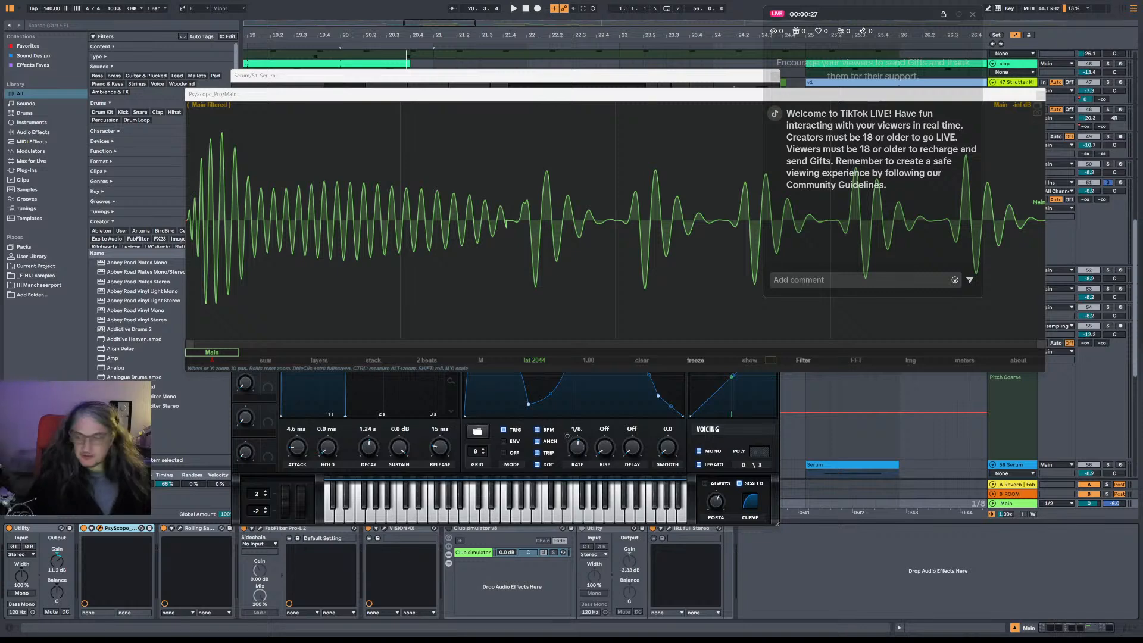
Close the PsyScope window and move the Serum window clear of the arrangement clips.
key("super")
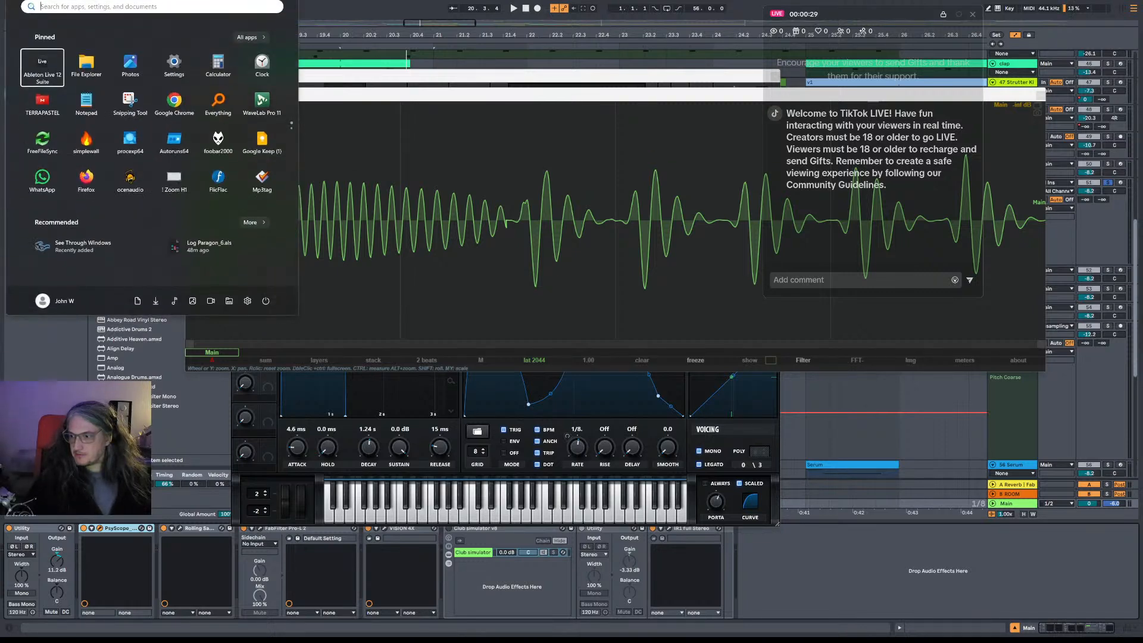
key("Escape")
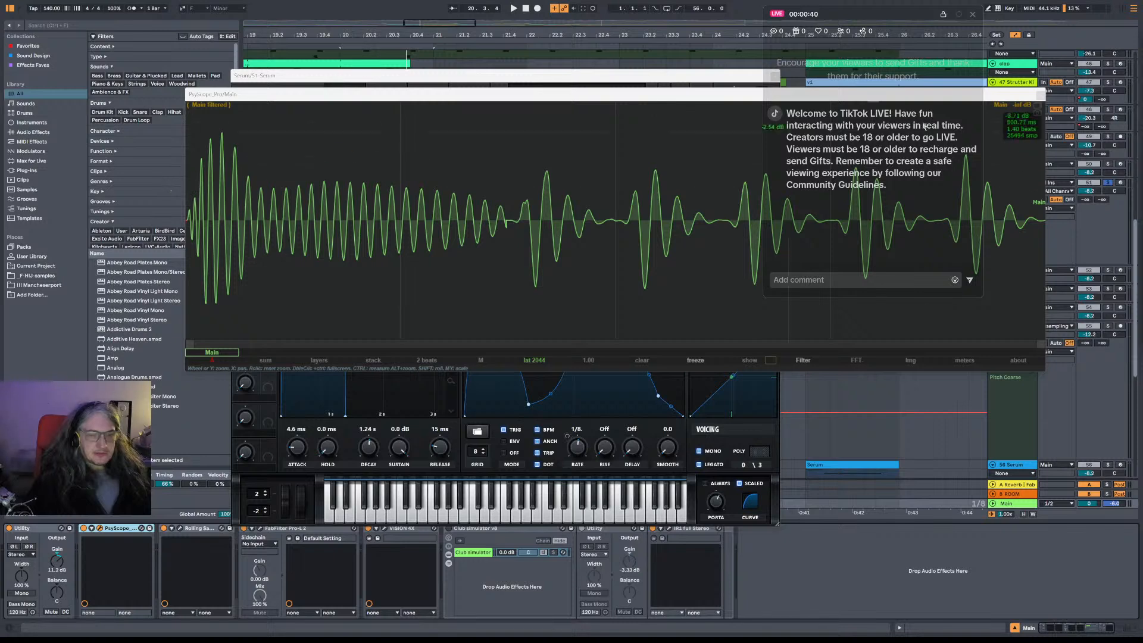
left_click(1041, 95)
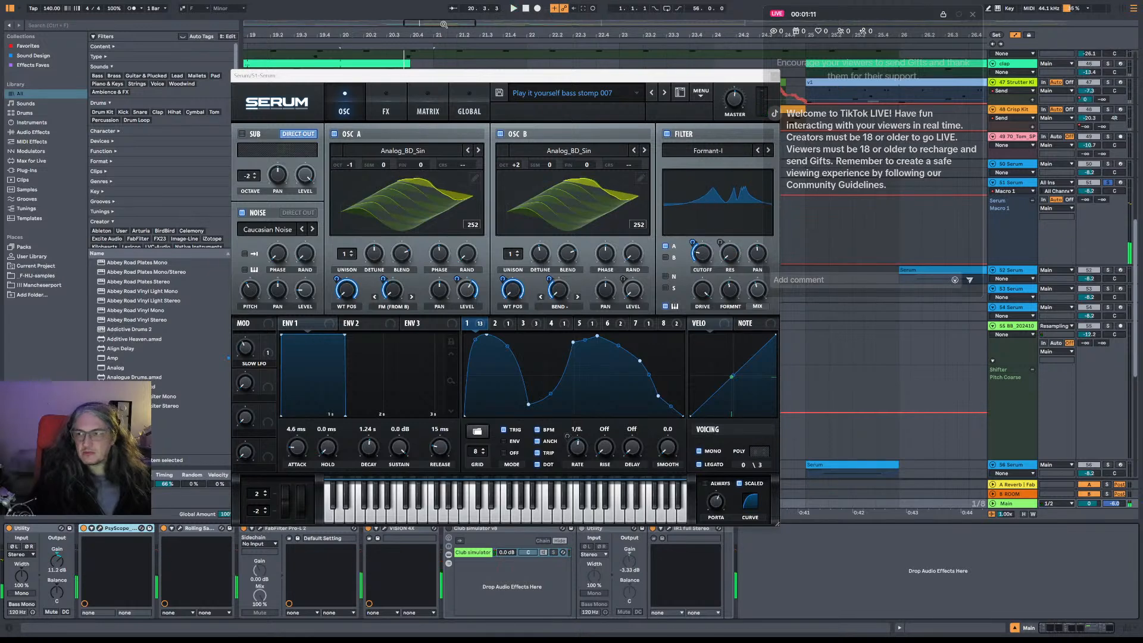
left_click_drag(447, 77, 747, 414)
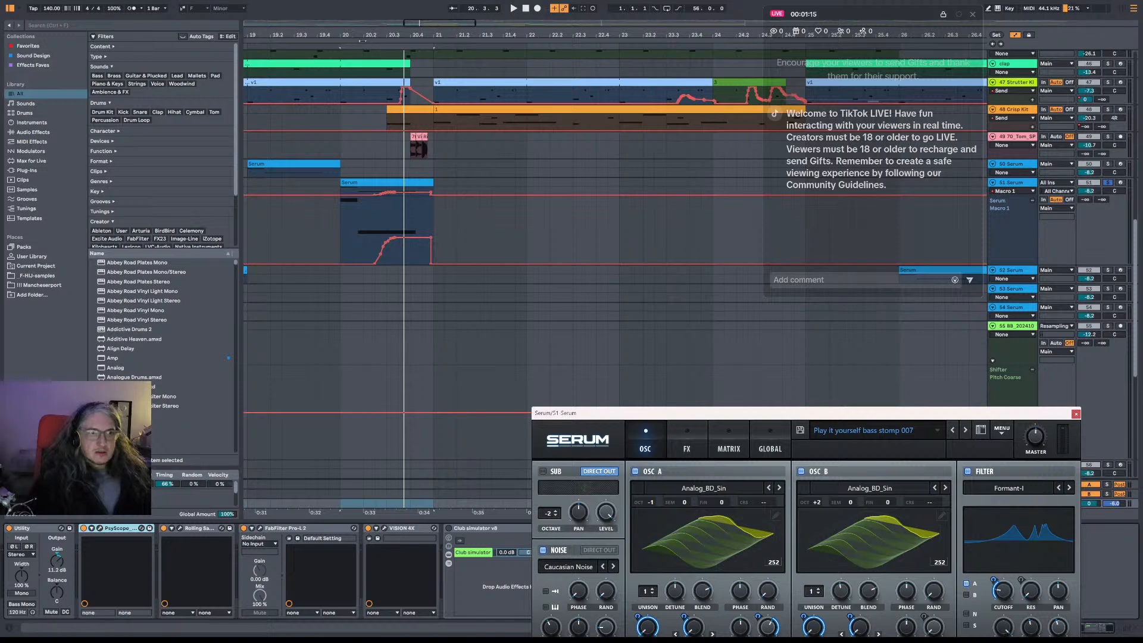
Play the clip on the 51 Serum track from 20.1.4.
left_click_drag(363, 38, 362, 52)
left_click(355, 206)
key("space")
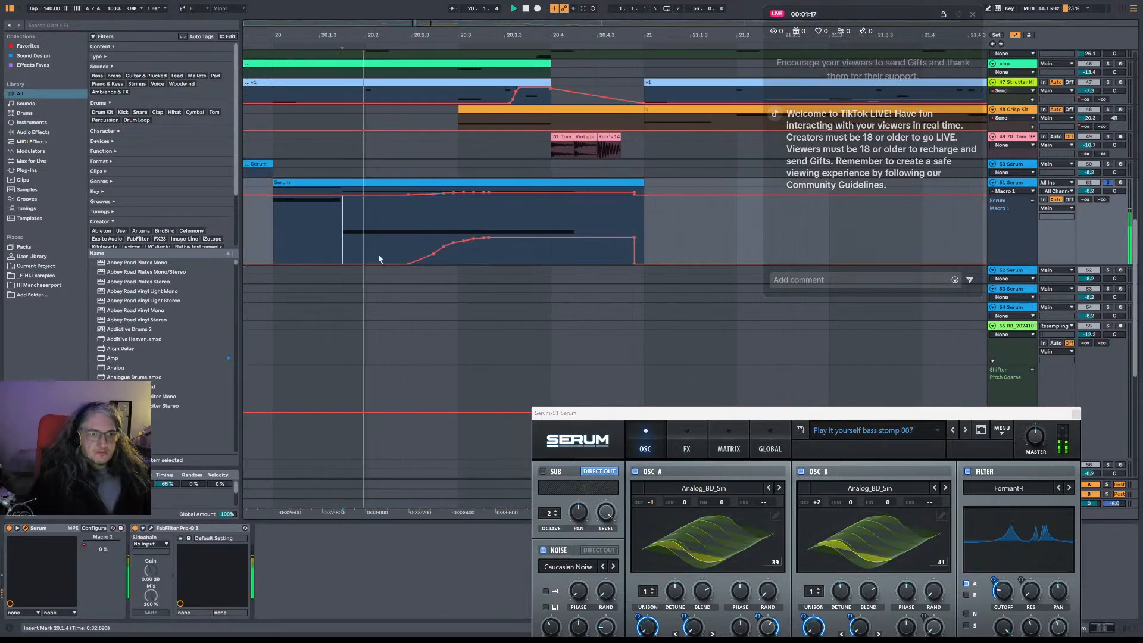
Reposition the Serum window so its whole interface shows beside the Serum clip in the arrangement.
left_click_drag(676, 412, 355, 32)
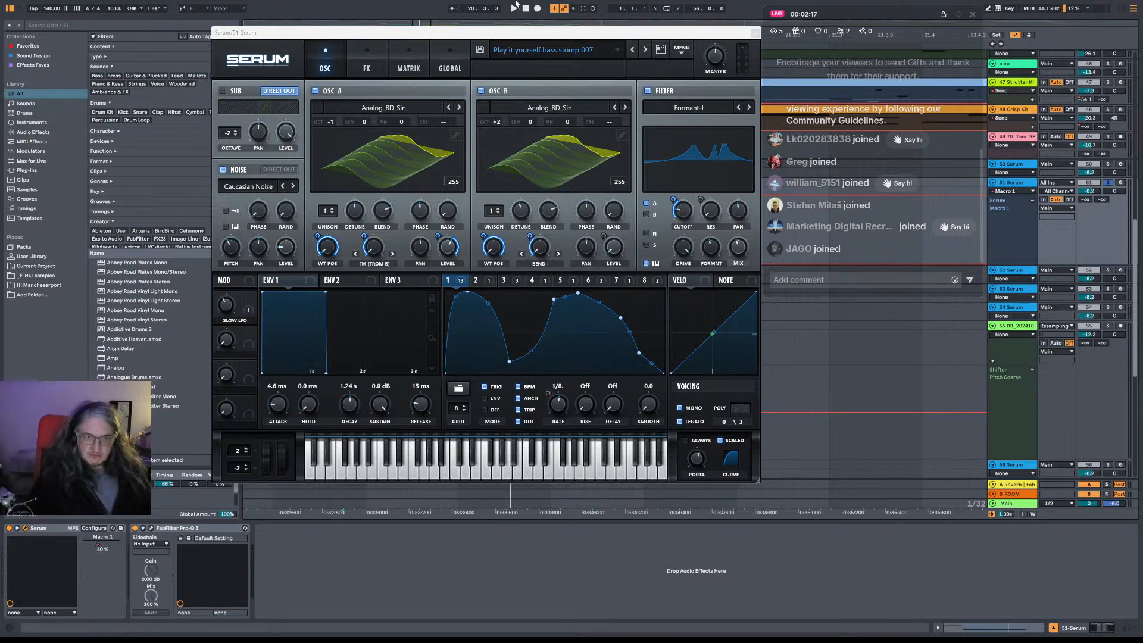
left_click_drag(523, 34, 729, 51)
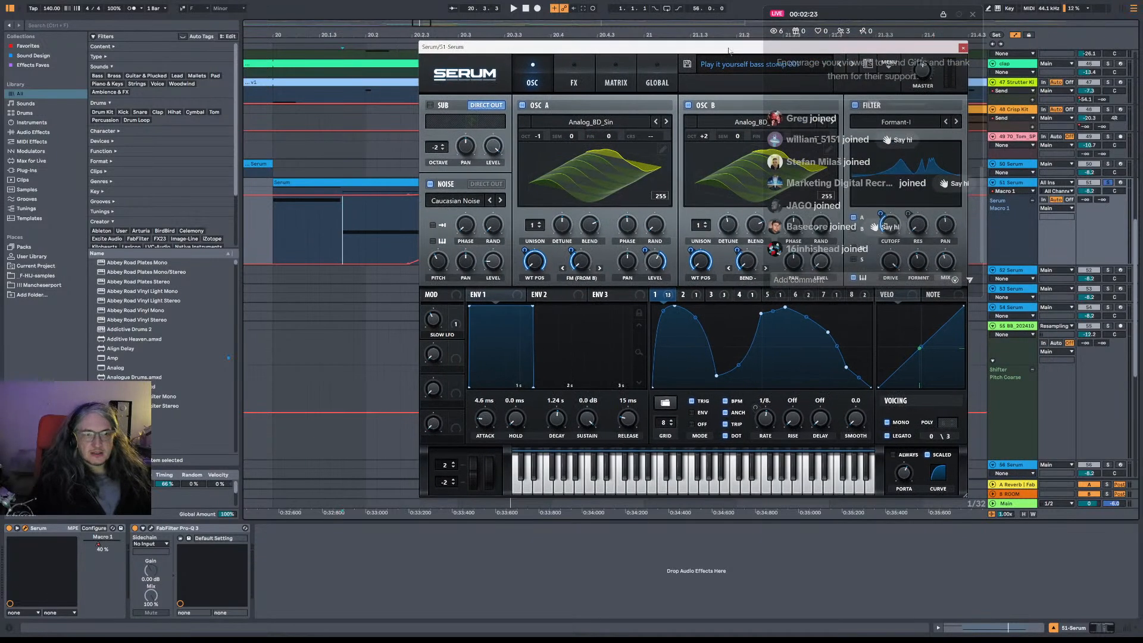
left_click_drag(491, 34, 342, 26)
scroll(285, 205, "left", 2)
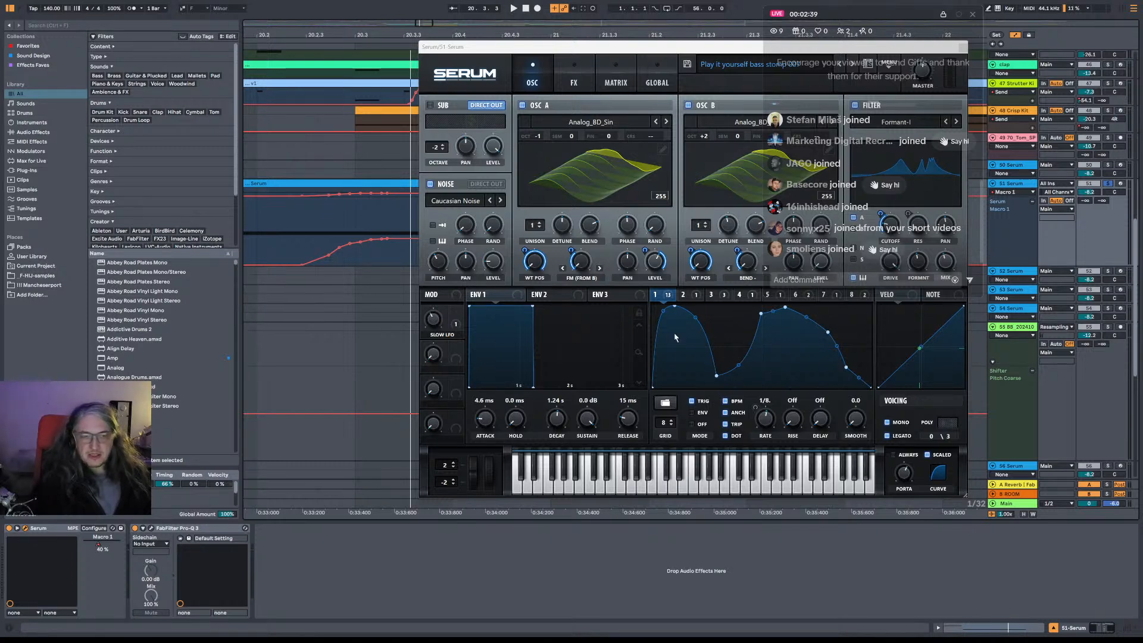
Audition the Macro 1 automation ramp in the Serum clip by playing from 20.2.1.
left_click_drag(258, 253, 409, 256)
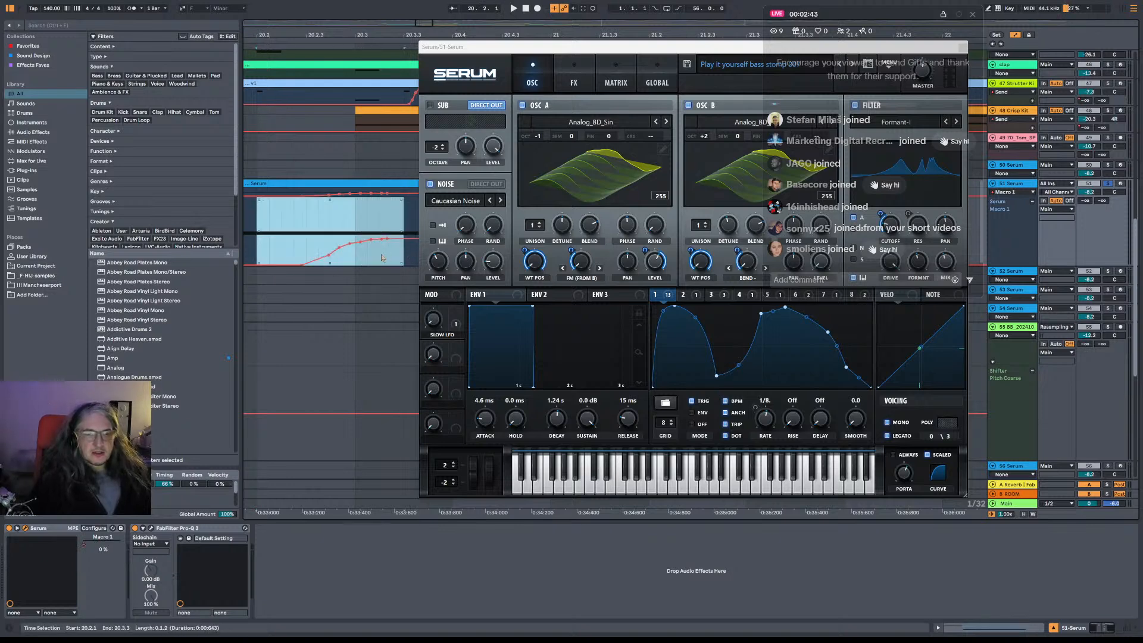
left_click(260, 256)
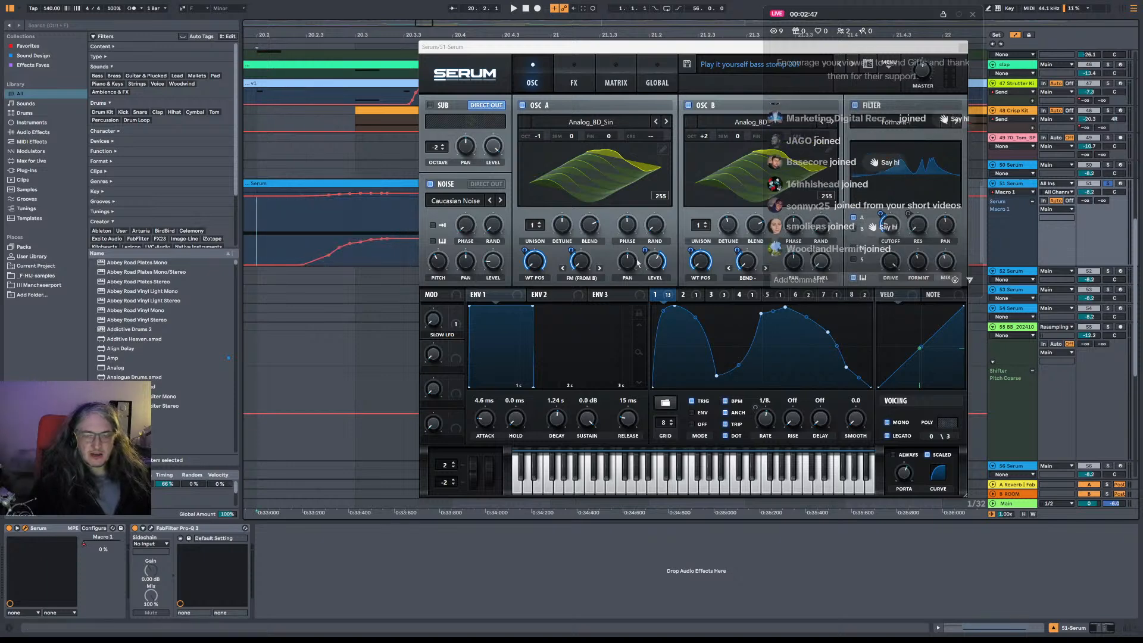
key("space")
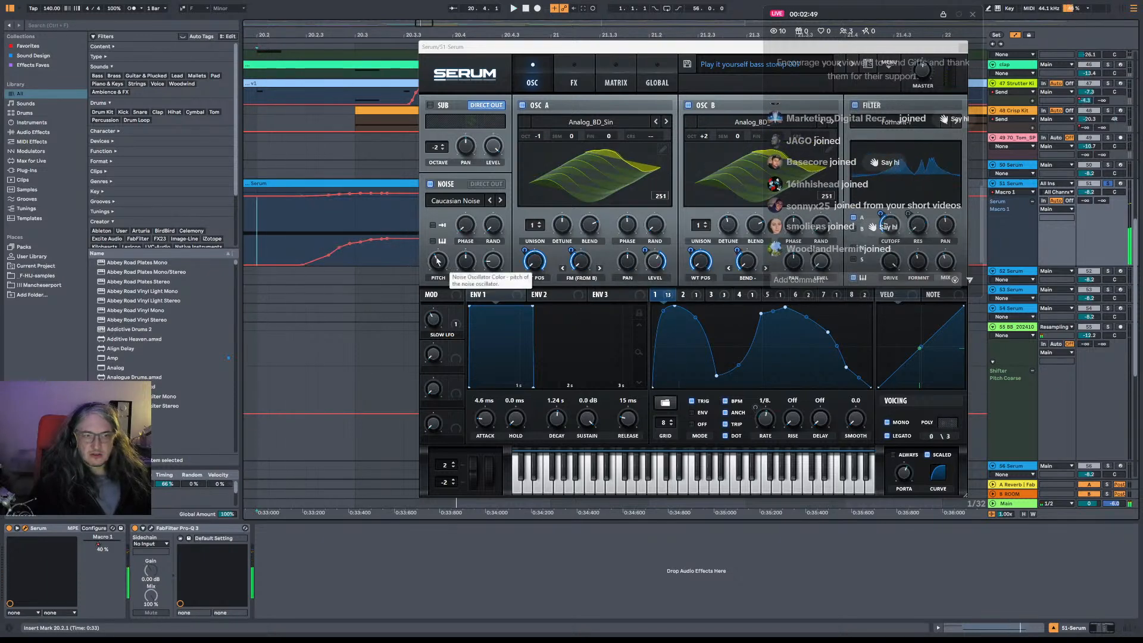
key("space")
Play the Serum clip from its start at 20.1.1 and watch the wavetable positions and LFO.
left_click_drag(307, 247, 401, 251)
left_click(320, 252)
left_click(254, 245)
key("space")
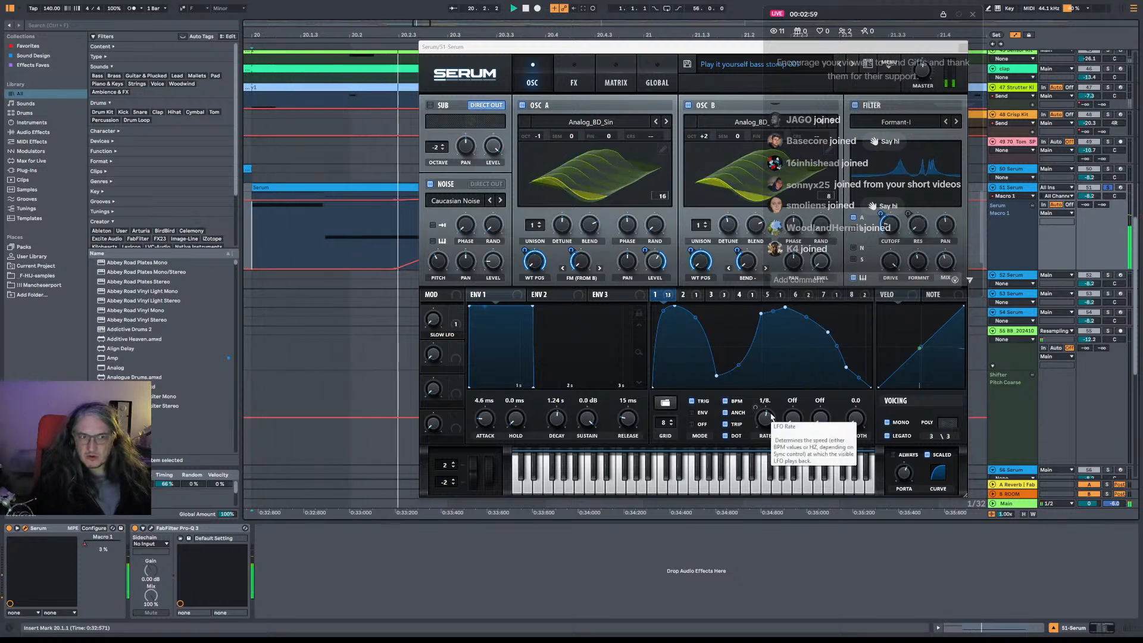
Play from the start of the Macro 1 ramp, just after 20.2.2, and check the LFO 1 rate.
left_click_drag(363, 242, 248, 235)
left_click(278, 251)
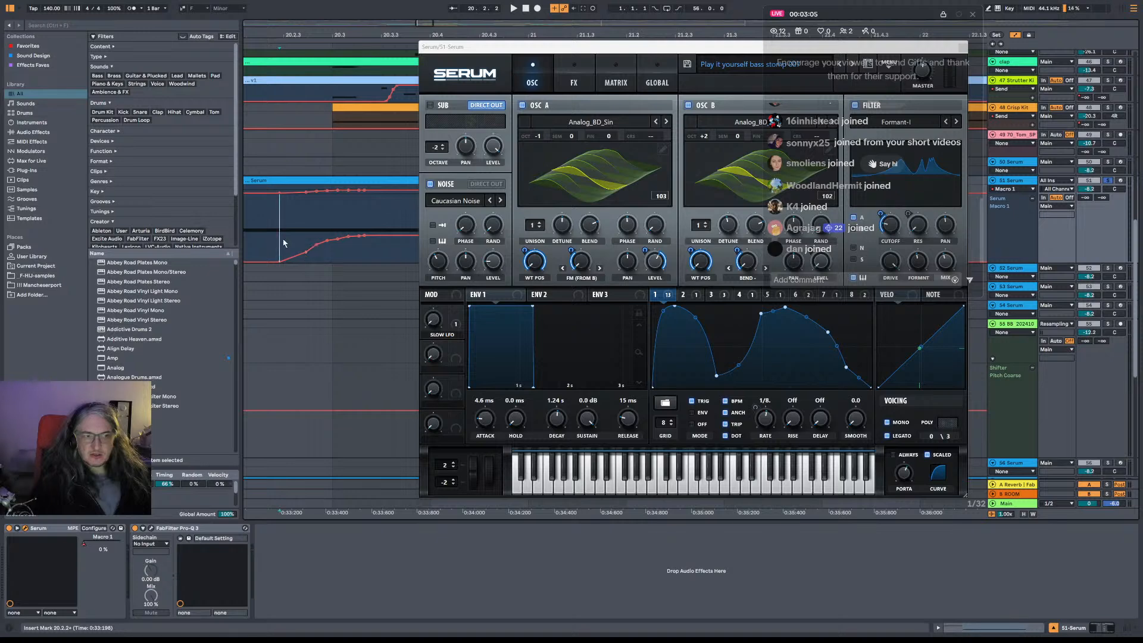
left_click_drag(297, 239, 332, 238)
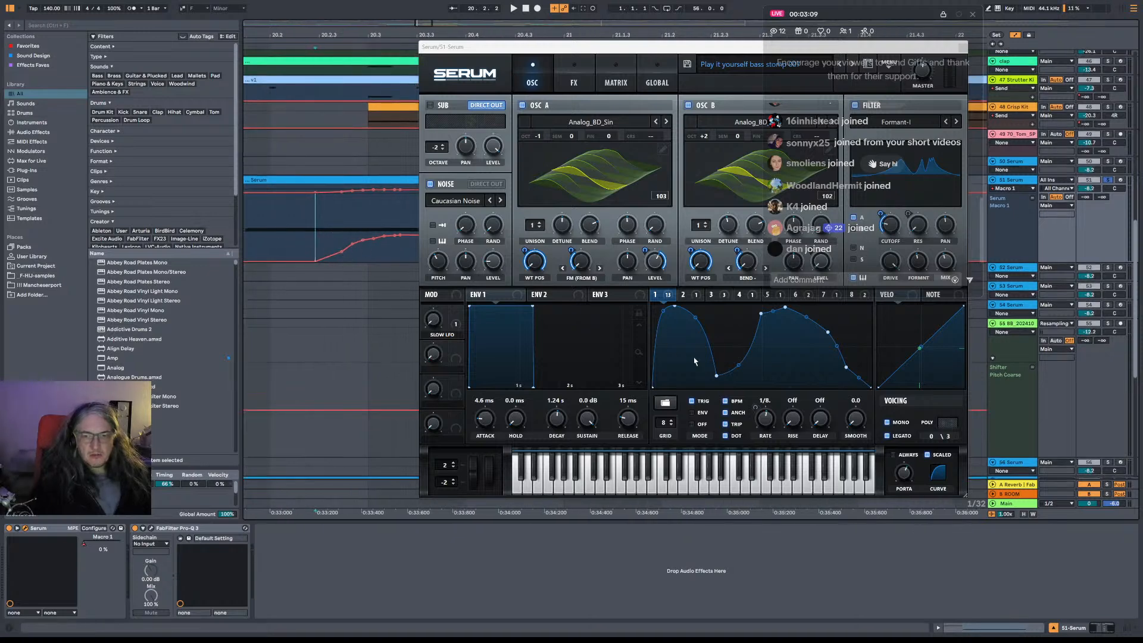
key("space")
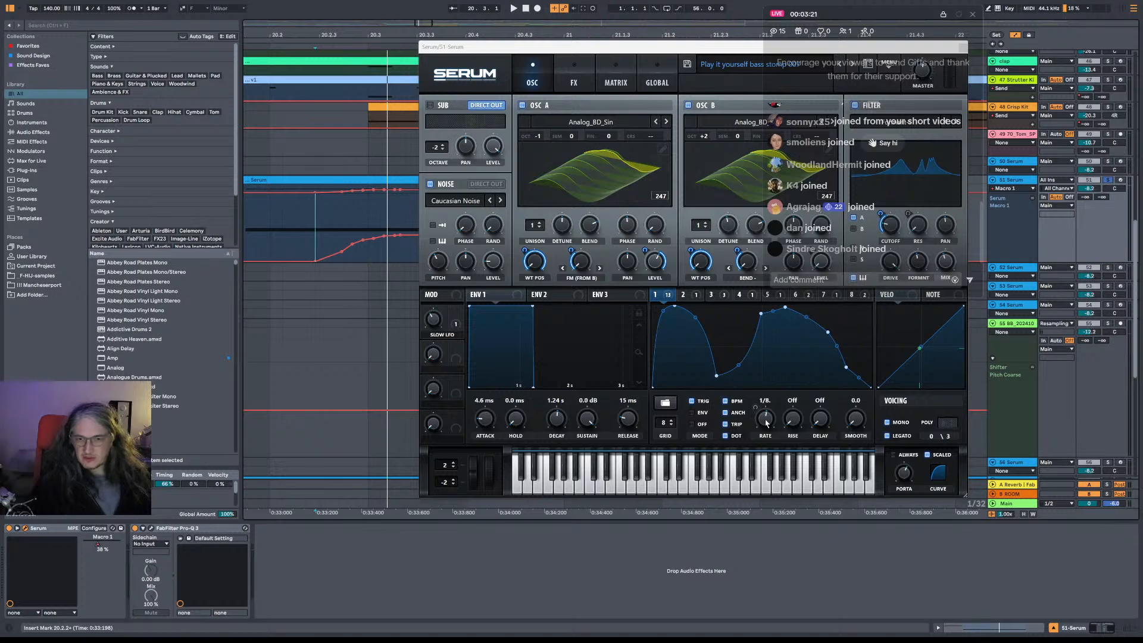
mouse_move(767, 422)
left_mouse_down()
mouse_move(767, 441)
mouse_move(769, 428)
left_mouse_up()
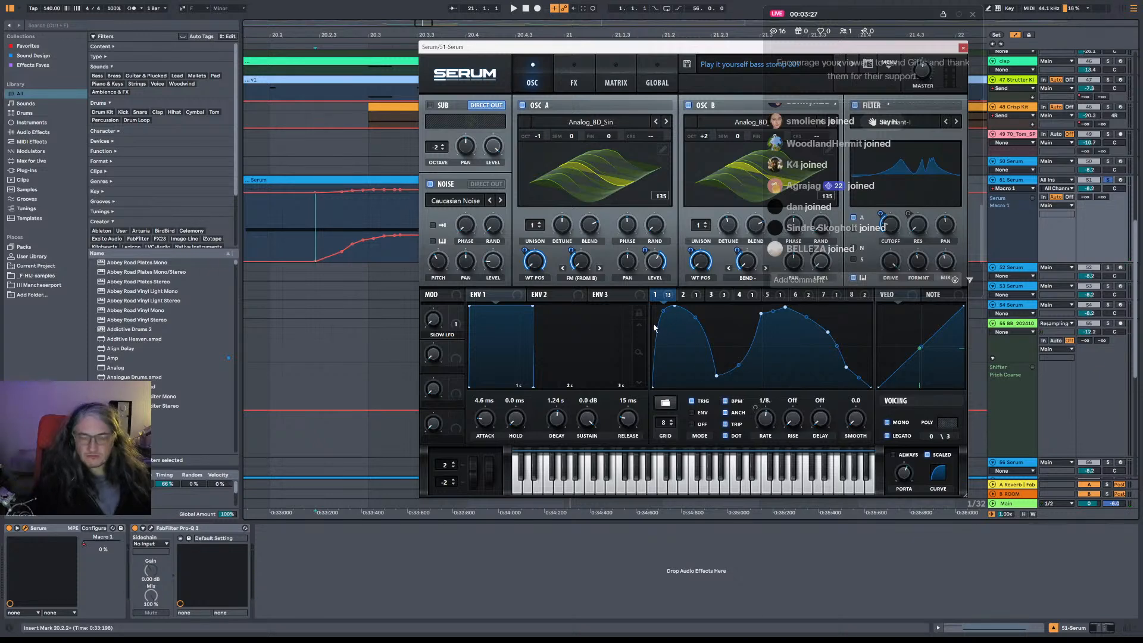
Replace the Macro 1 automation ramp with an abrupt rise to 100% just after 20.2.2, and move its drop later in the clip.
left_click_drag(325, 260, 272, 186)
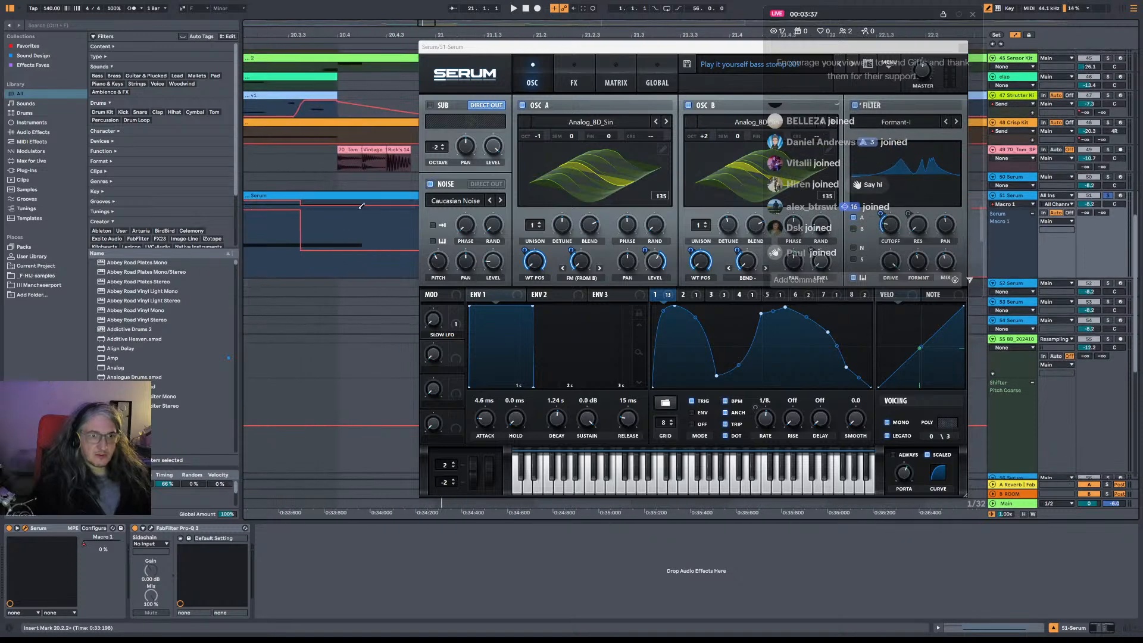
left_click_drag(361, 206, 390, 203)
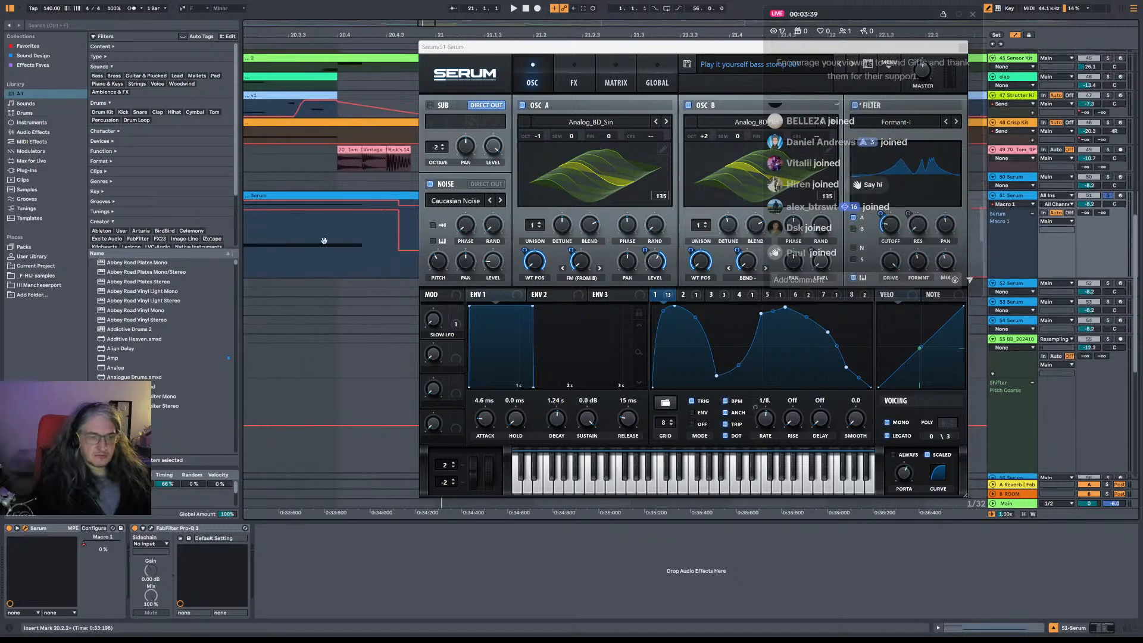
left_click_drag(325, 240, 515, 242)
Audition the abrupt Macro 1 change by playing the Serum clip repeatedly from 20.1.4.
key("space")
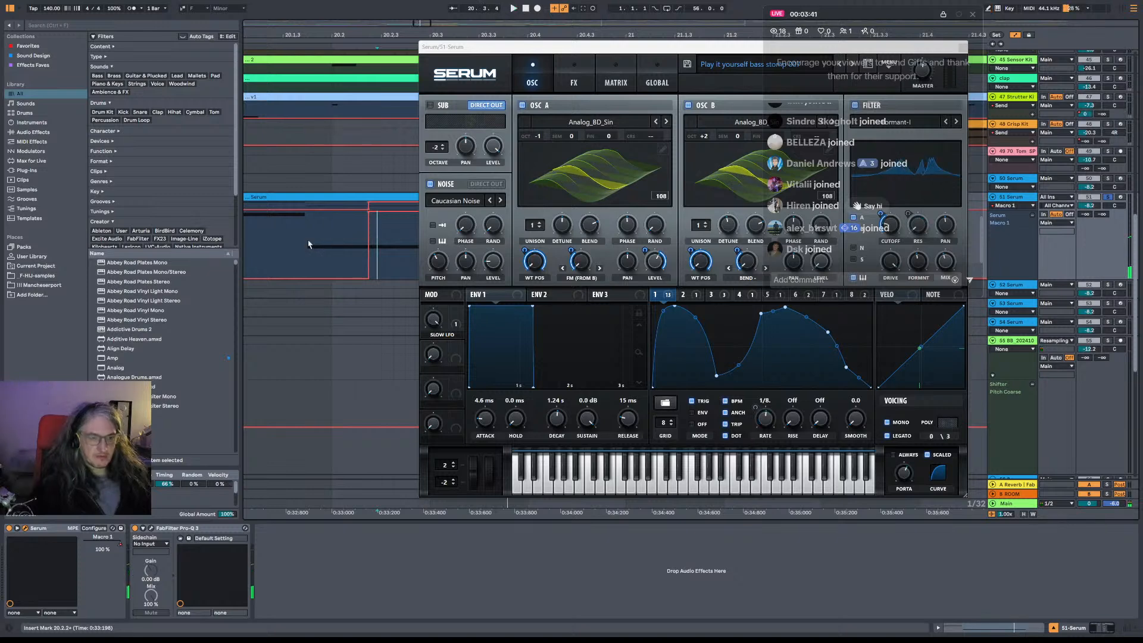
left_click(308, 244)
key("space")
key("space")
key("space")
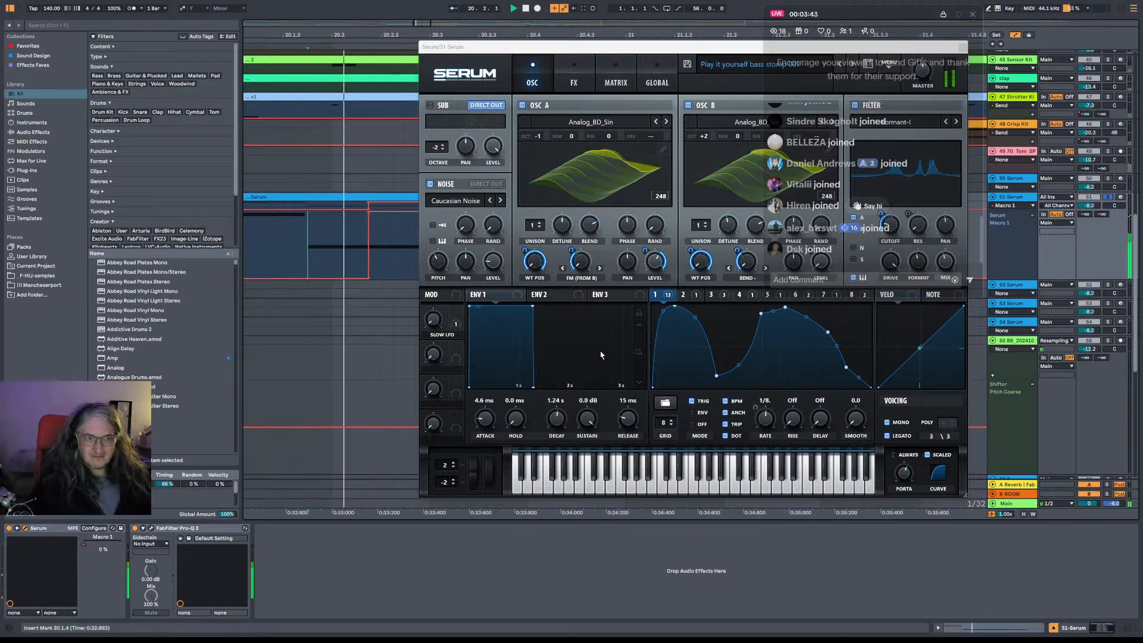
key("space")
key("space")
key("space")
key("space")
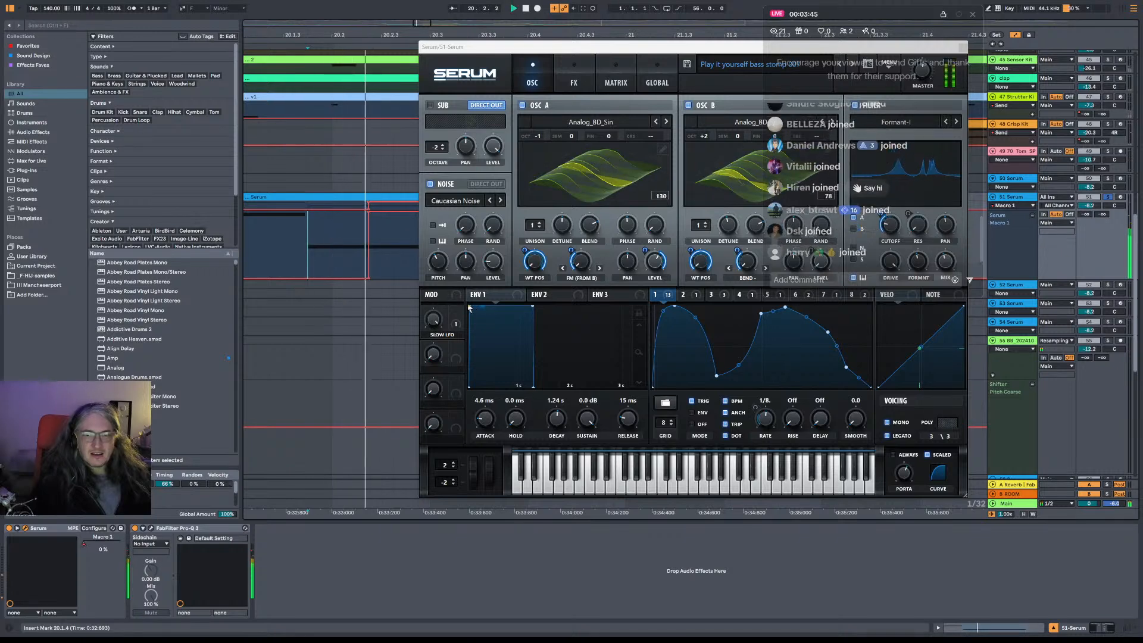
key("space")
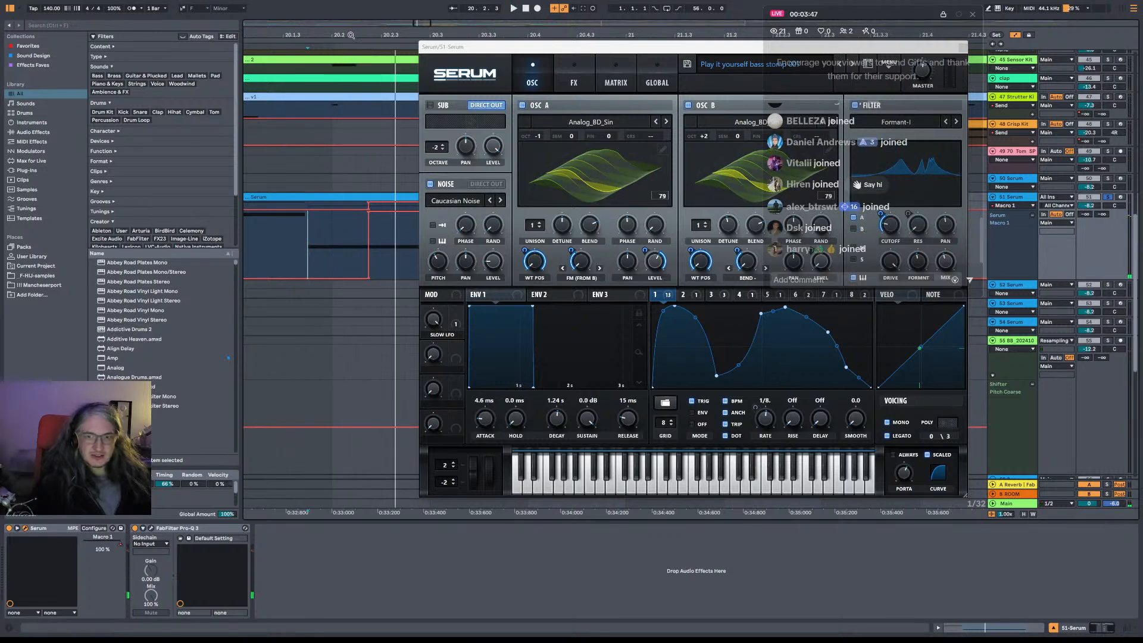
Open the Serum clip's notes for editing and move the Serum window clear of the long A0 note.
left_click_drag(351, 35, 392, 60)
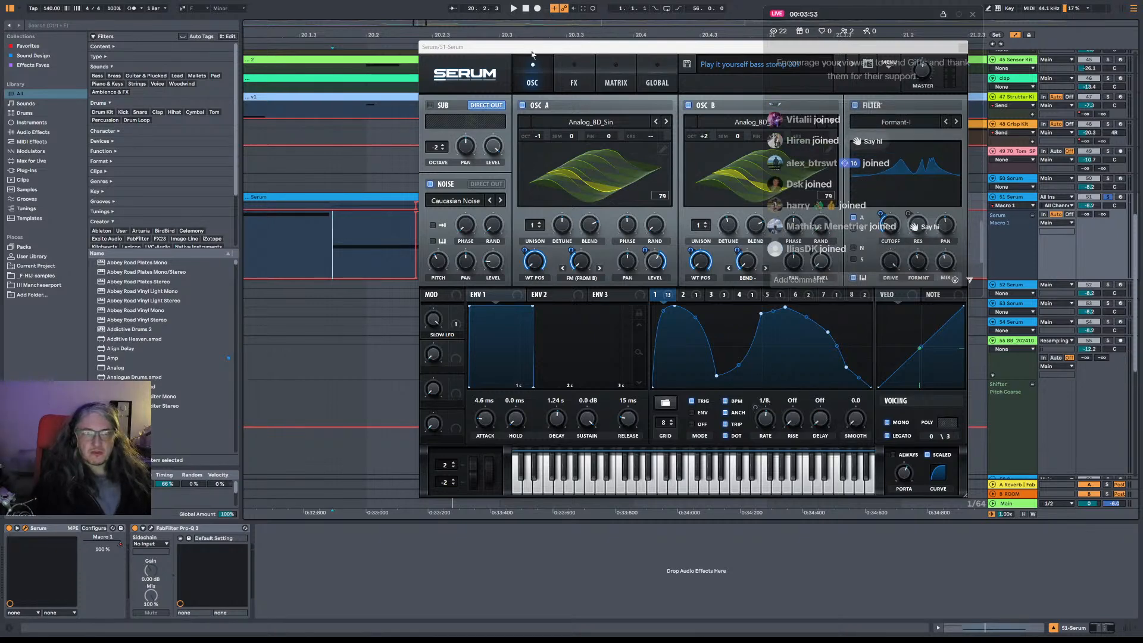
left_click_drag(533, 53, 611, 60)
mouse_move(348, 34)
left_mouse_down()
mouse_move(350, 69)
mouse_move(341, 54)
left_mouse_up()
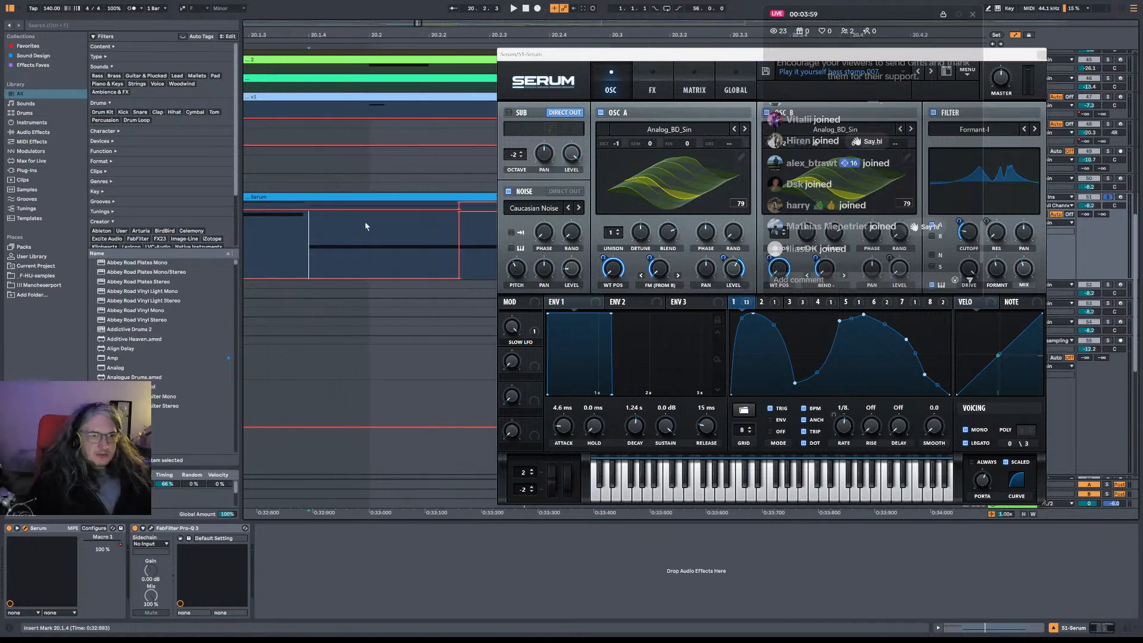
double_click(364, 197)
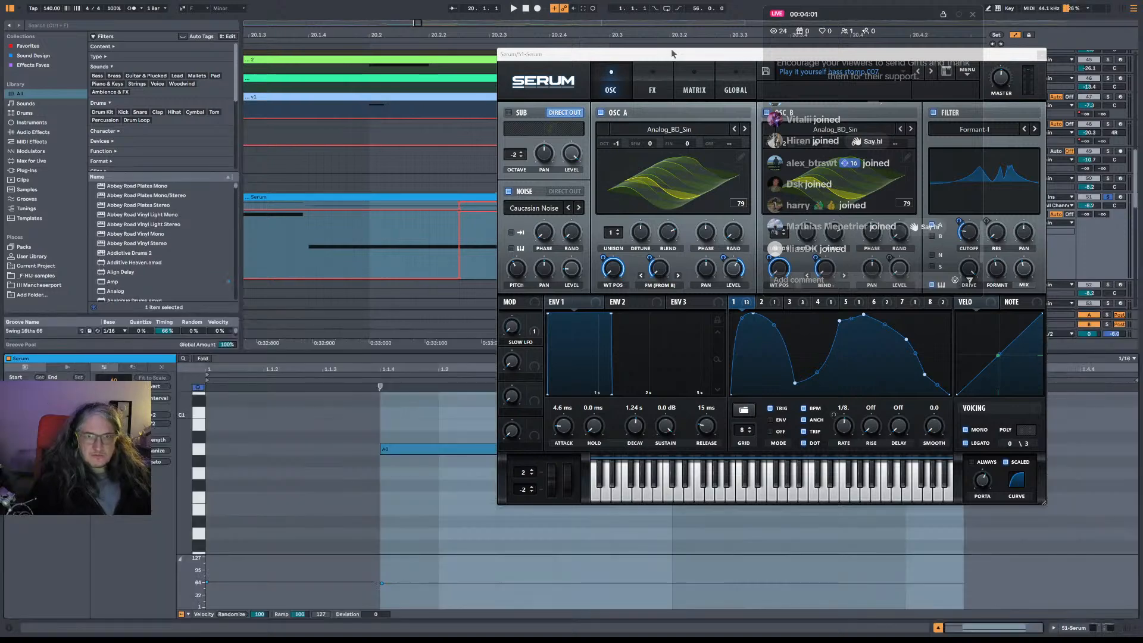
left_click_drag(661, 61, 880, 488)
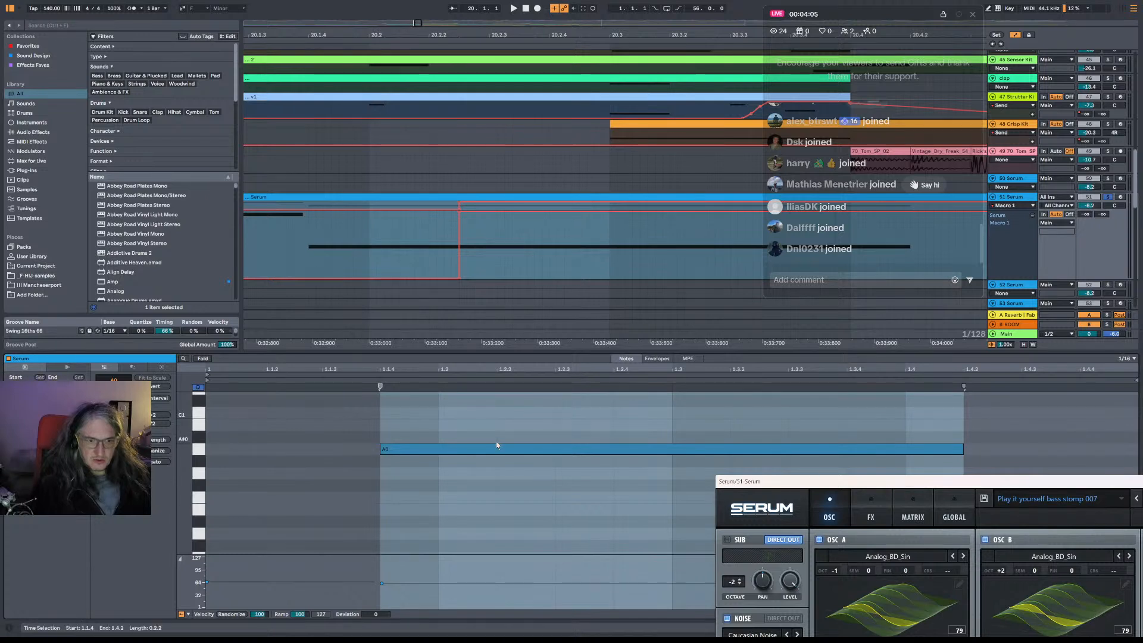
Play the long A0 note from 1.1.4, and select and play the range from 1.1.4 to 1.2.2 in the note editor.
key("space")
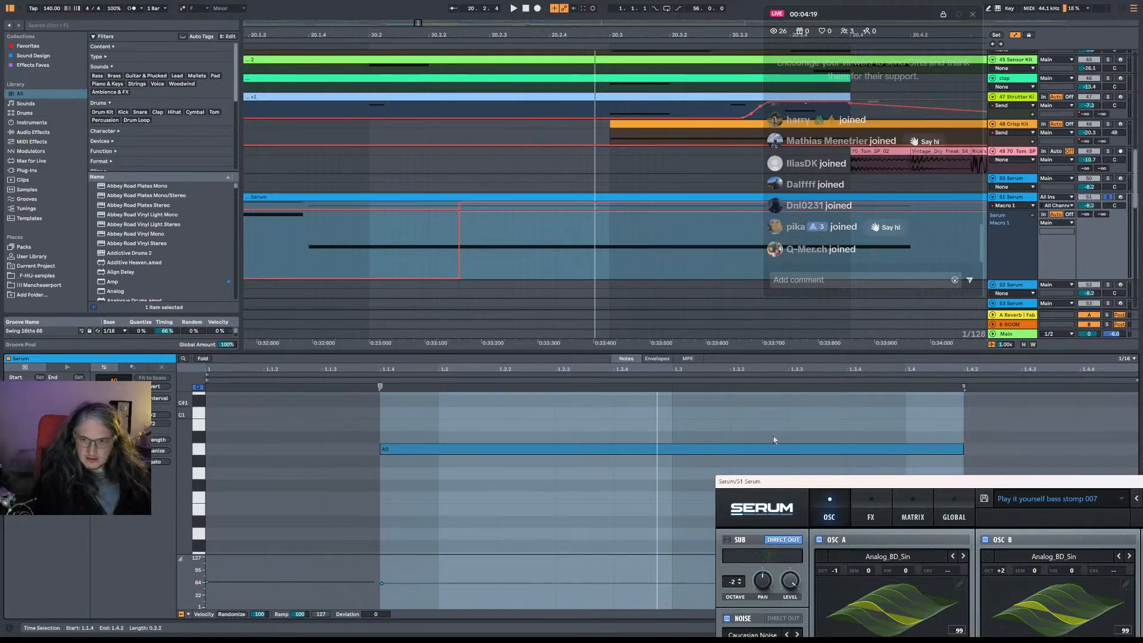
left_click_drag(857, 481, 784, 443)
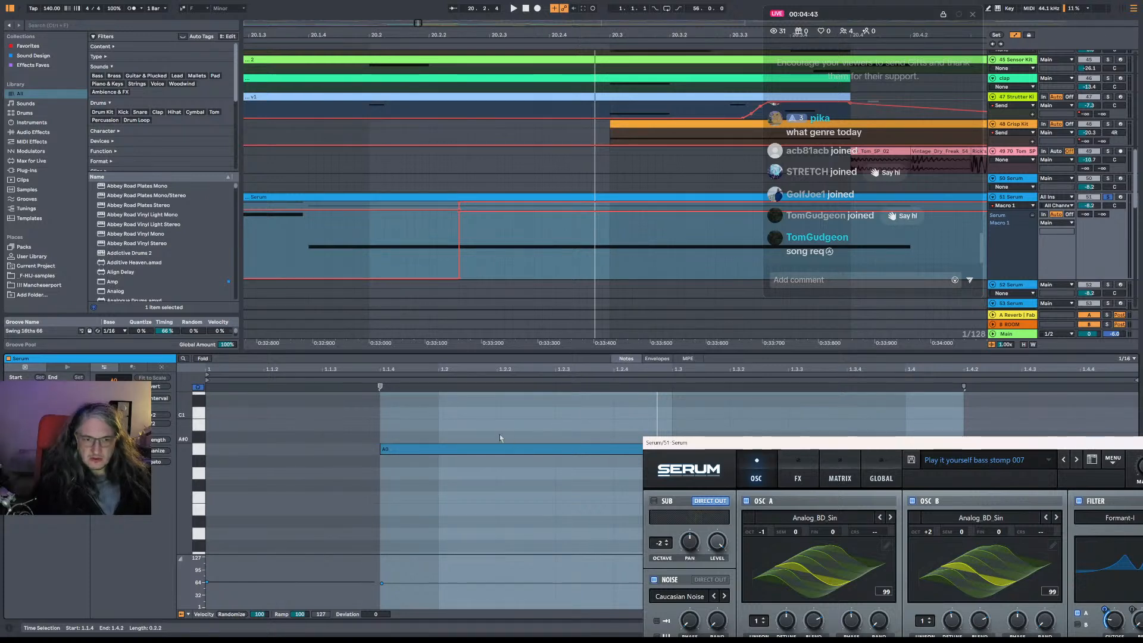
left_click_drag(500, 435, 553, 438)
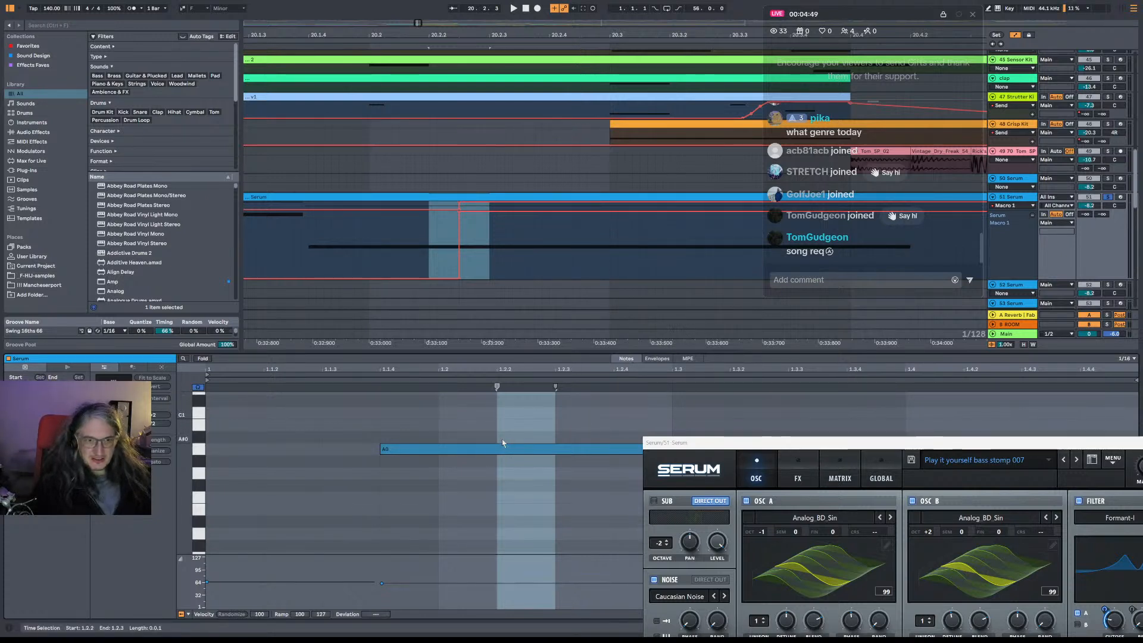
left_click_drag(503, 438, 530, 439)
left_click_drag(392, 435, 473, 438)
key("space")
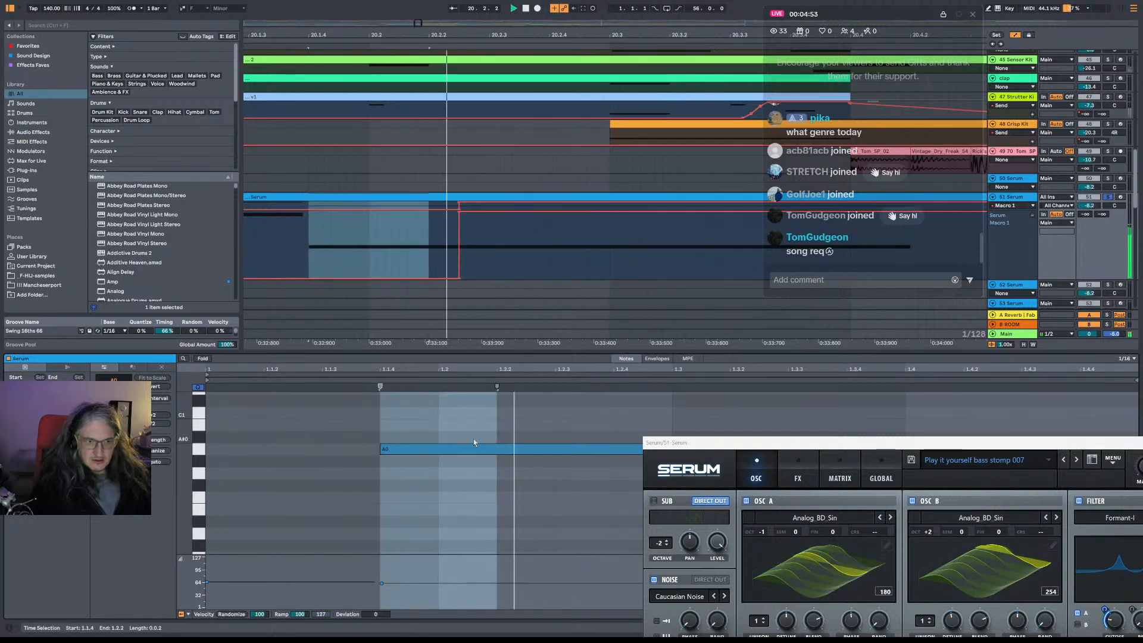
Mark 1.2.3 in the note editor as a reference and move the Macro 1 automation step to 20.2.3.
left_click(307, 258)
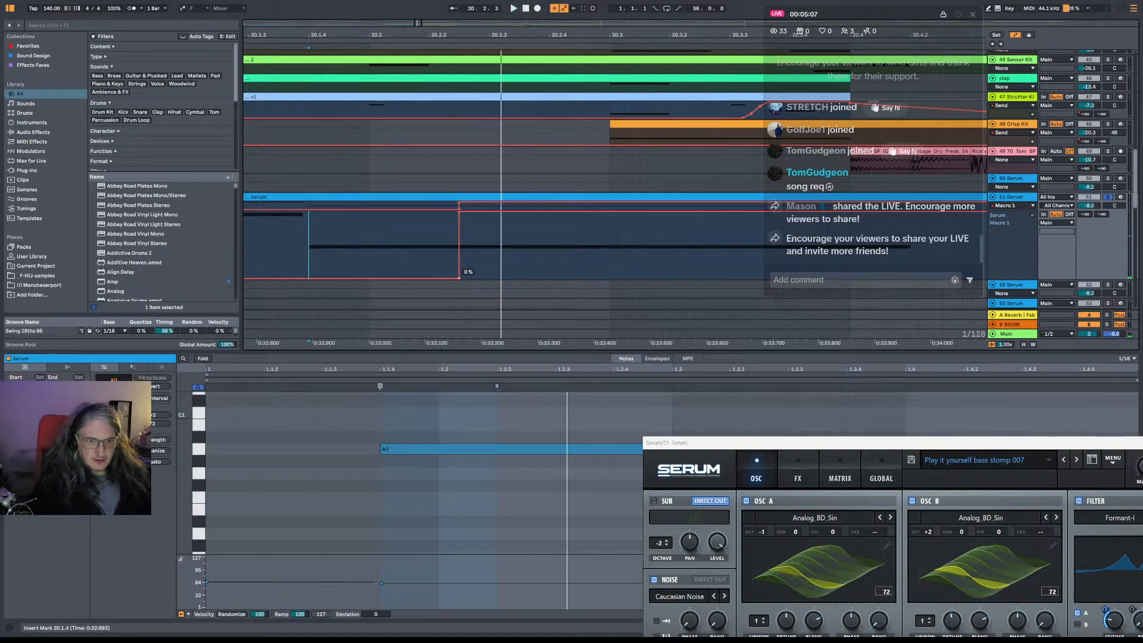
left_click(500, 424)
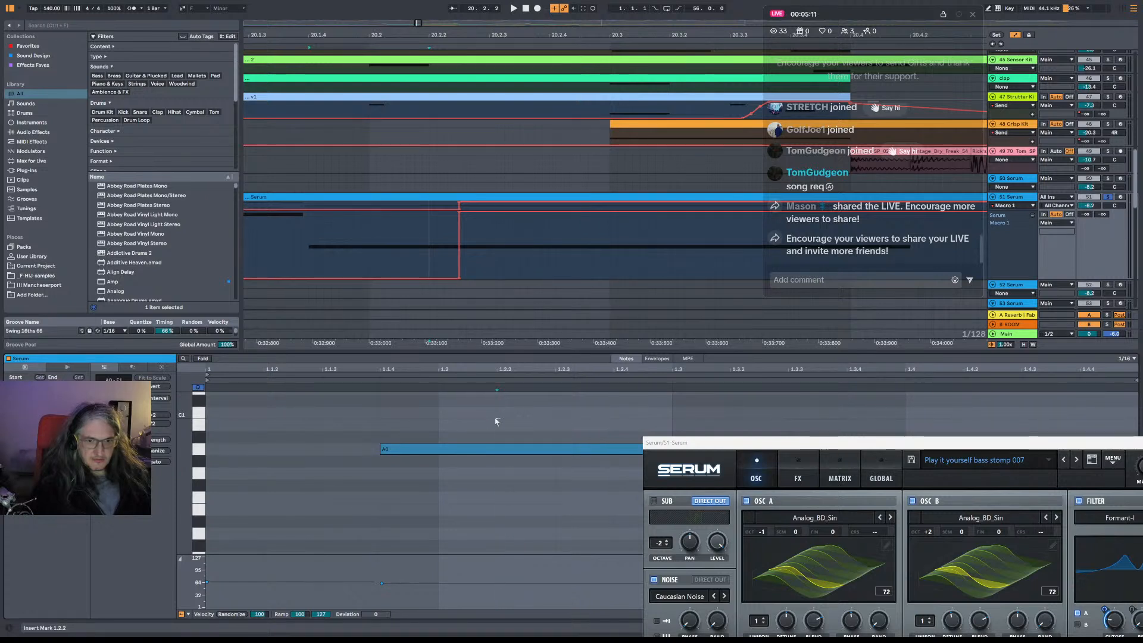
left_click(556, 418)
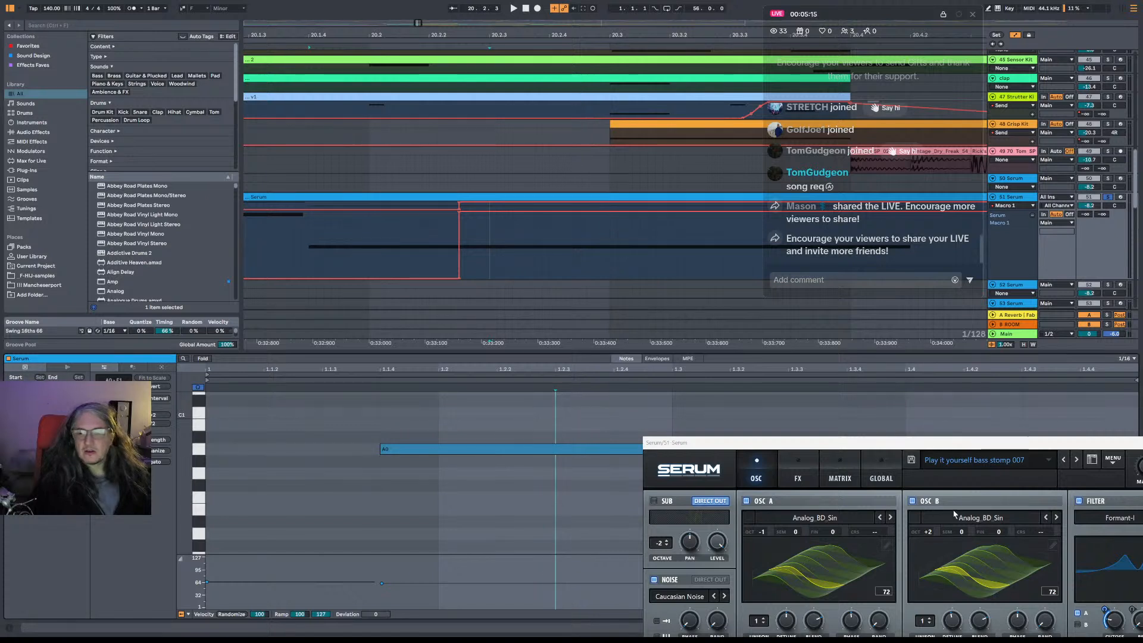
left_click(462, 267)
key("ctrl+z")
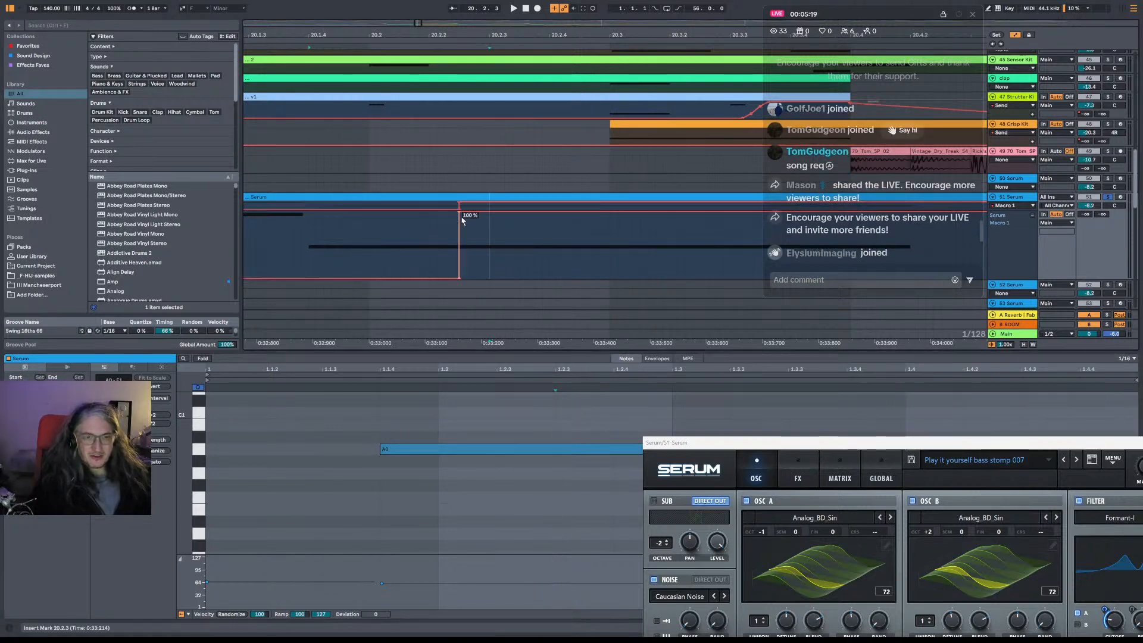
left_click_drag(460, 217, 489, 216)
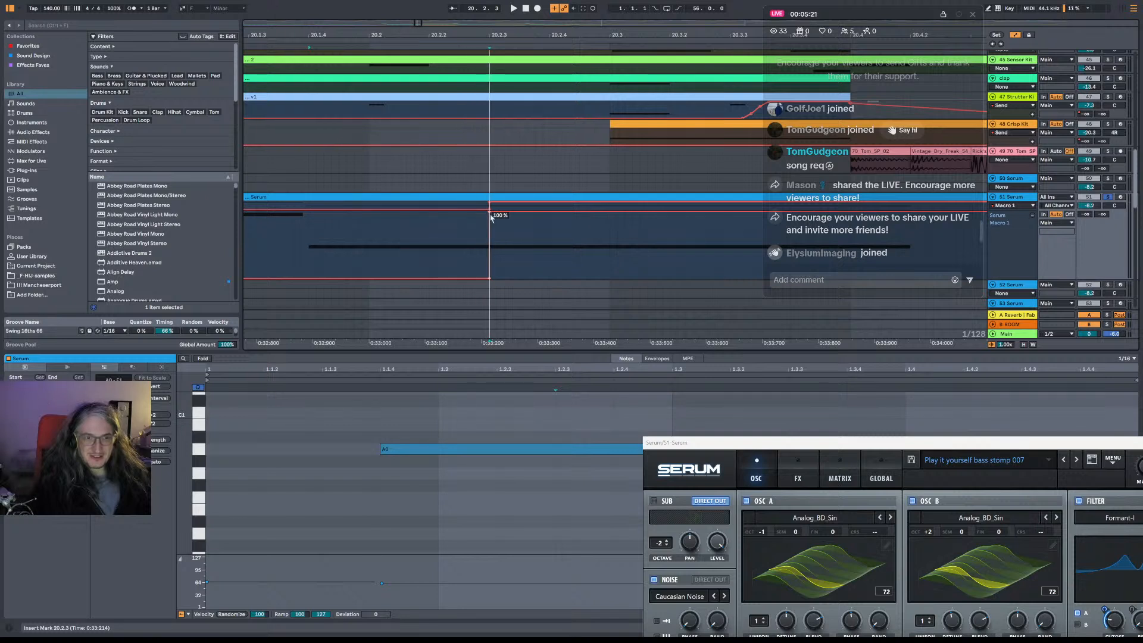
Play the Serum clip from 20.1.4 and try lowering only the Macro 1 breakpoint at 20.2.3 to 63 %.
left_click(308, 247)
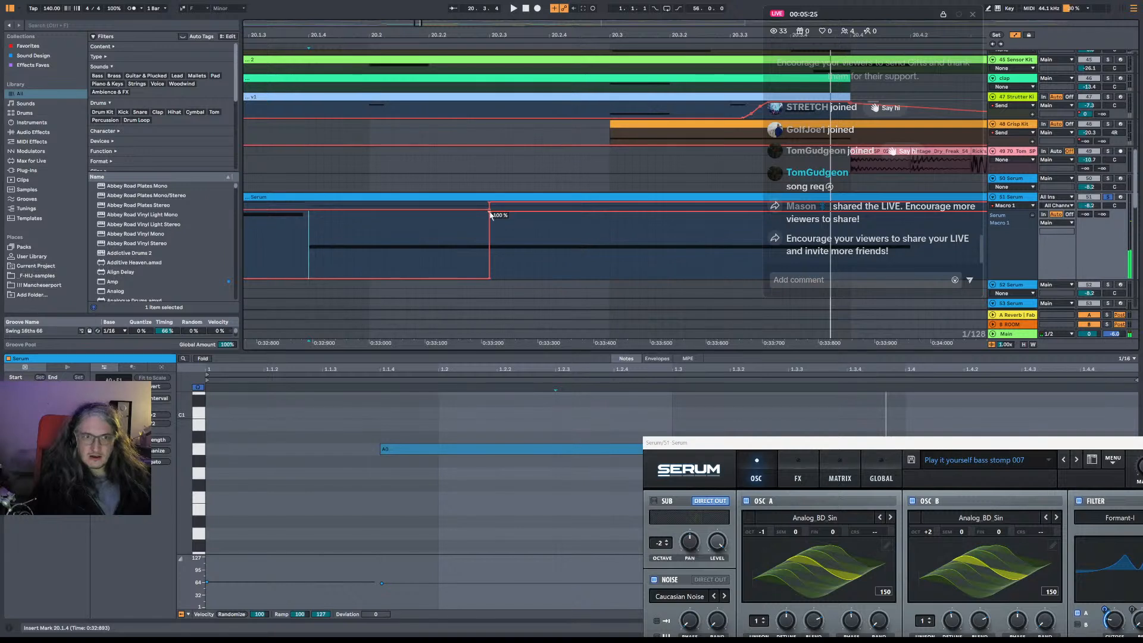
left_click_drag(489, 215, 687, 233)
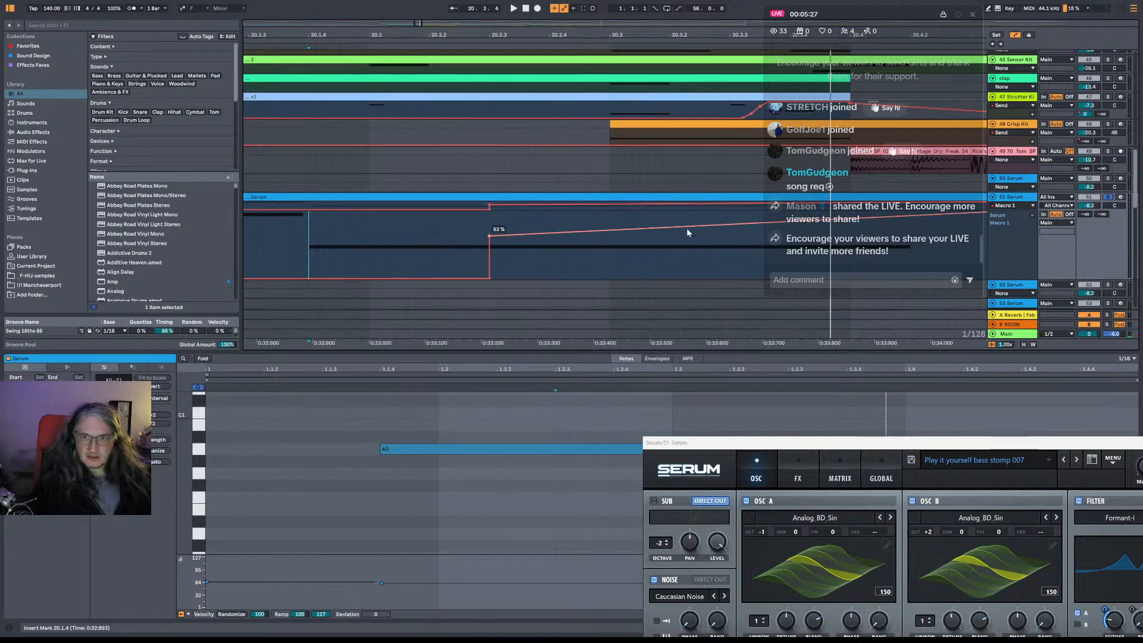
key("ctrl+z")
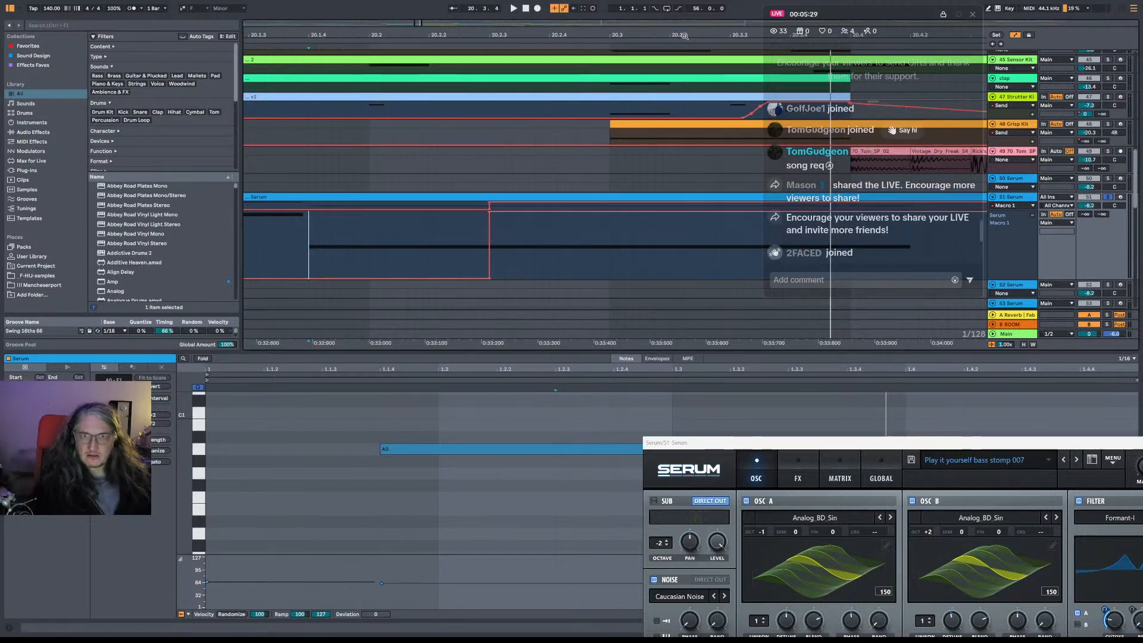
Lower the Macro 1 automation plateau starting at 20.2.3 to about 50 % and audition it with the whole Serum window in view.
left_click_drag(681, 34, 511, 11)
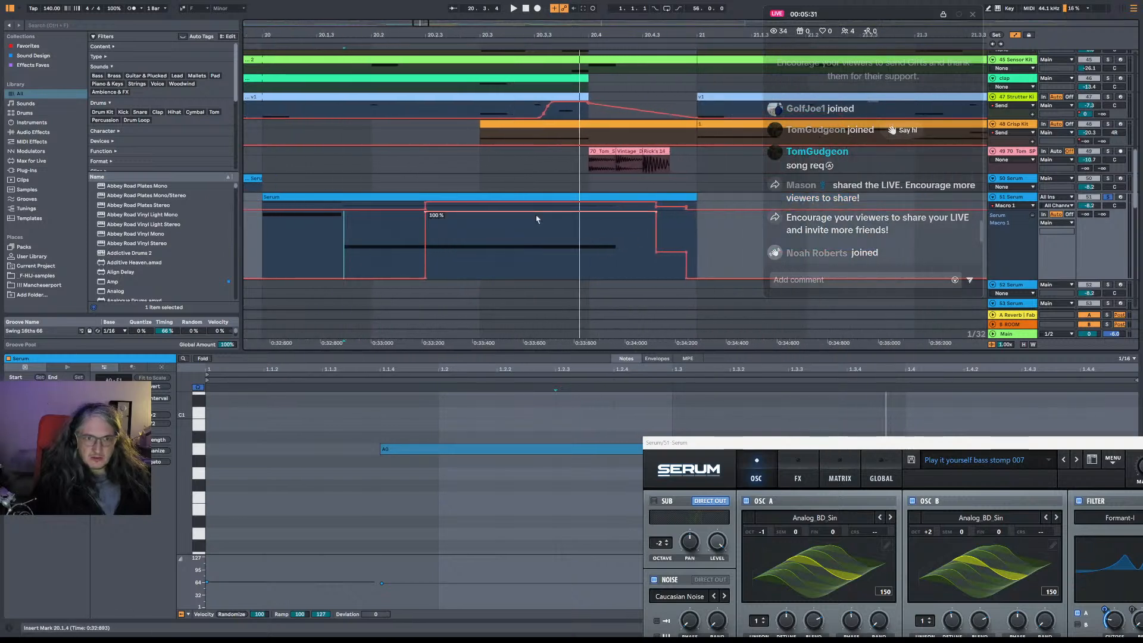
left_click_drag(538, 218, 535, 251)
key("space")
left_click_drag(914, 441, 821, 143)
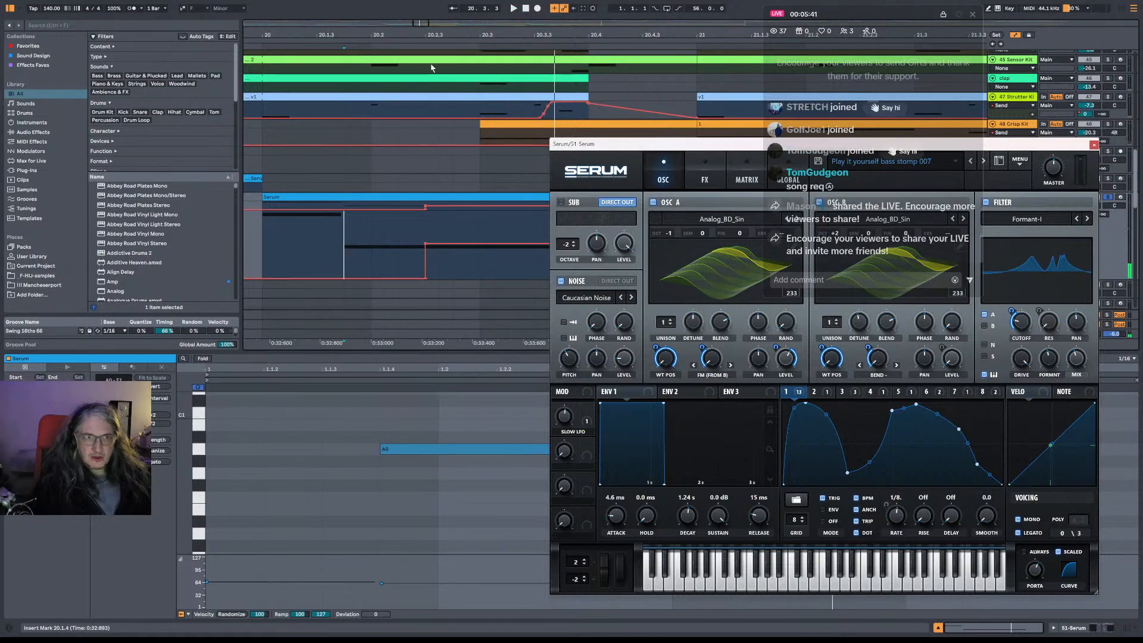
left_click_drag(407, 35, 387, 71)
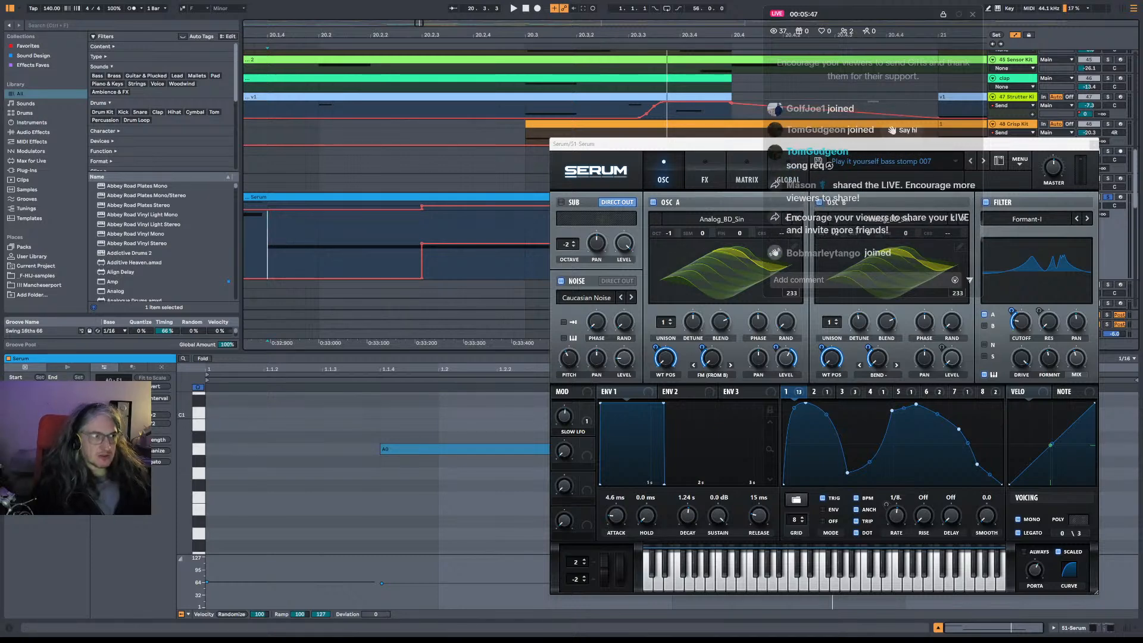
Switch to the browser and search the web for "what is a dotted note" in a new tab.
key("alt+Tab")
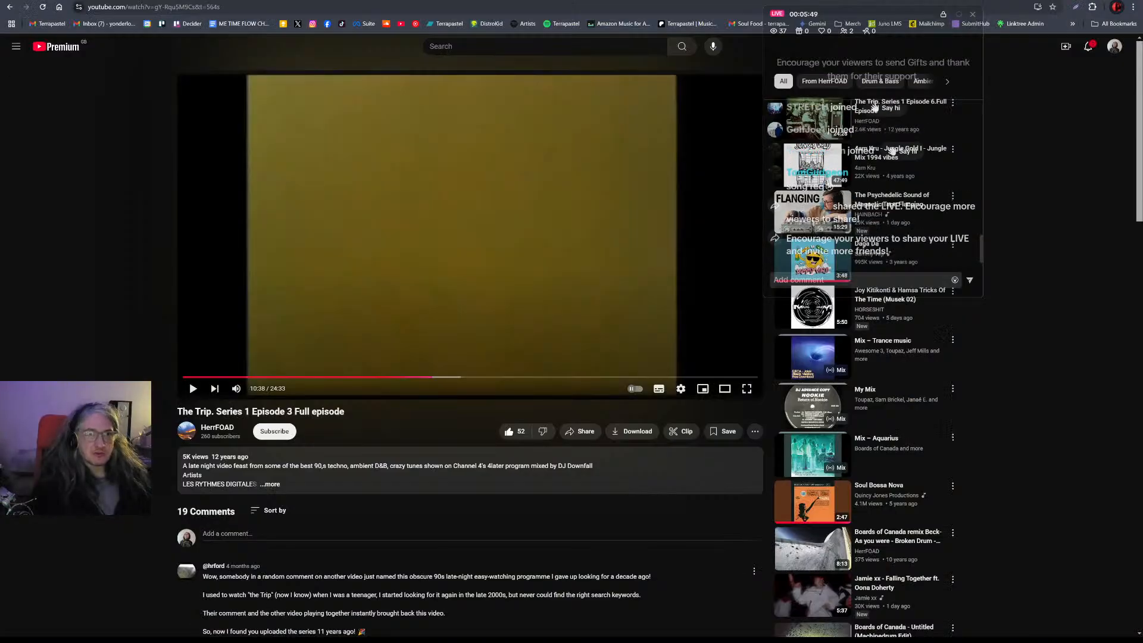
key("ctrl+t")
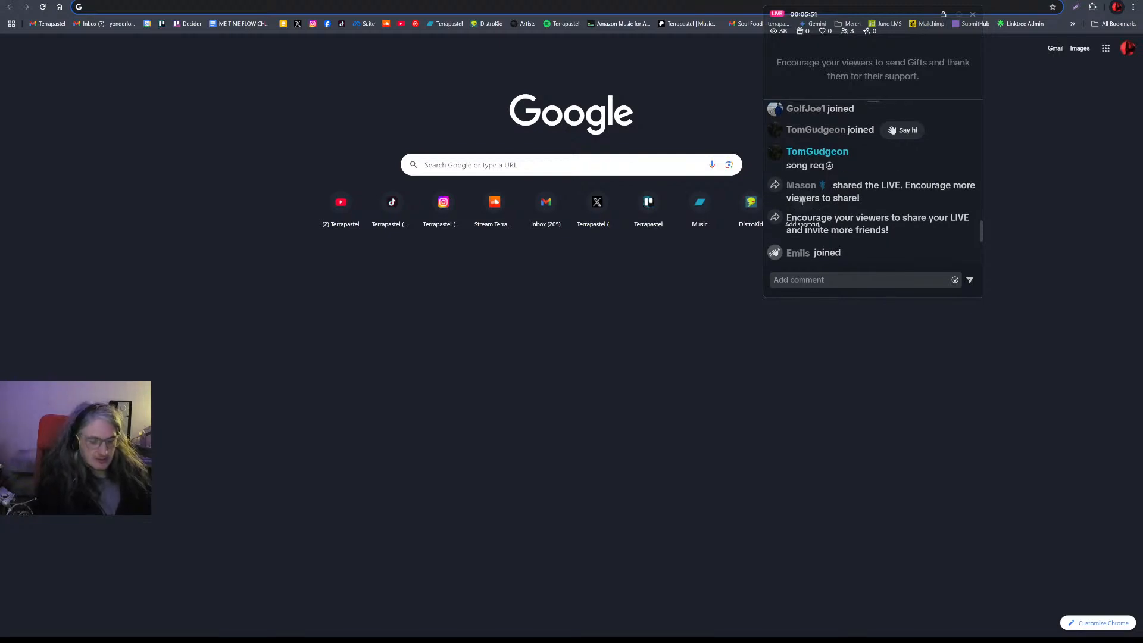
type("what is a dotte")
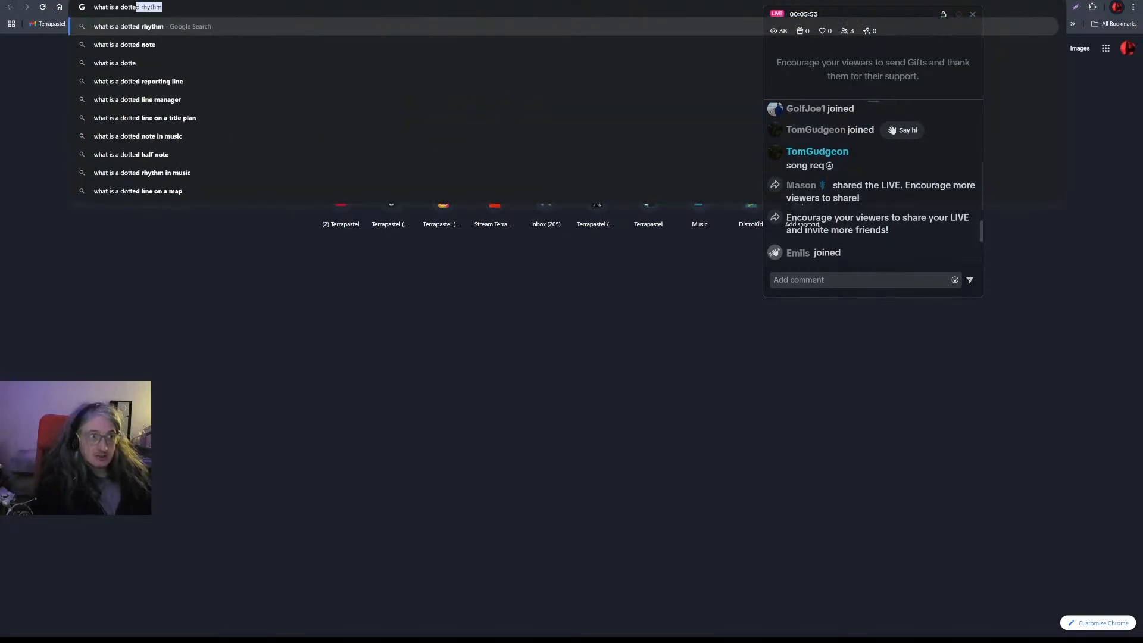
type("d note")
key("Return")
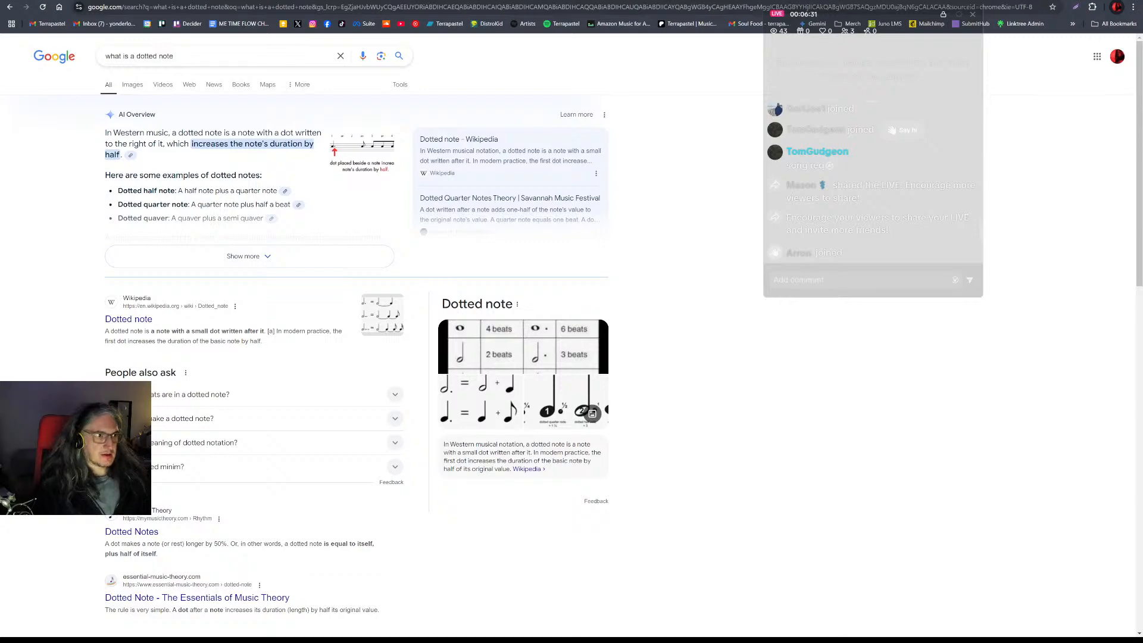
Return to Ableton Live, move the Serum window away from the start of the long A0 note, and play it from 1.1.4.
key("alt+Tab")
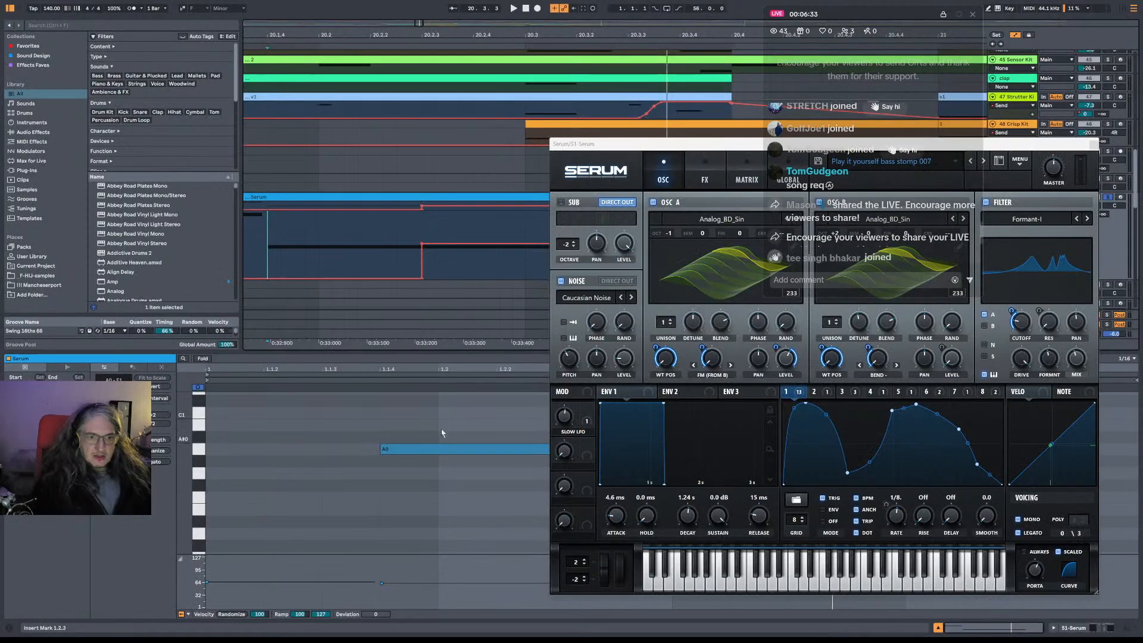
scroll(369, 428, "up", 1)
left_click_drag(718, 147, 788, 110)
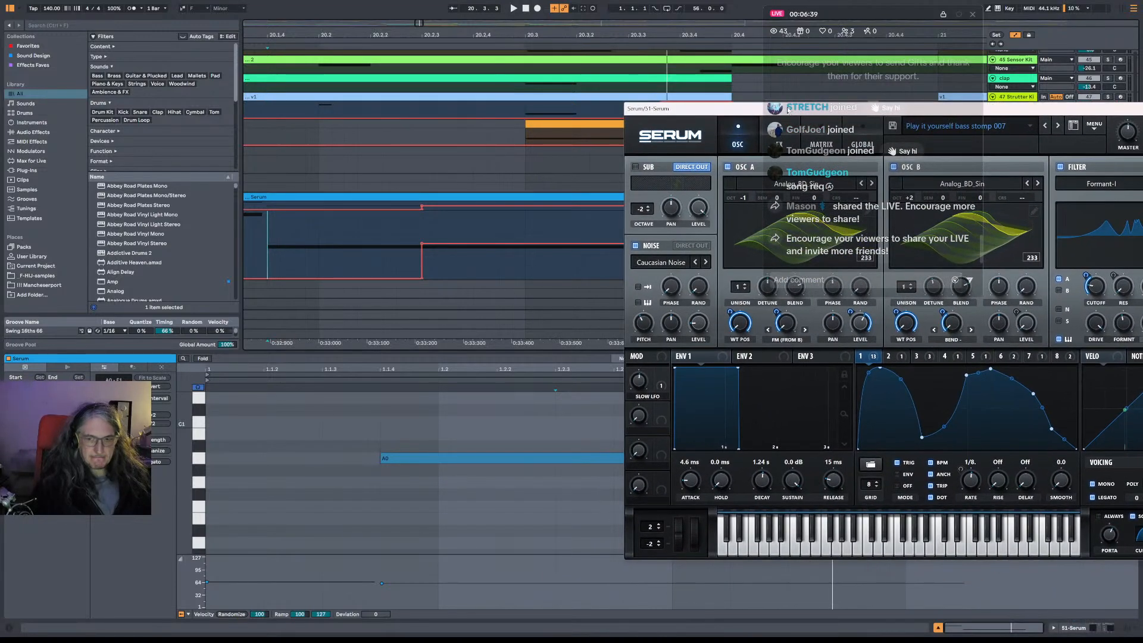
left_click(437, 429)
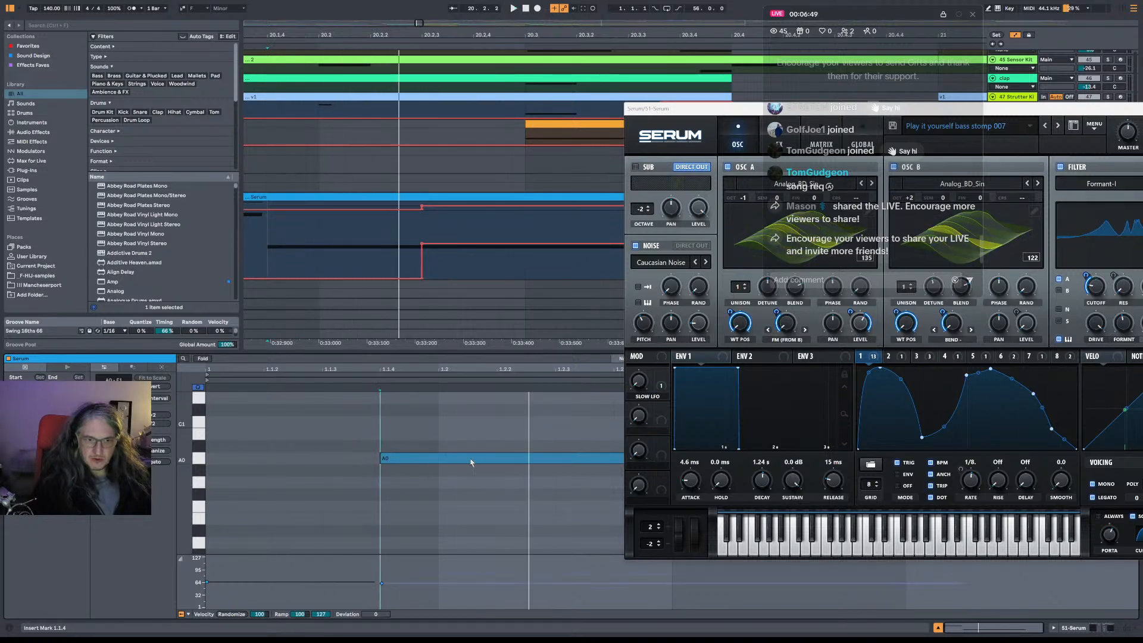
Set the note editor's grid to 1/64 and mark the point halfway between 1.2 and 1.2.2.
left_click(468, 398)
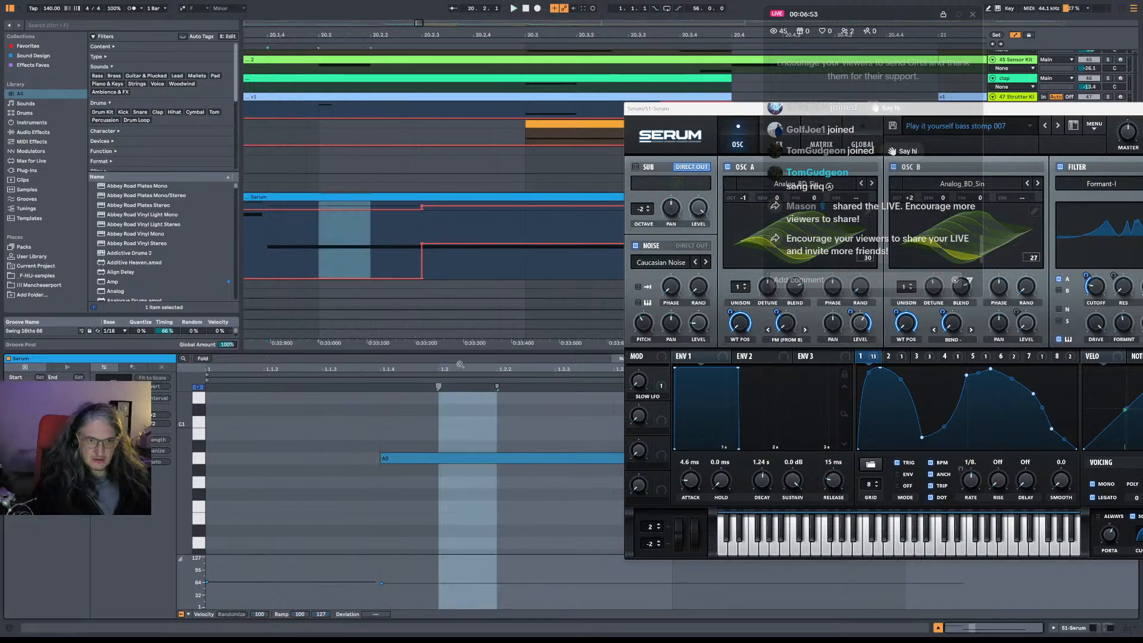
left_click_drag(459, 365, 460, 383)
left_click(480, 420)
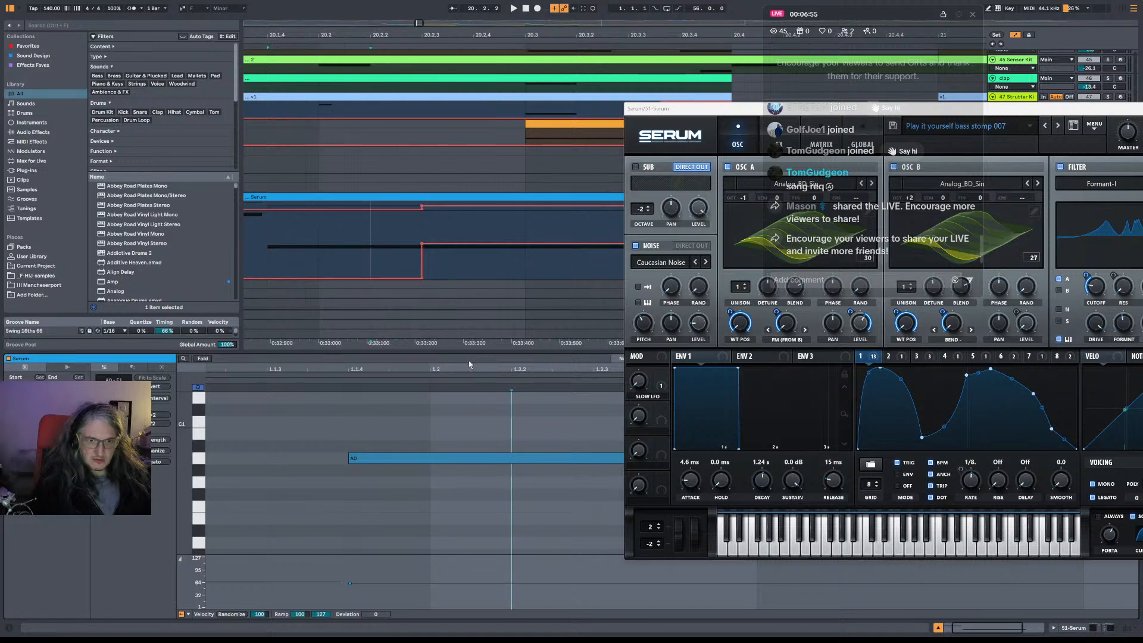
mouse_move(473, 370)
left_mouse_down()
mouse_move(473, 421)
mouse_move(496, 384)
mouse_move(467, 386)
mouse_move(474, 356)
left_mouse_up()
right_click(467, 402)
left_click(488, 314)
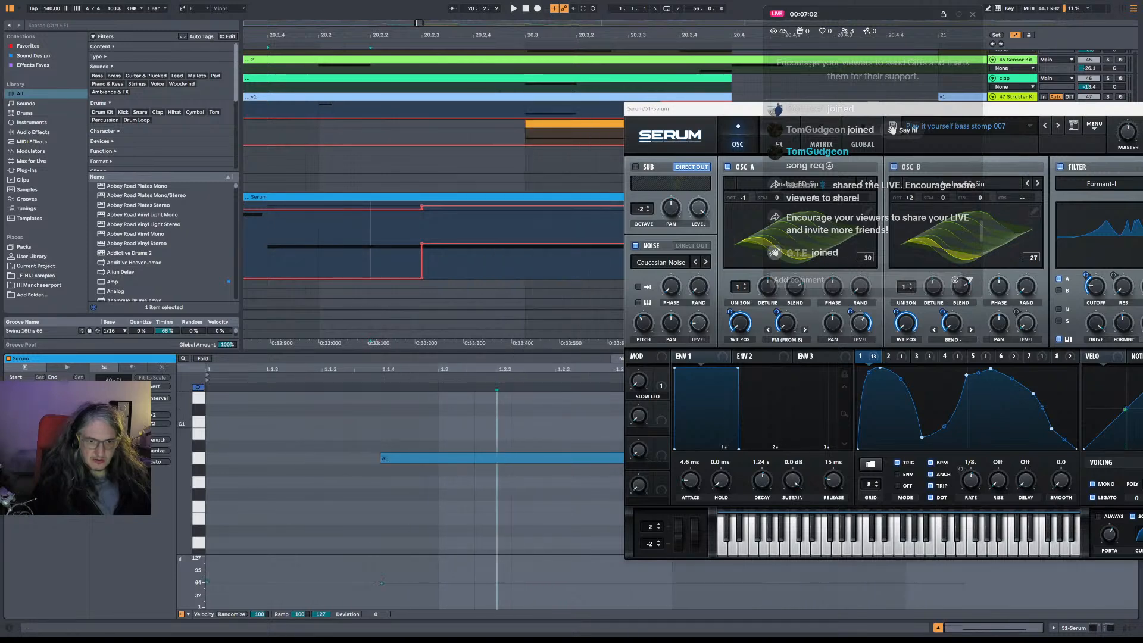
left_click(469, 416)
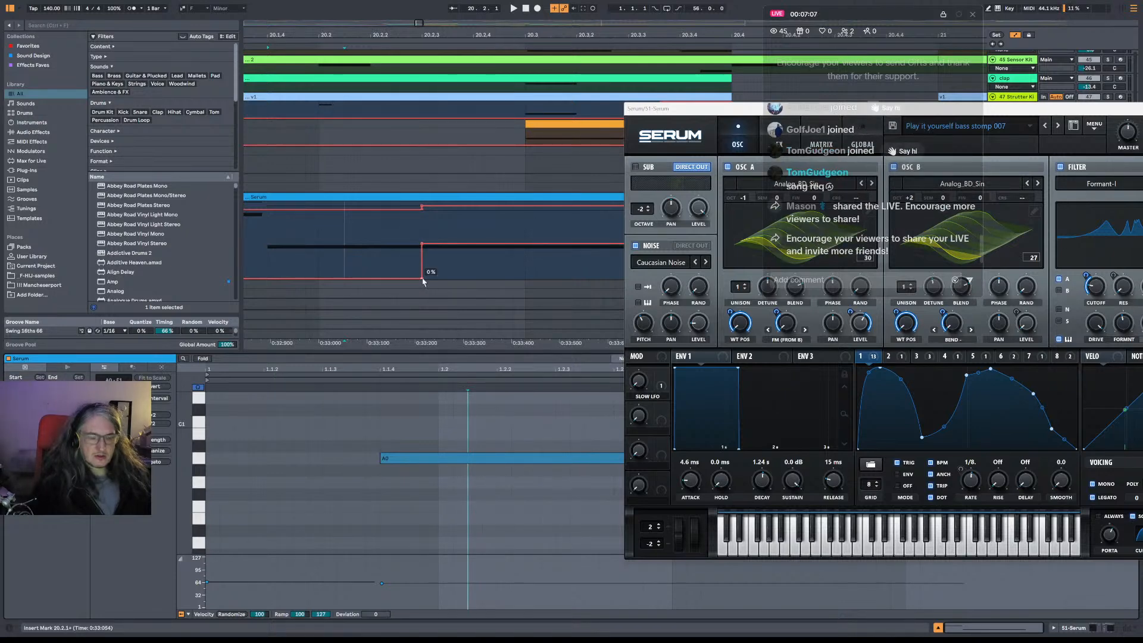
Move both breakpoints of the Macro 1 automation step to the mark halfway between 20.2.1 and 20.2.2, and audition the change.
left_click_drag(422, 280, 344, 278)
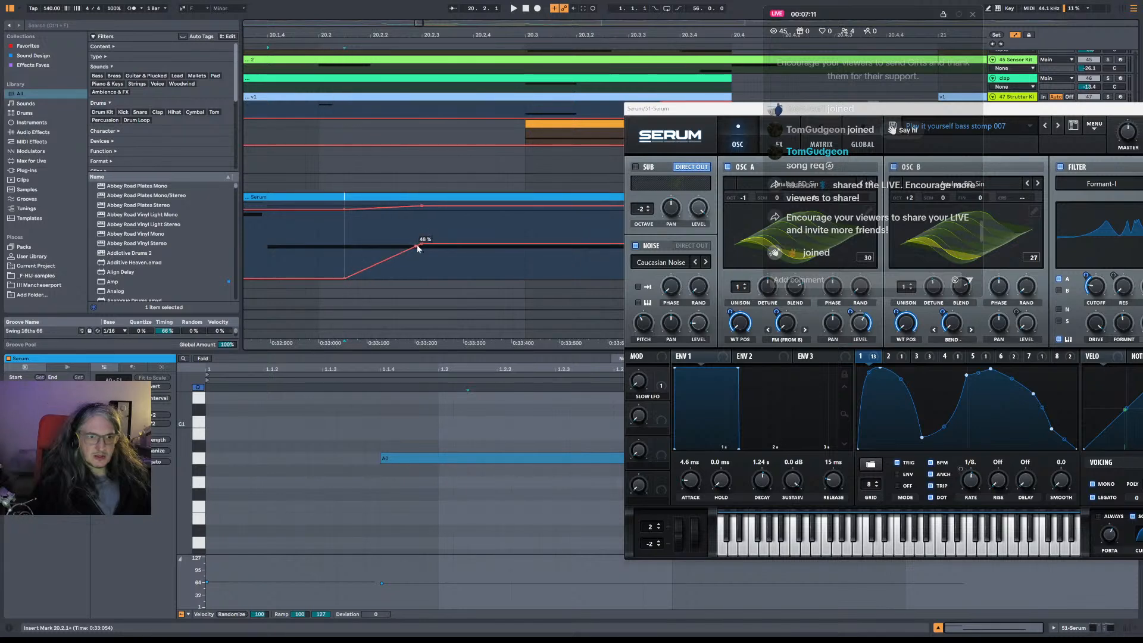
left_click_drag(422, 244, 344, 244)
key("space")
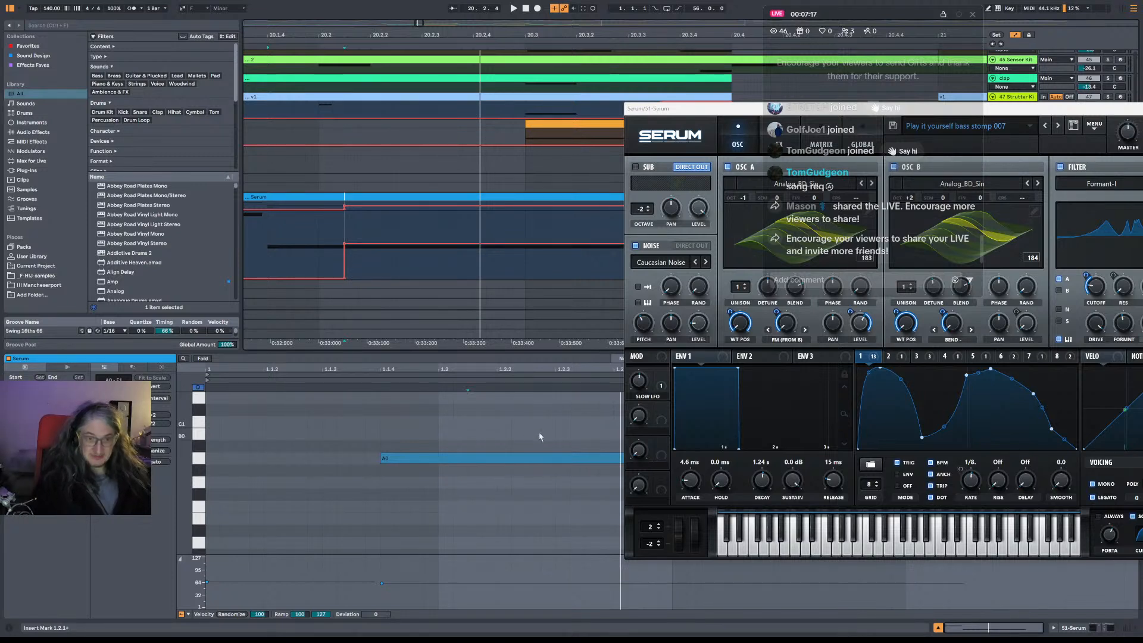
left_click_drag(496, 432, 496, 433)
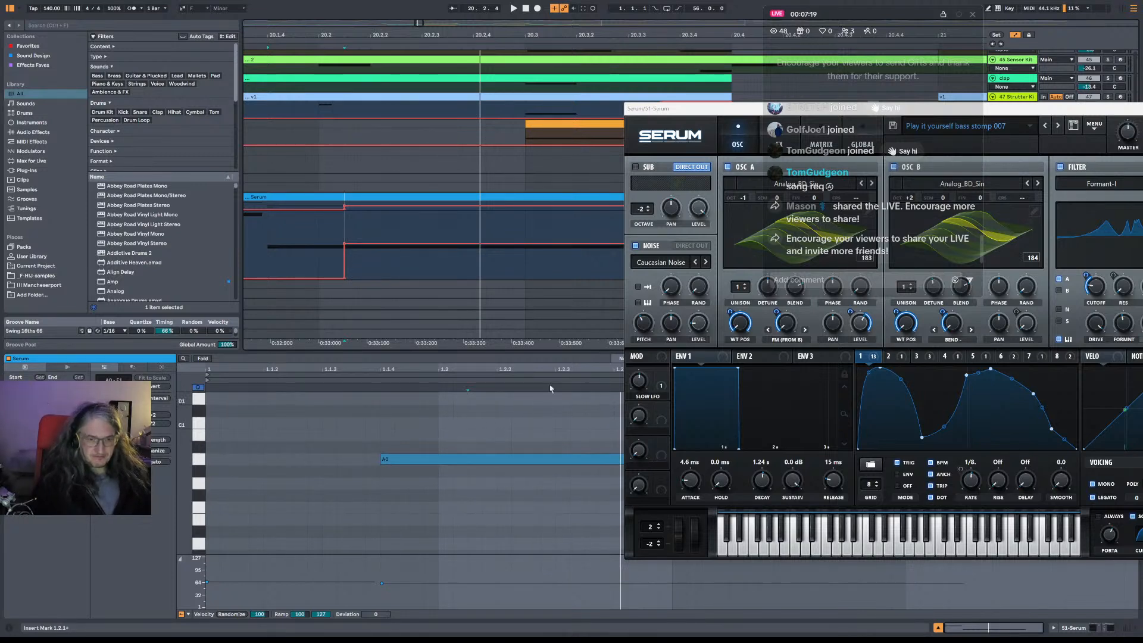
left_click(346, 215)
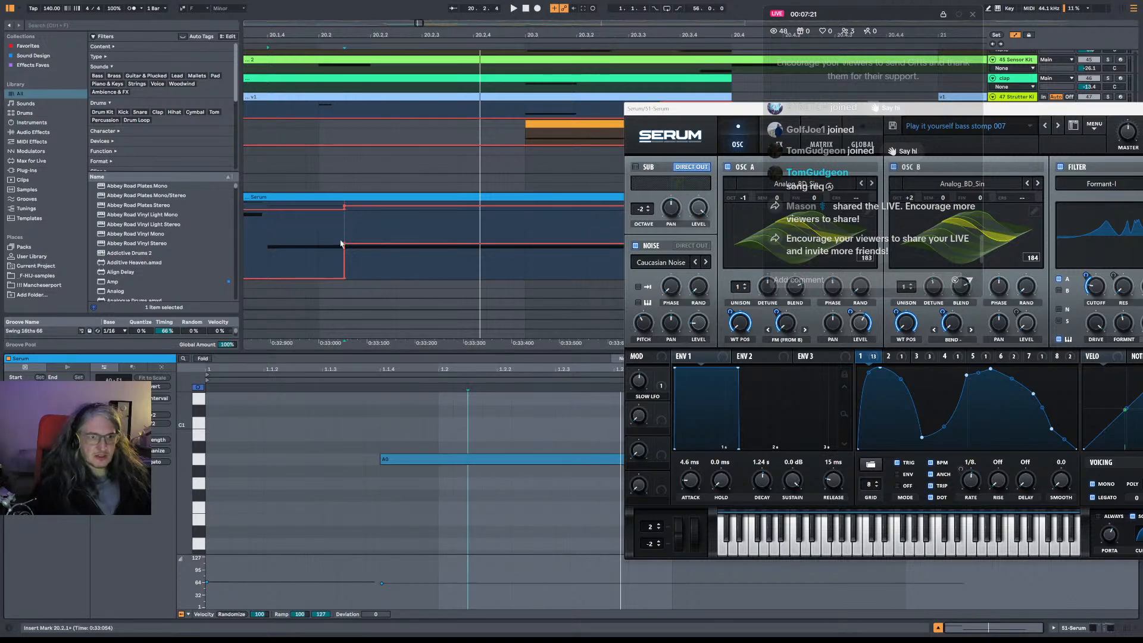
Audition the Serum clip from 20.2.1 and from 20.3.1, moving the Serum window clear of the arrangement.
left_click(319, 247)
key("space")
key("space")
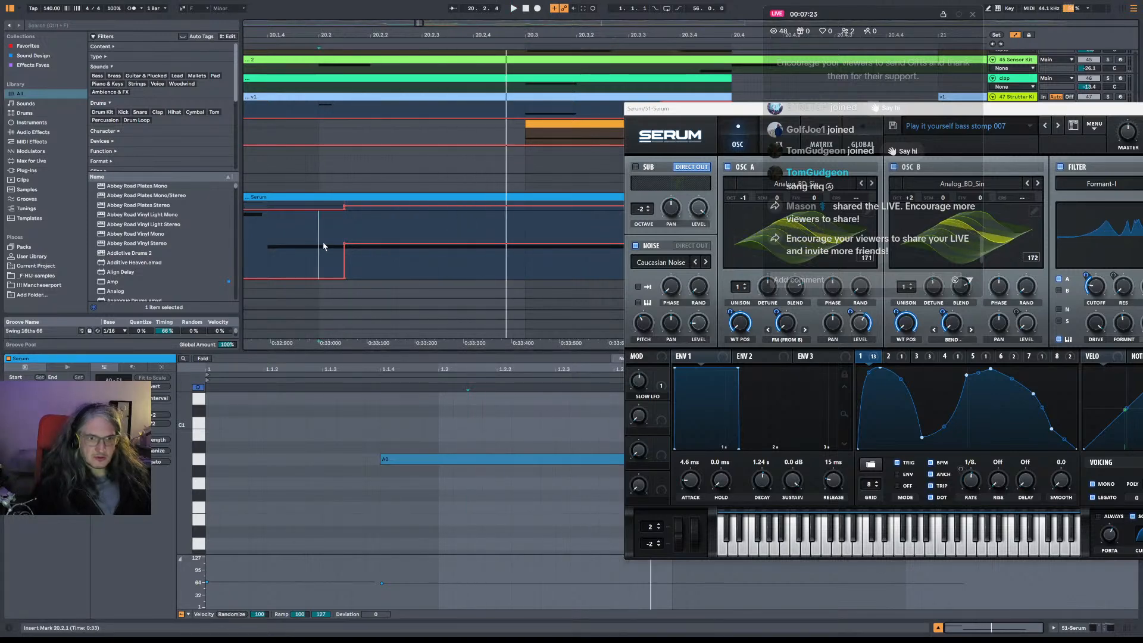
left_click_drag(753, 114, 918, 195)
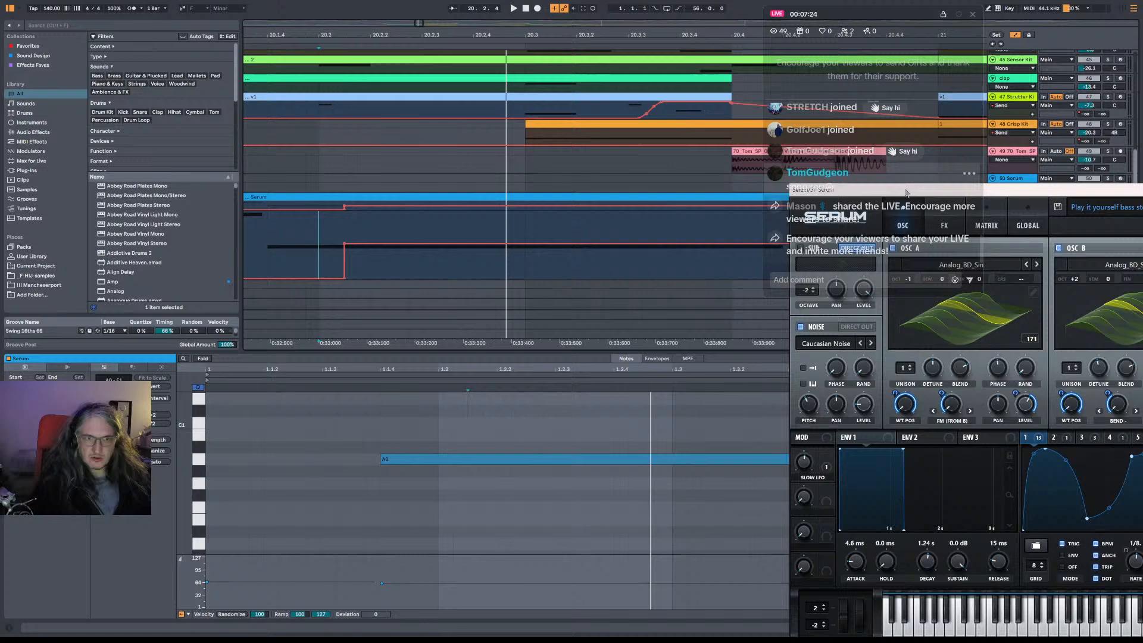
left_click(524, 272)
key("space")
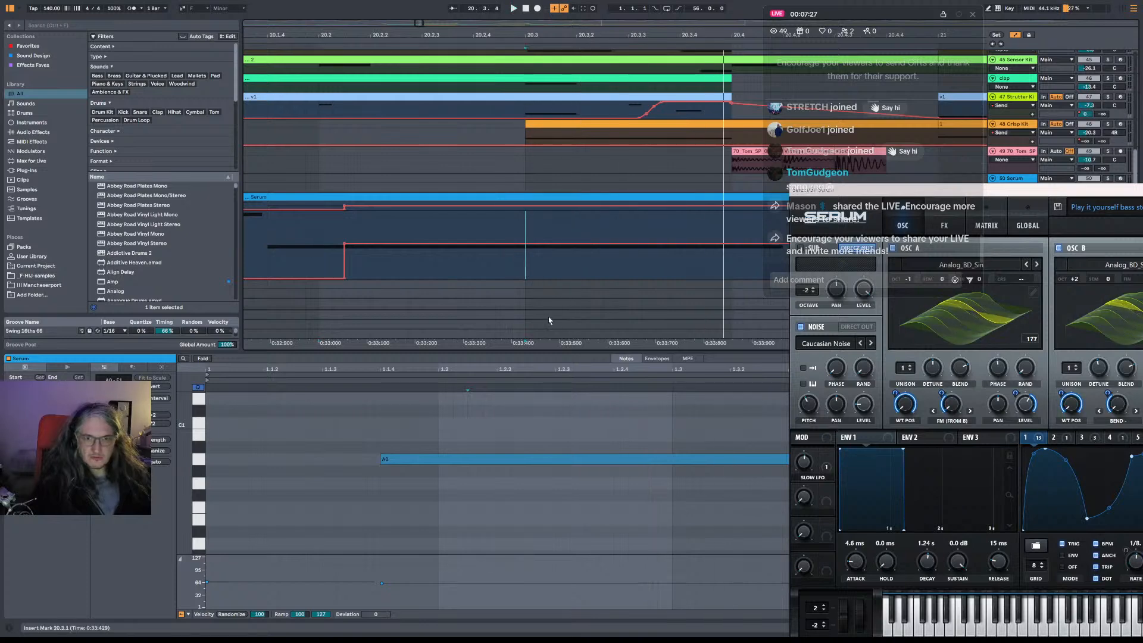
left_click(573, 373)
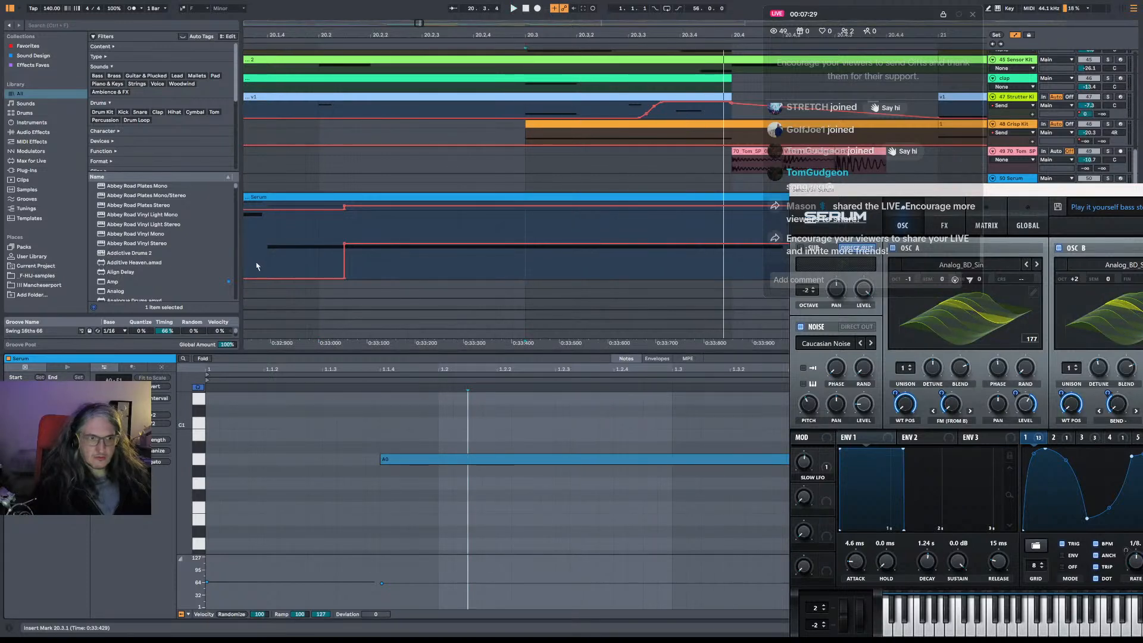
Select the Serum clip starting at bar 20 and play it from its beginning.
left_click_drag(296, 249, 464, 253)
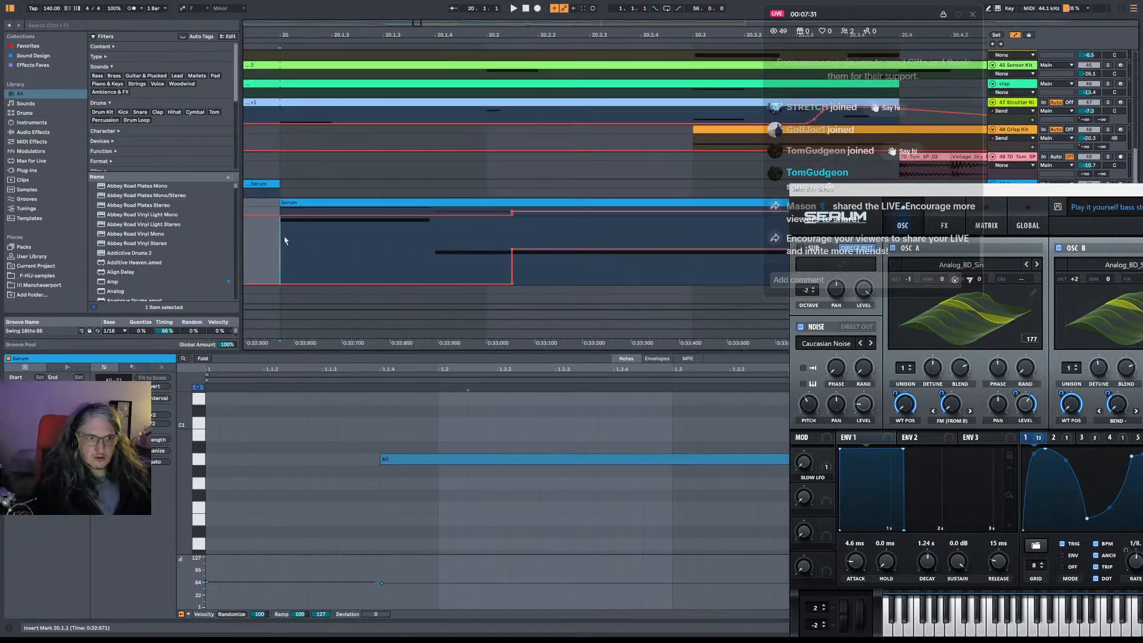
left_click(289, 204)
key("space")
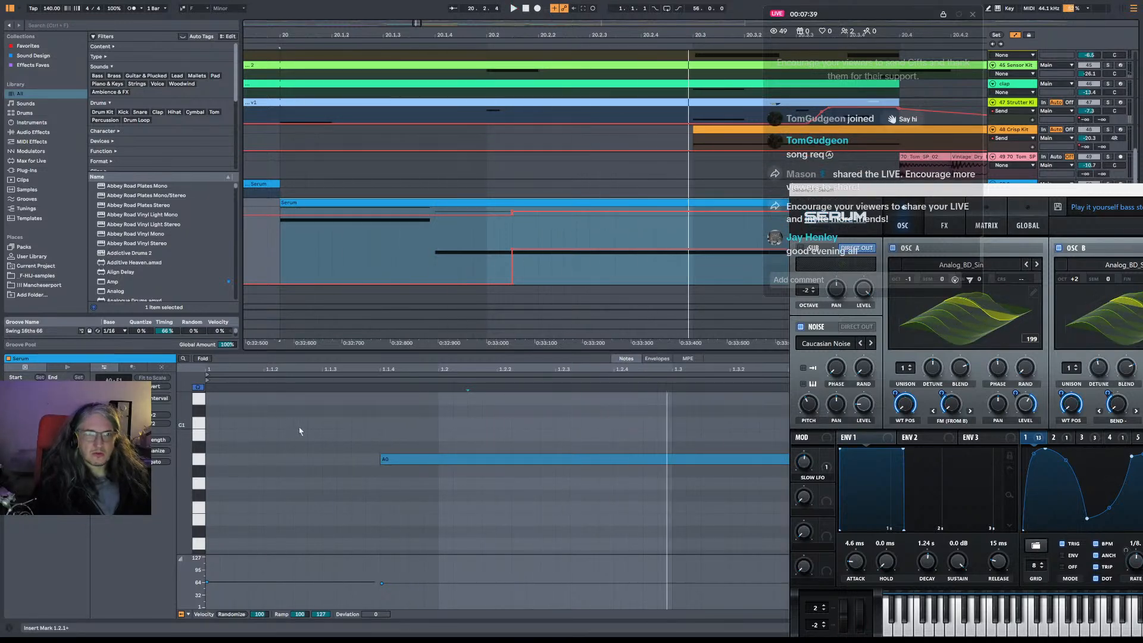
Place reference marks at 1.2 and 1.3 in the note editor and select the long A0 note to examine its timing.
left_click(438, 426)
left_click(669, 426)
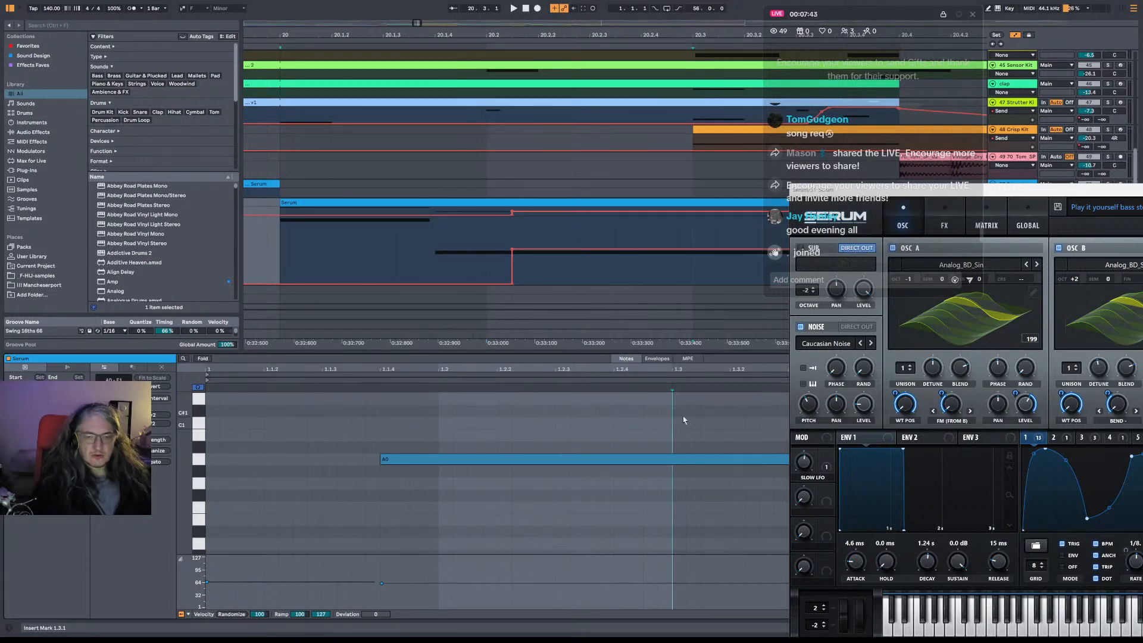
left_click_drag(377, 425, 612, 474)
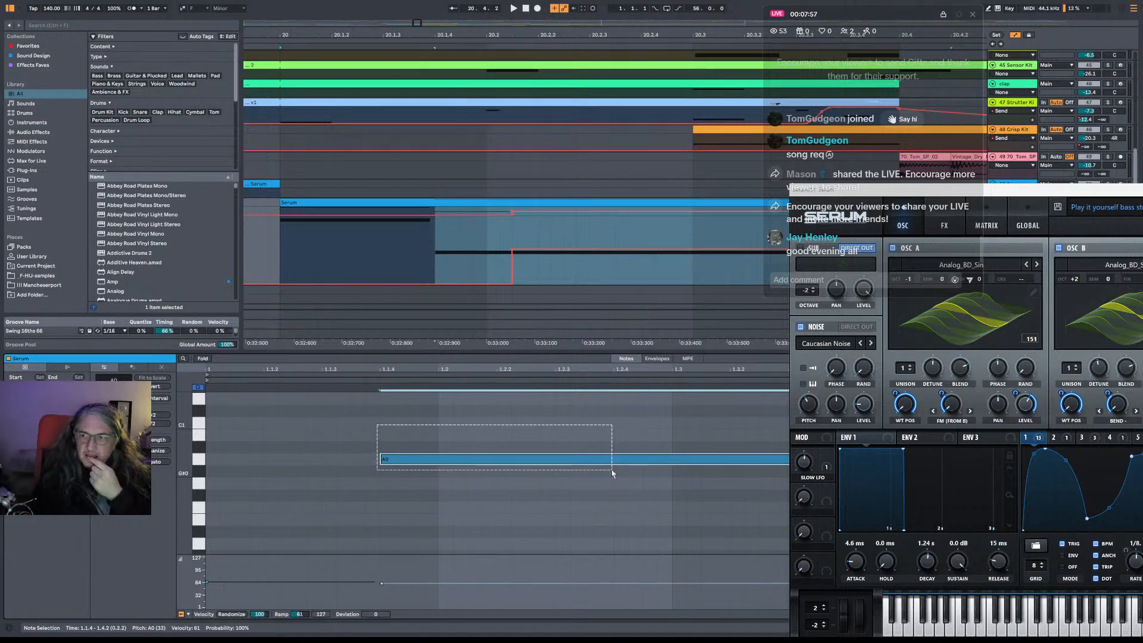
left_click_drag(612, 473, 614, 470)
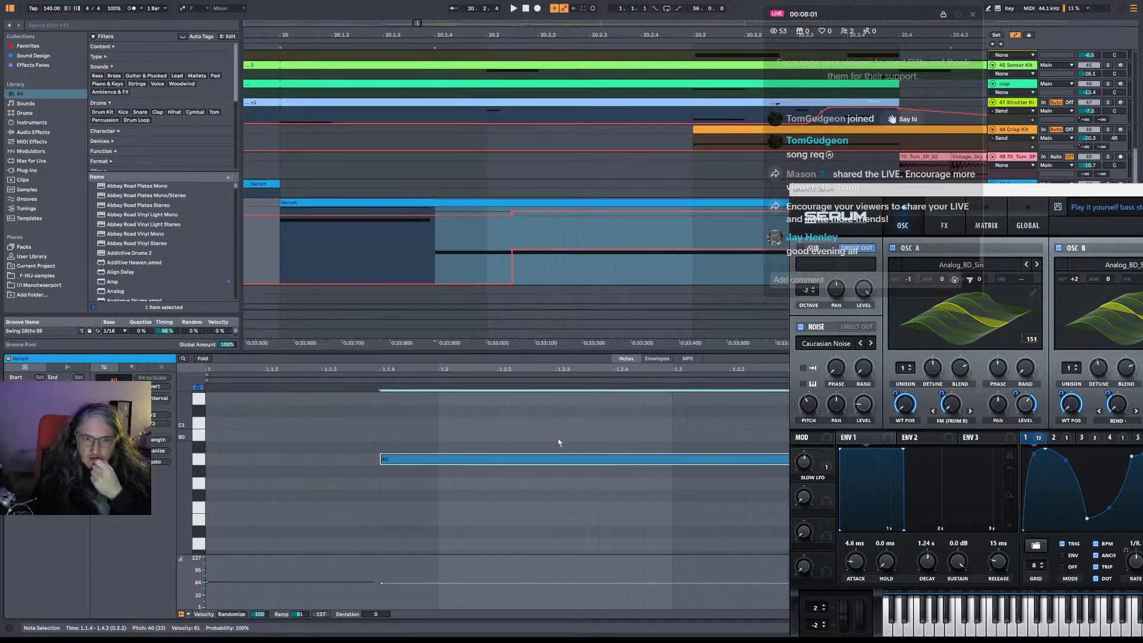
left_click_drag(611, 445, 503, 478)
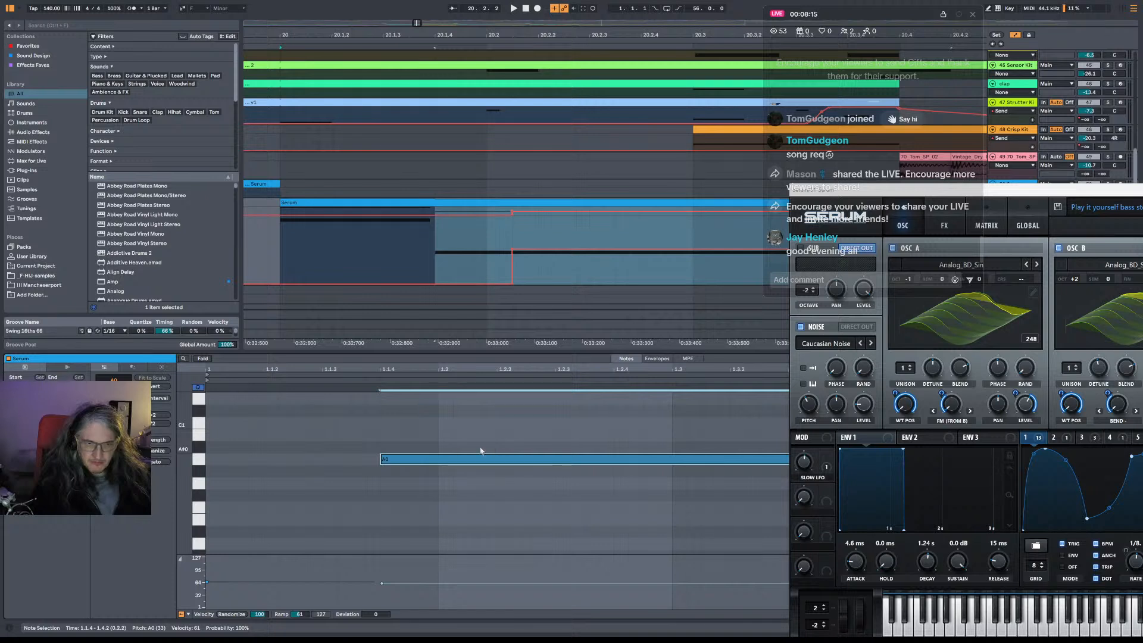
left_click_drag(438, 450, 375, 488)
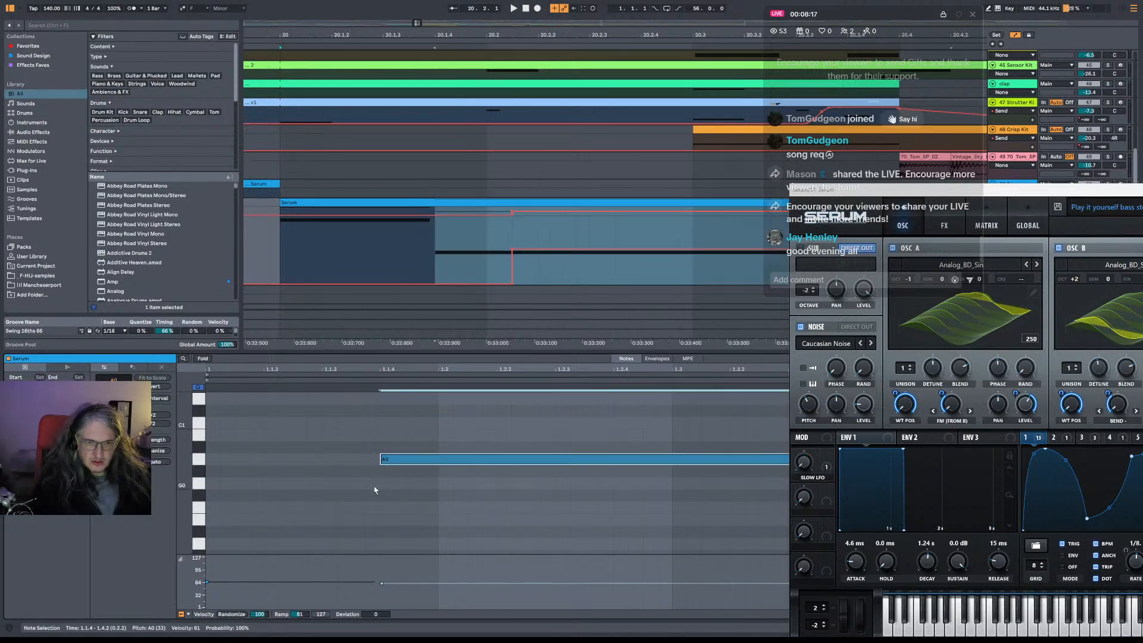
left_click_drag(421, 439, 382, 484)
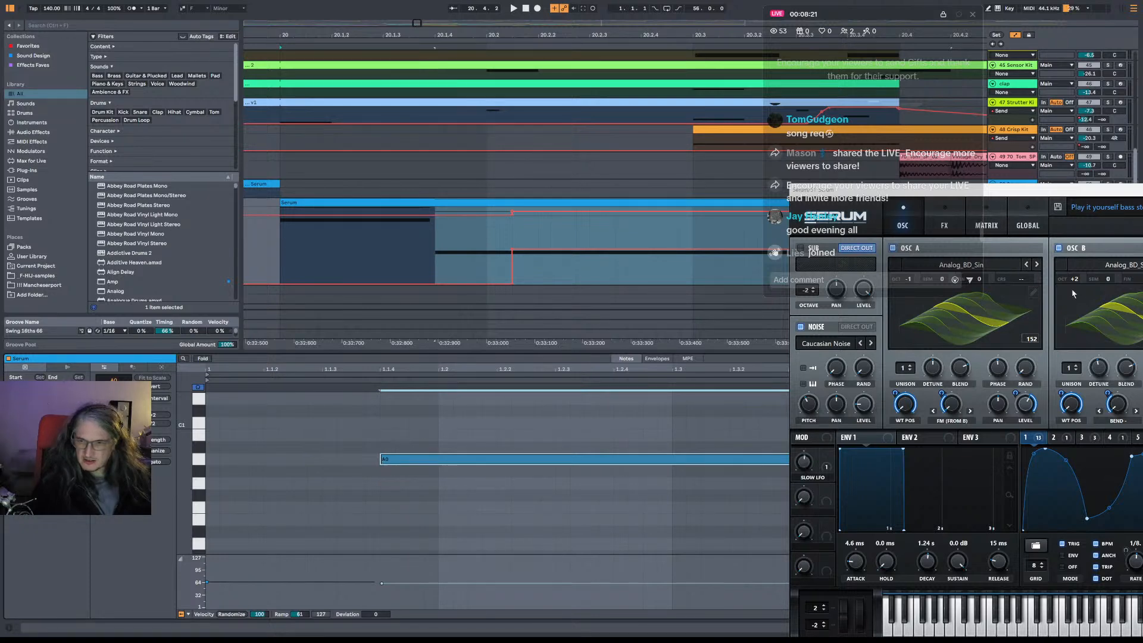
Bring the full Serum window into view, set LFO 1's Smooth to 100, and play the clip.
left_click_drag(1054, 189, 812, 125)
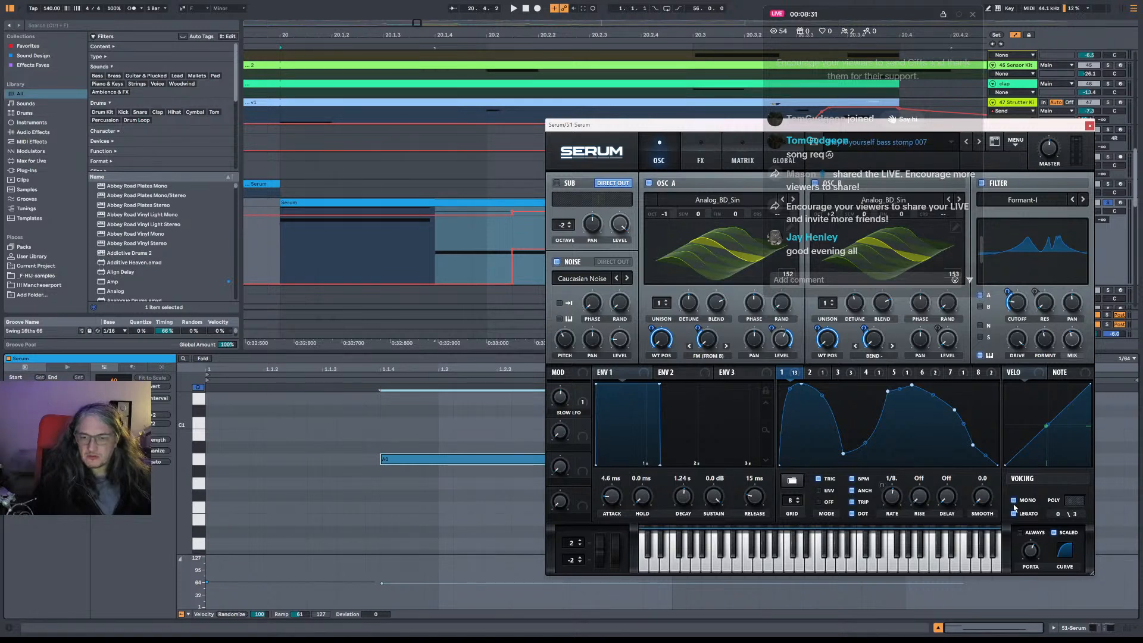
left_click_drag(986, 500, 997, 401)
key("space")
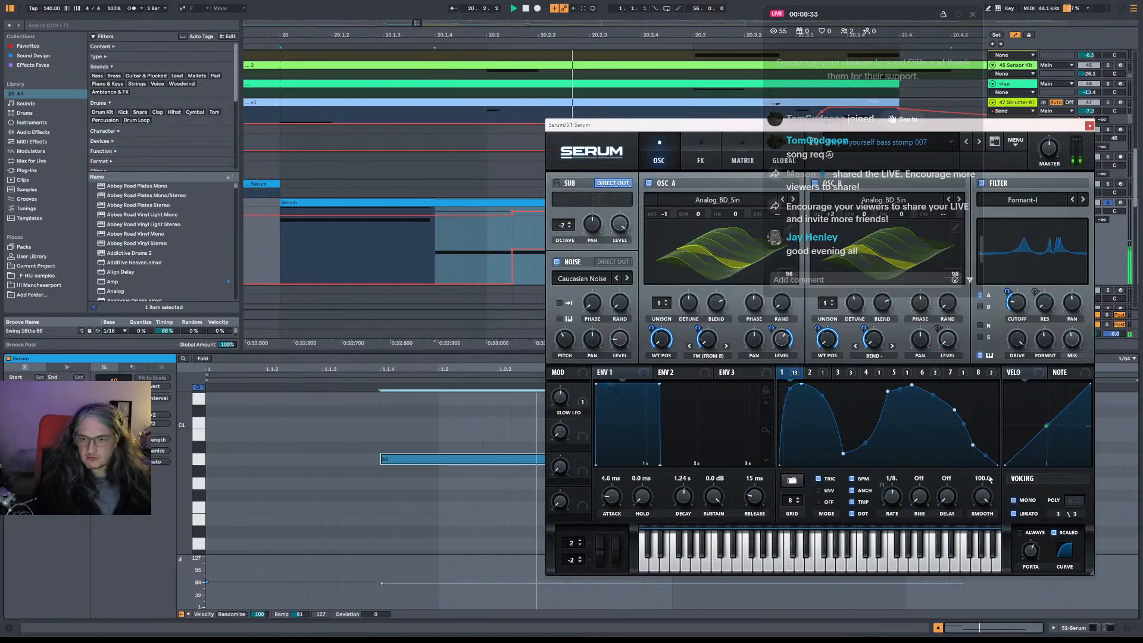
Reset LFO 1's Smooth to 0.0 and lower the raised Macro 1 automation level after 20.2 to 31%.
left_click_drag(979, 500, 1010, 612)
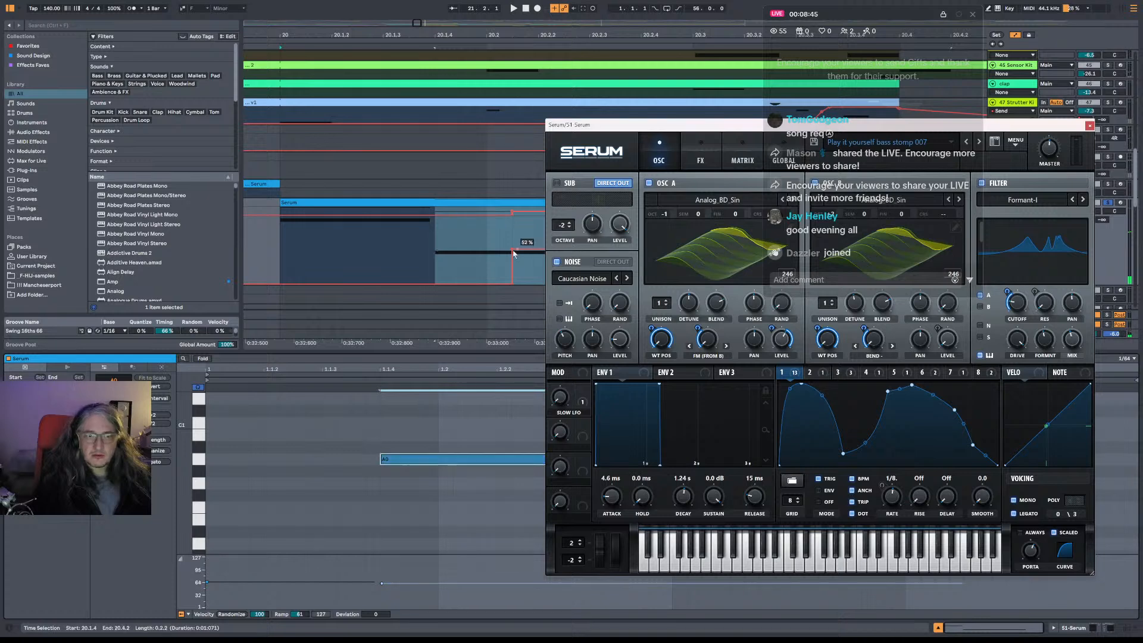
mouse_move(510, 250)
left_mouse_down()
mouse_move(523, 259)
mouse_move(524, 249)
left_mouse_up()
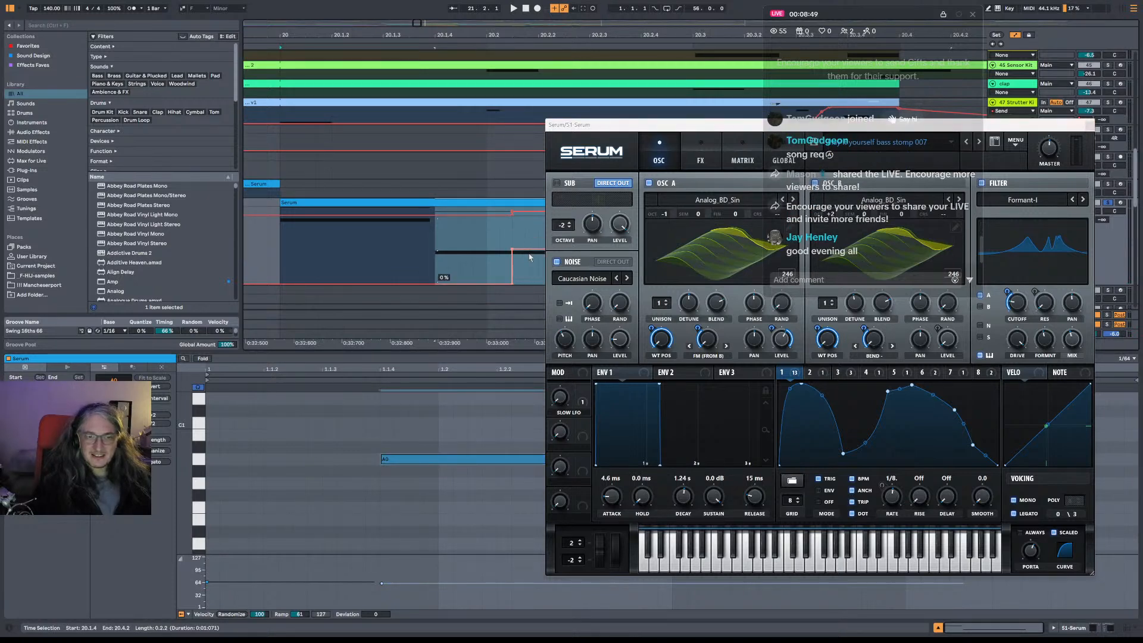
left_click(534, 253)
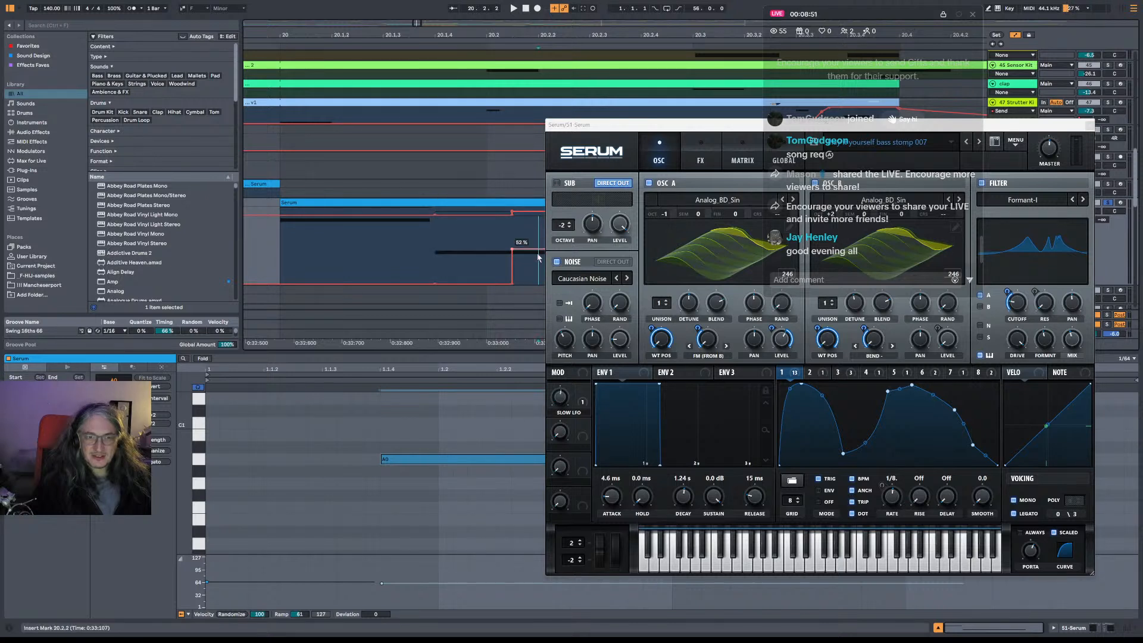
left_click_drag(513, 249, 512, 255)
key("space")
key("space")
key("space")
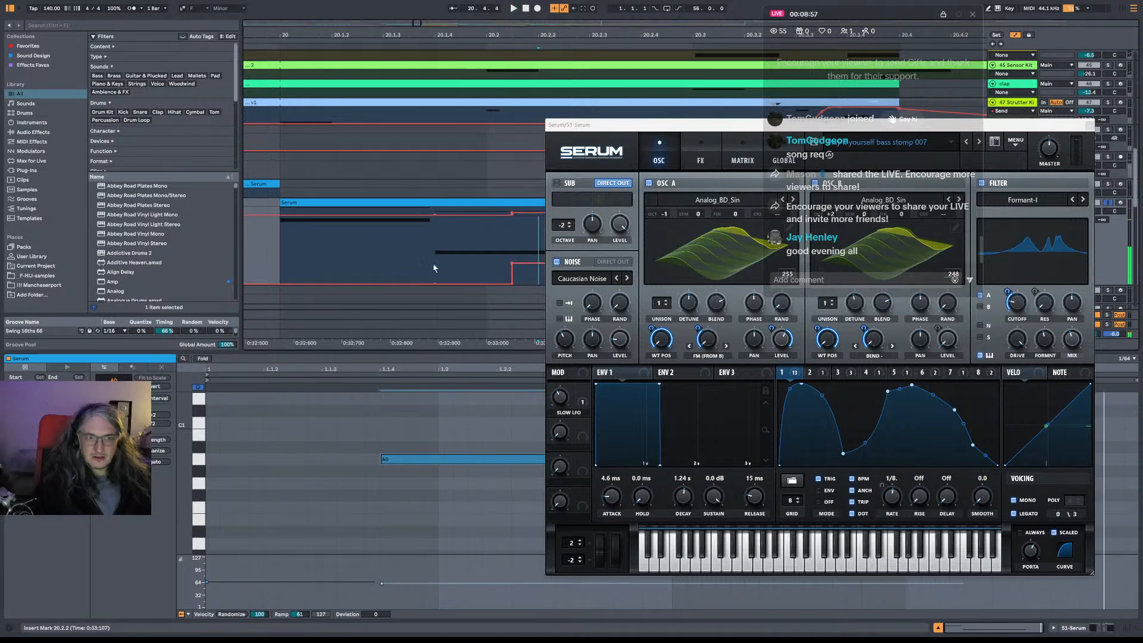
Audition the Serum clip from its beginning at bar 20 and from 20.1.4.
left_click(288, 258)
key("space")
key("space")
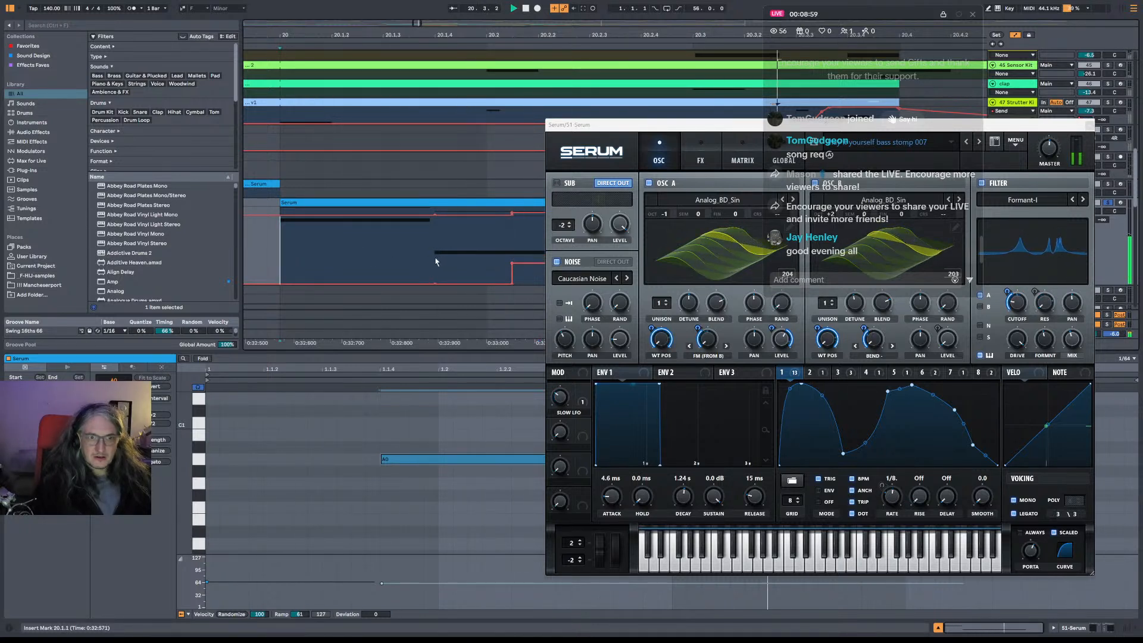
left_click(437, 259)
key("space")
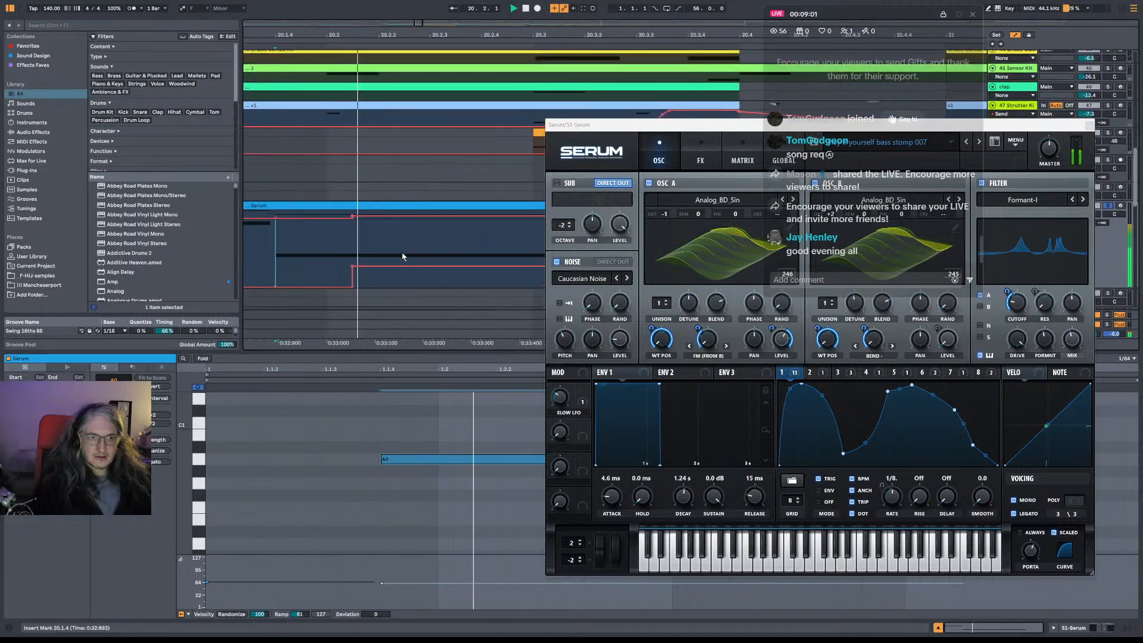
key("space")
key("space")
key("space")
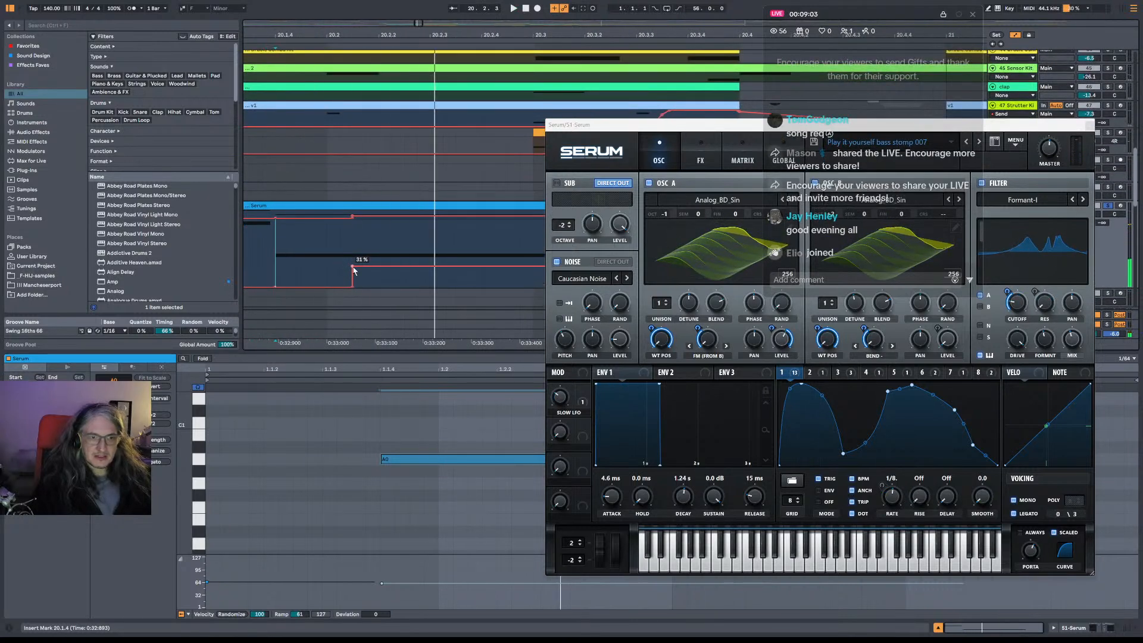
Shift the Macro 1 jump to 31% later in stages, through 20.2.2 to 20.2.3, playing from 20.1.4 between moves.
mouse_move(353, 267)
left_mouse_down()
mouse_move(379, 265)
mouse_move(364, 290)
mouse_move(379, 287)
left_mouse_up()
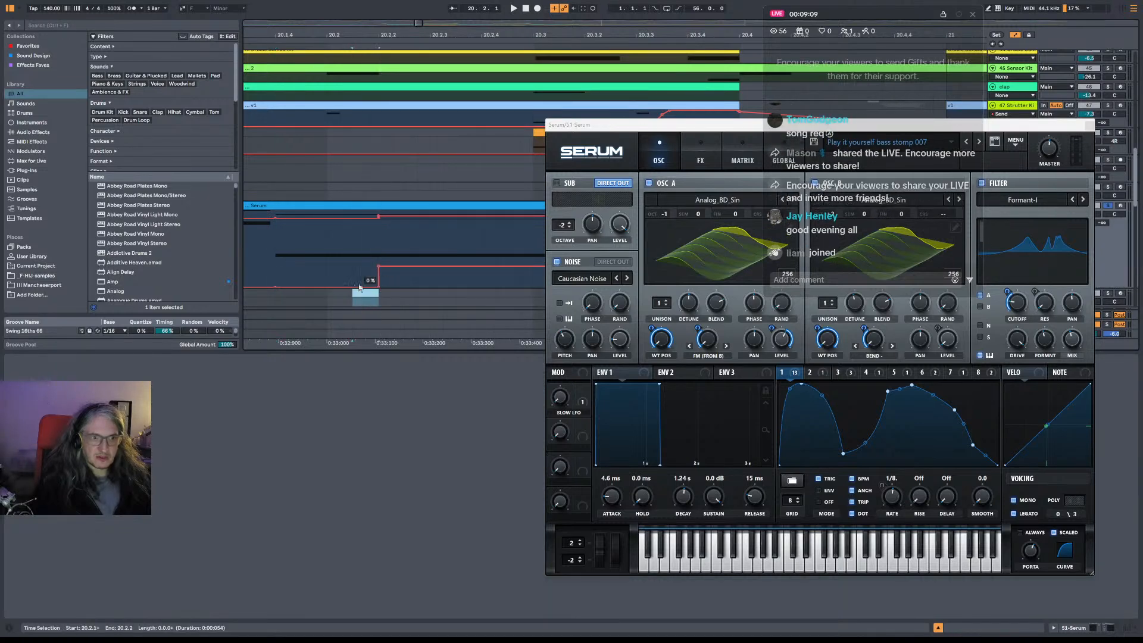
left_click(274, 271)
key("space")
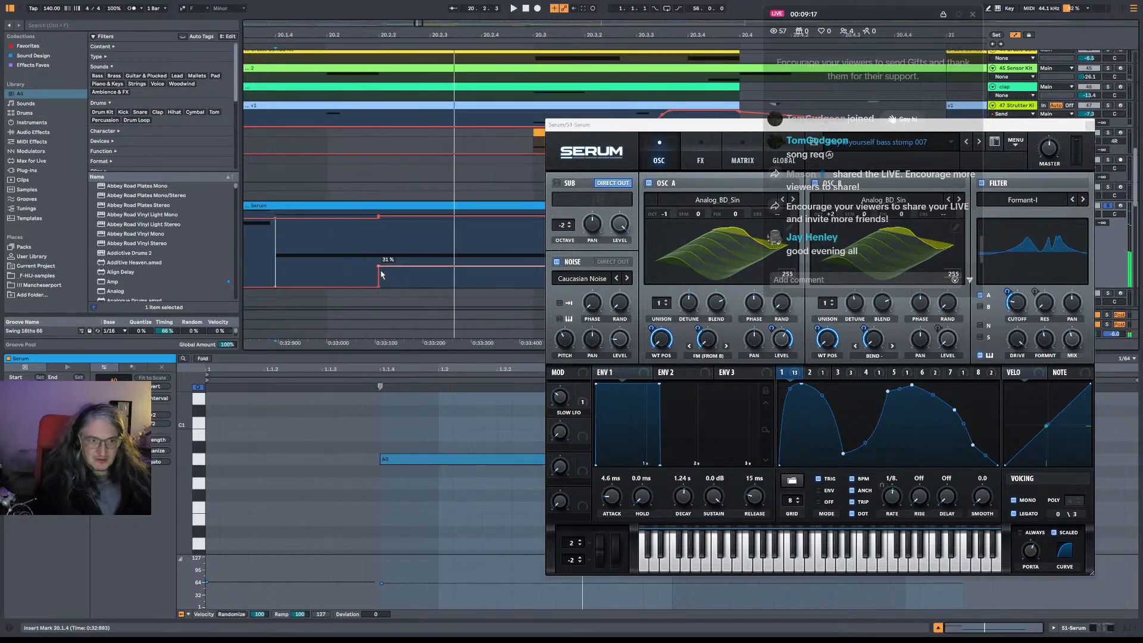
left_click_drag(378, 269, 404, 287)
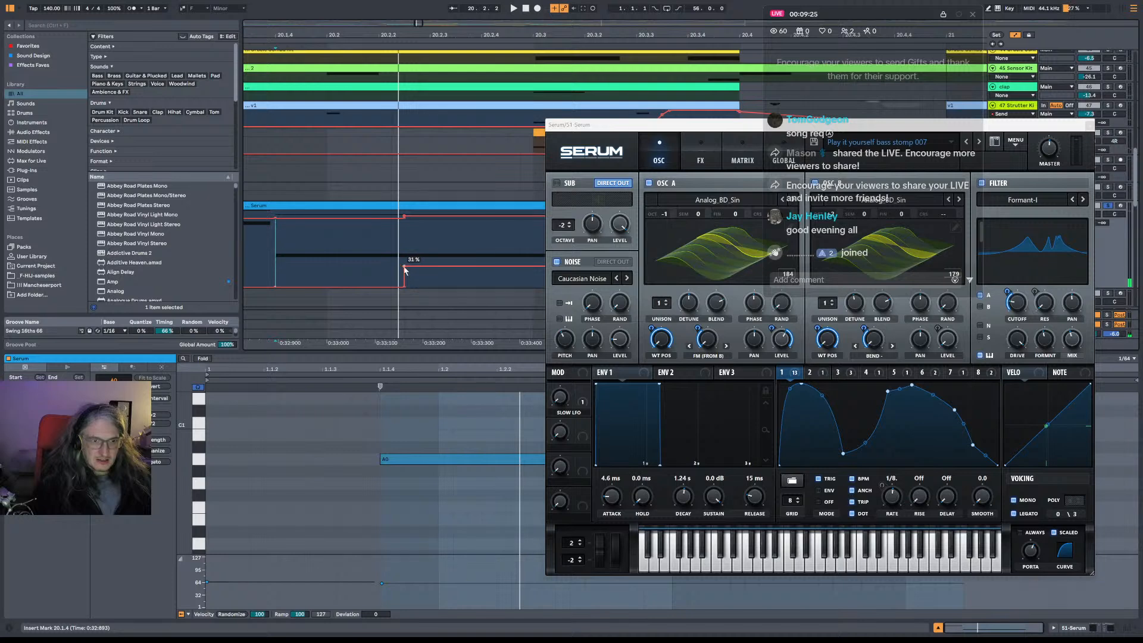
left_click_drag(404, 269, 429, 289)
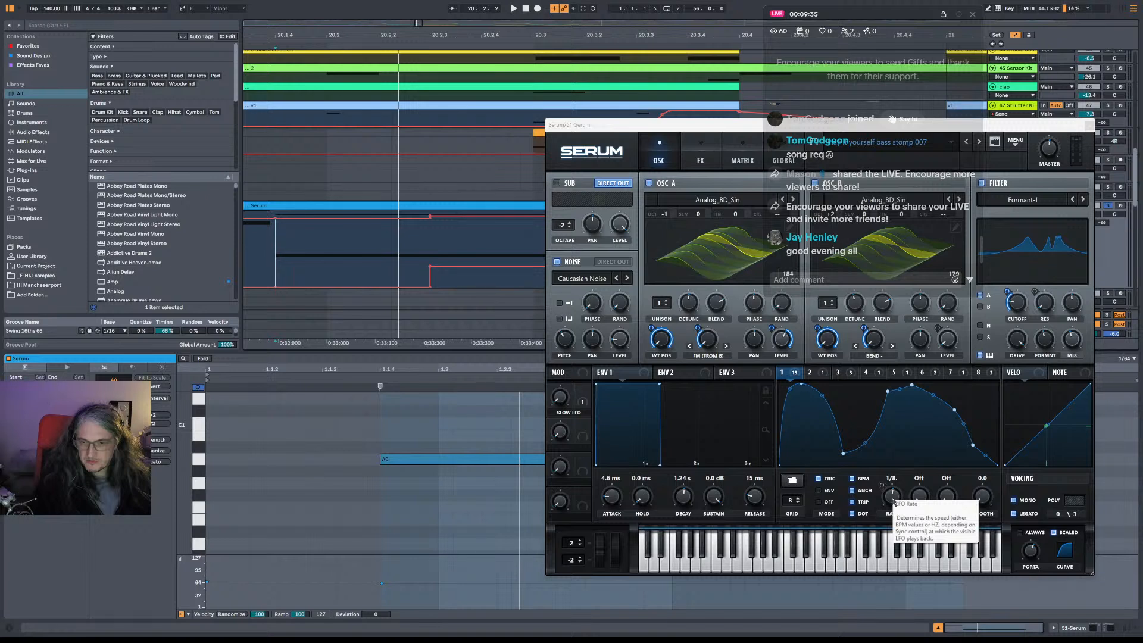
key("space")
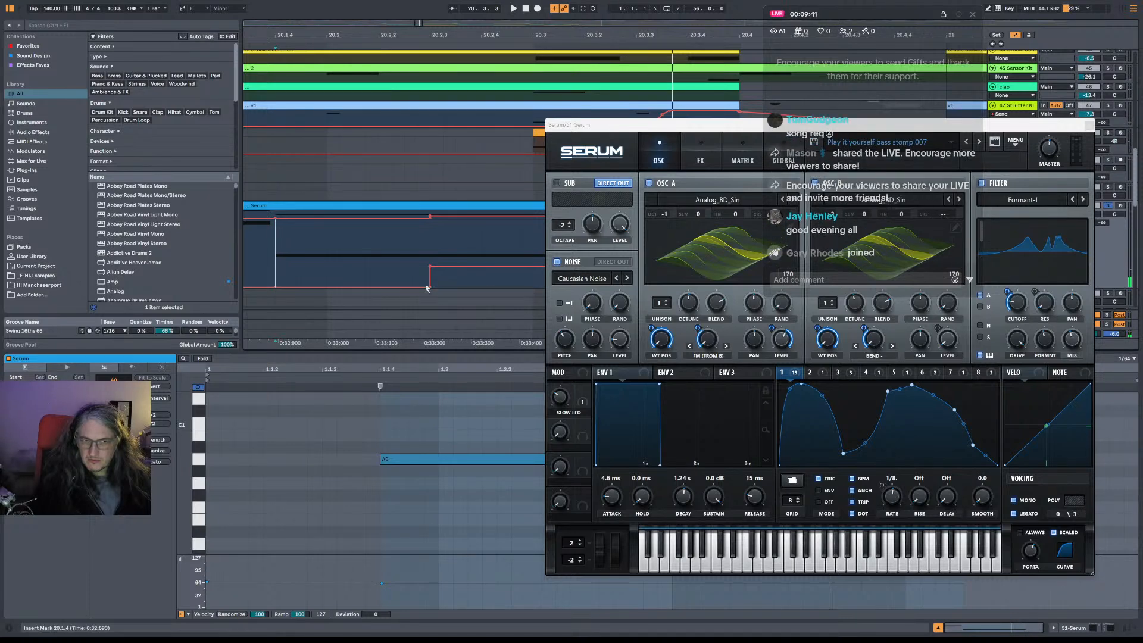
Pull the Macro 1 jump back in stages to halfway between 20.2.2 and 20.2.3, auditioning each position from 20.1.4.
left_click_drag(430, 286, 417, 287)
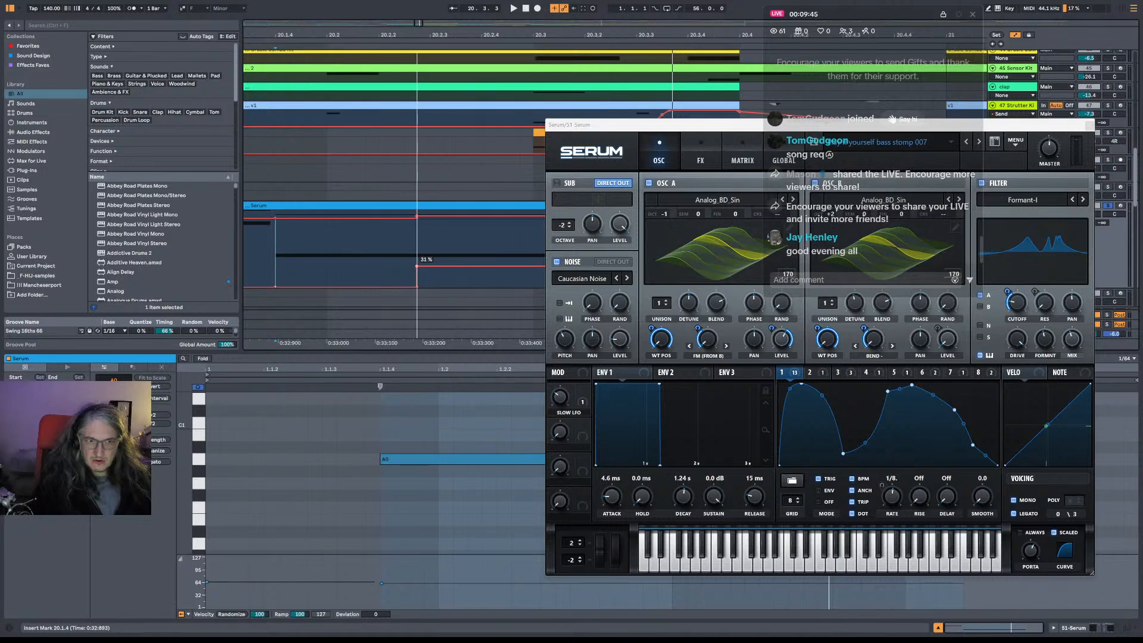
key("space")
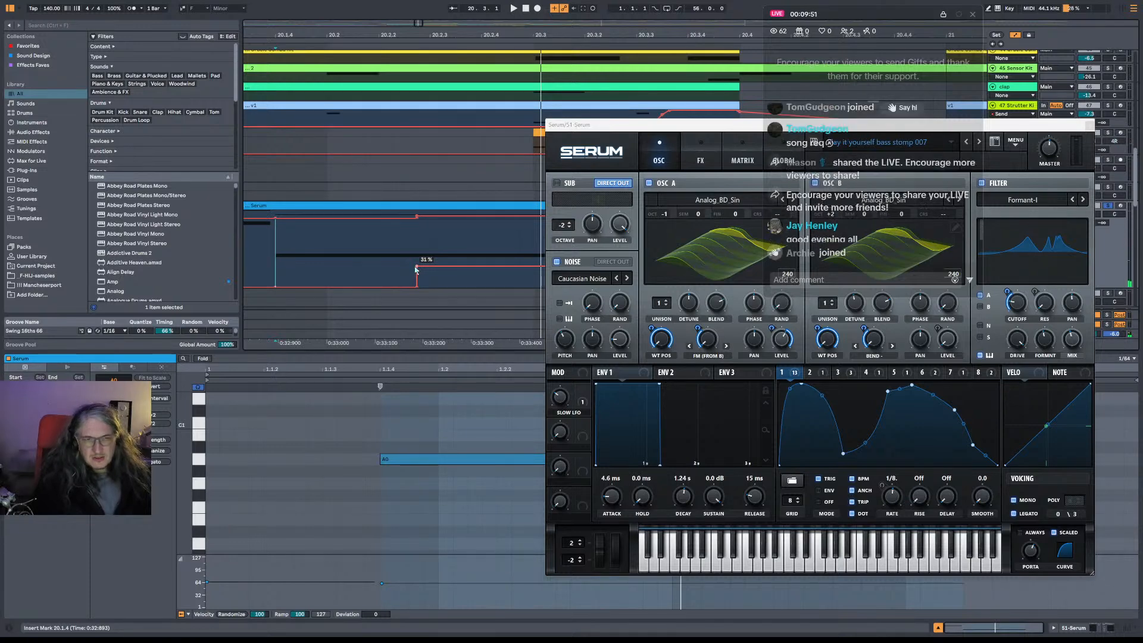
mouse_move(417, 268)
left_mouse_down()
mouse_move(404, 266)
mouse_move(404, 287)
left_mouse_up()
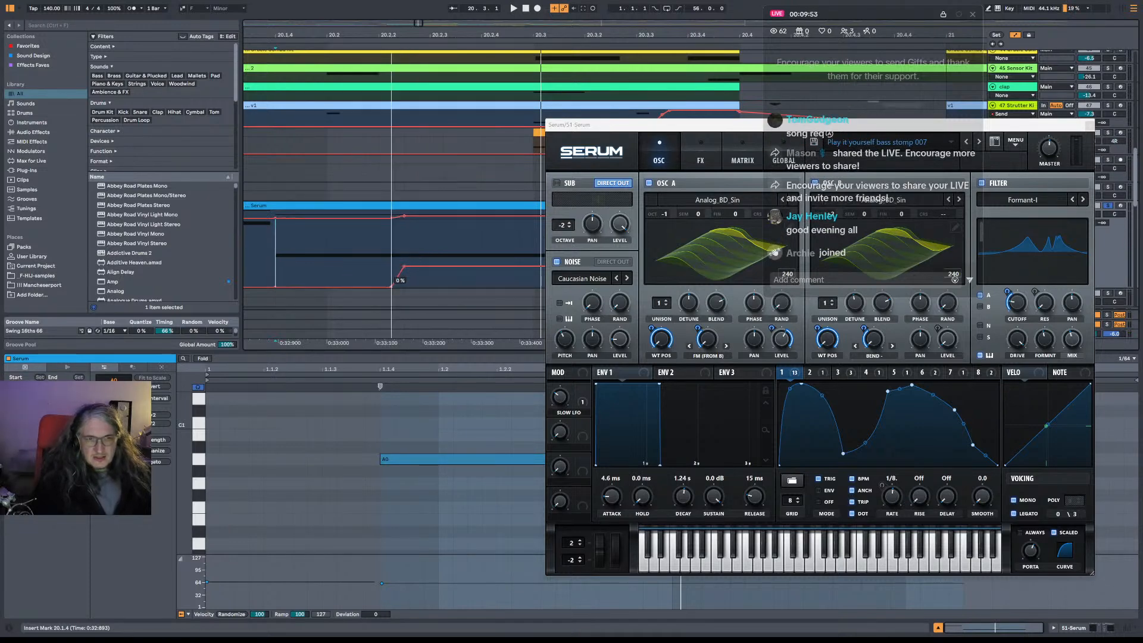
key("space")
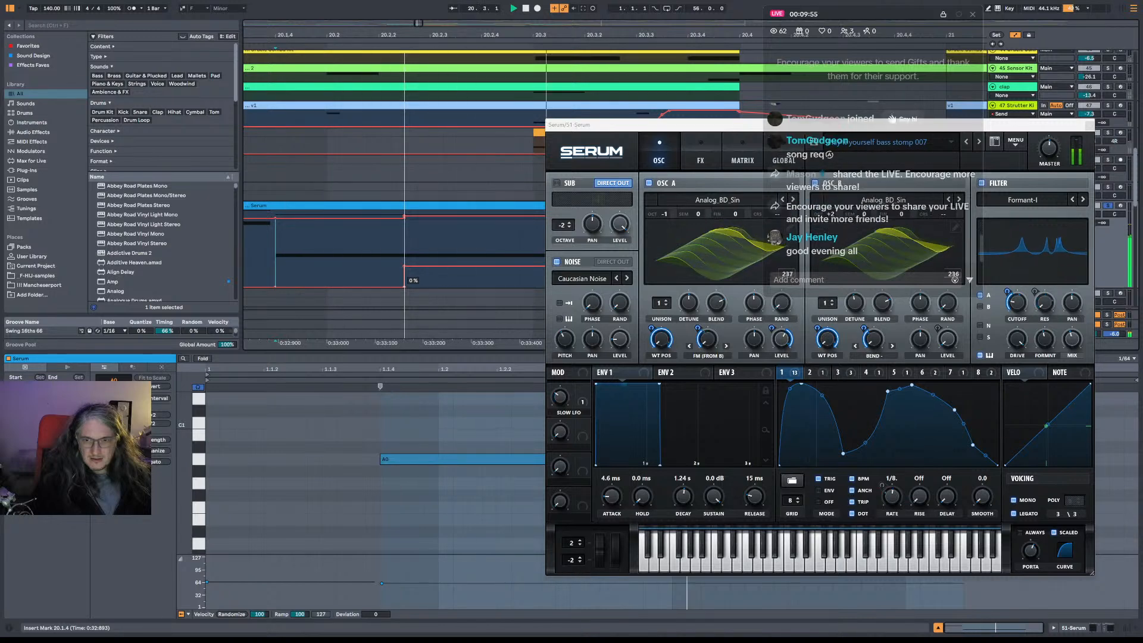
key("space")
Move the Macro 1 automation jump to just after 20.2.3 and play the clip from 20.1.4.
left_click_drag(404, 266, 468, 266)
key("space")
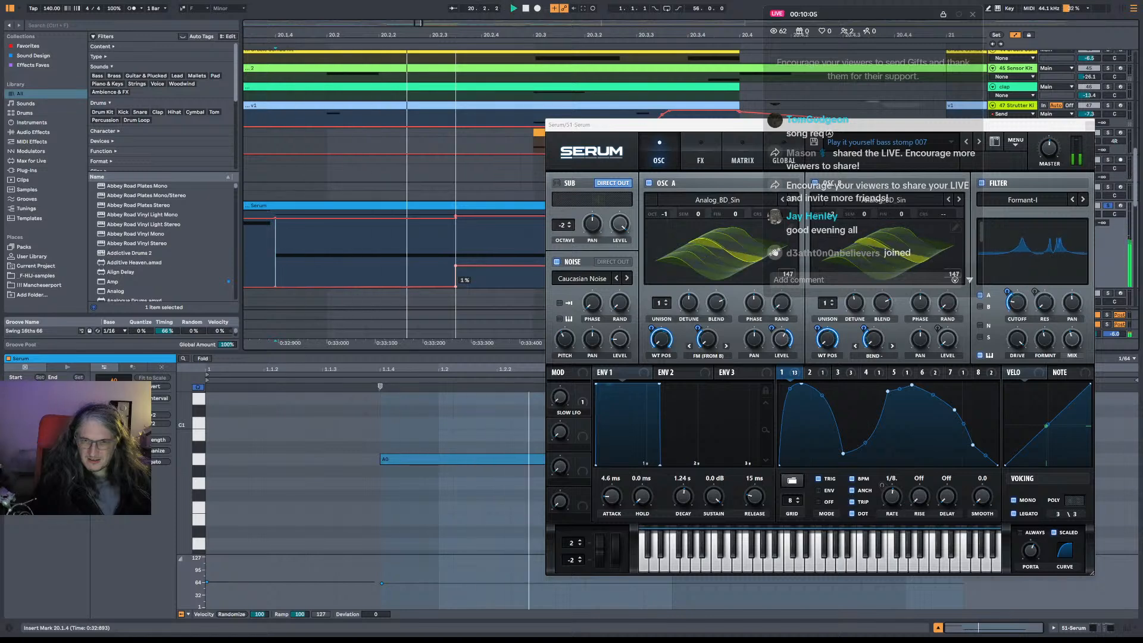
key("space")
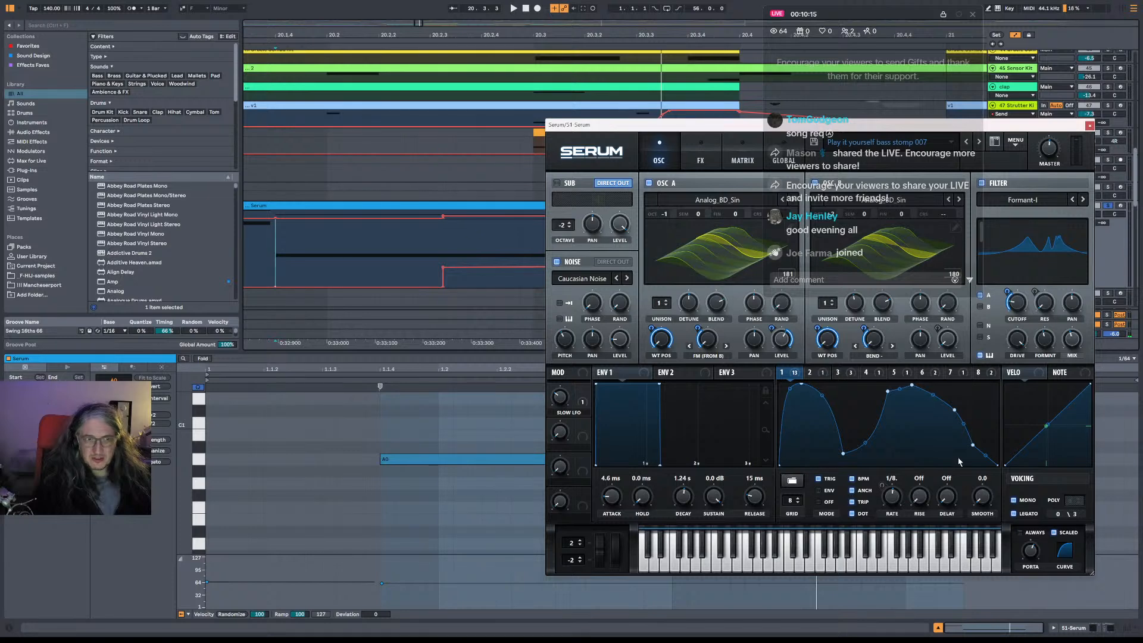
Record LFO 1 Smooth automation on the Serum track from 20.1.4, sweeping the value up after 20.2.2 and back down around 20.3.
left_click_drag(751, 127, 686, 359)
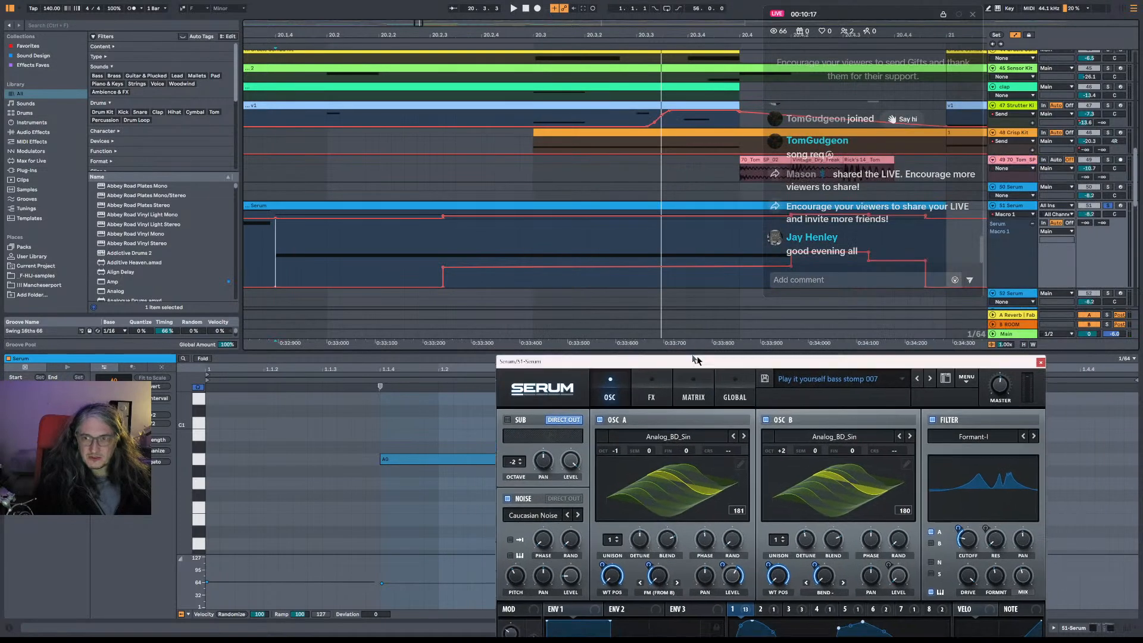
left_click(1032, 224)
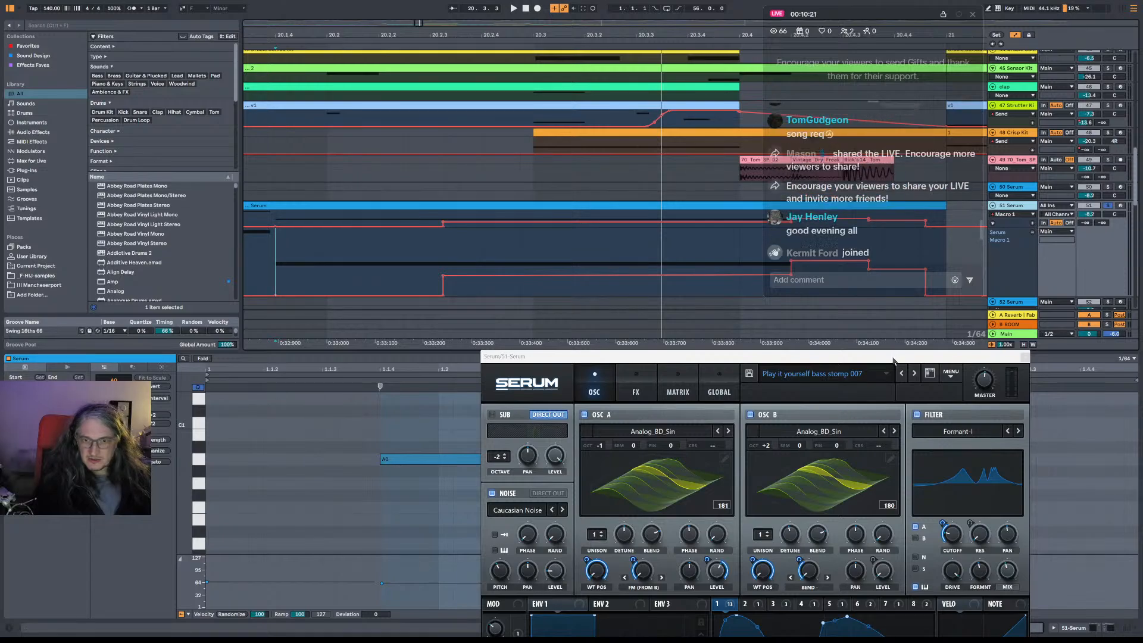
left_click_drag(895, 360, 958, 132)
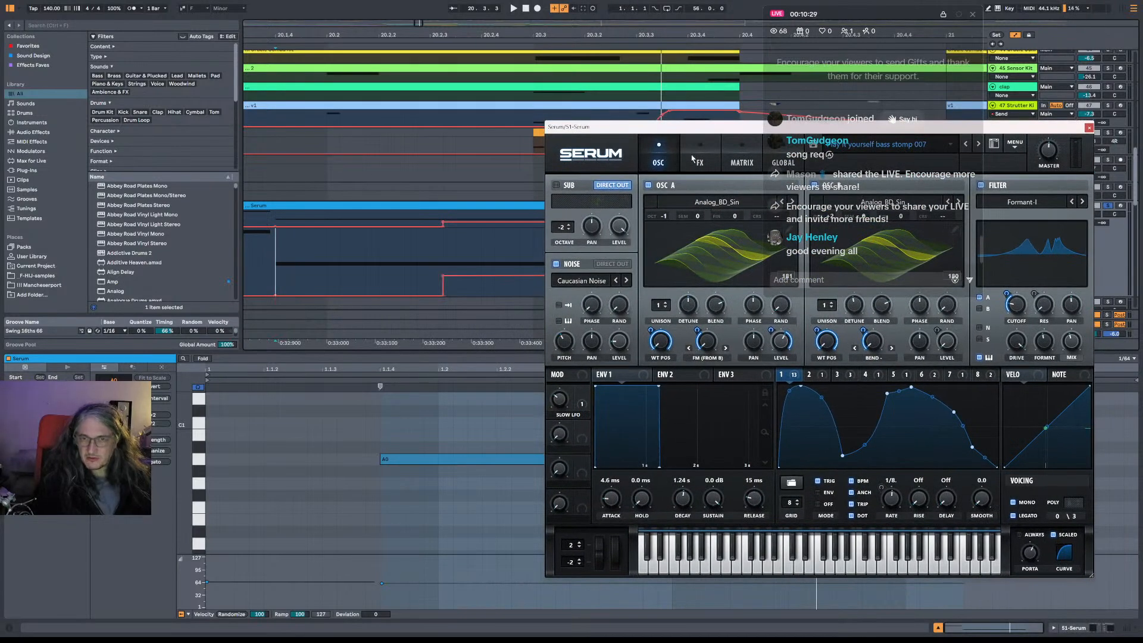
left_click_drag(693, 131, 740, 170)
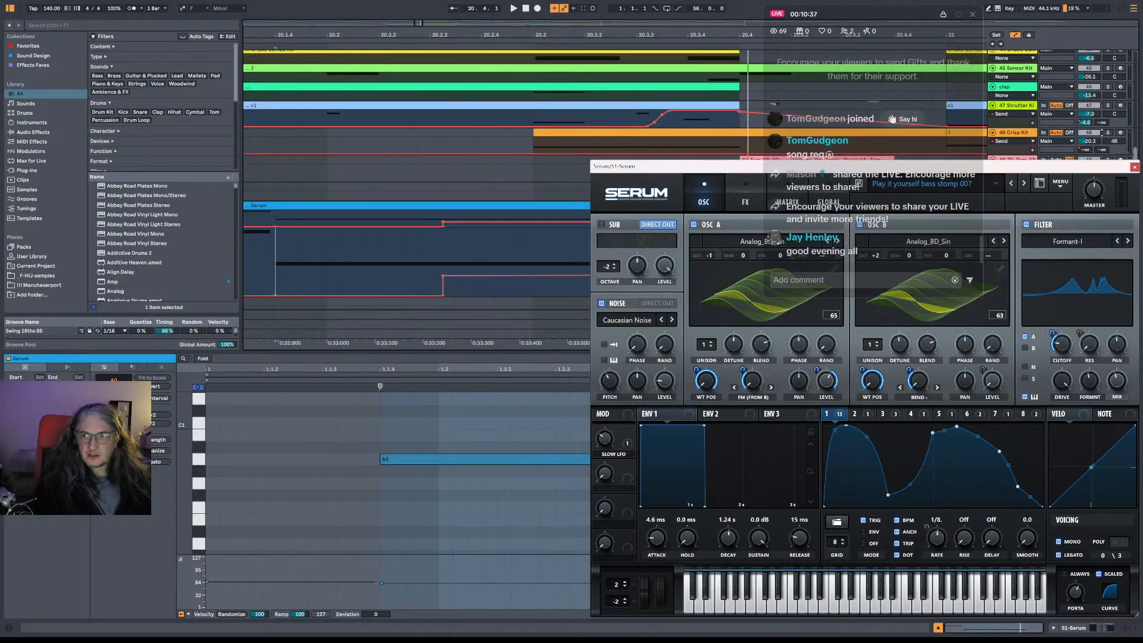
left_click(1124, 134)
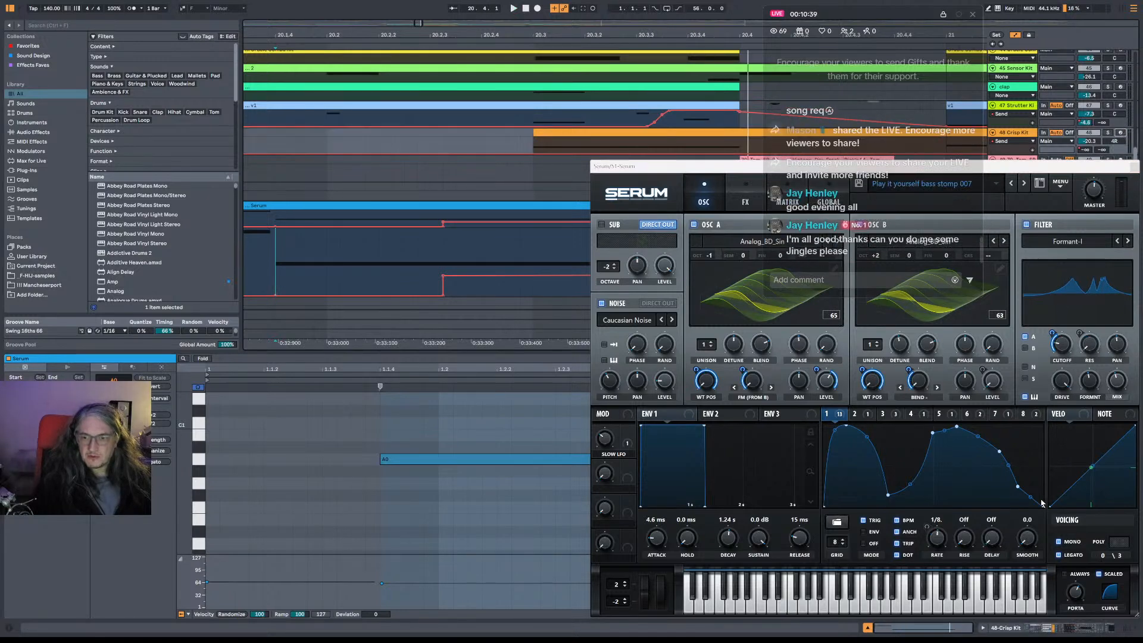
key("space")
left_click(1032, 539)
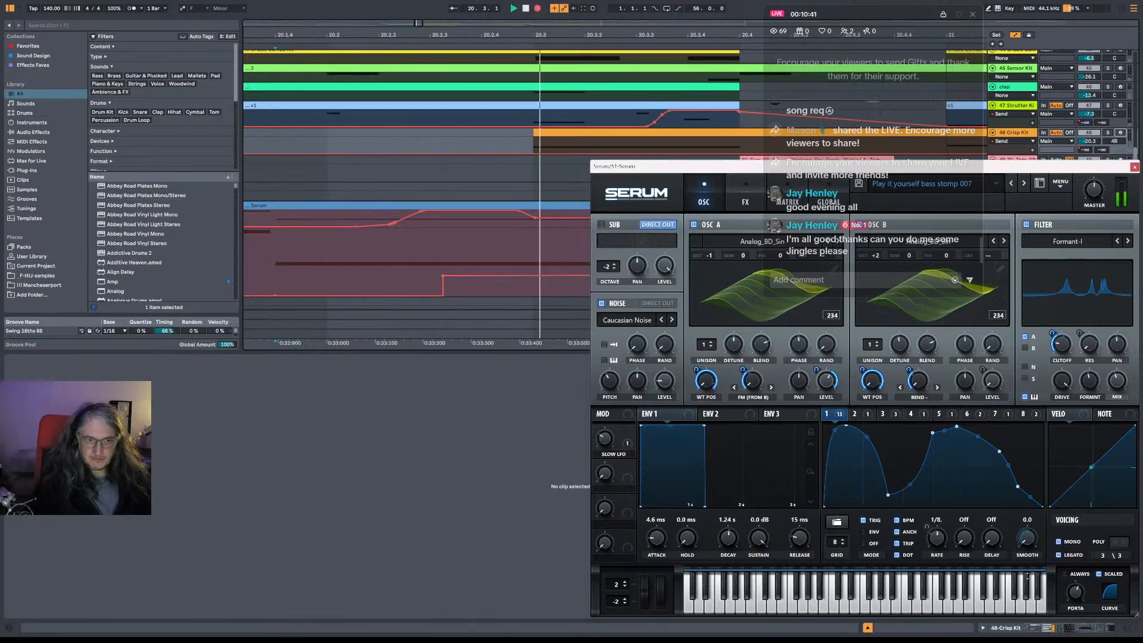
key("space")
Play back the recorded LFO 1 Smooth automation and move the Serum window clear of the arrangement.
key("space")
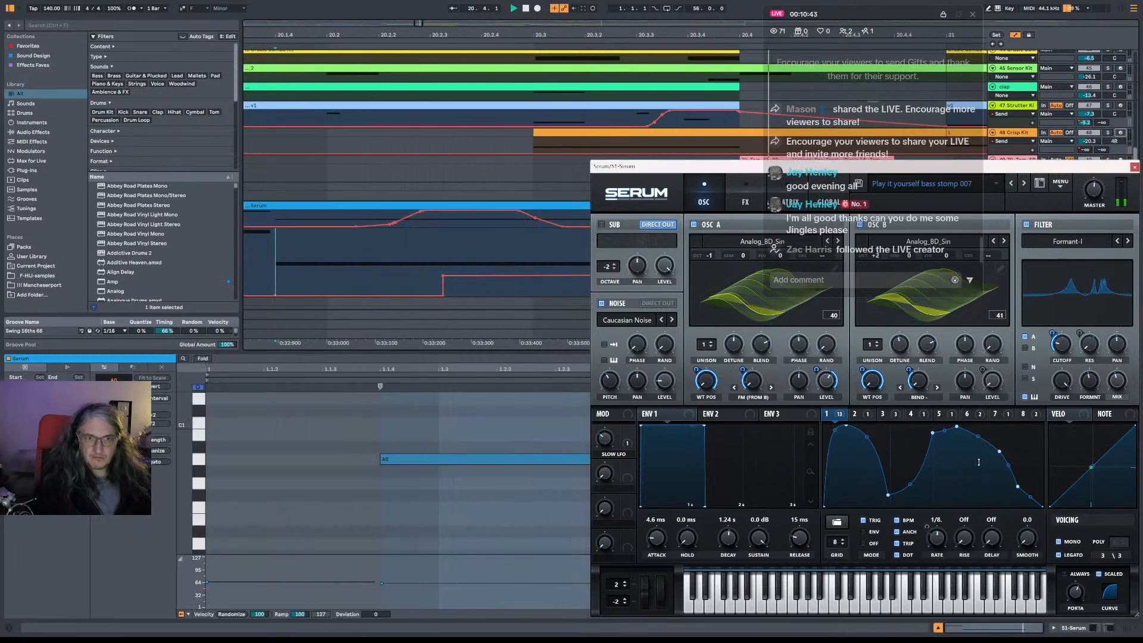
key("space")
key("space")
left_click_drag(1084, 166, 701, 442)
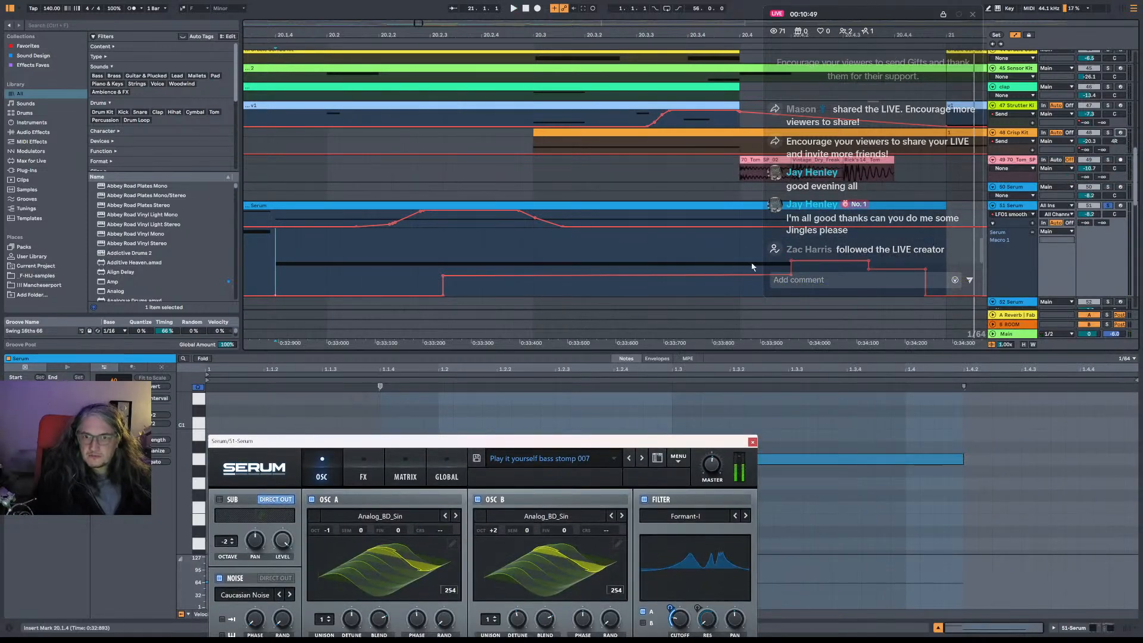
Remove the Macro 1 automation steps from 20.4.1 to the end of the Serum clip and play the result.
left_click_drag(753, 266, 918, 276)
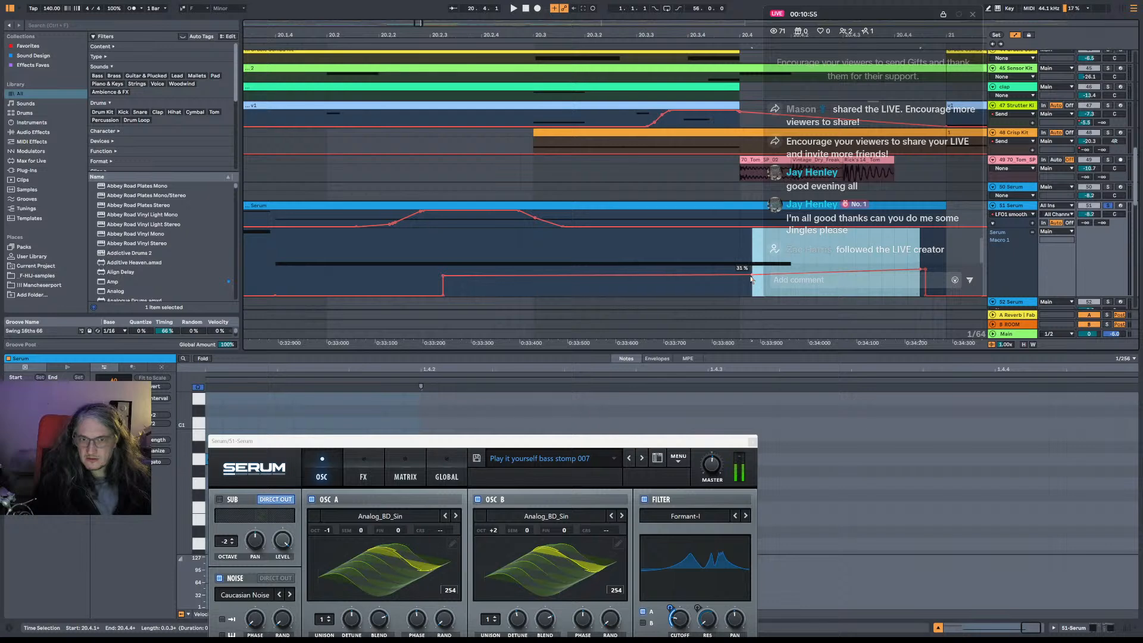
left_click_drag(752, 274, 457, 276)
key("space")
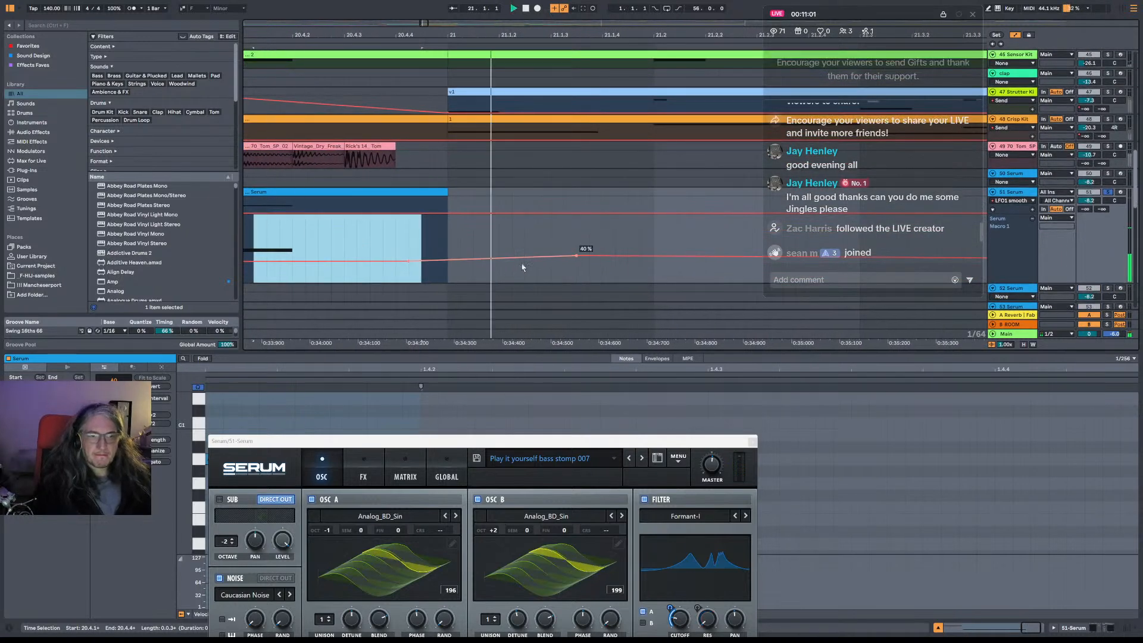
key("space")
Play the edited Serum clip from 20.1.1.
scroll(523, 128, "down", 10)
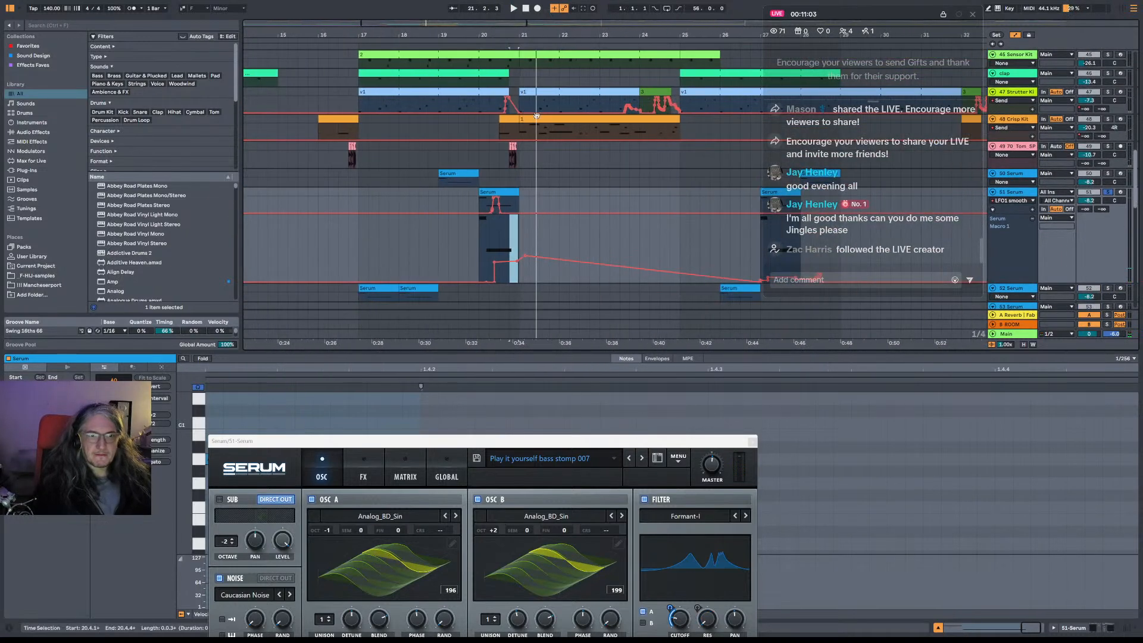
left_click(488, 232)
key("space")
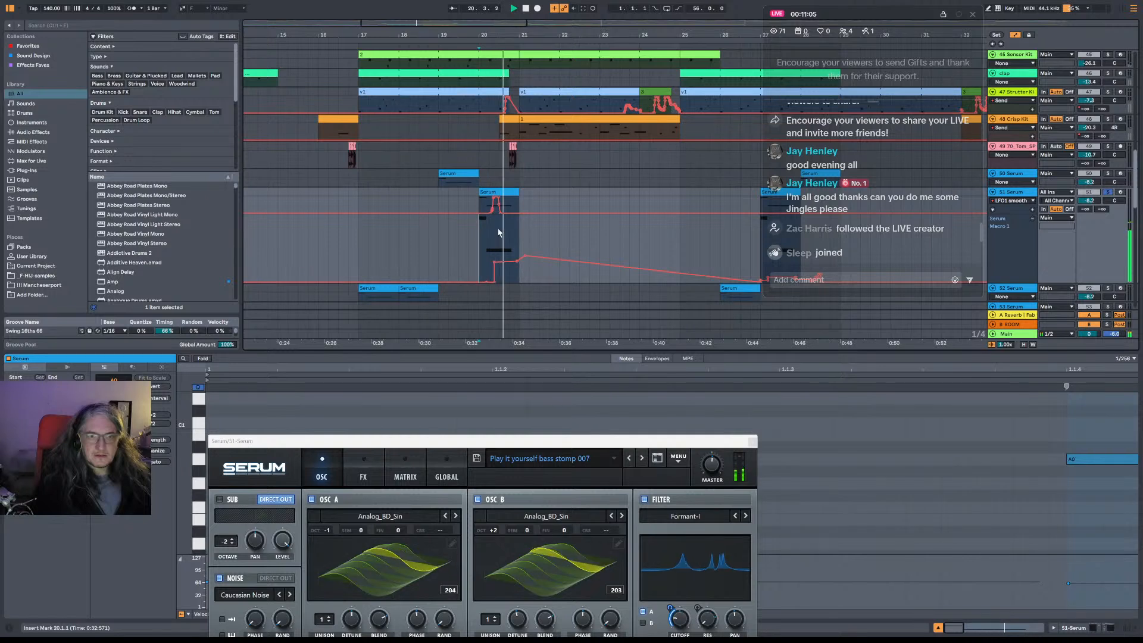
key("space")
key("space")
key("space")
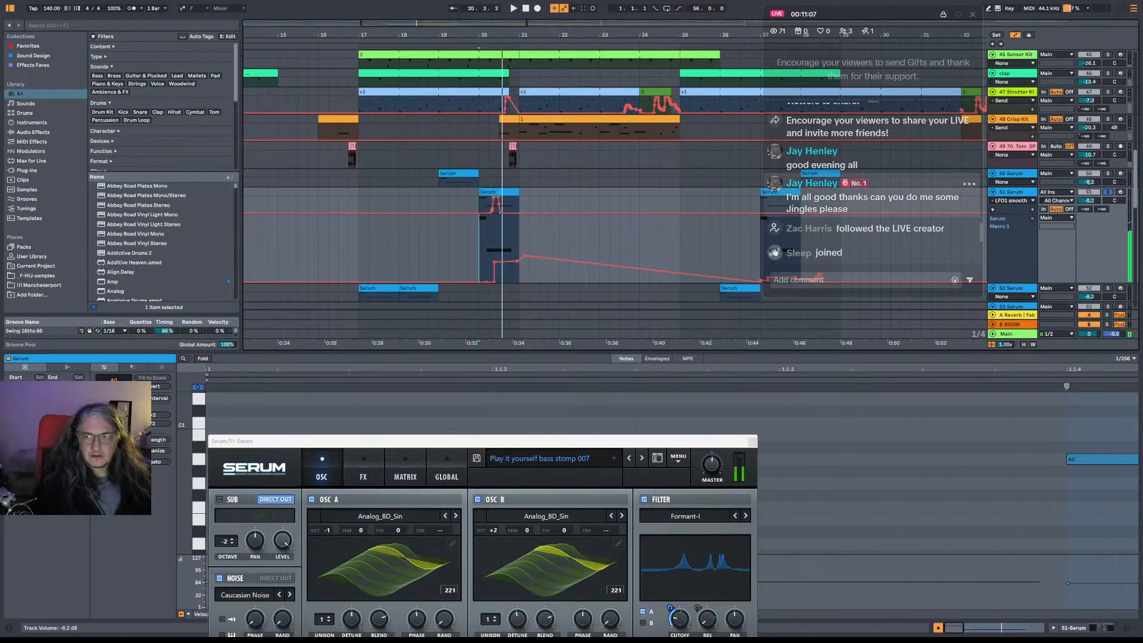
Take the 51 Serum track off solo and play the full arrangement from bar 20 and from bar 19.
left_click(1121, 193)
left_click(1107, 192)
key("space")
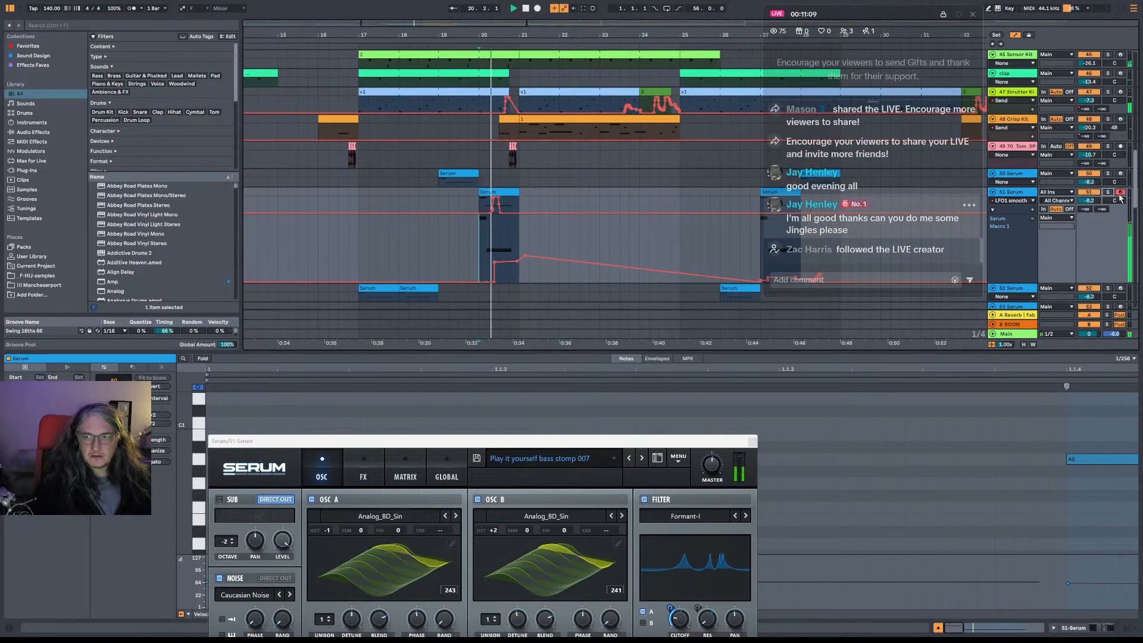
key("space")
left_click(1120, 193)
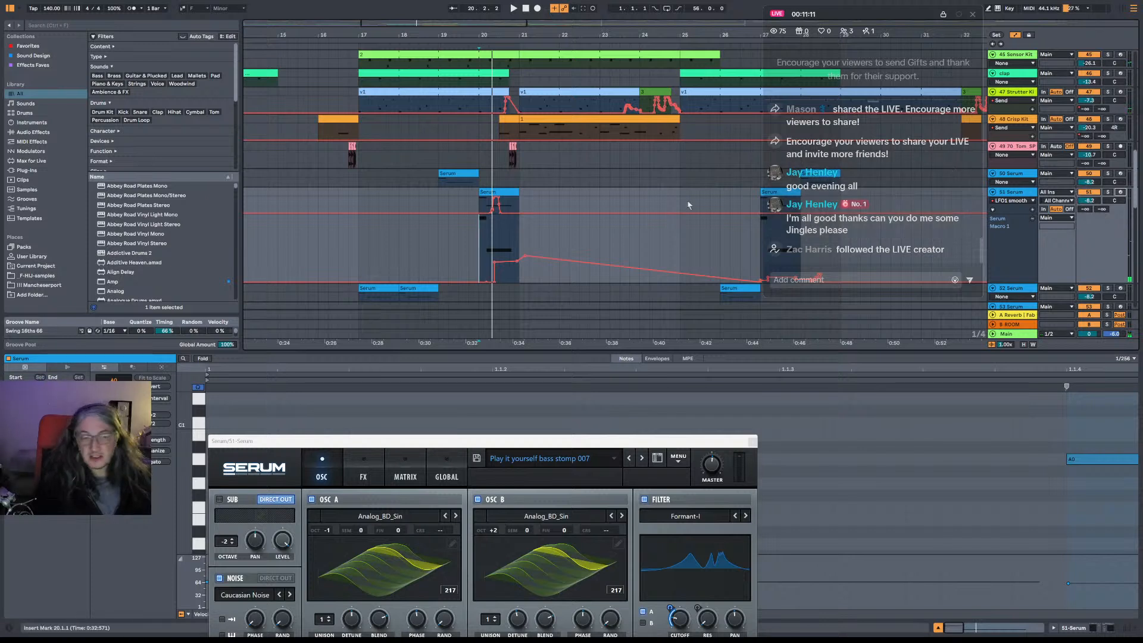
key("space")
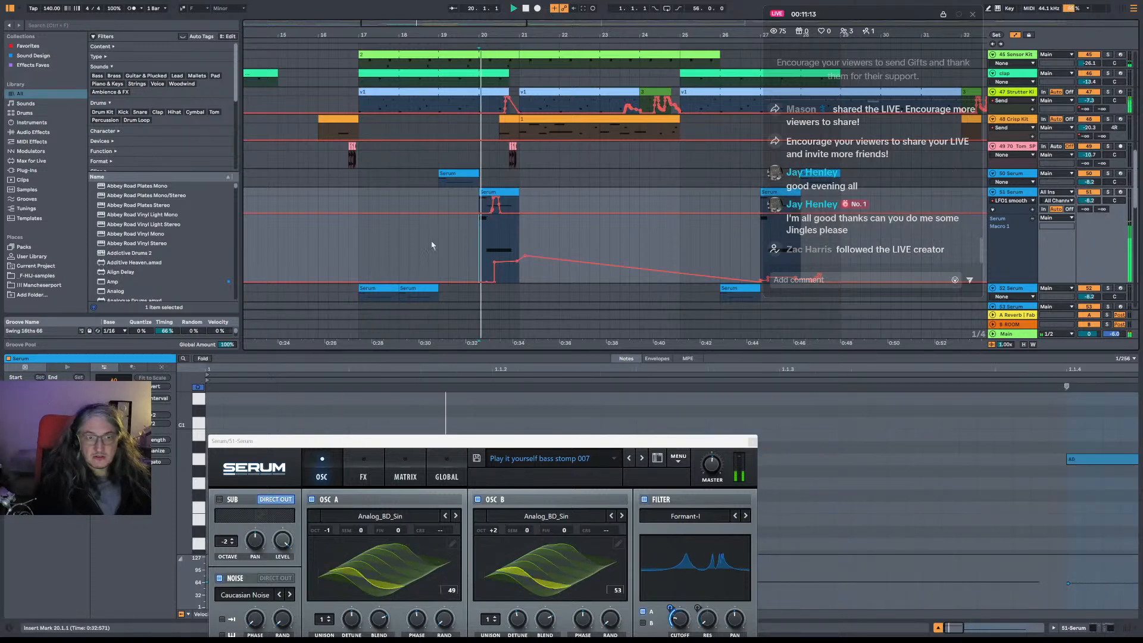
left_click(438, 242)
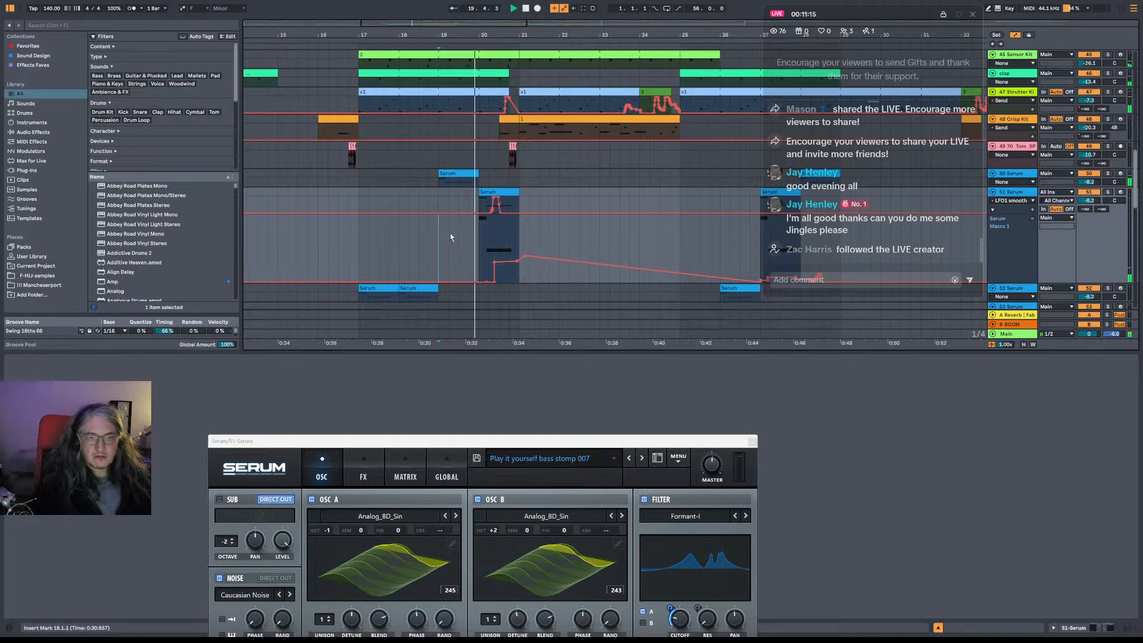
Play the 51 Serum track's second clip from 27.1.1.
scroll(595, 178, "down", 4)
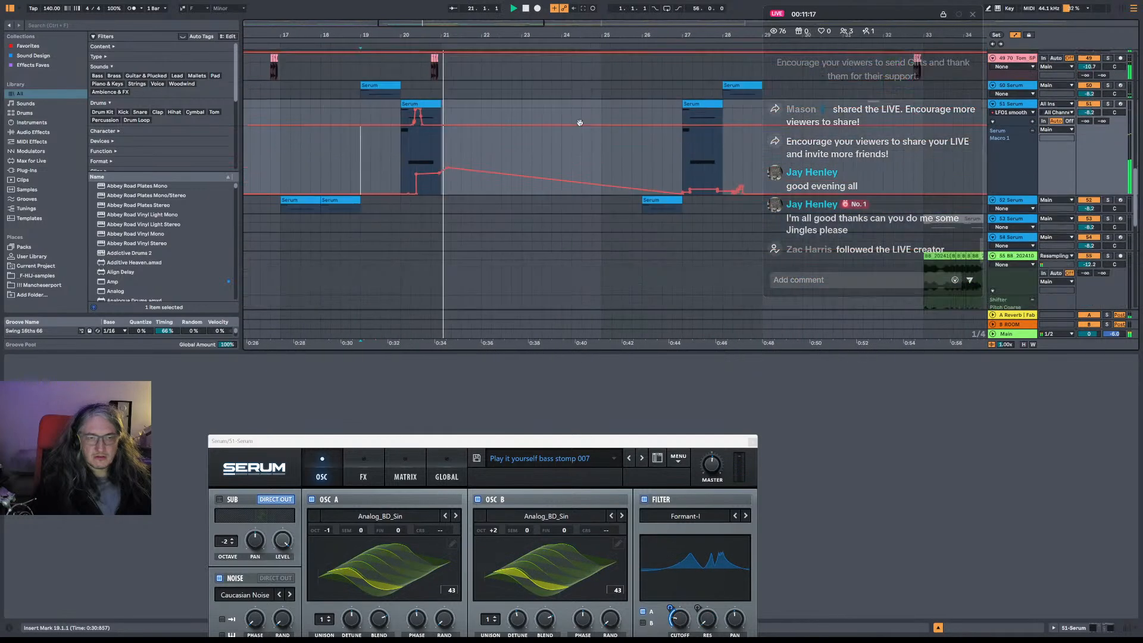
scroll(580, 123, "right", 3)
scroll(579, 122, "down", 1)
left_click(591, 140)
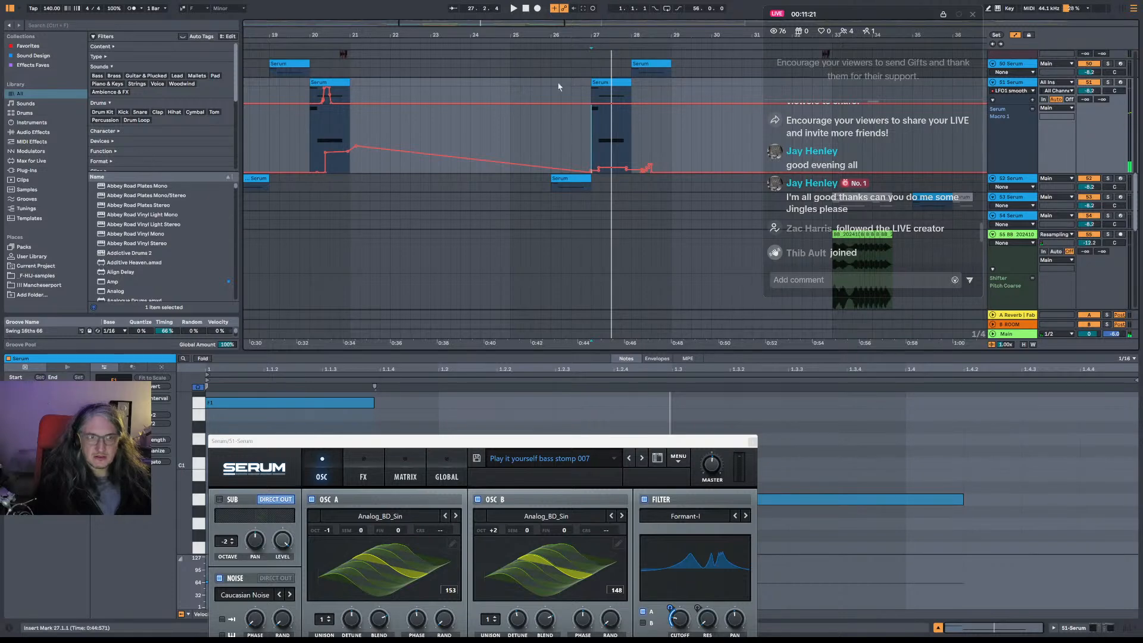
Add an LFO 1 Smooth automation peak at the start of the second note in the bar 27 Serum clip and play the result.
left_click_drag(600, 33, 523, 109)
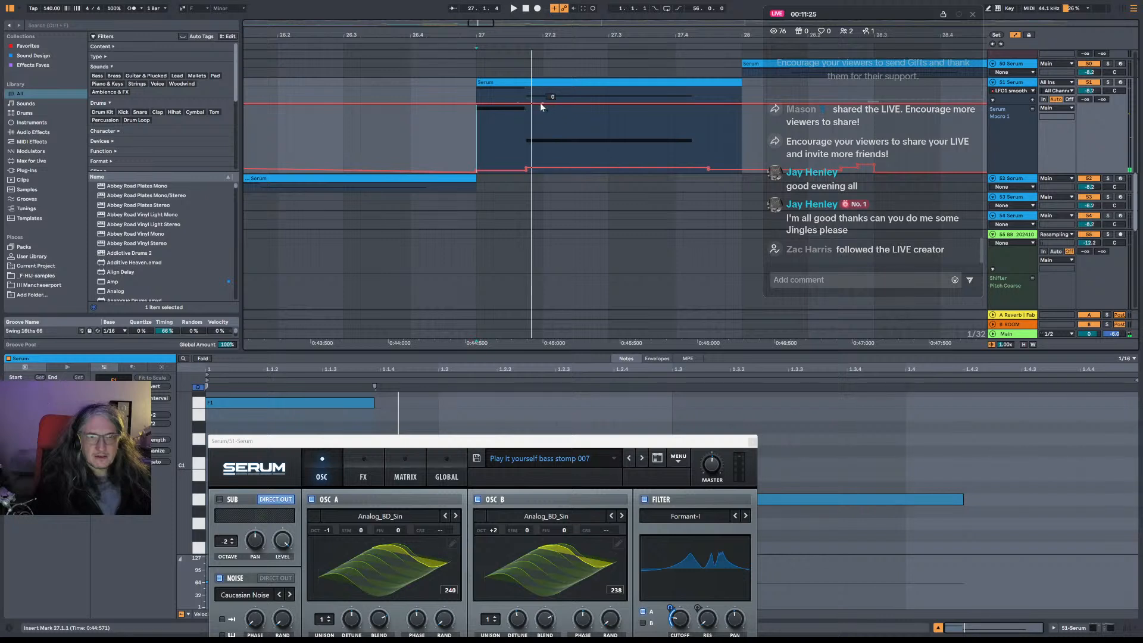
key("space")
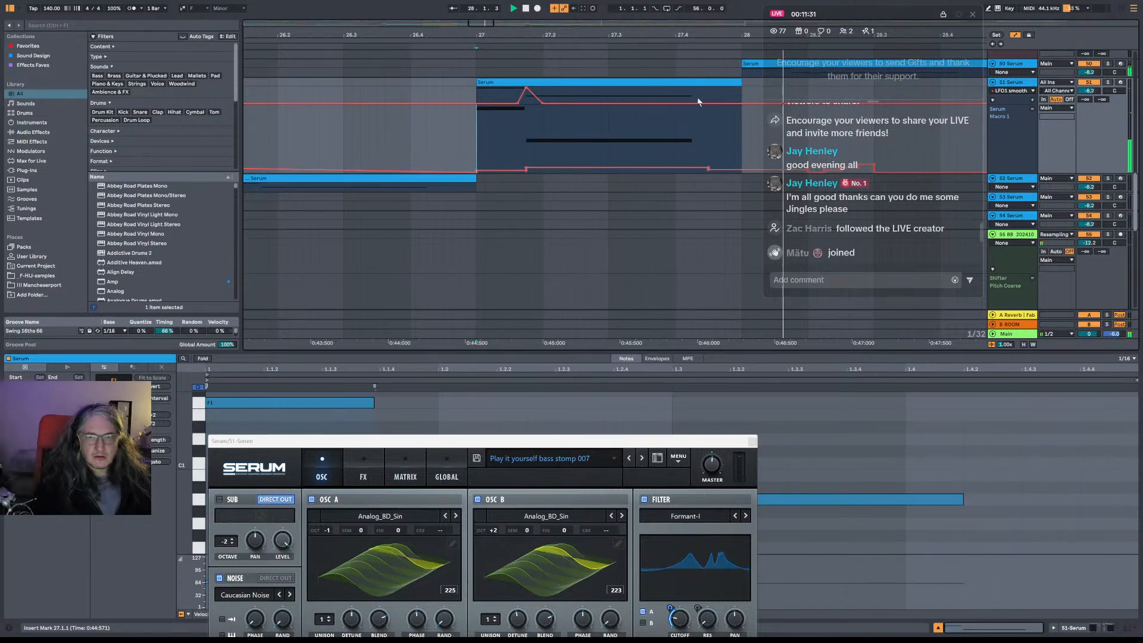
key("space")
key("space")
left_click_drag(720, 34, 599, 41)
key("space")
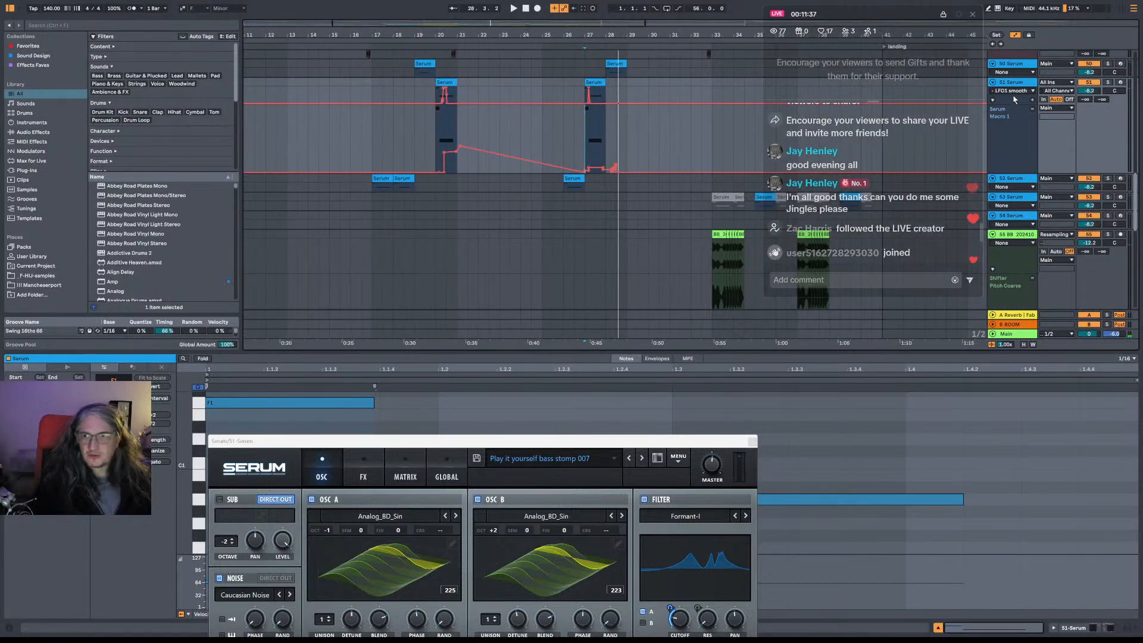
Hide the automation lanes and play the full arrangement from bar 19.
left_click(1015, 35)
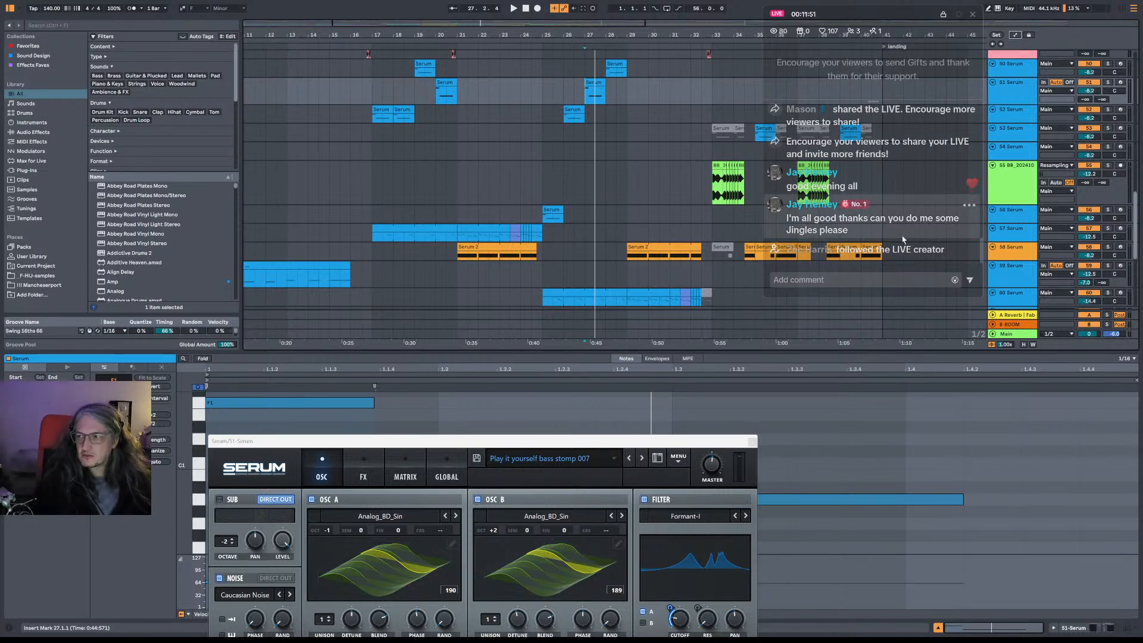
left_click(410, 138)
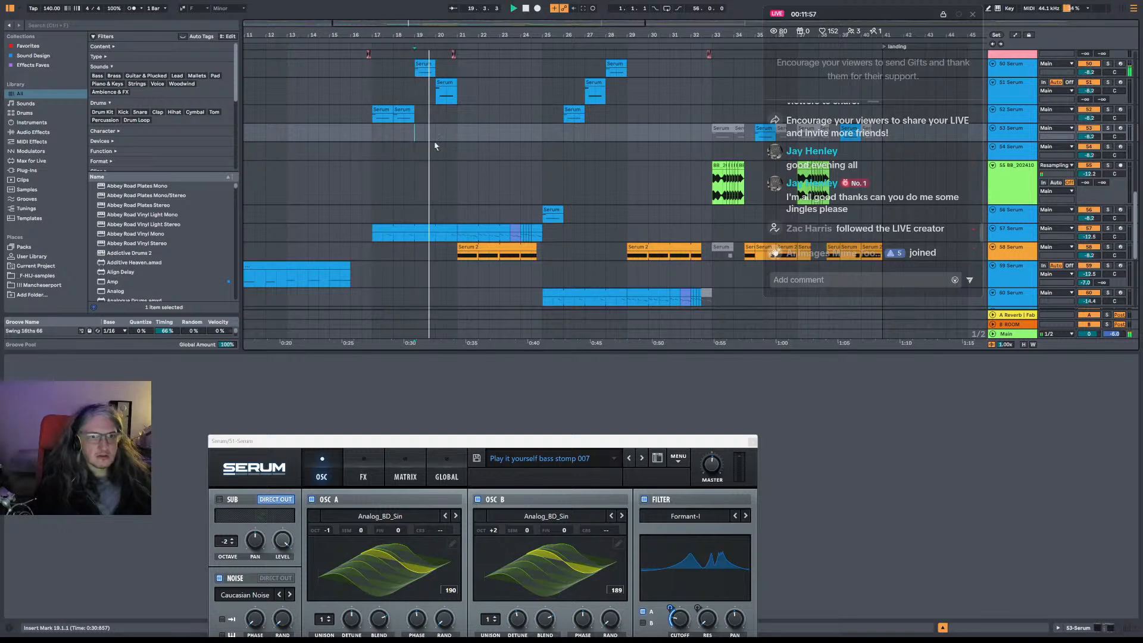
scroll(690, 156, "up", 3)
left_click_drag(613, 199, 584, 177)
left_click(472, 181)
key("space")
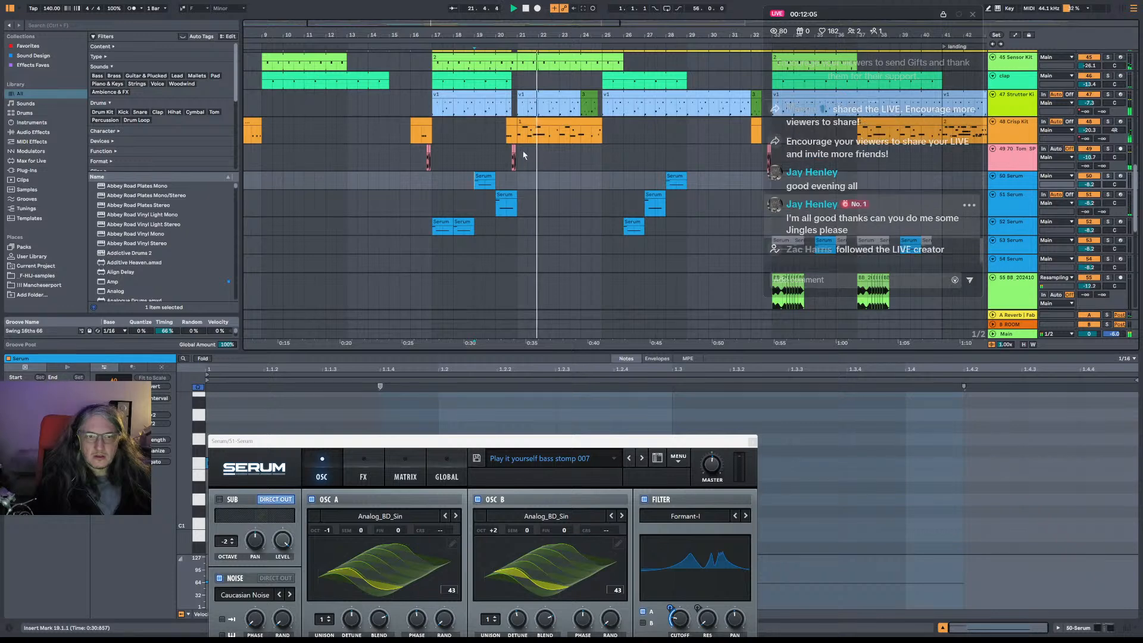
Play the arrangement from 16.3.1 while looking through the drum and Serum tracks.
left_click(508, 135)
left_click(427, 135)
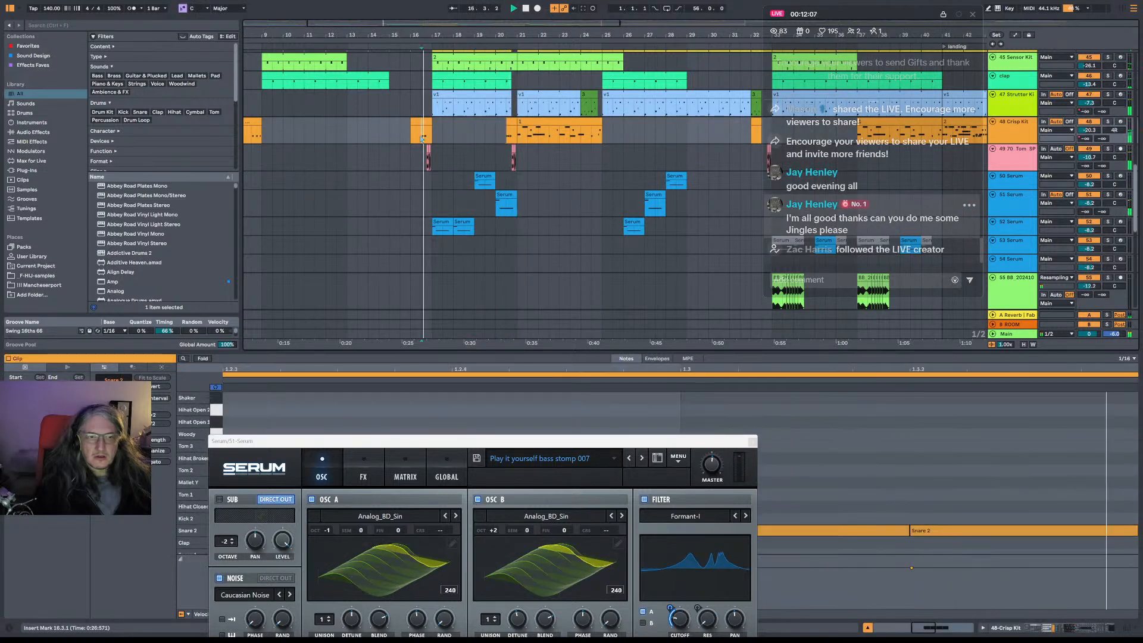
scroll(435, 134, "up", 5)
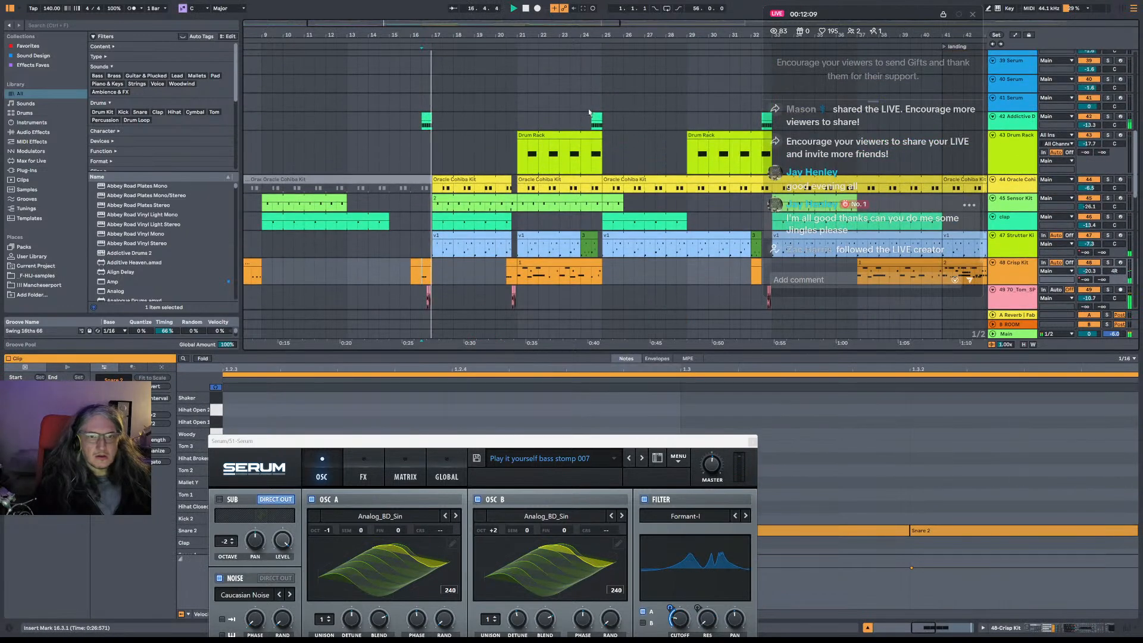
scroll(449, 175, "down", 3)
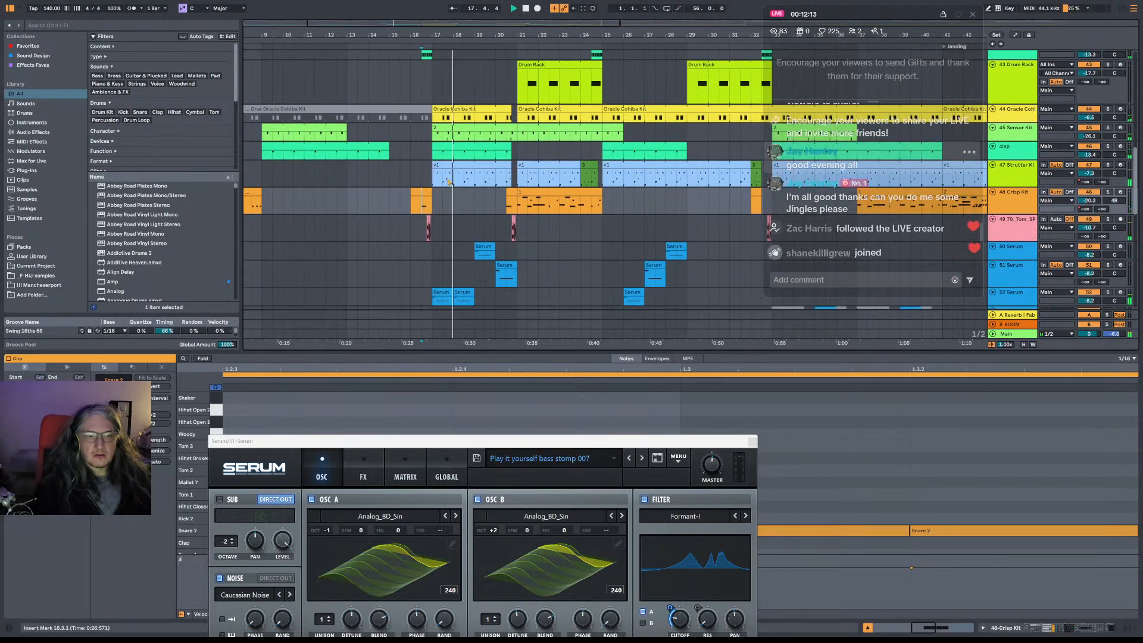
scroll(450, 226, "down", 5)
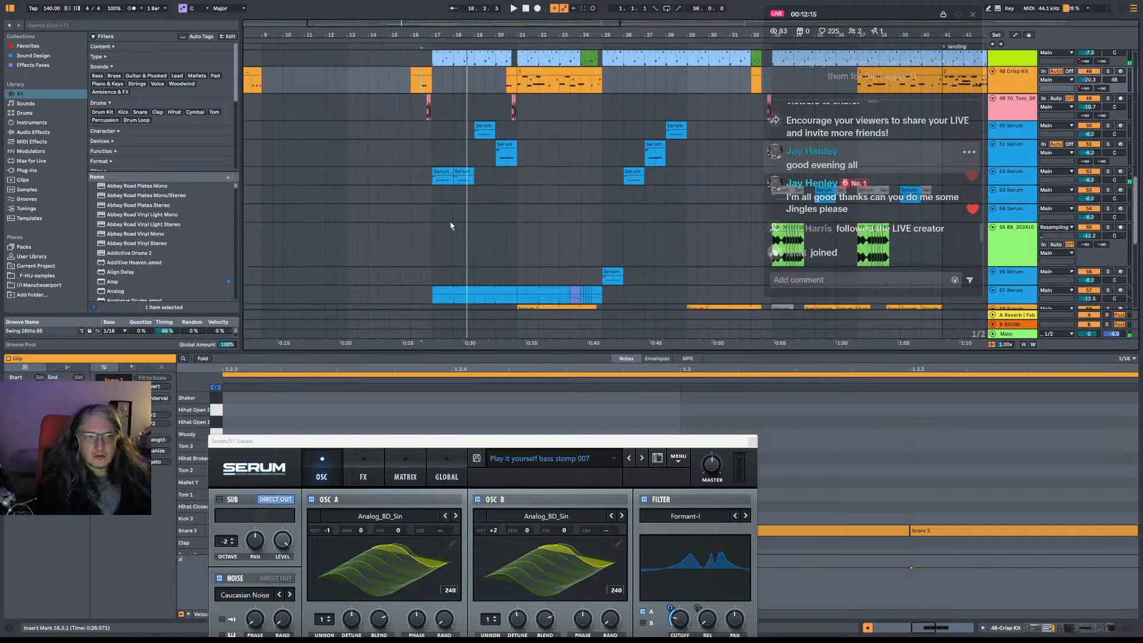
Solo the 52 Serum track, play it from 17.1.1, and take it off solo again.
left_click(432, 184)
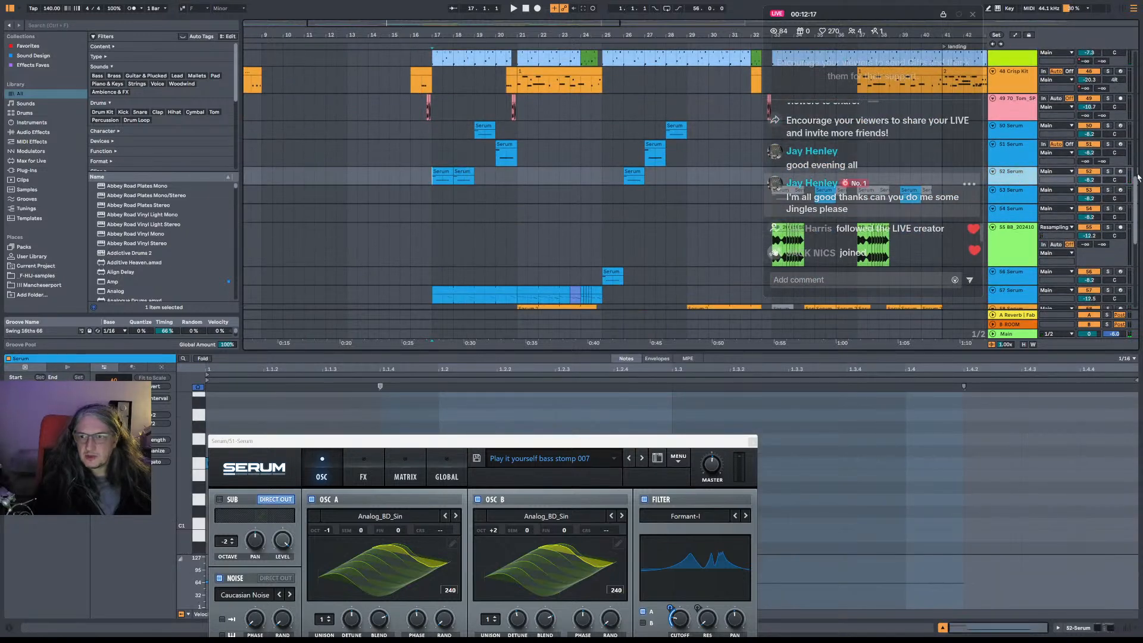
left_click(1109, 171)
key("space")
key("space")
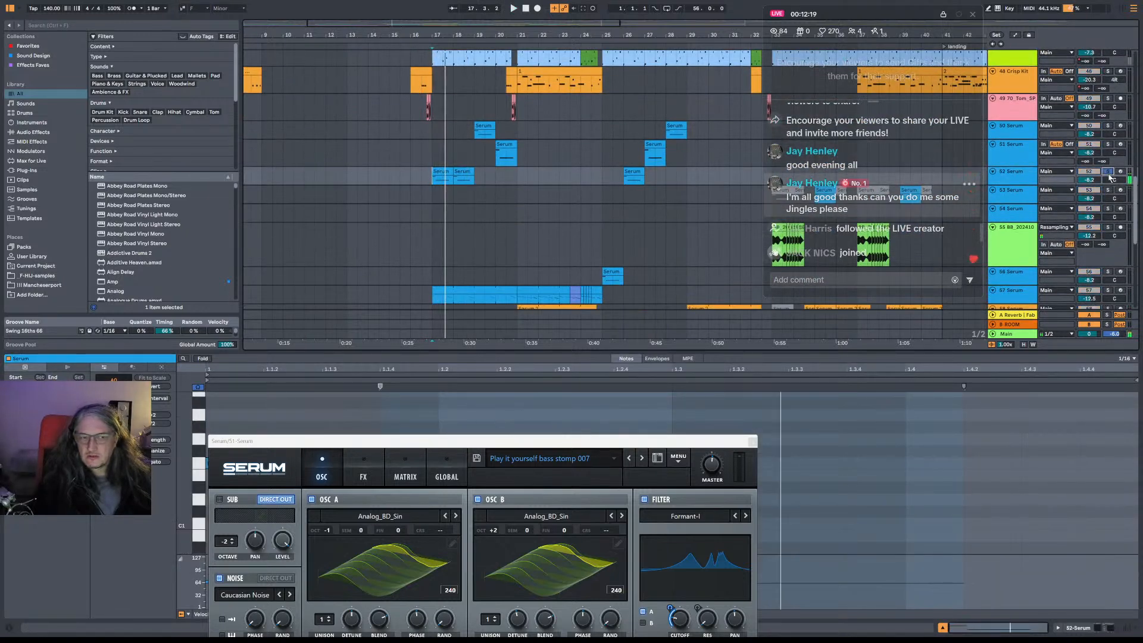
left_click(1108, 172)
Duplicate the 52 Serum track, then deactivate and fold the original.
left_click(1015, 181)
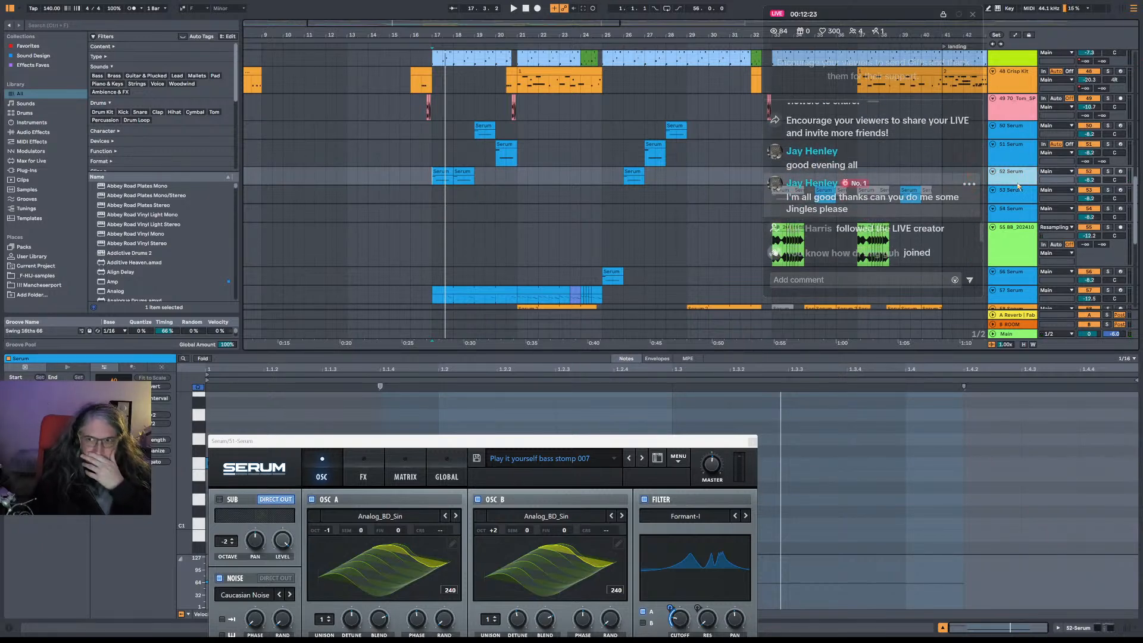
right_click(1018, 185)
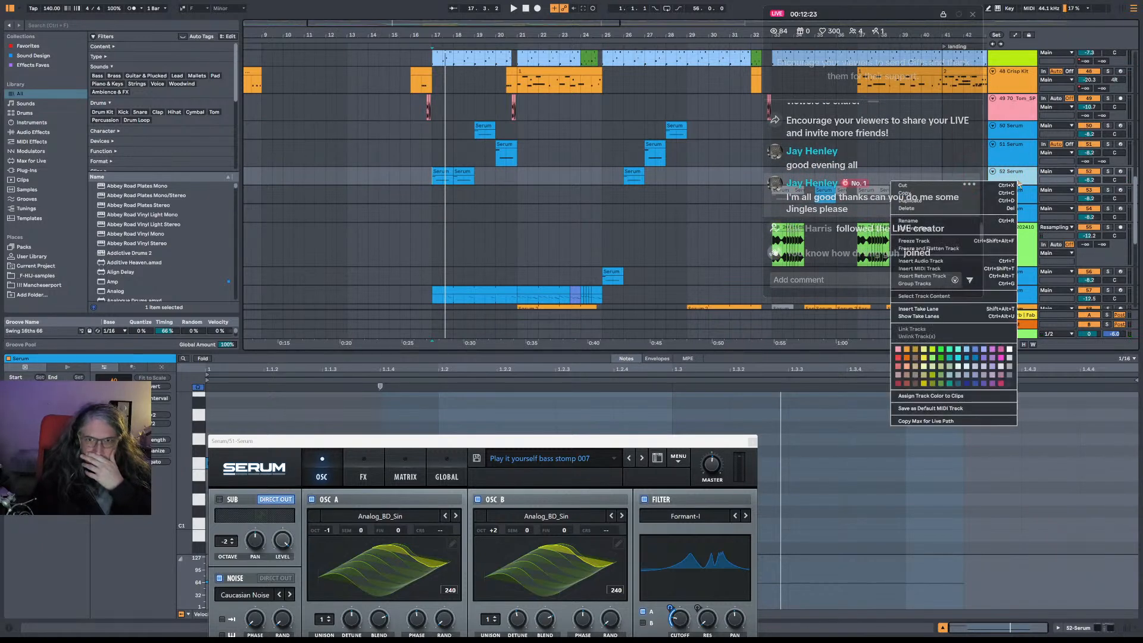
left_click(933, 202)
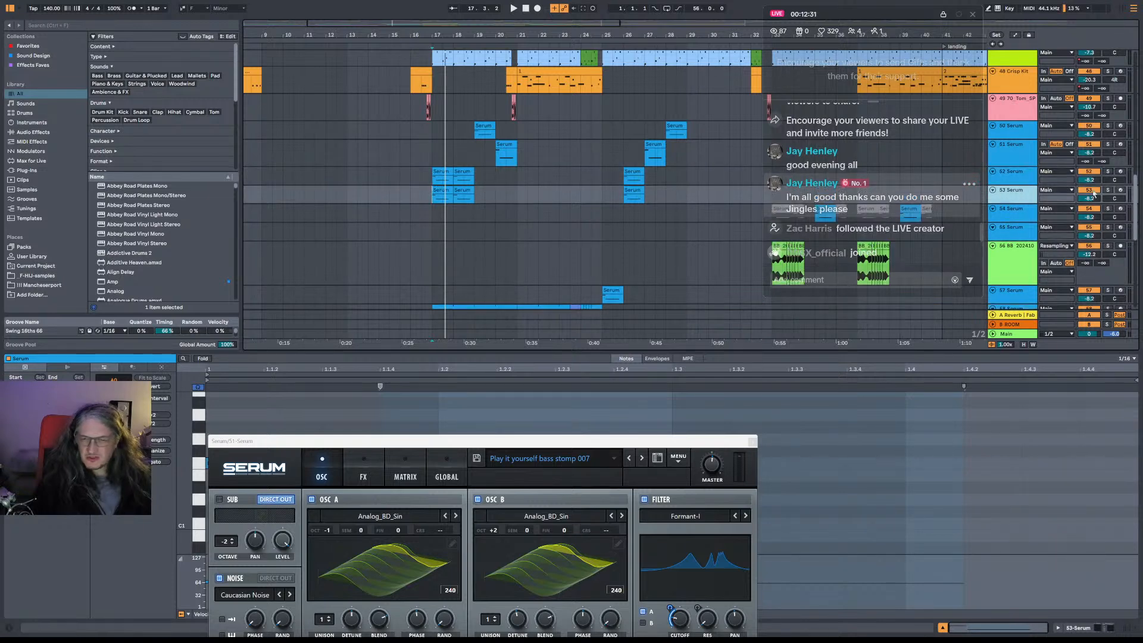
left_click(1089, 171)
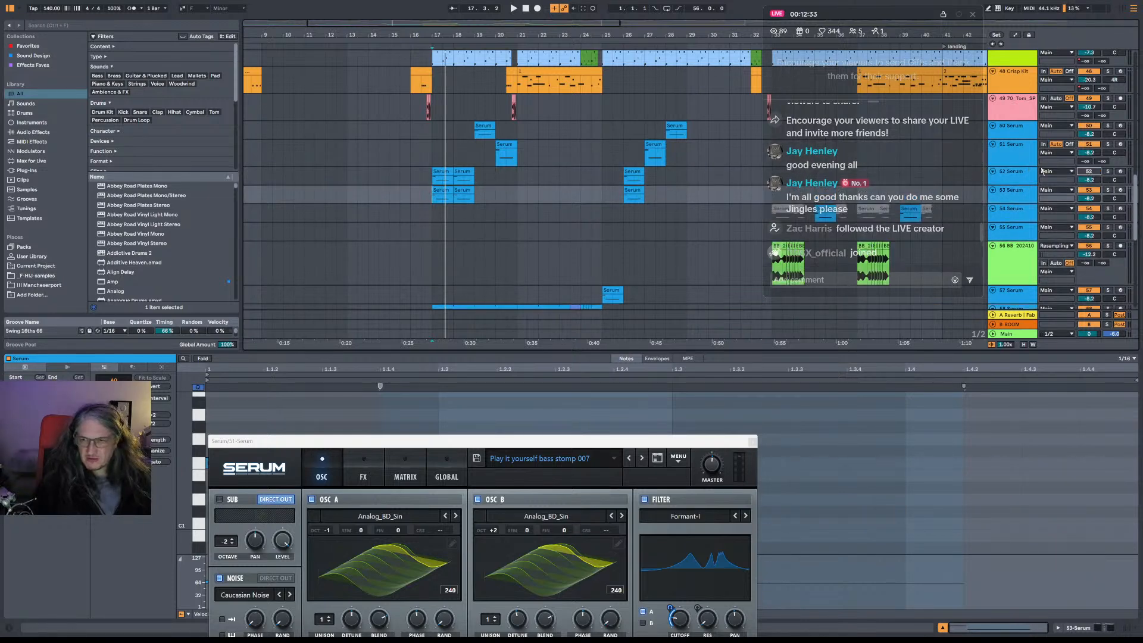
left_click(992, 172)
Play from 17.1.1 with the duplicated 53 Serum track's devices shown, and close the 51 Serum plug-in window.
left_click(441, 185)
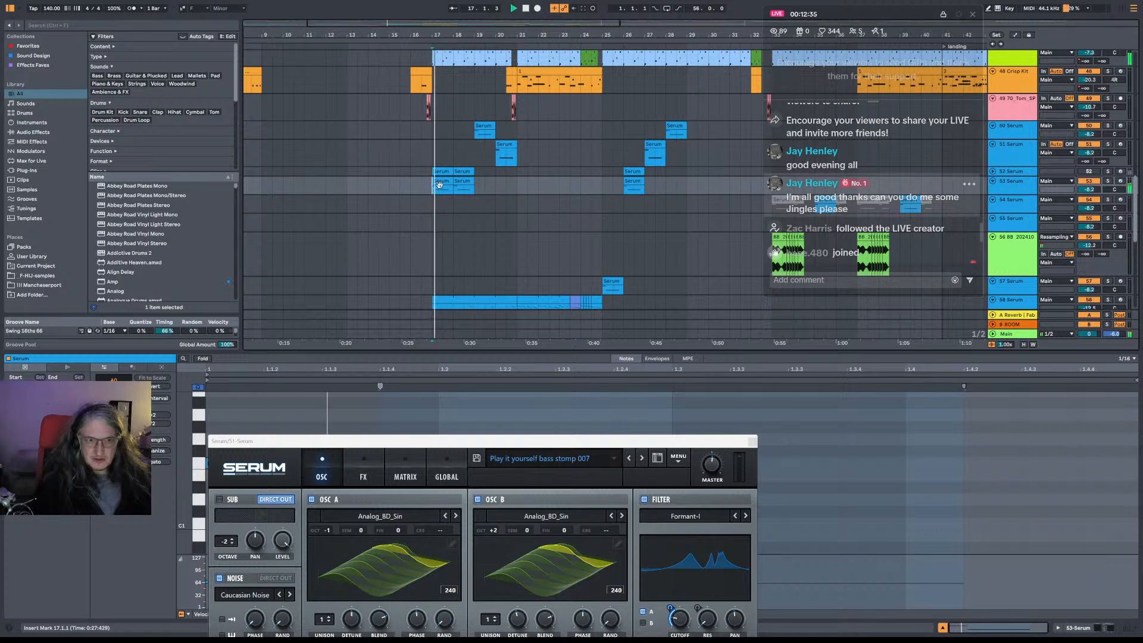
left_click(1016, 186)
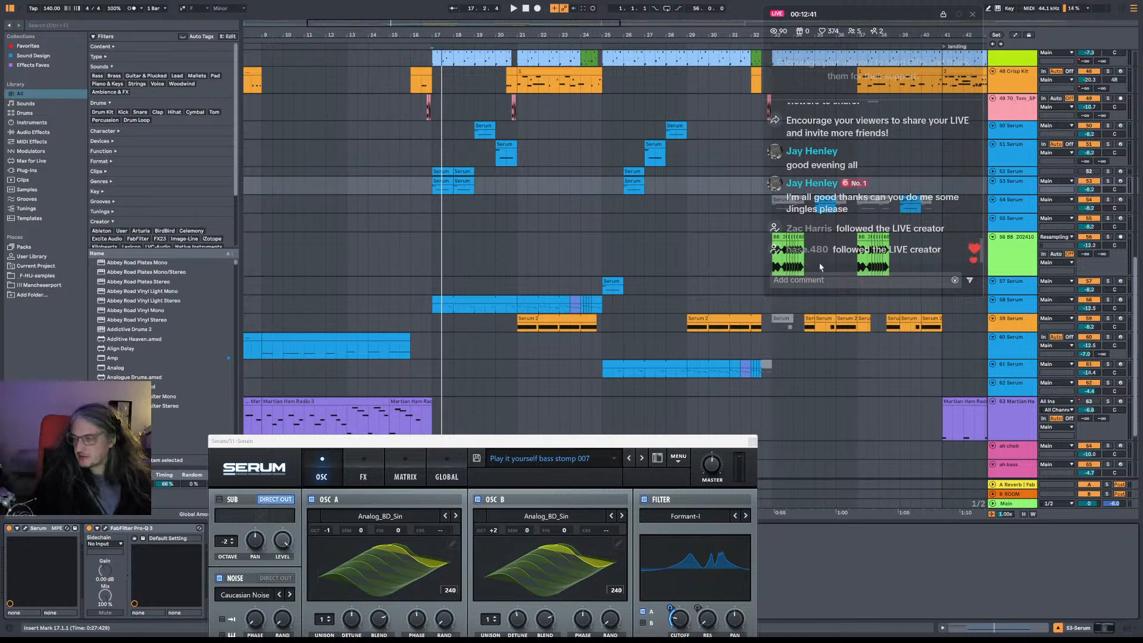
key("space")
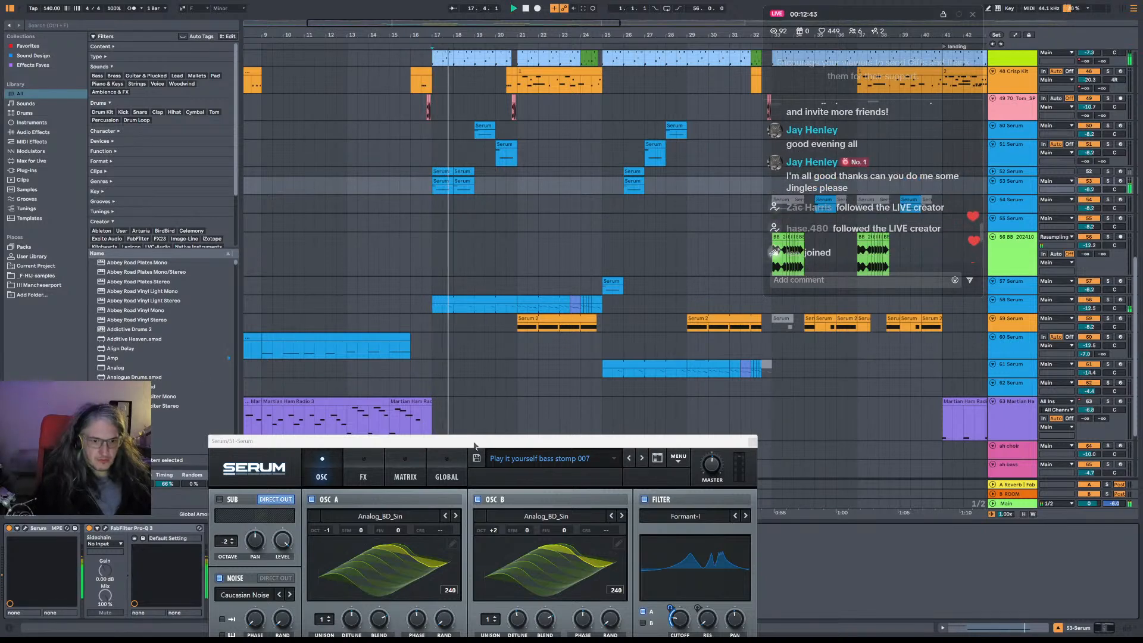
left_click_drag(475, 445, 437, 103)
key("space")
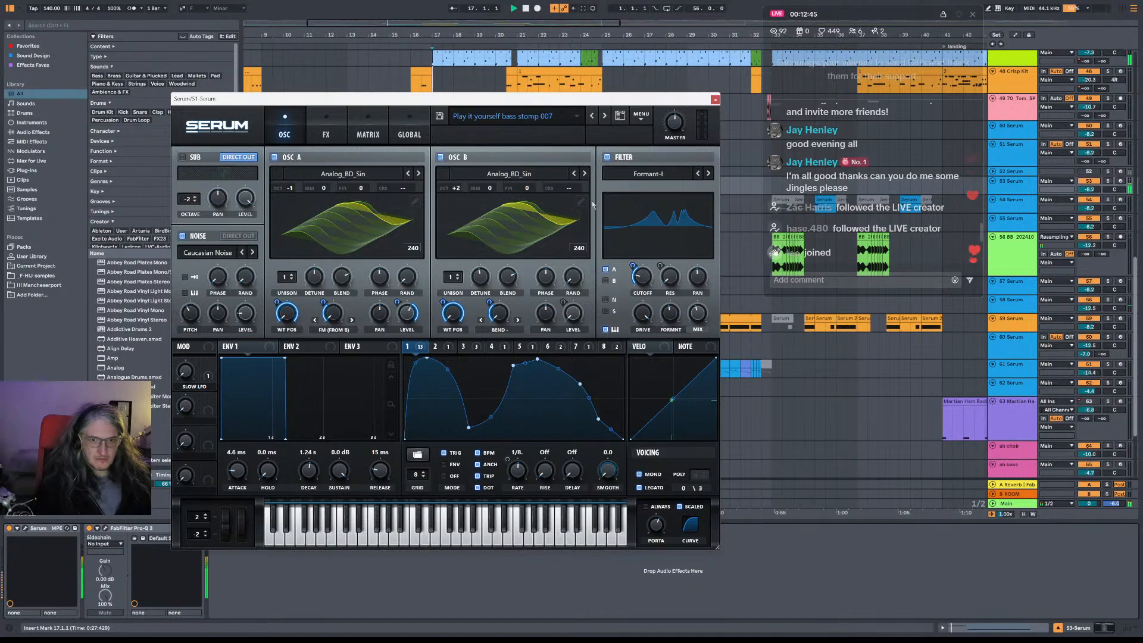
left_click(715, 100)
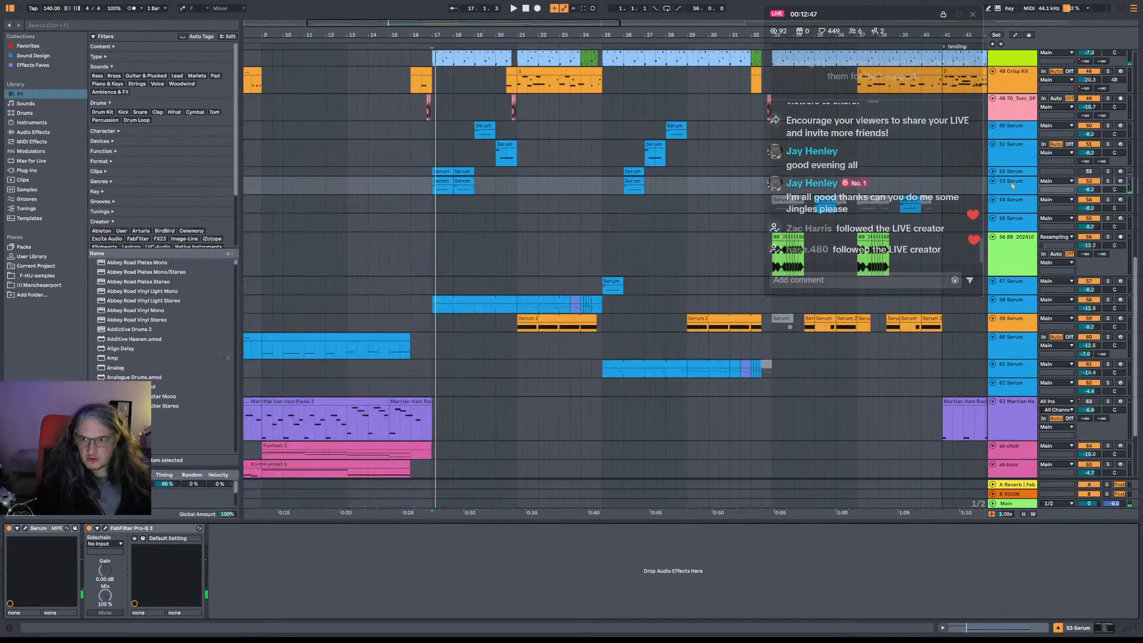
Open the Serum plug-in on the 53 Serum track and move its window fully into view.
left_click(26, 529)
left_click(26, 528)
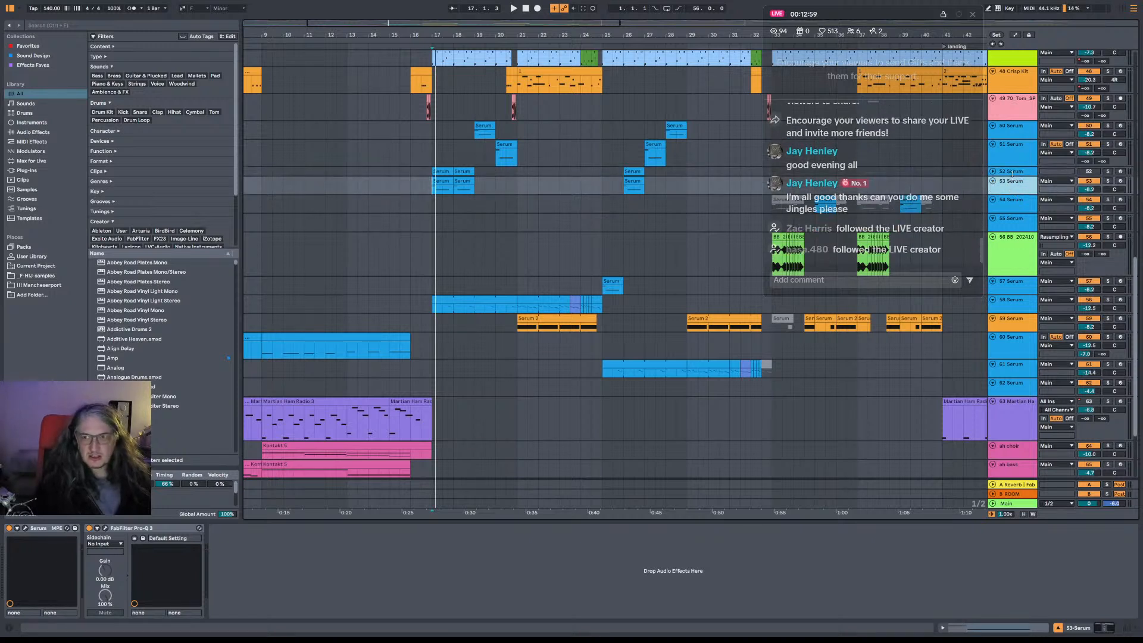
left_click(26, 530)
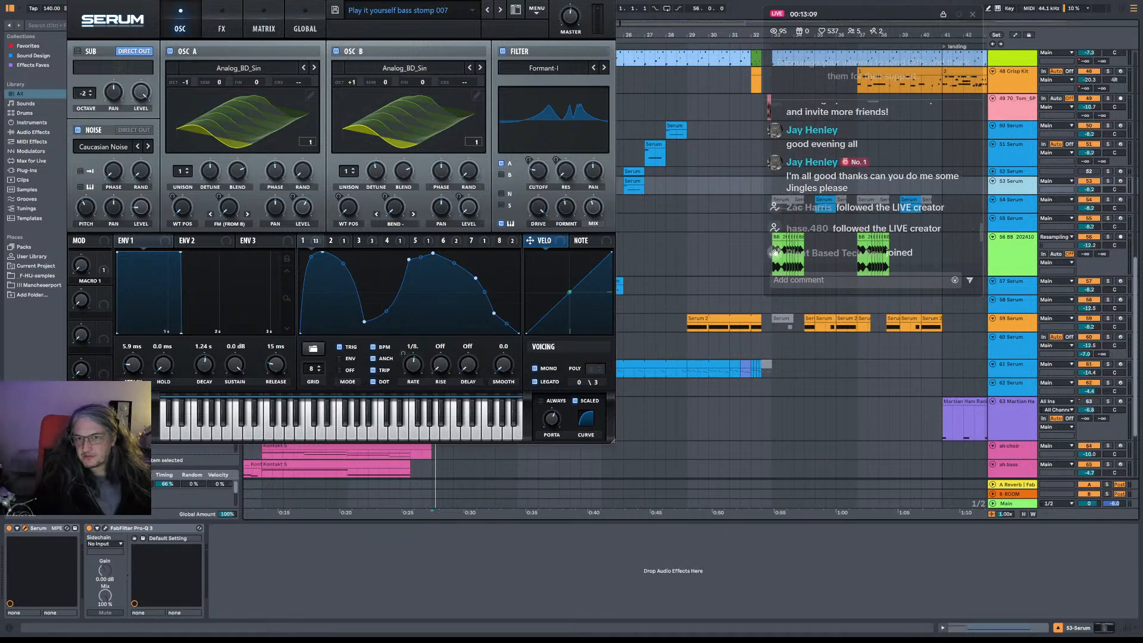
left_click_drag(442, 2, 583, 37)
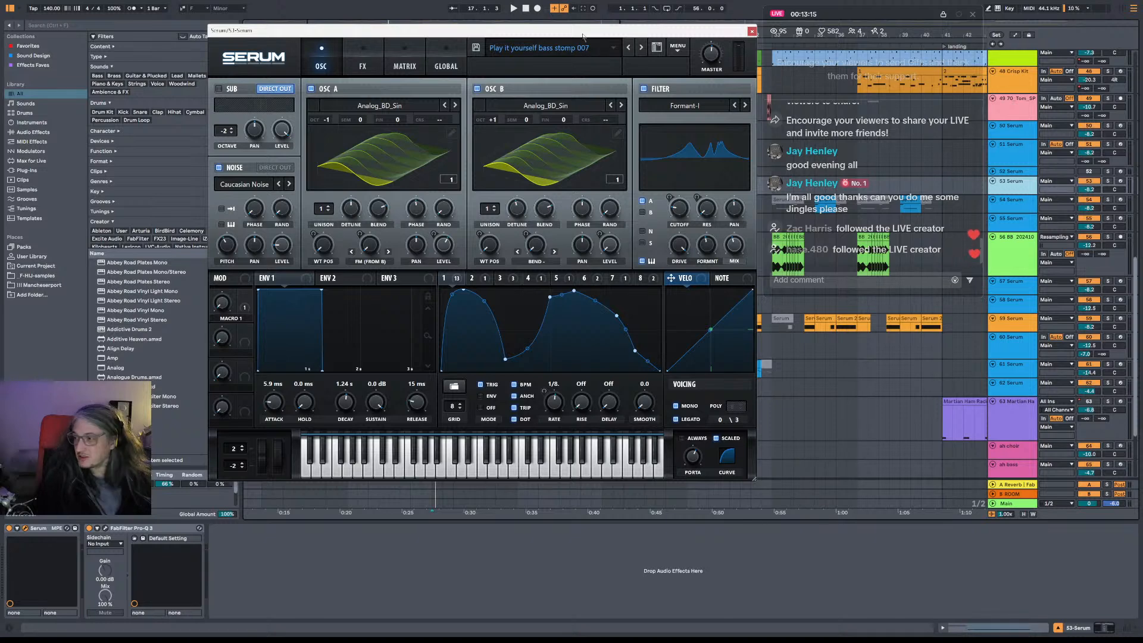
left_click_drag(583, 37, 582, 35)
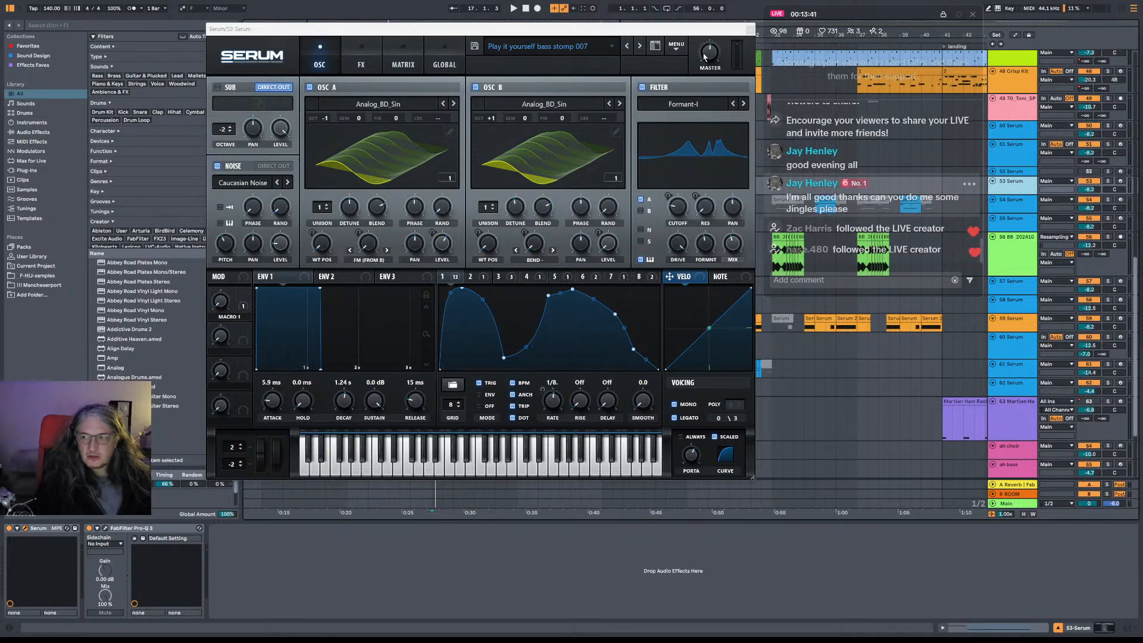
Compare the sound from 17.1.1 by switching Serum's Filter, Osc B, Osc A and Noise off in turn.
key("space")
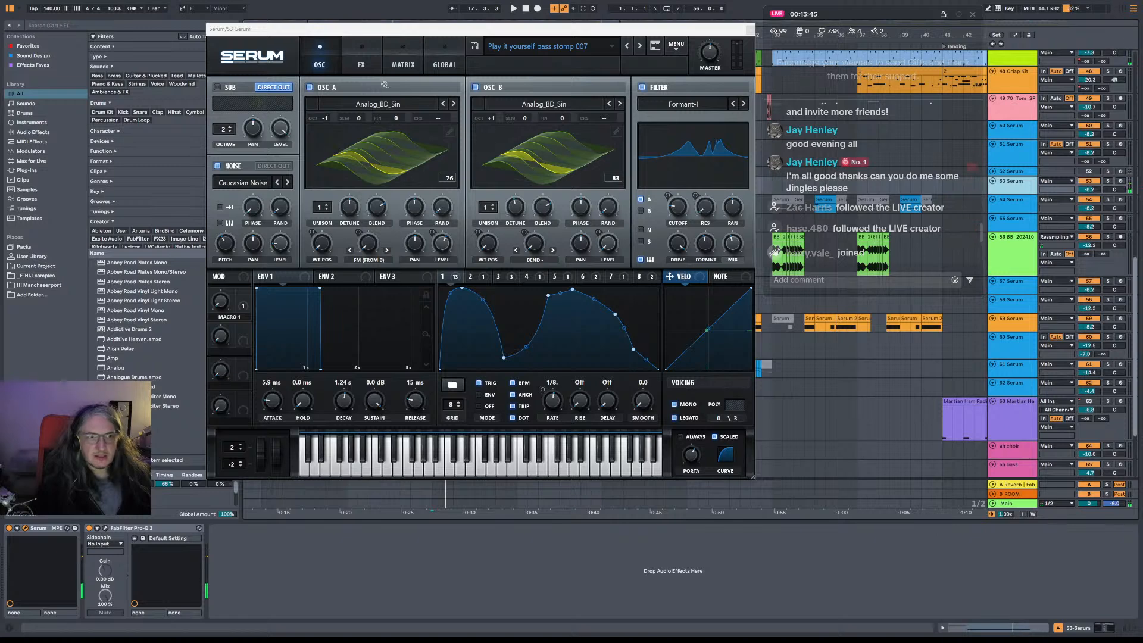
left_click(642, 88)
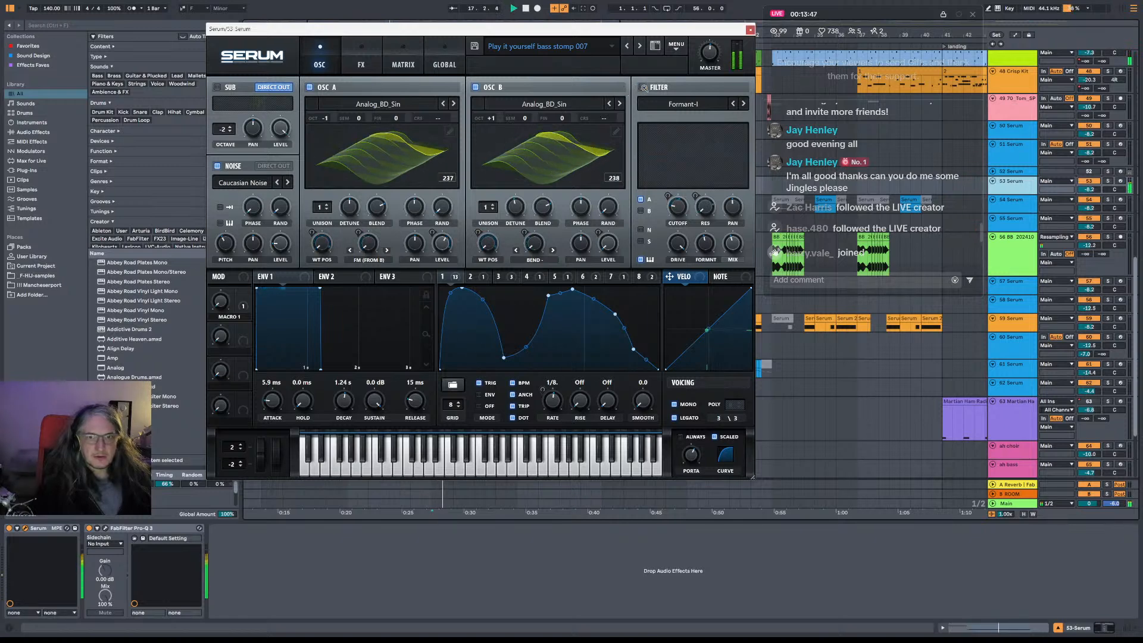
left_click(642, 87)
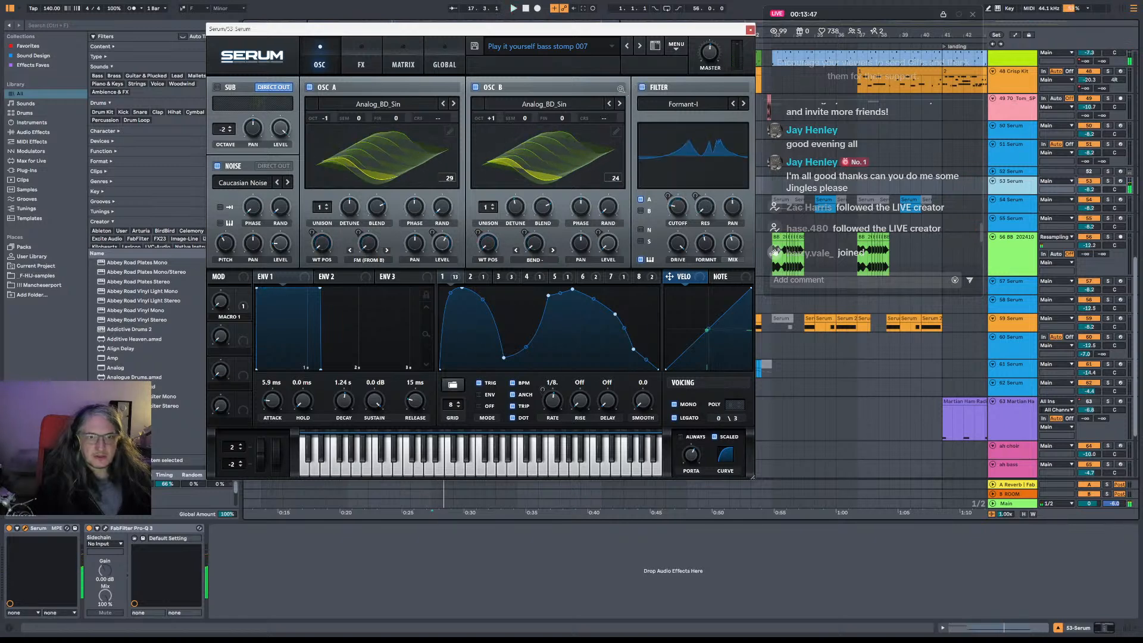
left_click(475, 88)
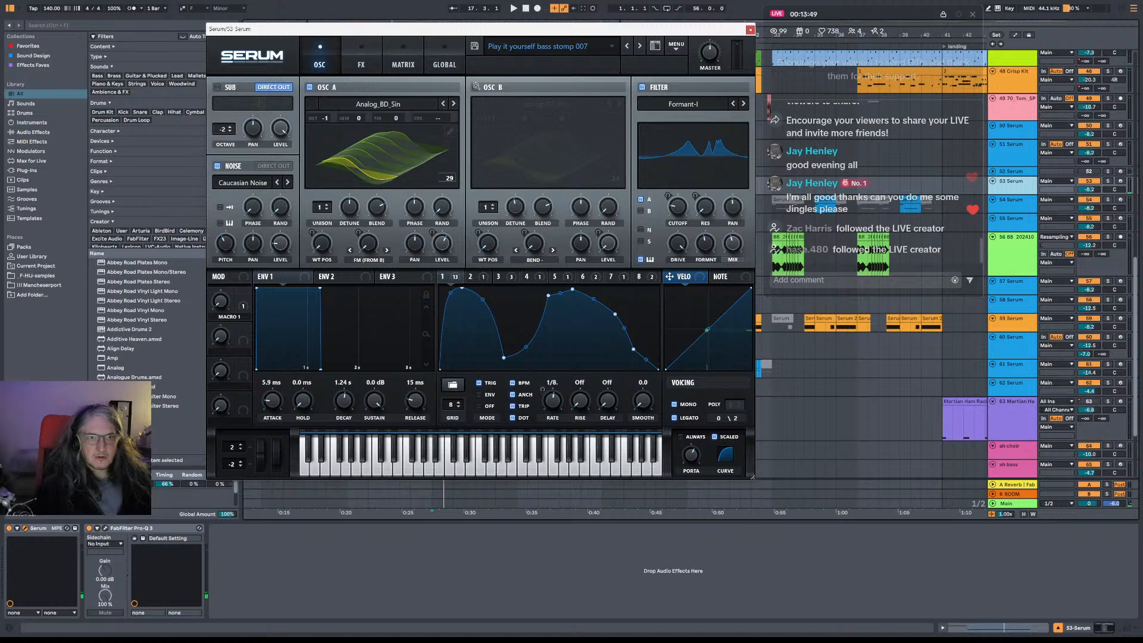
left_click(327, 92)
left_click(475, 88)
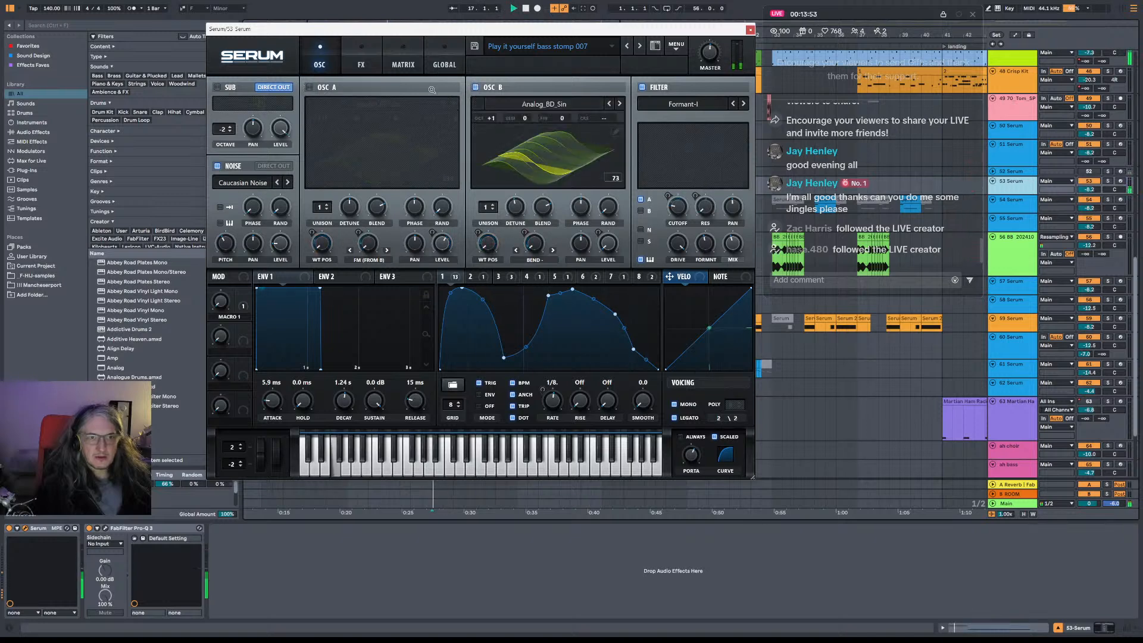
left_click(311, 87)
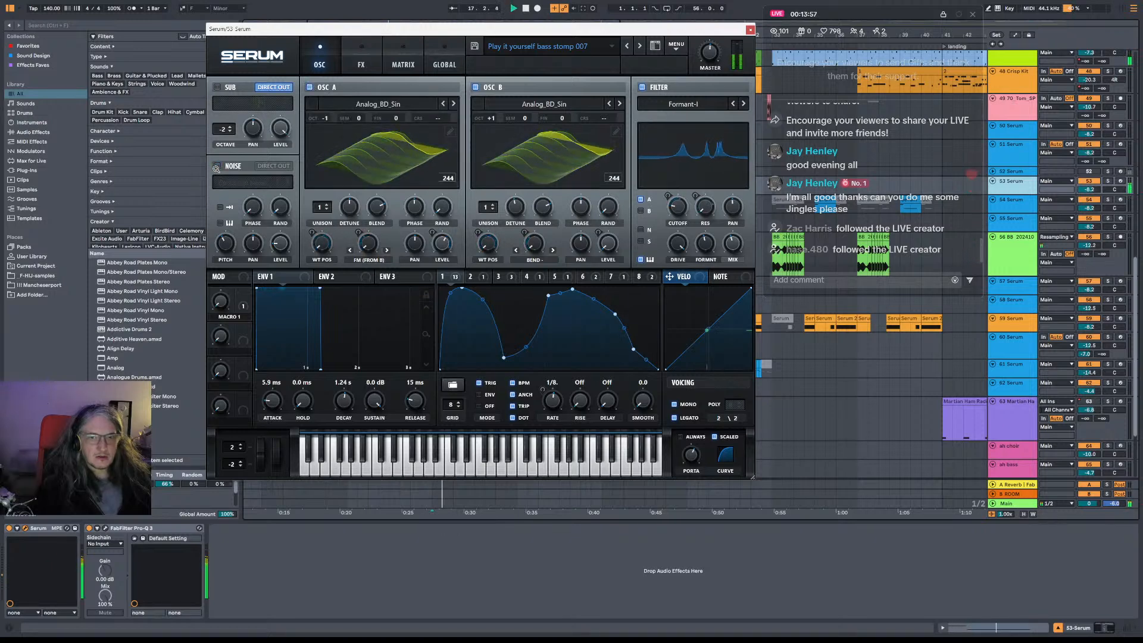
Bypass the Distortion effect in the 53 Serum patch and play from 17.1.1.
left_click(361, 60)
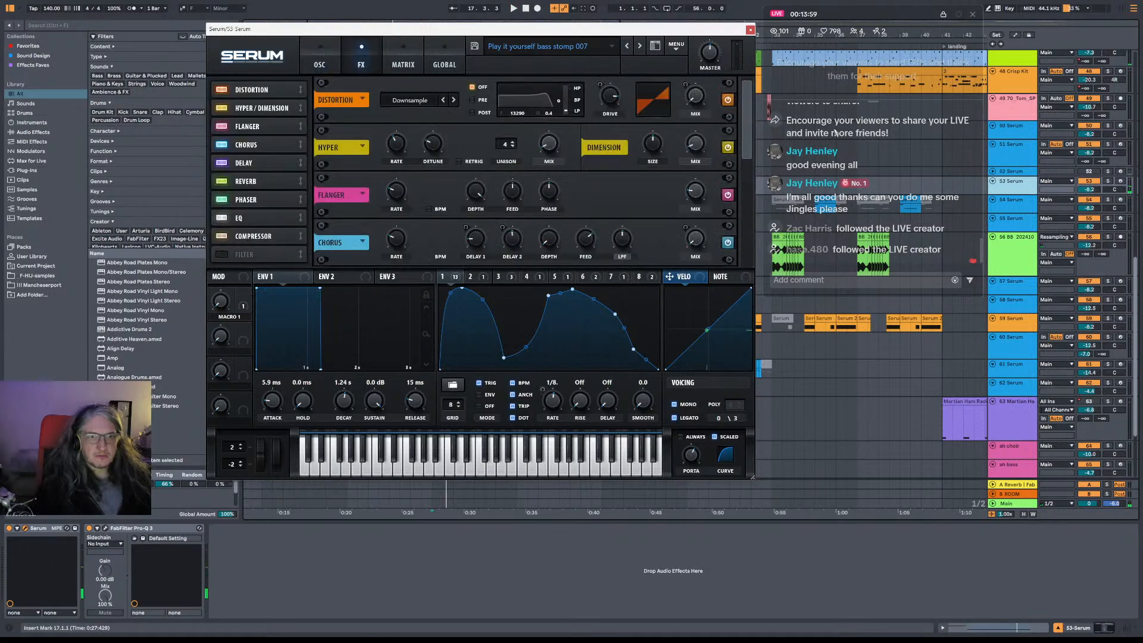
left_click(727, 100)
key("space")
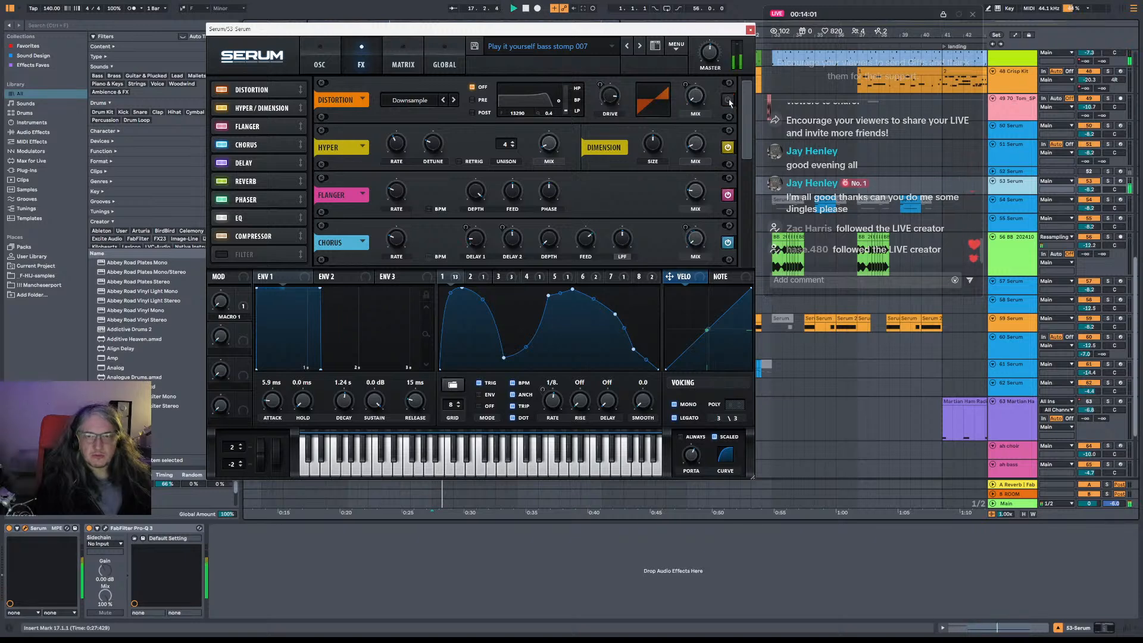
Audition the 53 Serum patch while bypassing Hyper/Dimension and Flanger in turn, and switch off its EQ effect.
left_click(729, 147)
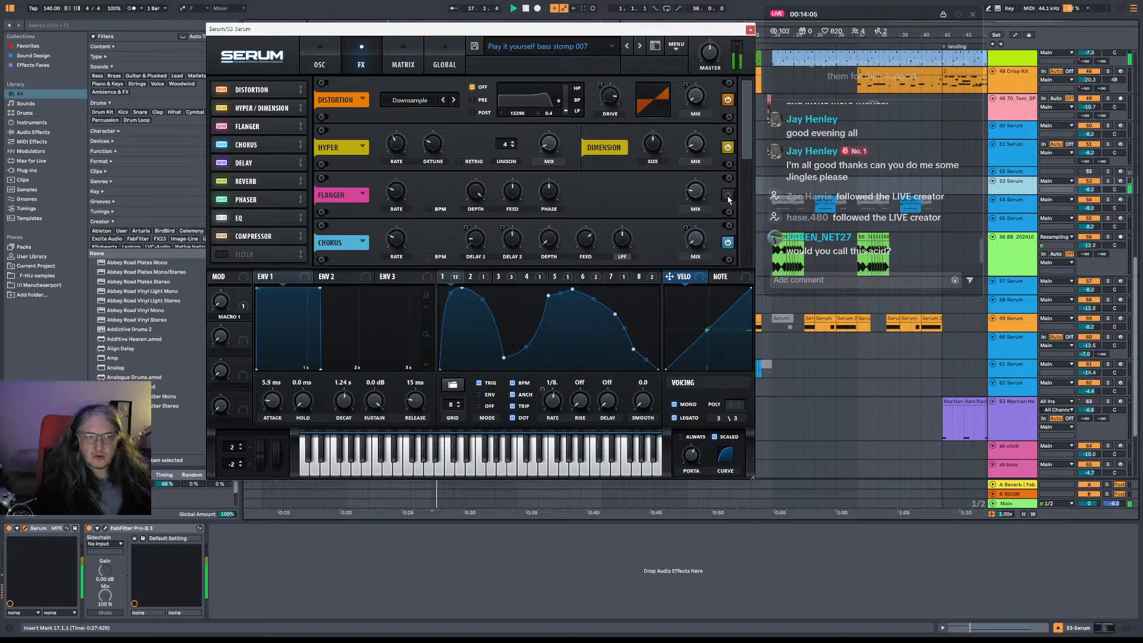
scroll(728, 196, "down", 3)
scroll(725, 200, "down", 5)
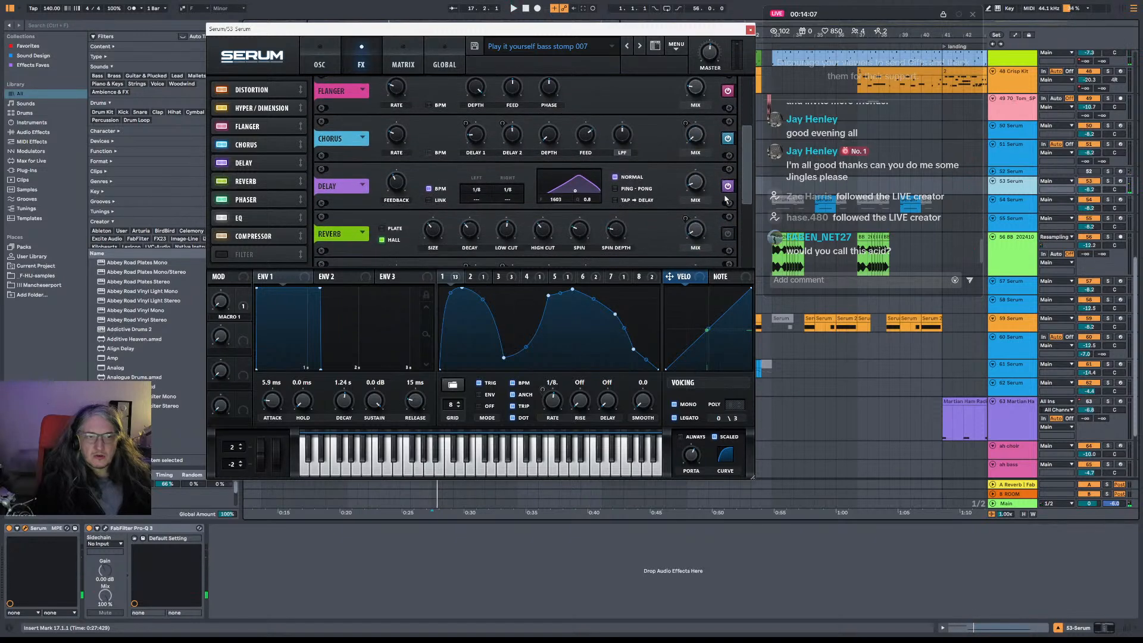
scroll(725, 199, "down", 1)
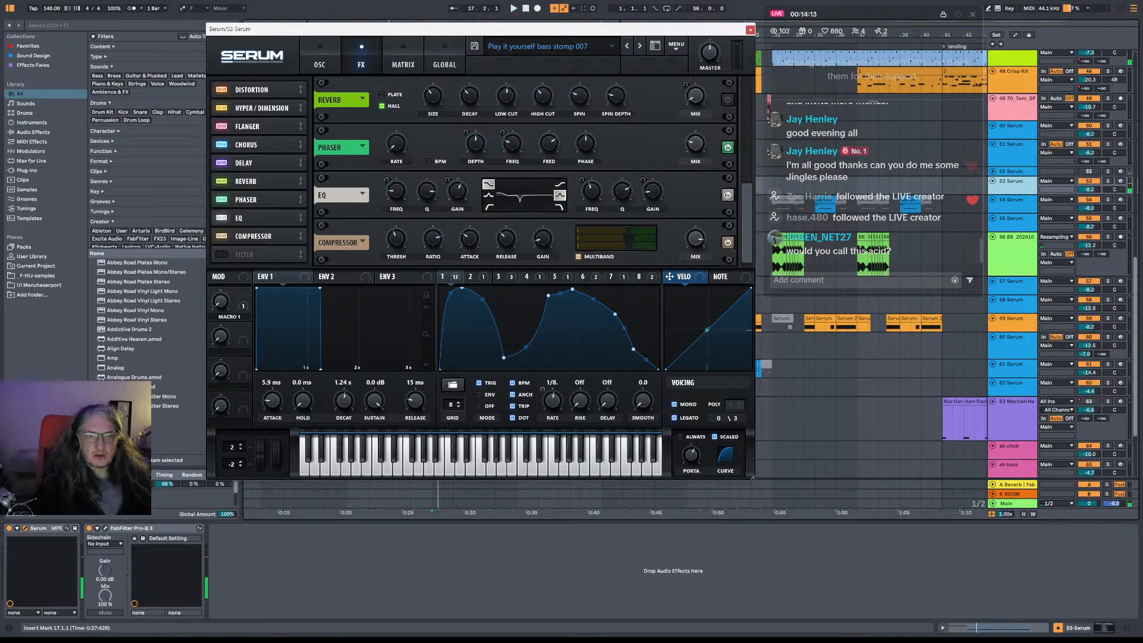
left_click(729, 196)
key("space")
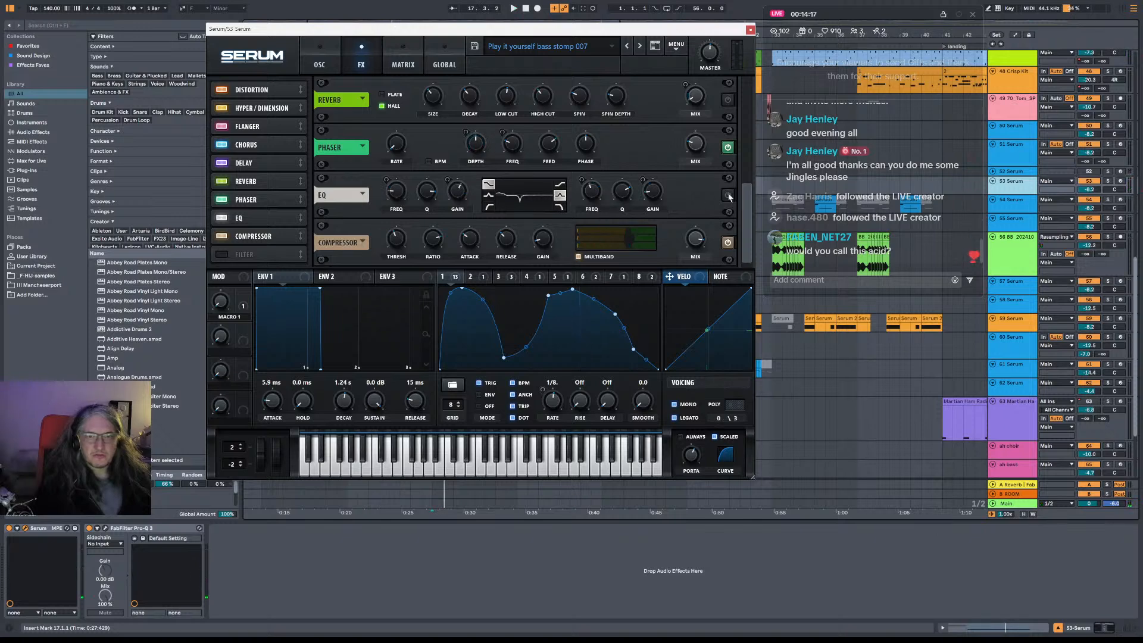
Show Serum's Global settings for the 53 Serum patch and play from 17.1.1.
left_click(678, 46)
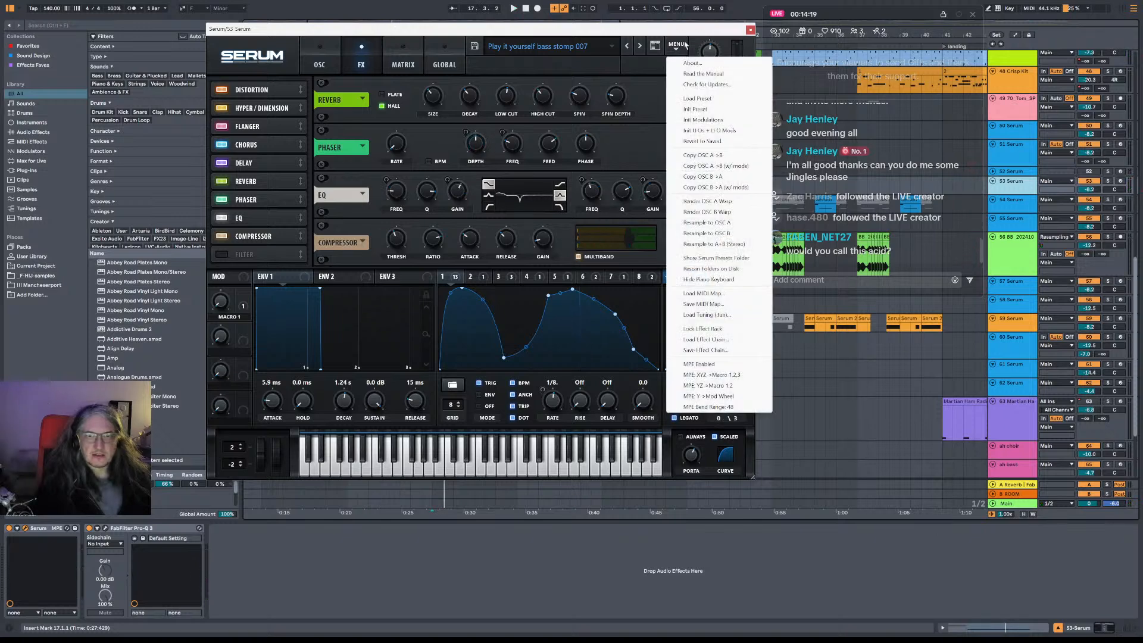
left_click(440, 57)
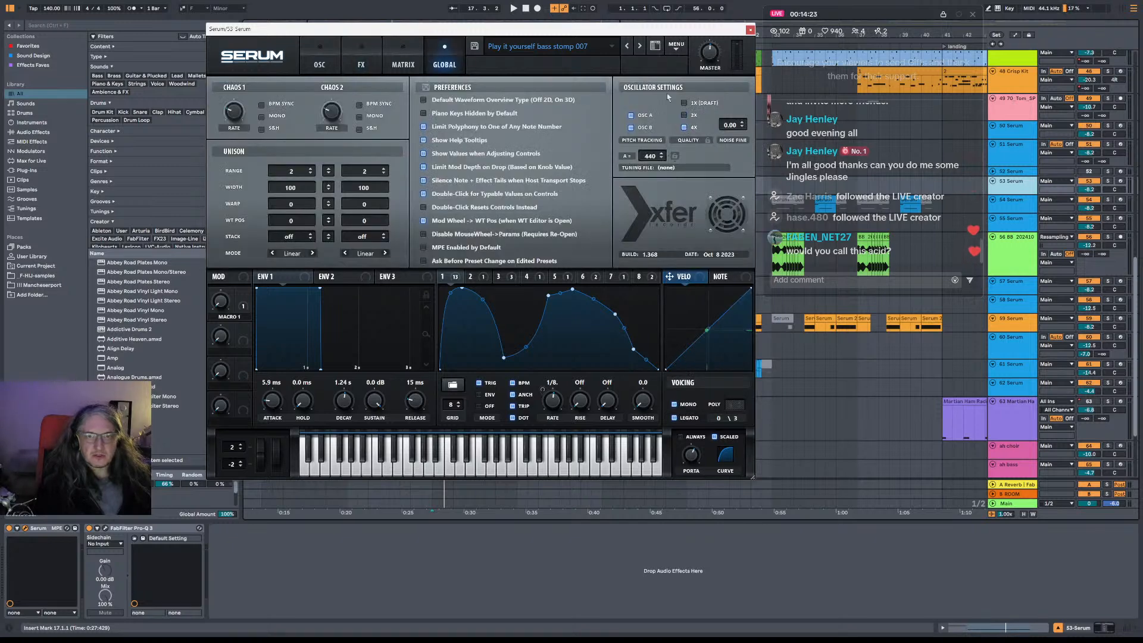
key("space")
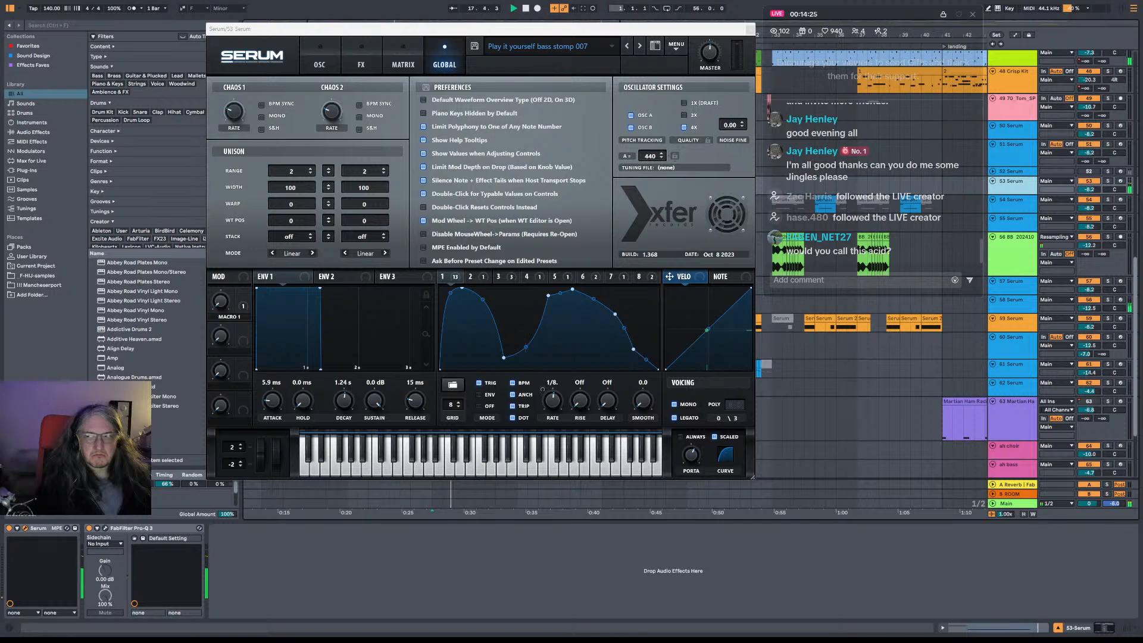
Open the VISION 4X analyser on the Main track, move its window away from Serum's oscillator settings and play from 17.1.1.
left_click(1019, 507)
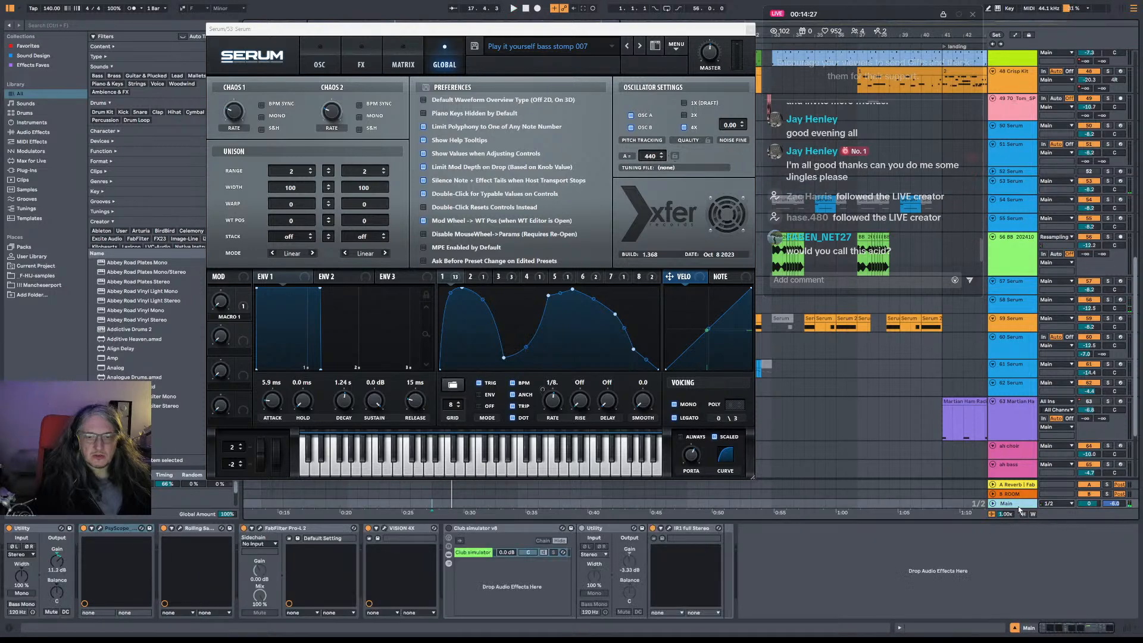
left_click(384, 528)
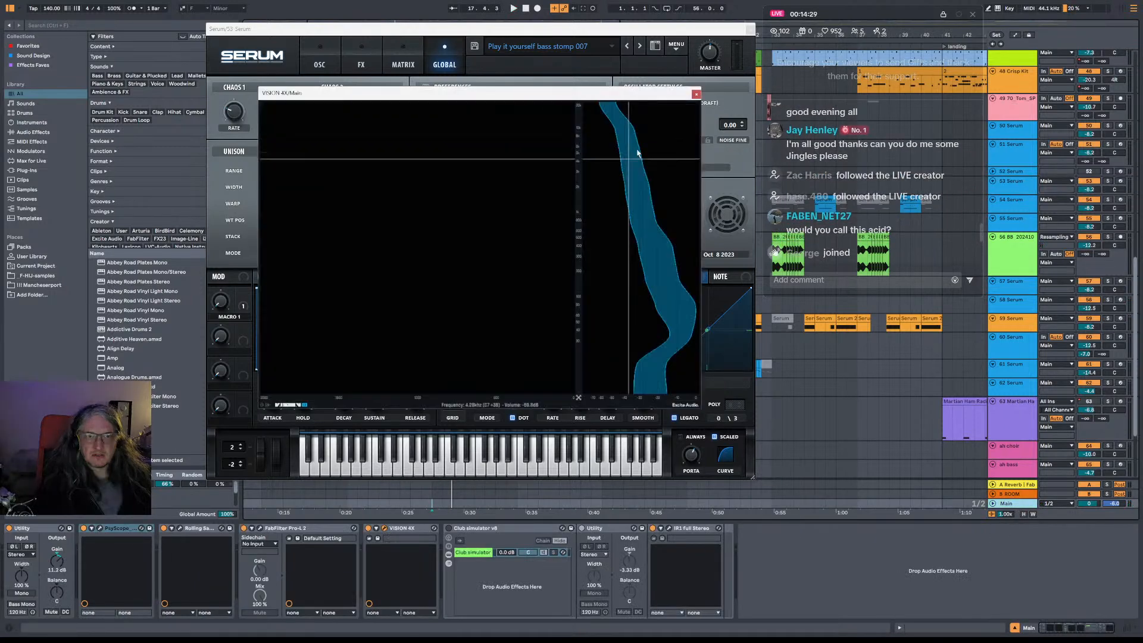
left_click_drag(624, 92, 864, 243)
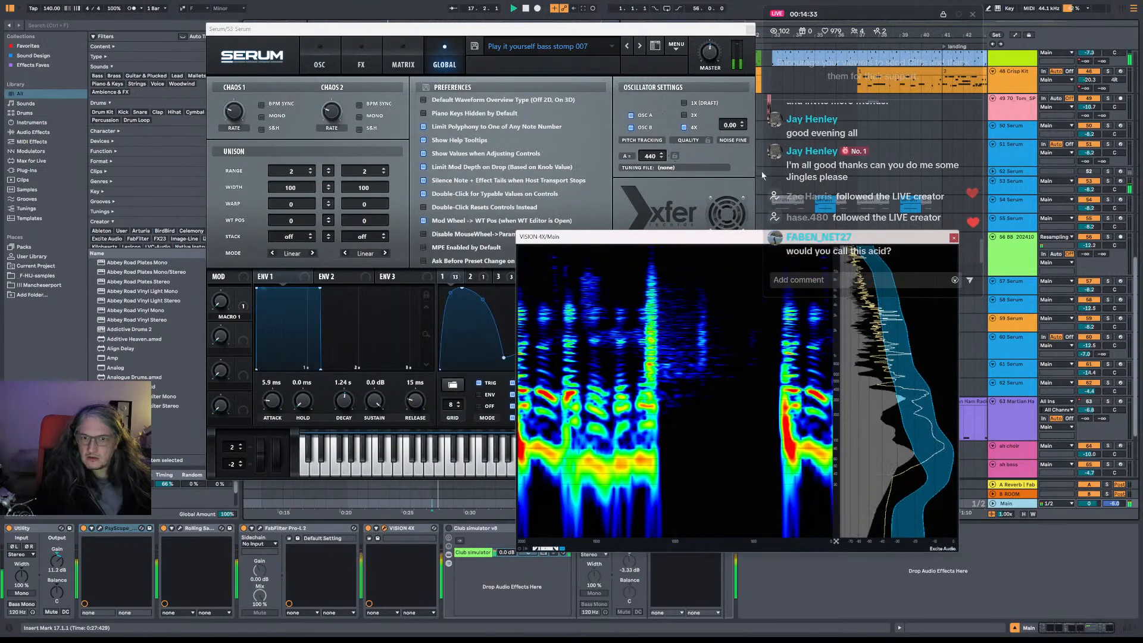
key("space")
Set Serum's oscillator quality to 2x, move the VISION 4X window further clear of Serum, and check the sound.
left_click(683, 116)
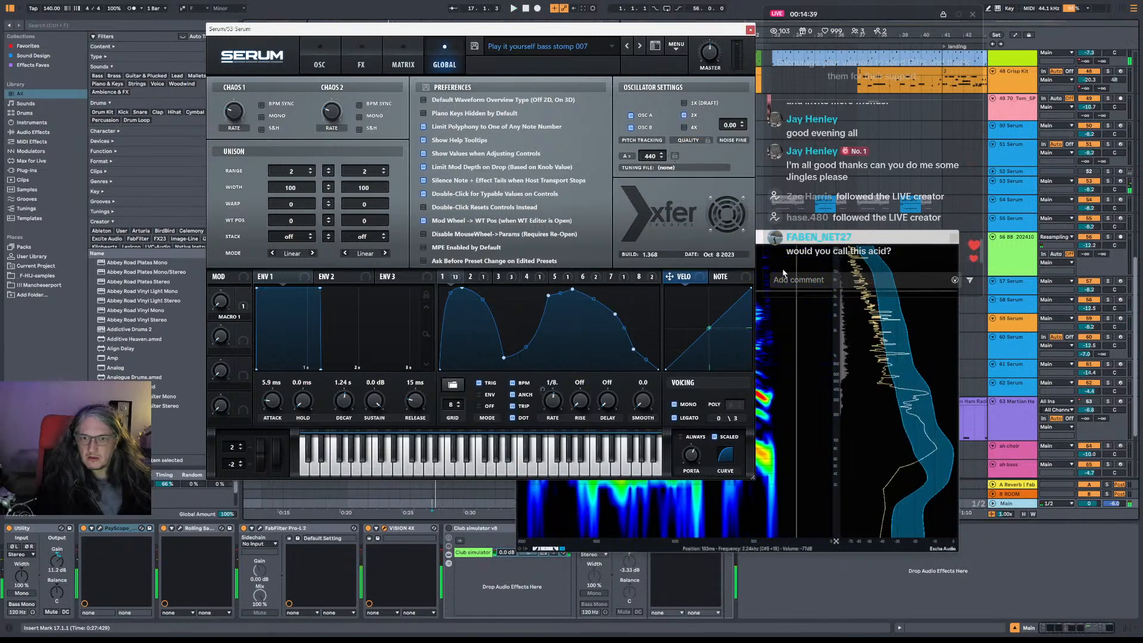
left_click_drag(905, 244, 961, 311)
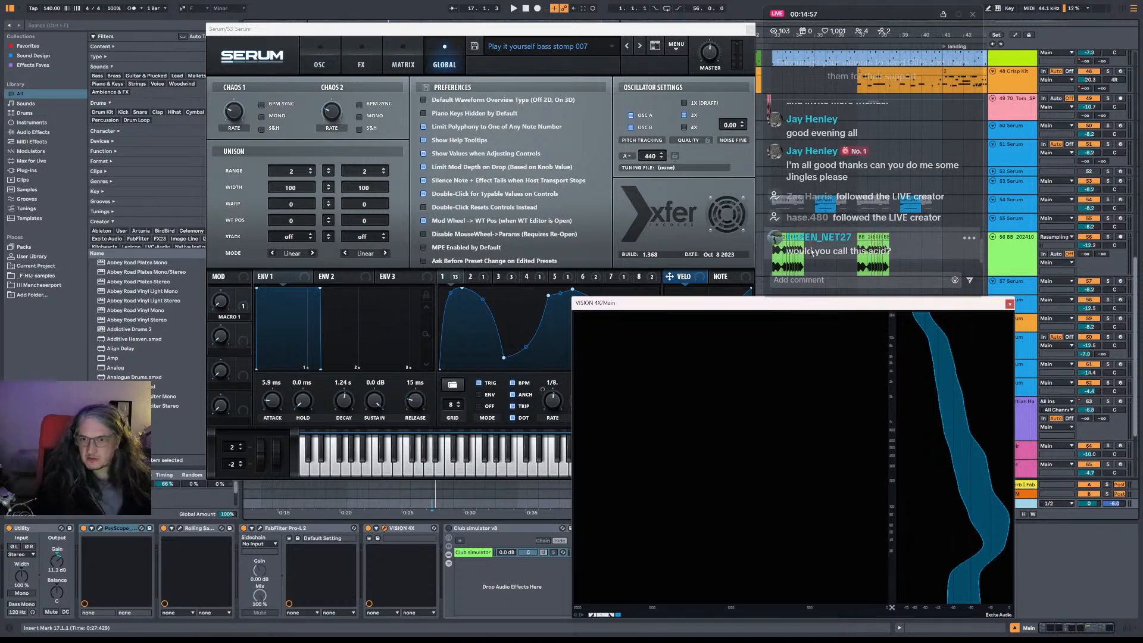
key("space")
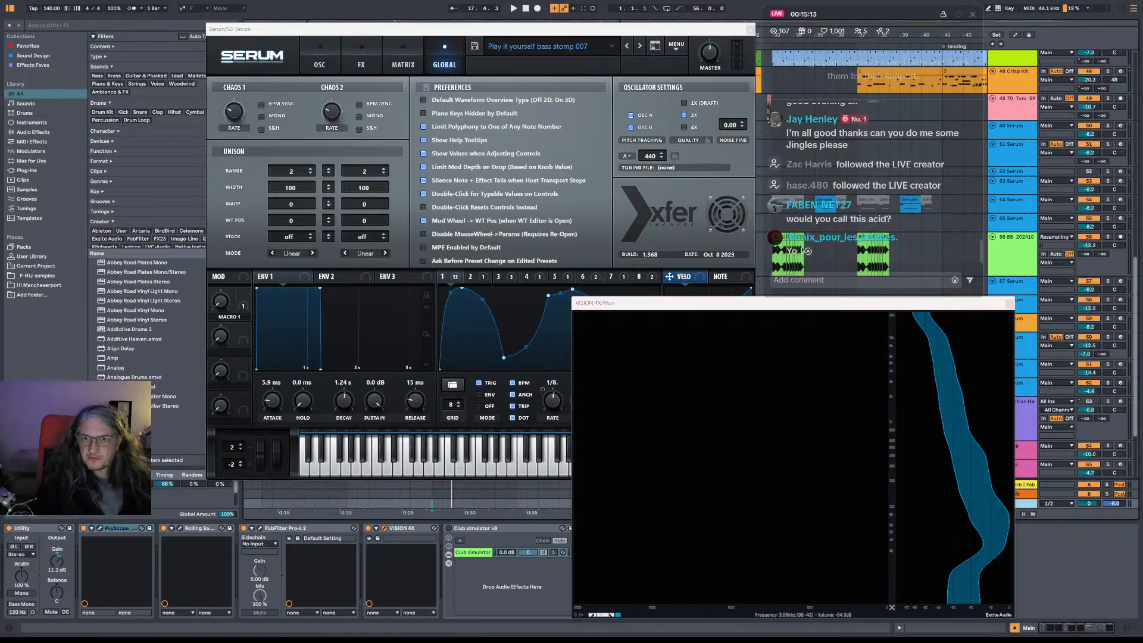
Bring the 53 Serum plug-in window in front of VISION 4X and shift it to uncover more of the analyser during playback.
left_click_drag(861, 22, 859, 19)
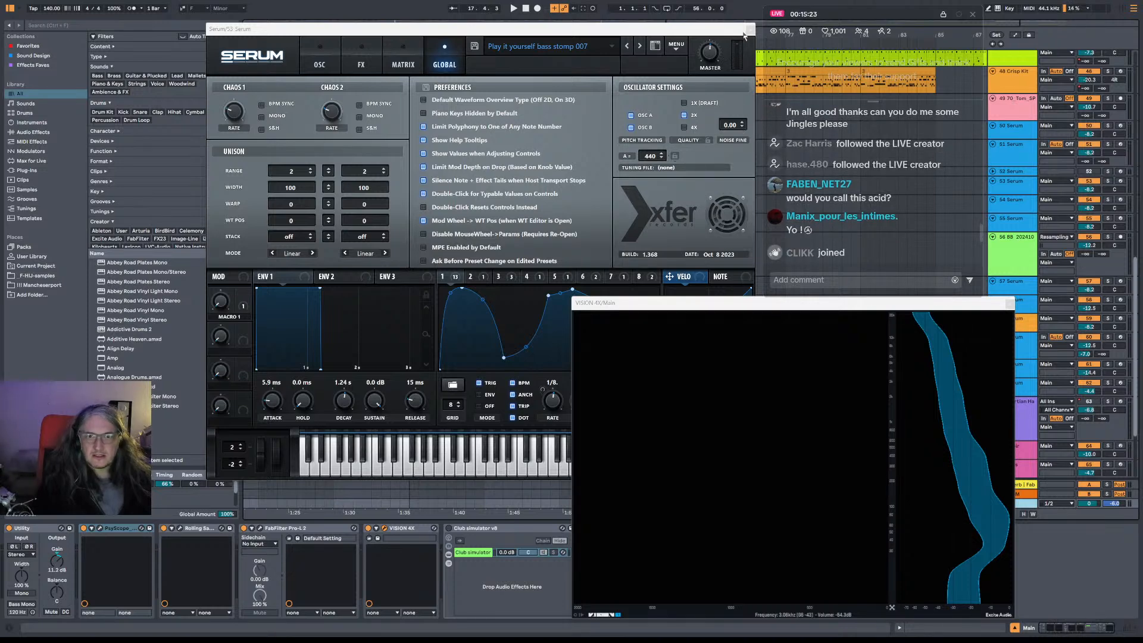
key("space")
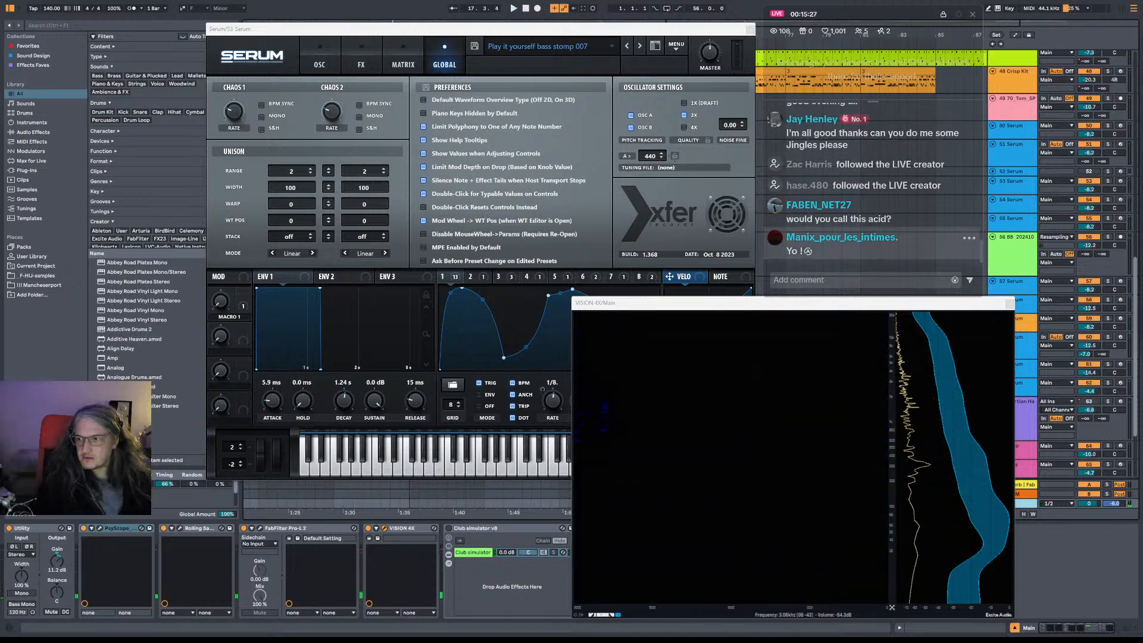
left_click(720, 41)
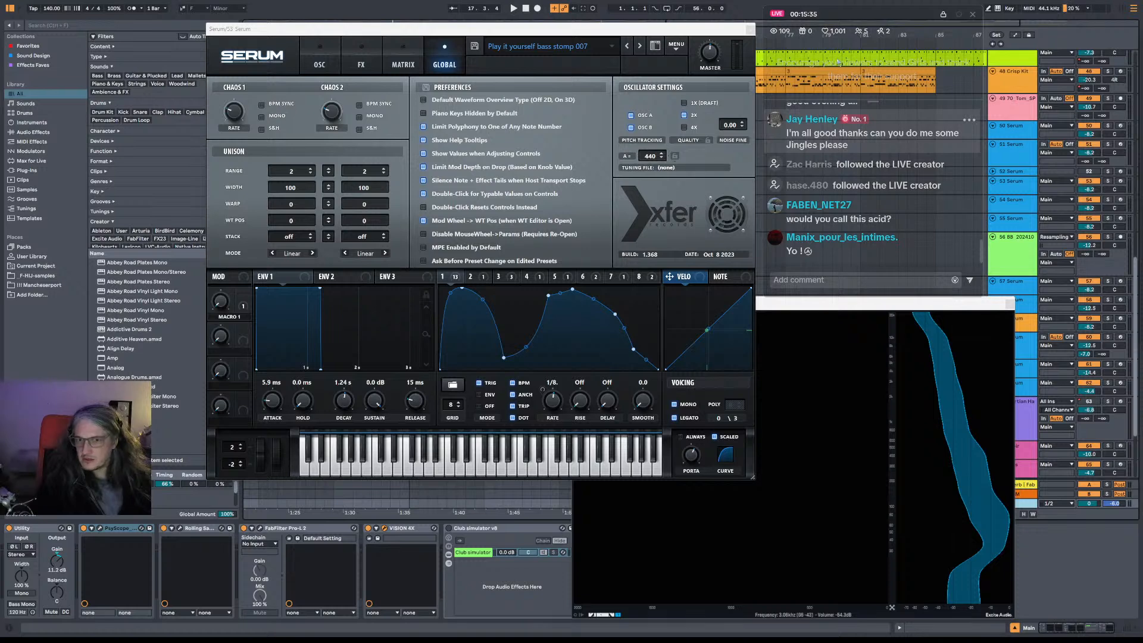
left_click_drag(647, 30, 603, 20)
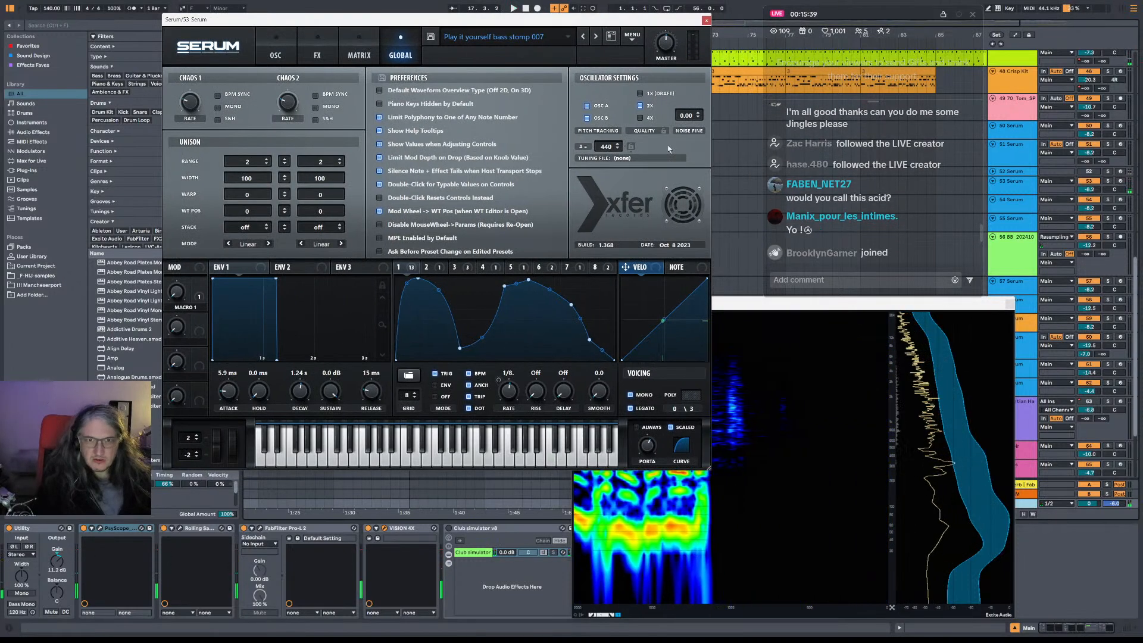
Review Serum's oscillator and effects pages and compare the sound with the Filter toggled during playback.
left_click(279, 54)
left_click(318, 55)
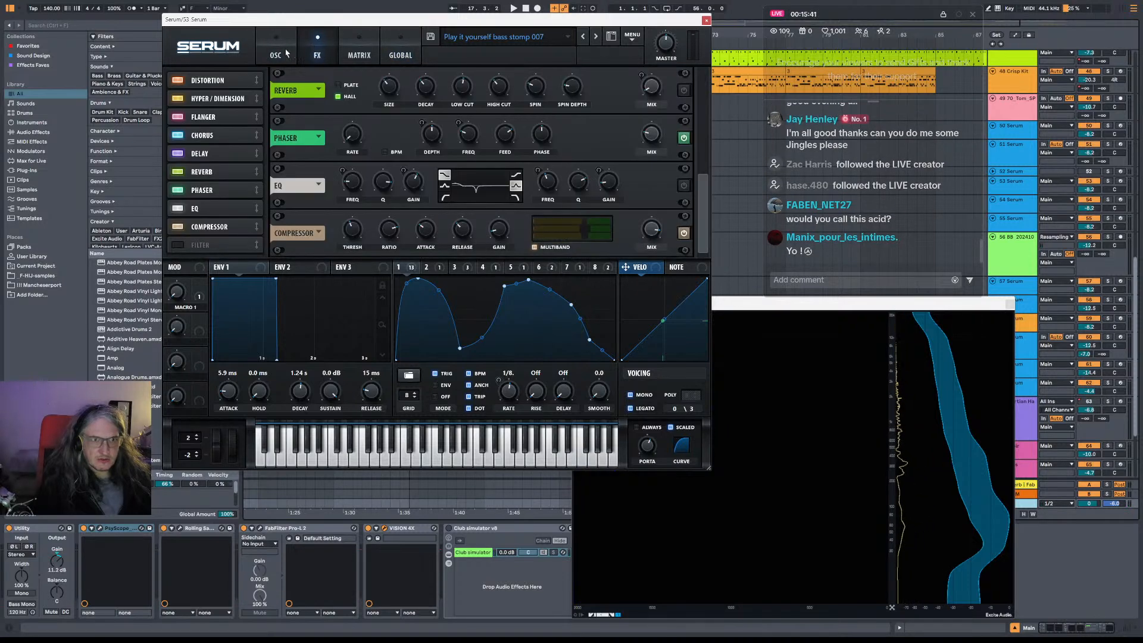
left_click(275, 55)
left_click(597, 78)
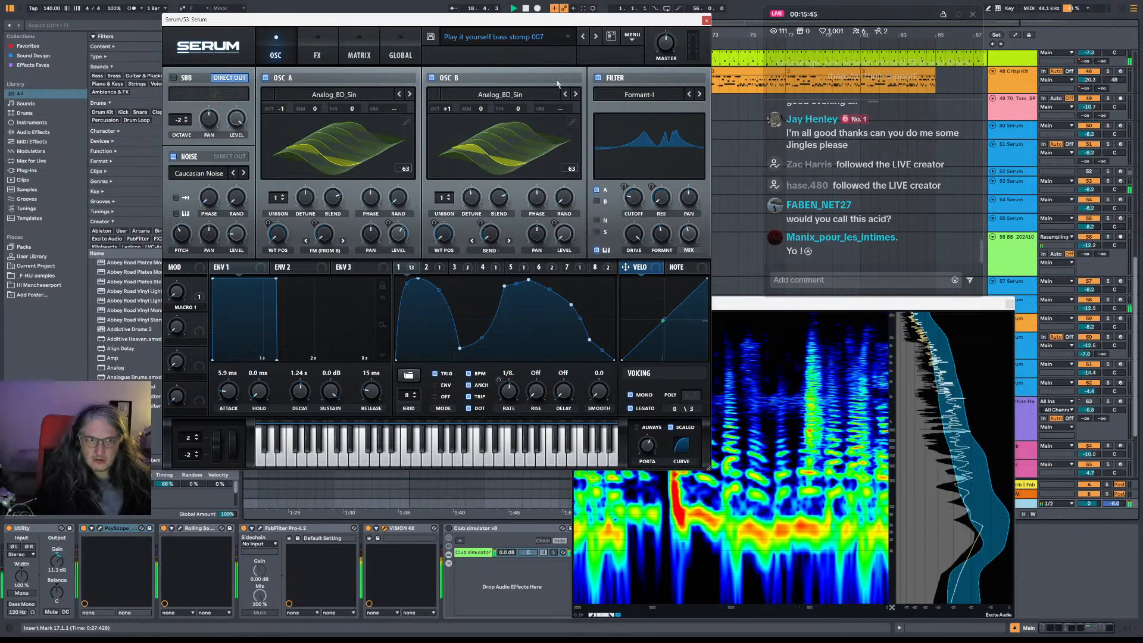
left_click(317, 55)
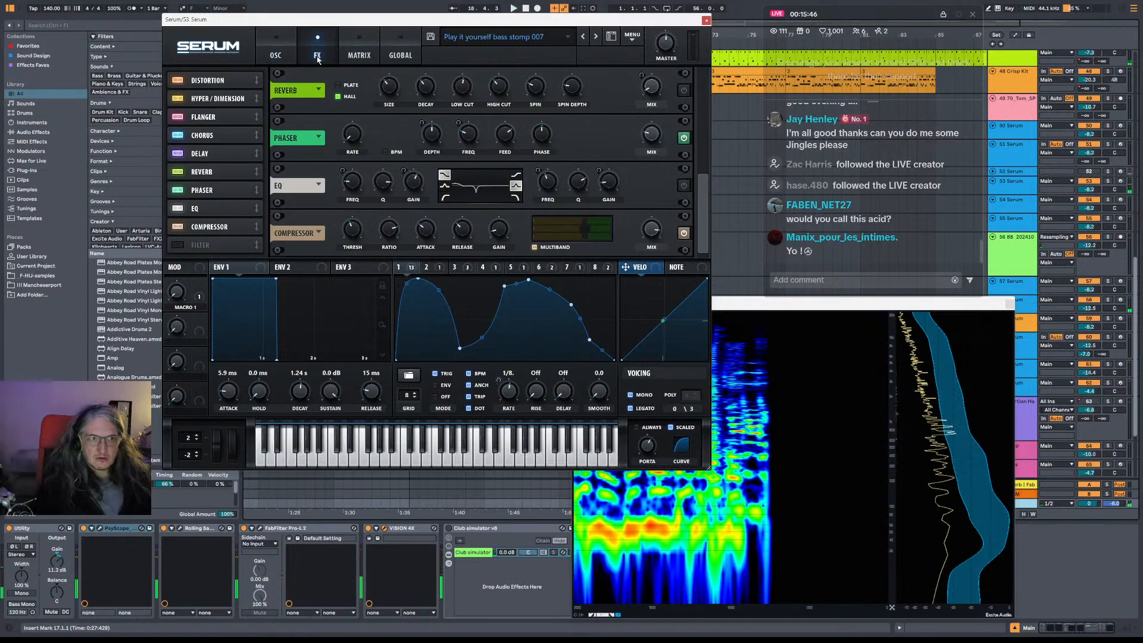
Close the Serum and VISION 4X windows and play the arrangement from 17.1.1 with the Serum clips in view.
left_click(706, 21)
left_click(1009, 303)
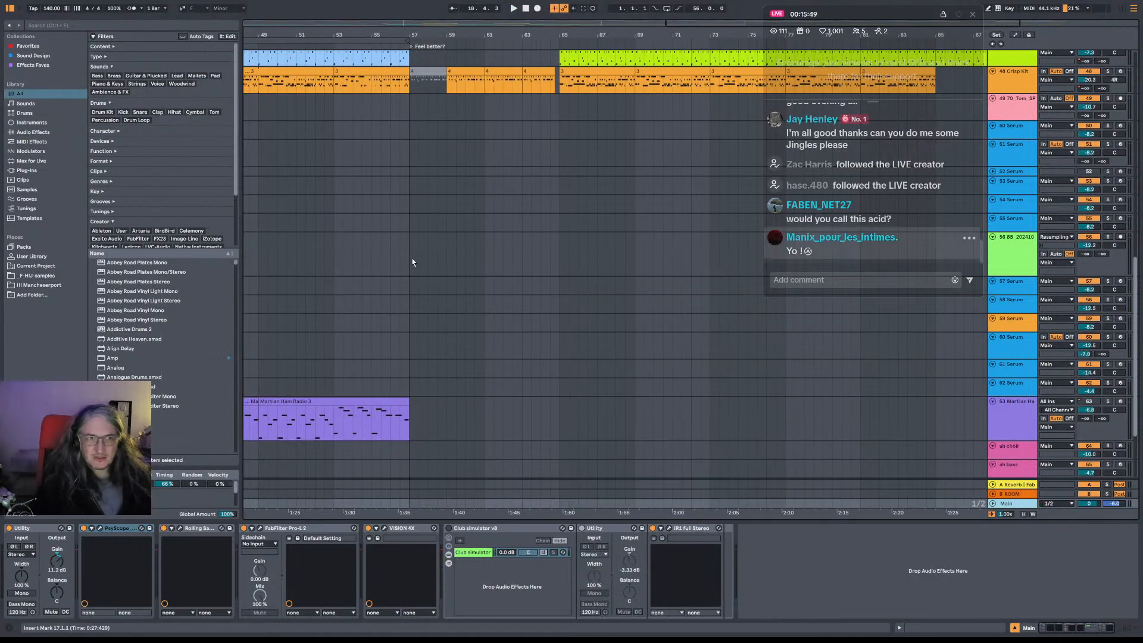
scroll(471, 222, "down", 4)
left_click_drag(471, 222, 792, 268)
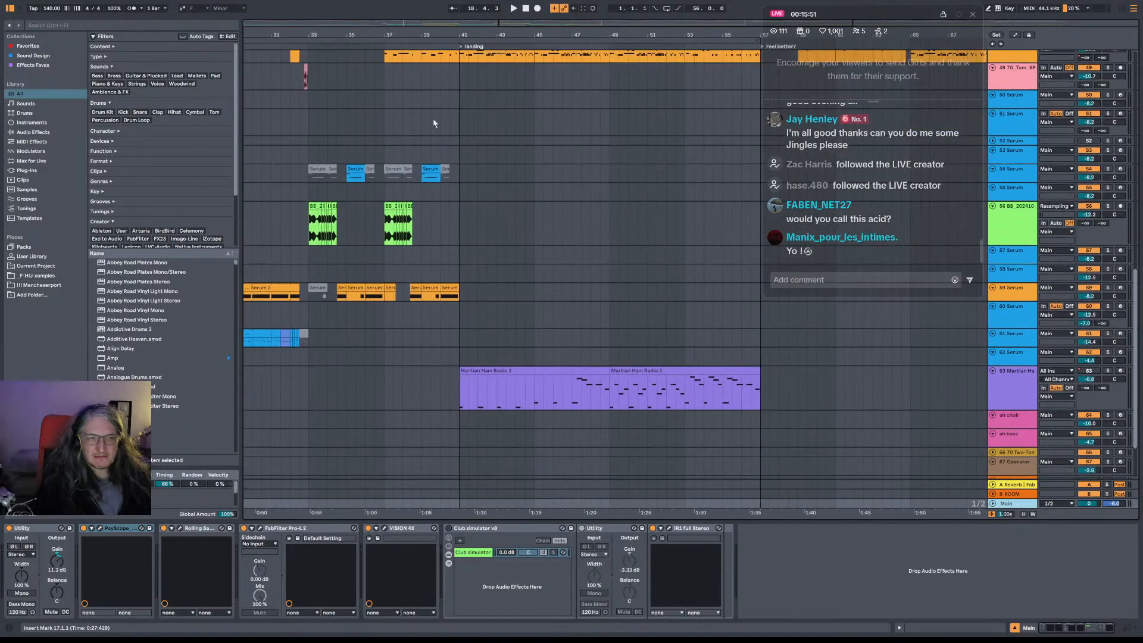
key("space")
left_click_drag(492, 37, 770, 71)
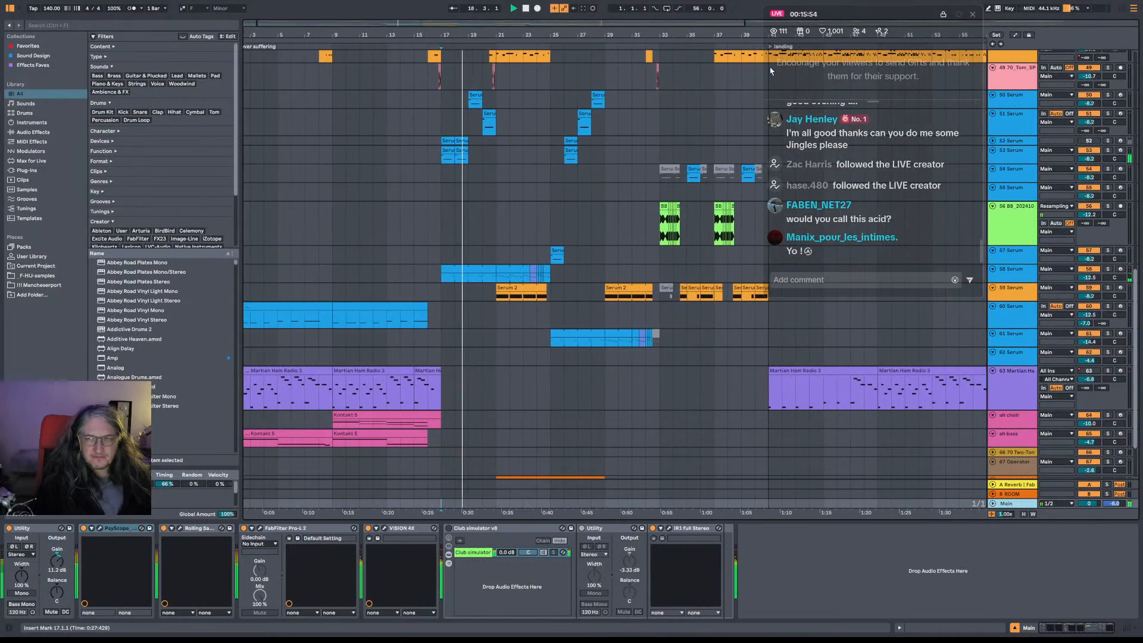
Reopen the Serum plug-in on the 53 Serum track and switch its Filter off.
left_click(1022, 157)
left_click(25, 529)
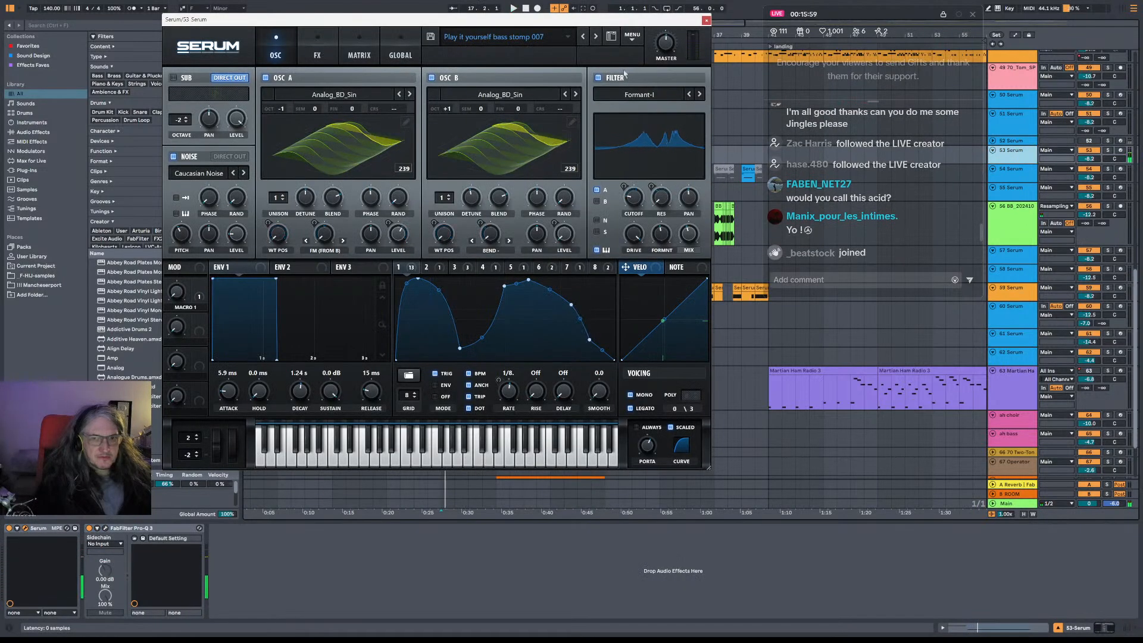
left_click(598, 79)
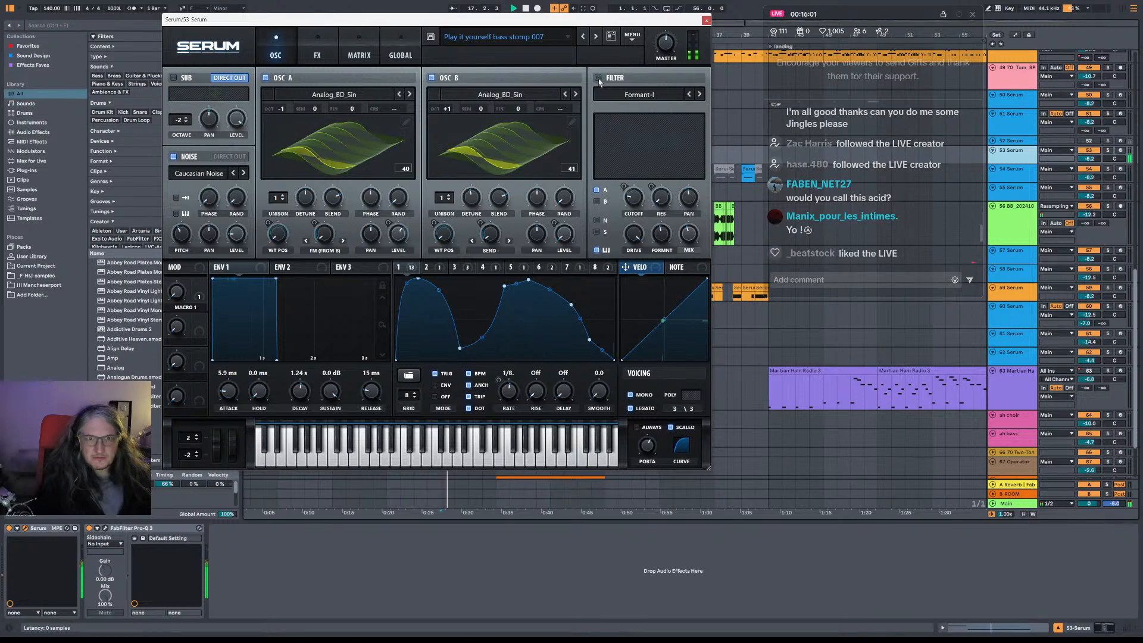
Bypass the Distortion and Hyper/Dimension effects in the 53 Serum patch, check the remaining effects, and return to the oscillators.
left_click(319, 50)
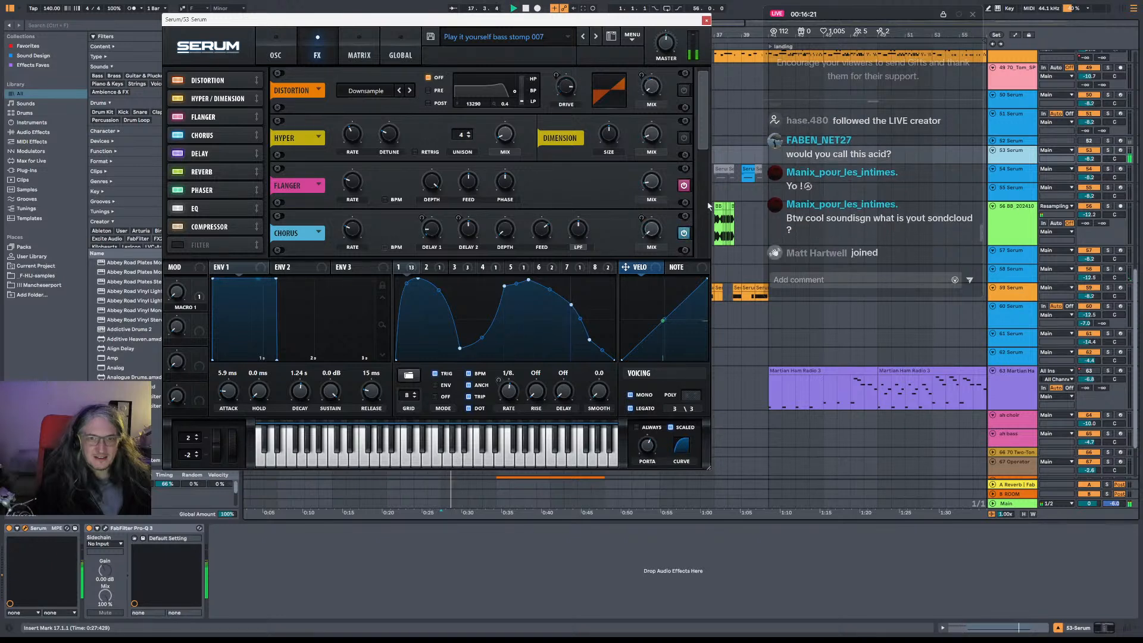
scroll(704, 137, "down", 3)
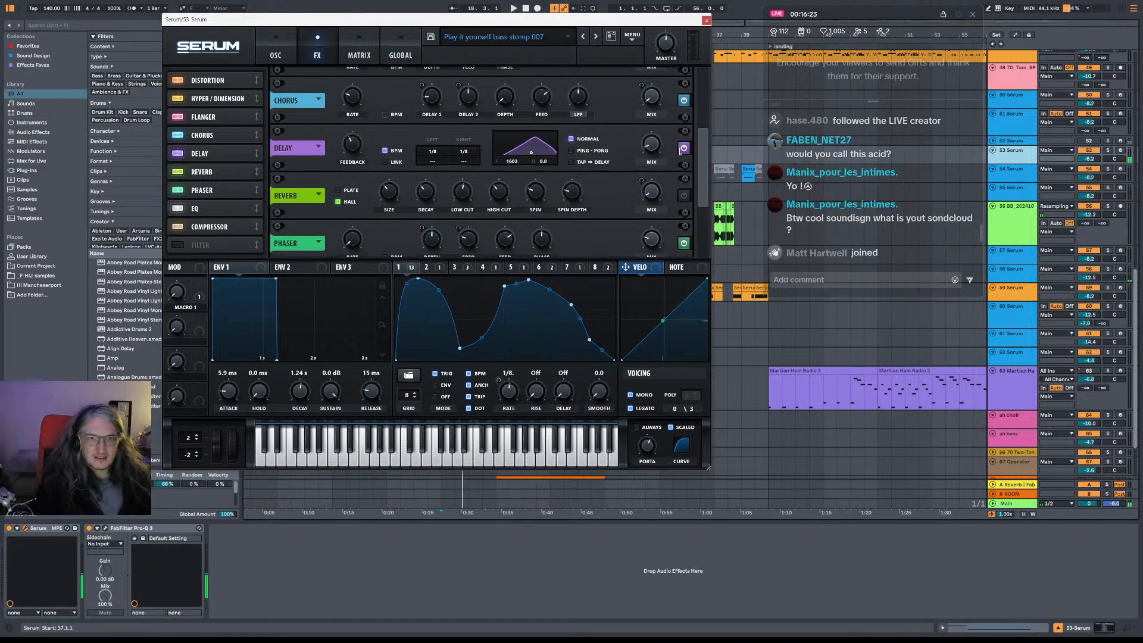
left_click(276, 51)
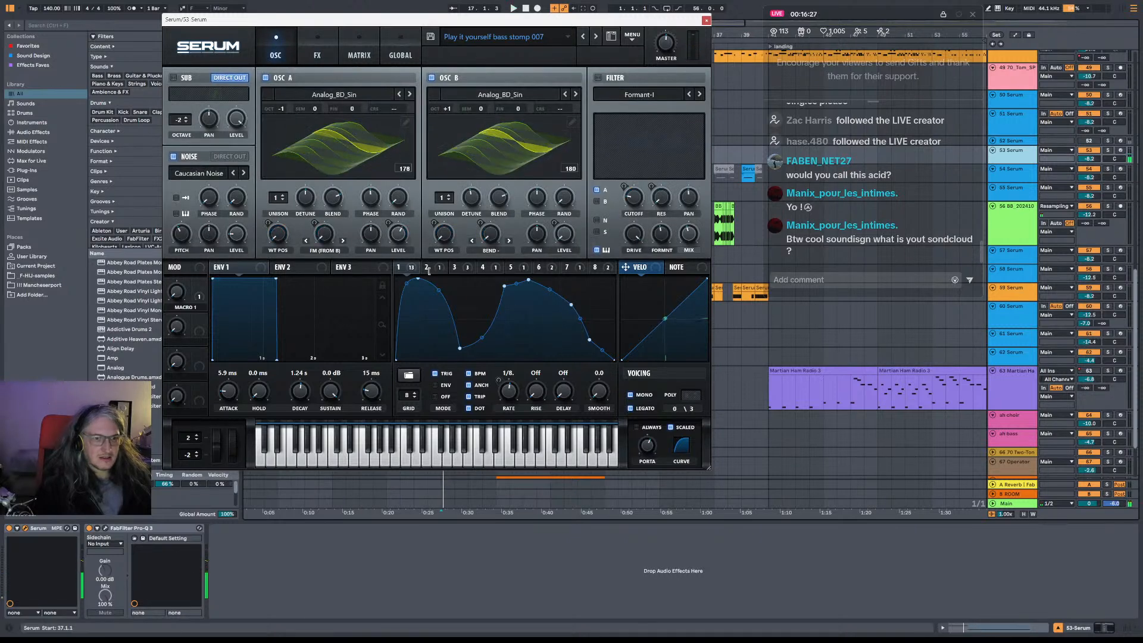
Examine the shapes and modulation targets of LFOs 3, 4, 6, 8, 2 and 1 in the 53 Serum patch.
left_click(460, 268)
left_click(498, 268)
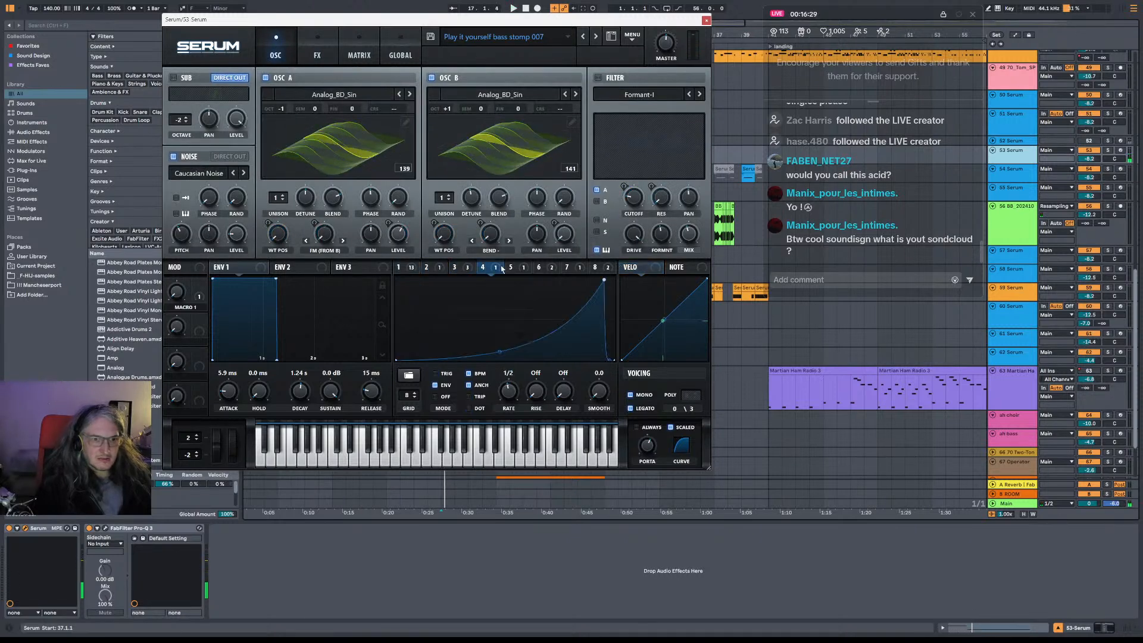
left_click(539, 268)
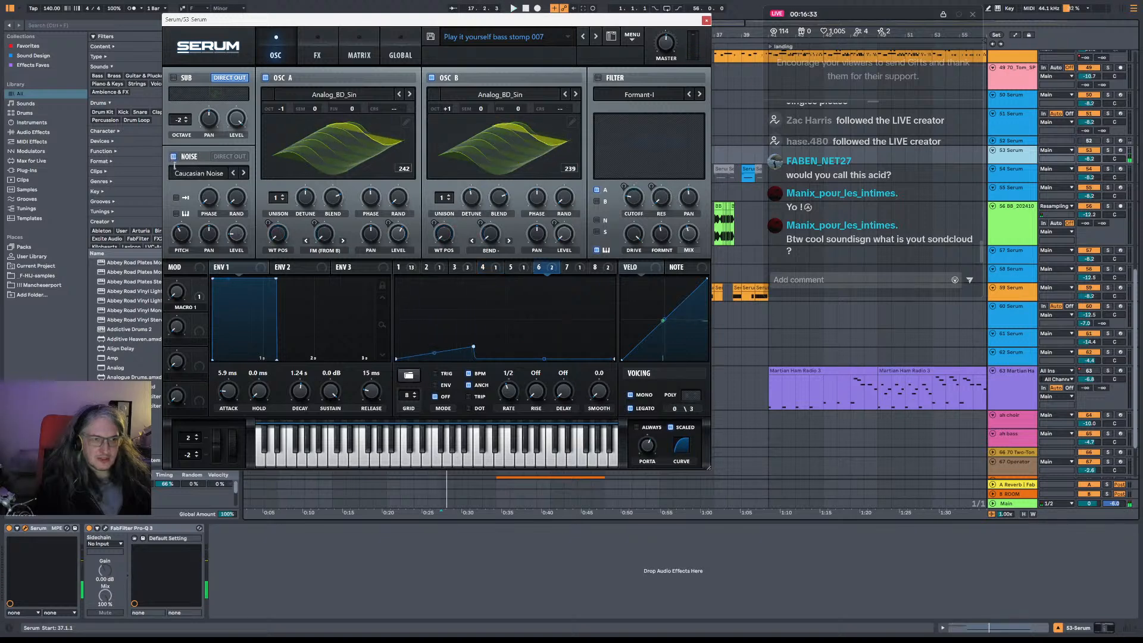
left_click(594, 268)
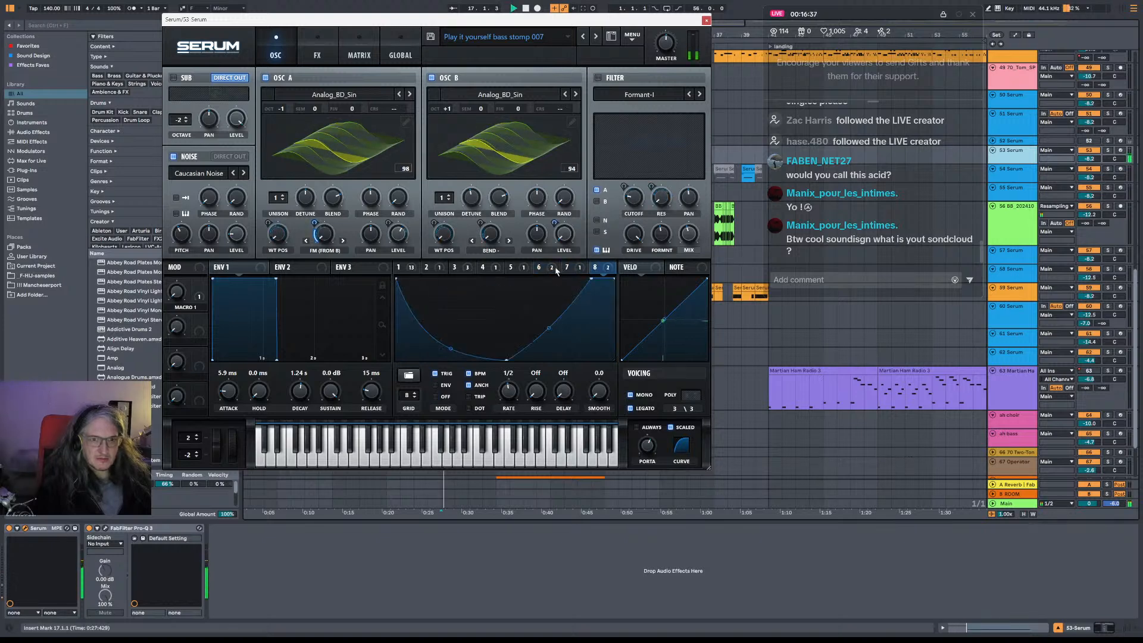
left_click(469, 268)
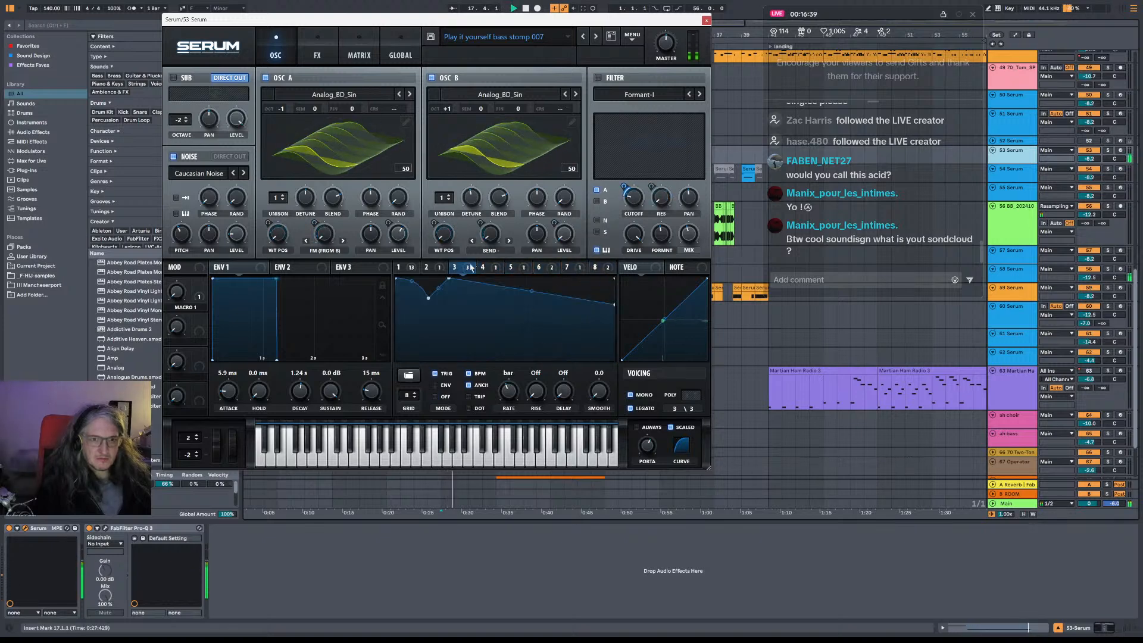
left_click(426, 267)
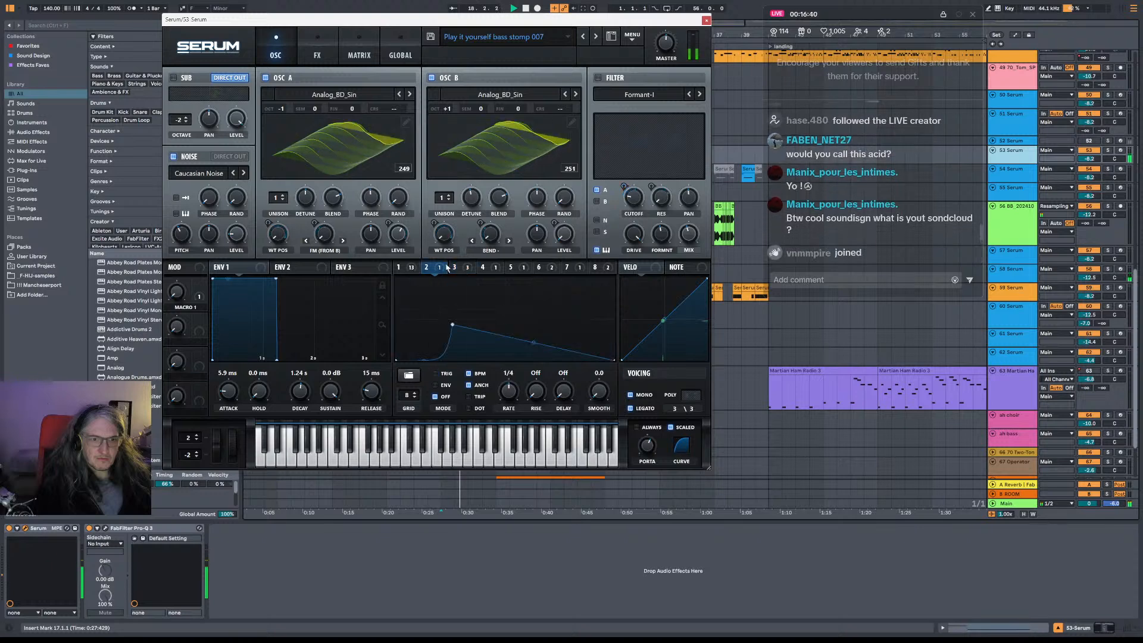
left_click(400, 268)
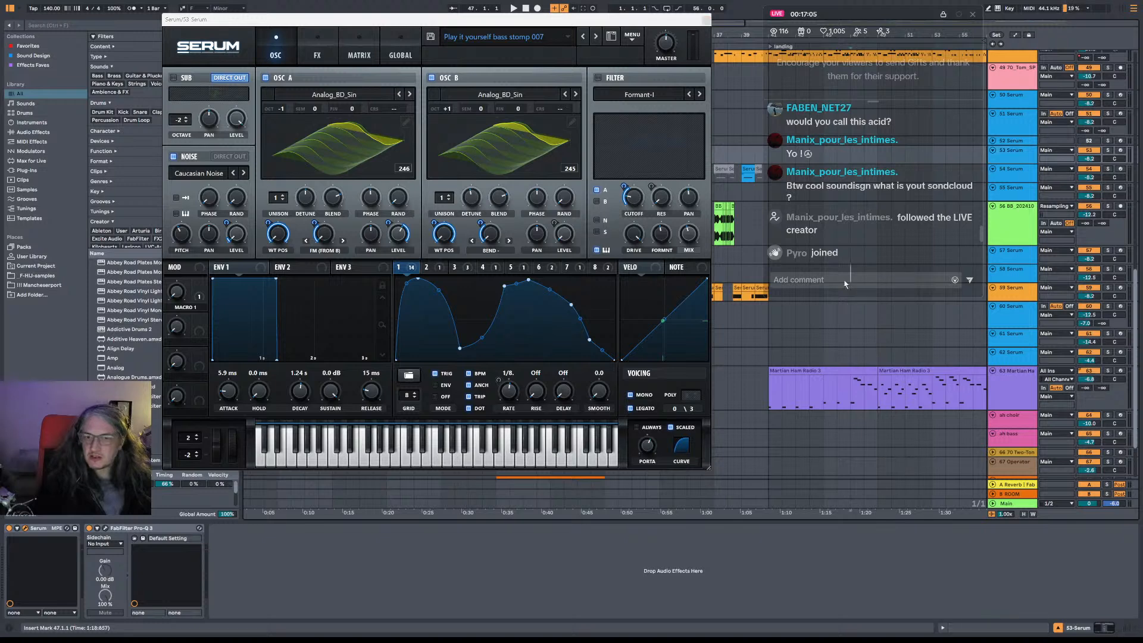
left_click(854, 281)
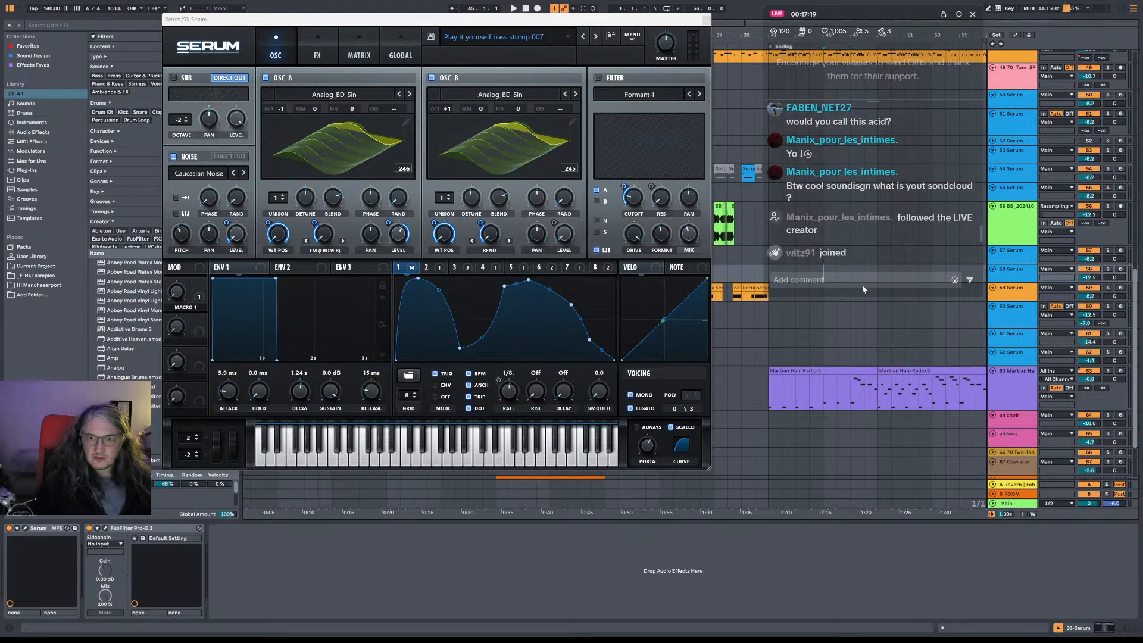
Reply to the viewer's question in the live chat with the requested SoundCloud artist name.
type("Ne")
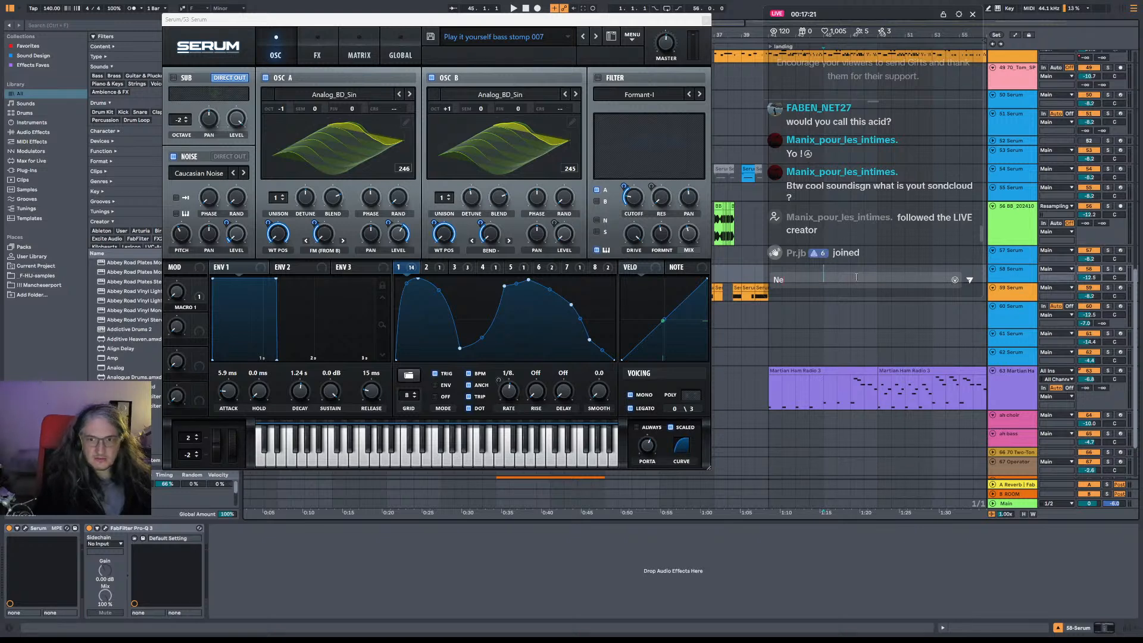
type("xlev")
key("Return")
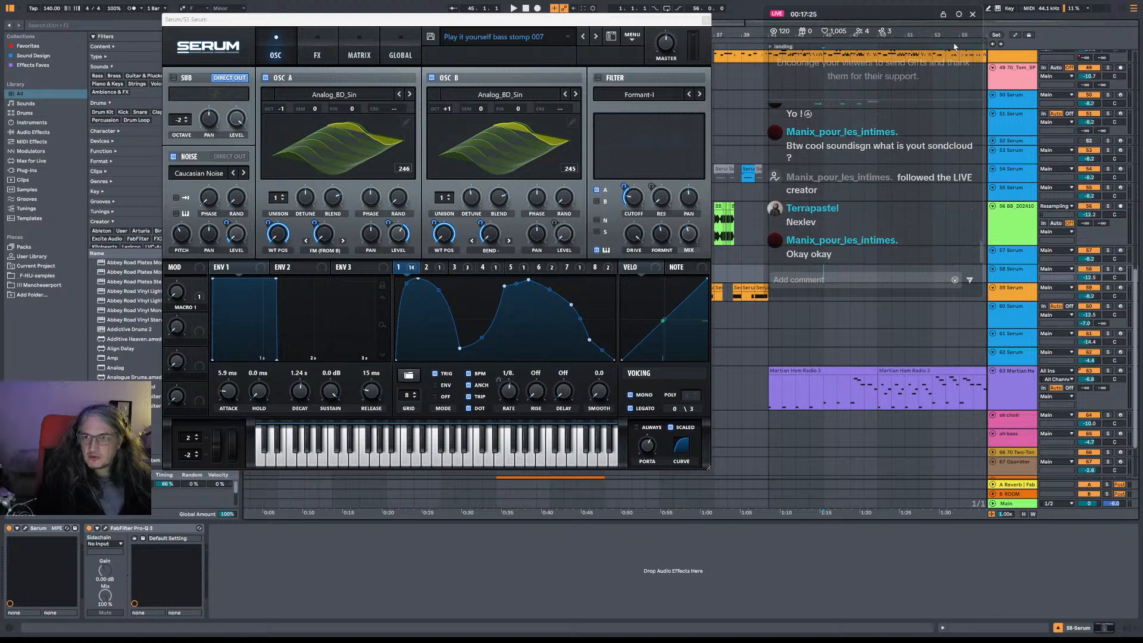
left_click(944, 20)
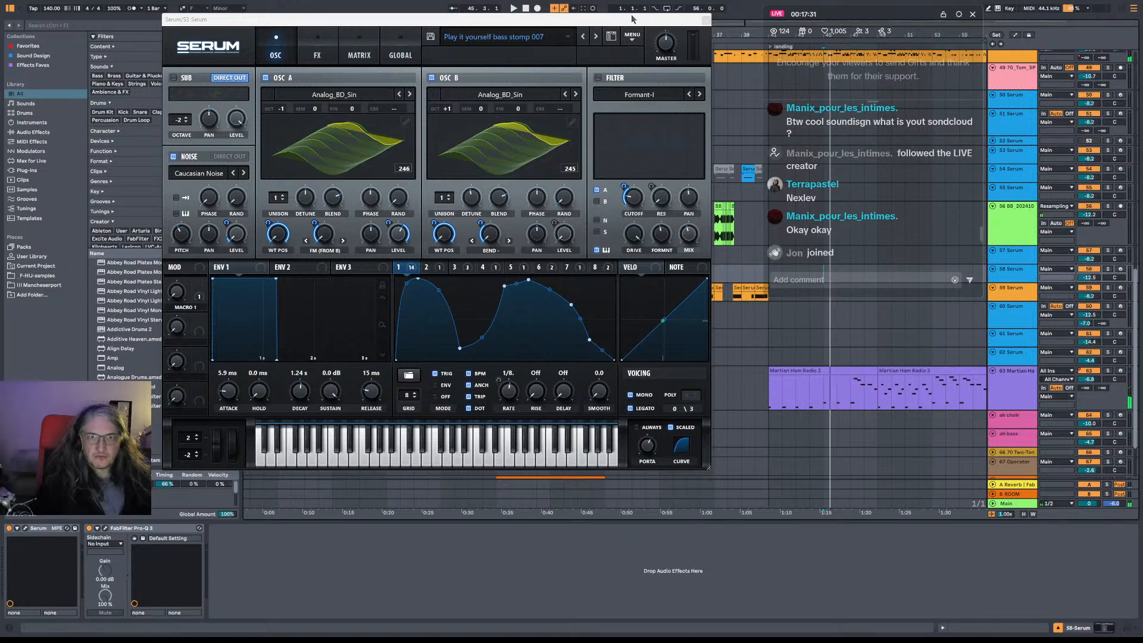
Move the 53 Serum plug-in window clear of the Serum clips and play the arrangement from 17.1.1.
left_click_drag(633, 19, 678, 135)
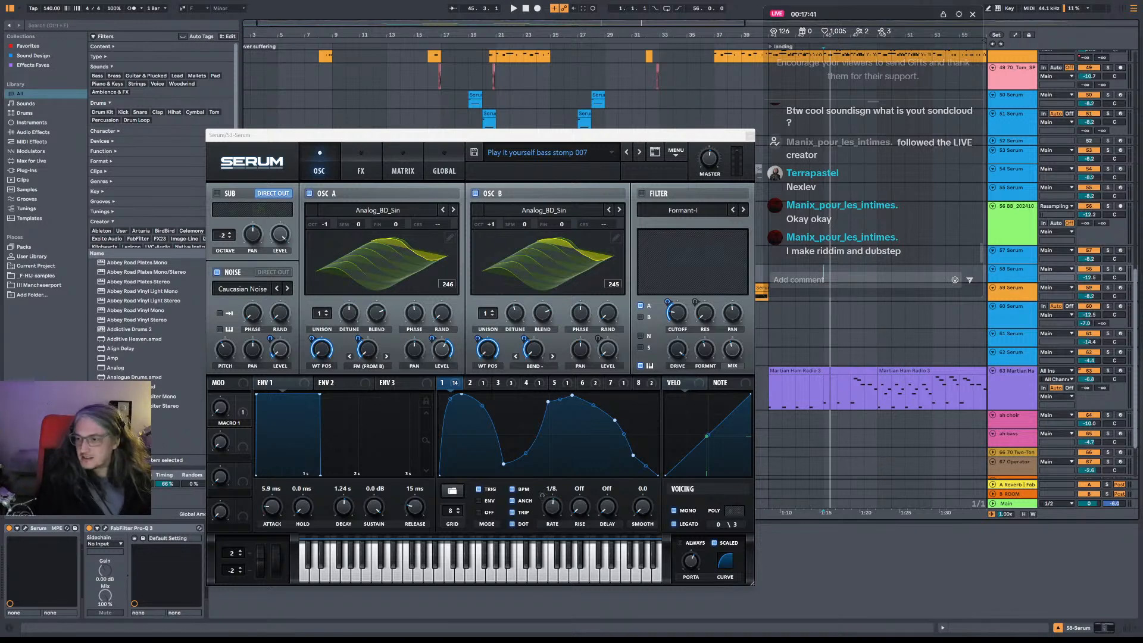
left_click_drag(555, 137, 536, 44)
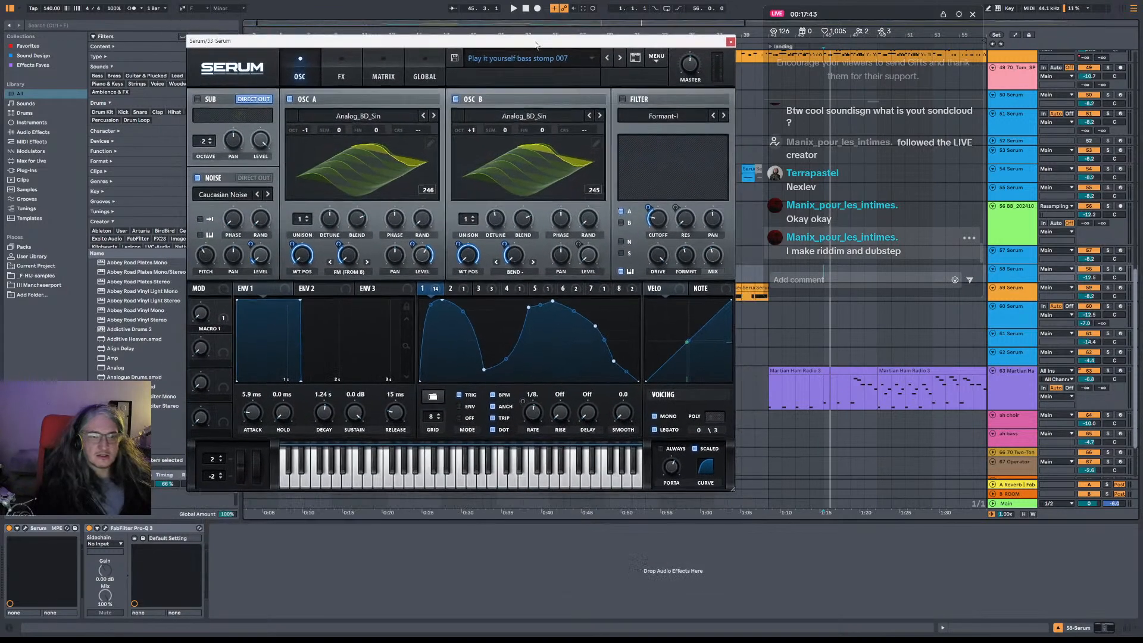
key("space")
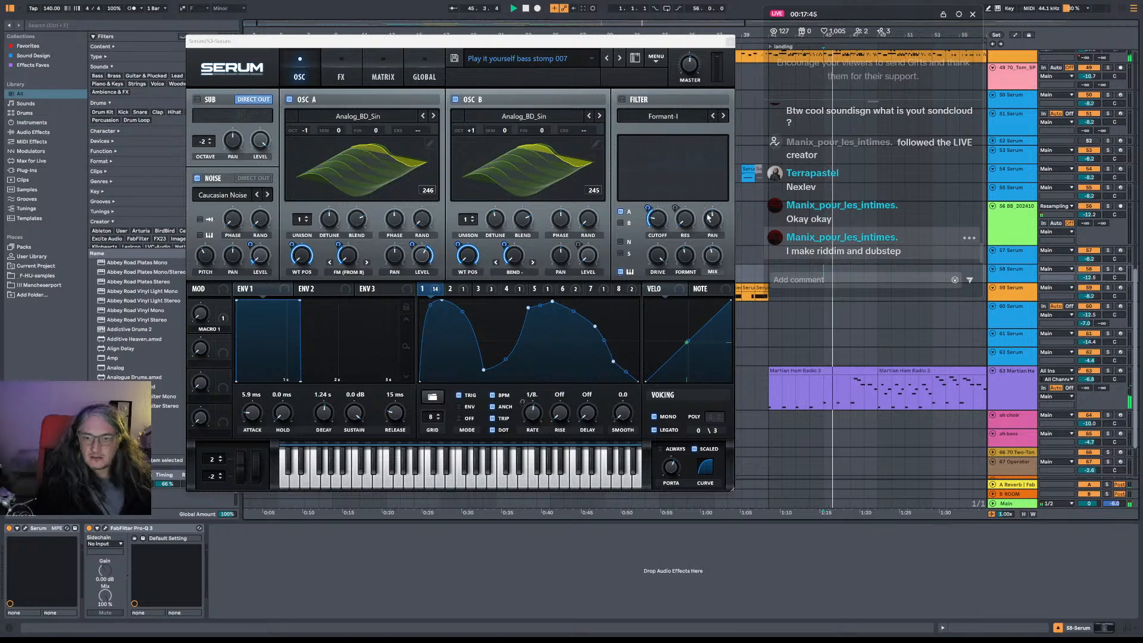
key("space")
left_click_drag(629, 43, 639, 94)
key("space")
key("space")
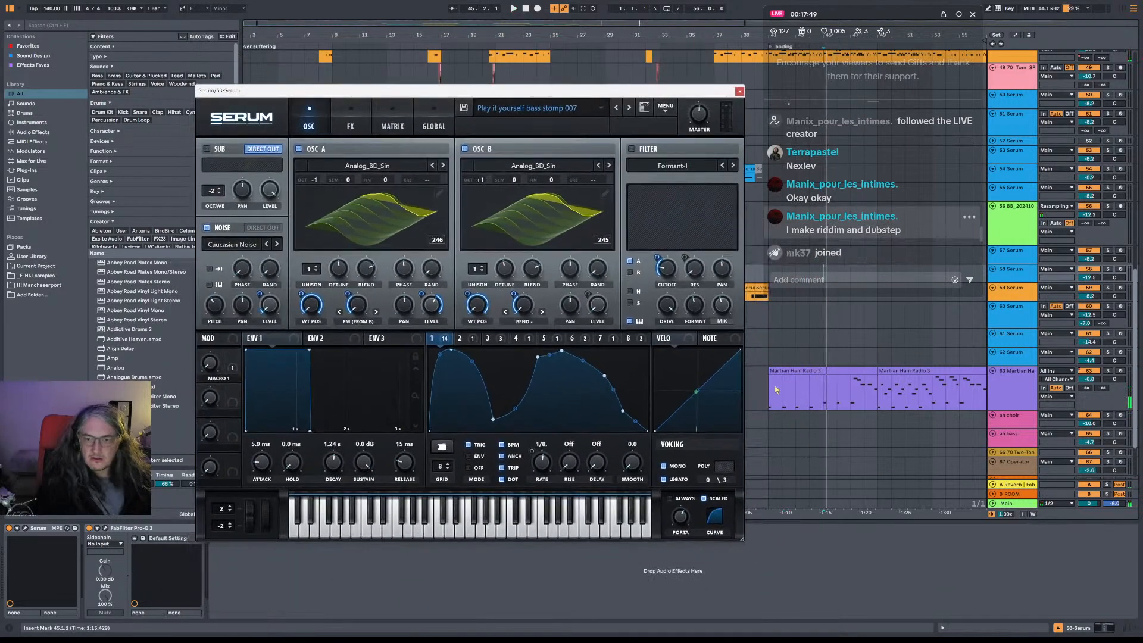
left_click_drag(670, 95, 700, 360)
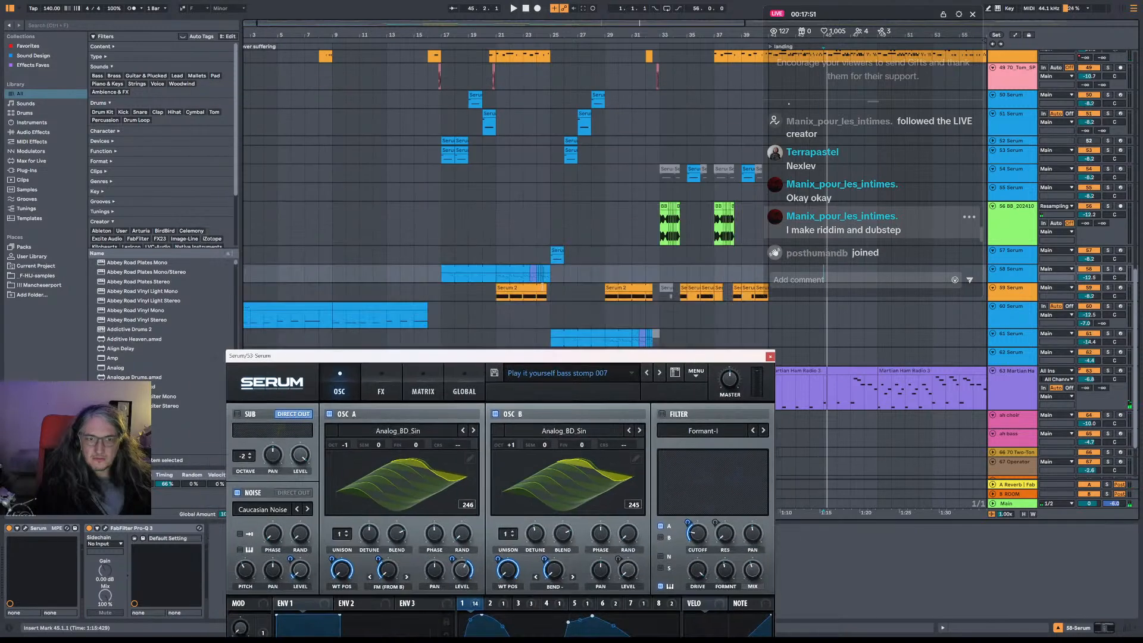
left_click(441, 252)
key("space")
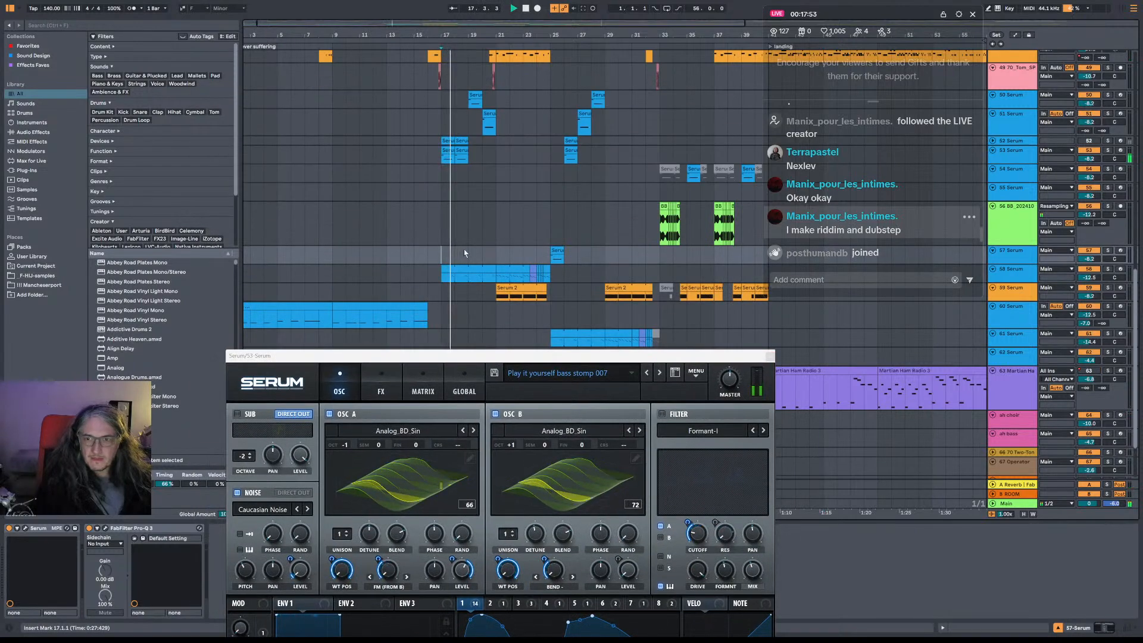
Switch the Filter back on in the 53 Serum patch and close its plug-in window.
left_click_drag(524, 356, 502, 48)
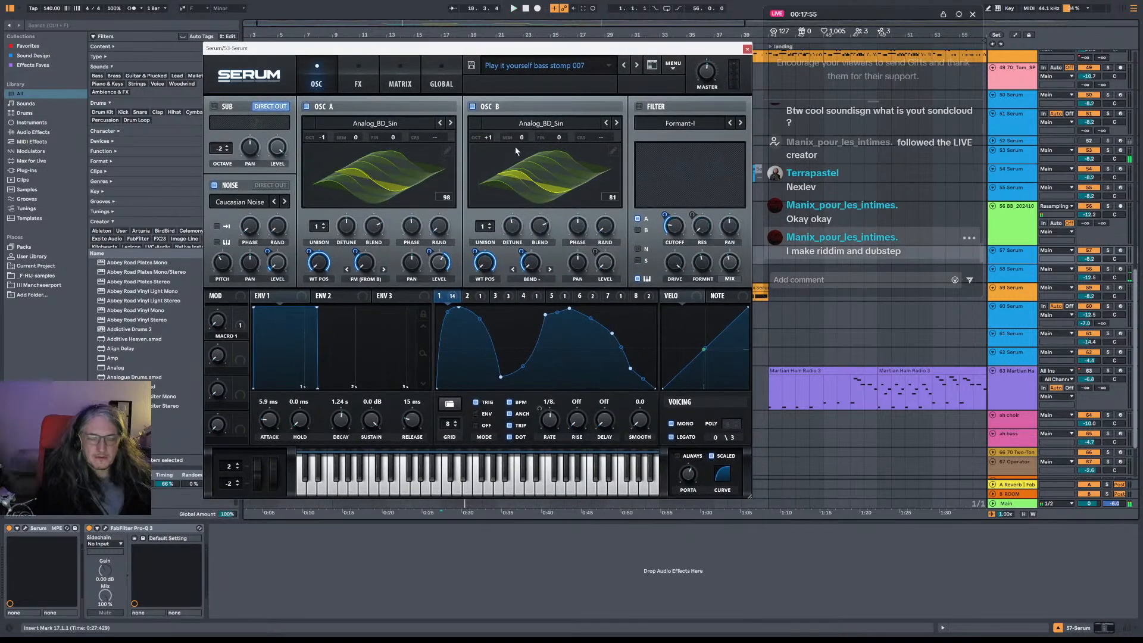
left_click(639, 107)
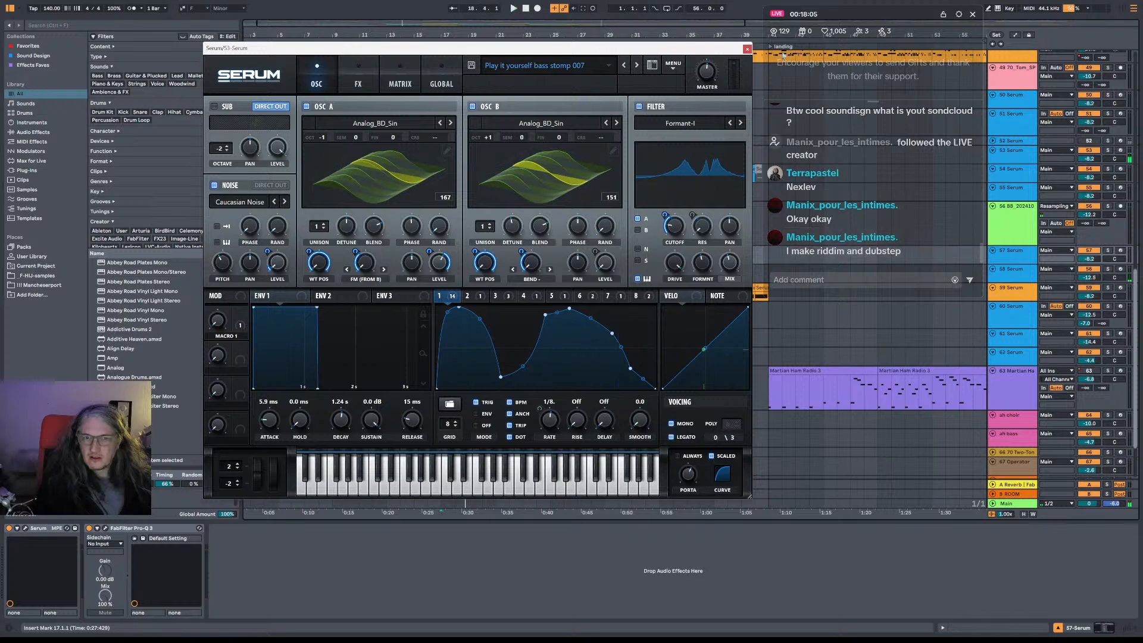
left_click(746, 51)
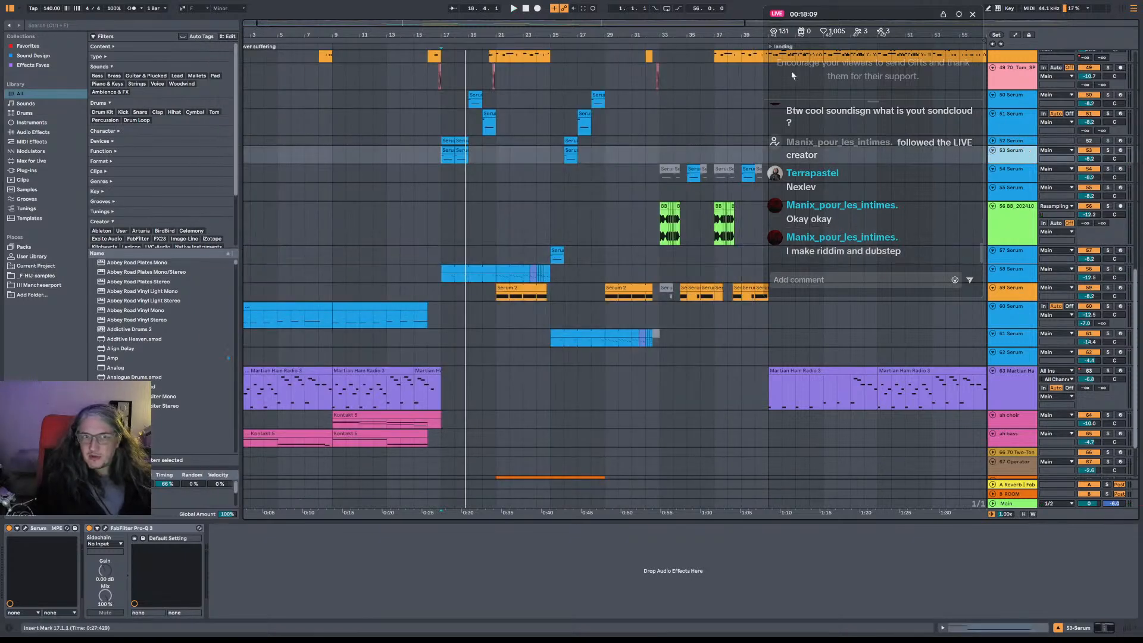
Check the 52 Serum track's Serum device by toggling its power, then play back with the 53 Serum track selected.
left_click_drag(609, 103, 491, 124)
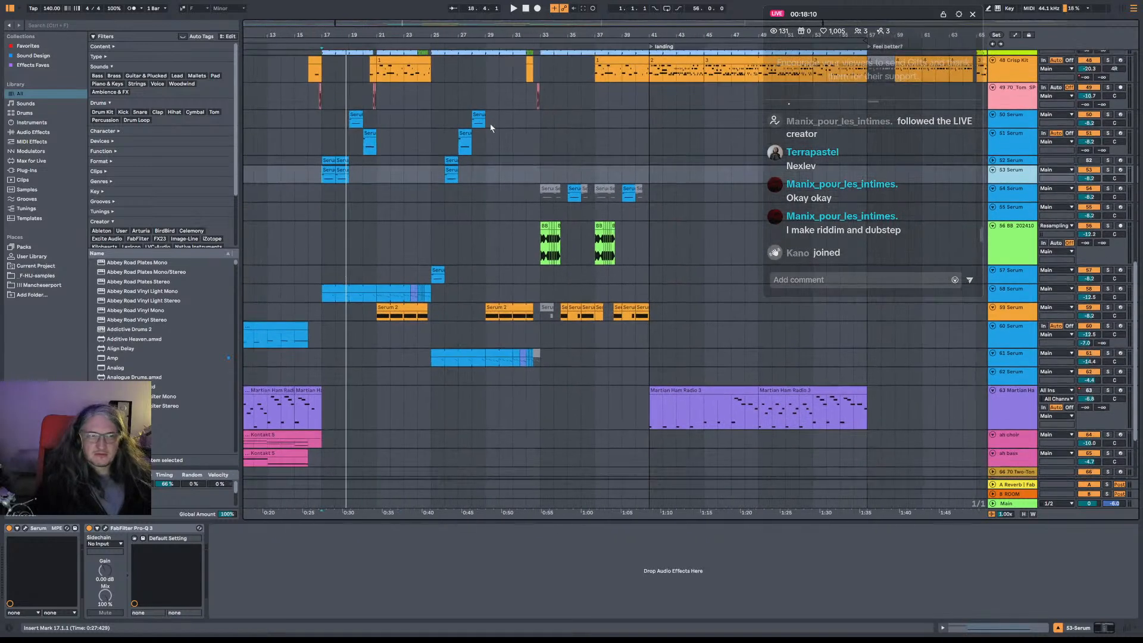
left_click(1011, 161)
left_click(9, 528)
left_click(9, 529)
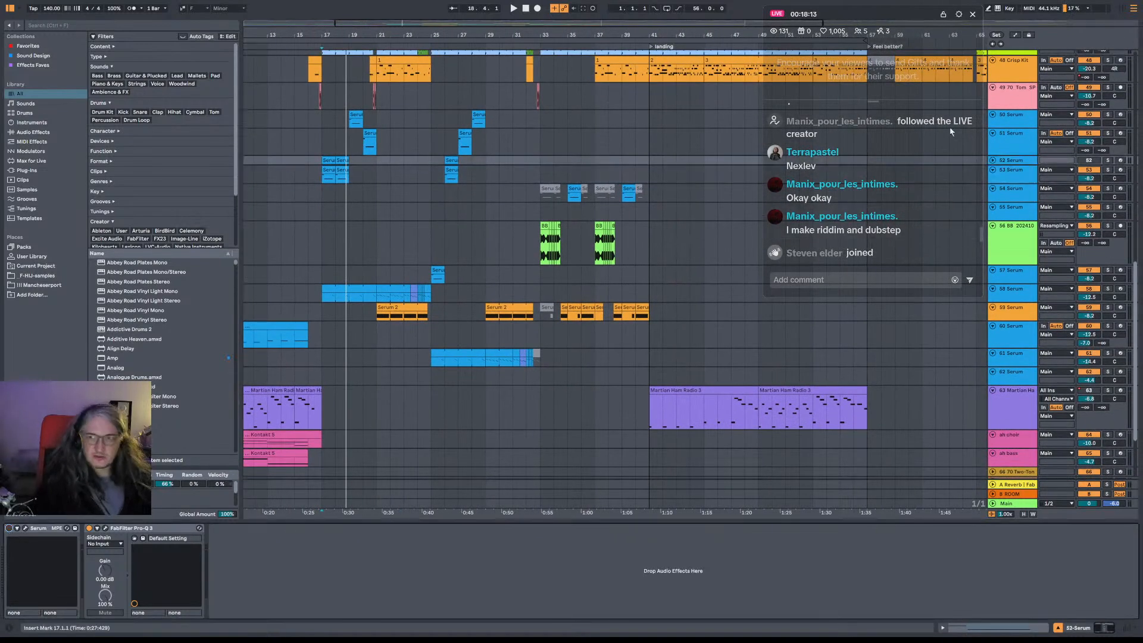
left_click(678, 179)
key("space")
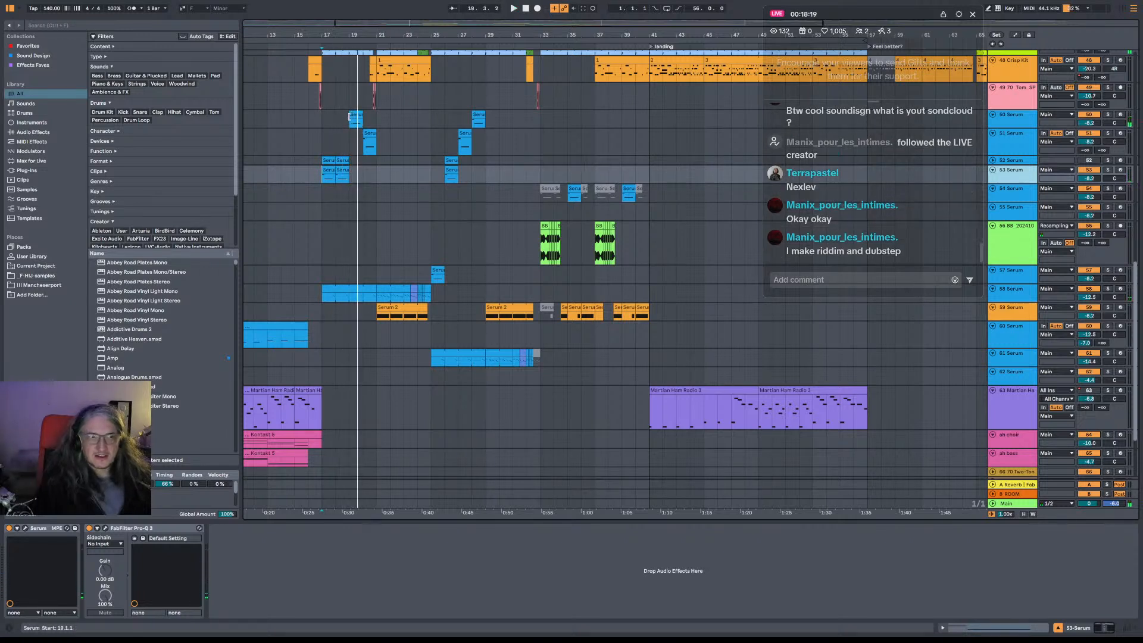
Open the Serum plug-in of the 50 Serum track and move its window away from the live chat.
left_click(1010, 117)
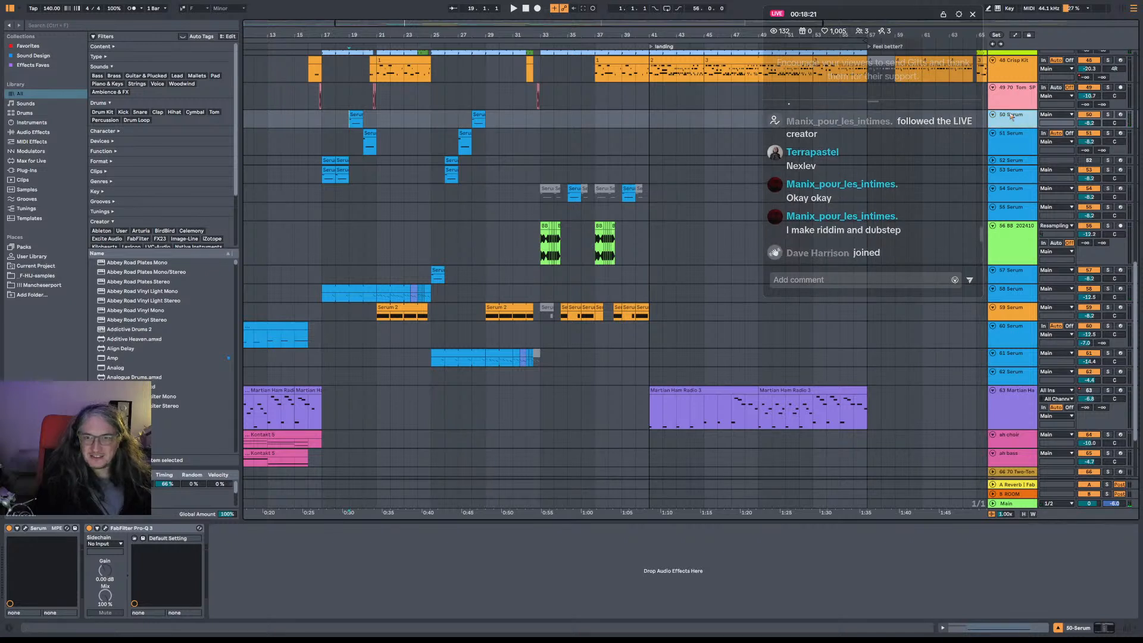
left_click(352, 347)
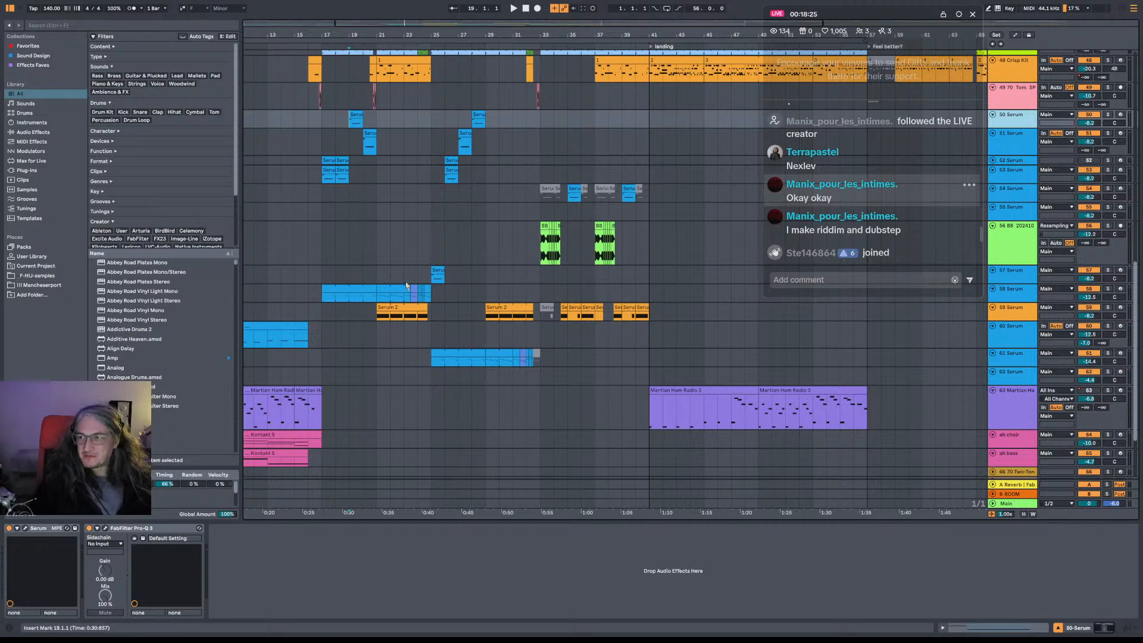
left_click(435, 271)
left_click(24, 528)
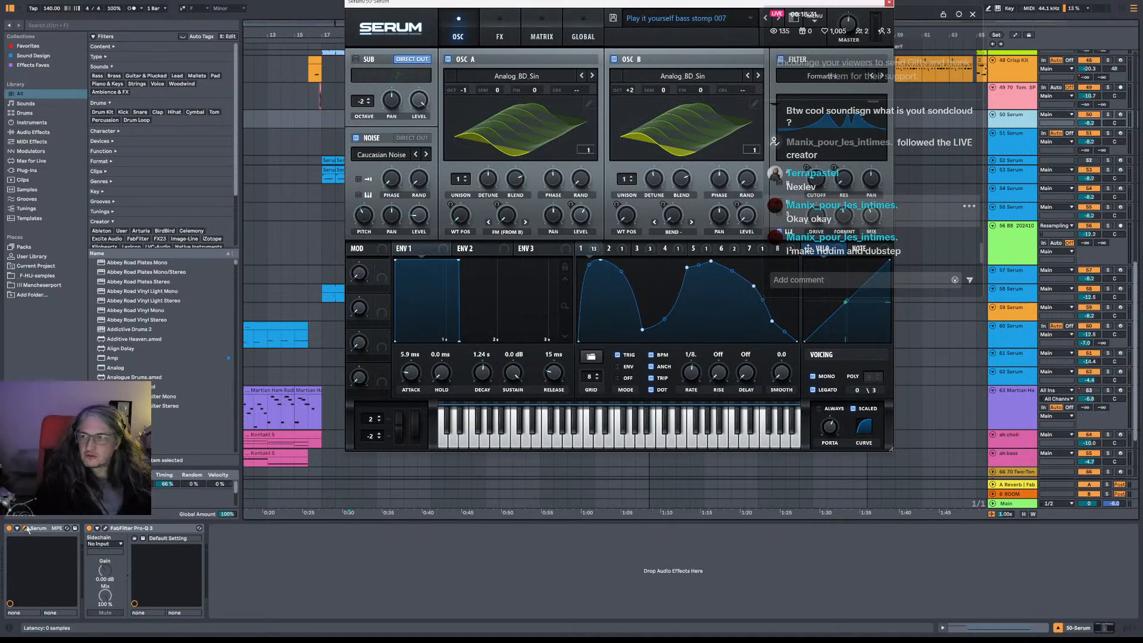
left_click(350, 506)
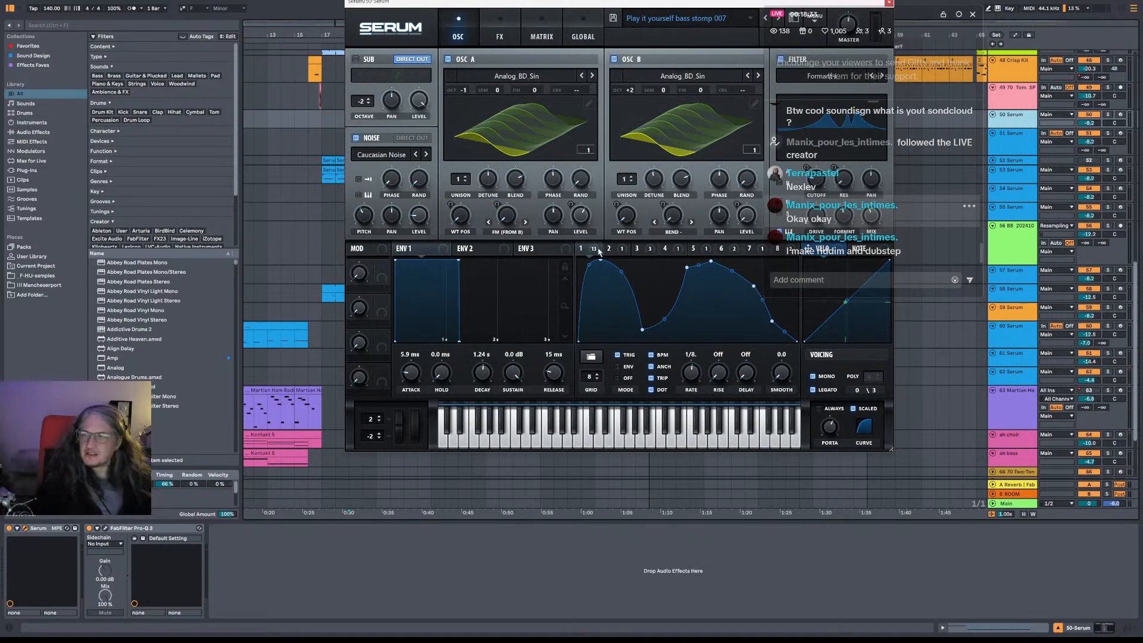
left_click_drag(611, 5, 493, 19)
Play the 50 Serum part and compare its sound with the Filter and the Noise oscillator each off and on.
scroll(917, 173, "up", 1)
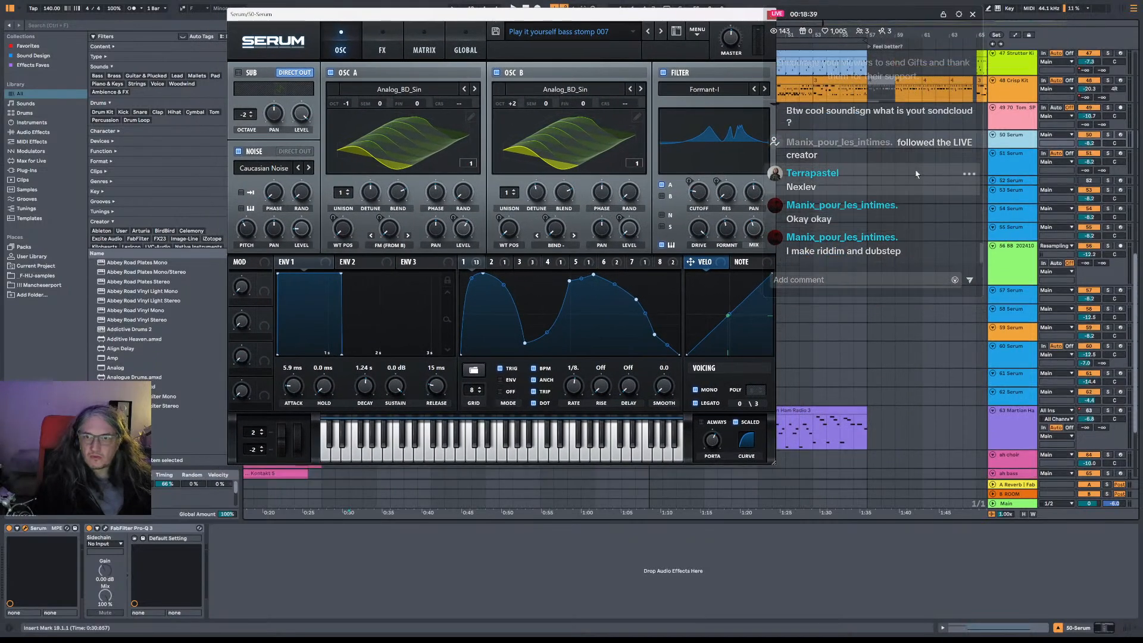
scroll(916, 173, "down", 1)
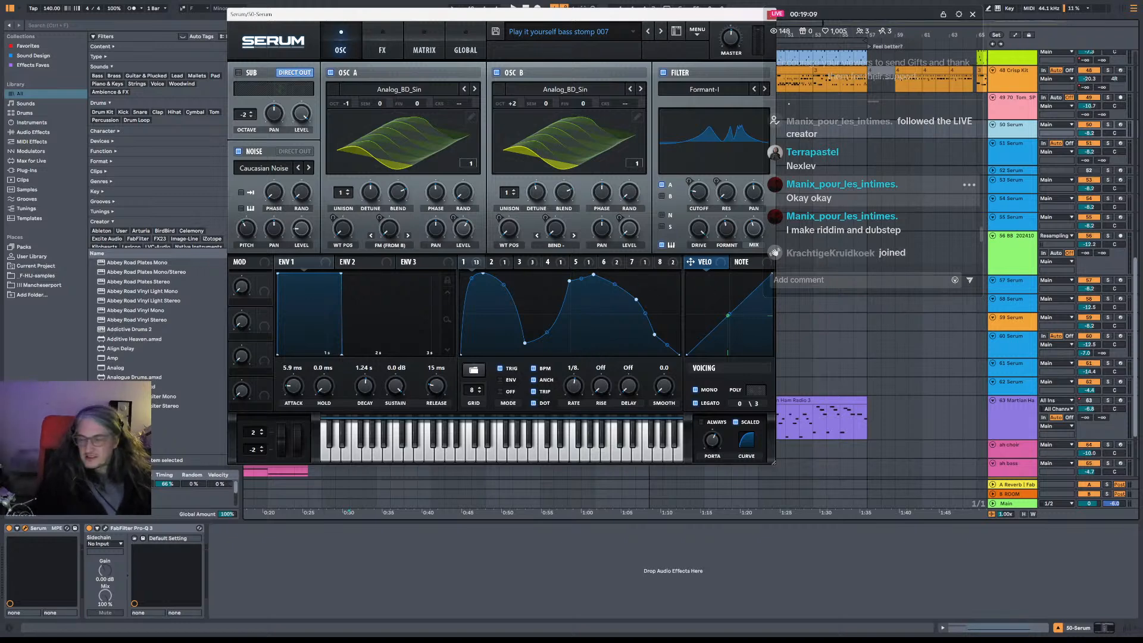
key("space")
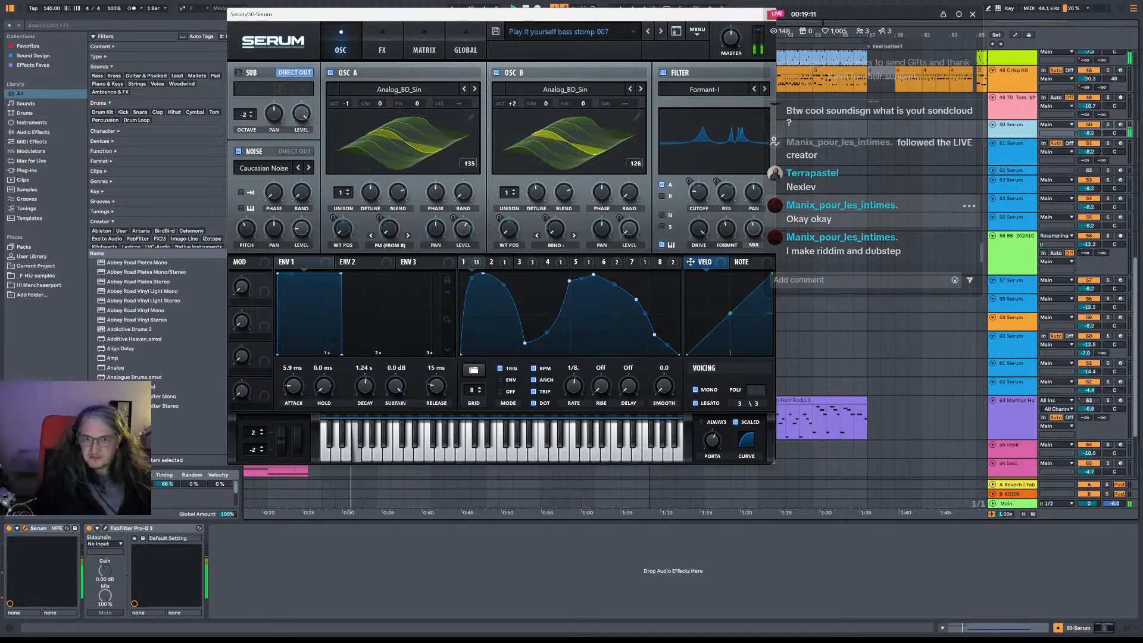
left_click(663, 73)
left_click(663, 73)
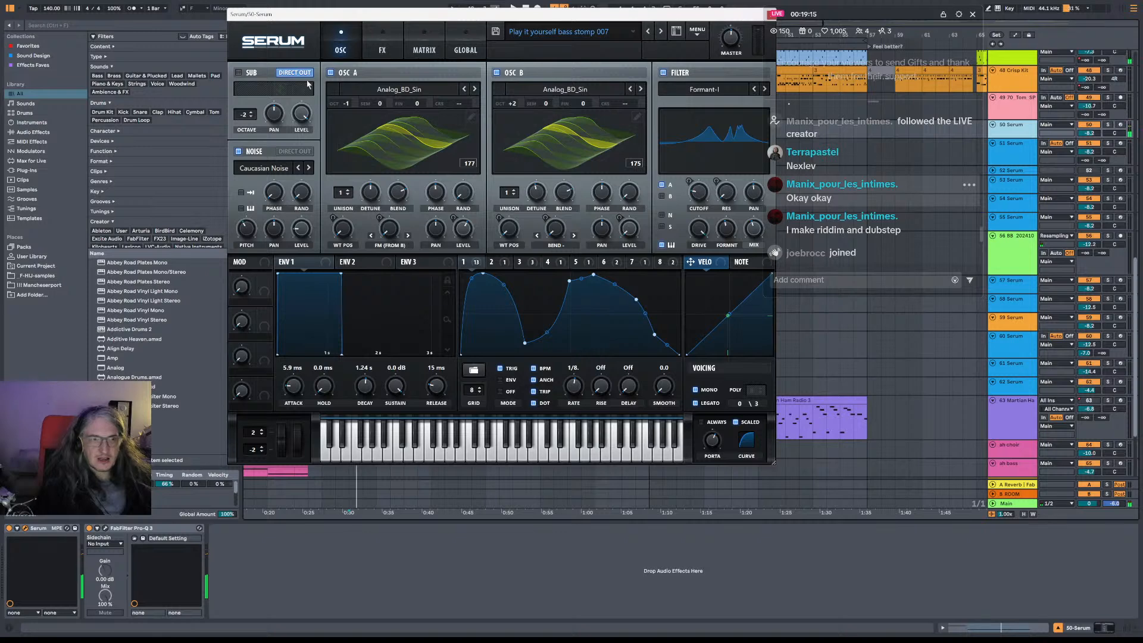
left_click(239, 153)
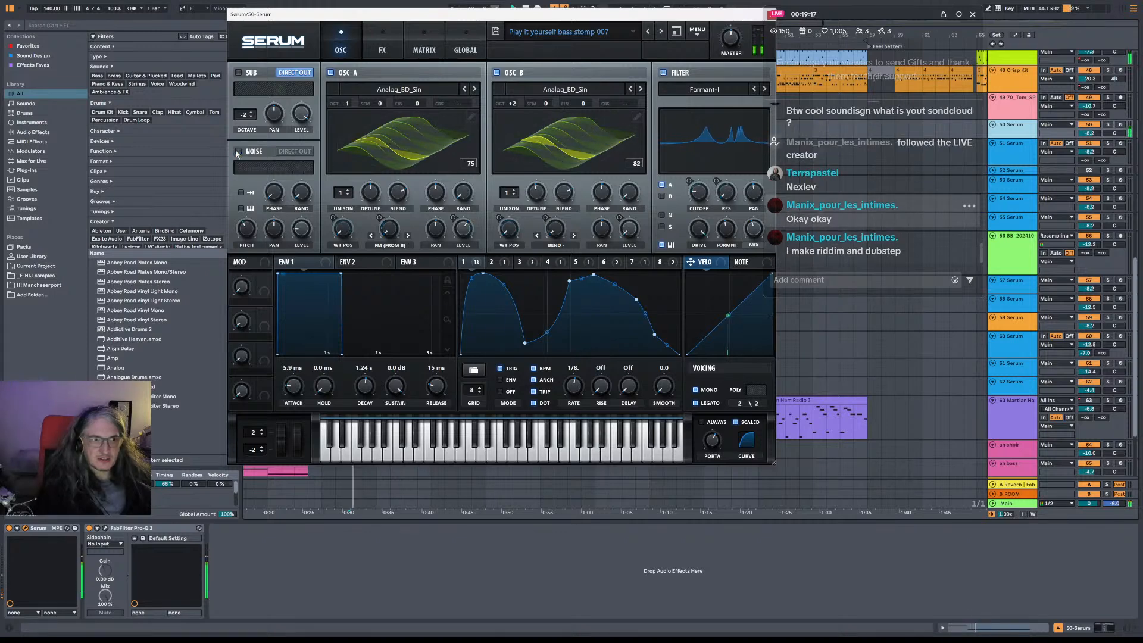
left_click(239, 152)
Bypass the Distortion and Hyper/Dimension effects in the 50 Serum patch, test the Flanger off and on, and check the remaining effects.
left_click(382, 52)
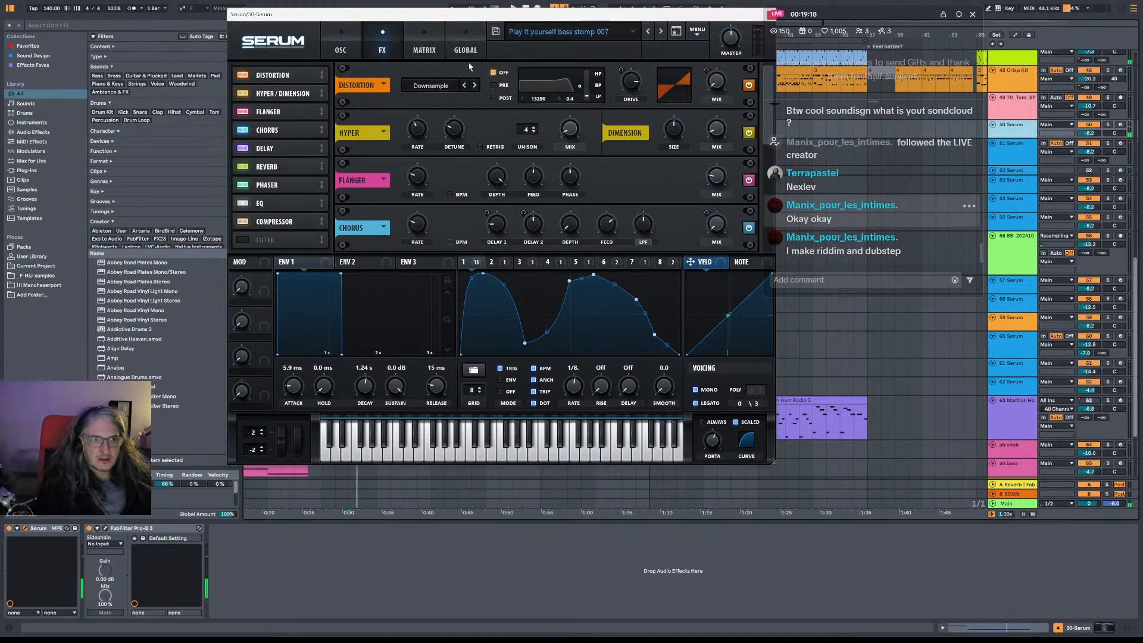
left_click(747, 86)
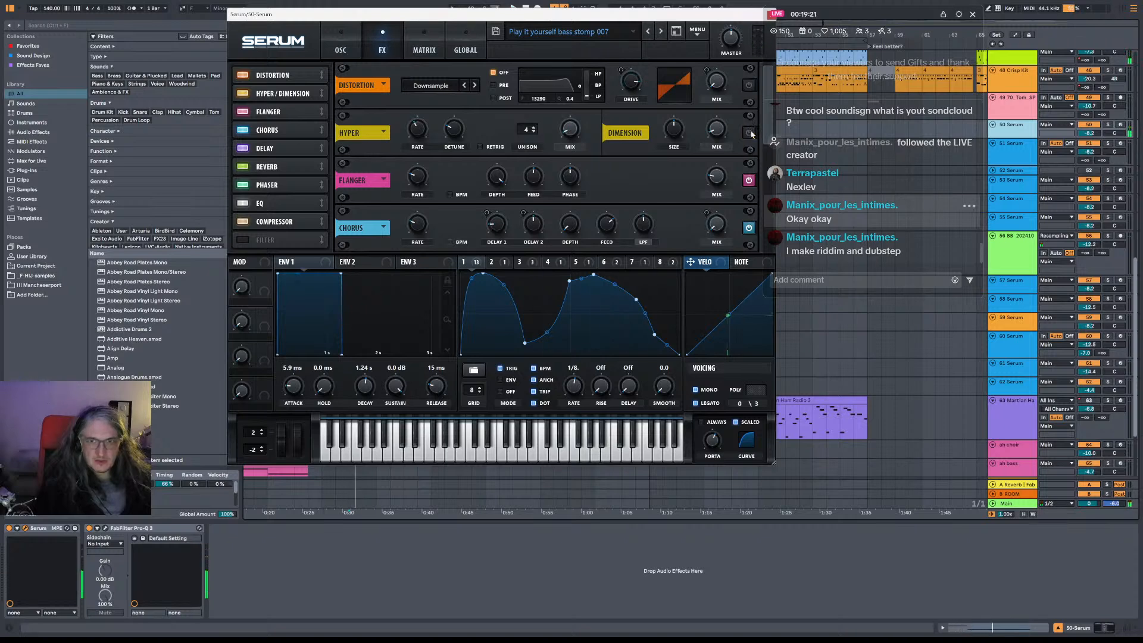
left_click(749, 180)
left_click(749, 180)
scroll(738, 178, "down", 3)
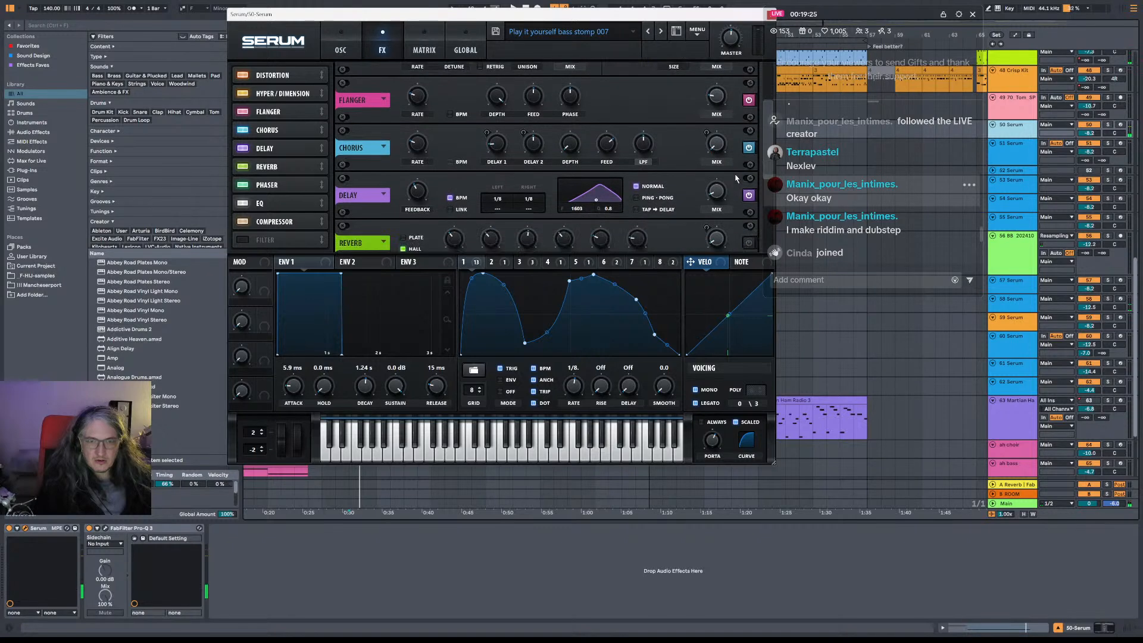
scroll(737, 178, "down", 4)
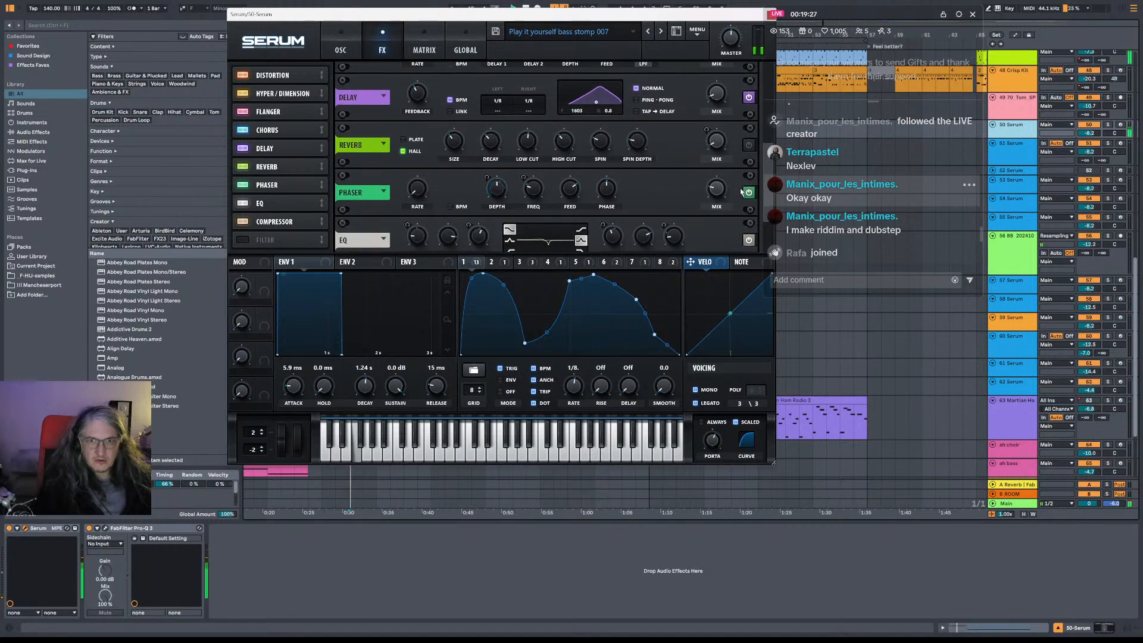
scroll(732, 202, "down", 1)
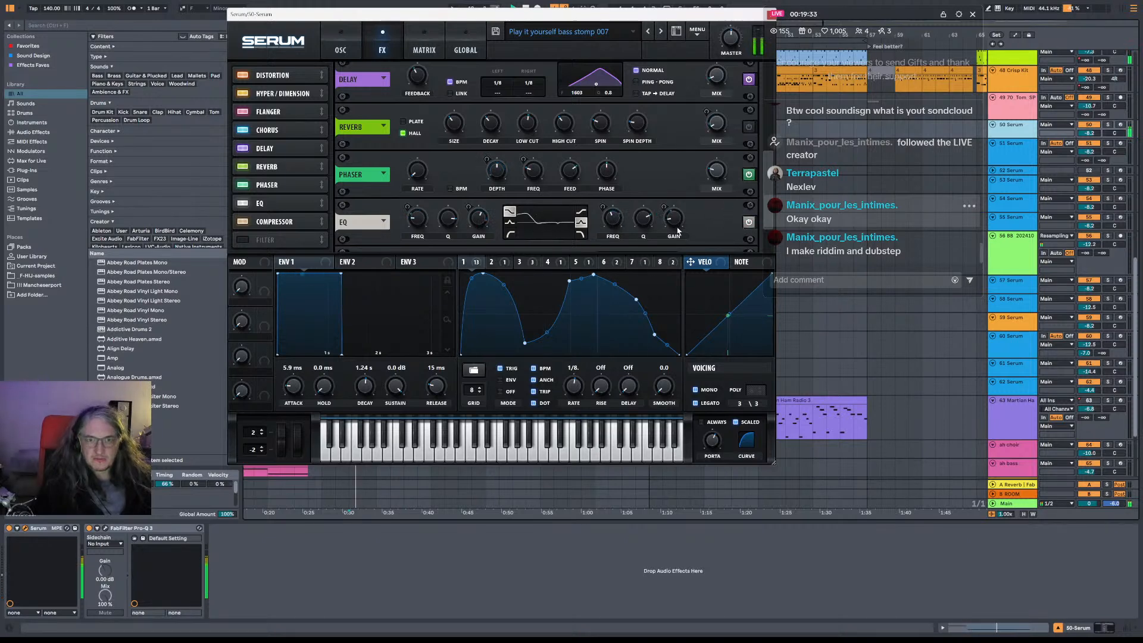
Set the EQ's high band to peak and audition peak and high-pass shapes on its low band before returning that to low shelf.
left_click(580, 225)
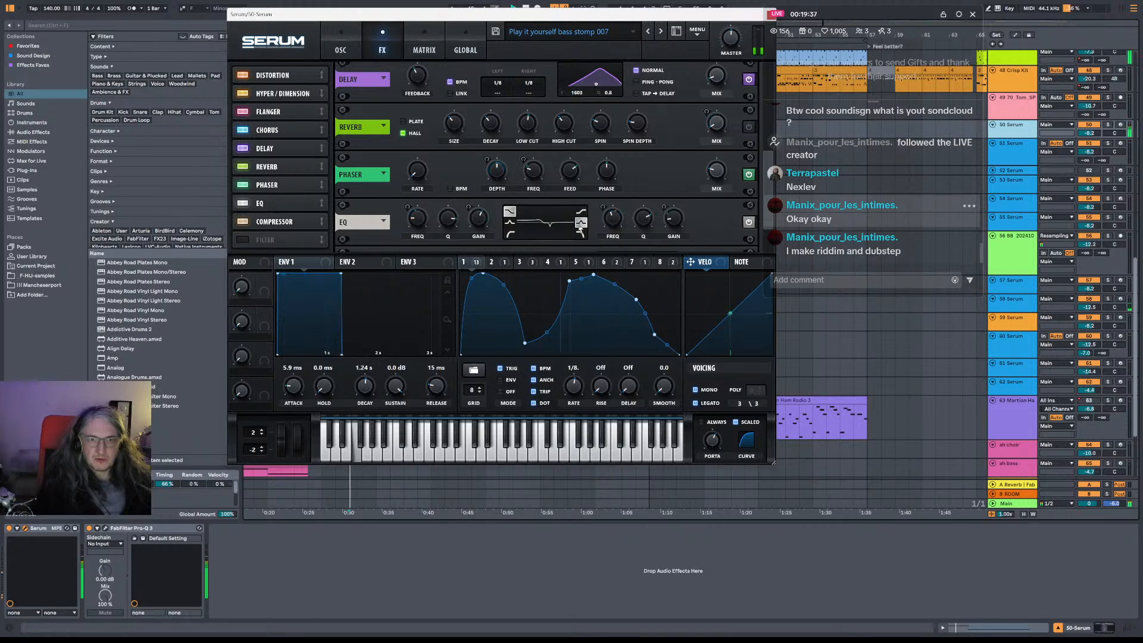
left_click(509, 222)
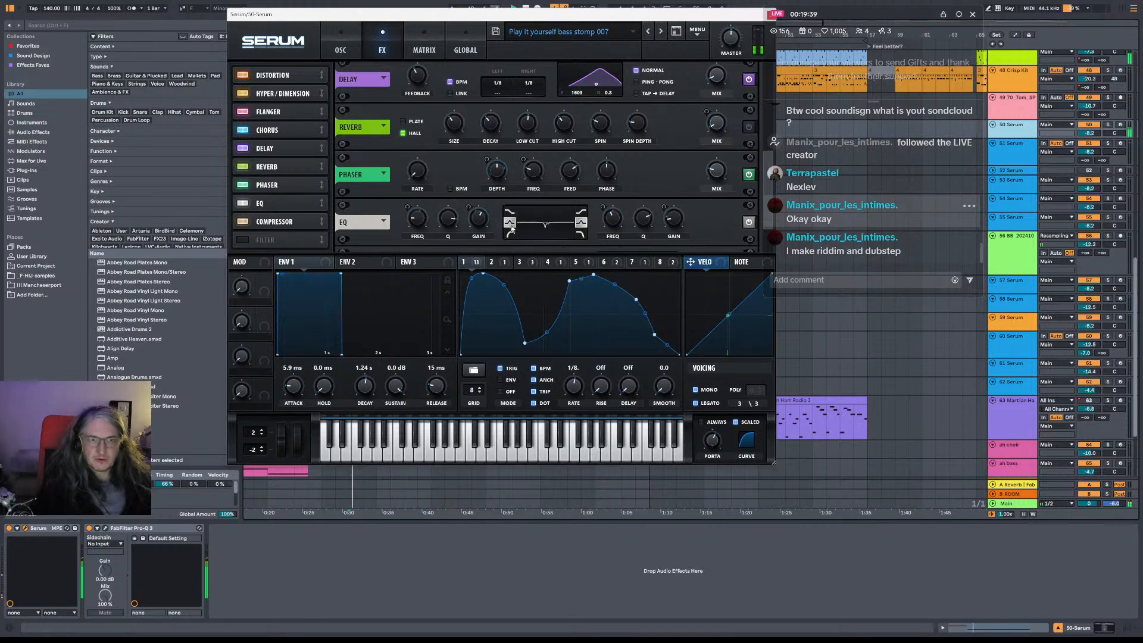
left_click(510, 236)
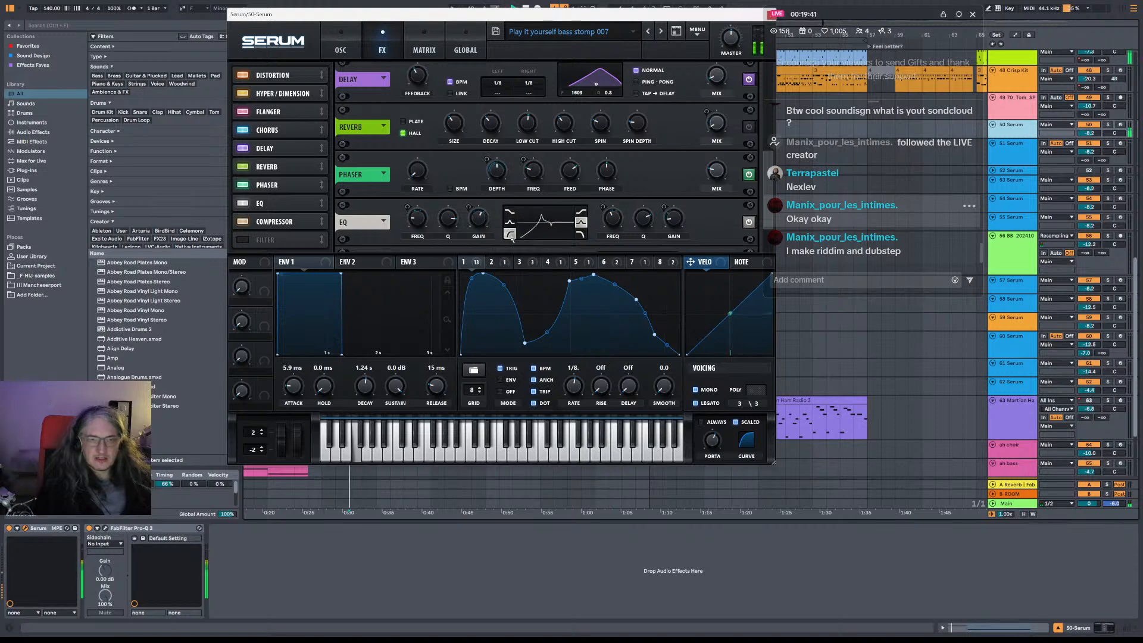
left_click(510, 211)
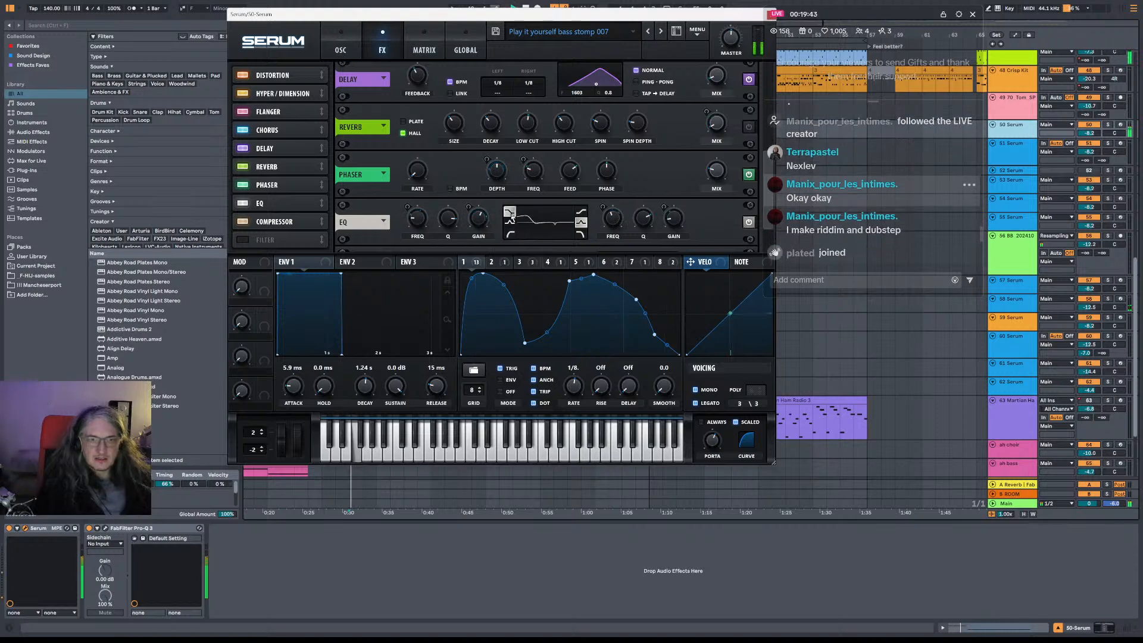
Check the Global settings of the 50 Serum patch and return to its oscillators.
left_click(697, 33)
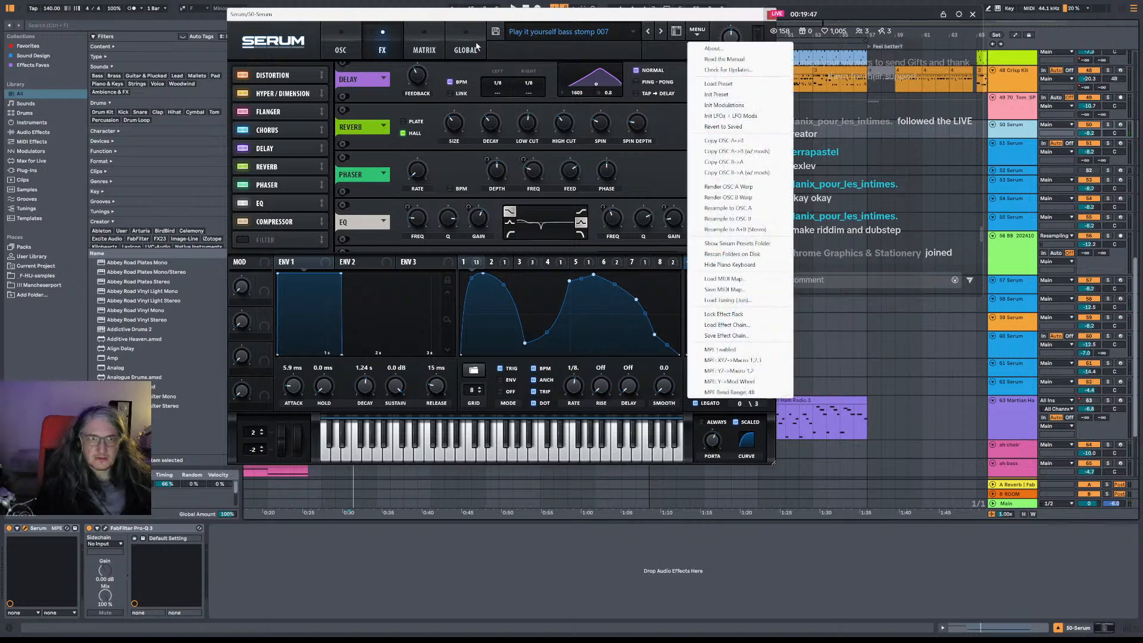
left_click(470, 48)
left_click(340, 50)
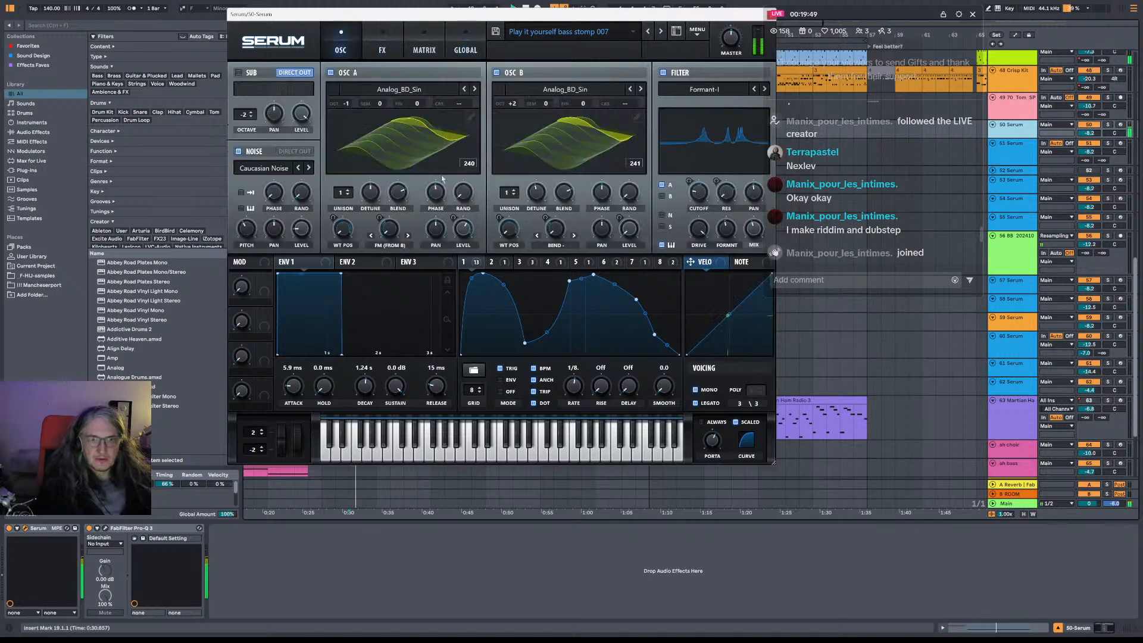
Check the Global, Matrix and effects pages of the 50 Serum patch and move its window aside.
left_click(476, 48)
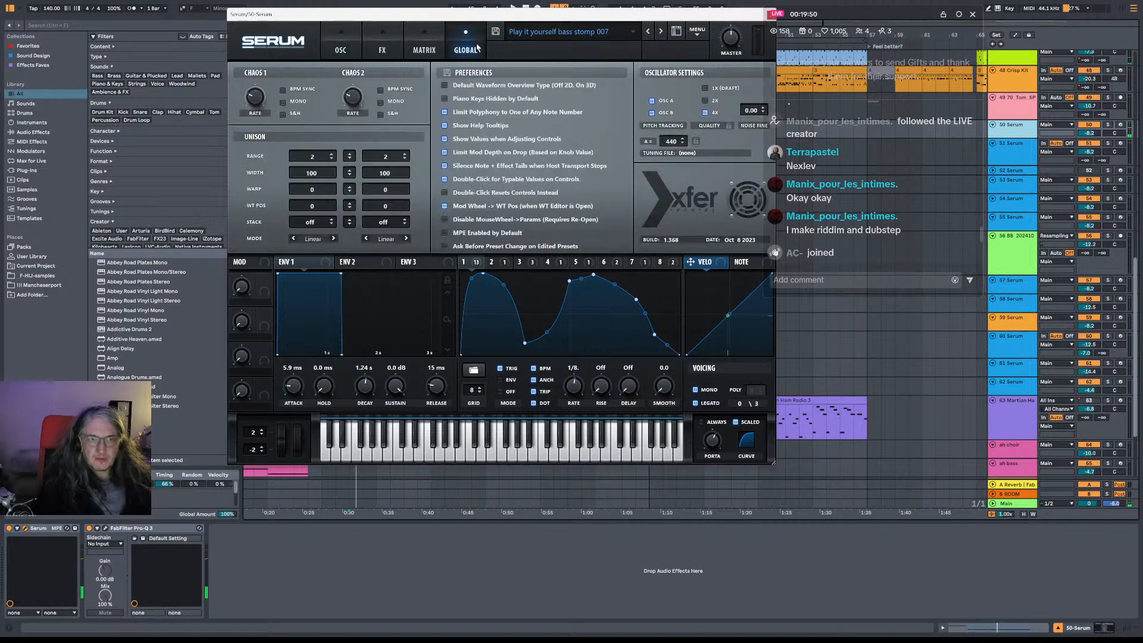
left_click(421, 33)
left_click(379, 39)
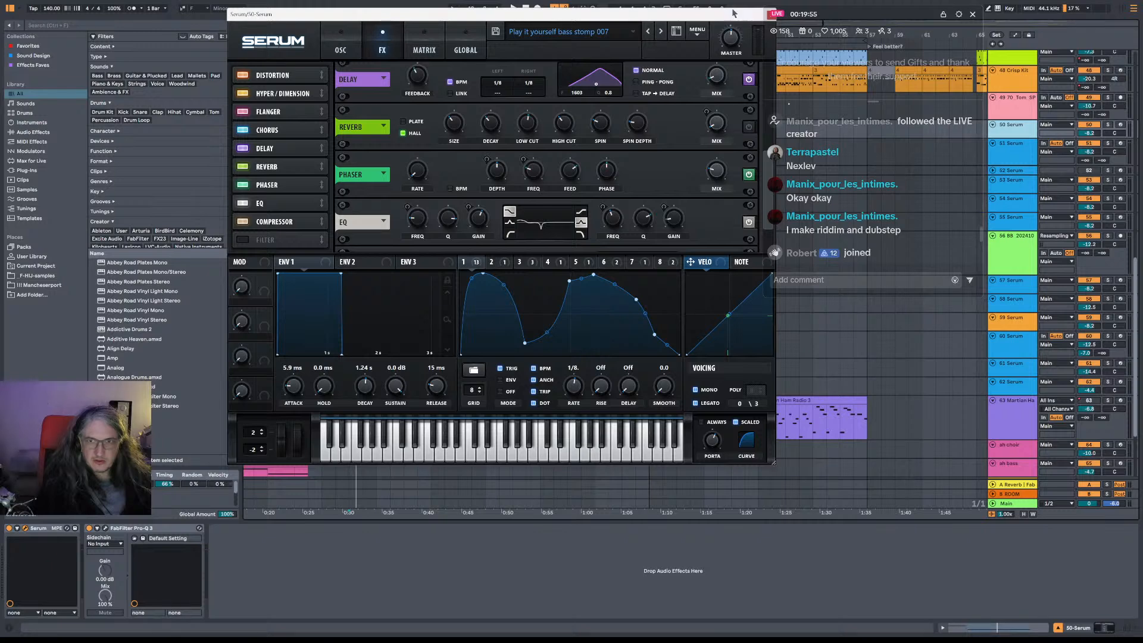
left_click_drag(734, 12, 687, 3)
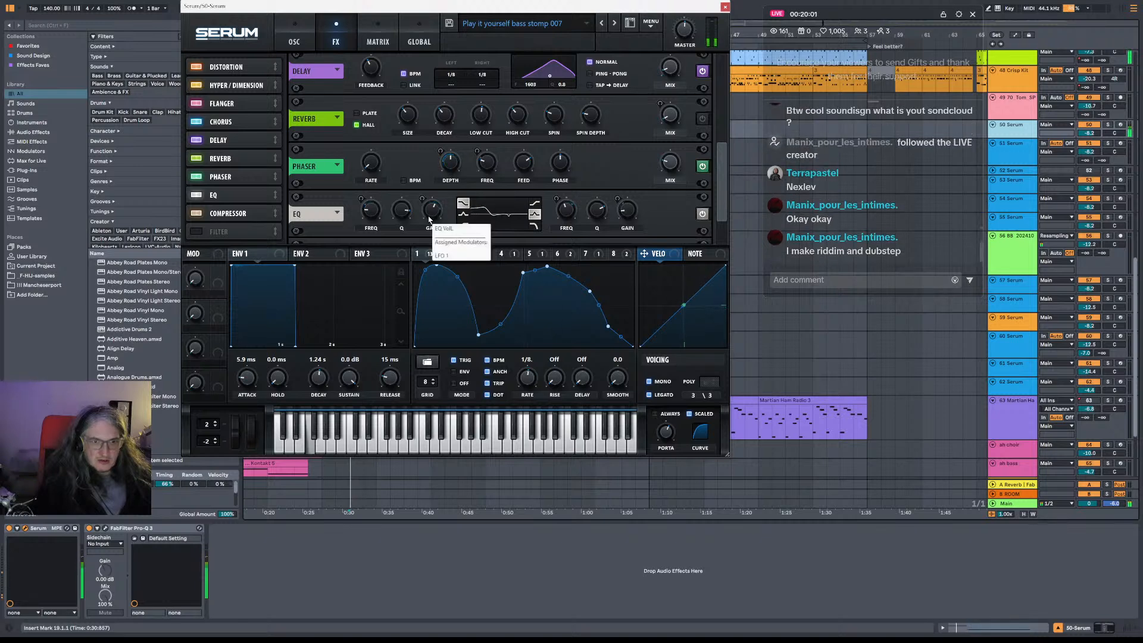
Test the EQ's low-band frequency with its LFO 1 modulation bypassed and active.
right_click(366, 219)
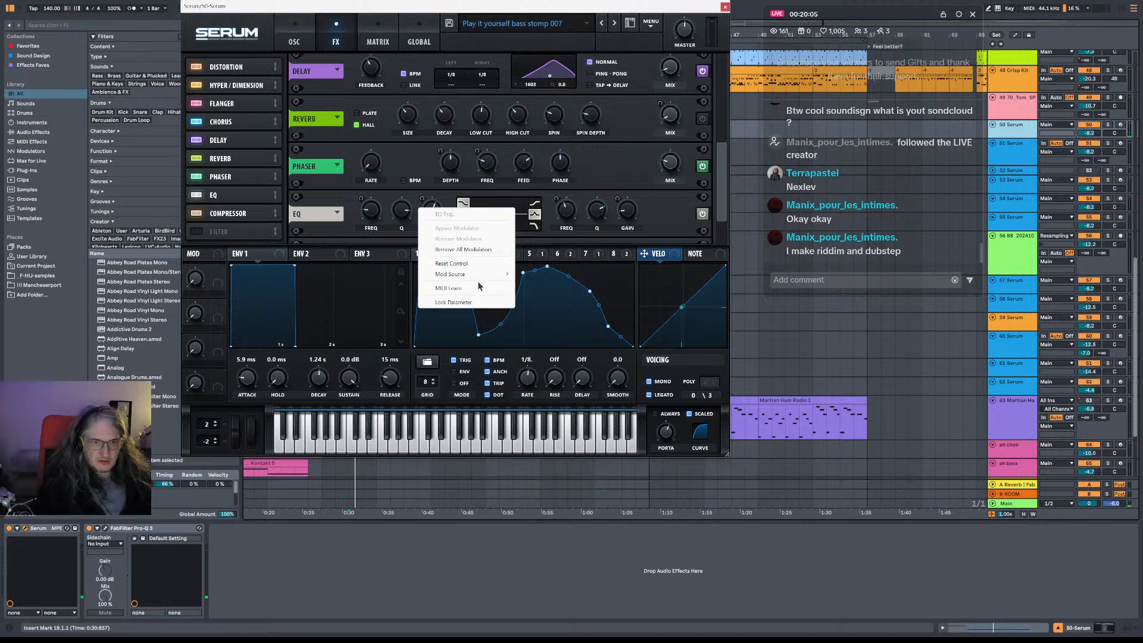
left_click(376, 272)
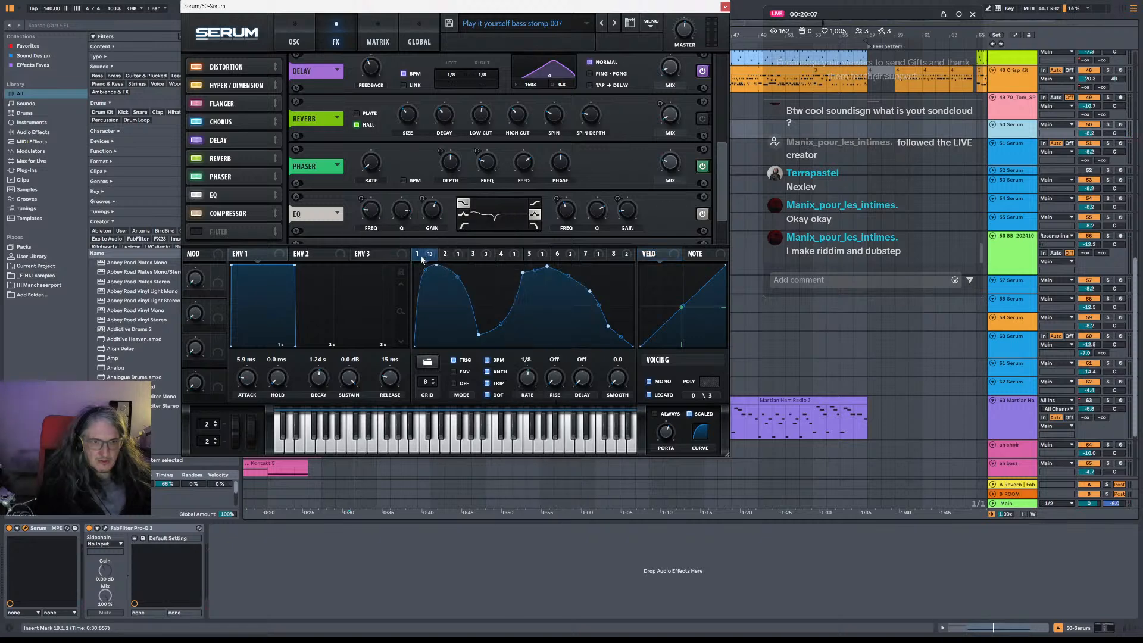
right_click(428, 200)
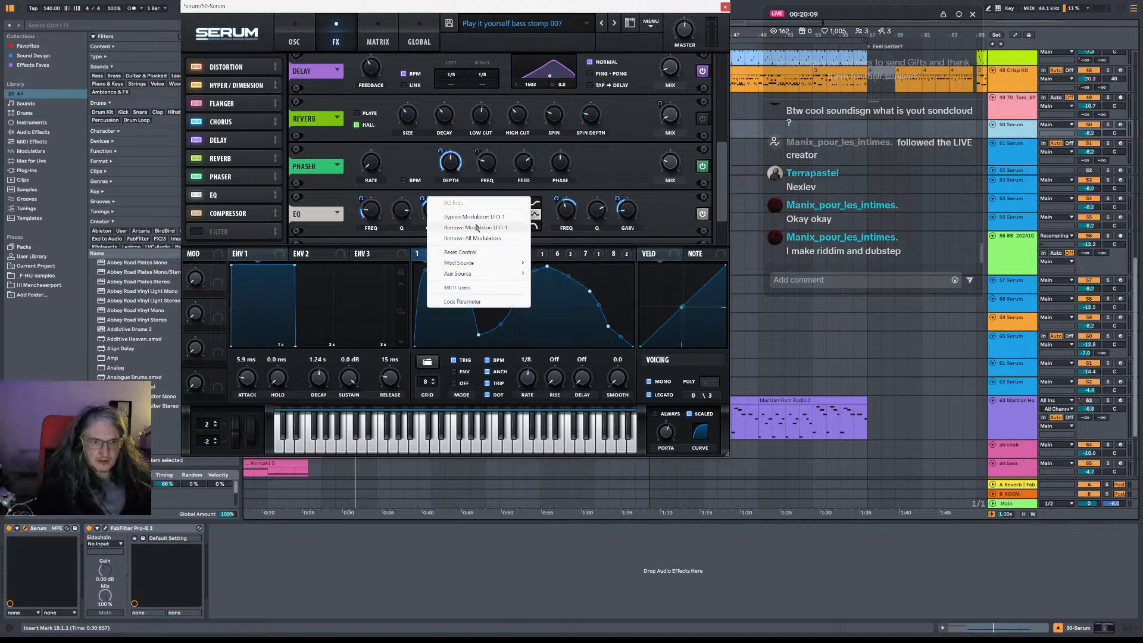
left_click(475, 216)
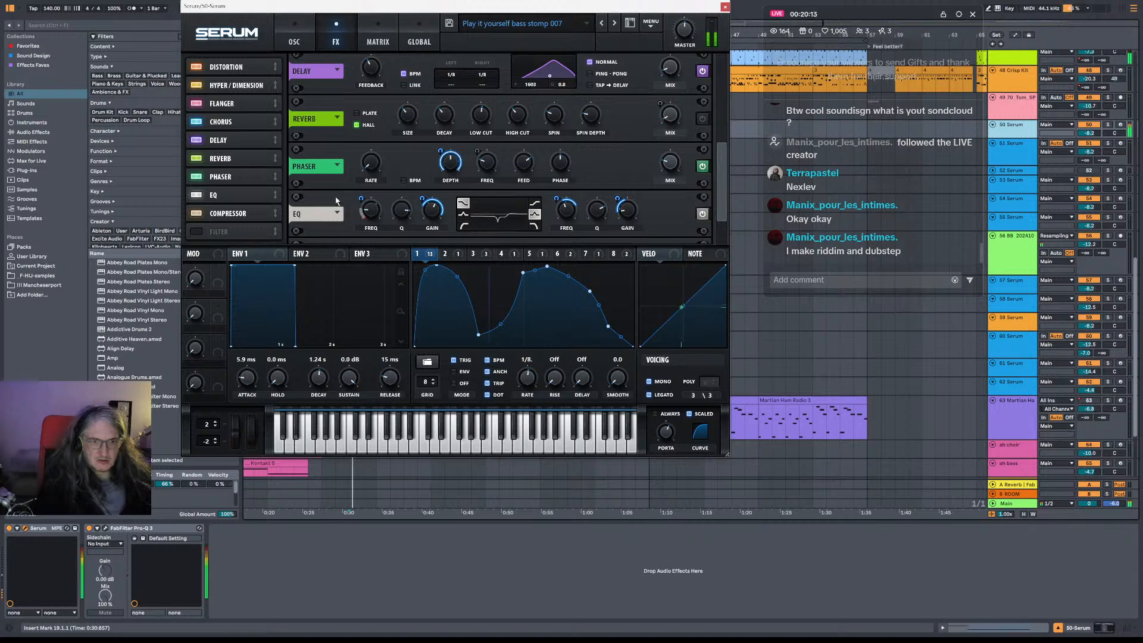
right_click(371, 211)
left_click(459, 220)
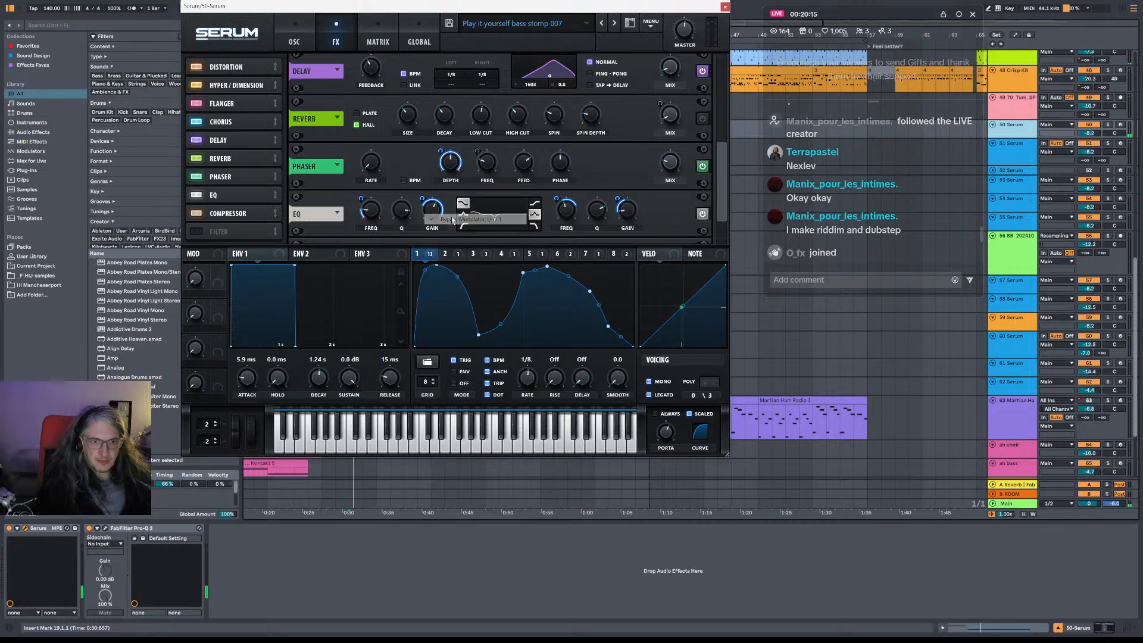
Bypass LFO 1's modulation of the EQ's low-band gain to compare the sound, and reactivate it.
right_click(431, 212)
left_click(520, 223)
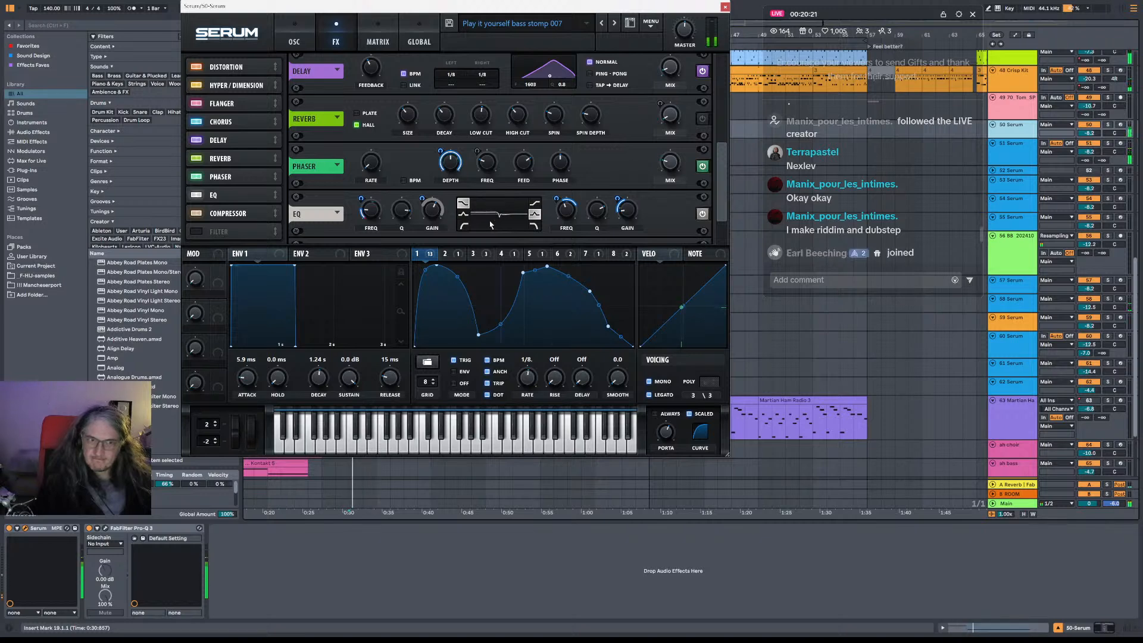
right_click(432, 210)
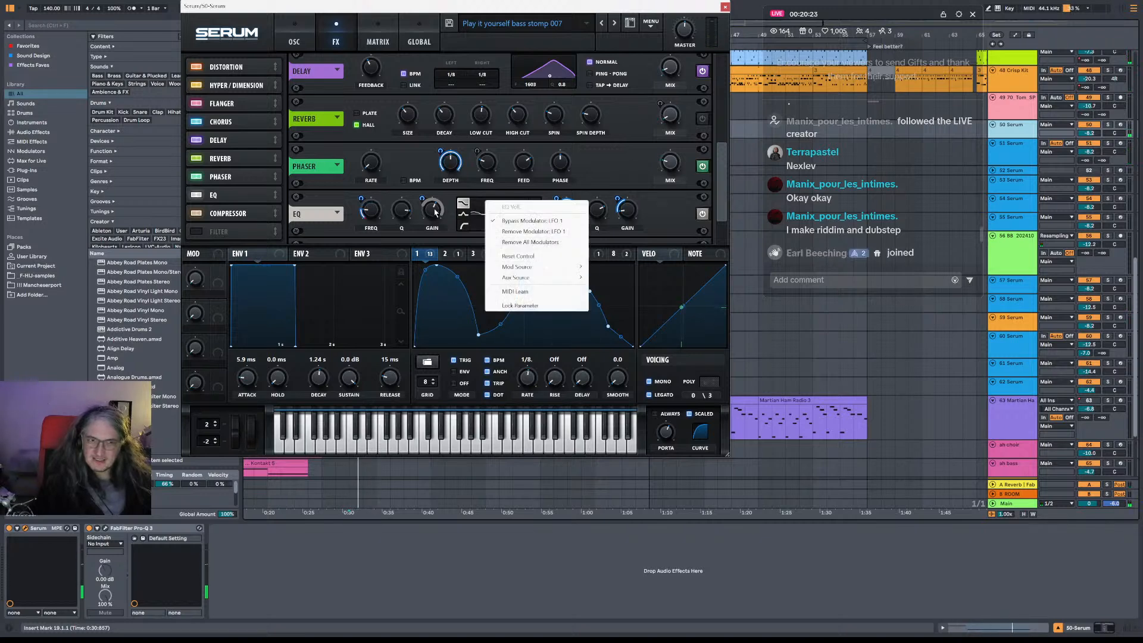
left_click(530, 222)
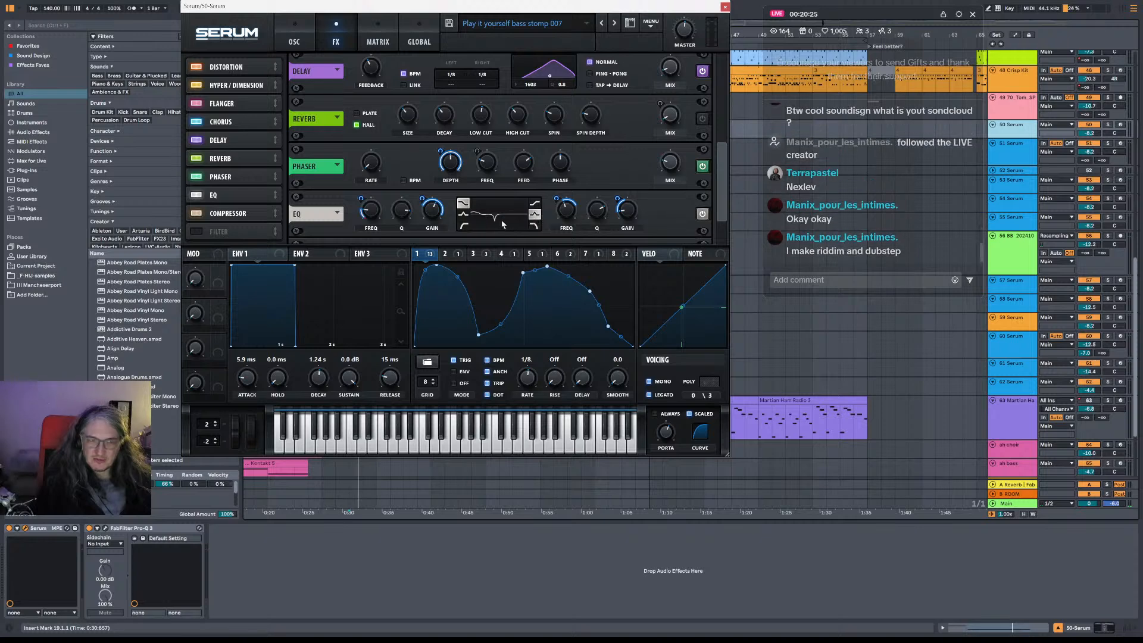
right_click(433, 210)
left_click(464, 244)
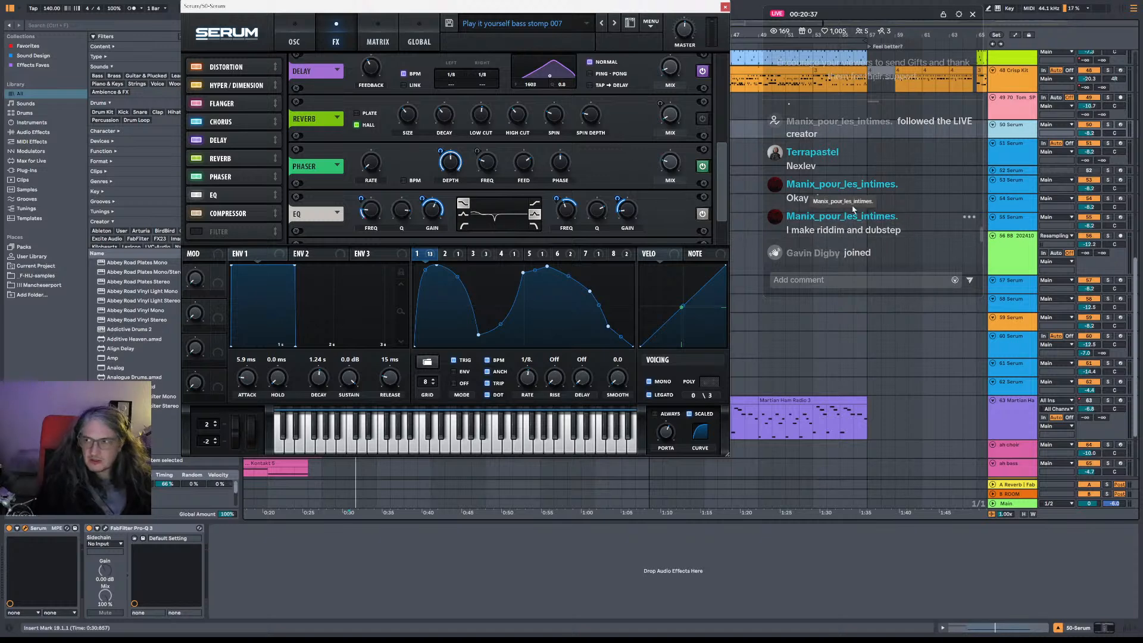
Play the part while trying peak and high-pass shapes on the EQ's low band, and return the band to low shelf.
key("space")
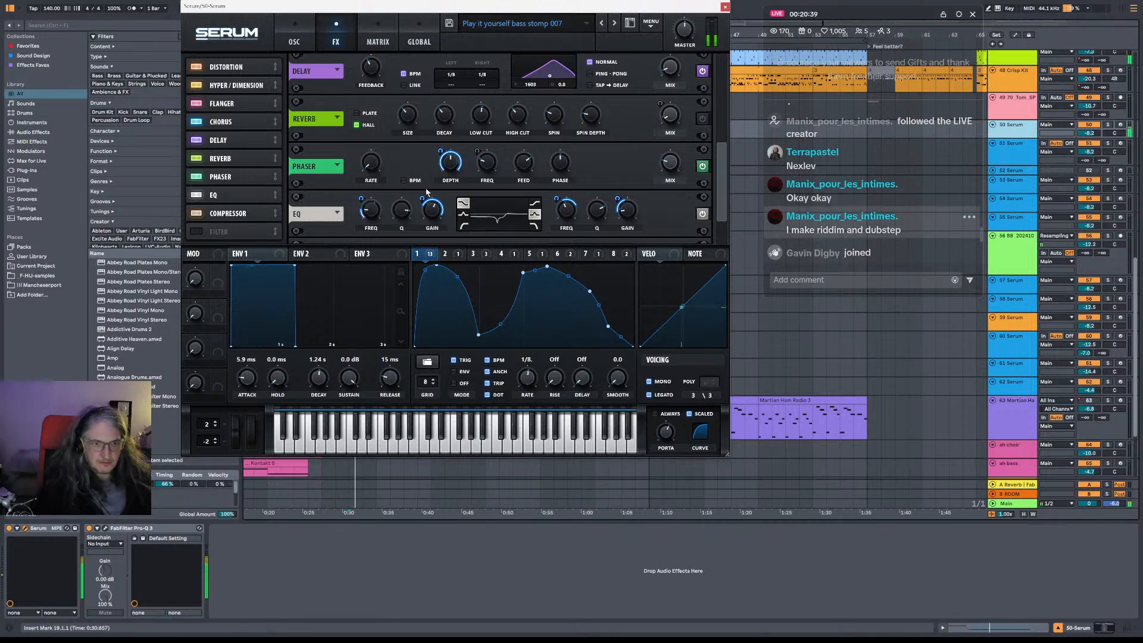
left_click(464, 214)
left_click(464, 227)
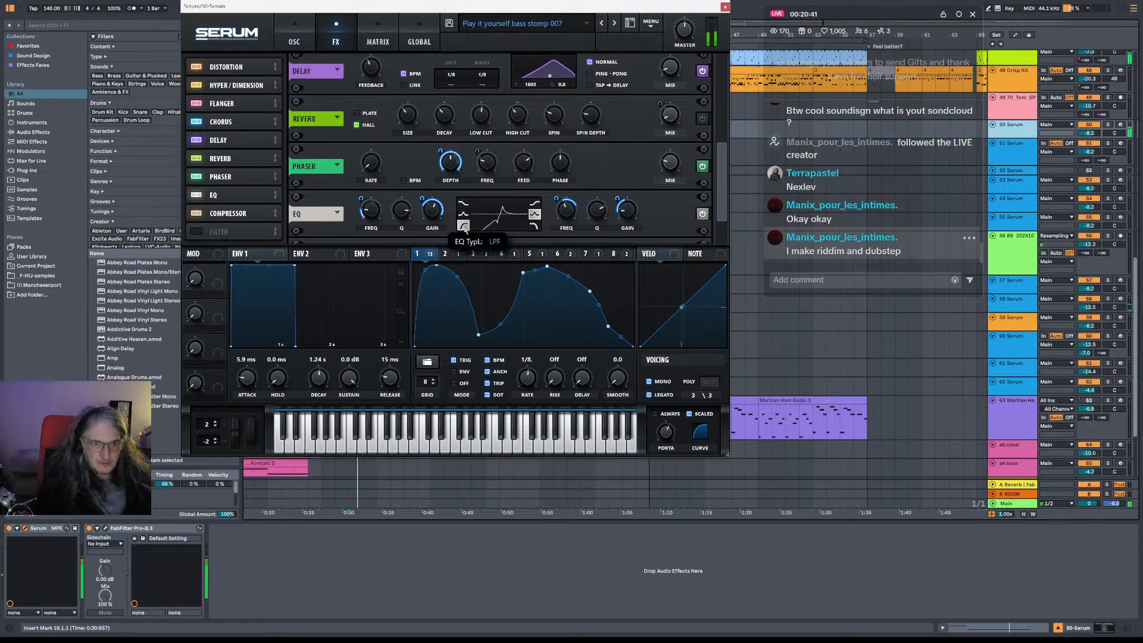
left_click(464, 213)
left_click(464, 220)
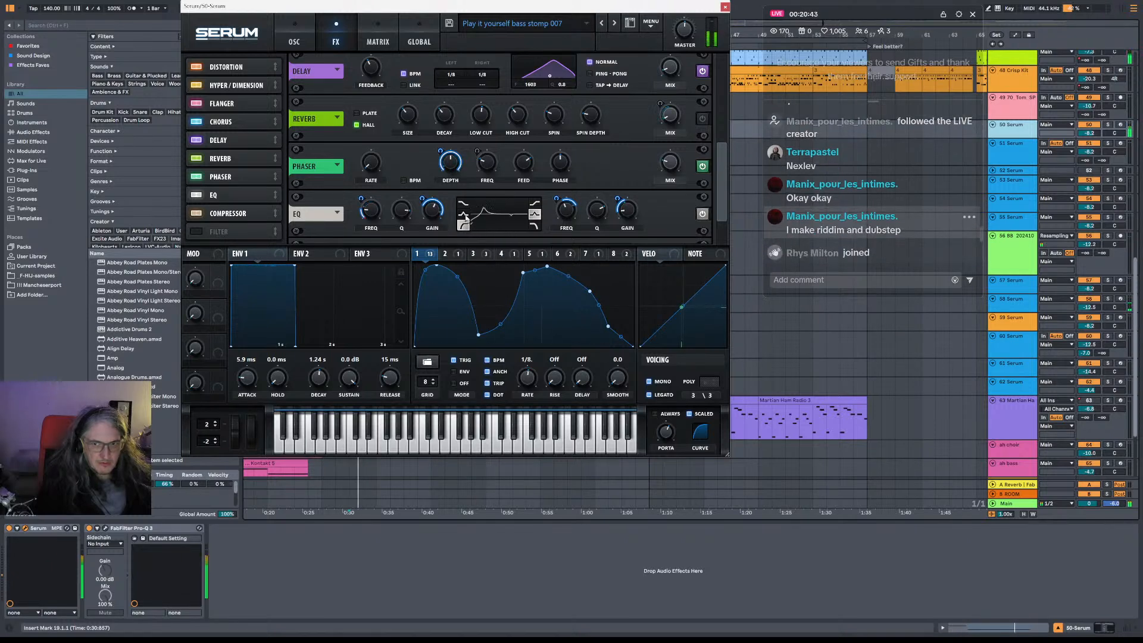
left_click(465, 204)
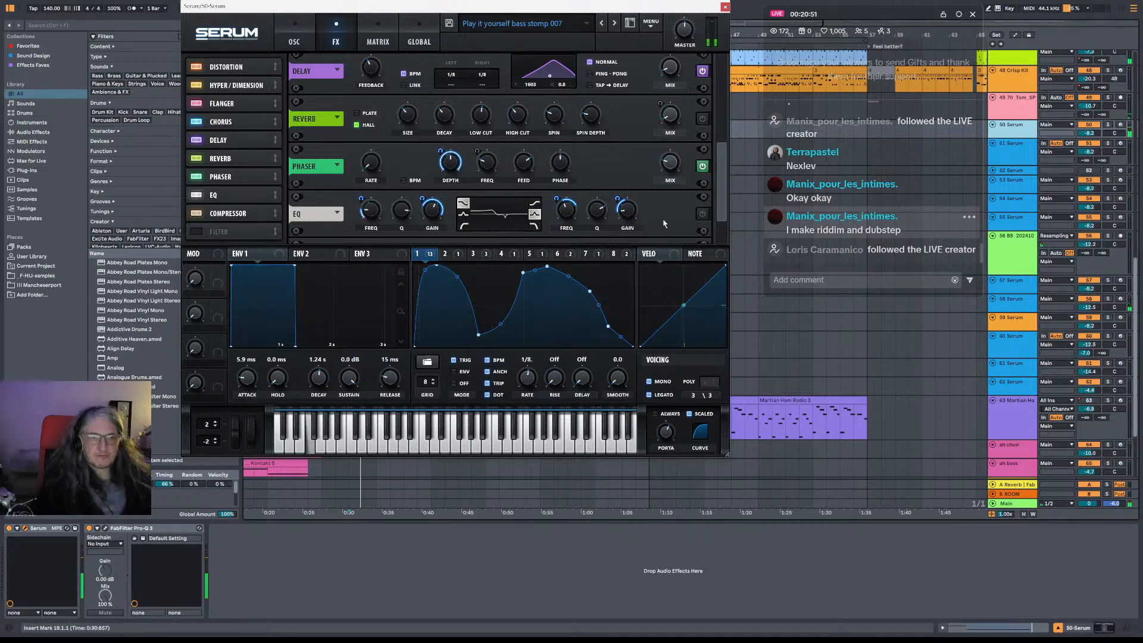
Test Oscillator A off and on, and adjust the LFO 1 modulation of the Noise and Oscillator A levels.
left_click(296, 43)
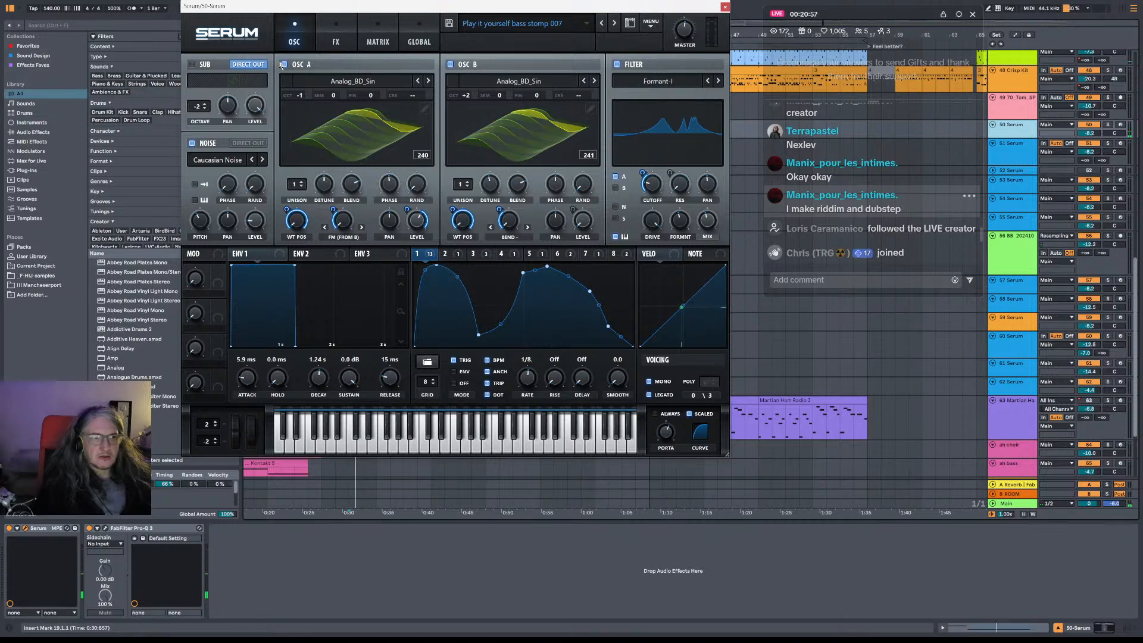
left_click(283, 65)
left_click(284, 65)
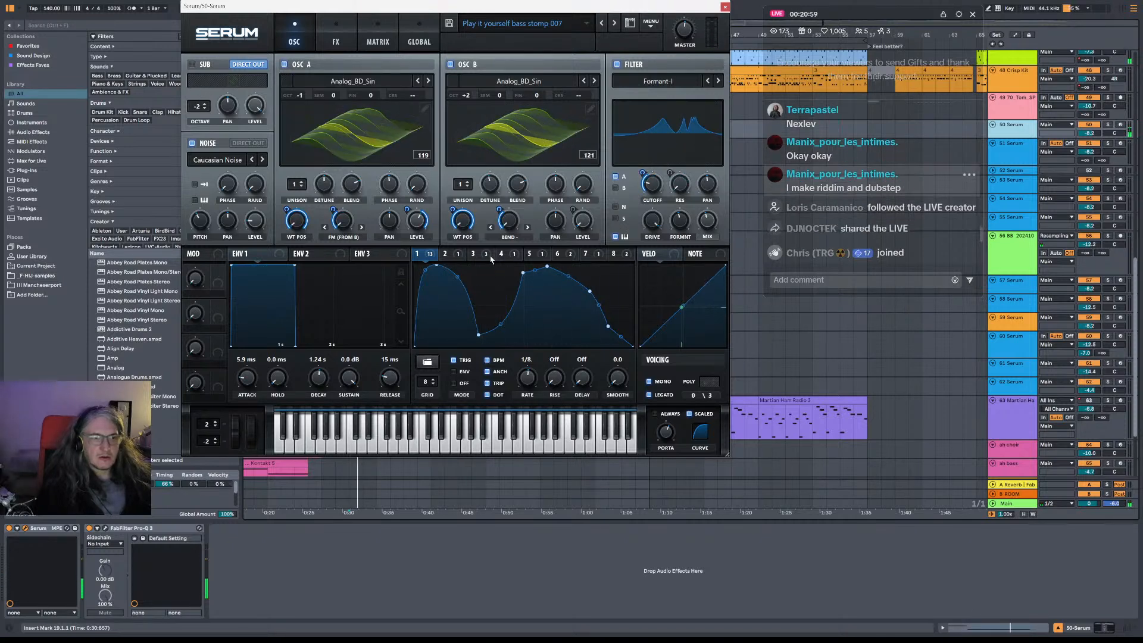
left_click_drag(252, 226, 251, 233)
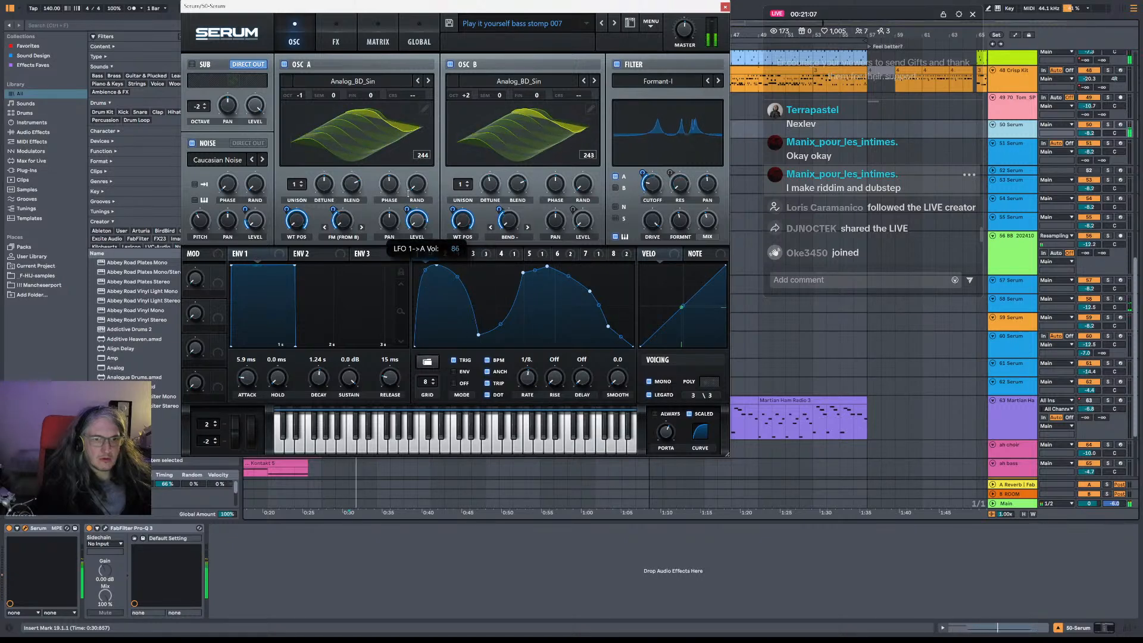
left_click_drag(416, 214, 421, 222)
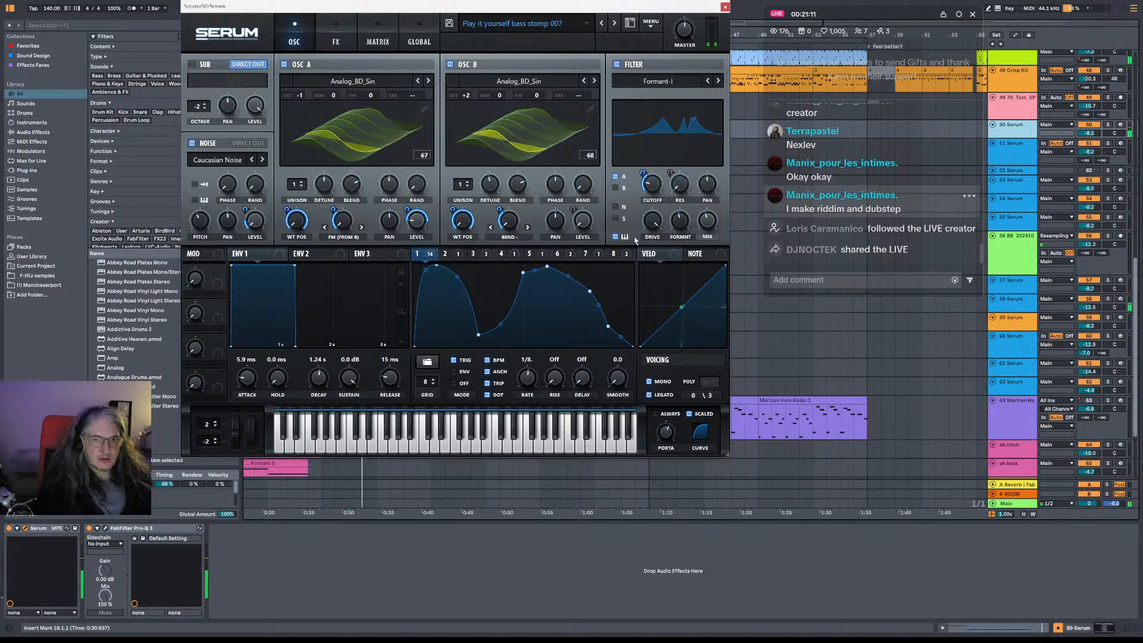
Compare the Filter off and on, set its mix to 30%, and close the 50 Serum patch.
left_click(616, 64)
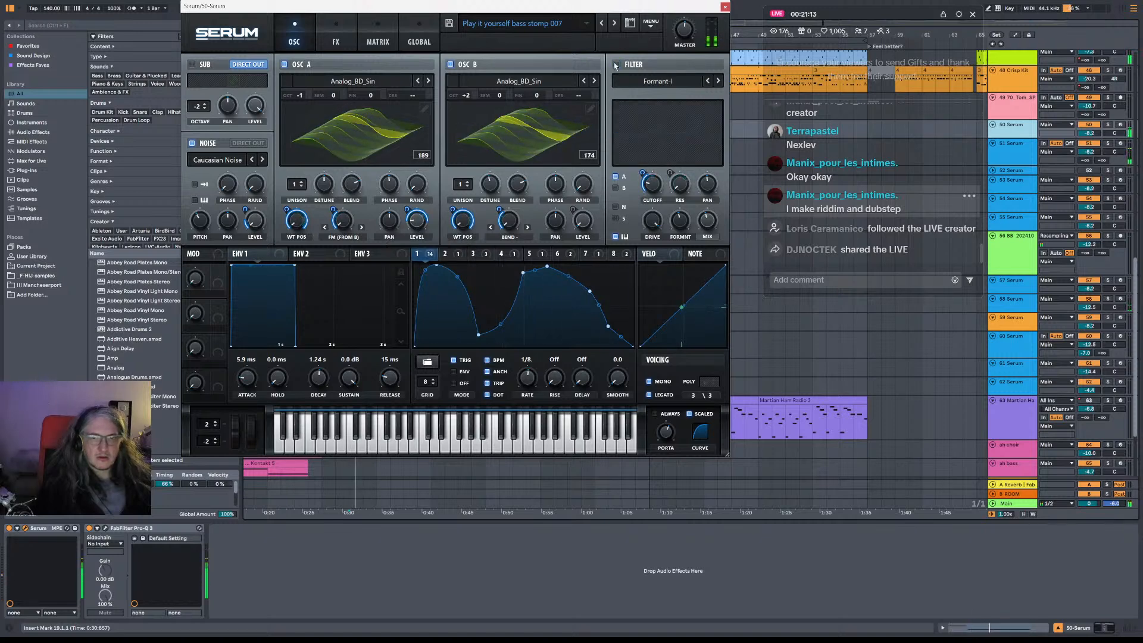
left_click(617, 64)
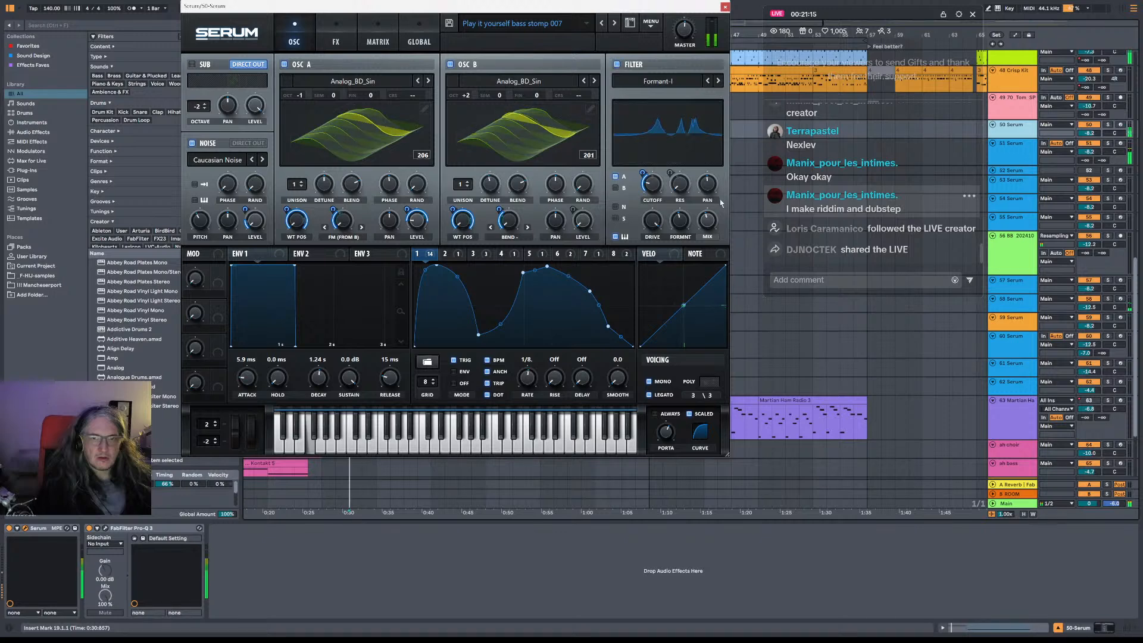
left_click_drag(722, 226, 726, 250)
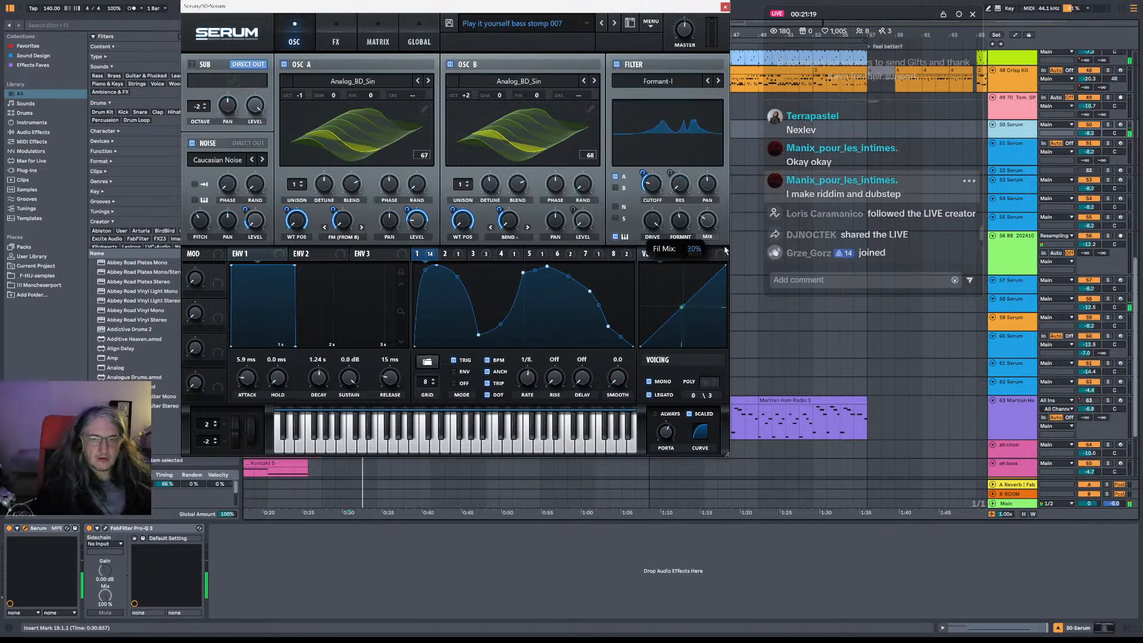
left_click(725, 8)
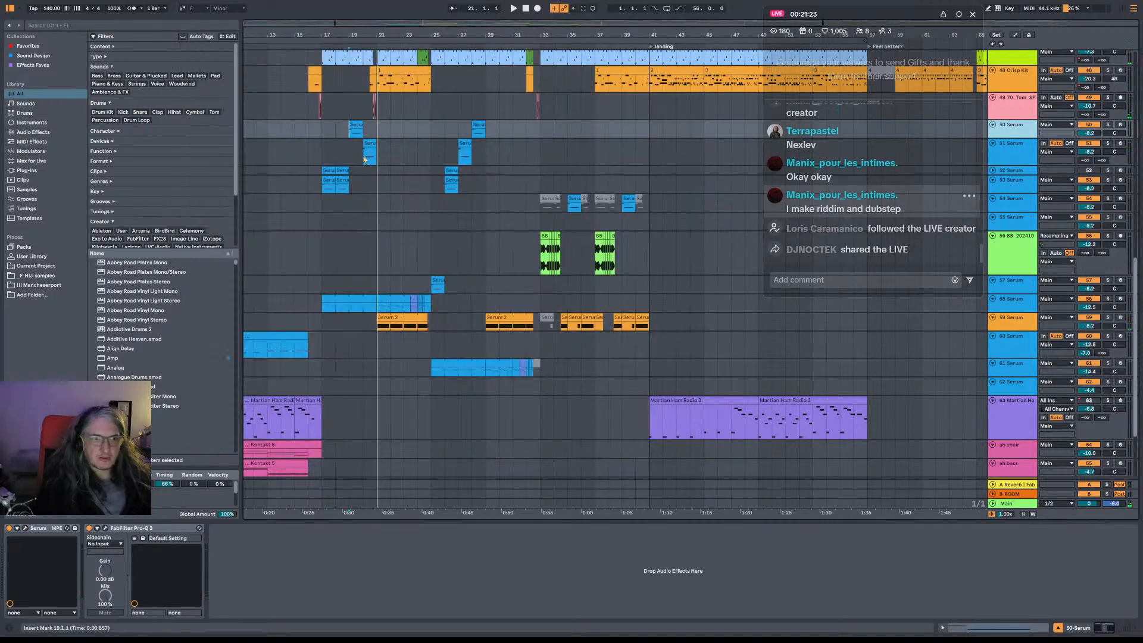
Show the arrangement's automation and play the 51 Serum clip at bar 20 up close.
left_click(369, 141)
left_click(1015, 35)
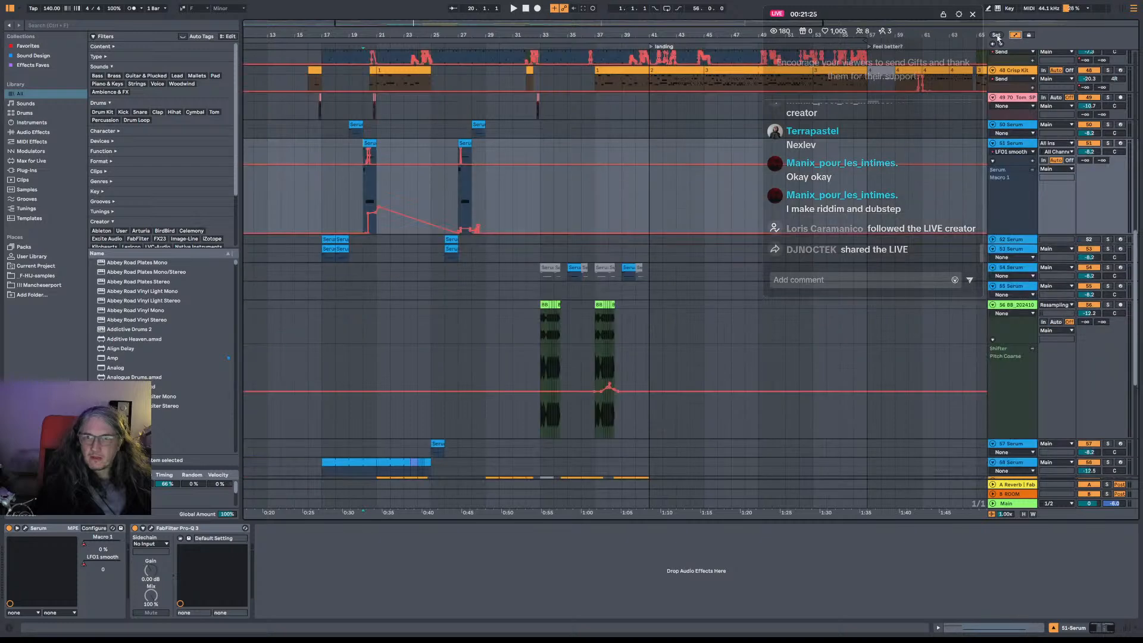
key("space")
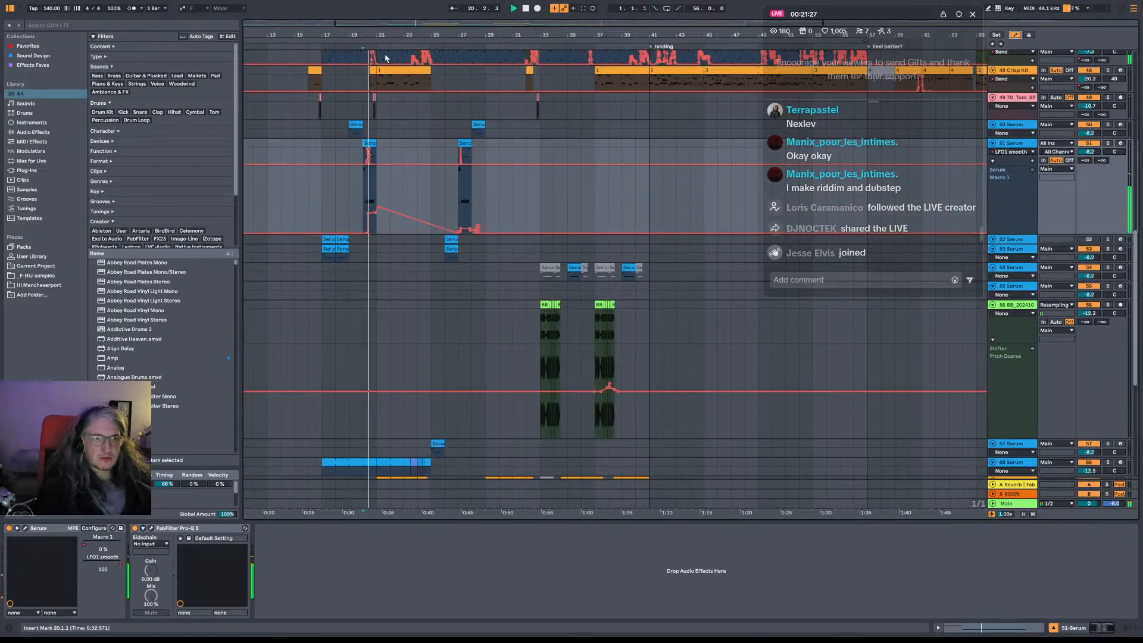
left_click_drag(369, 35, 362, 214)
key("space")
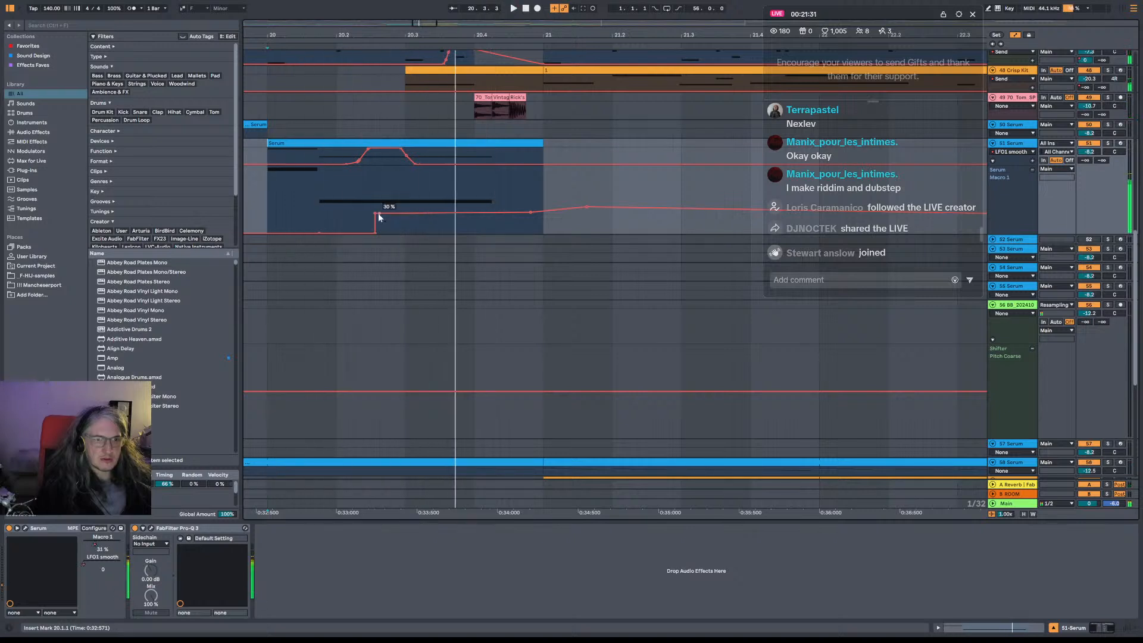
Shift the Macro 1 automation jump in the 51 Serum clip slightly later and raise its held section to the level of the following peak.
mouse_move(376, 215)
left_mouse_down()
mouse_move(397, 214)
mouse_move(382, 235)
mouse_move(396, 234)
mouse_move(397, 216)
left_mouse_up()
key("space")
left_click(382, 238)
key("space")
left_click(270, 209)
key("space")
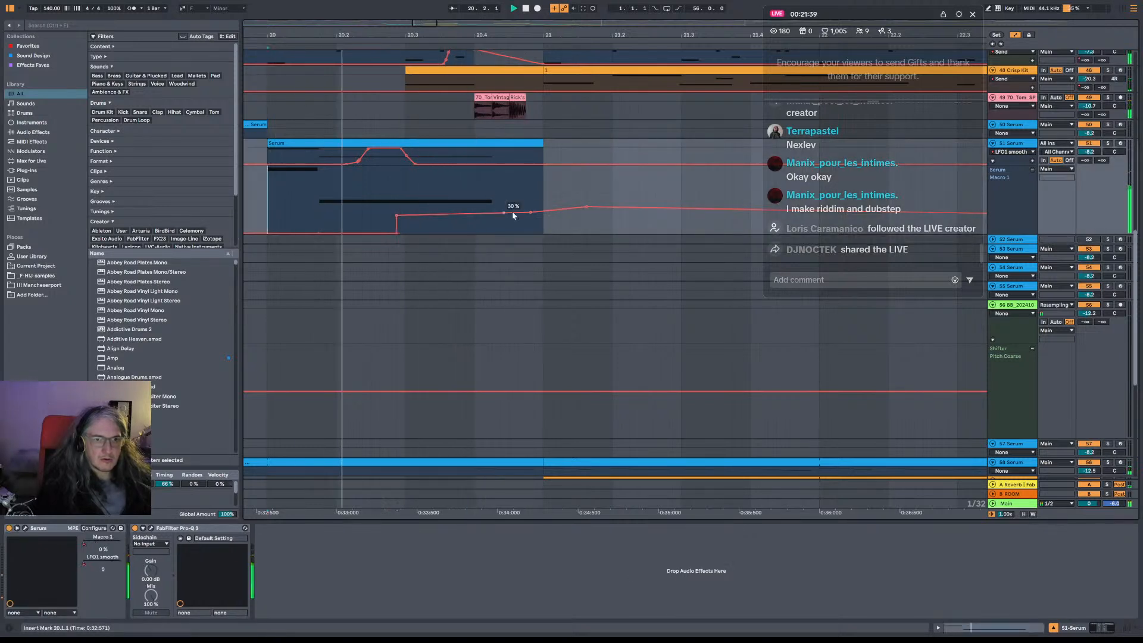
left_click_drag(526, 213, 530, 218)
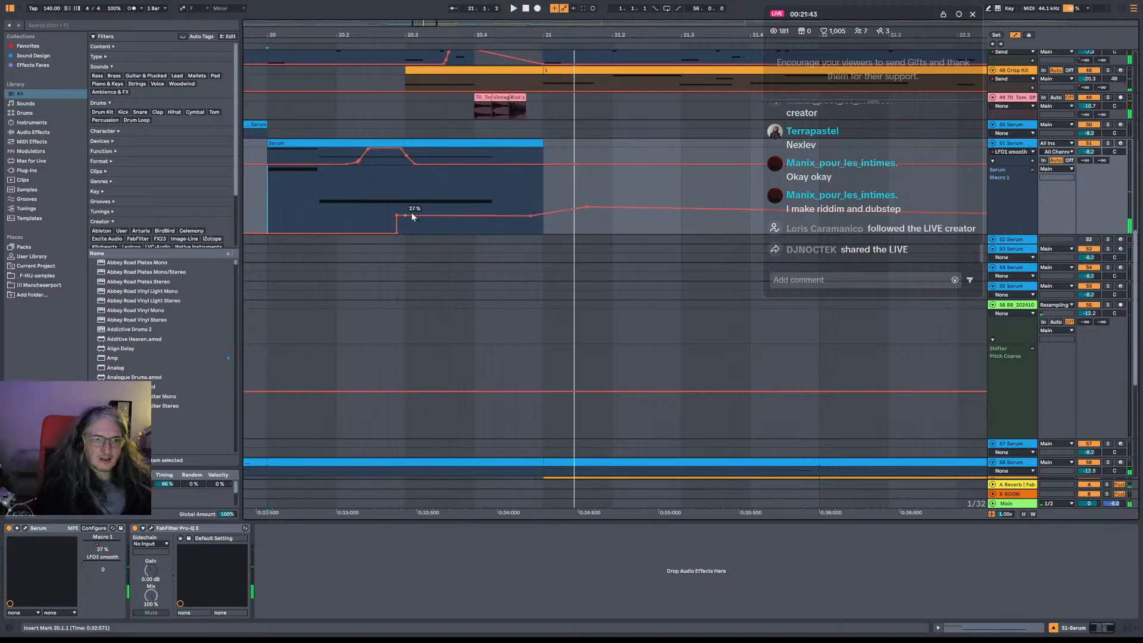
left_click_drag(414, 214, 414, 207)
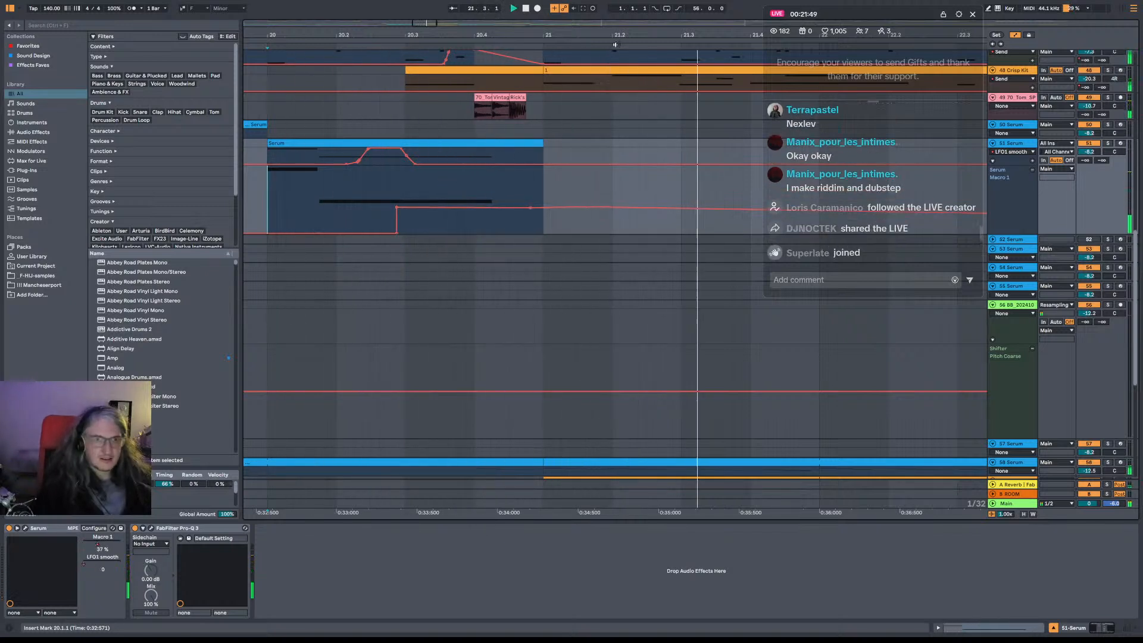
Play the arrangement from bar 23 and briefly audition the 48 Crisp Kit track in solo.
left_click_drag(604, 35, 378, 8)
scroll(441, 214, "up", 3)
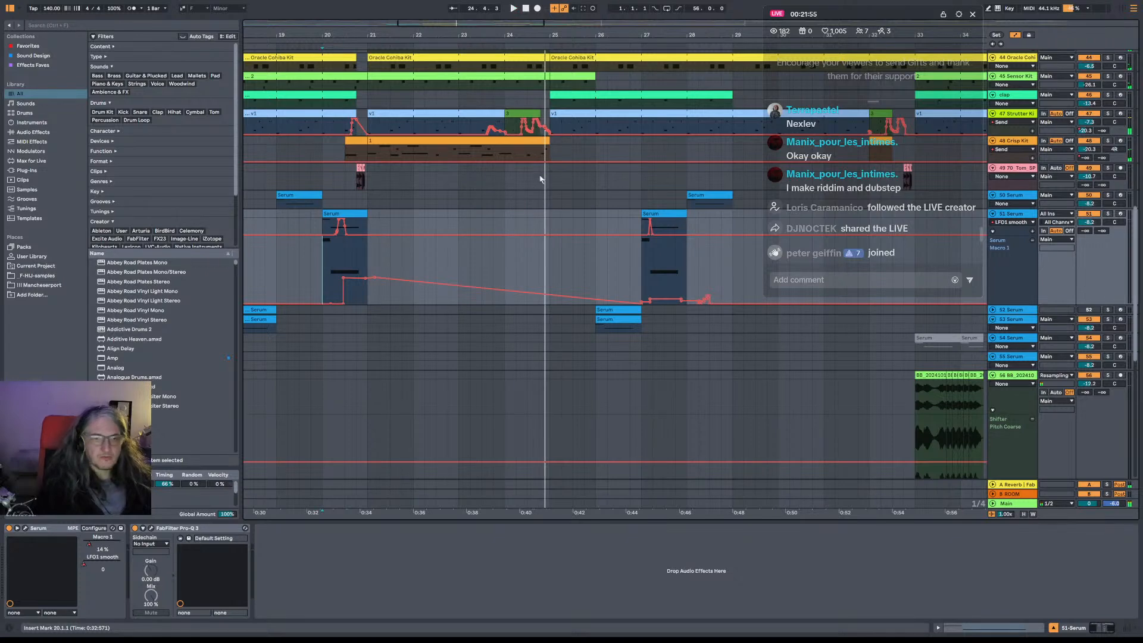
left_click(458, 95)
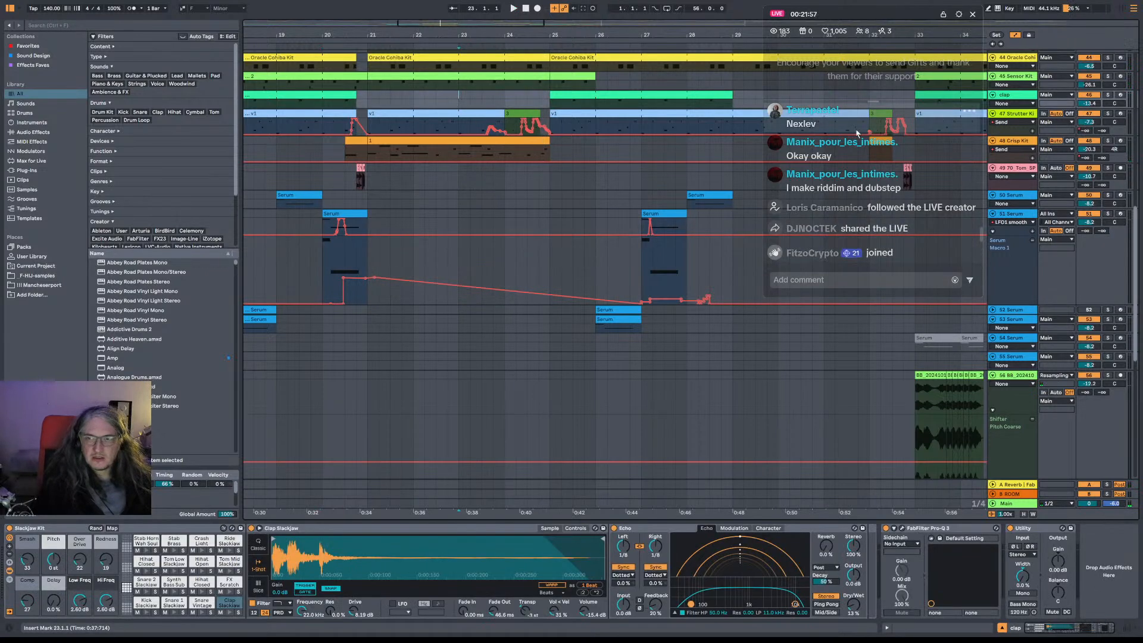
key("space")
key("space")
key("space")
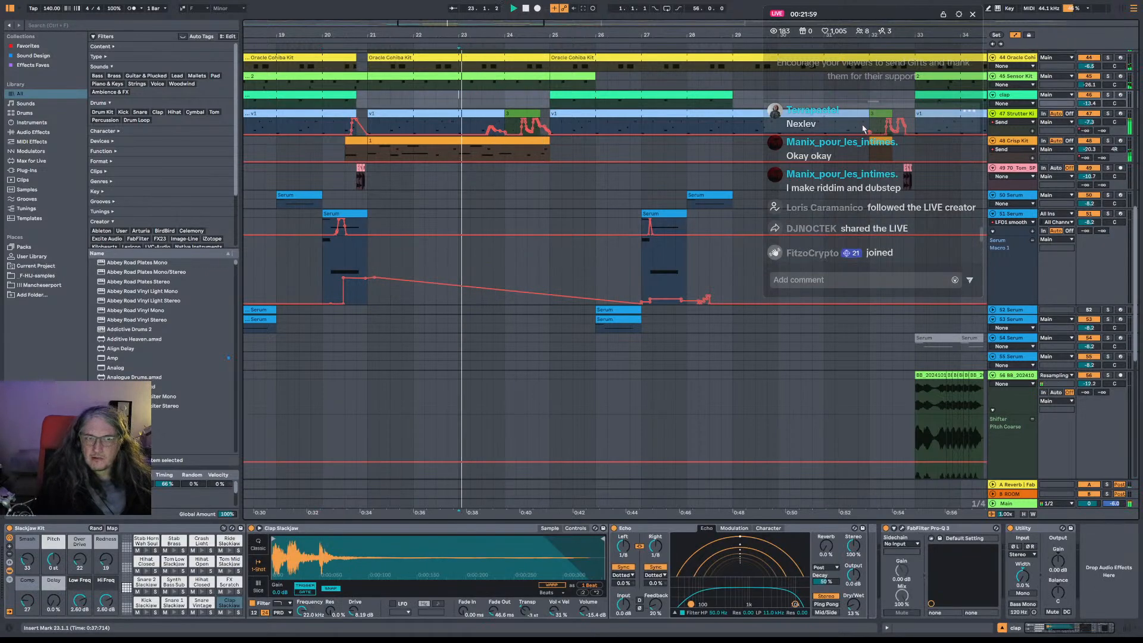
left_click(1111, 142)
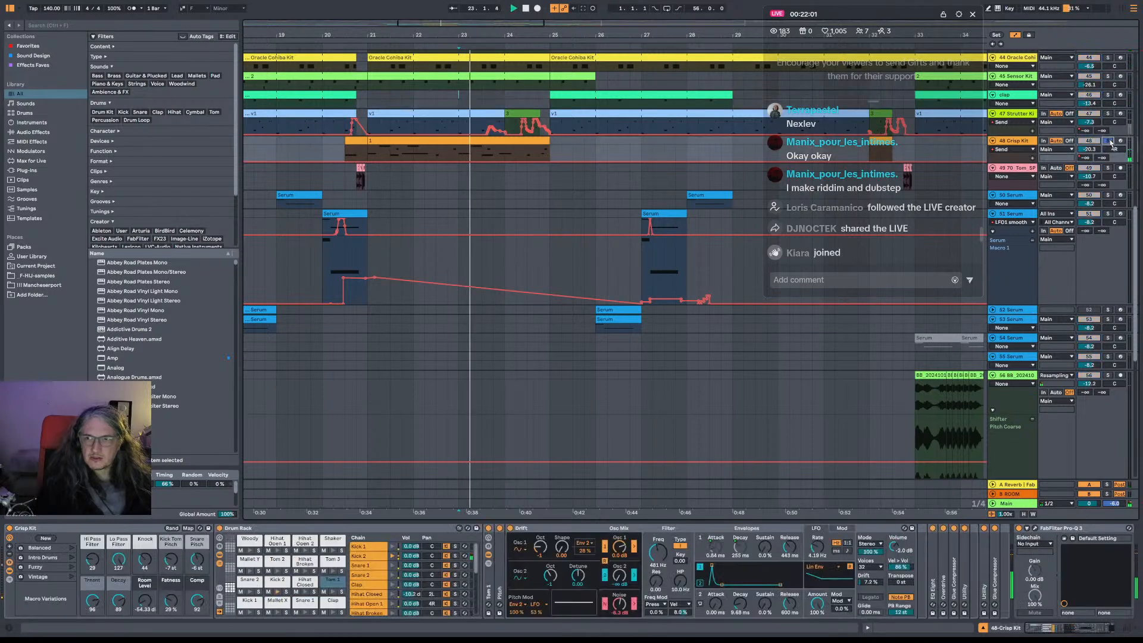
scroll(609, 236, "down", 3)
scroll(609, 237, "down", 4)
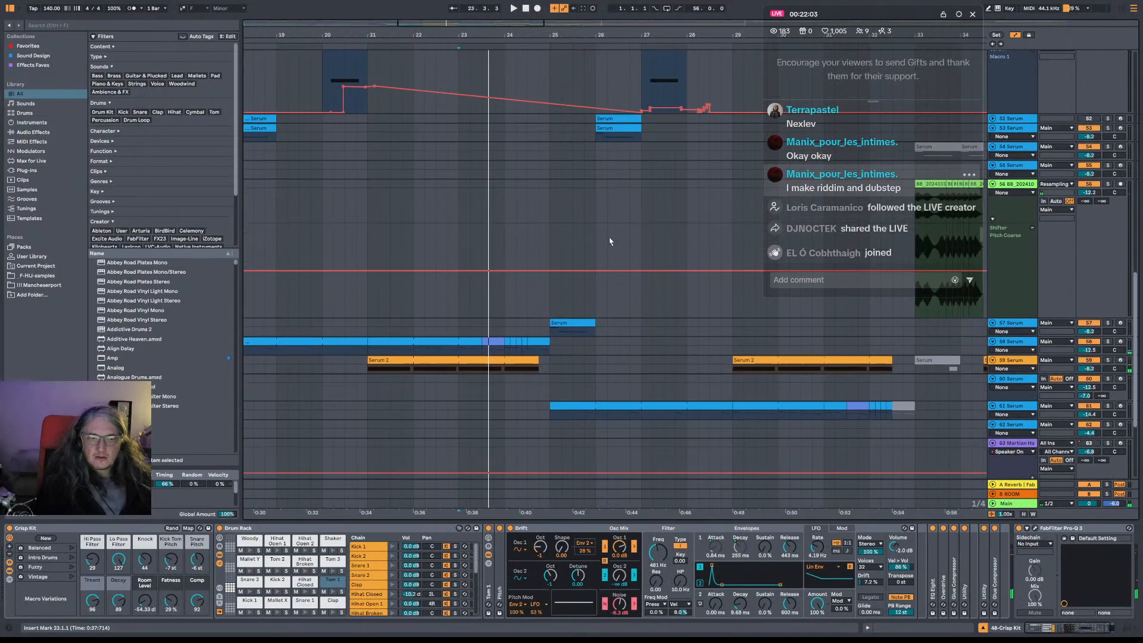
Audition the 59 Serum track in solo, solo 58 Serum, and select the 58 Serum clips from bar 21 to 23.3.
left_click(1109, 361)
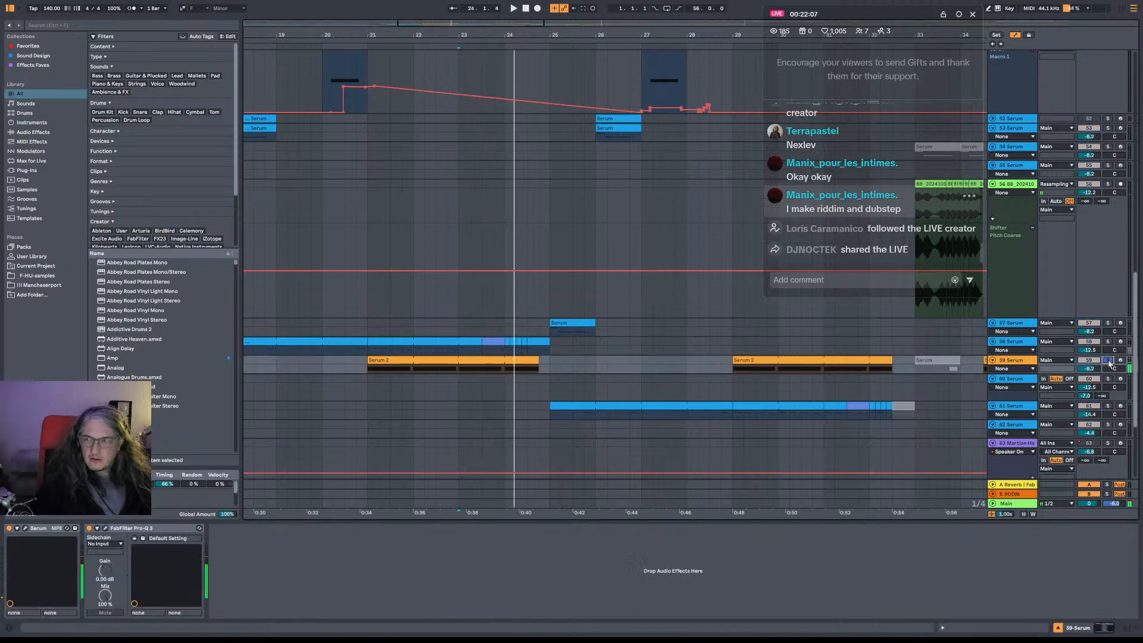
left_click(1107, 342)
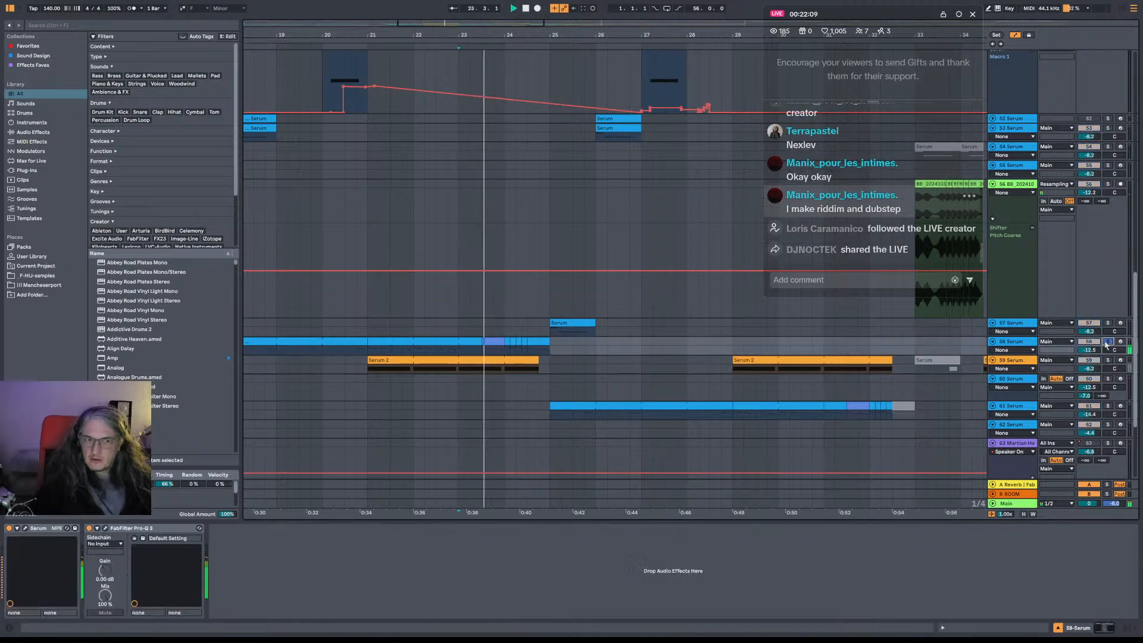
left_click(419, 344)
left_click(373, 352)
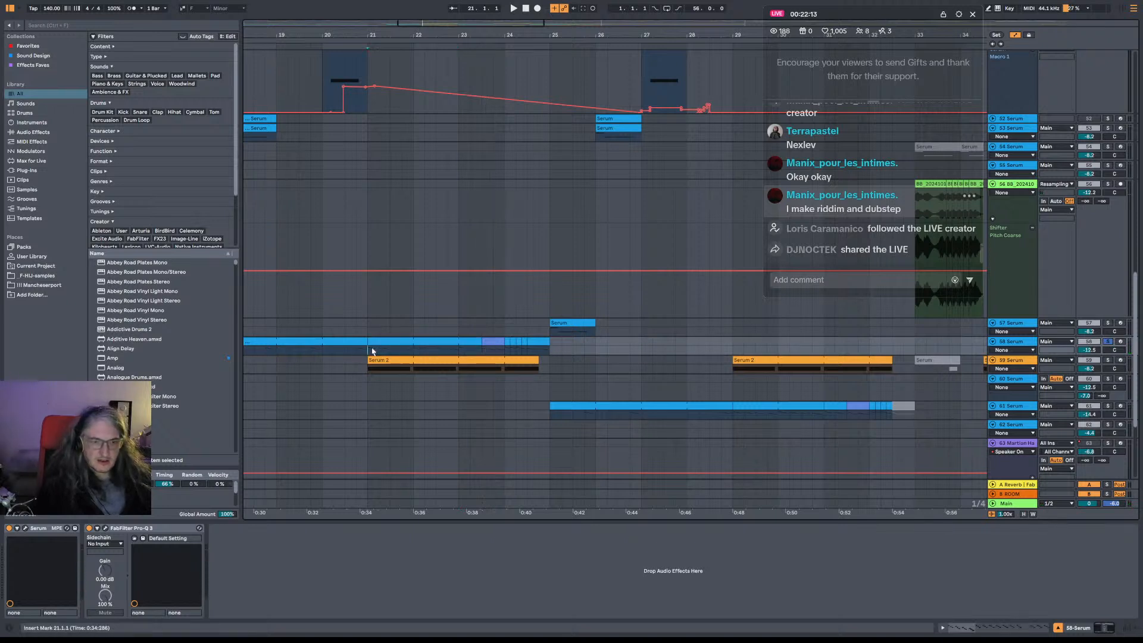
left_click(385, 343)
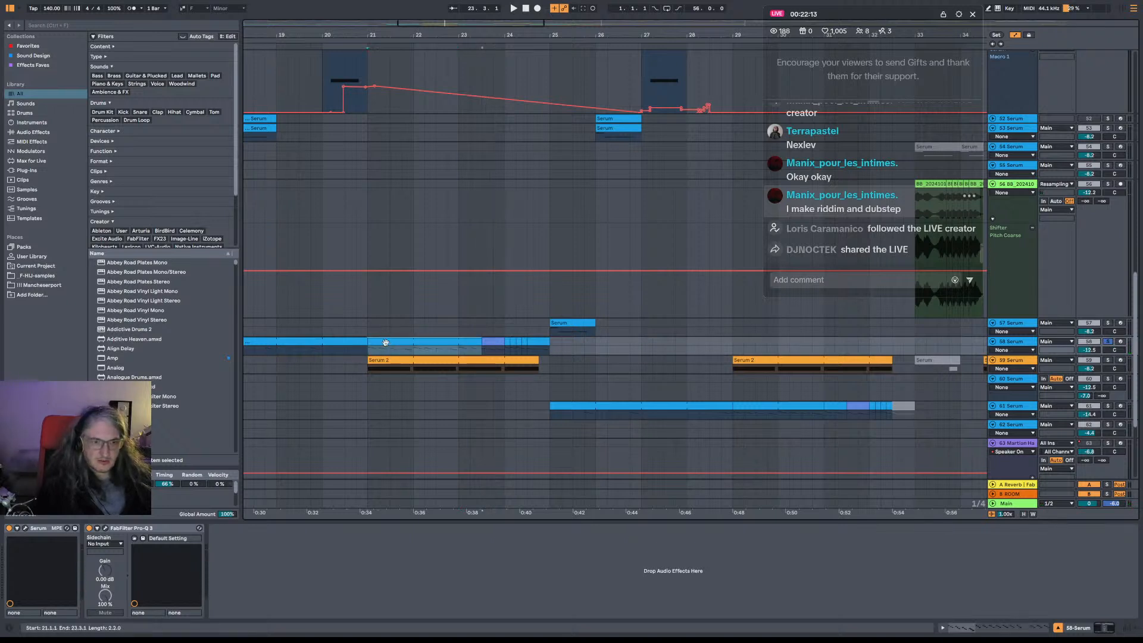
Open the 58 Serum patch, test its Mono voicing during playback, and close it.
left_click(31, 531)
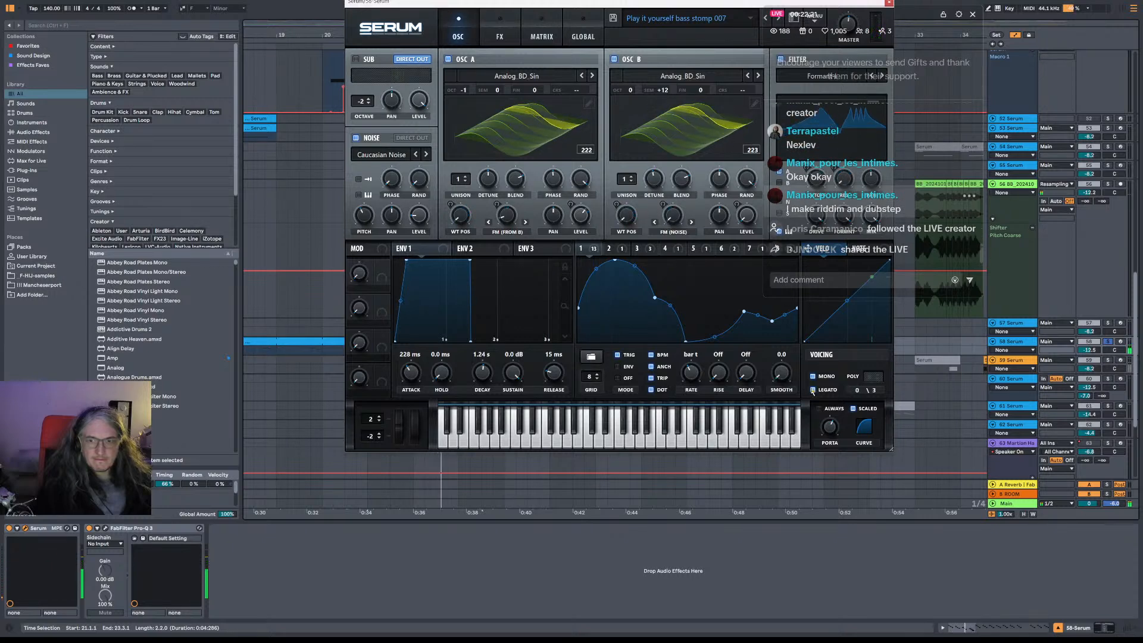
left_click(814, 378)
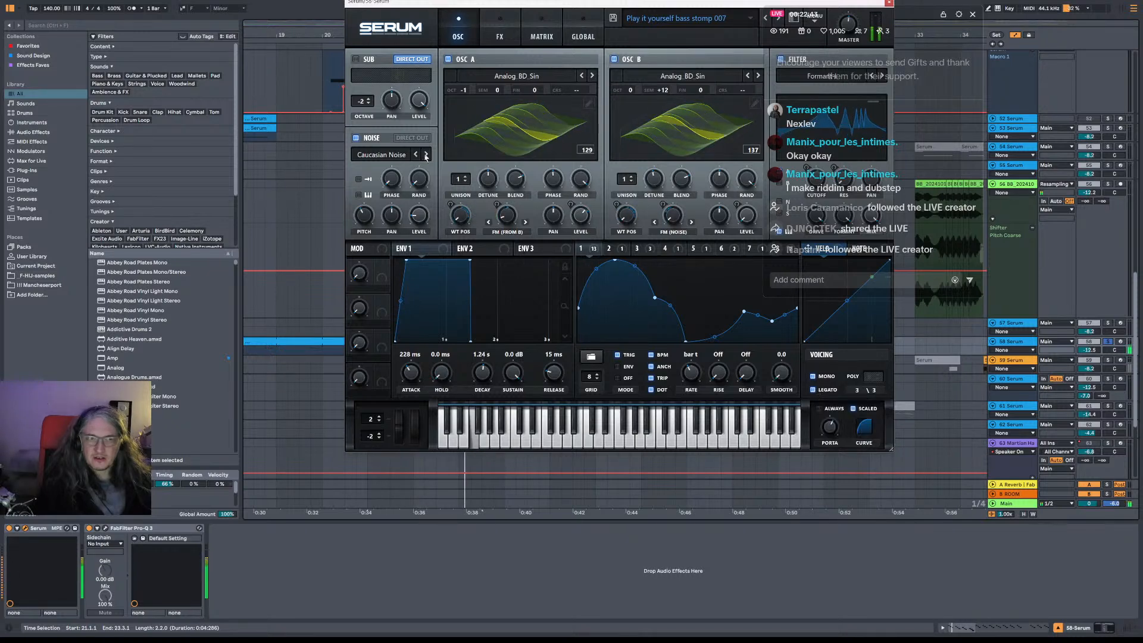
left_click(889, 3)
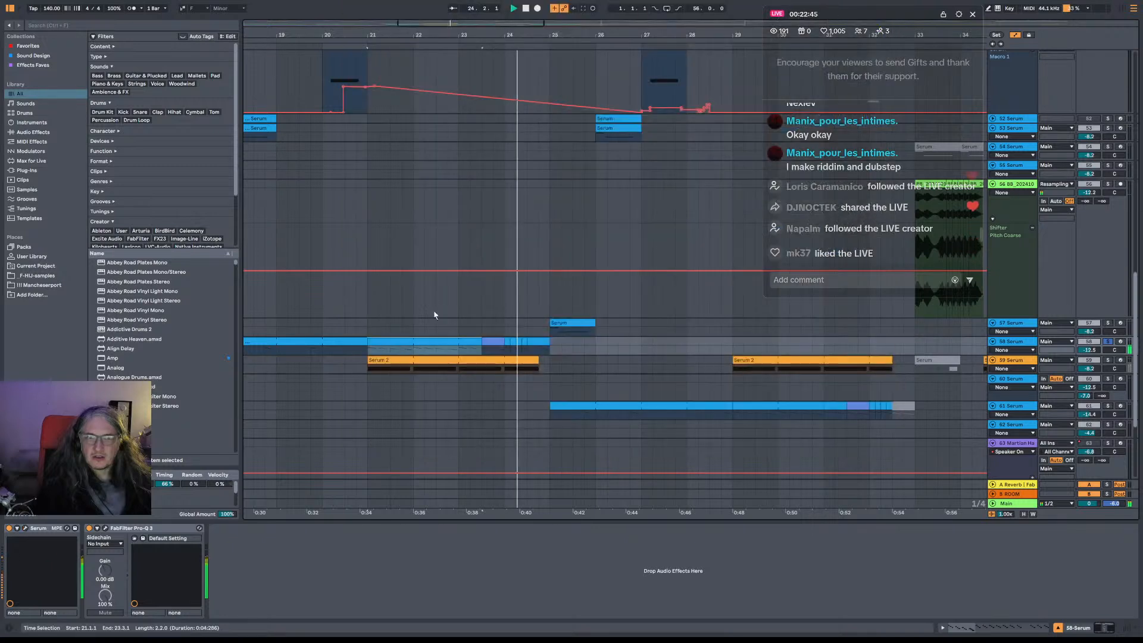
Open the 58 Serum clip at bar 21, shorten its first nine notes slightly, and play it back.
double_click(405, 342)
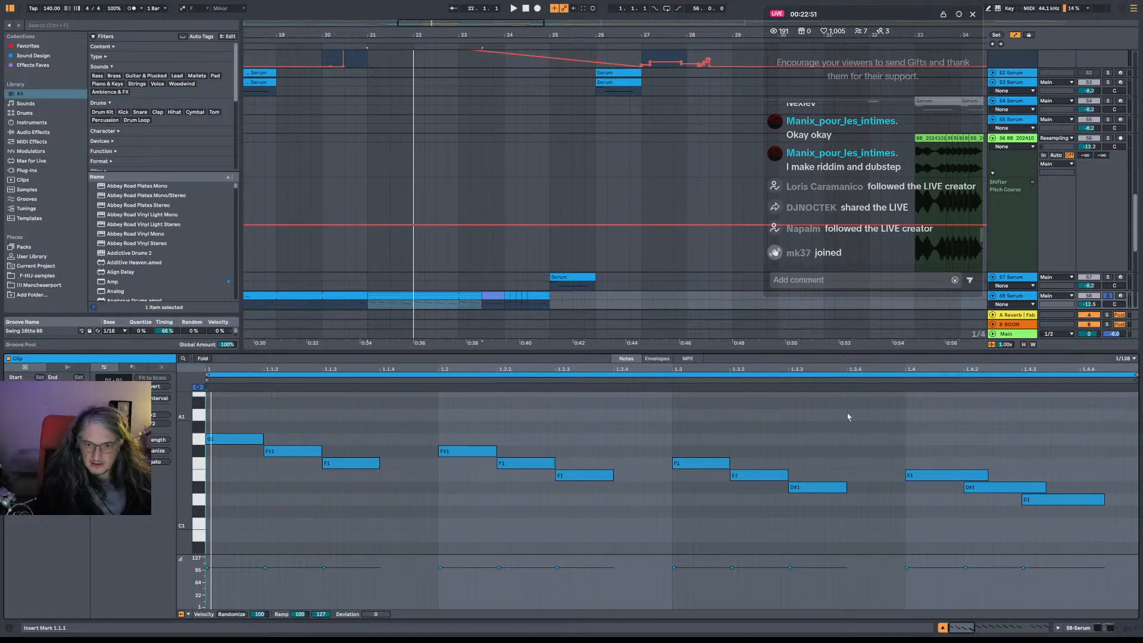
left_click_drag(848, 417, 206, 498)
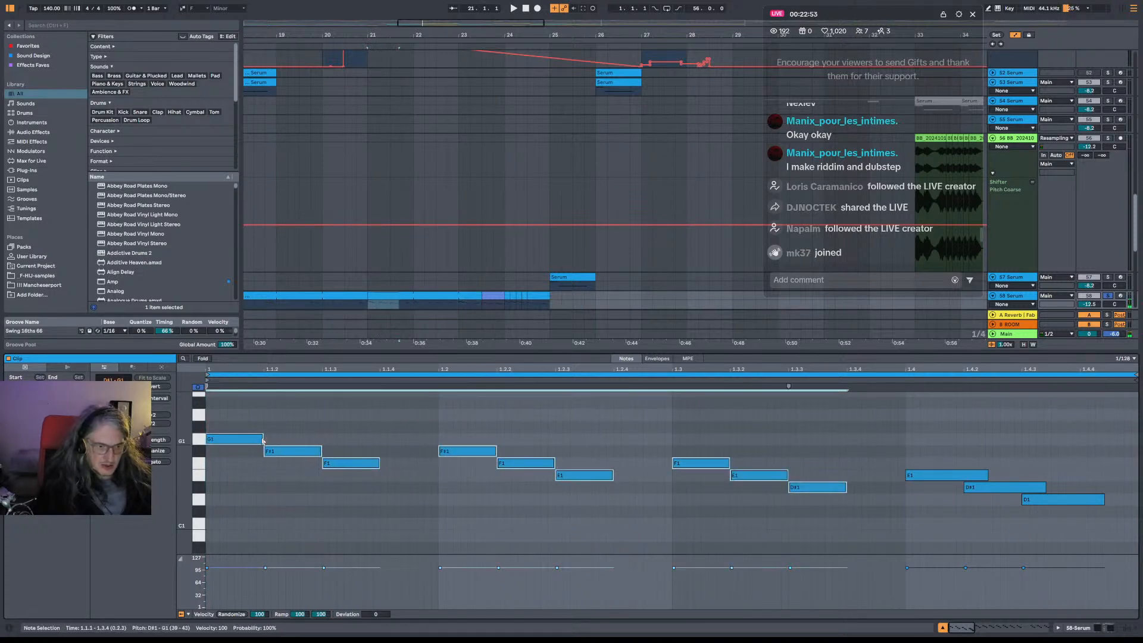
left_click(345, 427)
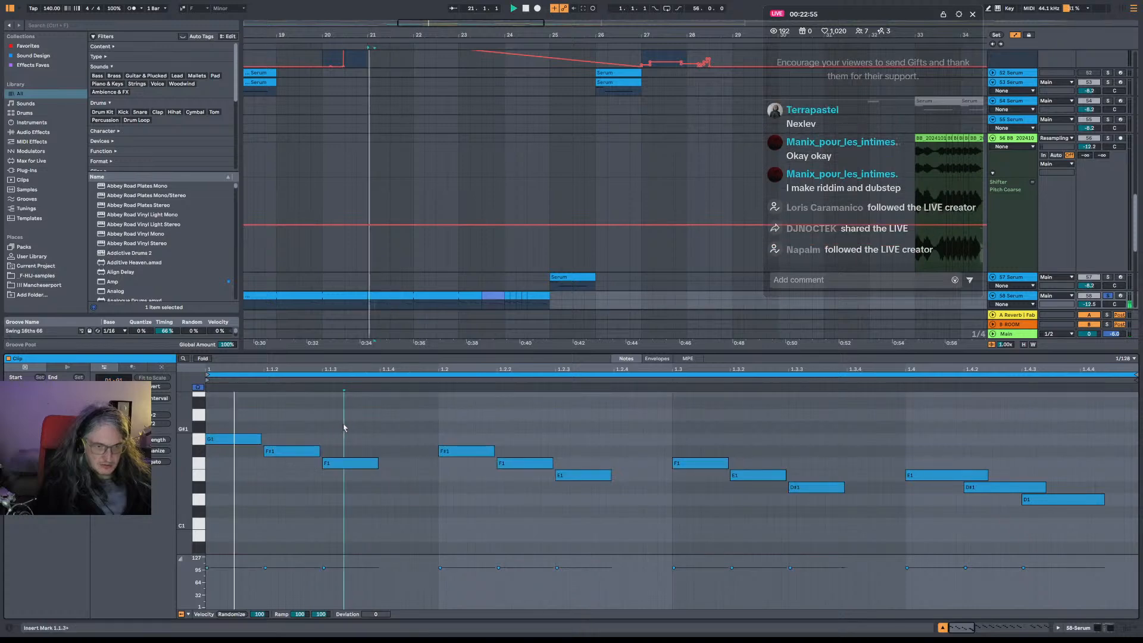
key("space")
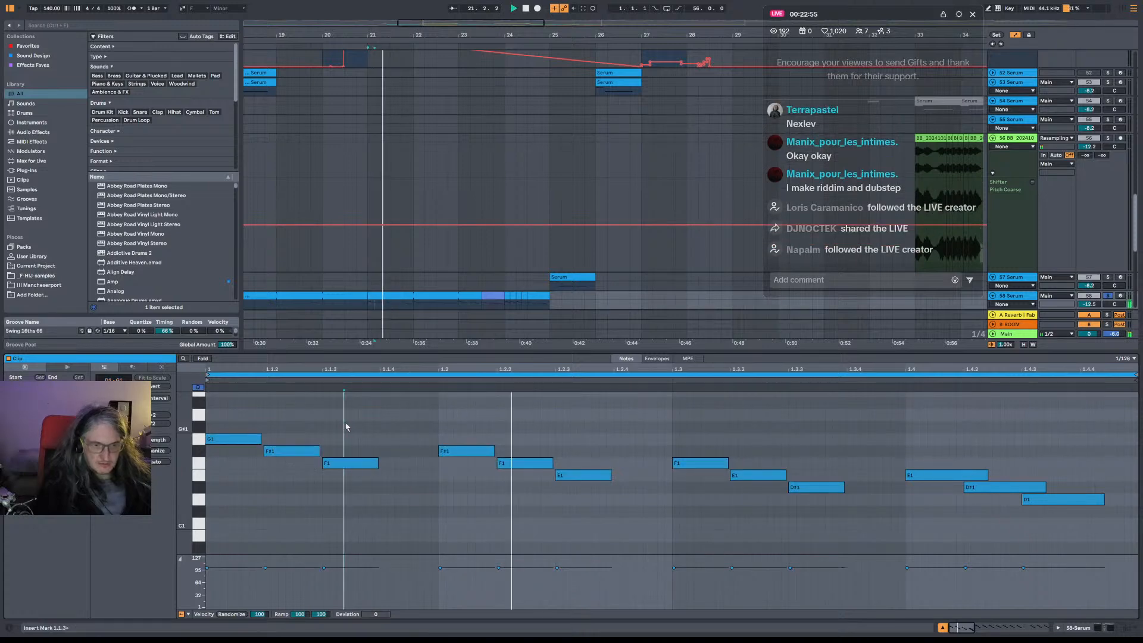
Reopen the 58 Serum patch, disable Mono and Legato voicing, and set the Env 1 release to 18 ms.
left_click(1028, 300)
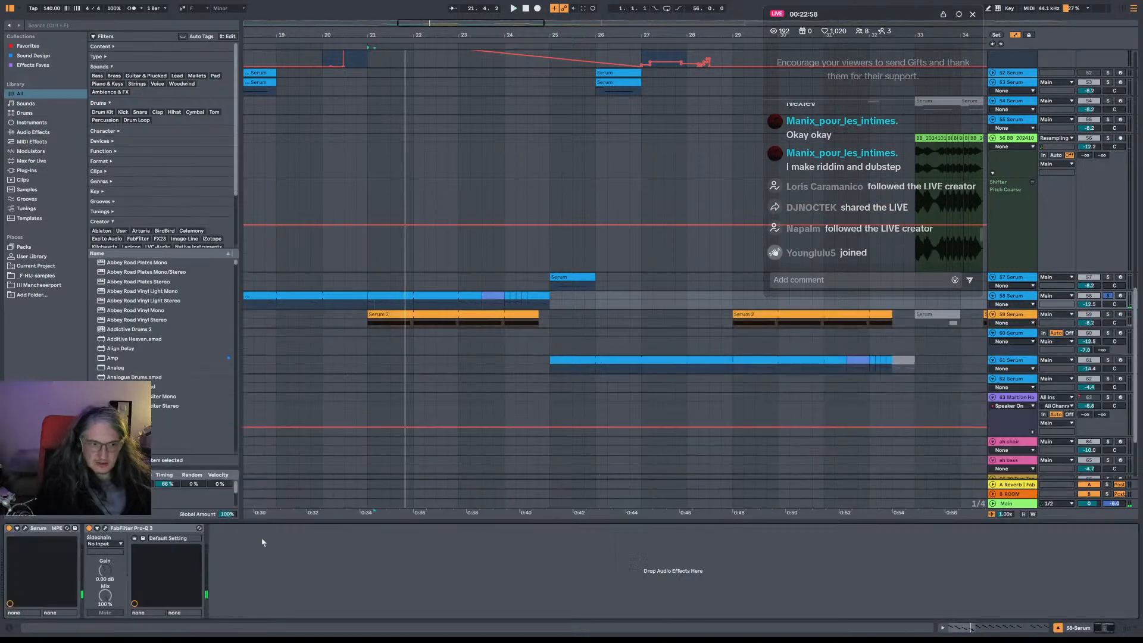
left_click(25, 529)
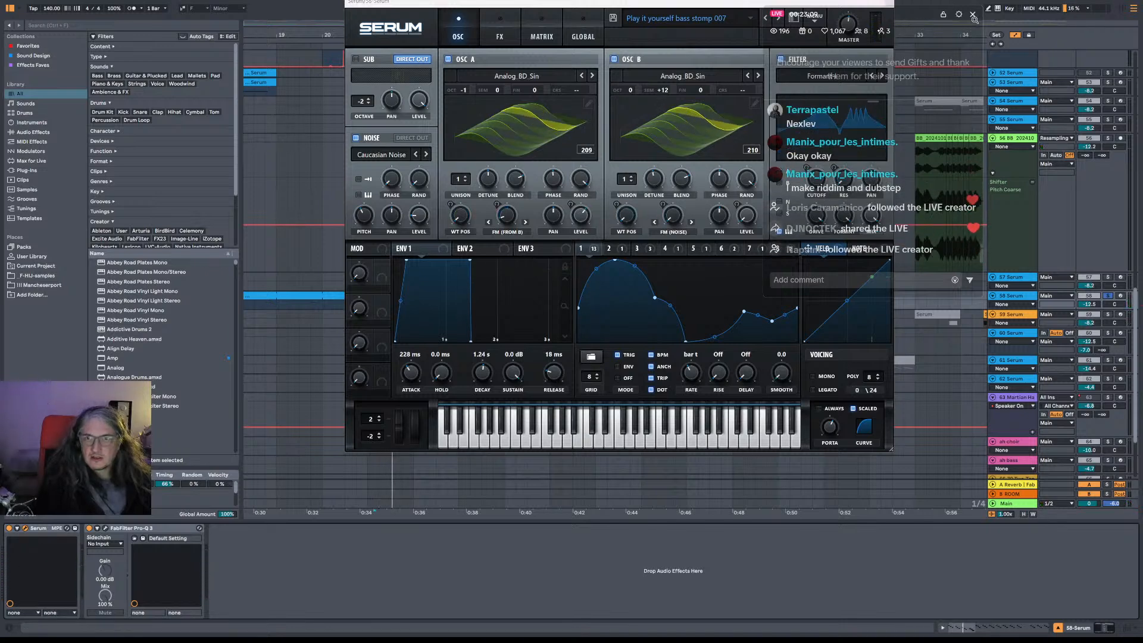
left_click_drag(702, 12, 567, 10)
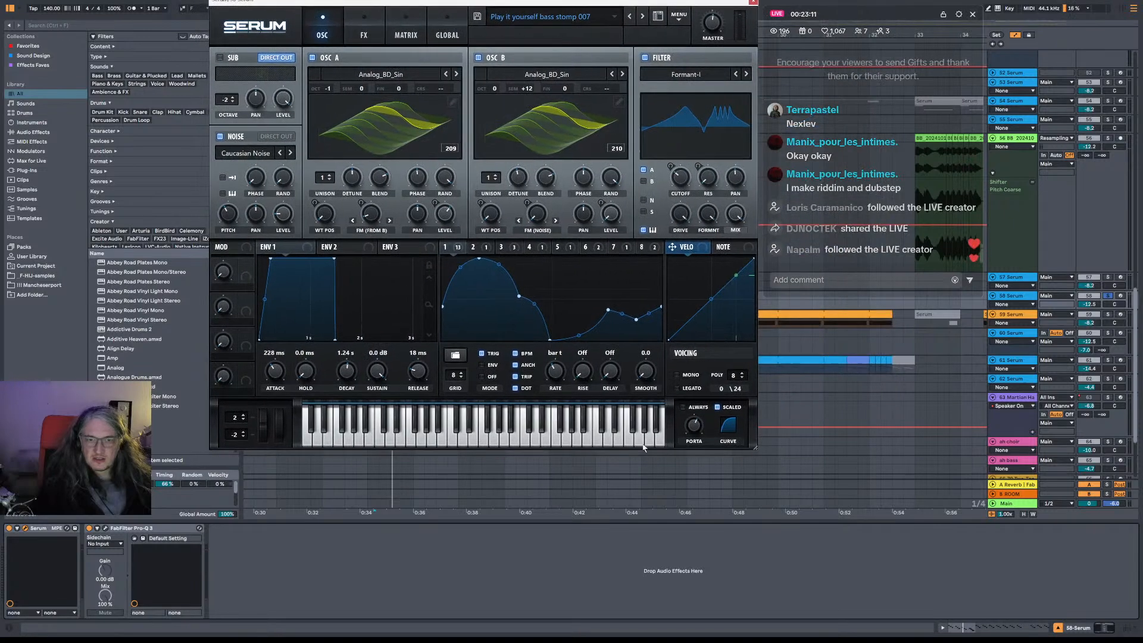
left_click_drag(644, 374, 662, 393)
Compare the patch with its Filter off and on, and check the oscillator quality in the global settings.
left_click(645, 59)
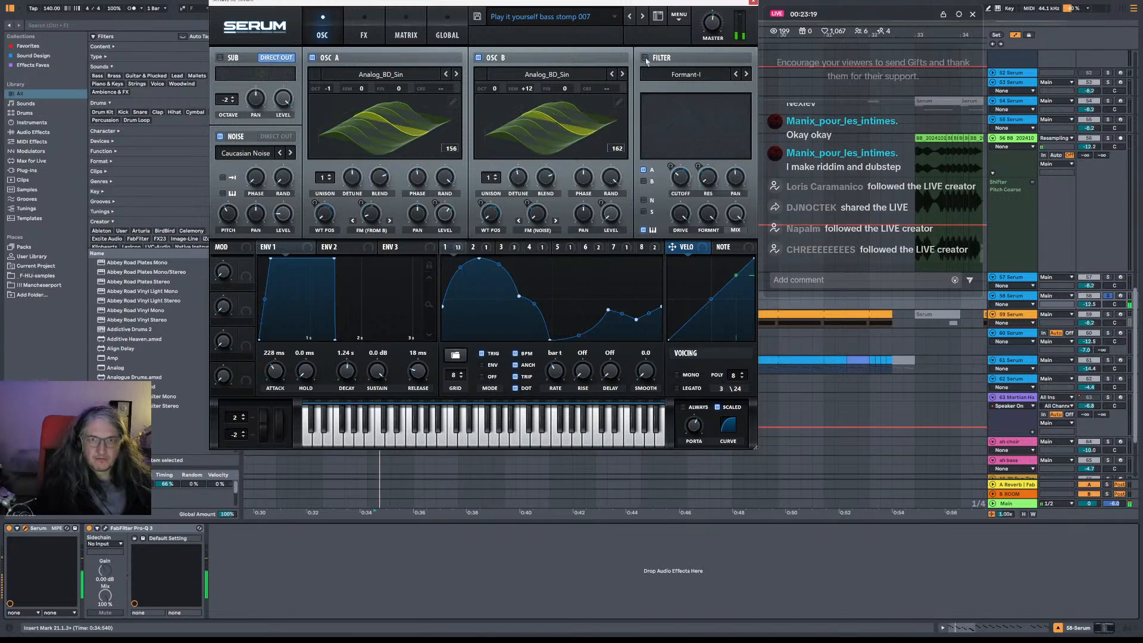
left_click(645, 58)
left_click(447, 34)
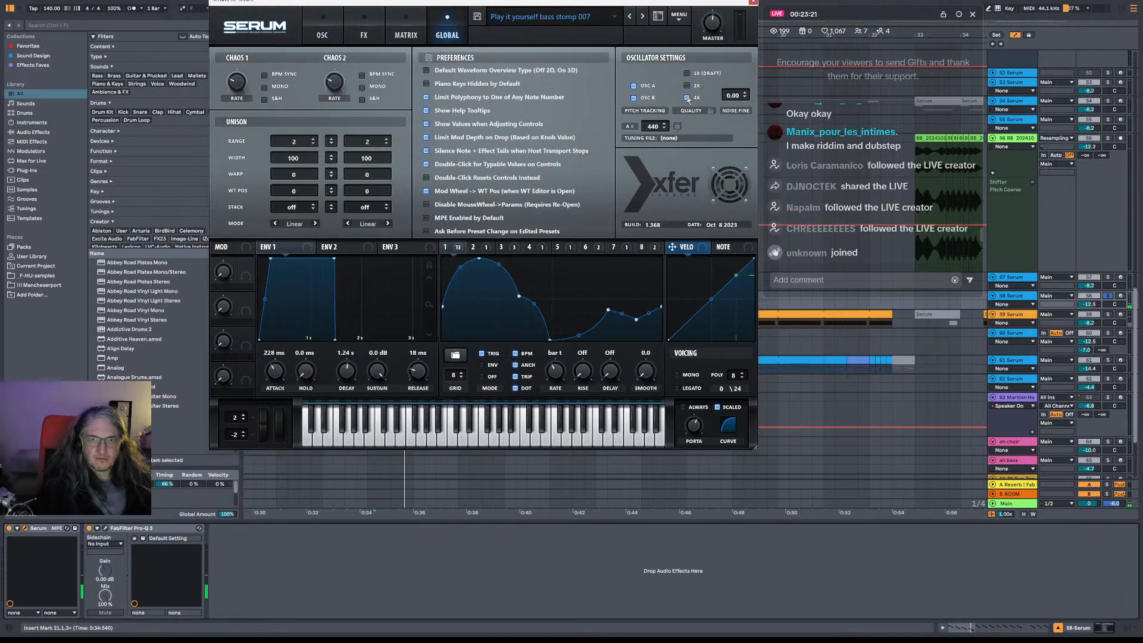
left_click(321, 34)
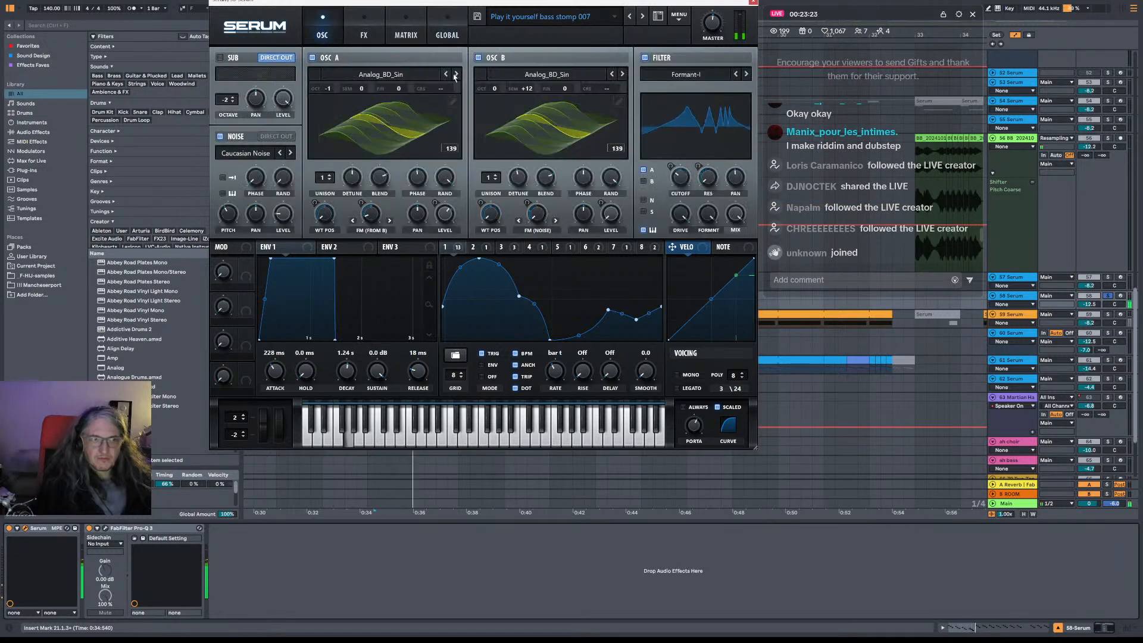
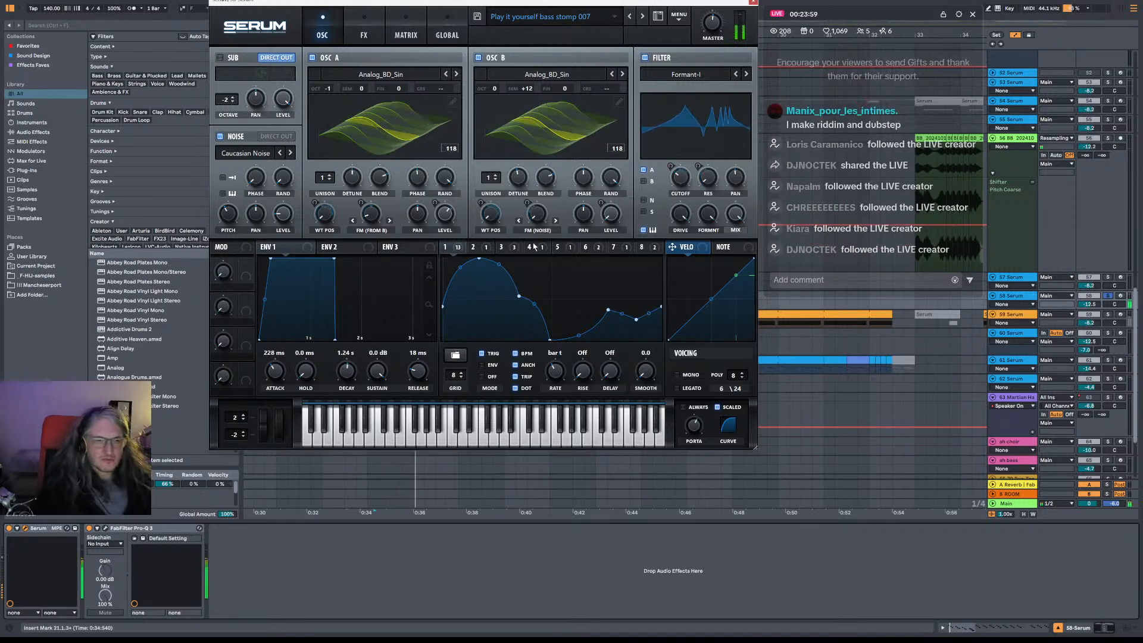
Enable Mono and Legato voicing in the 58 Serum patch and play the part again.
left_click(677, 375)
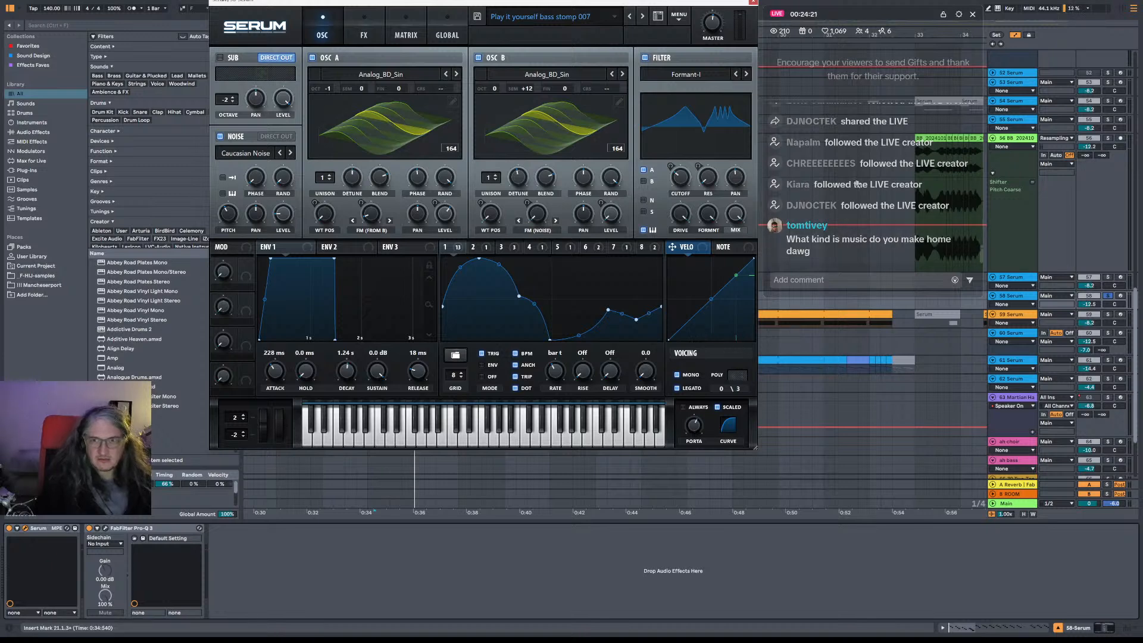
key("space")
key("space")
Review the patch's effects and compare its sound with the EQ off and on during playback.
left_click(364, 28)
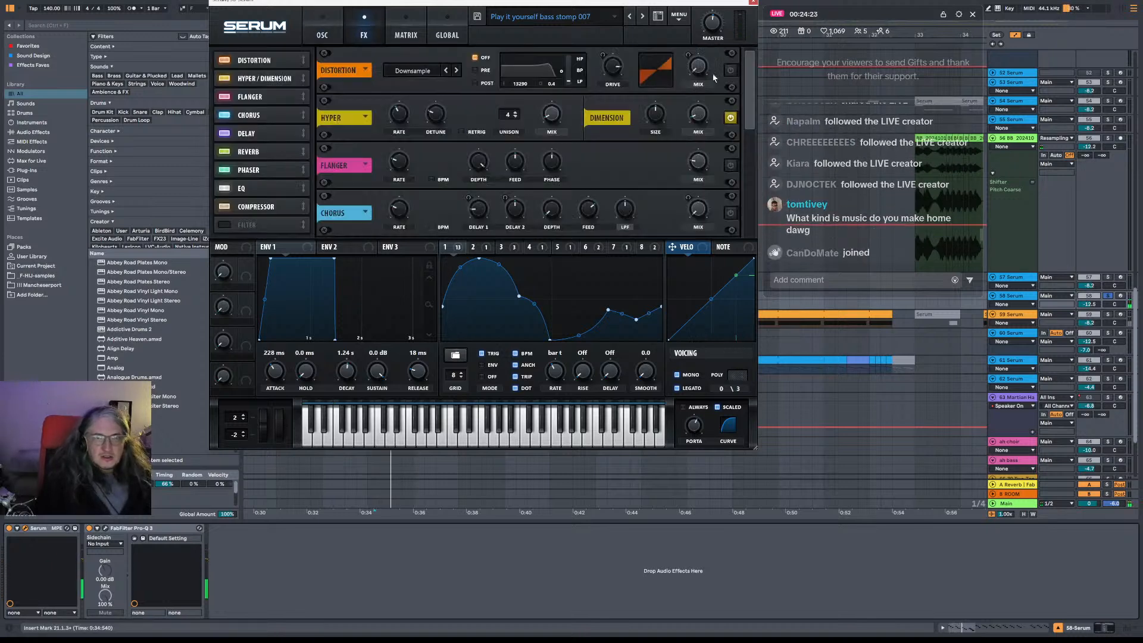
key("space")
key("space")
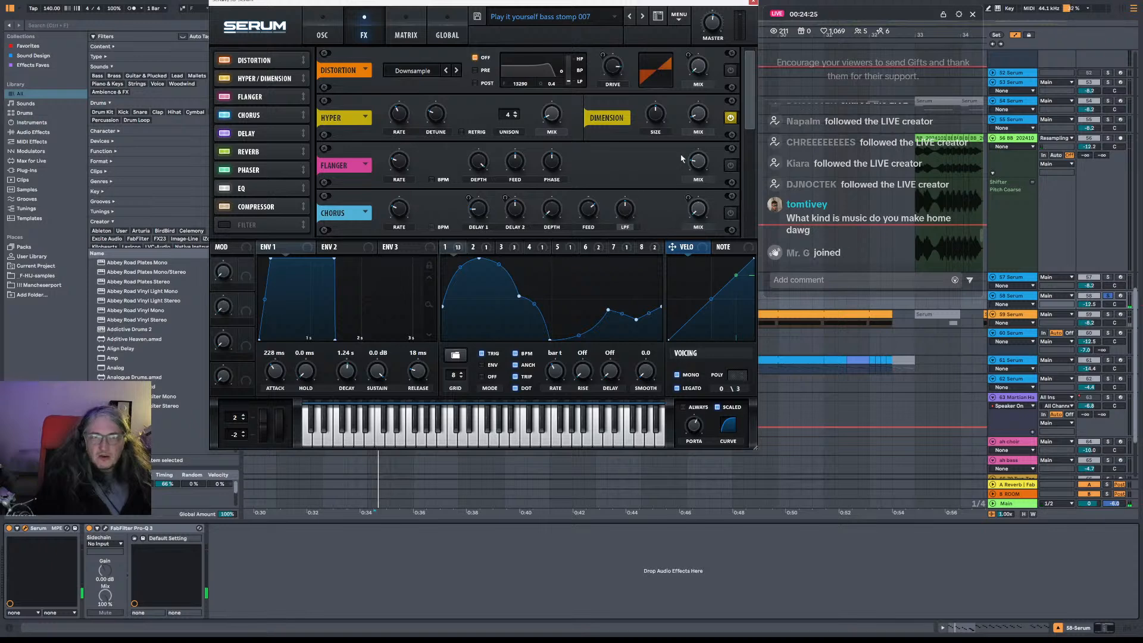
scroll(751, 179, "down", 5)
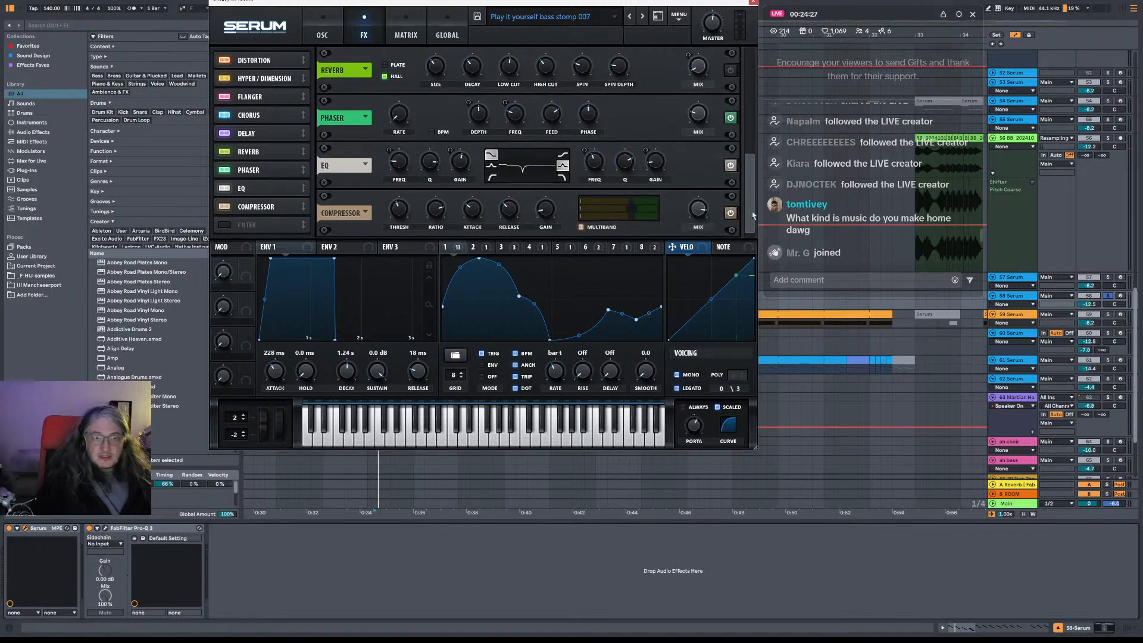
key("space")
key("space")
left_click(731, 166)
key("space")
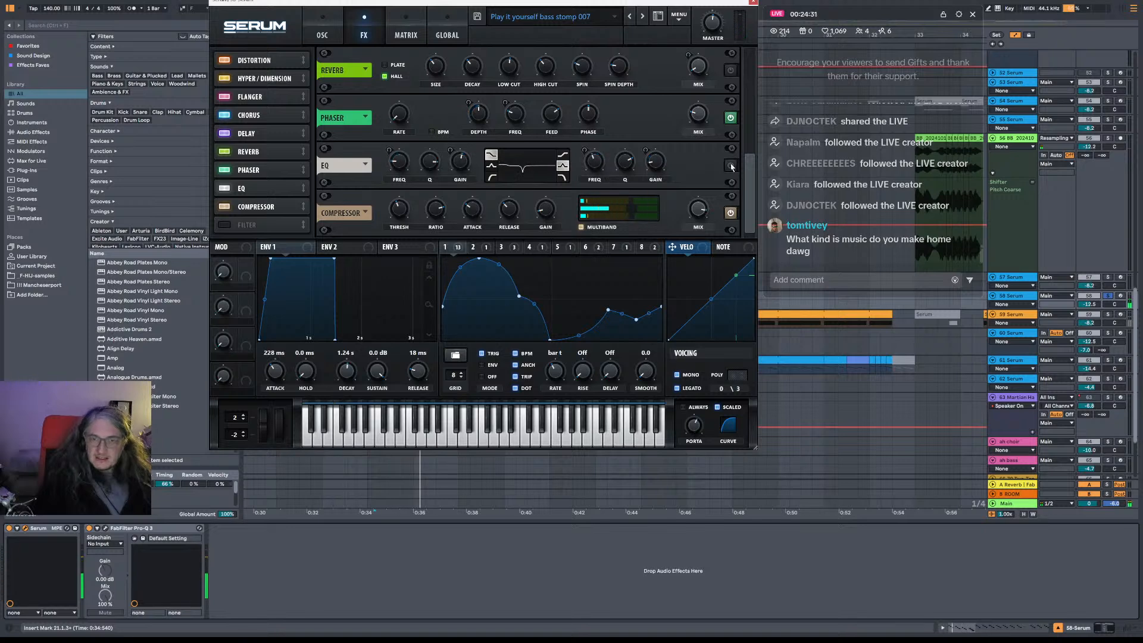
left_click(730, 165)
key("space")
key("space")
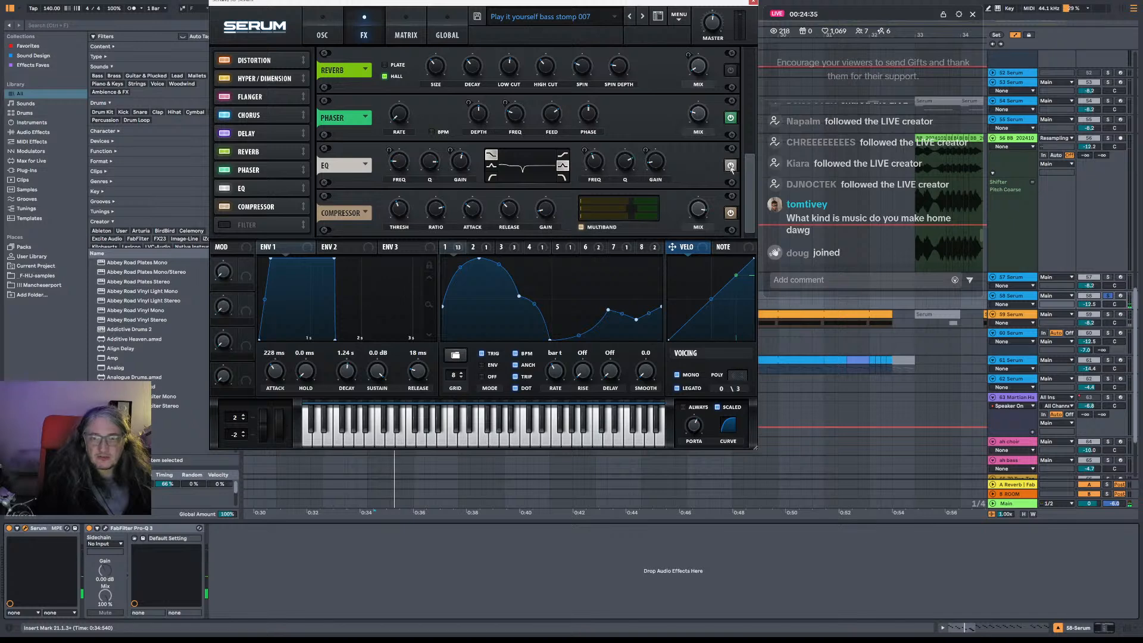
Bypass the LFO 1 modulation on the first EQ band's frequency and gain.
right_click(398, 164)
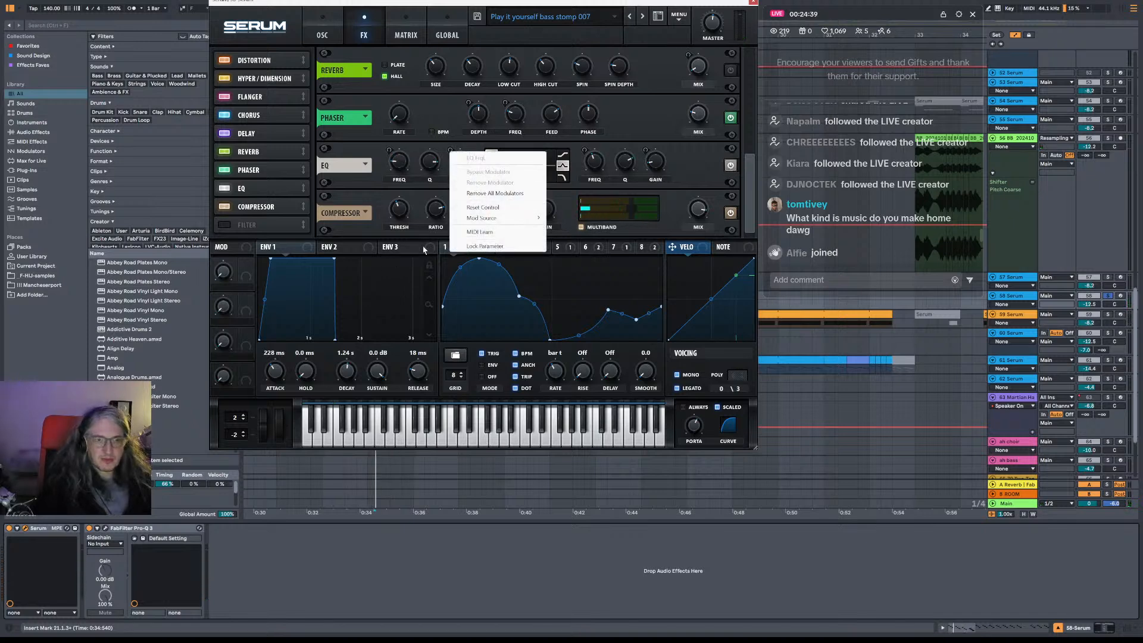
left_click(424, 249)
right_click(404, 165)
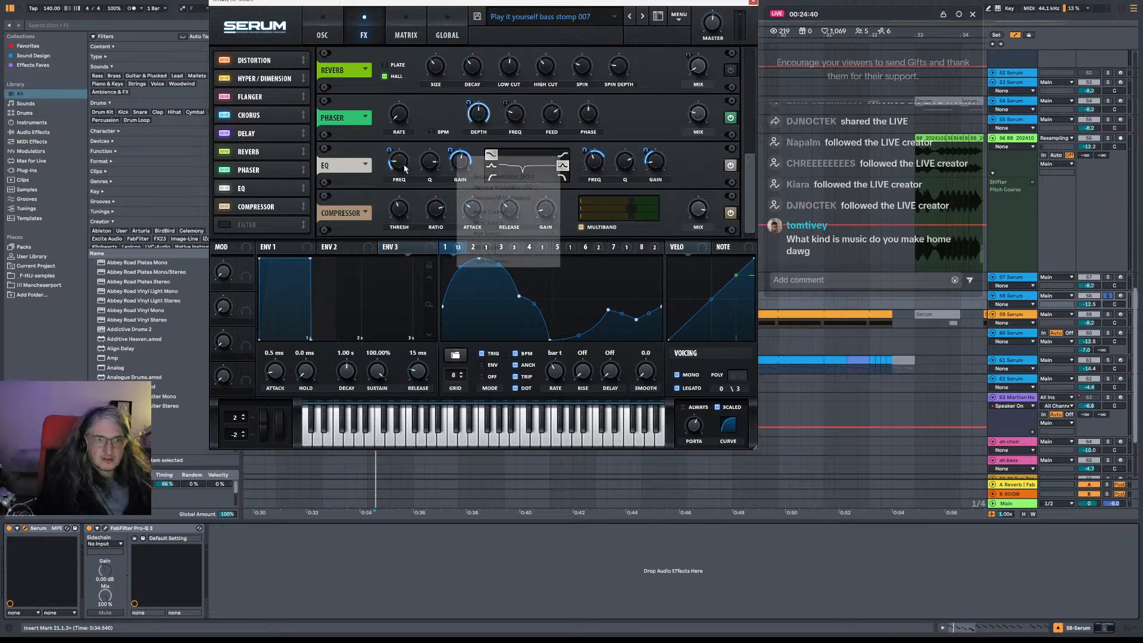
left_click(498, 177)
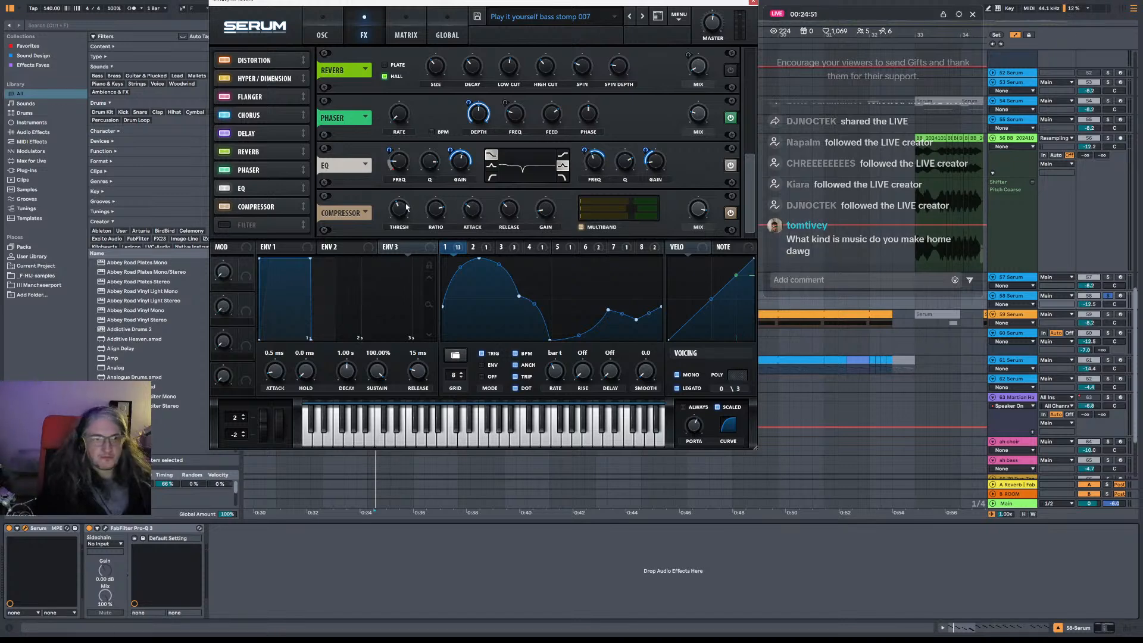
right_click(461, 160)
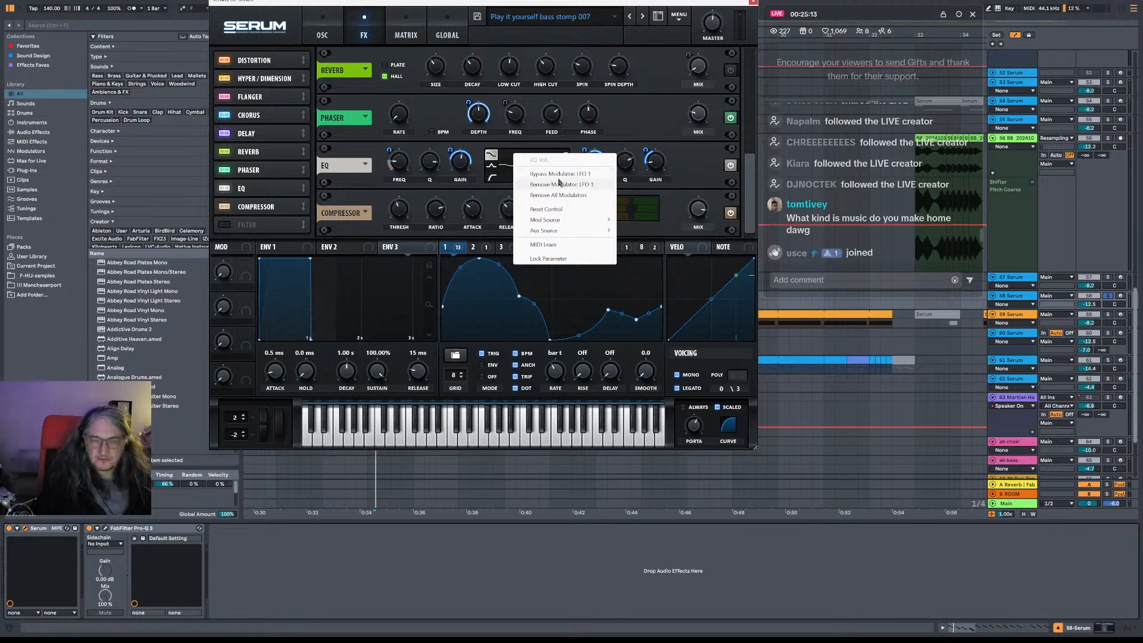
left_click(608, 145)
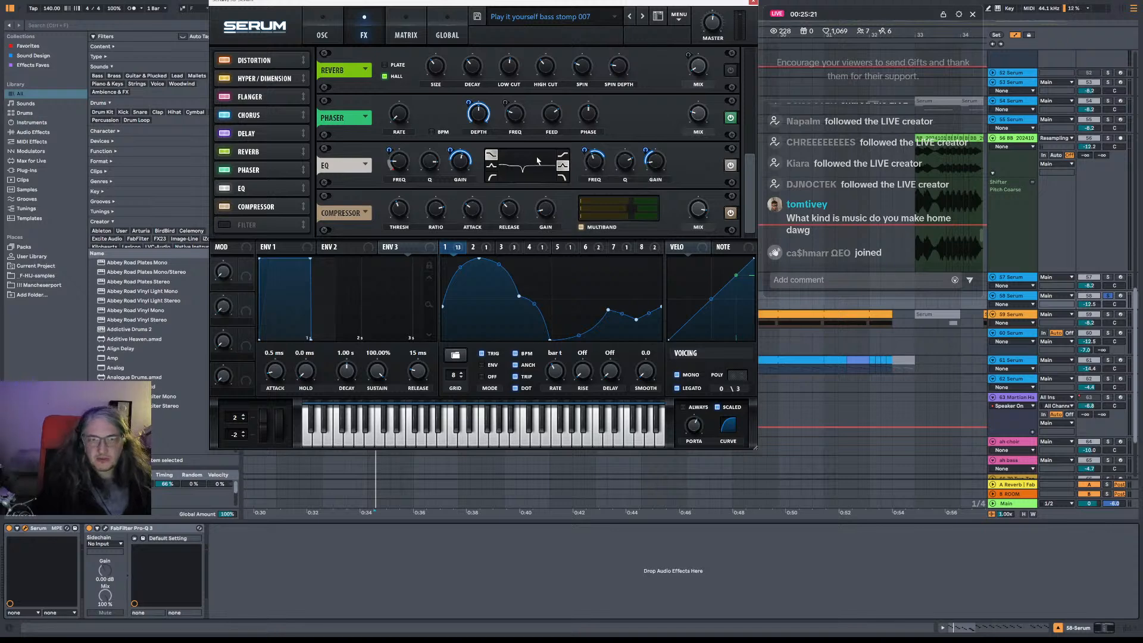
right_click(512, 156)
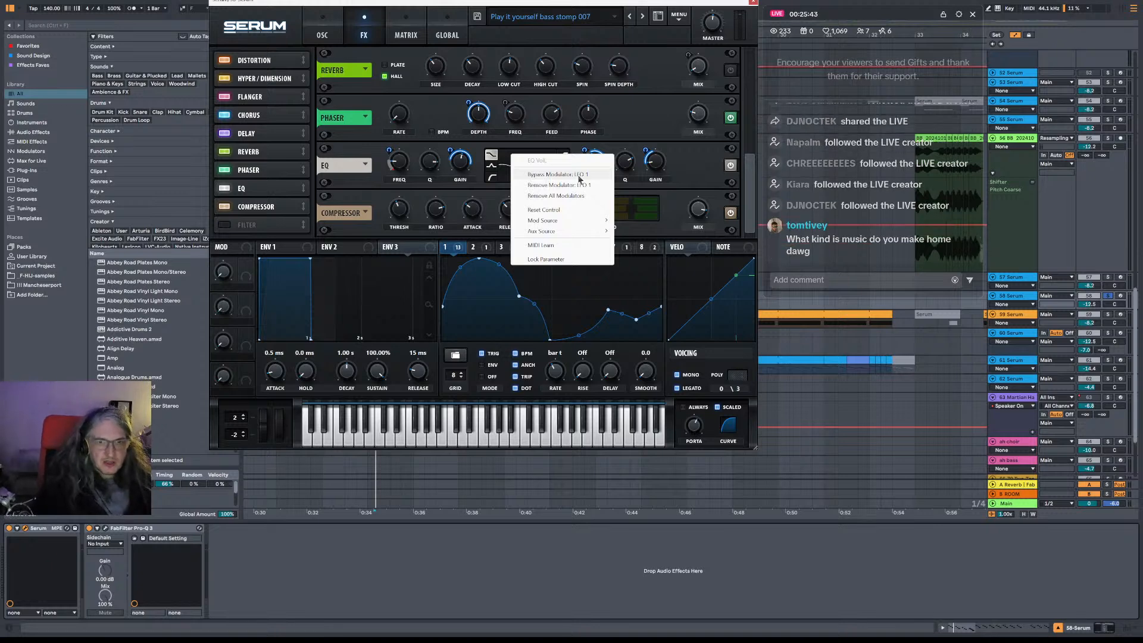
left_click(582, 175)
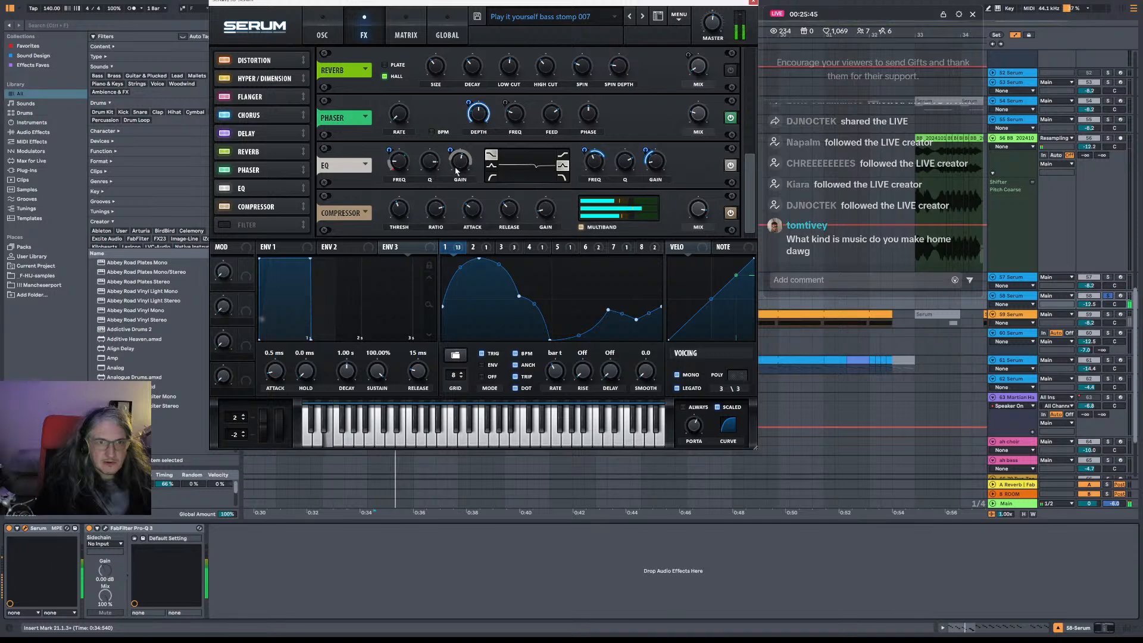
Adjust the first EQ band's gain and set its frequency to 91 Hz while playing the part.
left_click_drag(403, 171, 413, 159)
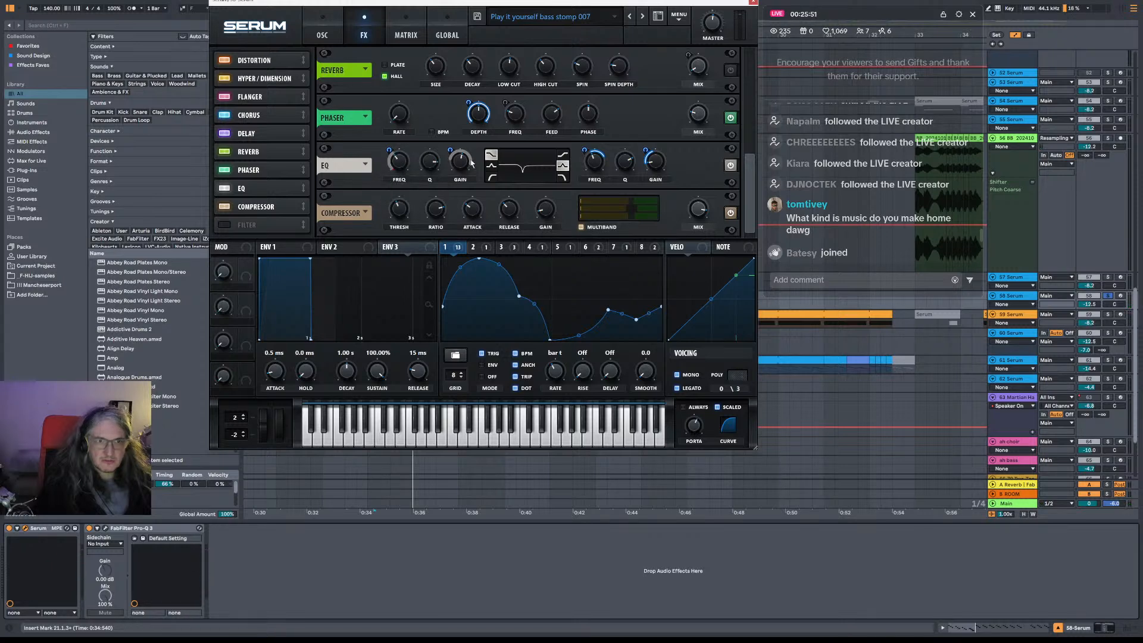
left_click_drag(462, 164, 464, 156)
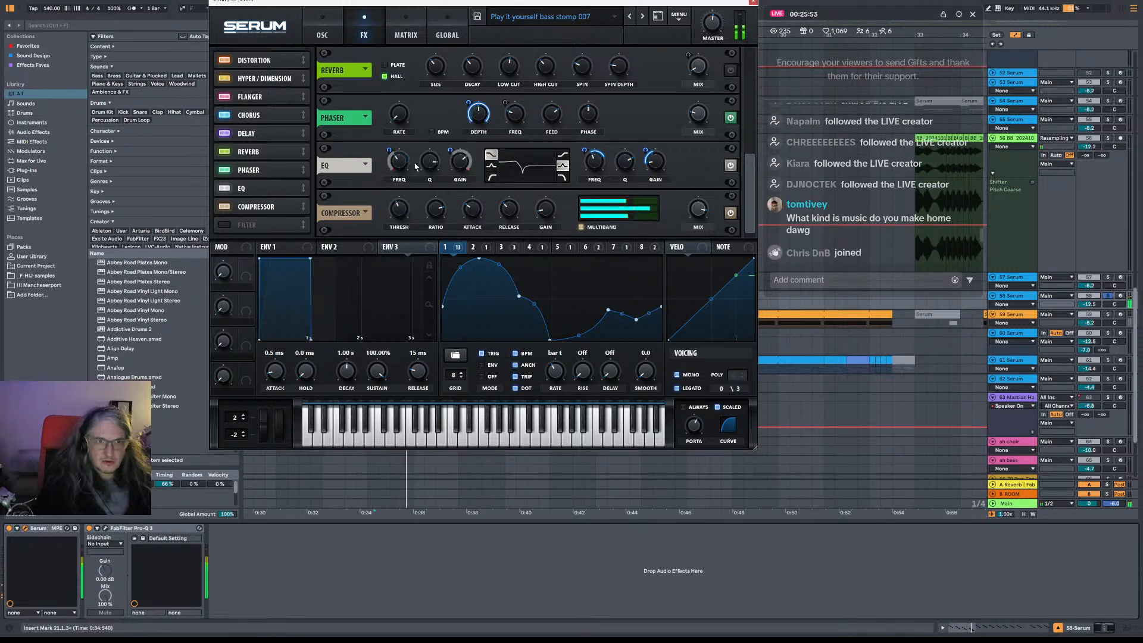
left_click_drag(395, 162, 400, 185)
key("space")
key("space")
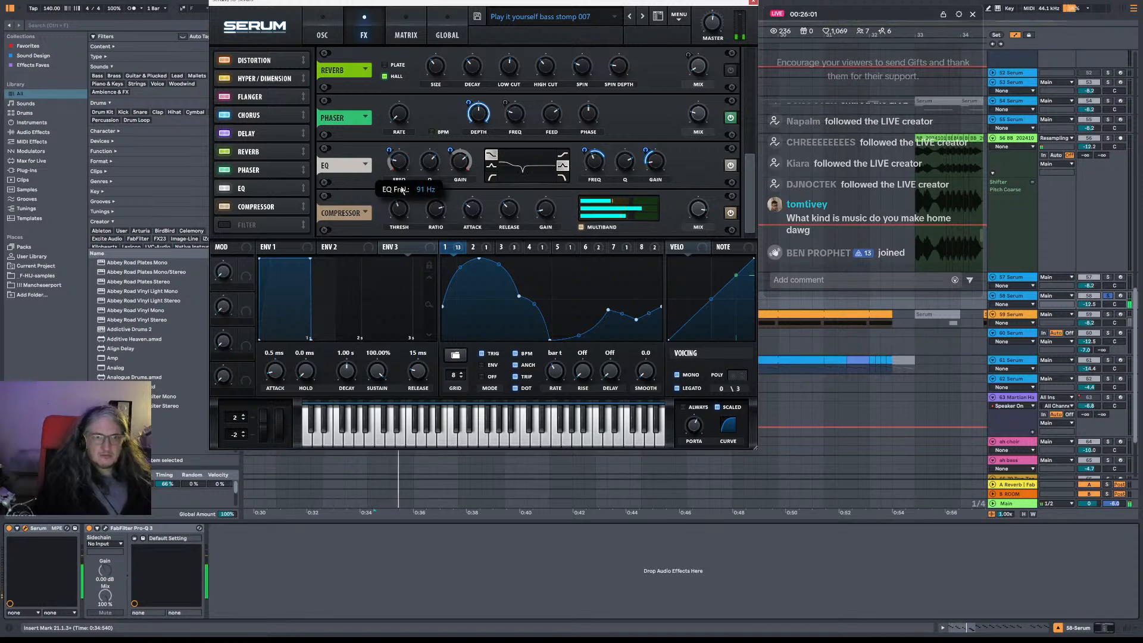
Bypass the LFO 3 modulation on the first EQ band's frequency and readjust the band's gain while playing the part.
key("space")
left_click(472, 246)
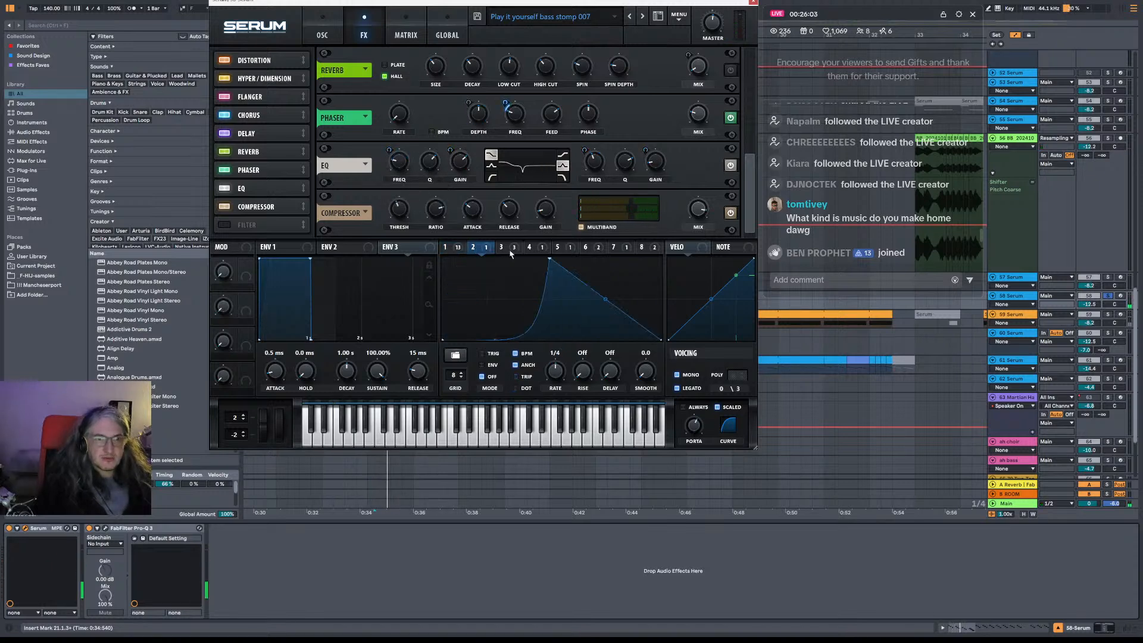
left_click(501, 246)
right_click(396, 157)
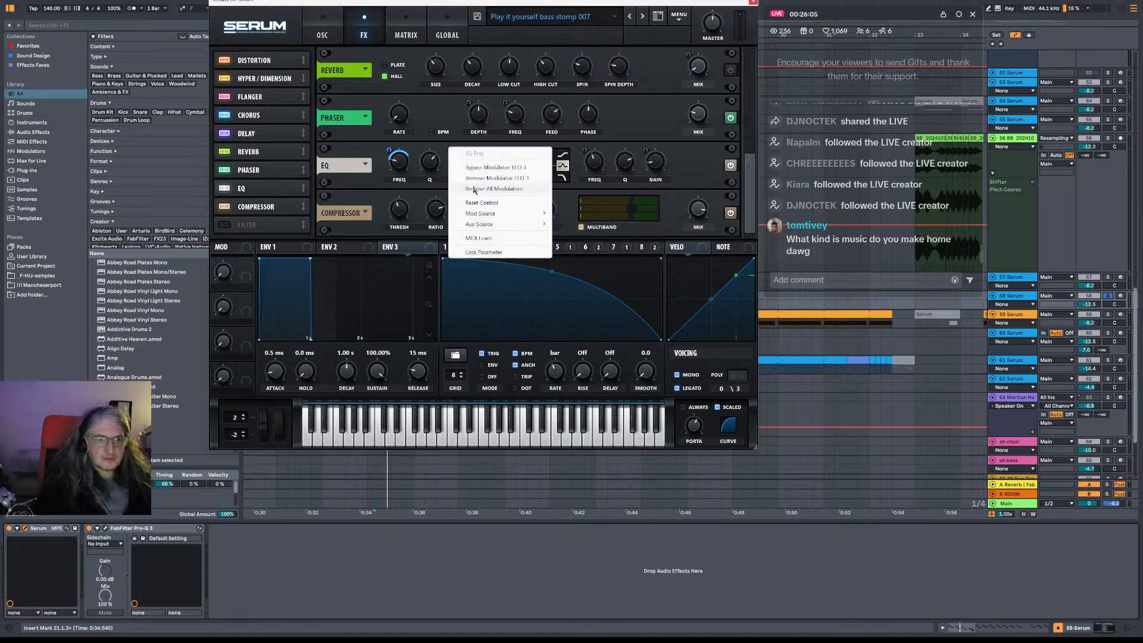
left_click(484, 169)
key("space")
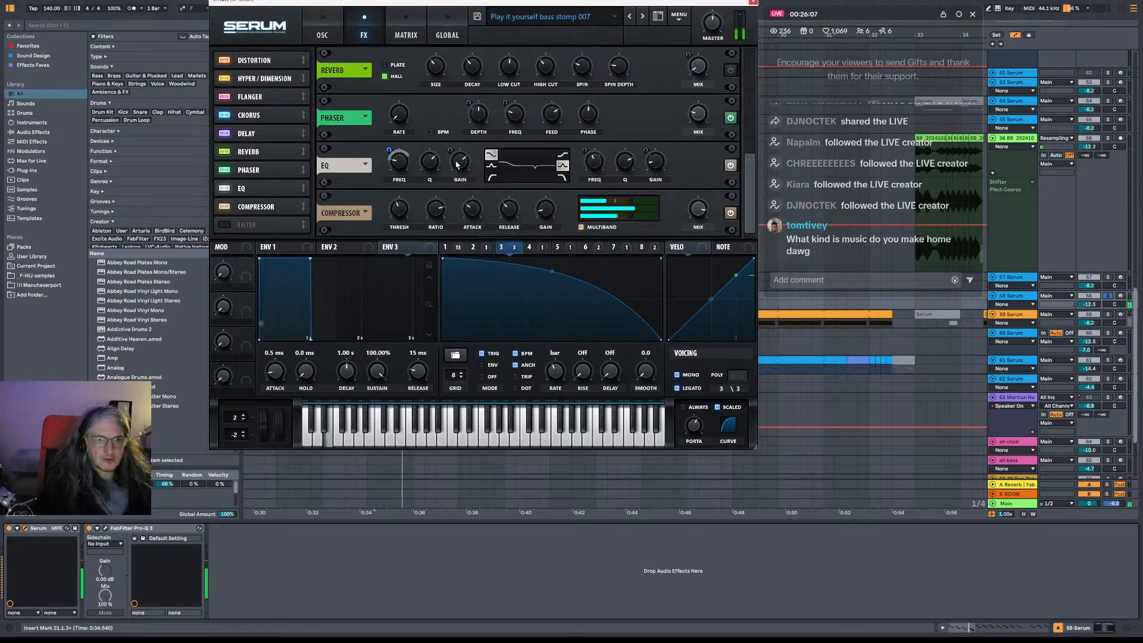
left_click_drag(461, 169, 464, 163)
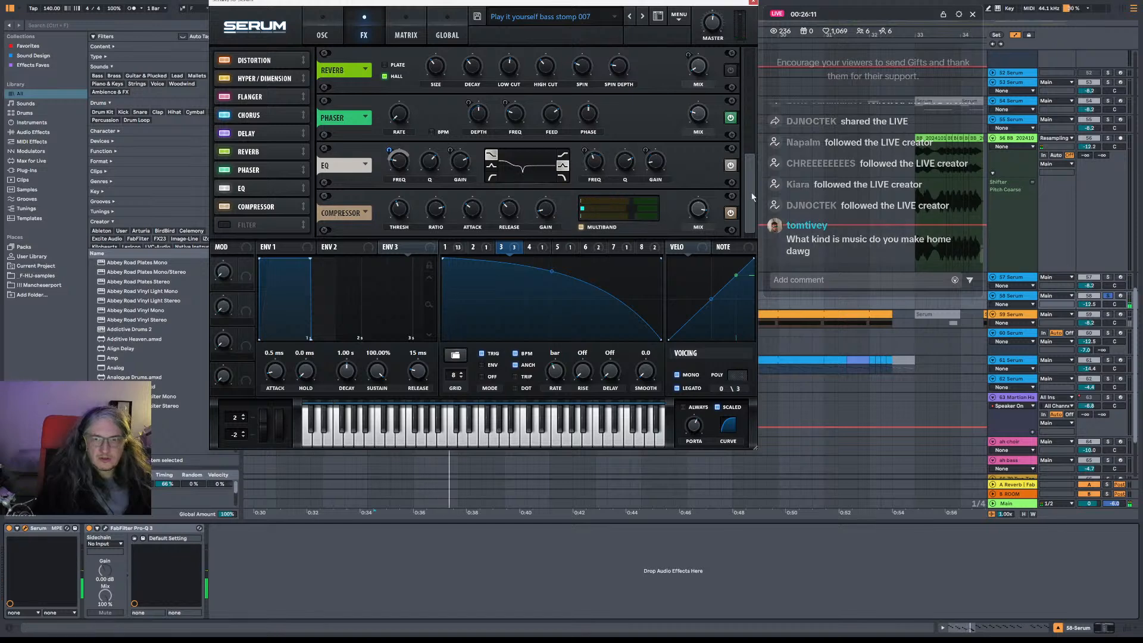
Compare the patch's sound with the compressor off and on during playback.
left_click(731, 214)
key("space")
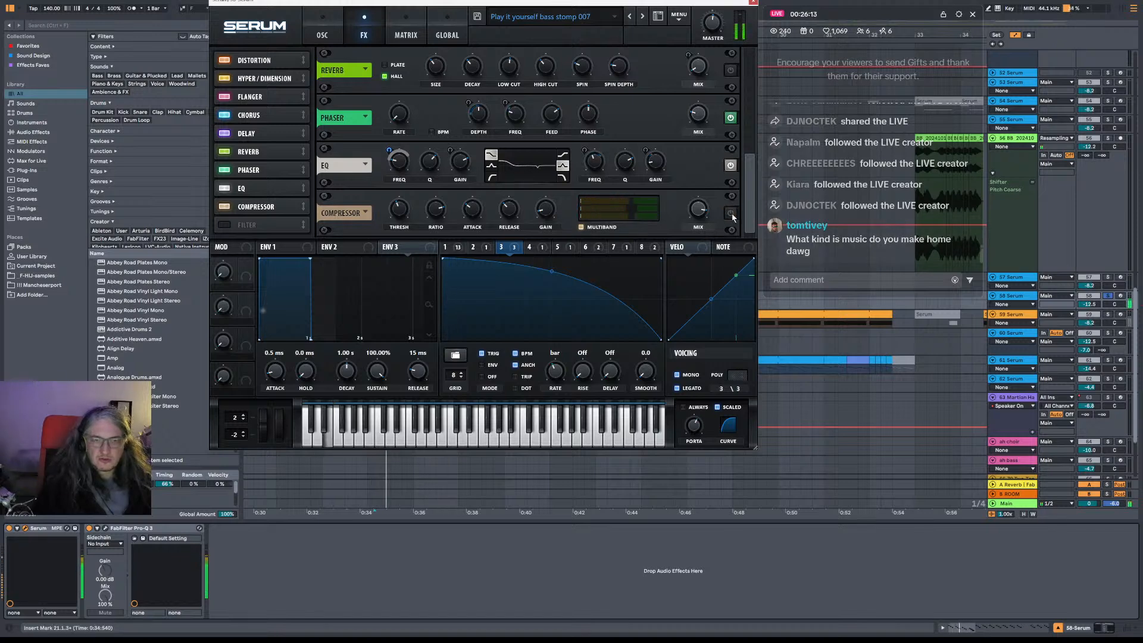
left_click(731, 215)
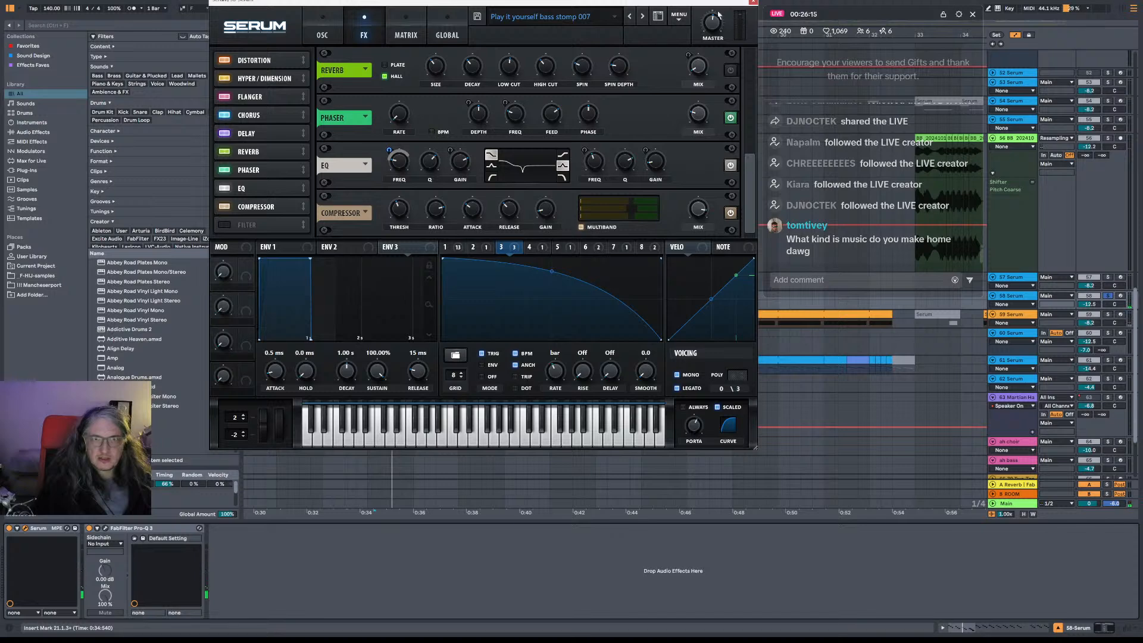
Lower the first EQ band's gain to -24 dB, switch it to a low-cut shape and set its frequency to about 146 Hz.
left_click(330, 26)
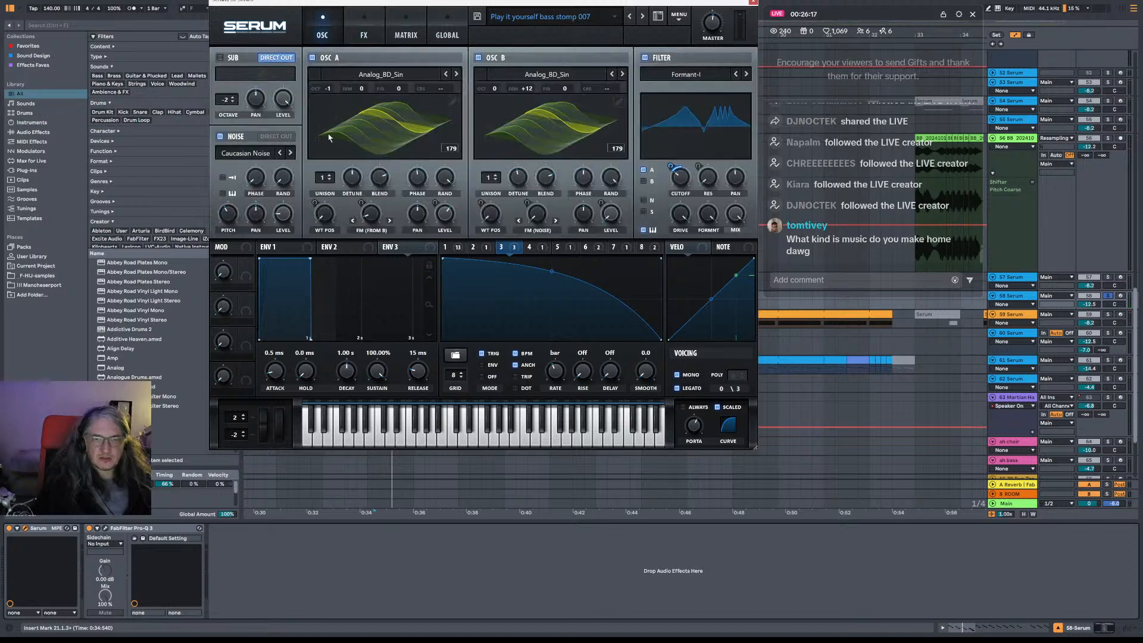
left_click(349, 31)
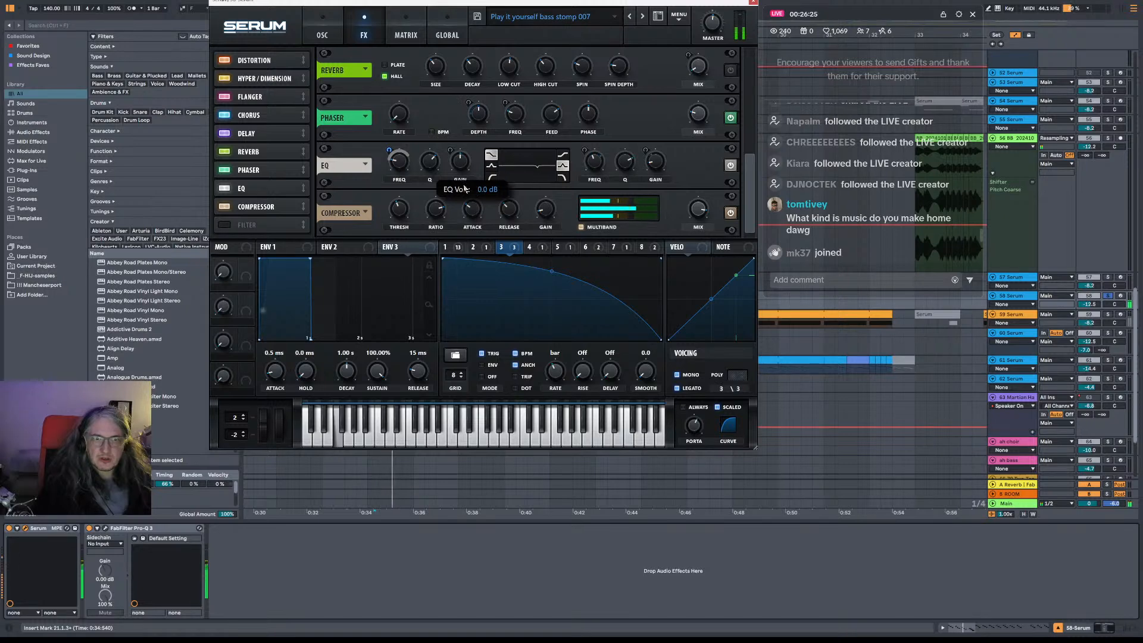
left_click_drag(466, 172, 471, 231)
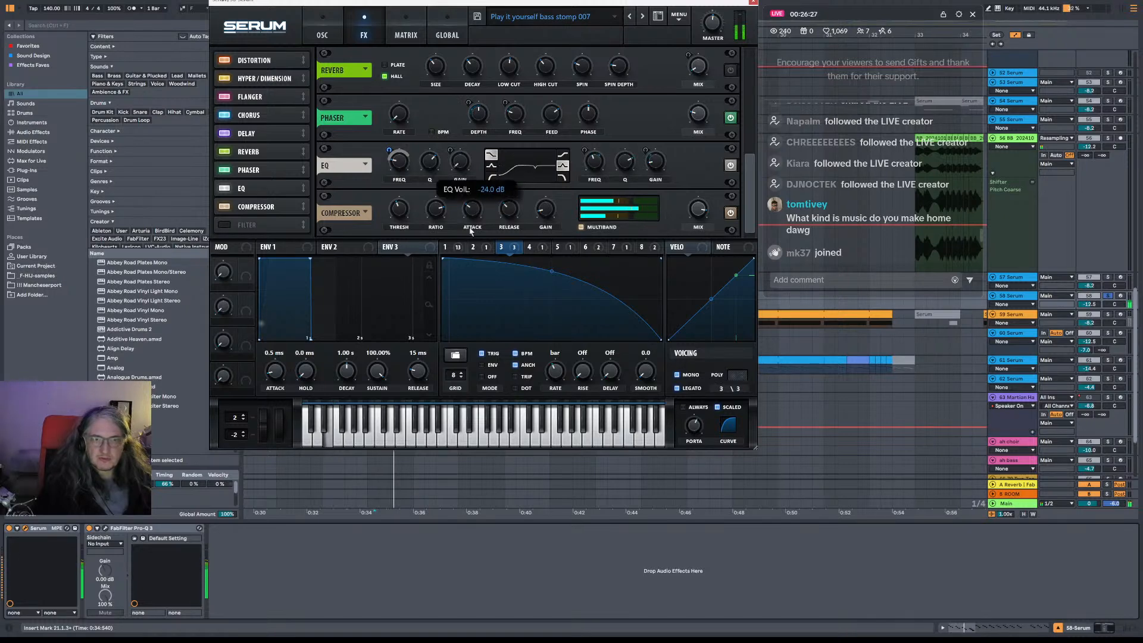
left_click(489, 177)
left_click_drag(431, 163, 404, 164)
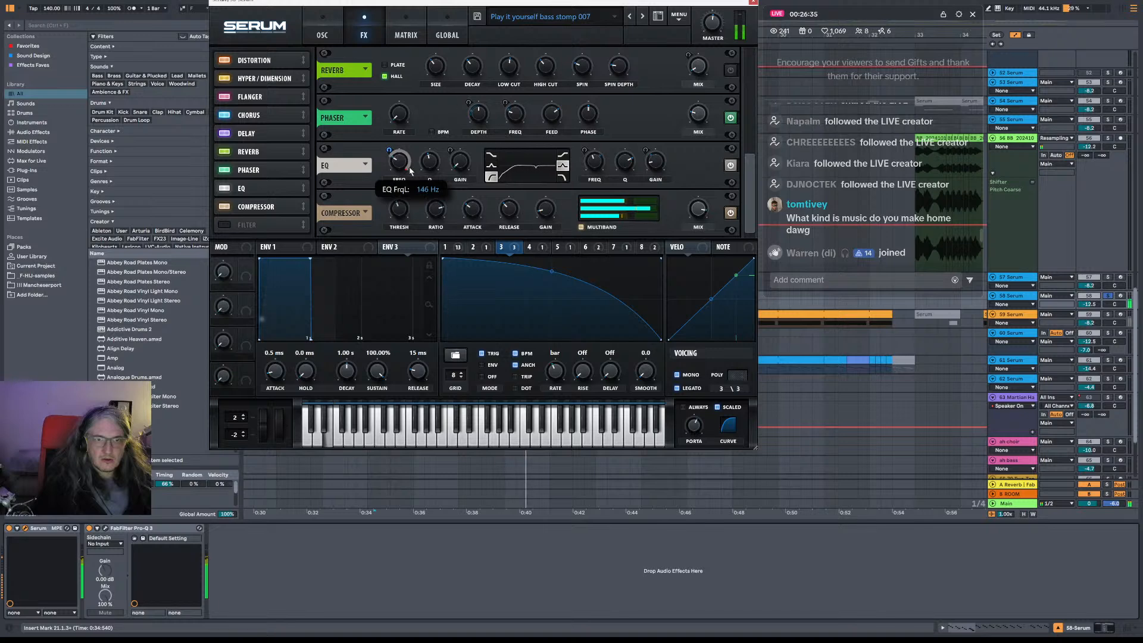
Enable the sub oscillator with a sine wave and set its octave to -1.
left_click(323, 35)
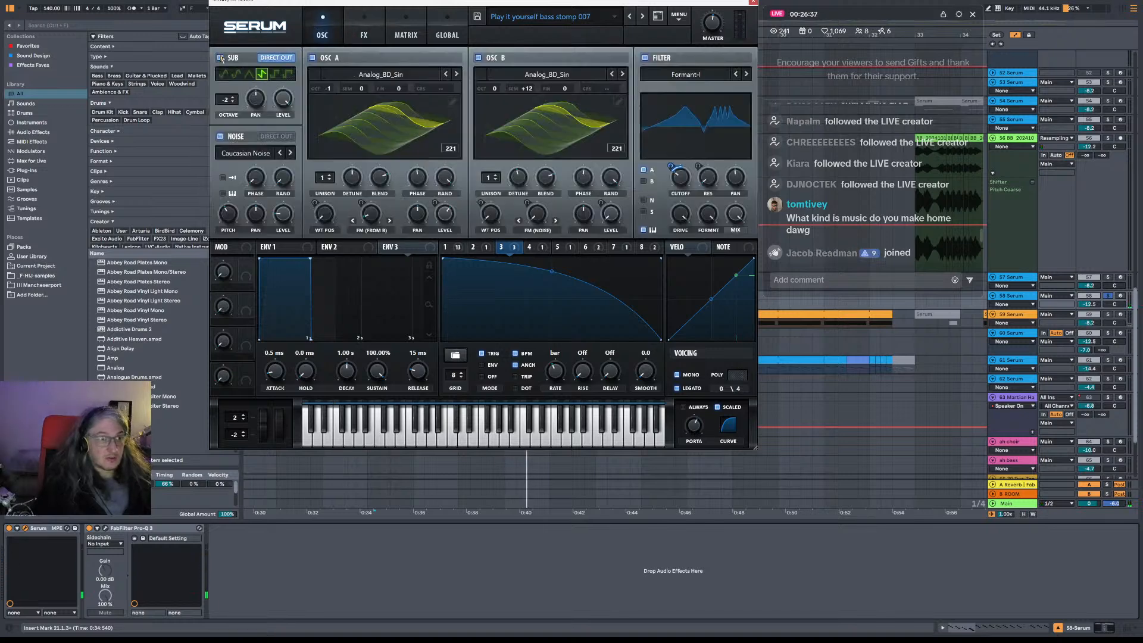
left_click(223, 74)
left_click(233, 97)
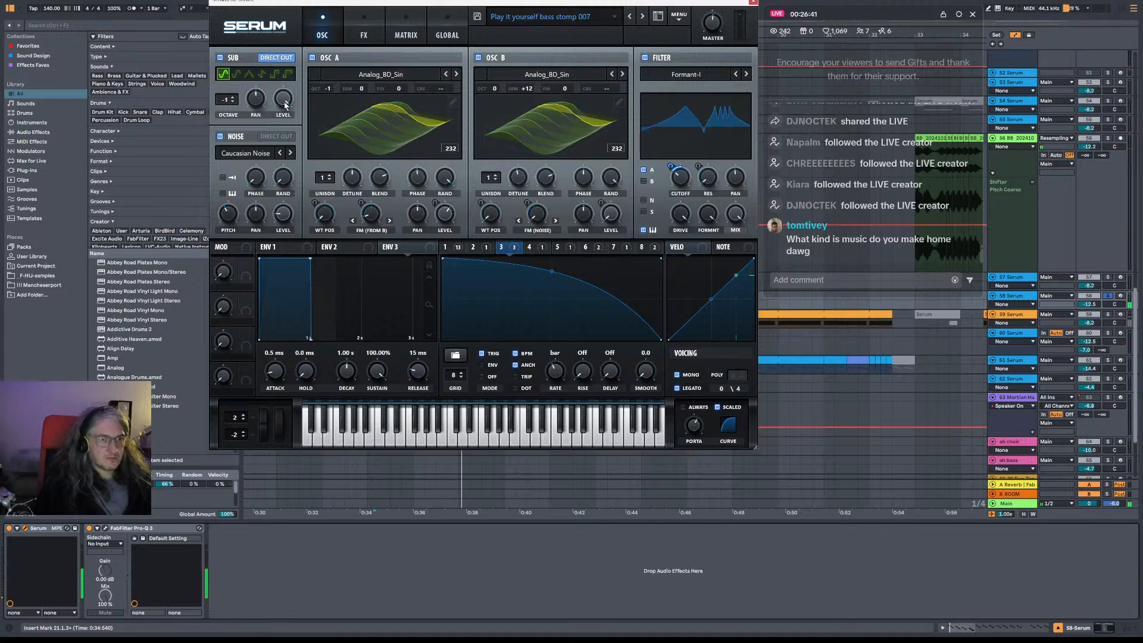
Examine the LFO shapes and their destinations to find one suitable for modulating the sub oscillator.
left_click(445, 247)
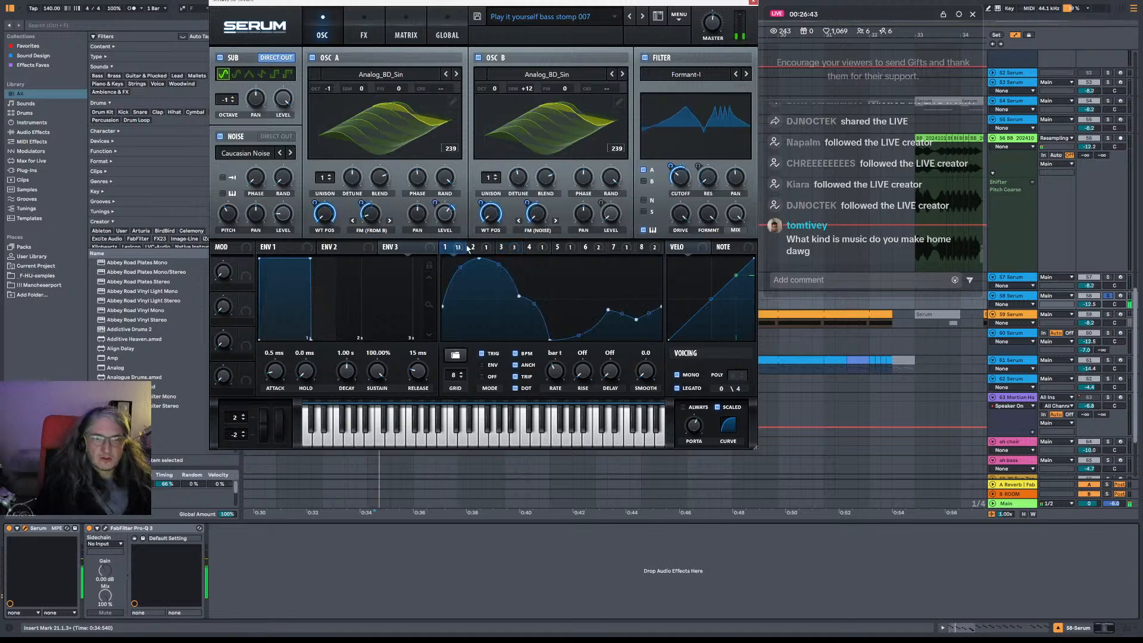
left_click(472, 246)
left_click(501, 248)
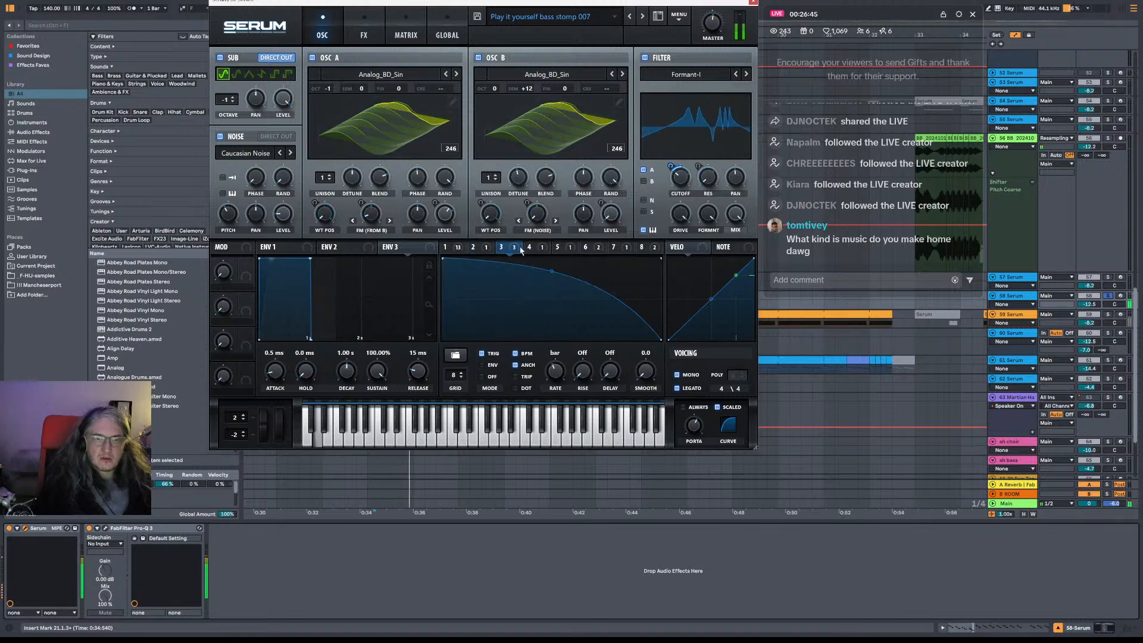
left_click(529, 248)
left_click(557, 247)
left_click(585, 247)
left_click(613, 248)
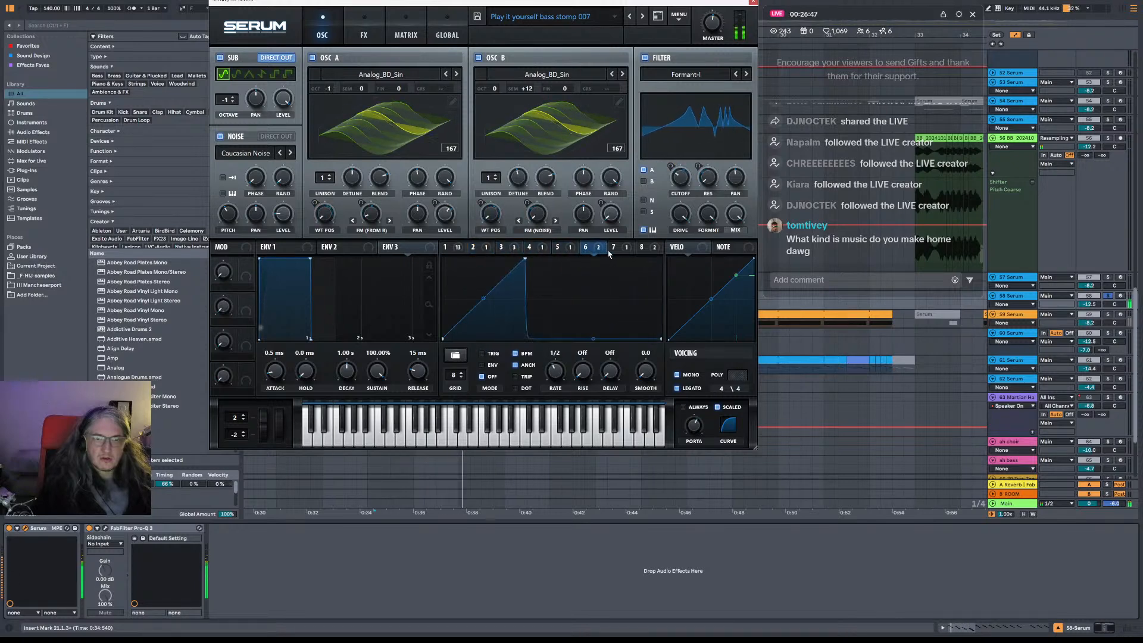
left_click(642, 248)
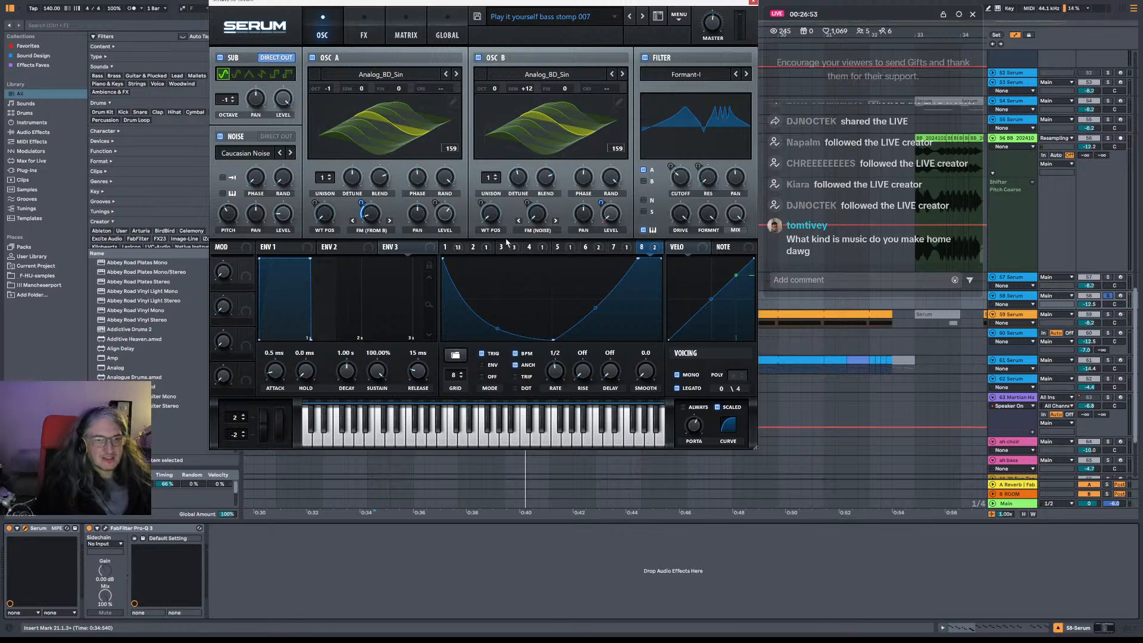
left_click(481, 248)
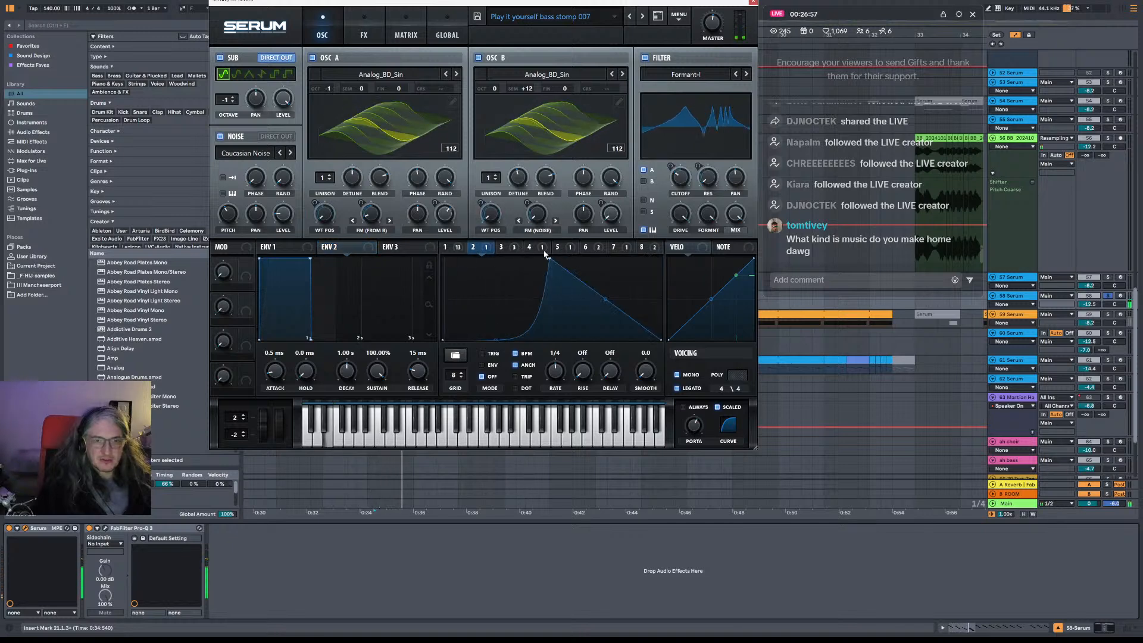
left_click(514, 249)
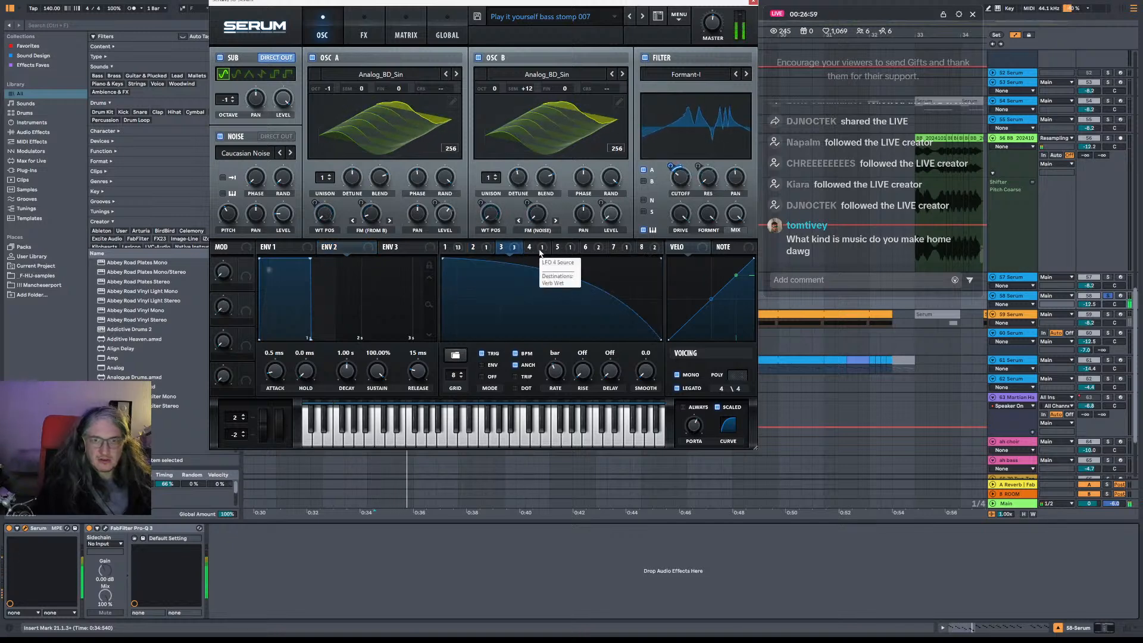
Remove all destinations from LFO 4 and assign it to the sub oscillator's level.
left_click(540, 252)
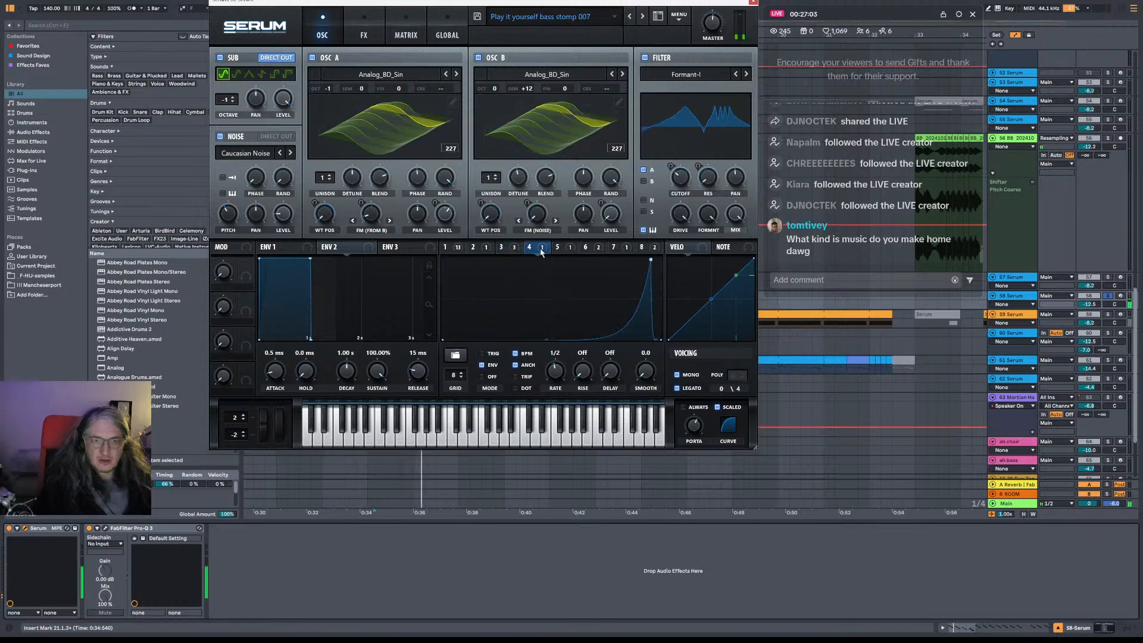
right_click(542, 250)
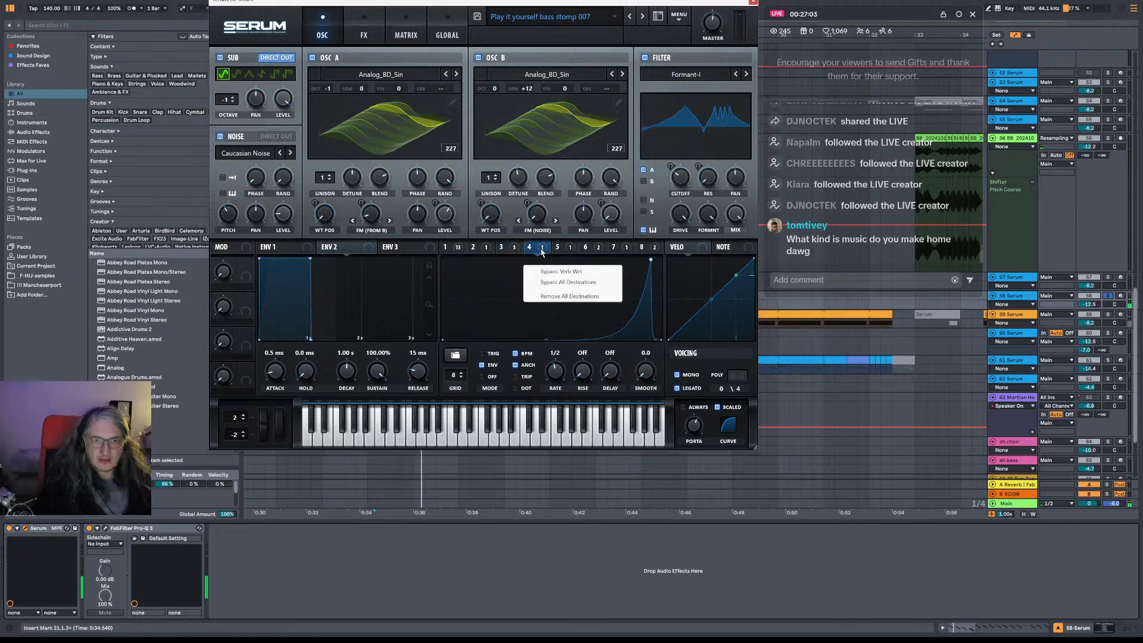
left_click(583, 297)
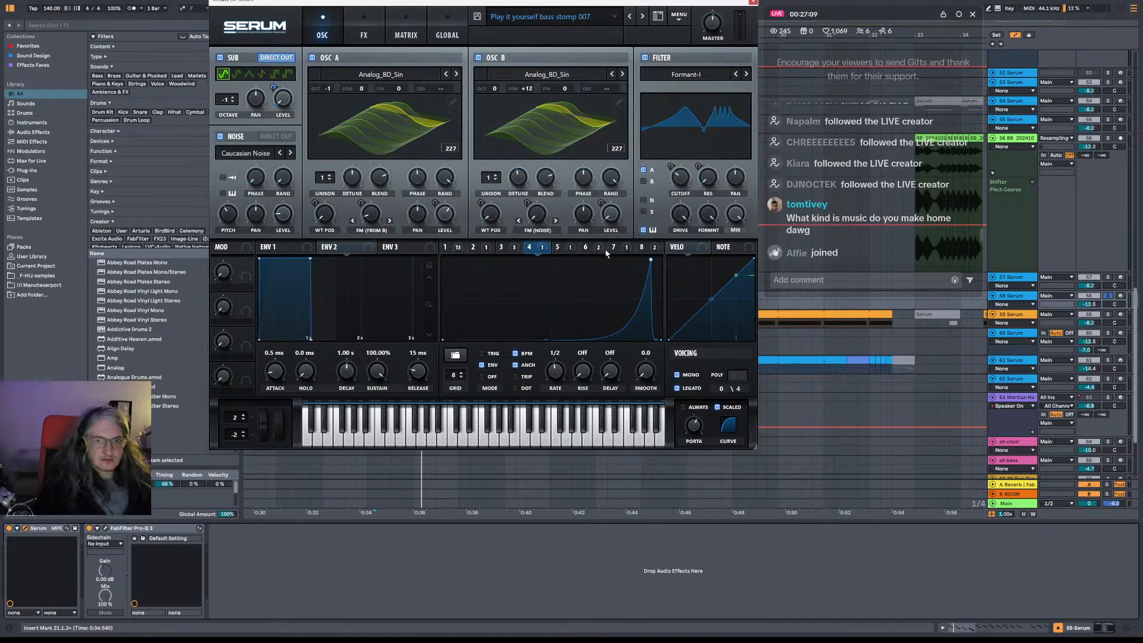
Reshape LFO 4 into a brief full-level hold at the start followed by a steep curved decay to zero.
left_click_drag(649, 261, 446, 260)
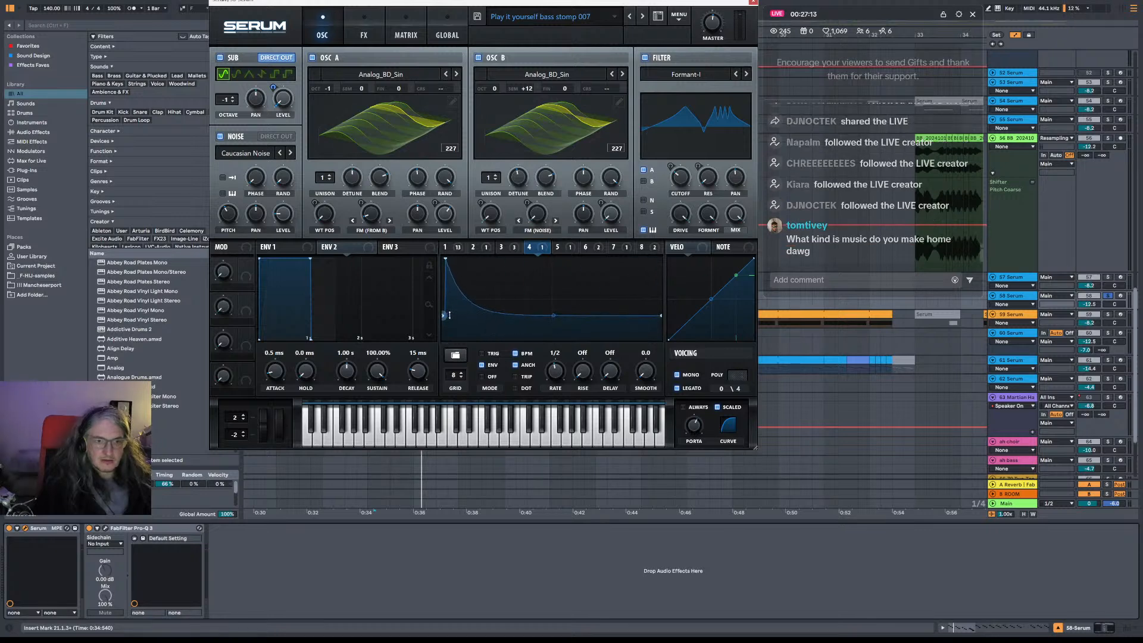
mouse_move(444, 261)
left_mouse_down()
mouse_move(518, 267)
mouse_move(446, 247)
left_mouse_up()
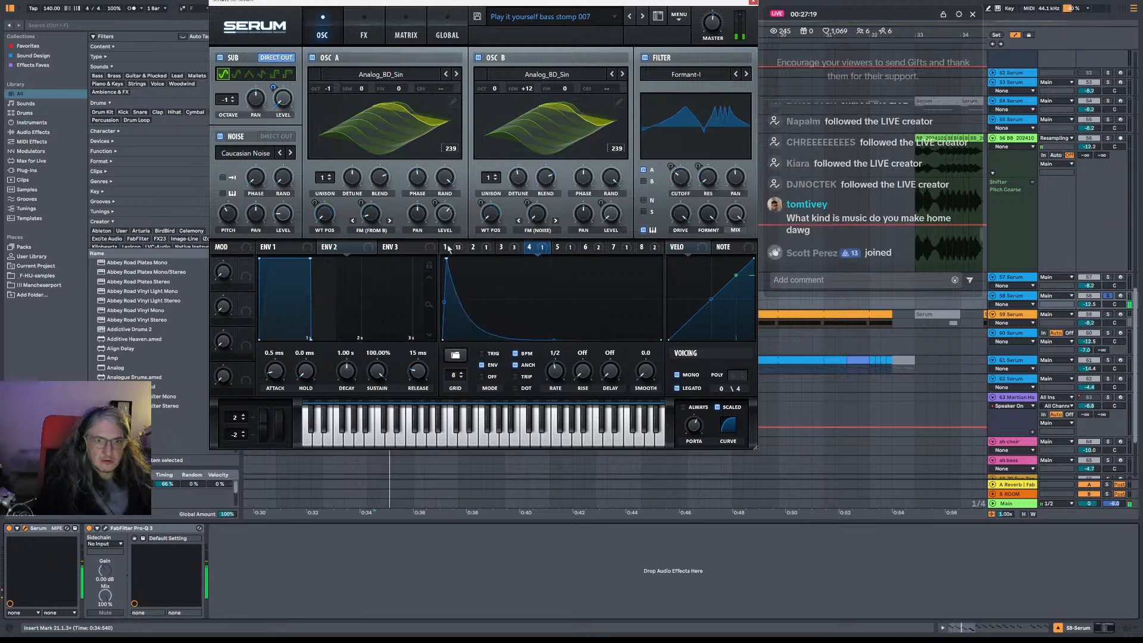
left_click_drag(553, 341, 554, 313)
double_click(492, 297)
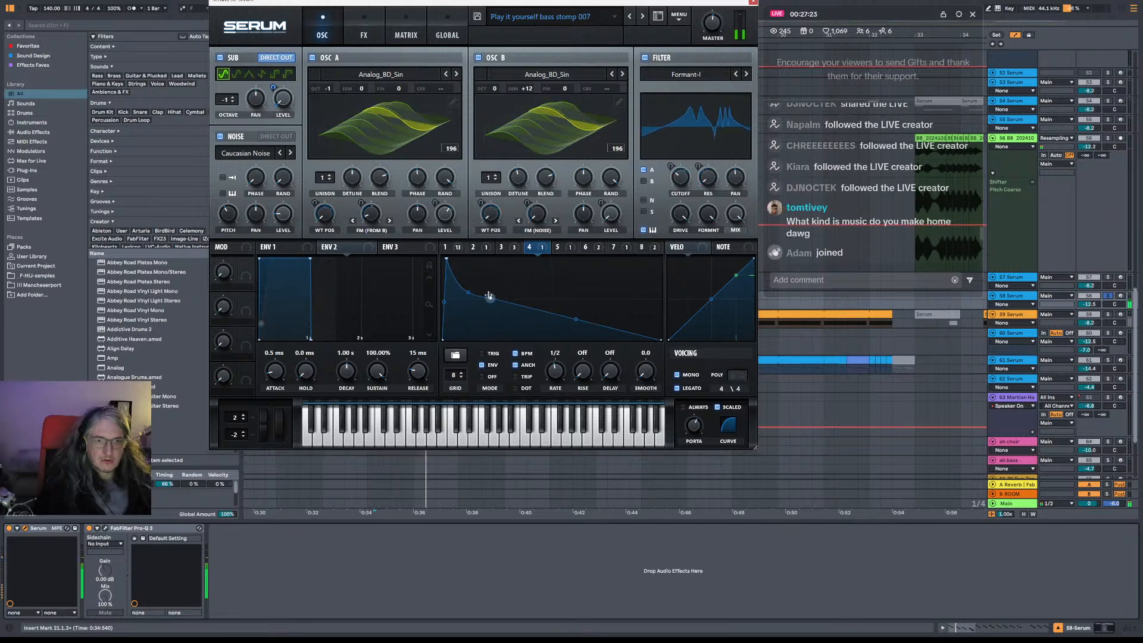
left_click_drag(492, 297, 484, 245)
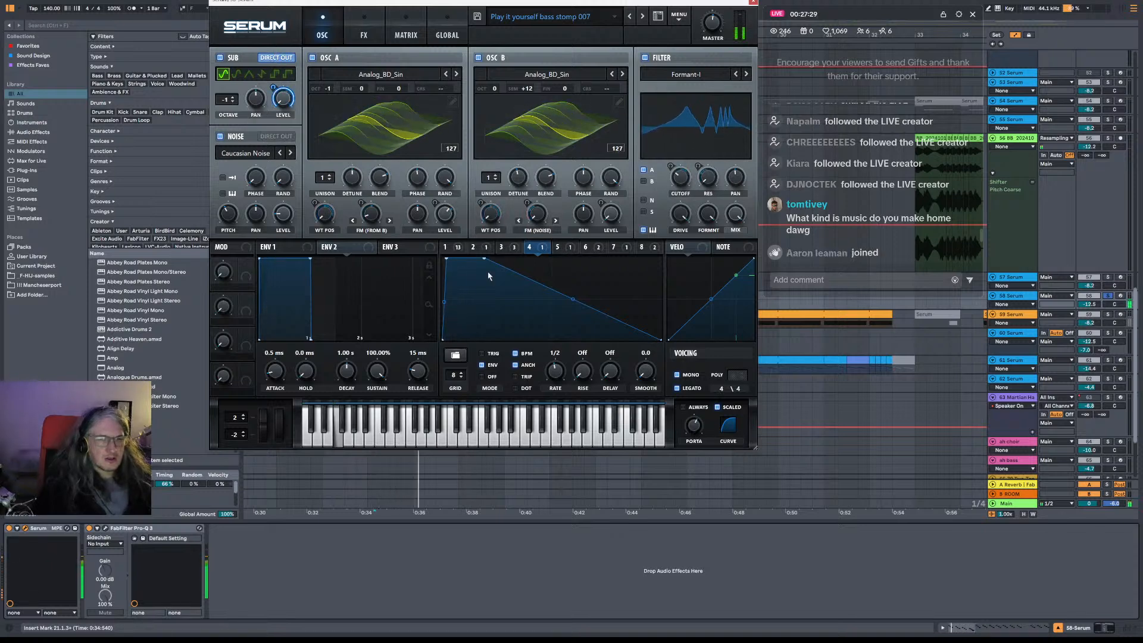
left_click_drag(484, 259, 466, 259)
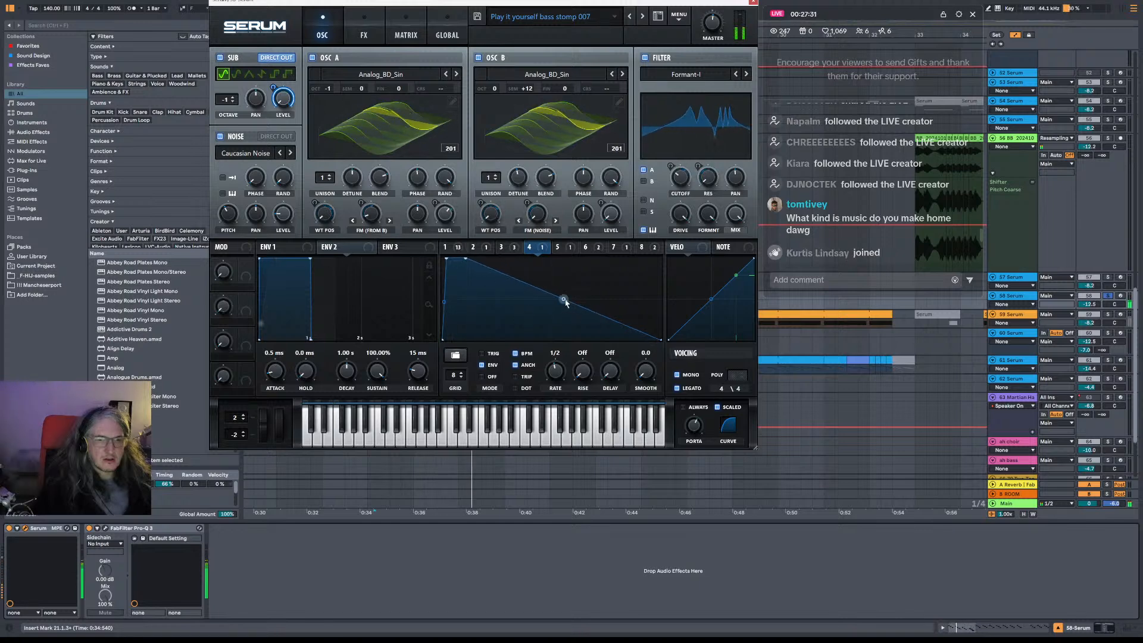
left_click_drag(564, 298, 564, 332)
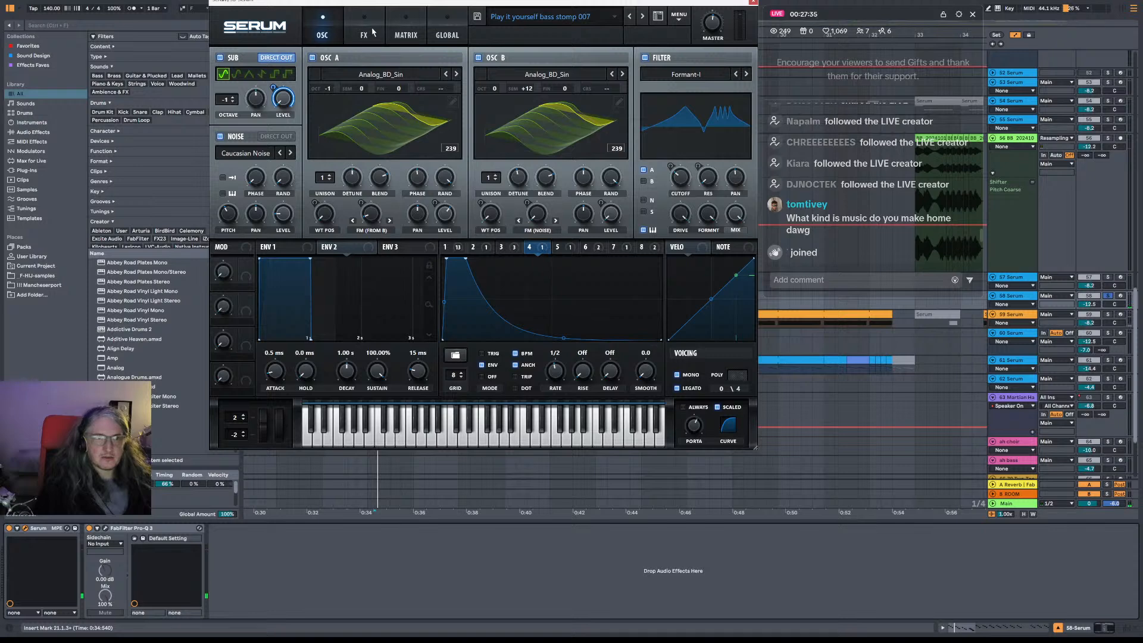
Check the patch's effects and the track's FabFilter Pro-Q 3 while playing the part.
left_click(361, 33)
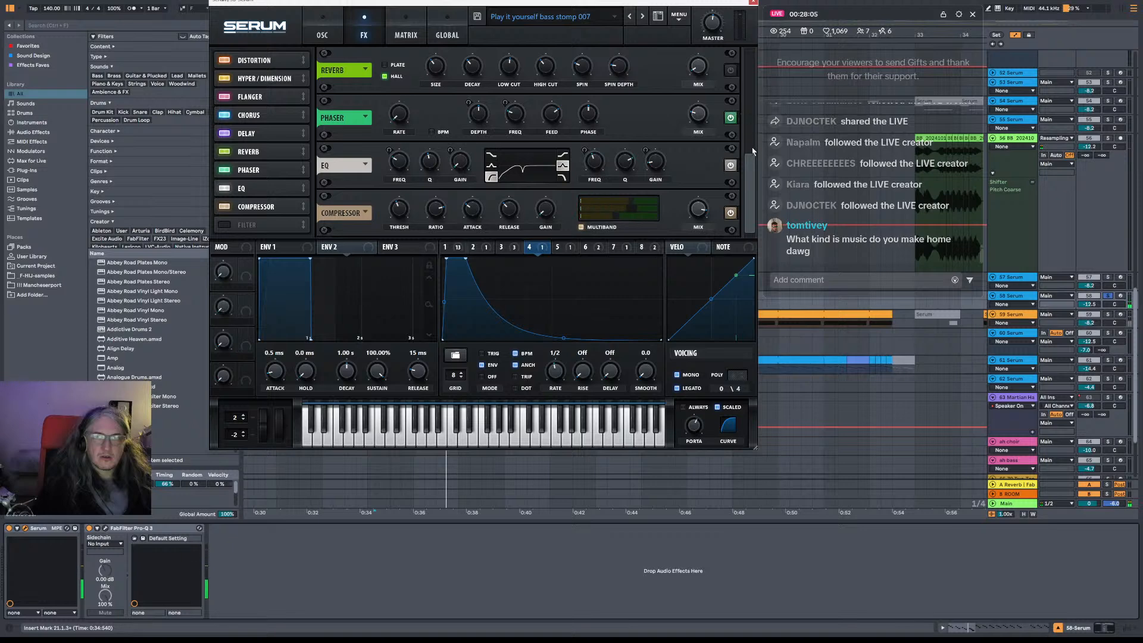
left_click_drag(398, 209, 415, 217)
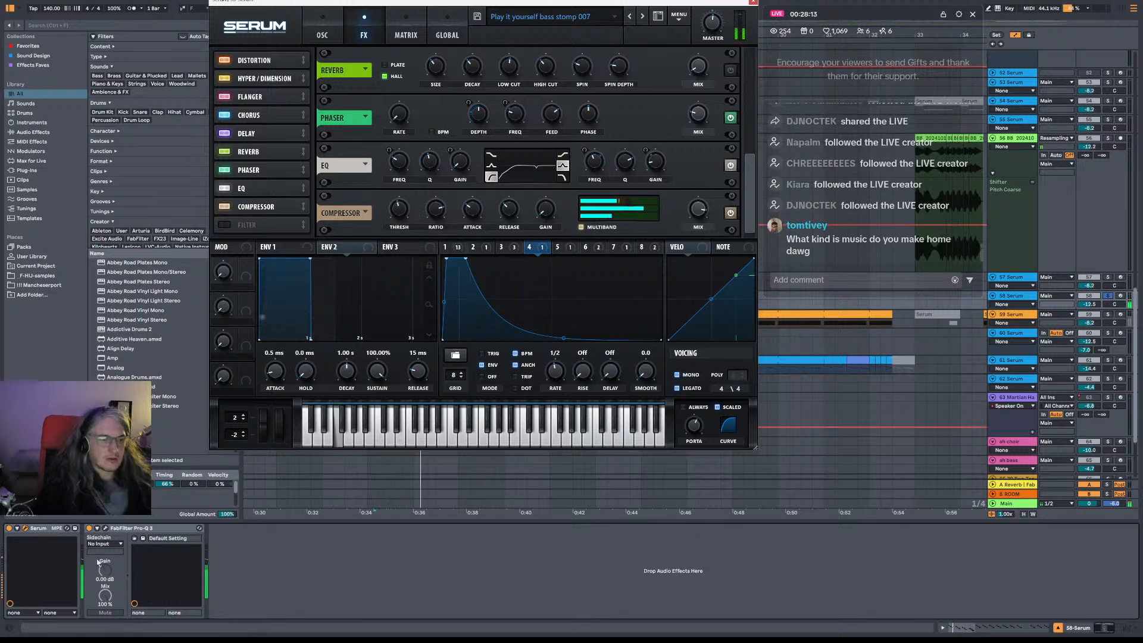
left_click(105, 528)
left_click(105, 529)
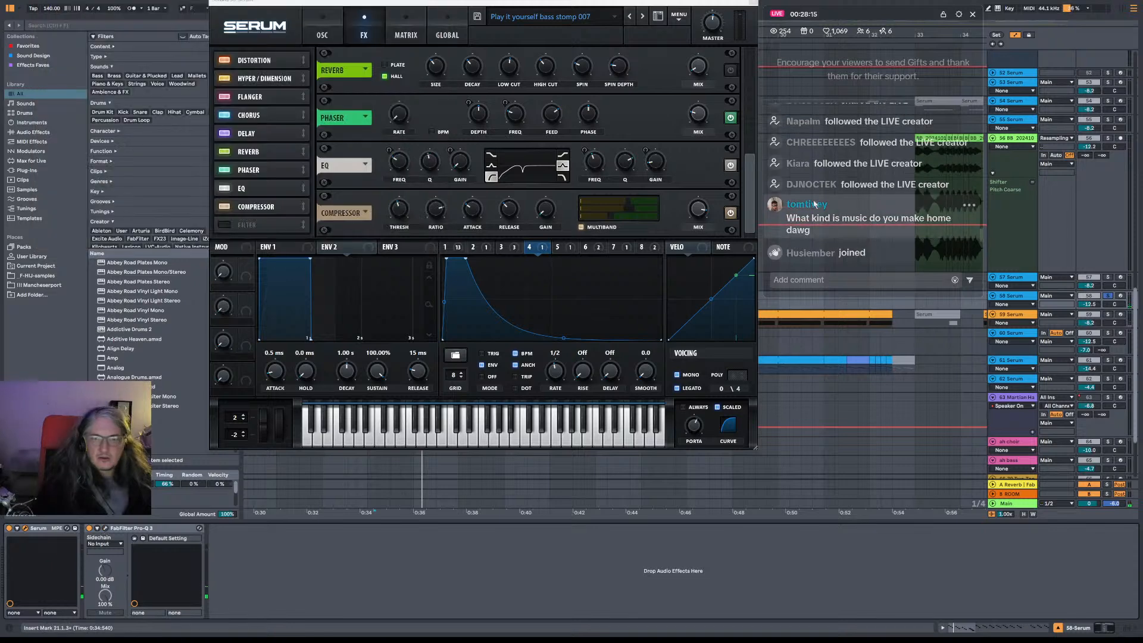
key("space")
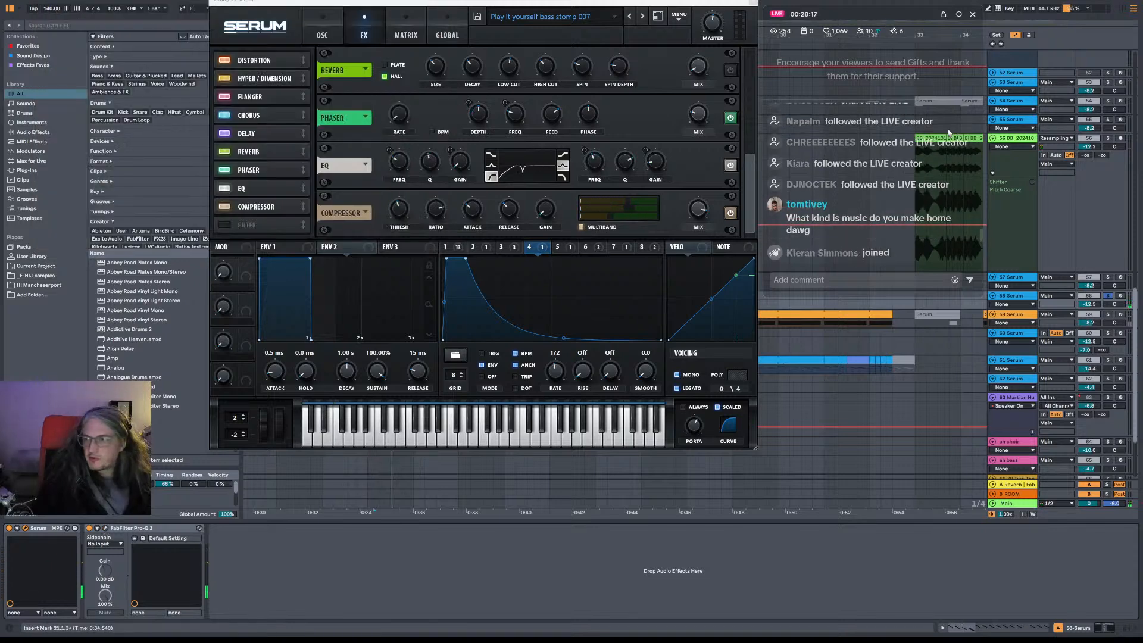
Raise the sub oscillator's octave to 2 while playing the part.
left_click(334, 37)
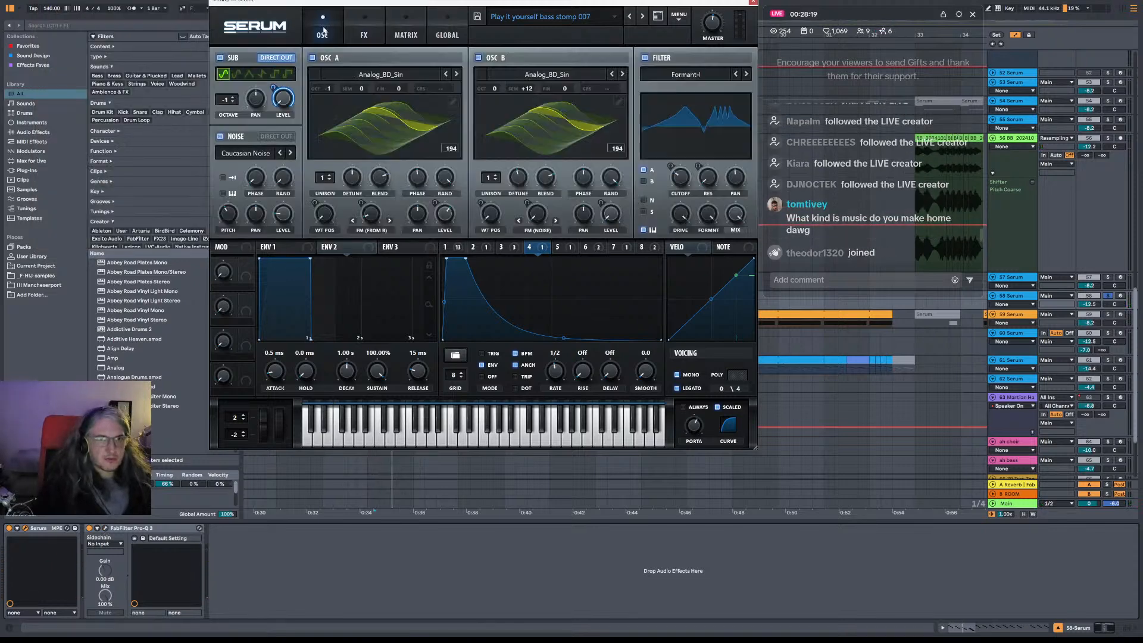
key("space")
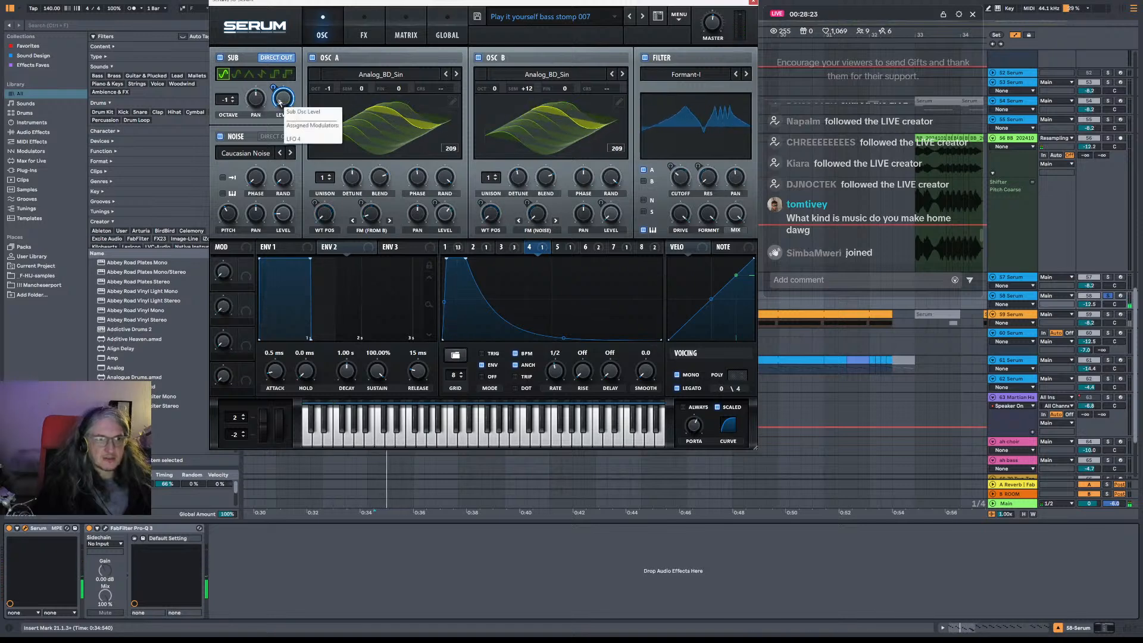
left_click(234, 98)
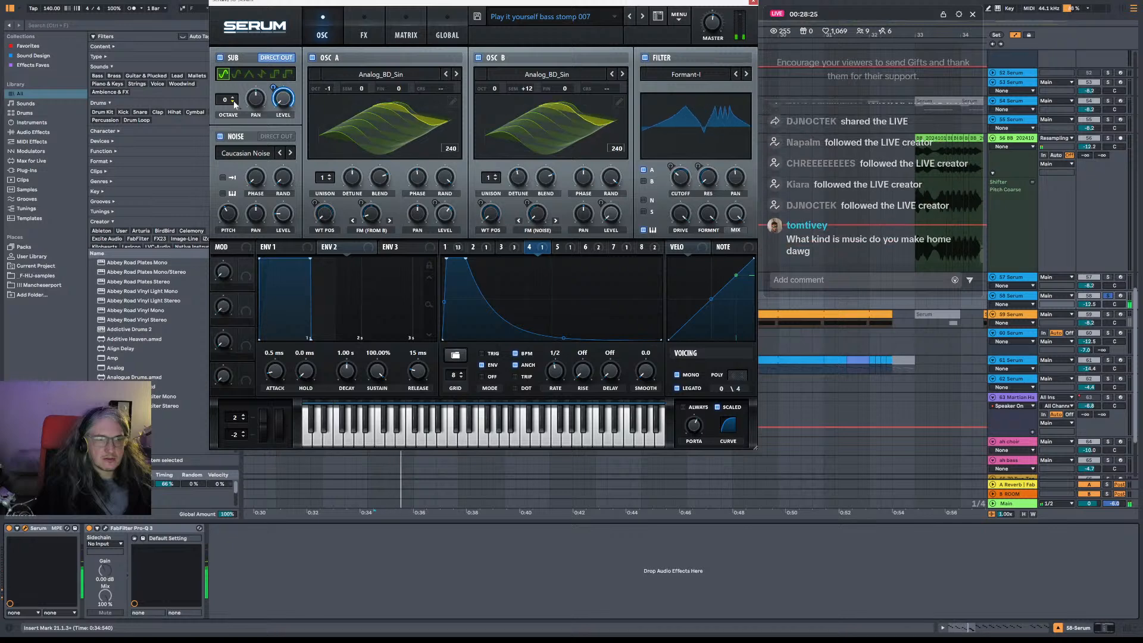
left_click(233, 99)
left_click(233, 99)
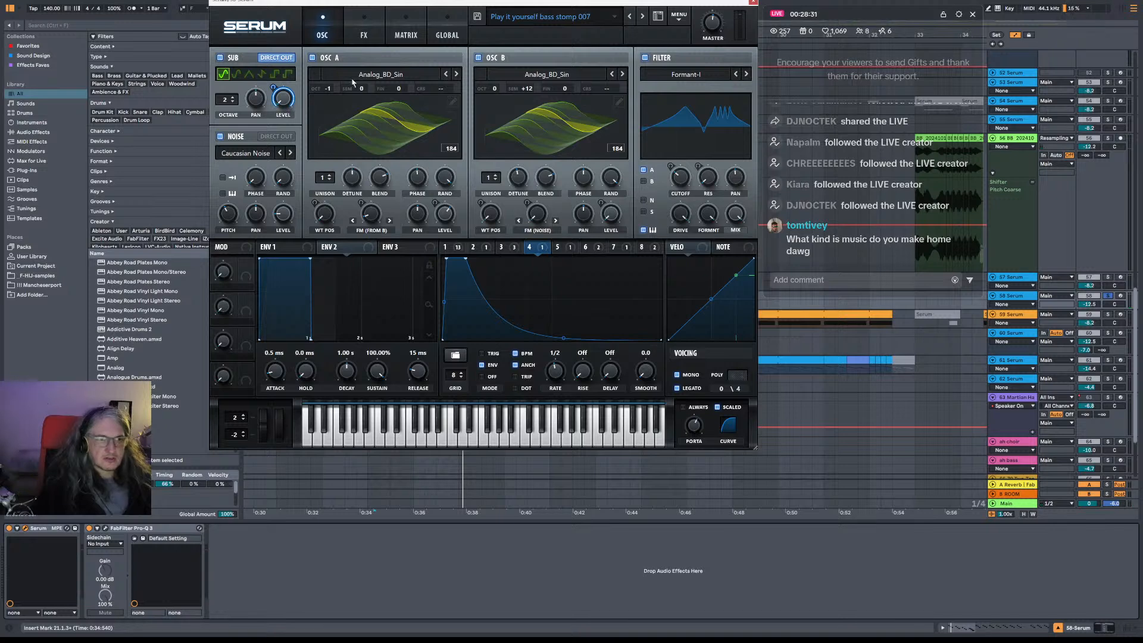
Lower the sub oscillator's octave to -1.
left_click(234, 102)
left_click(233, 102)
left_click(234, 102)
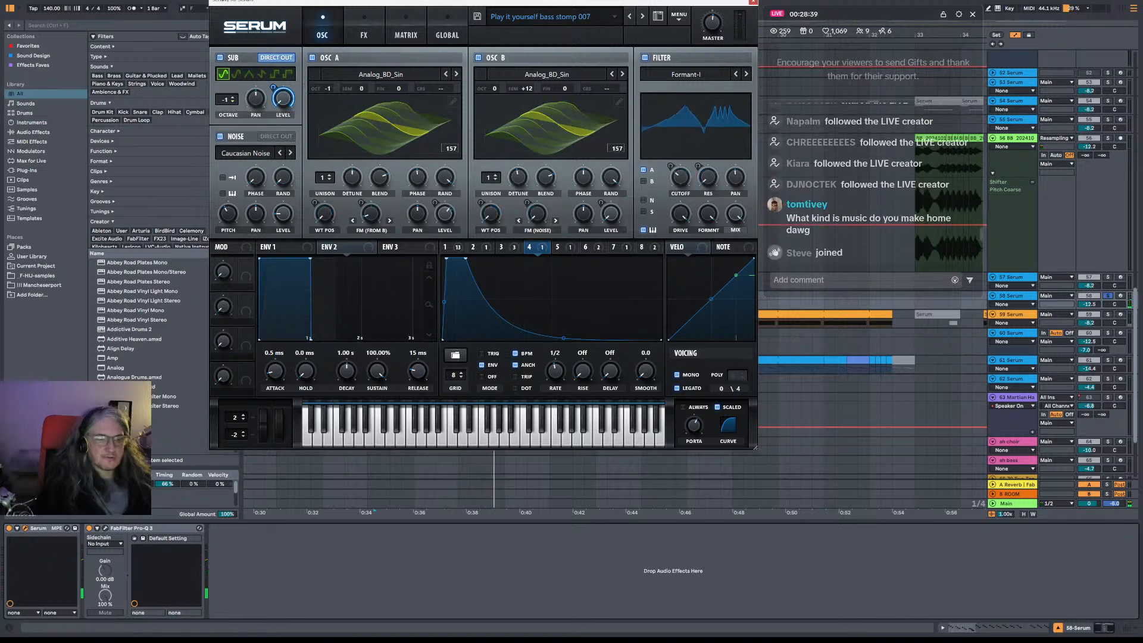
Inspect the bass's low-frequency peak in FabFilter Pro-Q 3 with a temporary EQ band during playback.
left_click(105, 529)
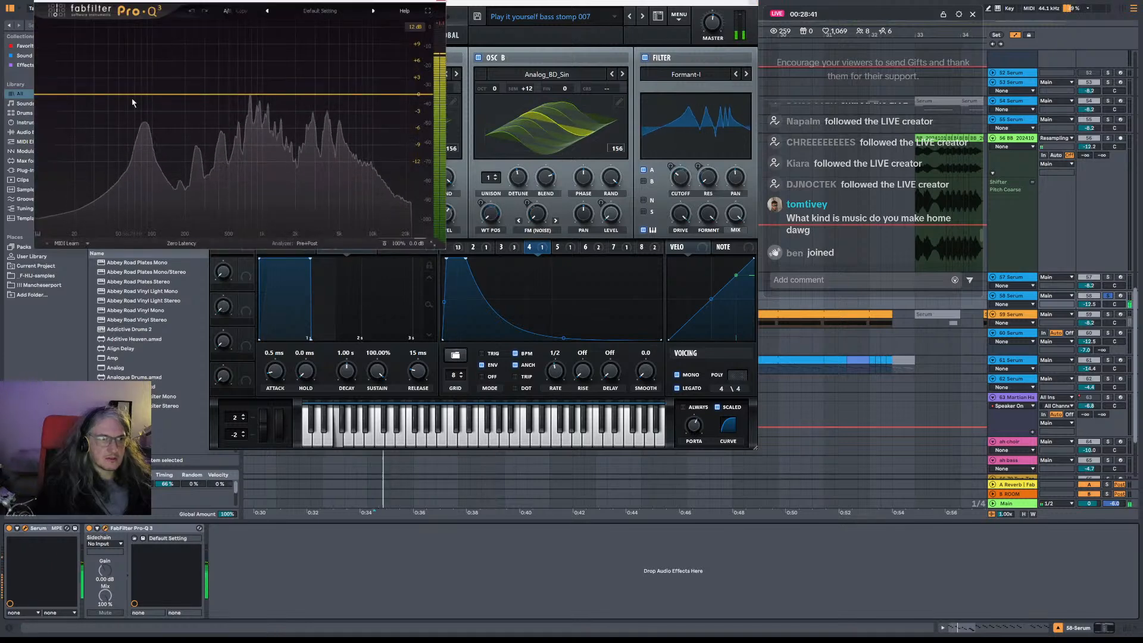
mouse_move(139, 94)
left_mouse_down()
mouse_move(143, 62)
mouse_move(144, 94)
left_mouse_up()
left_click(167, 70)
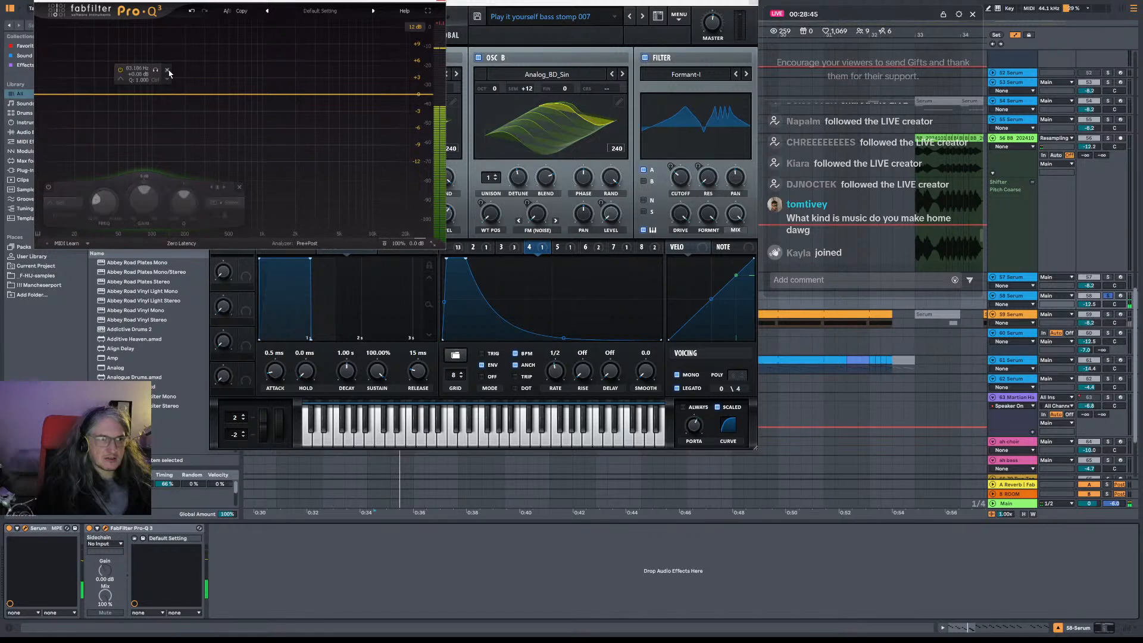
left_click(440, 1)
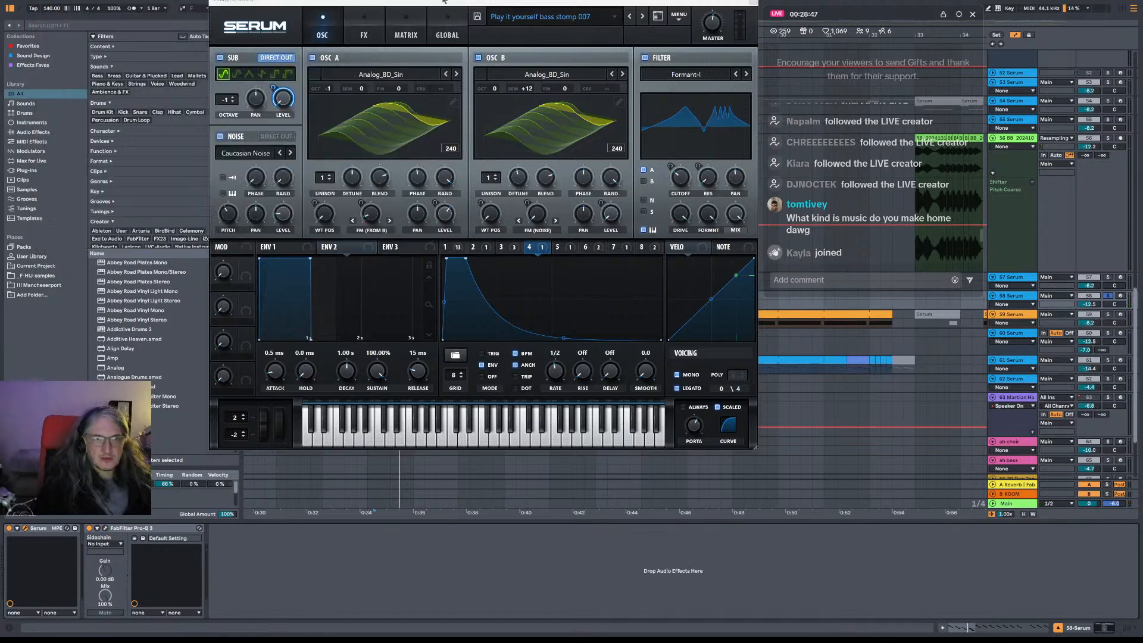
Look through the patch's global settings and modulation matrix.
left_click(447, 33)
left_click(322, 33)
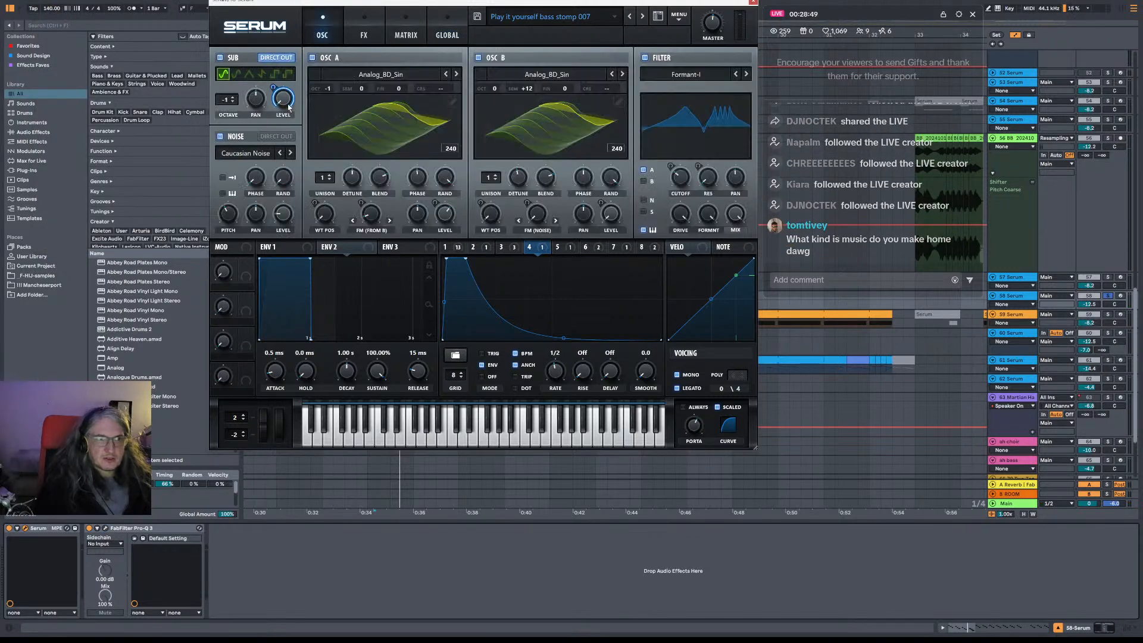
left_click(450, 24)
left_click(401, 23)
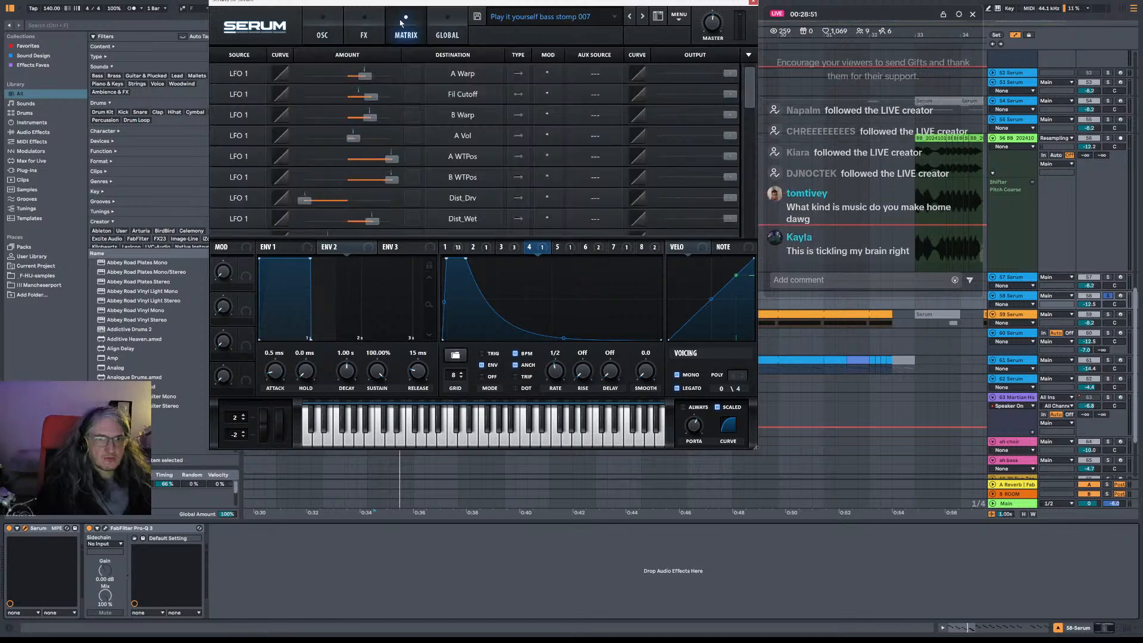
left_click(378, 26)
left_click(322, 30)
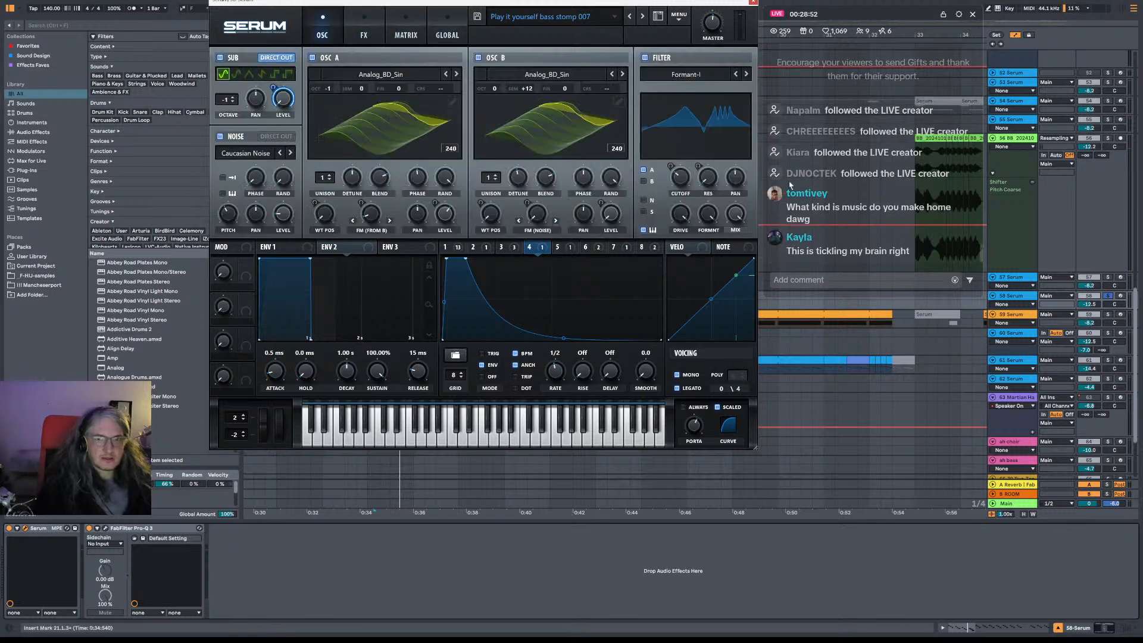
Enable Serum's filter effect, set its type to High 24 and sweep the cutoff while playing the part.
left_click(383, 36)
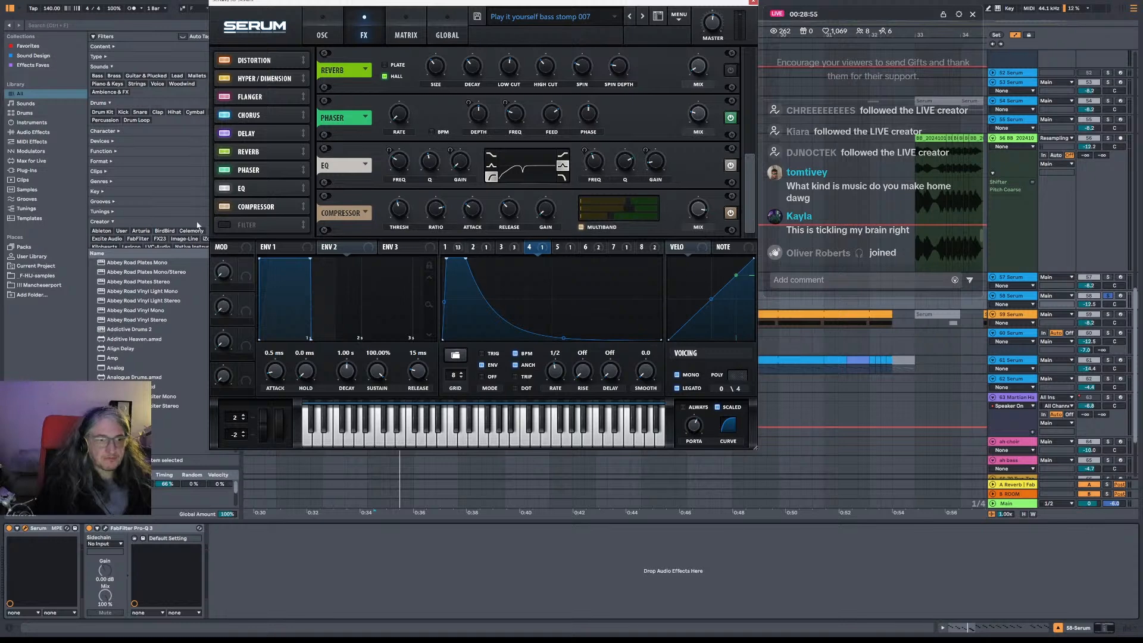
left_click(227, 225)
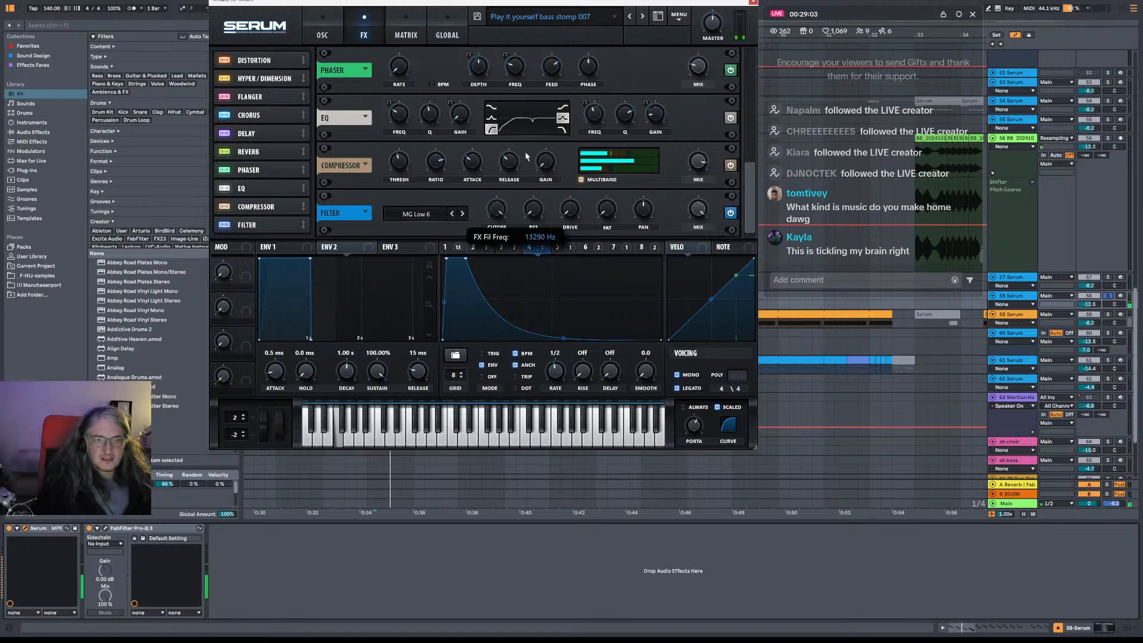
left_click(420, 215)
left_click(446, 230)
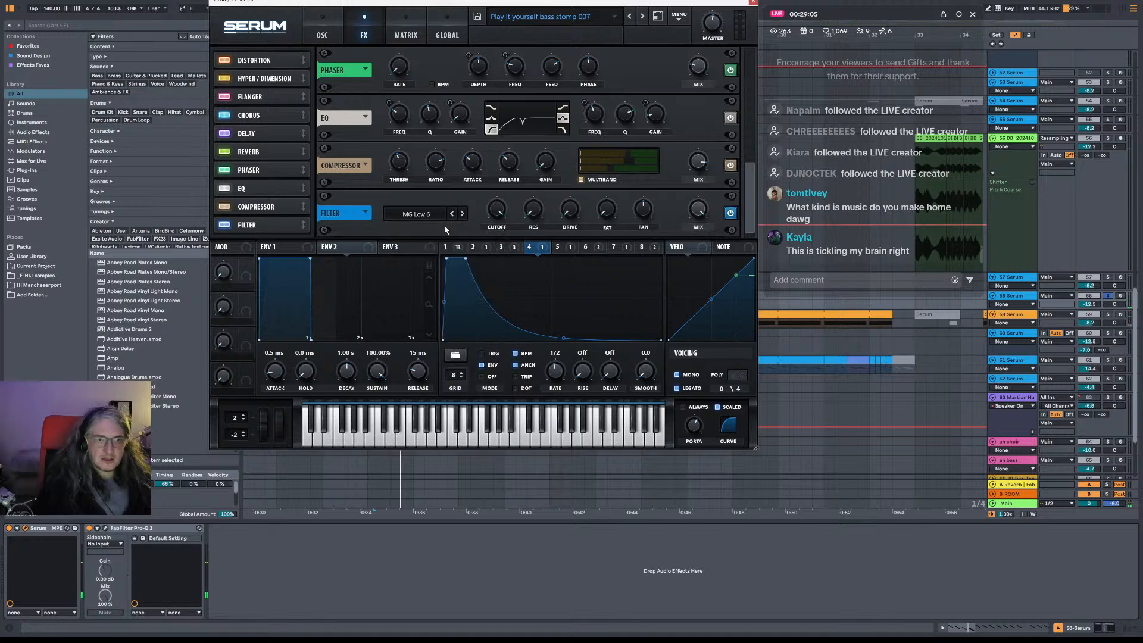
left_click(431, 211)
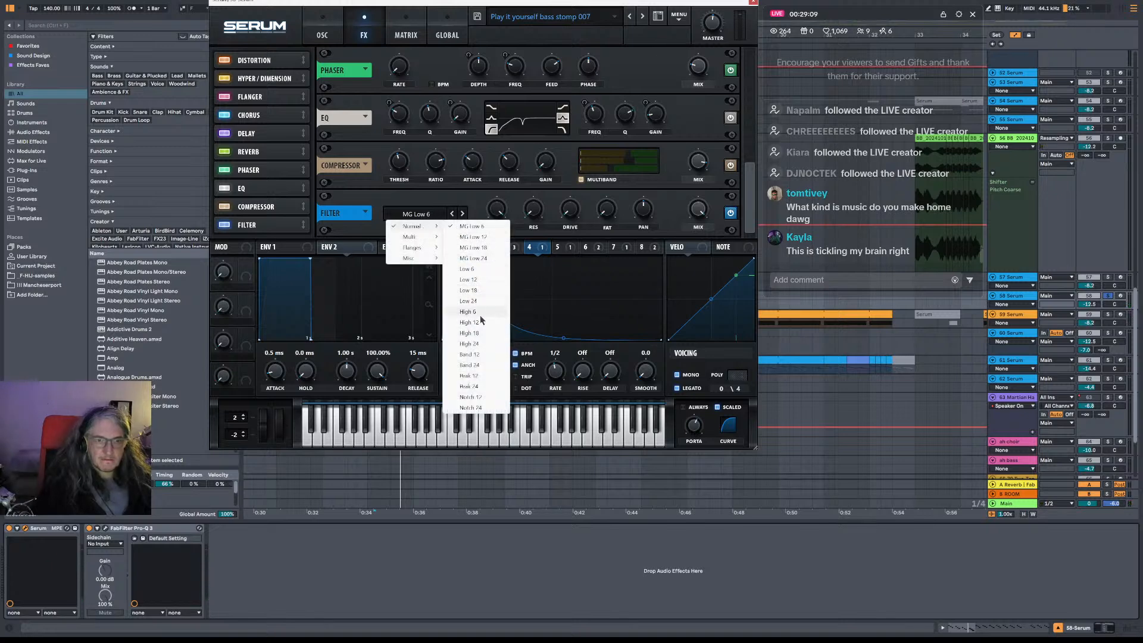
left_click(470, 344)
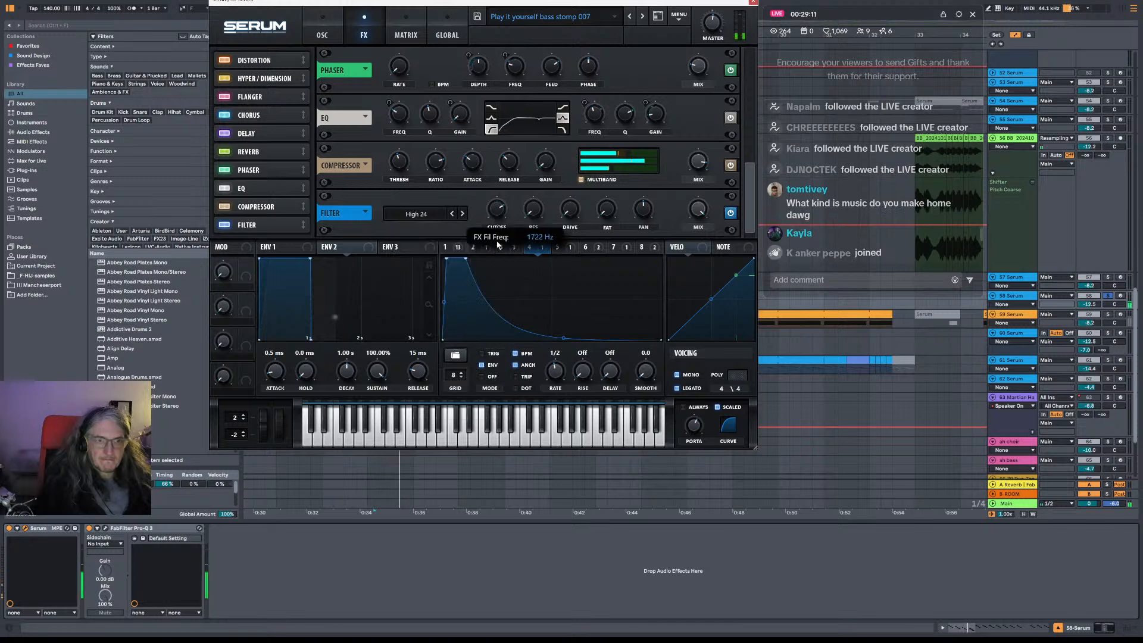
mouse_move(497, 248)
left_mouse_down()
mouse_move(500, 298)
mouse_move(504, 267)
left_mouse_up()
Try the gentler High 18 and High 12 types on the filter effect and adjust its cutoff.
left_click(453, 214)
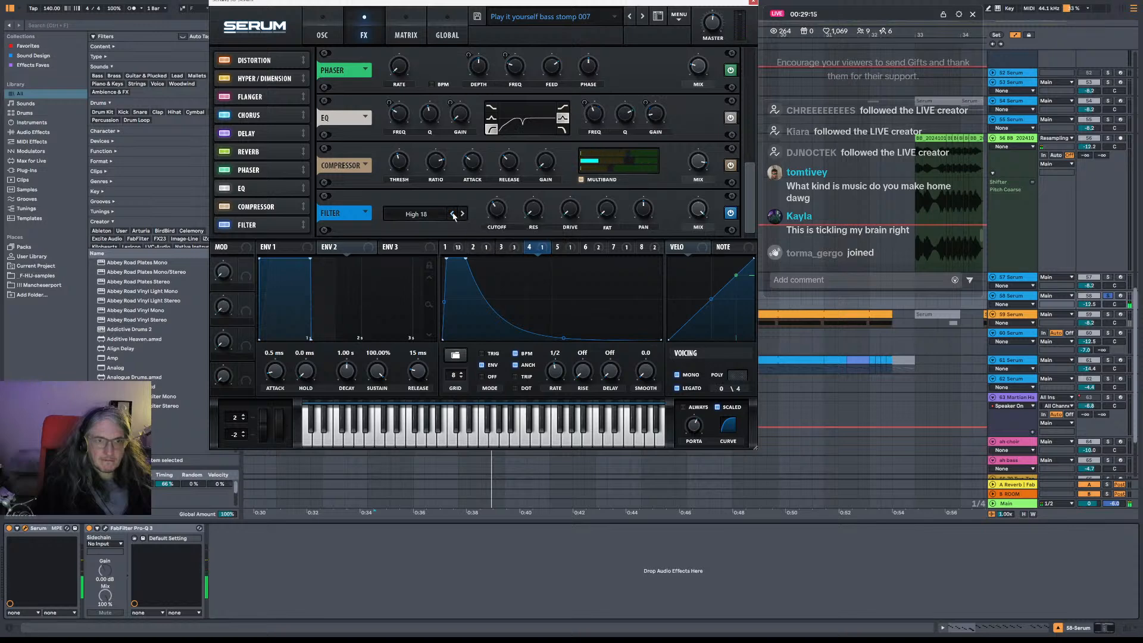
key("space")
left_click_drag(497, 218, 504, 213)
Switch the filter effect to the multi type LH 12 and adjust its second frequency during playback.
left_click(416, 214)
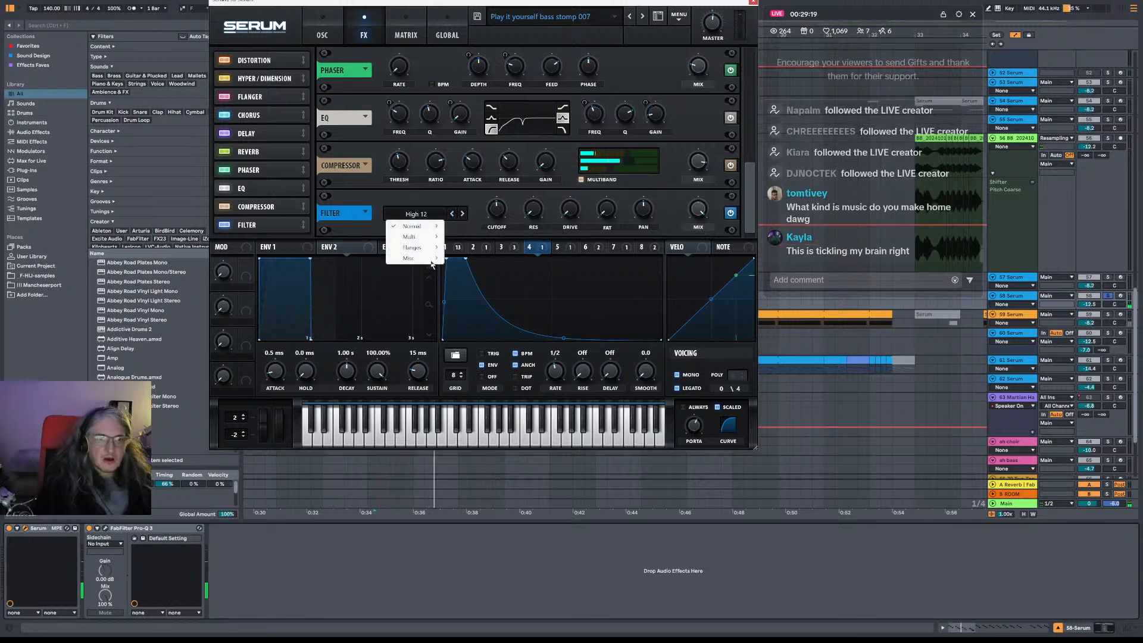
mouse_move(427, 238)
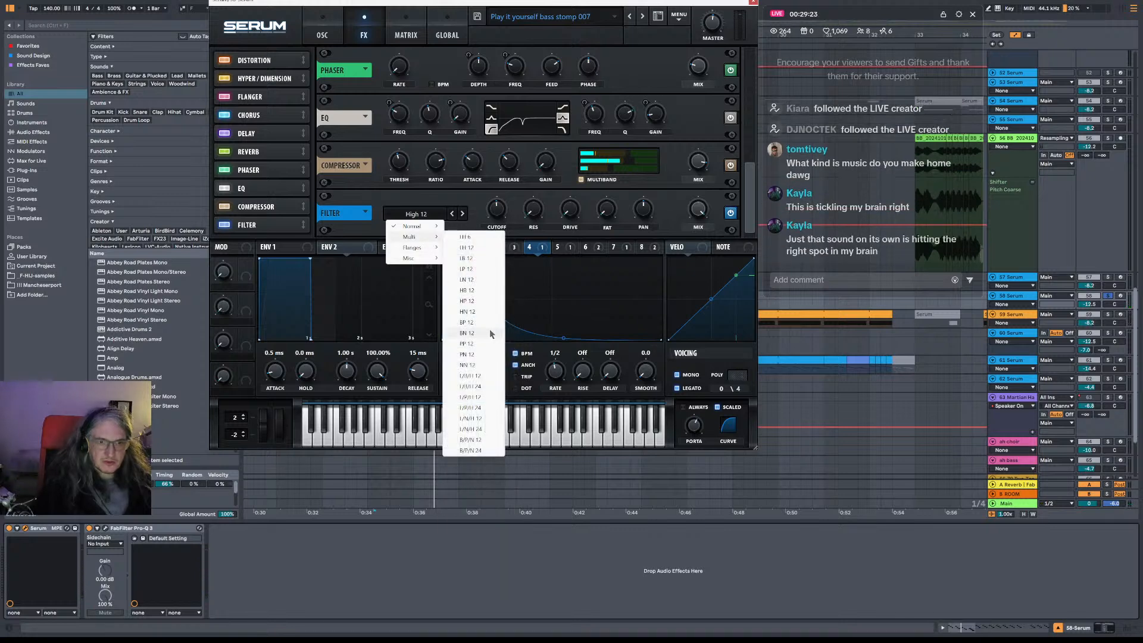
left_click(475, 249)
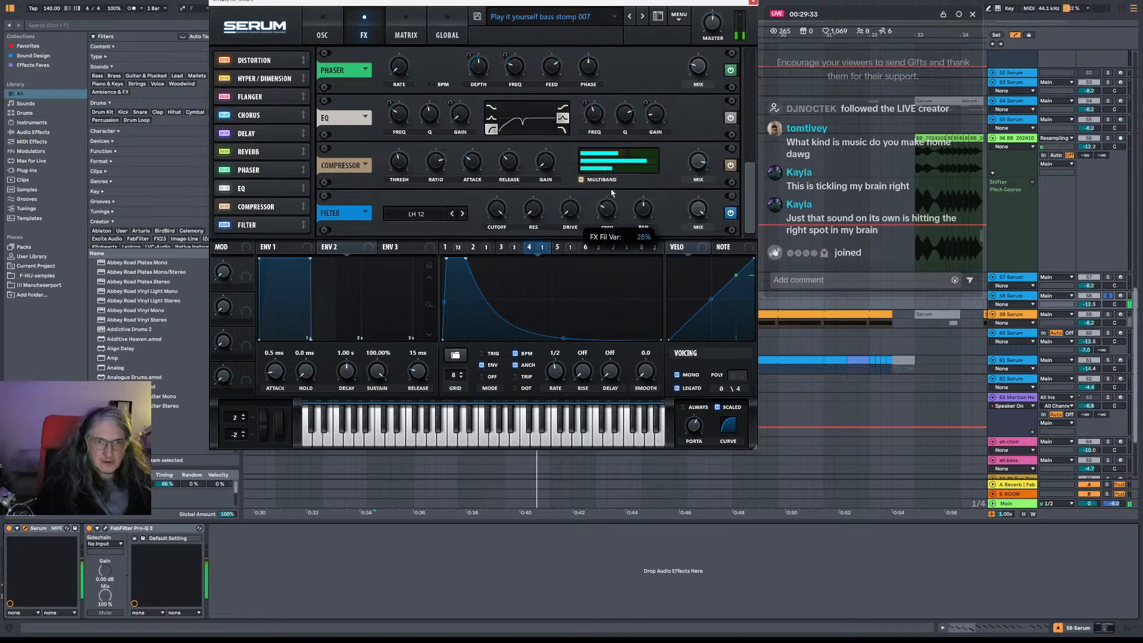
mouse_move(611, 192)
left_mouse_down()
mouse_move(624, 171)
mouse_move(624, 182)
left_mouse_up()
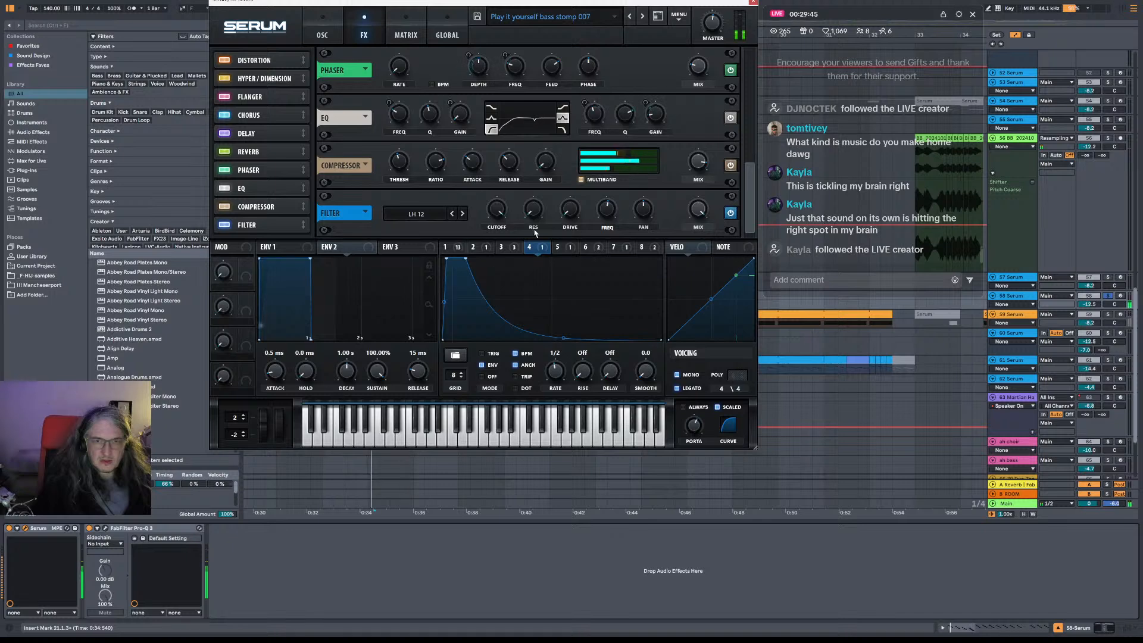
Bypass the filter effect, leaving its type at LH 12.
left_click(434, 215)
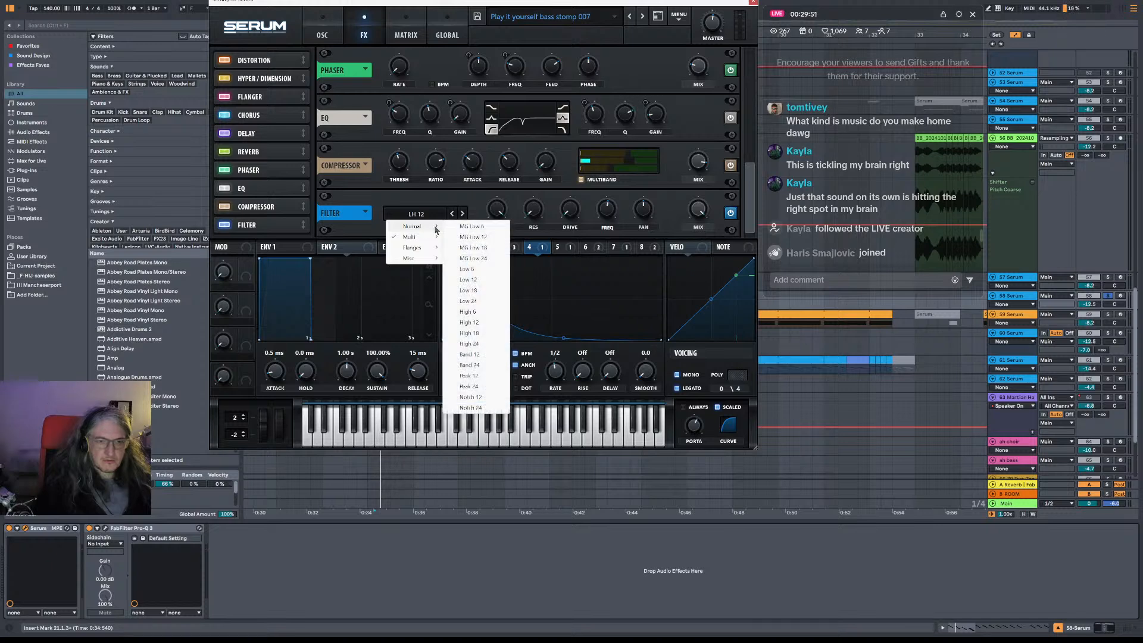
left_click(440, 214)
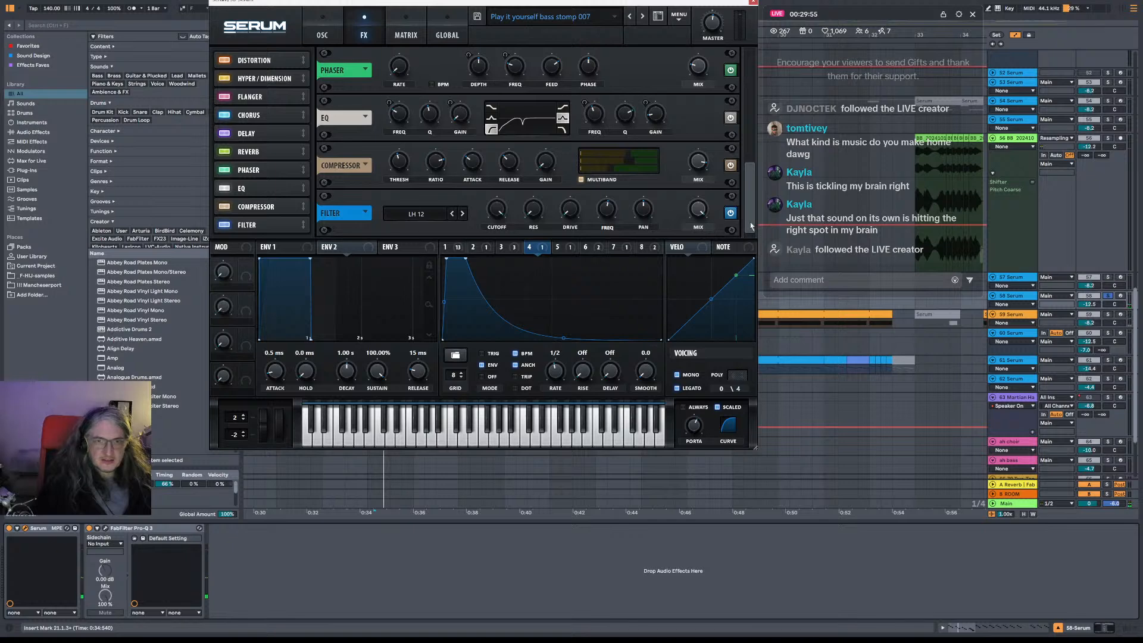
left_click(730, 214)
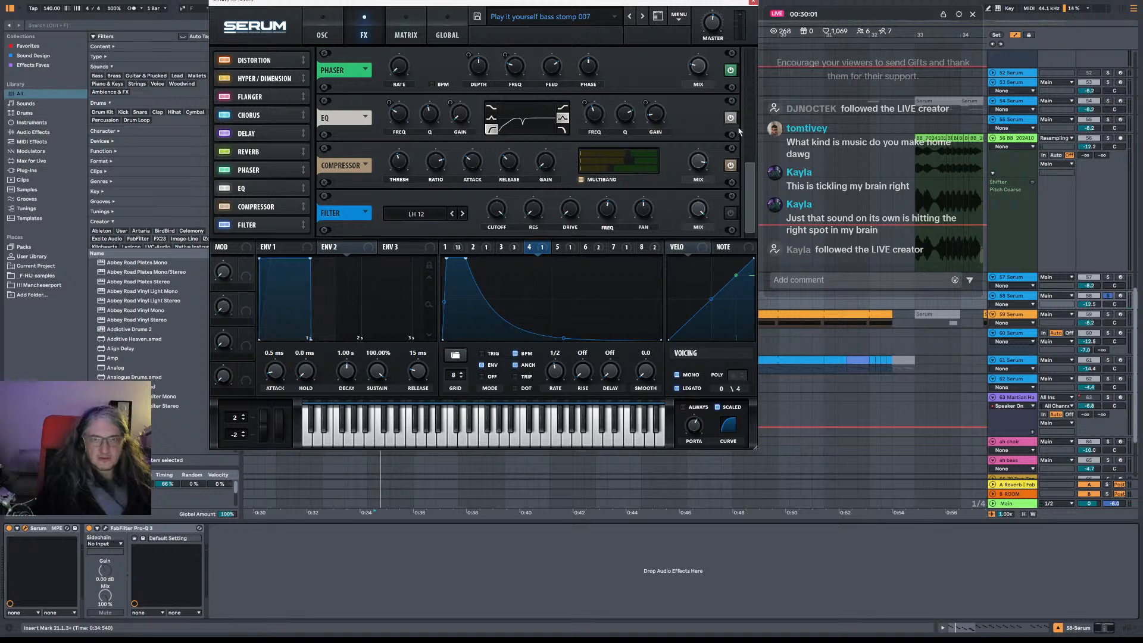
Review Serum's effects rack for the bass stomp patch and close the plugin window.
key("space")
left_click_drag(751, 177, 766, 53)
left_click(753, 2)
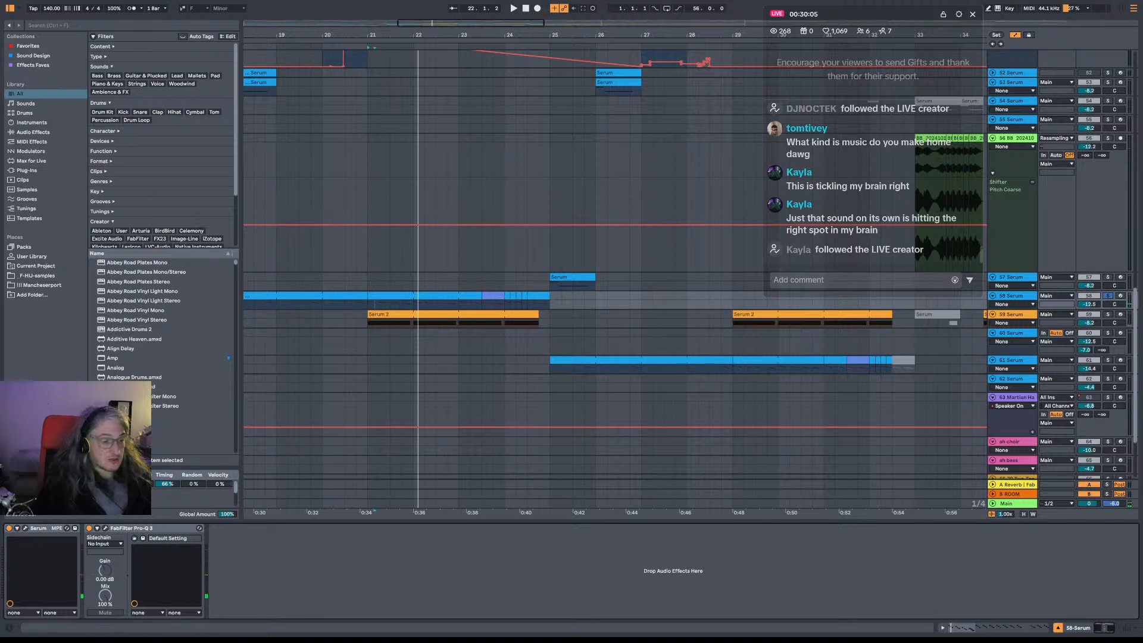
Steepen the decay of Serum's LFO 4 curve while monitoring the spectrum in FabFilter Pro-Q 3, and close both plugin windows.
left_click(105, 528)
key("space")
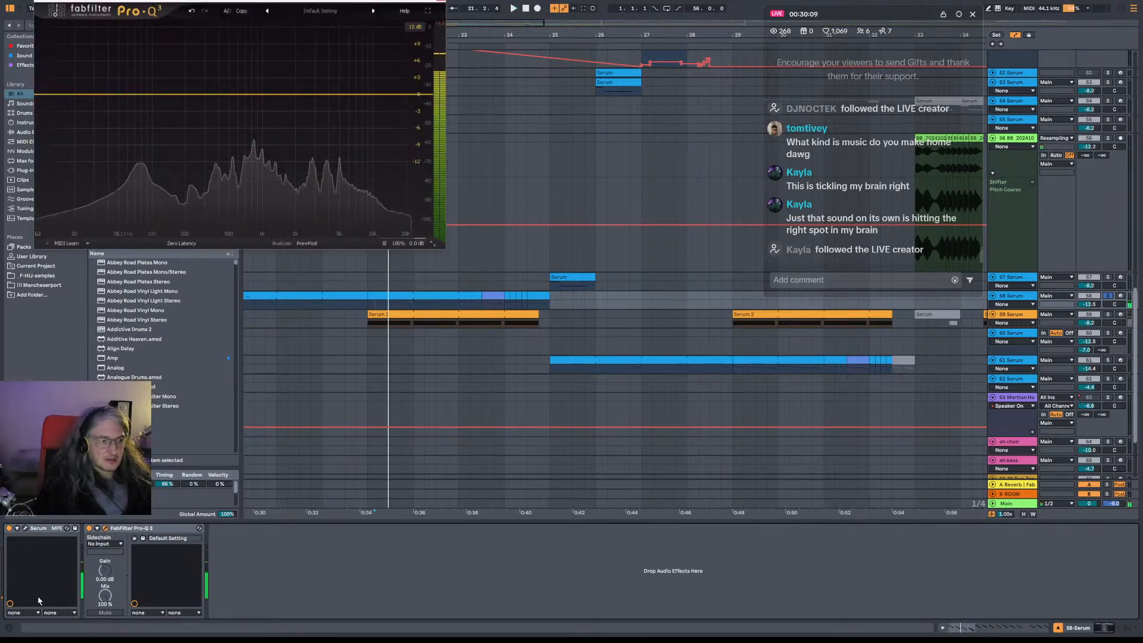
left_click(25, 528)
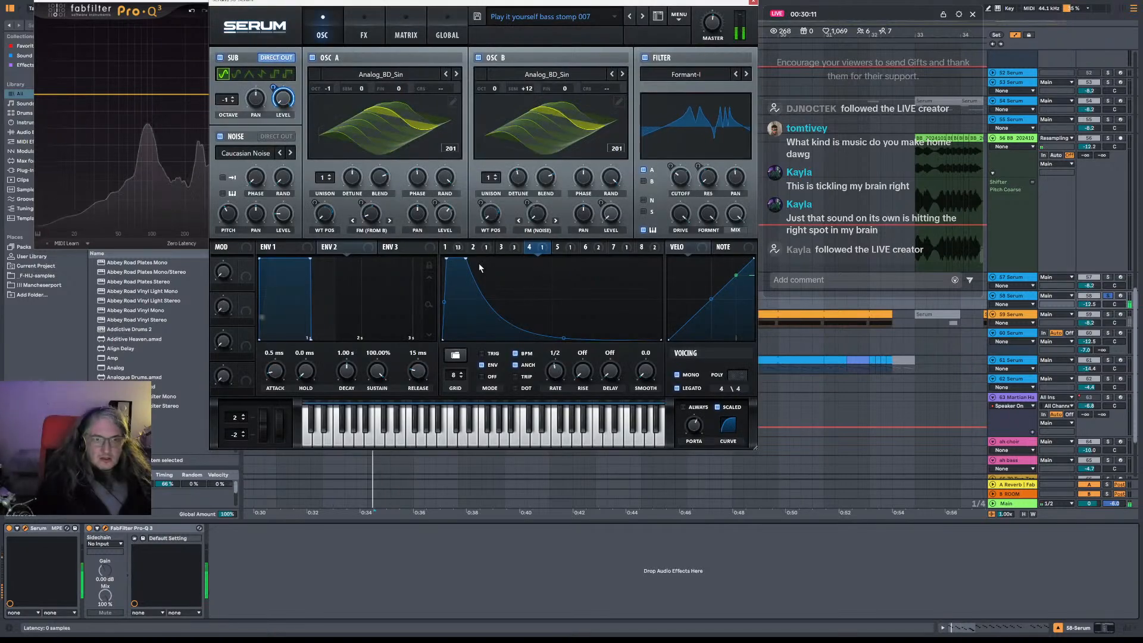
left_click_drag(470, 283, 562, 385)
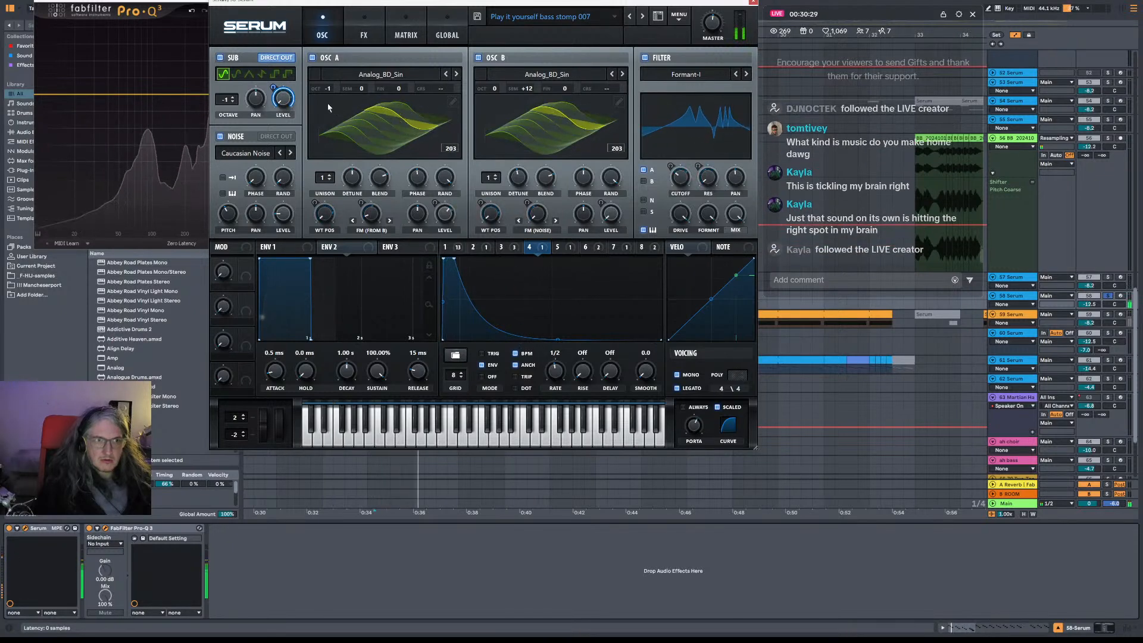
left_click(753, 2)
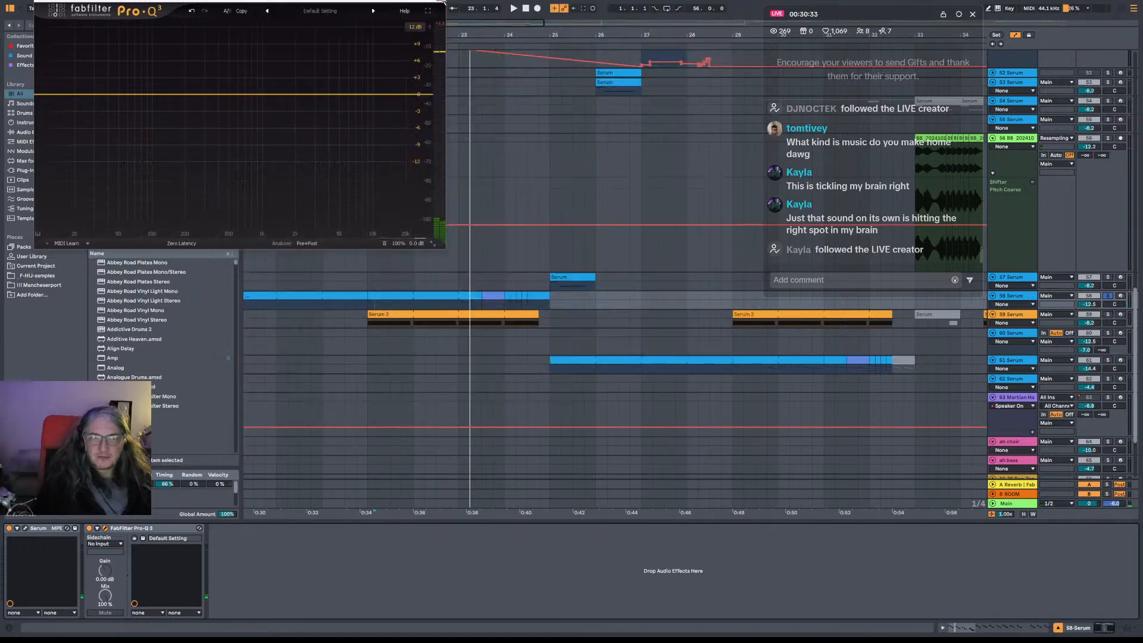
left_click(443, 2)
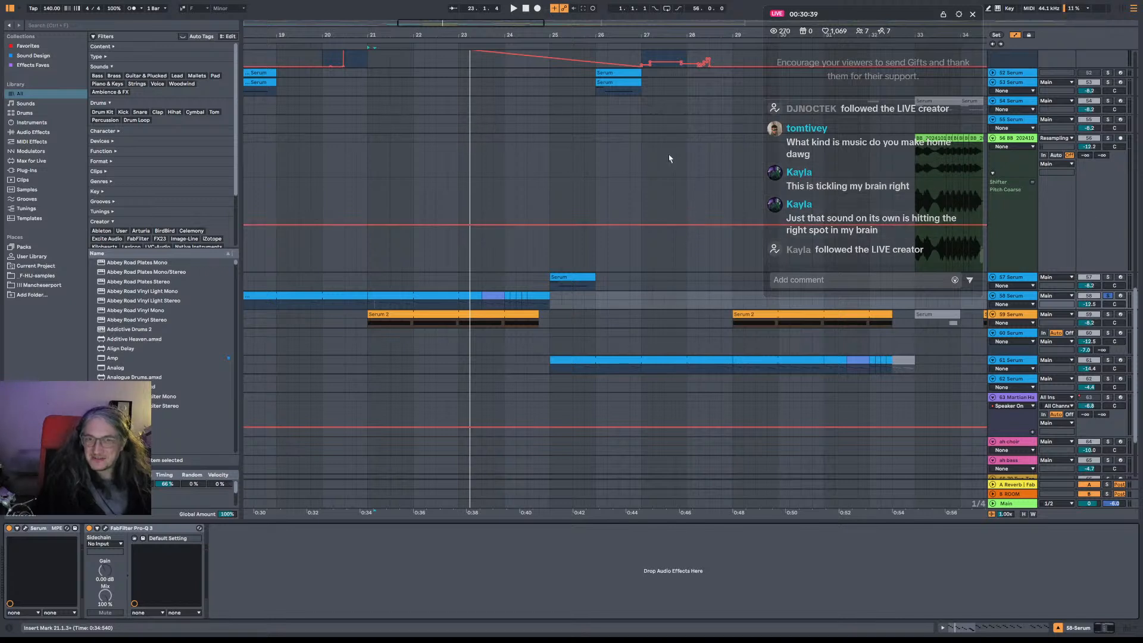
Set the playback start at bar 20, listen from there and take the 58 Serum track out of solo.
key("space")
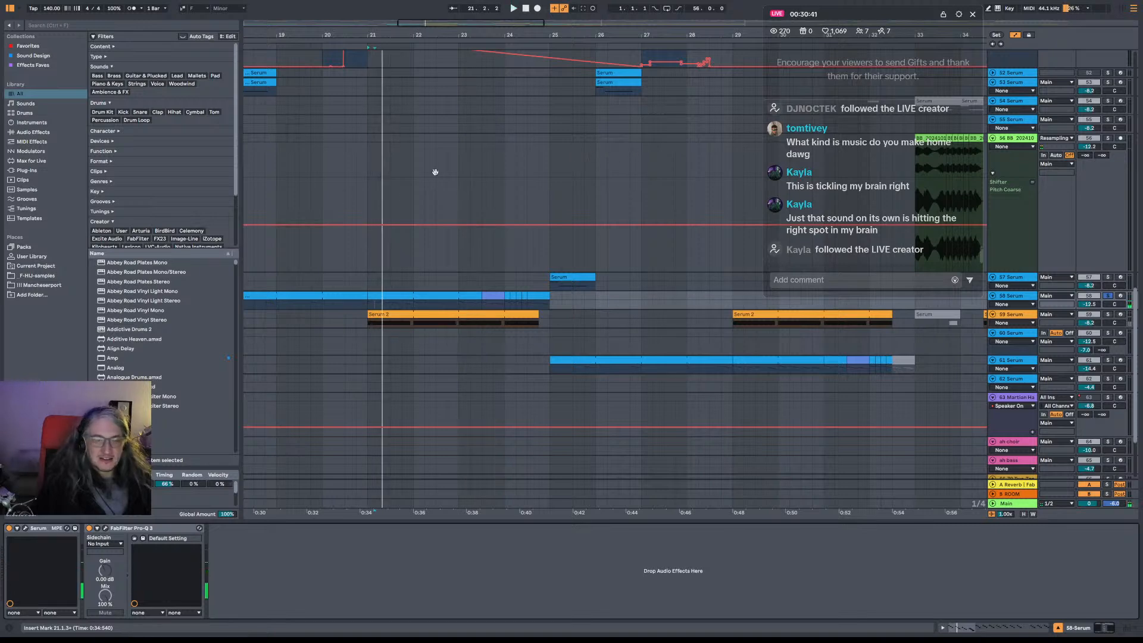
left_click_drag(435, 172, 503, 247)
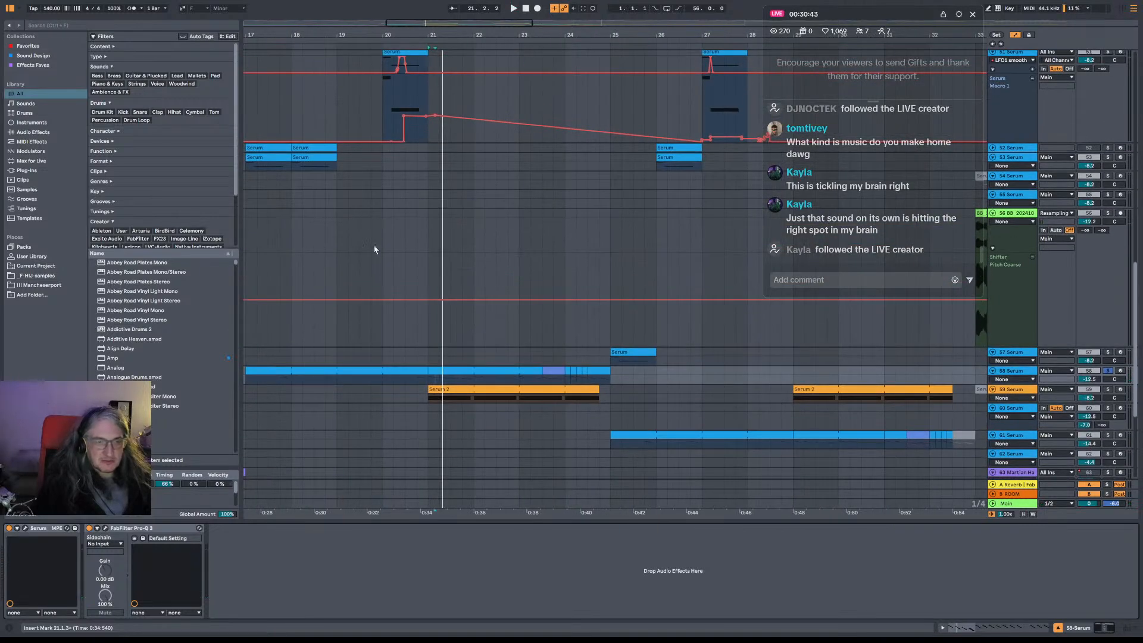
left_click(382, 227)
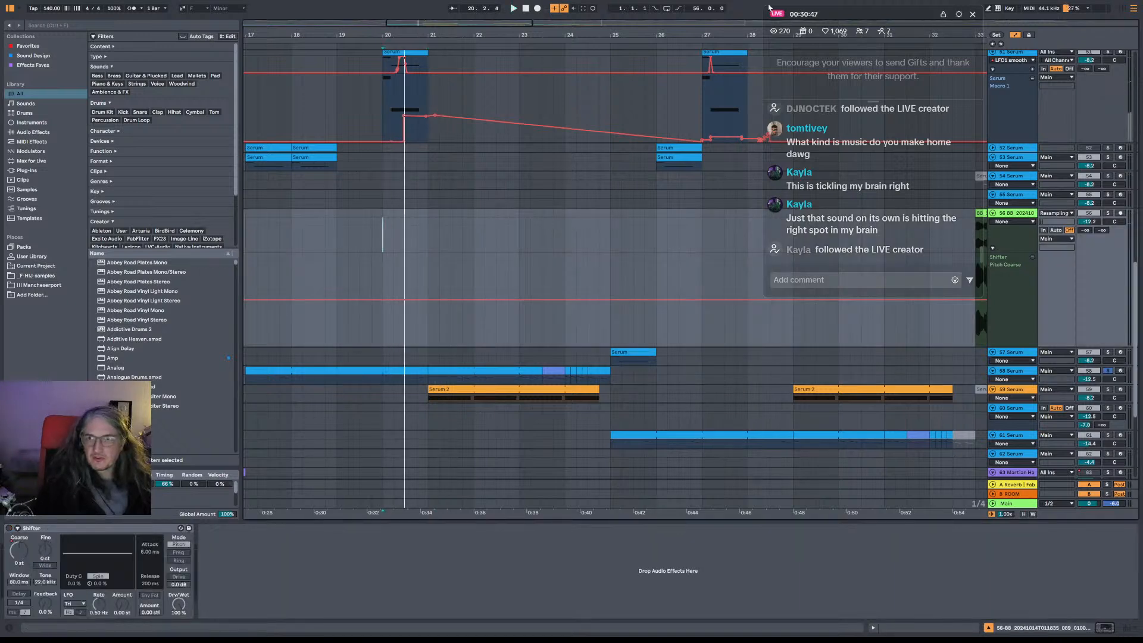
key("space")
key("space")
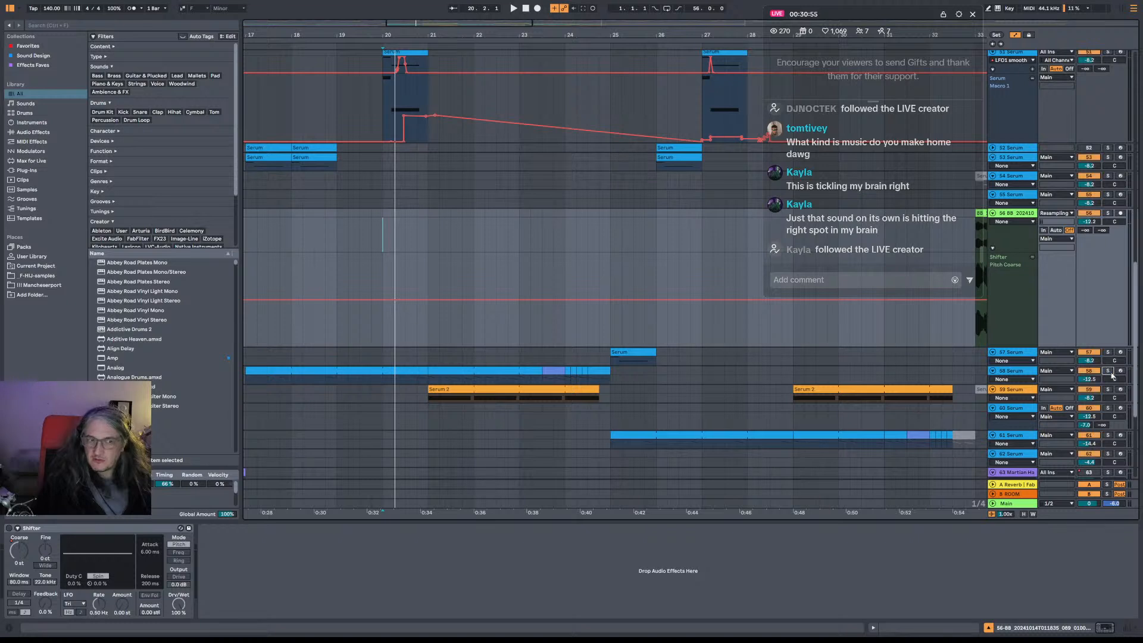
Raise the 58 Serum track's volume while the full mix plays from bar 20.
key("space")
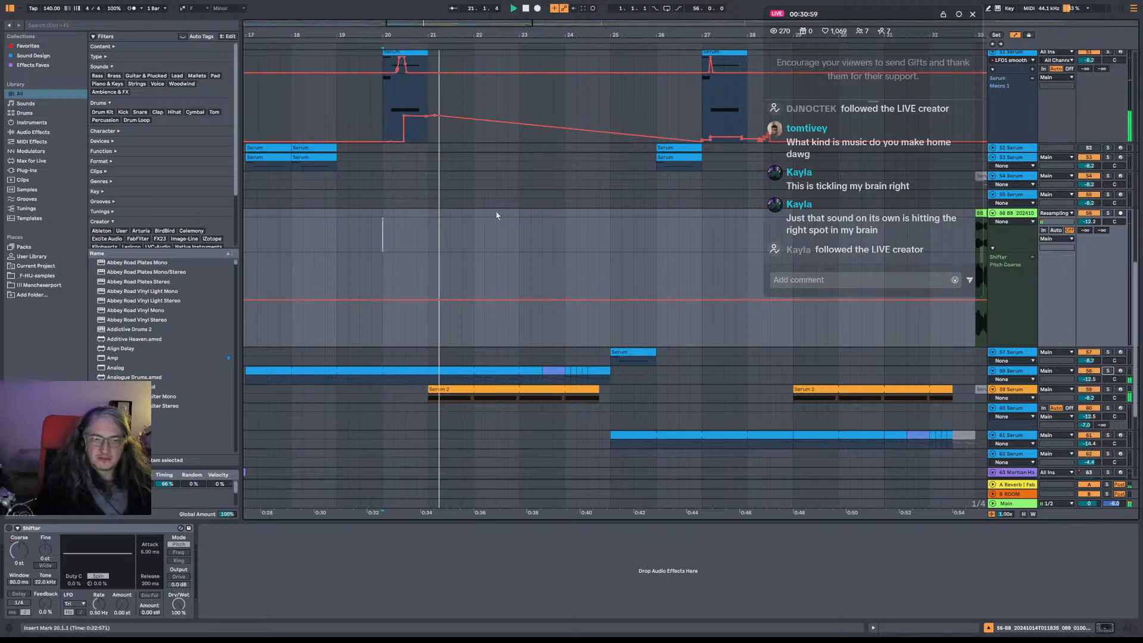
left_click_drag(1090, 380, 1091, 369)
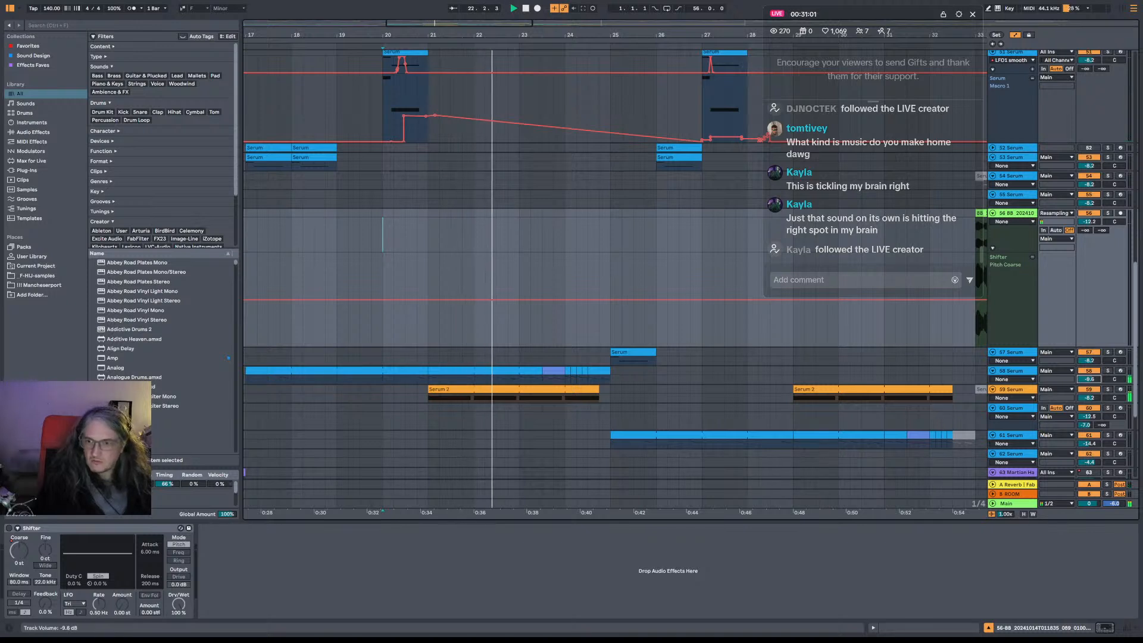
key("space")
Audition the 59 Serum track in solo from bar 21 and switch its solo off again.
left_click(434, 384)
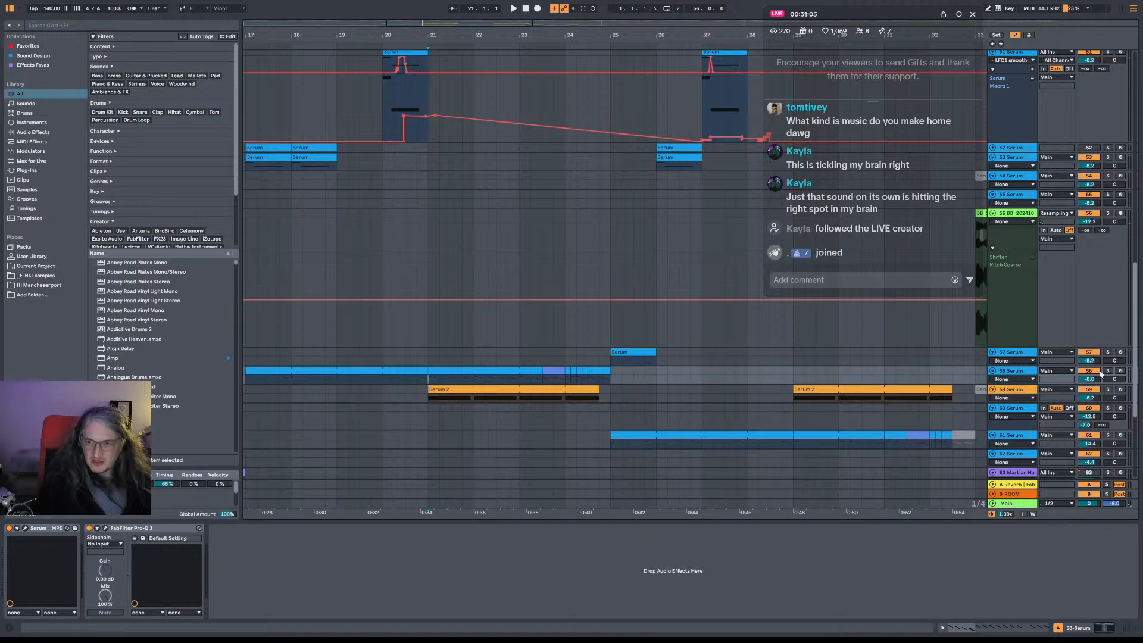
left_click(1105, 390)
key("space")
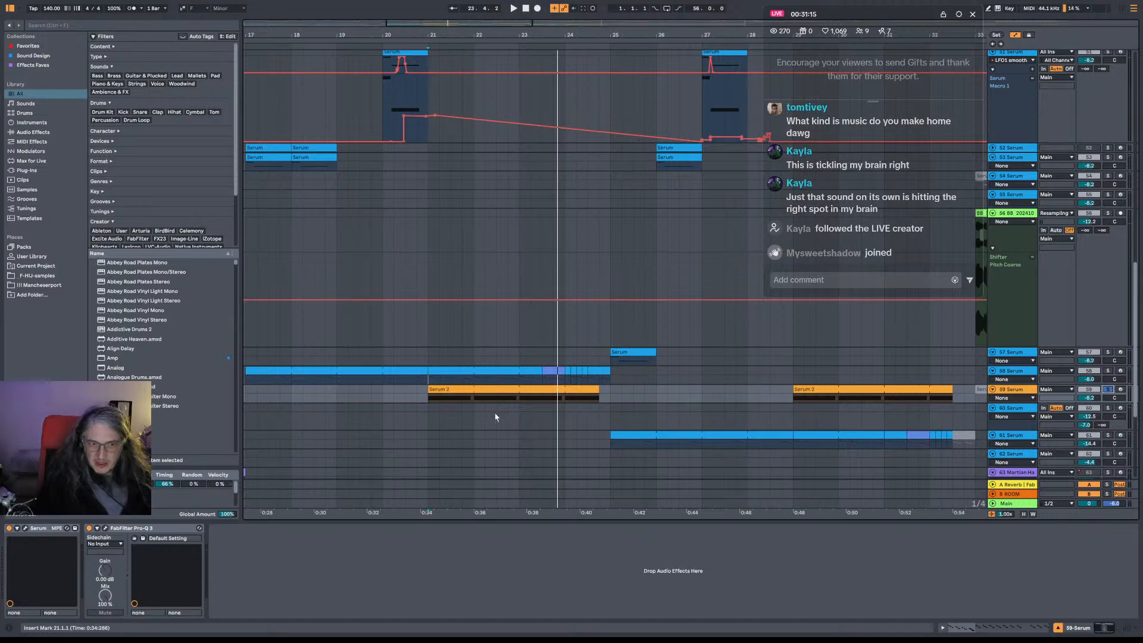
left_click(1108, 390)
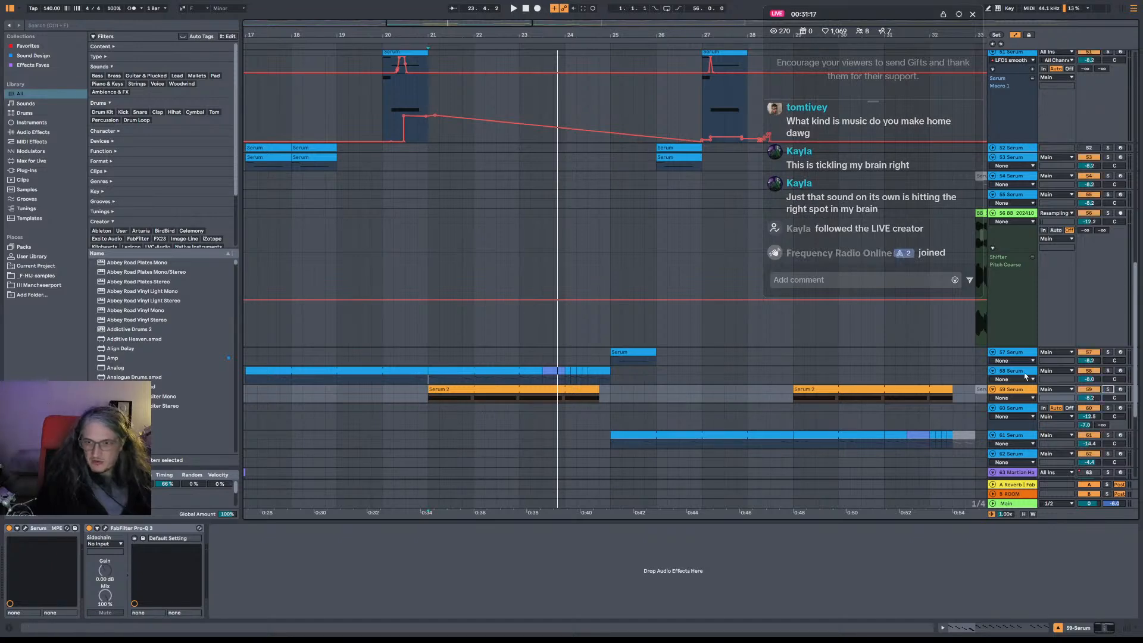
Turn off the sub oscillator in the 58 Serum track's synth and close the plugin window.
left_click(1021, 372)
left_click(23, 529)
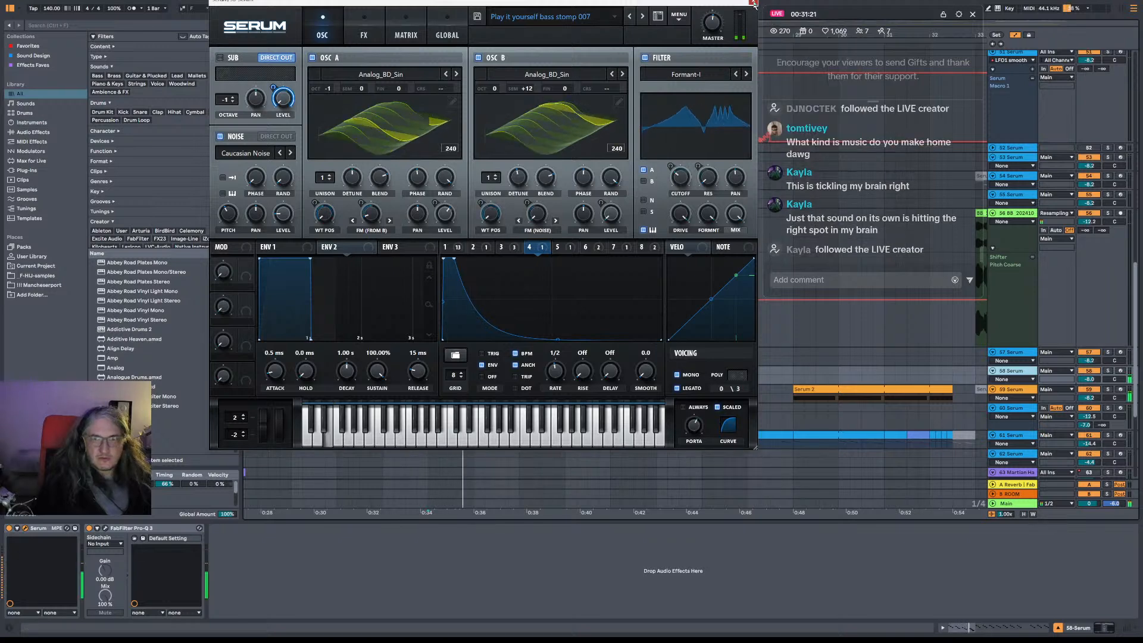
left_click(753, 3)
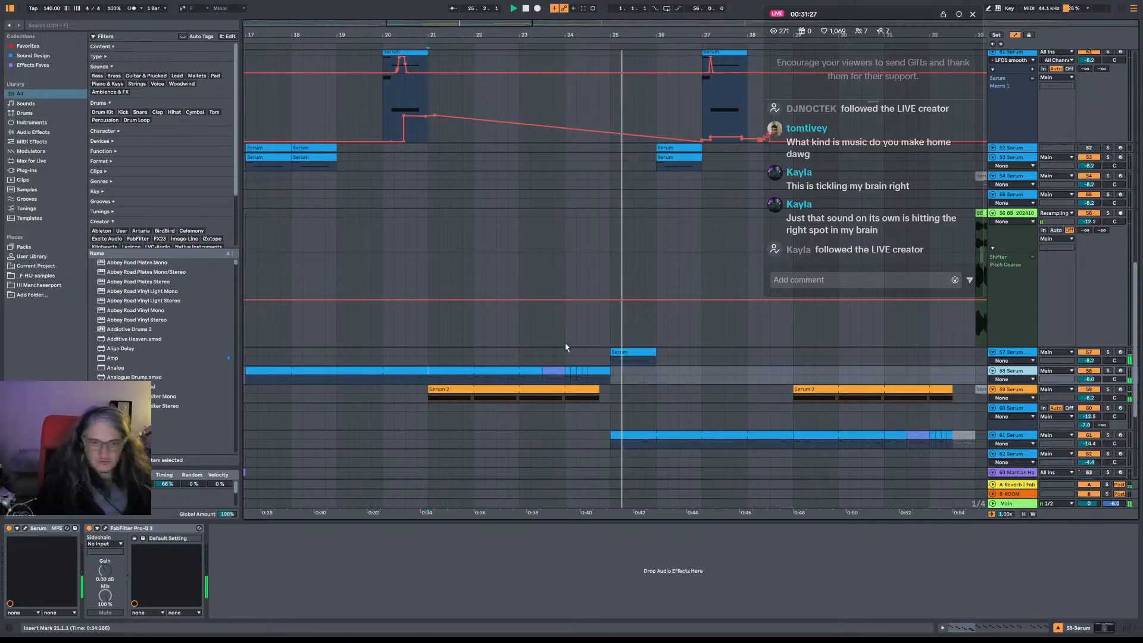
Show the 57 Serum track's synth and listen to its bass clip from bar 25.
left_click(607, 360)
key("space")
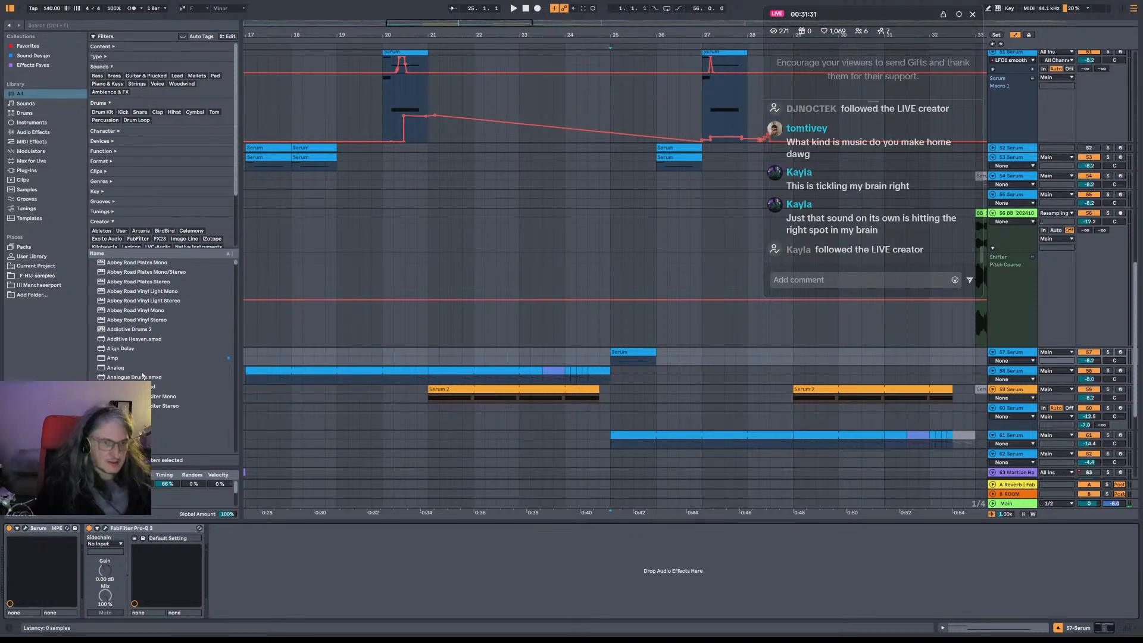
key("ctrl+alt+p")
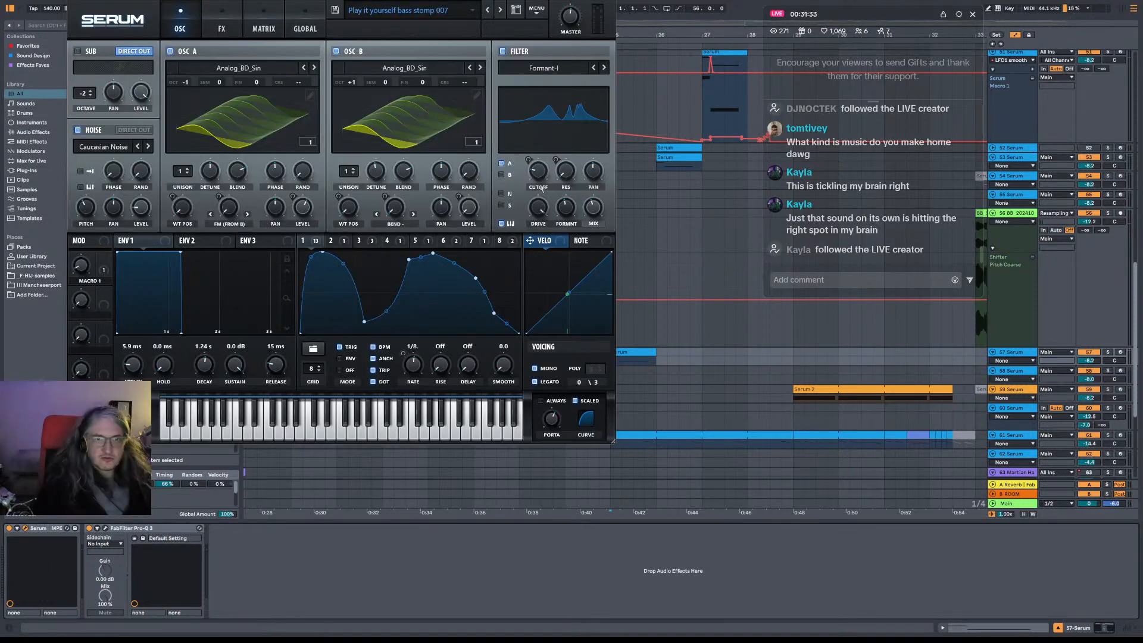
key("space")
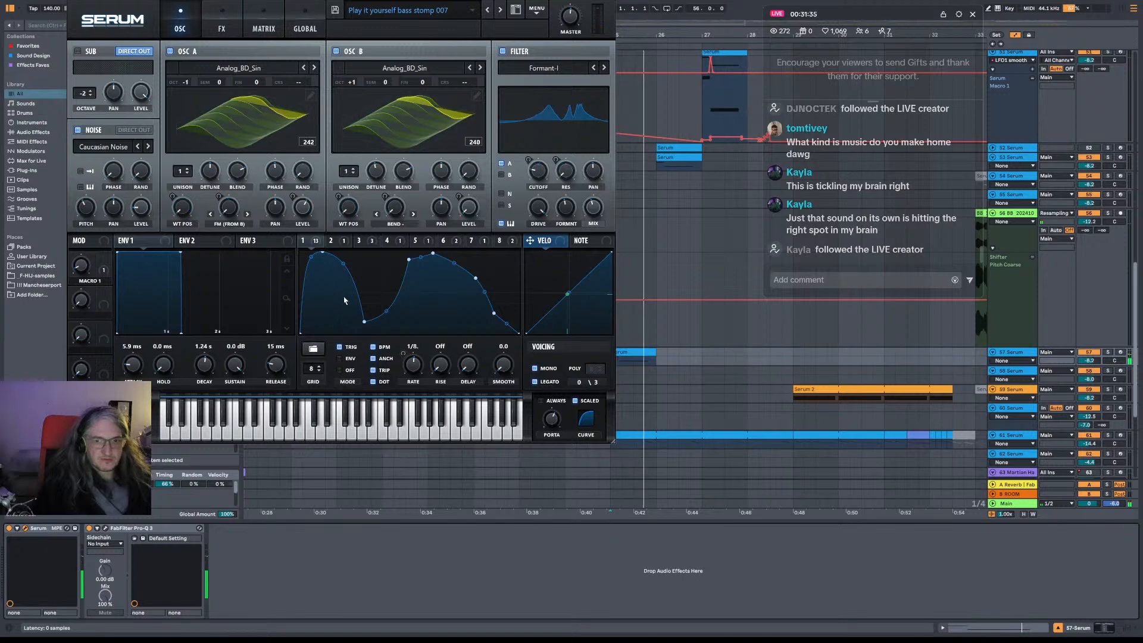
key("space")
key("space")
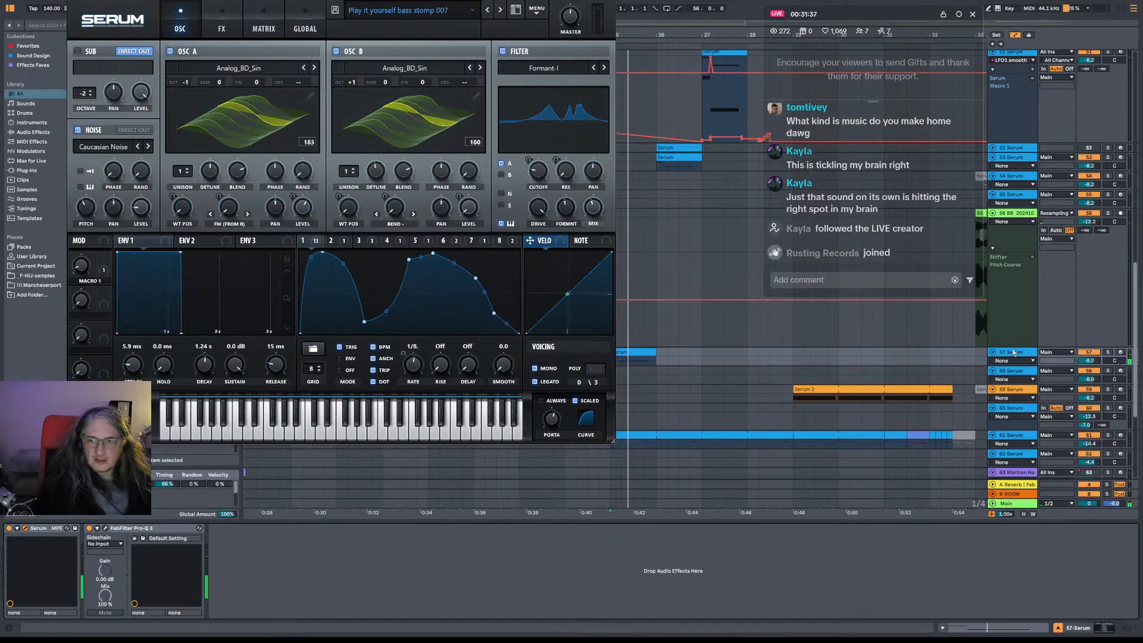
left_click(1014, 352)
left_click(1015, 34)
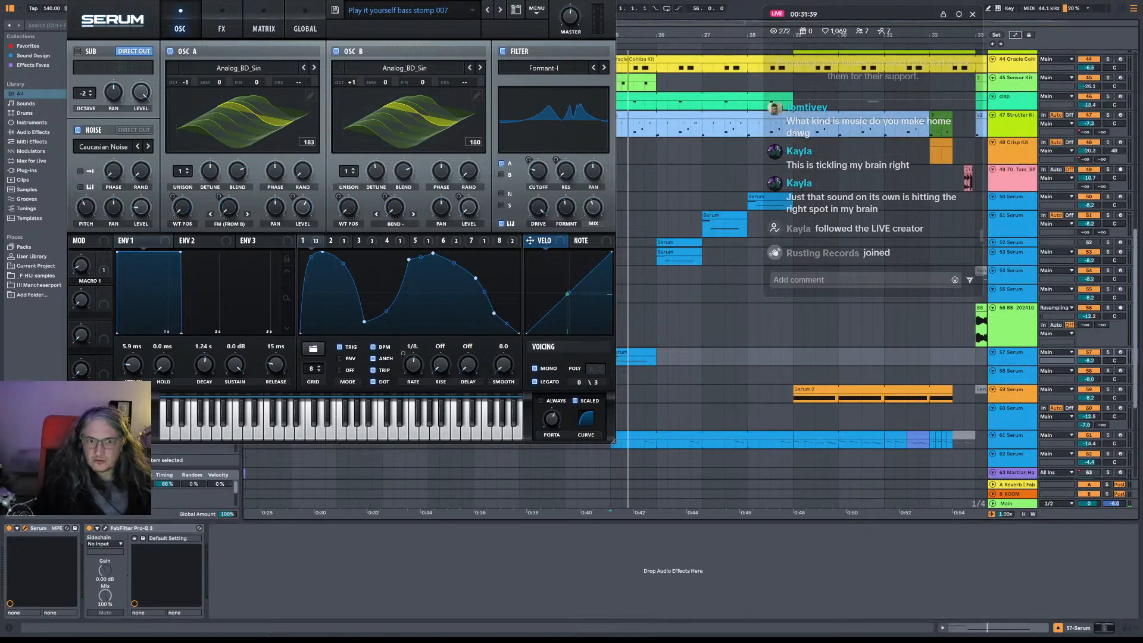
left_click(1016, 35)
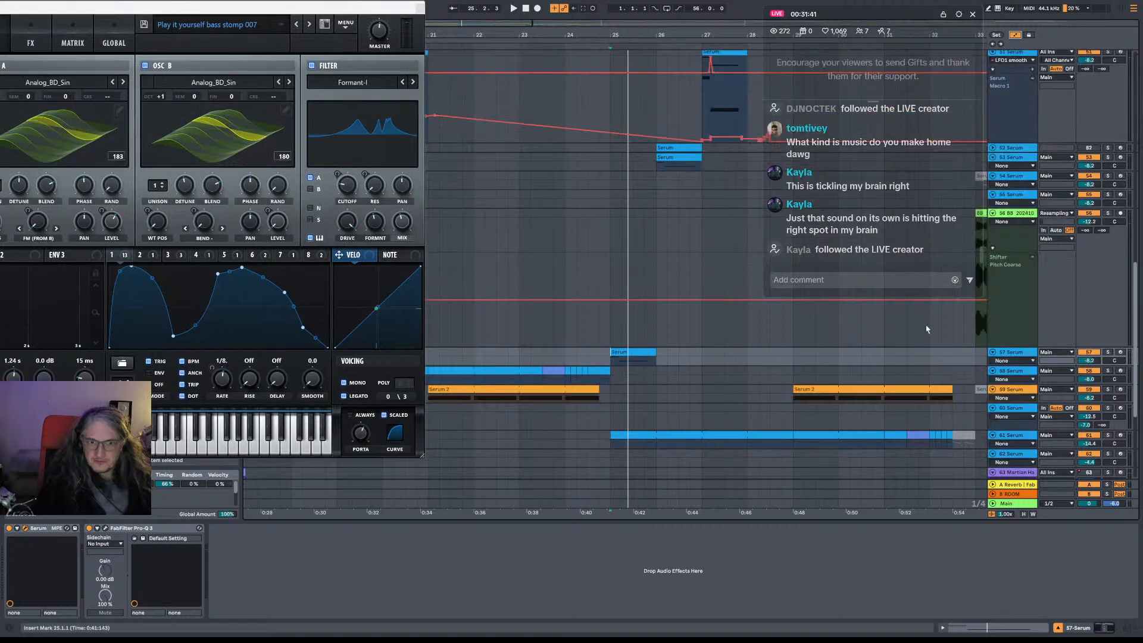
Expand the 57 Serum track in the arrangement to show its extra lane and monitoring controls.
right_click(1032, 359)
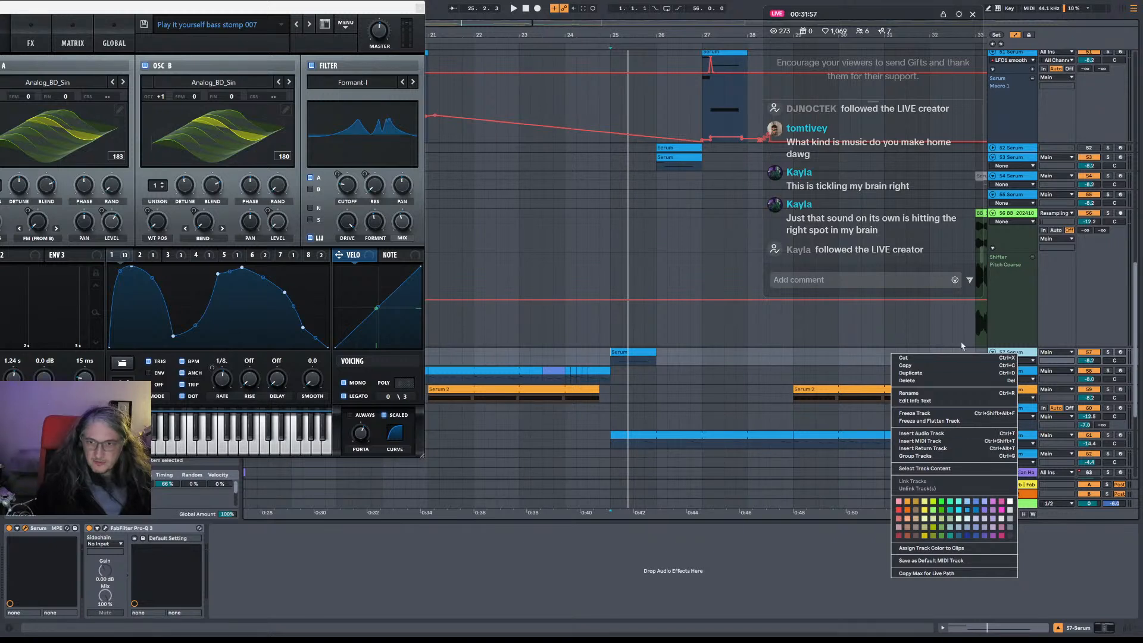
left_click(1017, 359)
right_click(1017, 373)
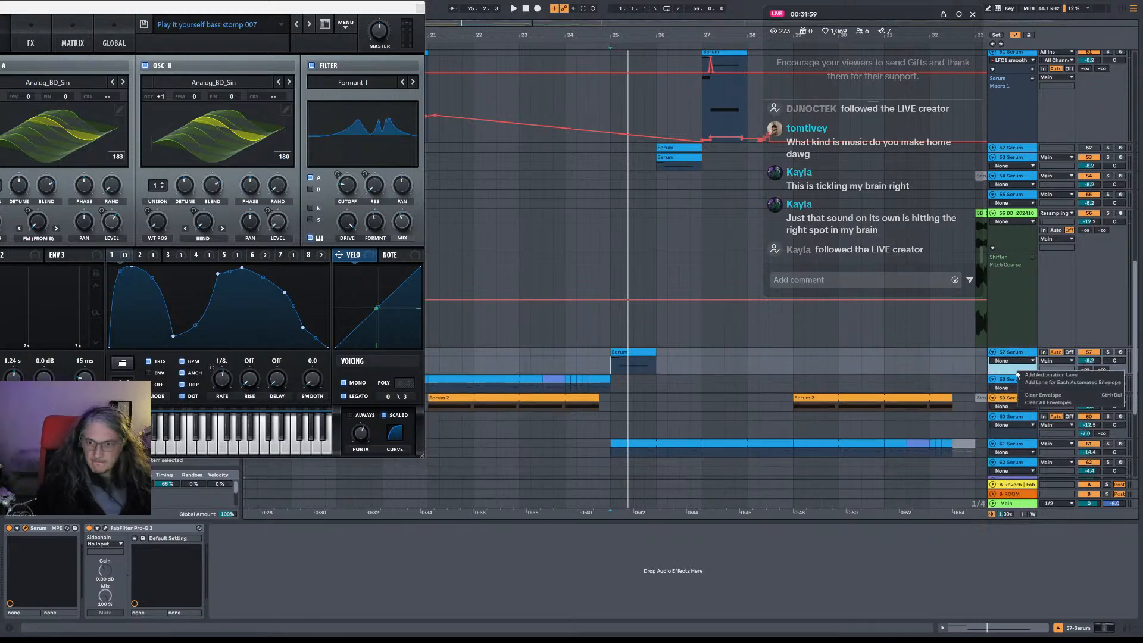
left_click(959, 376)
Play the 57 Serum clip from bar 25 and look through the synth's Global, Matrix and FX pages.
left_click(610, 372)
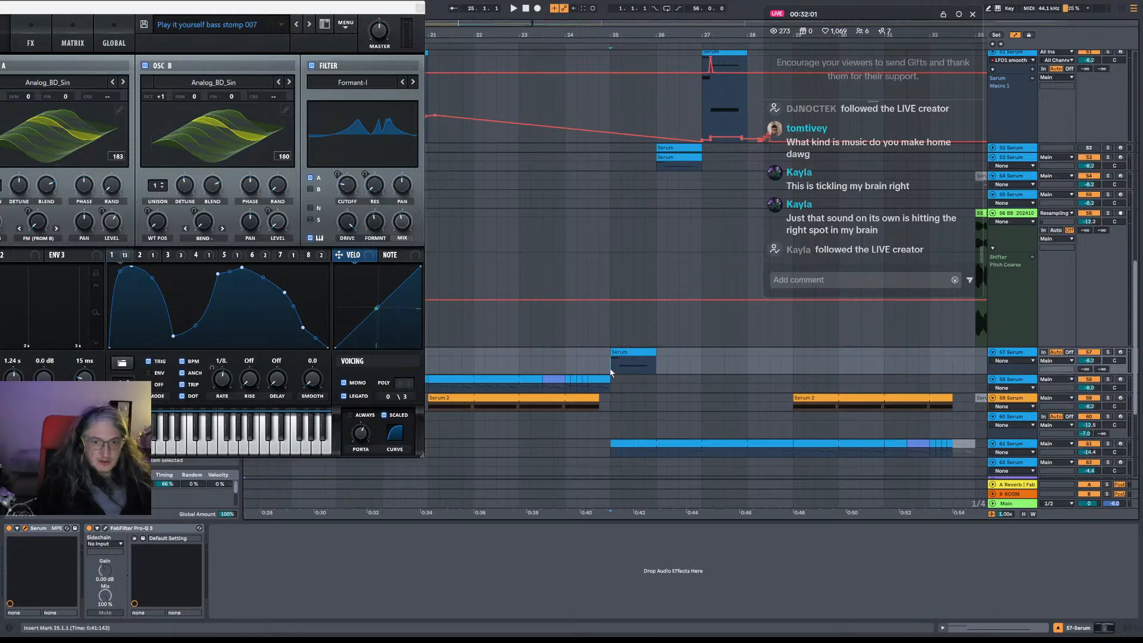
key("space")
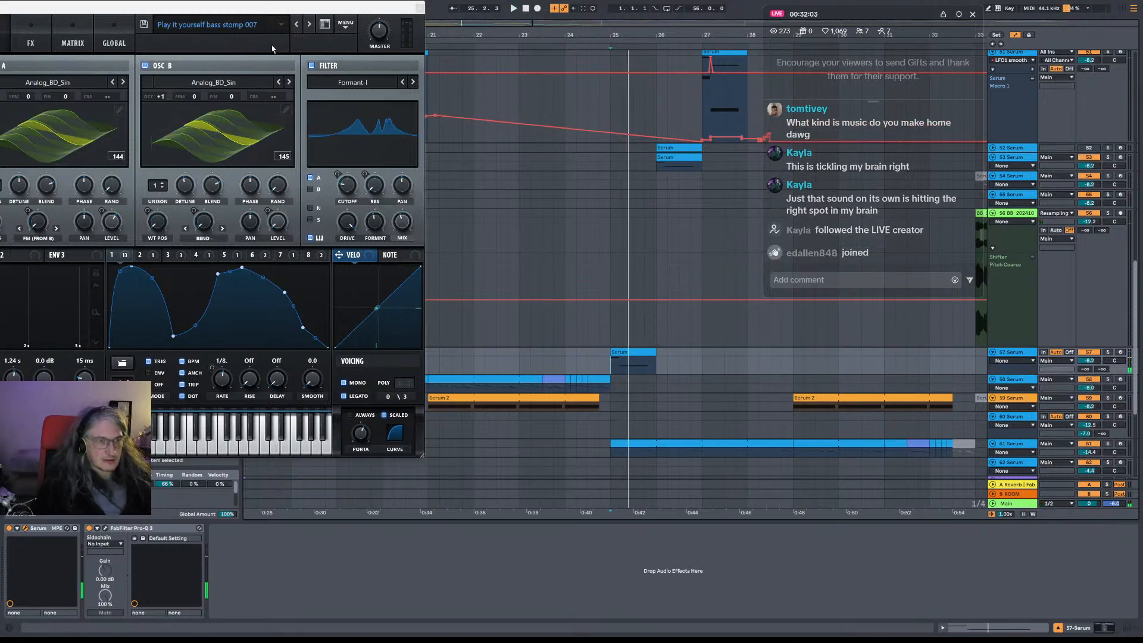
left_click_drag(282, 9, 432, 9)
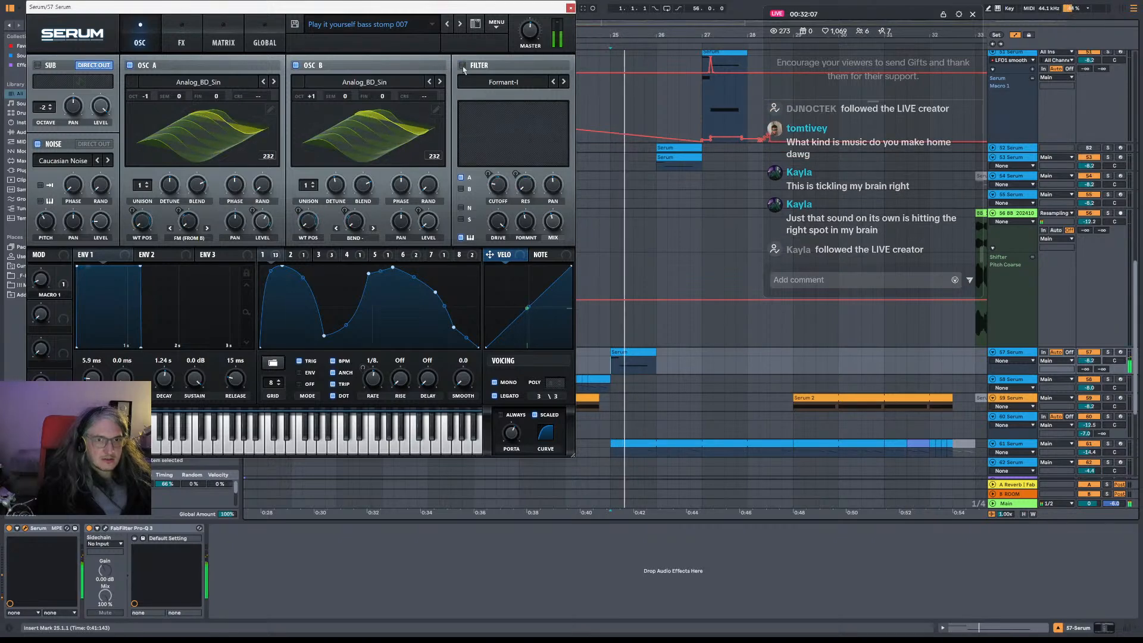
left_click(236, 36)
left_click(253, 36)
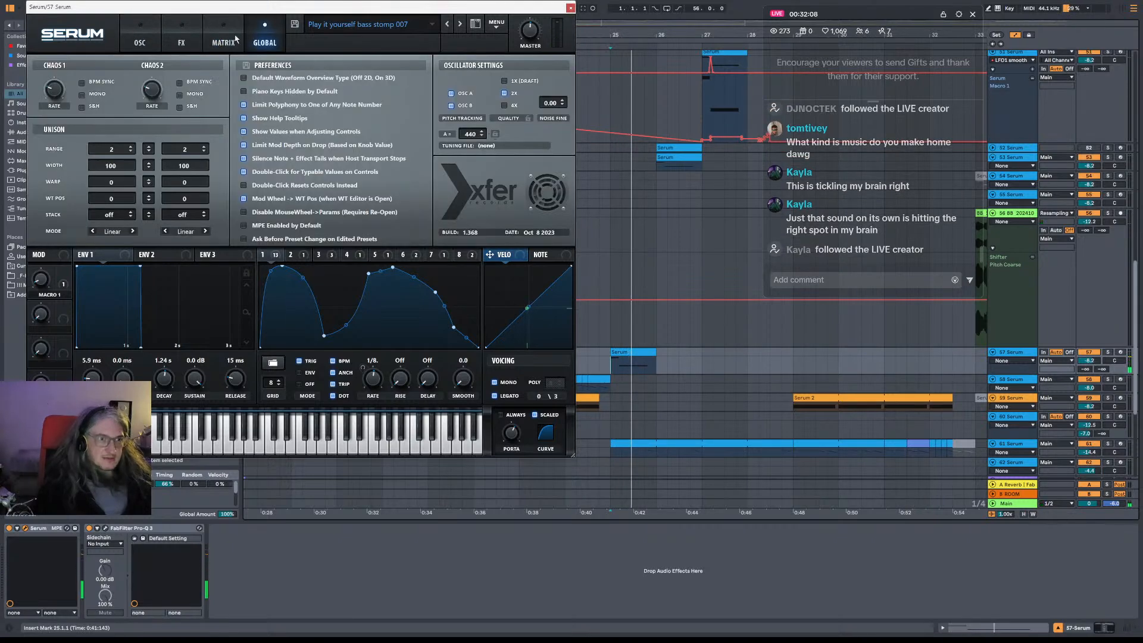
left_click(182, 28)
left_click(220, 42)
left_click(181, 38)
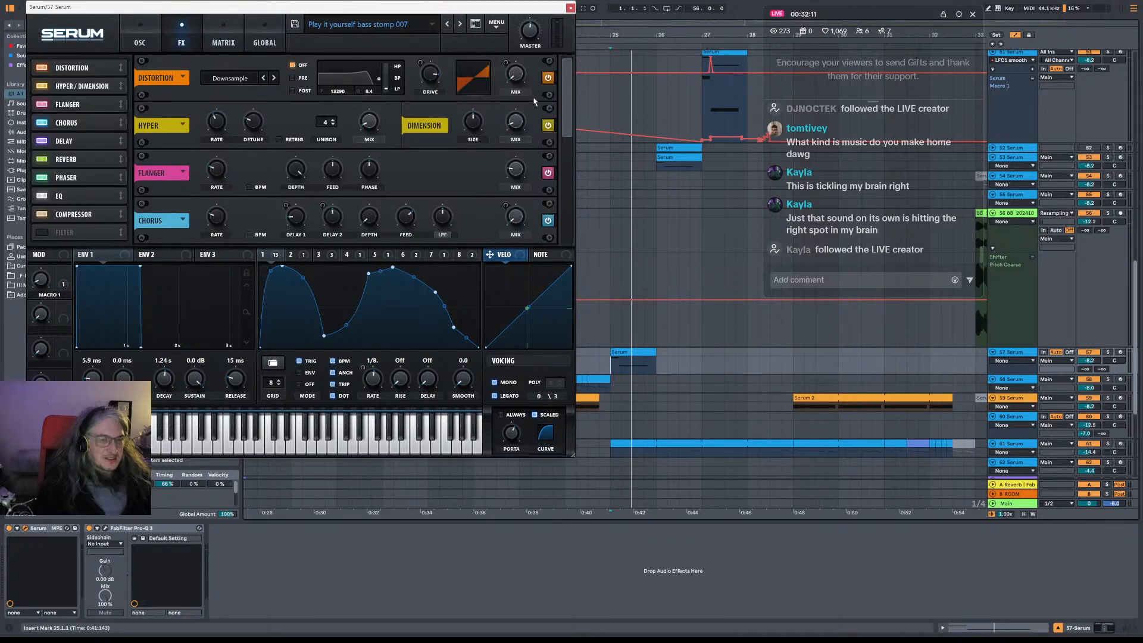
Compare the distortion effect and bypass the EQ in the 57 Serum track's synth, and close the plugin window.
left_click(547, 78)
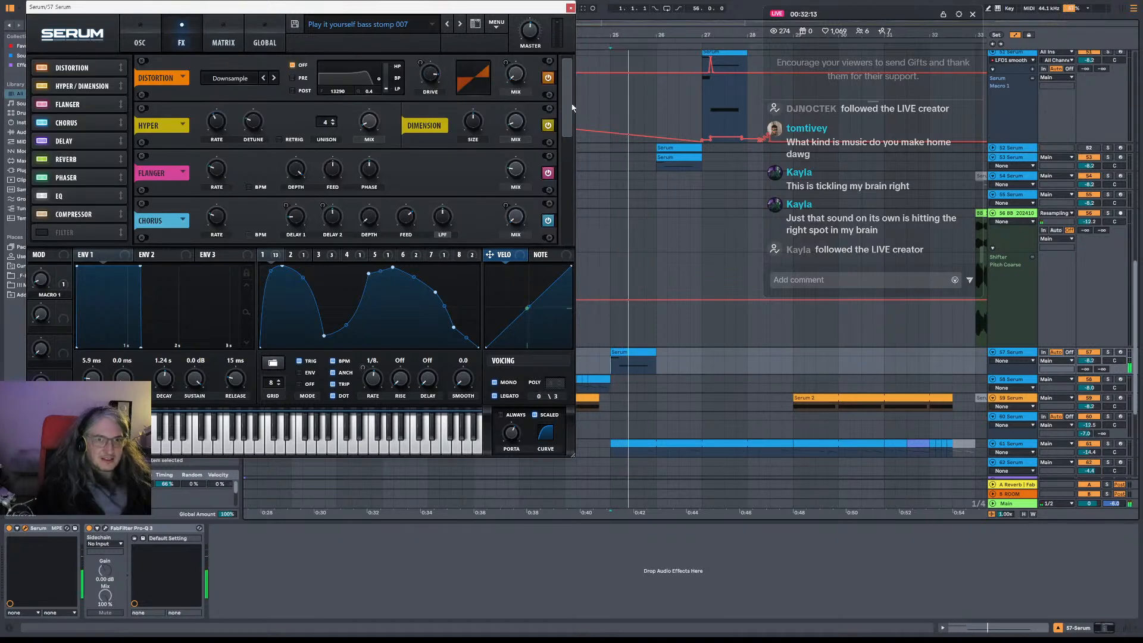
left_click_drag(569, 107, 569, 214)
left_click(548, 173)
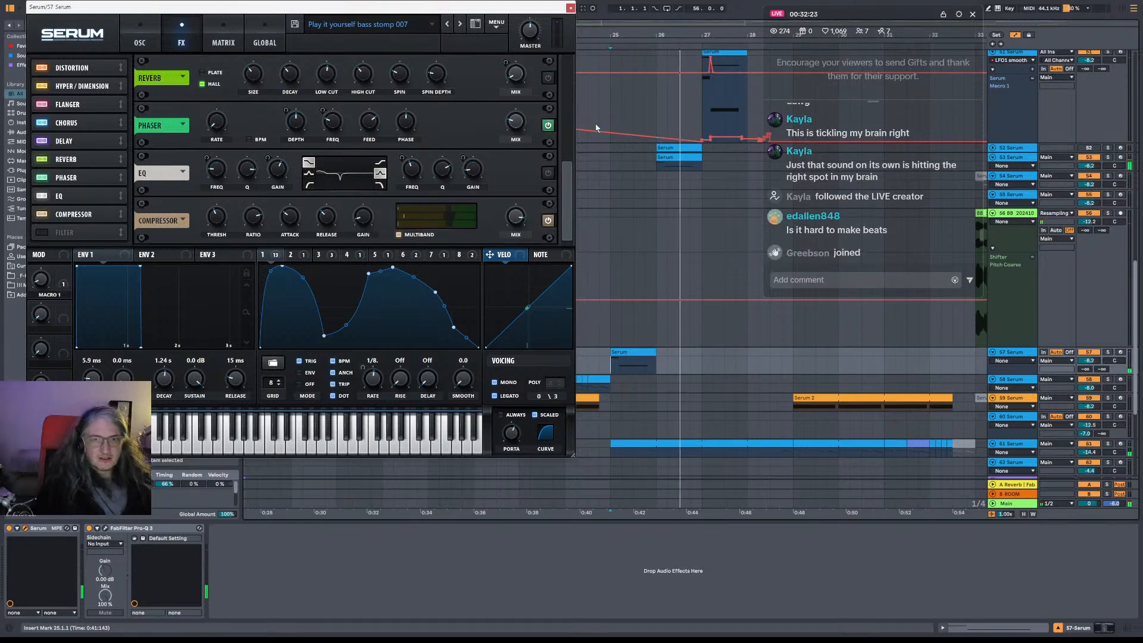
left_click(569, 8)
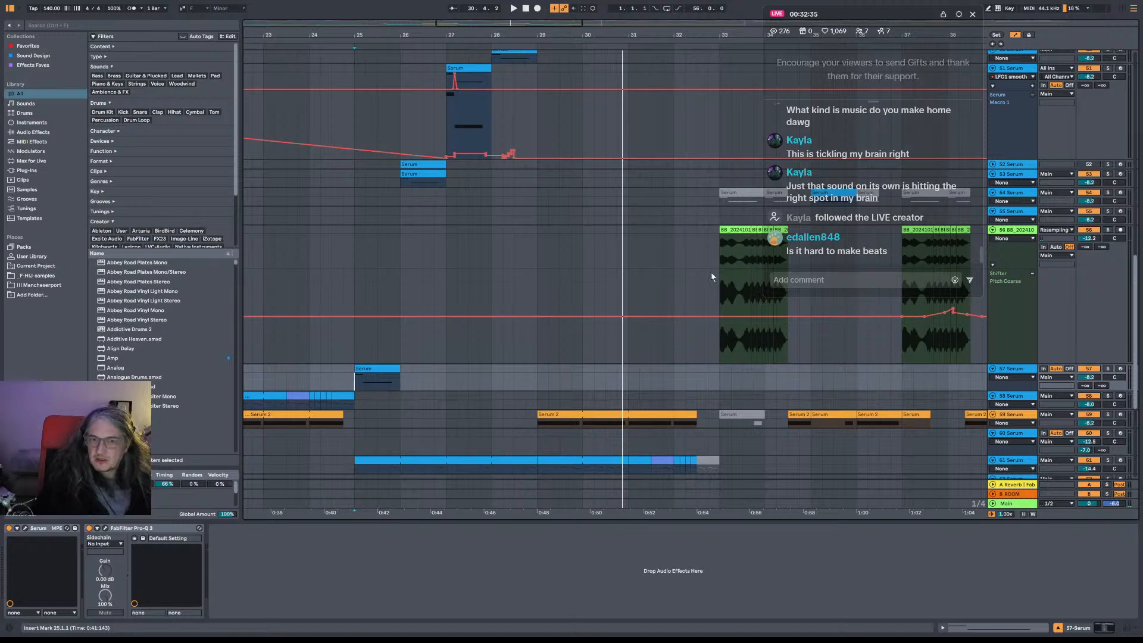
scroll(283, 389, "left", 5)
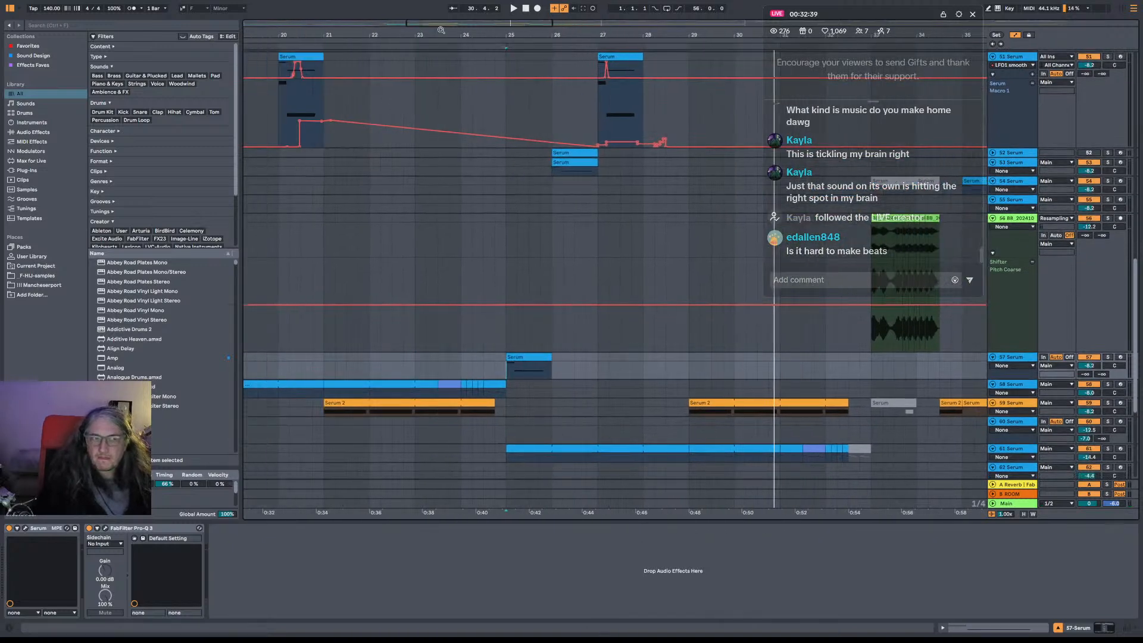
left_click_drag(442, 31, 442, 14)
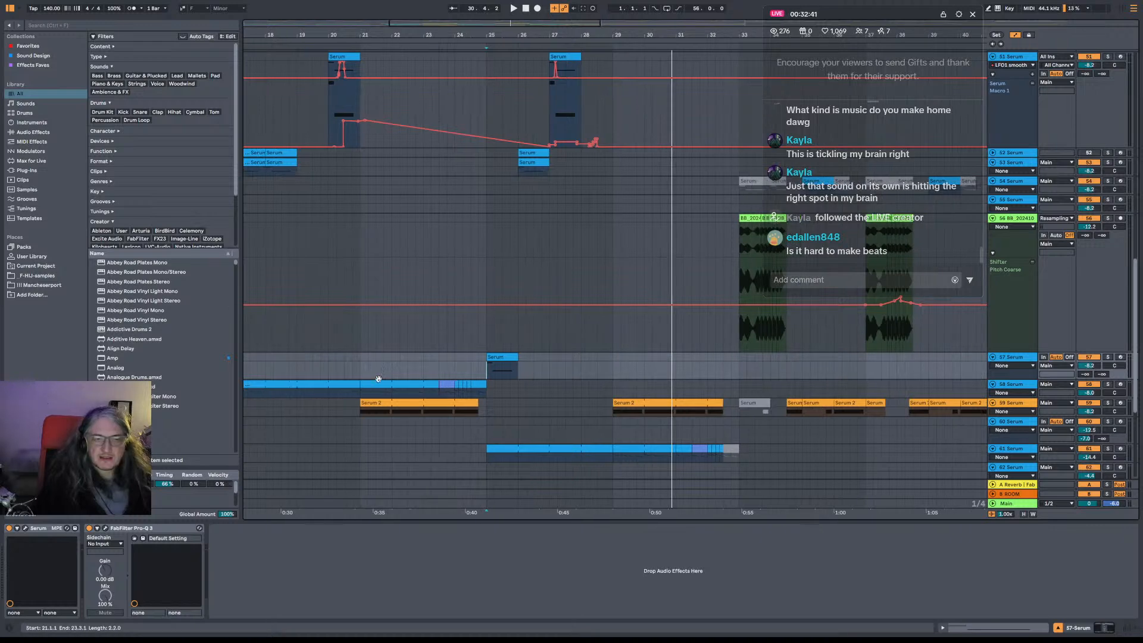
Play the arrangement from bar 17 and select the start of the 53 Serum track's clip there.
scroll(332, 357, "left", 2)
left_click(266, 365)
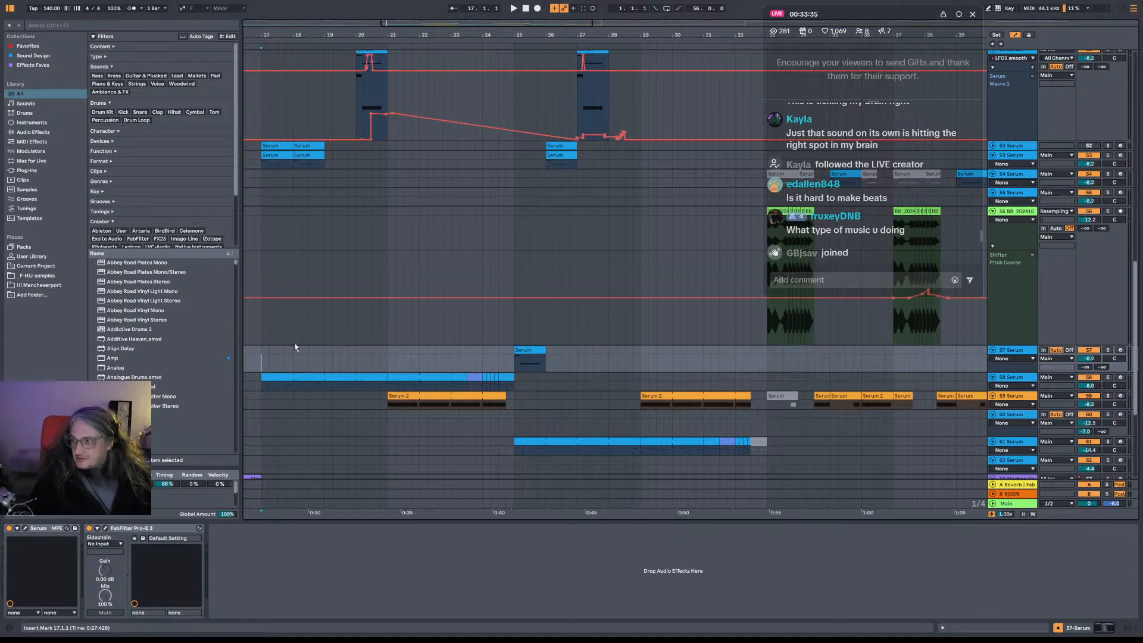
key("space")
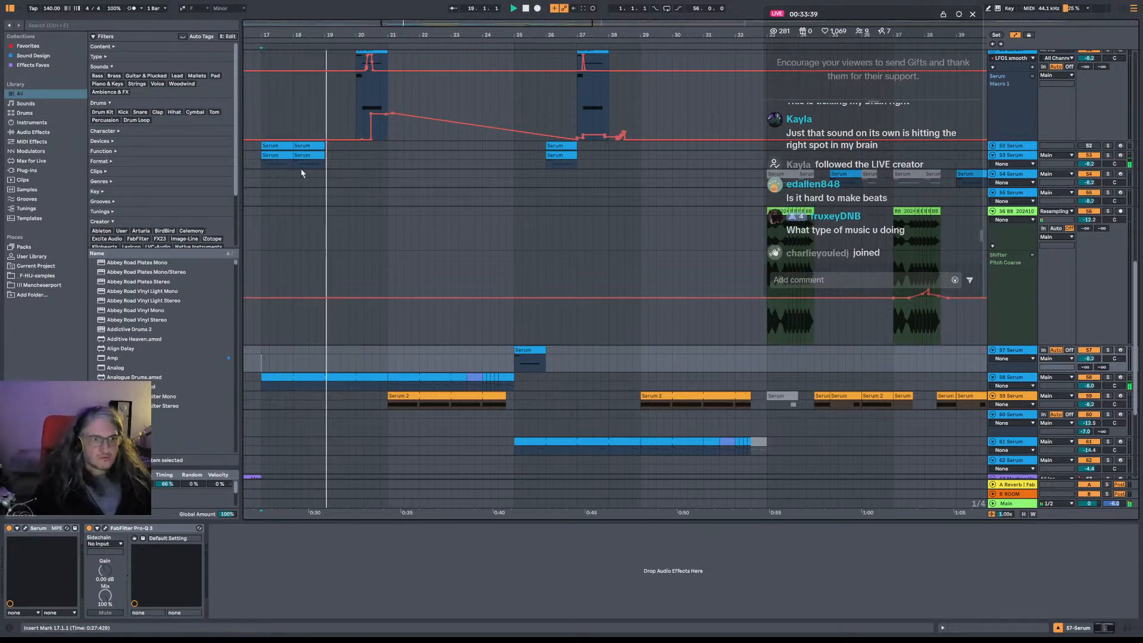
left_click(262, 165)
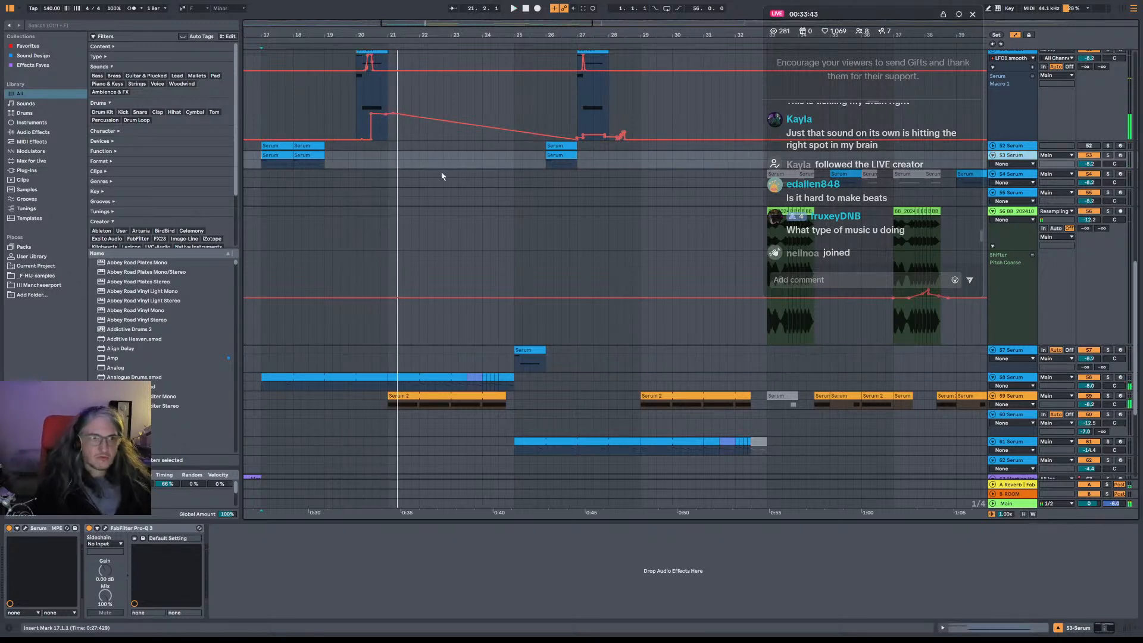
Listen to the 50 Serum clip from bar 19 and the 51 Serum clip from bar 20.
scroll(441, 175, "up", 3)
left_click(325, 161)
key("space")
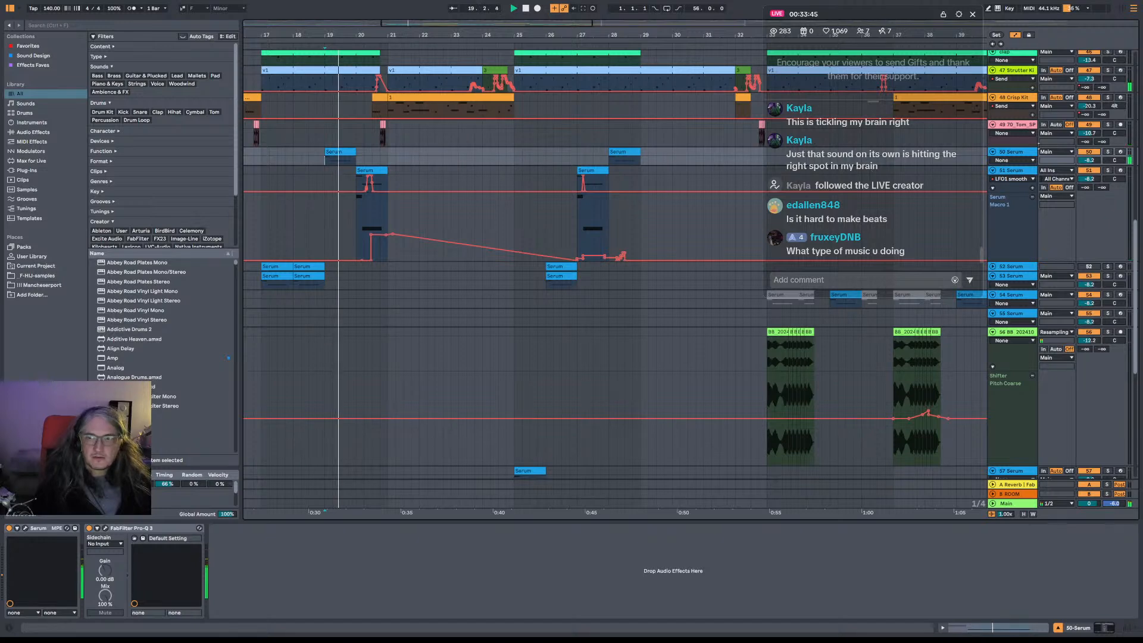
left_click(356, 236)
key("space")
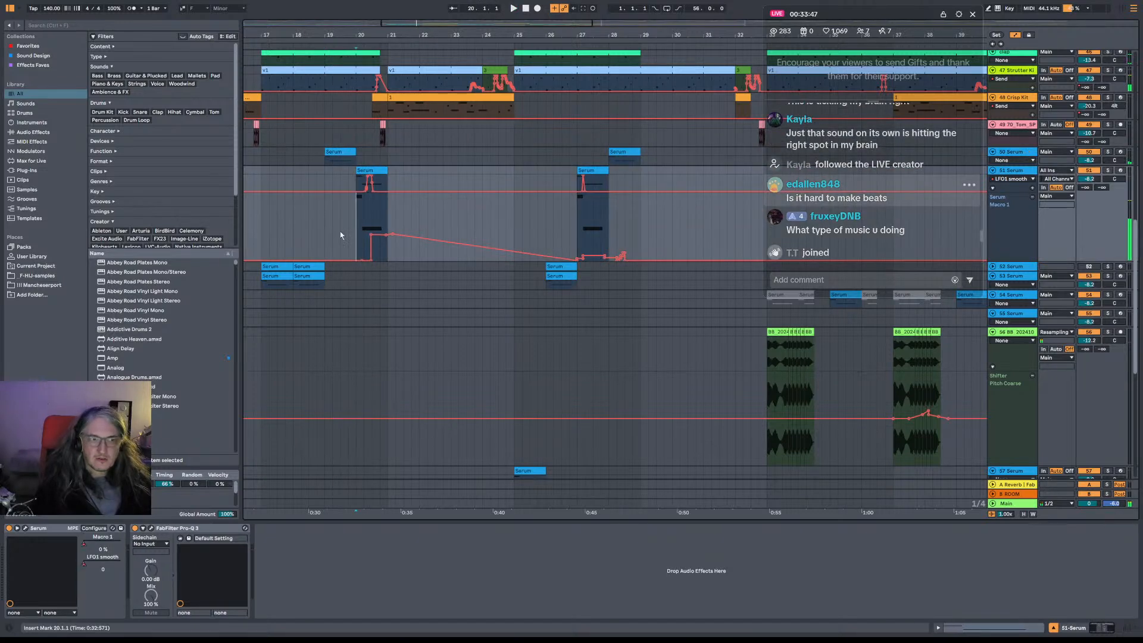
Bypass the EQ effect in the 51 Serum track's synth while comparing its sound from bar 20.
left_click(25, 528)
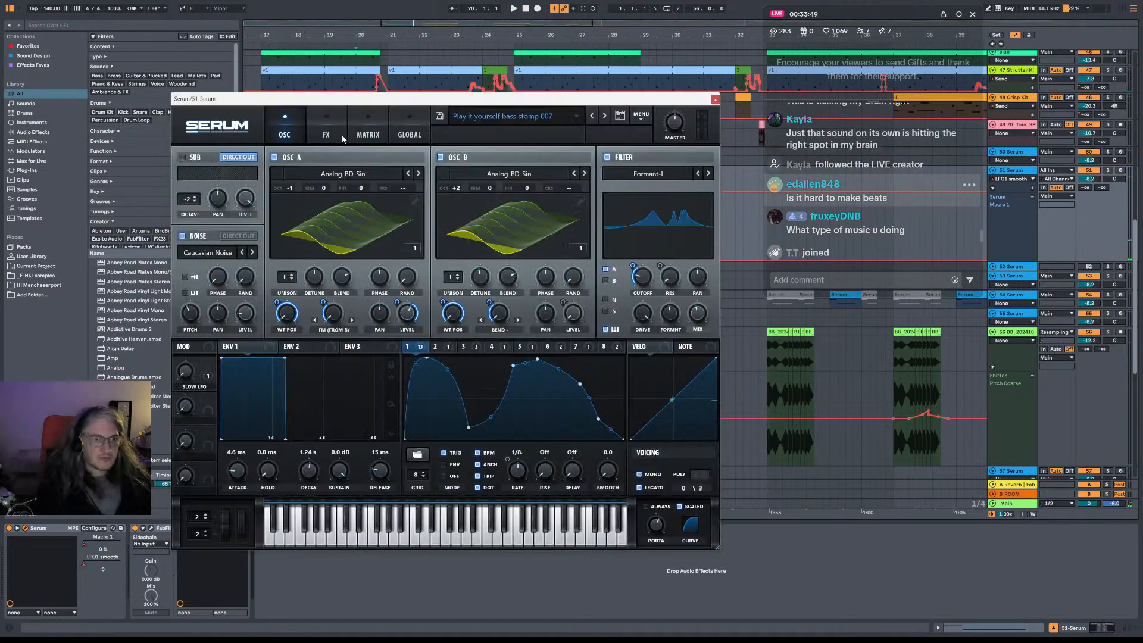
left_click(326, 134)
scroll(708, 277, "down", 5)
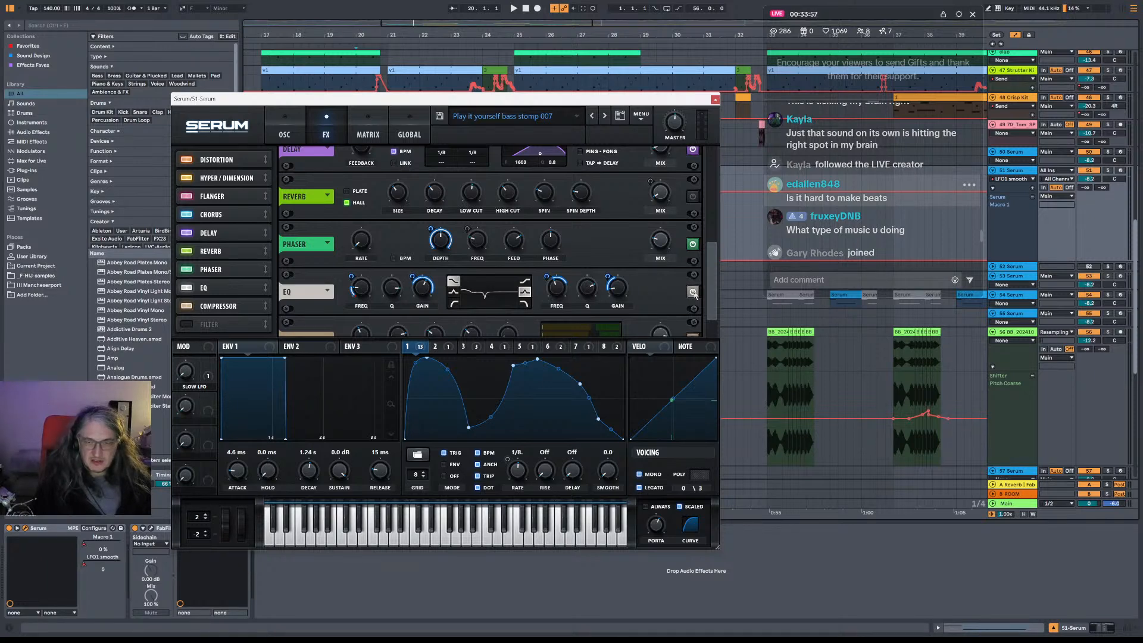
key("space")
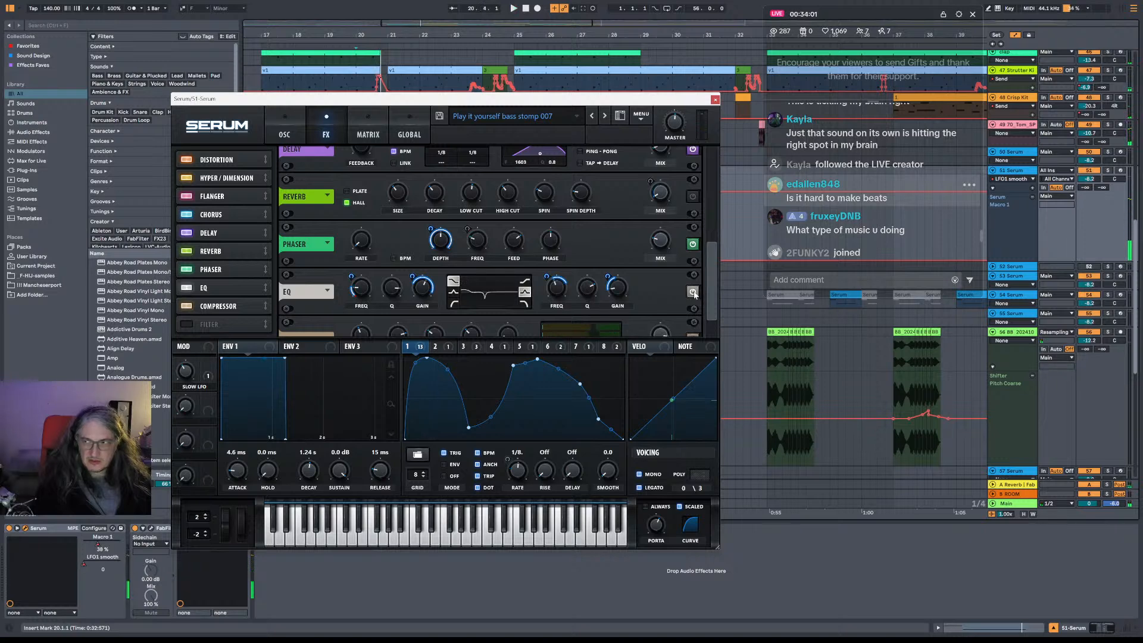
key("space")
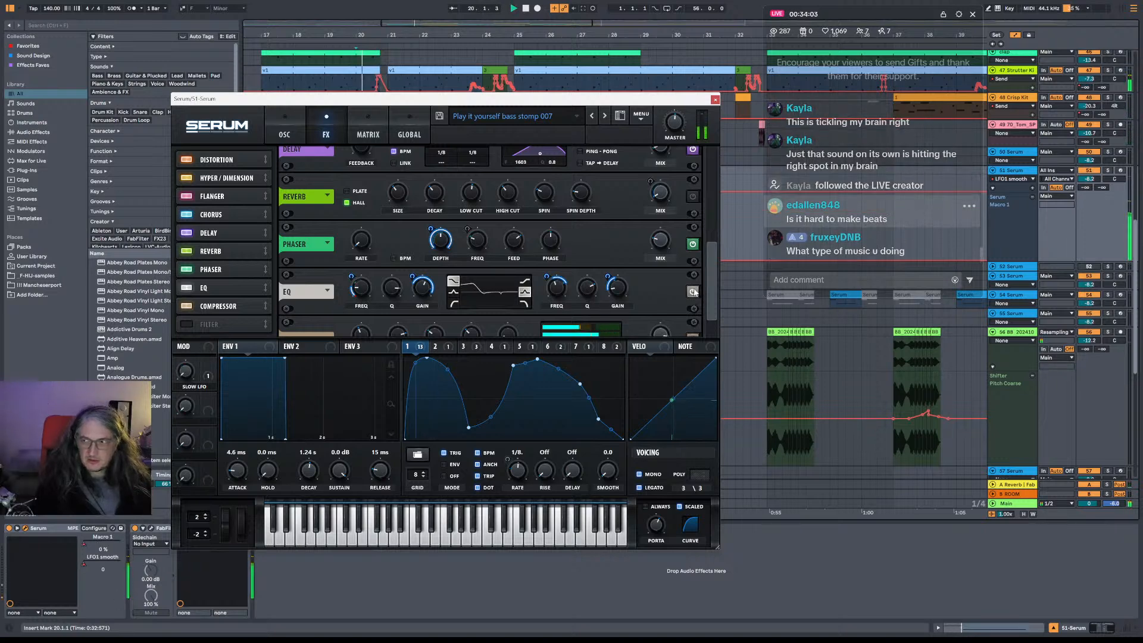
key("space")
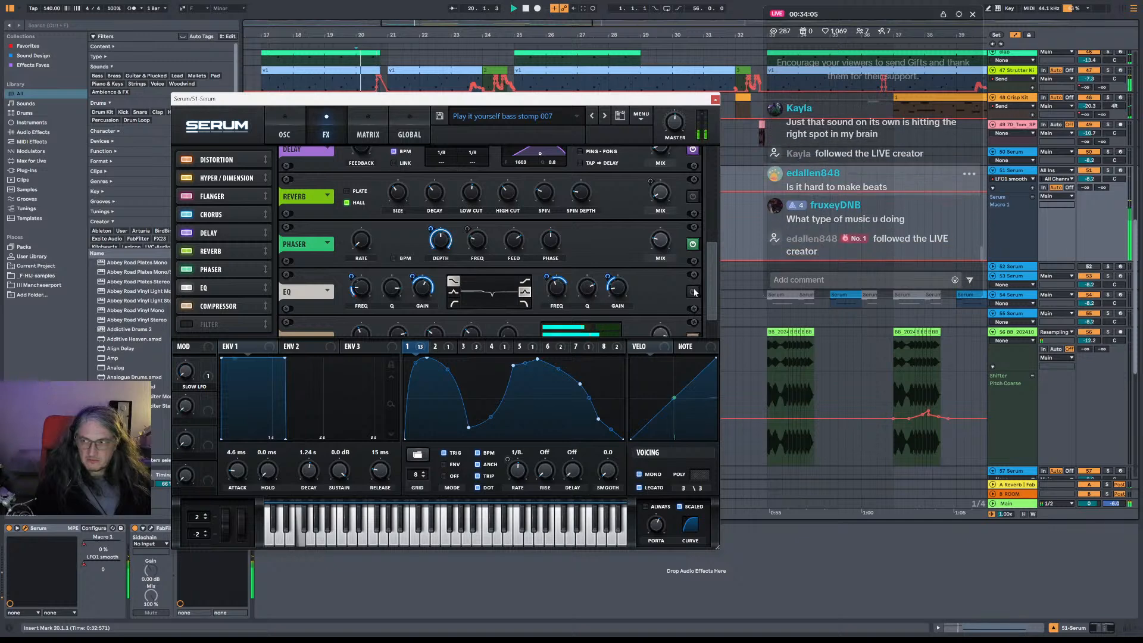
key("space")
key("space")
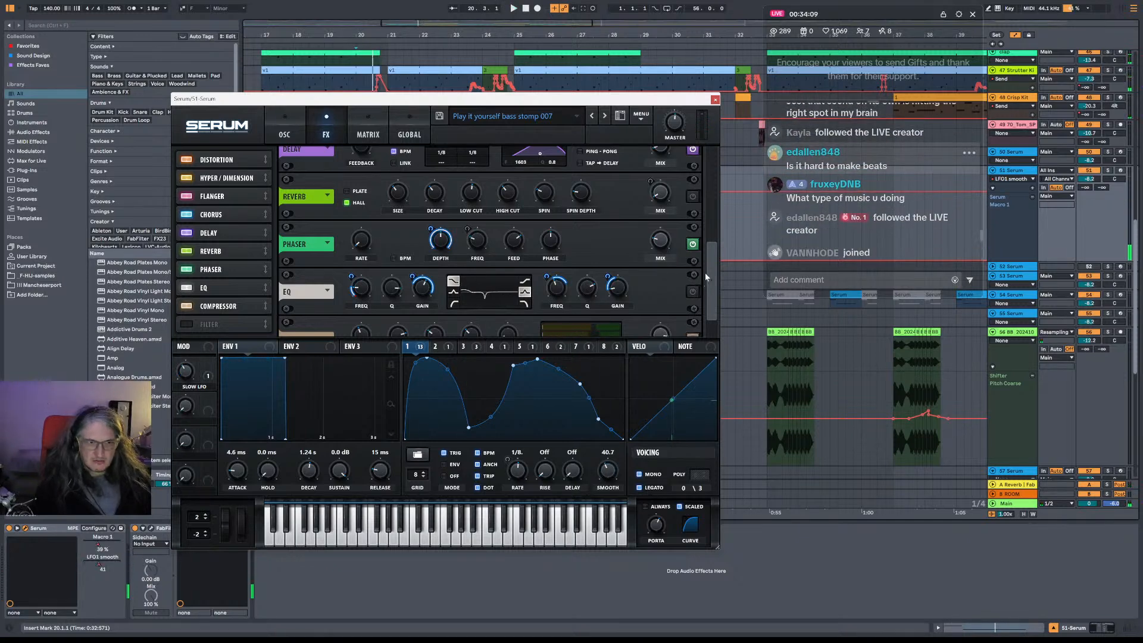
Compare the 51 Serum sound with and without the synth's phaser effect during playback from bar 20.
key("space")
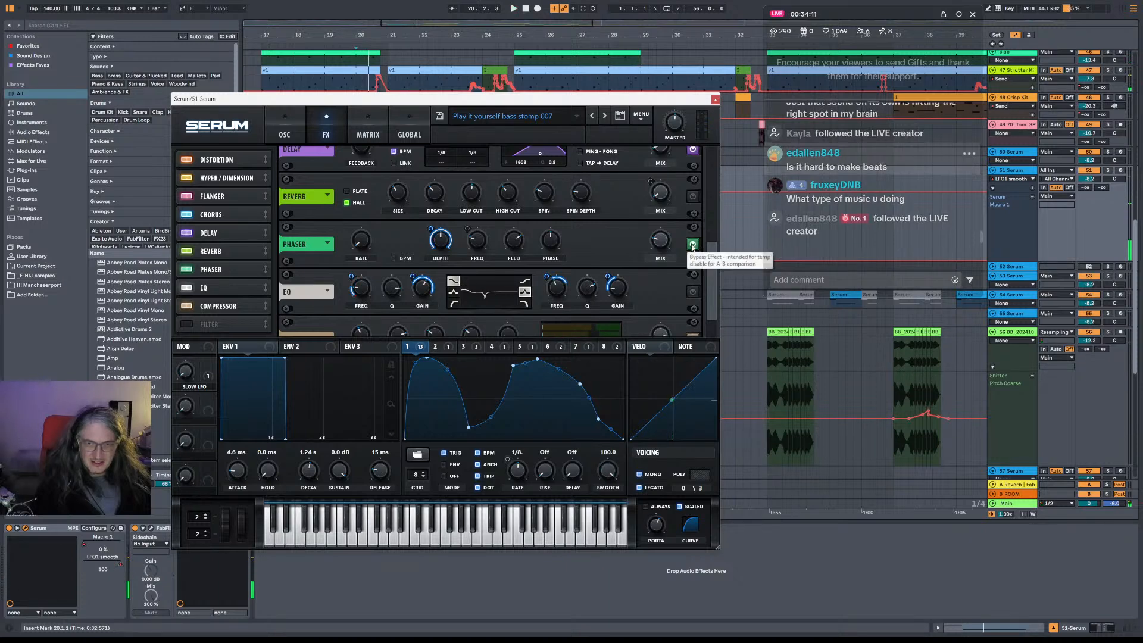
left_click(692, 245)
key("space")
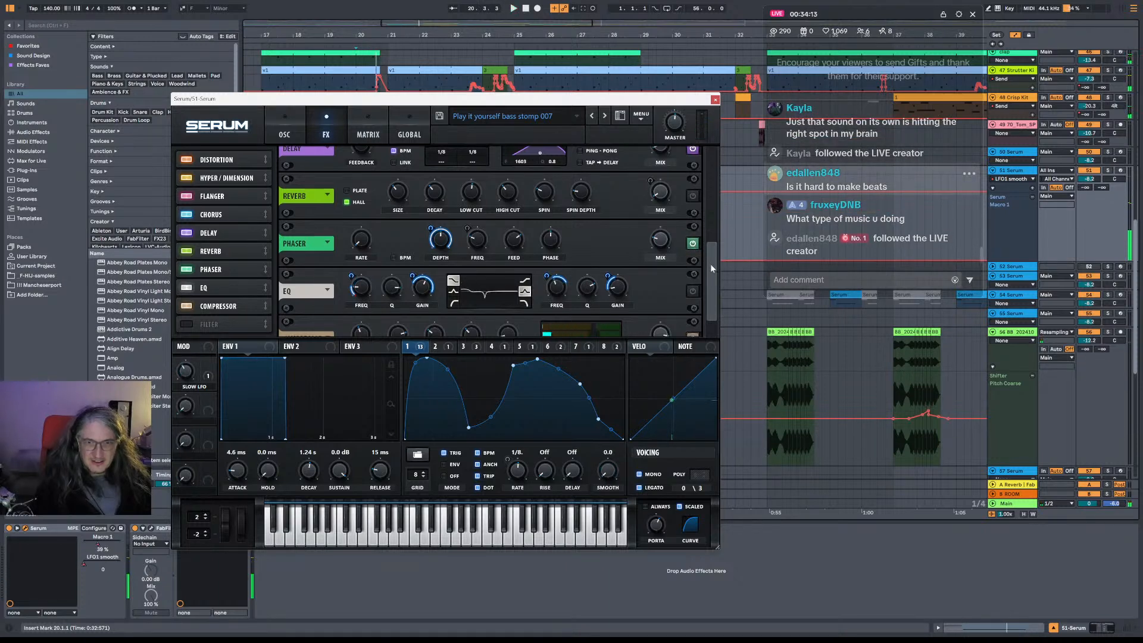
Look through the 51 Serum synth's remaining effects and oscillator settings, and close the plugin window.
scroll(709, 264, "down", 1)
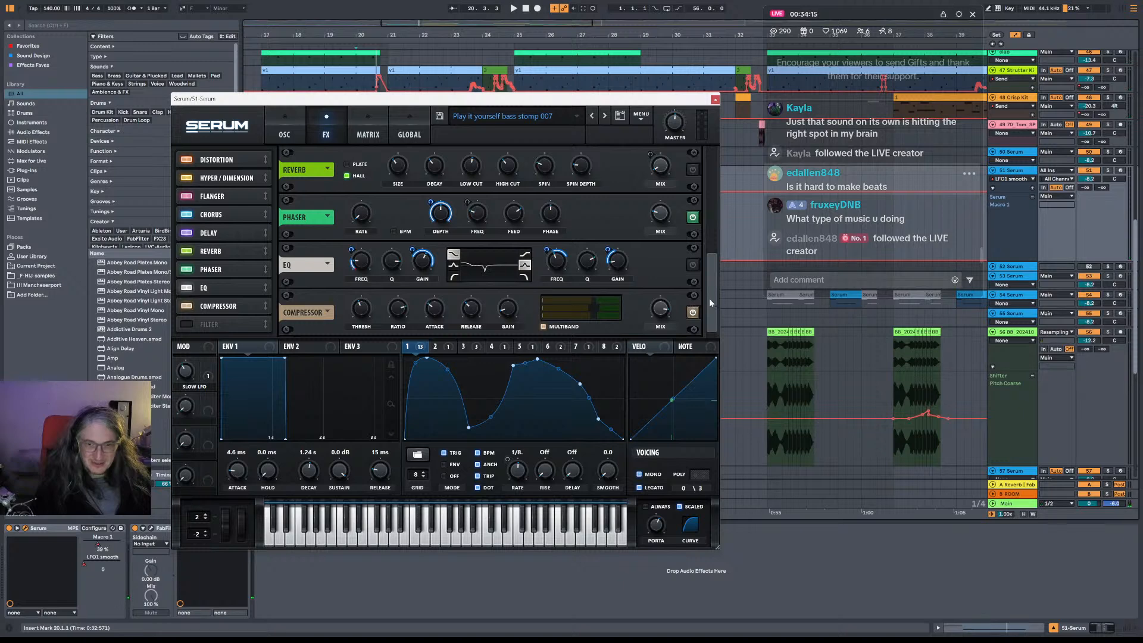
left_click_drag(712, 302, 699, 147)
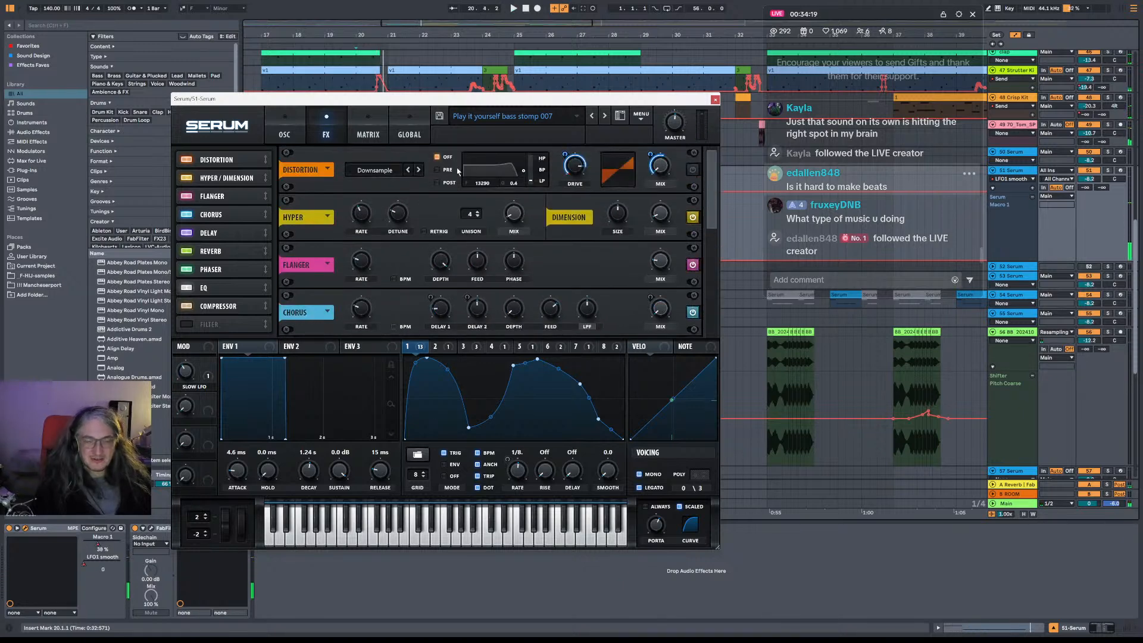
scroll(710, 158, "down", 1)
scroll(710, 157, "up", 1)
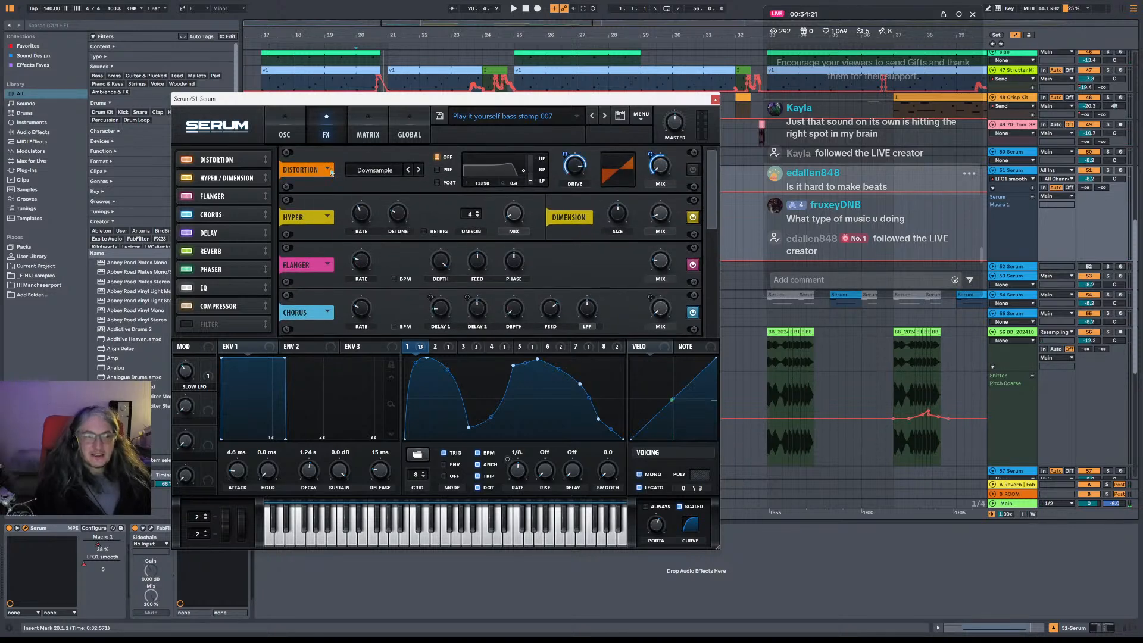
left_click(276, 126)
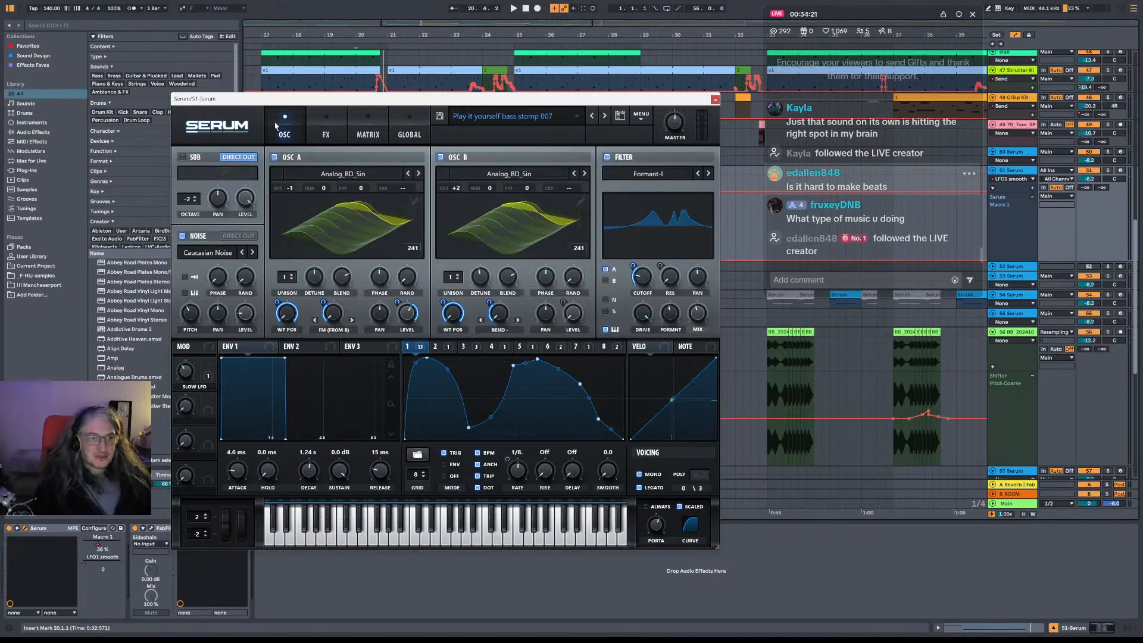
left_click(715, 100)
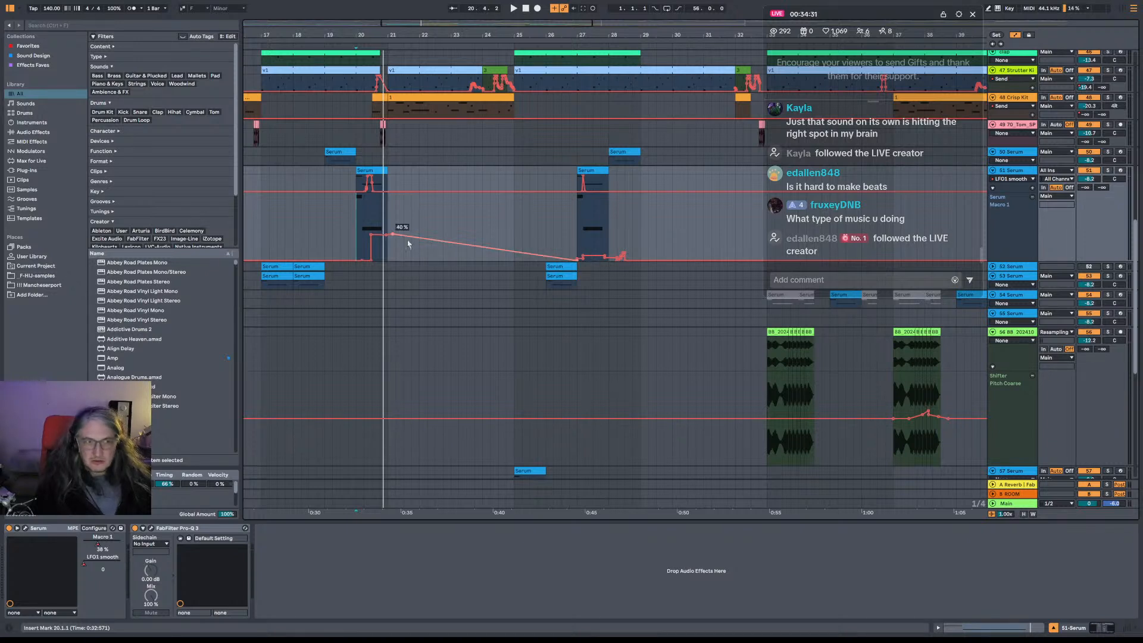
Play the section from bar 17 and select the 53 Serum clip as the track to listen to.
key("space")
left_click(261, 225)
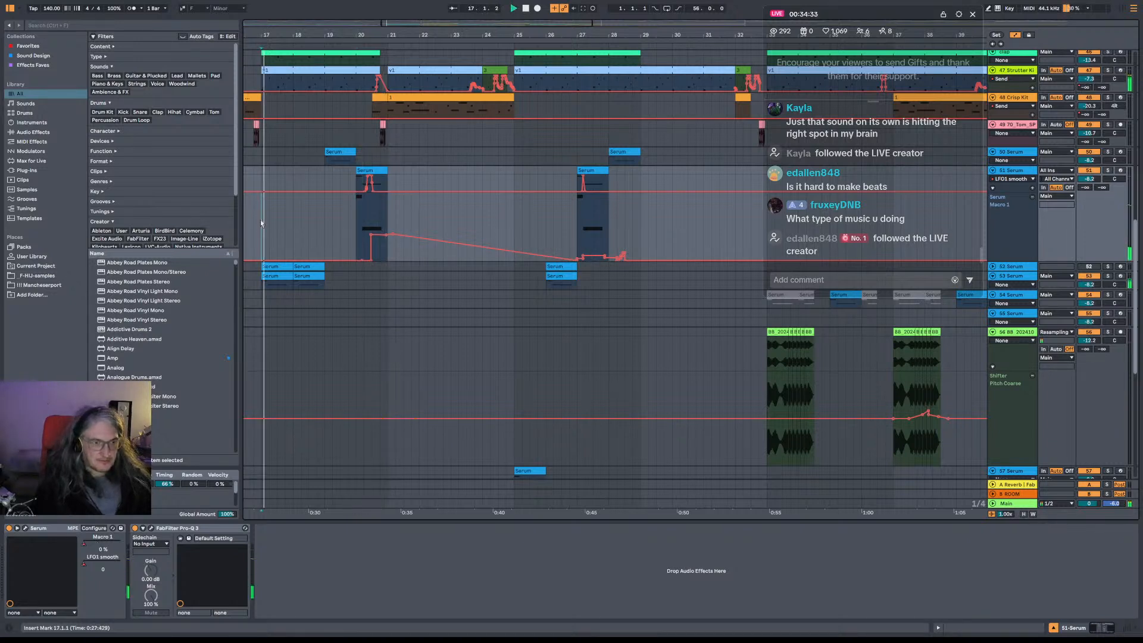
left_click(259, 288)
key("space")
key("space")
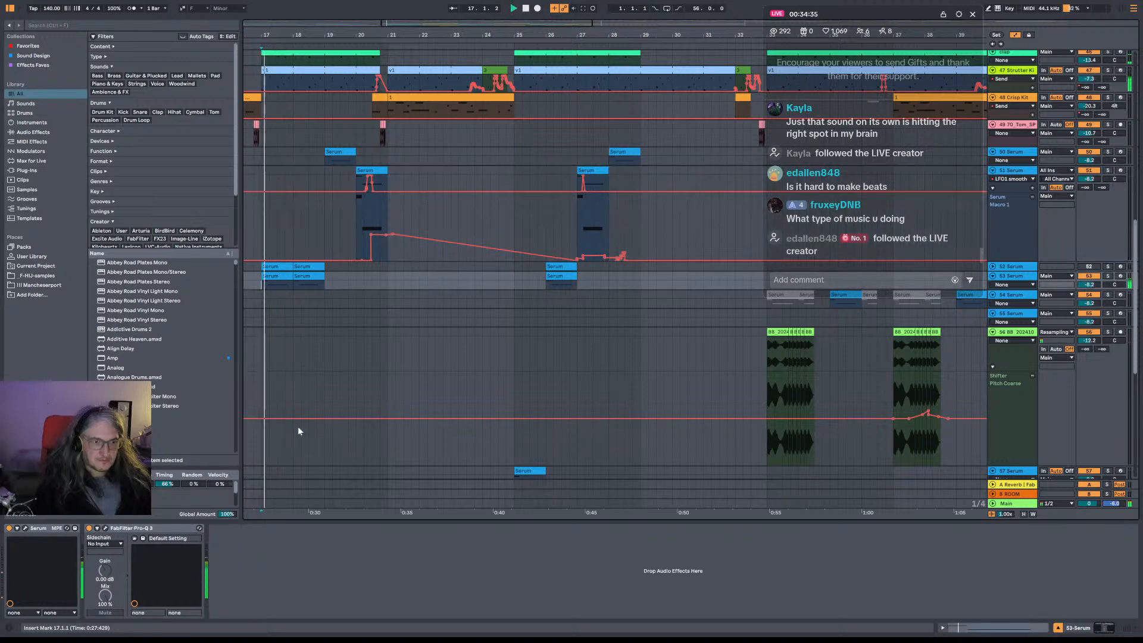
Turn off the Formant-I filter in the 53 Serum track's synth and close the plugin window.
left_click(25, 528)
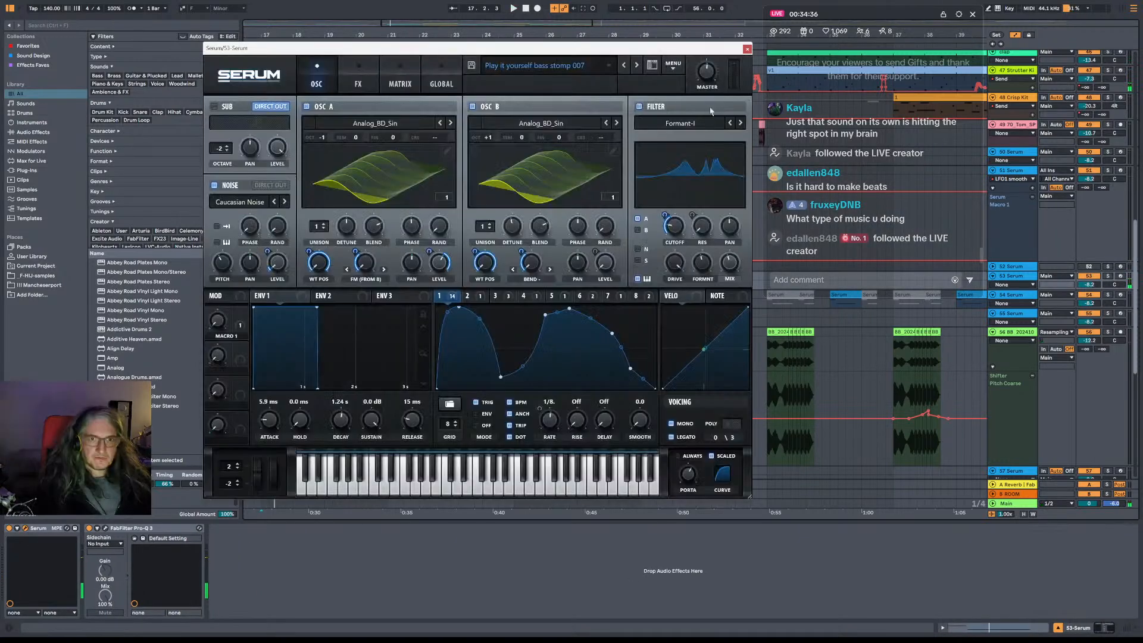
left_click(639, 107)
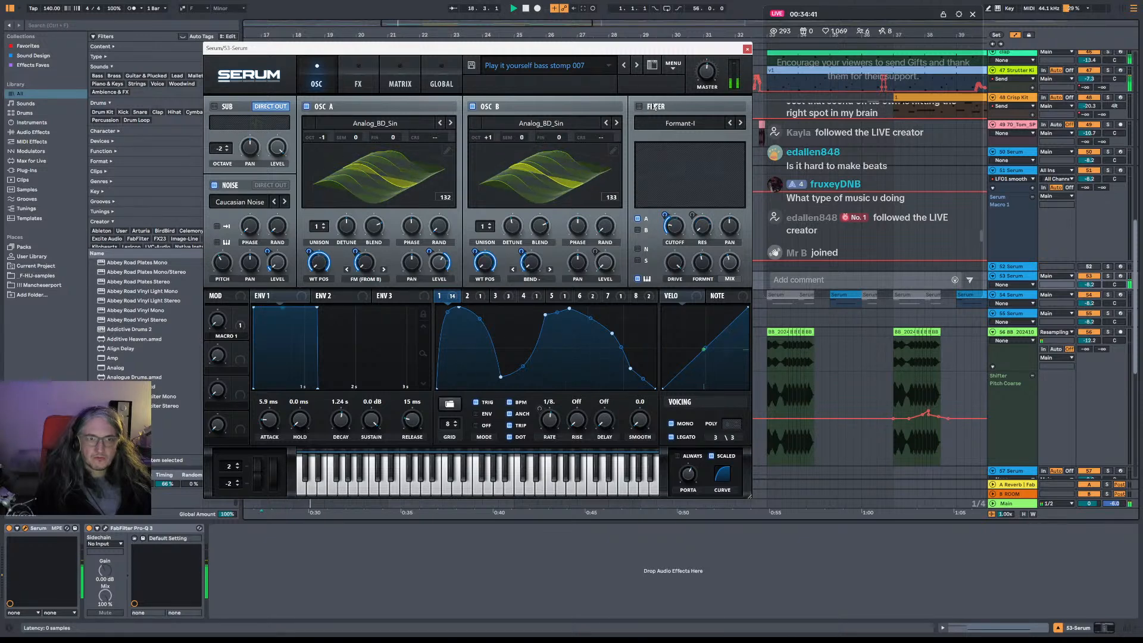
left_click(749, 51)
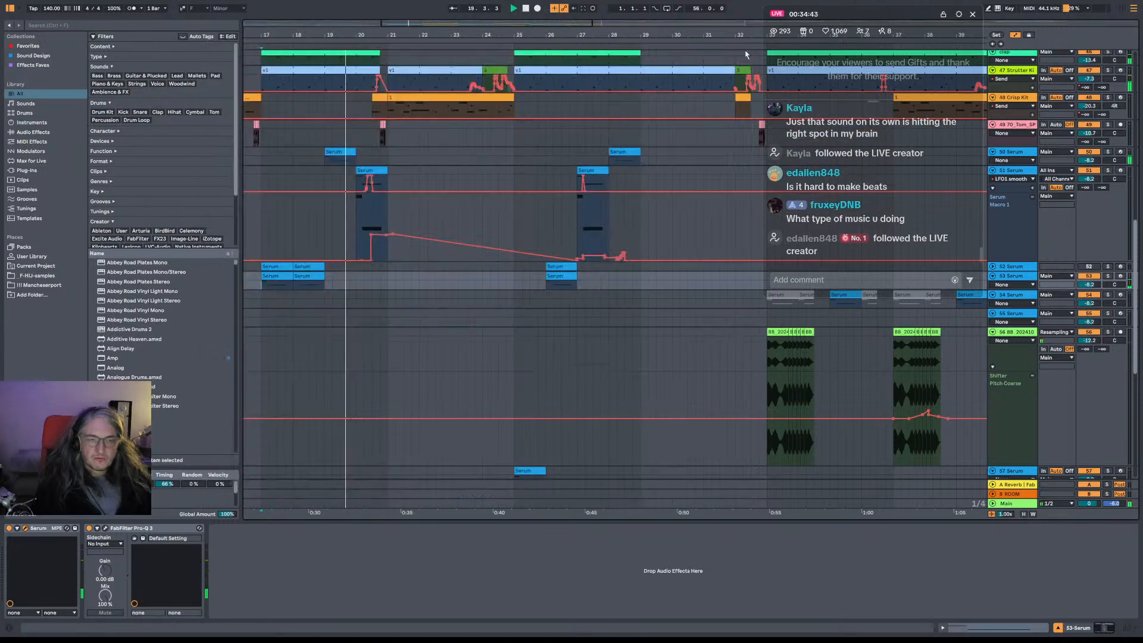
Stop playback, check the filter section of the 53 Serum track's synth again, and close the plugin window.
key("space")
left_click_drag(314, 257, 420, 207)
left_click(357, 249)
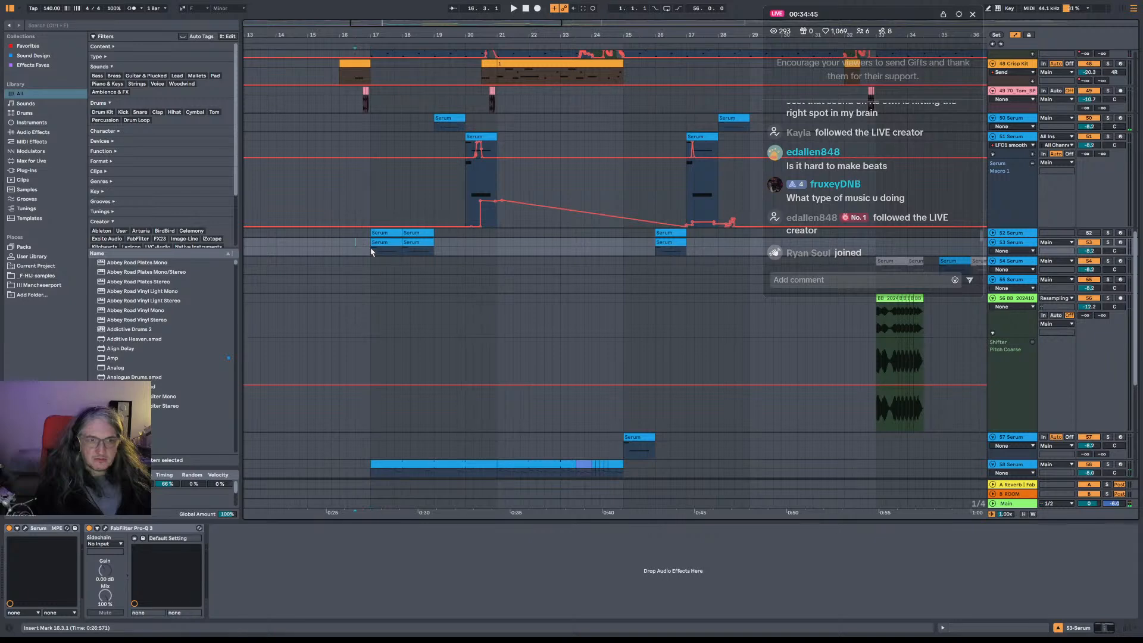
left_click(25, 529)
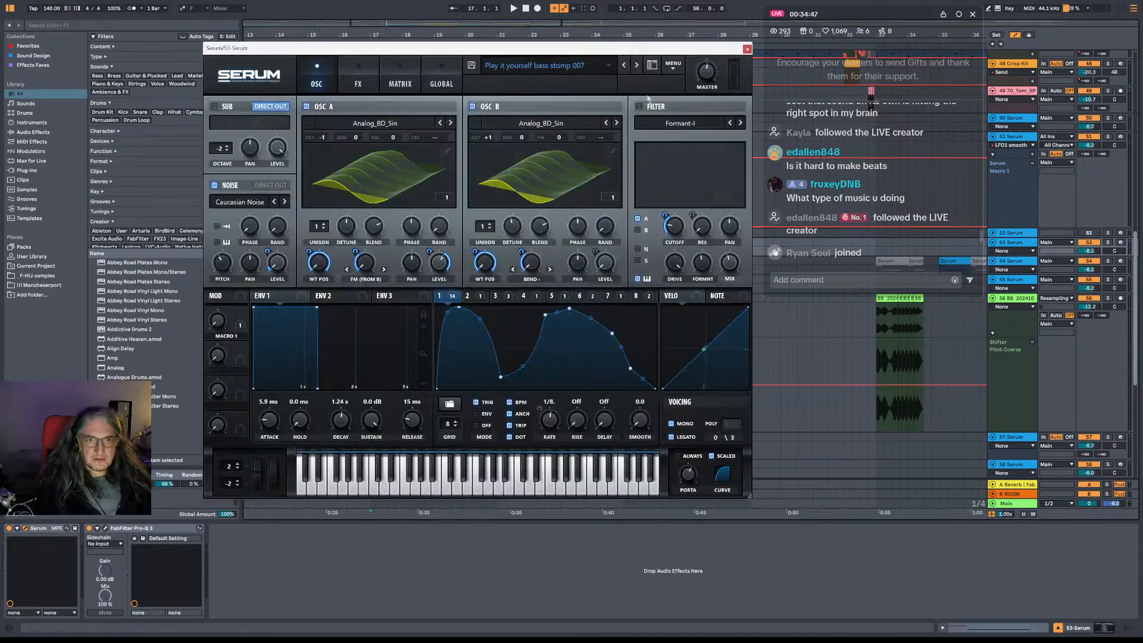
left_click(748, 51)
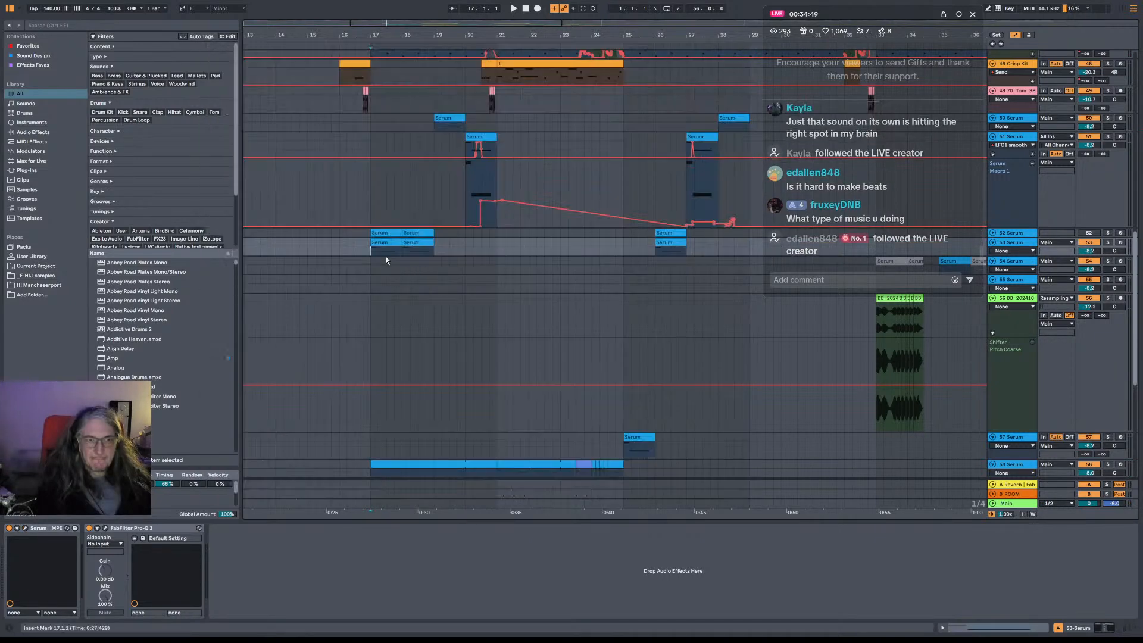
Listen to the 53 Serum clip in context from just before bar 17 and on through bar 23.
left_click(366, 251)
key("space")
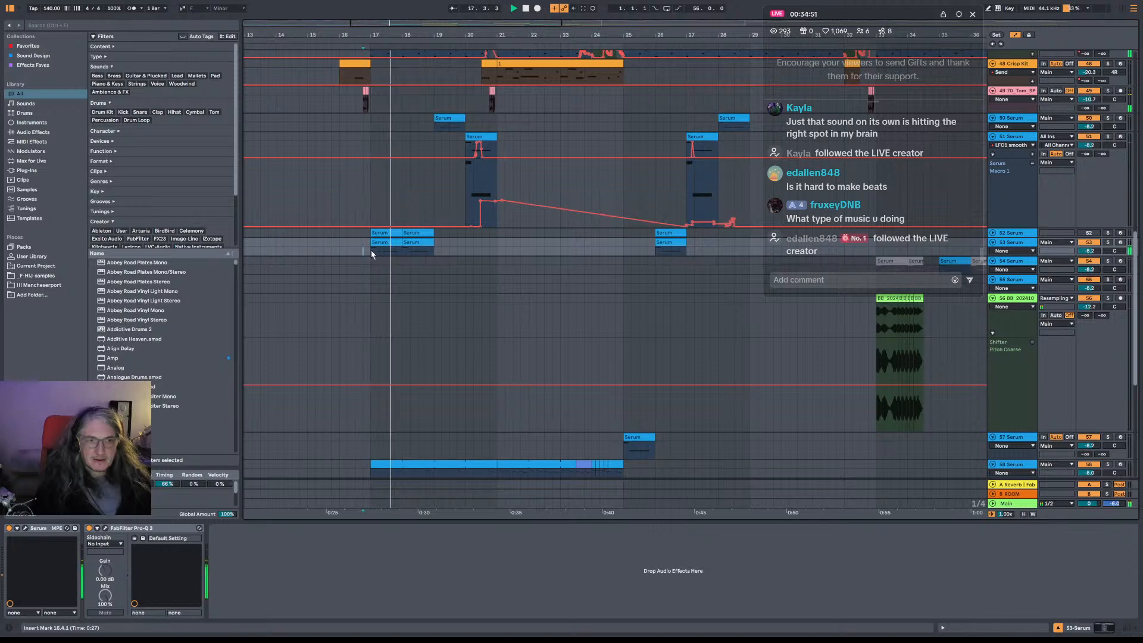
key("space")
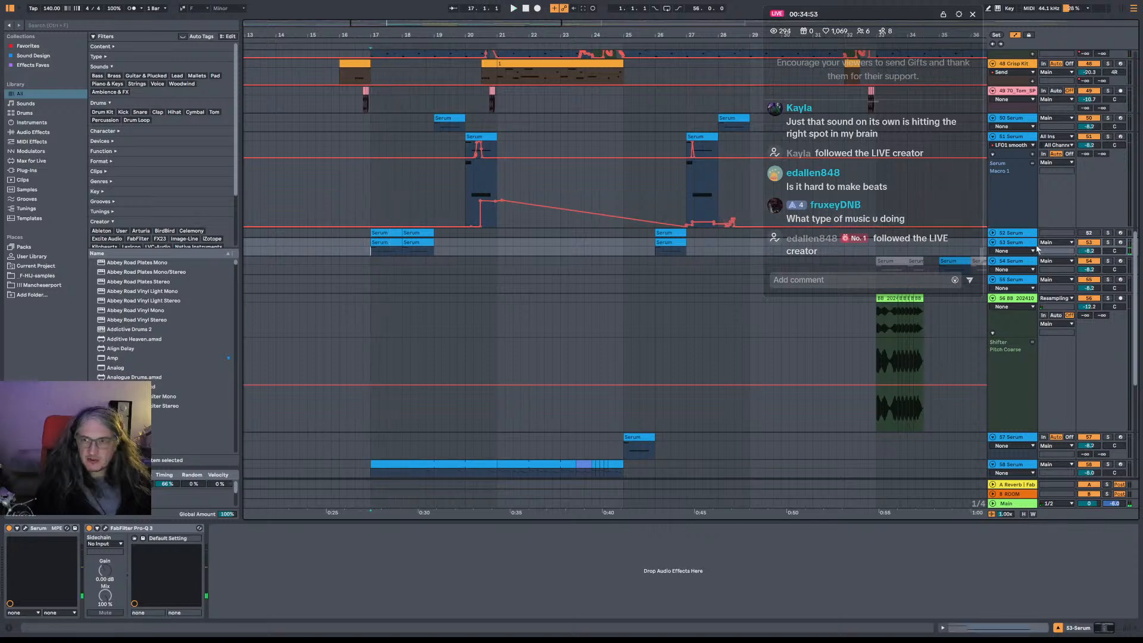
key("space")
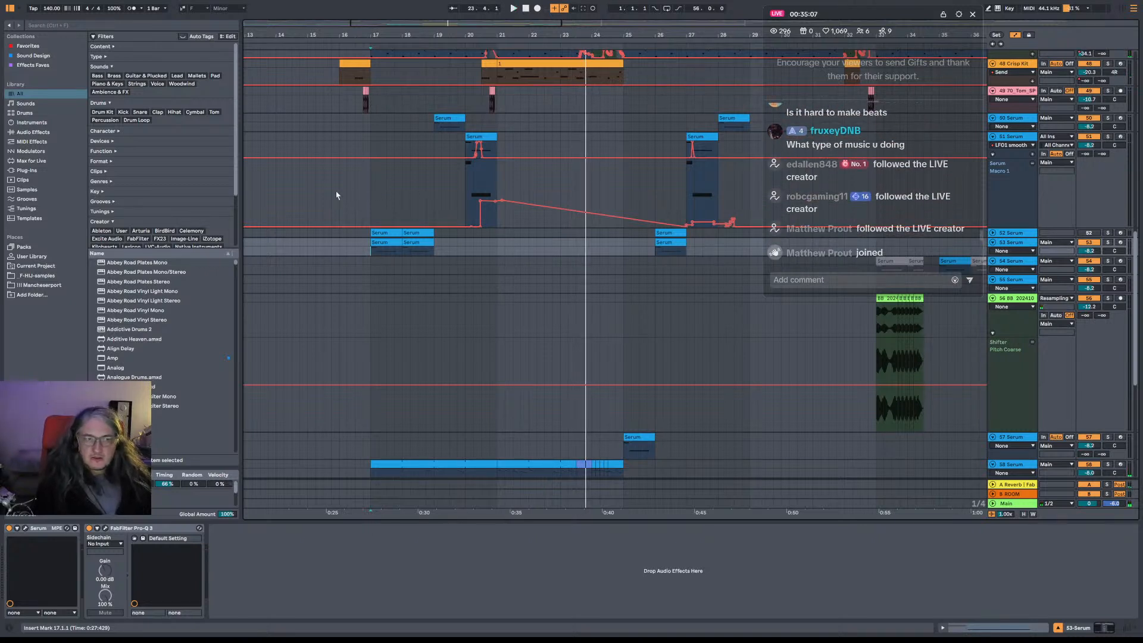
key("space")
Play the bass section again from bar 16 and from bar 17.
left_click(350, 199)
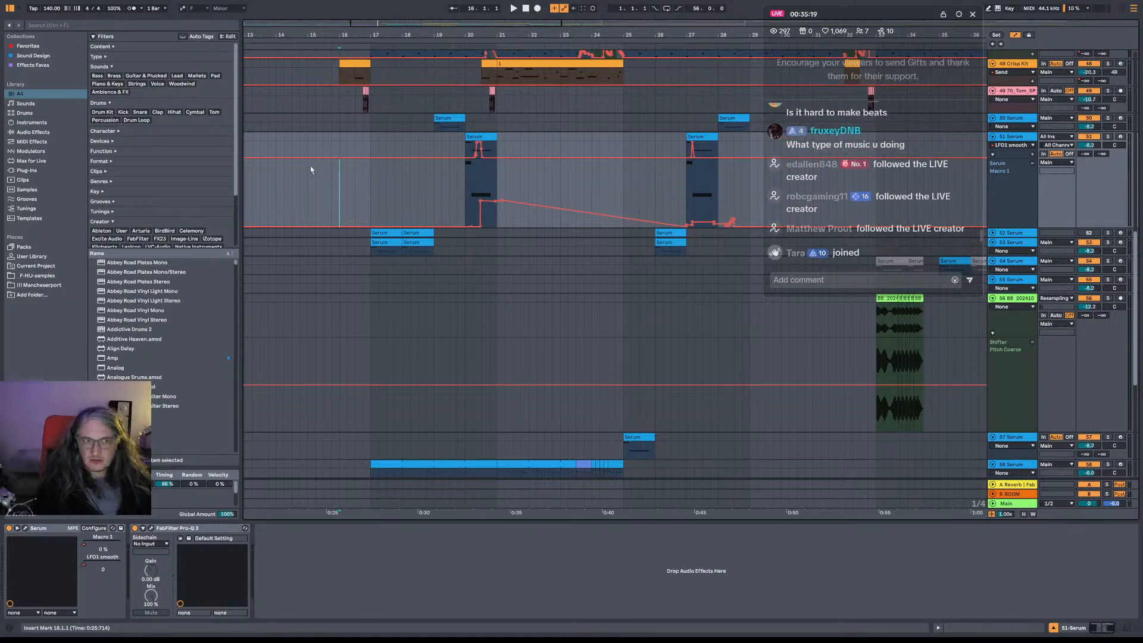
key("space")
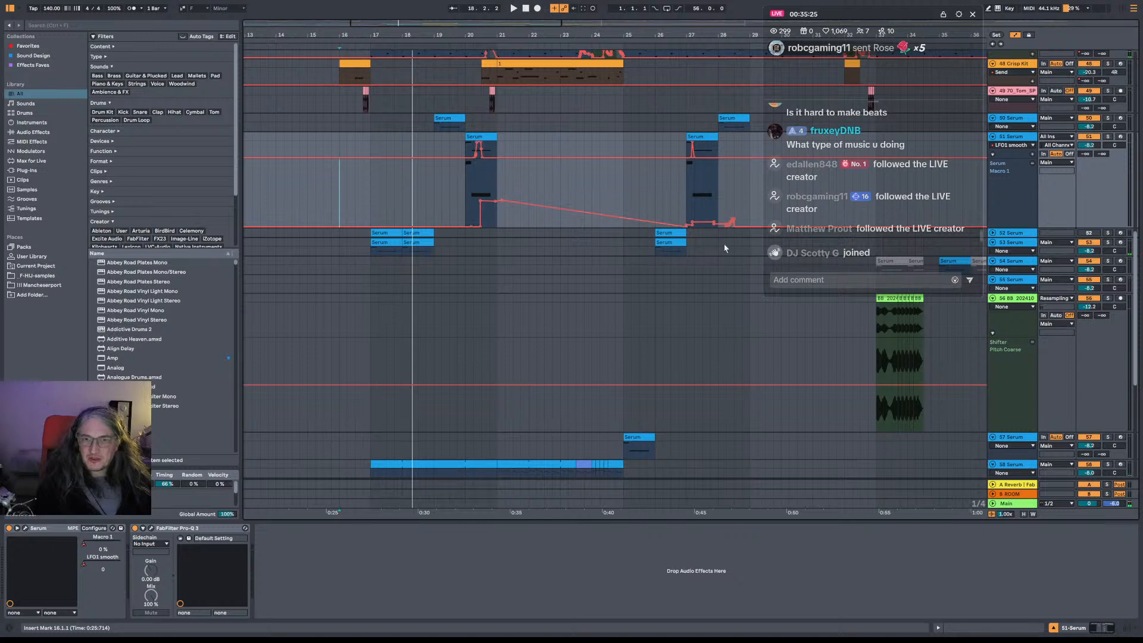
key("space")
key("space")
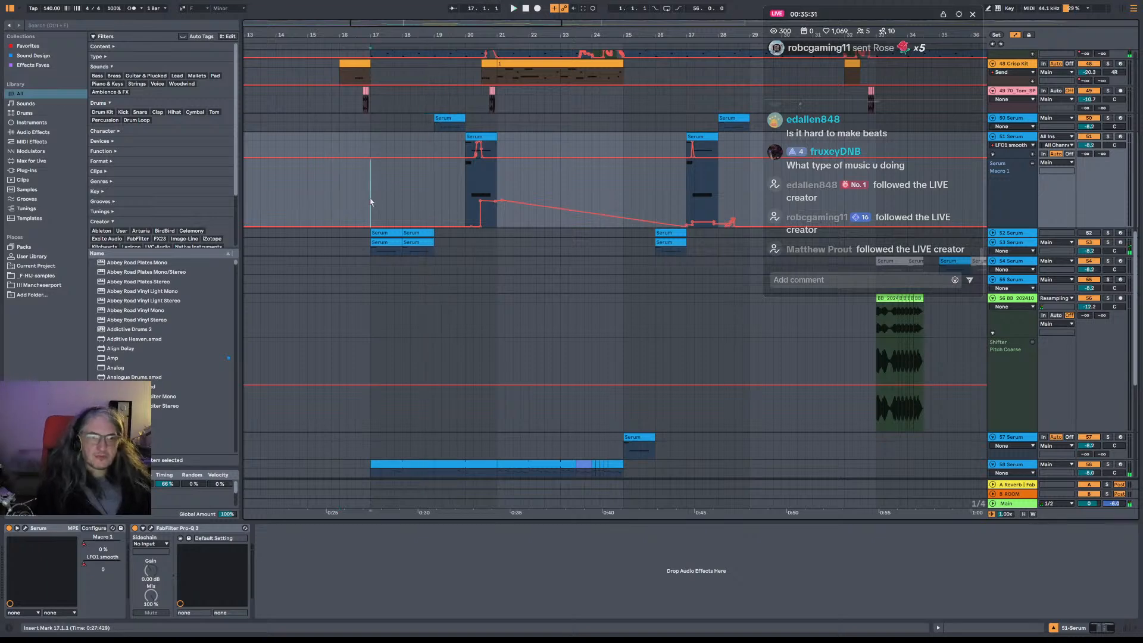
Listen to a closer view of the section from bar 17 and select the 53 Serum track.
left_click_drag(411, 35, 411, 65)
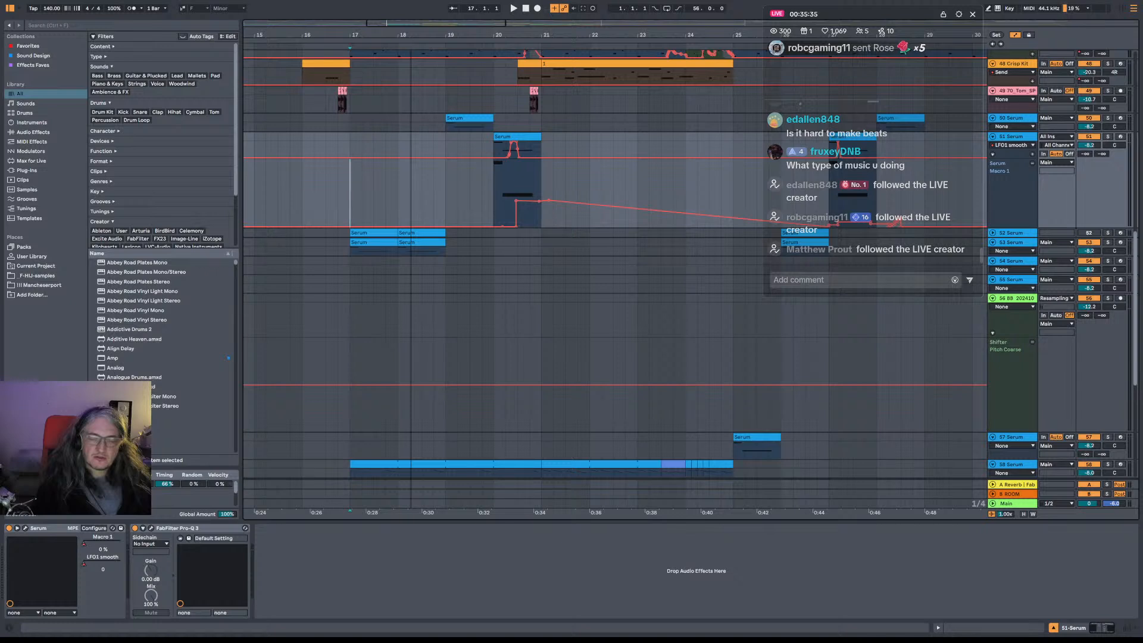
key("space")
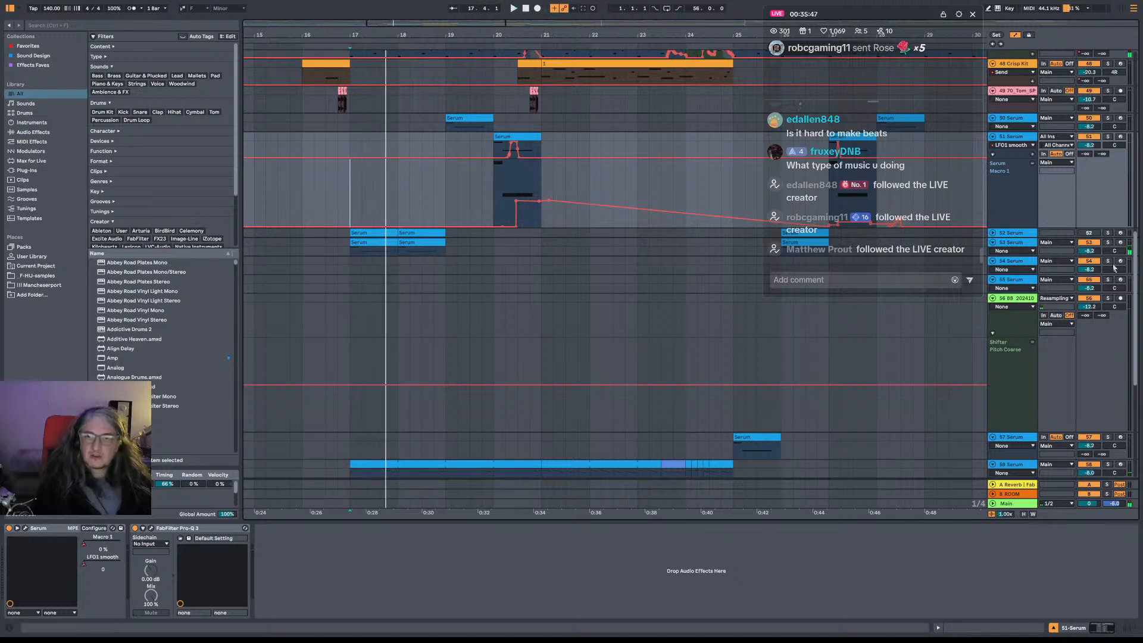
left_click(1032, 247)
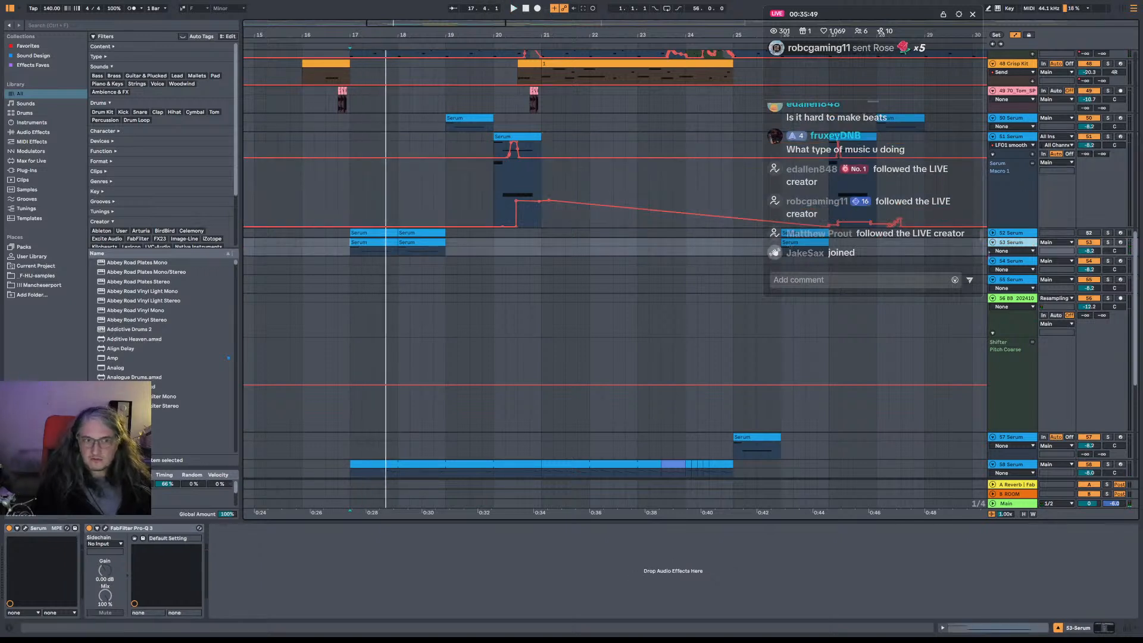
Open the 53 Serum track's Pro-Q 3 and play the bass from bar 17 to examine its spectrum.
left_click(106, 529)
key("space")
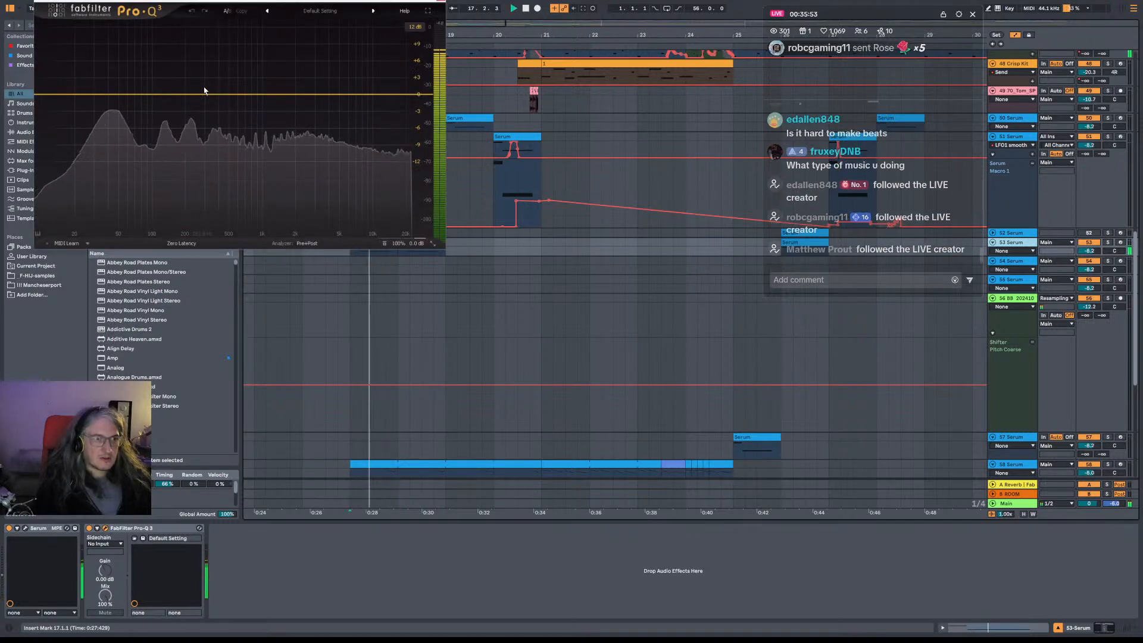
key("space")
Open the VISION 4X analyzer on the Main track and examine the bass's frequency content through repeated playback from bar 17.
left_click(914, 495)
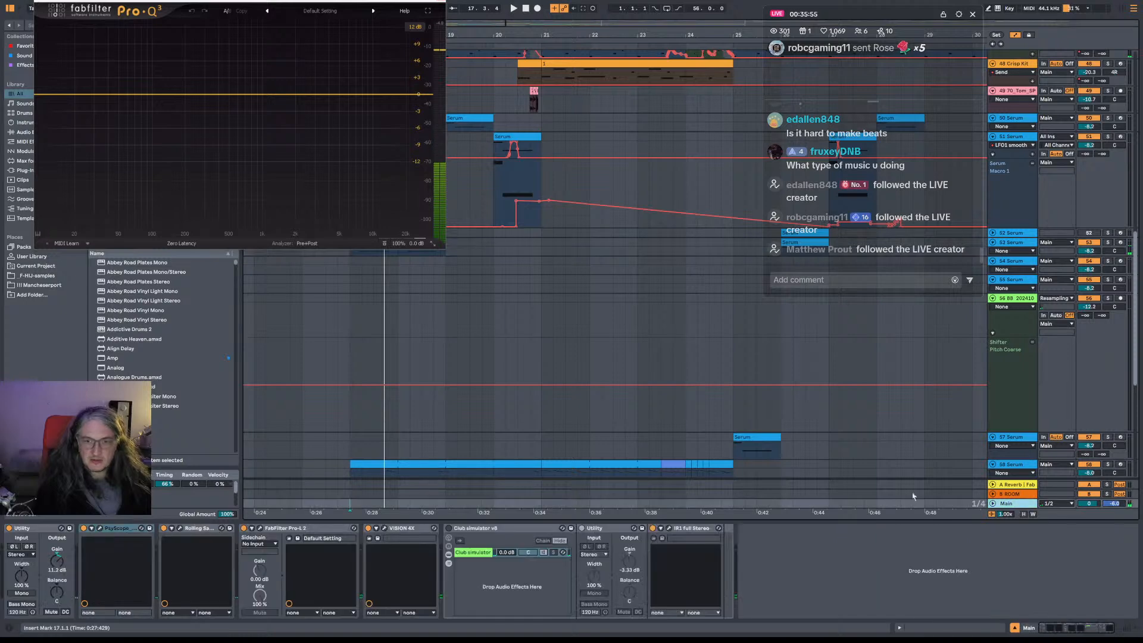
left_click(385, 529)
left_click(384, 529)
key("space")
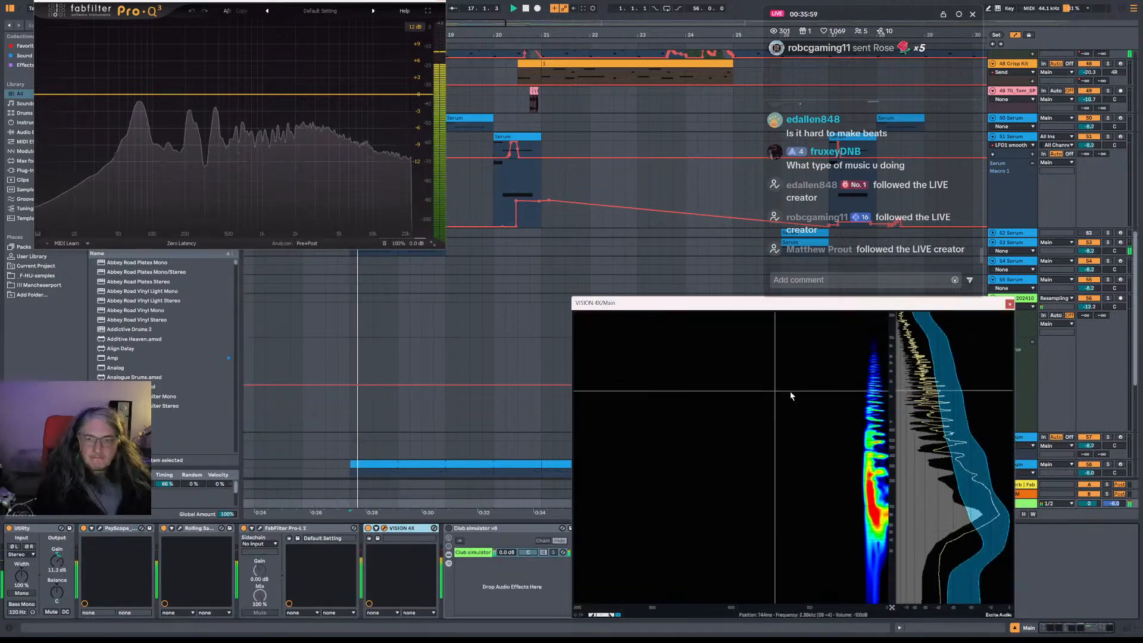
key("space")
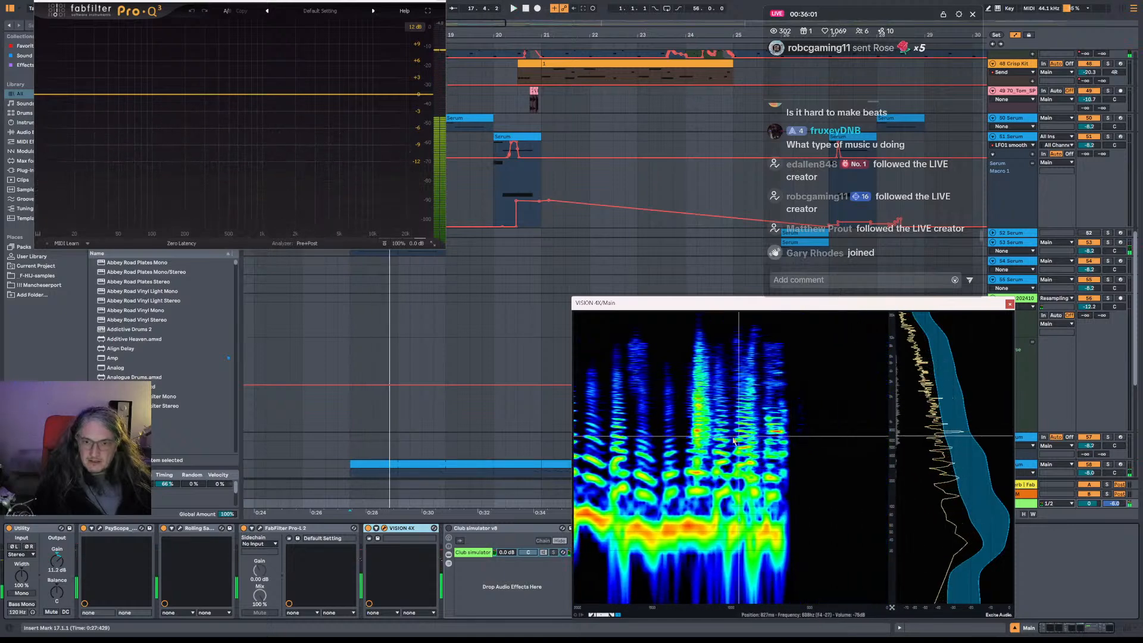
key("space")
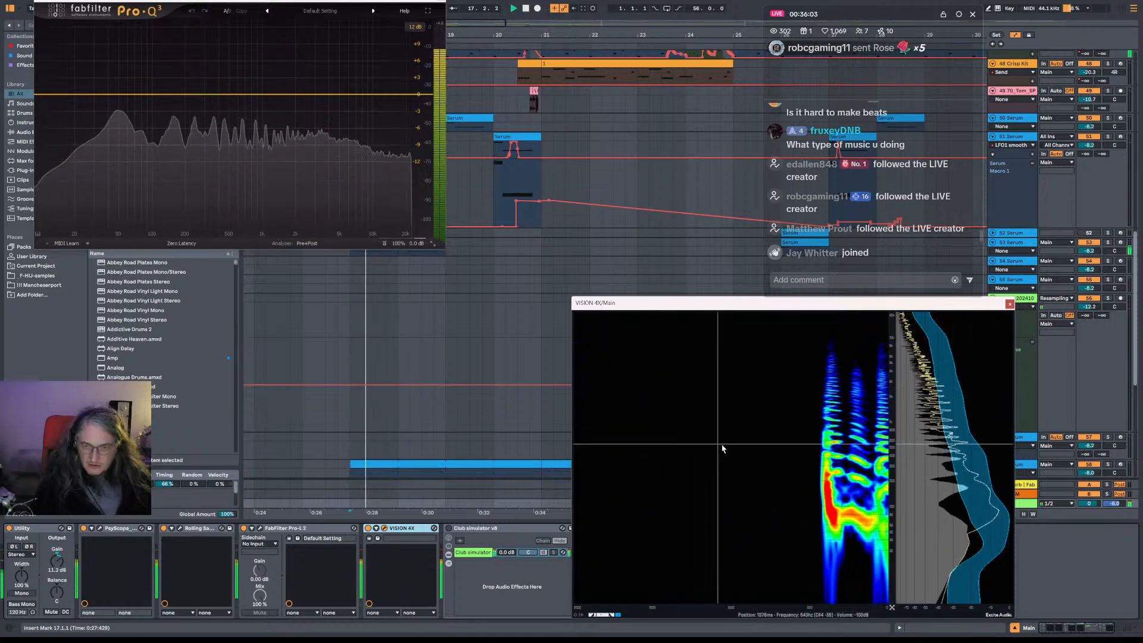
key("space")
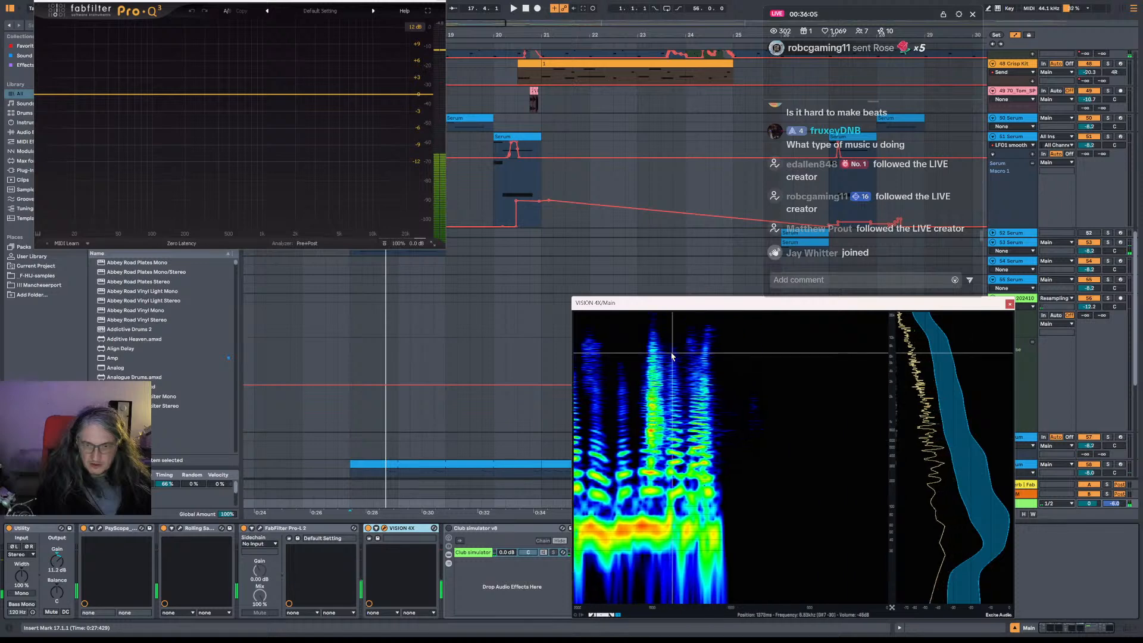
key("space")
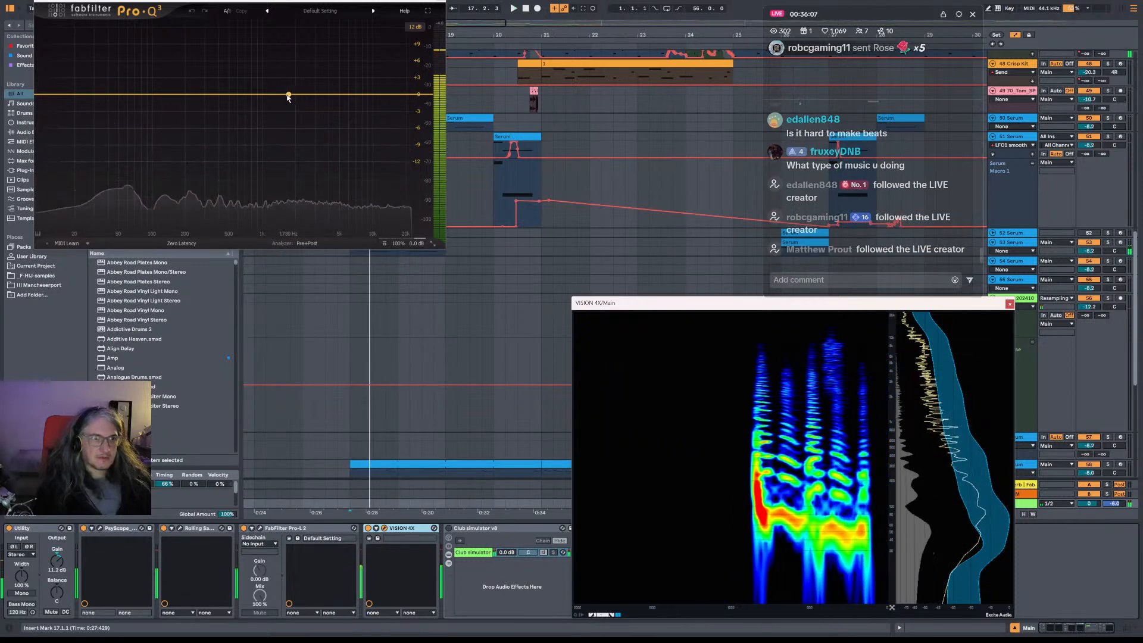
Add a bell cut of about 3.1 dB near 985 Hz in the 53 Serum track's Pro-Q 3 and close the VISION 4X analyzer.
left_click_drag(246, 94, 266, 131)
key("space")
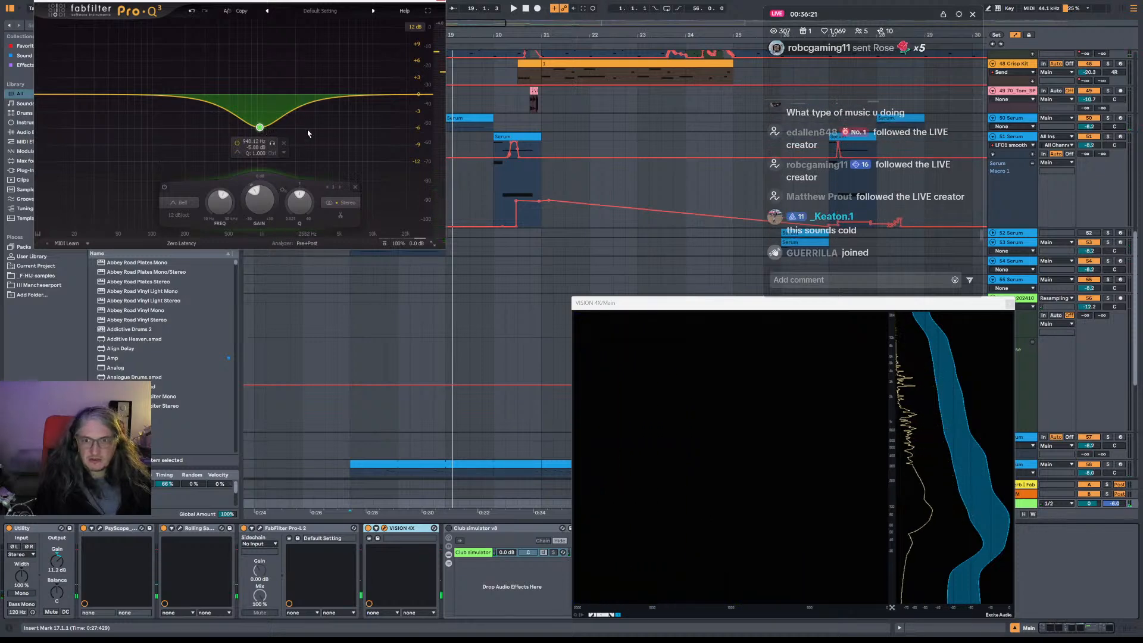
left_click(1009, 303)
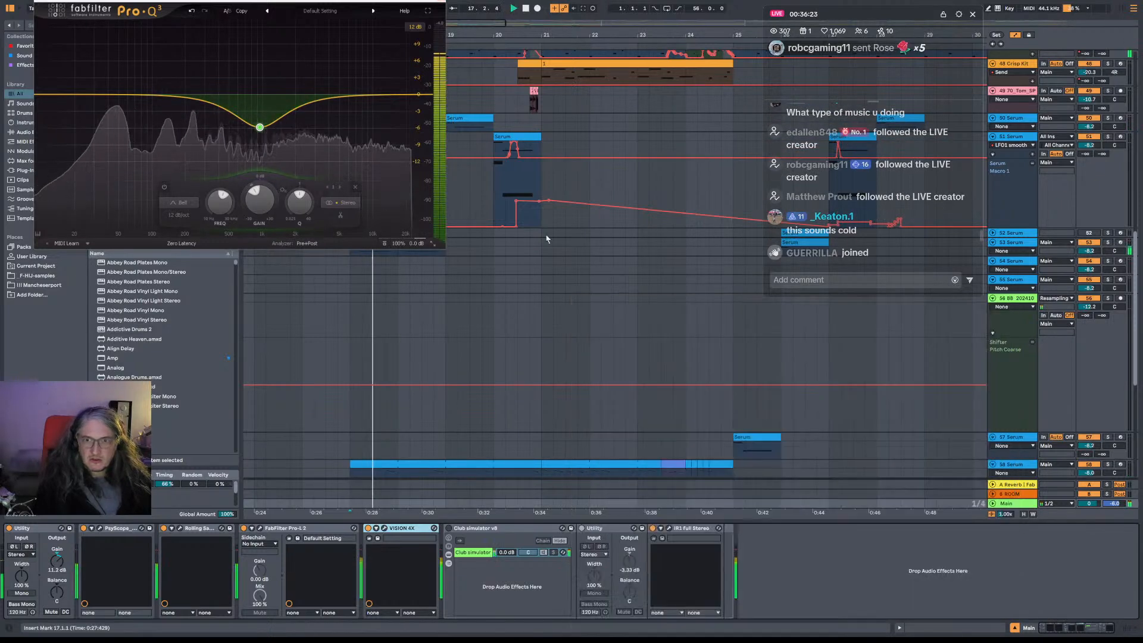
left_click_drag(264, 129, 266, 112)
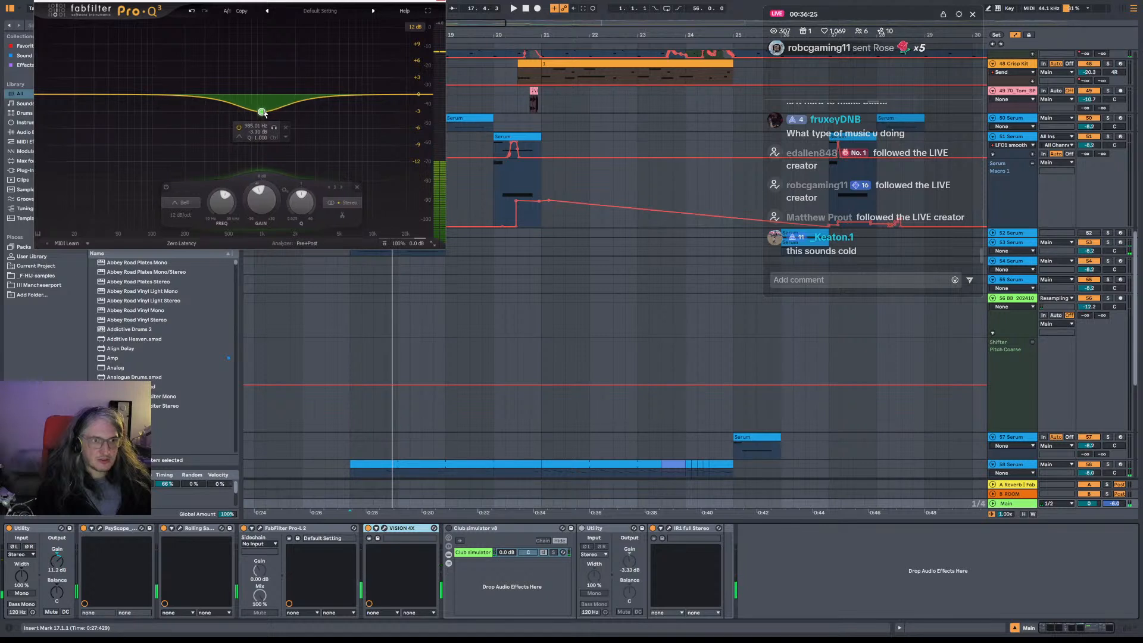
key("space")
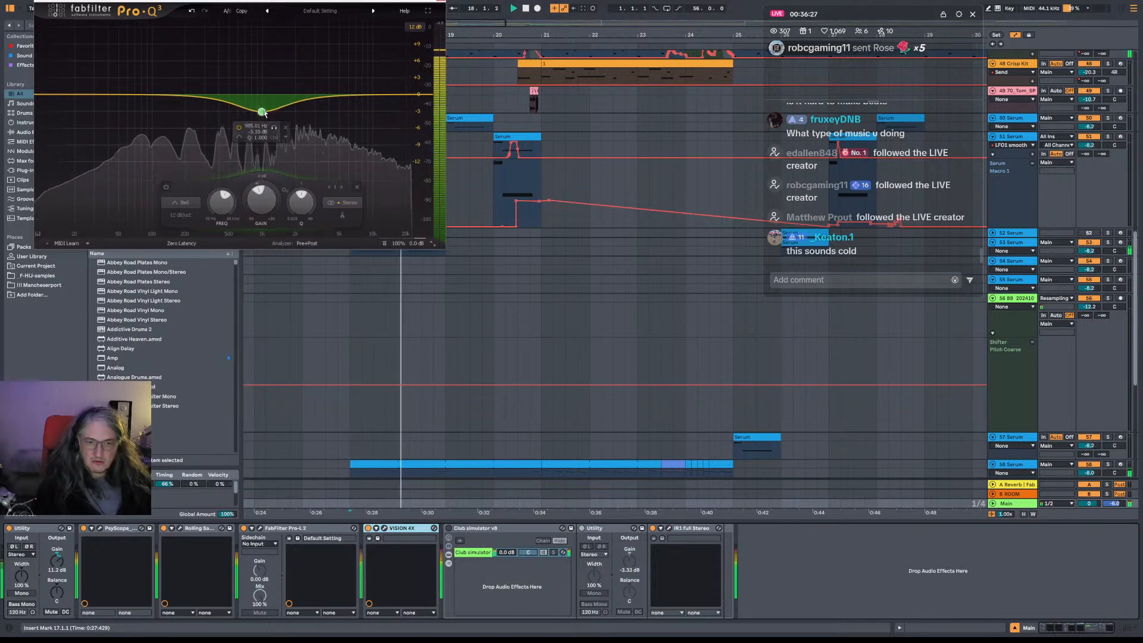
Compare the bass with the Pro-Q 3 bypassed and active, and close the EQ window.
left_click(385, 244)
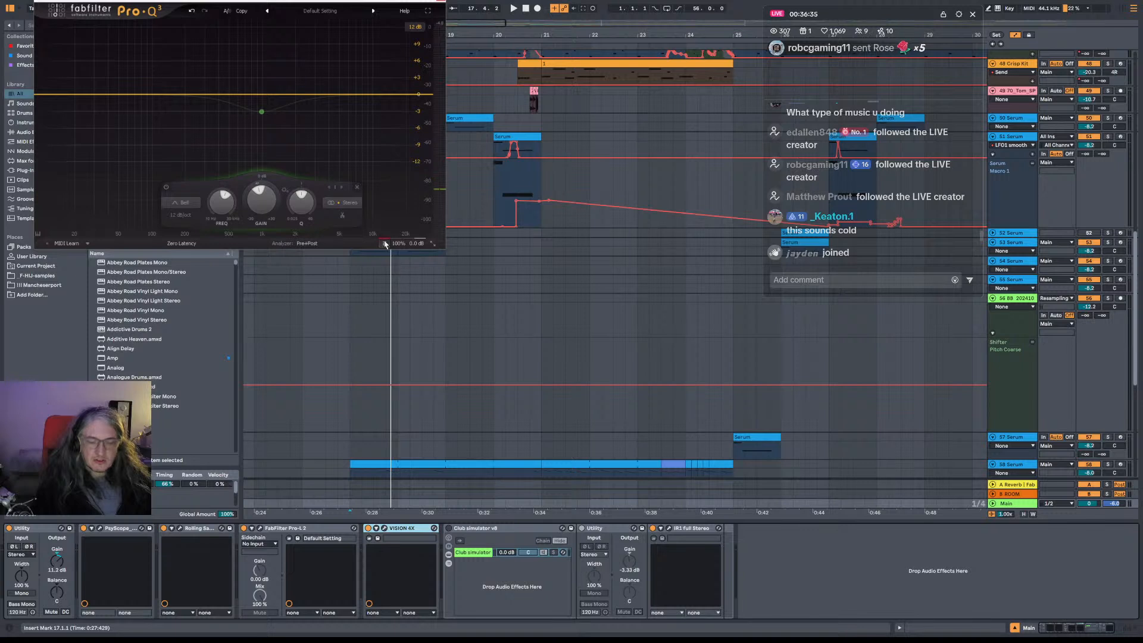
key("space")
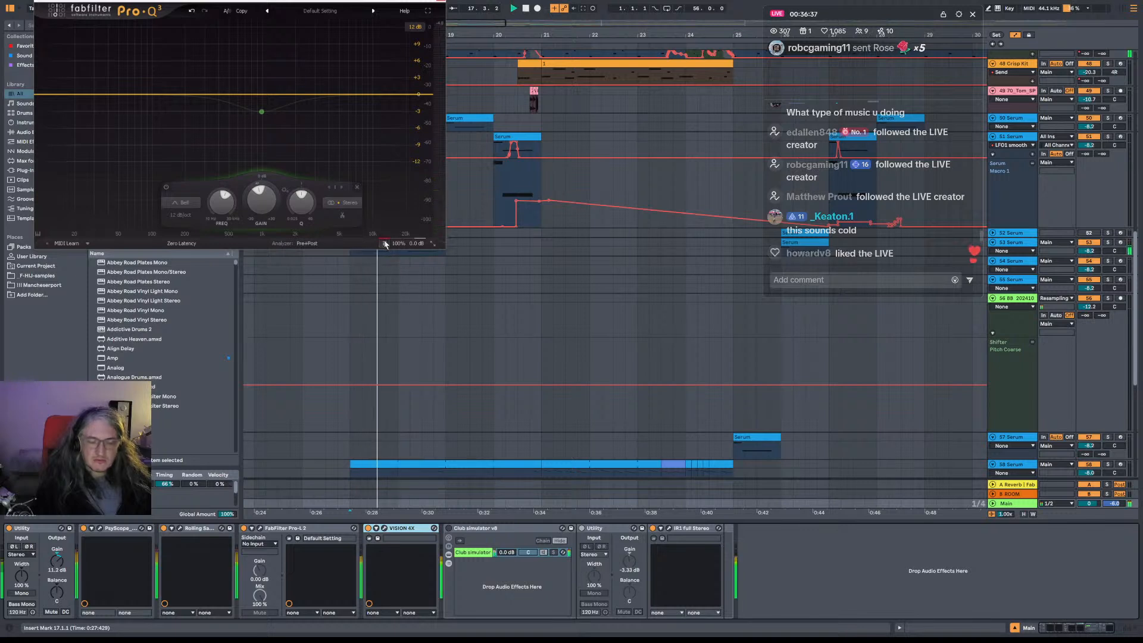
key("space")
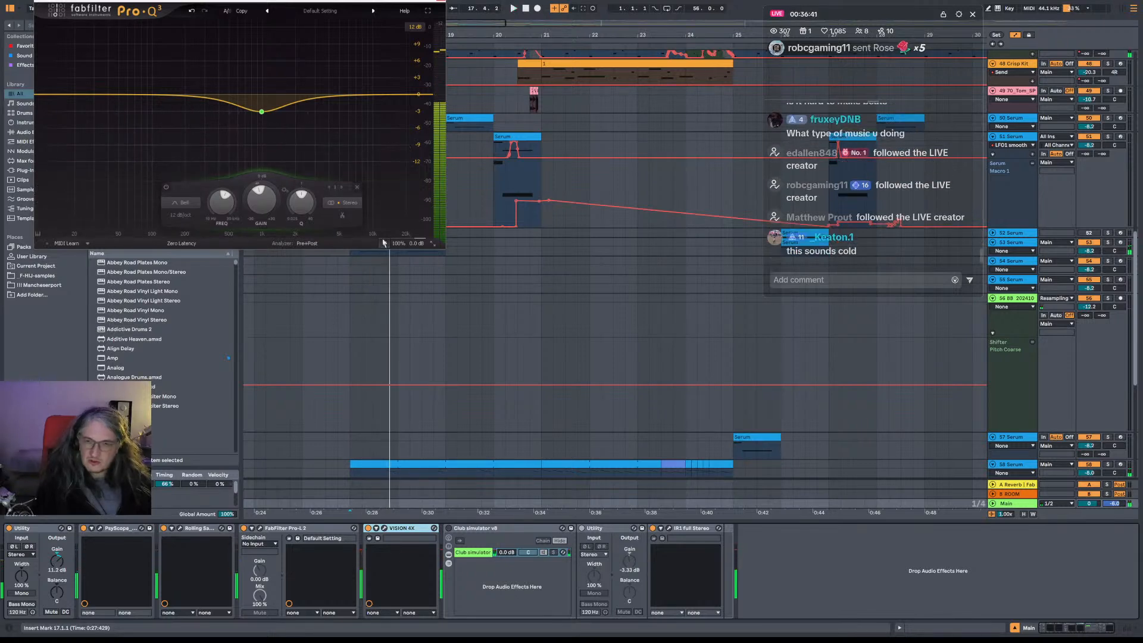
left_click(443, 3)
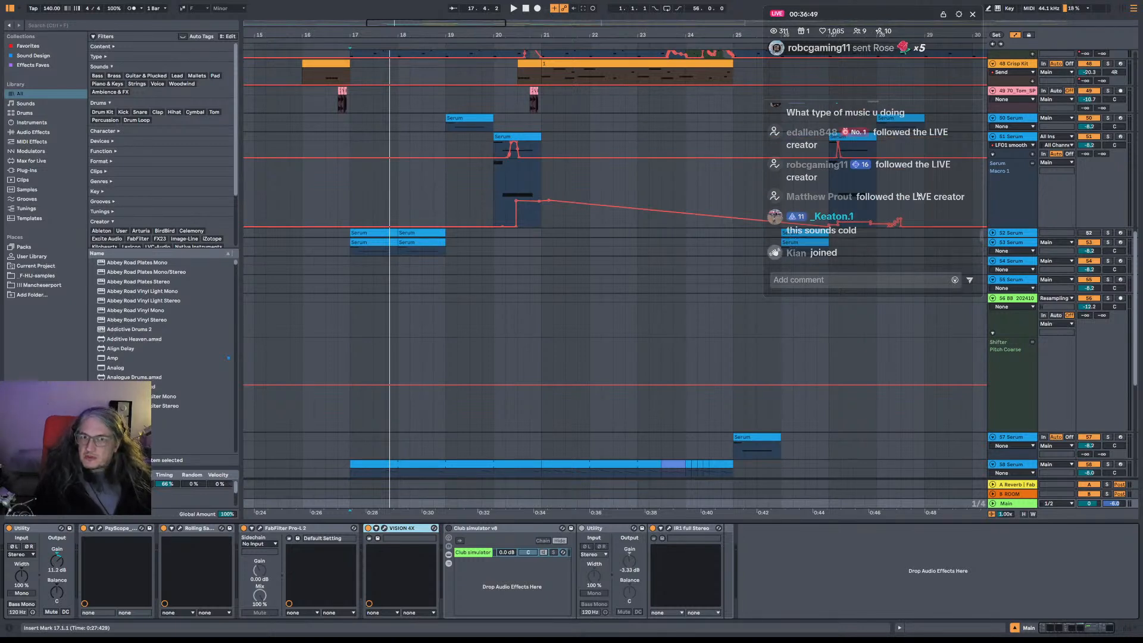
Listen repeatedly to the 53 Serum clips with the surrounding arrangement from bar 17.
scroll(917, 194, "up", 1)
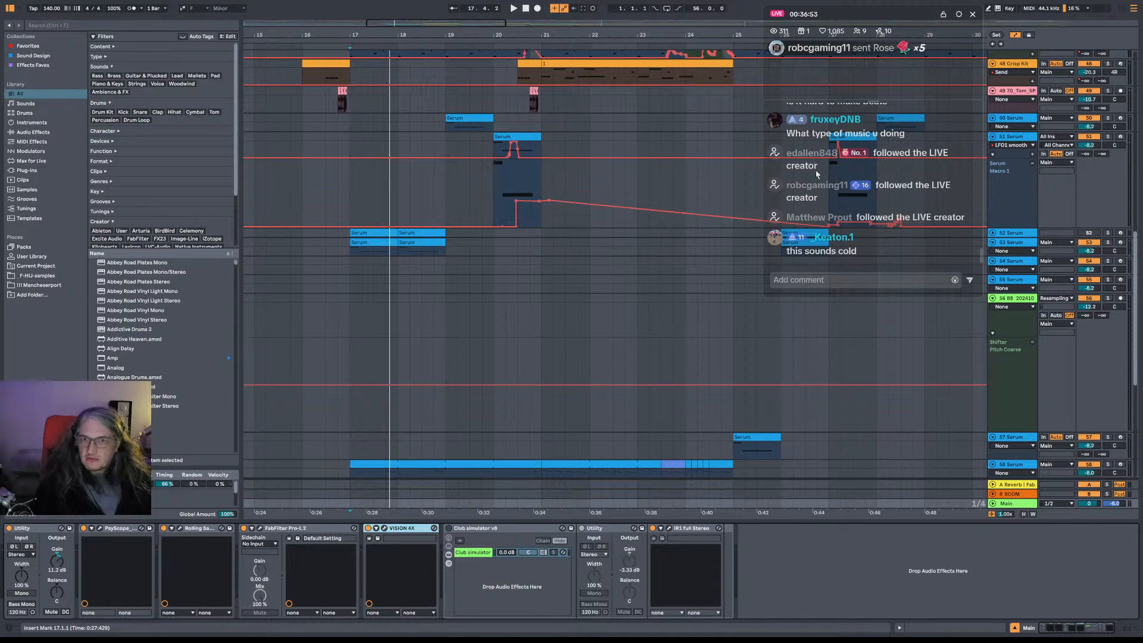
scroll(817, 174, "up", 1)
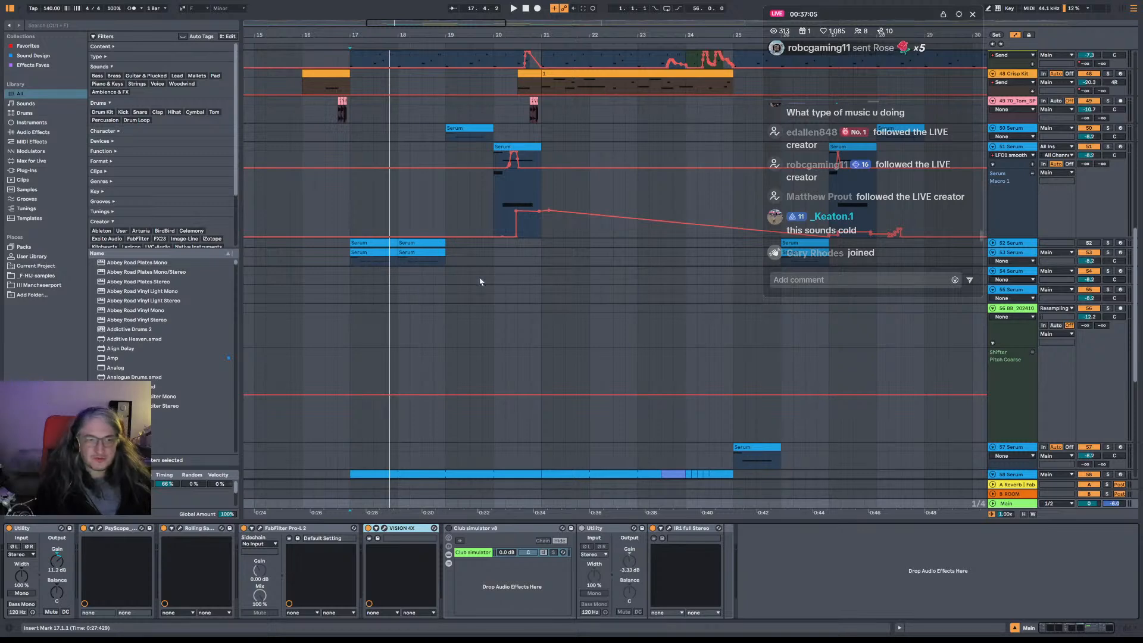
left_click(351, 199)
key("space")
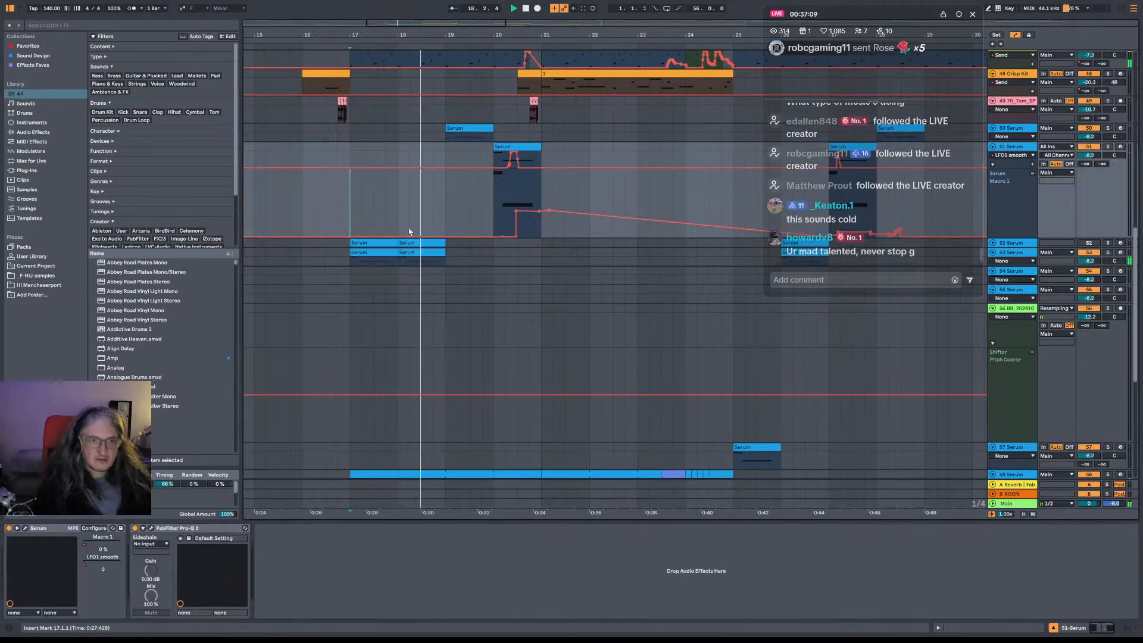
left_click(350, 264)
key("space")
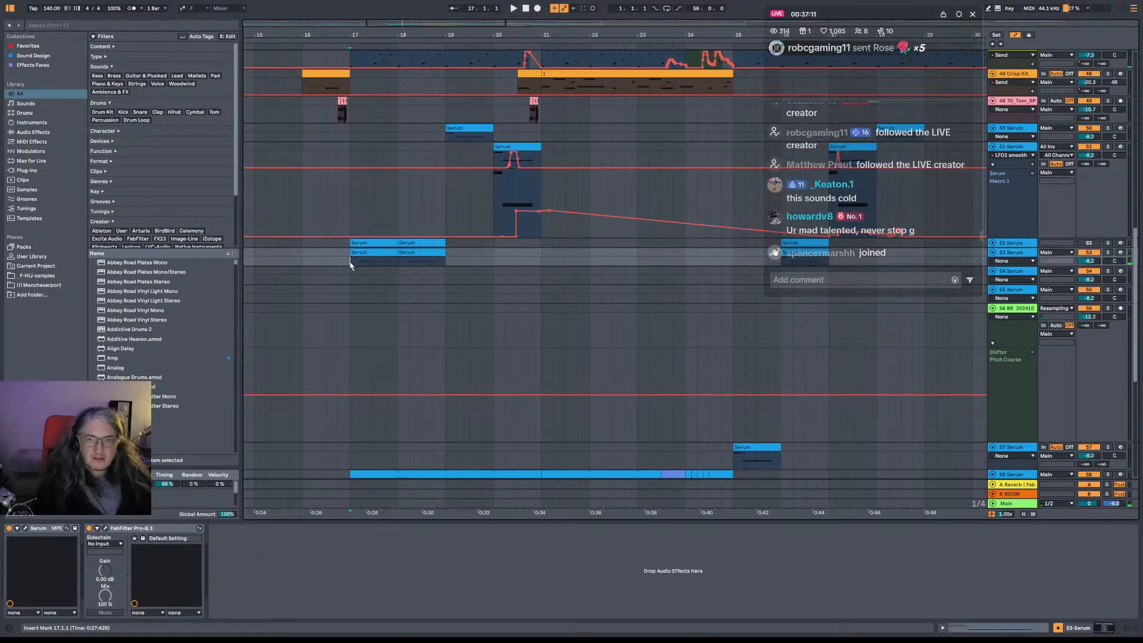
key("space")
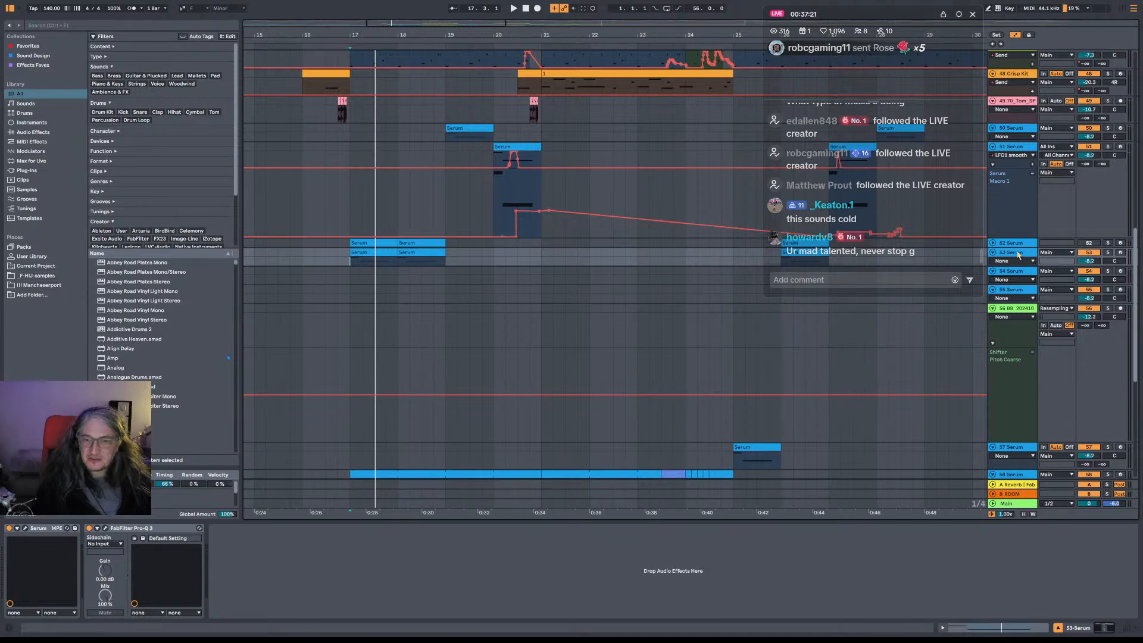
key("space")
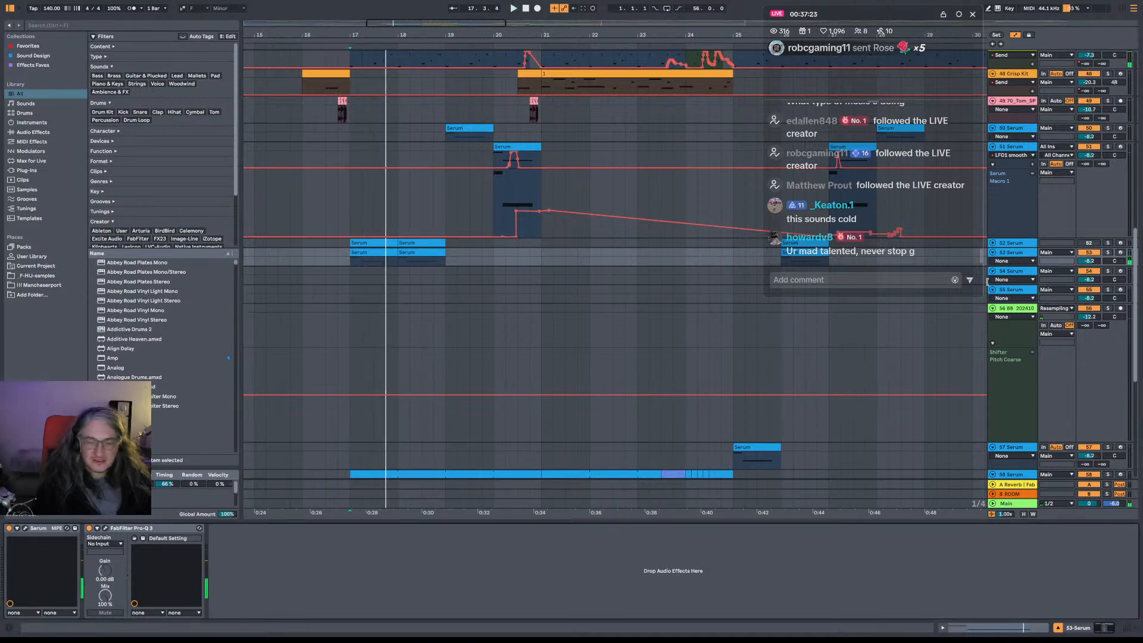
Open the 53 Serum track's synth and compare its sound with oscillator B switched off and on.
left_click(25, 529)
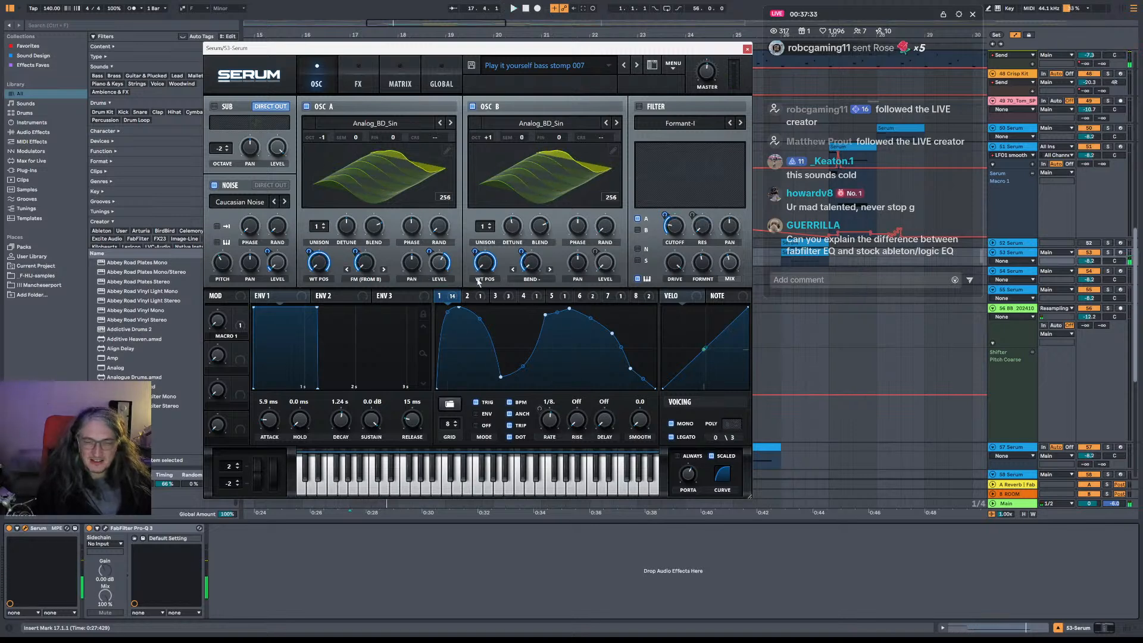
left_click(473, 107)
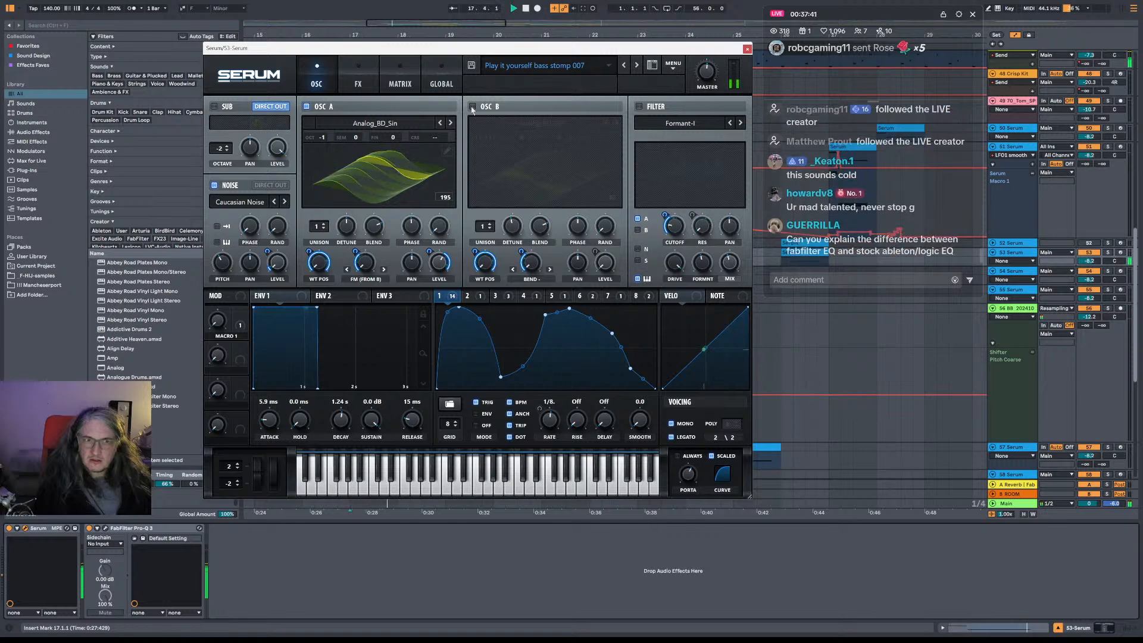
left_click(472, 107)
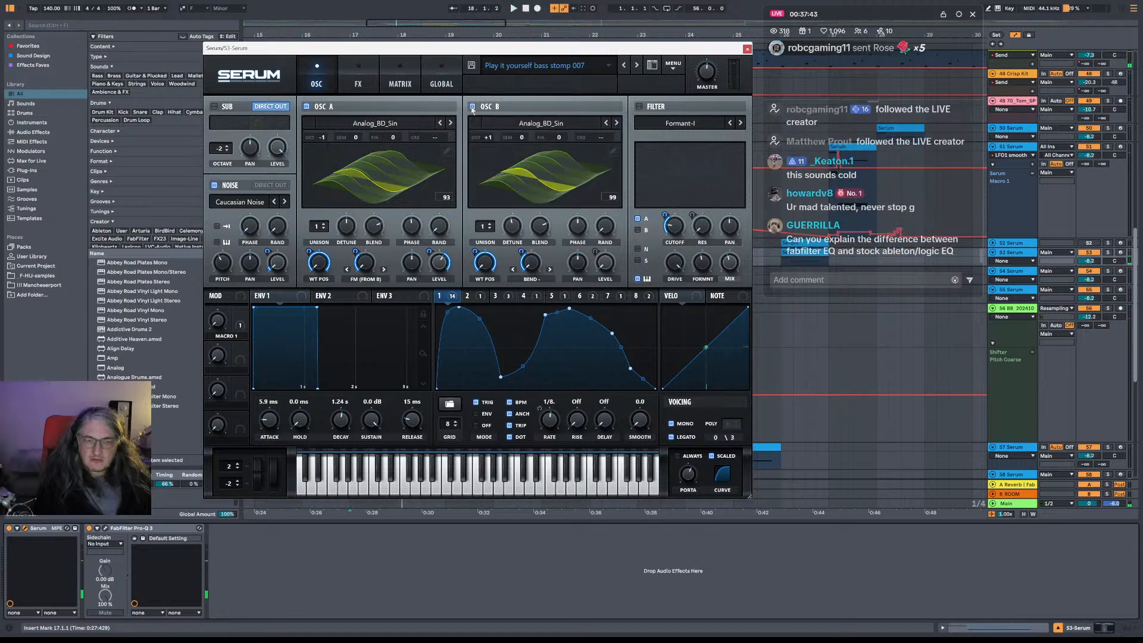
left_click(472, 108)
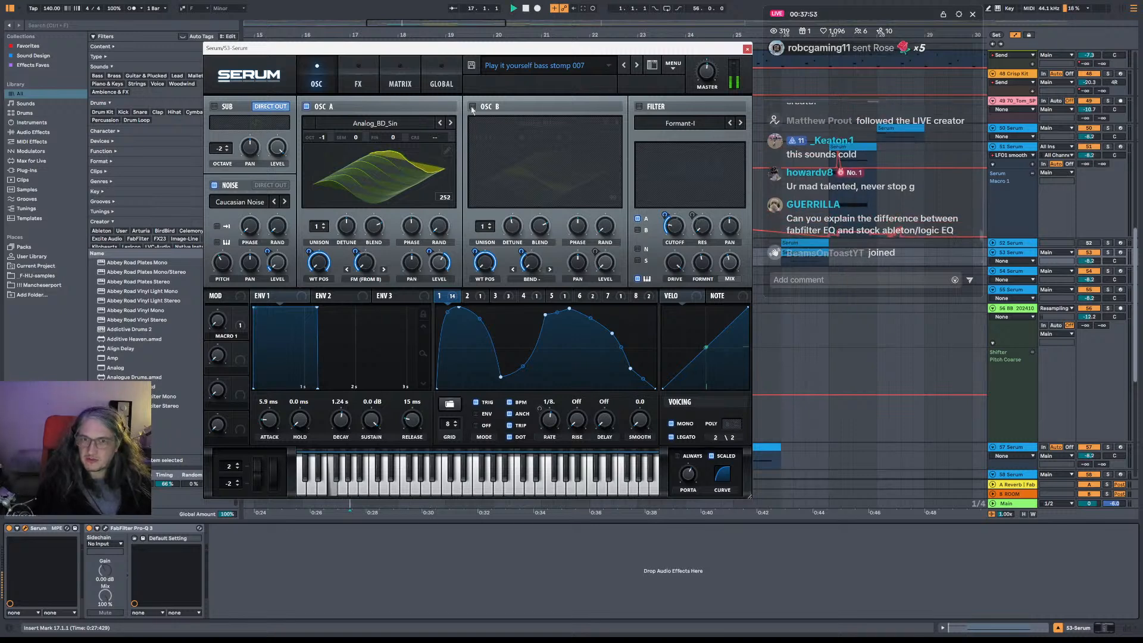
left_click(472, 107)
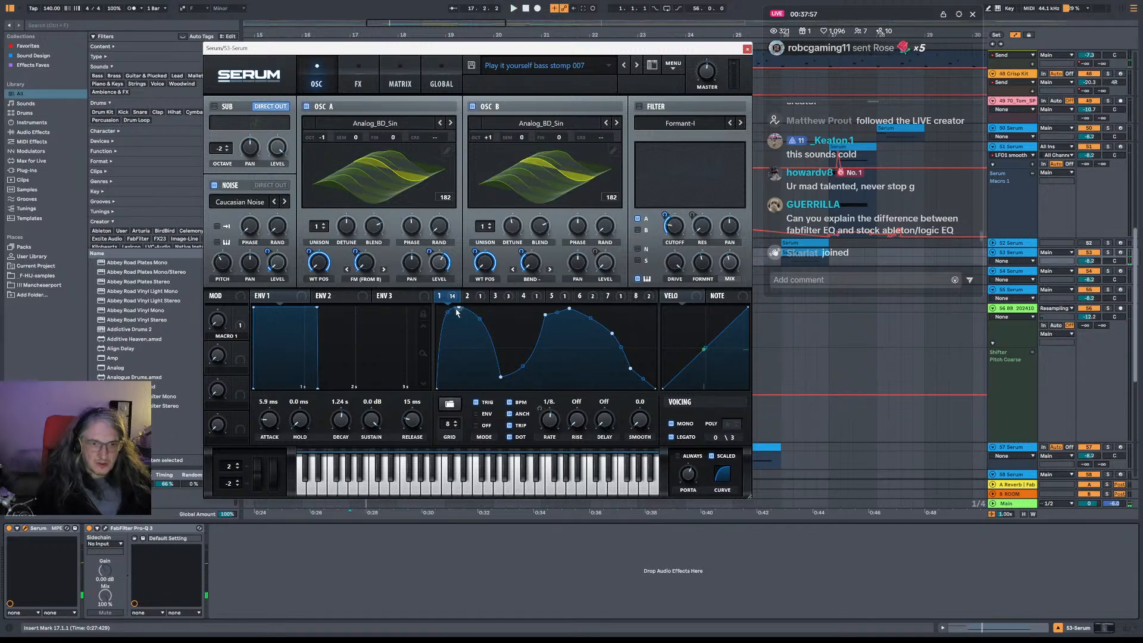
Nudge the first peak of the LFO 1 curve slightly later, audition the bass, and close the 53 Serum track's synth.
mouse_move(458, 307)
left_mouse_down()
mouse_move(482, 308)
mouse_move(466, 306)
mouse_move(451, 329)
mouse_move(463, 307)
left_mouse_up()
key("space")
key("space")
key("space")
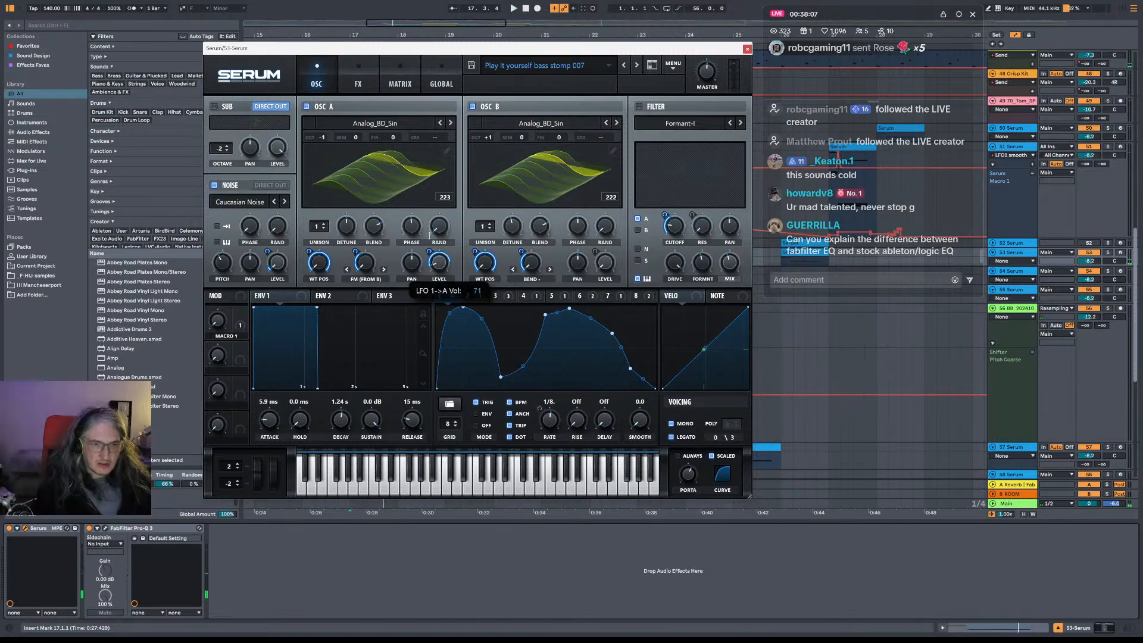
key("space")
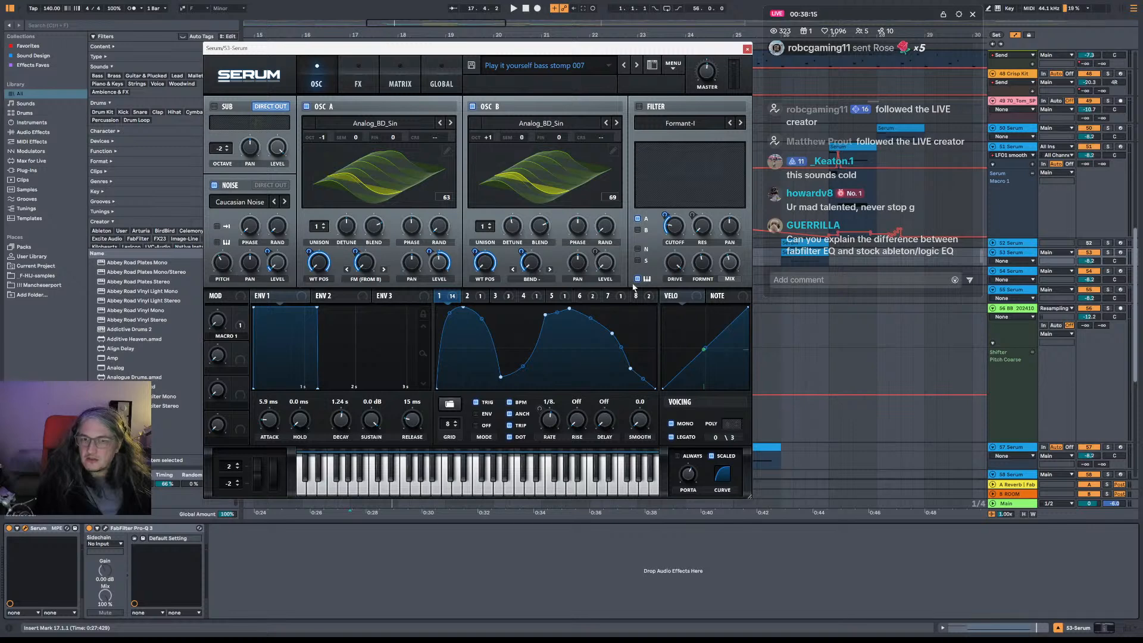
left_click(746, 50)
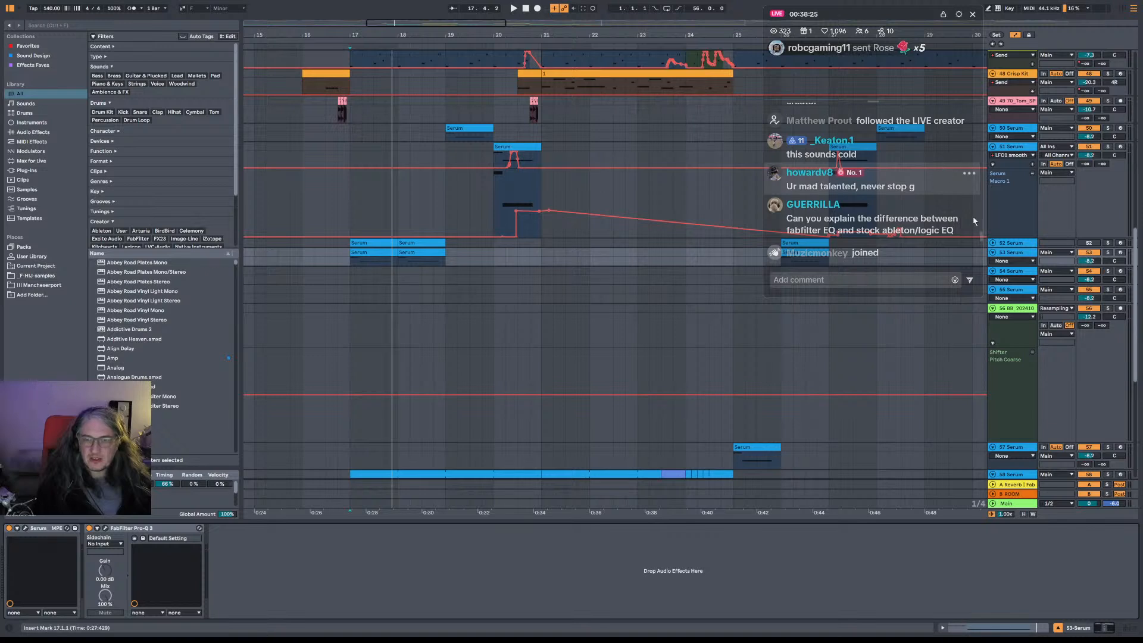
Reopen the 53 Serum track's Pro-Q 3 to view its EQ curve and check which effects can be added after it.
left_click(106, 529)
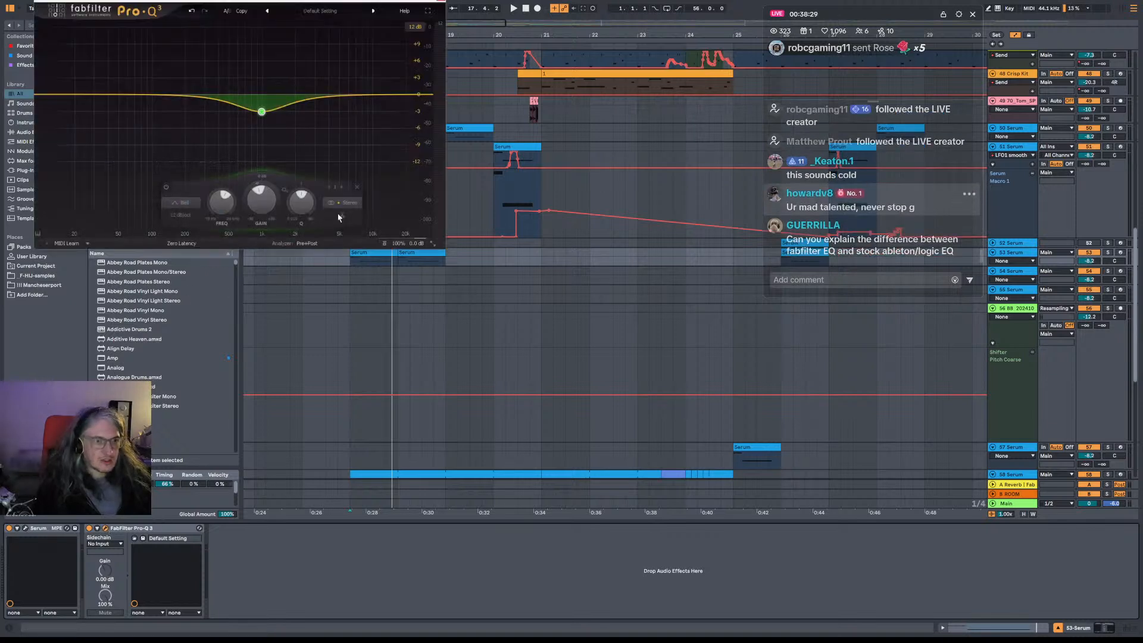
right_click(287, 560)
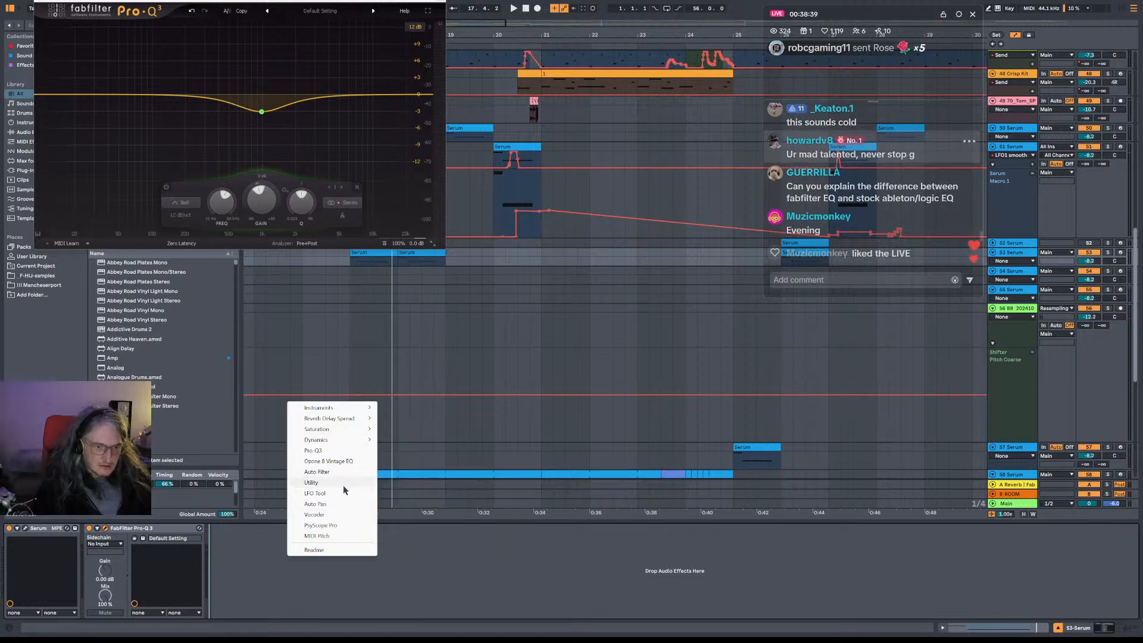
left_click(341, 484)
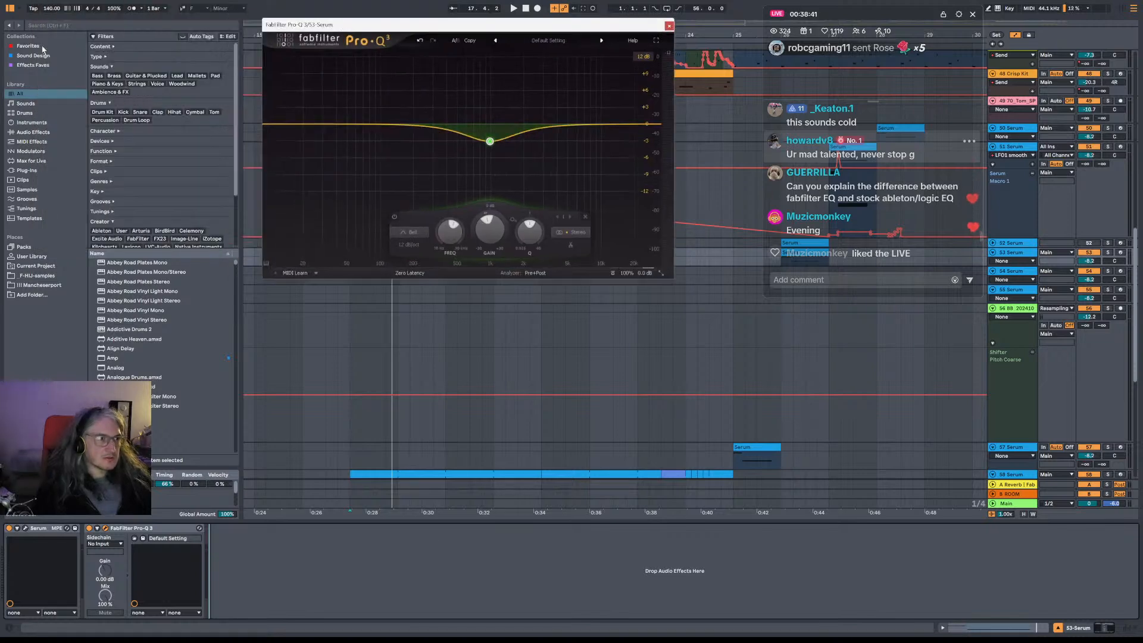
Add an EQ Eight from the favourites after Pro-Q 3 on the 53 Serum track and look through its channel mode options.
left_click(28, 46)
left_click(138, 113)
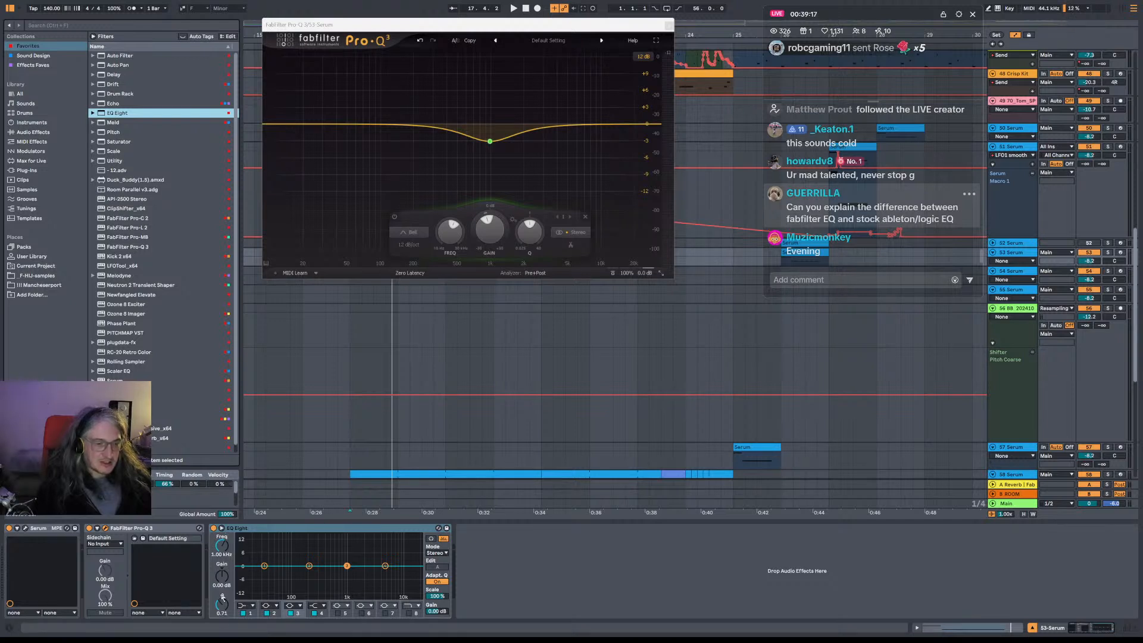
left_click(156, 532)
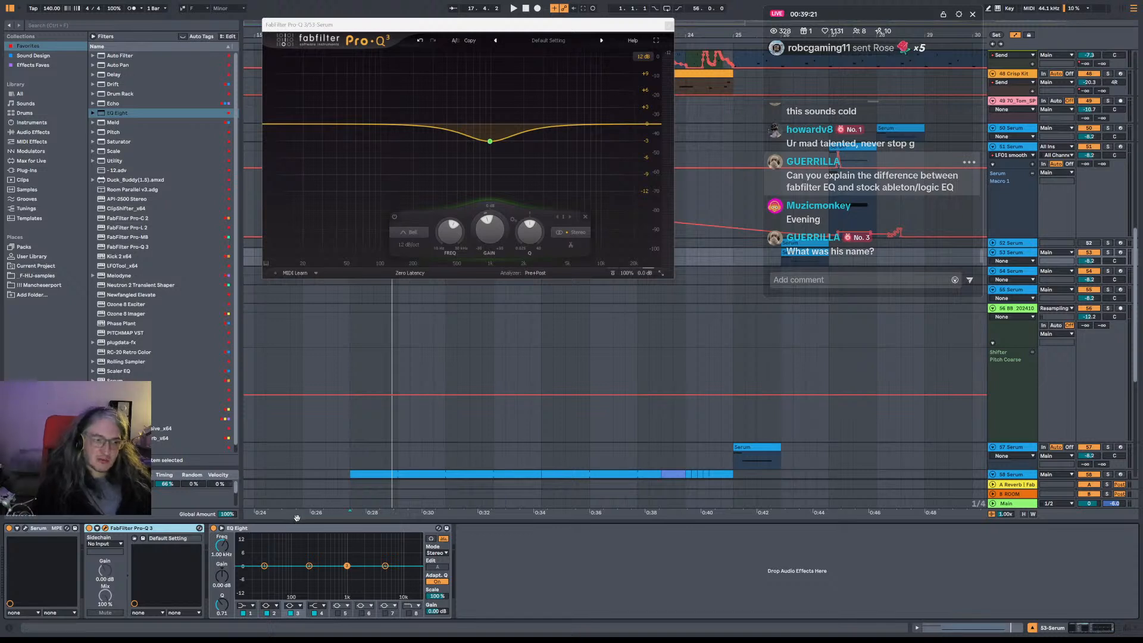
left_click(436, 554)
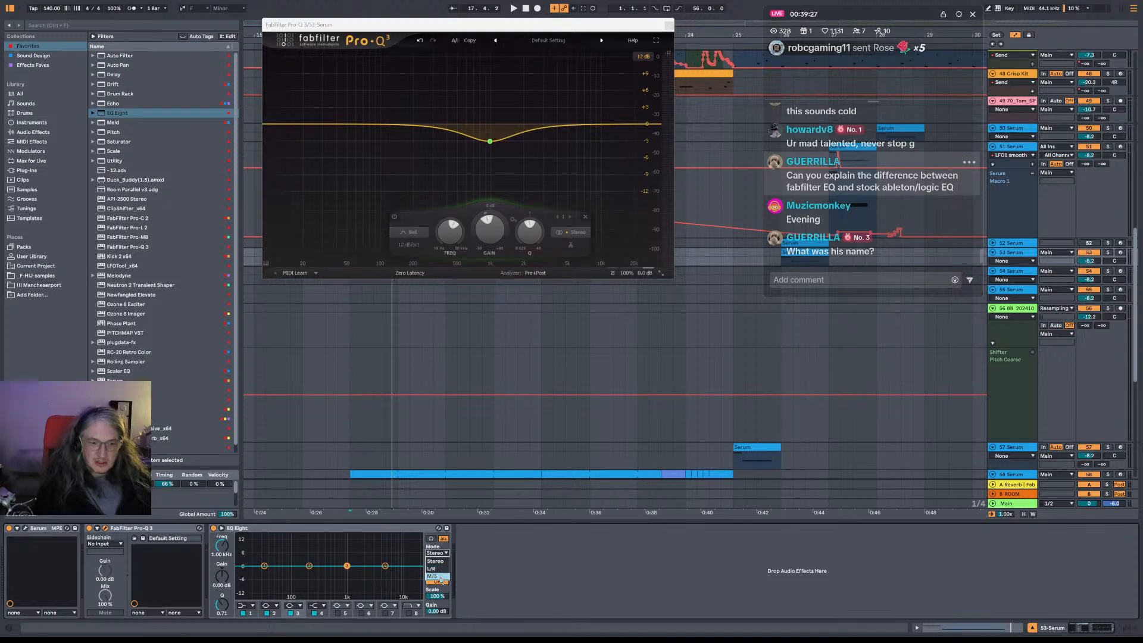
left_click(493, 569)
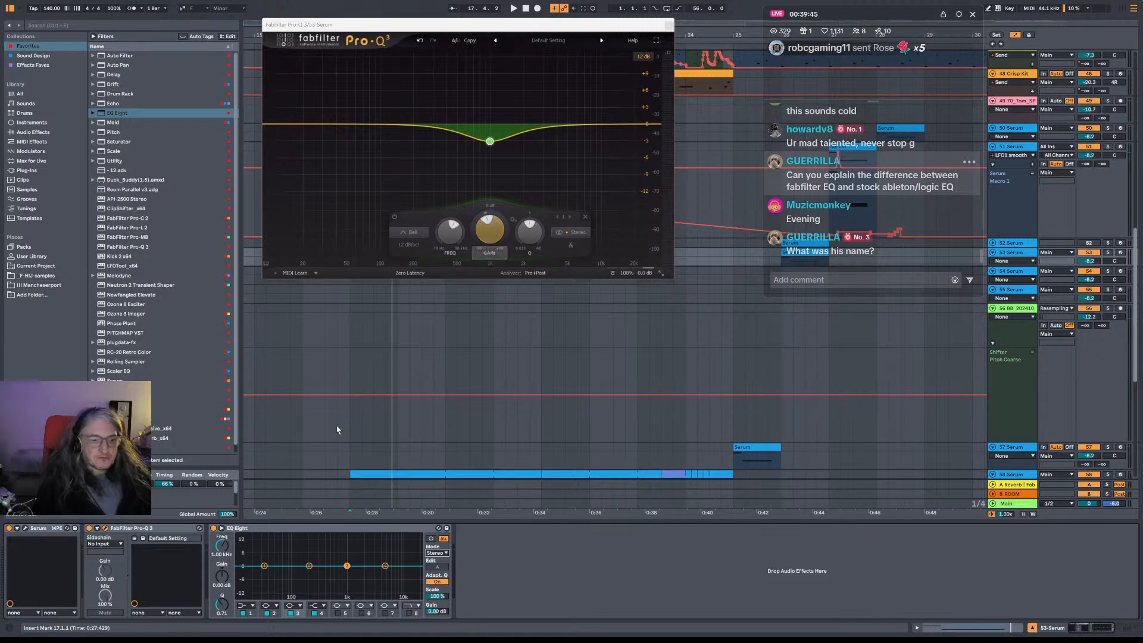
left_click(269, 534)
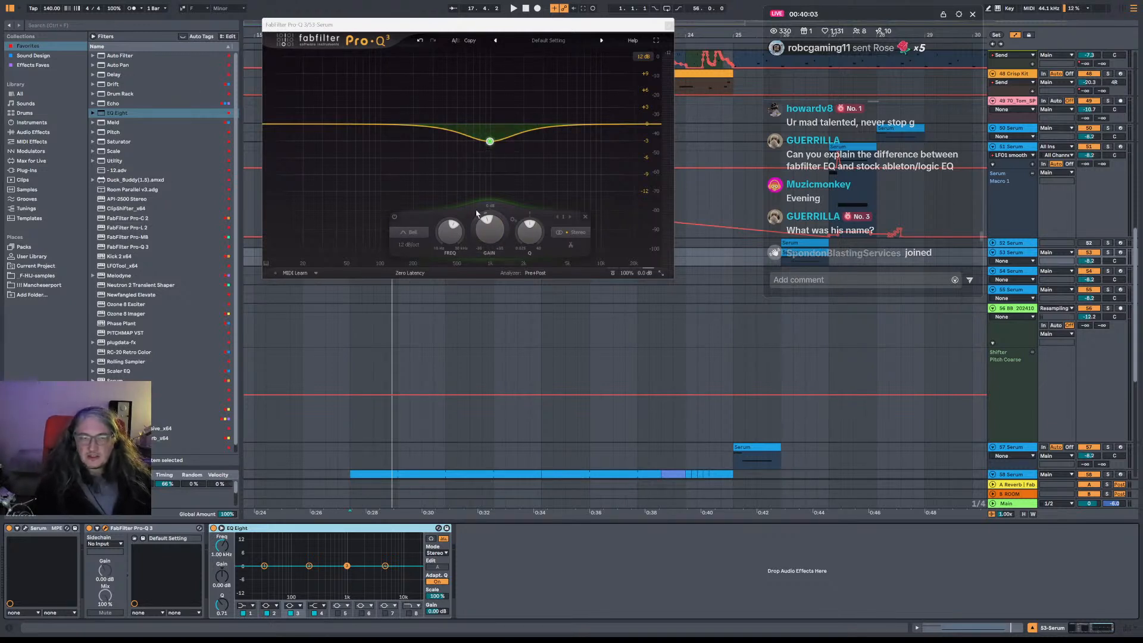
Adjust the depth of the Pro-Q 3 dip to about -3 dB and briefly boost EQ Eight's third band before resetting it.
mouse_move(490, 146)
left_click_drag(489, 141, 489, 143)
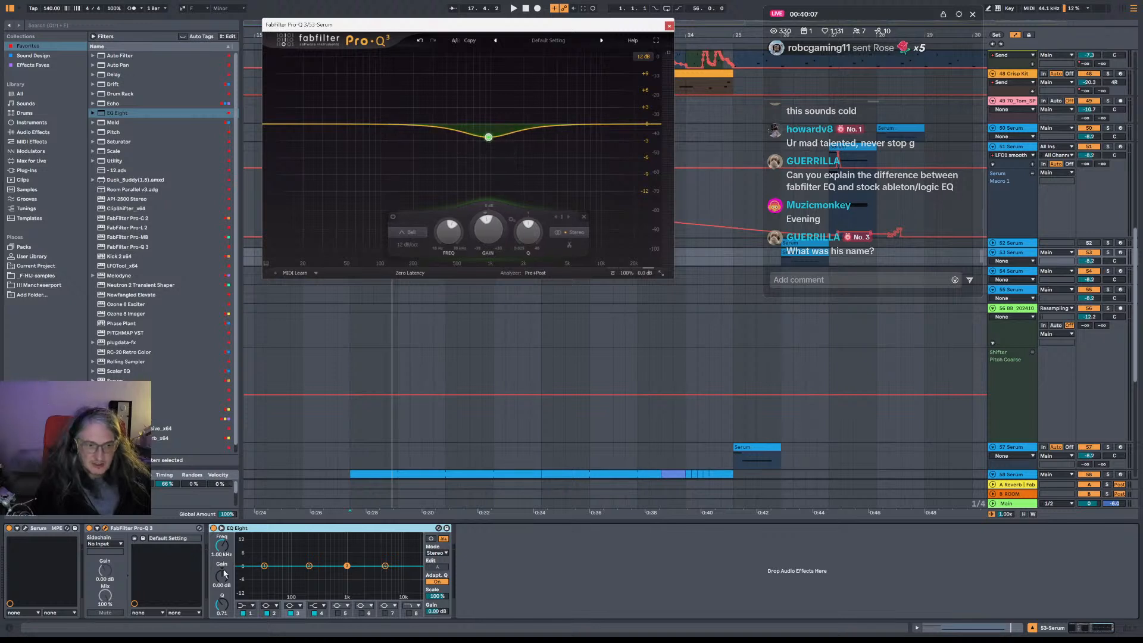
left_click_drag(222, 575, 223, 570)
left_click_drag(346, 565, 347, 564)
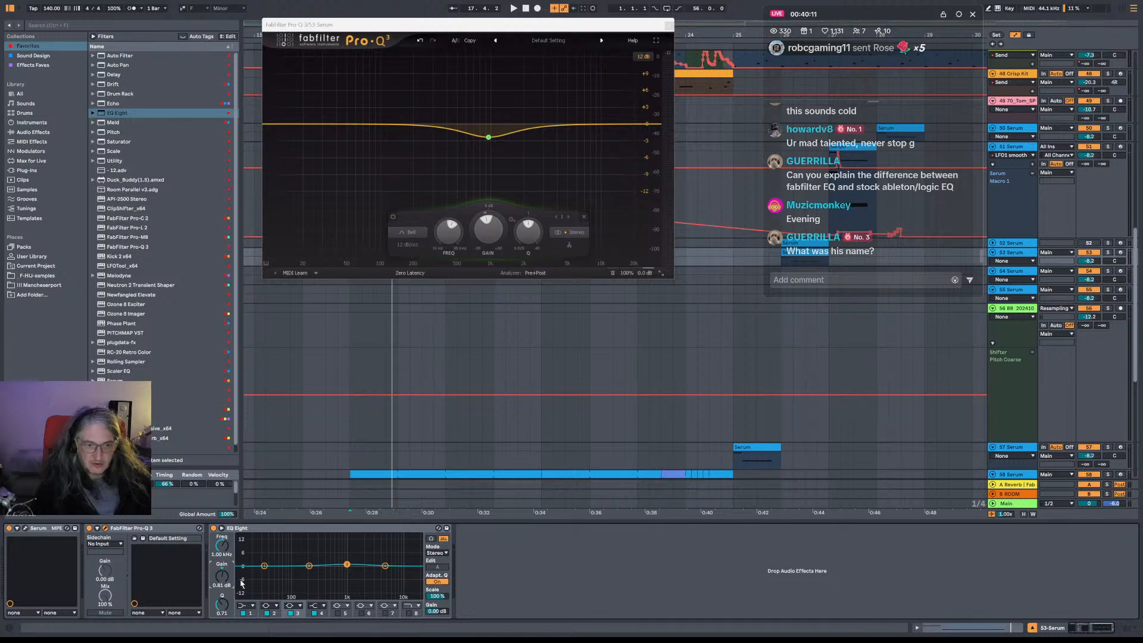
double_click(347, 565)
left_click_drag(489, 139, 491, 134)
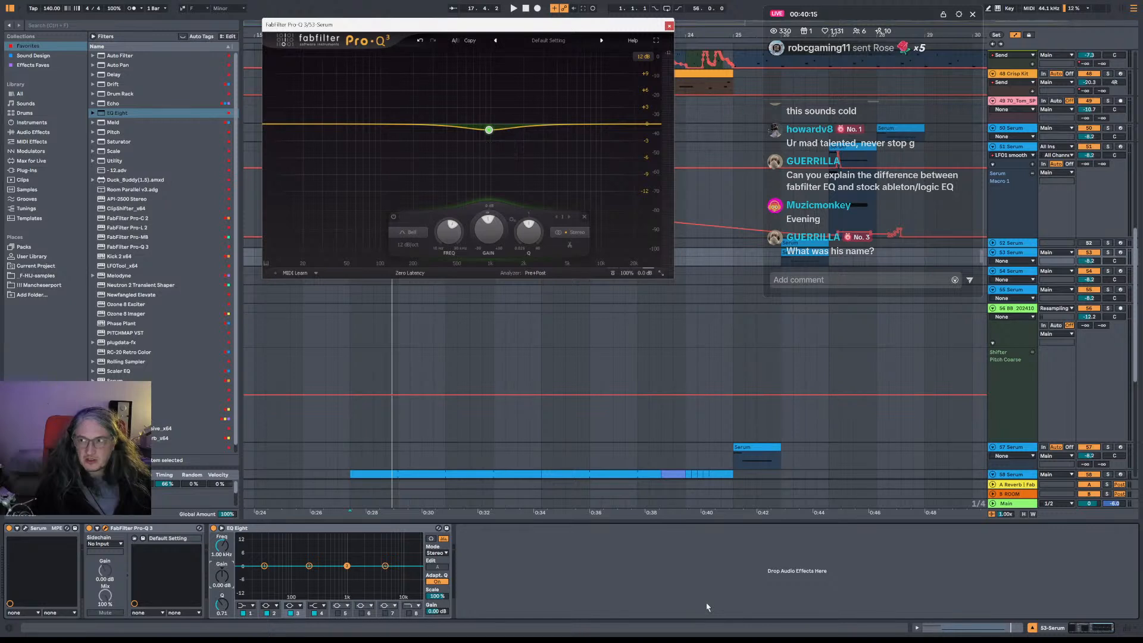
left_click_drag(489, 130, 490, 145)
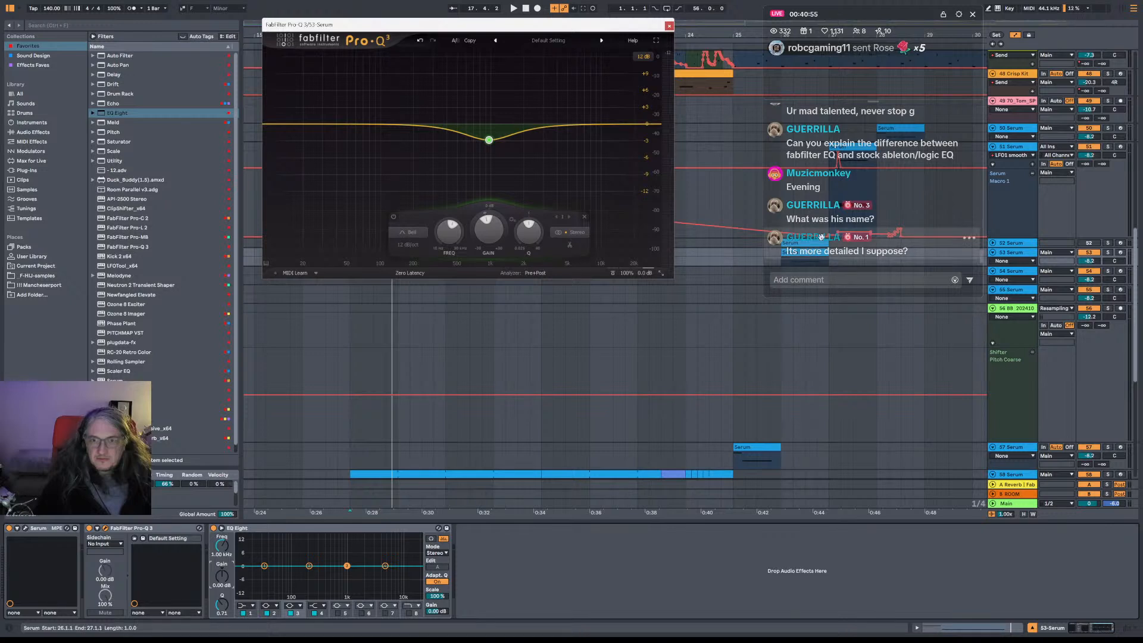
Close the Pro-Q 3 window and place the insert marker at bar 17 on the 54 Serum track.
left_click(834, 280)
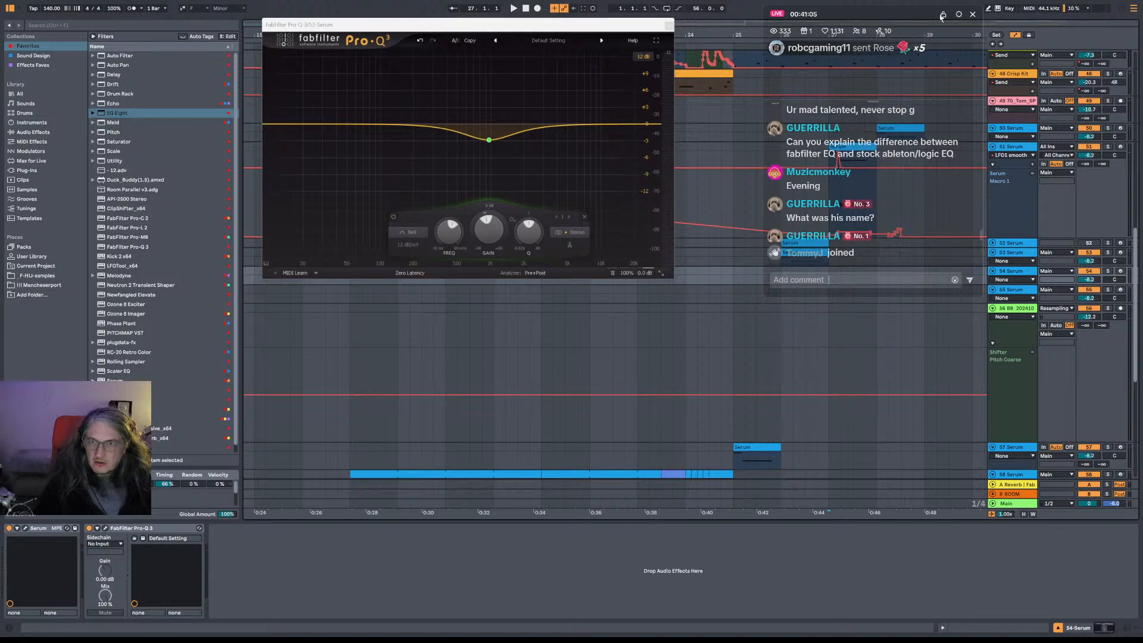
left_click(670, 25)
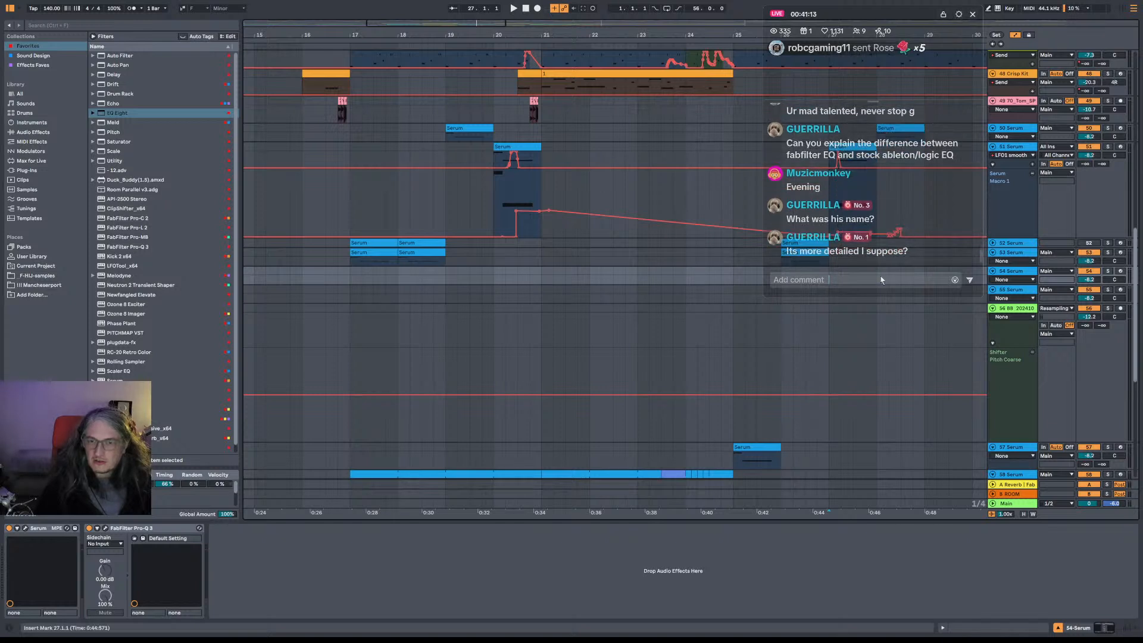
left_click(729, 285)
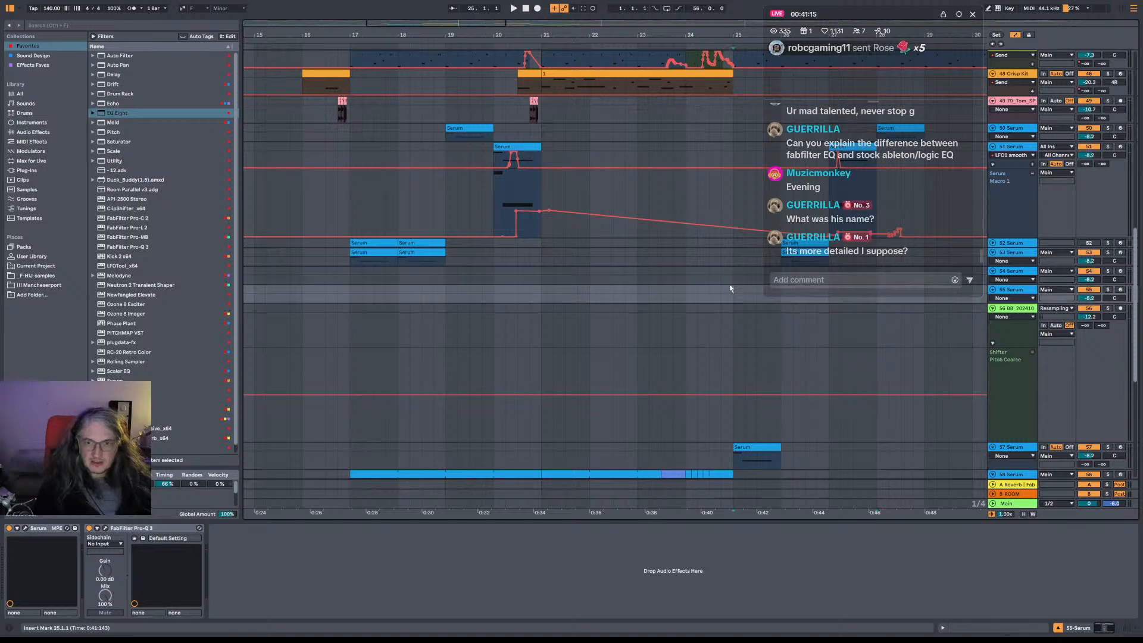
left_click(732, 275)
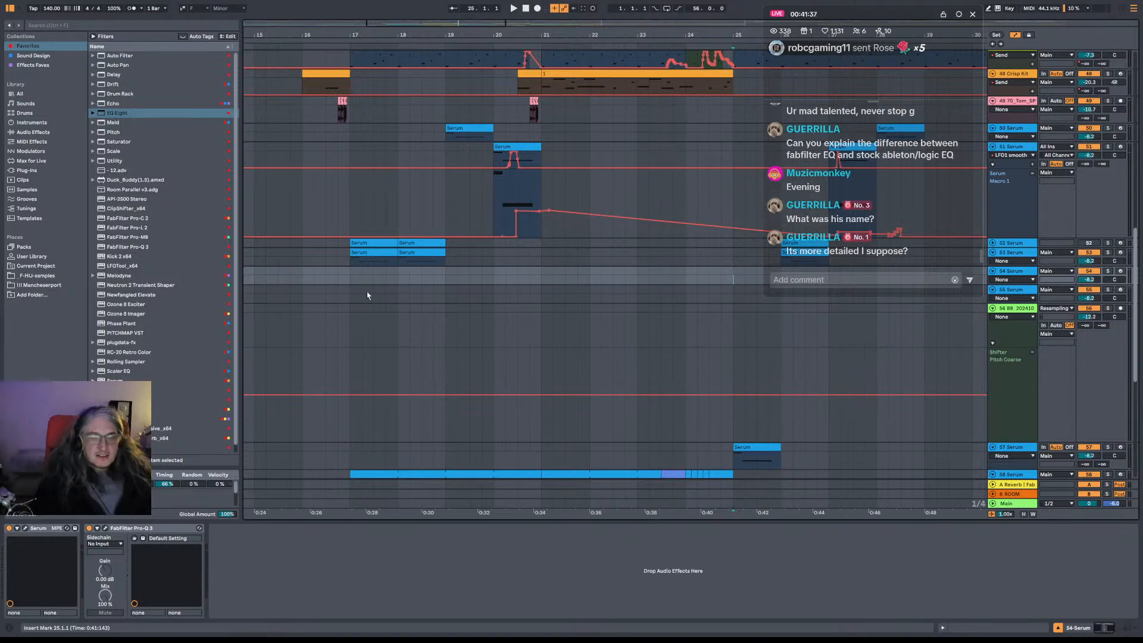
left_click(351, 281)
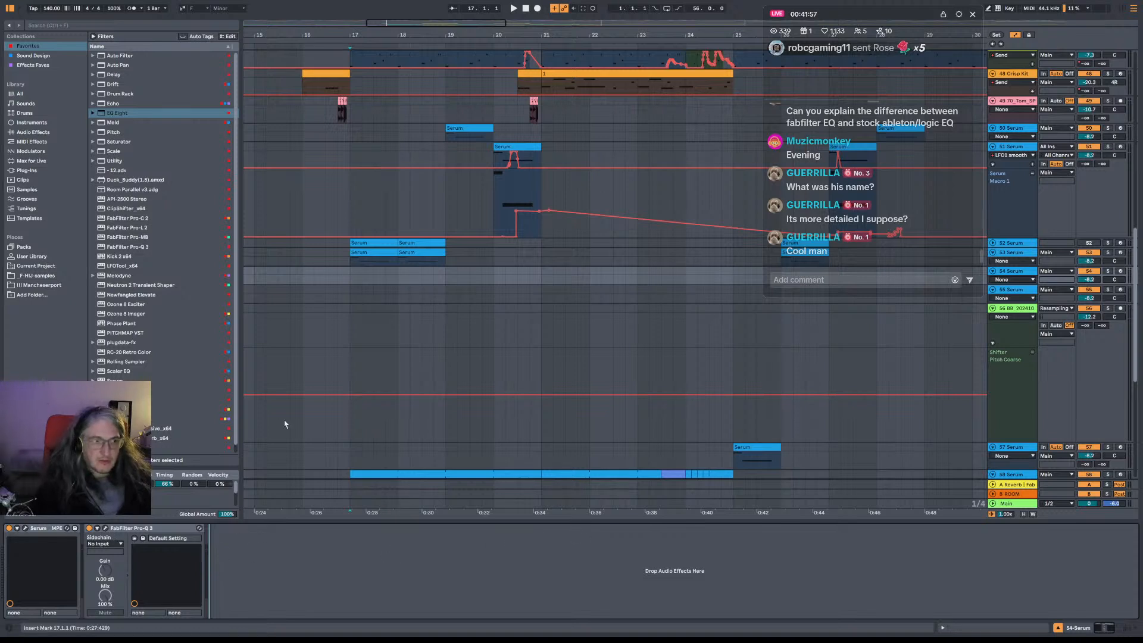
Add EQ Eight to the 54 Serum track with a steep low cut at 474 Hz on filter 1, and hide the arrangement's automation.
left_click(133, 114)
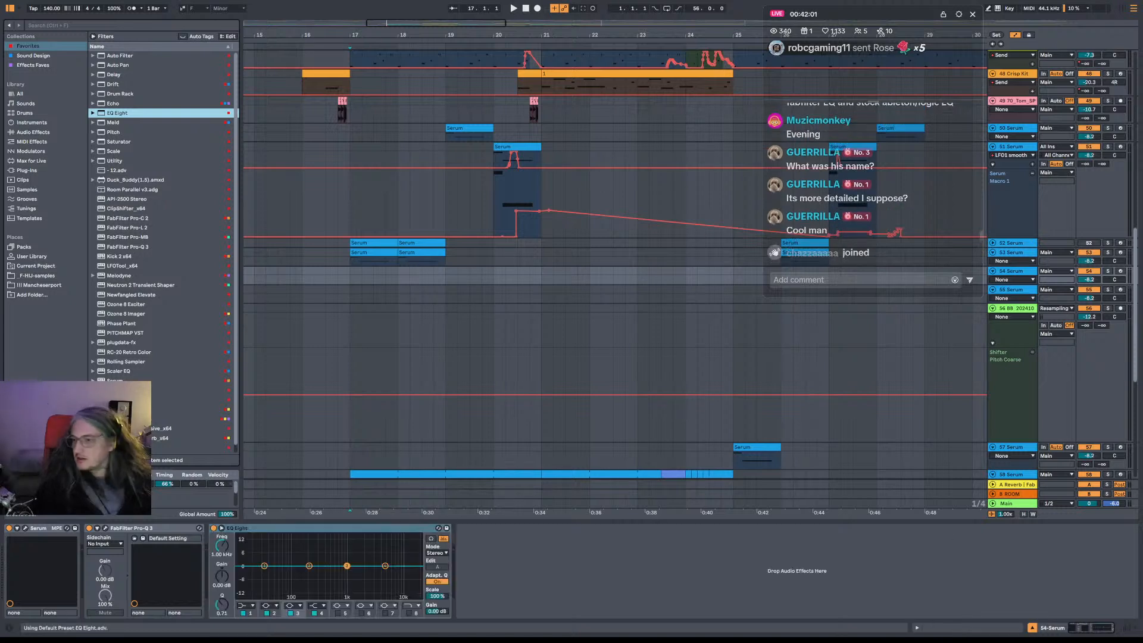
left_click(244, 606)
left_click(245, 544)
left_click_drag(265, 574, 330, 577)
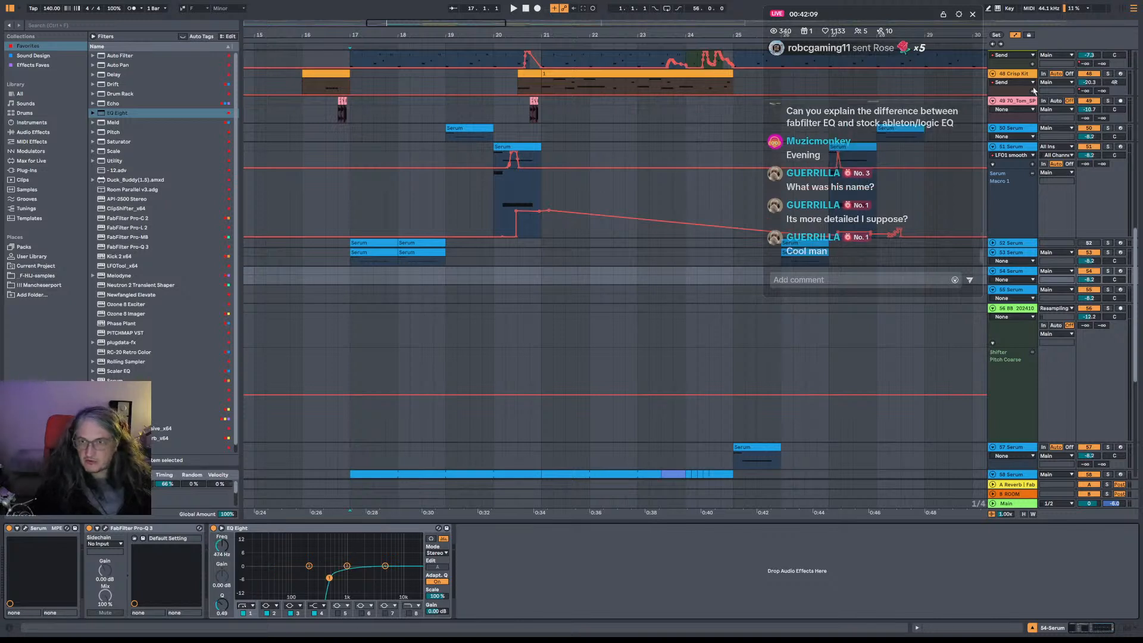
left_click(1015, 35)
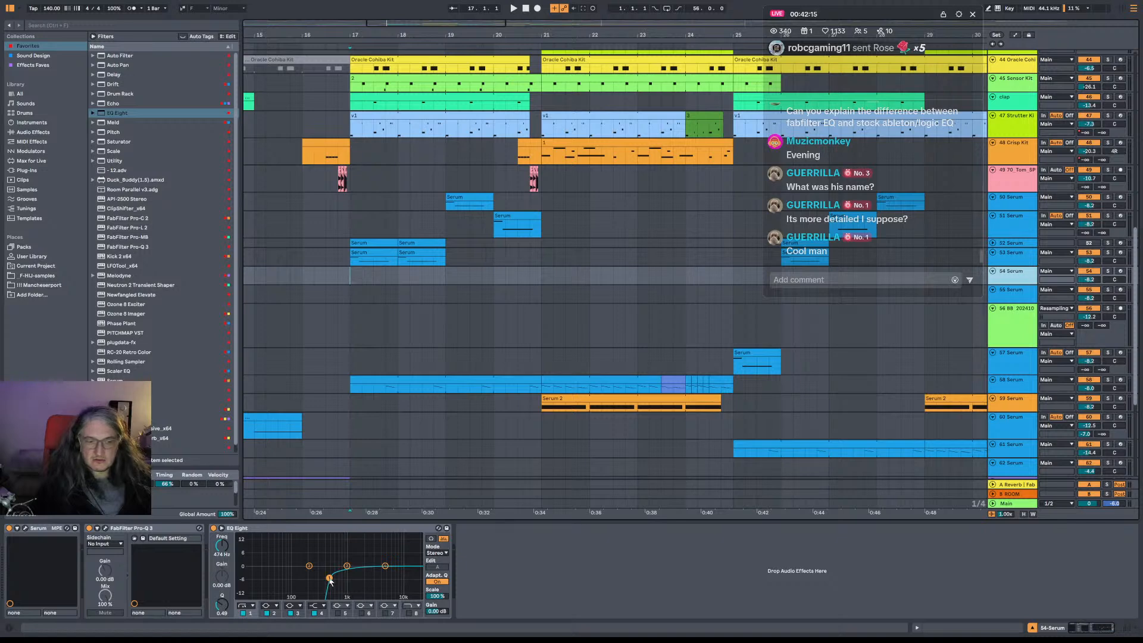
Bypass EQ Eight while viewing the 54 Serum track's Pro-Q 3 window, close that window, and reactivate EQ Eight.
left_click(213, 528)
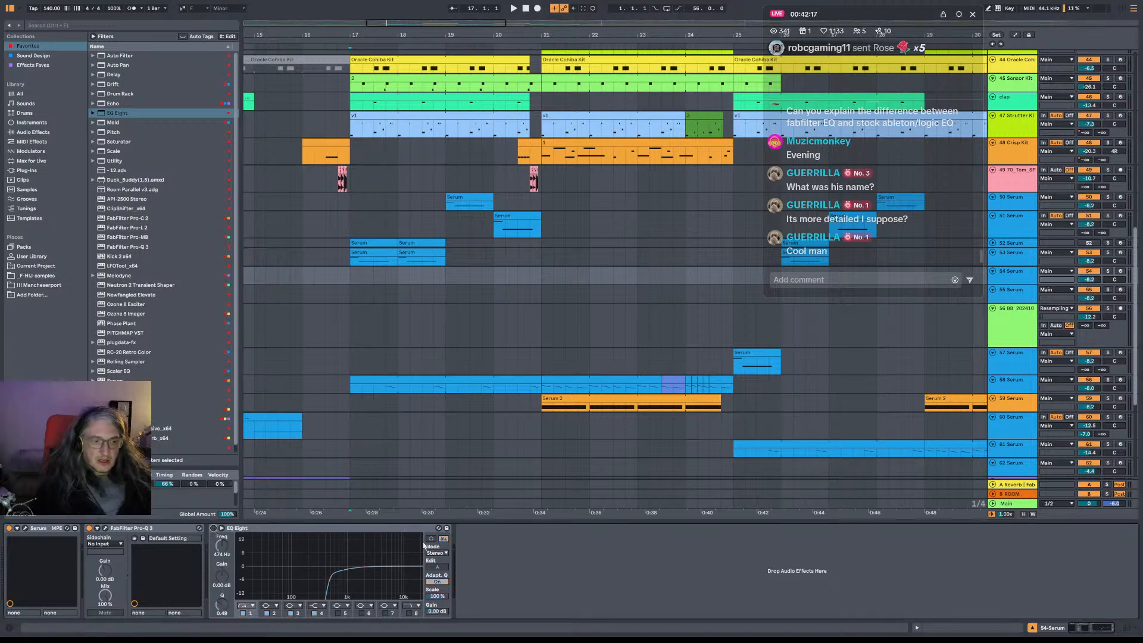
left_click(106, 529)
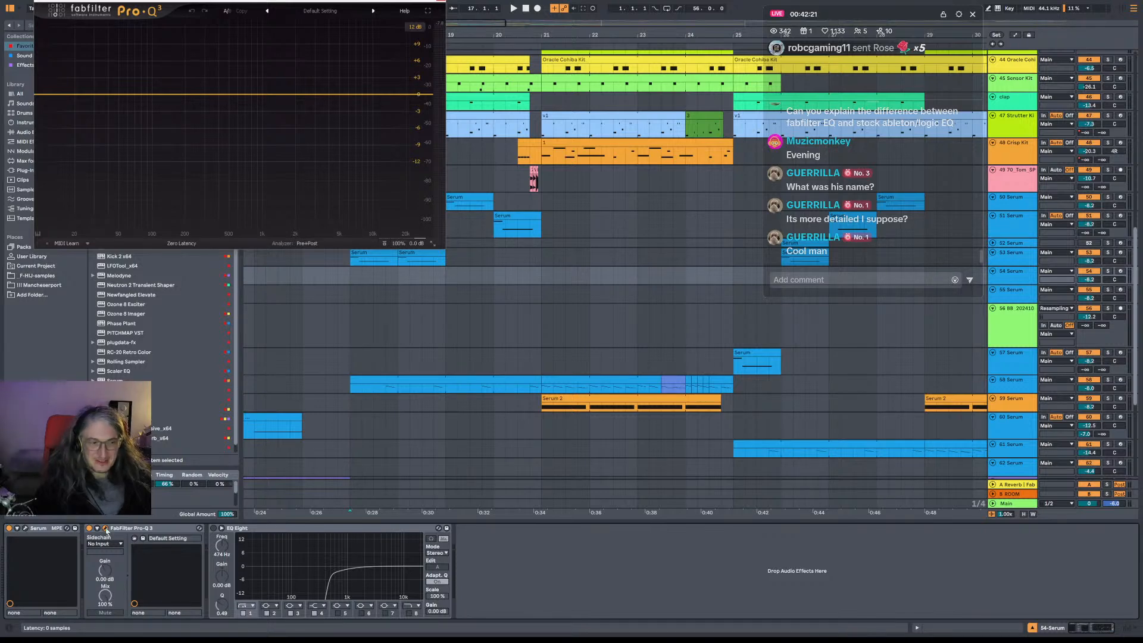
left_click(106, 528)
left_click(106, 529)
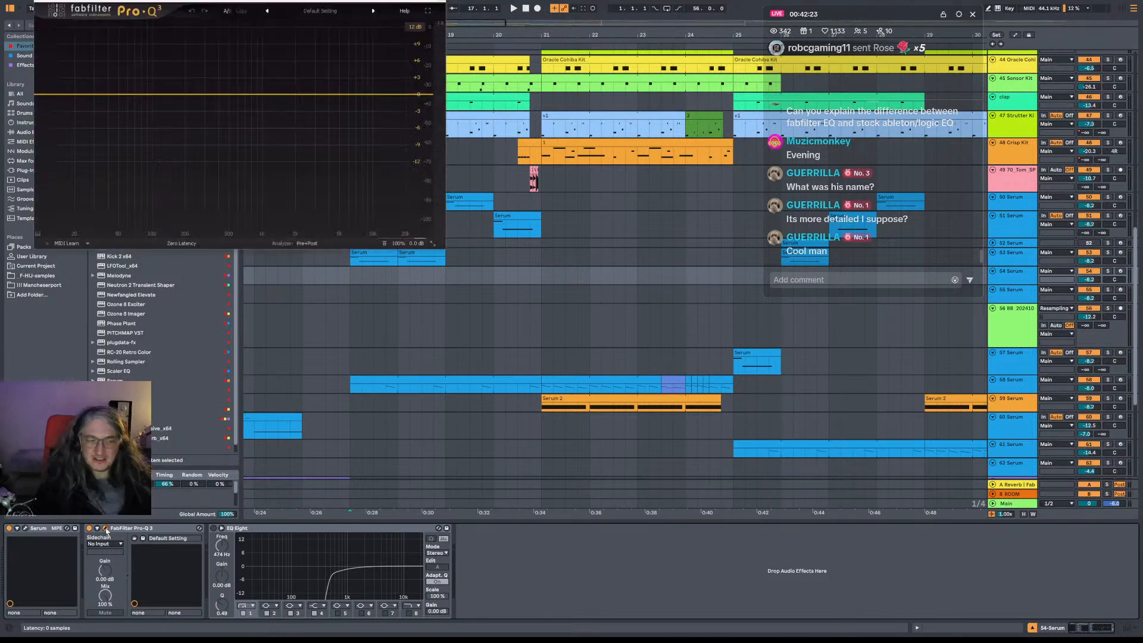
left_click(106, 529)
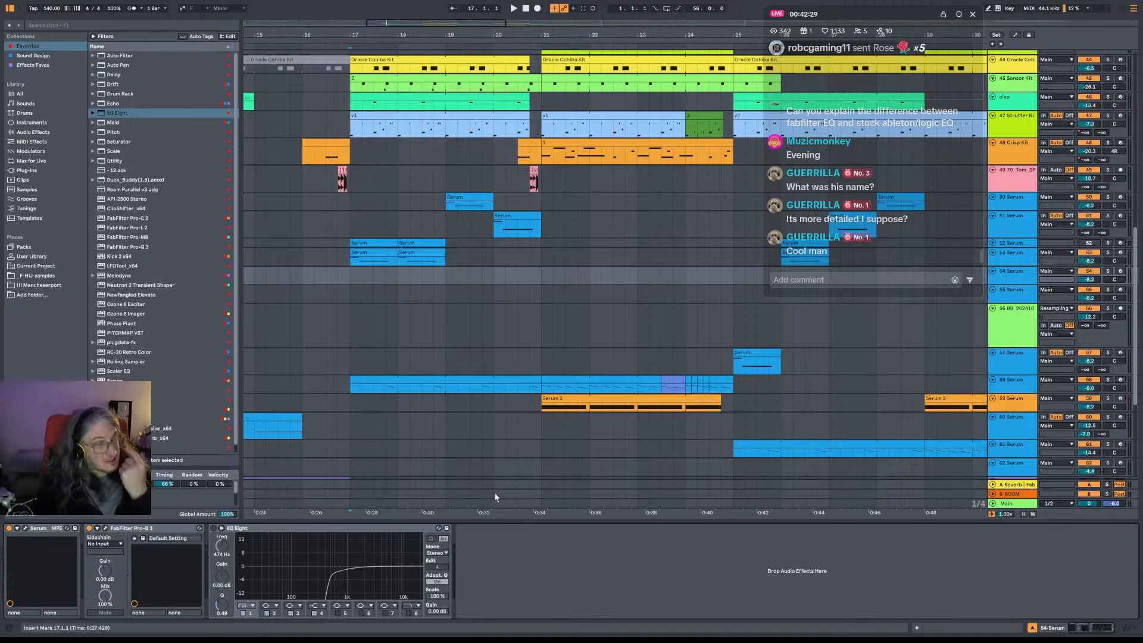
left_click(214, 528)
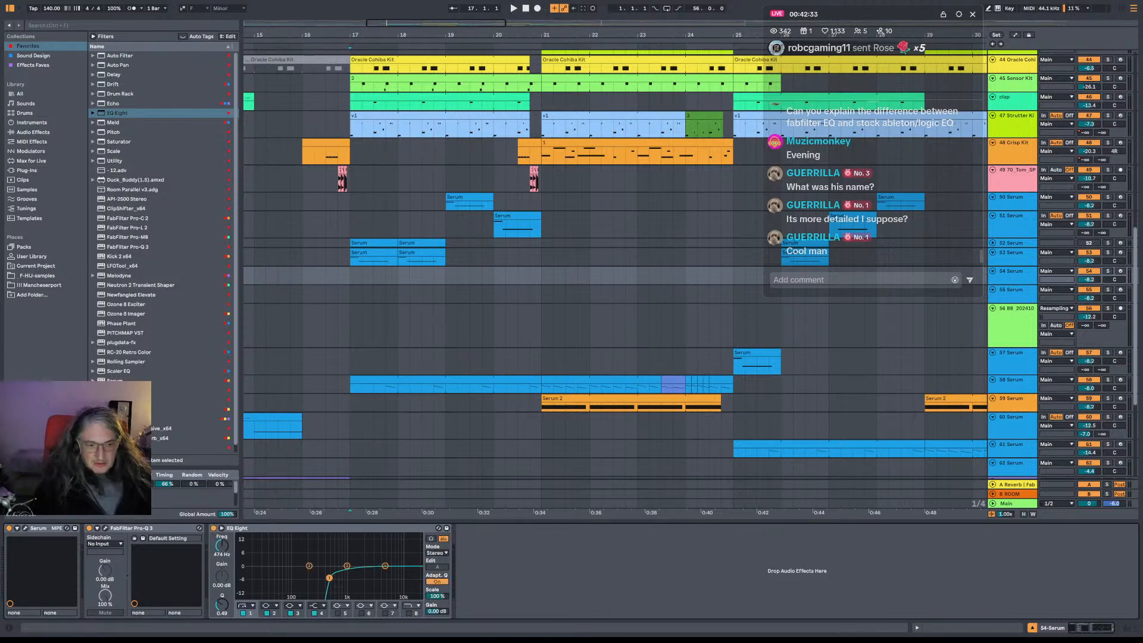
Lower EQ Eight's first filter to about 53 Hz and change its type to low shelf.
mouse_move(329, 577)
left_mouse_down()
mouse_move(280, 567)
mouse_move(324, 577)
left_mouse_up()
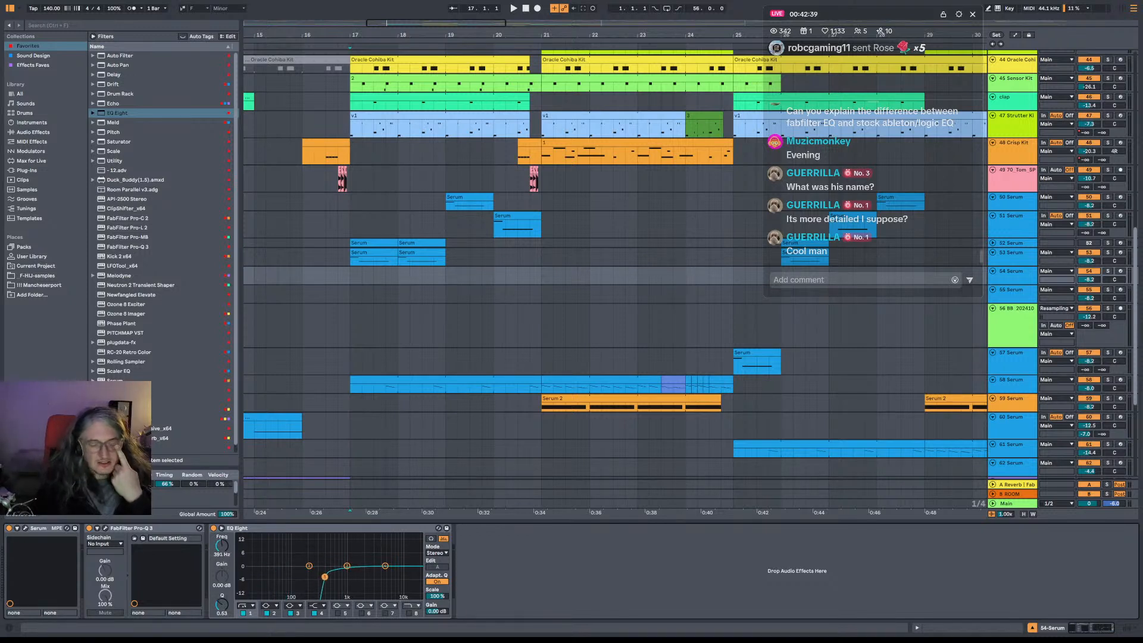
left_click_drag(324, 577, 276, 583)
left_click(249, 610)
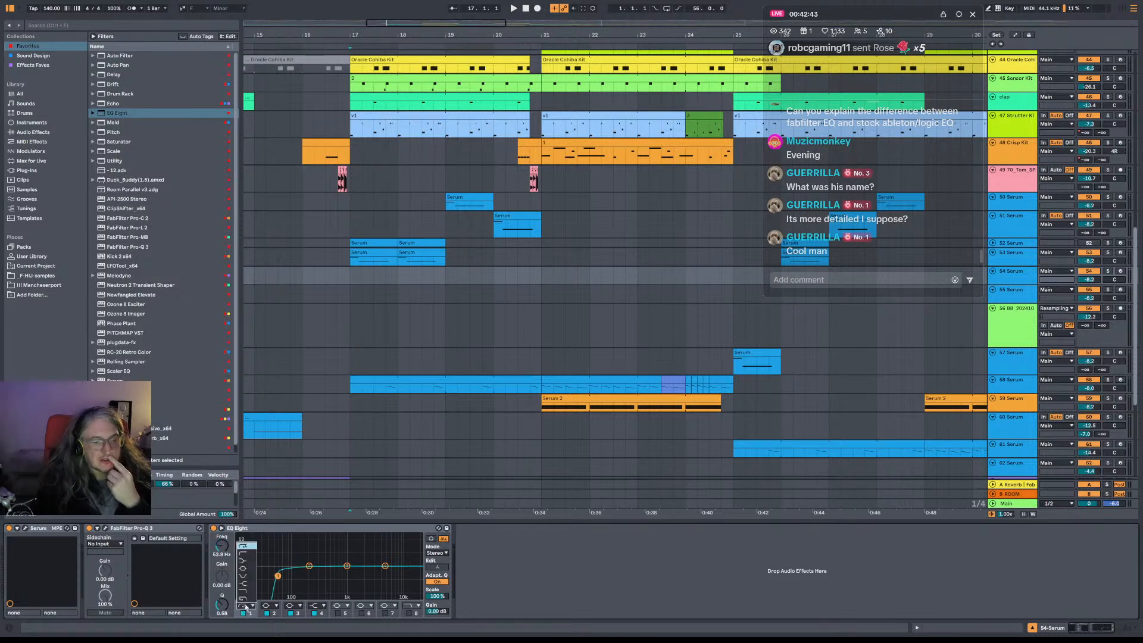
left_click(252, 562)
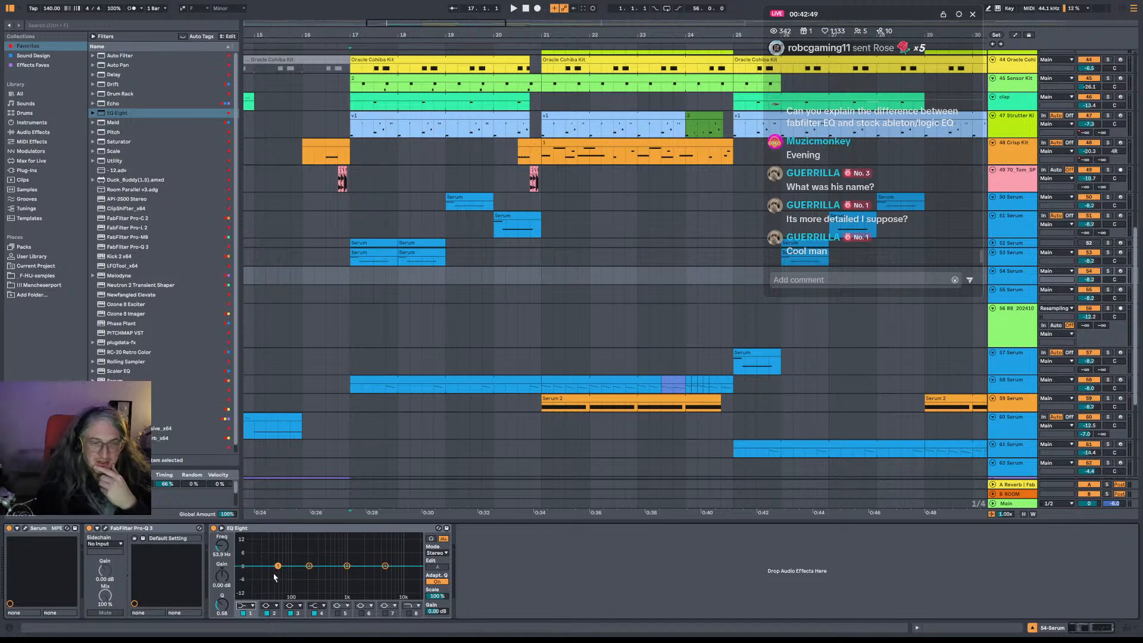
Move the low shelf up to about 79 Hz and boost it by about 5 dB.
left_click_drag(277, 565, 292, 565)
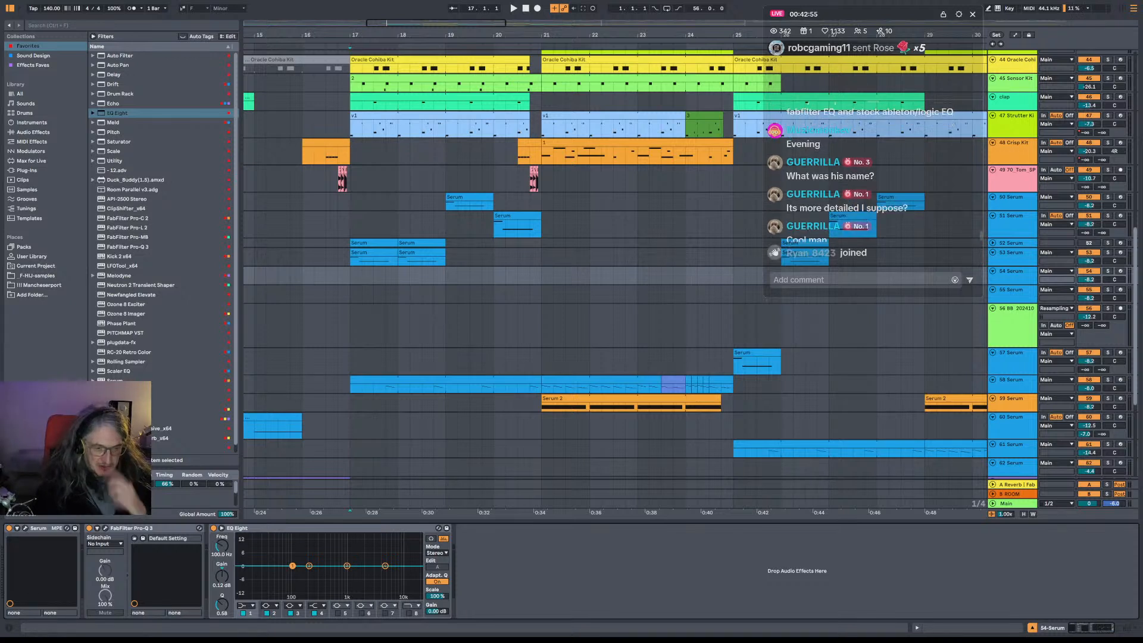
left_click_drag(293, 566, 287, 555)
left_click_drag(222, 581, 222, 577)
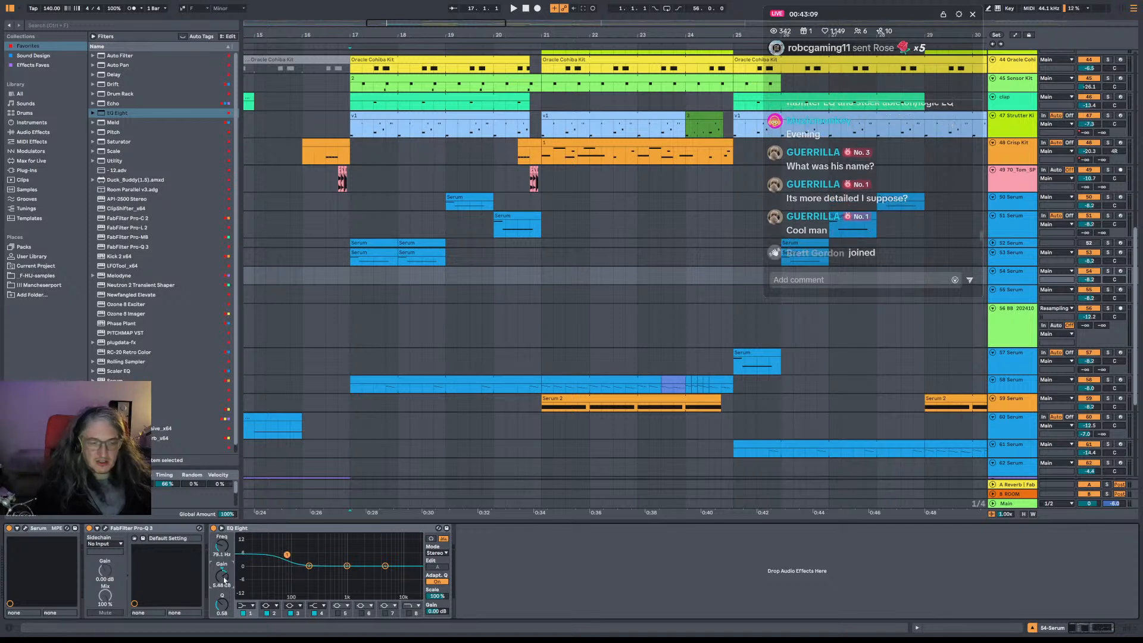
Sweep the low shelf's gain between strong cut and boost, and return it to -0.12 dB at 82.5 Hz.
left_click_drag(224, 580, 224, 620)
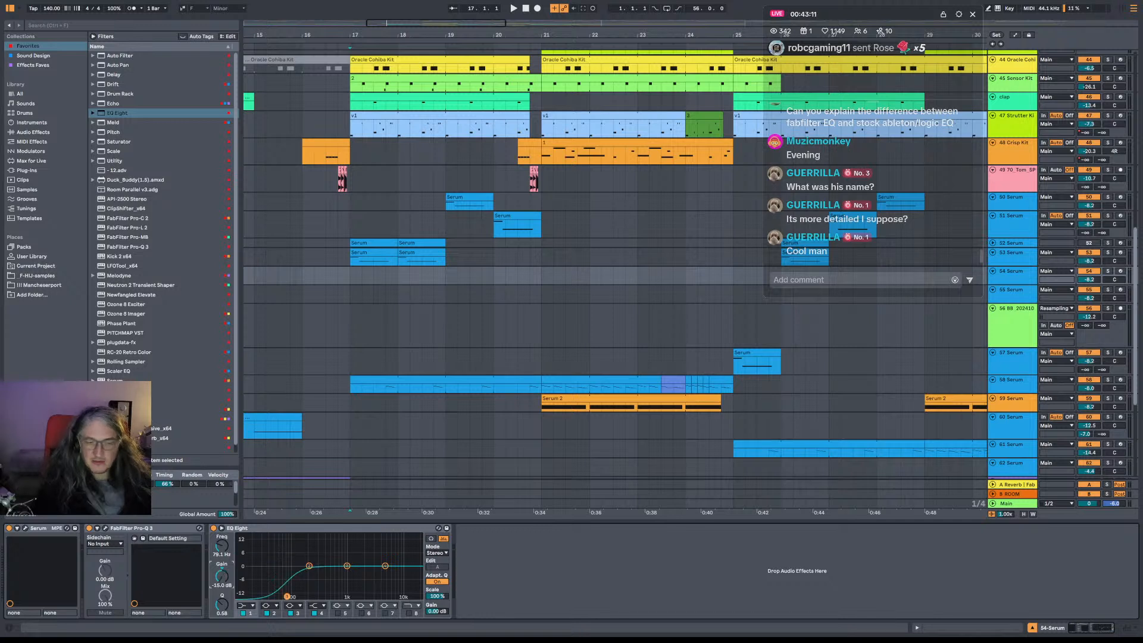
left_click_drag(225, 579, 224, 539)
left_click_drag(219, 585, 219, 619)
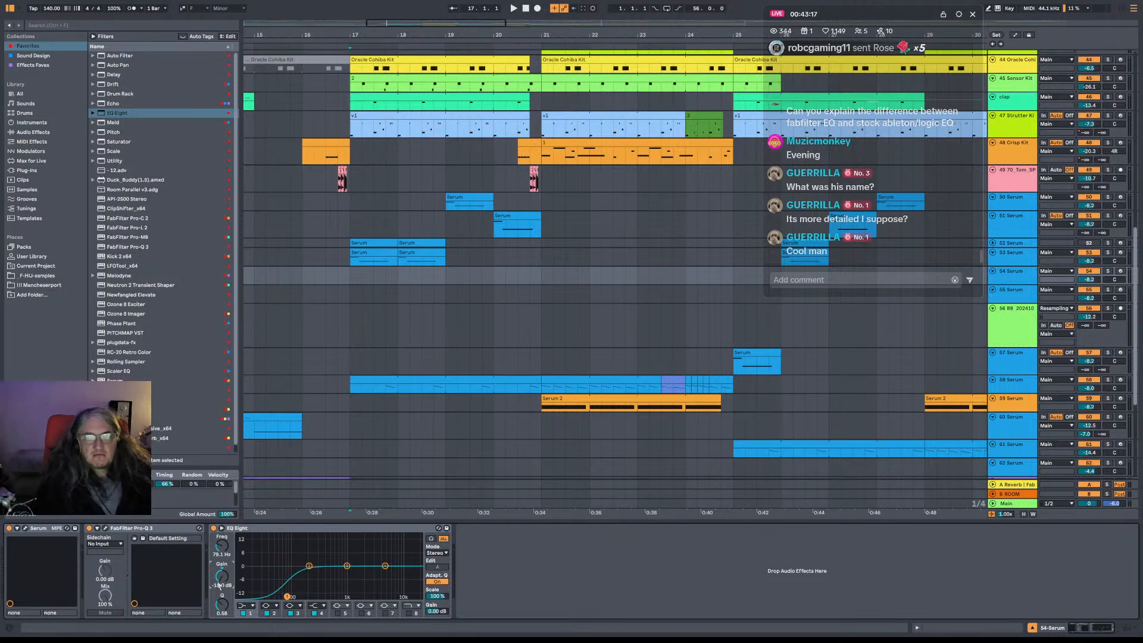
left_click_drag(219, 585, 221, 582)
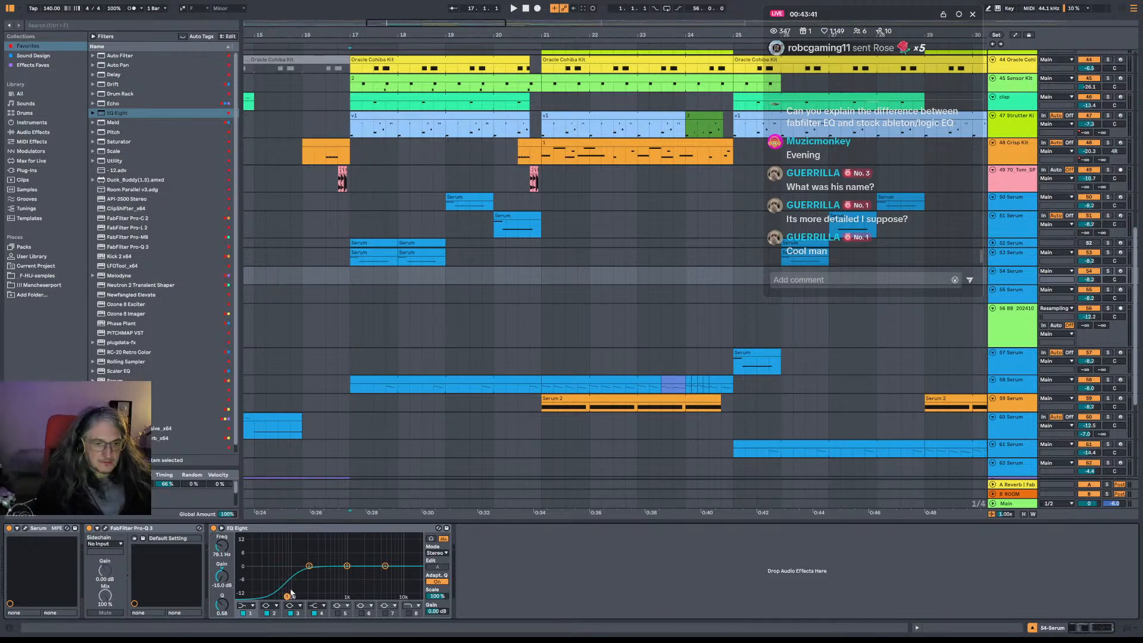
left_click_drag(290, 596, 288, 566)
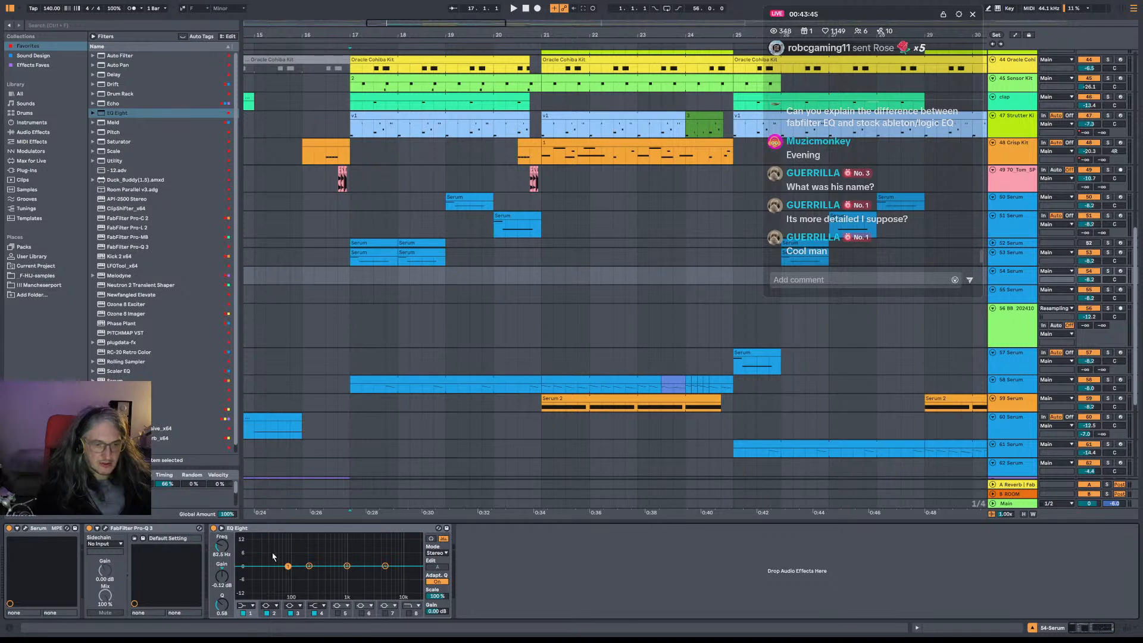
Insert the Envelope MIDI effect before Serum on the 54 Serum track and map it to the gain of EQ Eight's first filter.
left_click(279, 532)
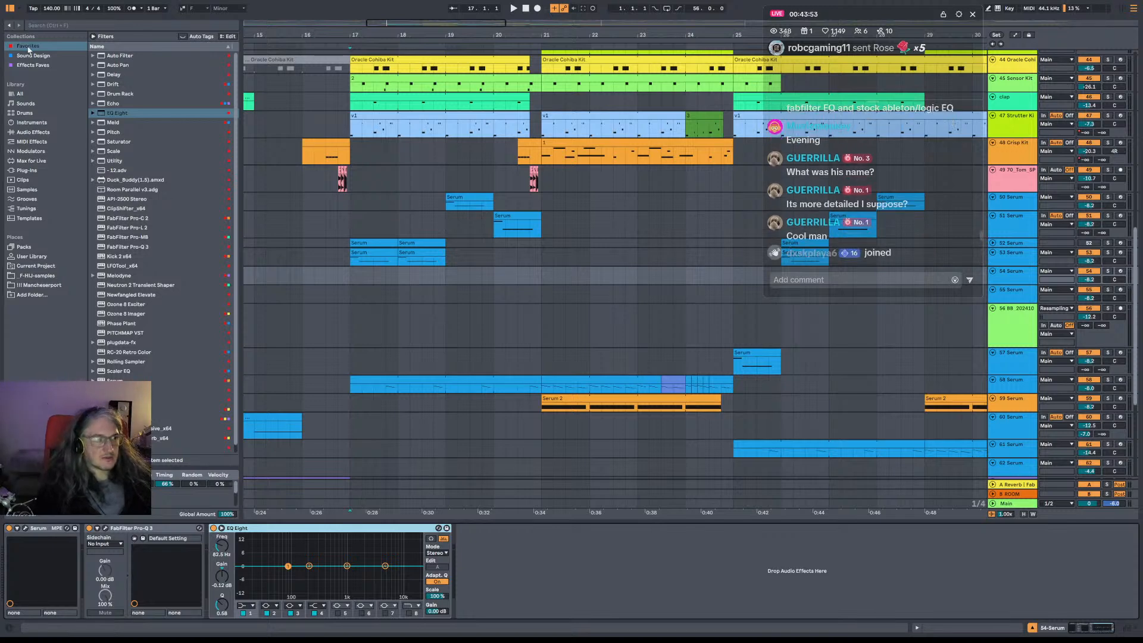
left_click(43, 143)
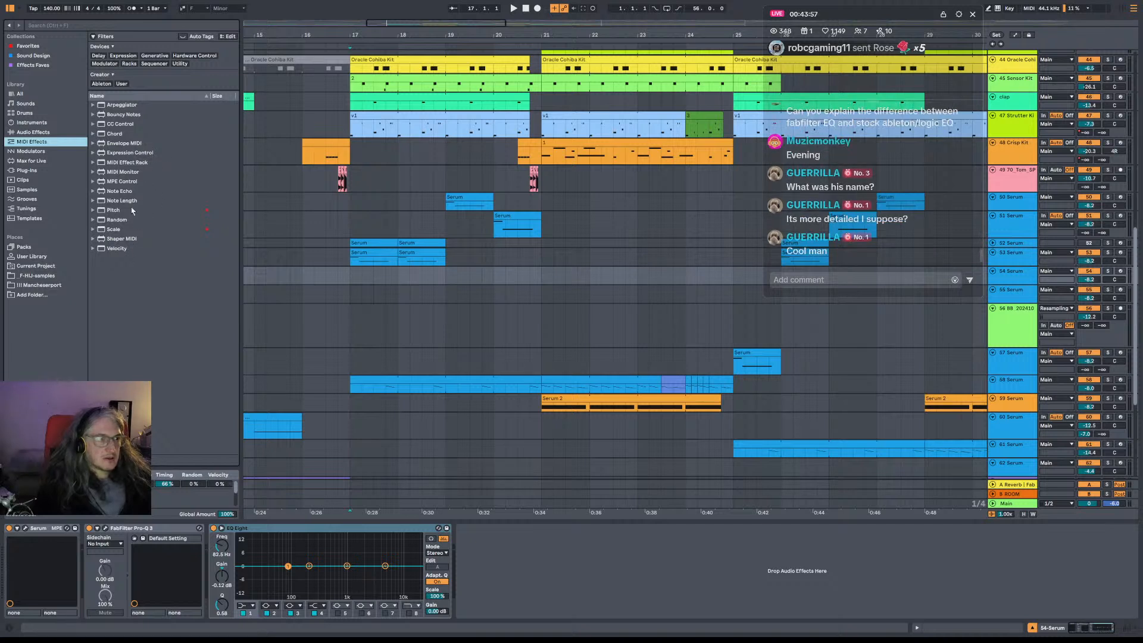
left_click_drag(123, 144, 136, 536)
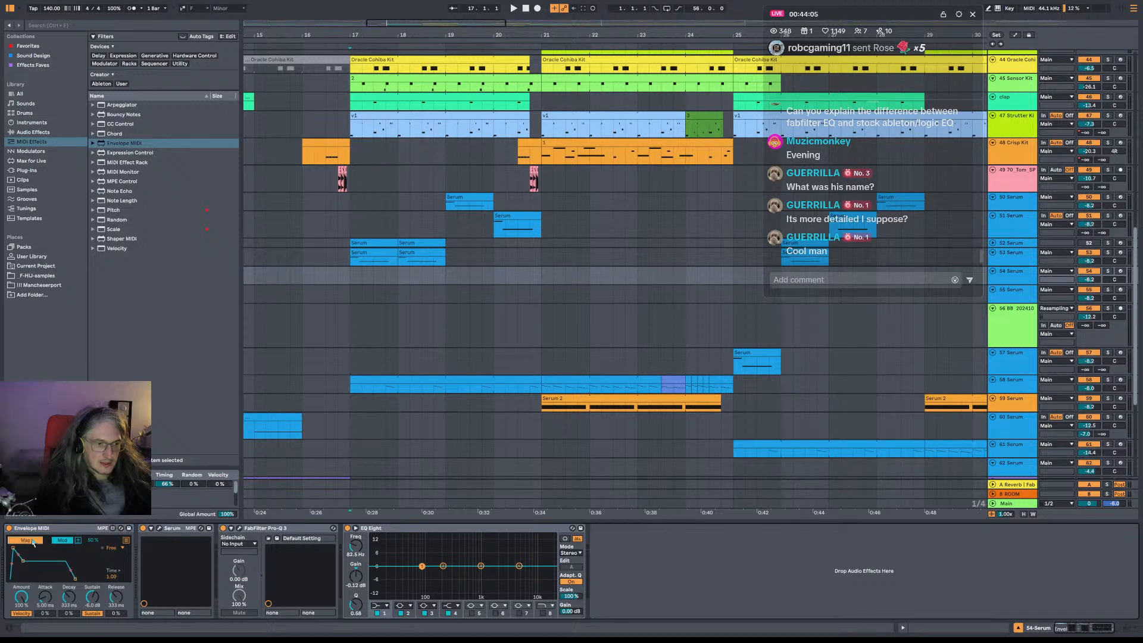
left_click(360, 577)
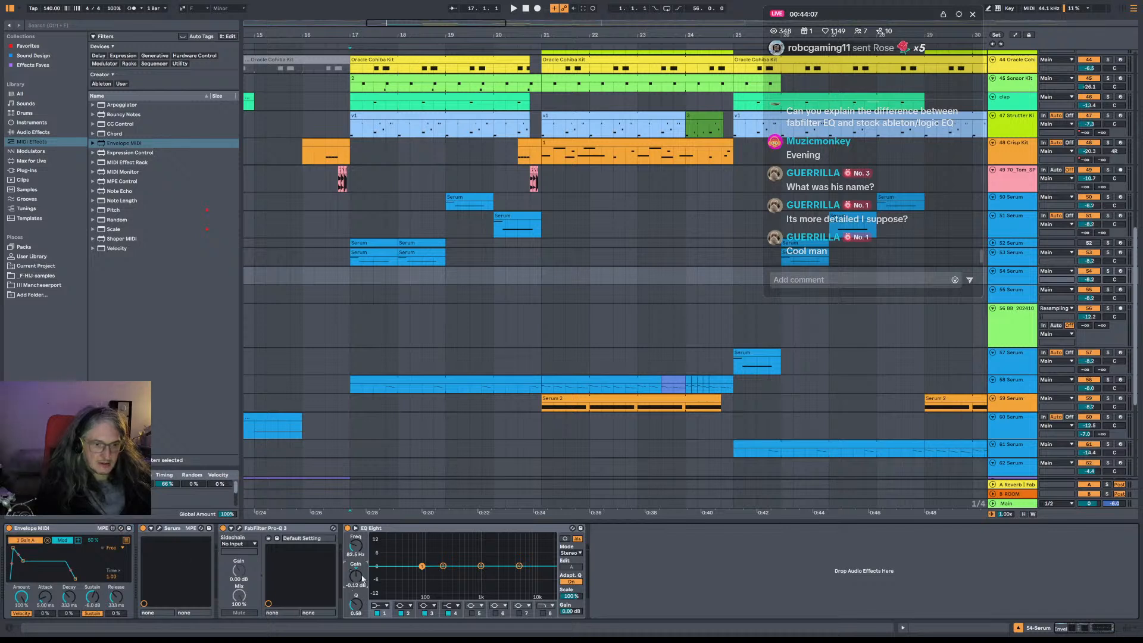
Play the arrangement from bar 17 and the 54 Serum clip at bar 35 to check the envelope modulation on EQ Eight's gain.
key("space")
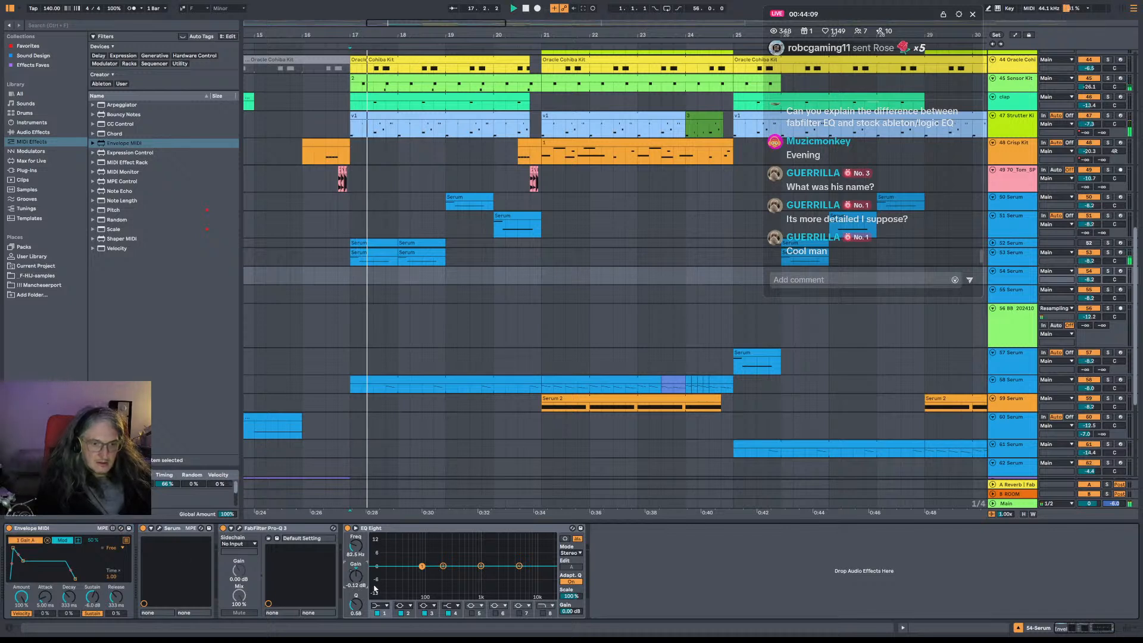
key("space")
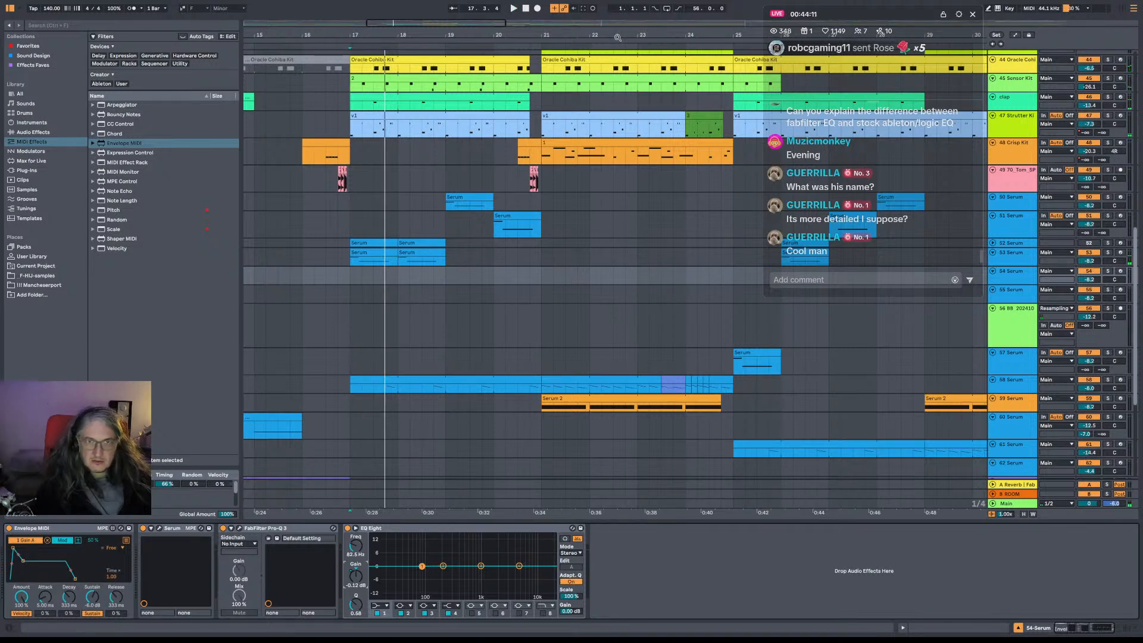
left_click_drag(618, 37, 278, 13)
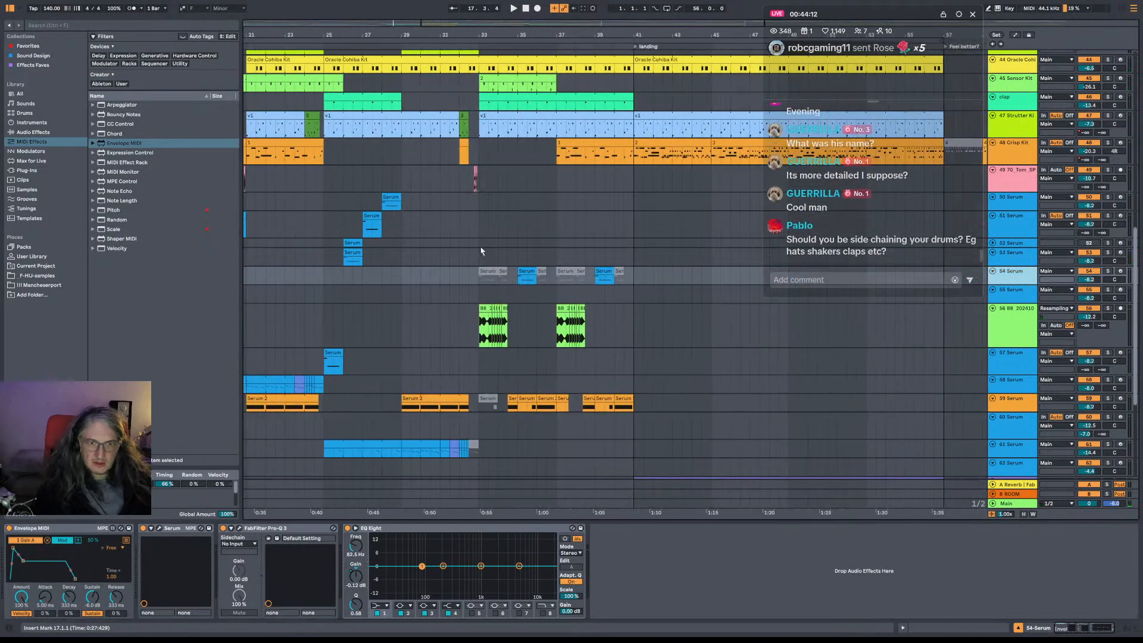
left_click(521, 282)
key("space")
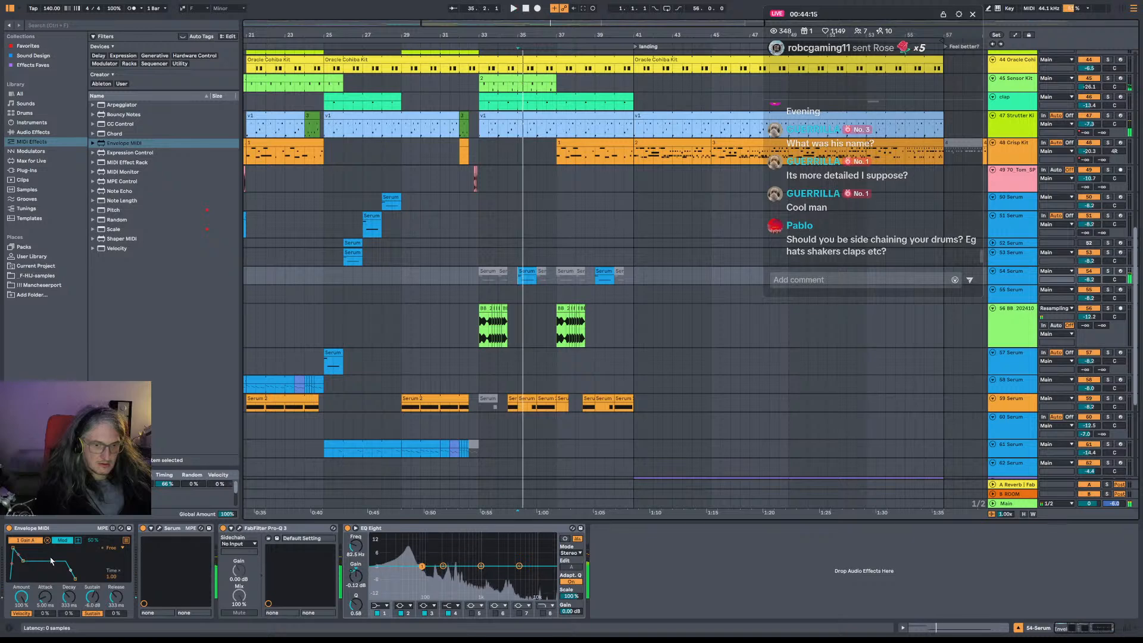
key("space")
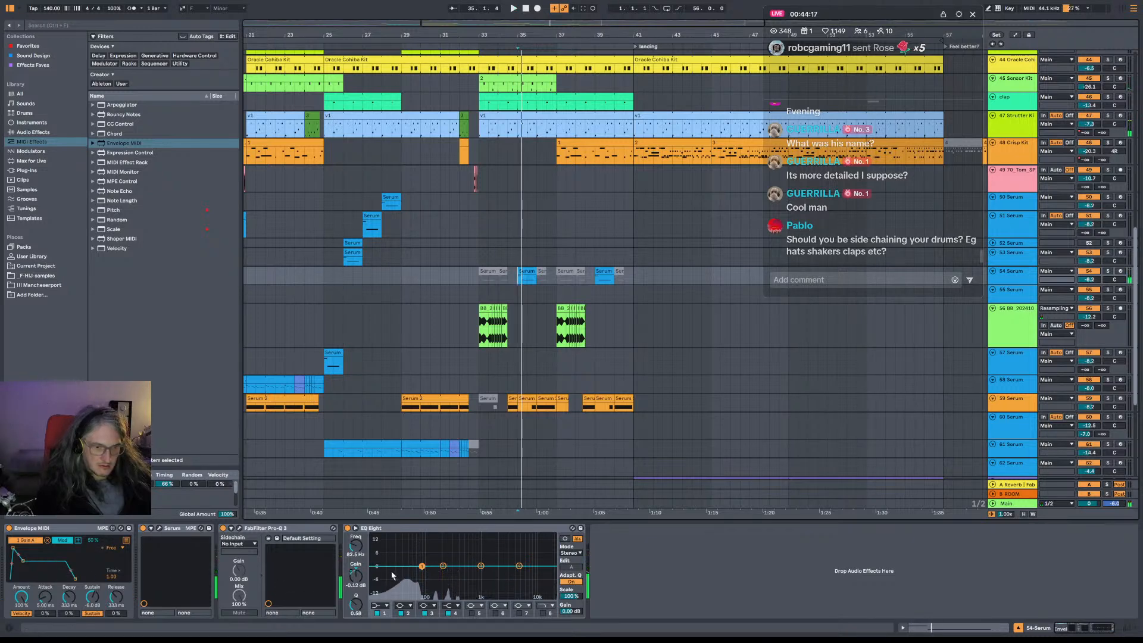
key("space")
key("space")
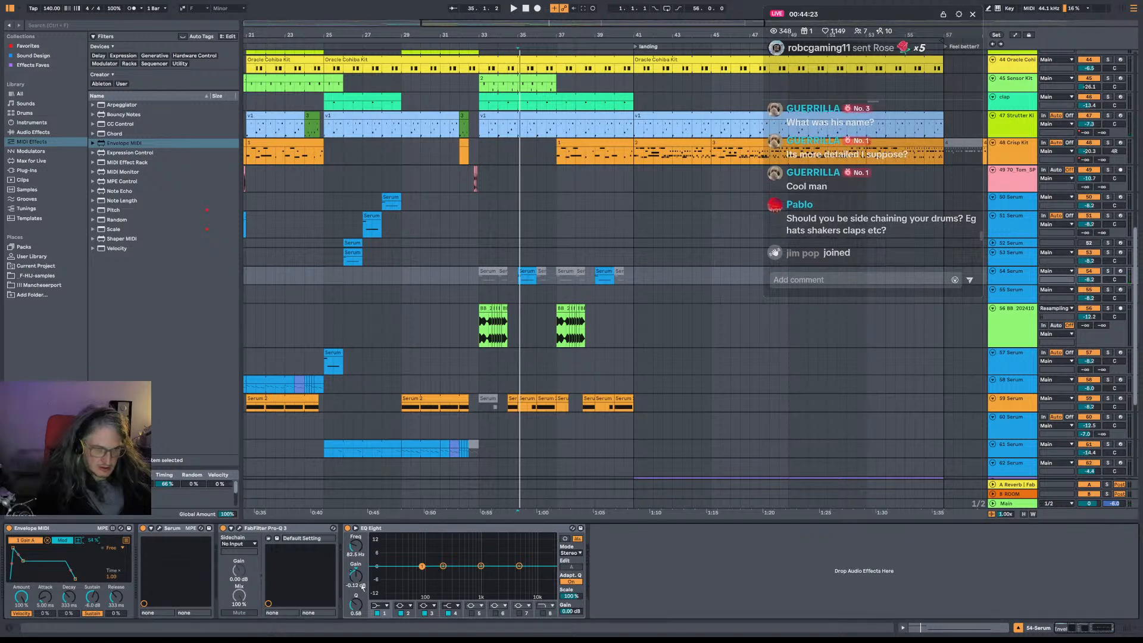
Switch the Envelope MIDI mapping to Remote, shorten its attack to 0.10 ms, and play the bar 35 clip to test it.
left_click(62, 540)
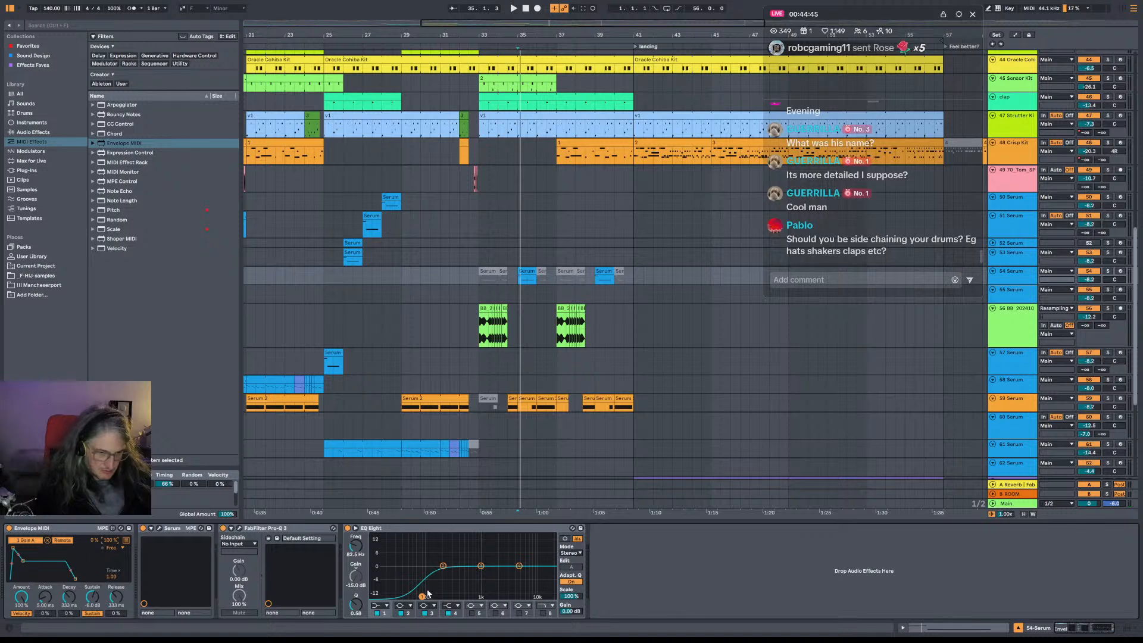
left_click_drag(13, 548, 11, 549)
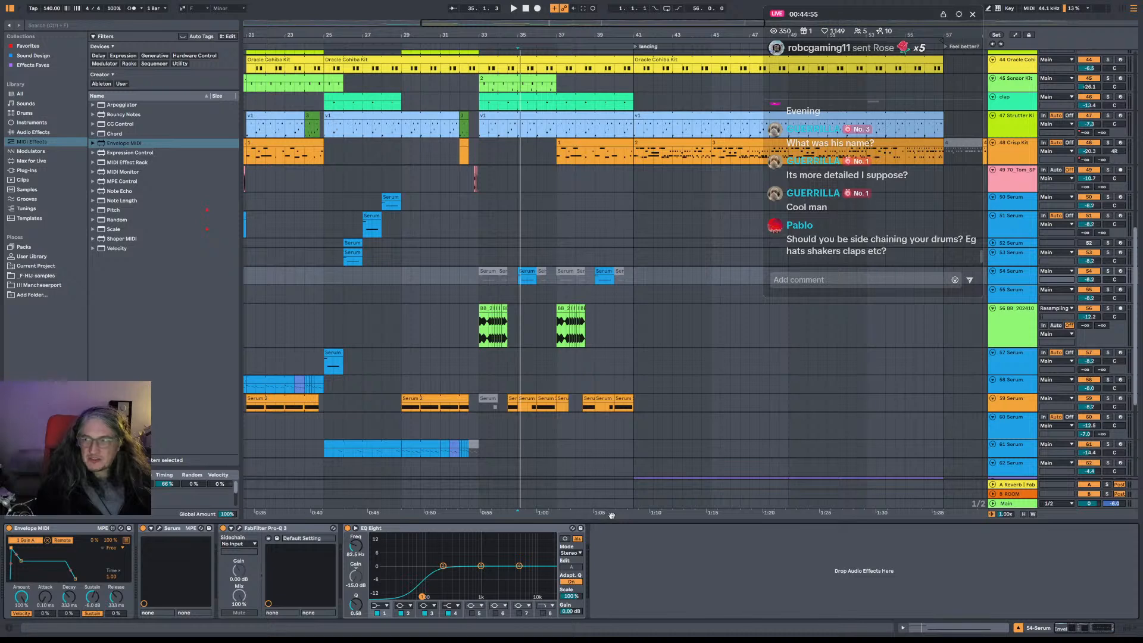
key("space")
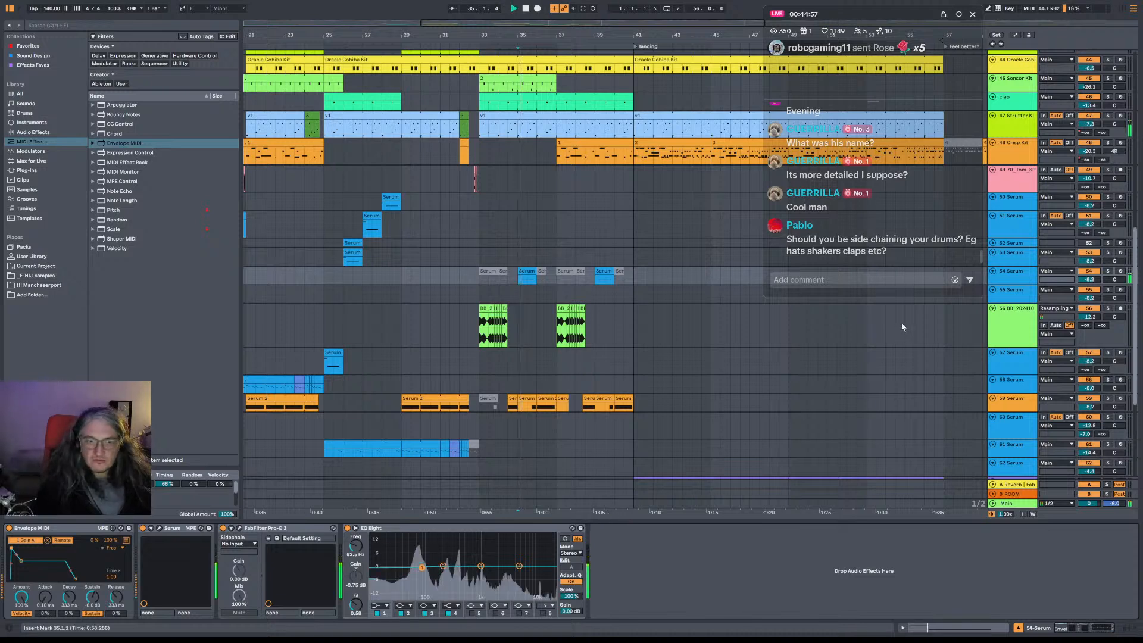
left_click_drag(423, 596, 423, 585)
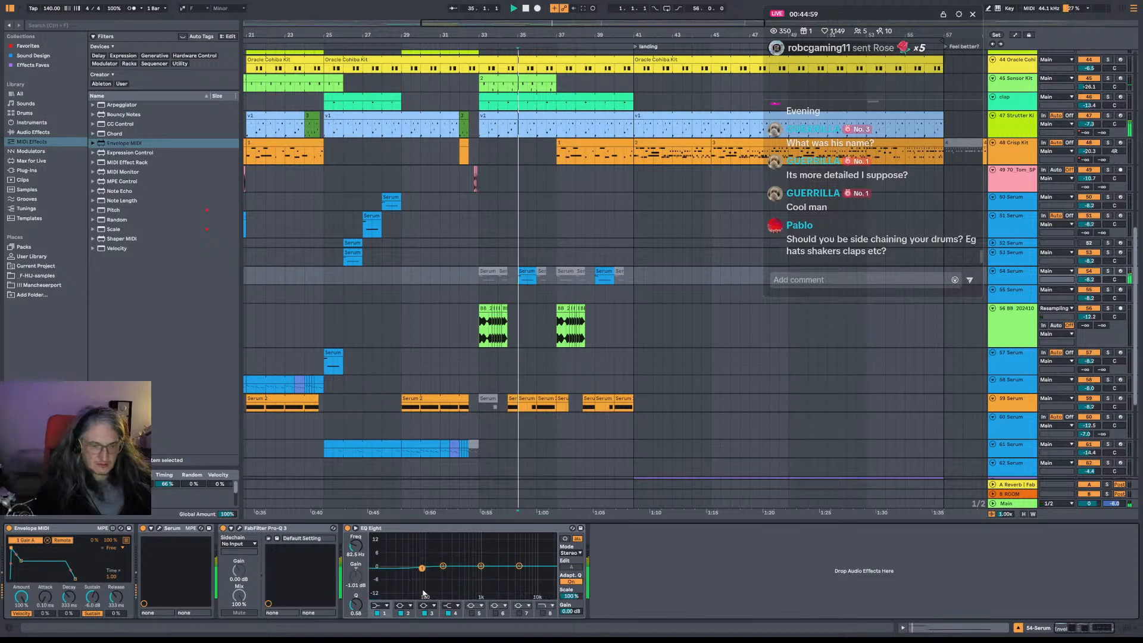
key("ctrl+z")
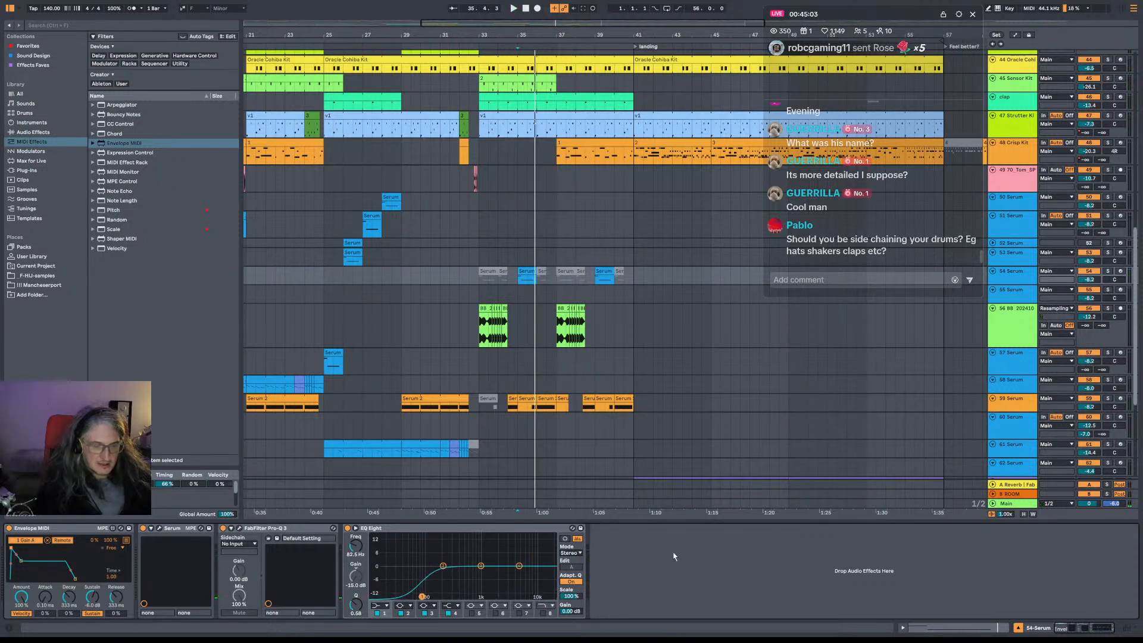
Delete the Envelope MIDI device and EQ Eight from the 54 Serum track.
left_click(68, 529)
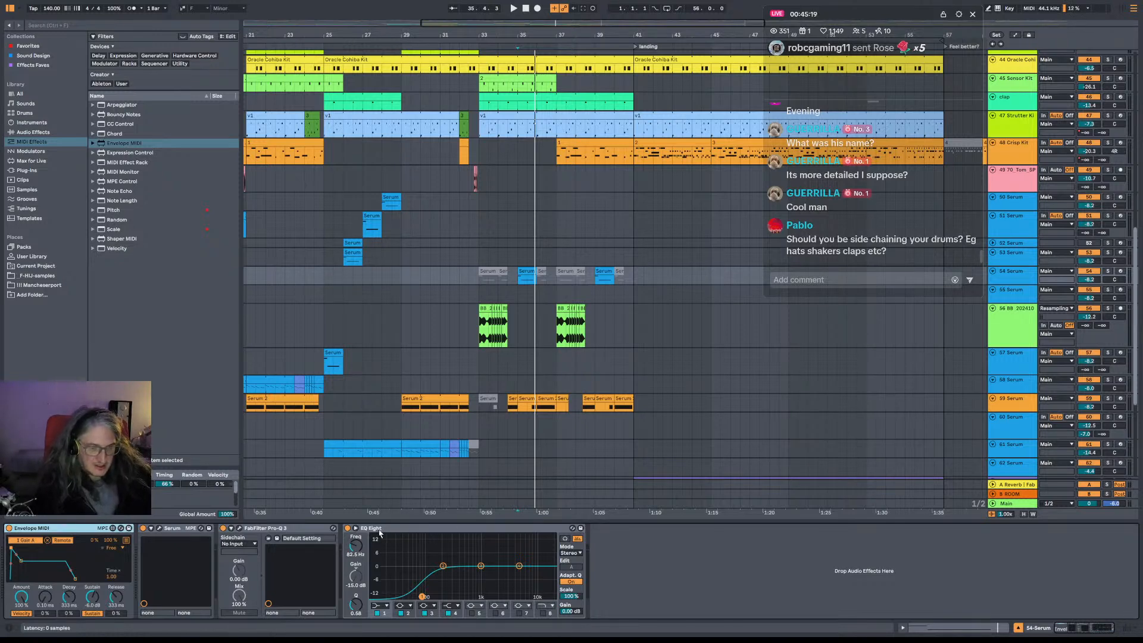
key("Delete")
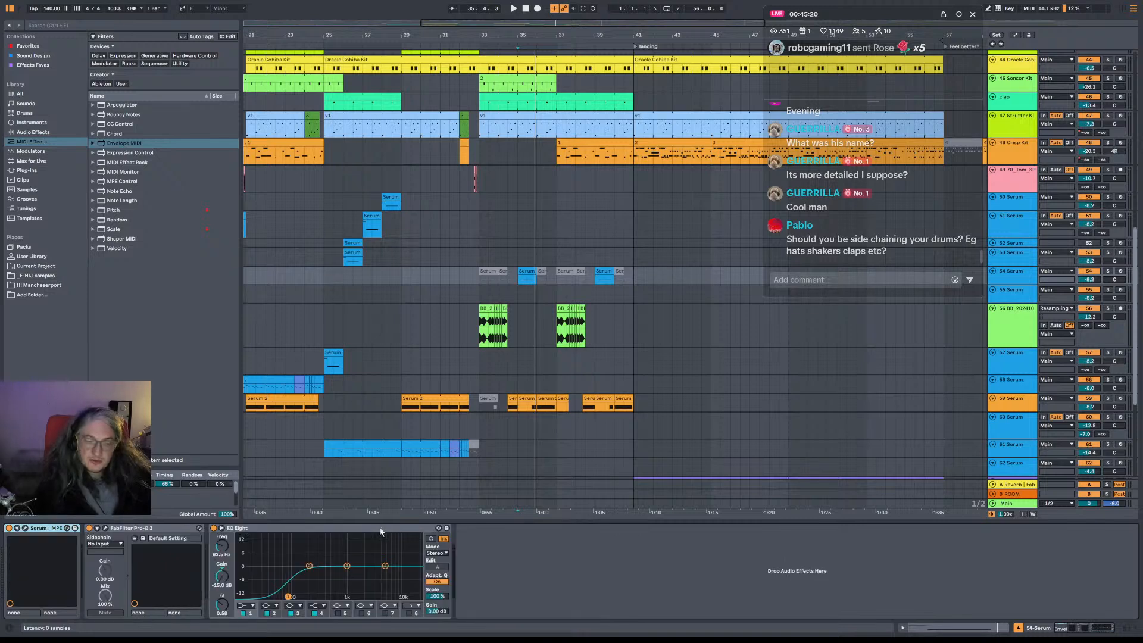
left_click(306, 530)
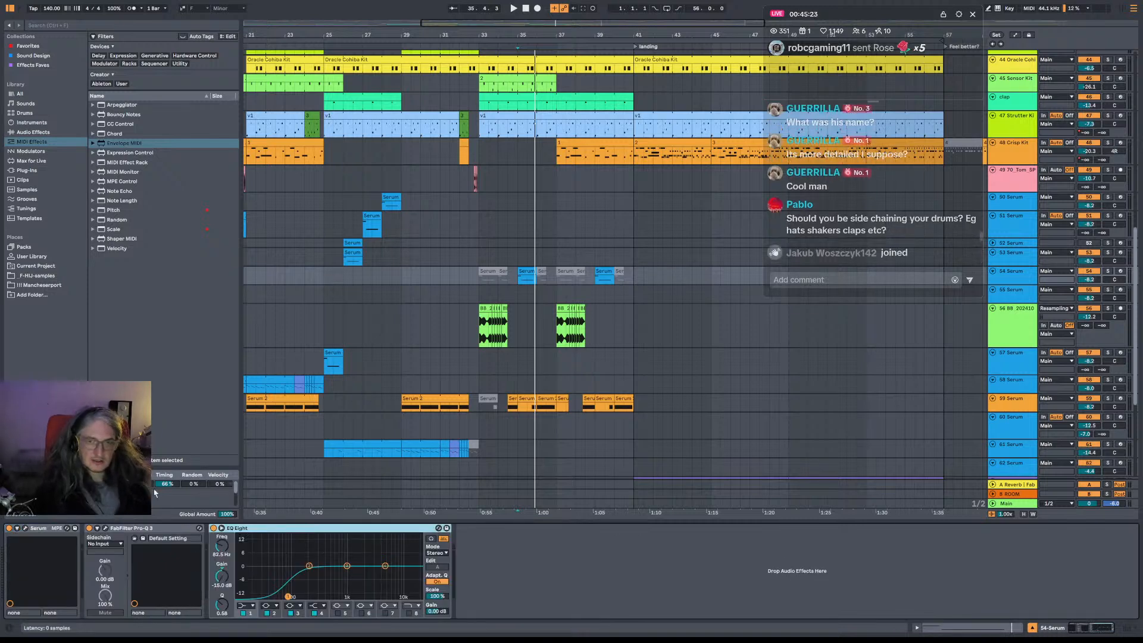
key("Delete")
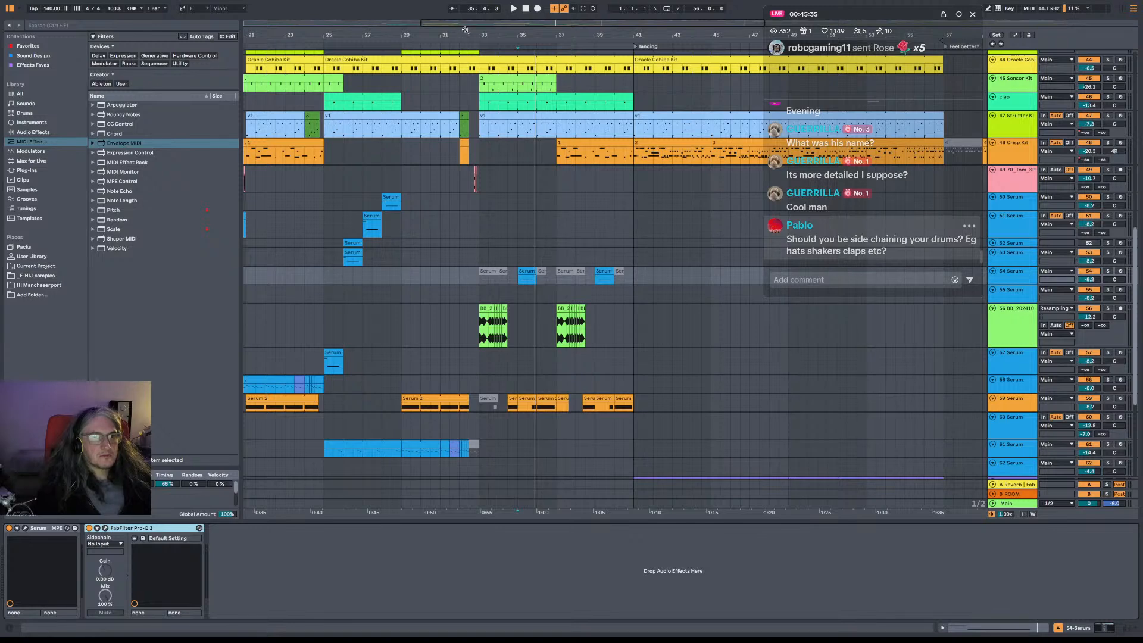
Place the insert marker at bar 17 and open FabFilter Pro-Q 3 on the 53 Serum track.
left_click_drag(465, 29, 516, 12)
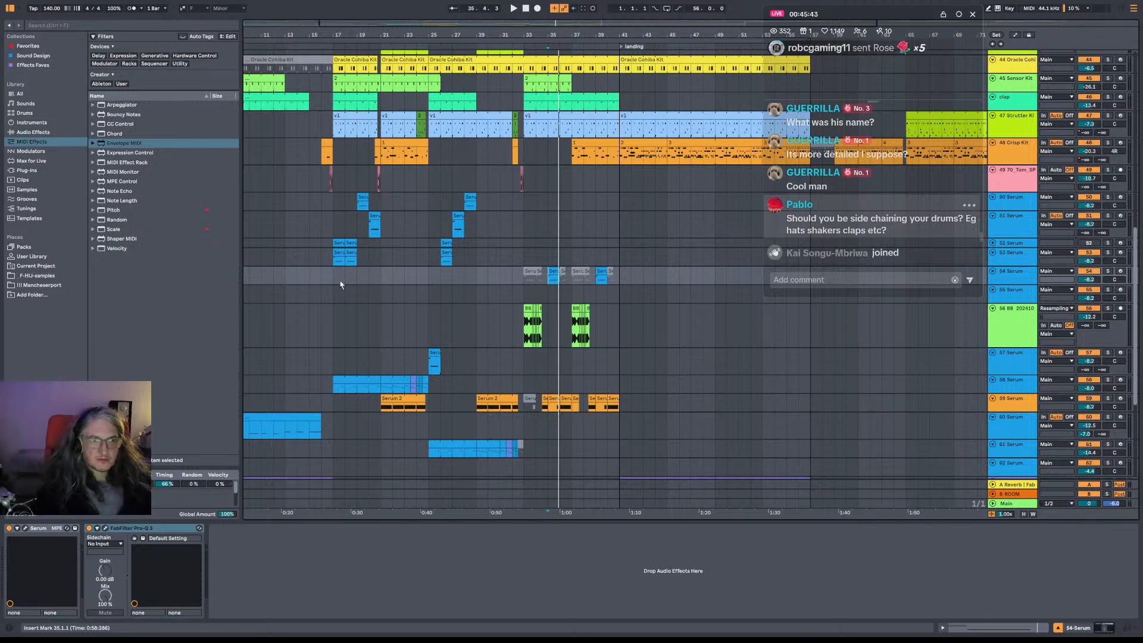
left_click_drag(356, 277, 384, 282)
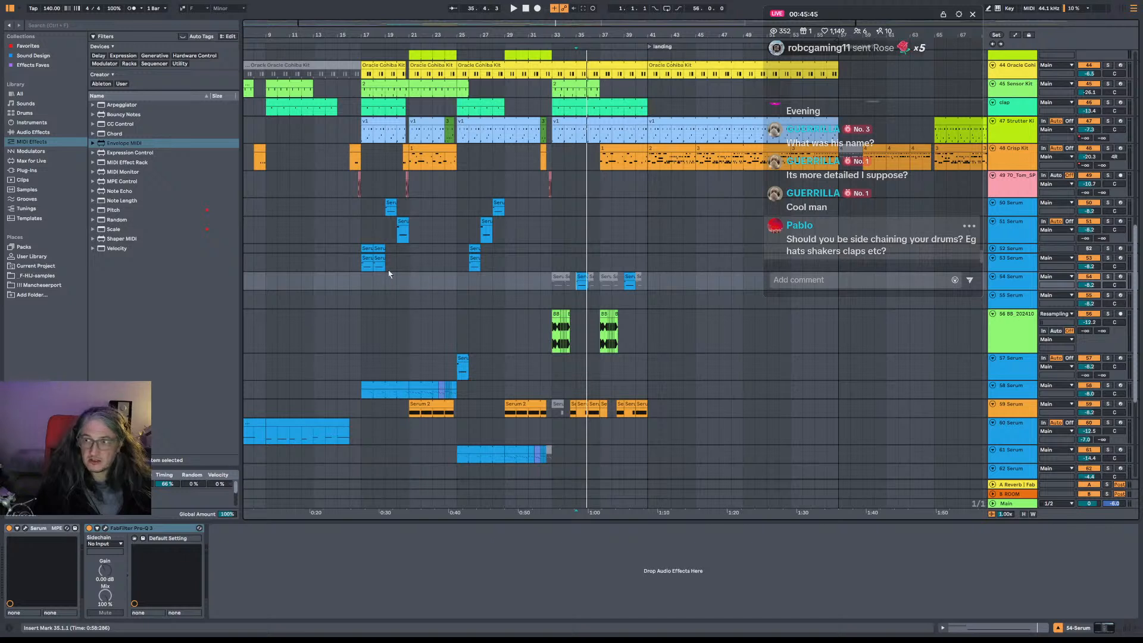
left_click(350, 284)
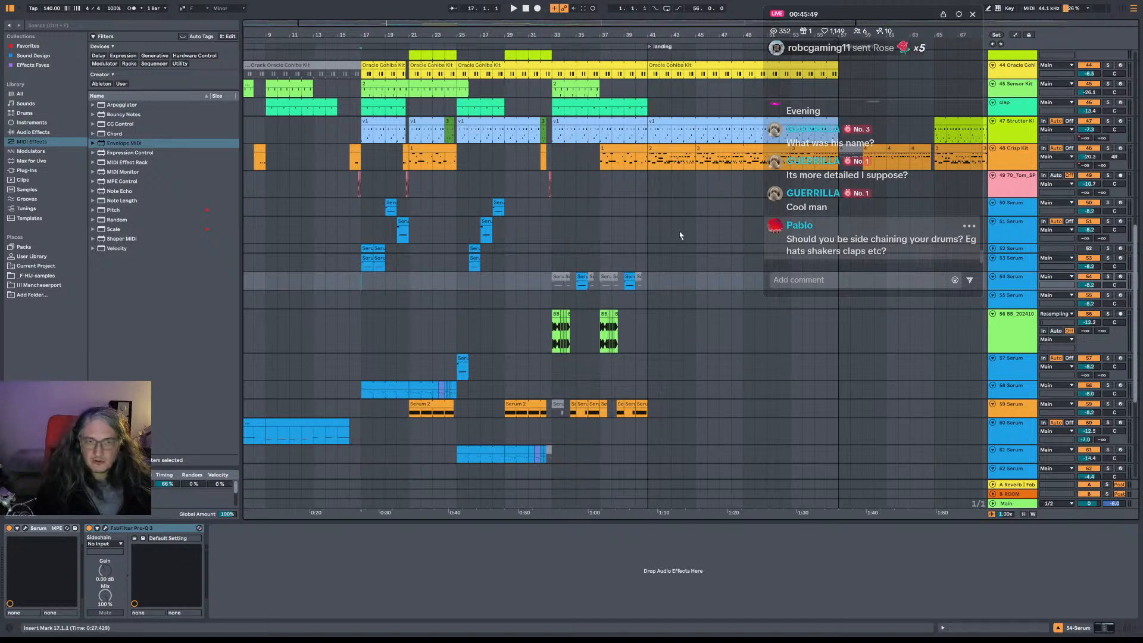
left_click(1025, 286)
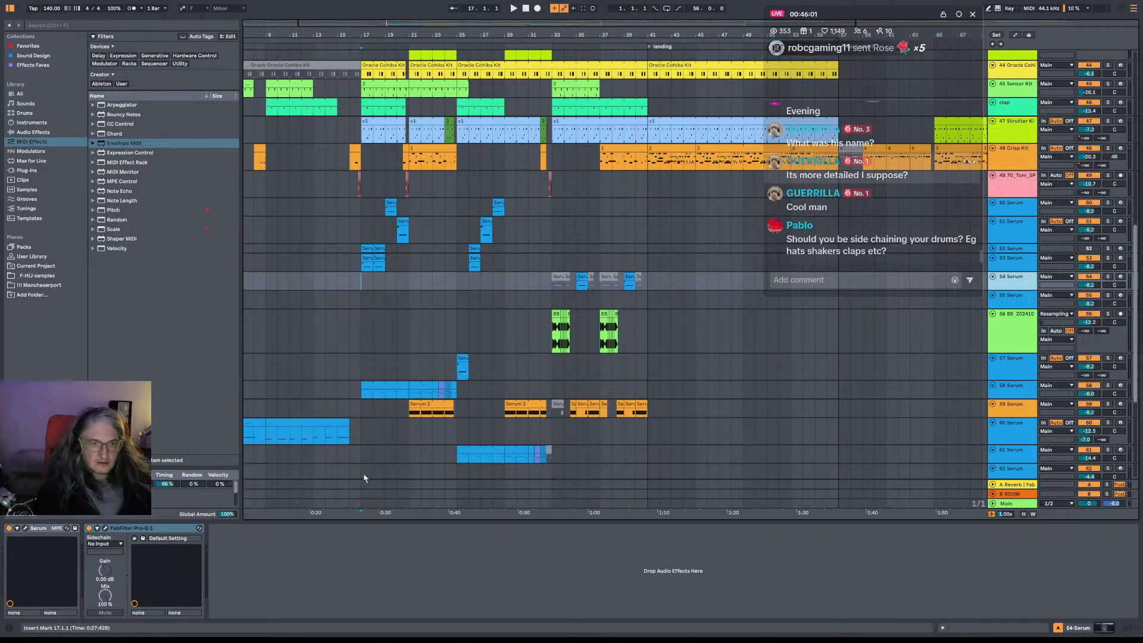
left_click(1025, 265)
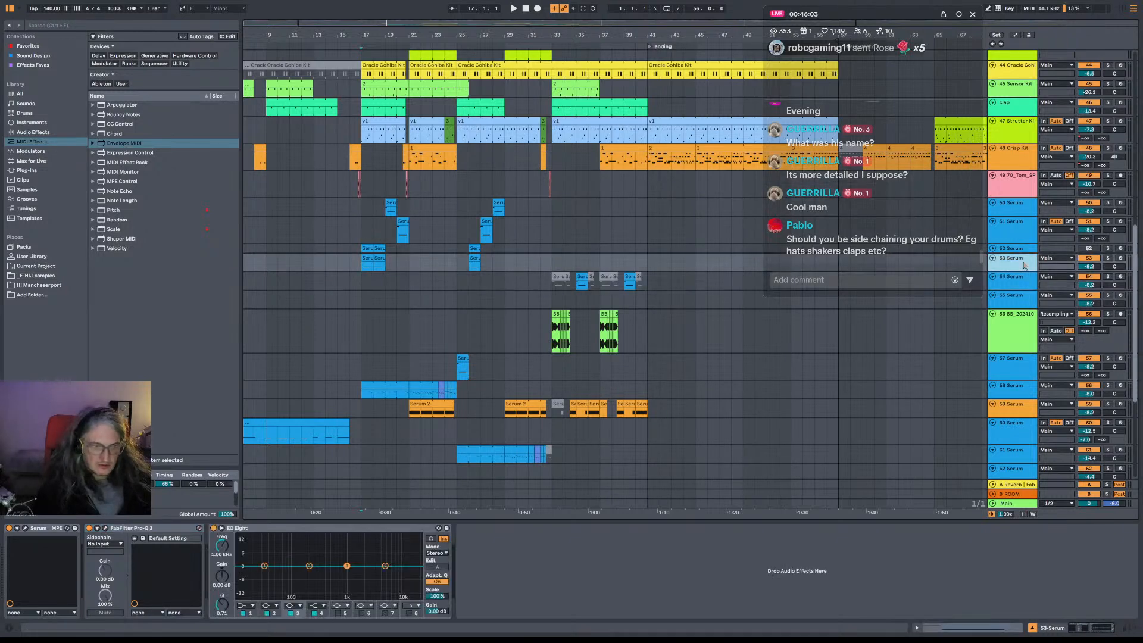
left_click(106, 528)
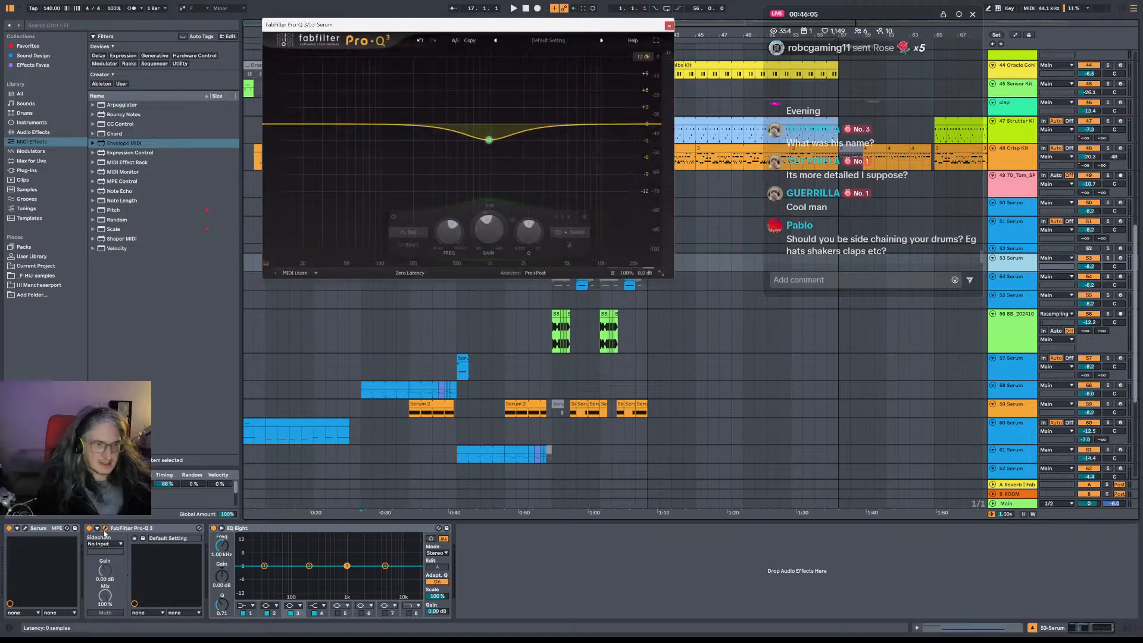
Delete EQ Eight from the 53 Serum track, play briefly from bar 17 through Pro-Q 3, and close the plug-in window.
left_click(297, 528)
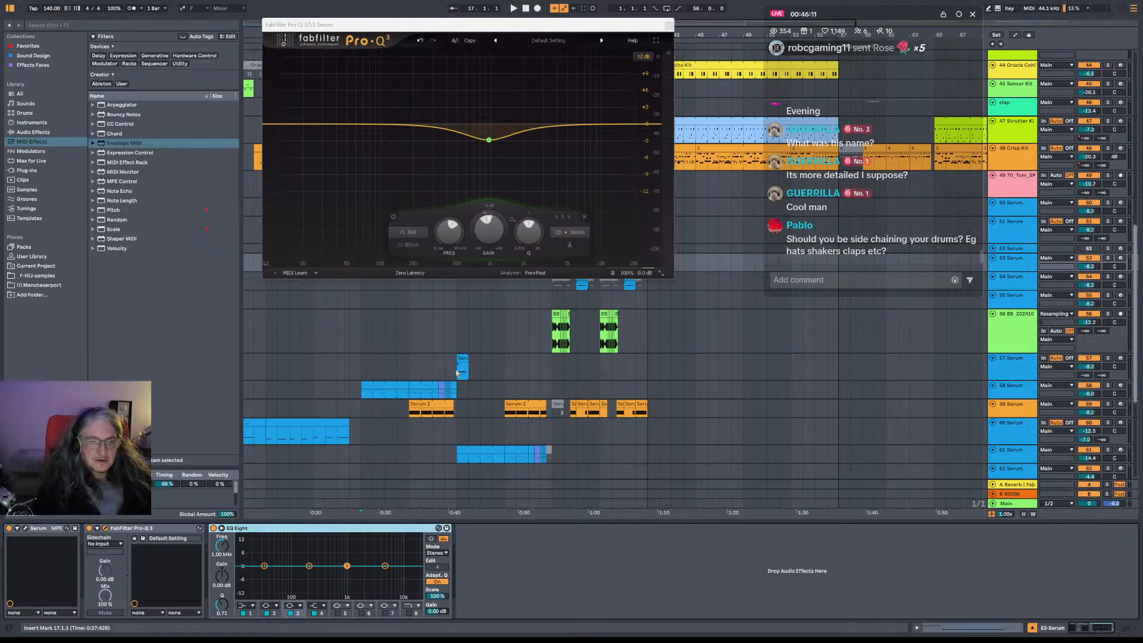
key("Delete")
key("space")
key("space")
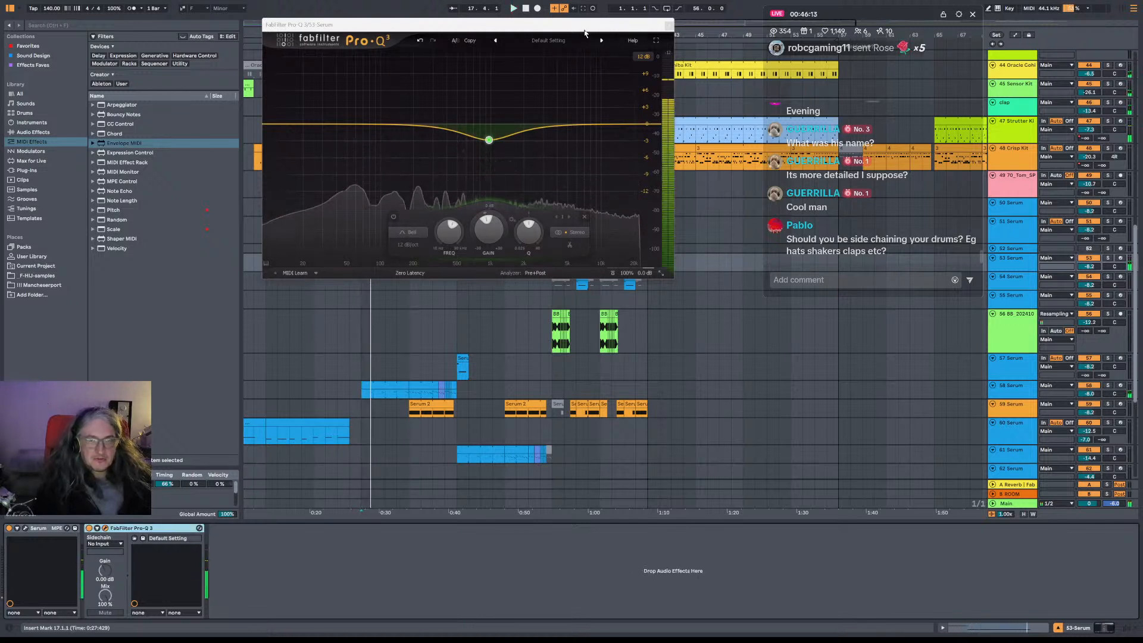
left_click(668, 24)
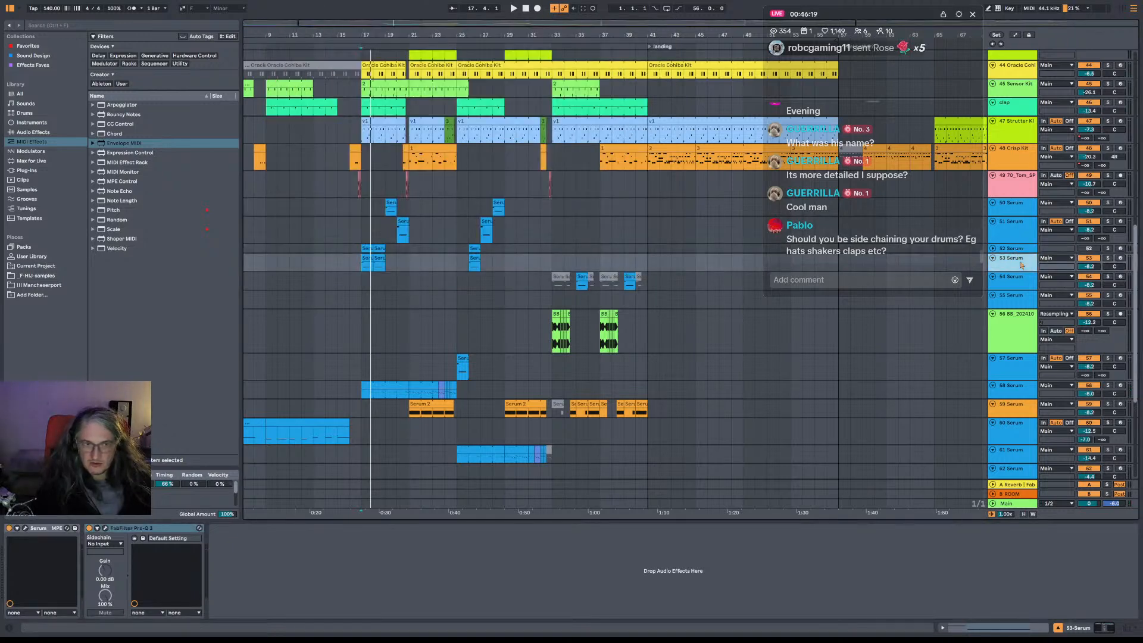
Copy FabFilter Pro-Q 3 from the 53 Serum track and remove it from that track.
right_click(153, 528)
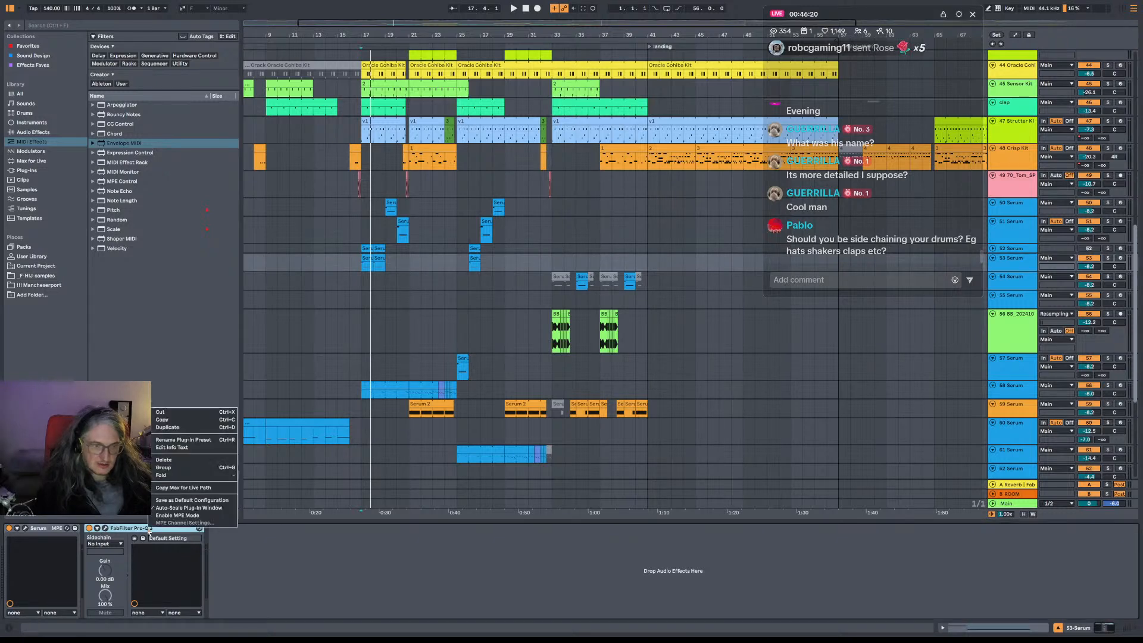
left_click(169, 420)
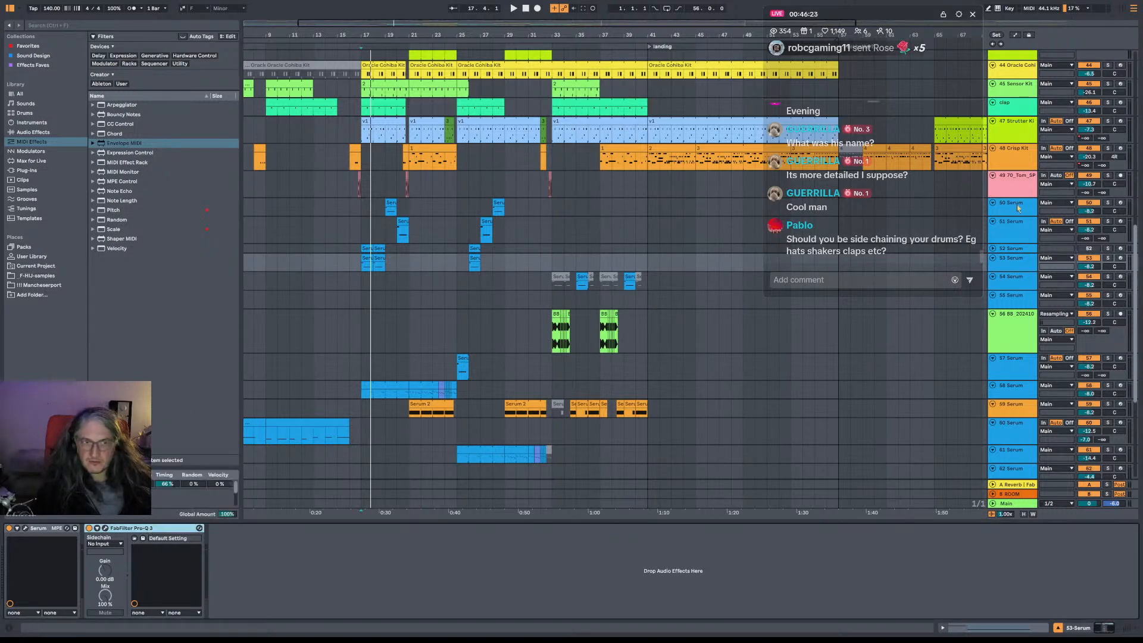
left_click(1004, 287)
key("ctrl+v")
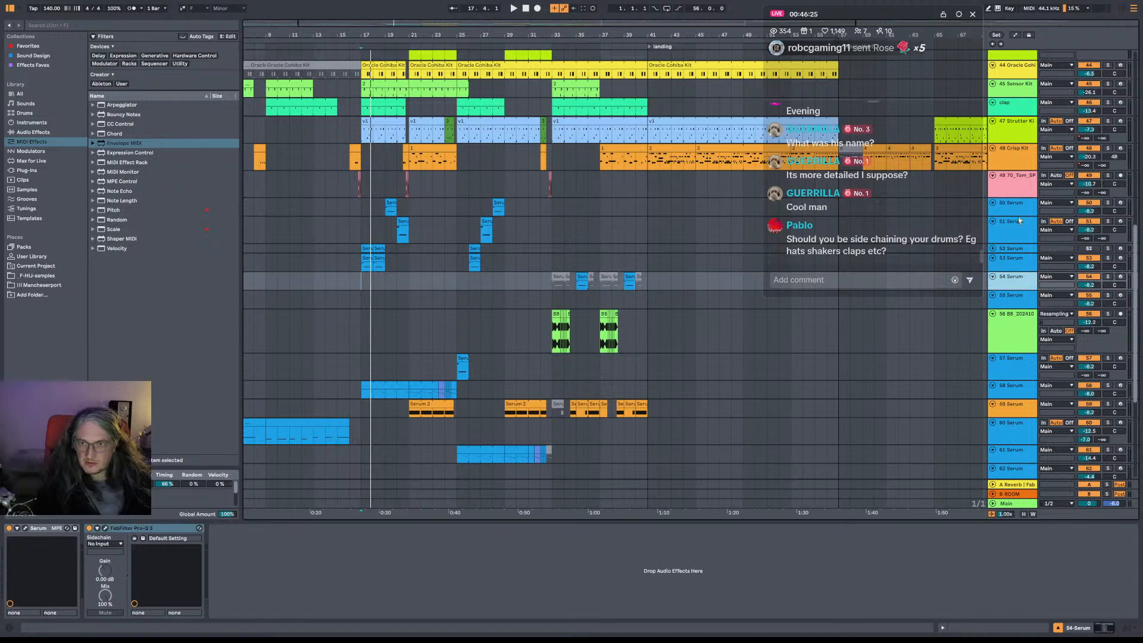
Group the Serum tracks 50 to 55 and rename the group "bass group".
left_click(1019, 211)
left_click(1017, 307, "shift")
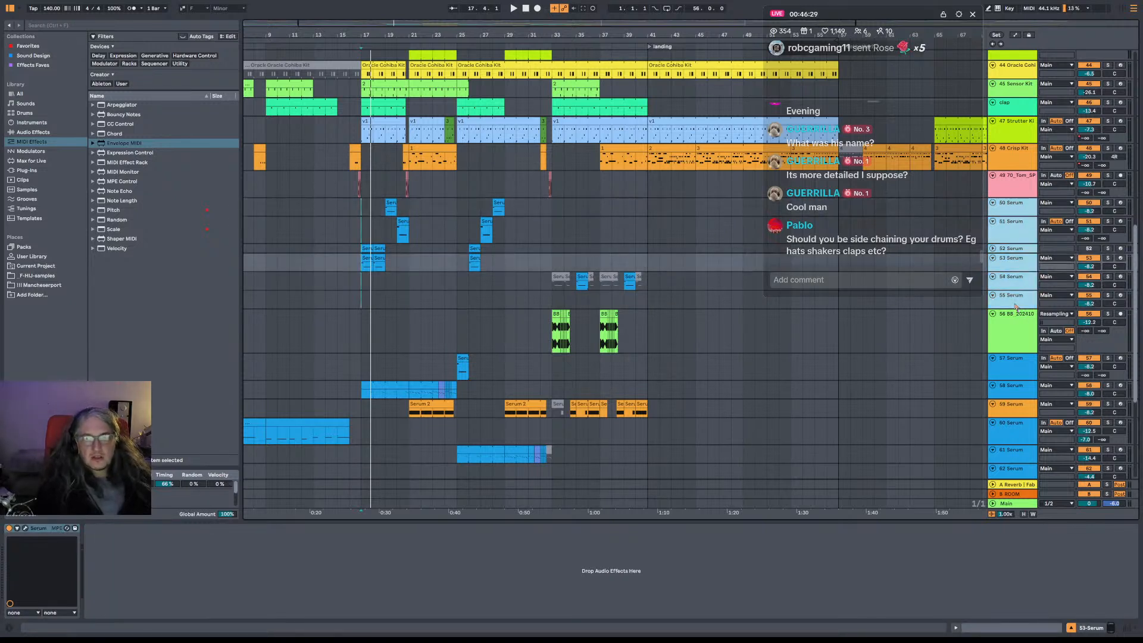
key("ctrl+g")
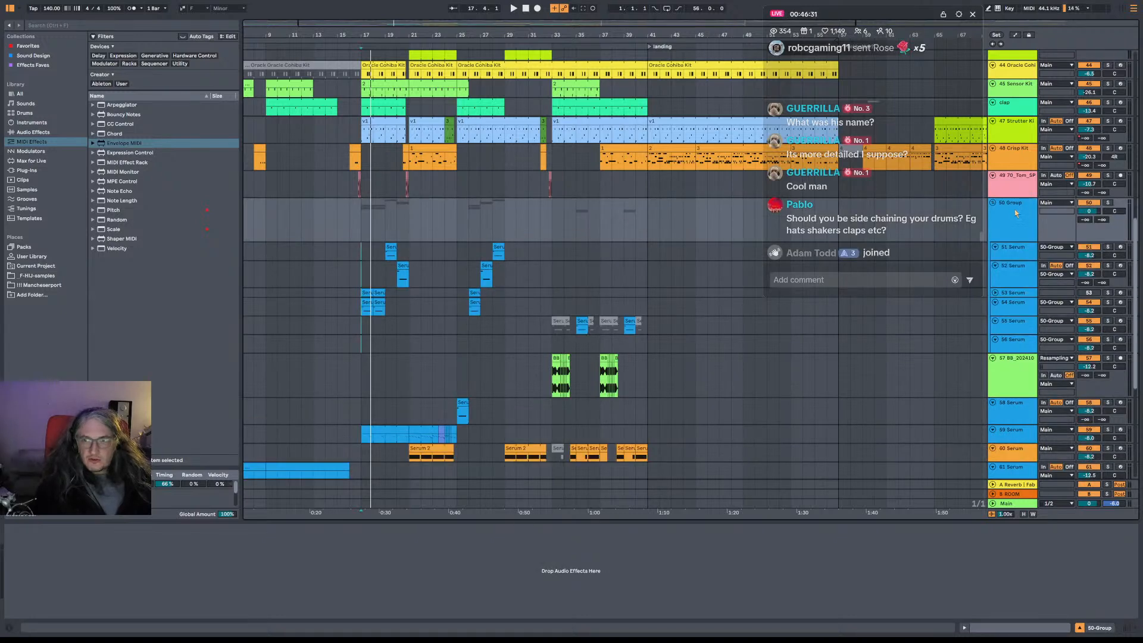
key("ctrl+r")
type("b")
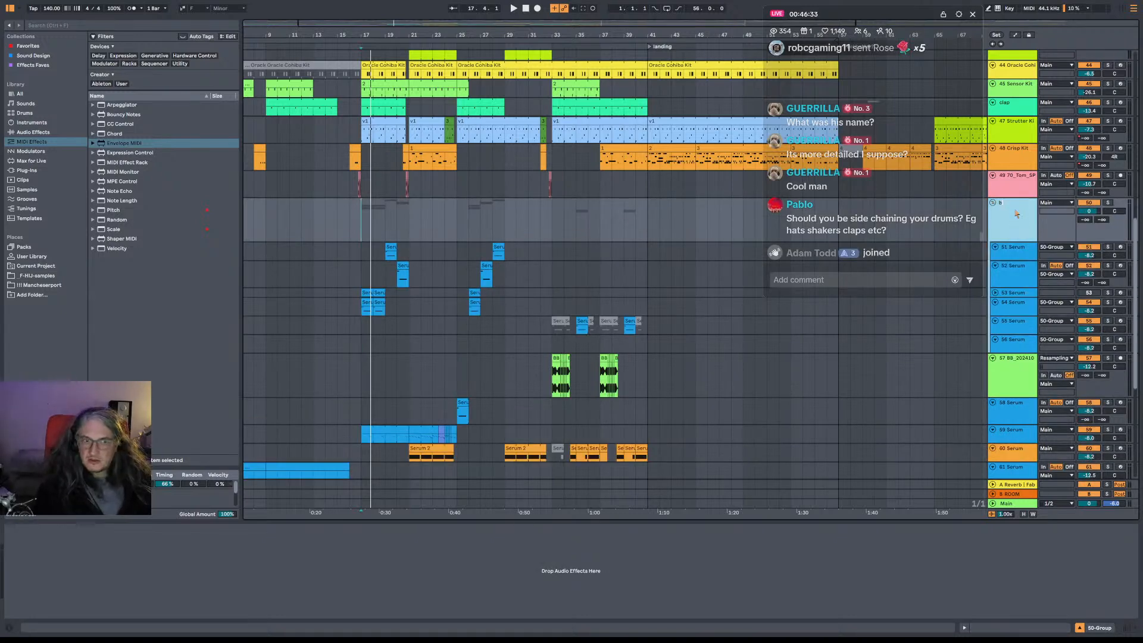
type("ass group")
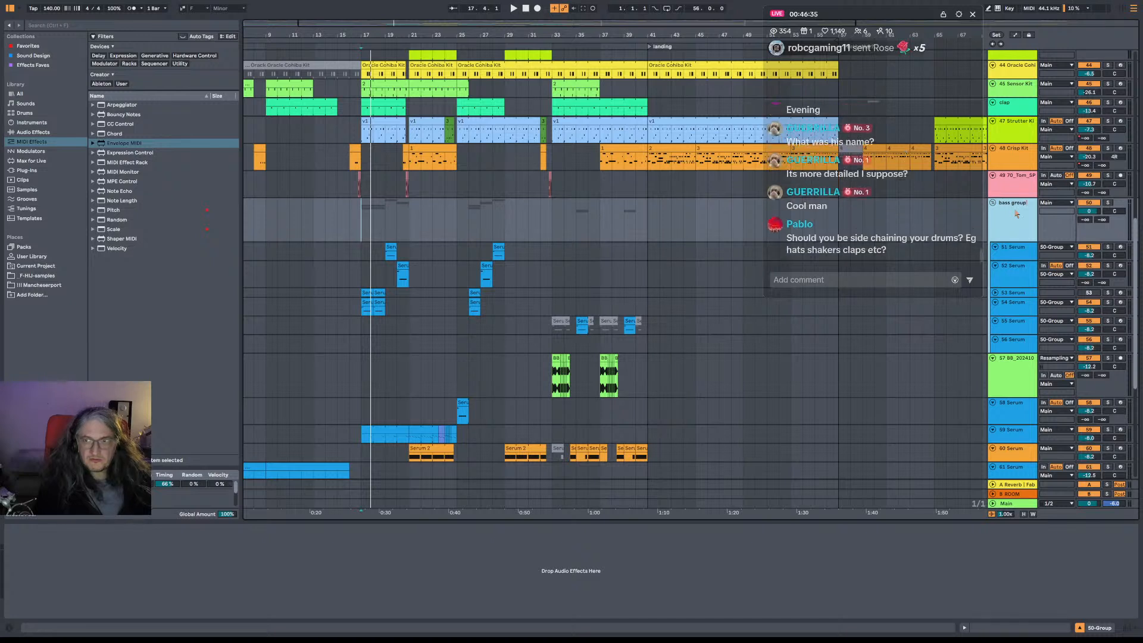
Paste the copied FabFilter Pro-Q 3 onto the bass group, play from bar 17, and open the plug-in window.
right_click(234, 574)
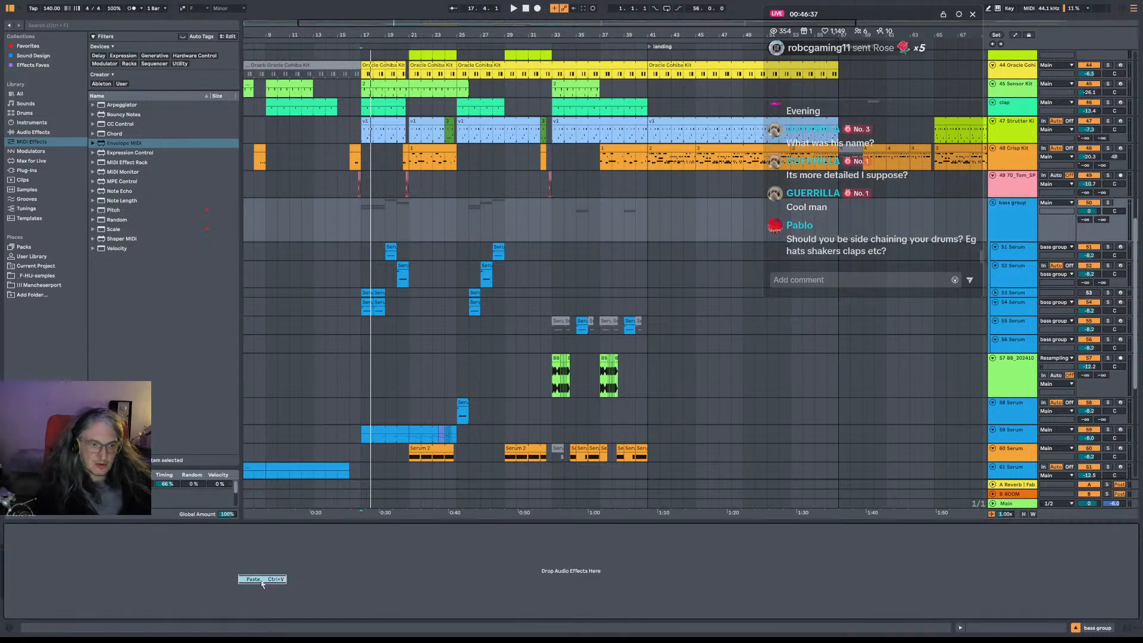
left_click(256, 579)
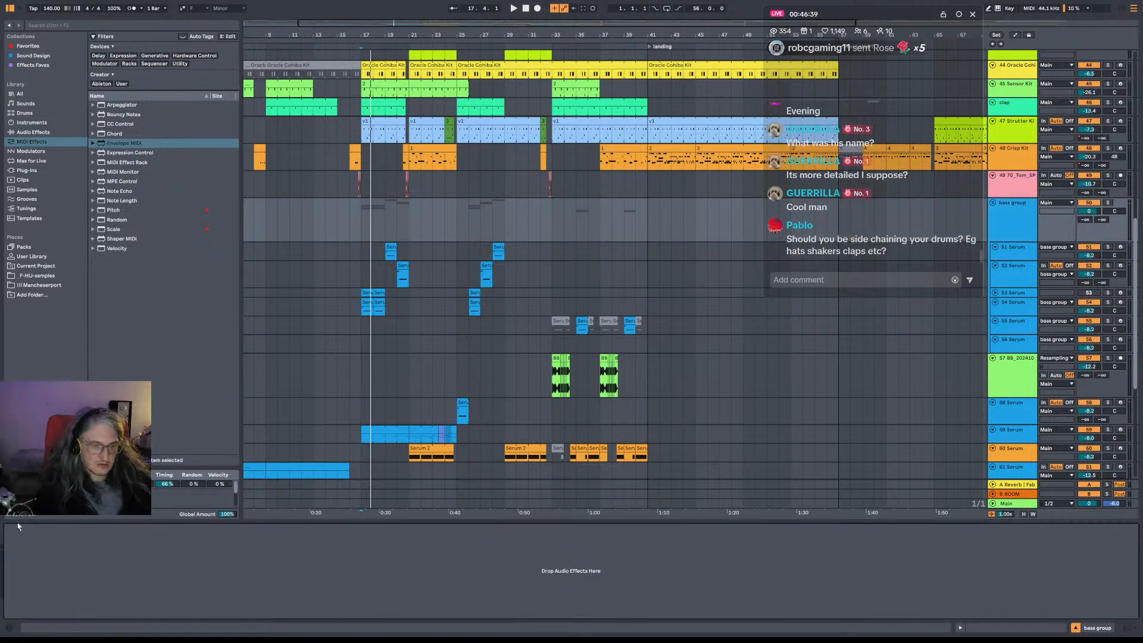
key("space")
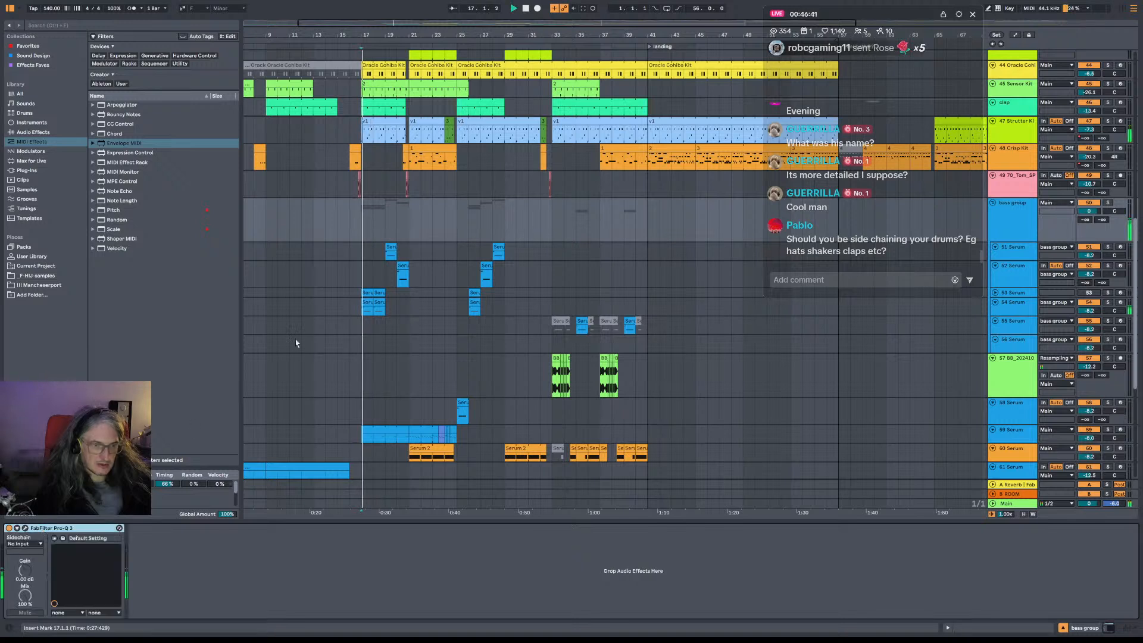
left_click(25, 528)
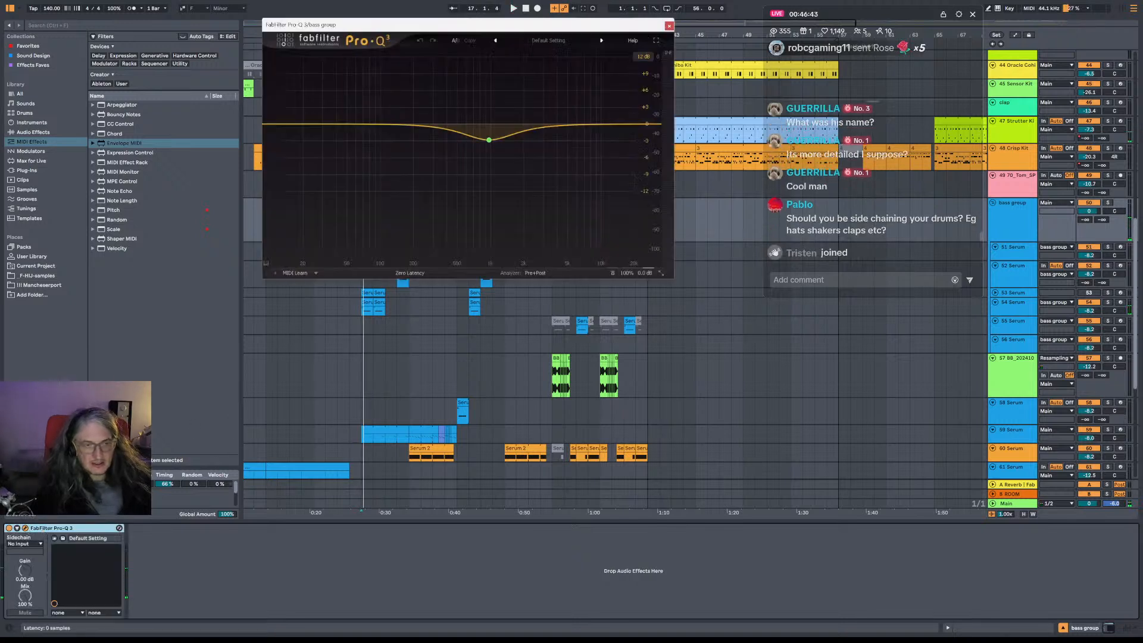
Play the bass group through FabFilter Pro-Q 3, move the plug-in window aside, and close it.
key("space")
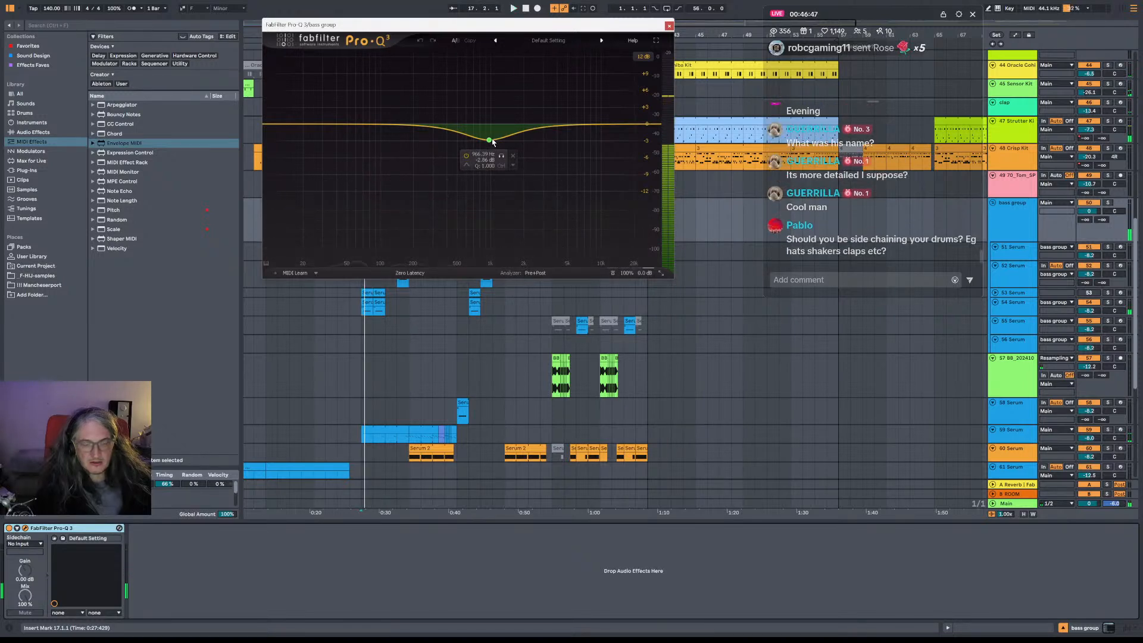
left_click_drag(574, 25, 703, 1)
mouse_move(588, 97)
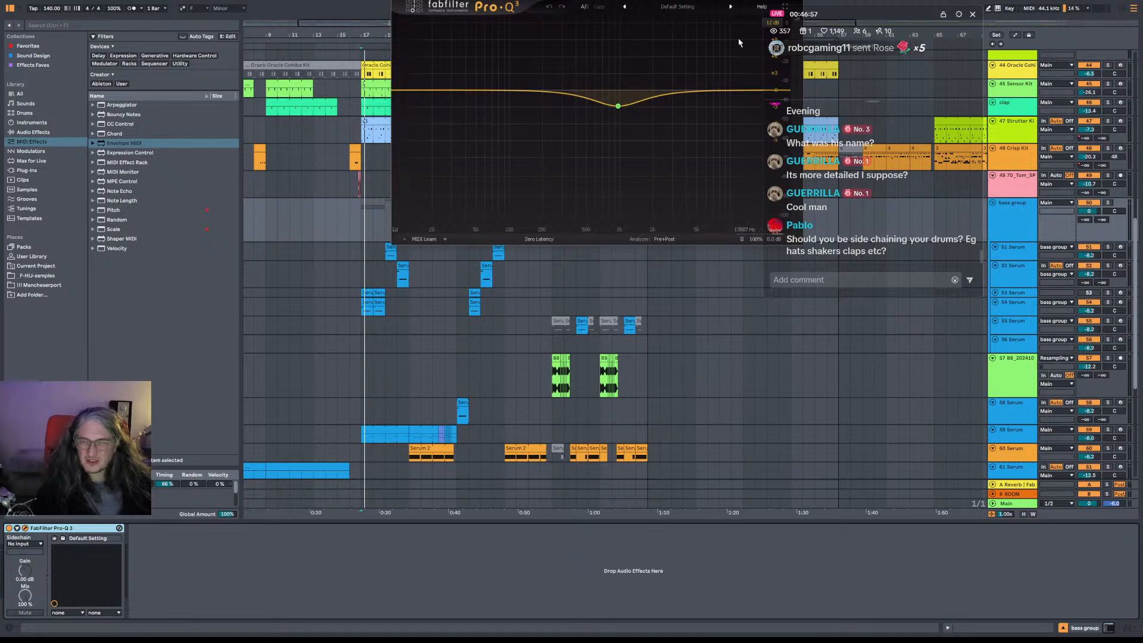
left_click_drag(746, 3, 722, 2)
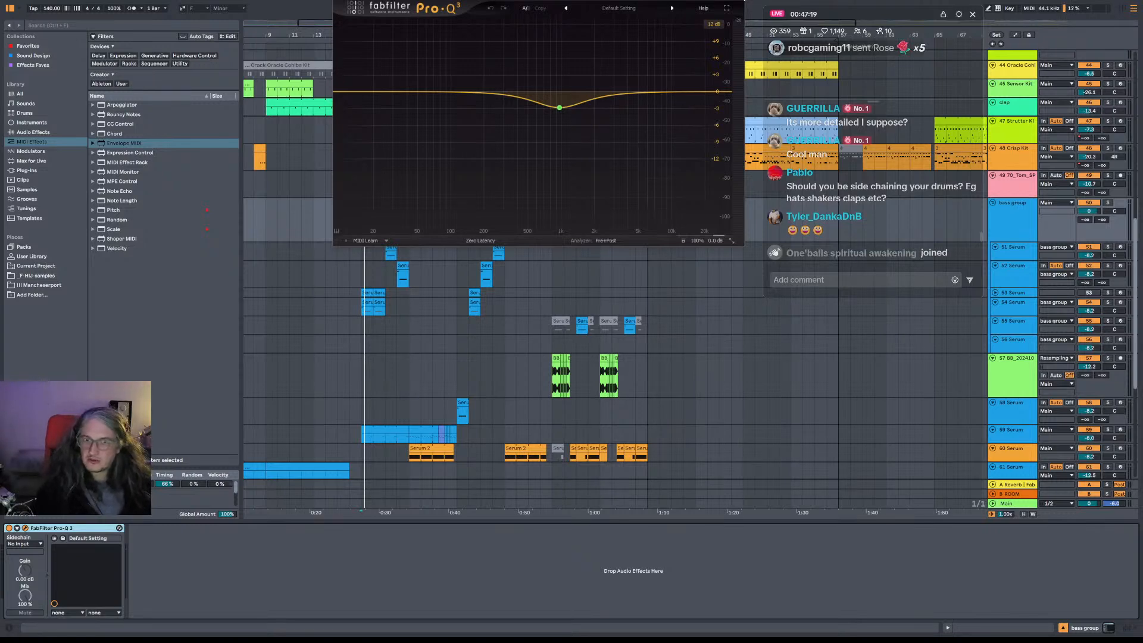
left_click(738, 5)
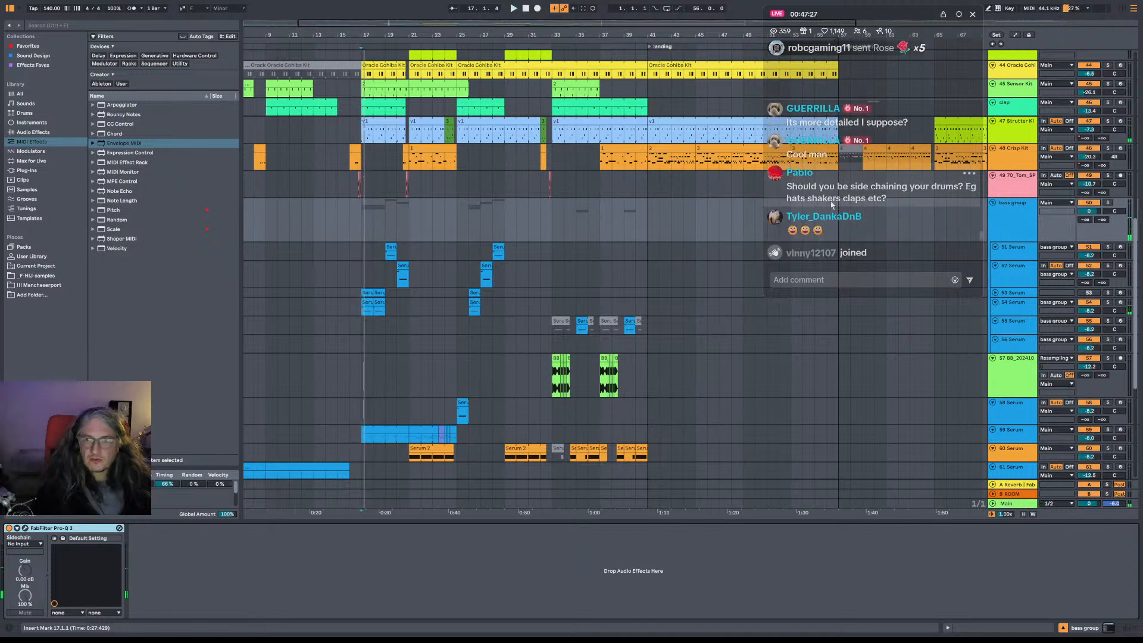
Play the arrangement from 16.3.1 to hear the bass group in context, and select the 51 Serum track.
left_click(802, 203)
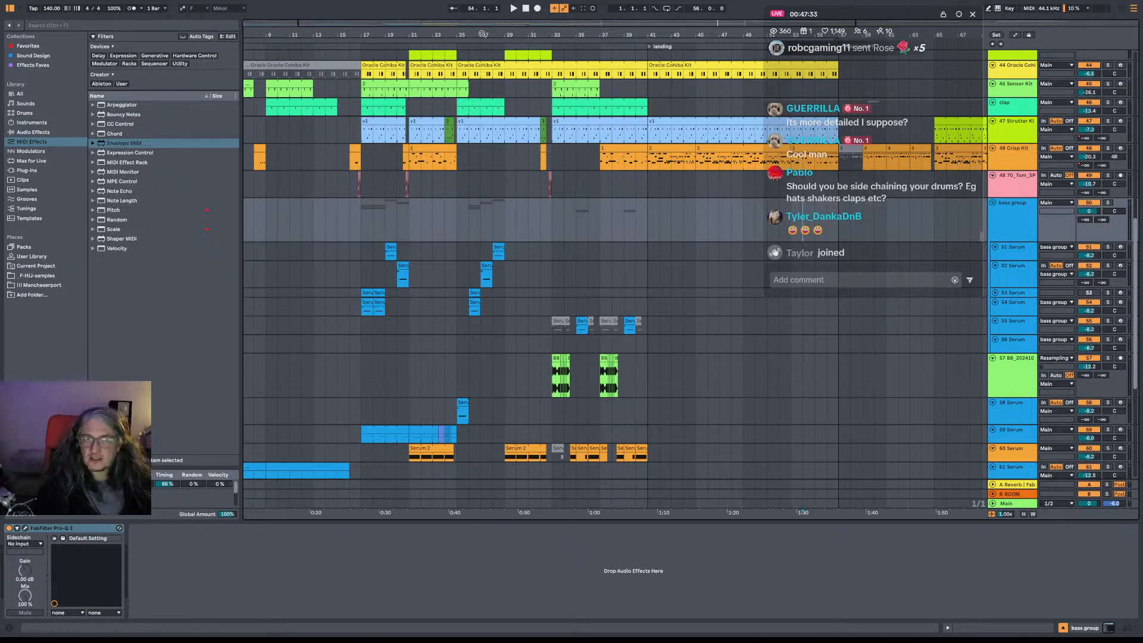
left_click_drag(456, 34, 512, 59)
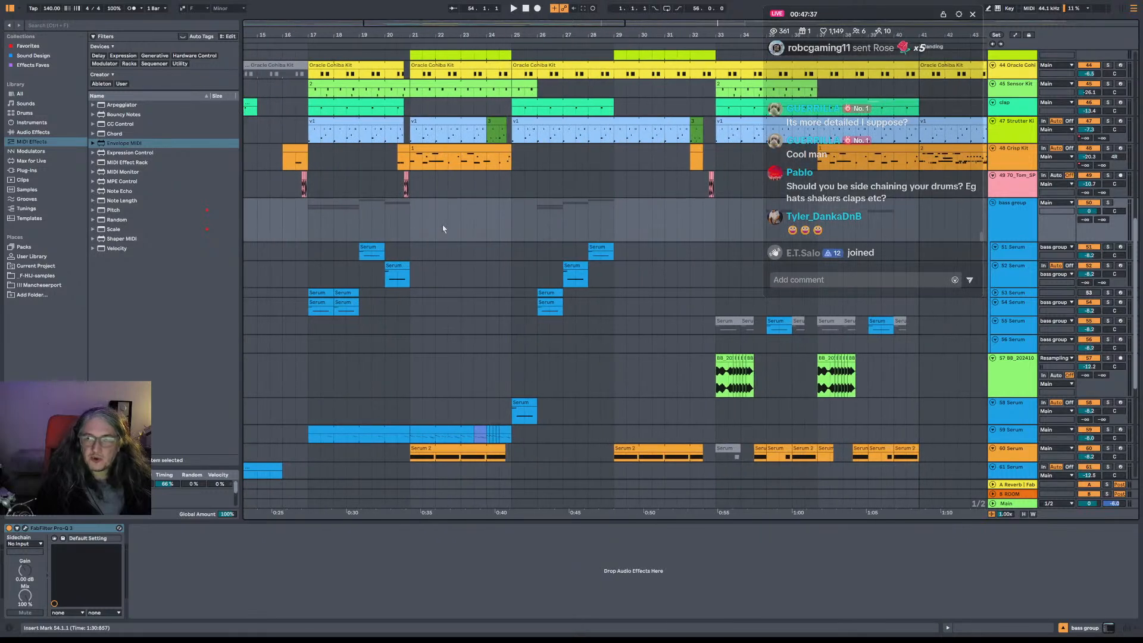
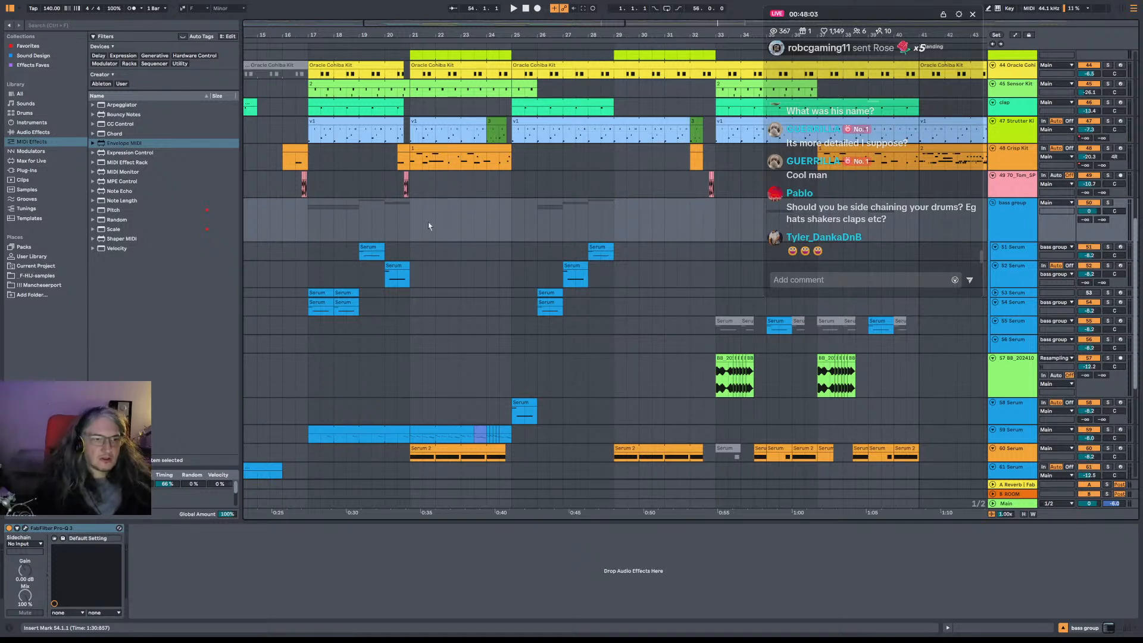
left_click(298, 226)
key("space")
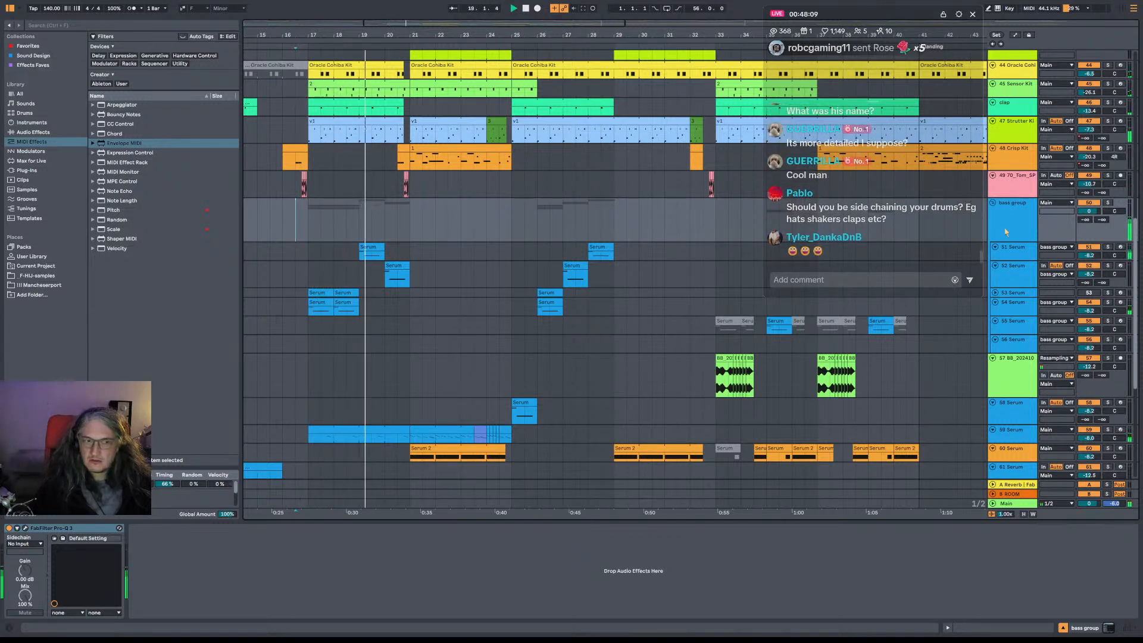
left_click(1012, 249)
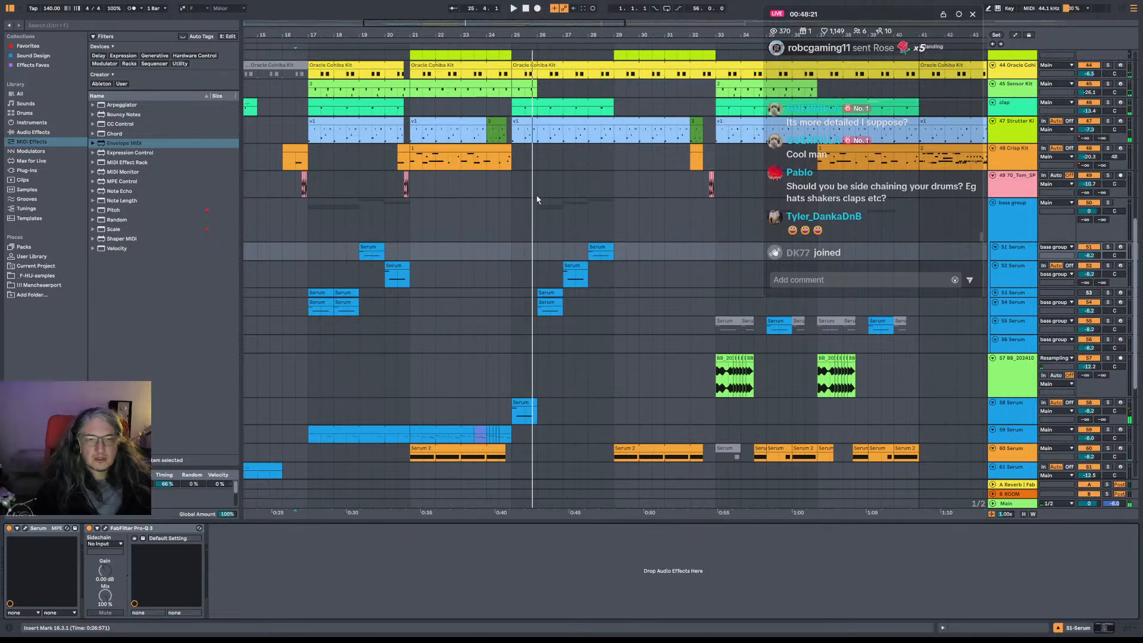
Select the 48 Crisp Kit track and repeatedly play its fill from 20.3.1.
scroll(537, 199, "up", 2)
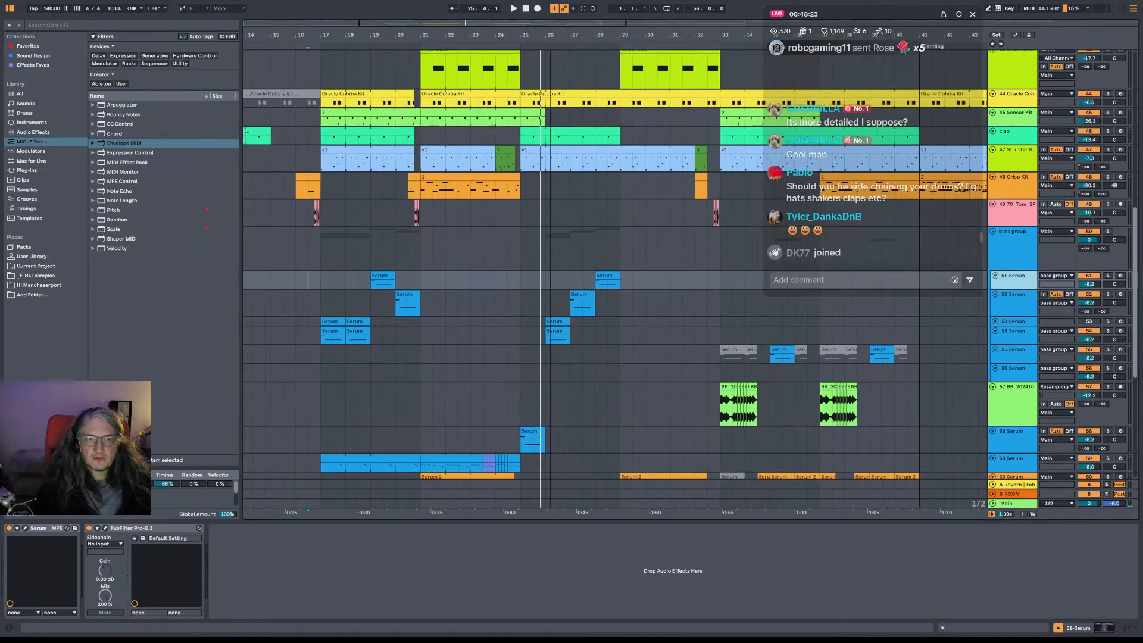
left_click_drag(550, 35, 550, 21)
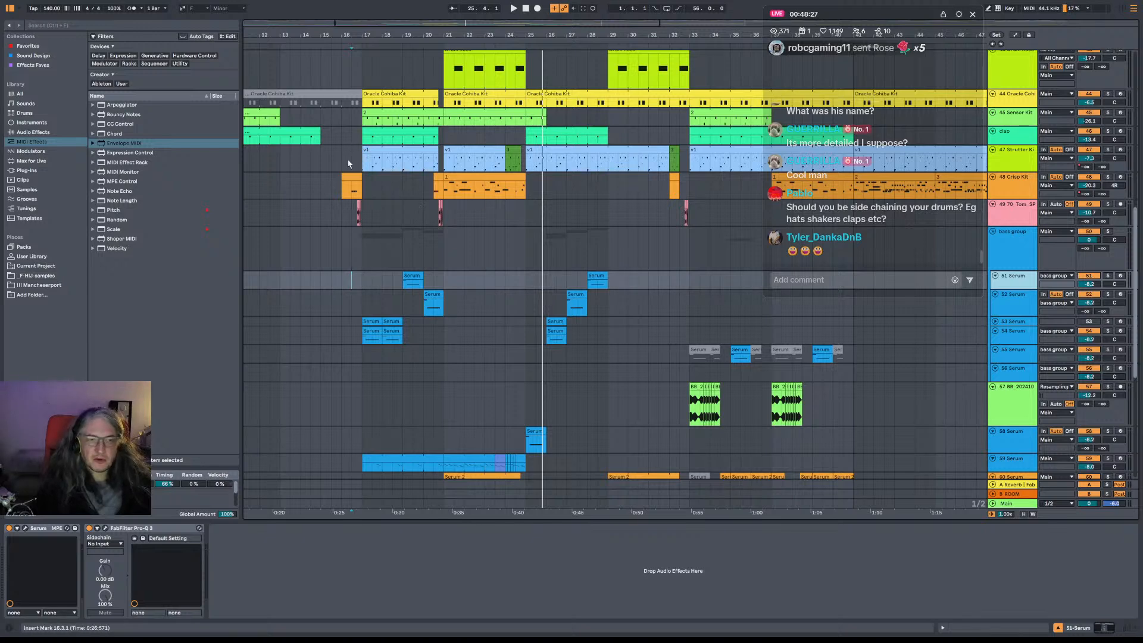
left_click(354, 195)
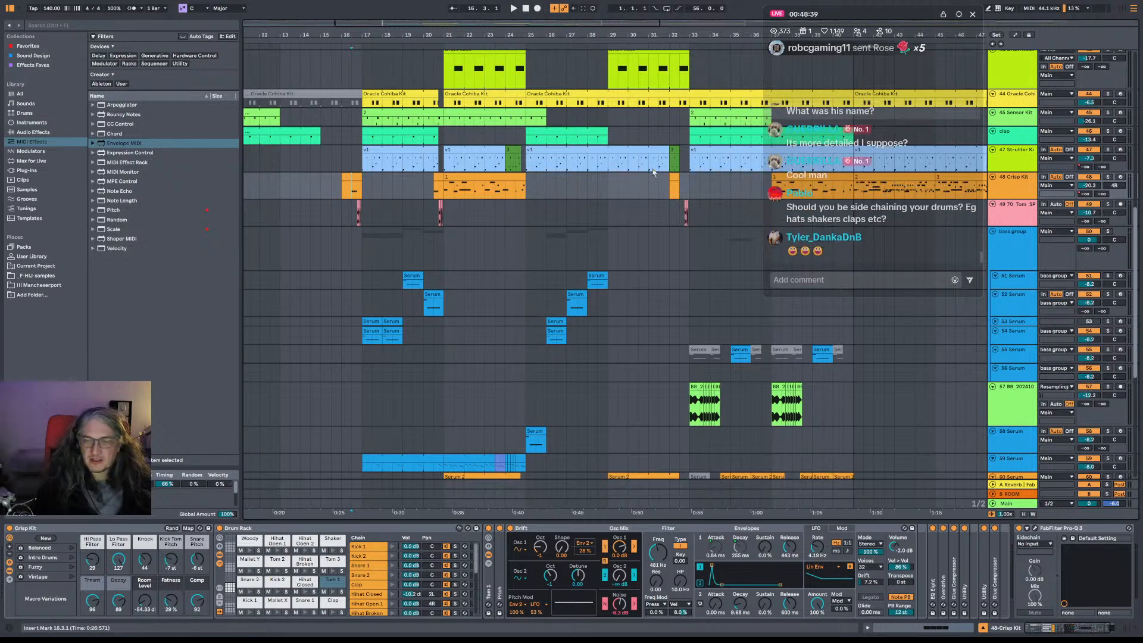
scroll(443, 168, "up", 3)
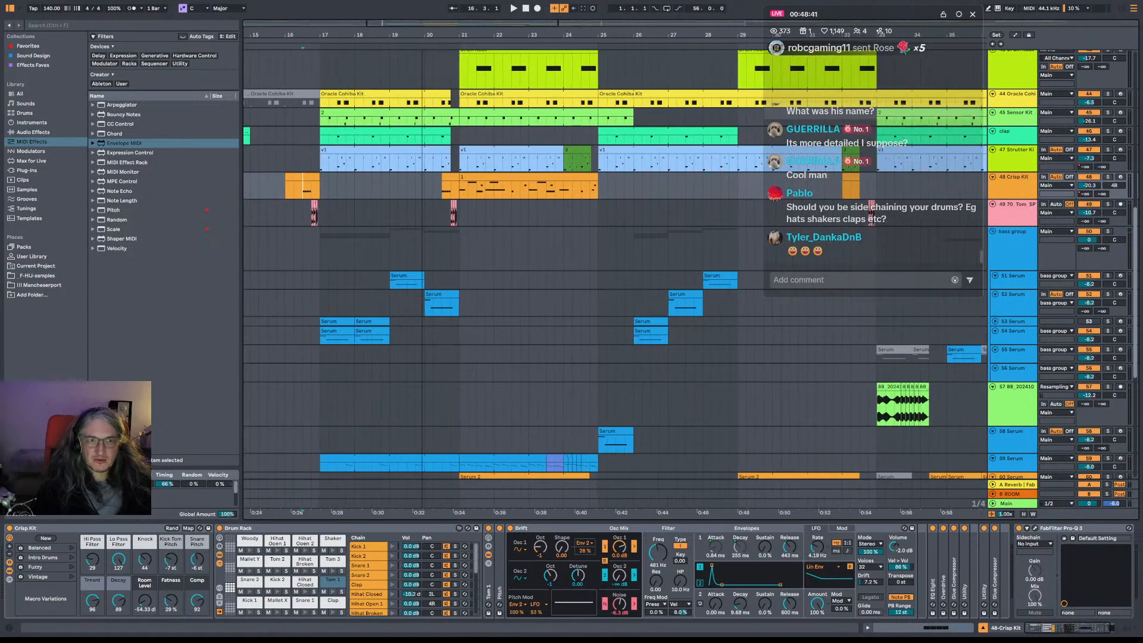
left_click(443, 193)
key("space")
key("space")
key("space")
key("space")
key("space")
key("space")
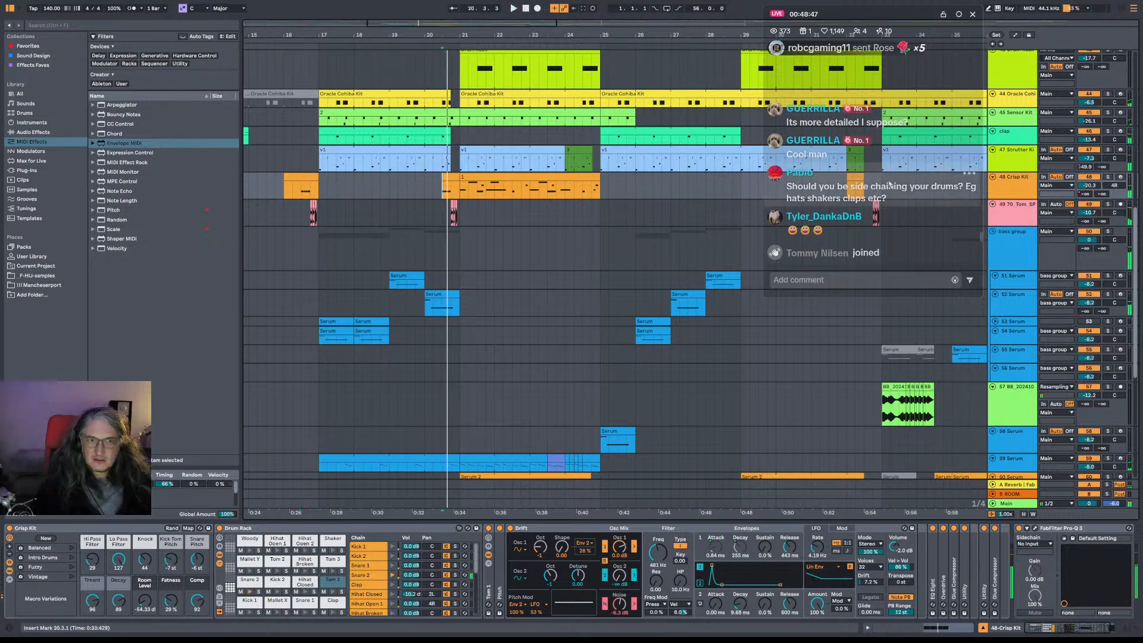
key("space")
key("space")
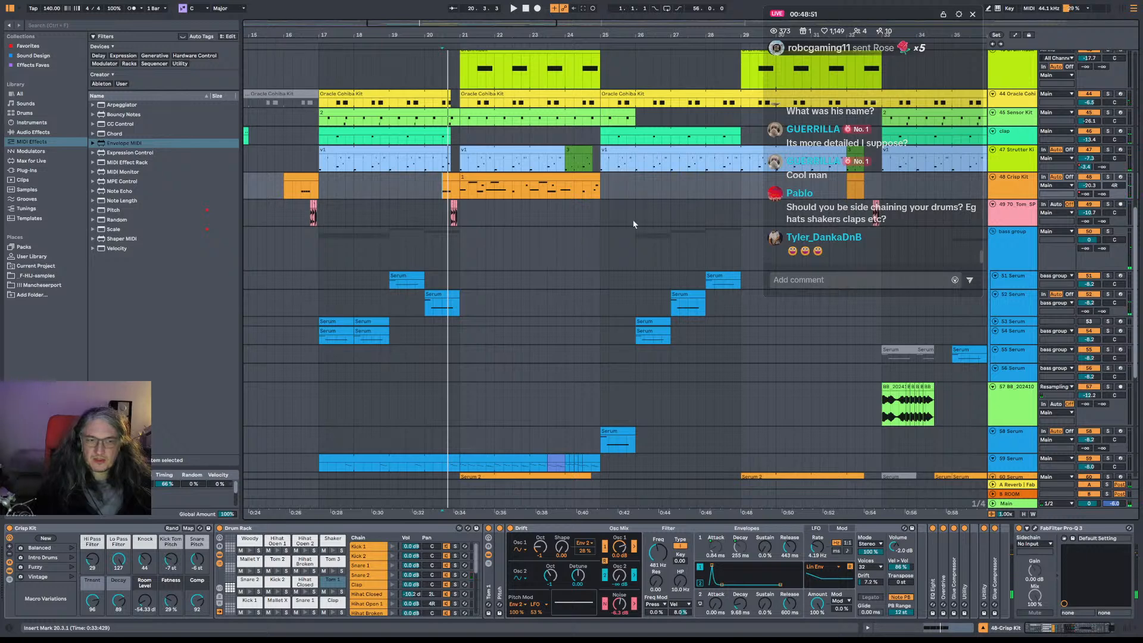
Mute the 52 Serum track, replay the fill from 20.3.1, and turn the track back on.
left_click(1087, 297)
key("space")
key("space")
key("space")
key("space")
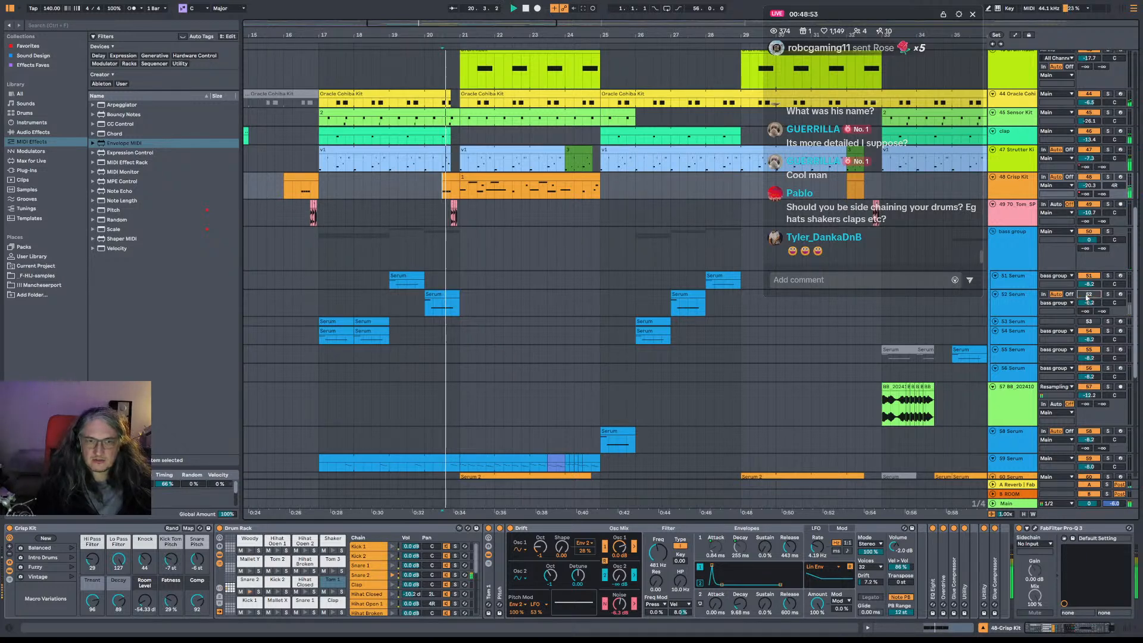
left_click(1087, 297)
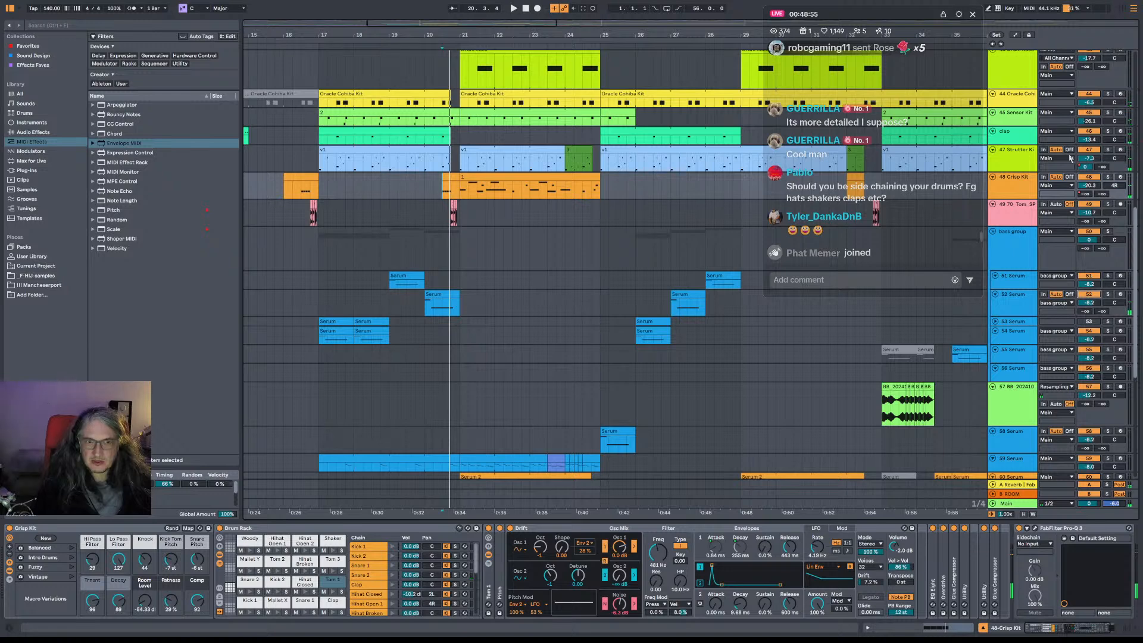
Replay the fill while switching the clap and 47 Strutter Kit tracks off and on, and play from 20.1.1.
scroll(619, 234, "up", 5)
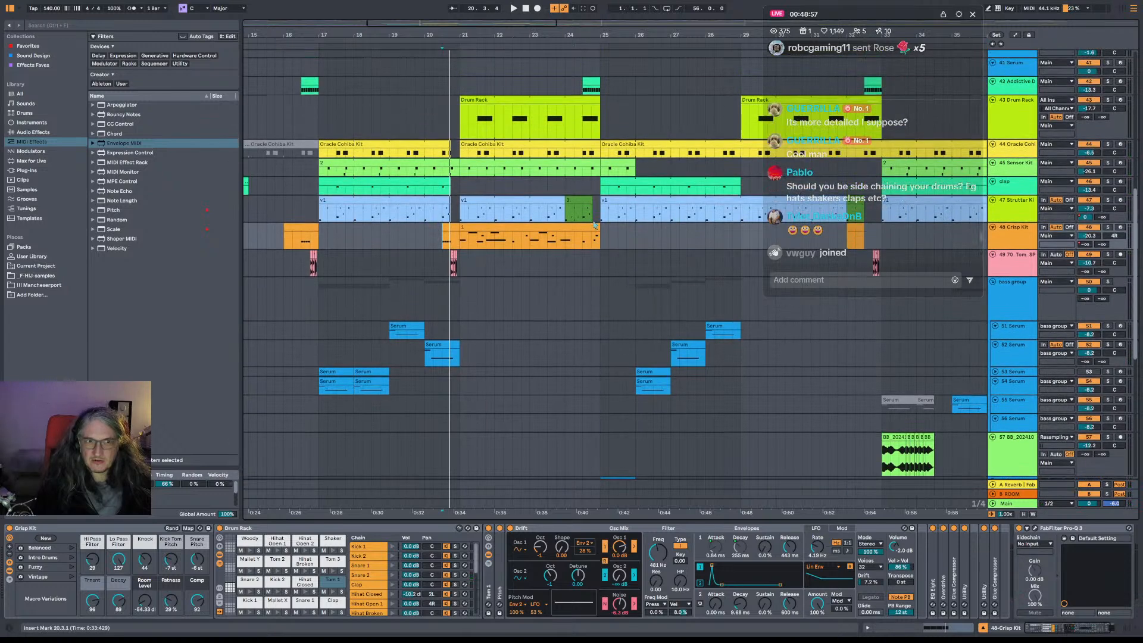
key("space")
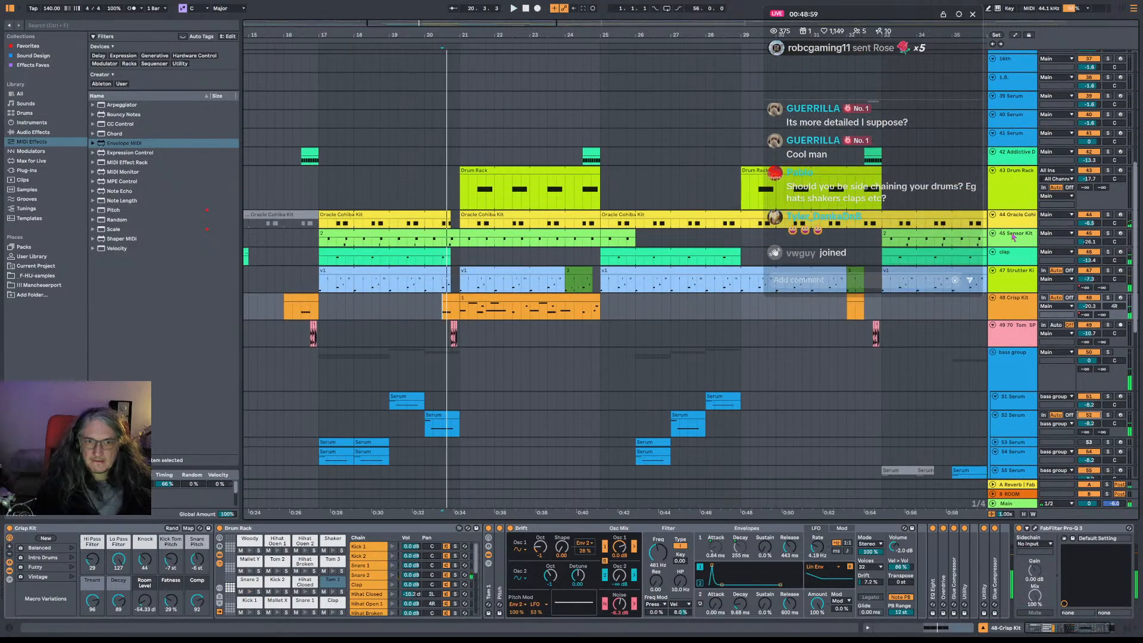
left_click(1087, 252)
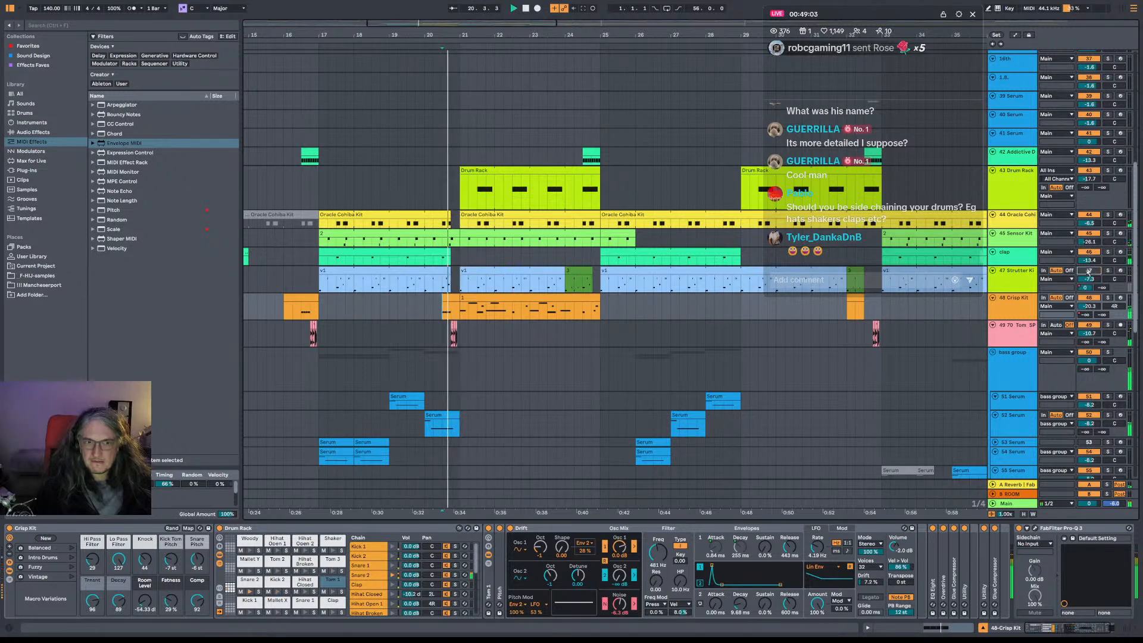
left_click(438, 269)
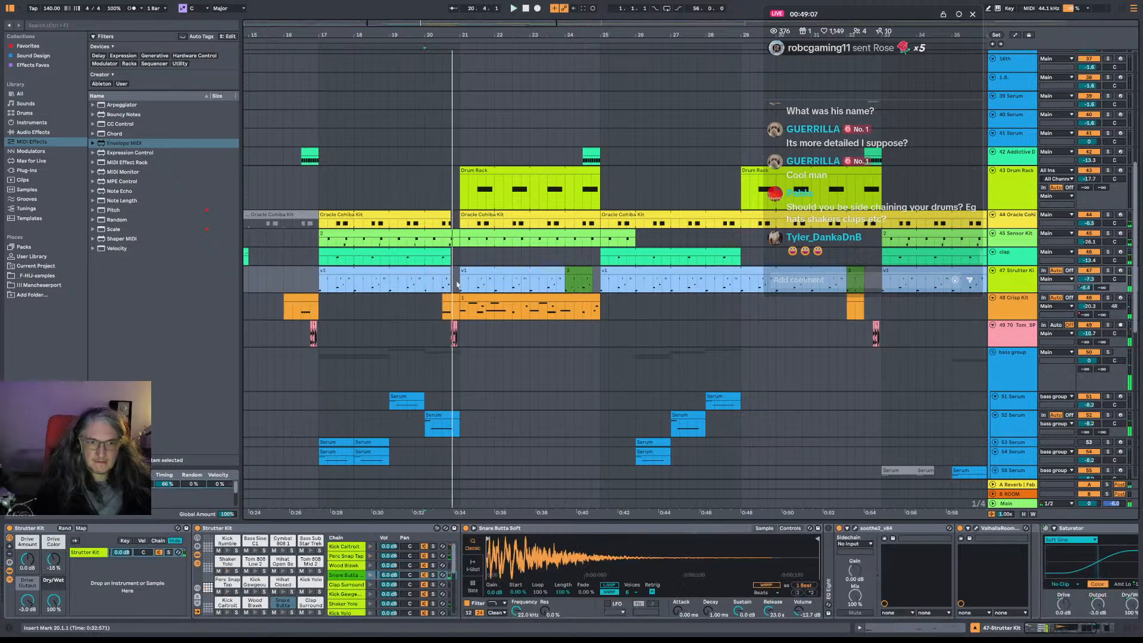
Try deactivating the clips on tracks 44 to 47 from 20.3.1 to 21.1.1, and play from 20.1.1.
left_click(439, 218)
scroll(438, 218, "down", 2)
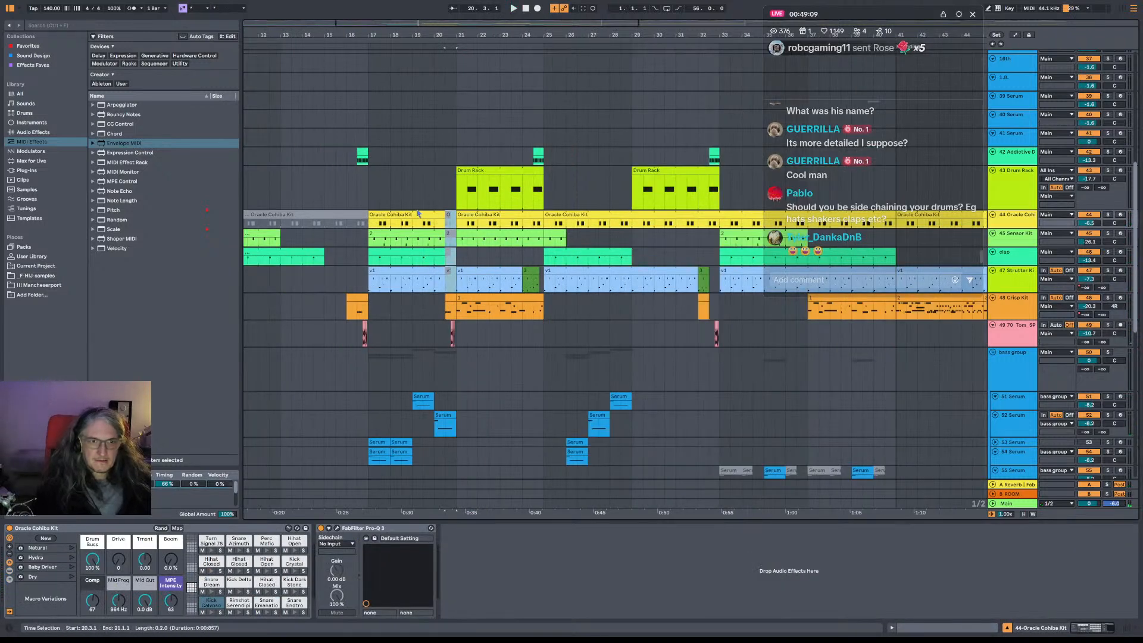
left_click(433, 204)
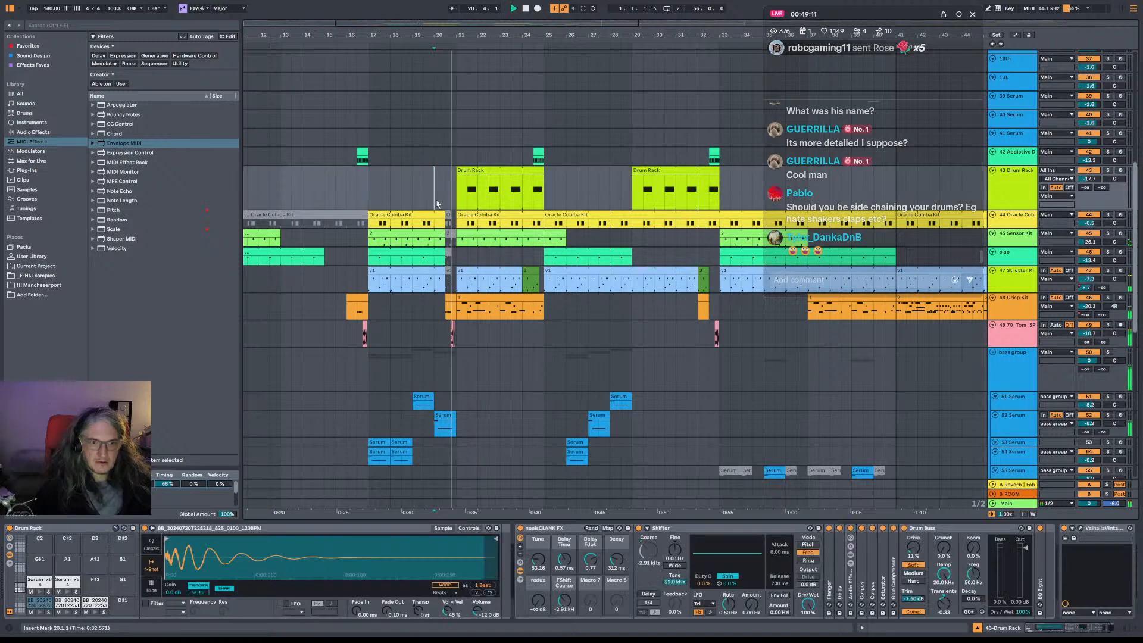
left_click(465, 262)
Deactivate the end sections of the clap and 47 Strutter Kit clips from 20.3.1, and play from 20.1.1.
scroll(458, 34, "up", 4)
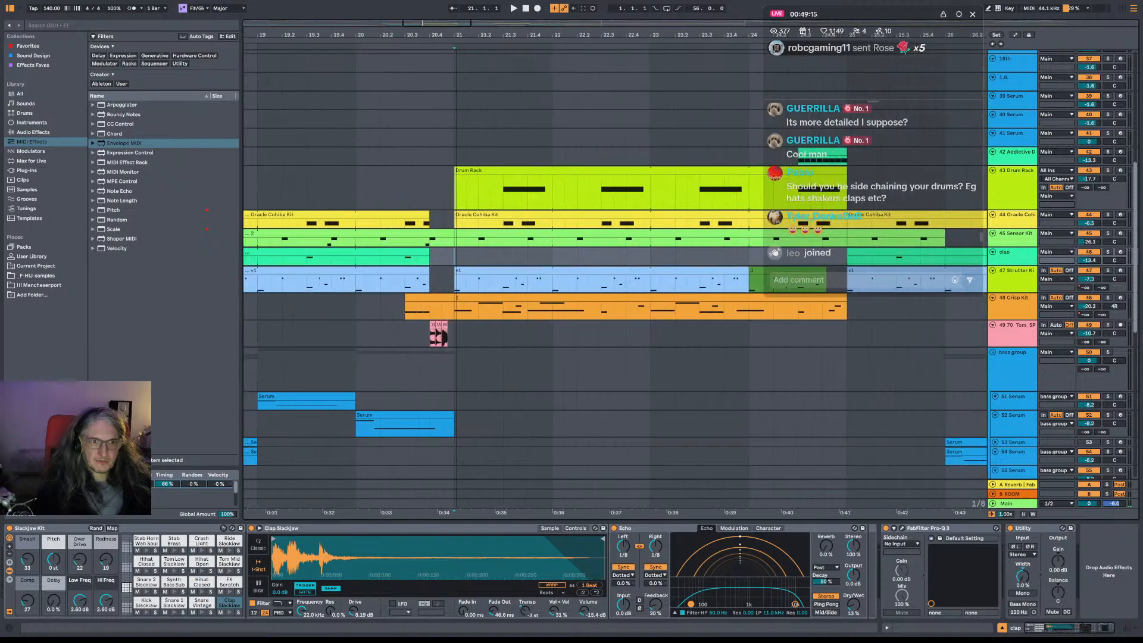
left_click_drag(436, 289, 404, 258)
key("0")
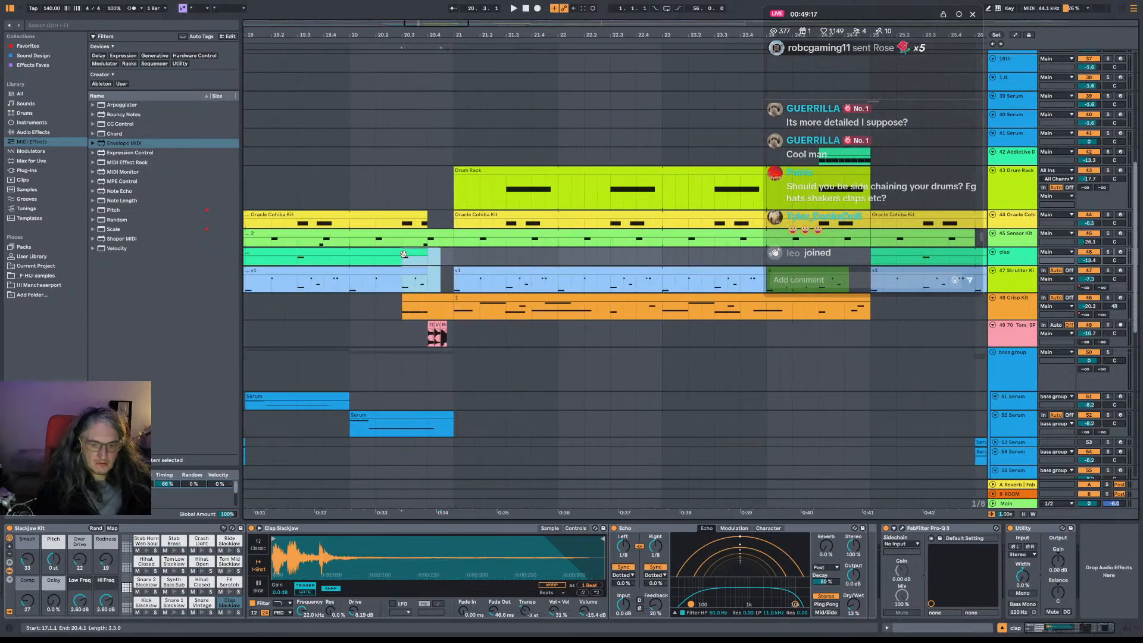
left_click(350, 192)
key("space")
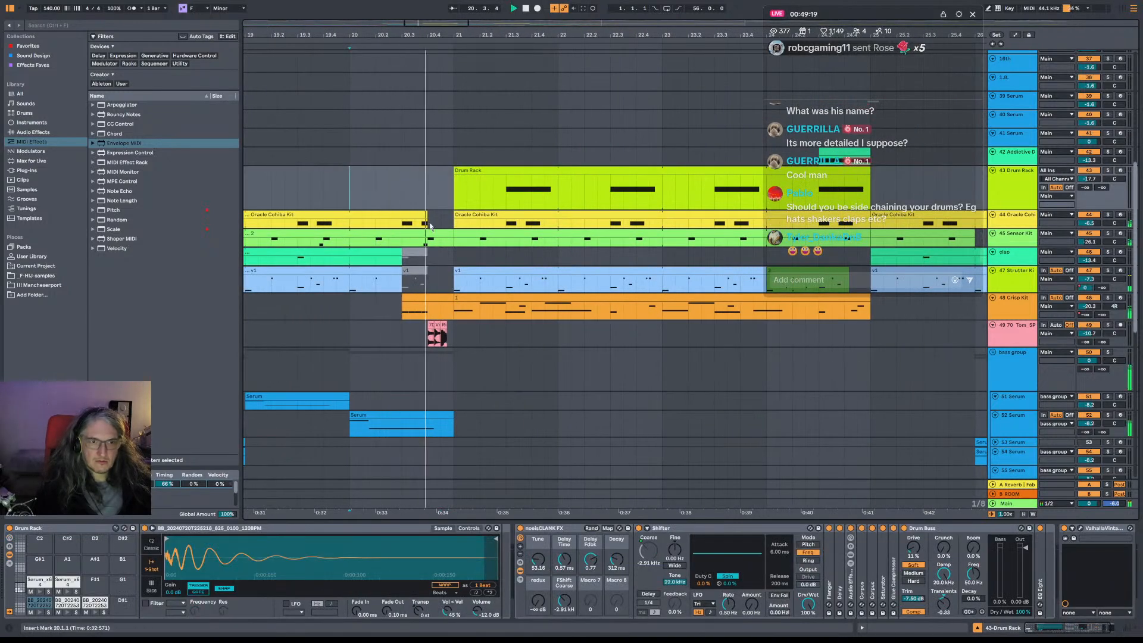
Play the 45 Sensor Kit part from 20.4.1, solo the track, and replay it from 20.3.1.
key("space")
left_click(427, 242)
key("space")
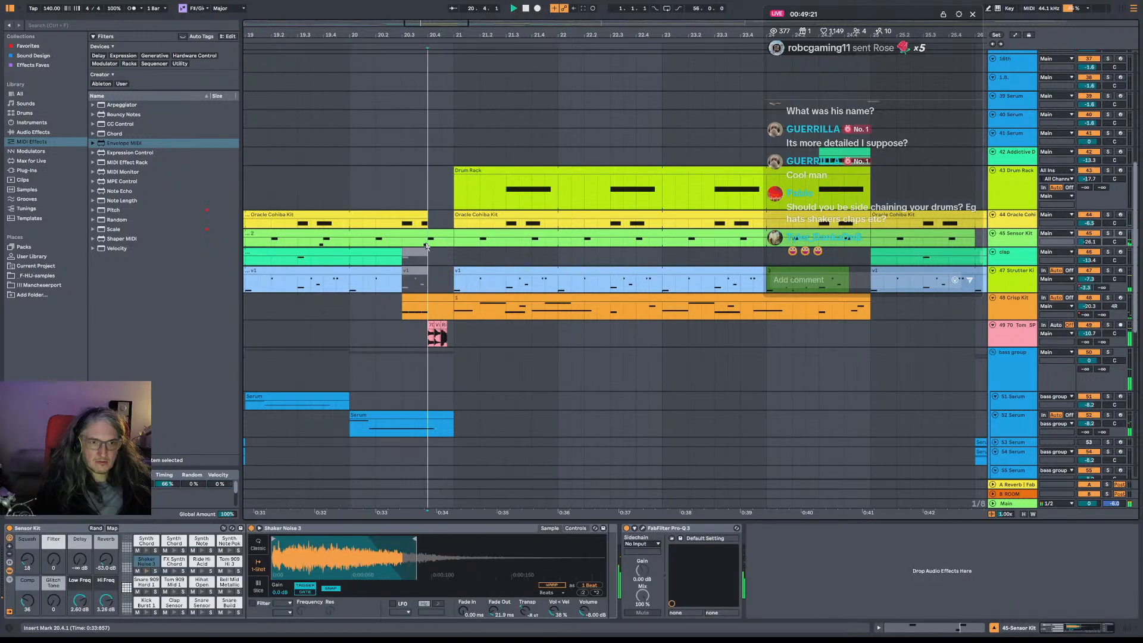
key("space")
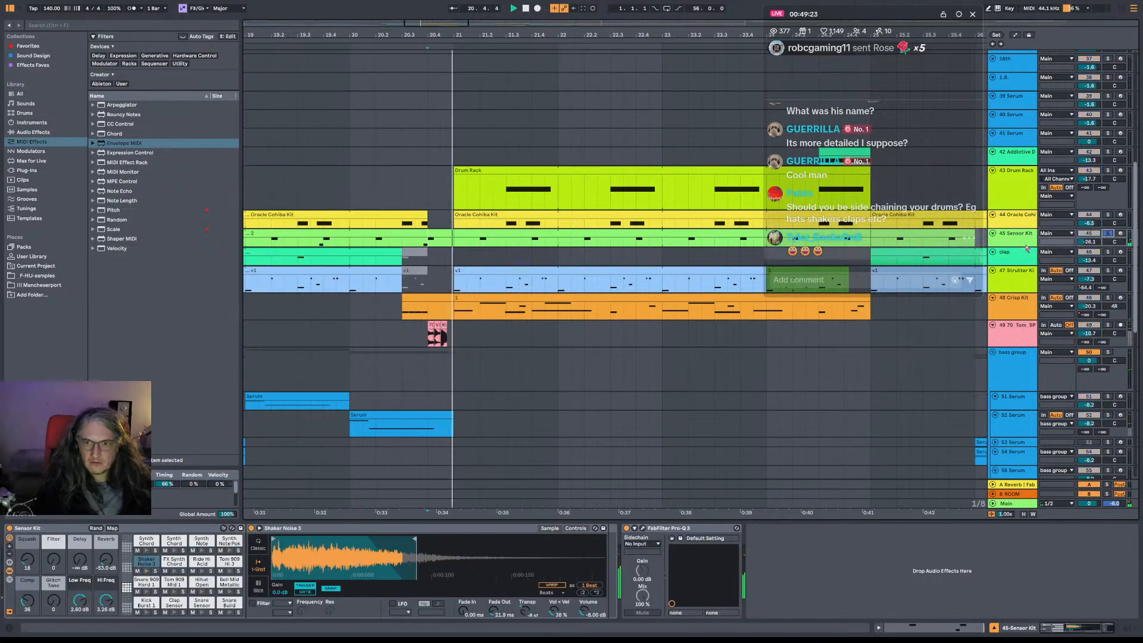
key("space")
left_click(402, 243)
key("space")
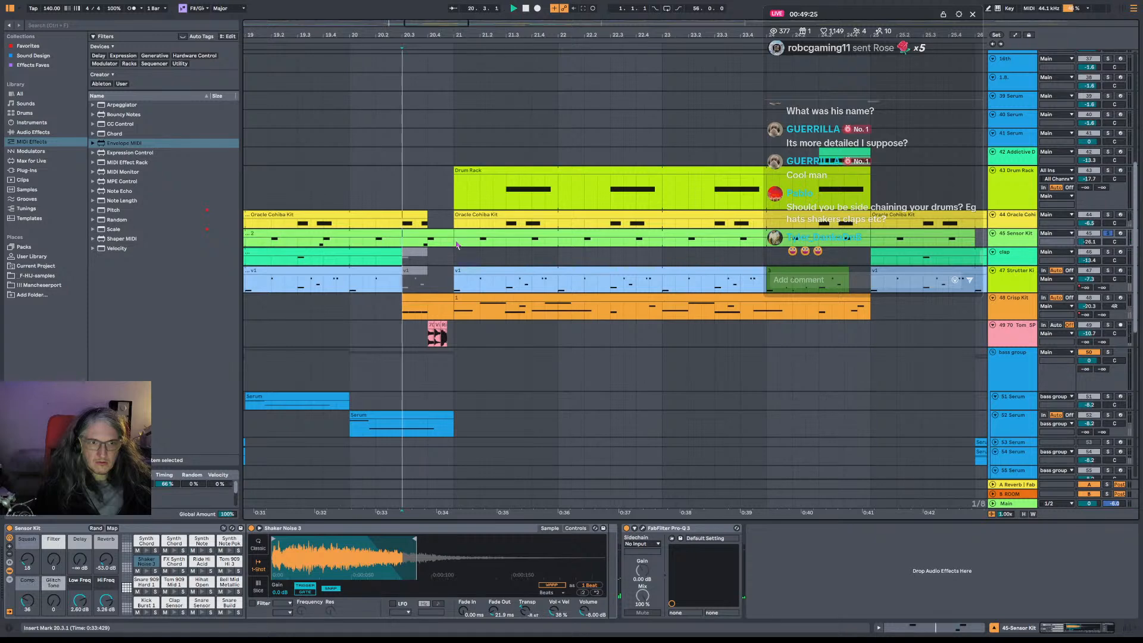
Deactivate the 45 Sensor Kit section from 20.3.1 to 21.1.1, and play 44 Oracle Cohiba Kit soloed from 20.3.1.
double_click(447, 237)
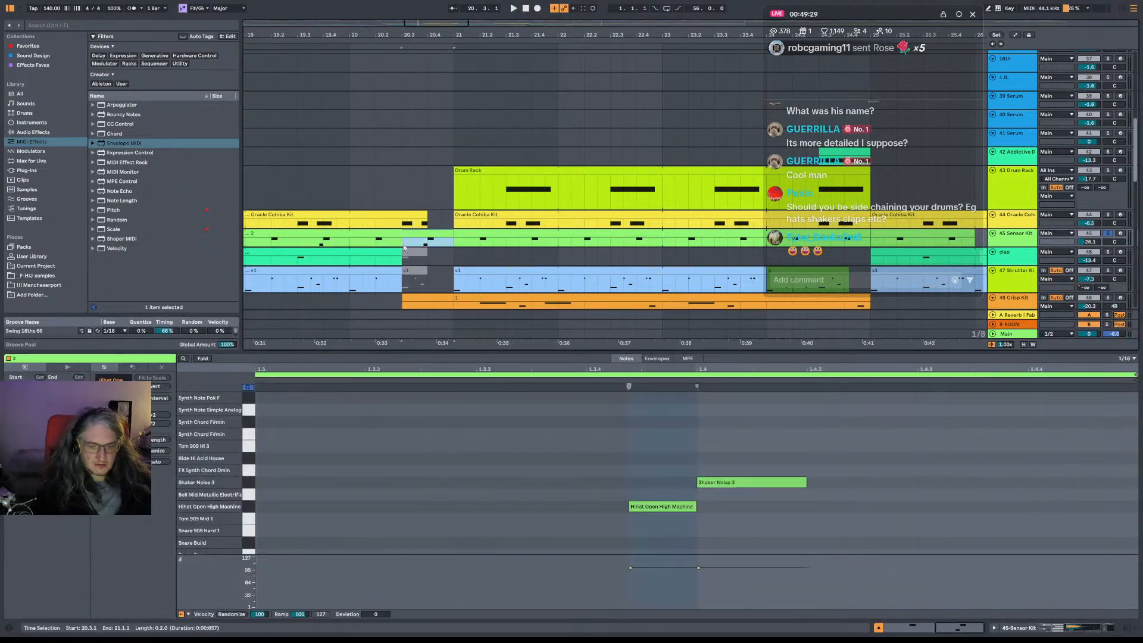
left_click(407, 228)
key("space")
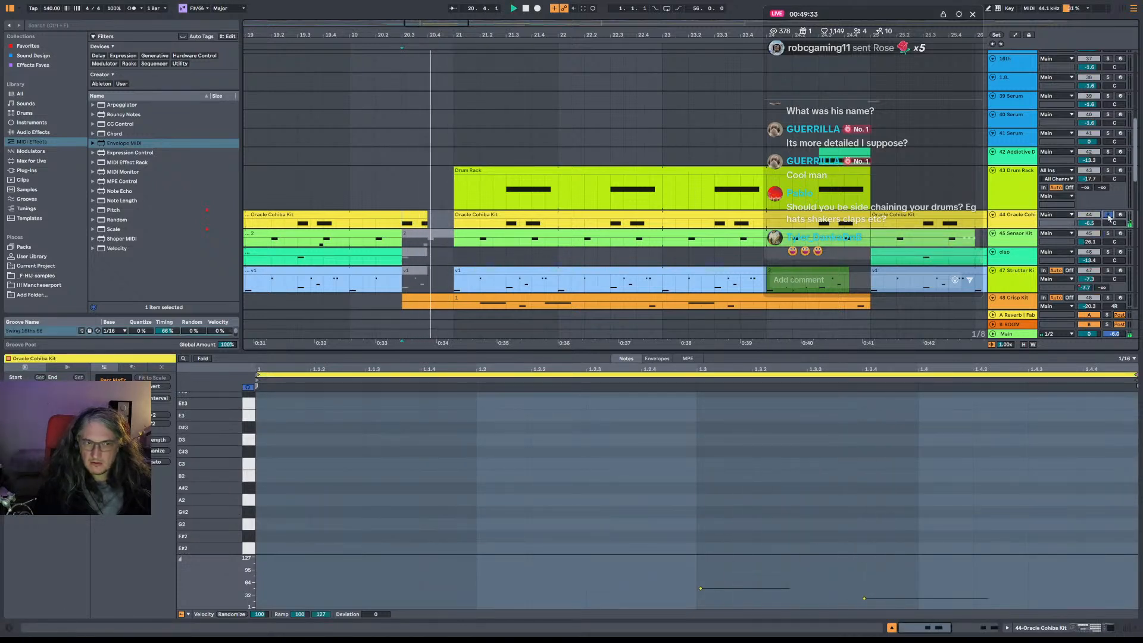
key("space")
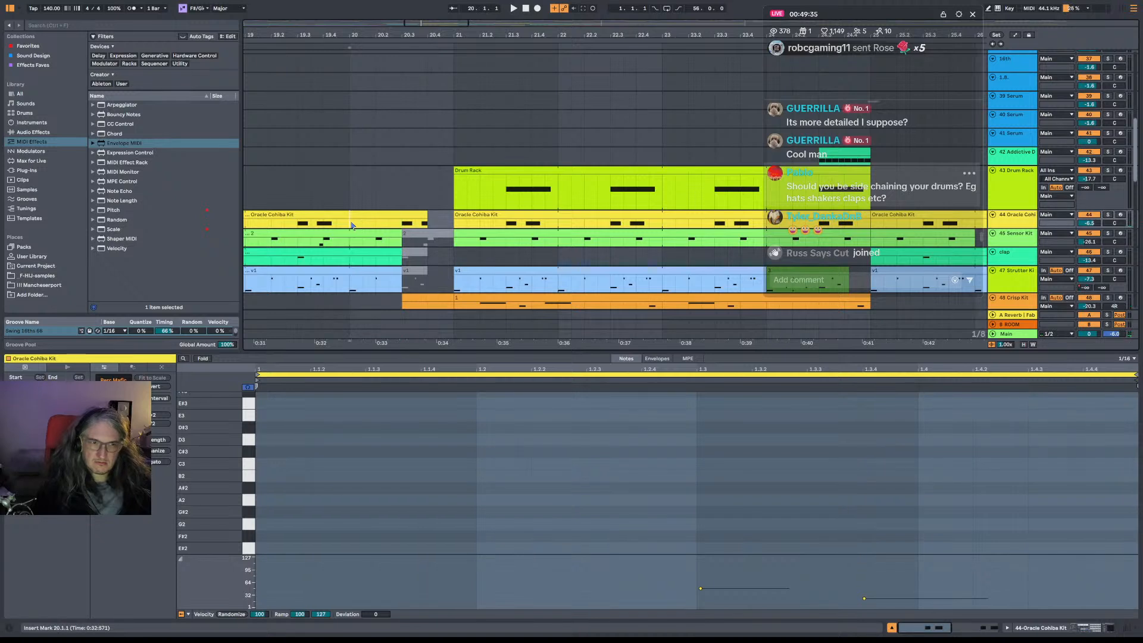
Extend the active clap clip to 20.4.1 and play the fill from 20.3.1.
left_click(394, 254)
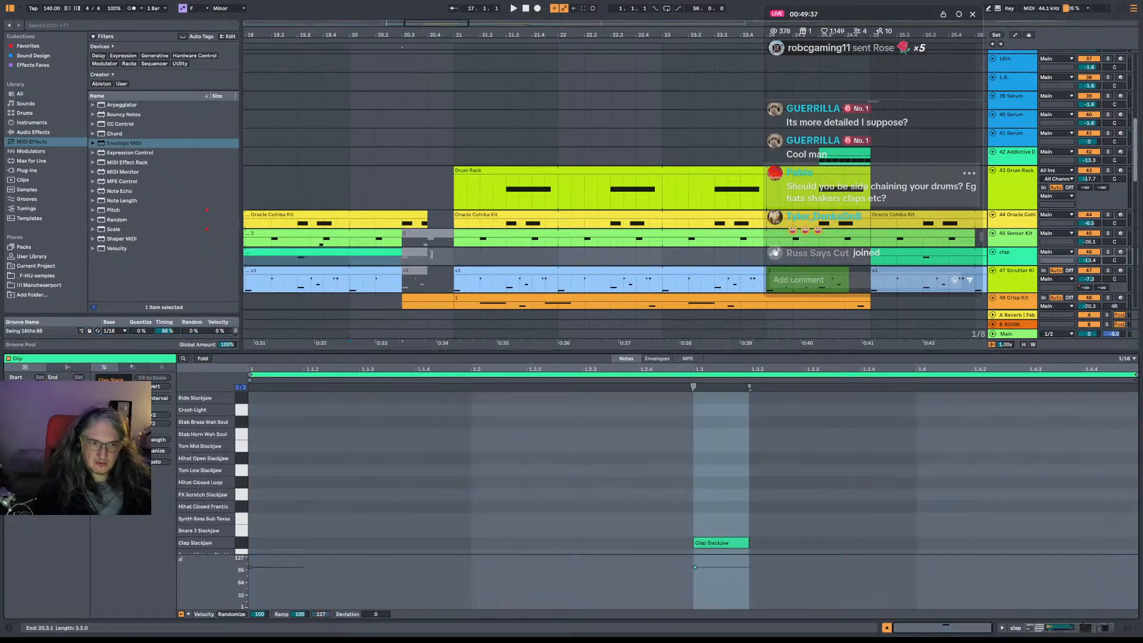
key("space")
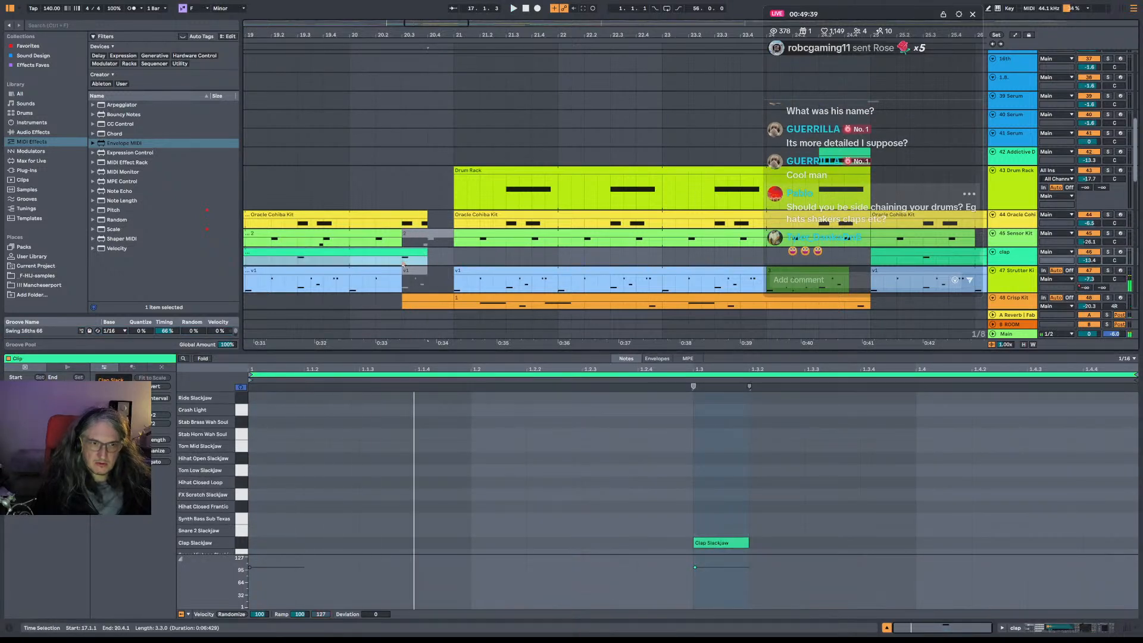
left_click(403, 262)
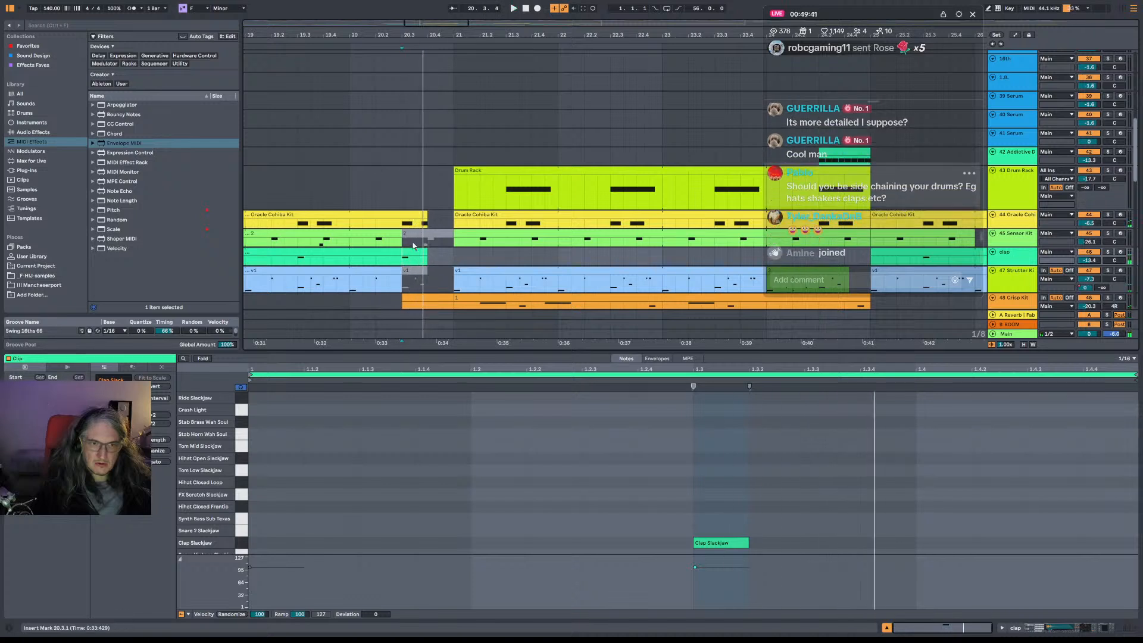
Extend the active 47 Strutter Kit clip from 20.3.1 to 20.3.3 and play the fill from 20.1.1.
left_click(417, 279)
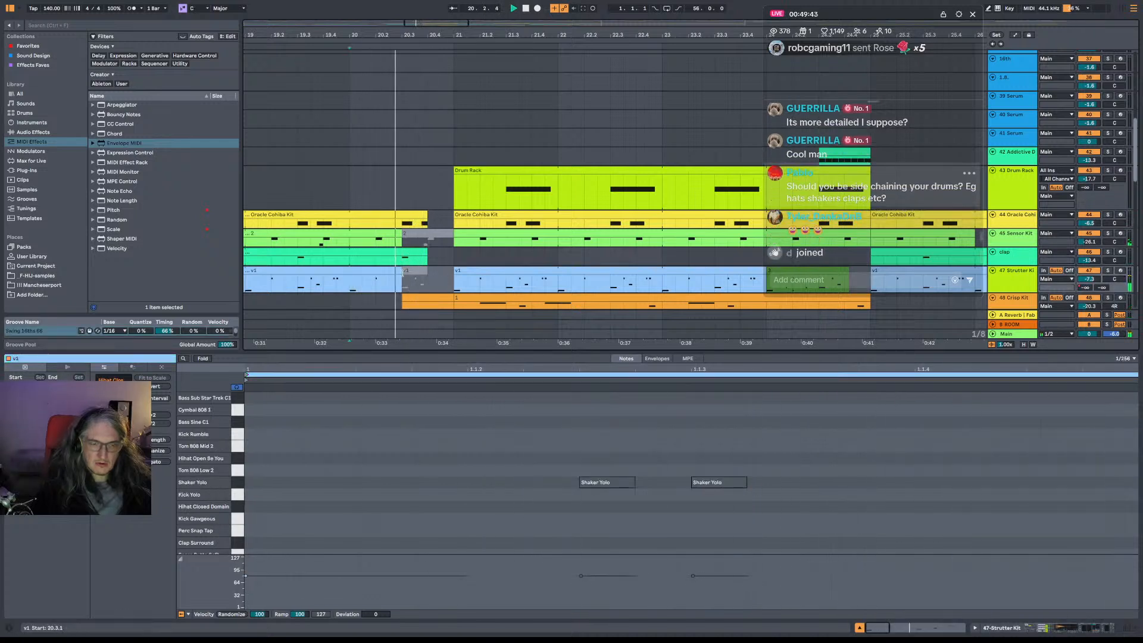
left_click_drag(403, 273, 415, 274)
key("space")
left_click(414, 275)
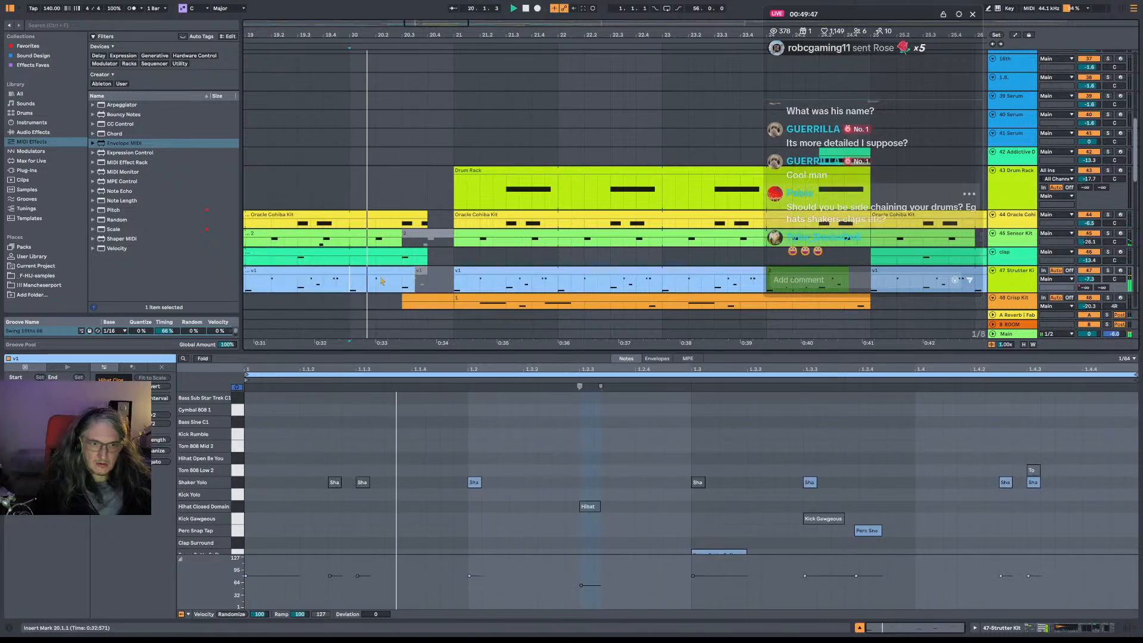
scroll(420, 273, "down", 5)
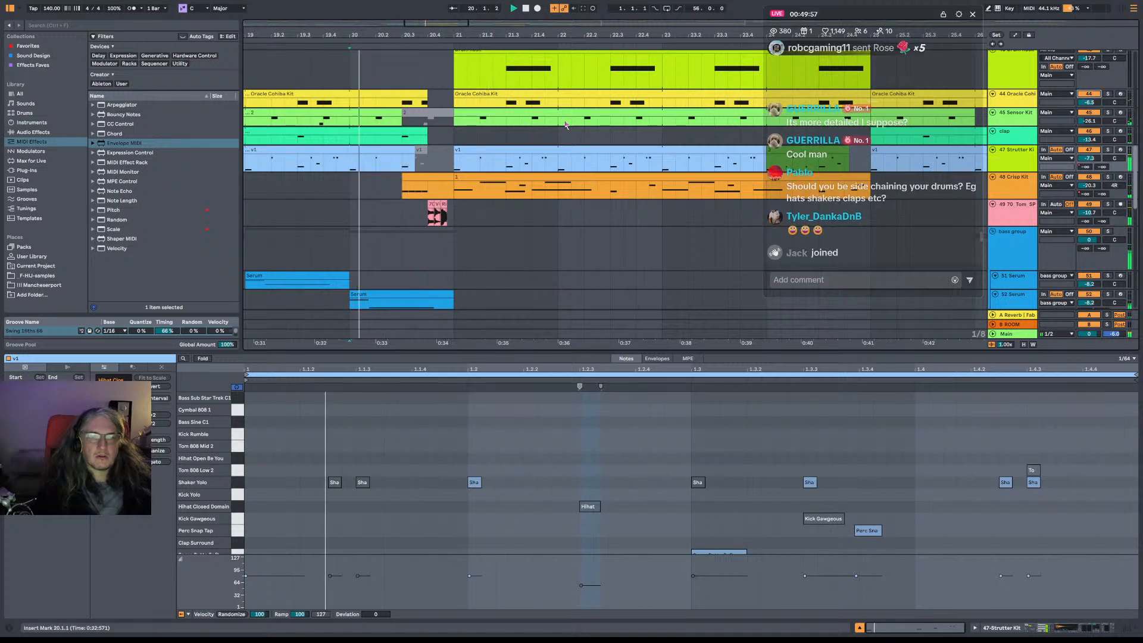
Shorten the 44 Oracle Cohiba Kit clip to end at 20.3.1 and play the arrangement from 20.1.1.
key("space")
left_click_drag(427, 94, 402, 94)
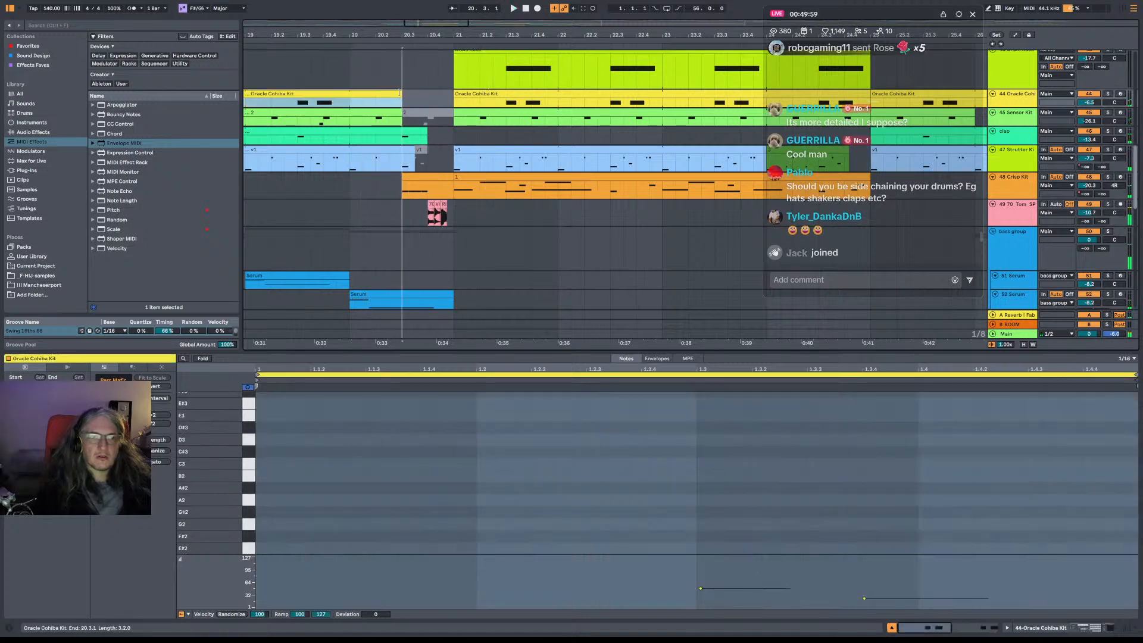
left_click(351, 257)
scroll(357, 256, "down", 3)
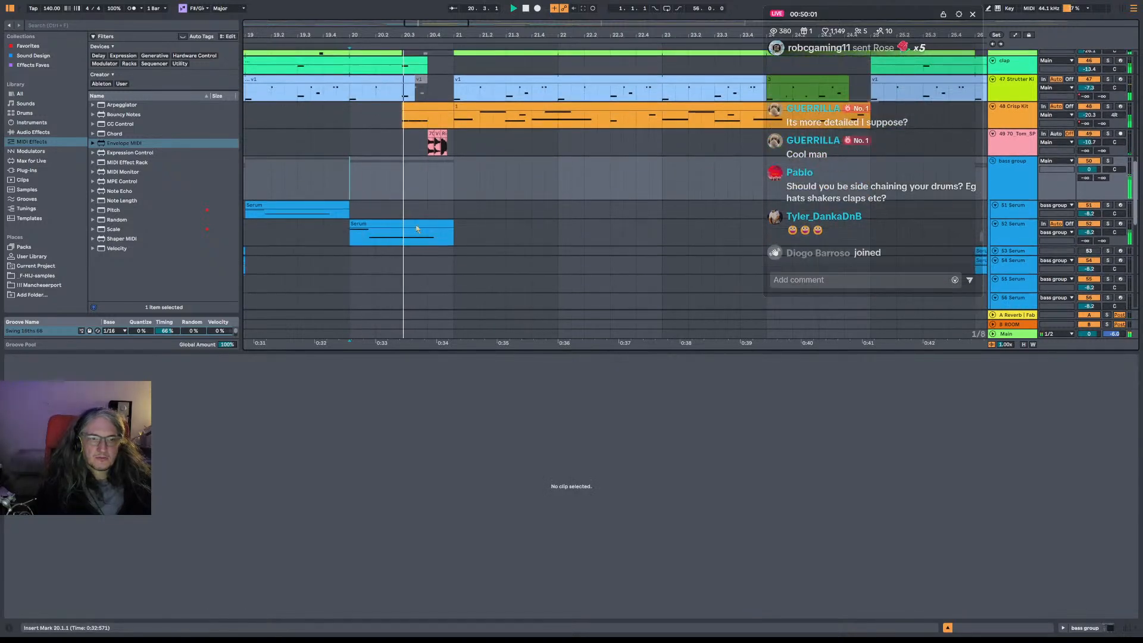
Show the devices of the 52 Serum track and play its bass clip from 20.1.1.
left_click(430, 238)
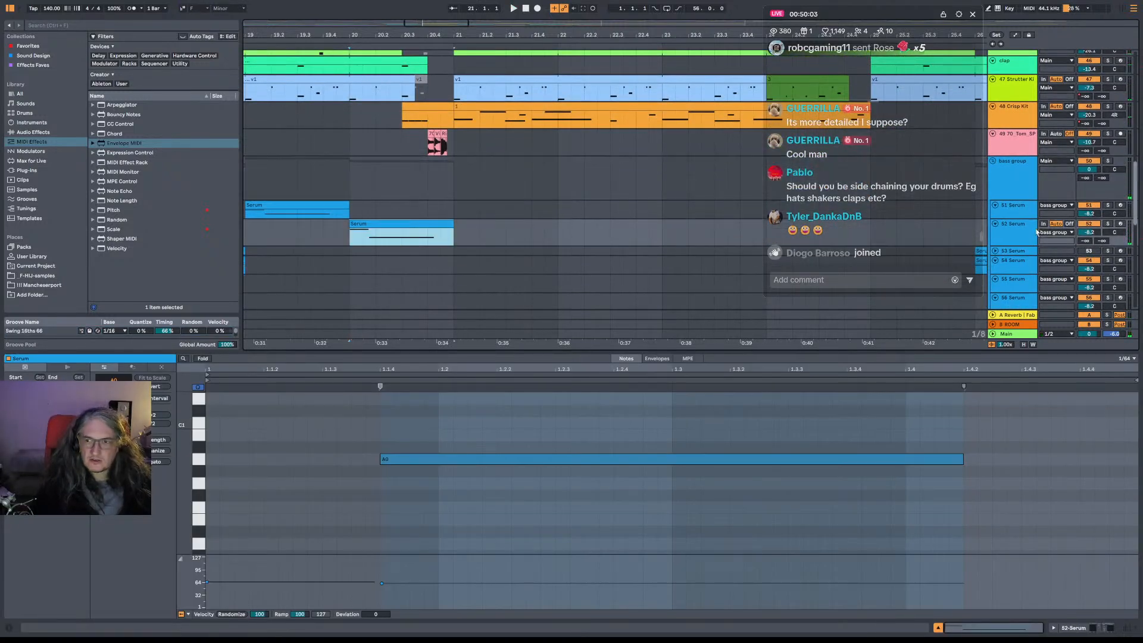
double_click(1014, 234)
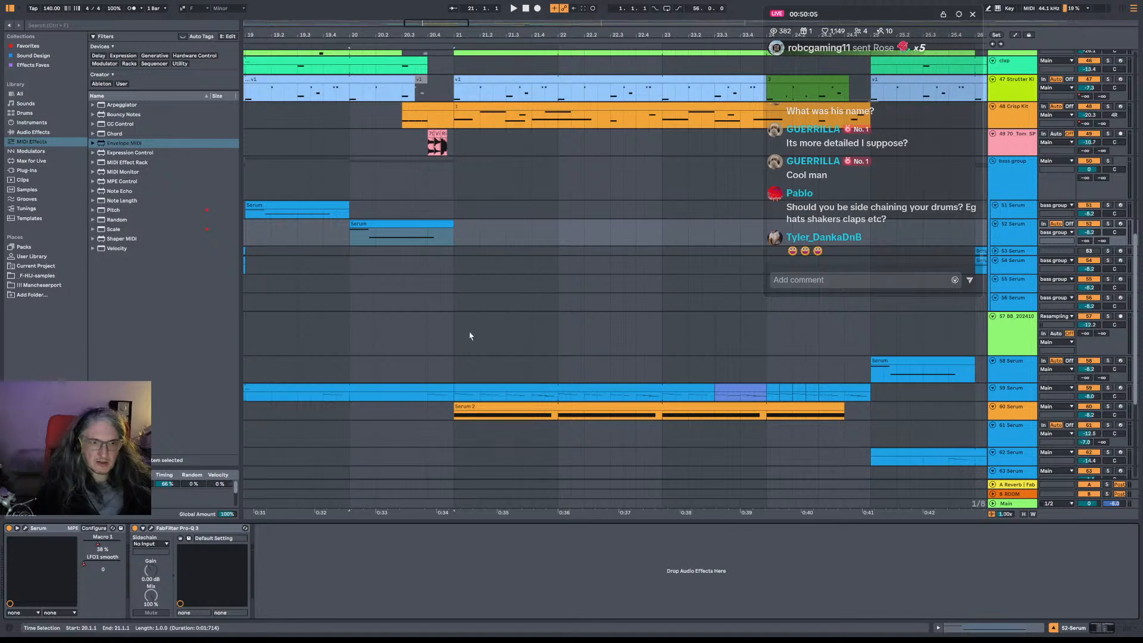
key("space")
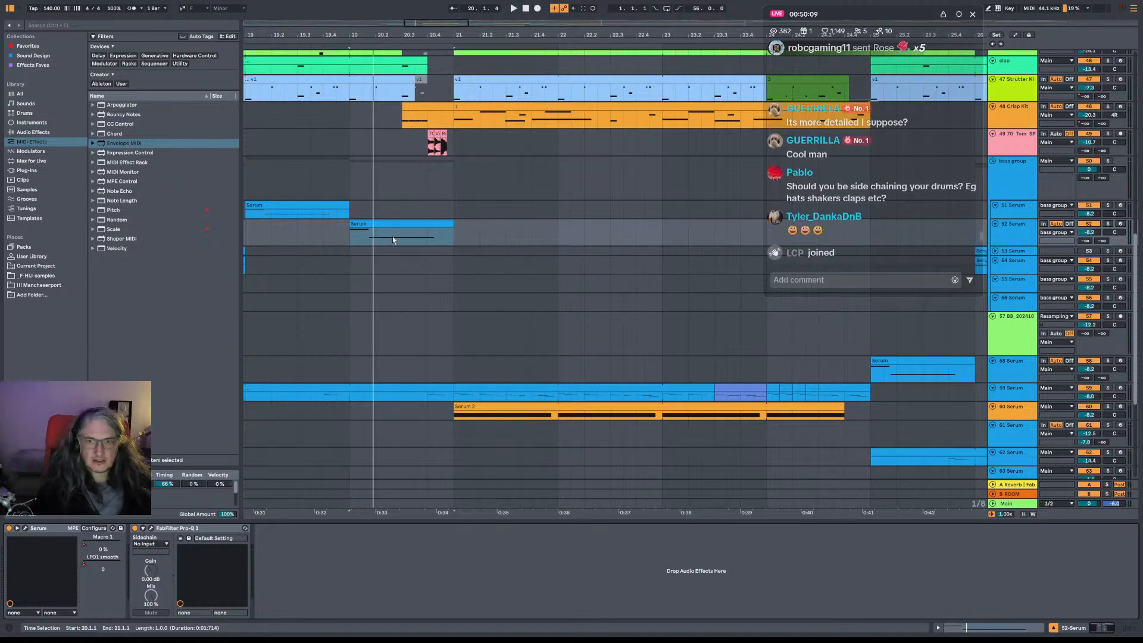
left_click(352, 242)
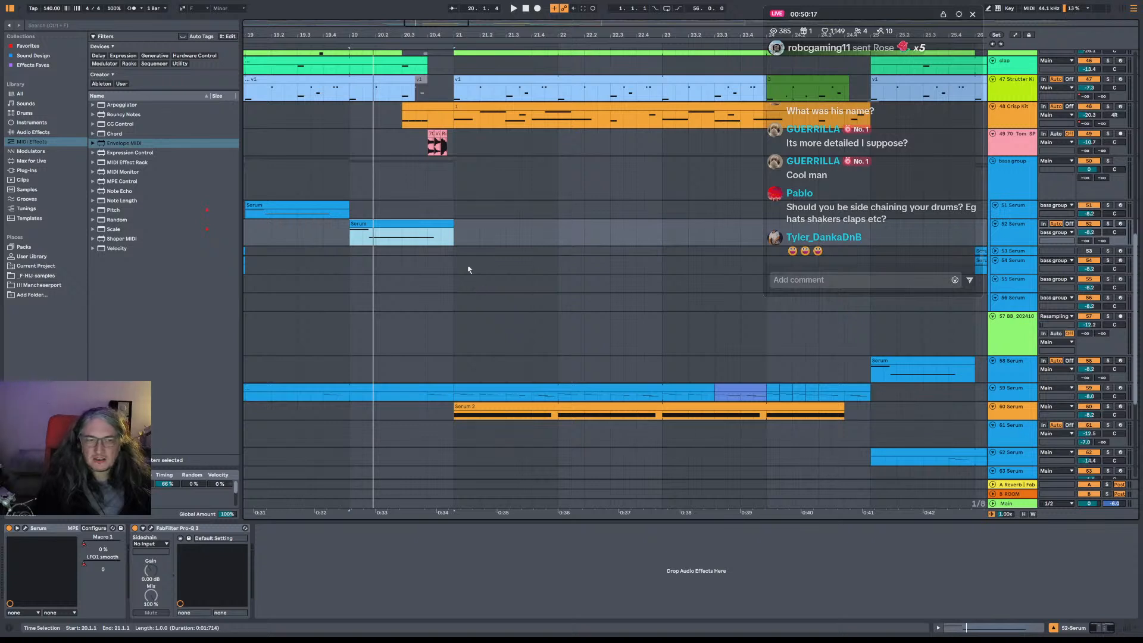
left_click(350, 247)
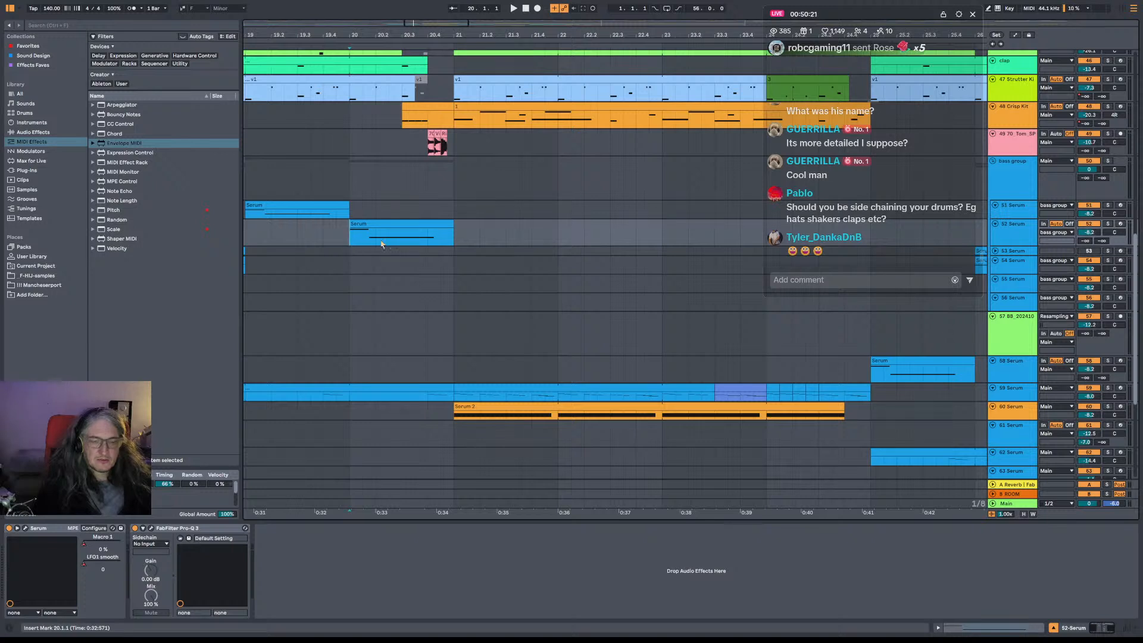
key("space")
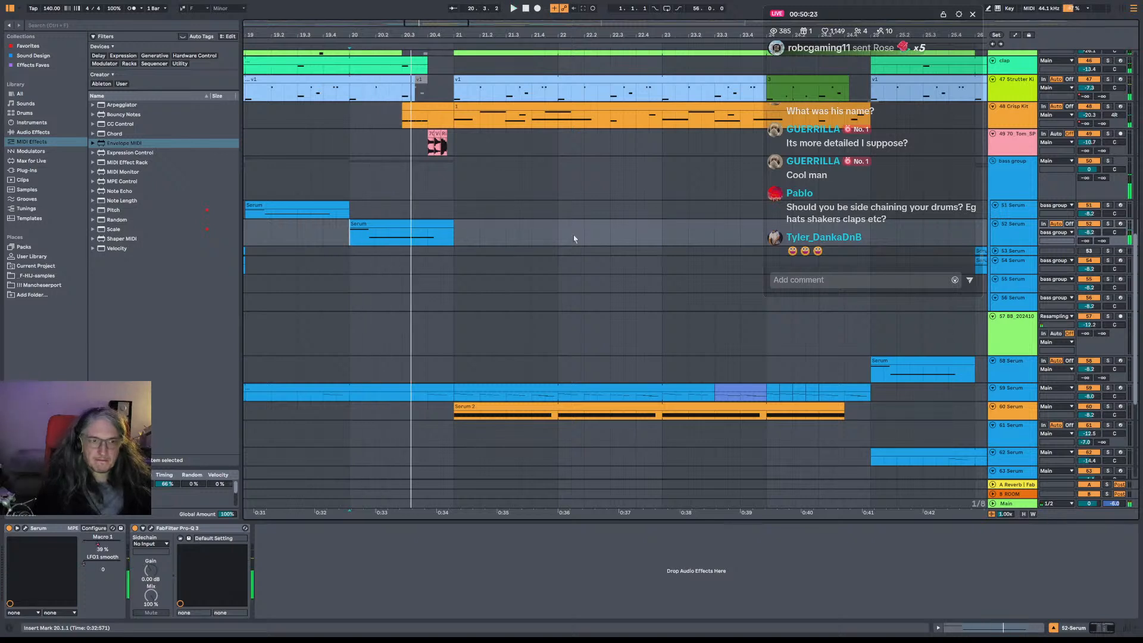
Open the Serum plug-in window of the 52 Serum track and replay the bass from 20.1.1.
mouse_move(571, 35)
left_mouse_down()
mouse_move(571, 12)
mouse_move(571, 26)
left_mouse_up()
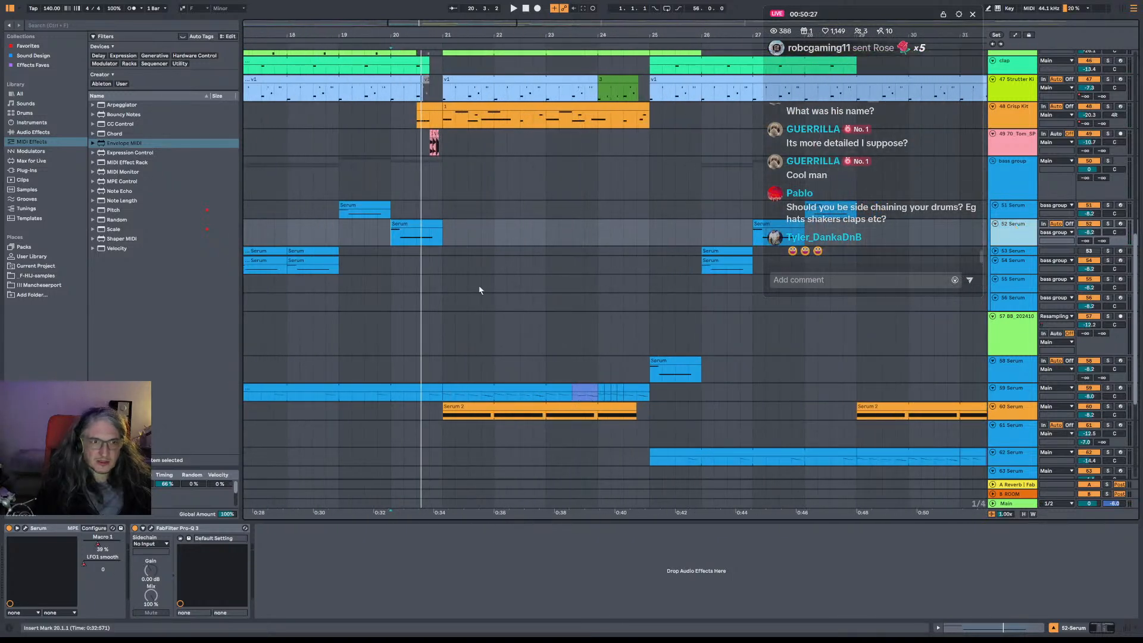
key("space")
key("space")
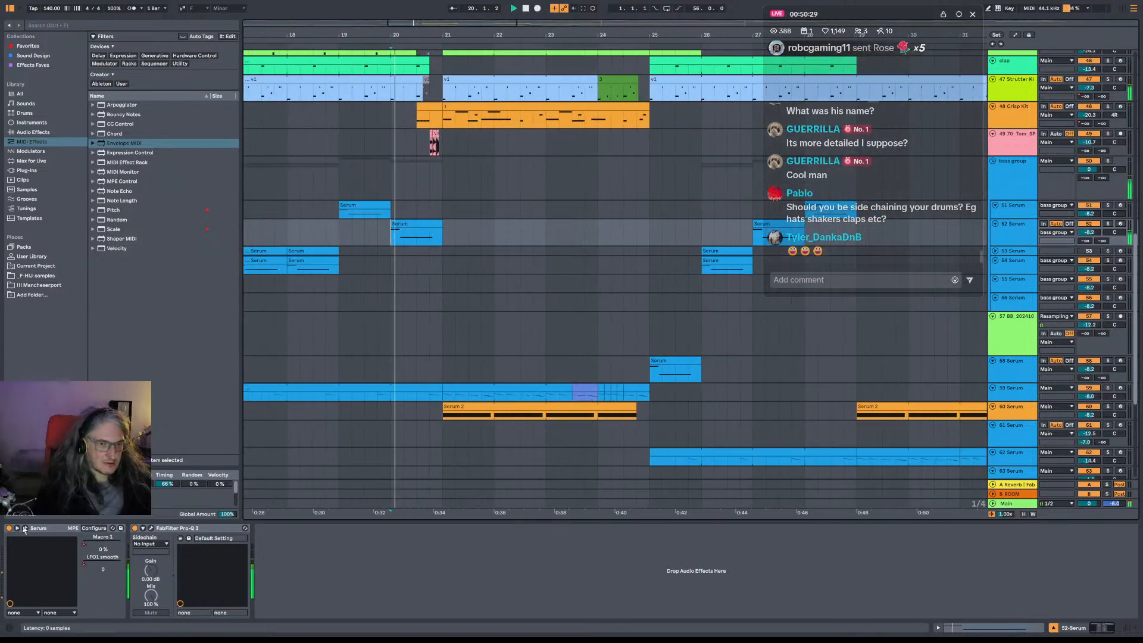
left_click(25, 528)
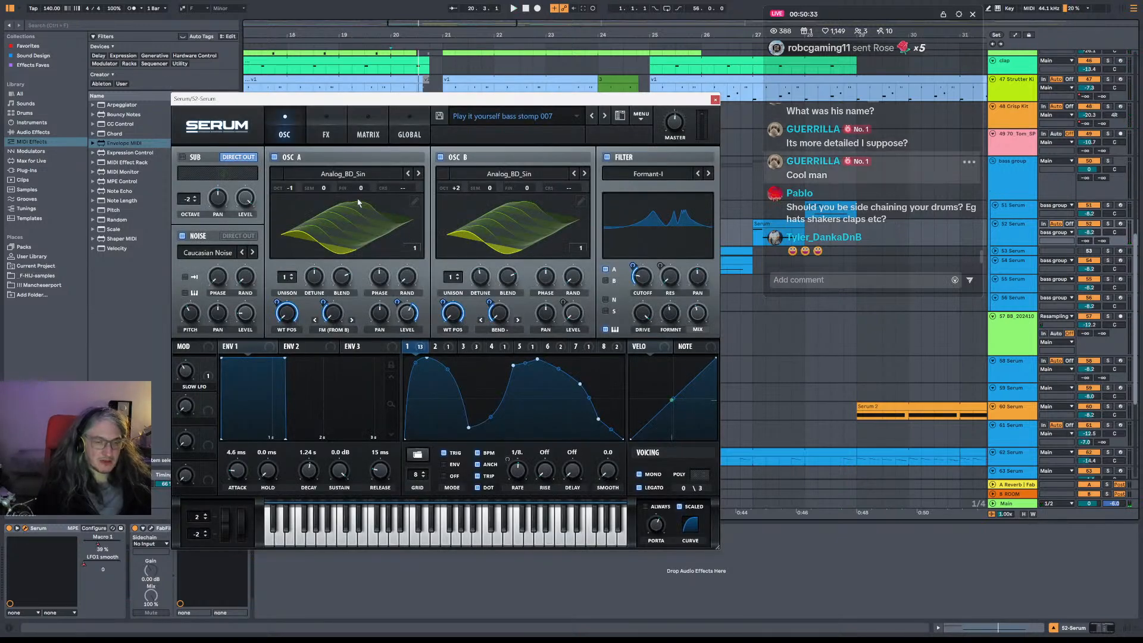
key("space")
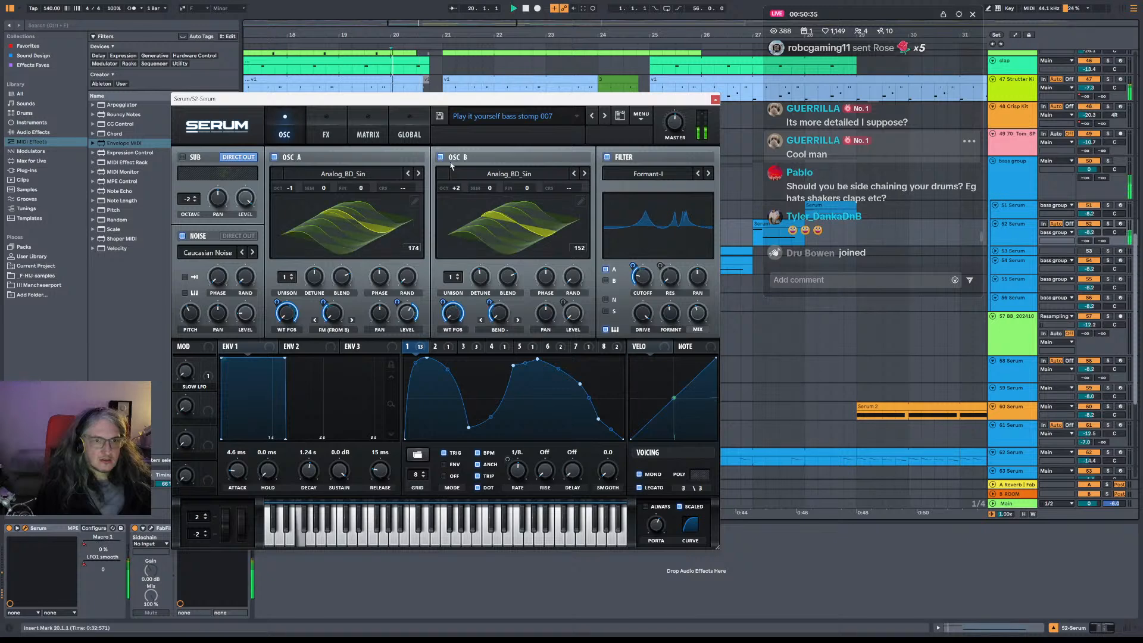
Compare the bass with OSC B switched off and on during playback, leaving OSC B on.
left_click(440, 157)
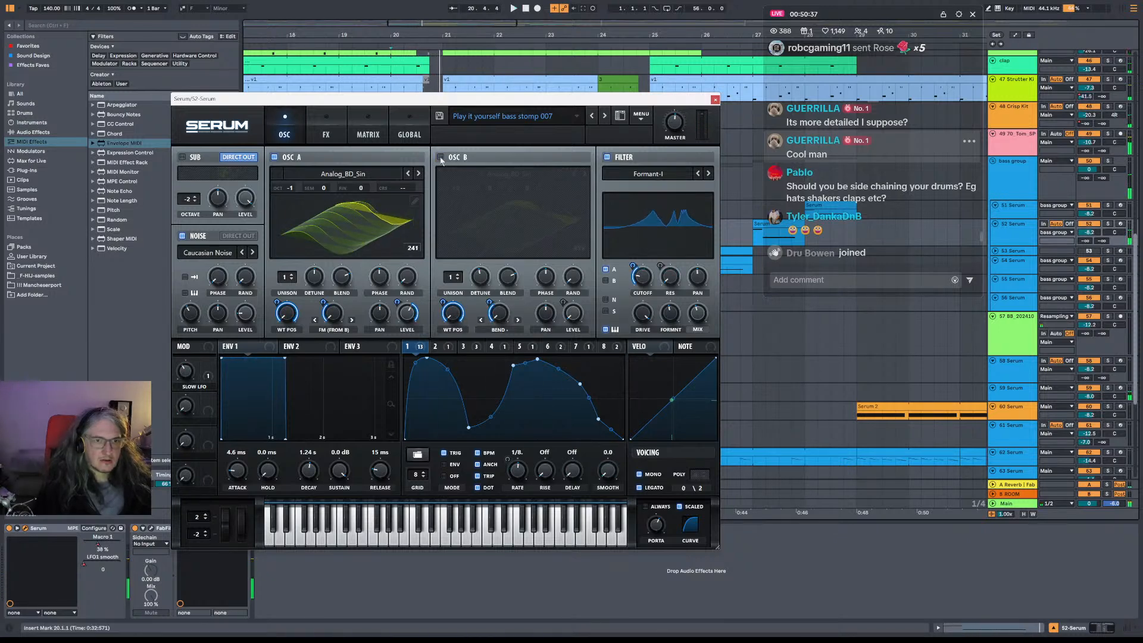
left_click(441, 157)
left_click(440, 158)
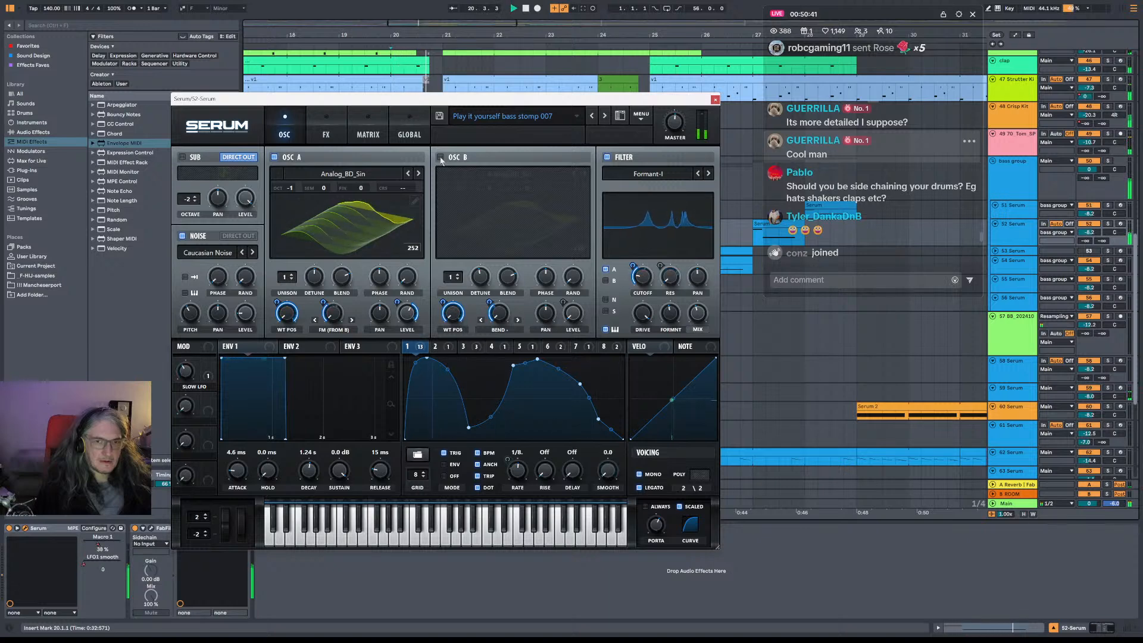
left_click(440, 157)
left_click(440, 158)
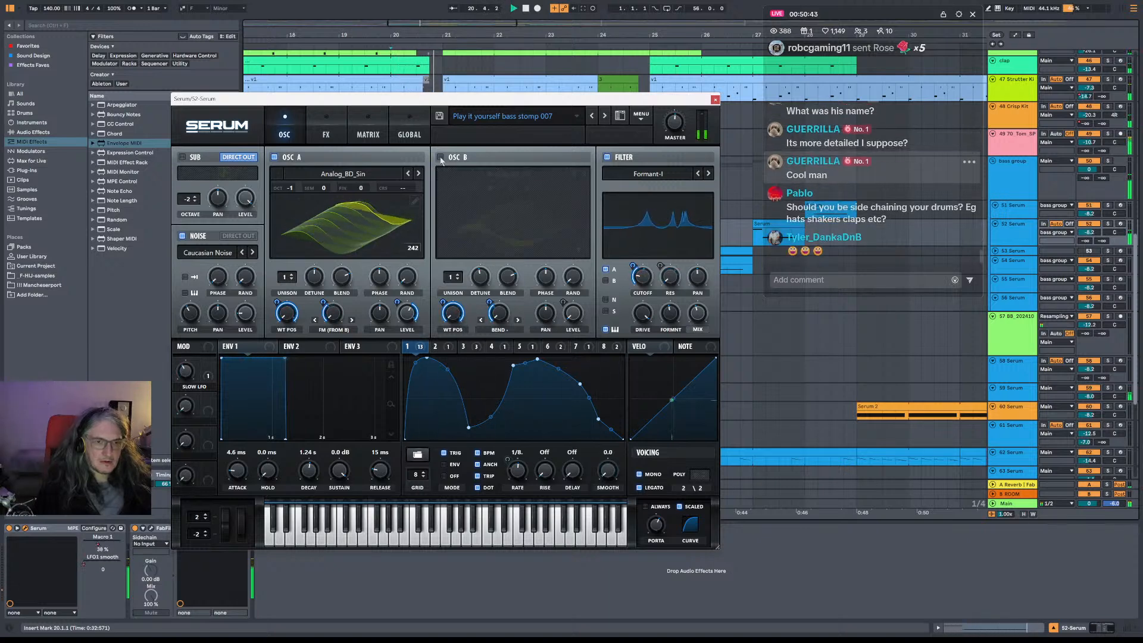
left_click(440, 158)
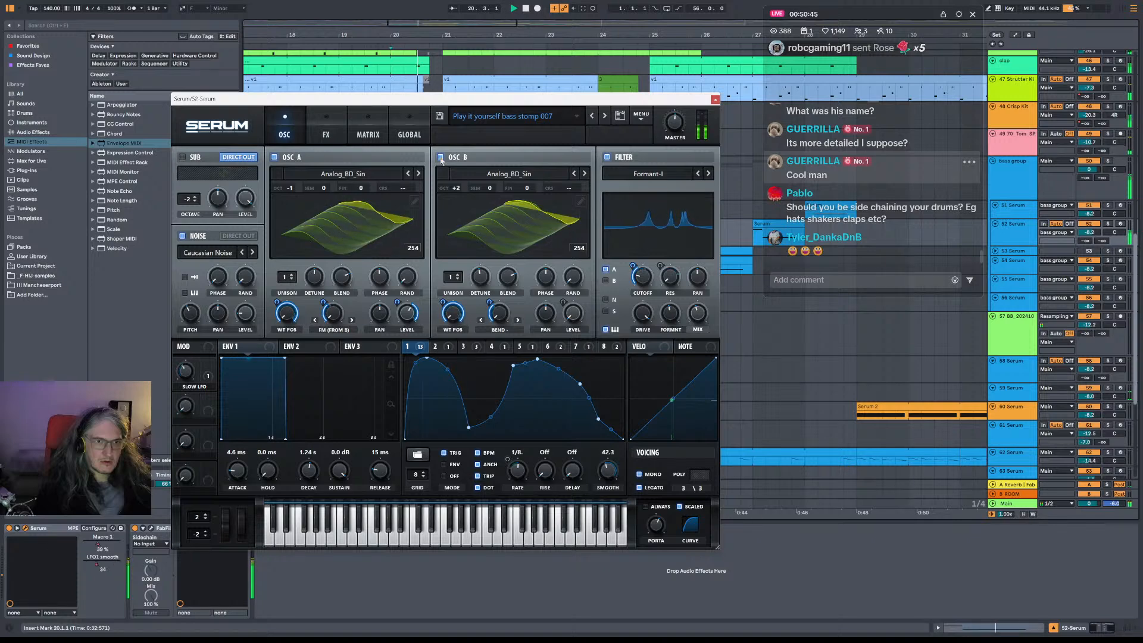
left_click(440, 157)
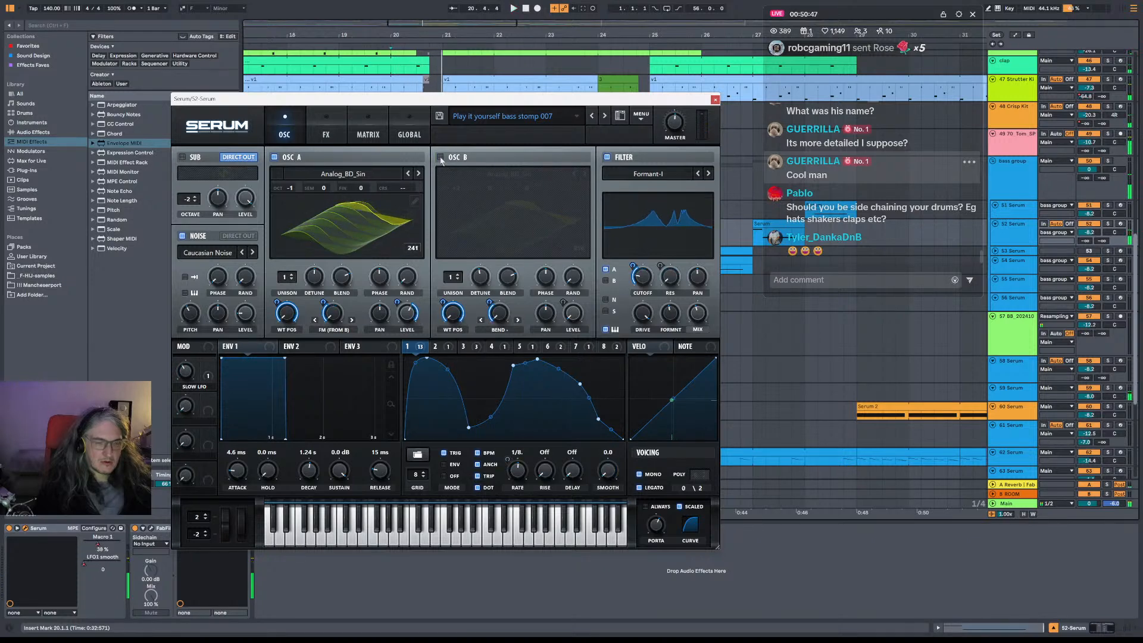
left_click(441, 157)
left_click(440, 157)
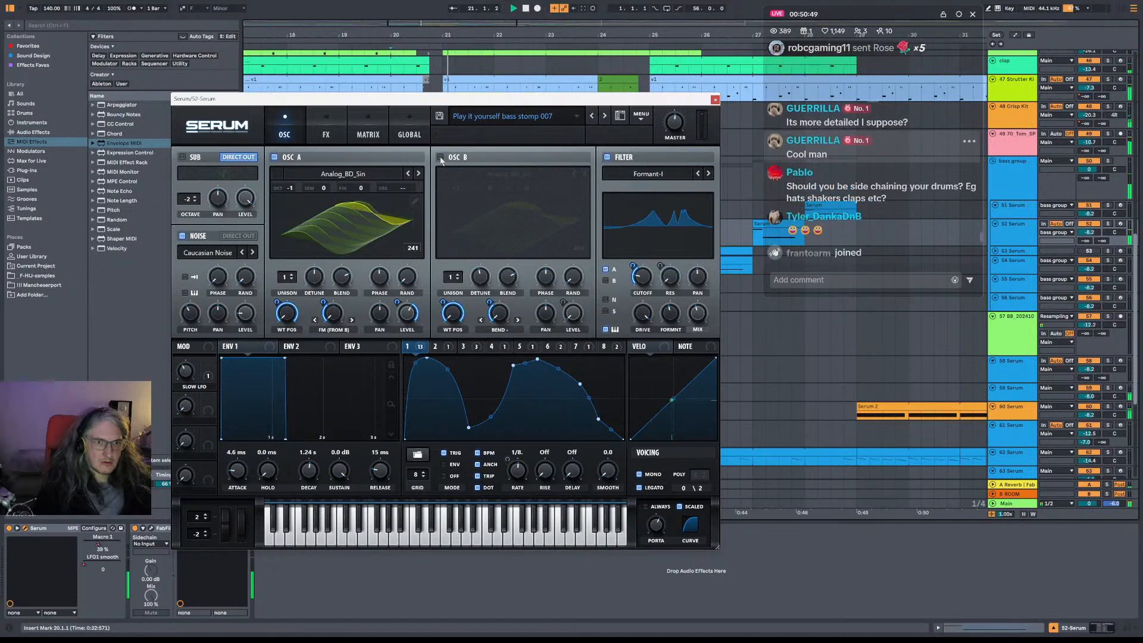
left_click(440, 157)
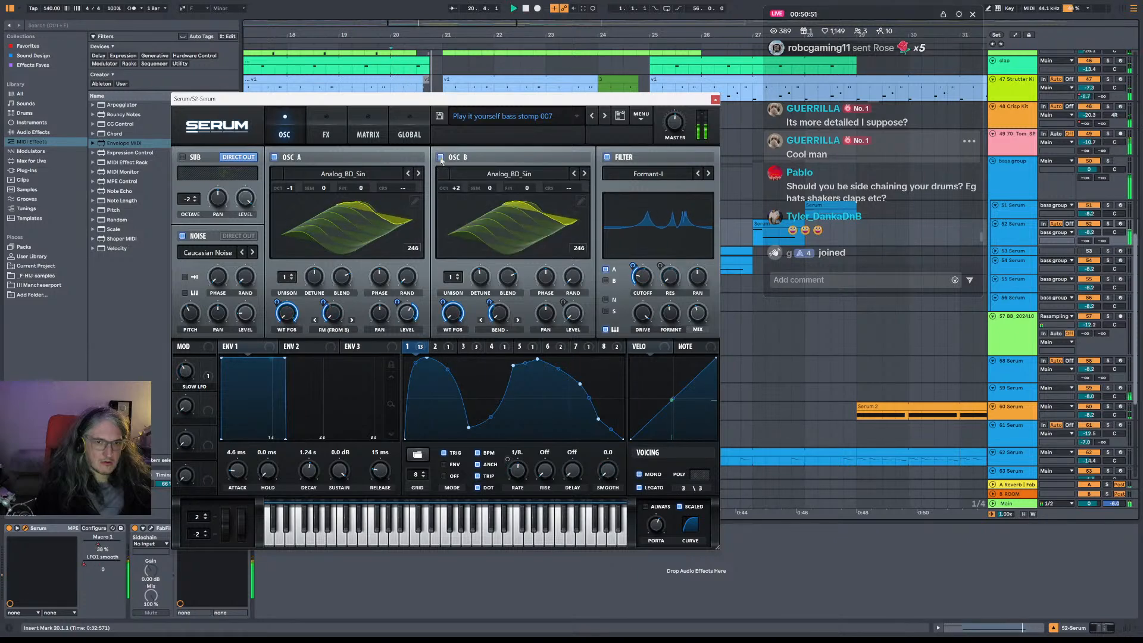
left_click(440, 157)
left_click(440, 157)
Compare the bass with Serum's Formant-I filter bypassed and enabled, leaving the filter on.
left_click(608, 157)
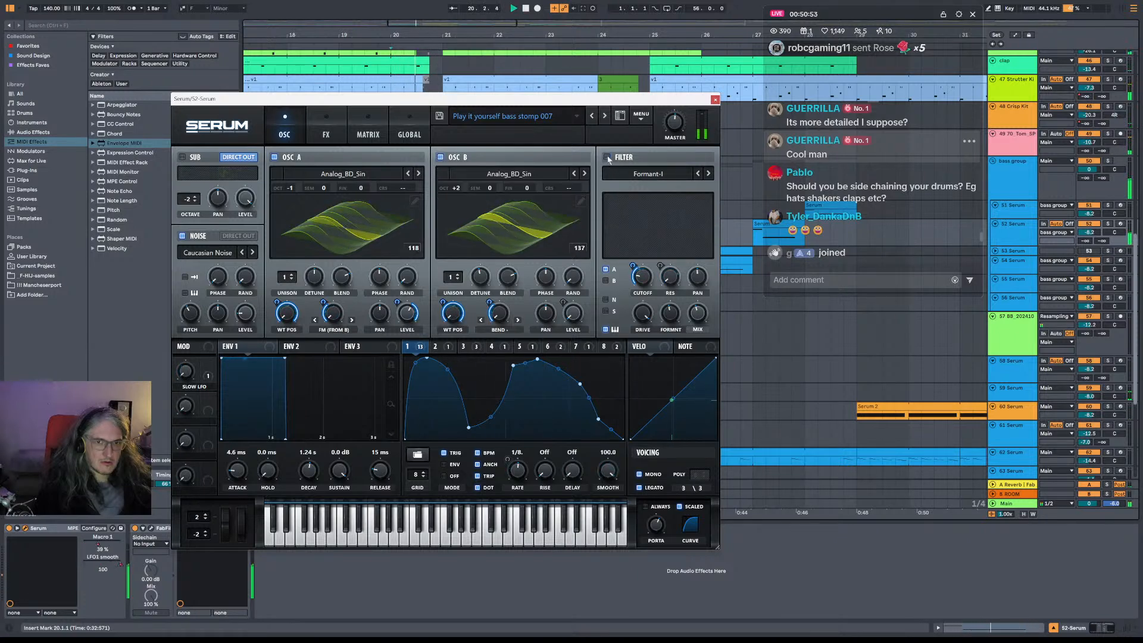
left_click(608, 157)
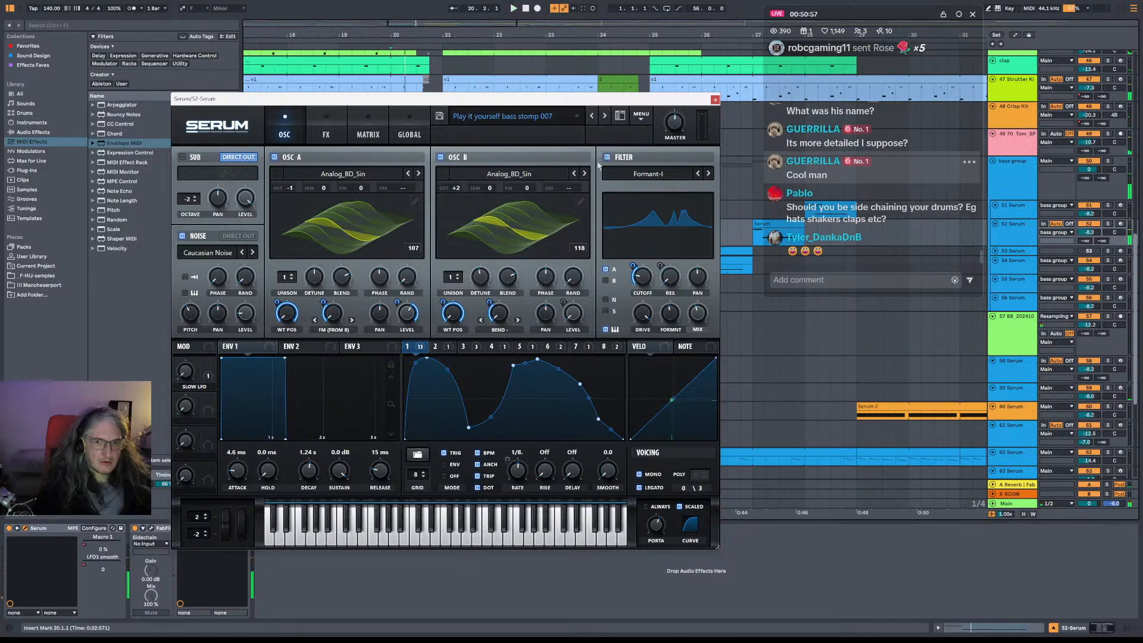
left_click(607, 157)
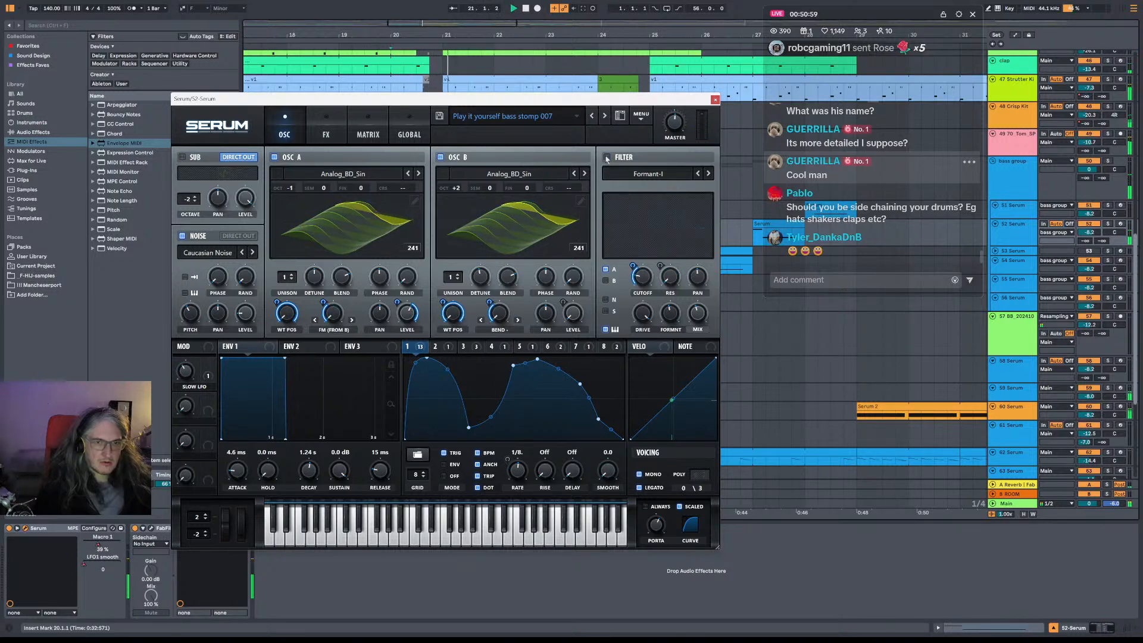
left_click(608, 157)
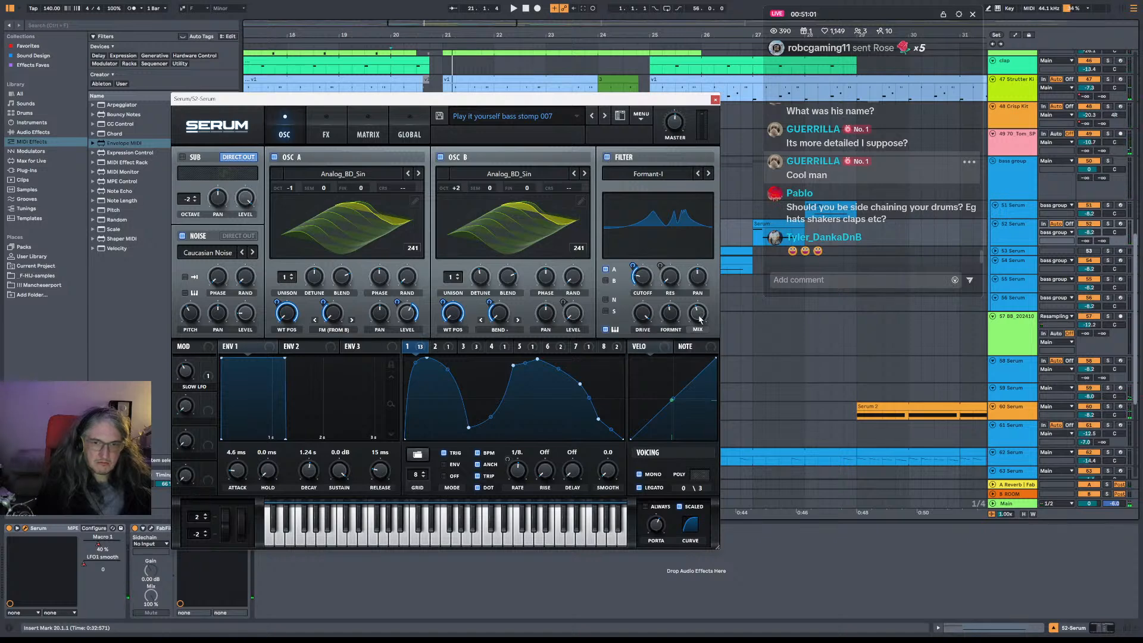
Try the Serum filter mix at 0% during playback and check the knob's modulation options.
left_click_drag(700, 318, 700, 378)
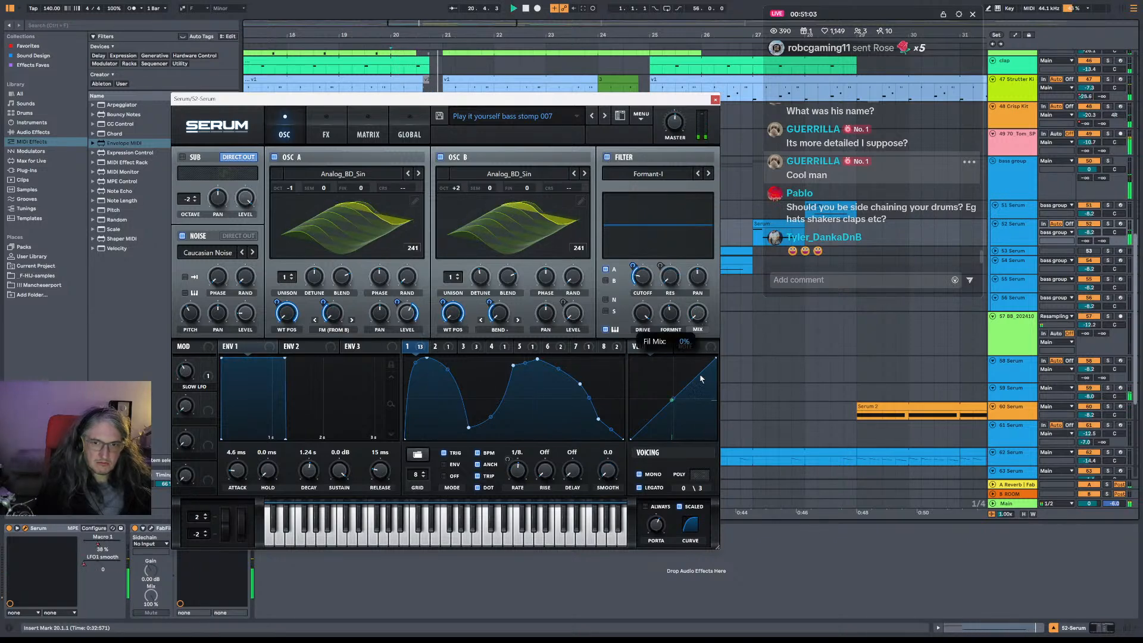
right_click(701, 320)
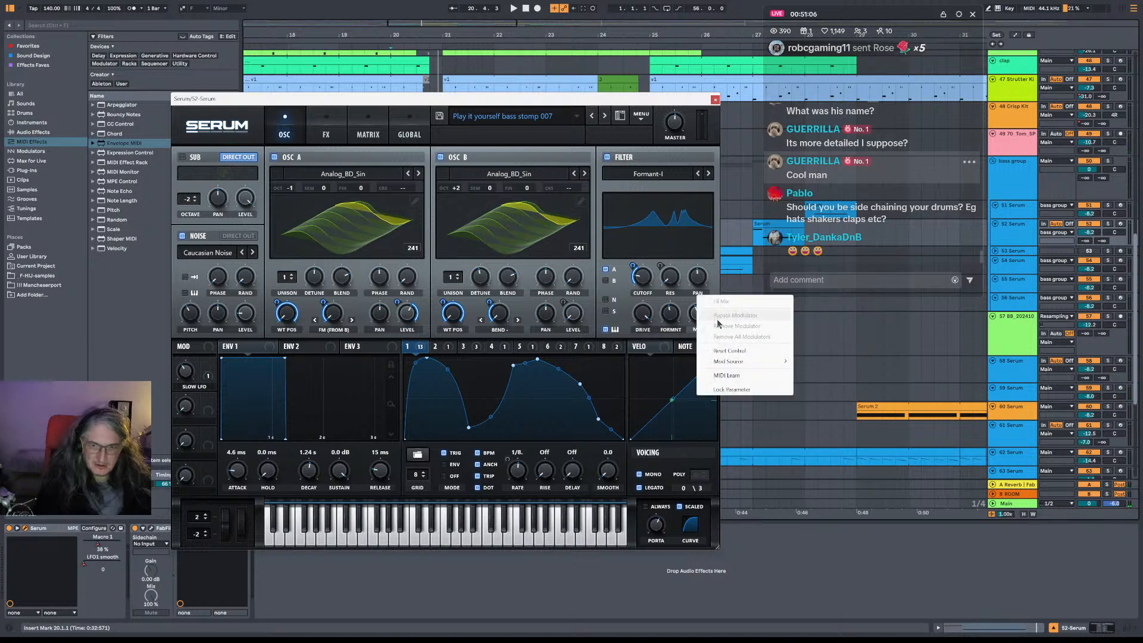
left_click(686, 308)
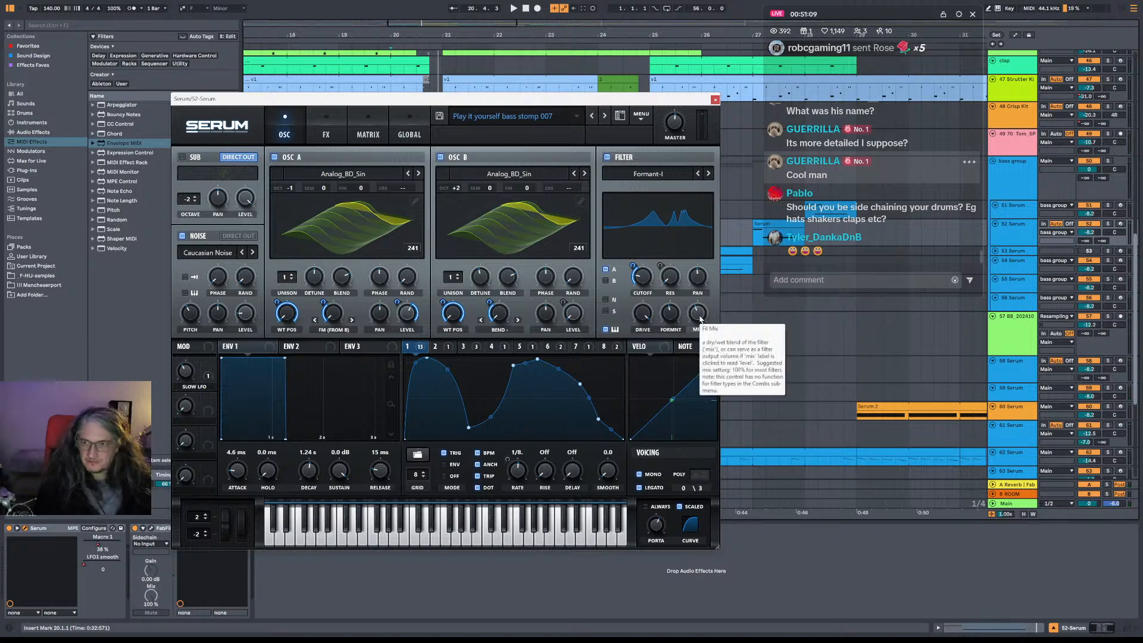
Record filter mix automation for the 52 Serum bass from 20.1.1, dipping to 0% and bringing it back to 46%.
key("F9")
left_click_drag(701, 319, 706, 362)
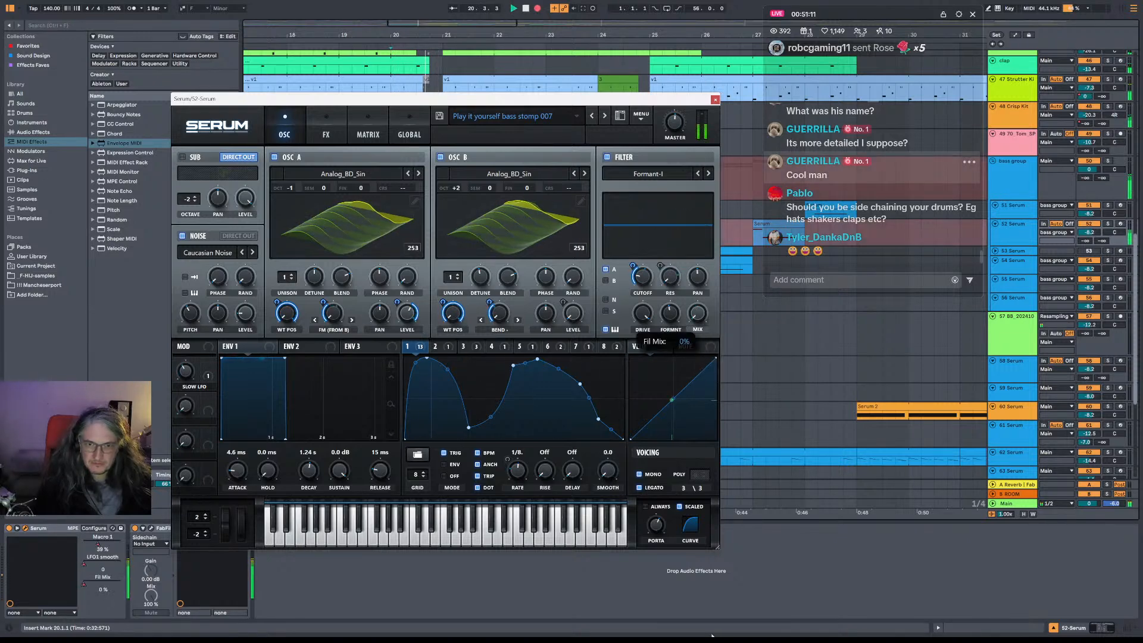
left_click_drag(702, 318, 701, 310)
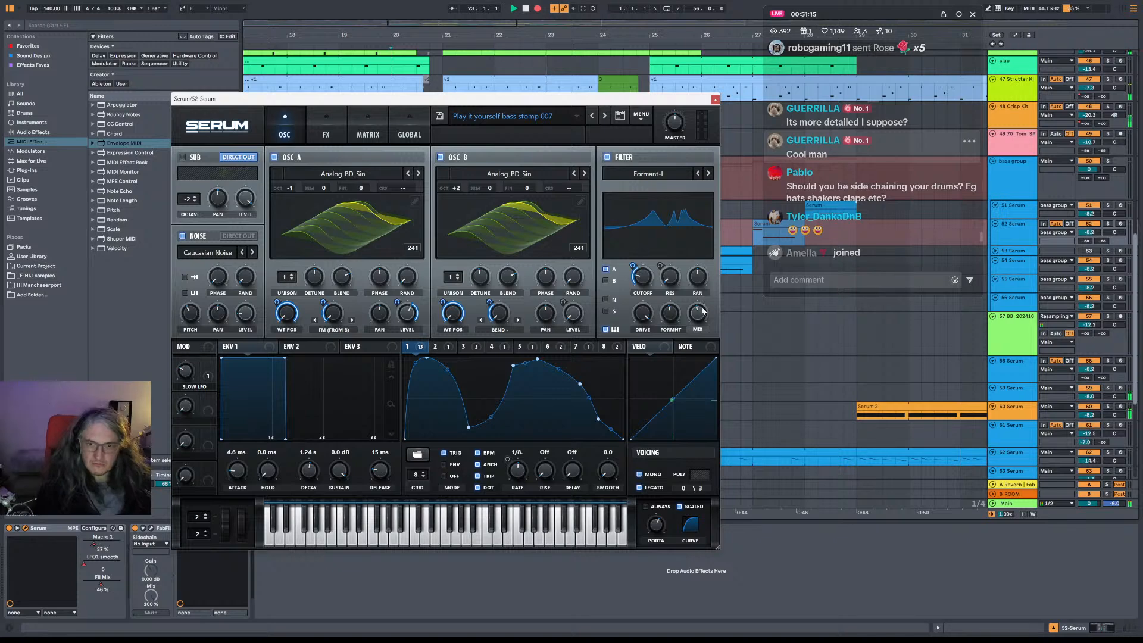
left_click_drag(700, 317, 701, 319)
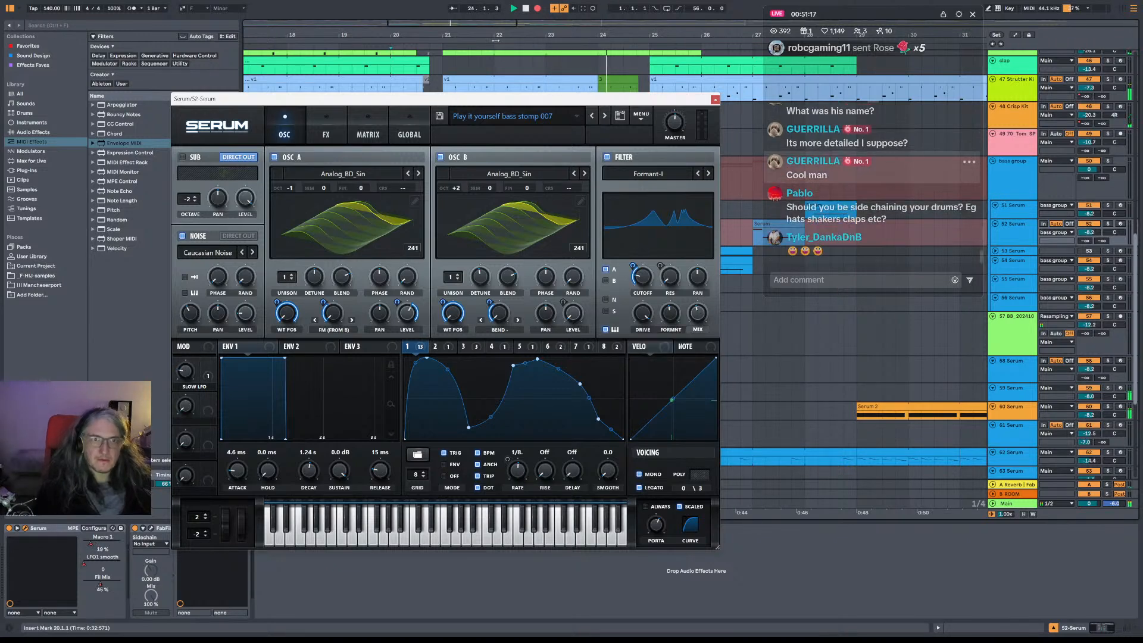
Turn off arrangement recording and replay the automated bass, closing the Serum window.
left_click(537, 8)
key("space")
key("space")
left_click(715, 99)
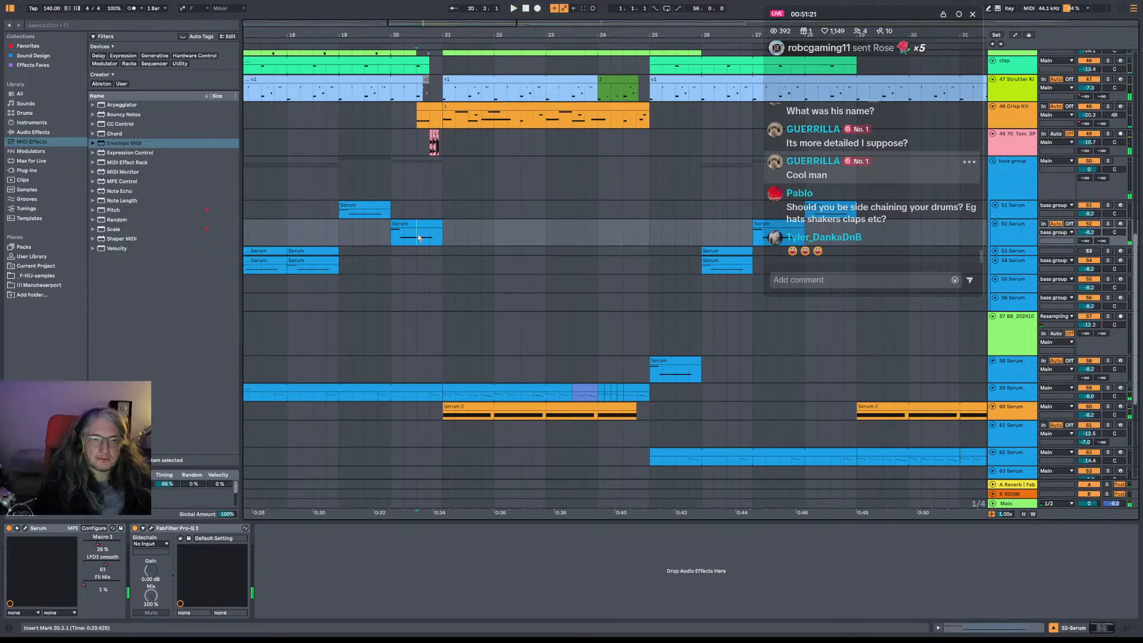
Open Pro-Q 3 on the 52 Serum bass and check its spectrum during playback from 20.1.1, closing the EQ window.
left_click(395, 238)
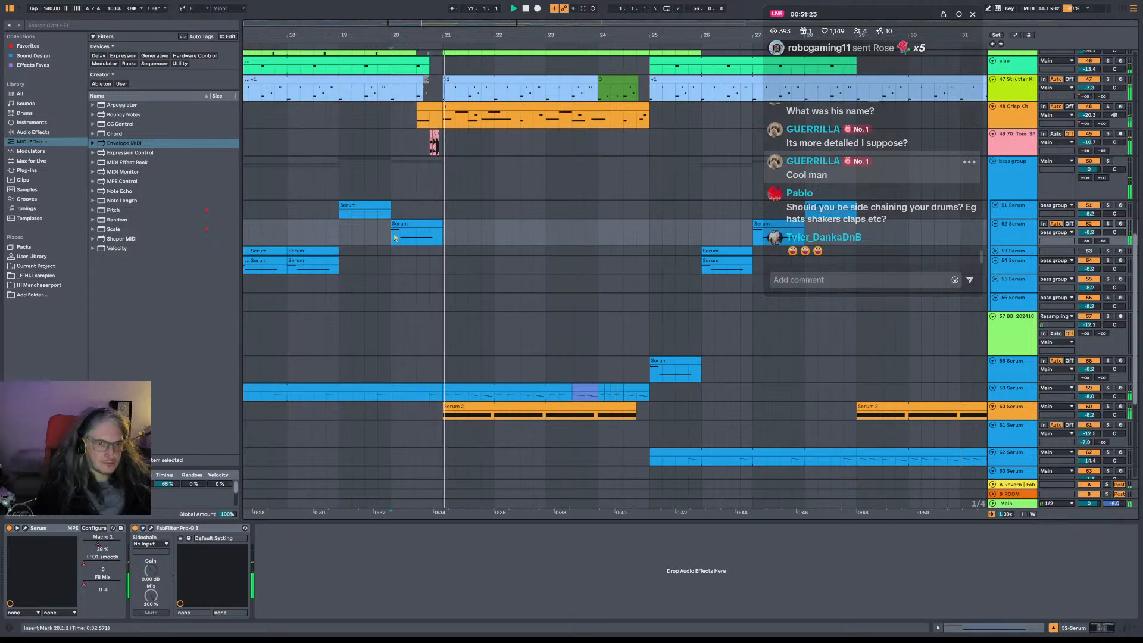
left_click(151, 528)
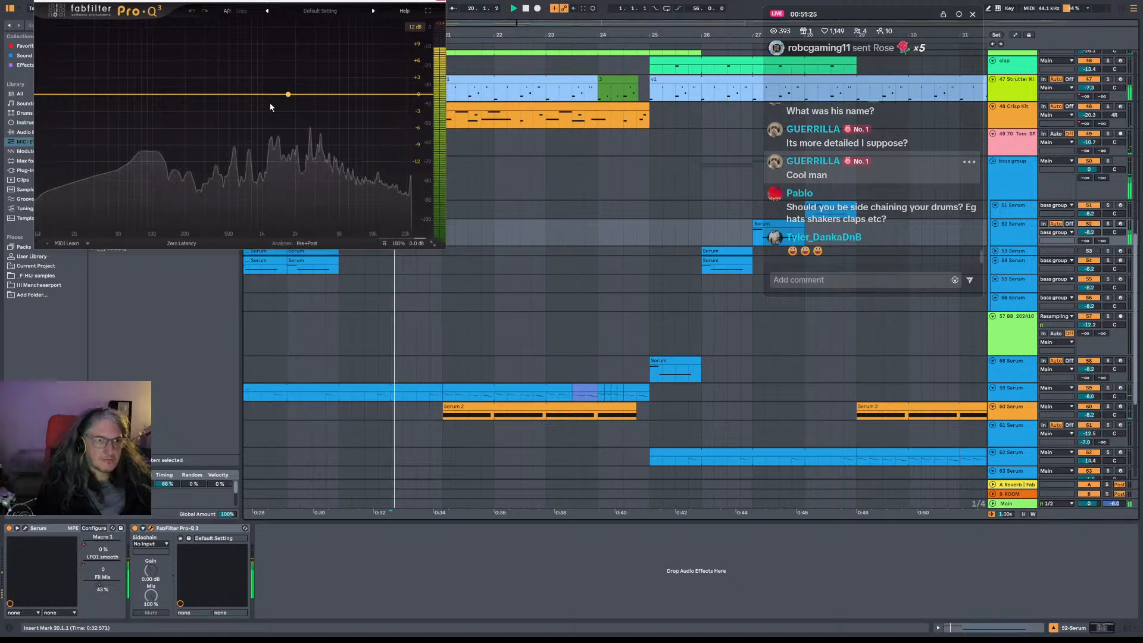
mouse_move(265, 96)
left_mouse_down()
mouse_move(265, 296)
mouse_move(242, 128)
mouse_move(255, 118)
mouse_move(250, 98)
left_mouse_up()
key("space")
left_click(274, 113)
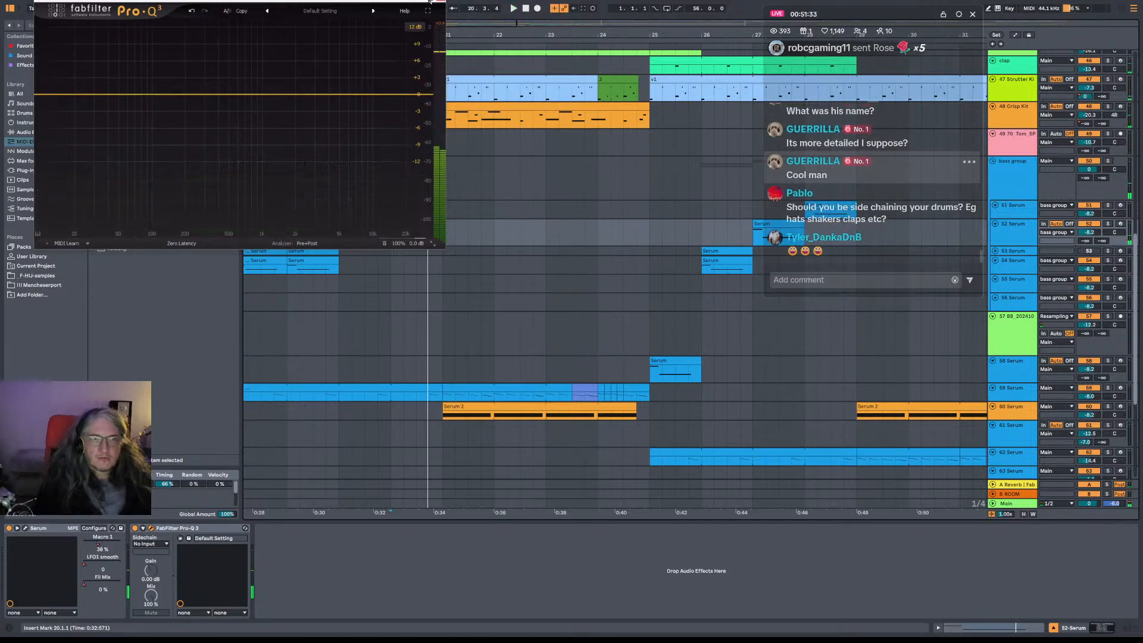
left_click(439, 3)
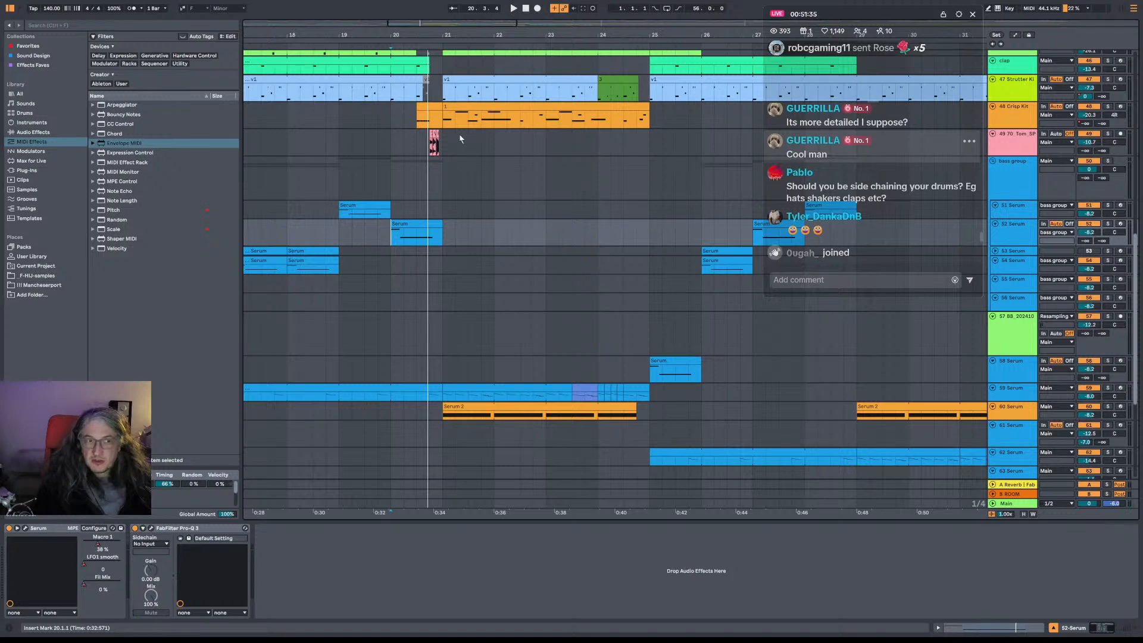
Check 48 Crisp Kit in solo, set its volume to -12.9 dB, and replay the fill from 20.3.1 with all tracks.
scroll(460, 129, "up", 5)
scroll(551, 299, "up", 2)
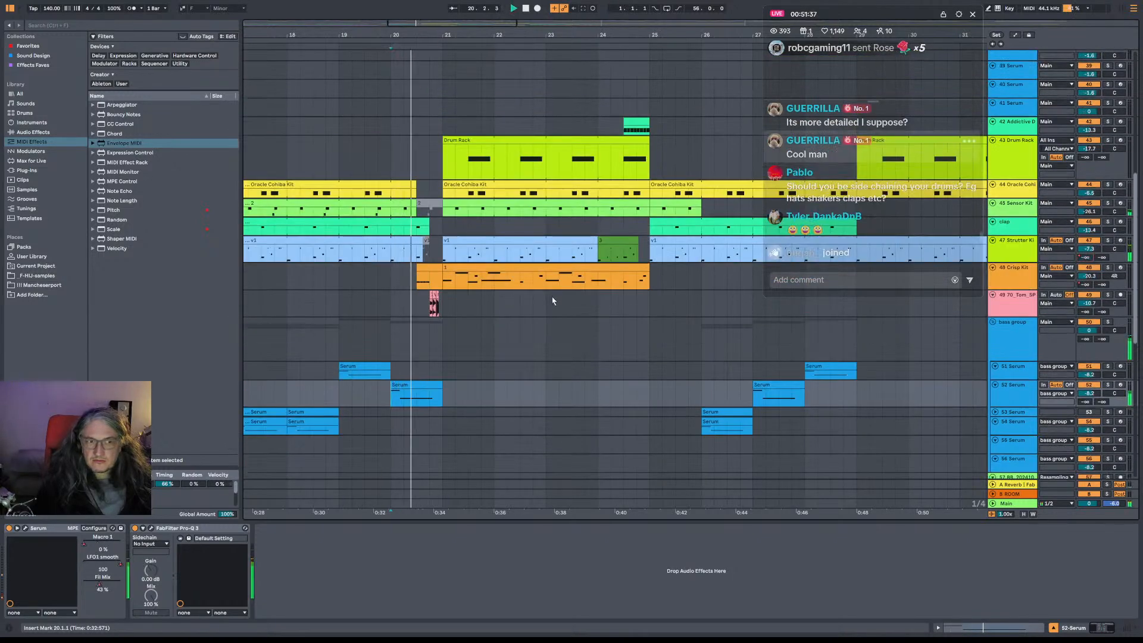
left_click(1112, 270)
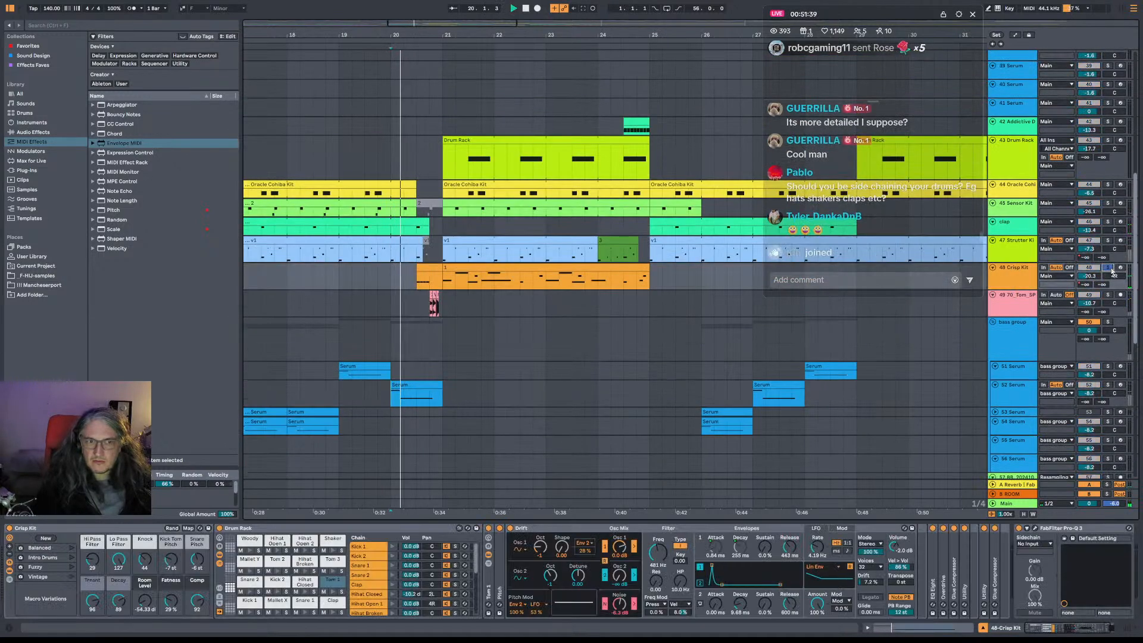
left_click(415, 160)
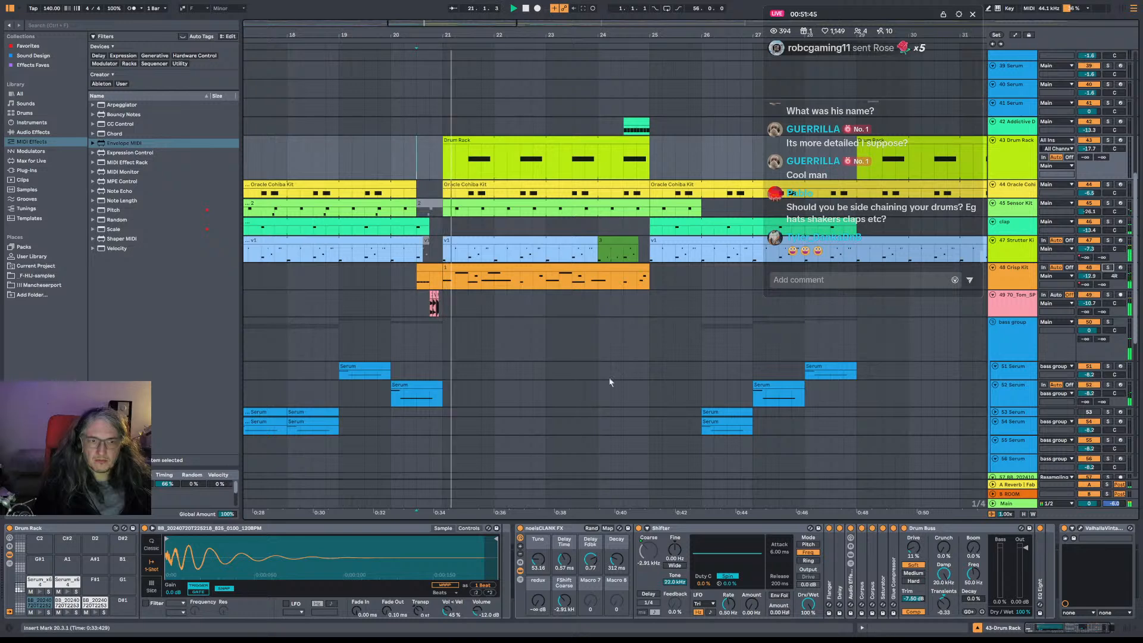
key("space")
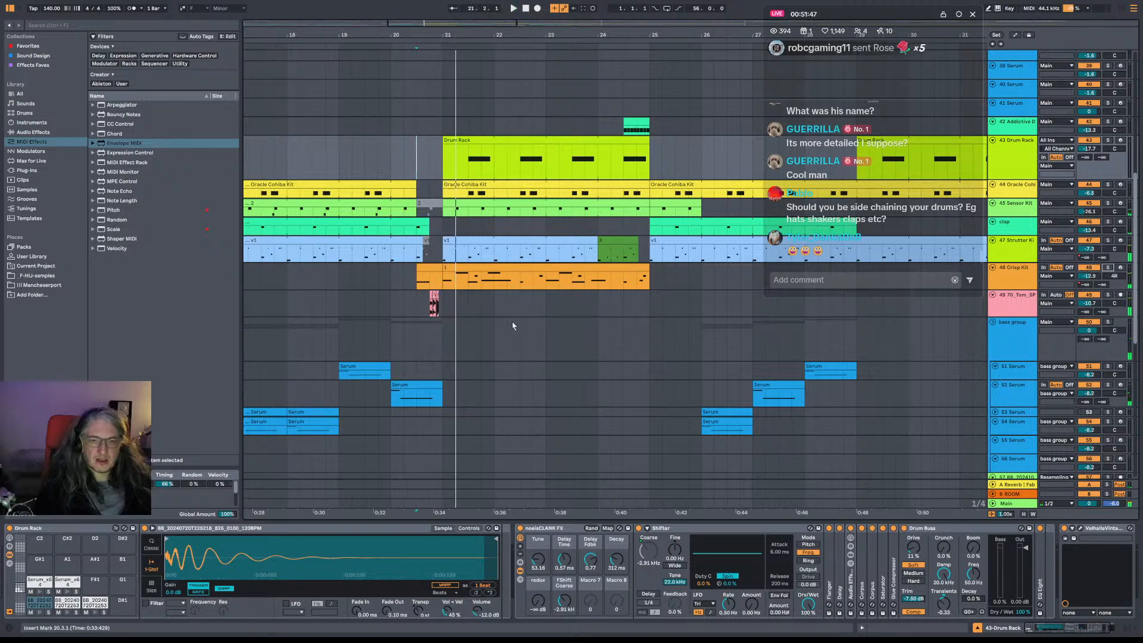
key("space")
key("space")
key("space")
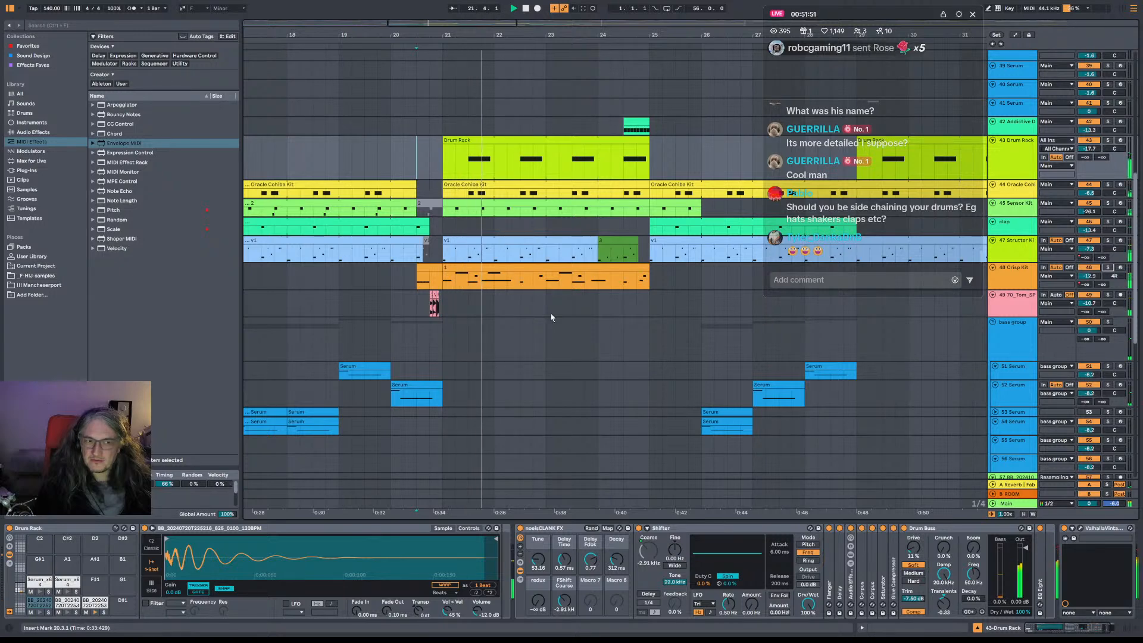
key("space")
key("space")
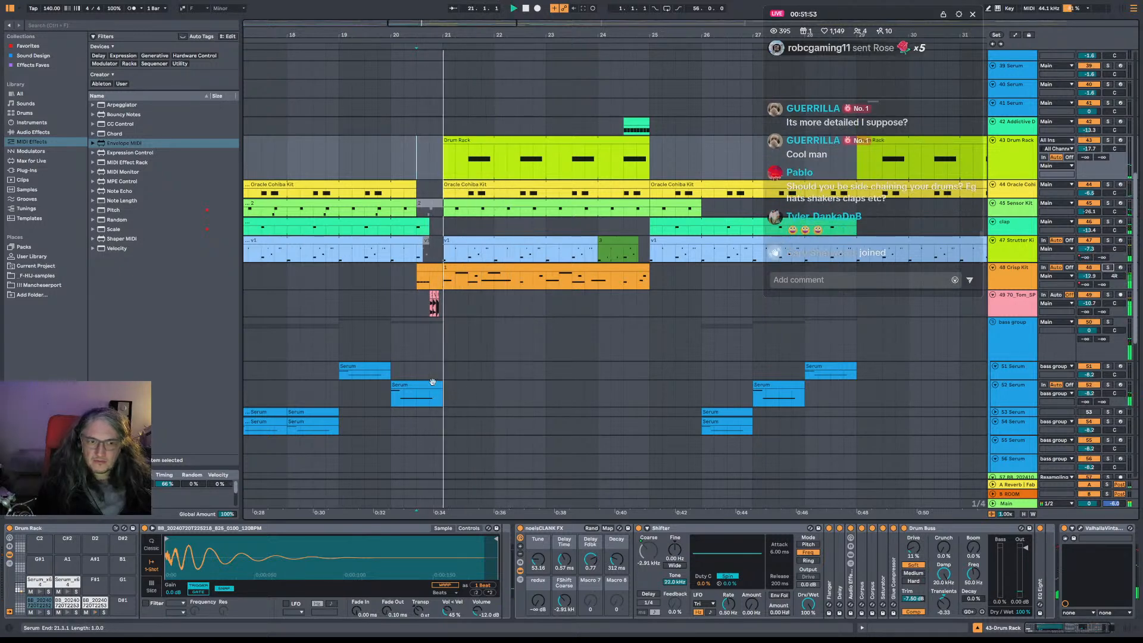
Shorten the 52 Serum clip at bar 20 to end at 20.4.1 and replay from 20.1.1.
left_click(390, 340)
left_click_drag(439, 386, 429, 386)
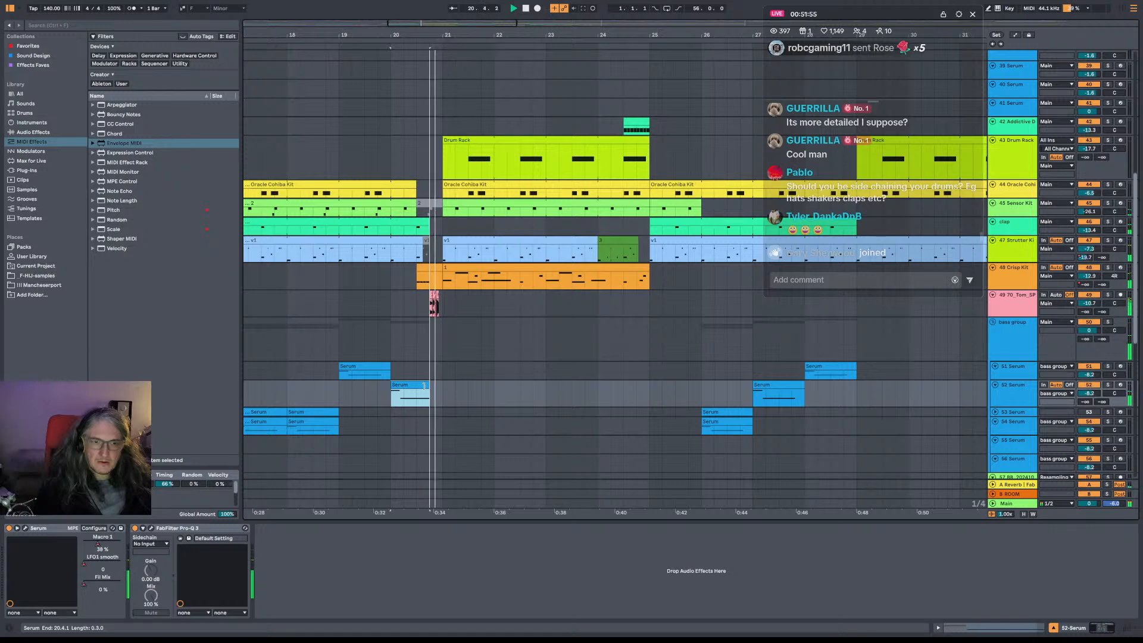
left_click(397, 349)
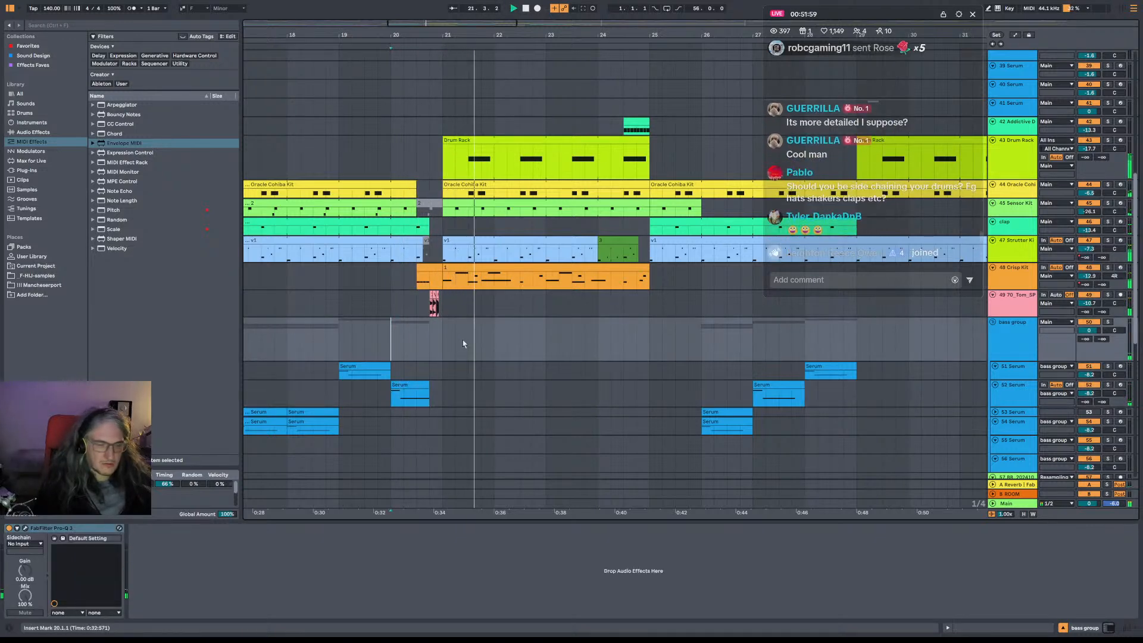
scroll(467, 361, "down", 3)
key("space")
key("space")
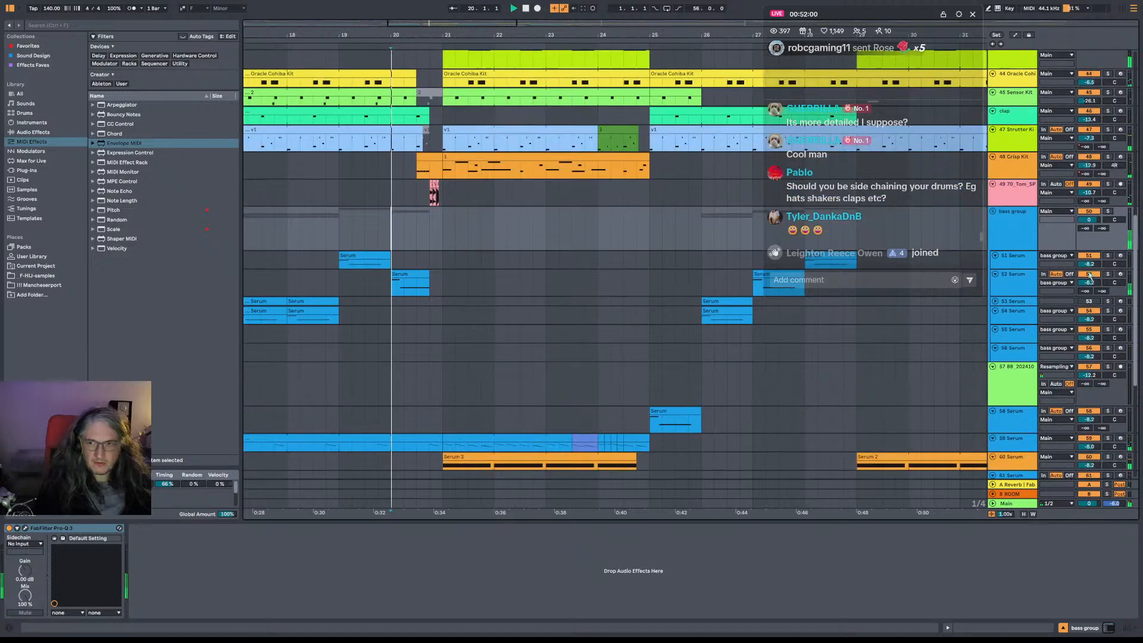
Automate the bass group's Speaker On to off from 20.4.1 to about 23.1.1, and replay from 19.1.1 with automation hidden.
right_click(1087, 212)
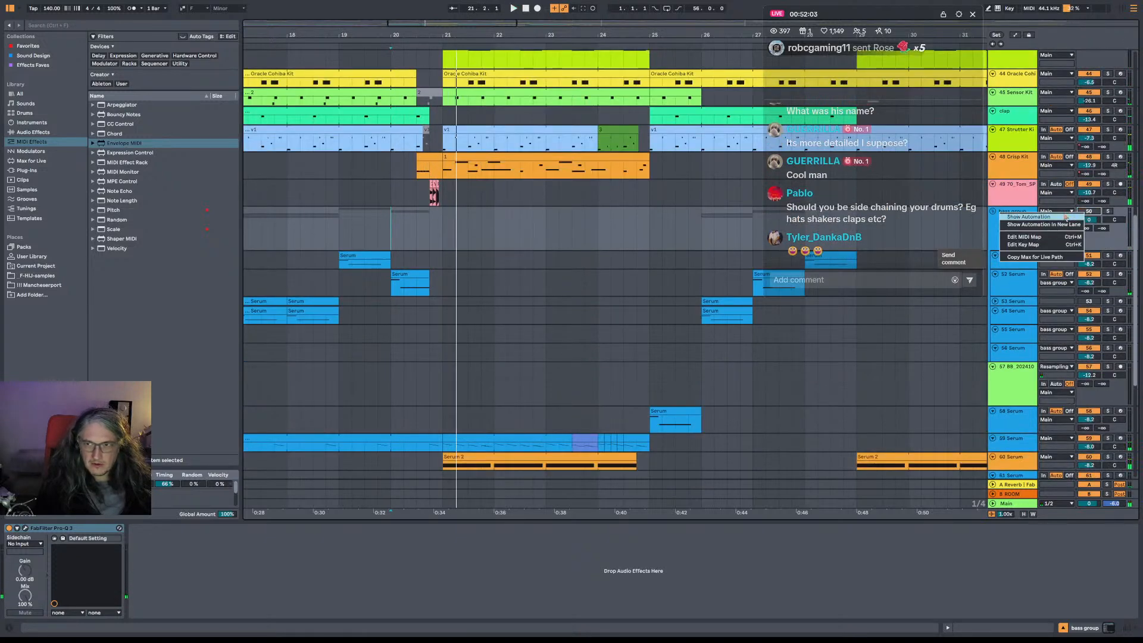
left_click(632, 235)
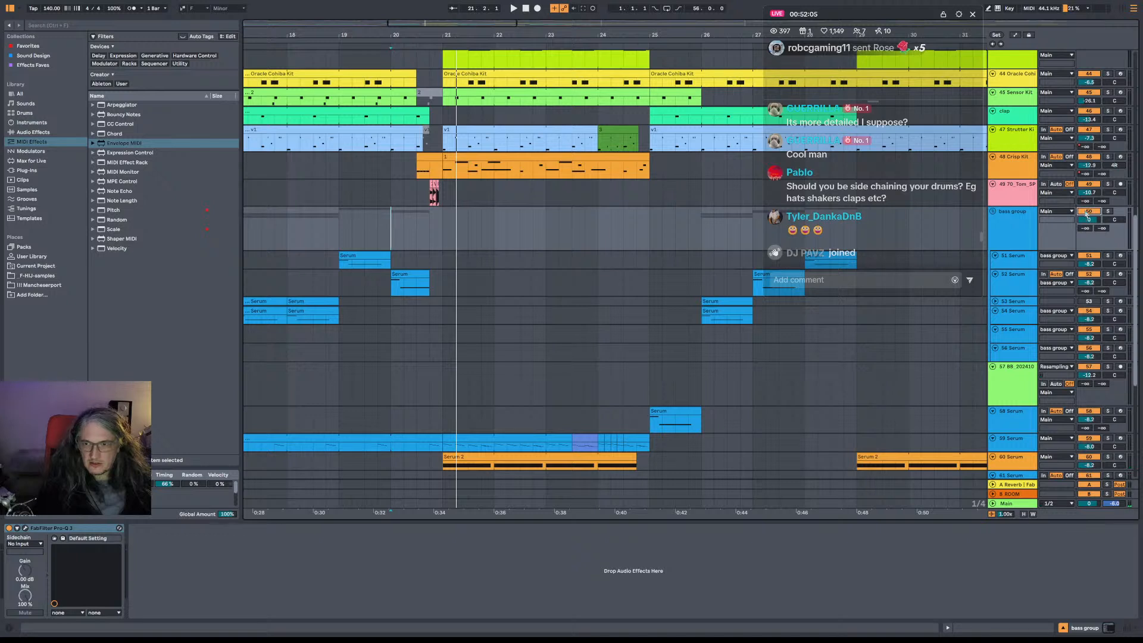
left_click(427, 226)
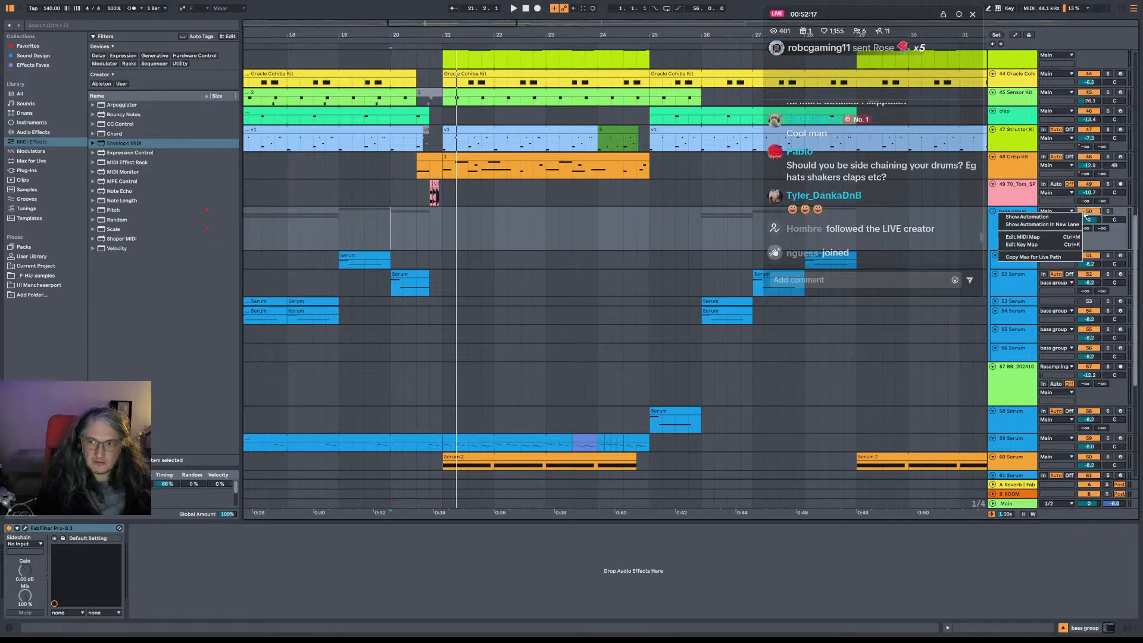
key("a")
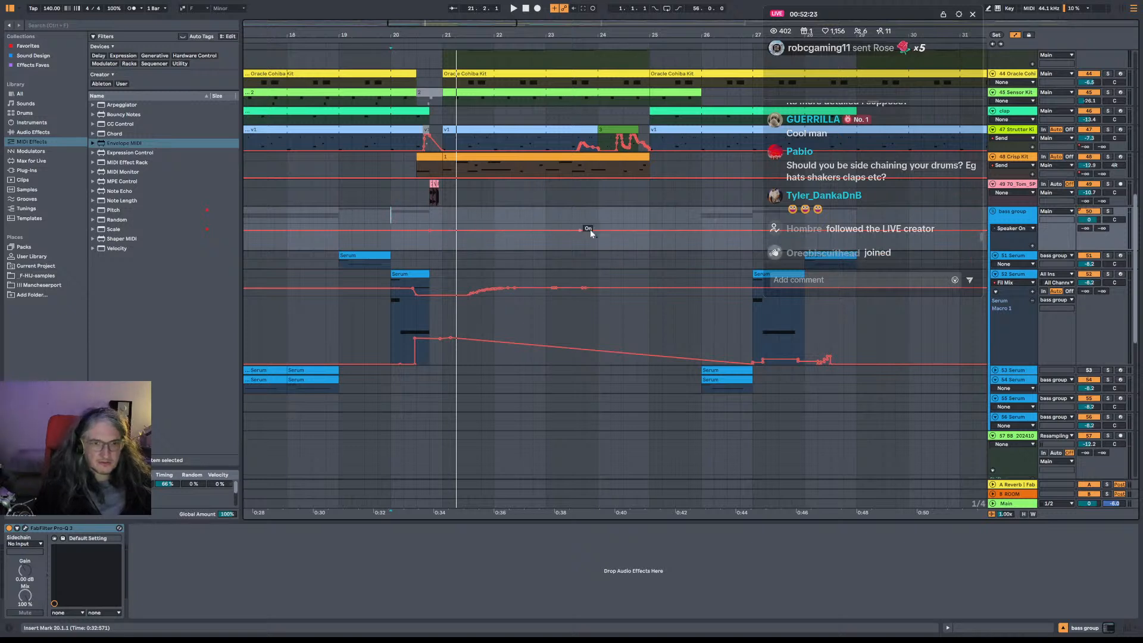
mouse_move(440, 230)
left_mouse_down()
mouse_move(443, 242)
mouse_move(429, 242)
left_mouse_up()
left_click(346, 219)
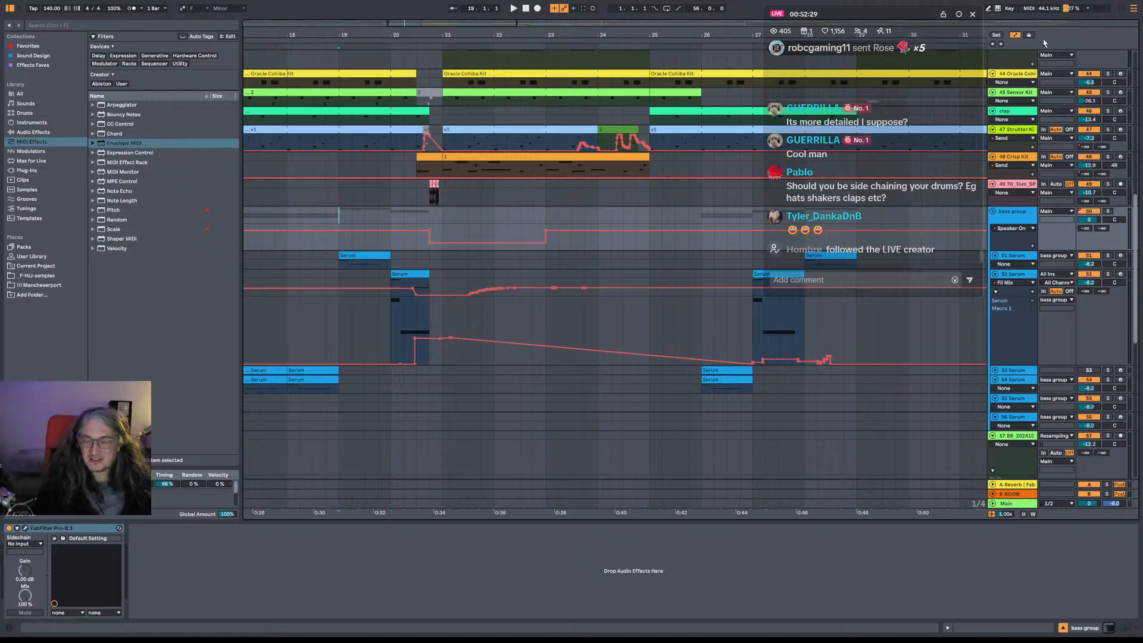
left_click(1016, 35)
key("space")
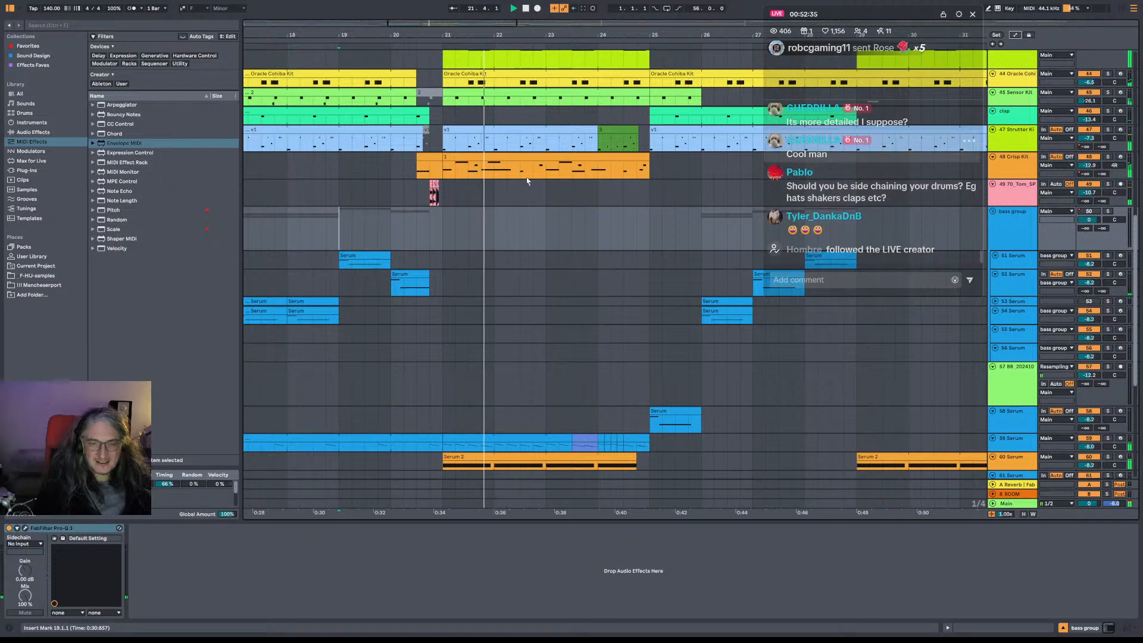
Audition the bar 23 SI_TS1_140_Melody_2 clip on track 70 from 23.1.1 and 23.4.1.
left_click_drag(644, 226, 492, 225)
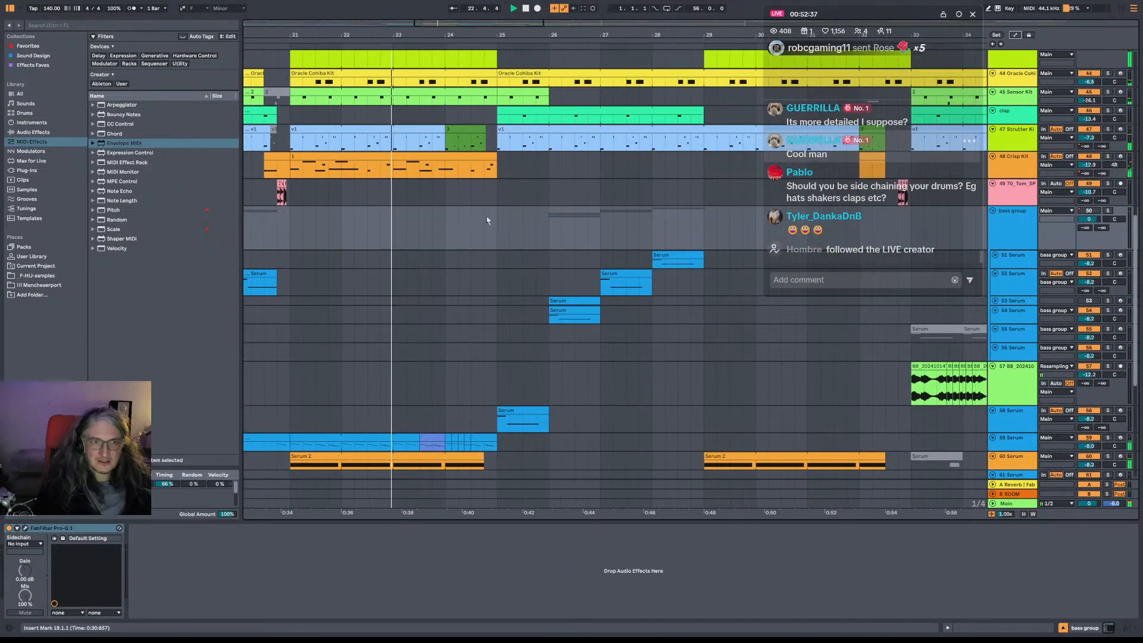
scroll(398, 184, "down", 8)
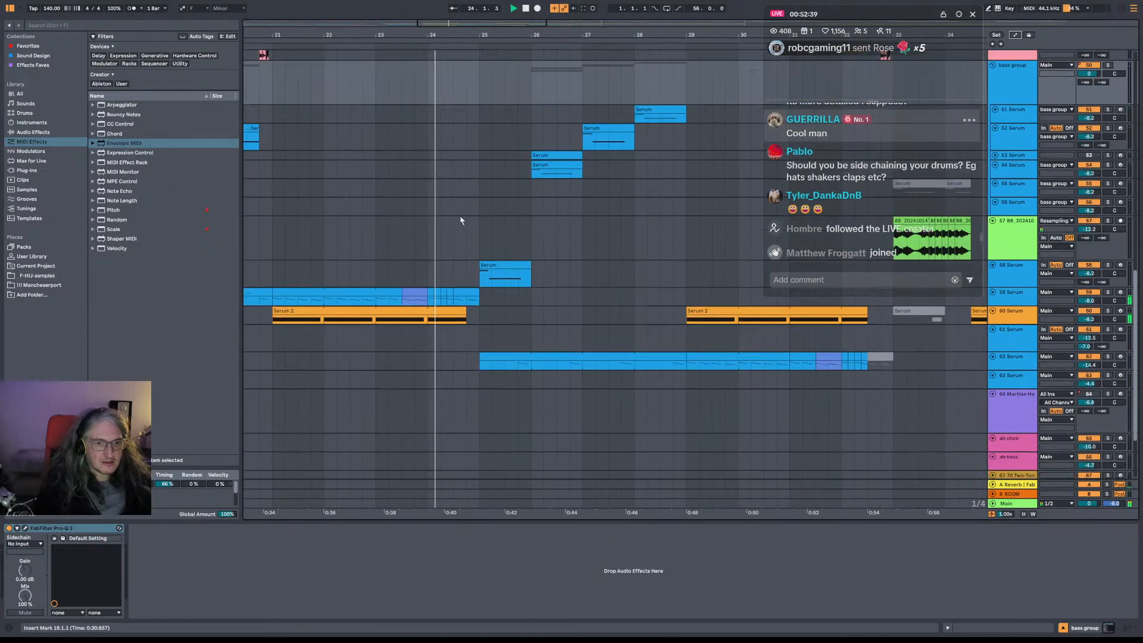
scroll(460, 213, "down", 1)
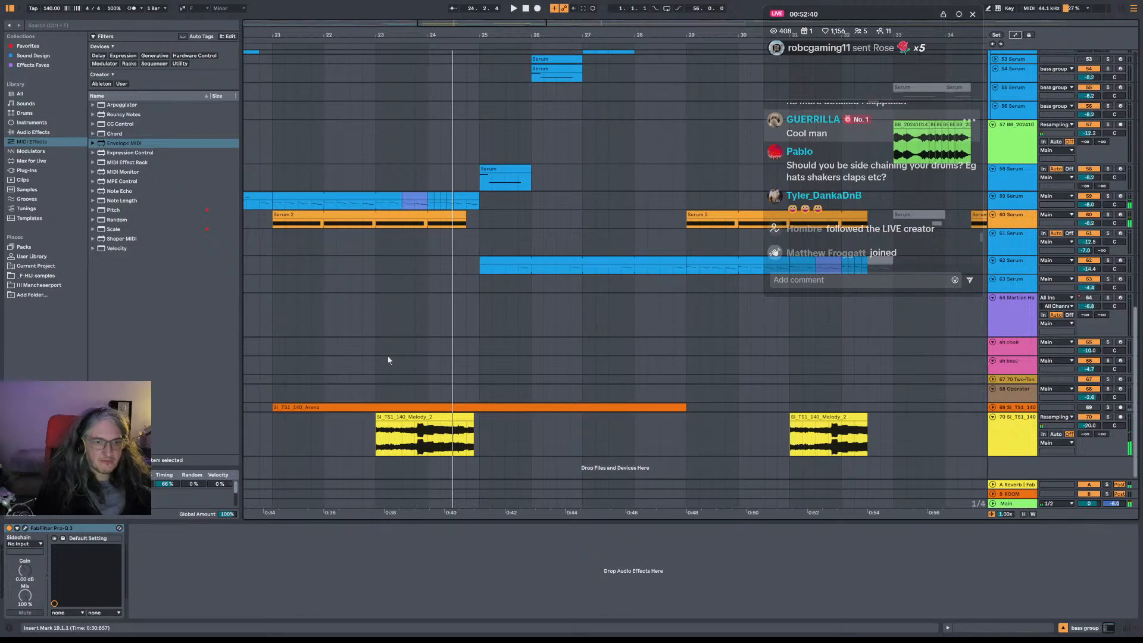
left_click(375, 445)
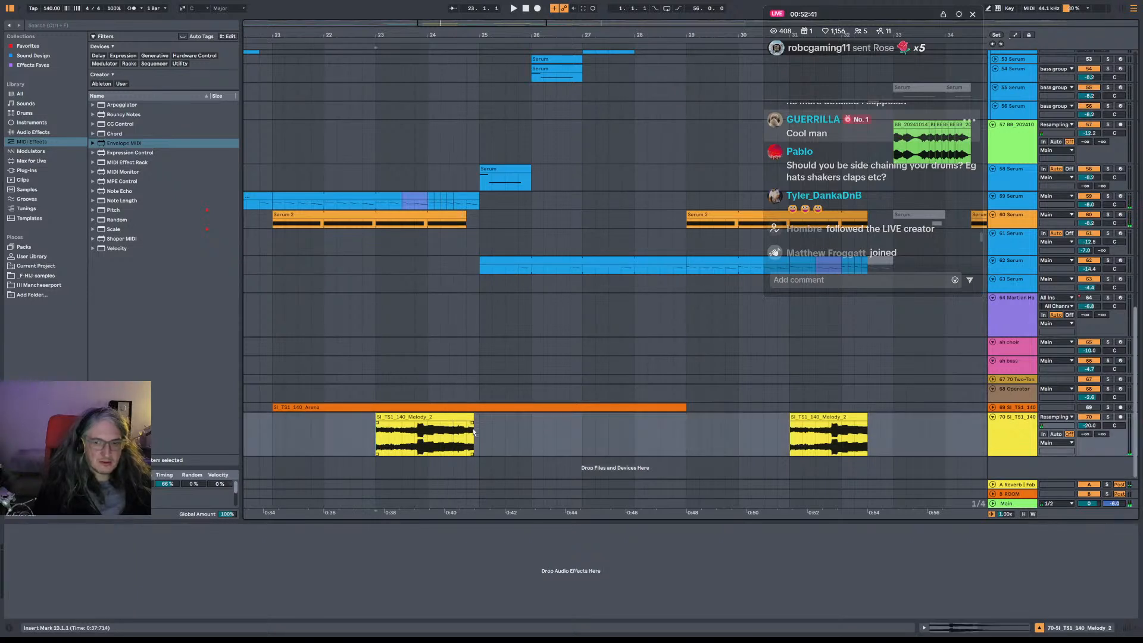
left_click(426, 418)
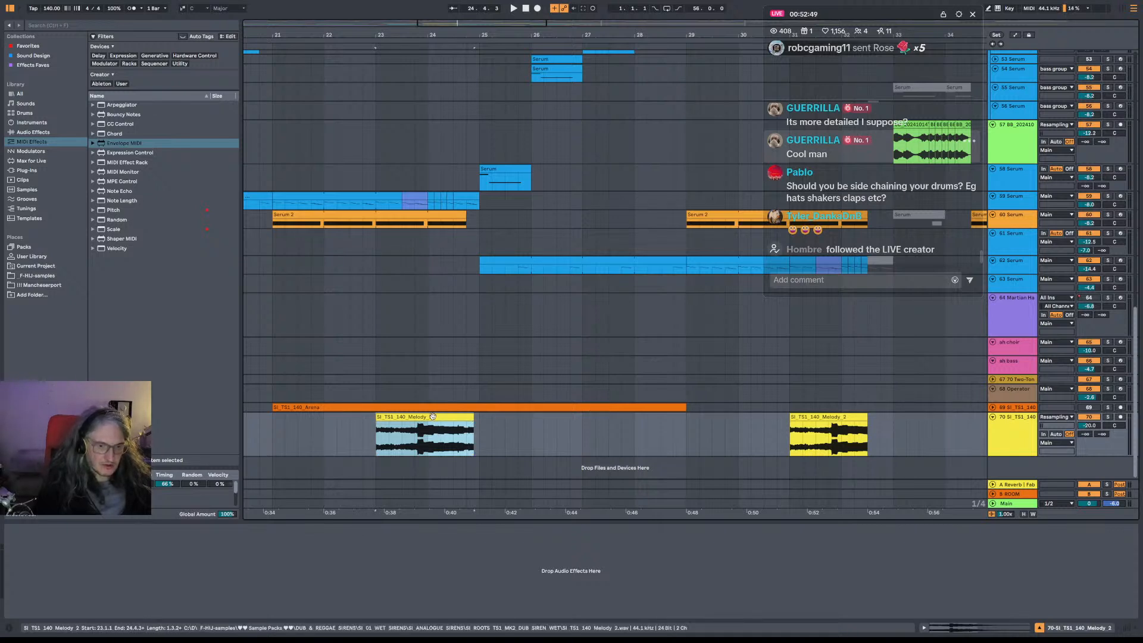
key("space")
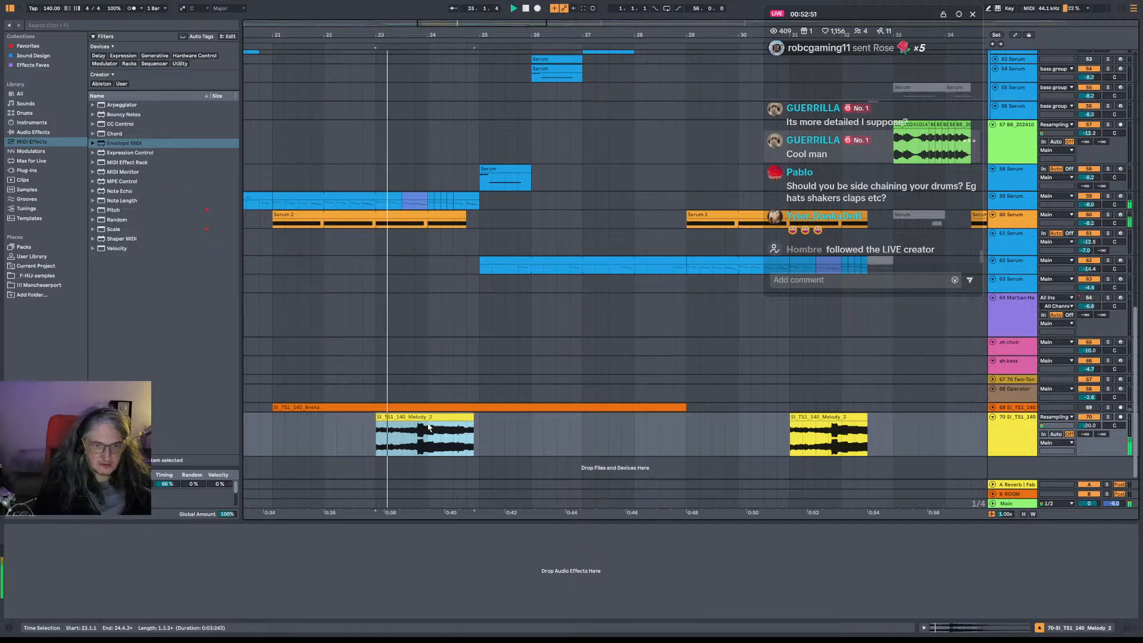
left_click(1000, 427)
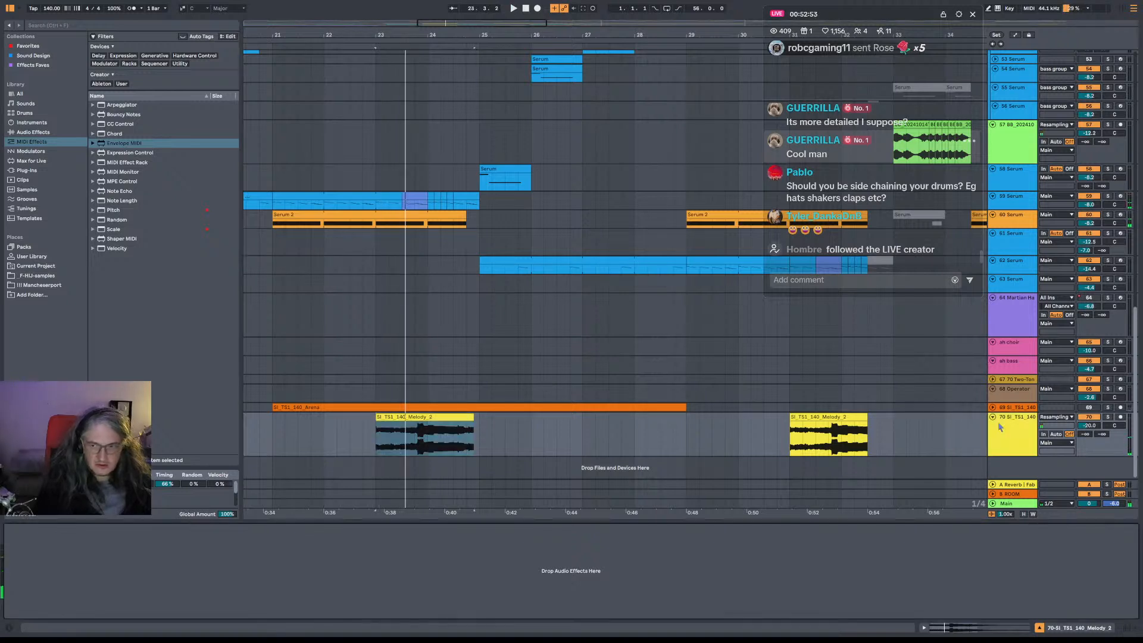
left_click(421, 436)
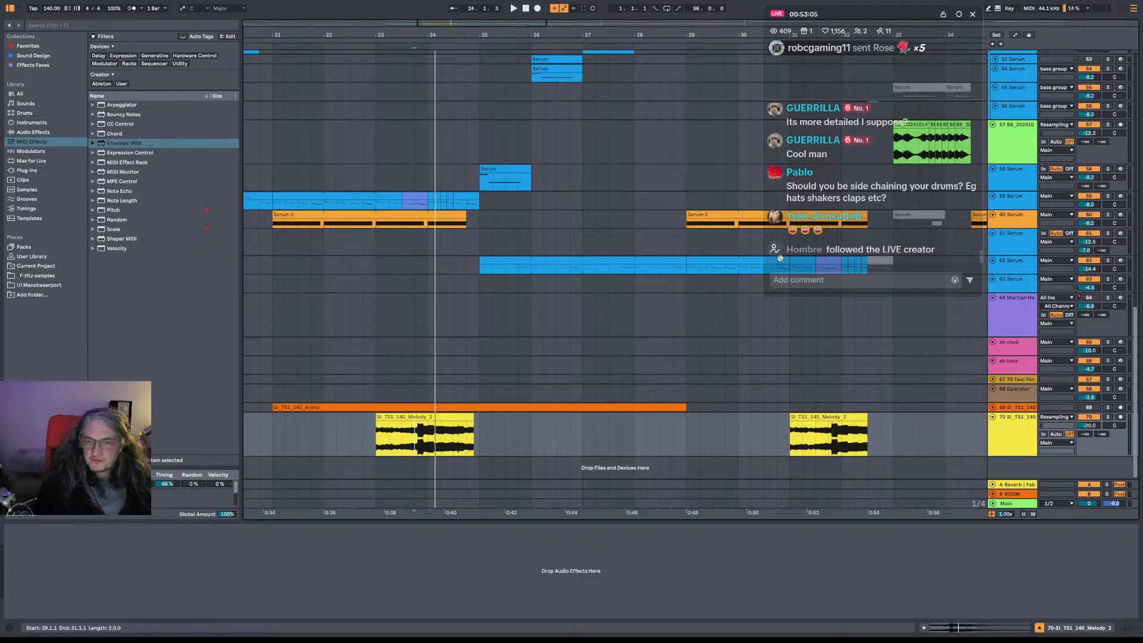
key("space")
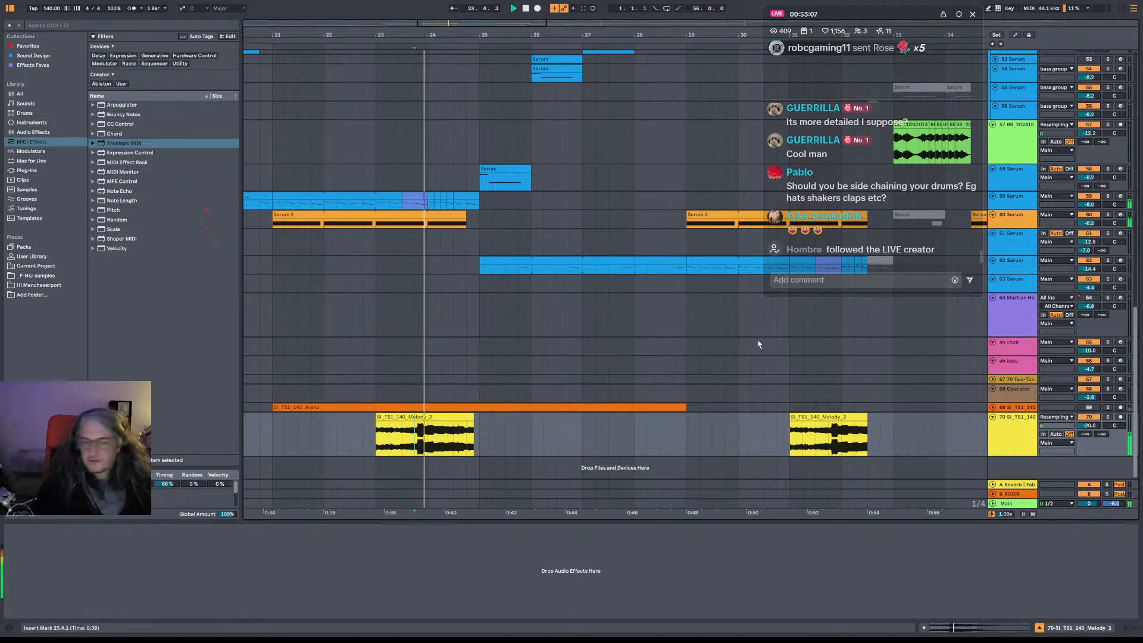
left_click(381, 438)
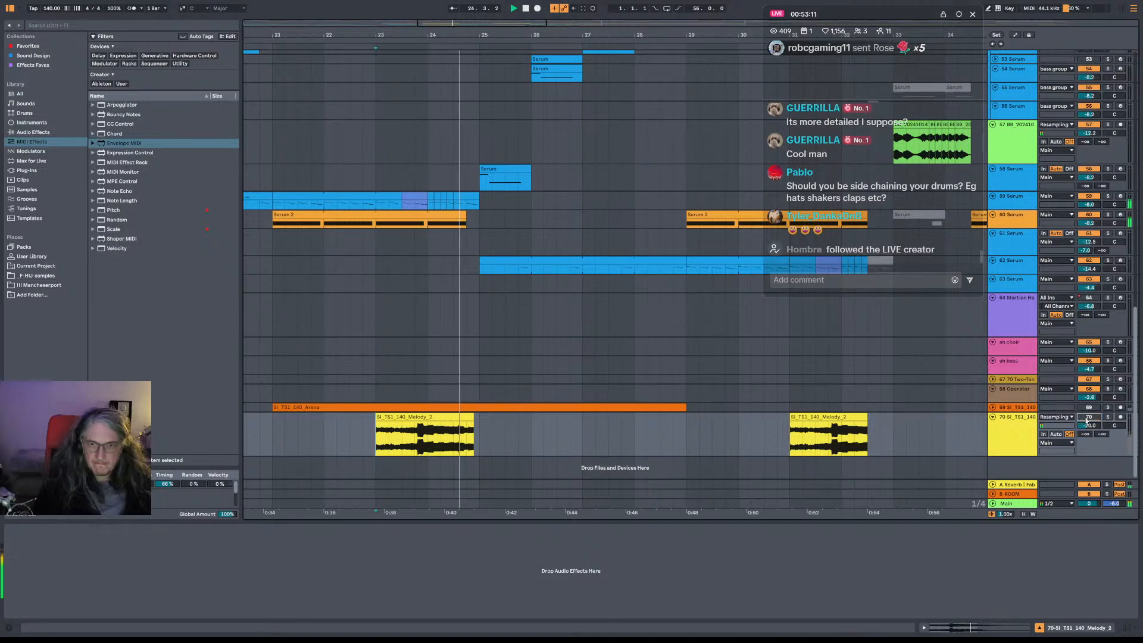
left_click(403, 439)
key("space")
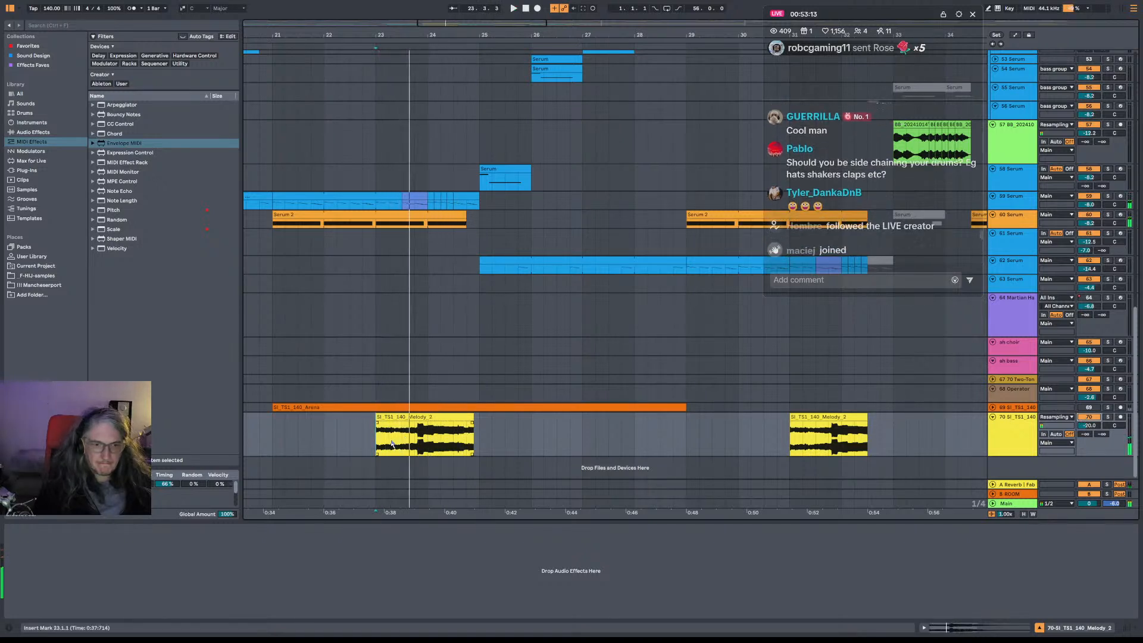
Duplicate the first three beats of the bar 23 Melody_2 clip to 23.4.1 and turn off Warp on the copy.
left_click_drag(378, 439, 446, 418)
double_click(445, 418)
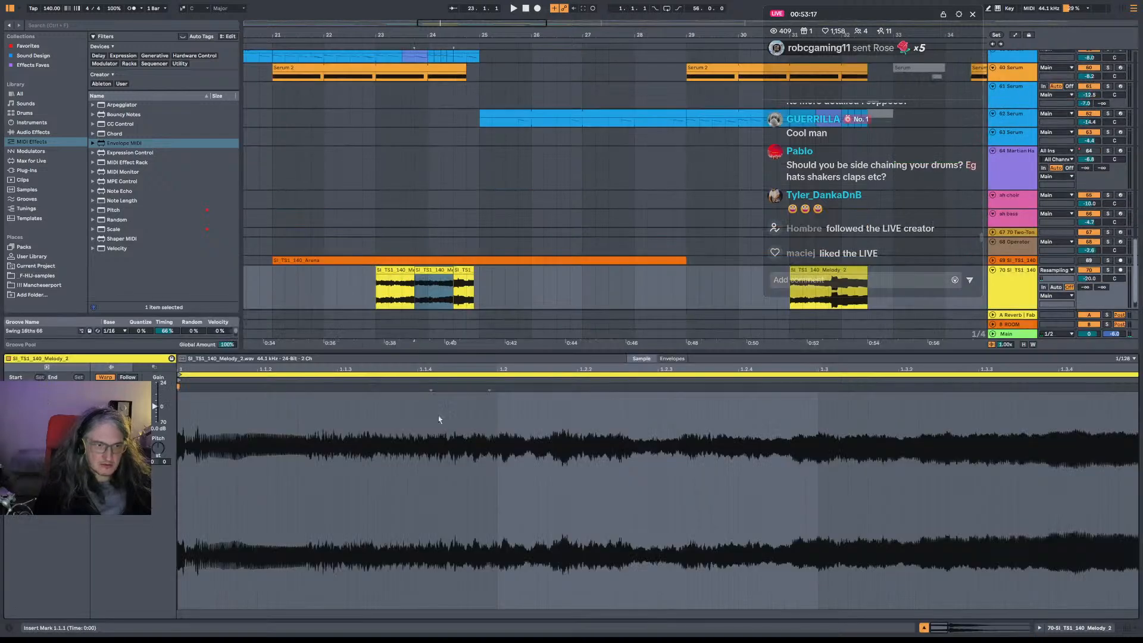
left_click(106, 378)
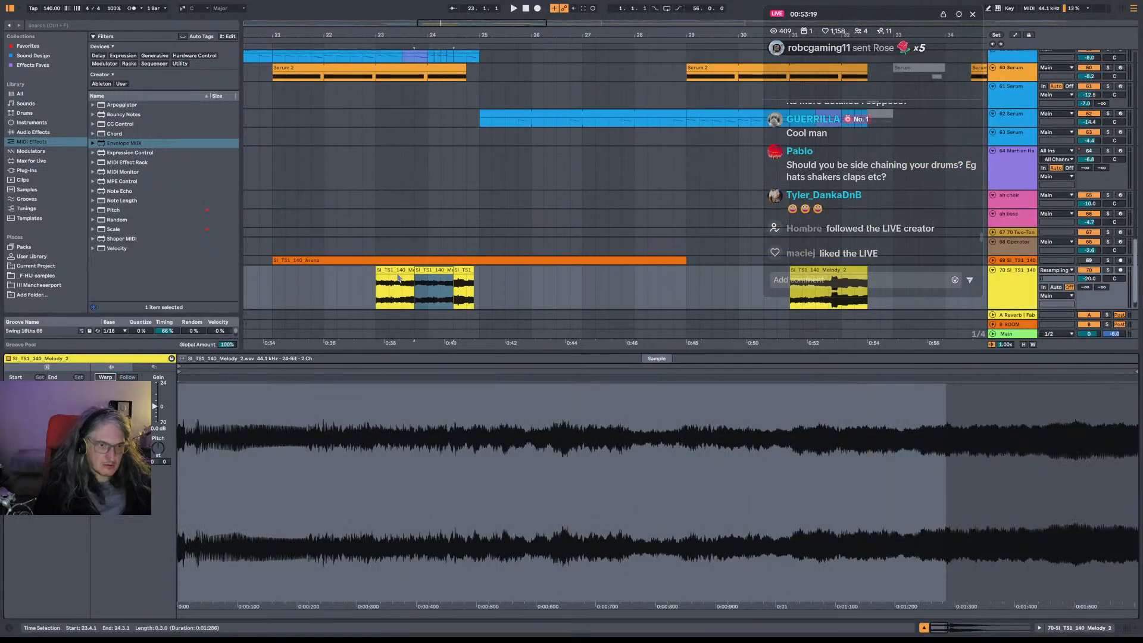
Lower the copied melody clip's pitch, extend its end to about 24.4.3, and audition the phrase from 23.1.1.
mouse_move(454, 271)
left_mouse_down()
mouse_move(503, 272)
mouse_move(467, 272)
left_mouse_up()
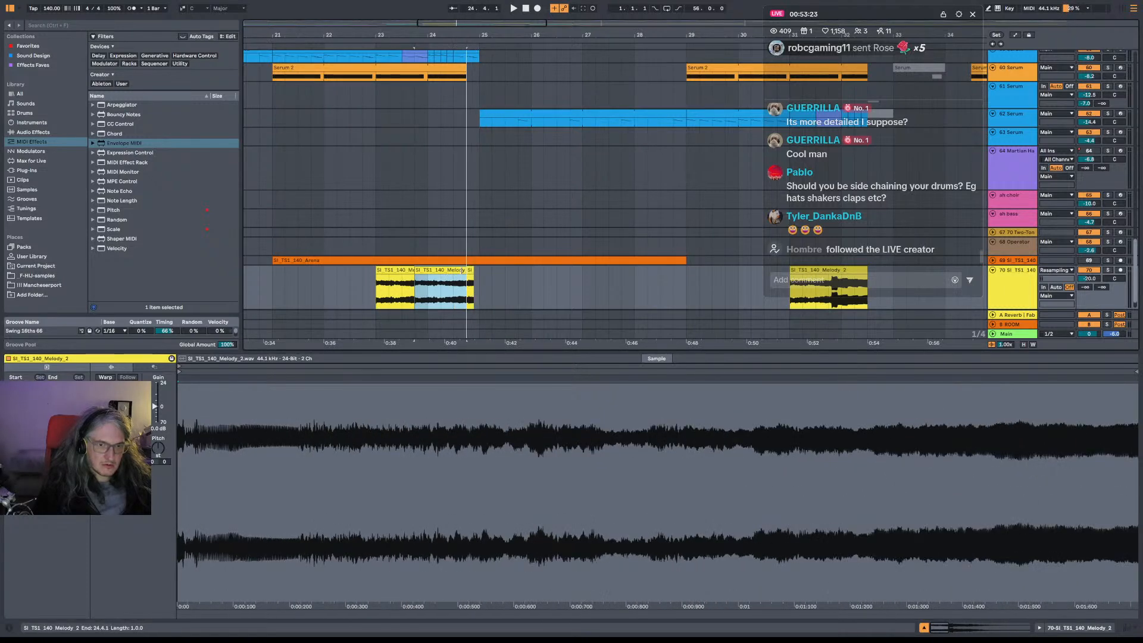
left_click_drag(158, 448, 157, 462)
key("space")
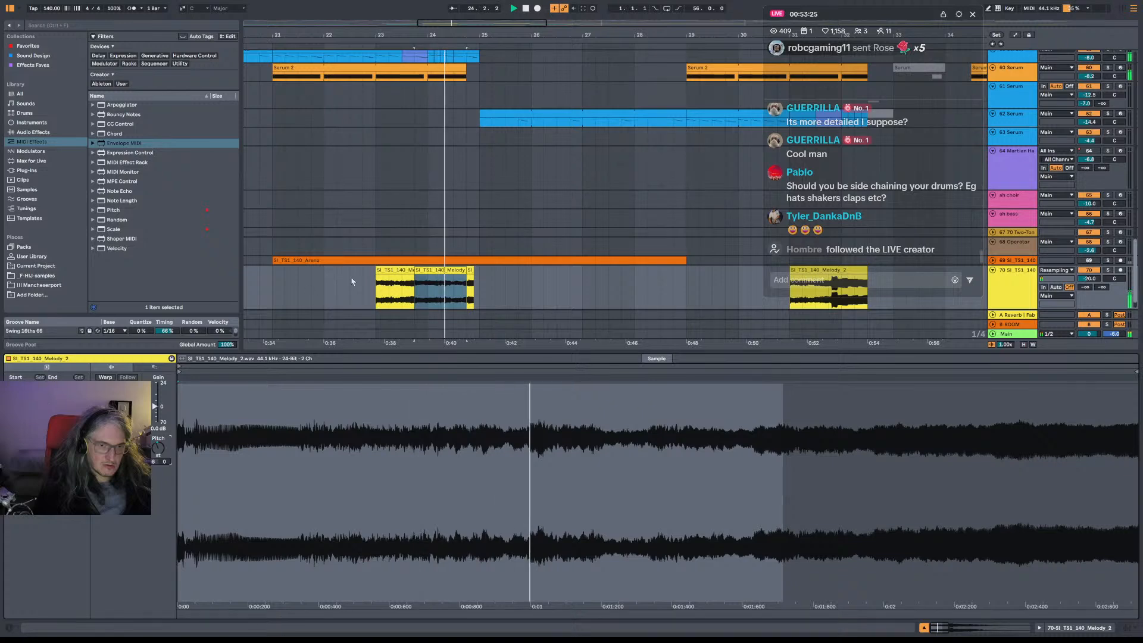
left_click(376, 285)
key("space")
key("space")
left_click_drag(466, 270, 474, 270)
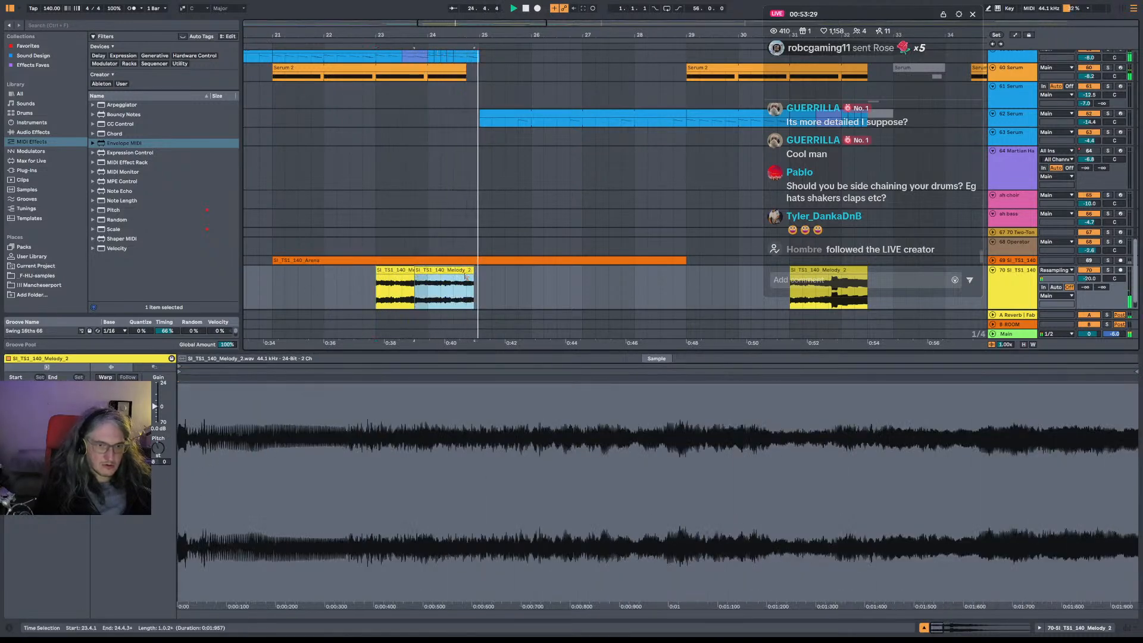
Extend the copied melody clip's end to 25.1.1 and audition it.
key("space")
key("space")
left_click_drag(474, 271, 480, 270)
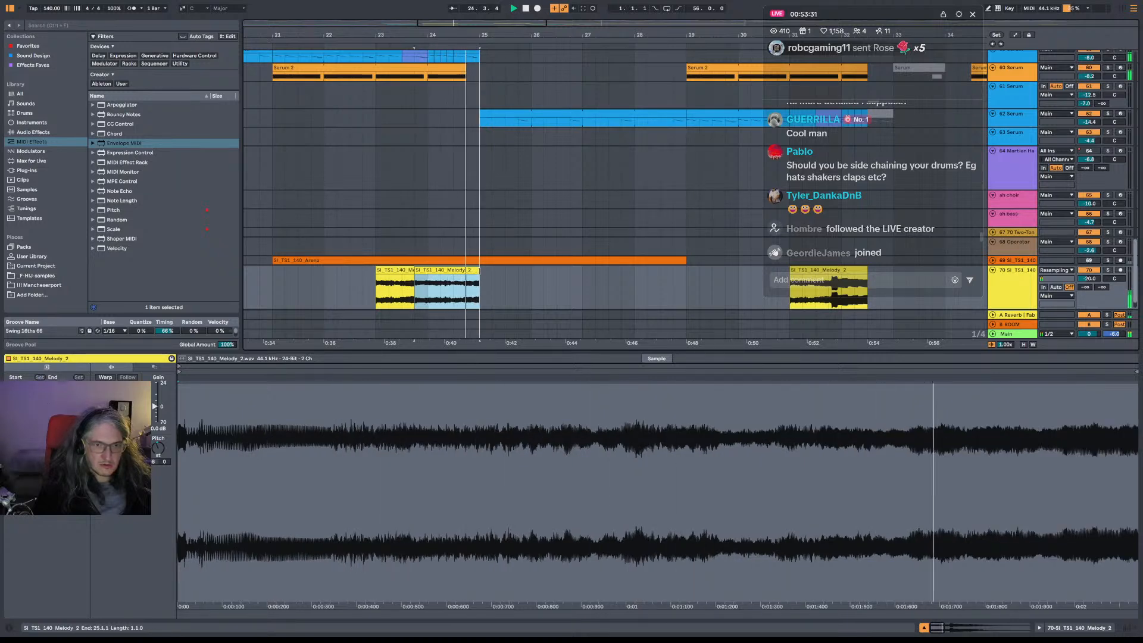
key("space")
key("space")
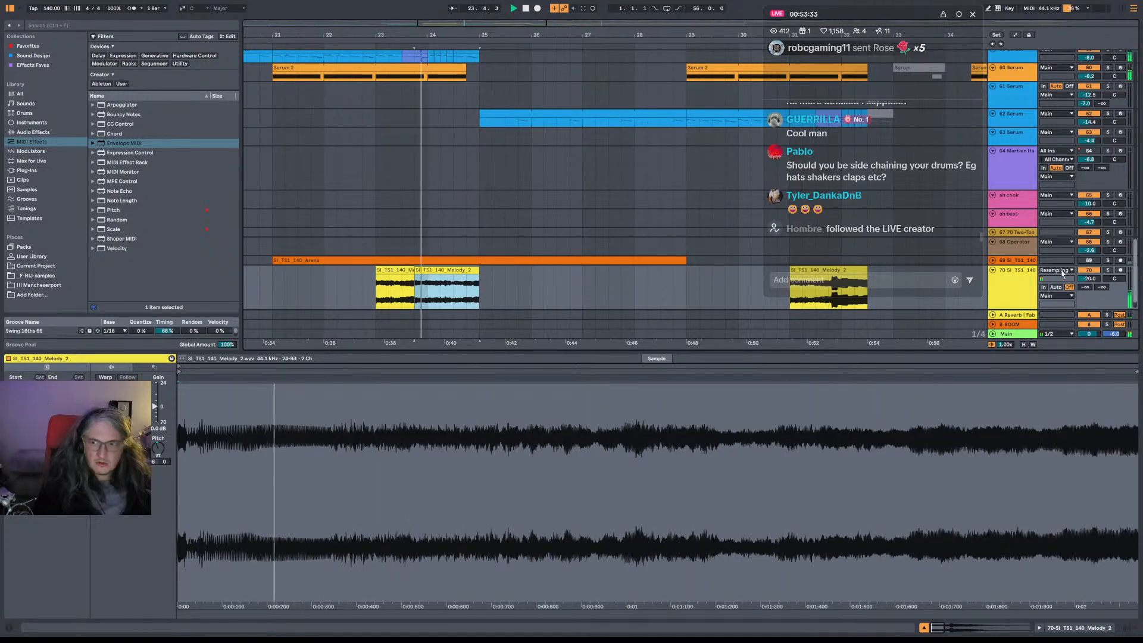
Open the device chain of melody track 70 to check it for effects.
double_click(1012, 286)
left_click(1012, 287)
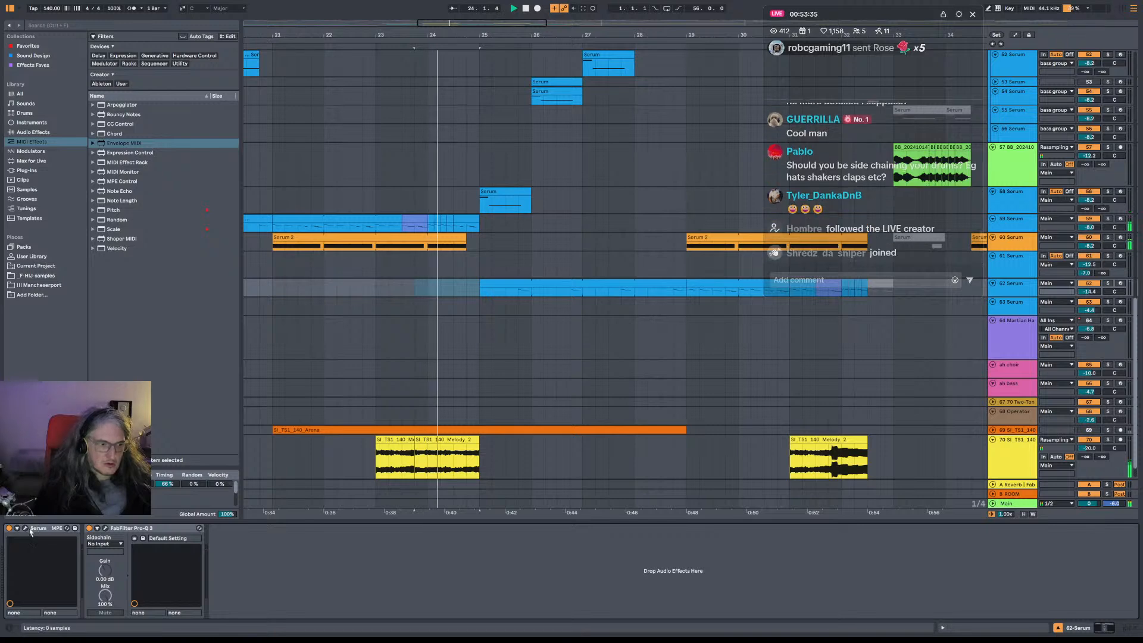
left_click(1010, 450)
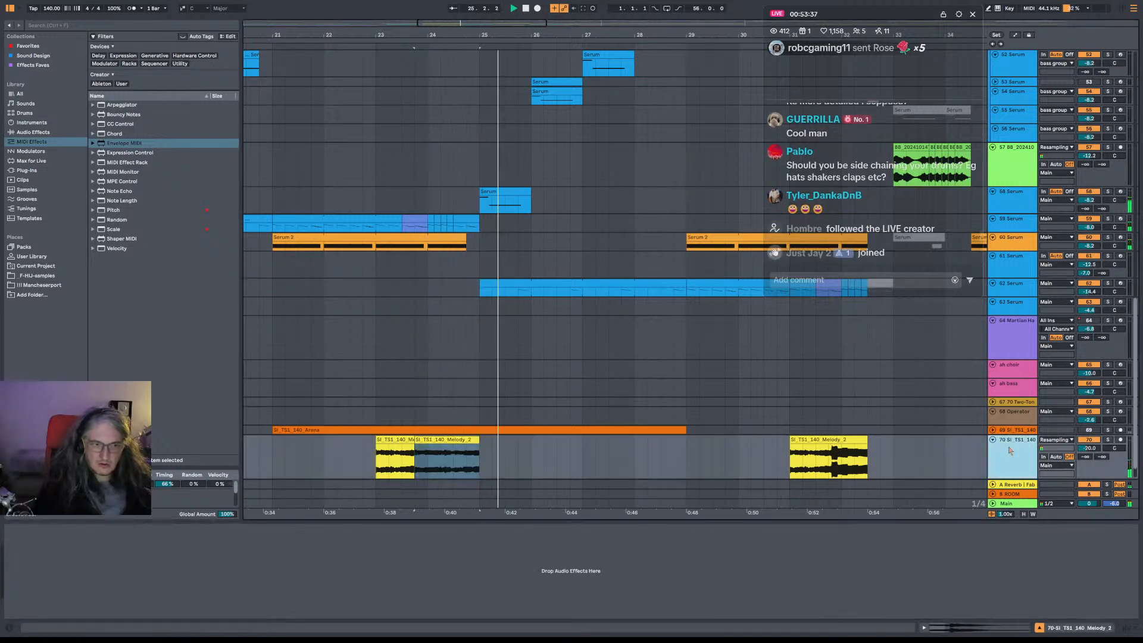
scroll(676, 413, "down", 2)
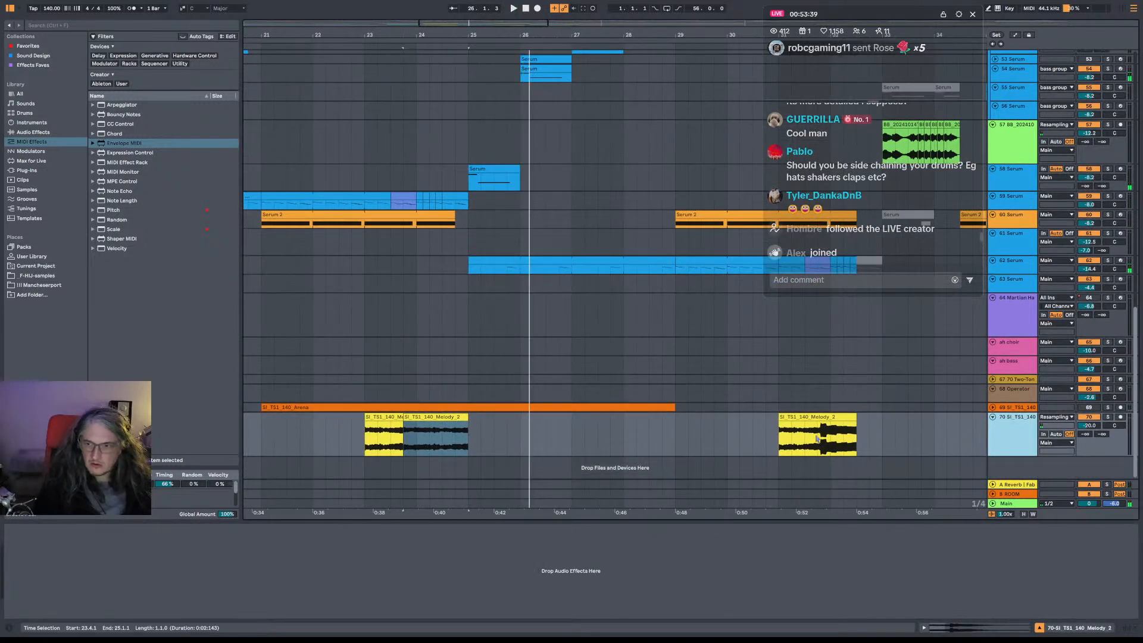
Colour the copied melody clip at 23.4.1 olive green.
left_click(389, 420)
left_click(389, 420, "shift")
right_click(390, 420)
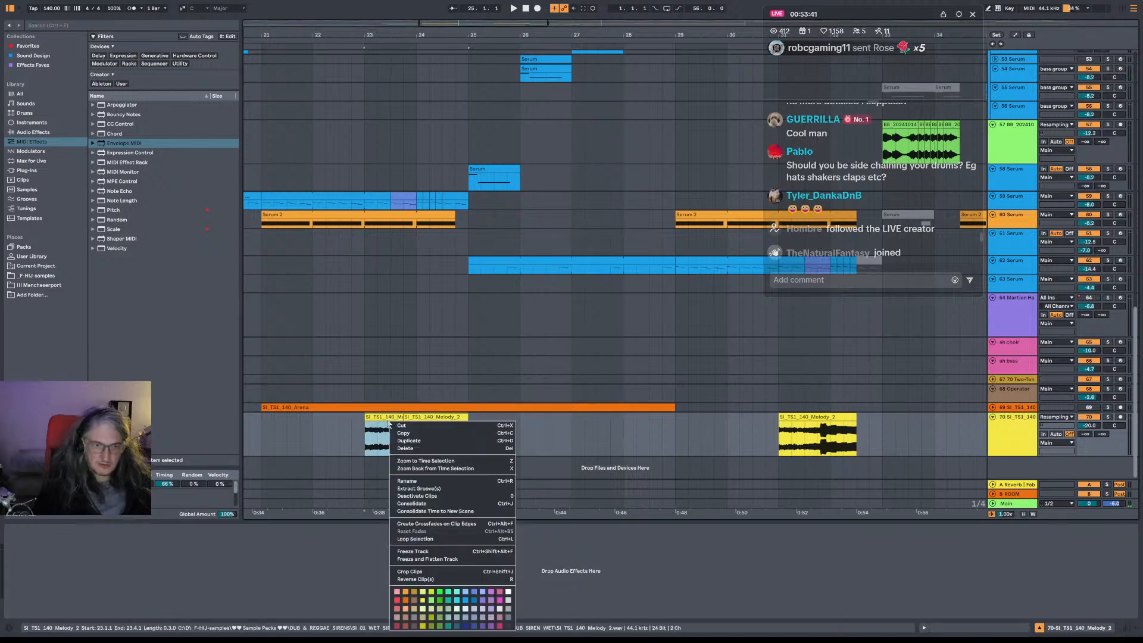
left_click(413, 538)
right_click(425, 414)
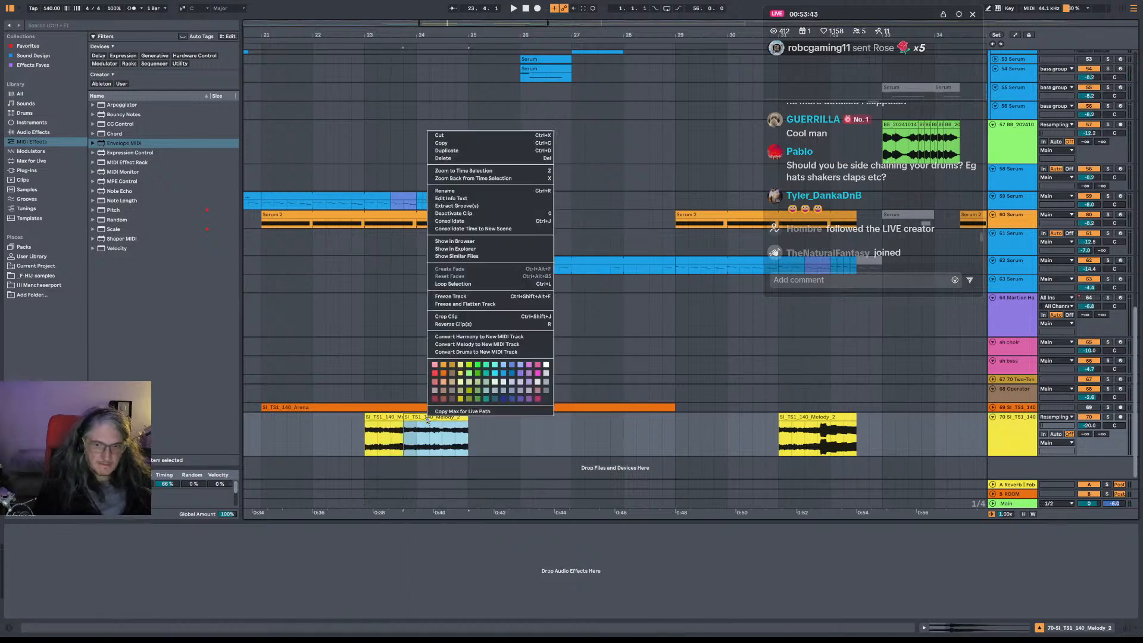
left_click(430, 421)
Copy the olive melody clip to 31.4.1 and audition the phrases from 31.1.1 and 23.1.1.
left_click_drag(429, 420, 843, 427)
left_click(787, 434)
key("space")
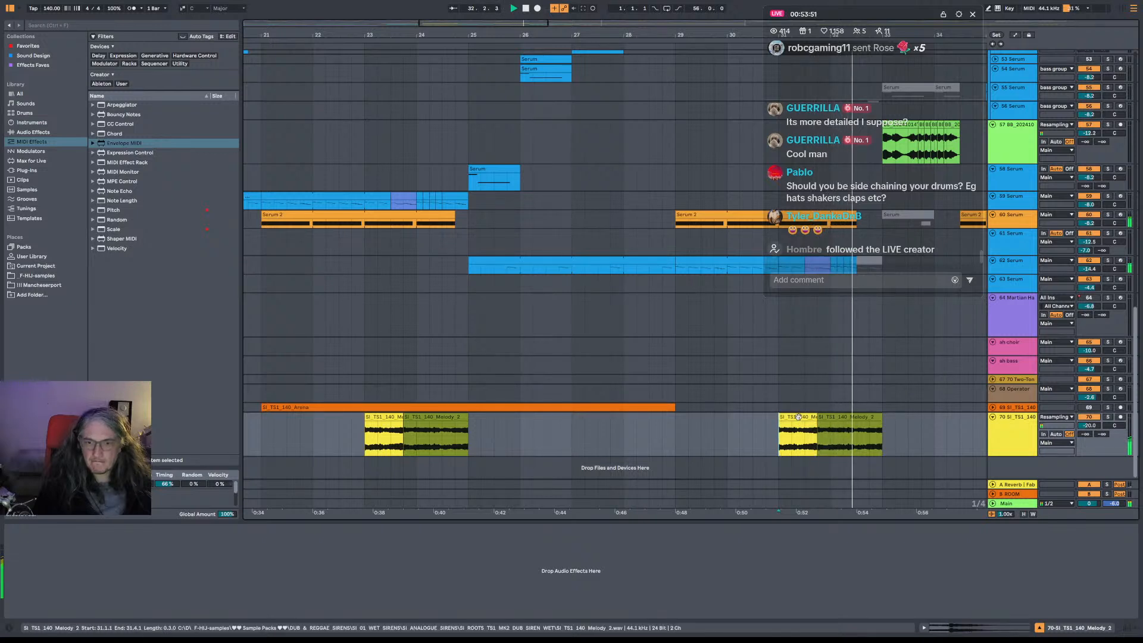
key("space")
left_click(367, 438)
key("space")
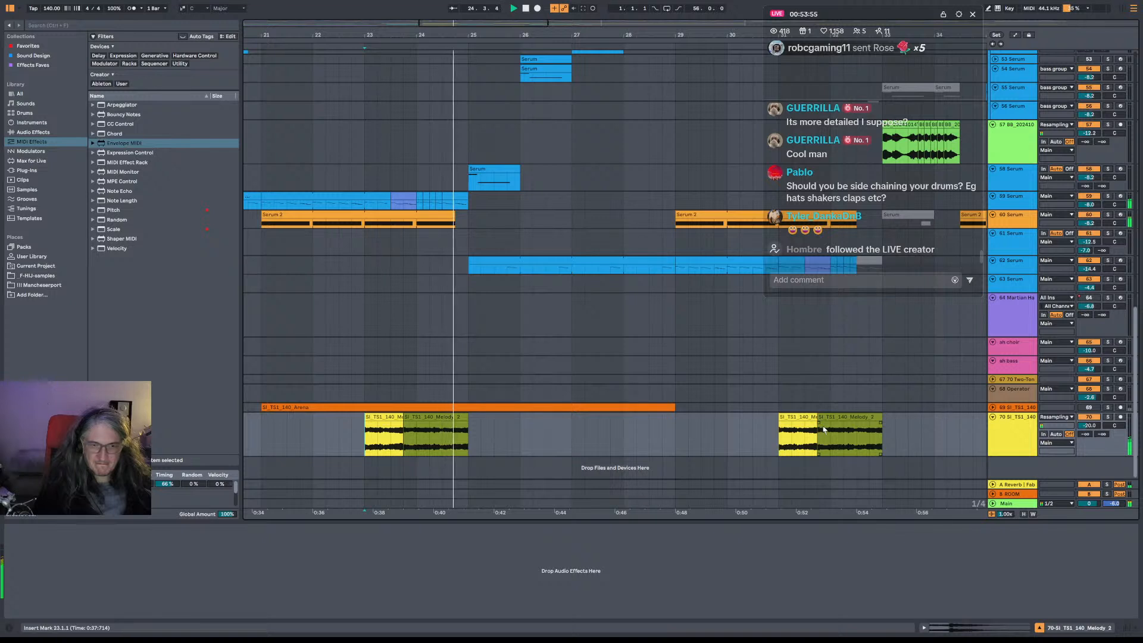
Trim the olive clip starting at 23.4.1 to end at 24.4.1 and replay from 24.1.1.
left_click(465, 418)
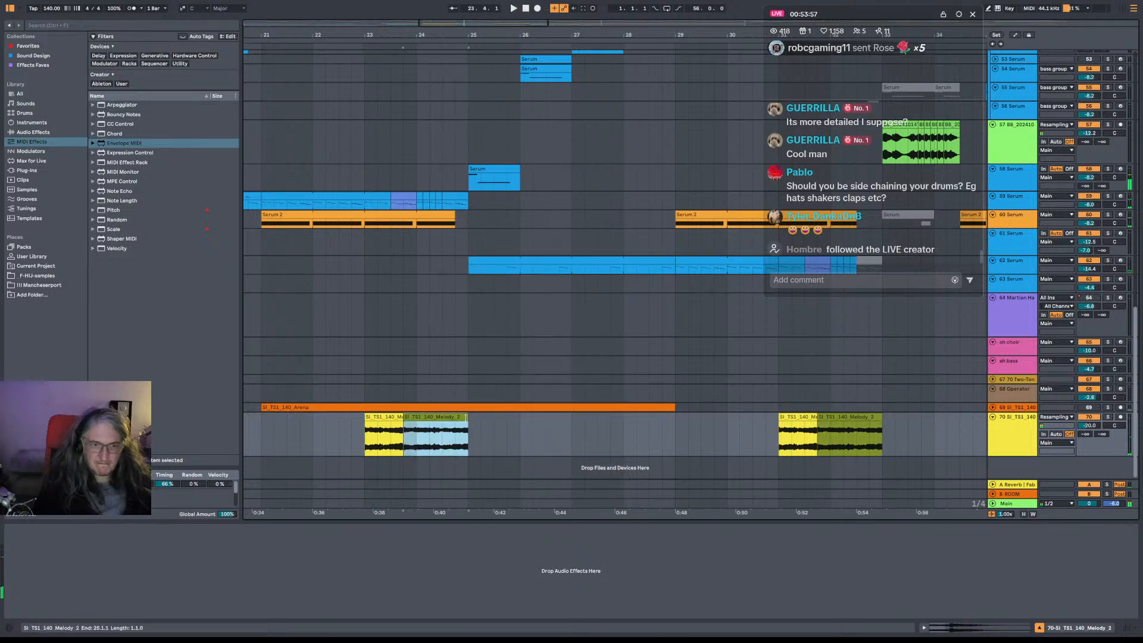
left_click_drag(465, 417, 457, 418)
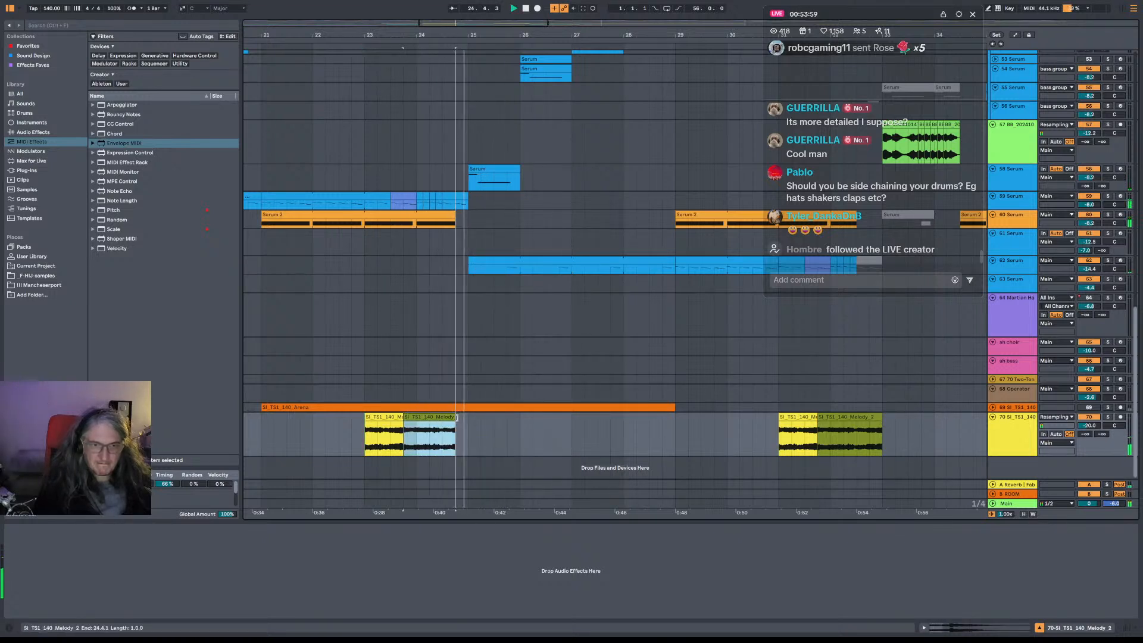
left_click(419, 186)
Show the Speaker On automation of Drum Rack track 43 and switch it off from 24.4.1 to about 26.3.
scroll(451, 242, "up", 10)
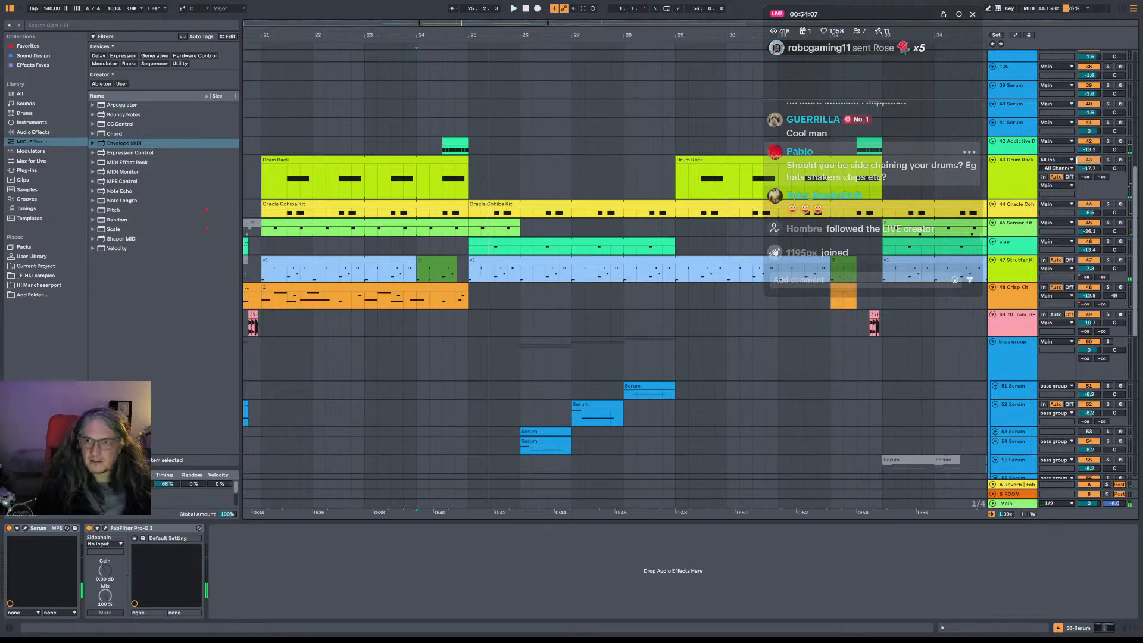
right_click(1093, 165)
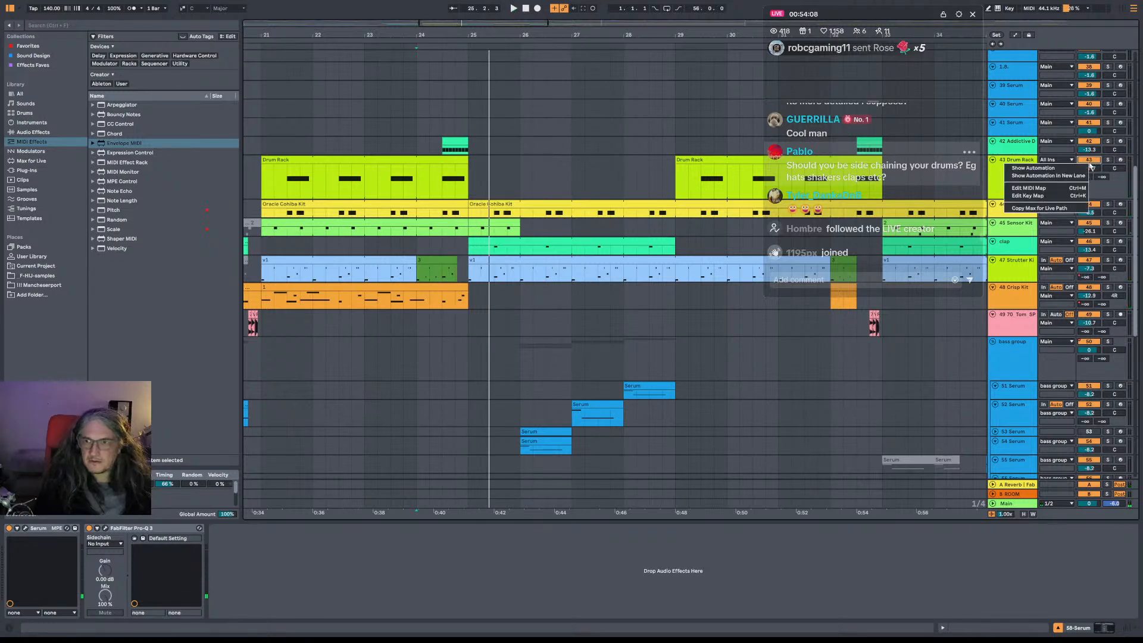
left_click(1072, 176)
left_click(550, 180)
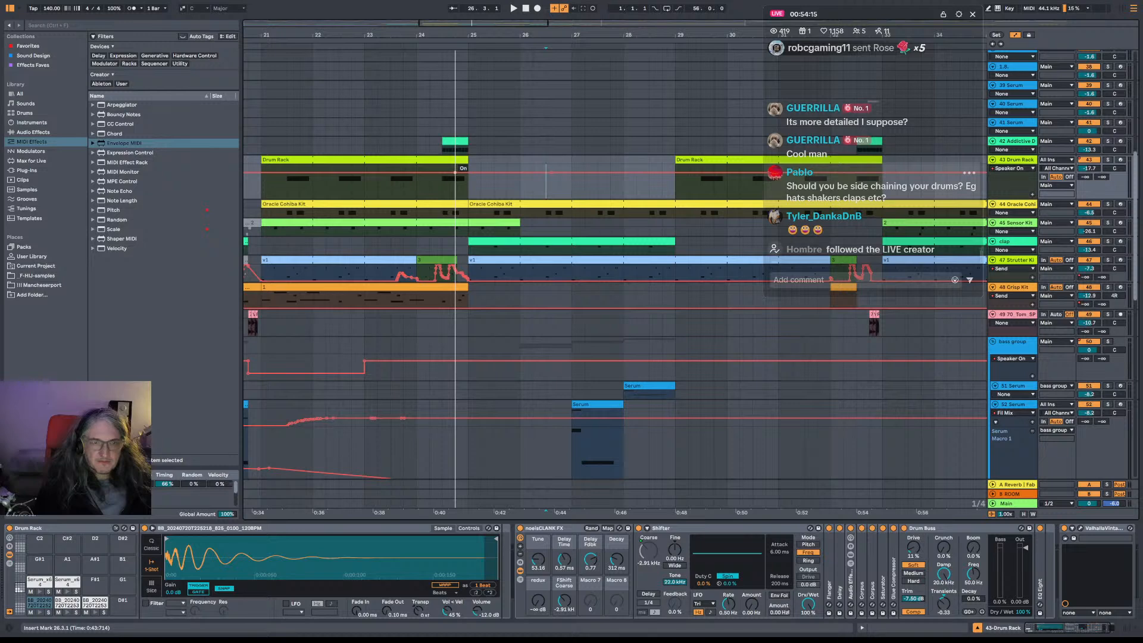
left_click(455, 172)
left_click_drag(471, 173, 470, 189)
left_click(444, 199)
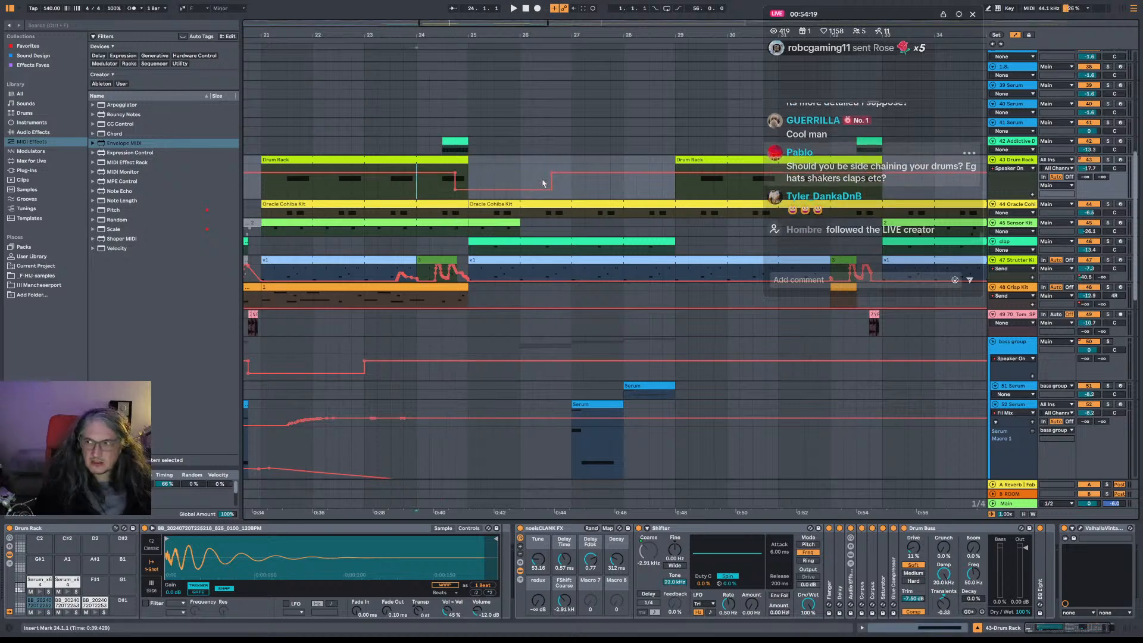
Move the start of the Drum Rack's Speaker Off section to 25.1.1 and audition from 24.1.1.
key("space")
left_click_drag(464, 189, 477, 190)
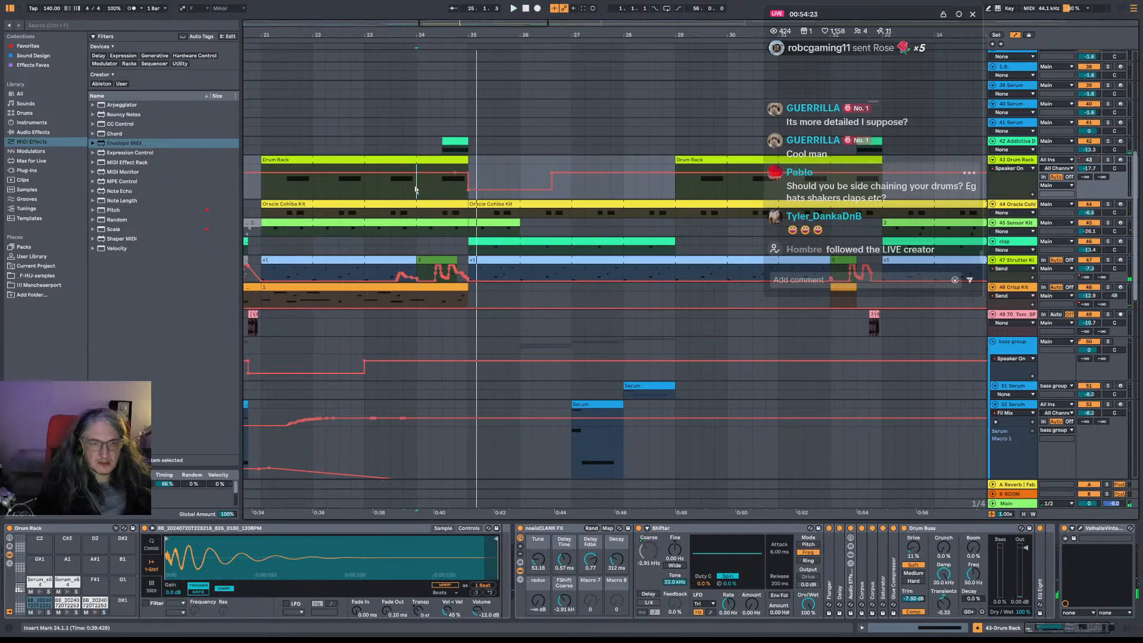
left_click_drag(438, 201, 486, 185)
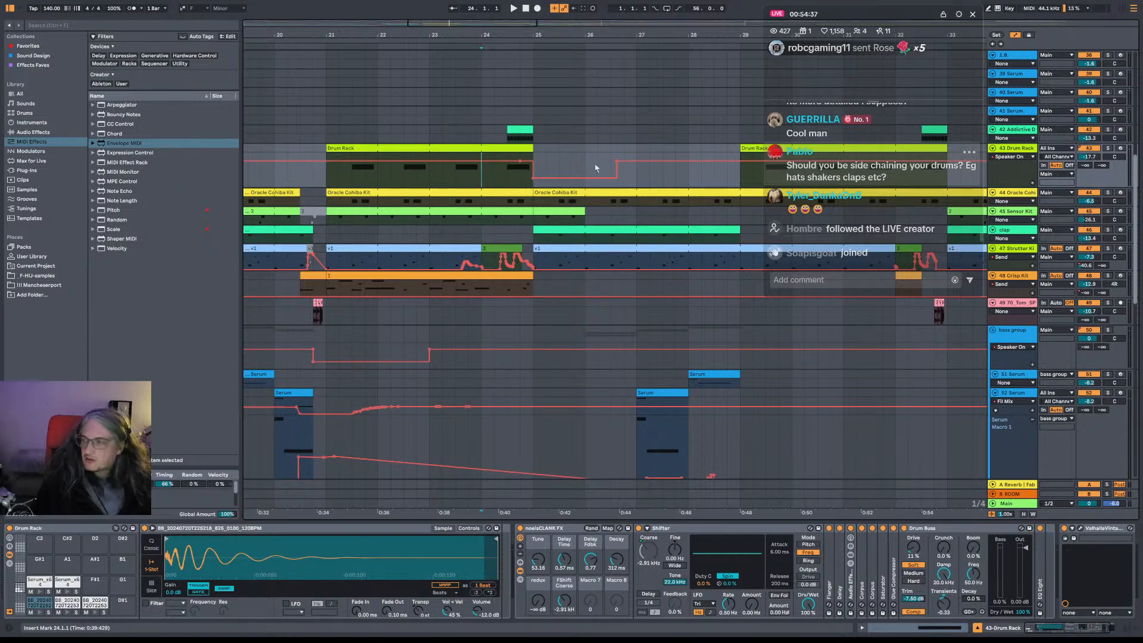
key("space")
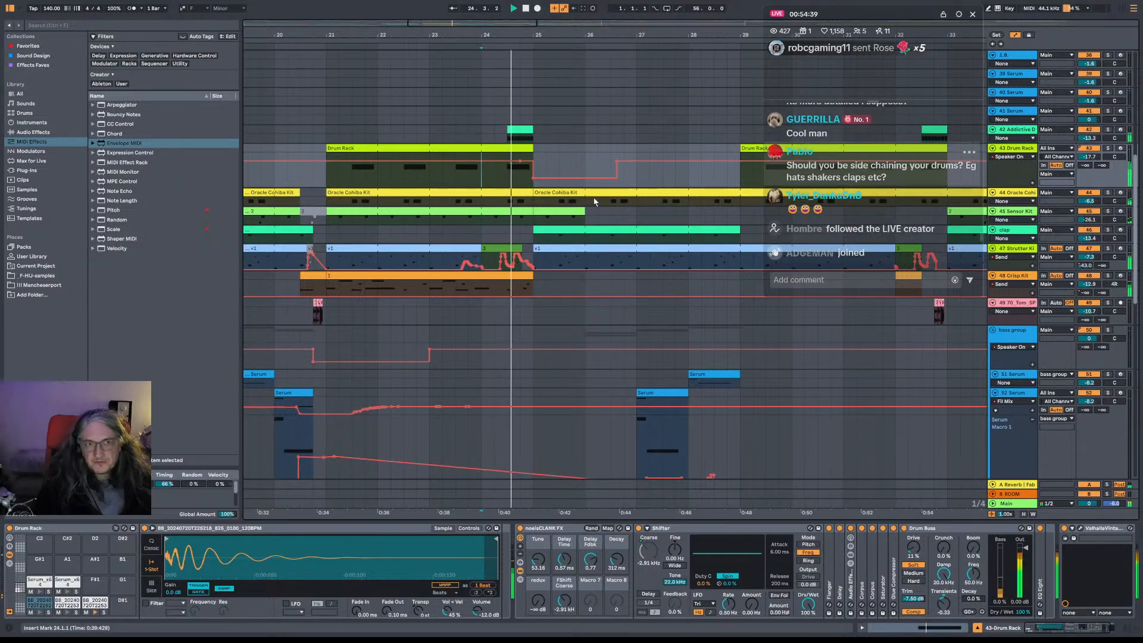
key("space")
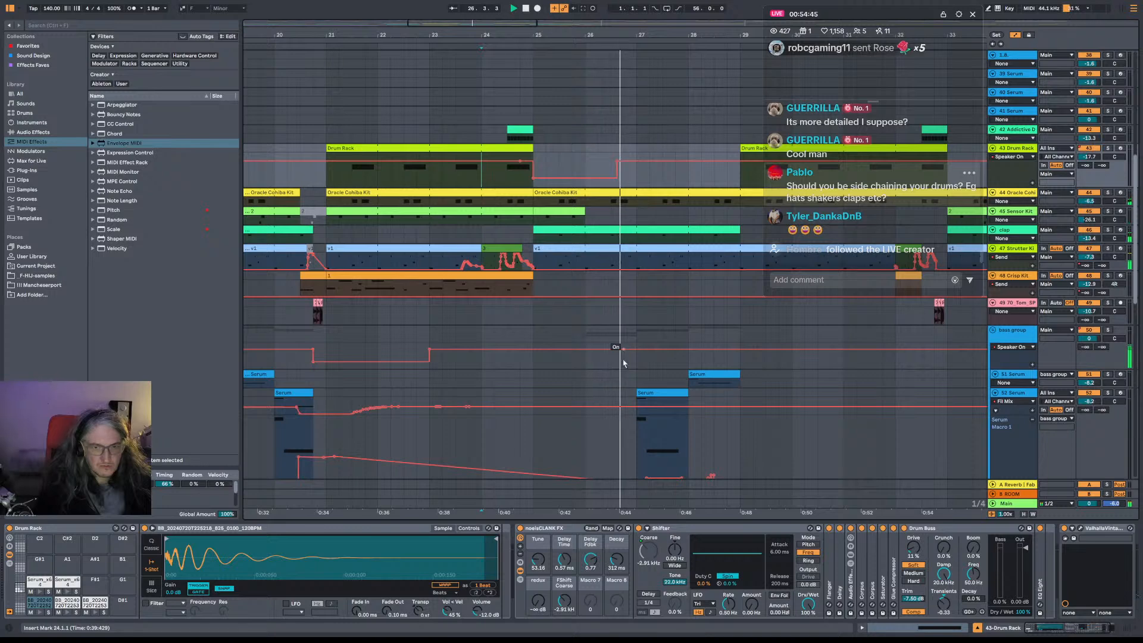
Automate the Drum Rack's Speaker On to off from 33.1.1 to about 36.3.
scroll(555, 165, "down", 5)
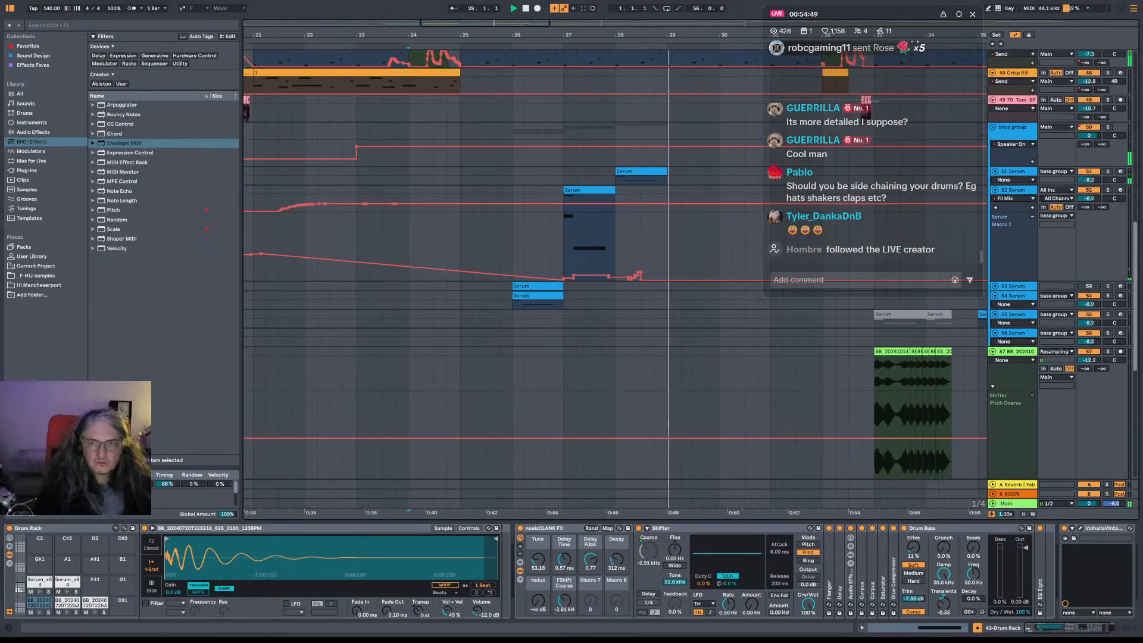
left_click_drag(684, 35, 533, 36)
scroll(536, 160, "up", 1)
scroll(534, 161, "up", 10)
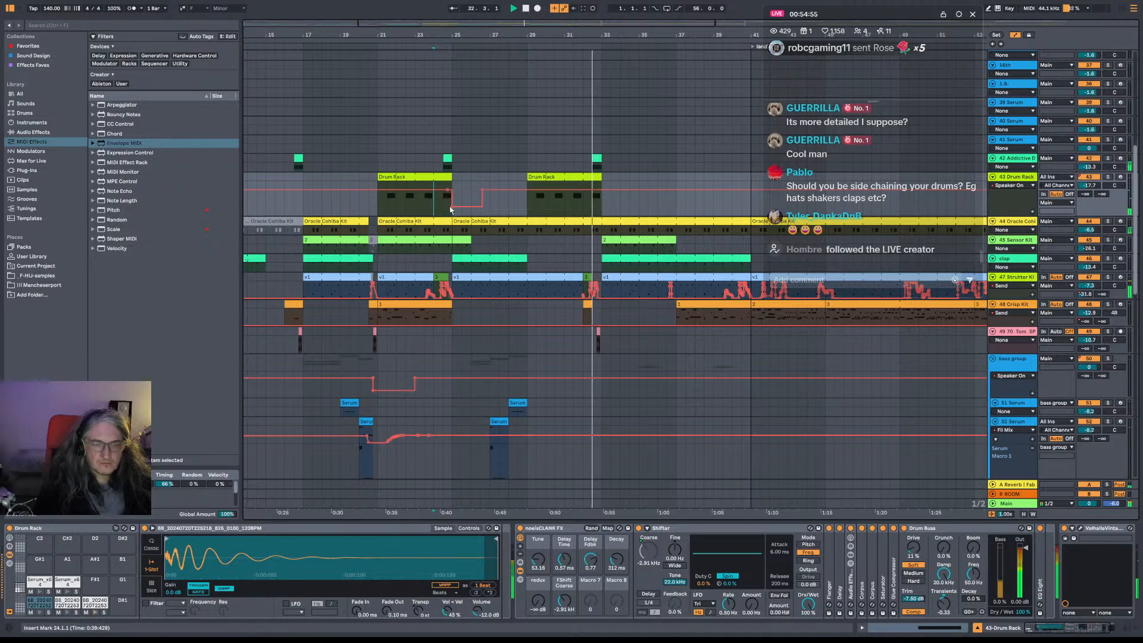
left_click_drag(600, 192, 665, 197)
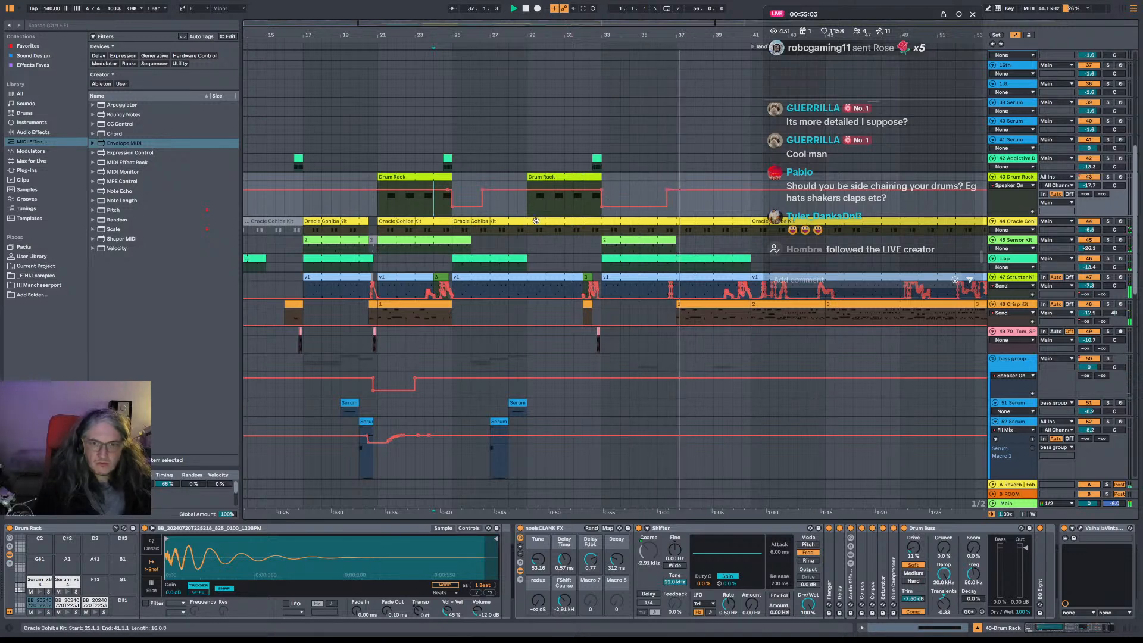
Review the section up to the landing, and audition the soloed Crisp Kit track 48 from 41.1.1.
scroll(536, 246, "down", 3)
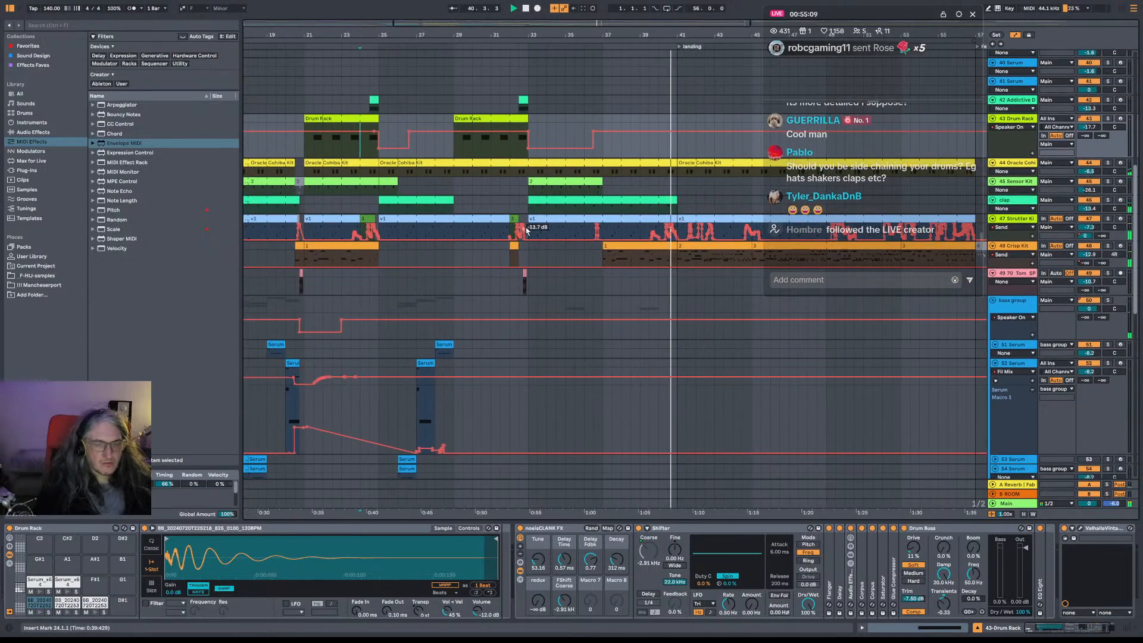
scroll(528, 148, "down", 2)
scroll(529, 148, "up", 1)
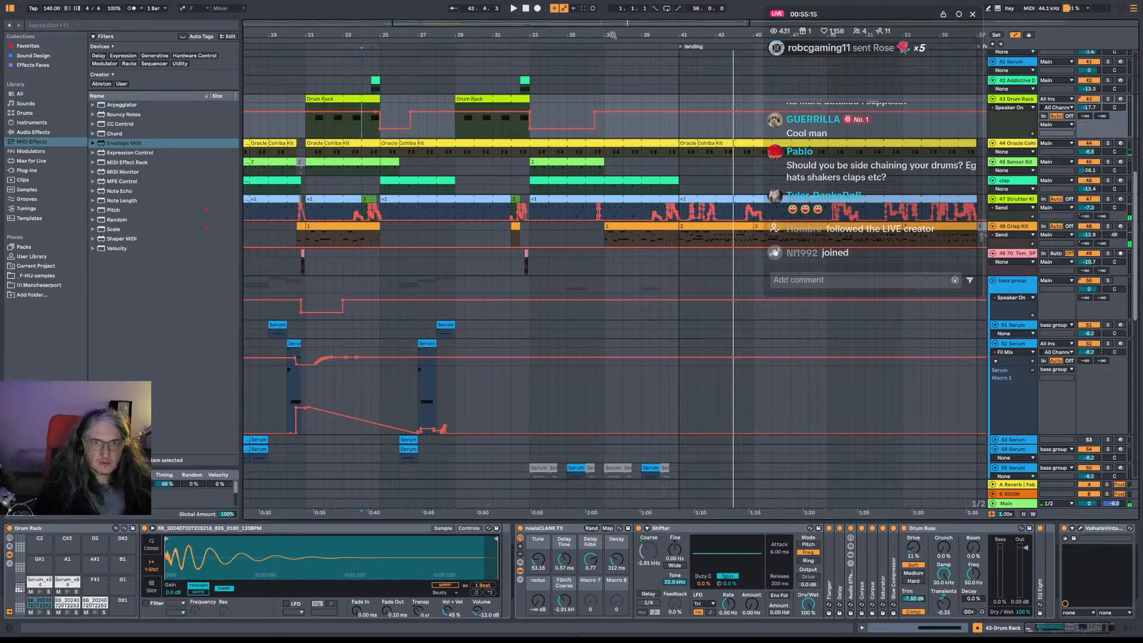
scroll(649, 101, "down", 3)
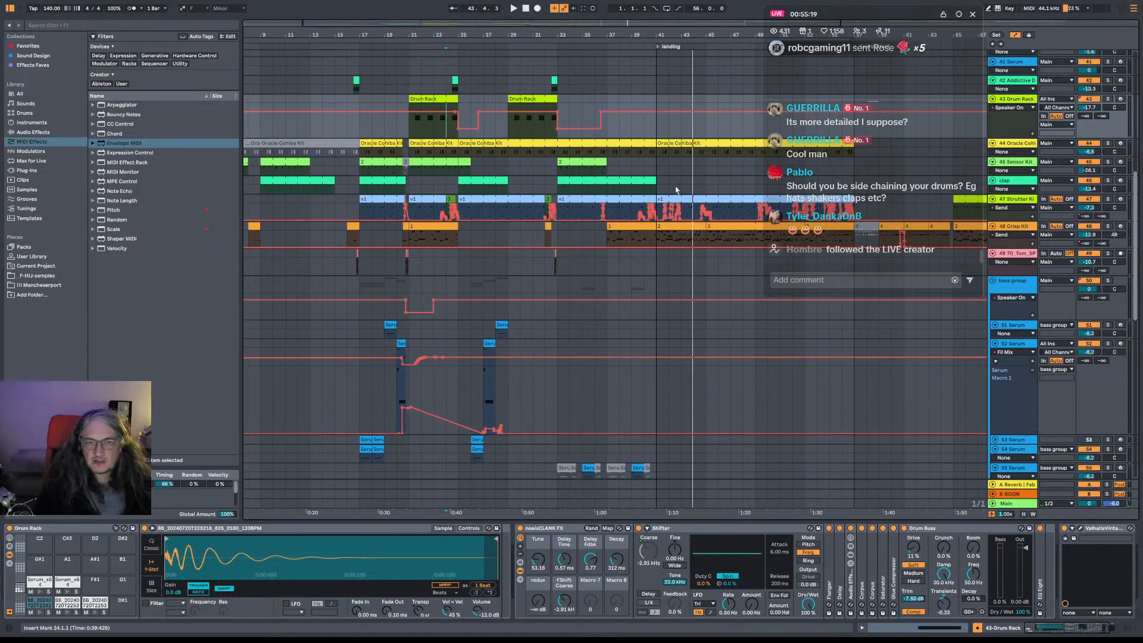
left_click(659, 174)
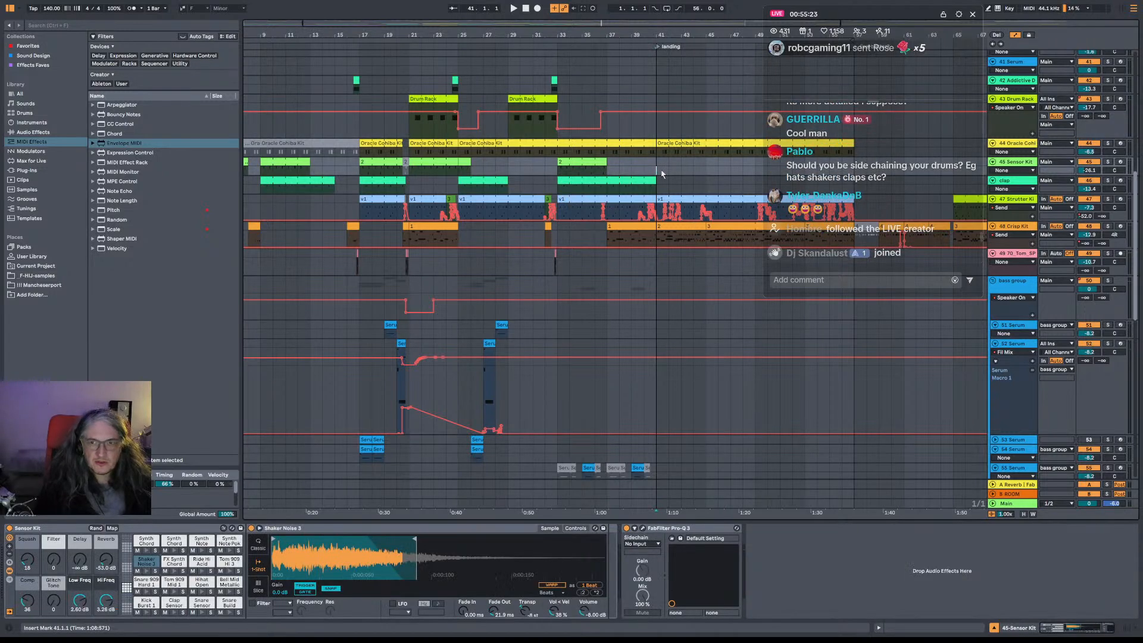
left_click(661, 240)
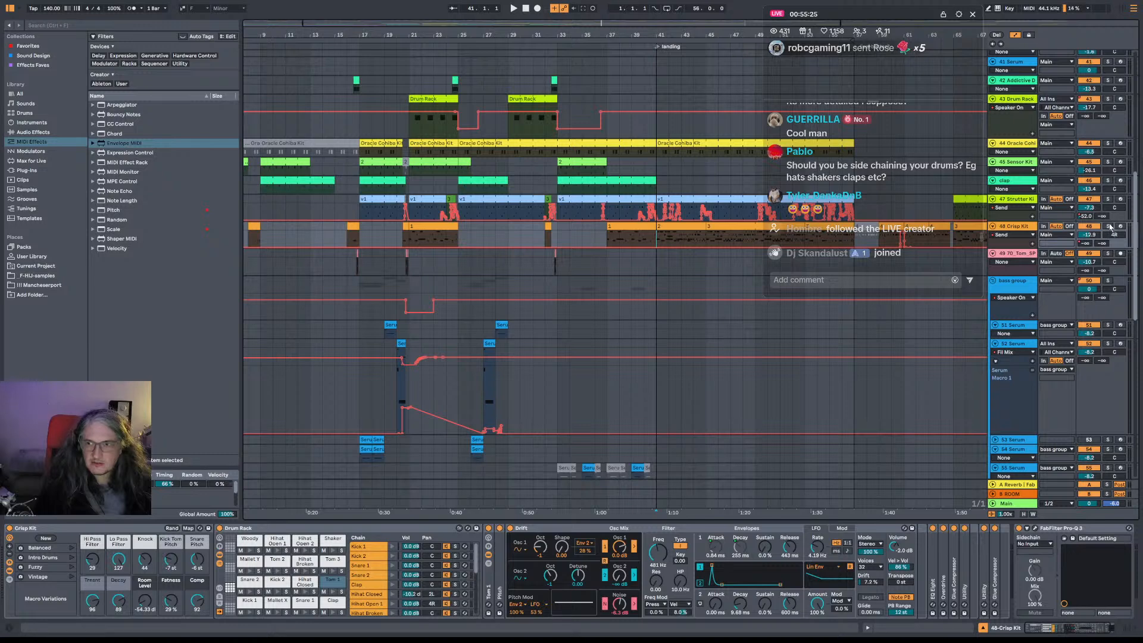
left_click(1108, 227)
key("space")
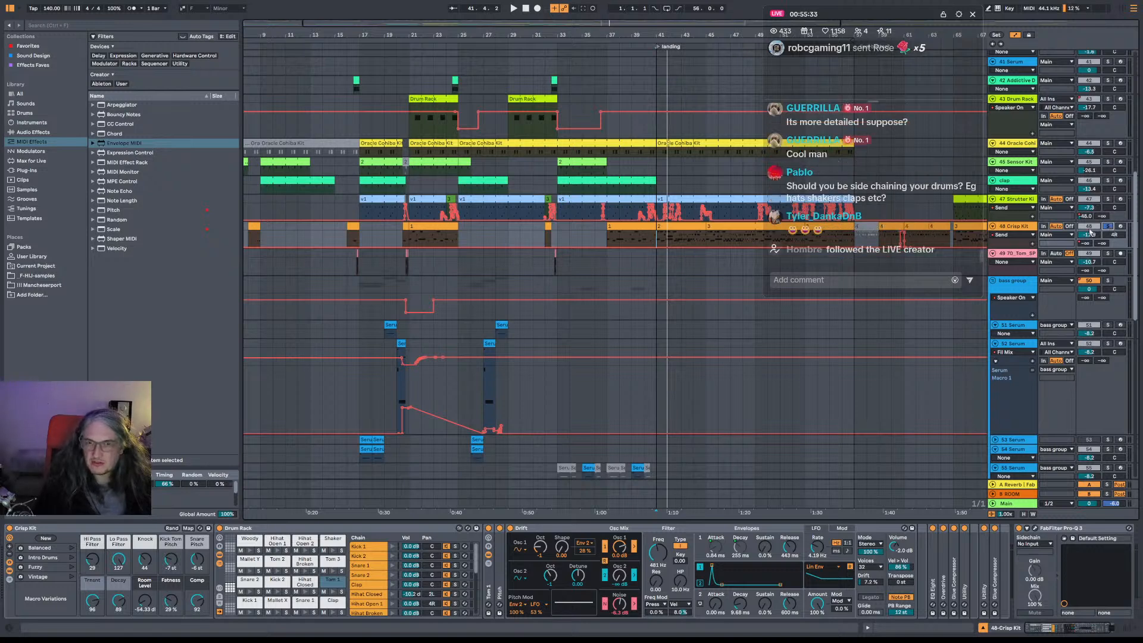
Audition the transition into the landing from 40.1.1 and 41.1.1 with the Crisp Kit solo off.
left_click(683, 226)
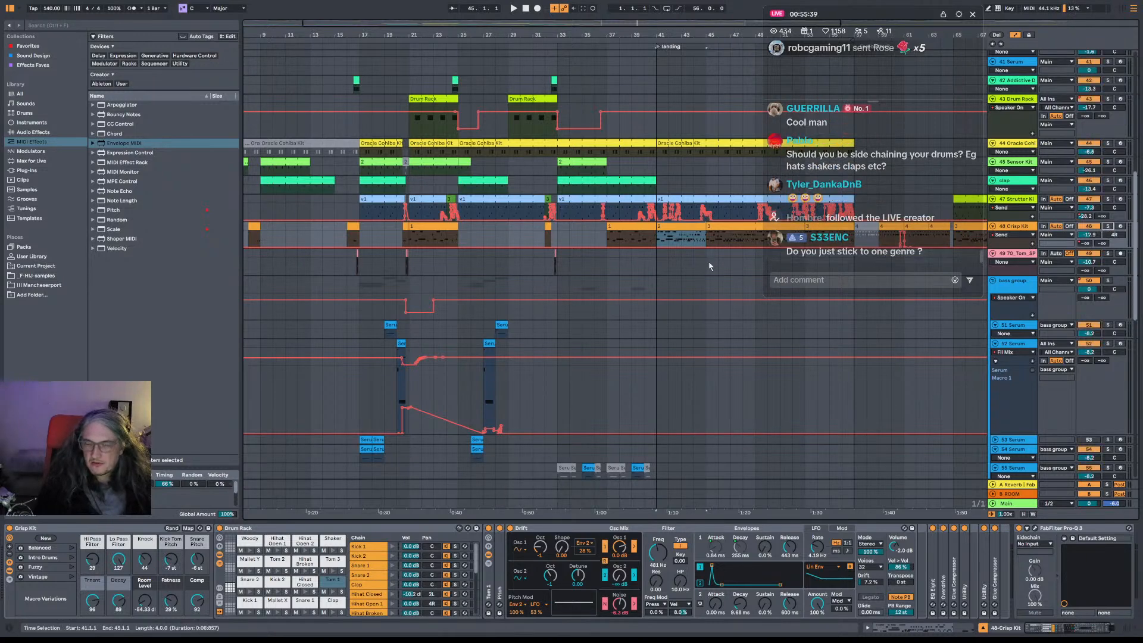
left_click(656, 241)
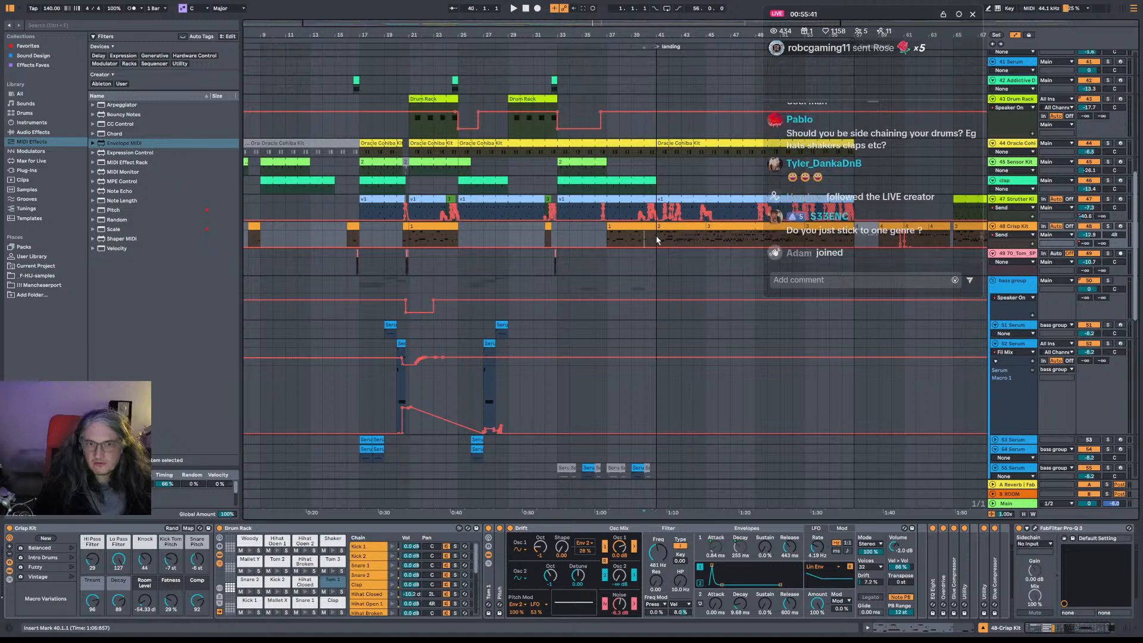
key("space")
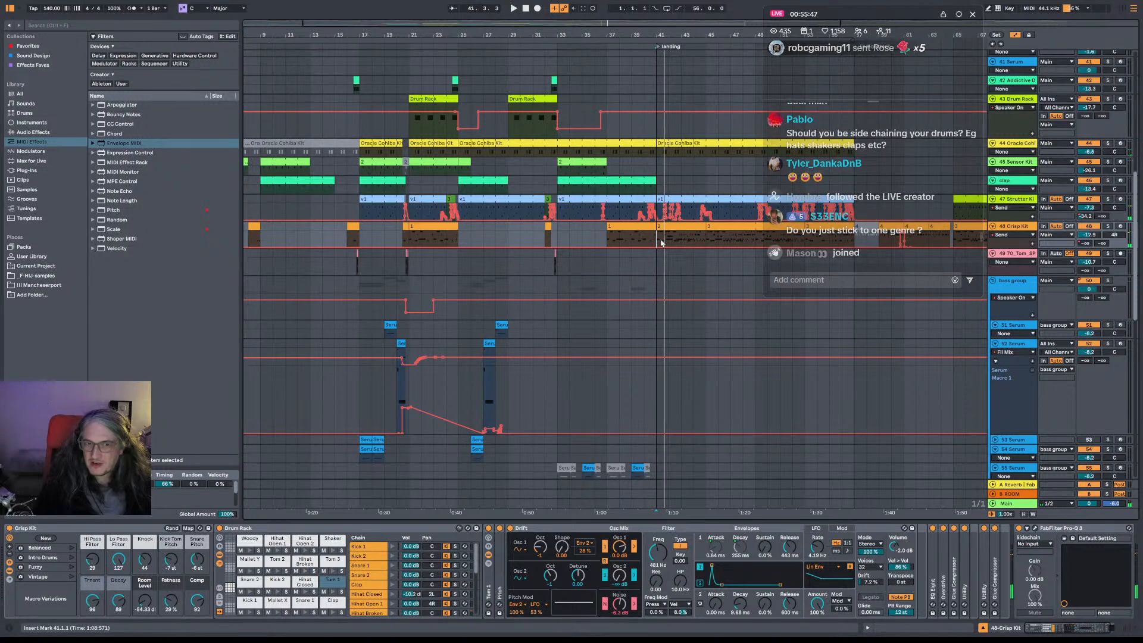
key("space")
key("space")
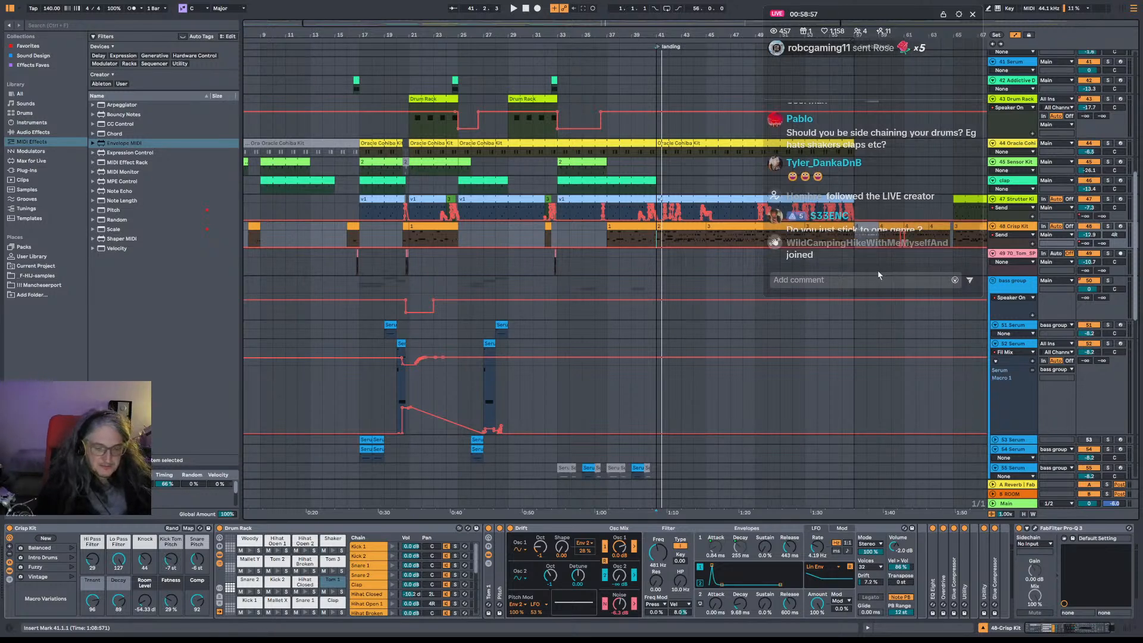
Replay the bass section from 17.1.1 and 19.1.1, and open the Serum plug-in of track 51.
left_click(364, 288)
key("space")
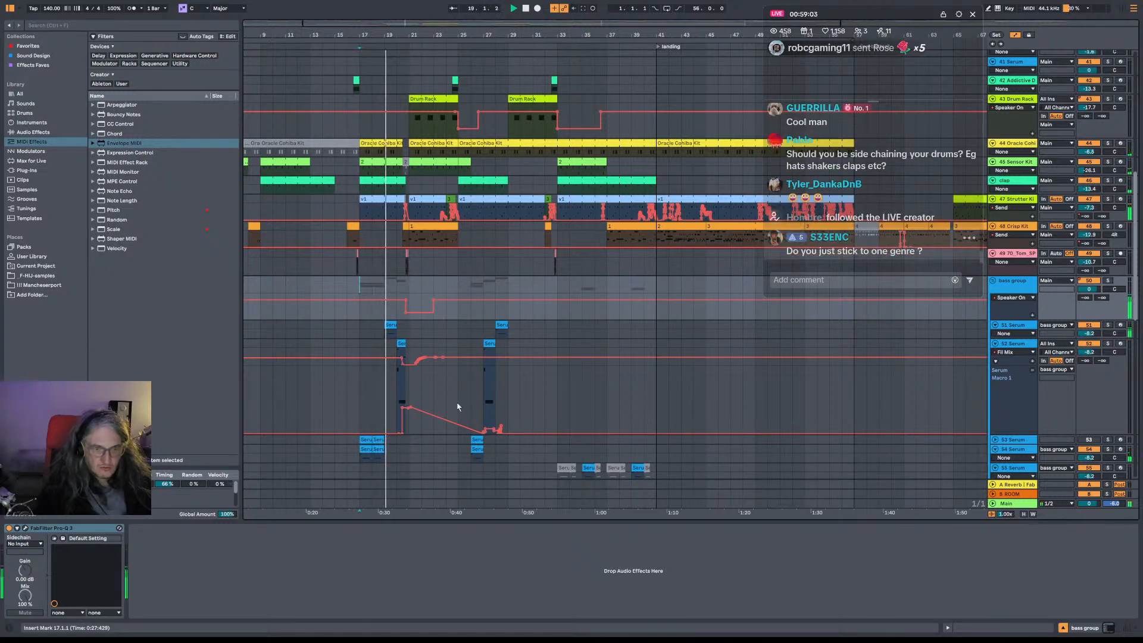
key("space")
left_click(384, 332)
key("space")
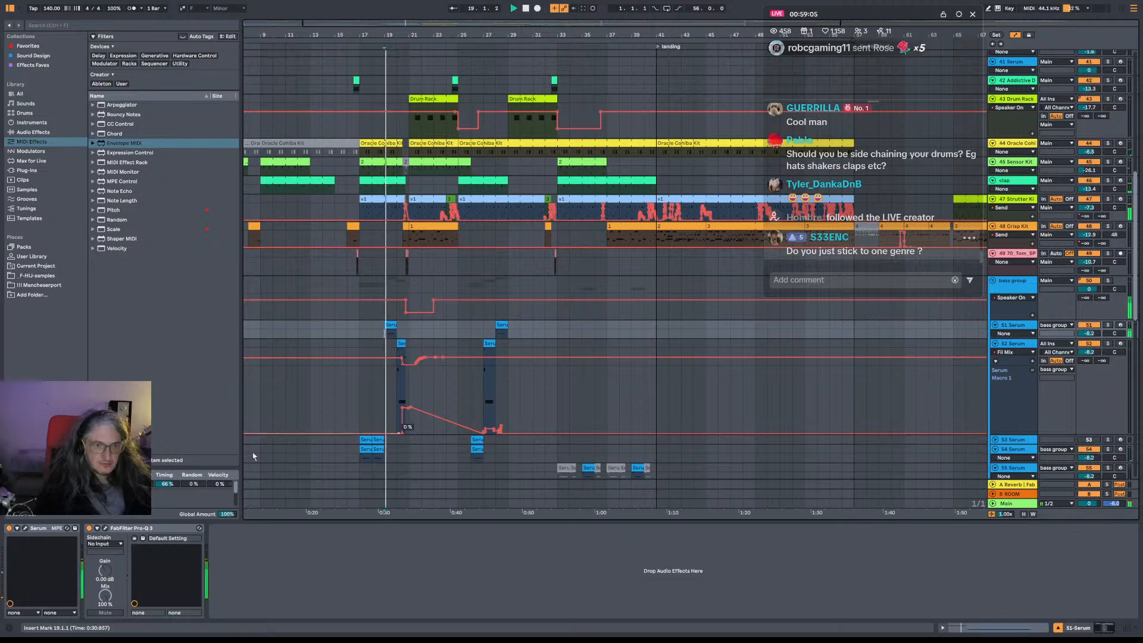
left_click(25, 528)
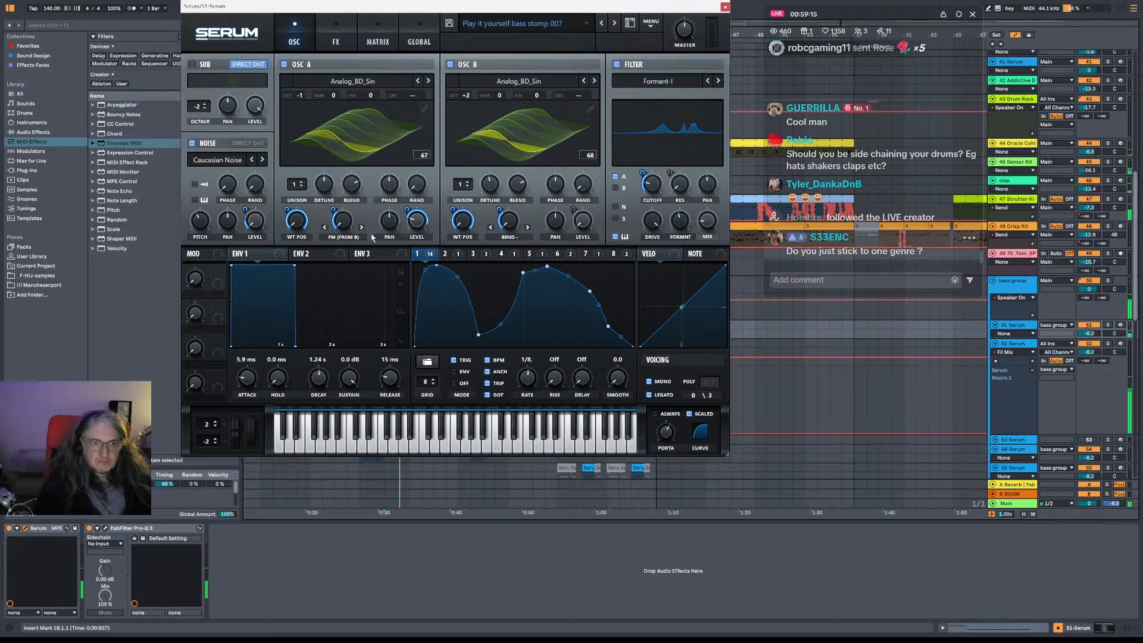
Try a unison of 15 on Osc B and a higher unison on Osc A in track 51's Serum, and close the plug-in.
mouse_move(348, 227)
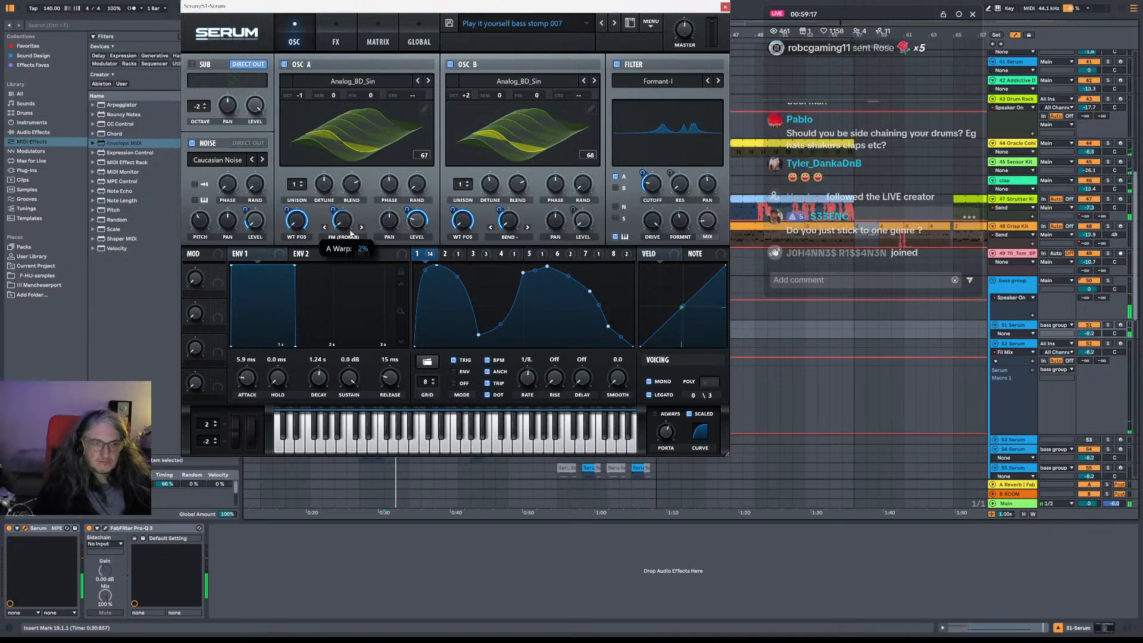
mouse_move(333, 210)
left_mouse_down()
mouse_move(343, 222)
mouse_move(334, 214)
left_mouse_up()
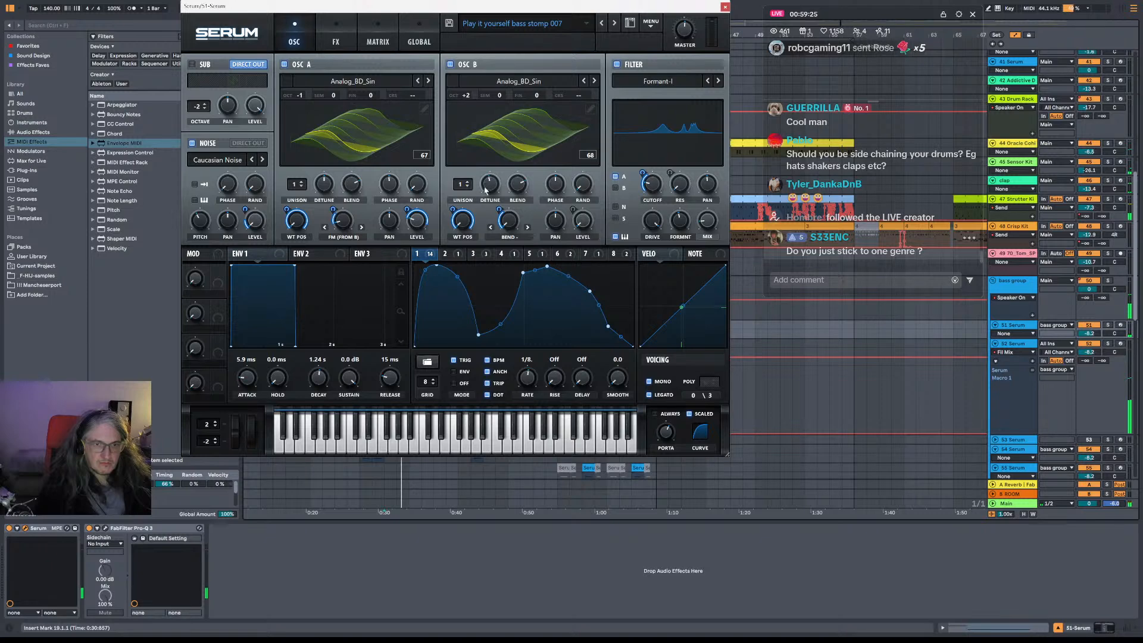
left_click_drag(464, 184, 451, 324)
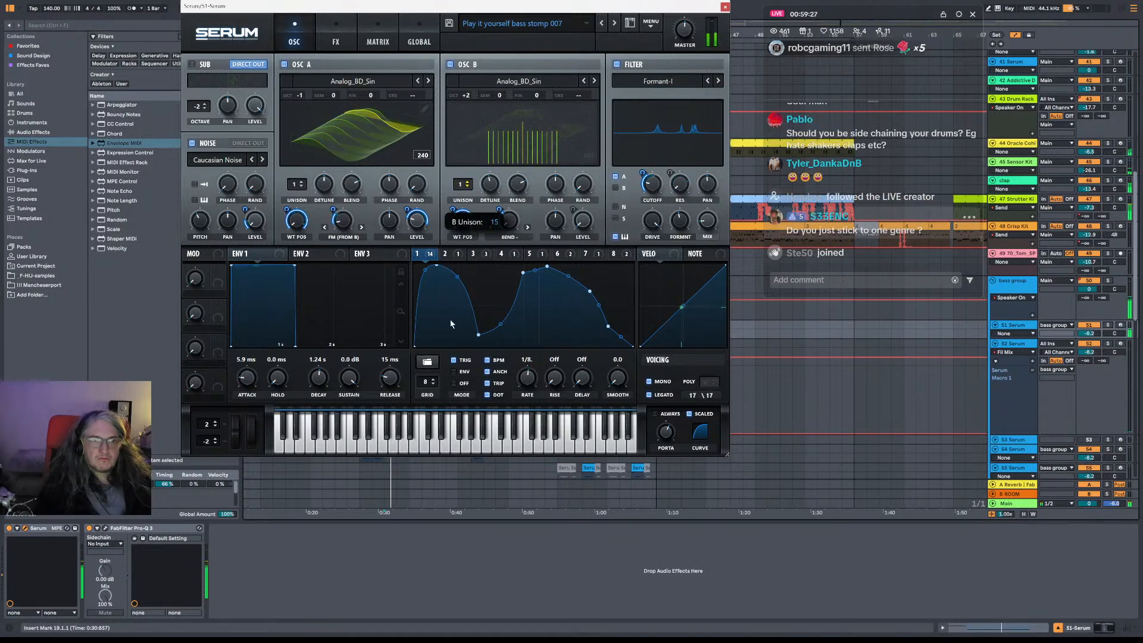
left_click_drag(294, 184, 391, 342)
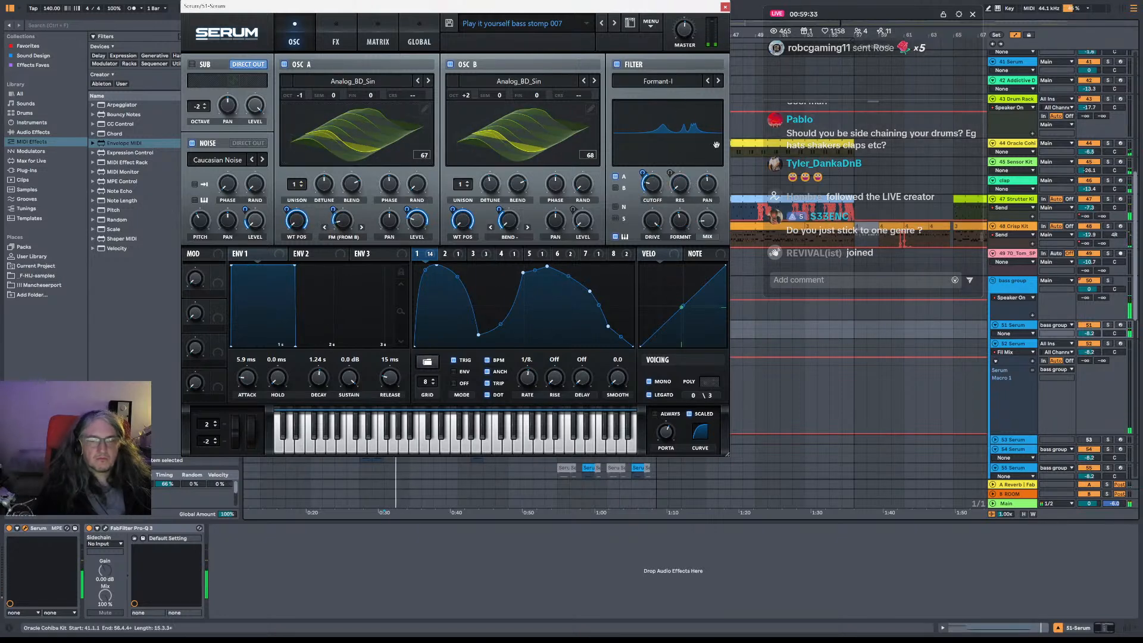
left_click(725, 7)
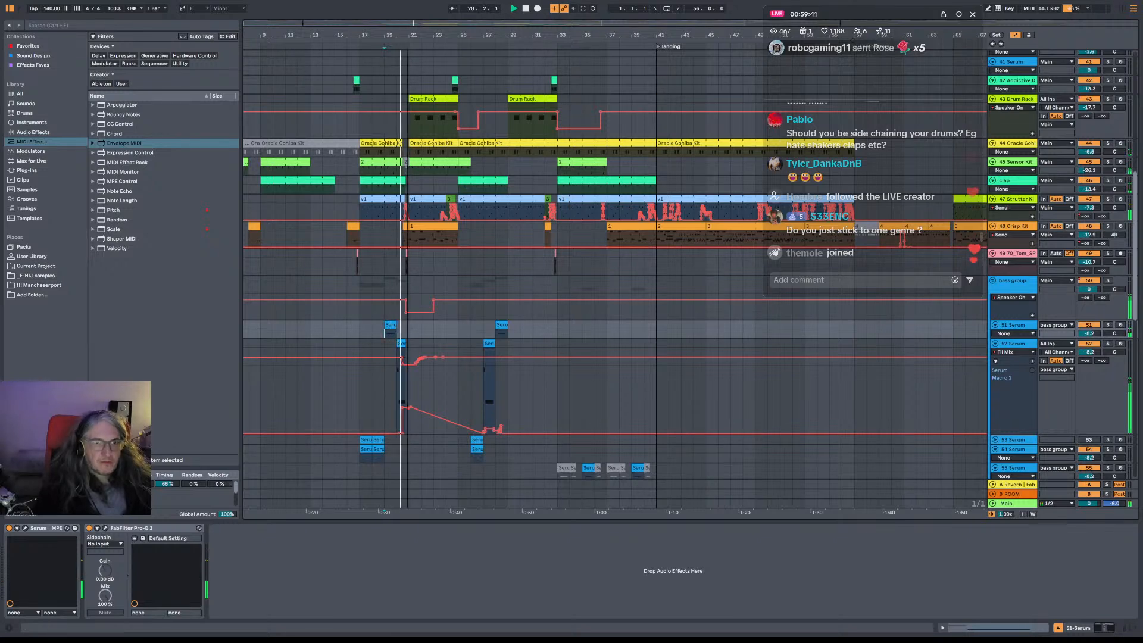
Listen through the bass section and set the volume of Serum track 62 to -15.4 dB.
left_click_drag(407, 35, 397, 62)
scroll(534, 293, "down", 2)
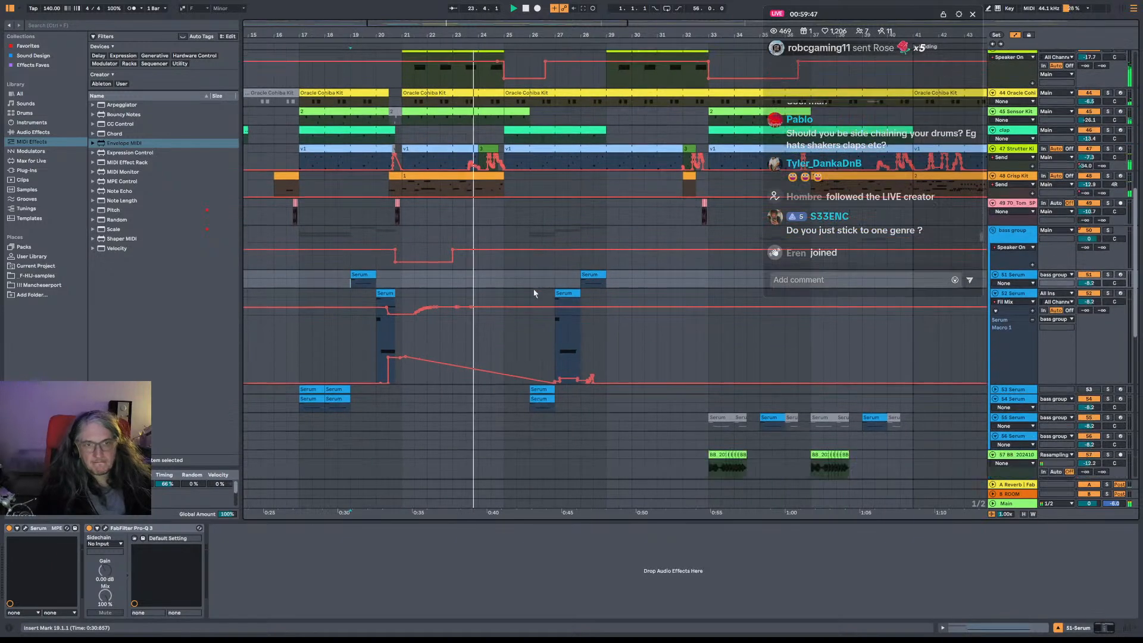
scroll(536, 286, "down", 10)
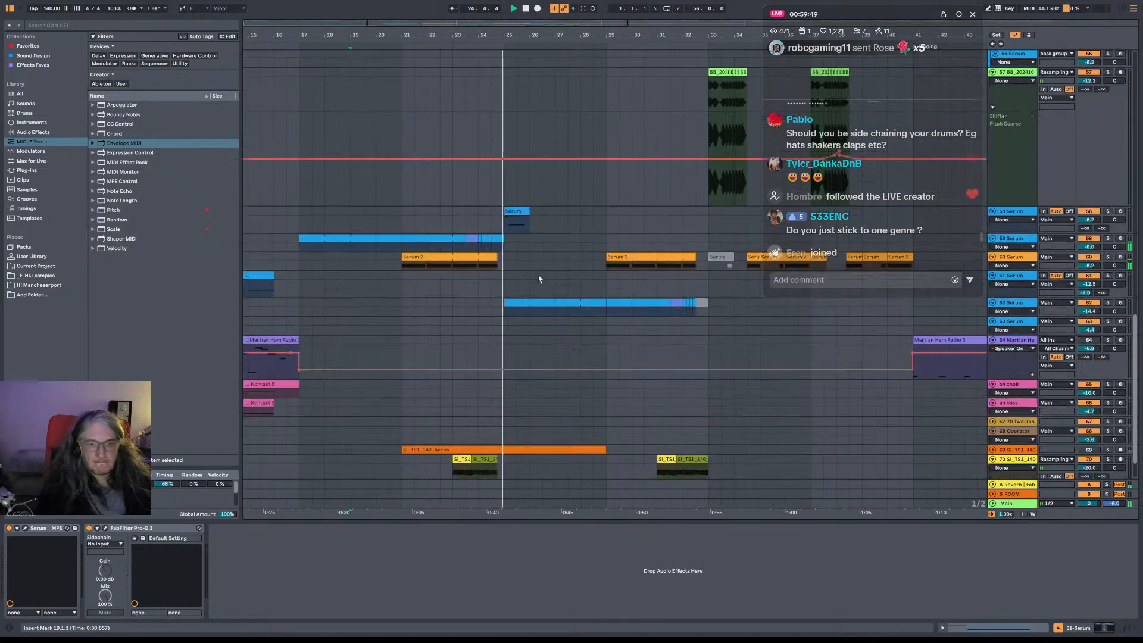
scroll(539, 280, "down", 1)
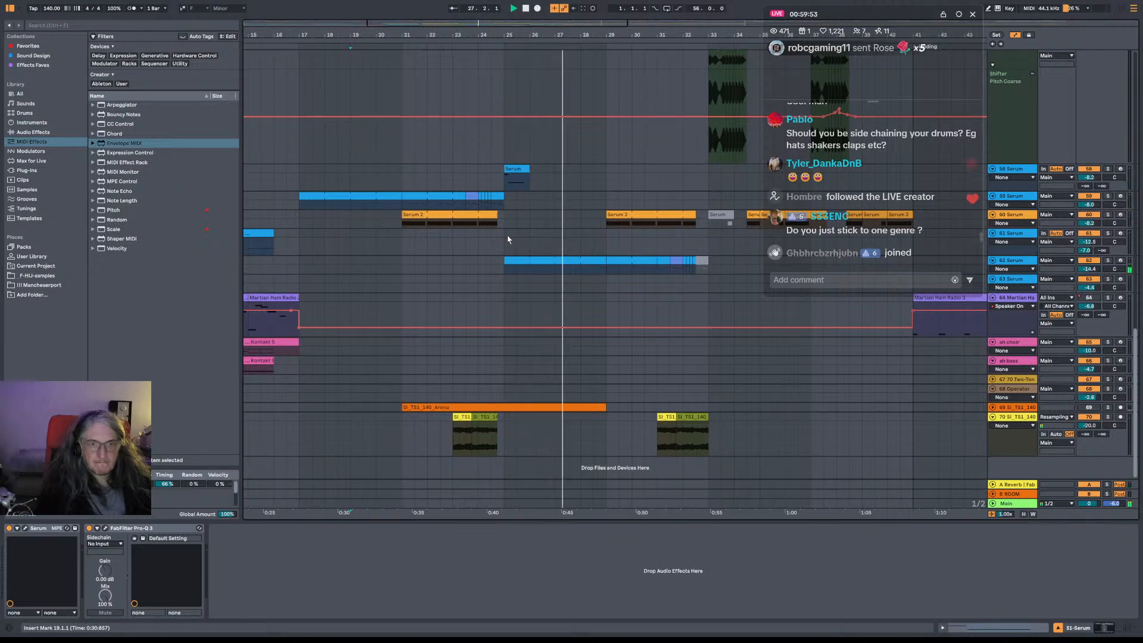
scroll(508, 239, "up", 1)
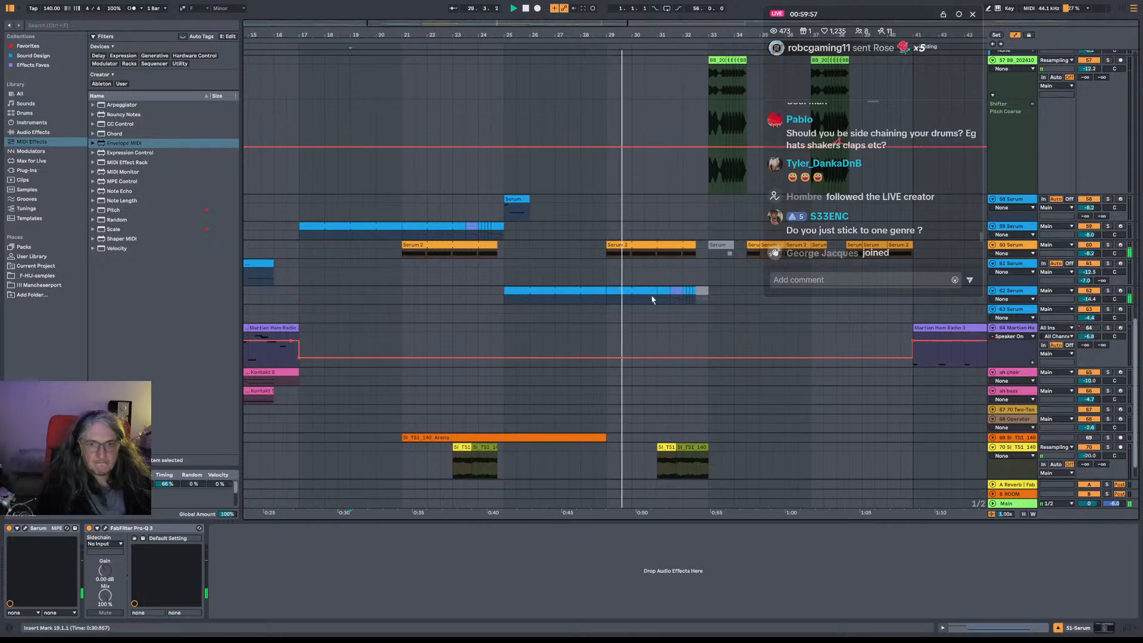
left_click_drag(1089, 300, 1088, 305)
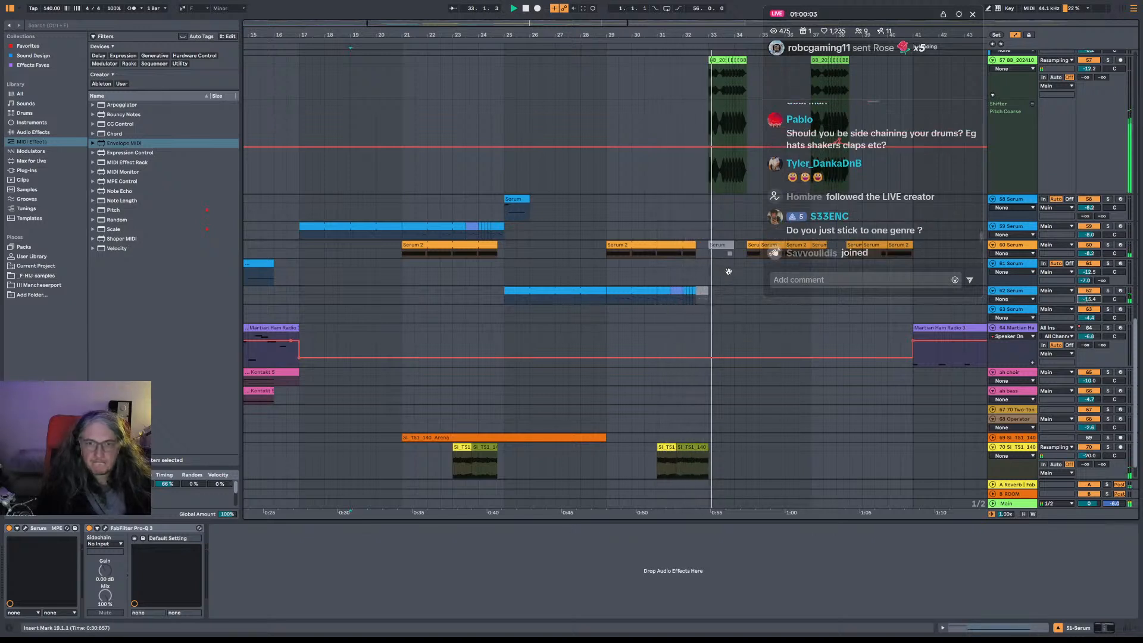
Open the Serum plug-in of track 55 and inspect its effects chain from distortion down to the EQ.
left_click_drag(729, 271, 569, 271)
scroll(574, 217, "up", 5)
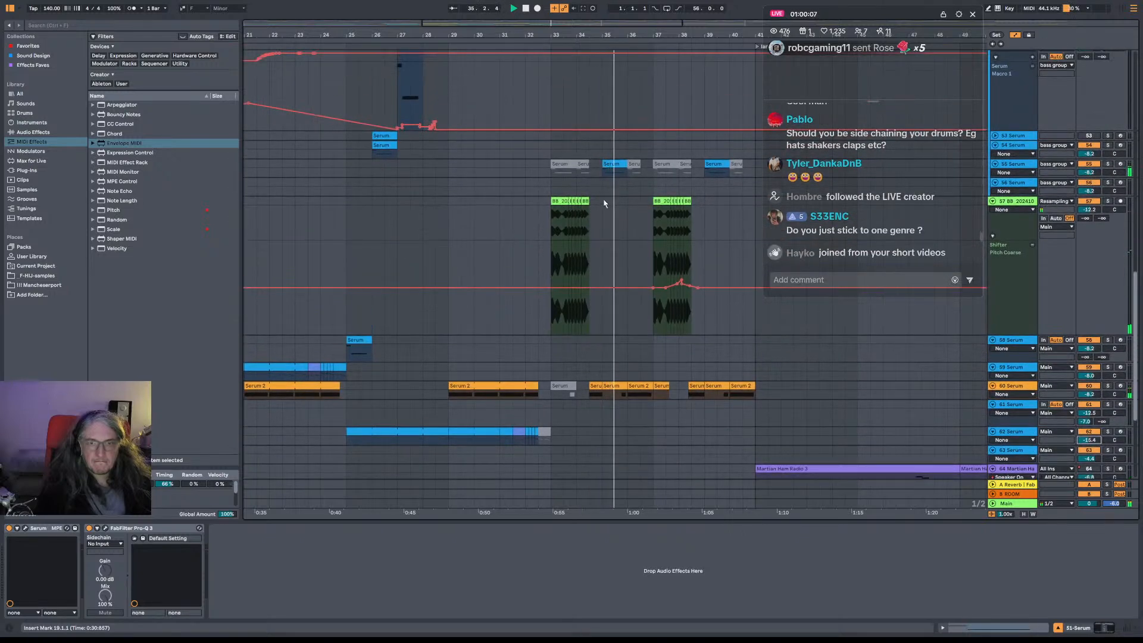
left_click(1023, 169)
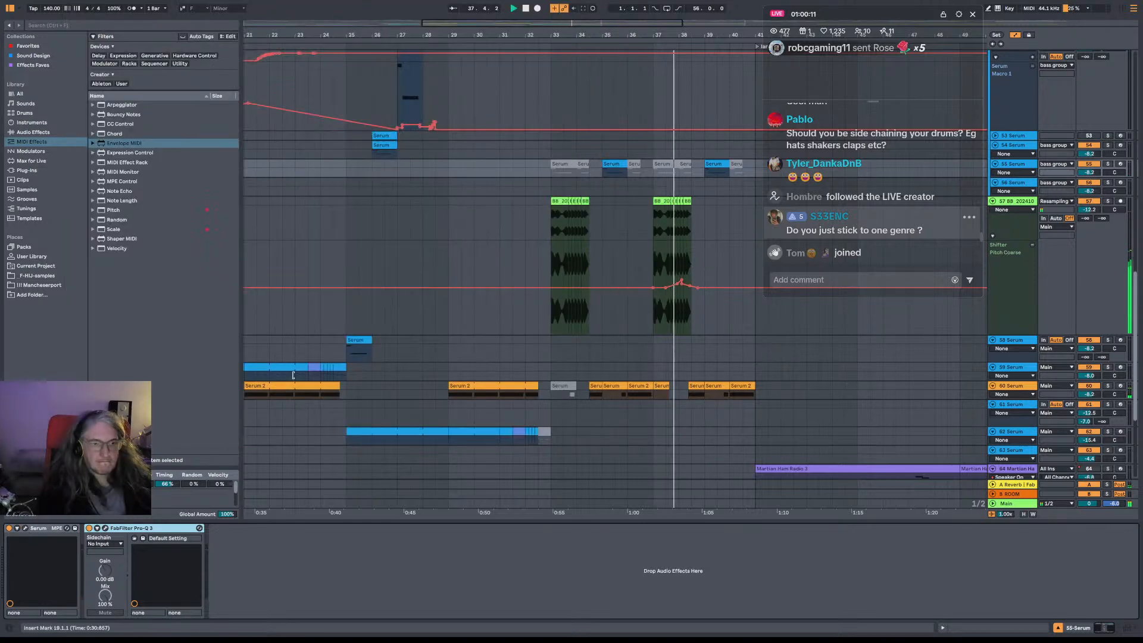
left_click(25, 529)
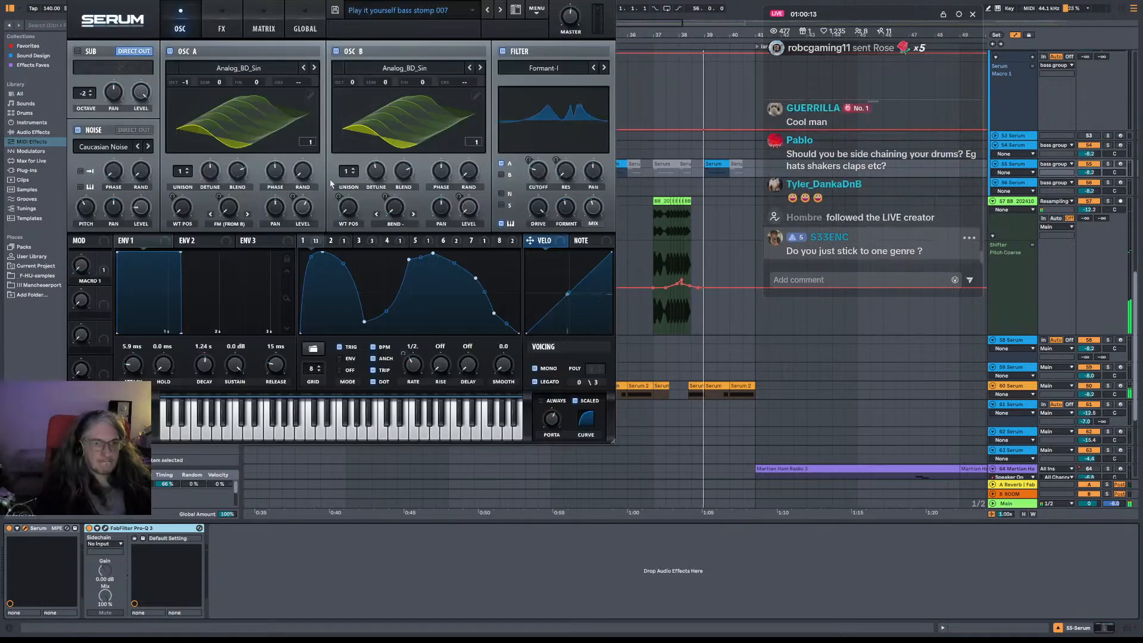
left_click(253, 28)
left_click(238, 29)
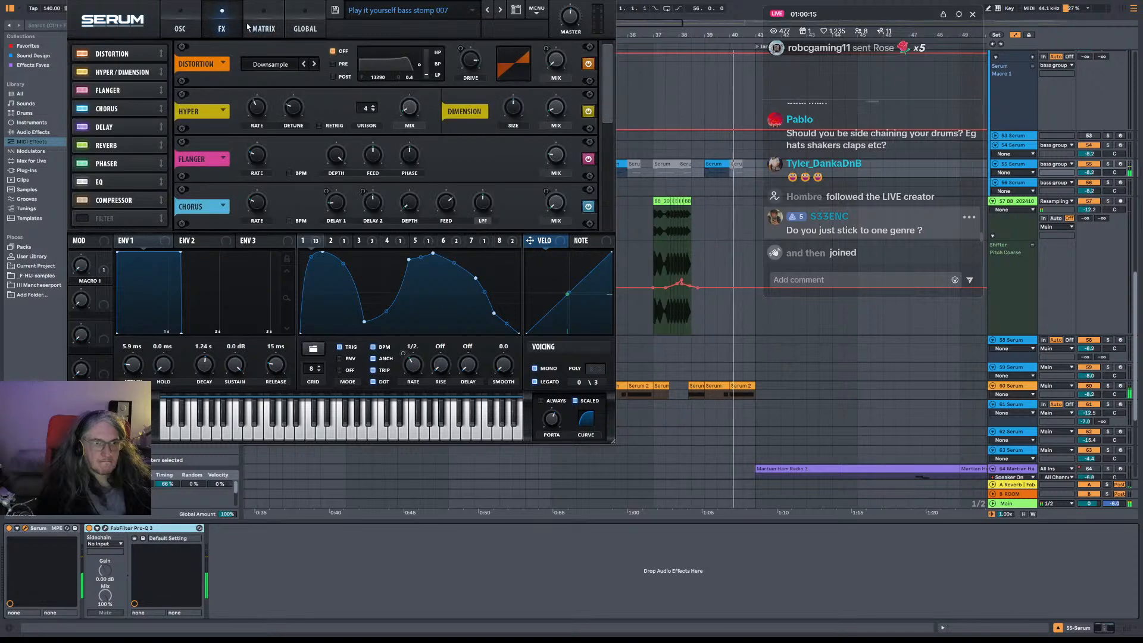
scroll(610, 172, "down", 5)
scroll(613, 172, "down", 3)
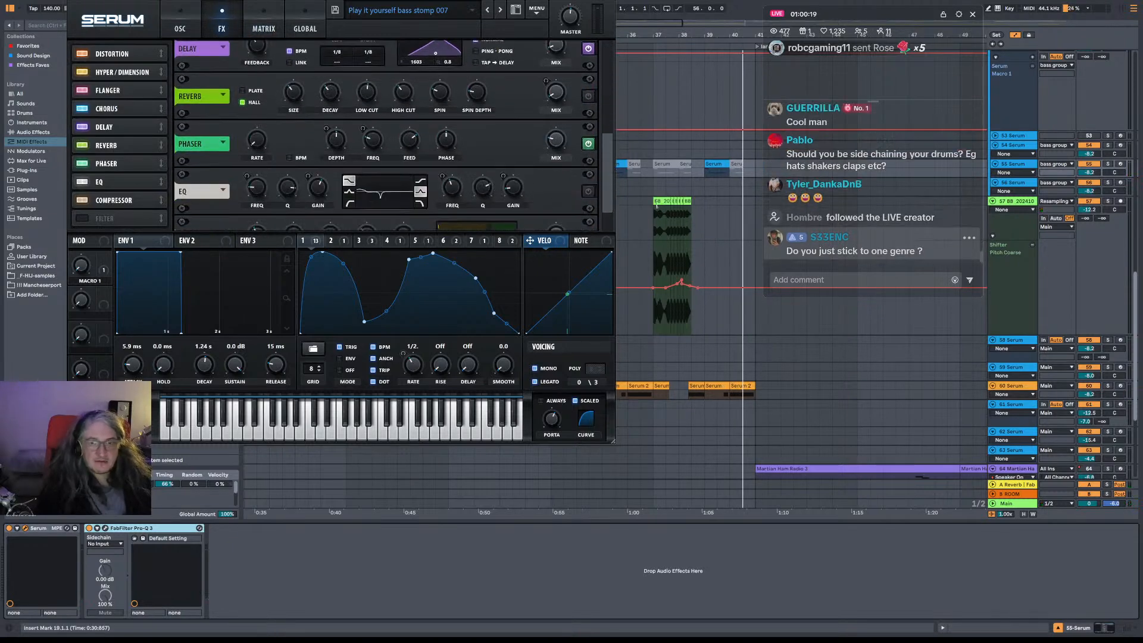
Audition the arrangement from 35.1.1 with track 55's Serum effects in view.
key("space")
scroll(653, 181, "left", 3)
left_click(729, 178)
key("space")
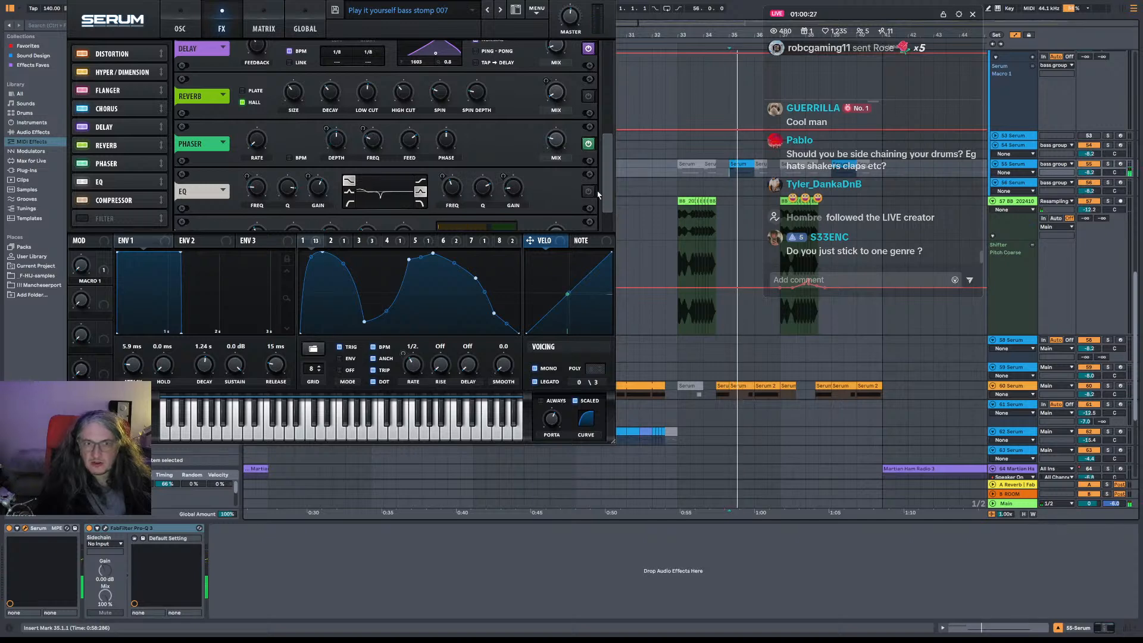
Audition the resampled audio on track 57 in solo from 33.1.1, turn the solo off, and close the Serum plug-in.
left_click(679, 232)
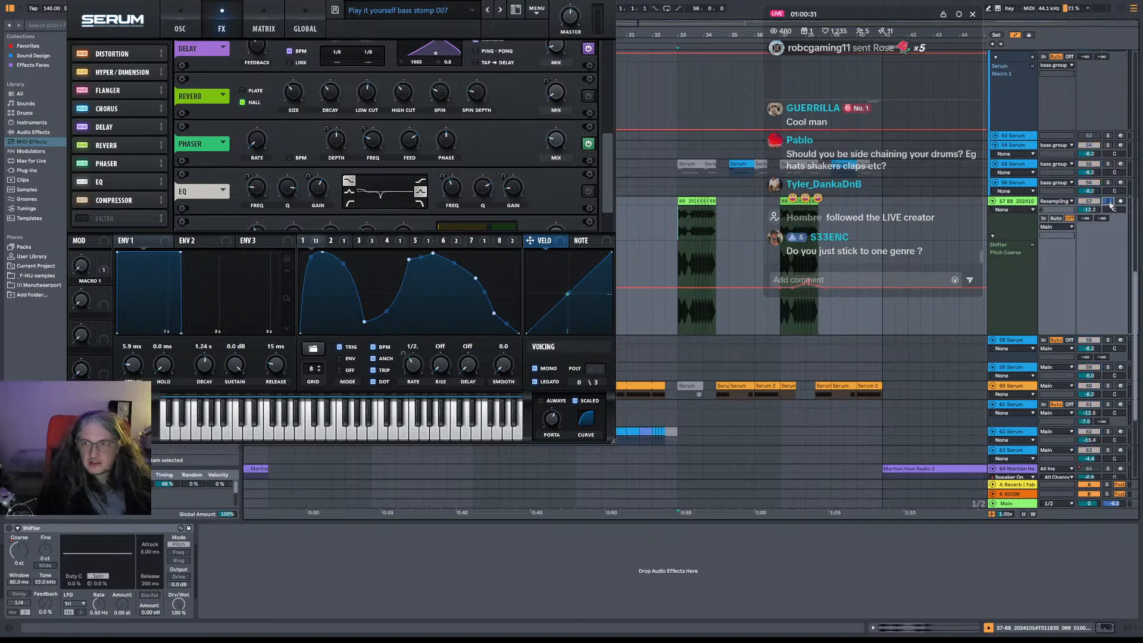
key("space")
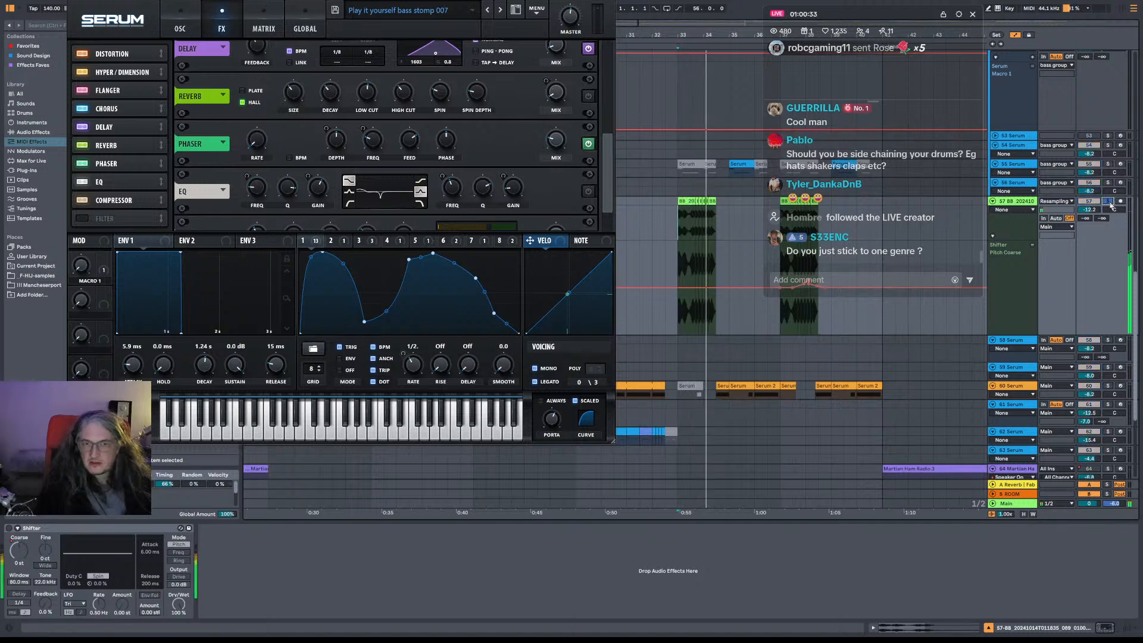
key("space")
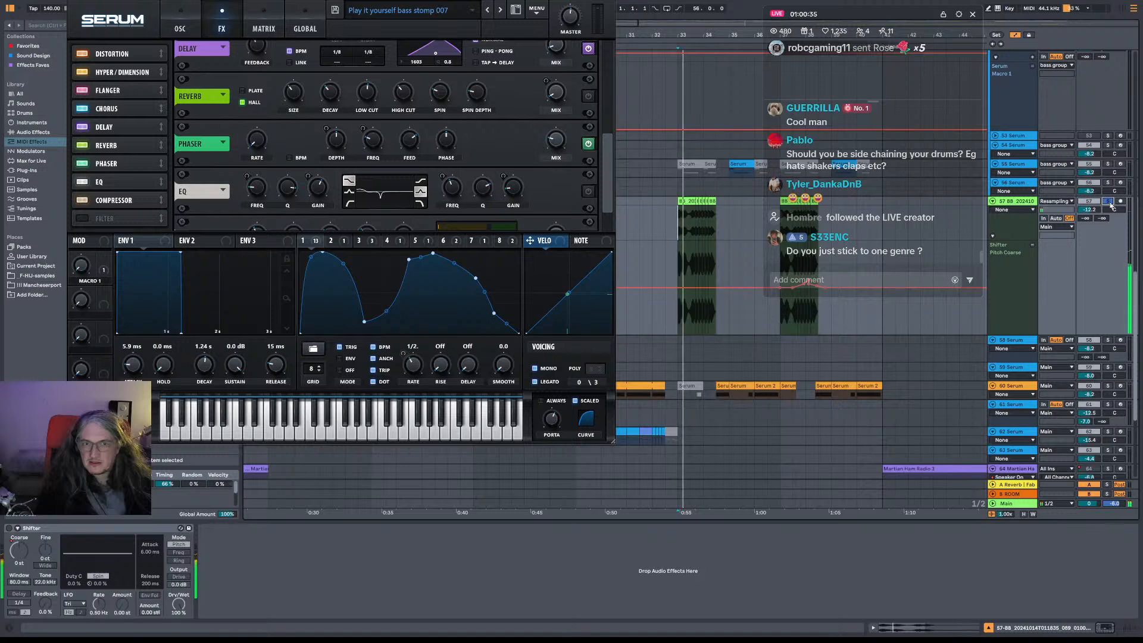
key("space")
left_click(1109, 202)
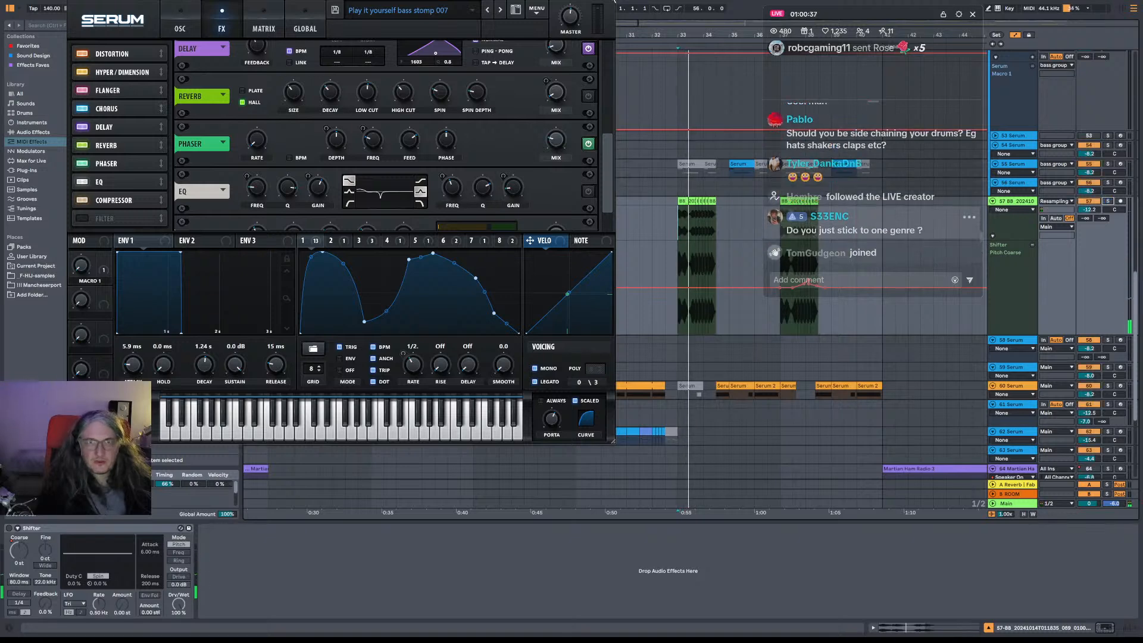
left_click(612, 0)
Play the section from 33.1.1, show the whole arrangement, and hide its automation lanes.
scroll(614, 268, "right", 3)
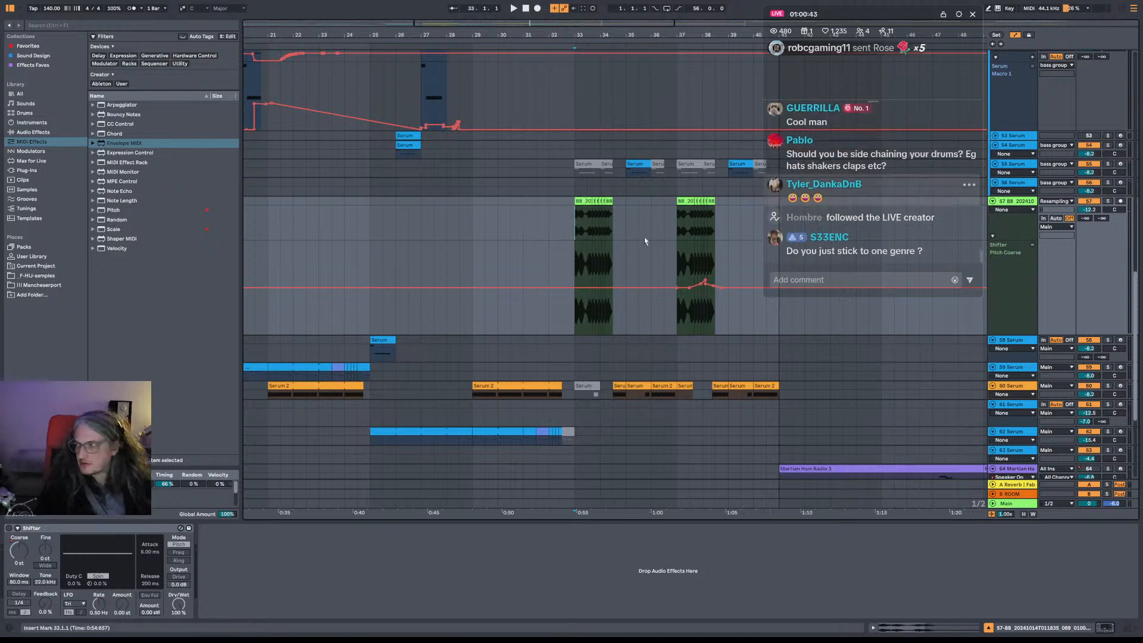
key("space")
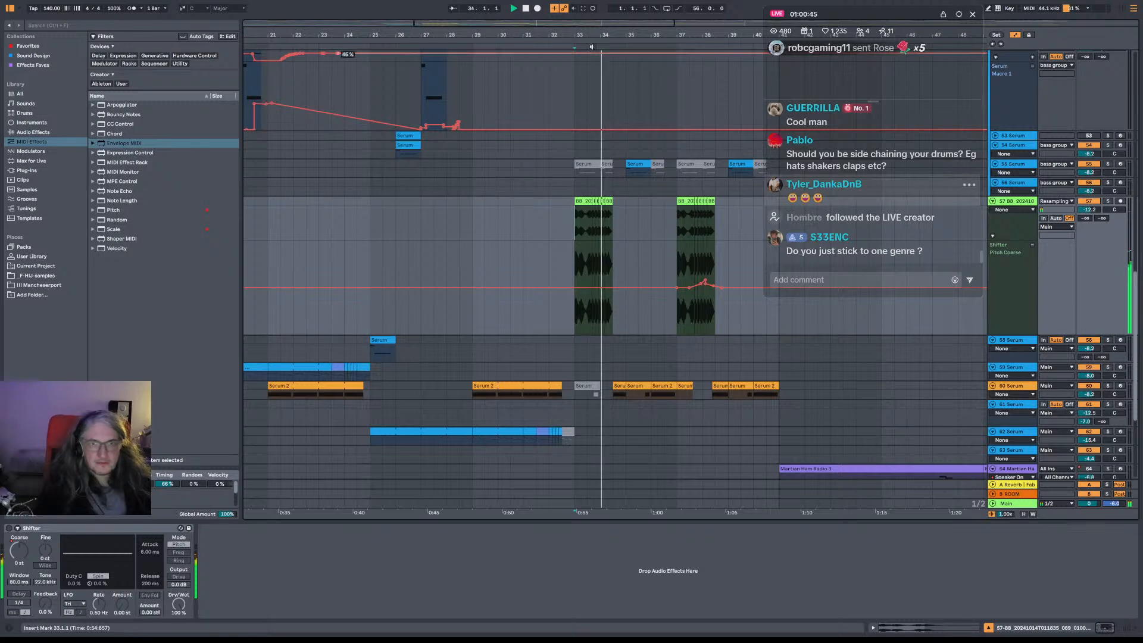
left_click_drag(593, 36, 645, 37)
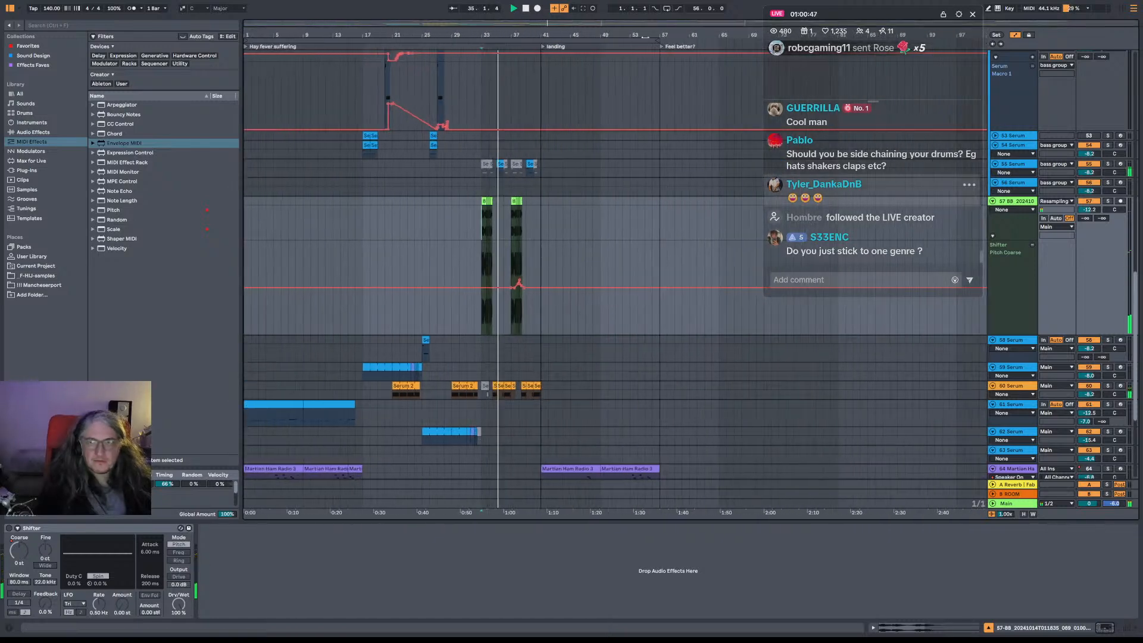
key("a")
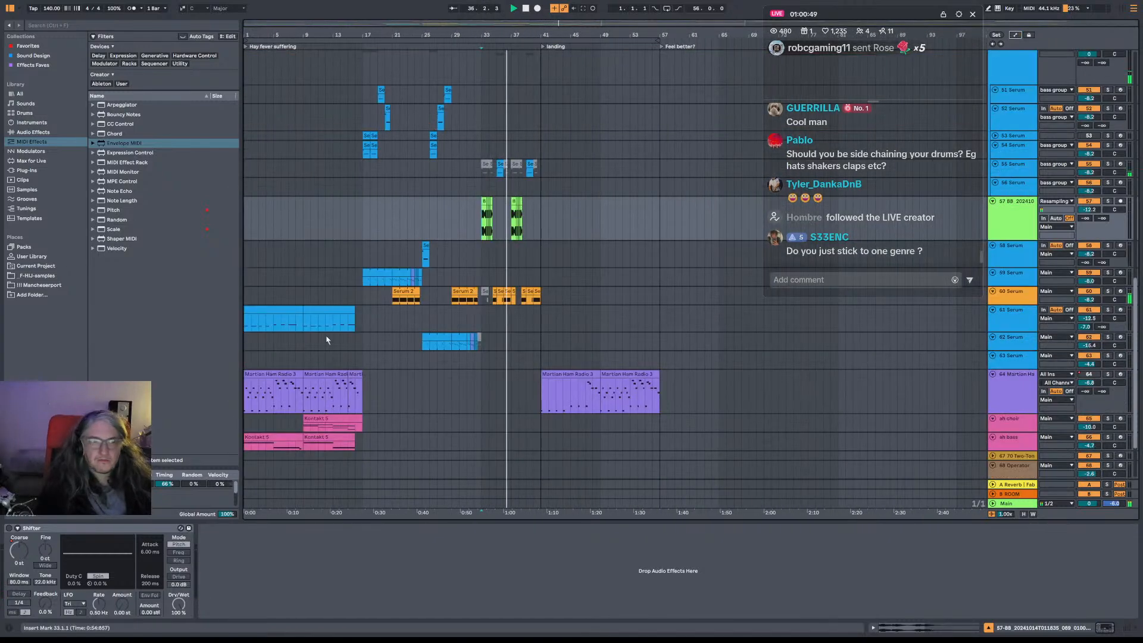
Reduce the height of the green BB audio track in the arrangement.
scroll(327, 340, "up", 5)
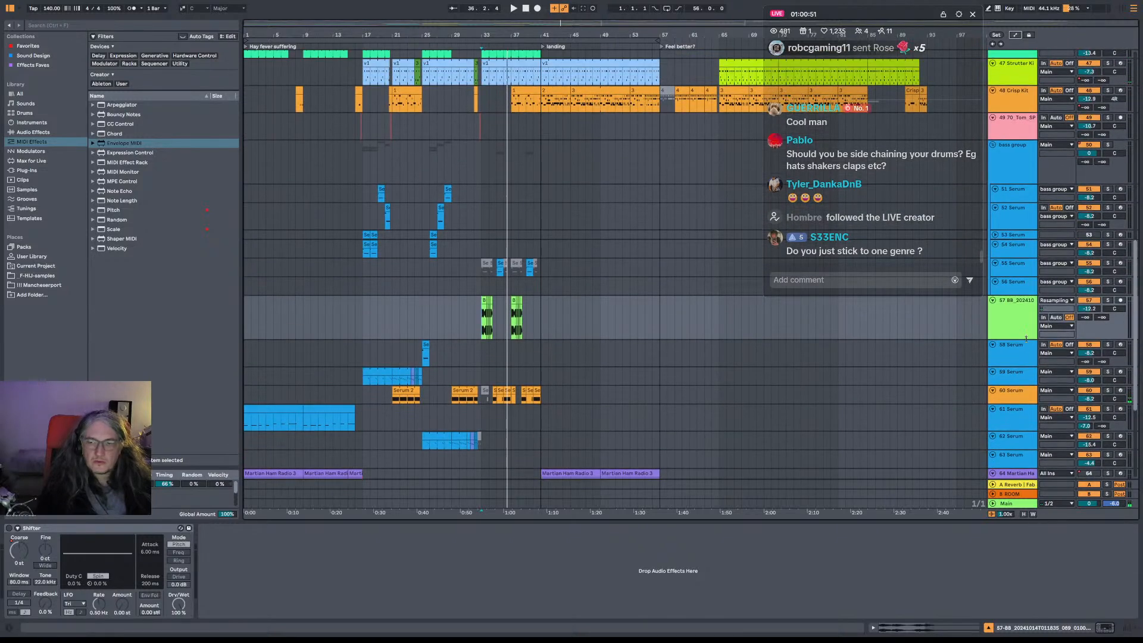
left_click_drag(1026, 338, 1026, 321)
scroll(618, 189, "up", 2)
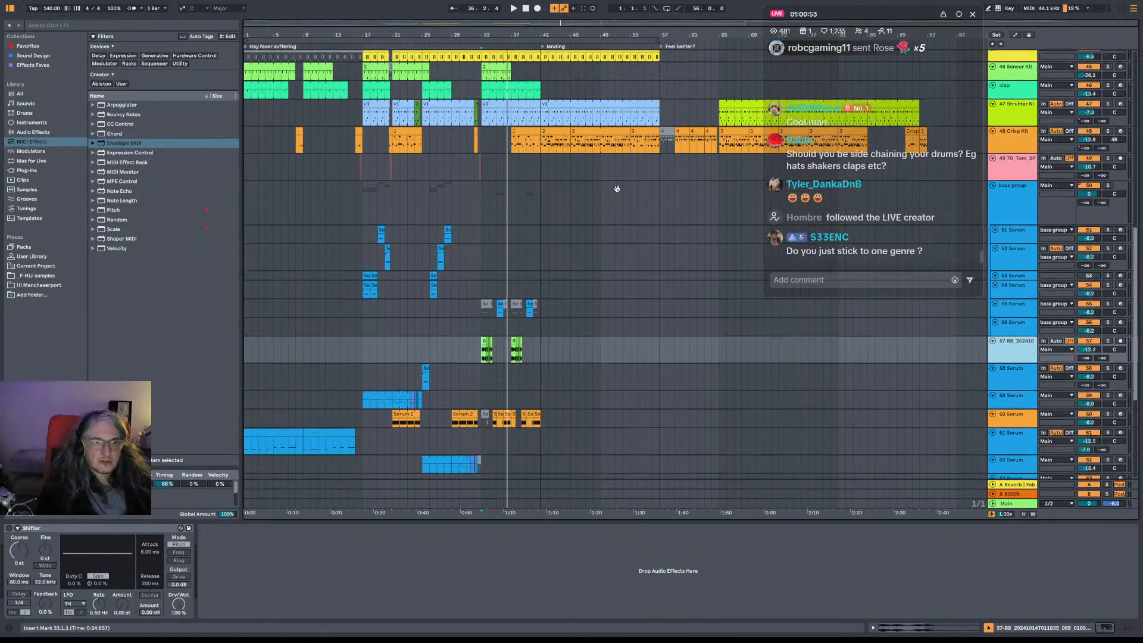
scroll(618, 189, "down", 1)
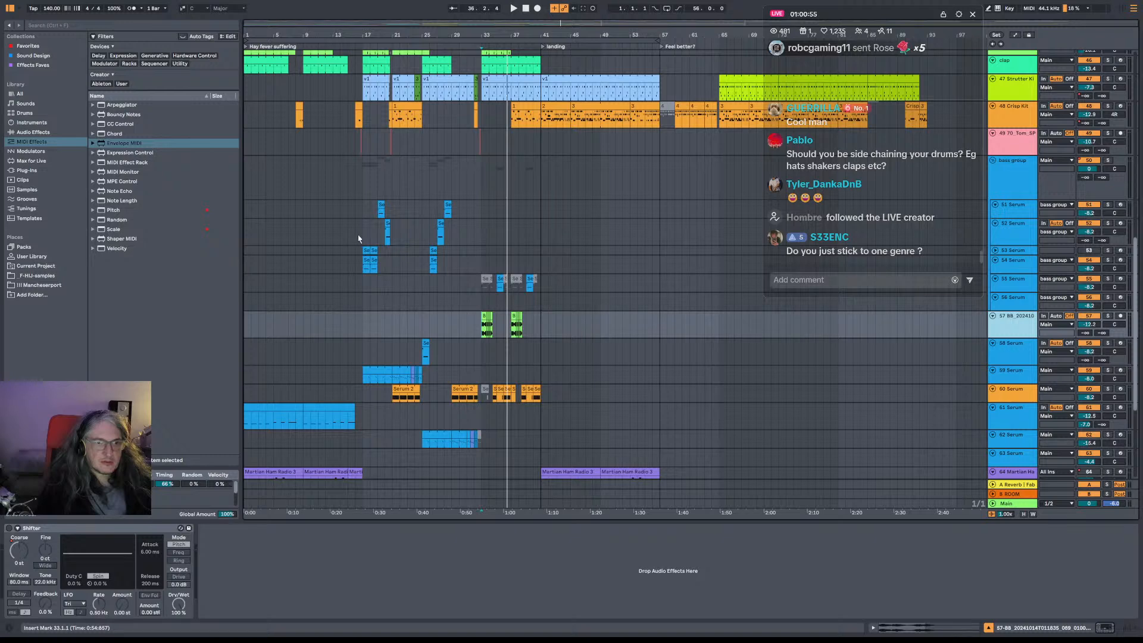
scroll(362, 234, "up", 5)
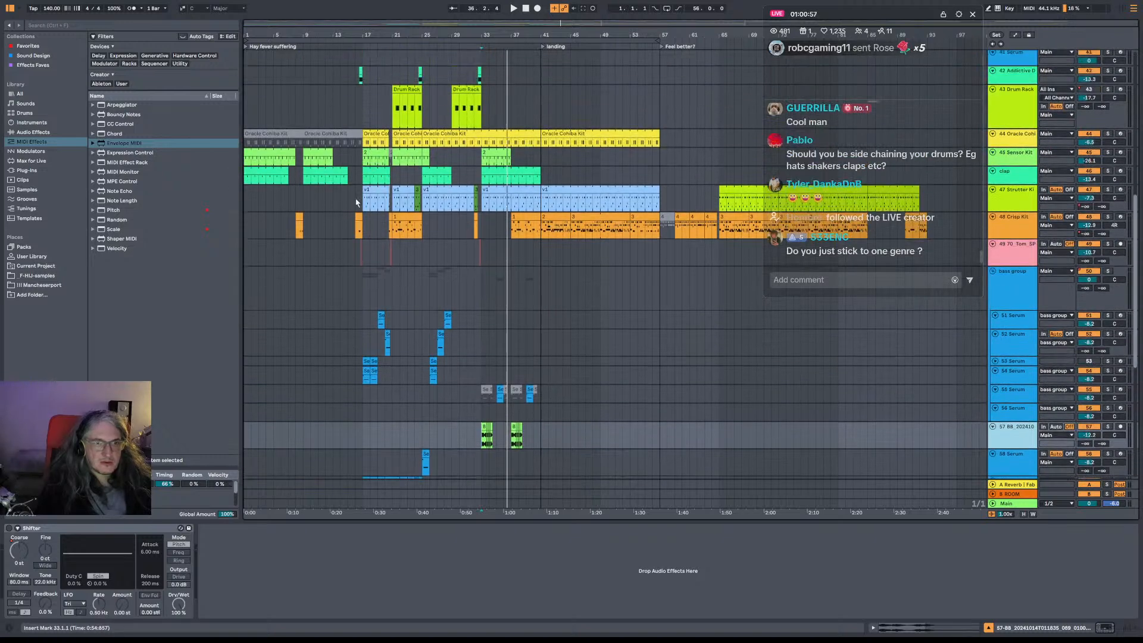
scroll(357, 202, "down", 6)
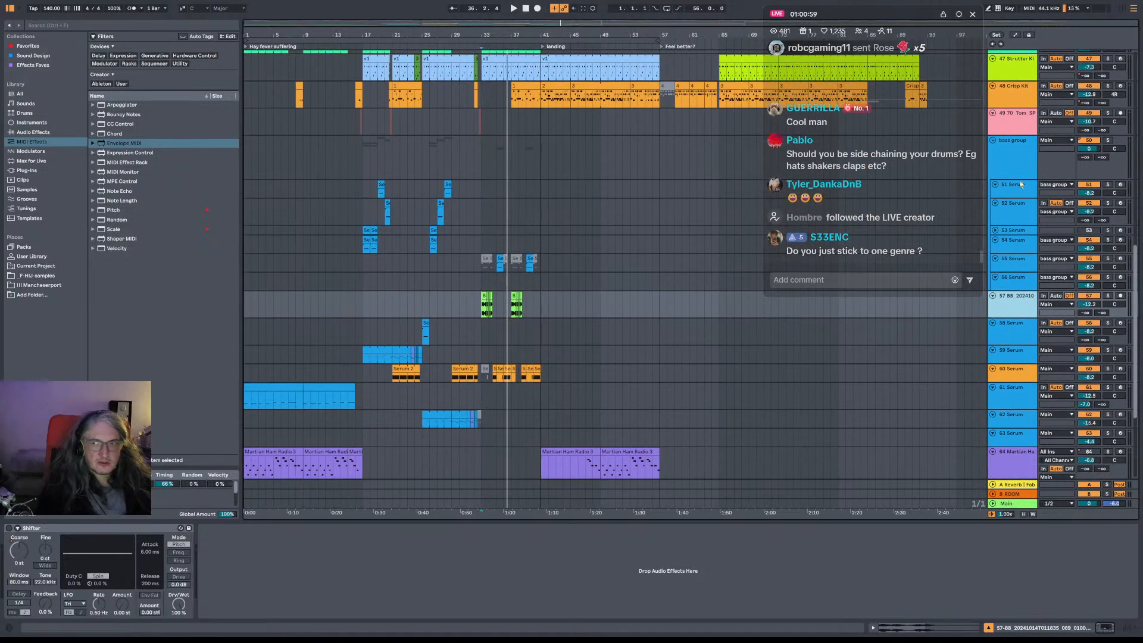
Play the arrangement from bar 1 and listen through to the section at bar 33.
left_click(361, 153)
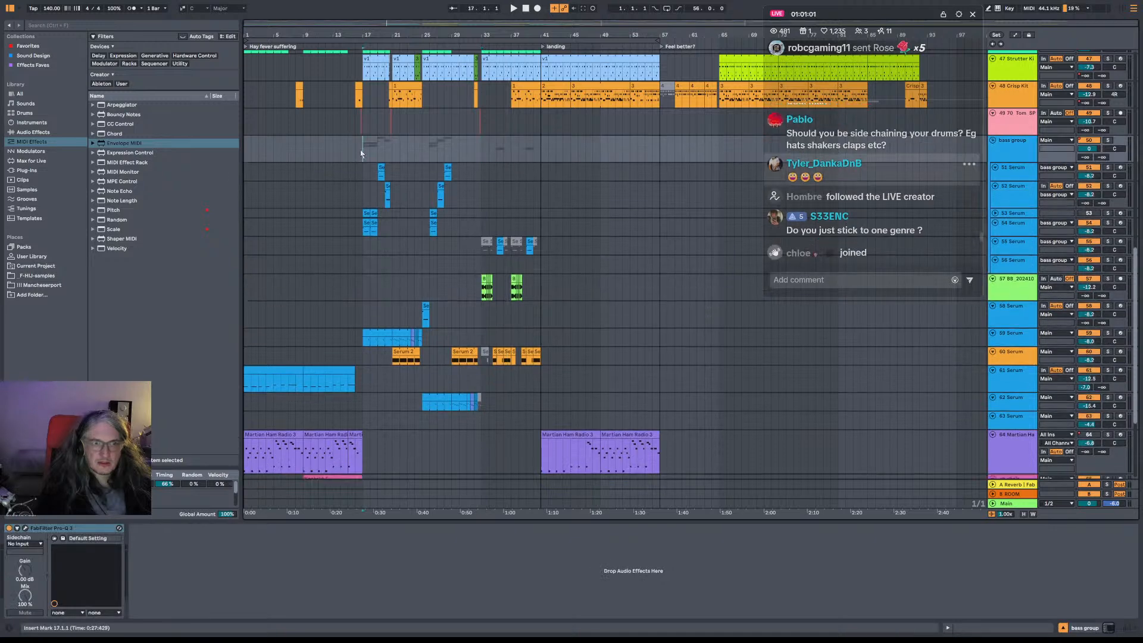
left_click(328, 152)
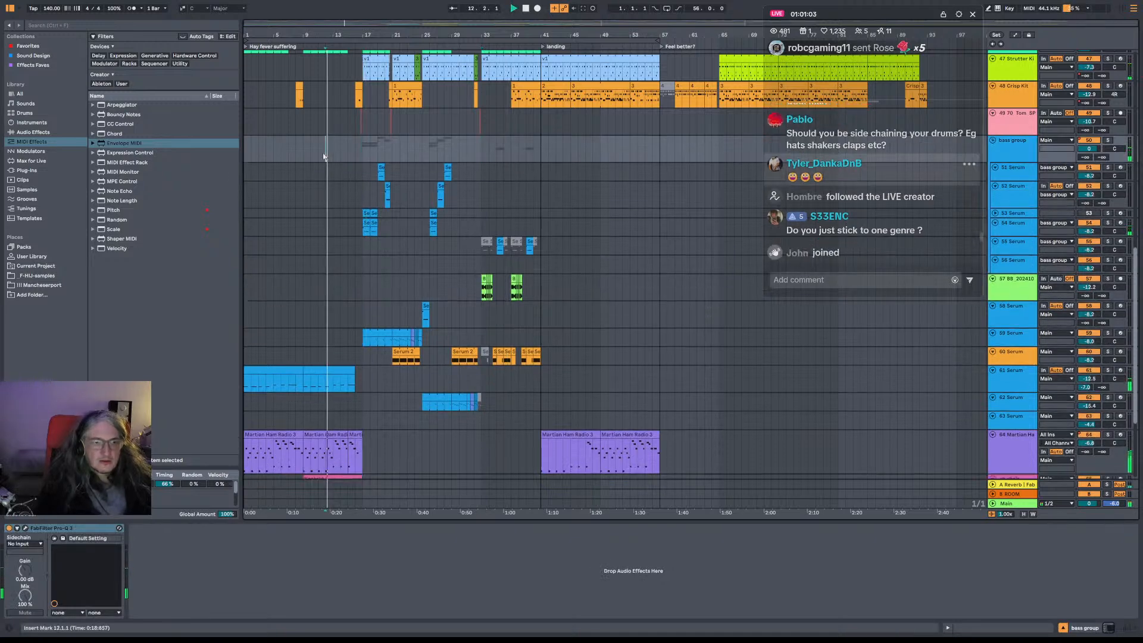
left_click(244, 156)
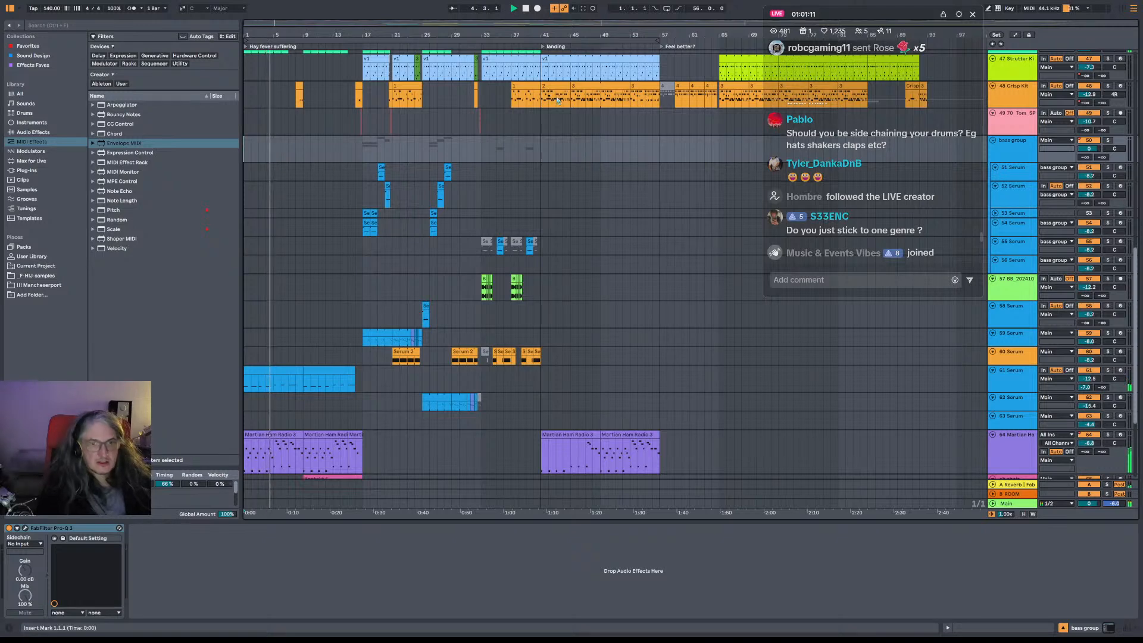
key("ctrl+shift+s")
key("Return")
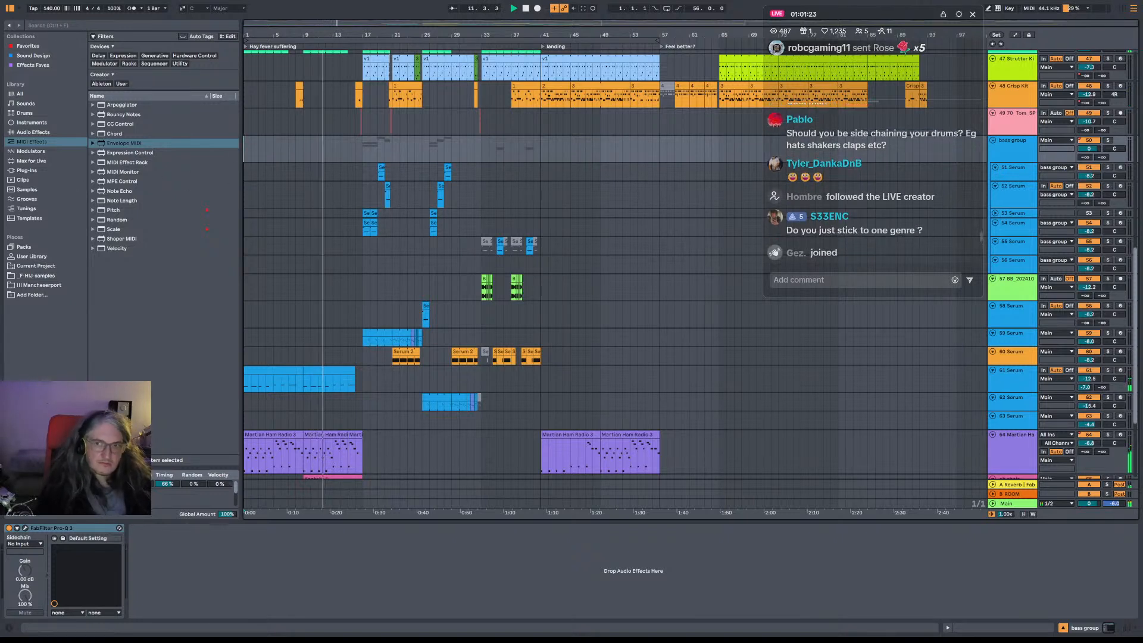
mouse_move(1, 64)
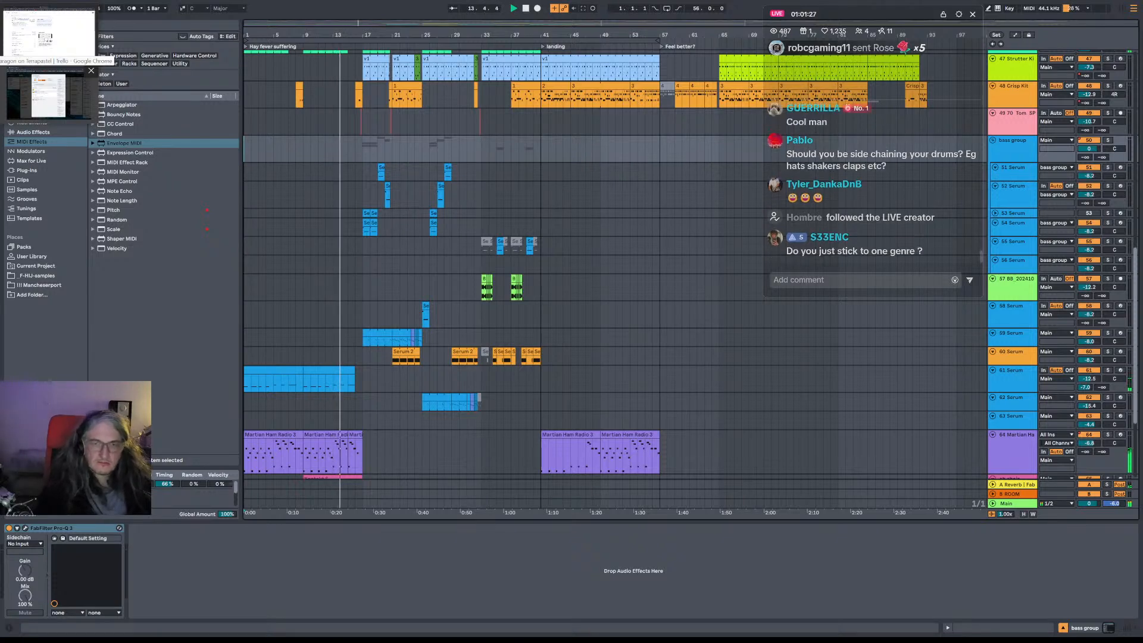
left_click_drag(352, 35, 320, 40)
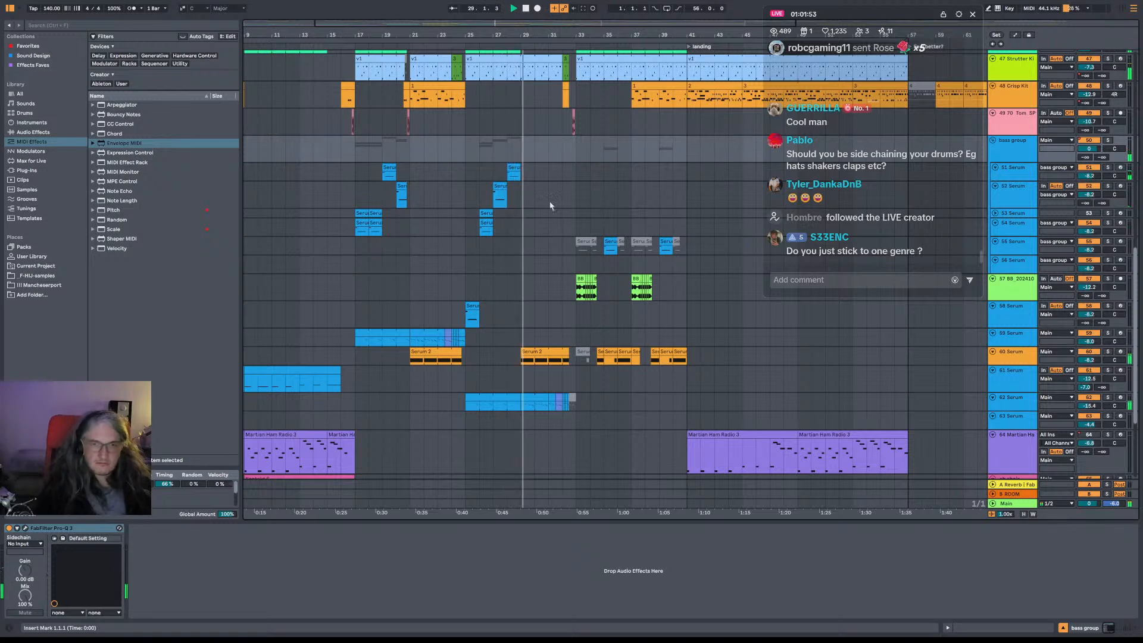
left_click(1015, 36)
left_click(1015, 35)
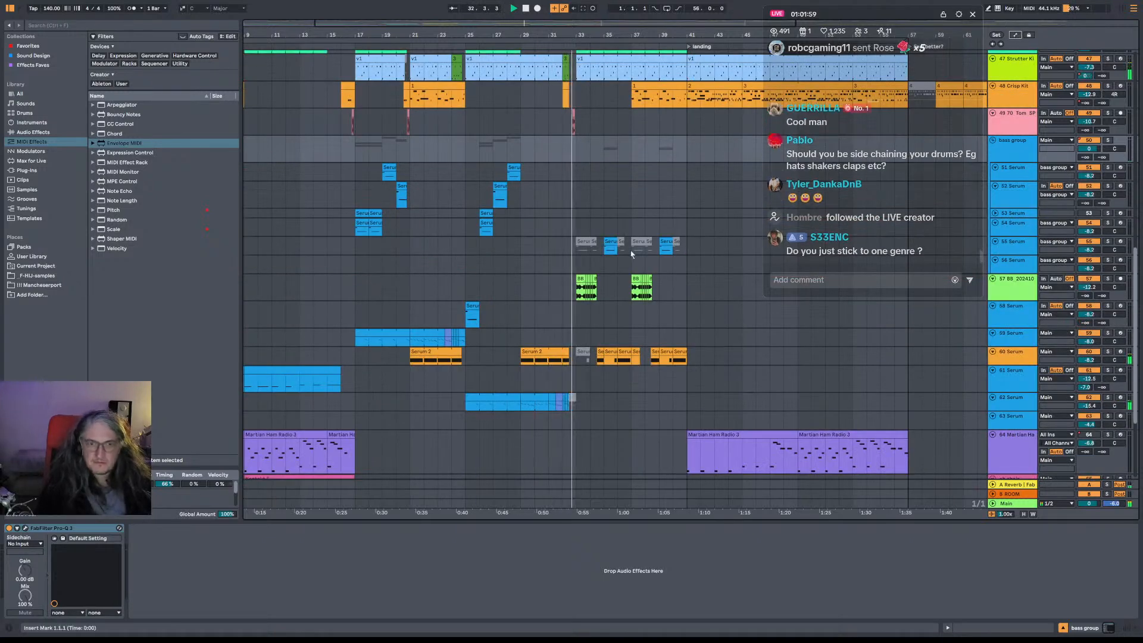
left_click(587, 54)
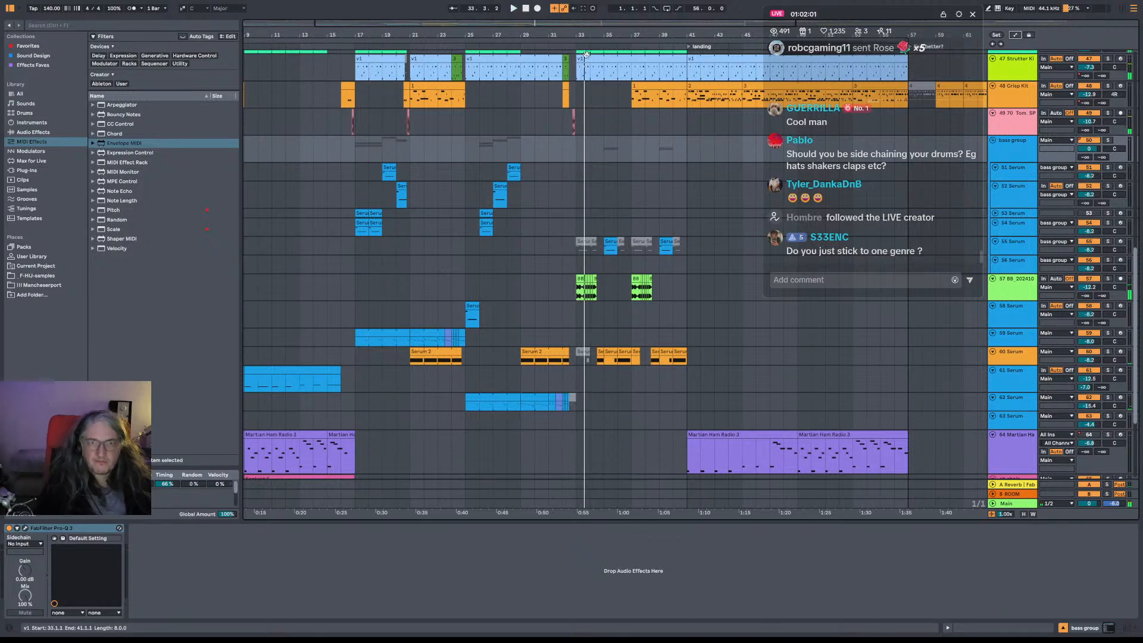
Select bars 33 to 42 on the green BB audio track and fold the track.
left_click(570, 292)
left_click_drag(578, 291, 695, 291)
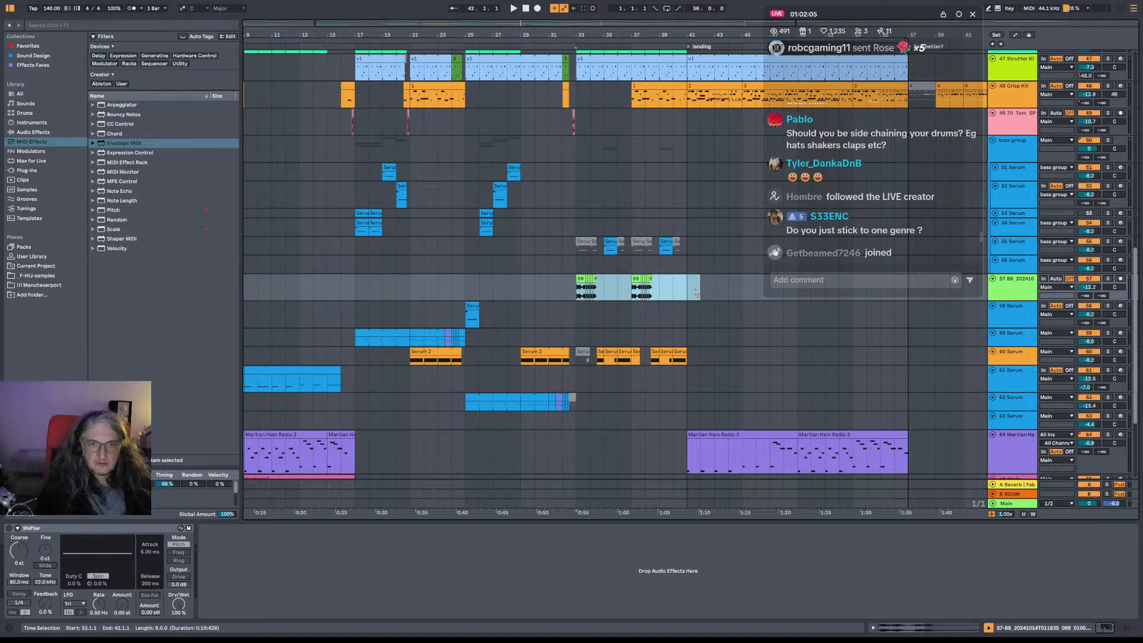
left_click(993, 279)
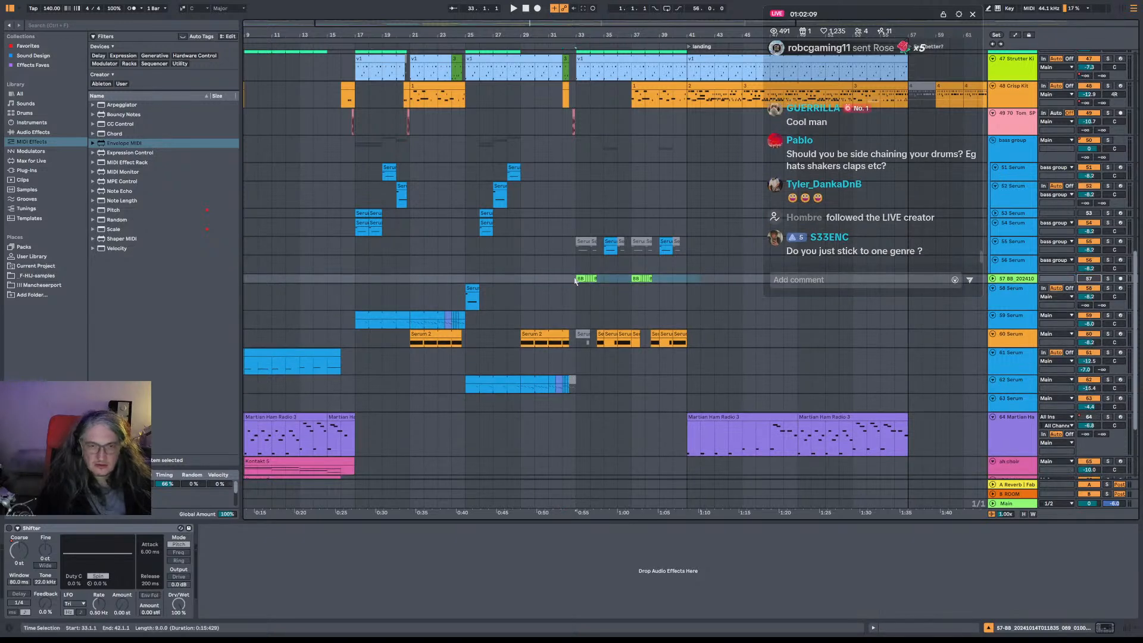
Duplicate the 54 Serum bass track together with its clips.
left_click(590, 266)
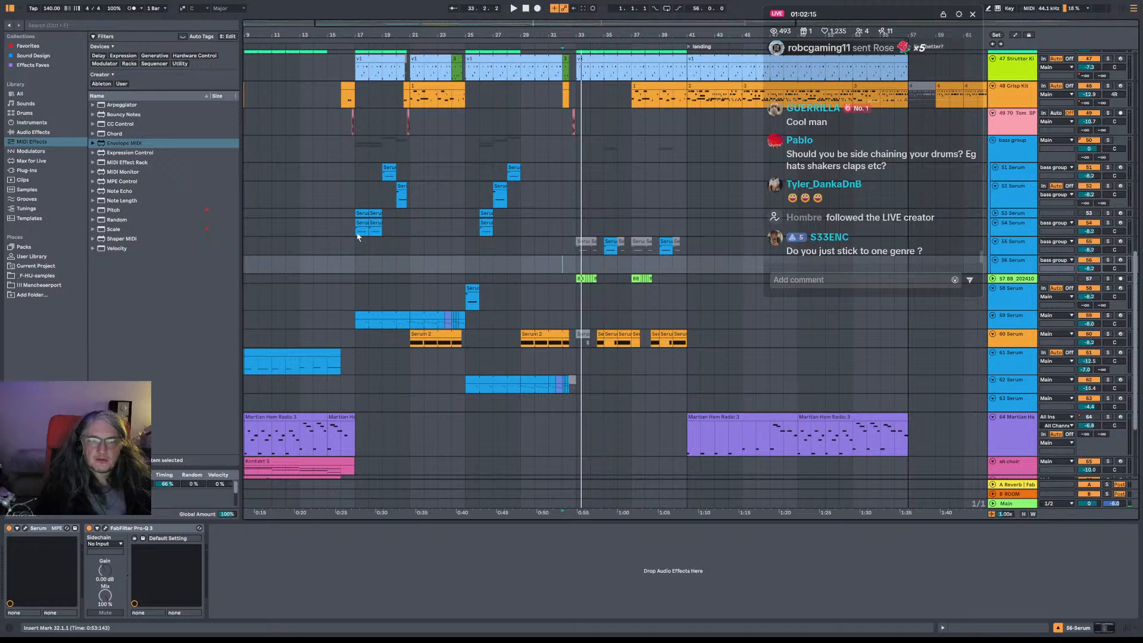
left_click(1022, 228)
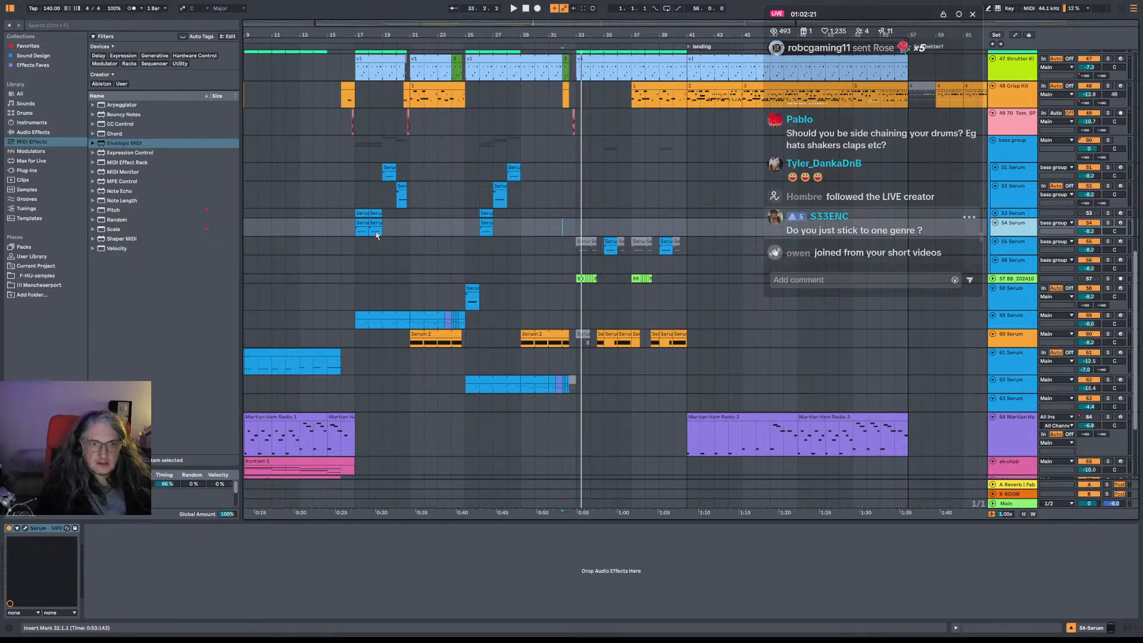
key("ctrl+d")
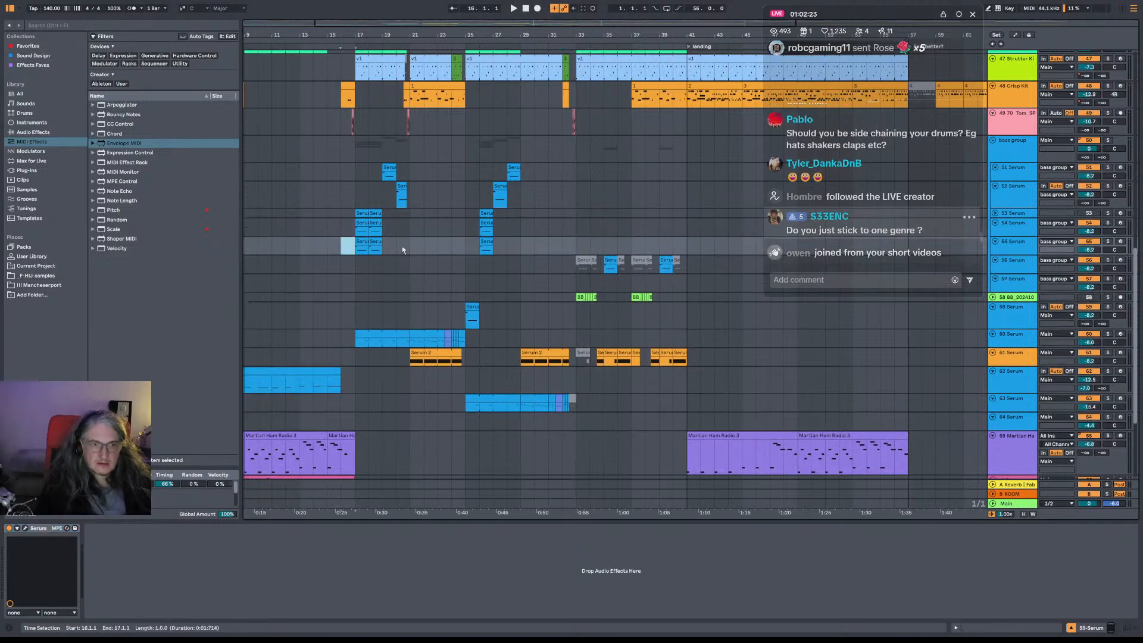
Move the duplicated track's two opening clips to bar 33 and delete its remaining clip at bar 26.
left_click(359, 242)
left_click_drag(384, 252, 582, 246)
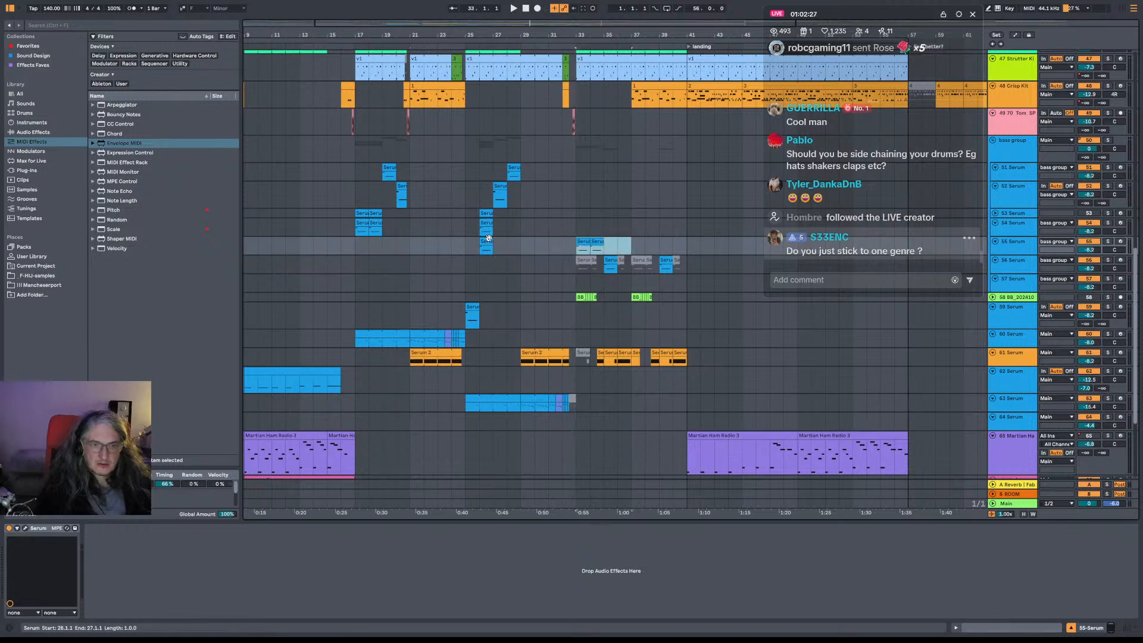
left_click(590, 250)
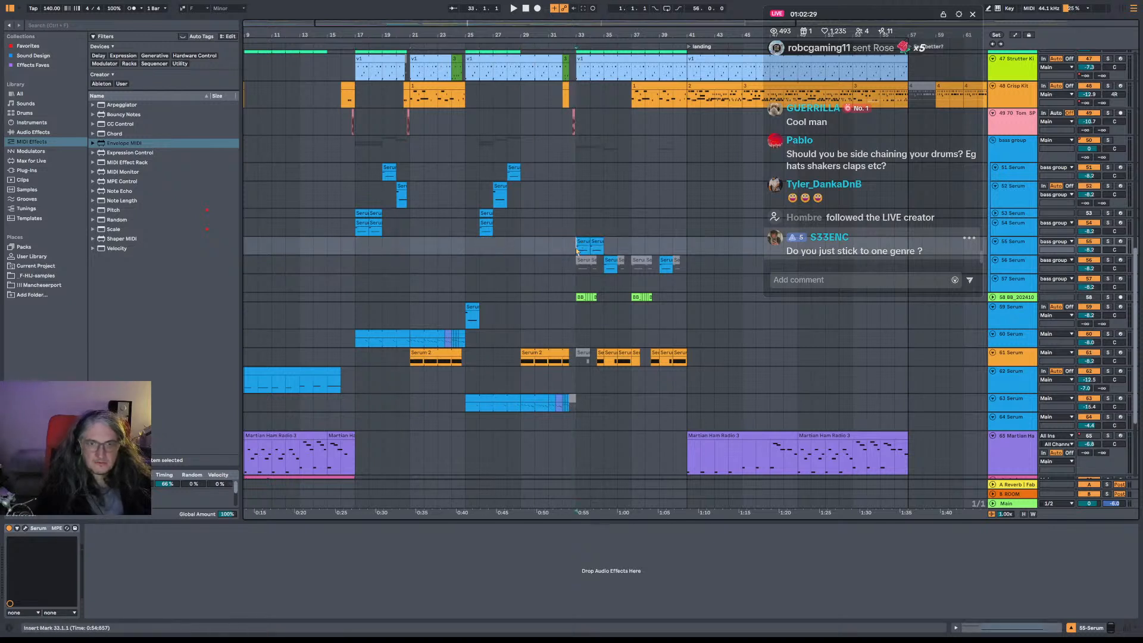
Open Serum on the duplicated track, set the noise pitch to 20% during playback, and switch off the noise oscillator.
key("space")
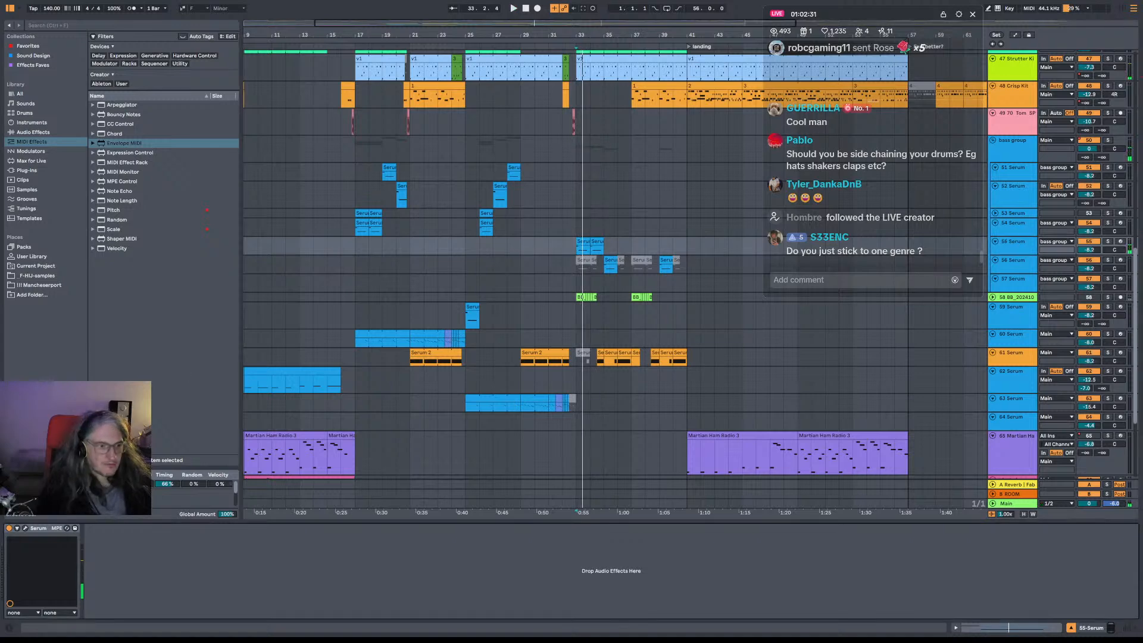
left_click(25, 529)
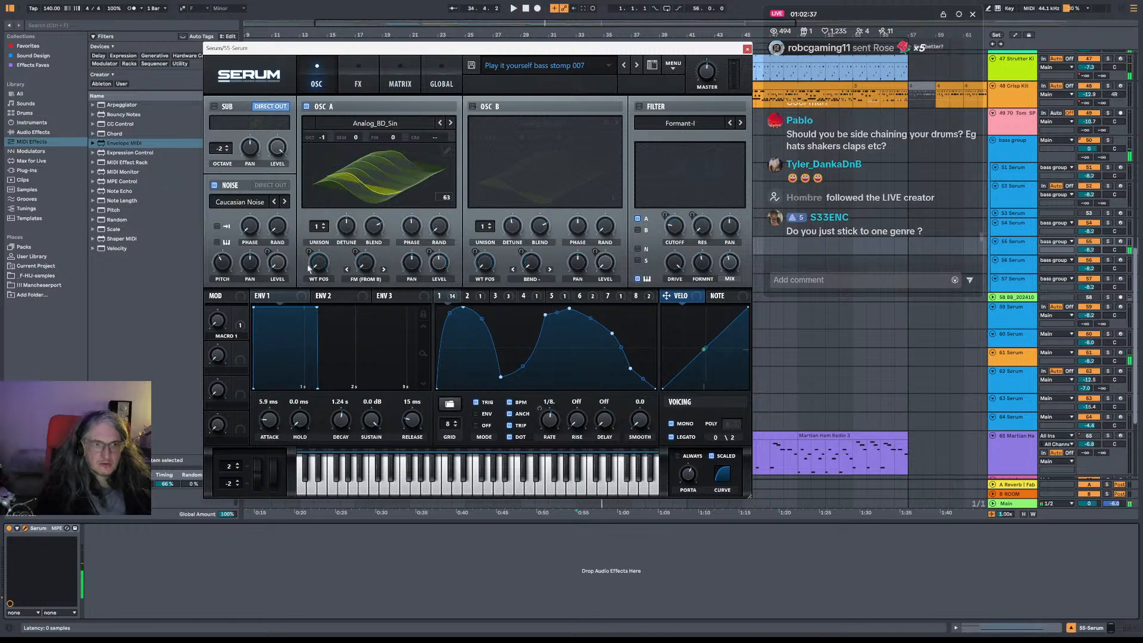
mouse_move(228, 269)
left_mouse_down()
mouse_move(225, 256)
mouse_move(230, 269)
left_mouse_up()
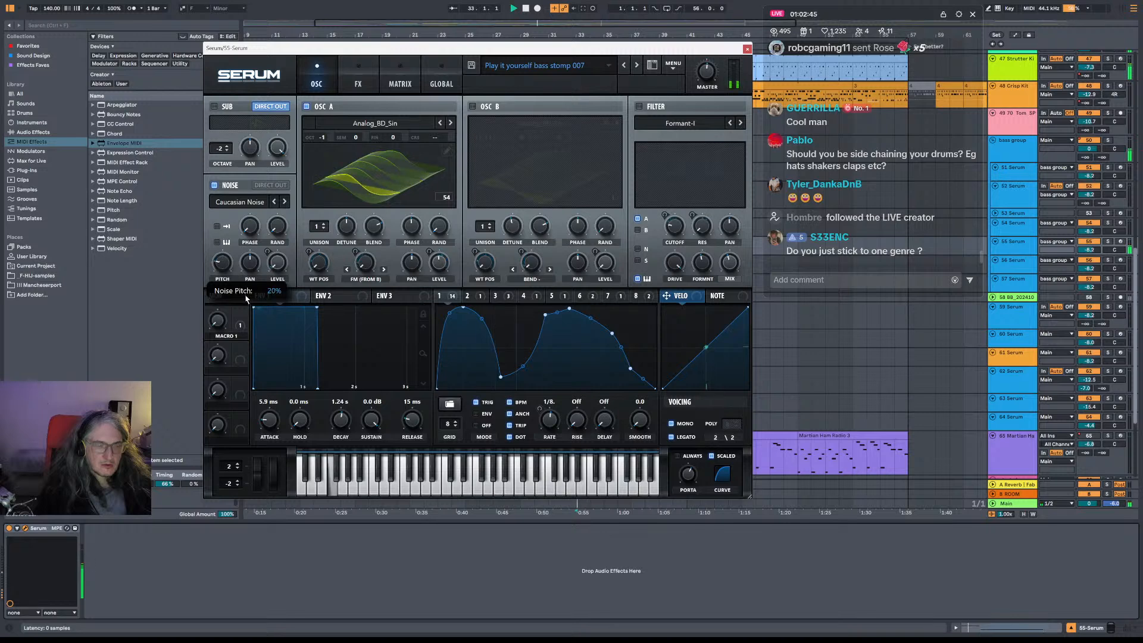
left_click(213, 186)
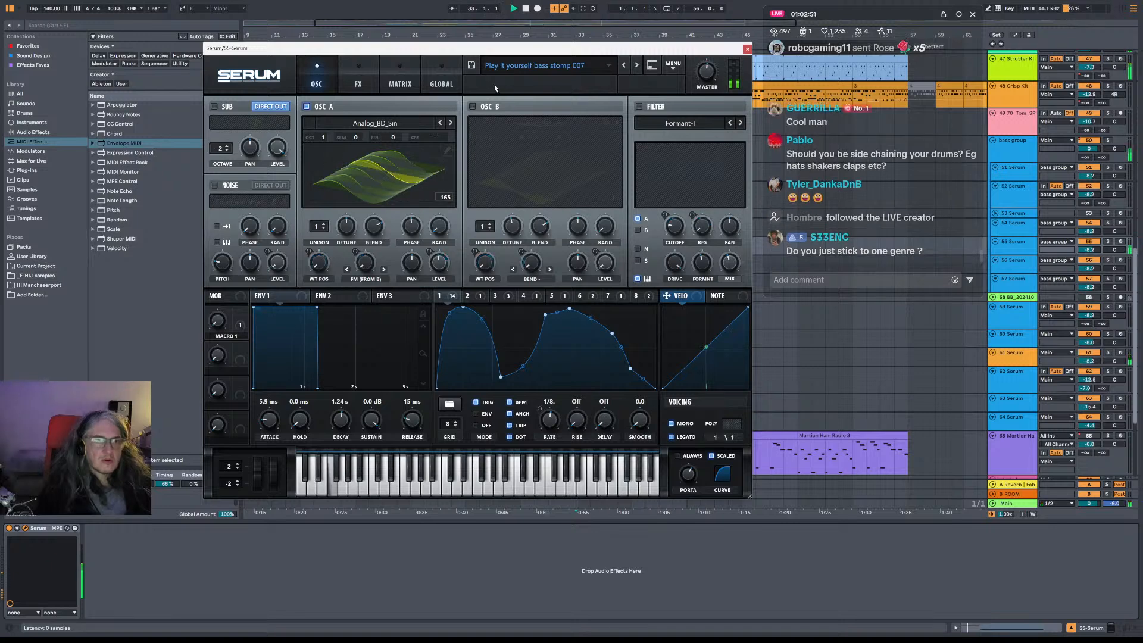
Show Serum's effects and compare the bass sound with the Distortion switched on and off.
left_click(441, 84)
left_click(358, 82)
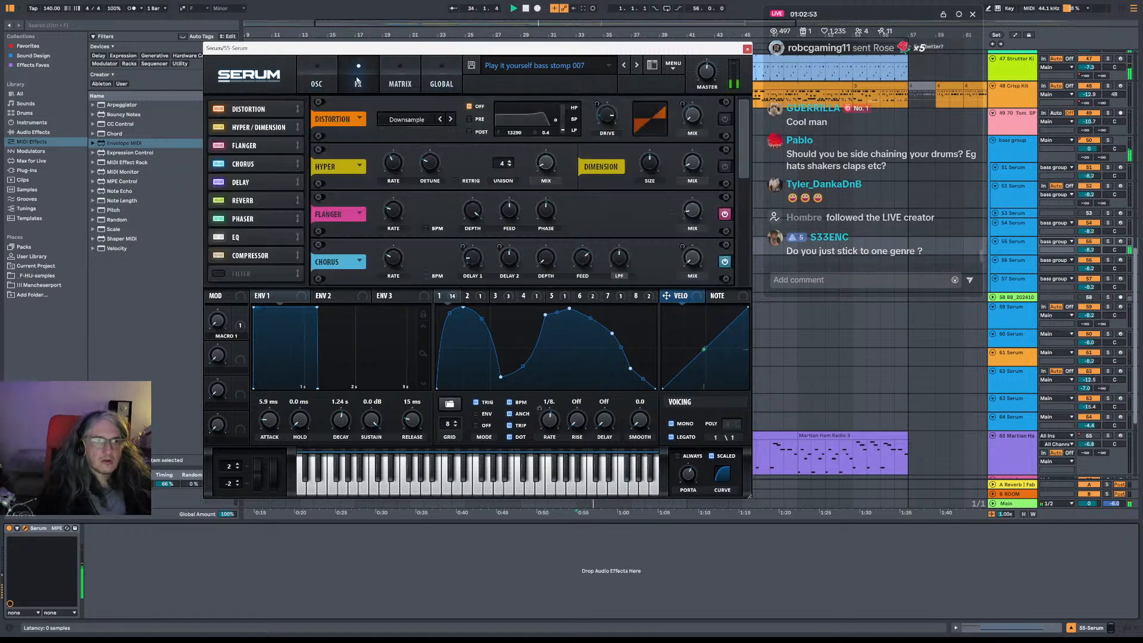
left_click(724, 119)
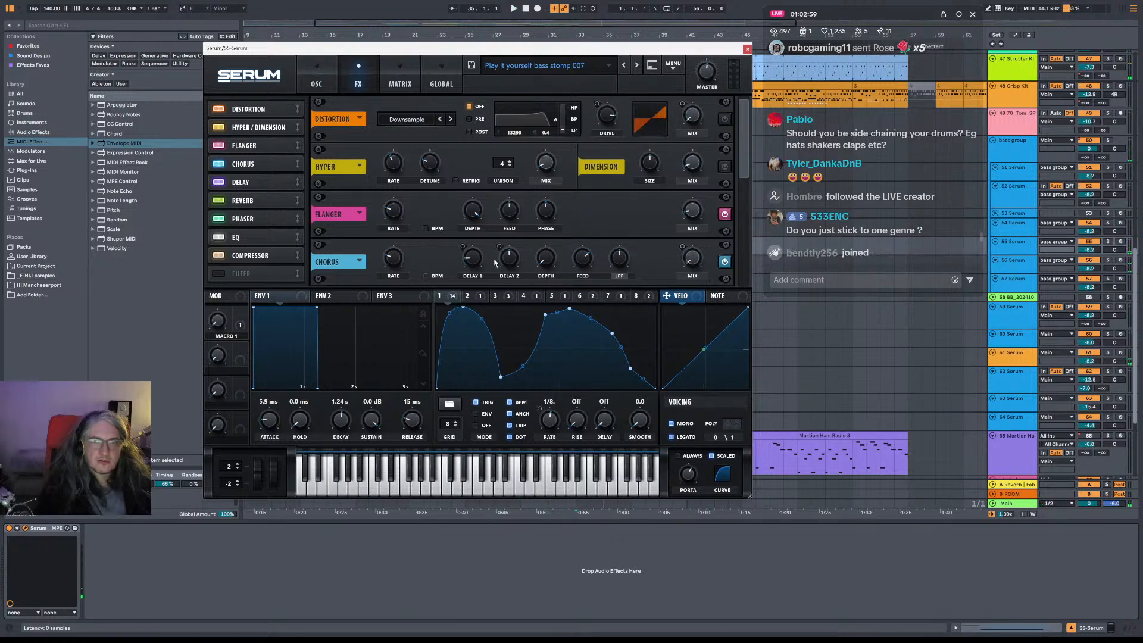
Remove the LFO 1 modulator from the Distortion effect's Drive.
right_click(605, 115)
right_click(605, 116)
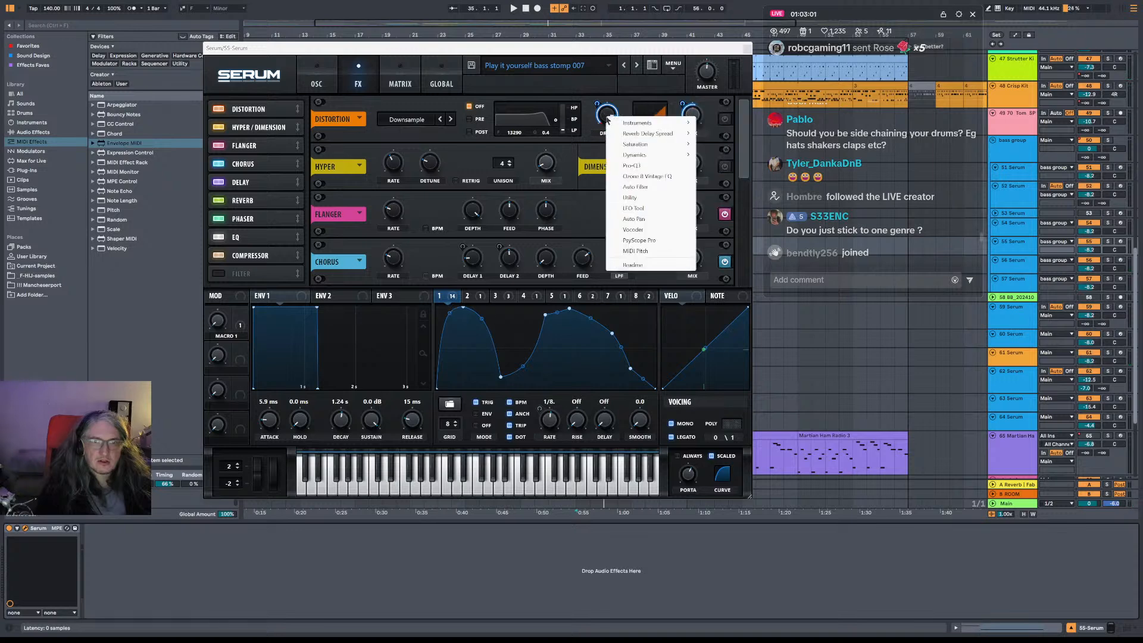
mouse_move(655, 146)
left_click(587, 96)
right_click(605, 115)
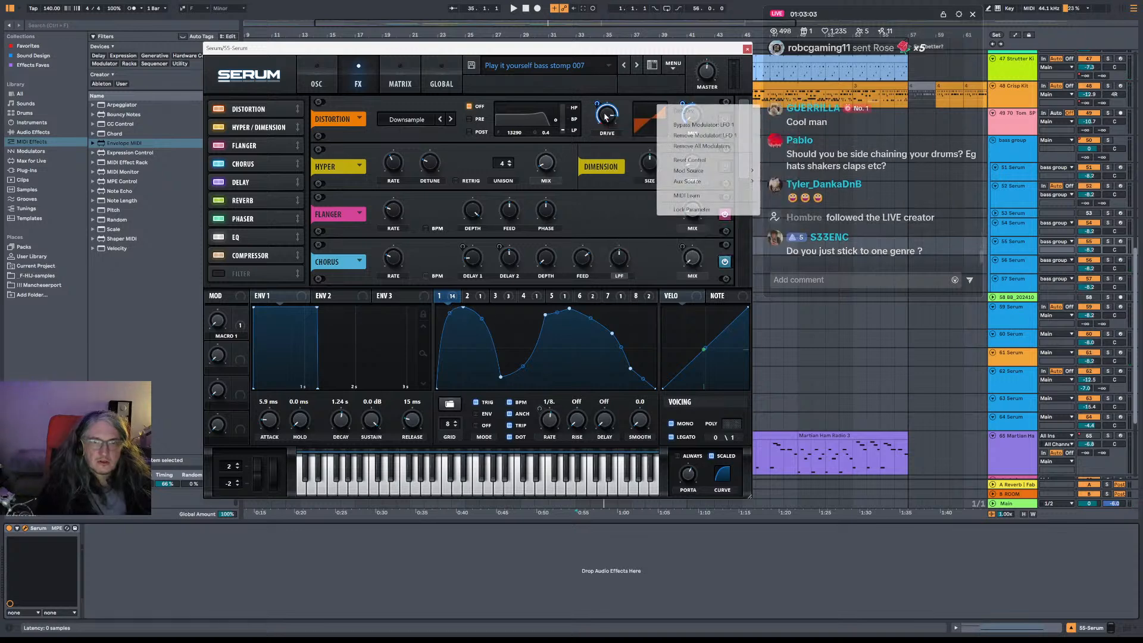
left_click(709, 136)
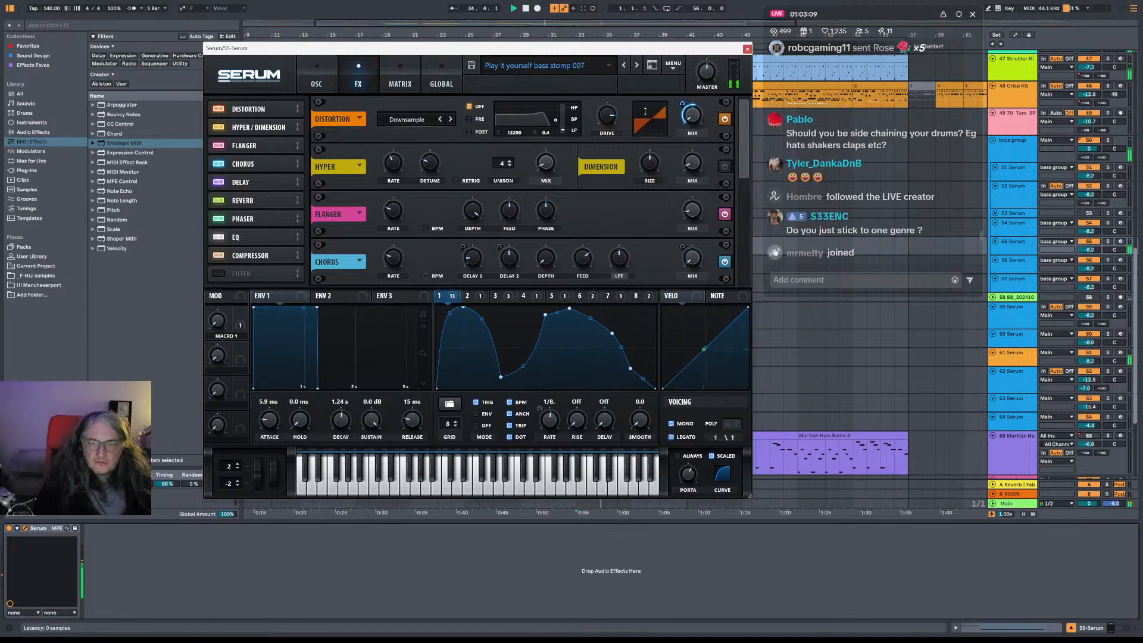
Adjust the Distortion during playback and reduce the LFO modulation depth on its Mix.
left_click_drag(617, 162, 617, 138)
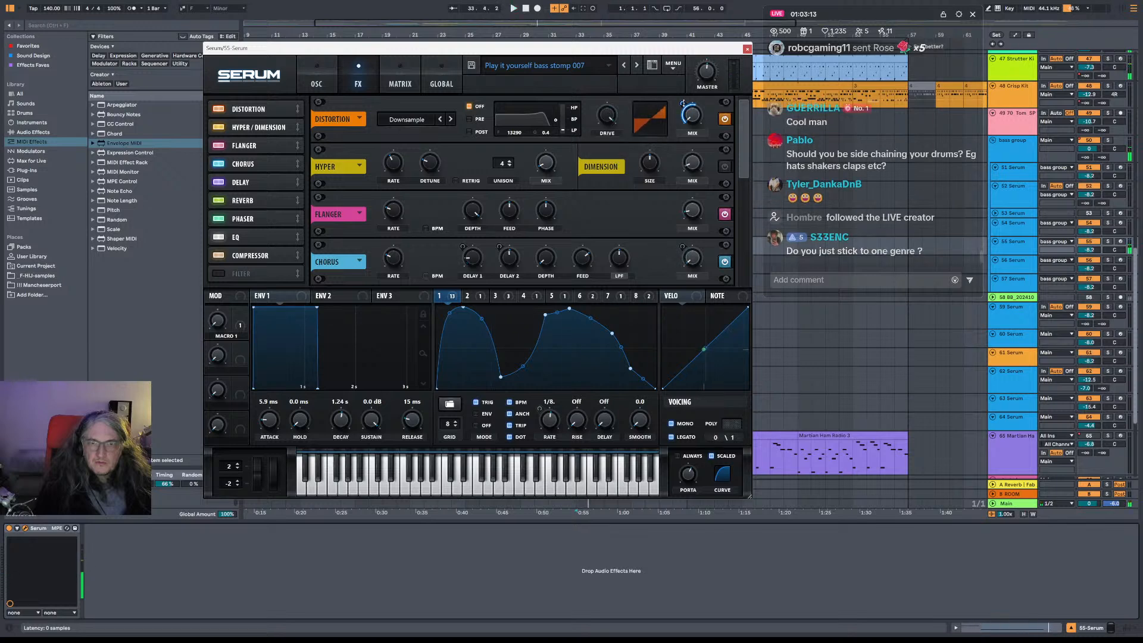
key("space")
left_click_drag(684, 103, 683, 117)
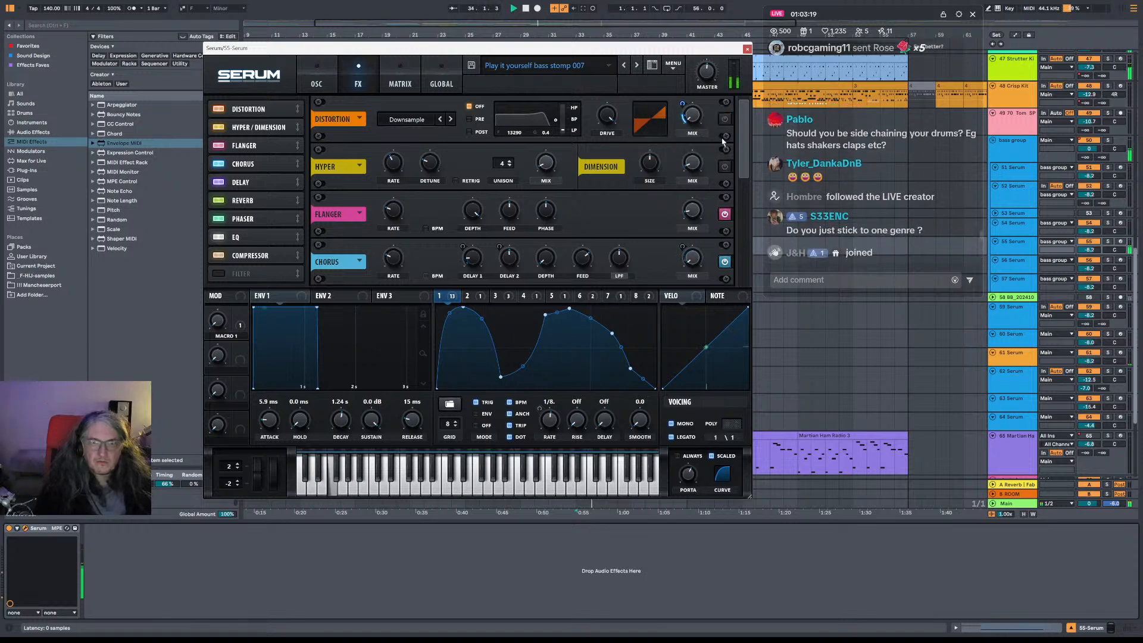
Take Distortion, Hyper/Dimension and Phaser out of Serum's effects rack.
left_click(219, 109)
left_click(219, 126)
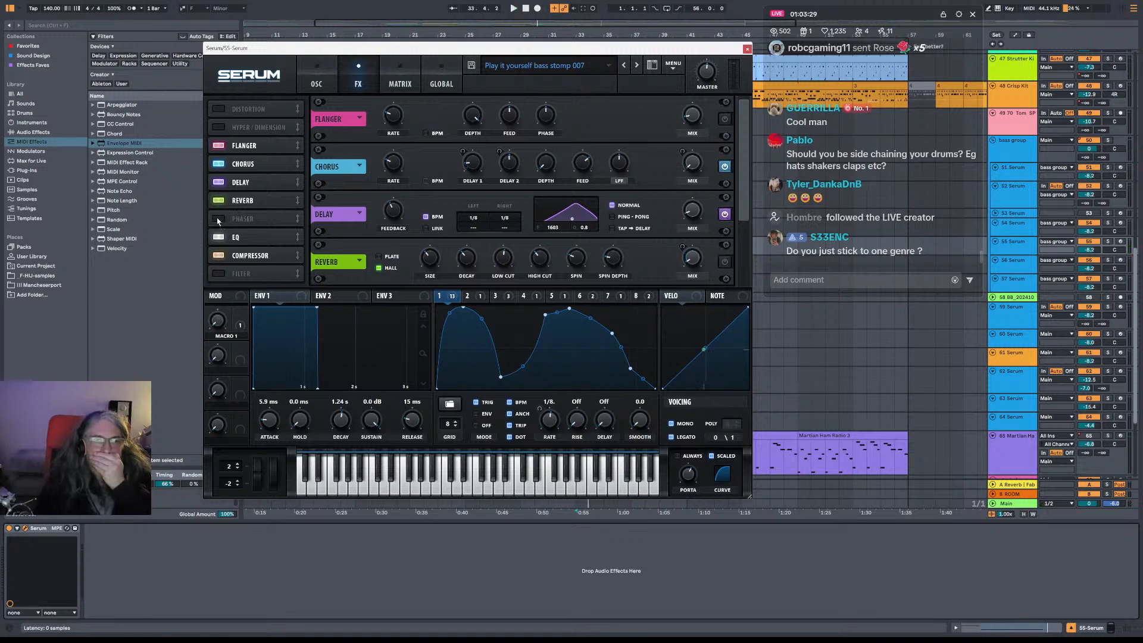
Compare the sound with the Compressor off and on, and enable the EQ effect.
scroll(729, 270, "down", 3)
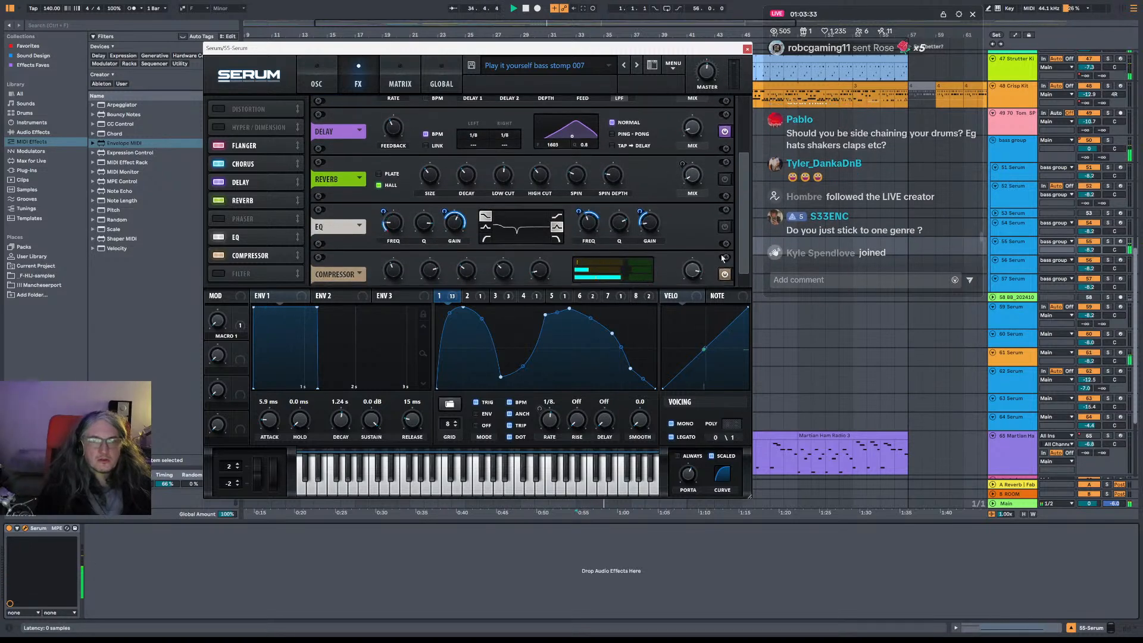
left_click(724, 274)
left_click(725, 275)
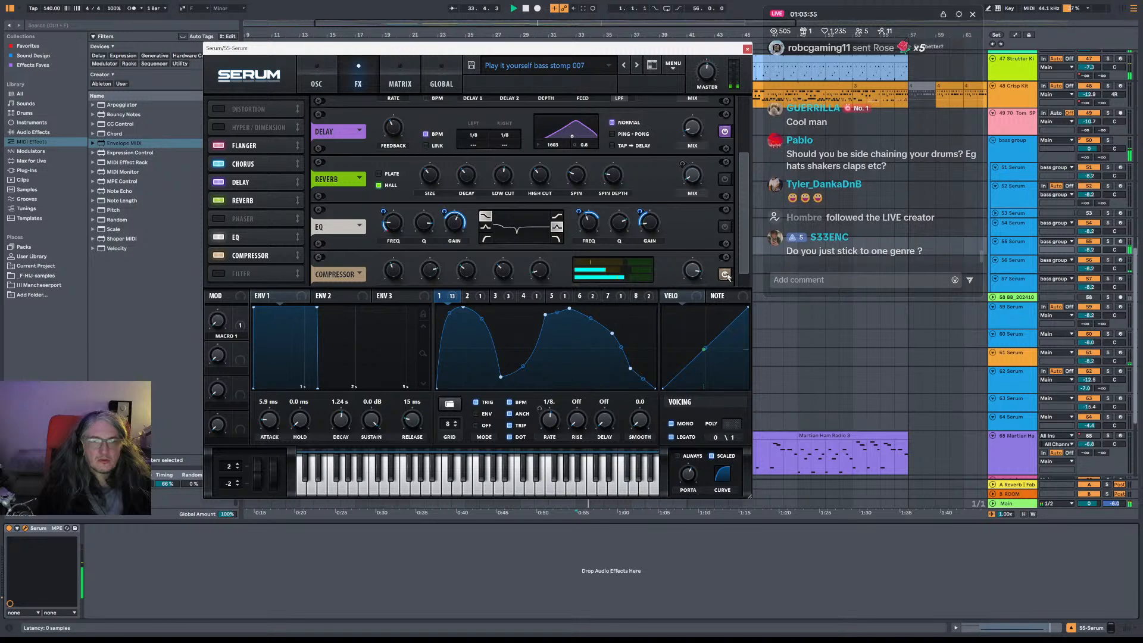
left_click(729, 230)
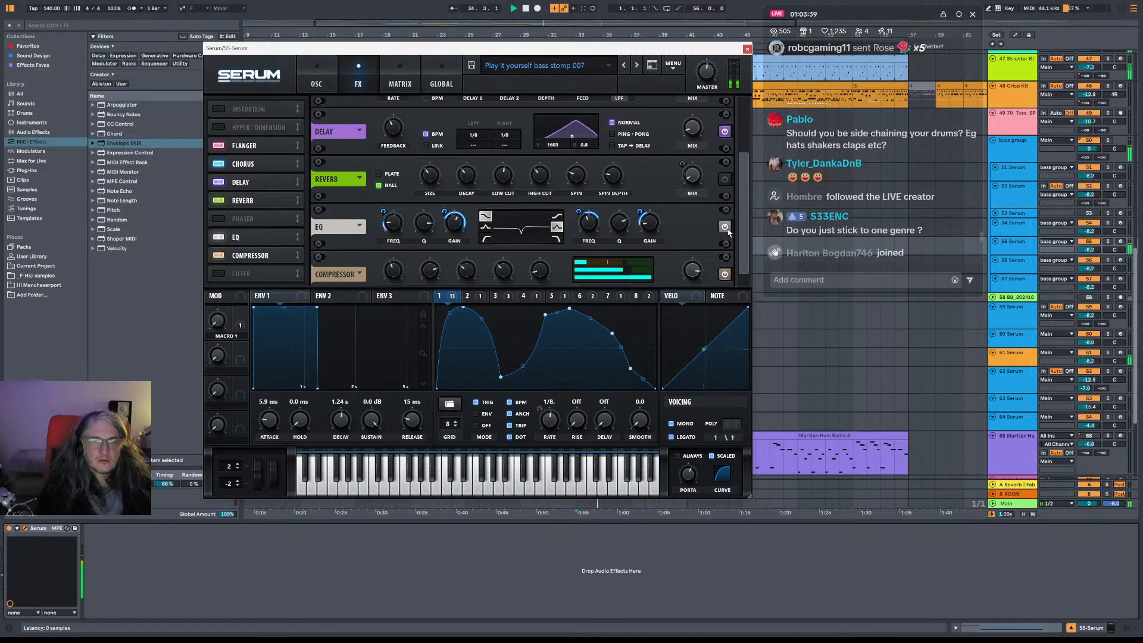
Raise the middle dip of Serum's LFO 1 curve, then try Oscillator A's octave and leave it at -1.
left_click(726, 229)
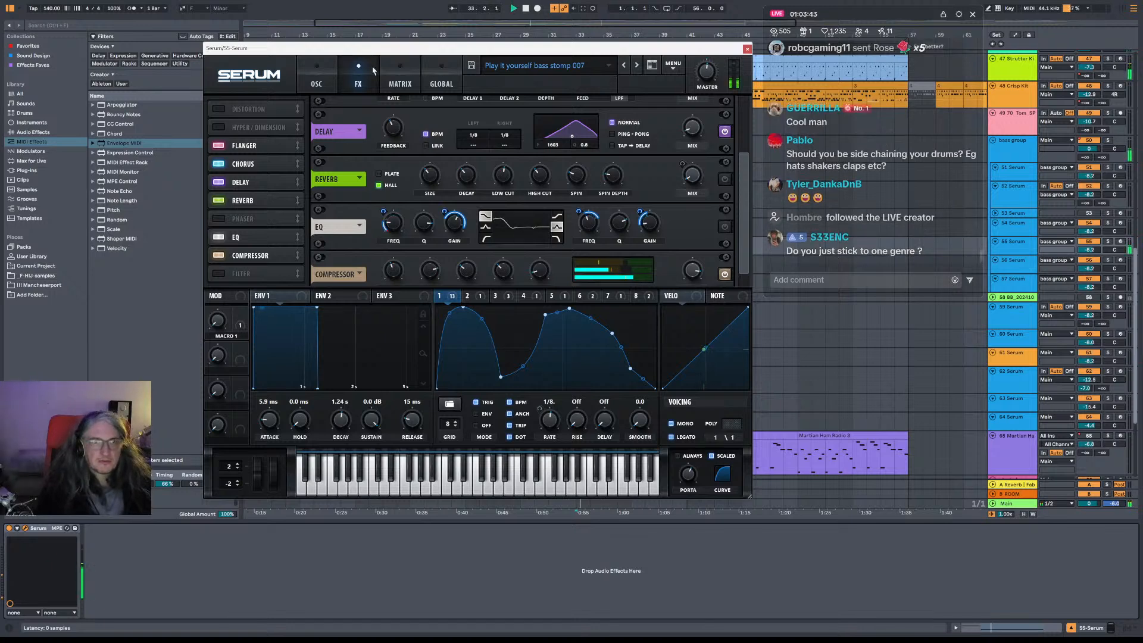
left_click(329, 70)
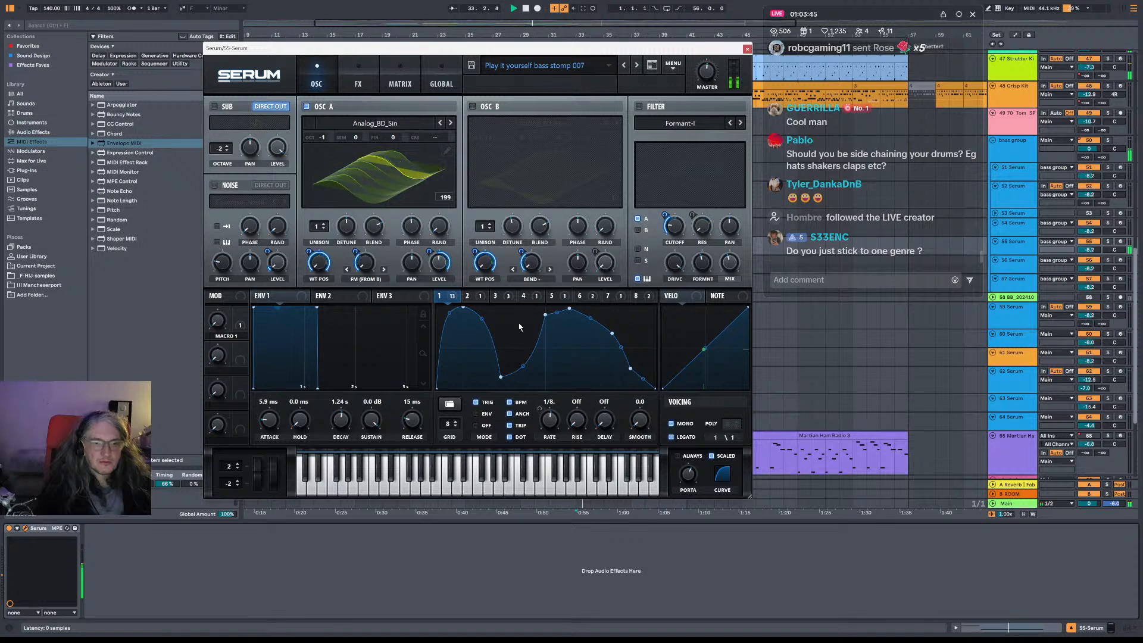
left_click_drag(503, 378, 506, 337)
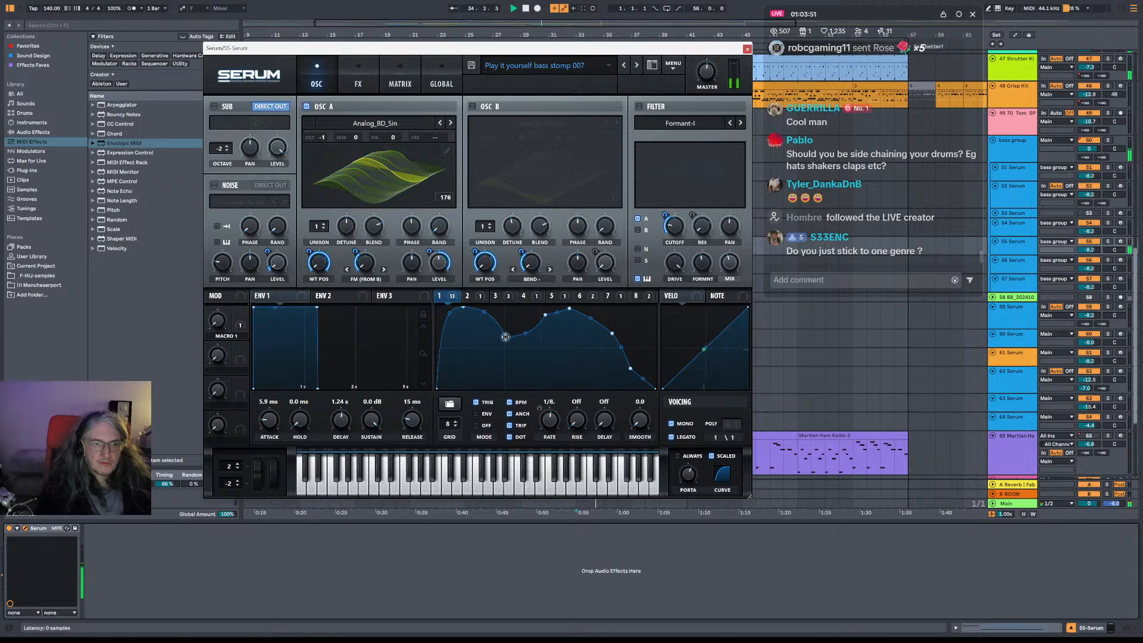
mouse_move(505, 337)
left_mouse_down()
mouse_move(504, 320)
mouse_move(494, 349)
left_mouse_up()
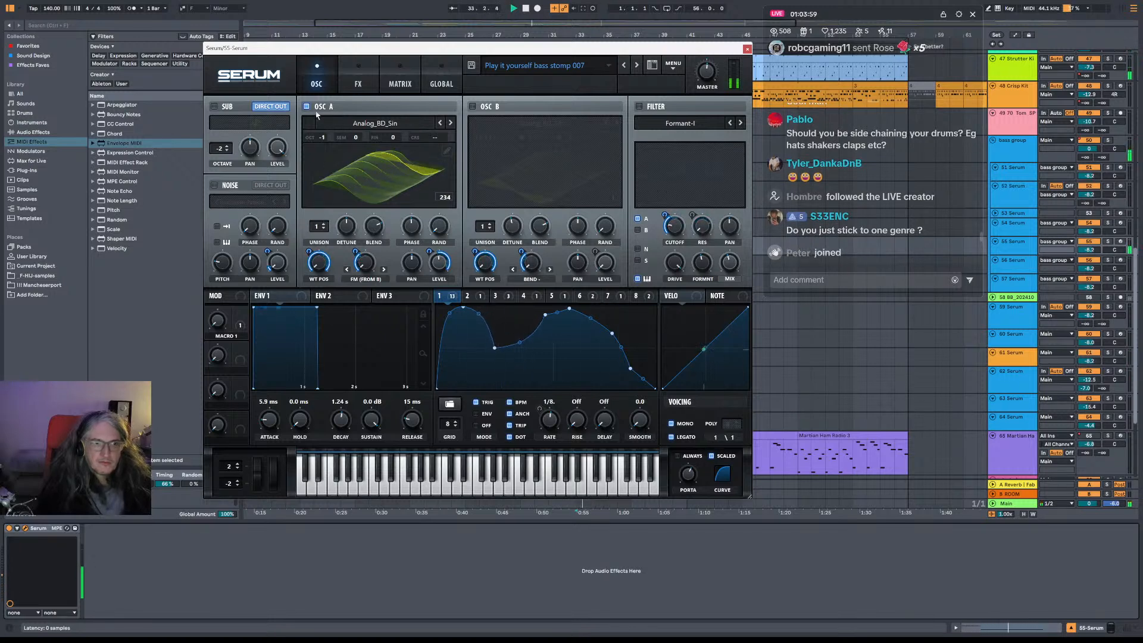
left_click_drag(322, 137, 325, 125)
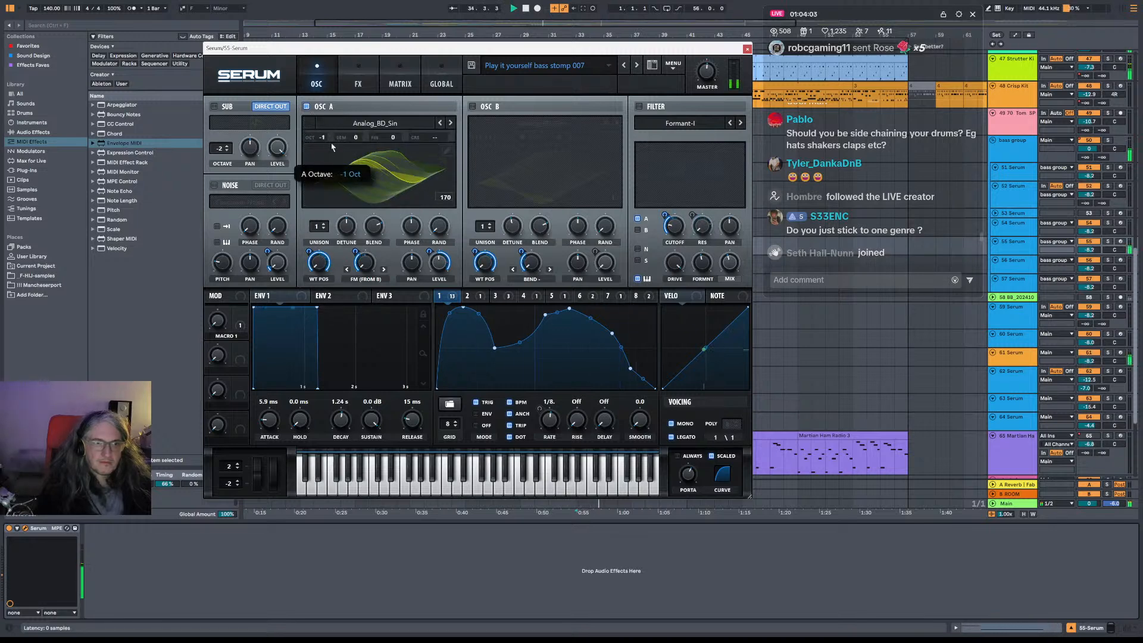
left_click(747, 49)
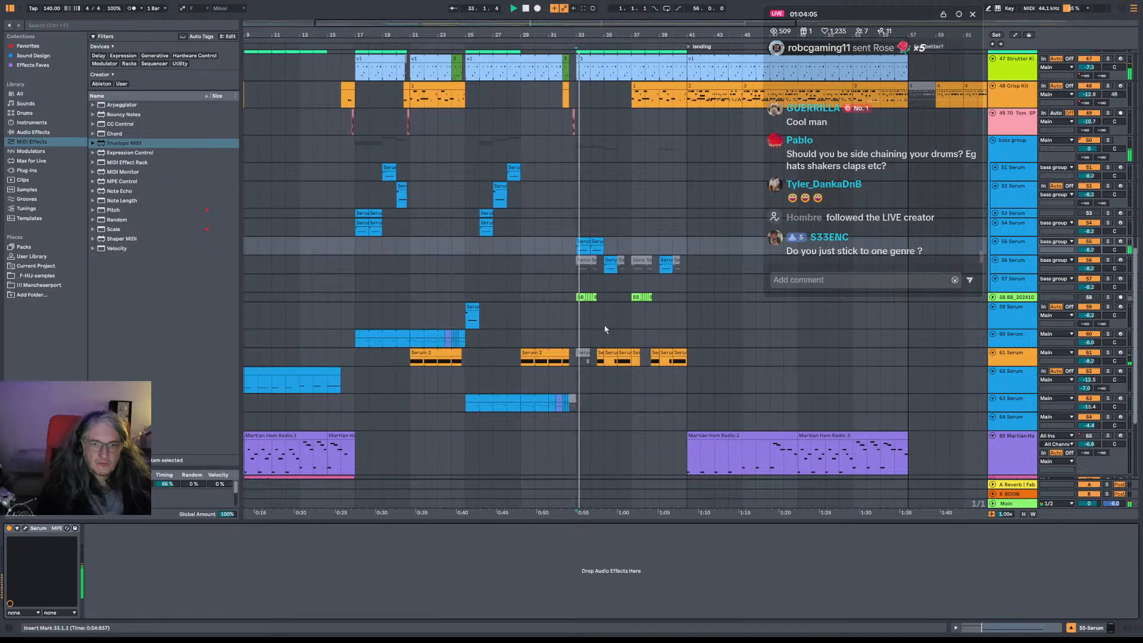
Add an A1 note from 1.1.3 to 1.2.4 in the new Serum clip at bar 33.
double_click(585, 241)
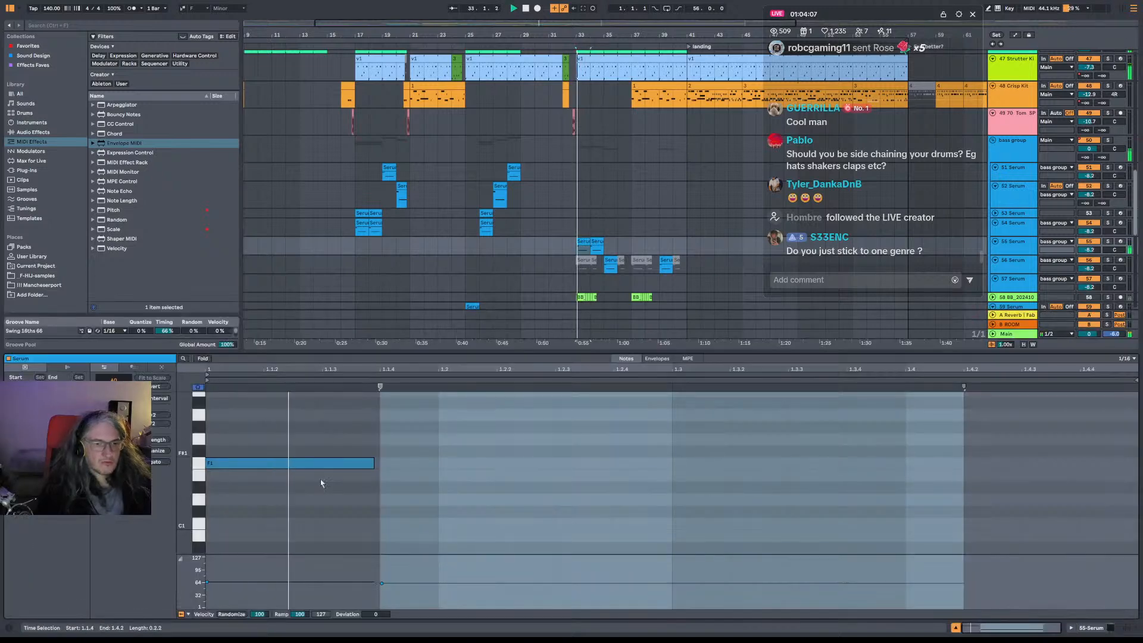
left_click(365, 418)
double_click(365, 419)
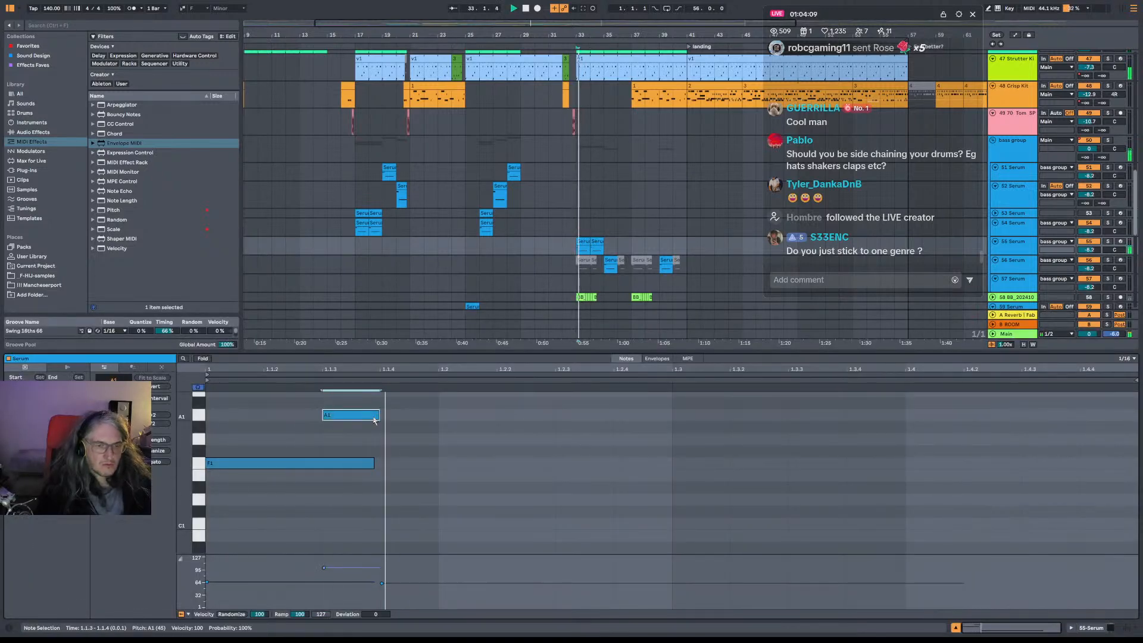
left_click_drag(374, 418, 641, 419)
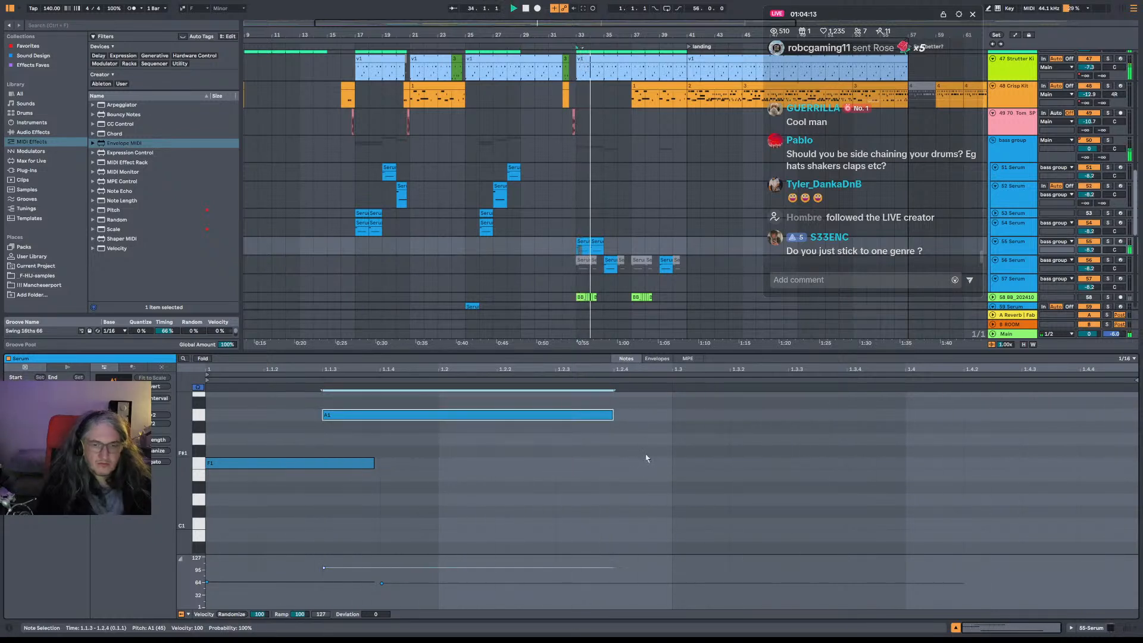
scroll(647, 458, "down", 3)
scroll(647, 458, "up", 3)
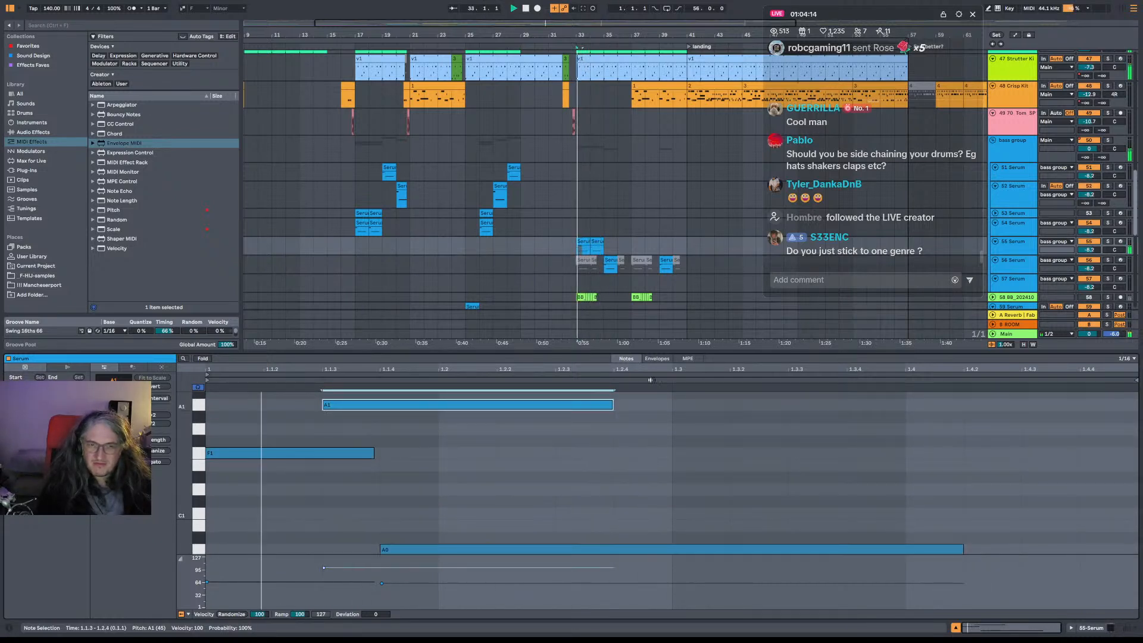
Recolour the Serum clip at bar 33 teal.
right_click(583, 244)
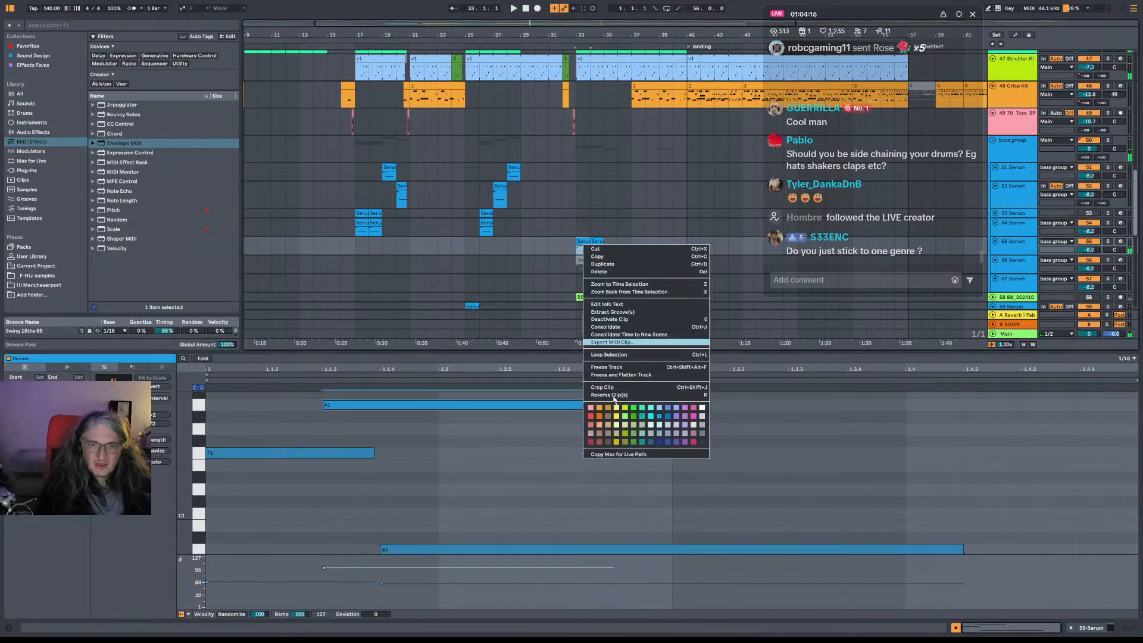
left_click(643, 416)
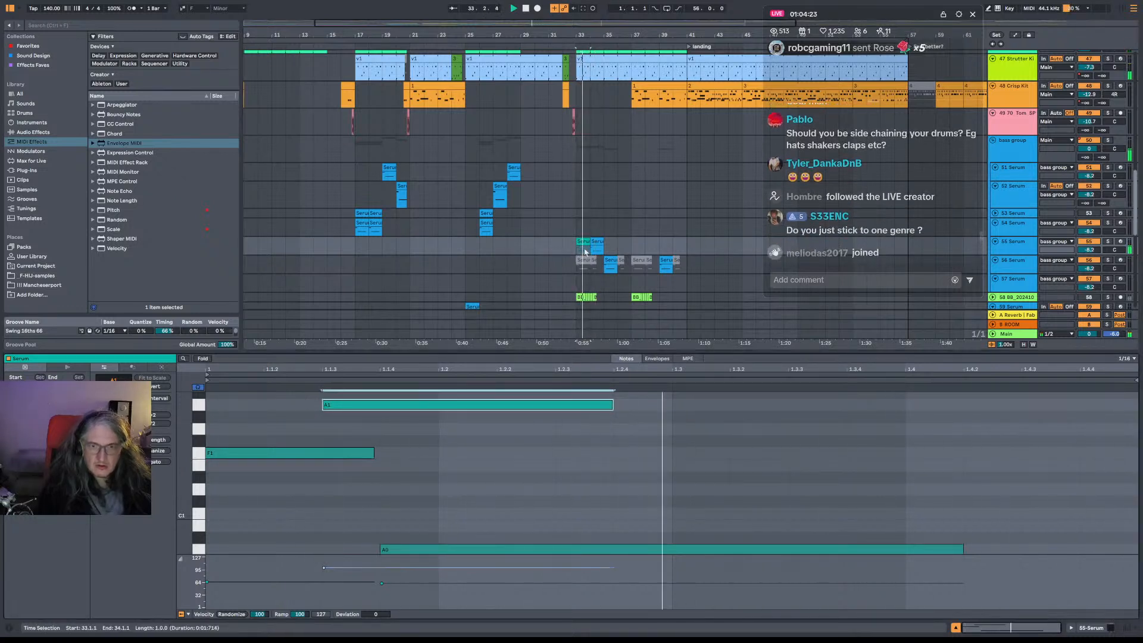
right_click(655, 375)
left_click(678, 385)
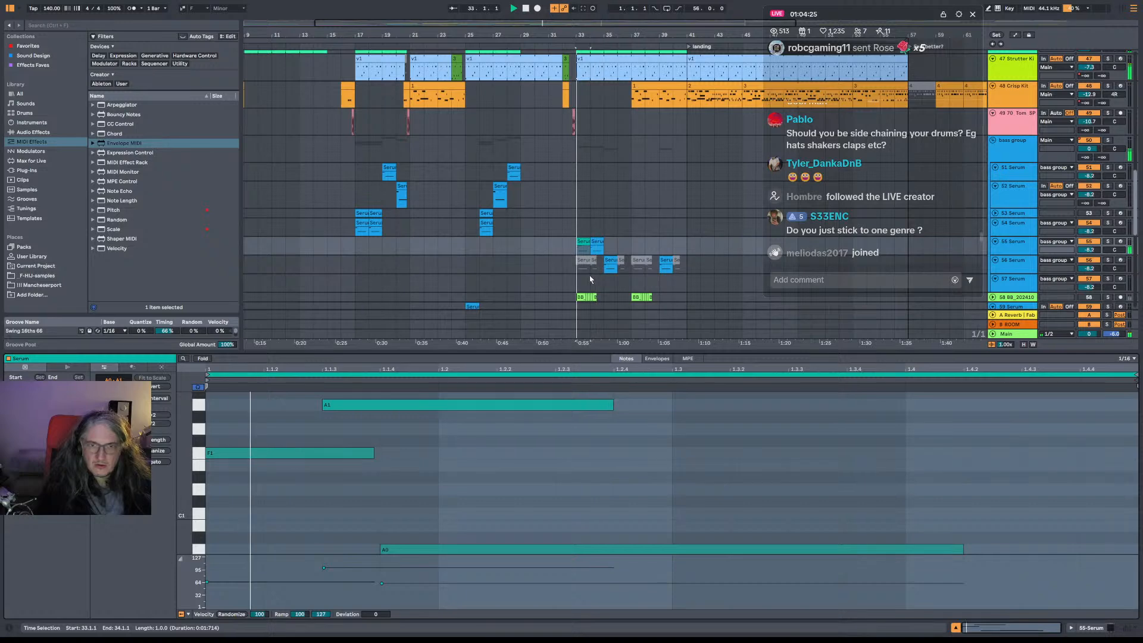
Extend the teal Serum clip to end at bar 36 and deactivate the blue Serum clip at bar 35 on the track below.
left_click_drag(590, 244, 602, 243)
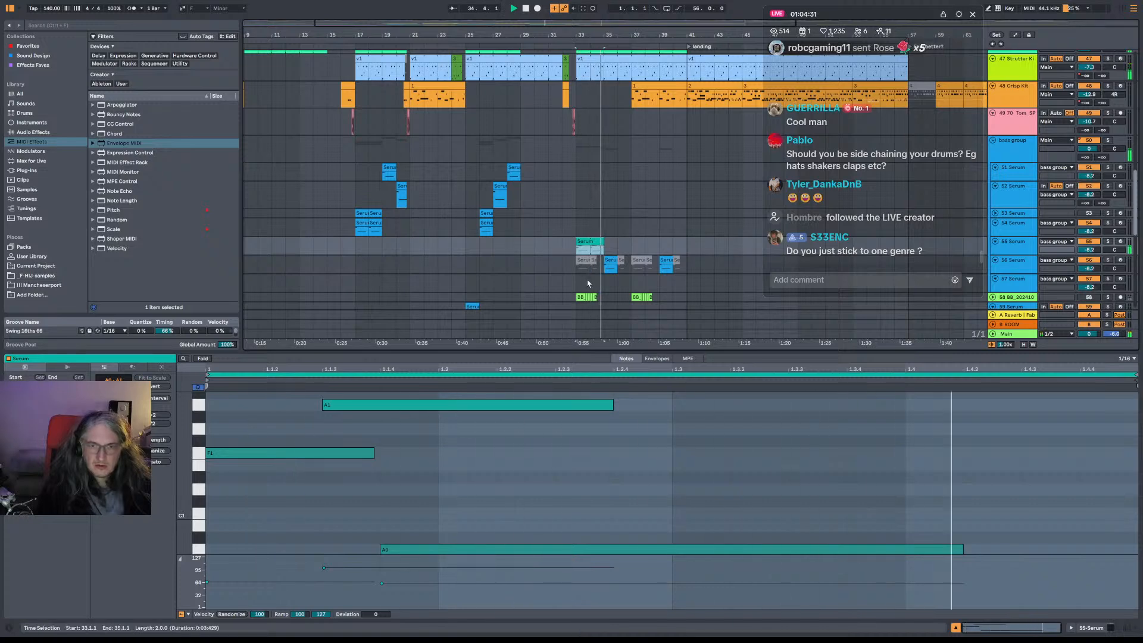
scroll(635, 268, "down", 3)
scroll(635, 267, "down", 2)
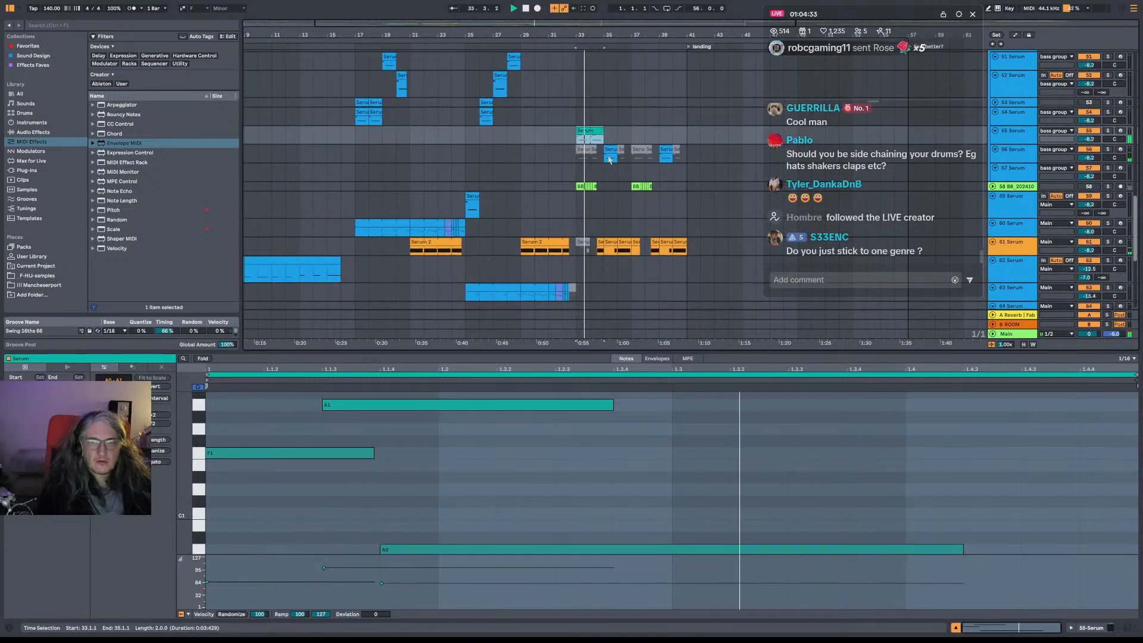
left_click(608, 149)
key("0")
mouse_move(603, 131)
left_mouse_down()
mouse_move(633, 130)
mouse_move(619, 131)
left_mouse_up()
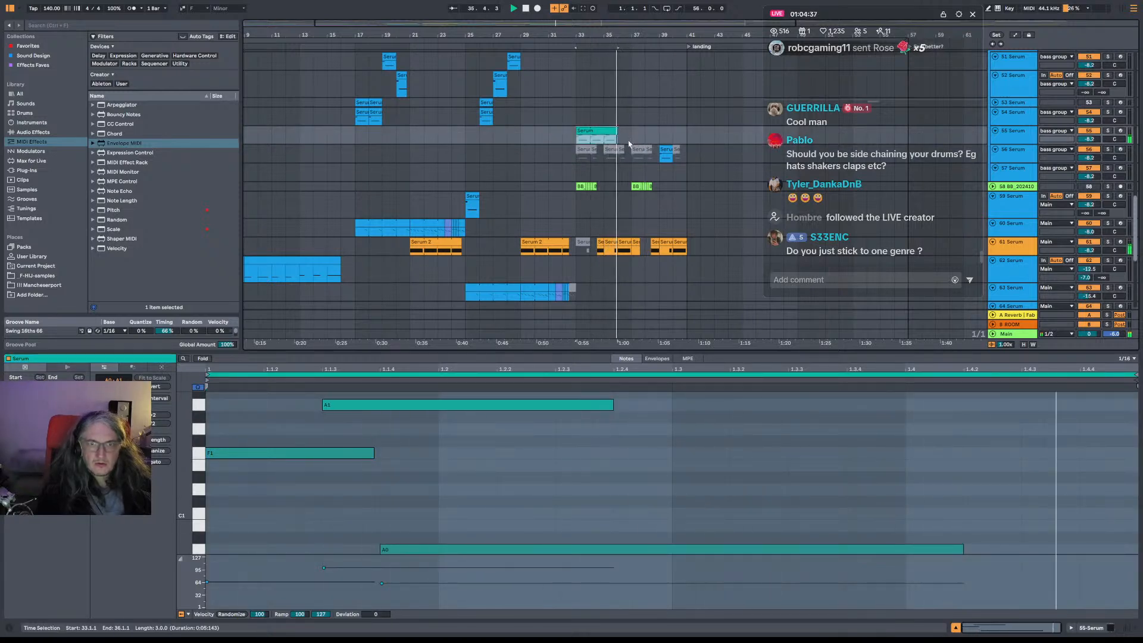
key("space")
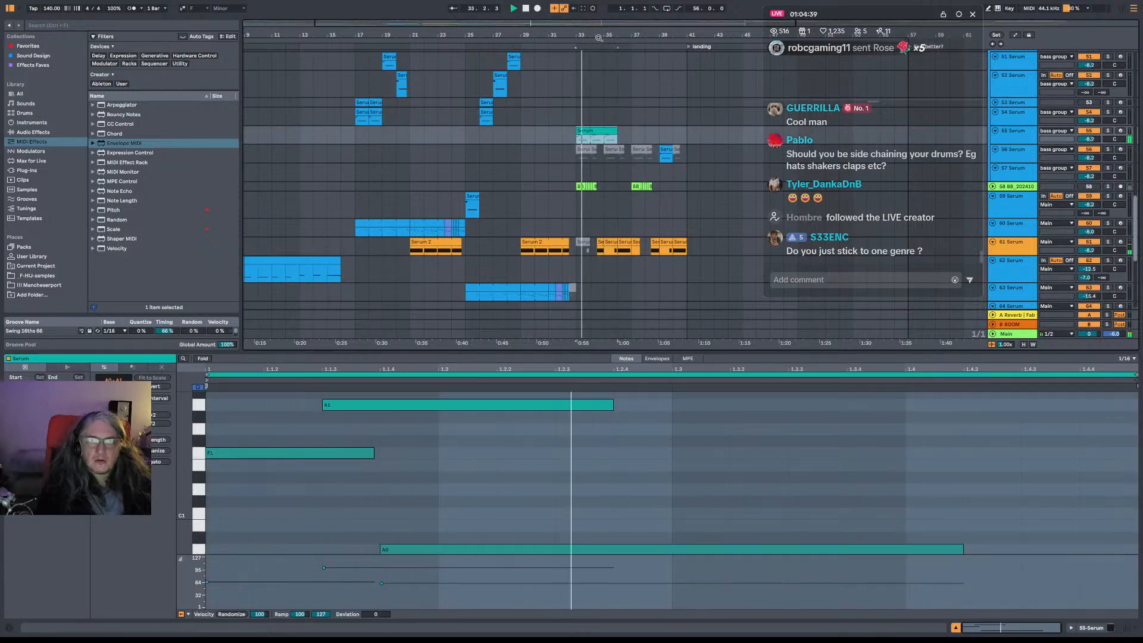
Deactivate the short orange Serum 2 clip running from 34.3.1 to 35.1.1.
left_click_drag(599, 35, 599, 143)
left_click(604, 244)
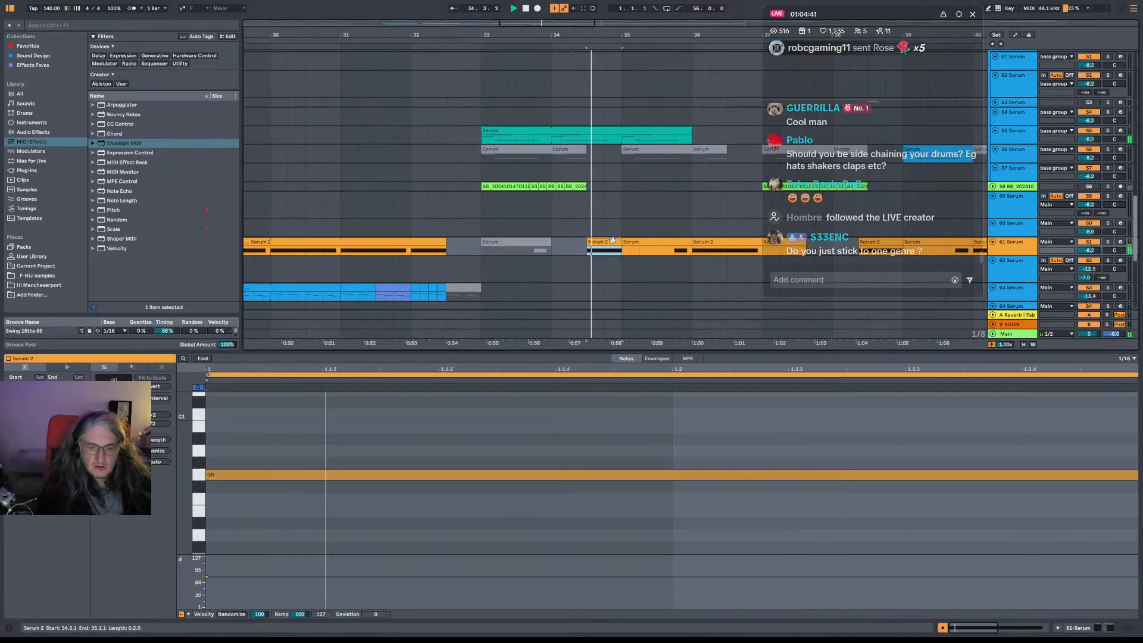
left_click_drag(671, 35, 510, 5)
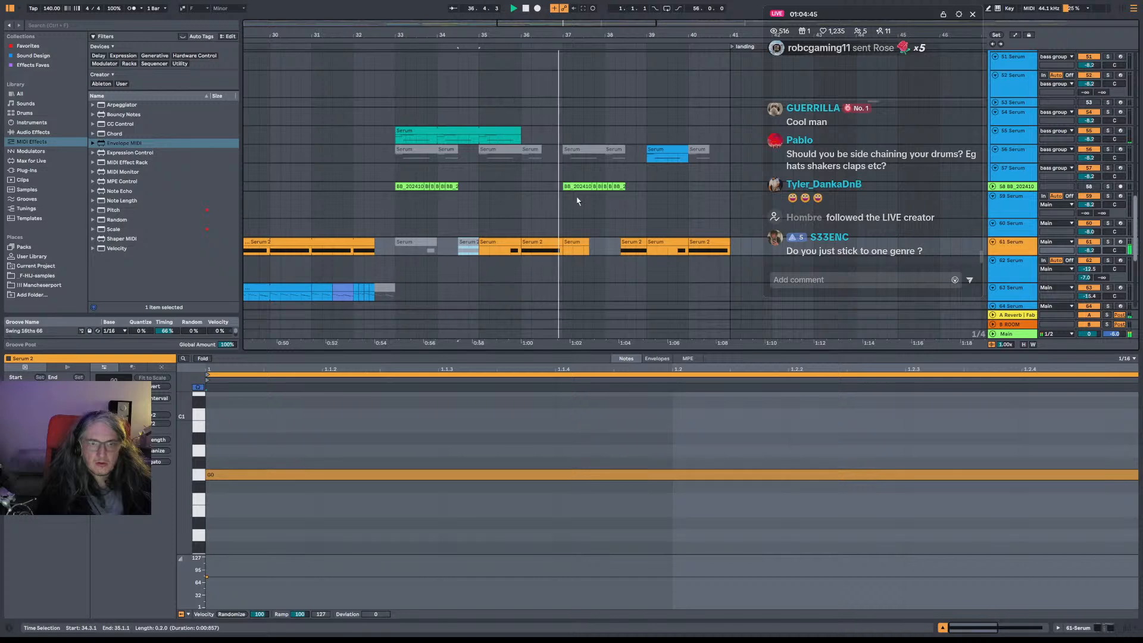
Copy the teal Serum clip to bar 37 and play the arrangement from 32.4.1.
left_click_drag(440, 130, 607, 134)
left_click(388, 135)
key("space")
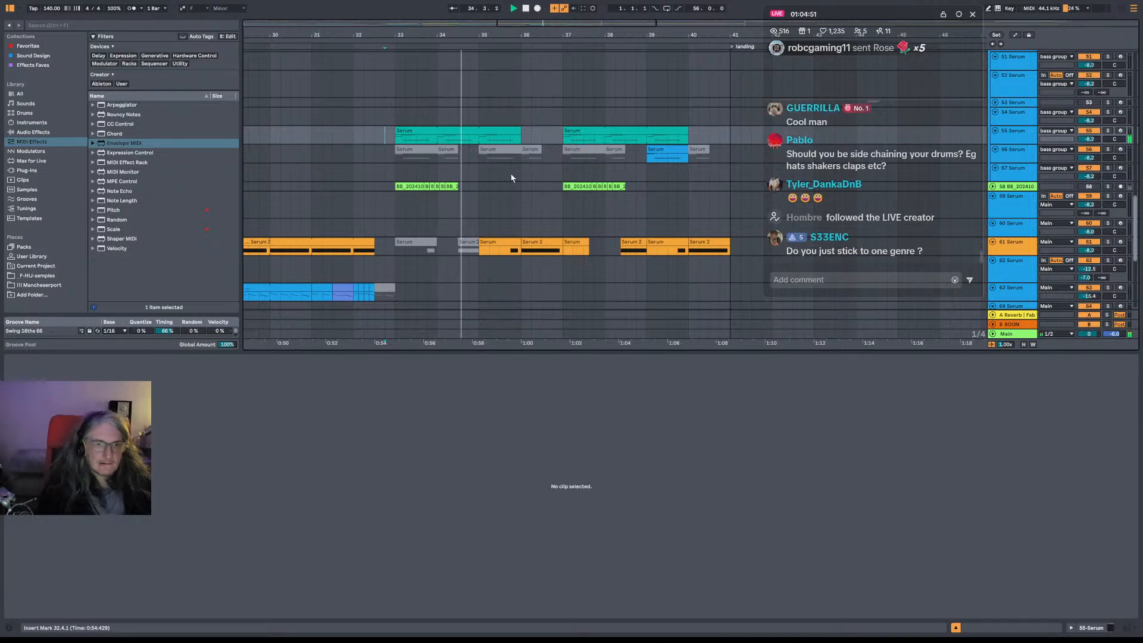
Replay the section from several points between bars 32 and 33 to judge how the new bass enters with the drums.
scroll(518, 162, "up", 2)
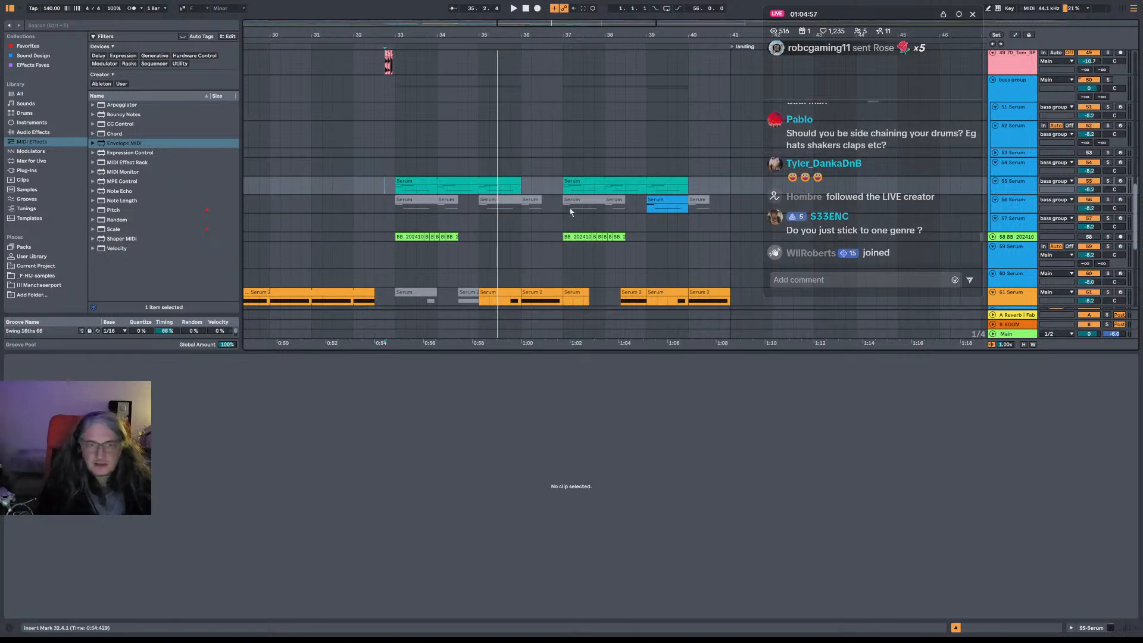
left_click(354, 189)
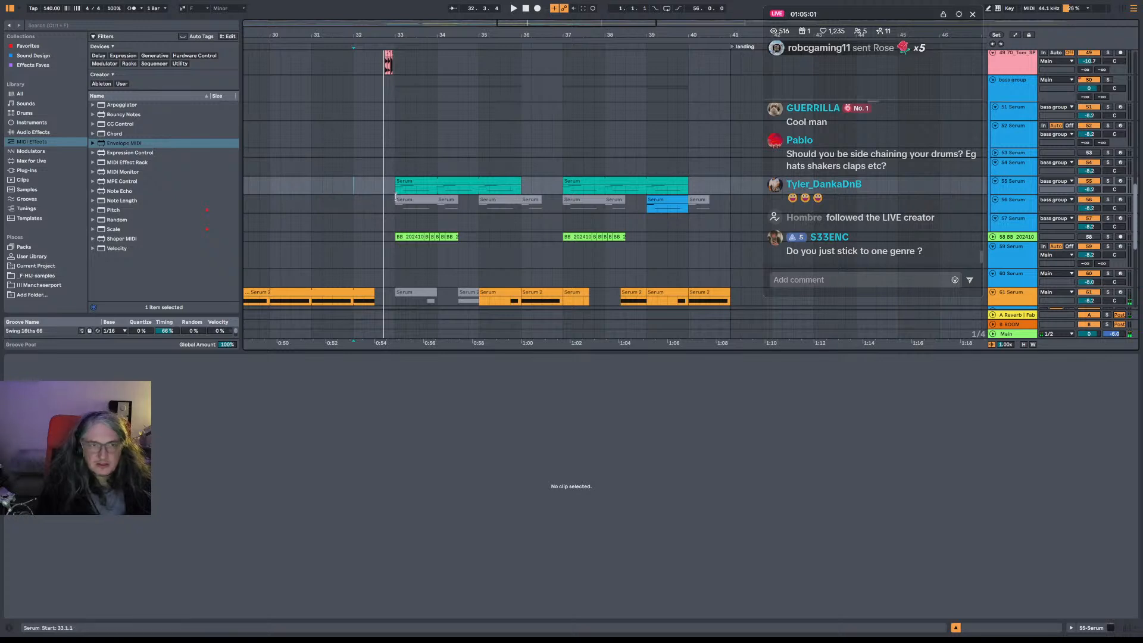
key("space")
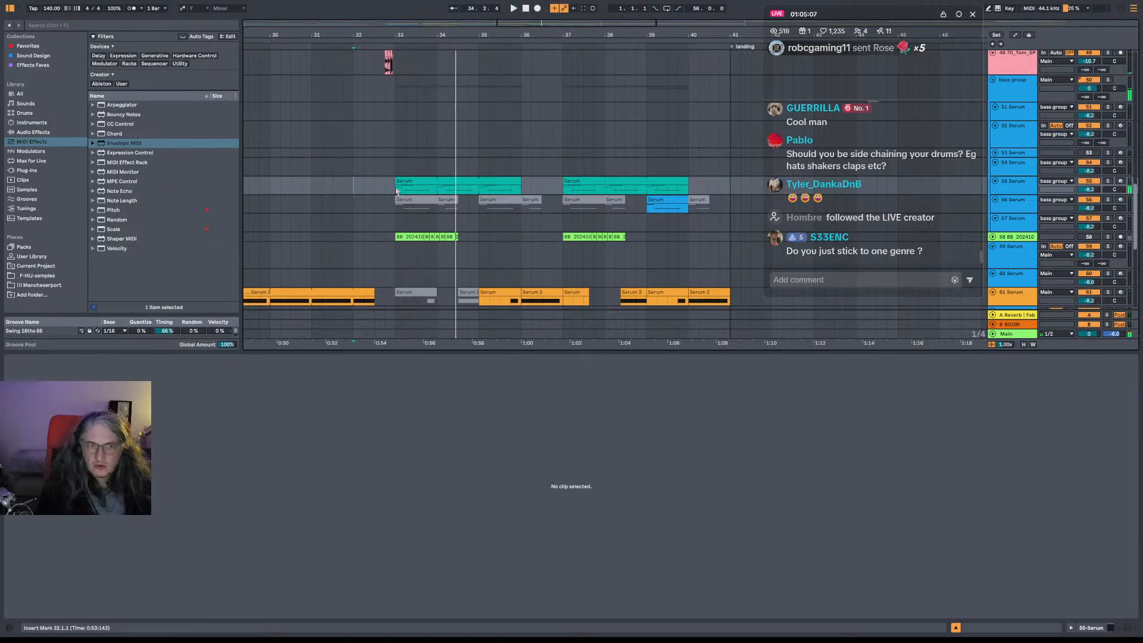
left_click(396, 191)
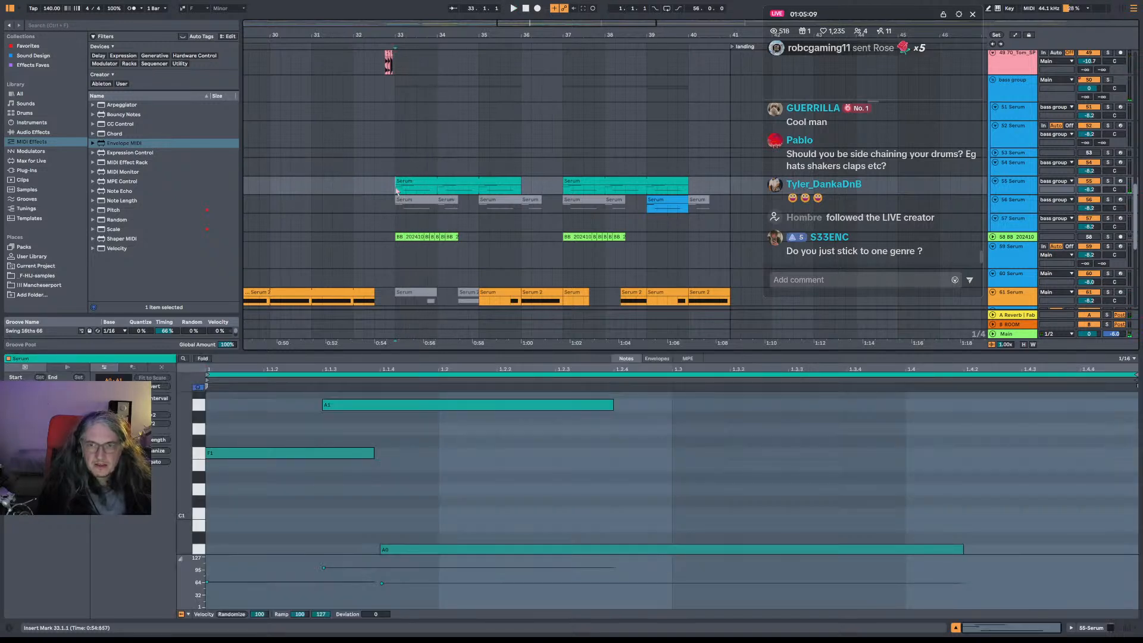
key("space")
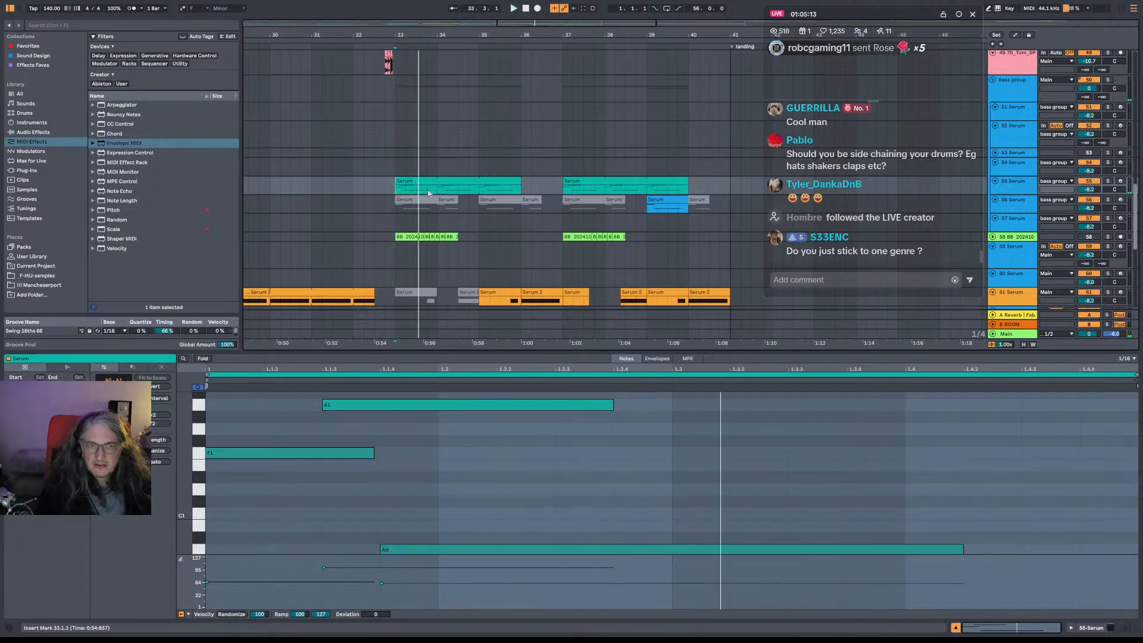
left_click(385, 191)
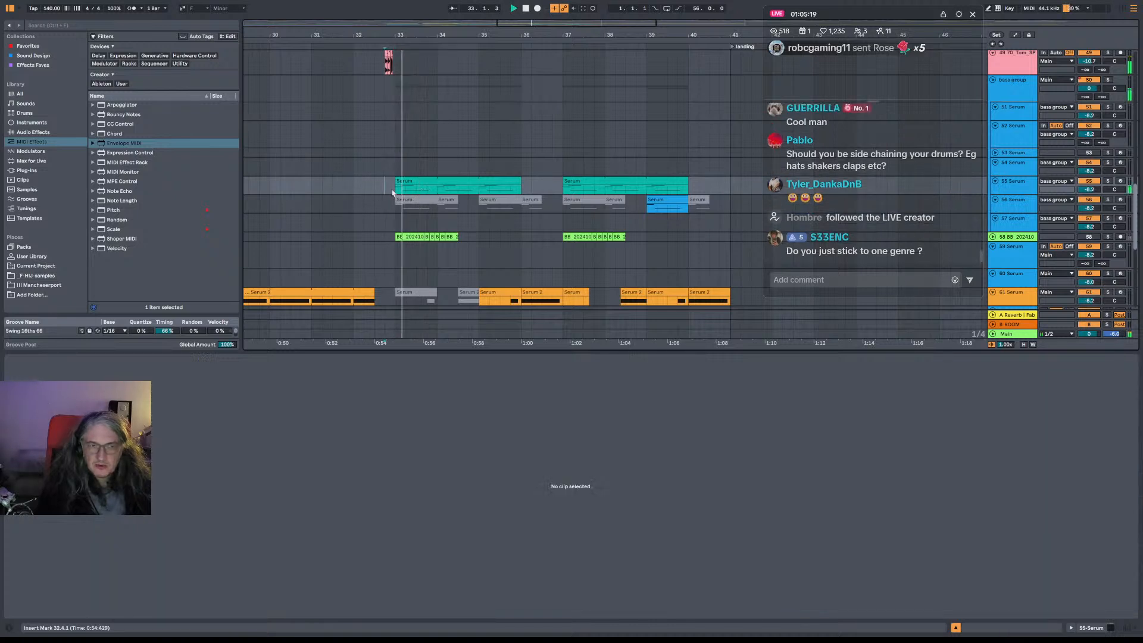
left_click(397, 194)
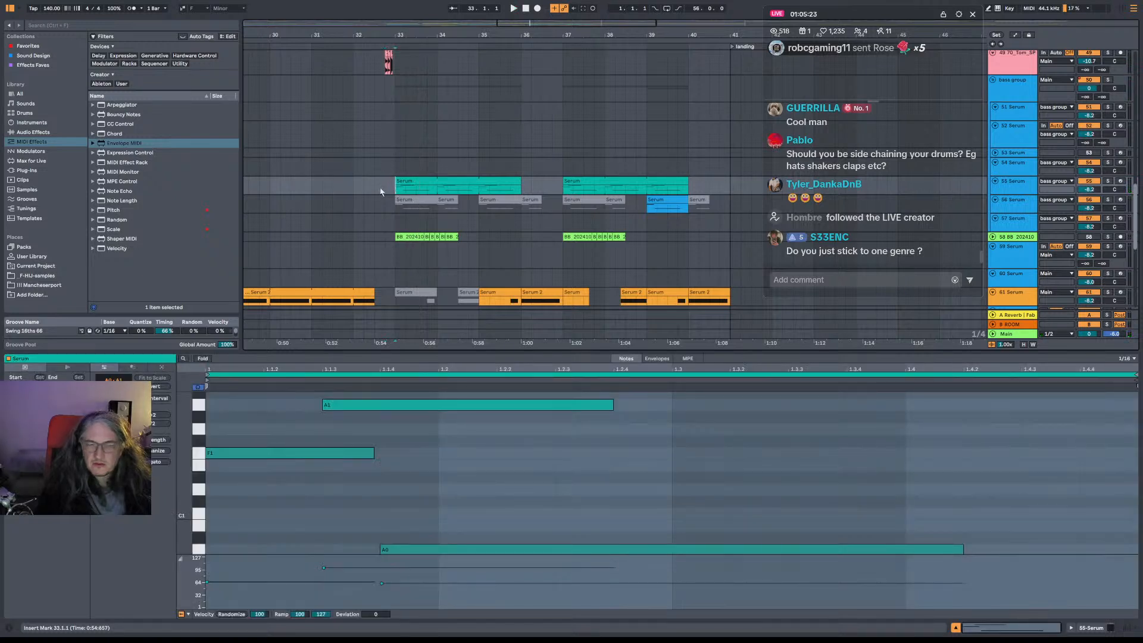
left_click(381, 192)
left_click(396, 194)
key("space")
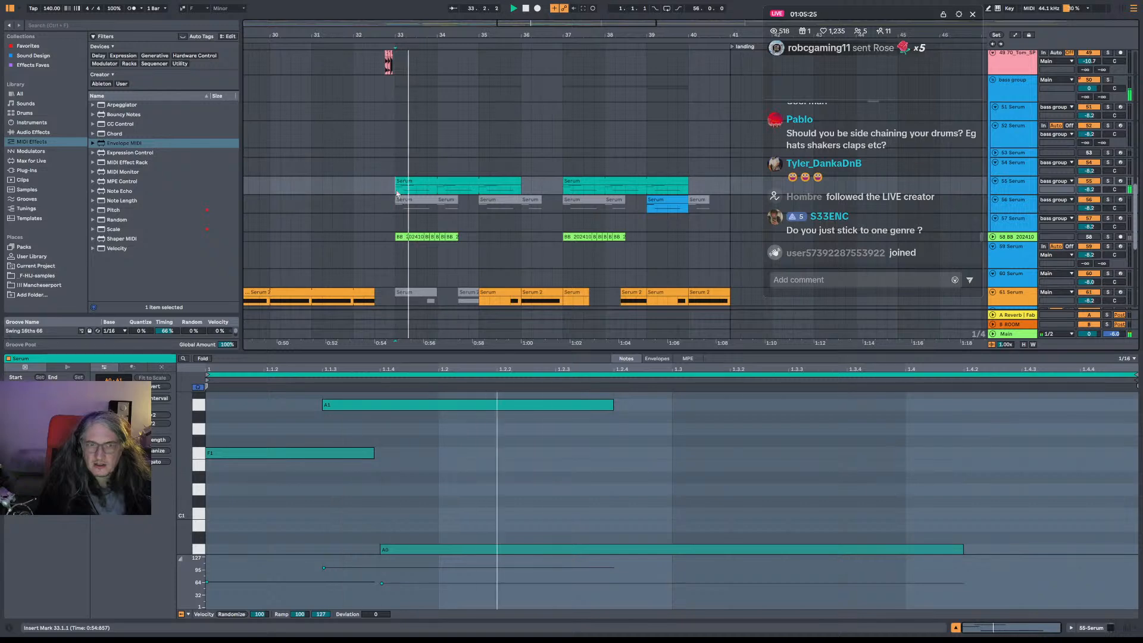
scroll(404, 184, "up", 10)
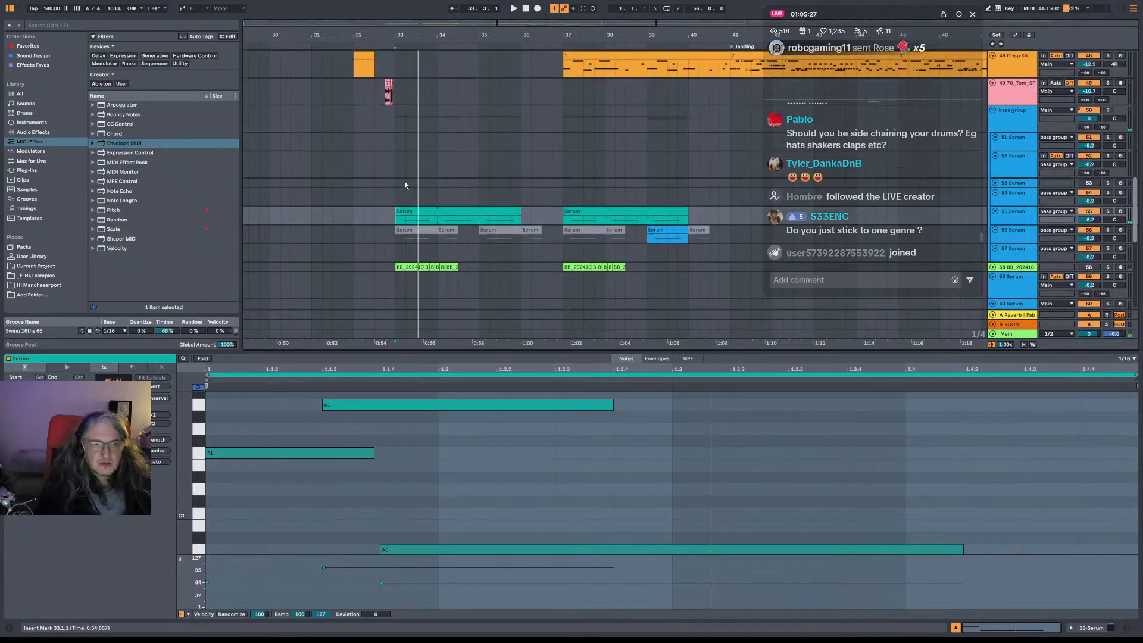
scroll(414, 187, "down", 8)
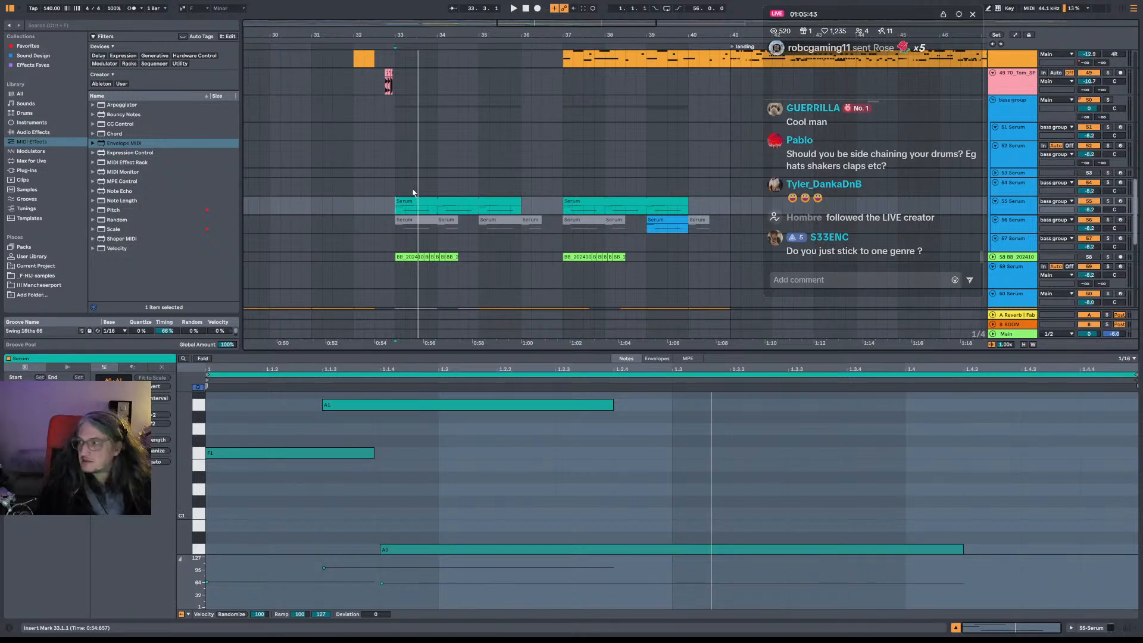
left_click(375, 189)
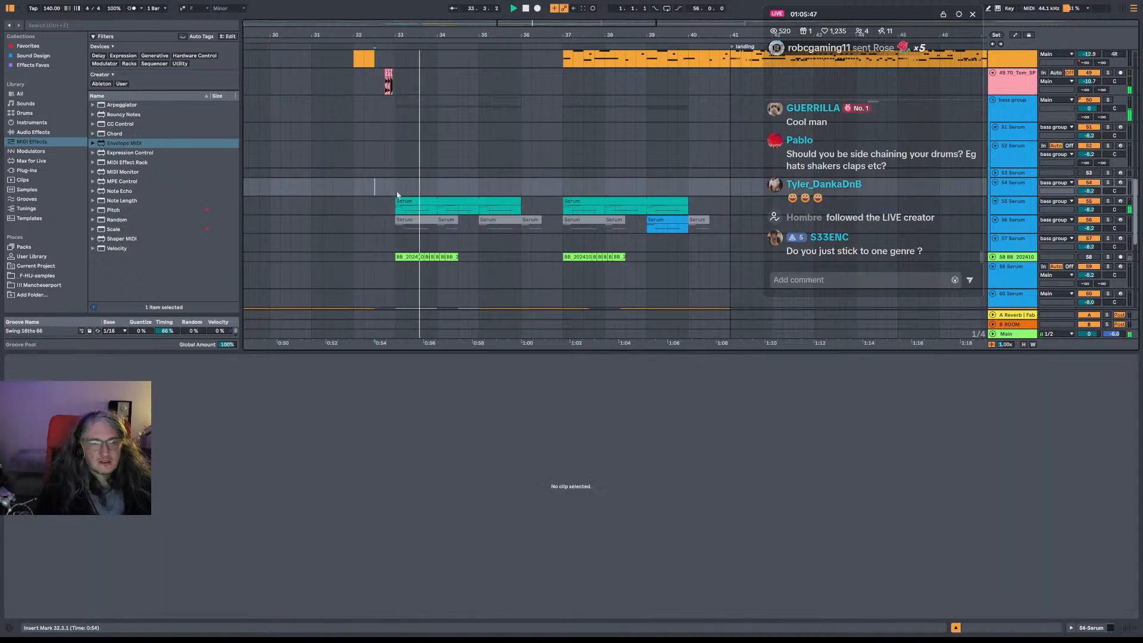
left_click(397, 194)
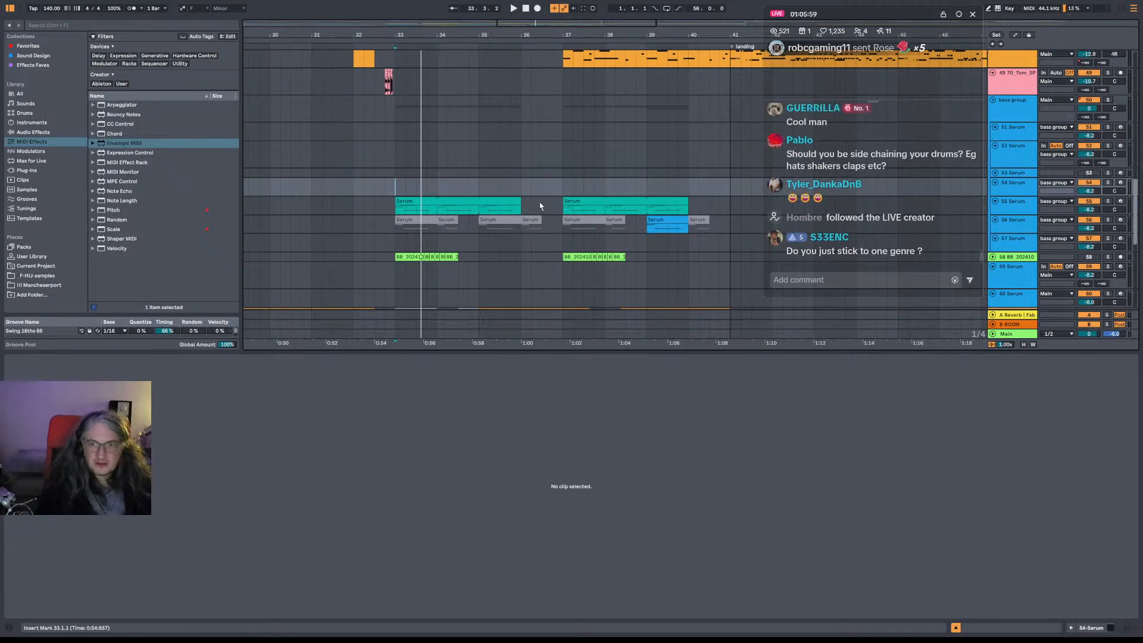
Open the Sensor Kit clip at bar 33 and audition the kit's individual drum sounds.
scroll(519, 178, "up", 10)
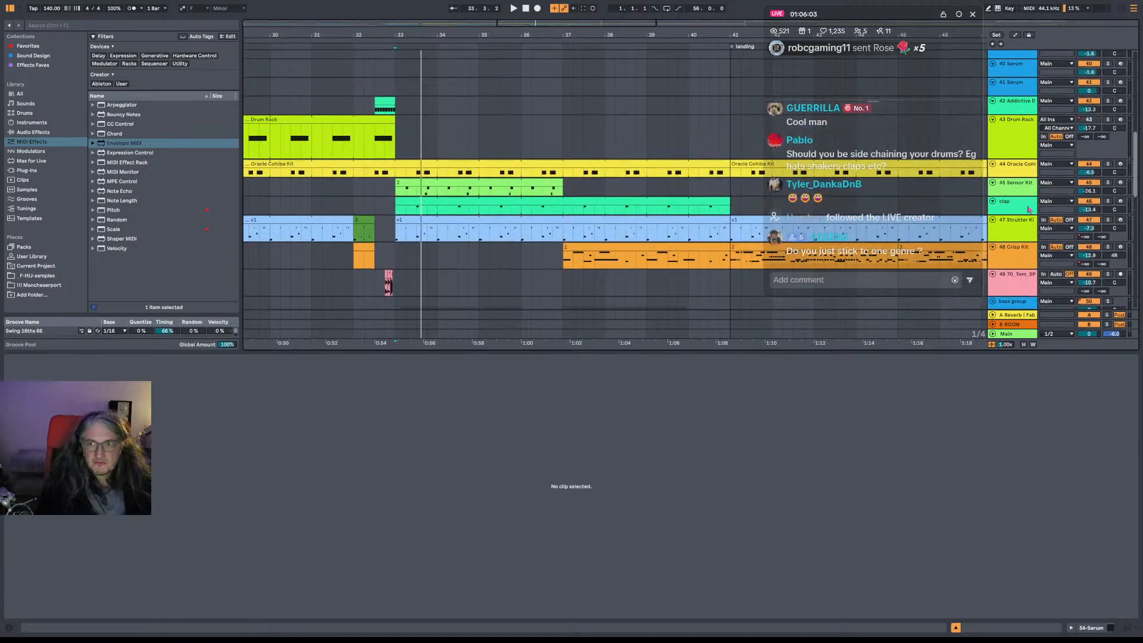
left_click(1017, 173)
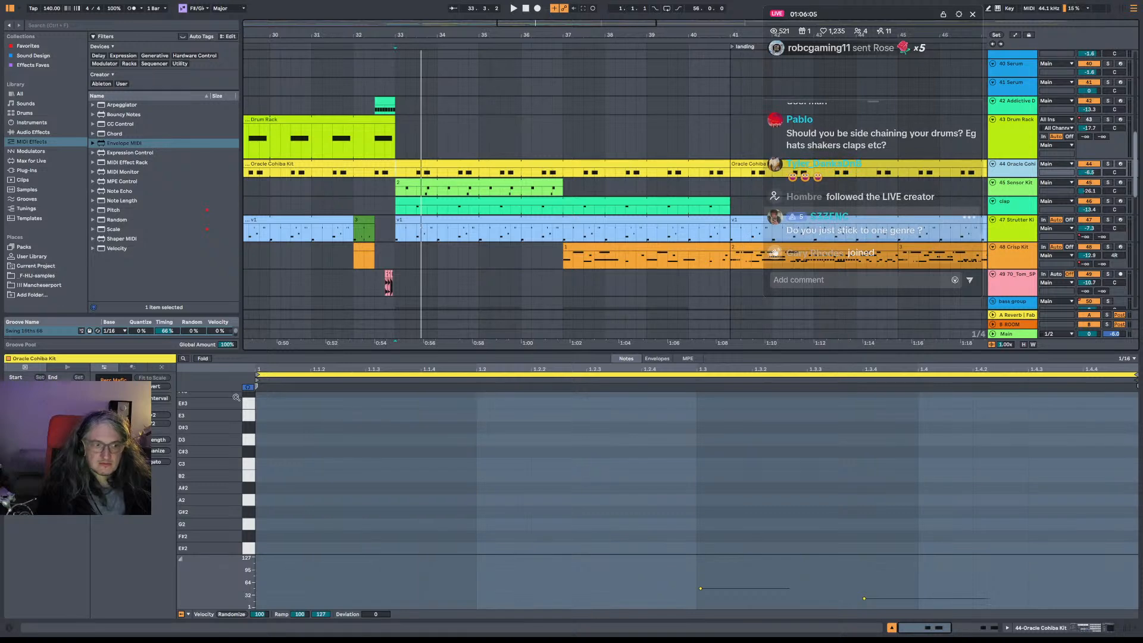
left_click(561, 197)
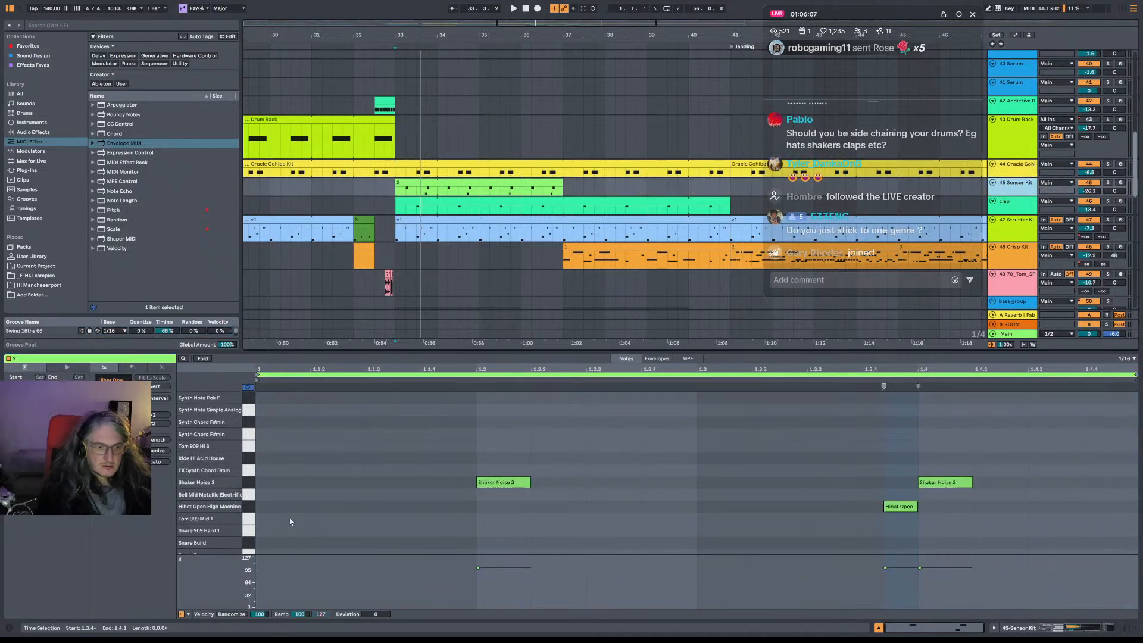
left_click_drag(249, 430, 247, 549)
mouse_move(248, 499)
left_mouse_down()
mouse_move(248, 471)
mouse_move(246, 499)
left_mouse_up()
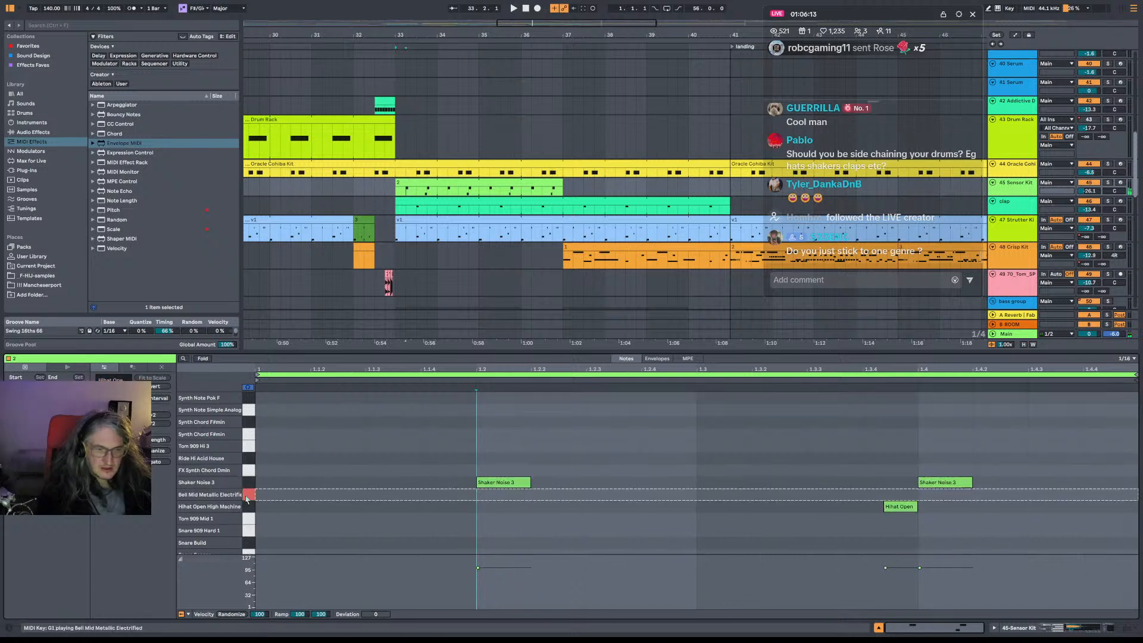
scroll(253, 489, "down", 3)
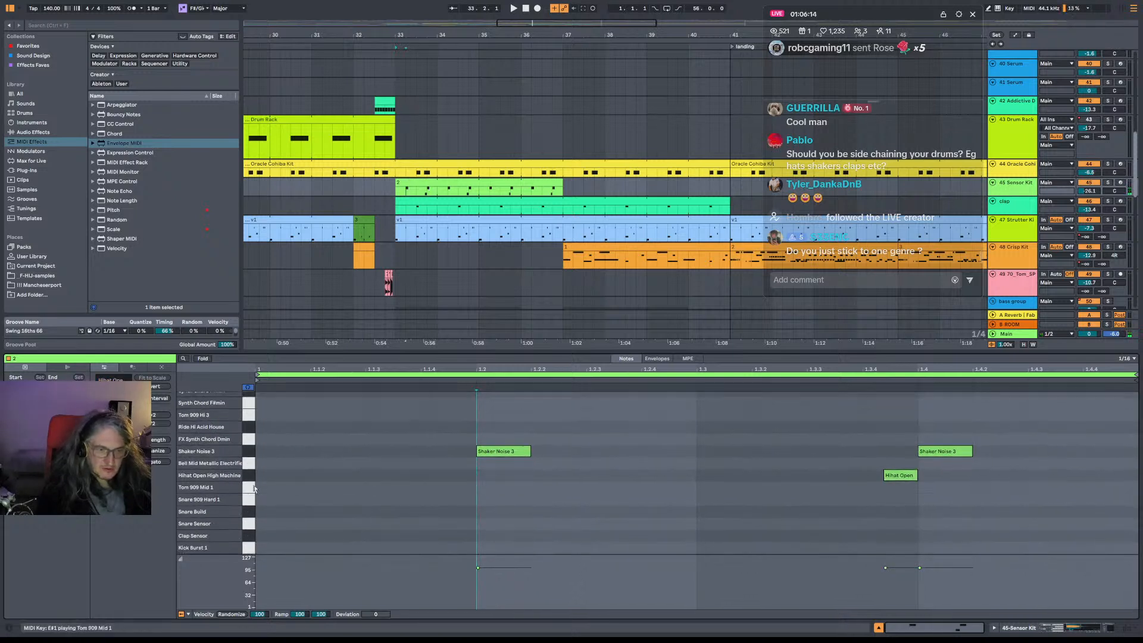
left_click_drag(250, 470, 251, 400)
left_click(253, 452)
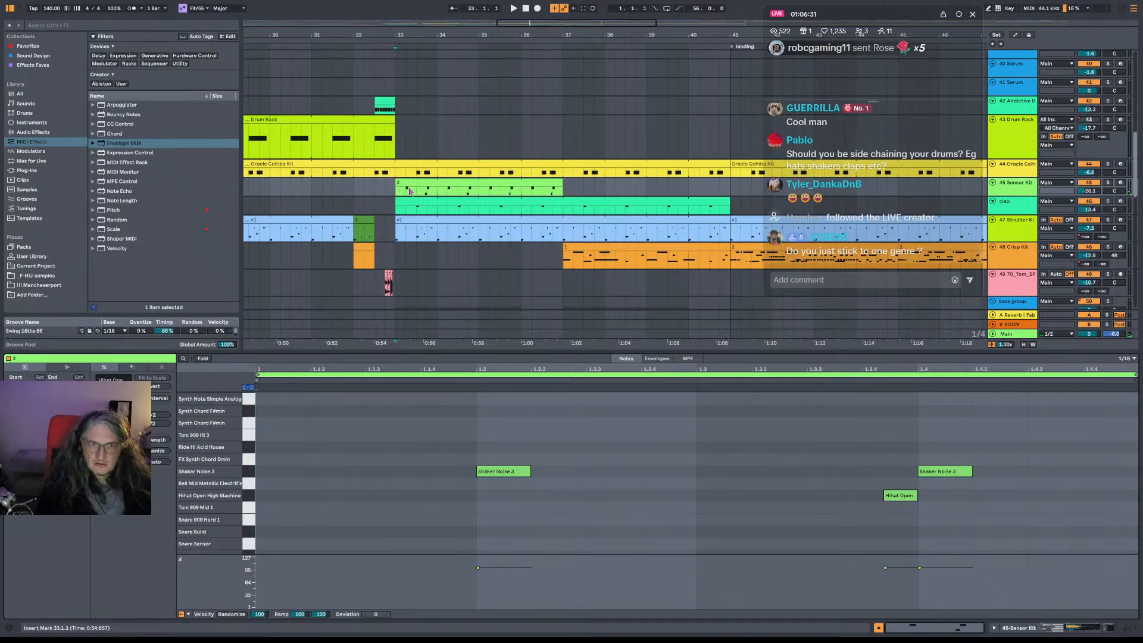
Split off the first bar of the Sensor Kit clip at bar 33 and add a Ride Hi Acid House note at 1.1.1.
left_click_drag(410, 191, 401, 194)
key("ctrl+e")
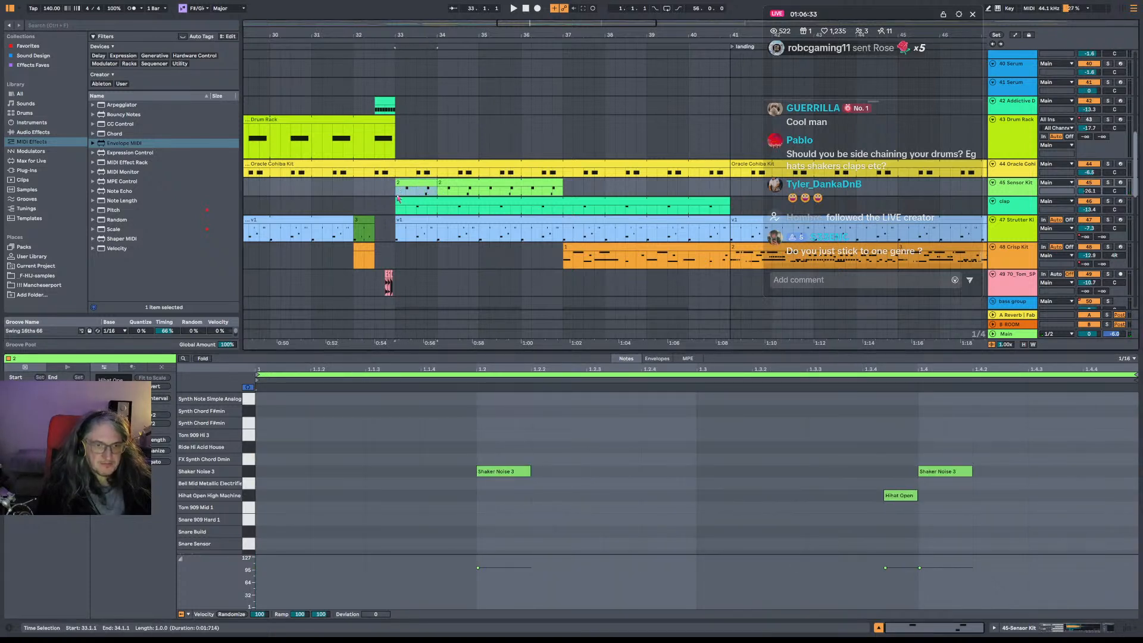
left_click(248, 471)
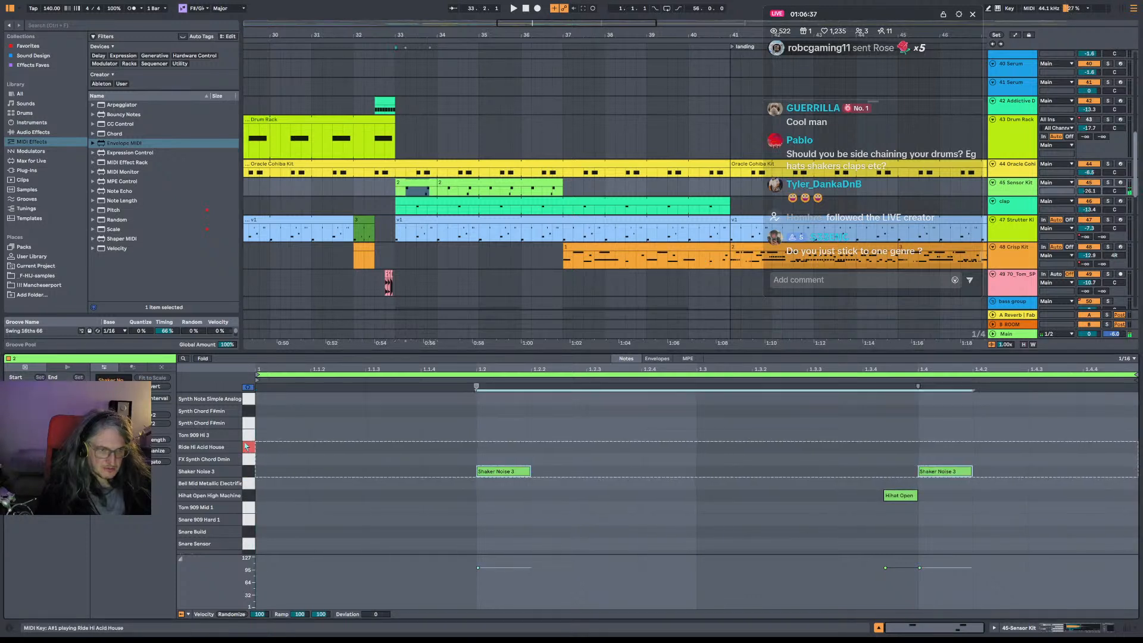
double_click(266, 449)
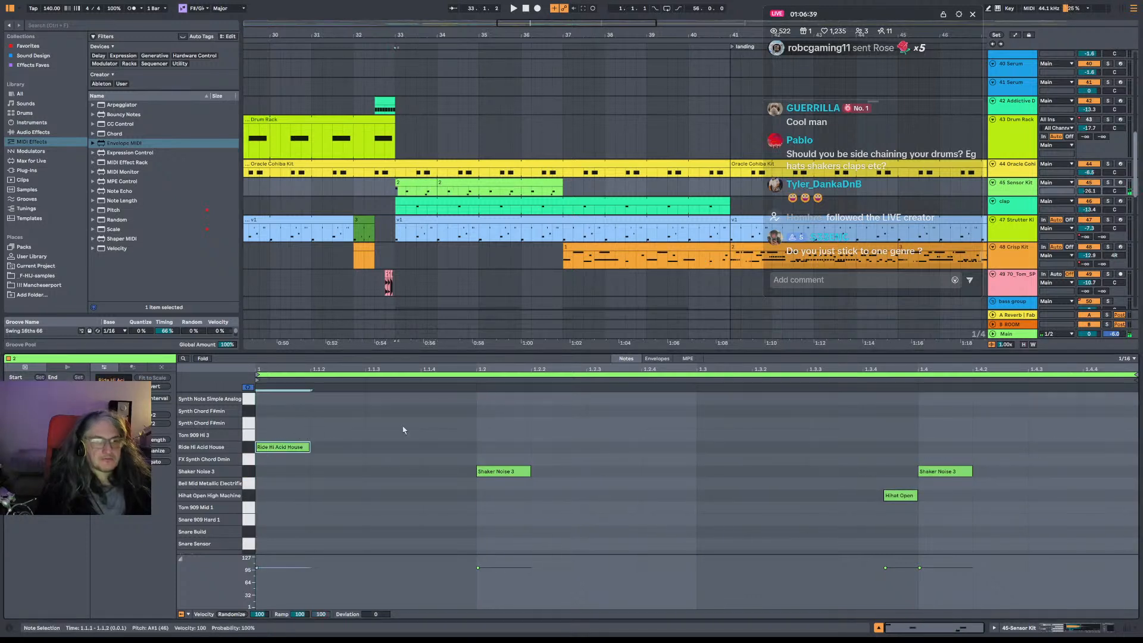
Play from 32.2.1 and extend the one-bar Sensor Kit clip with the ride over the remaining bars to bar 37.
left_click(367, 187)
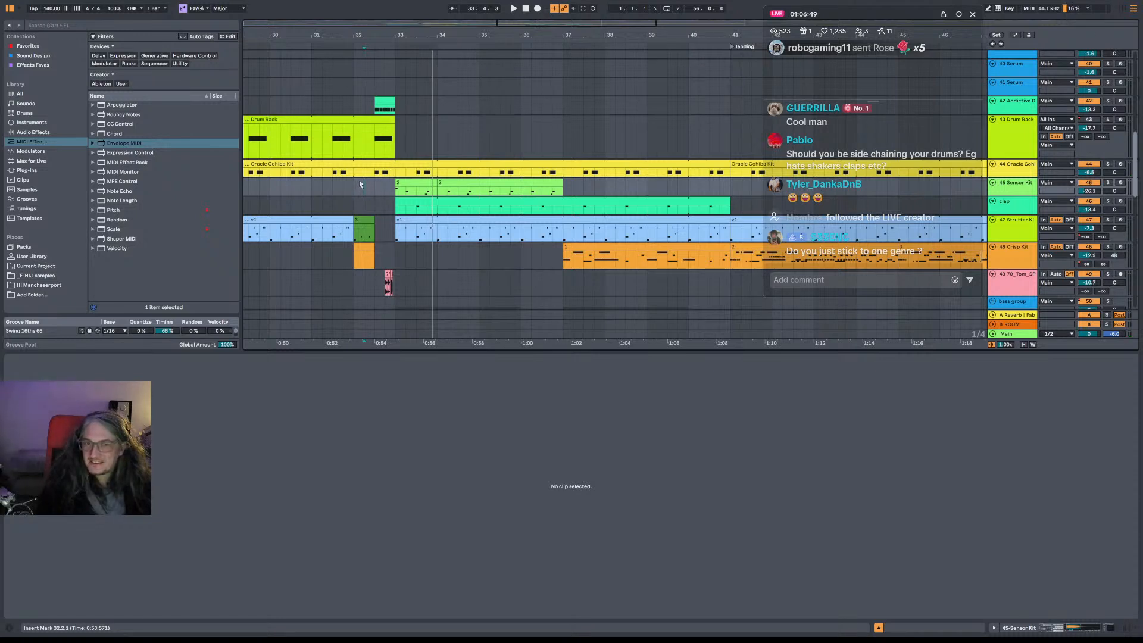
key("space")
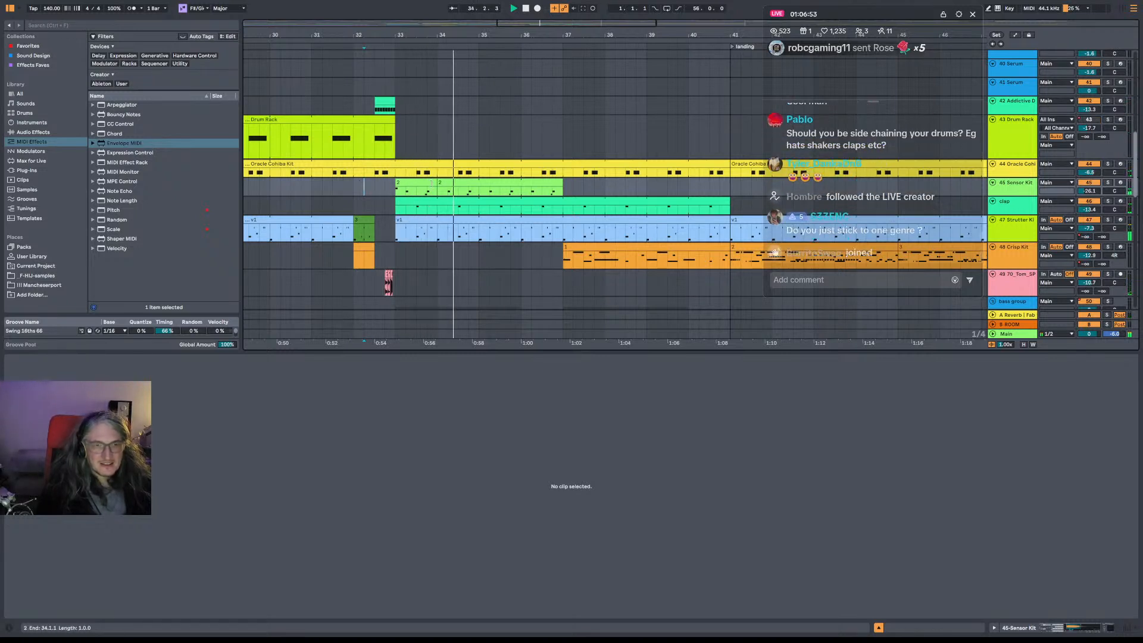
left_click_drag(441, 189, 547, 188)
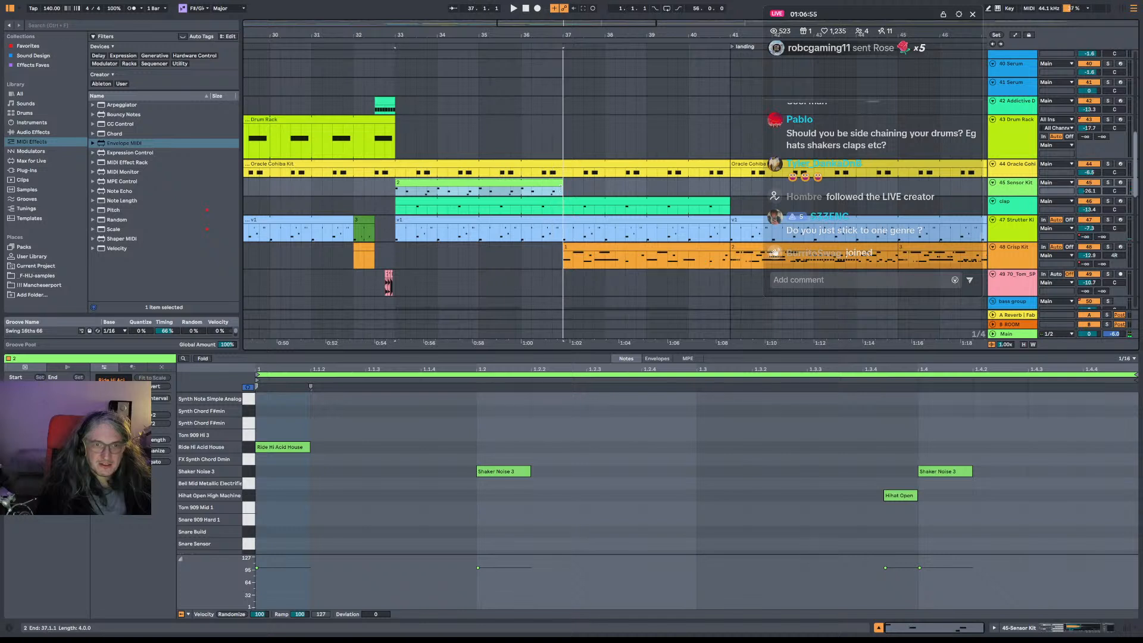
key("space")
Rename the extended Sensor Kit clip as 333.
key("ctrl+r")
type("3")
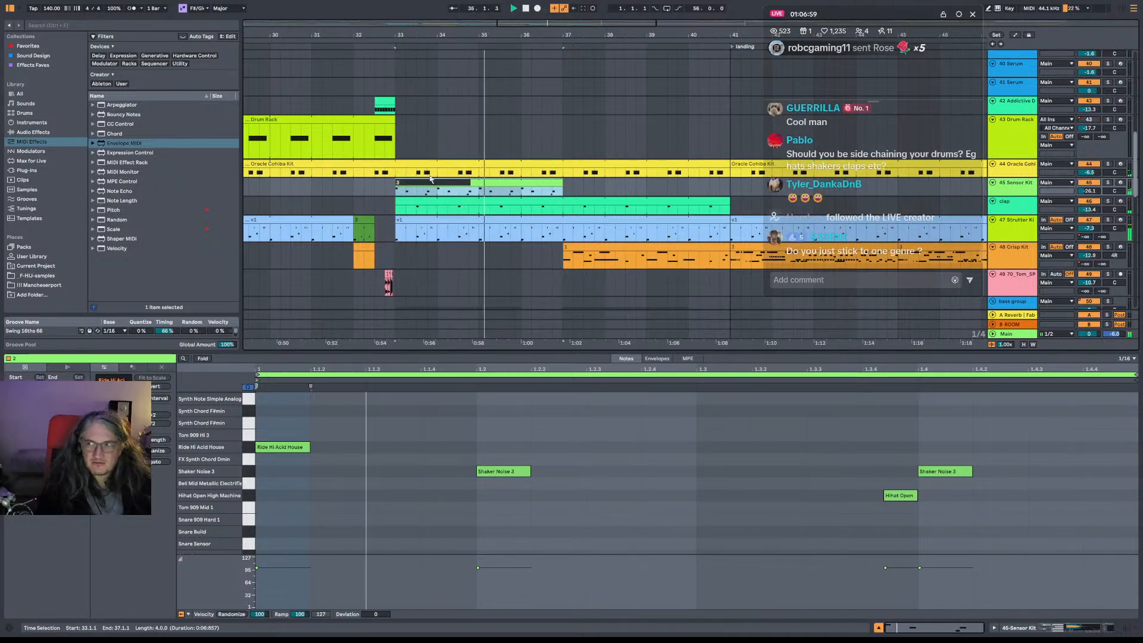
type("33")
key("Return")
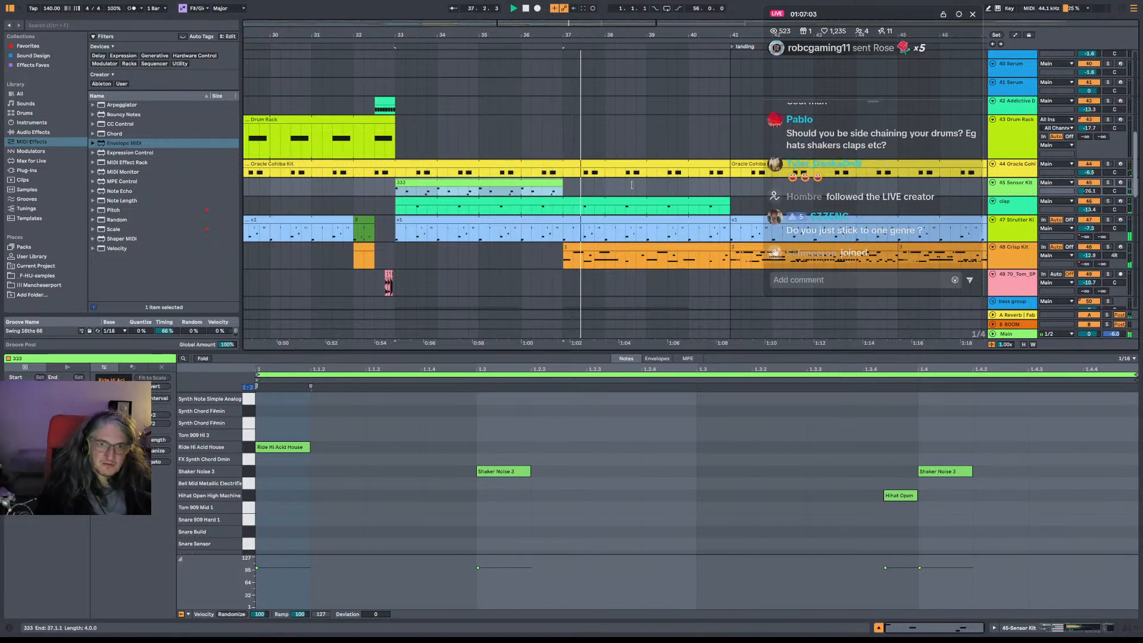
Extend Sensor Kit clip 333 to end at bar 41 and recolour it olive green.
left_click_drag(632, 185, 726, 184)
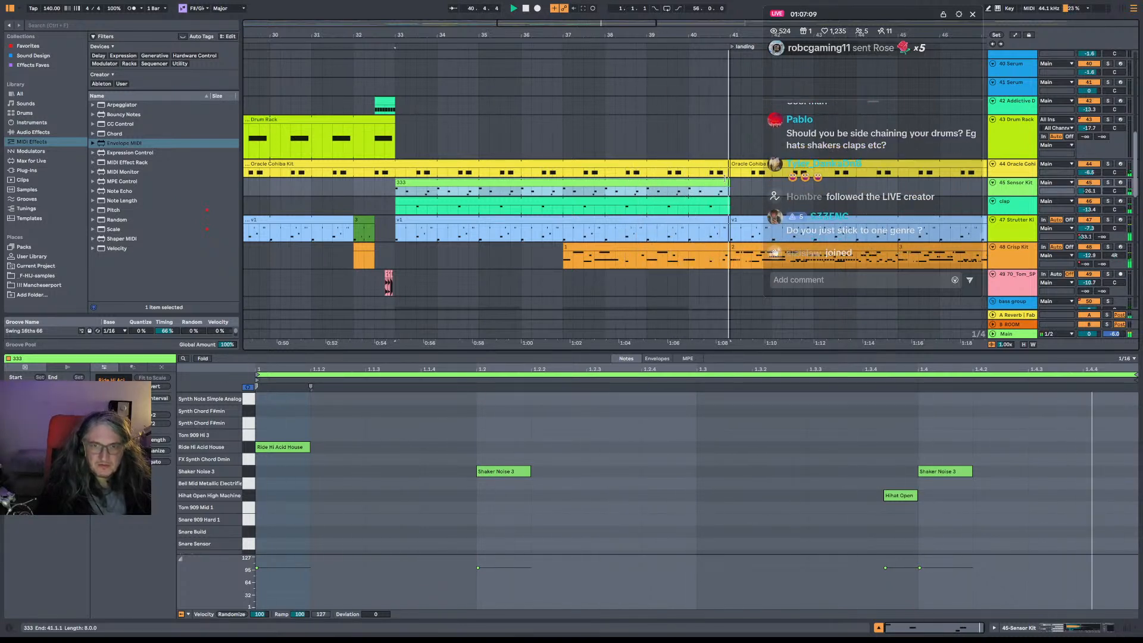
key("space")
scroll(633, 173, "down", 5)
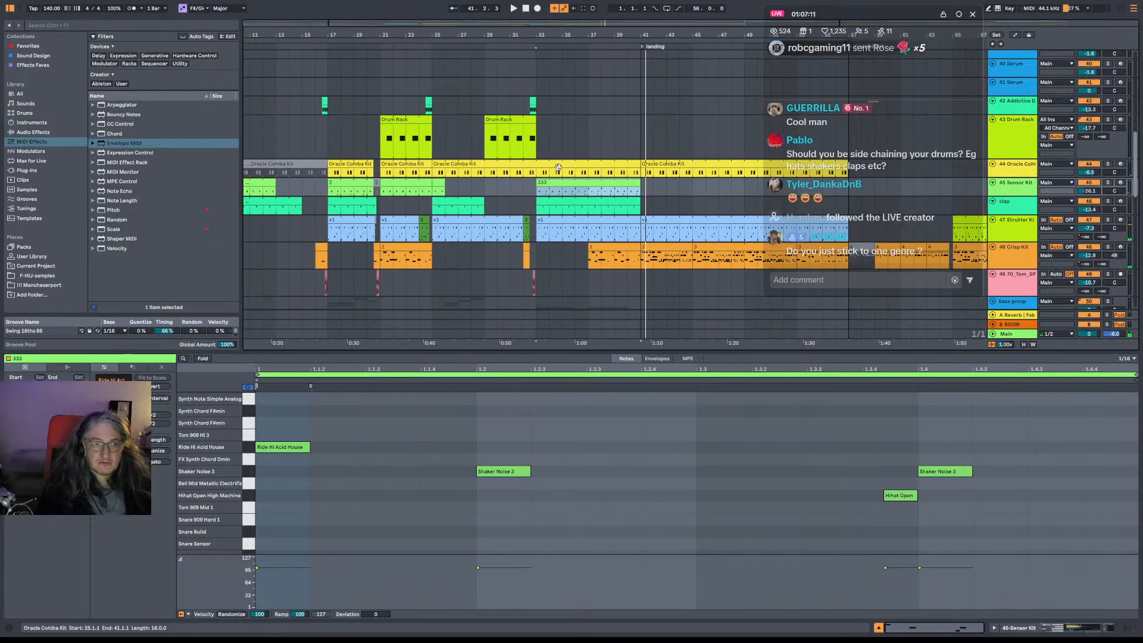
right_click(558, 186)
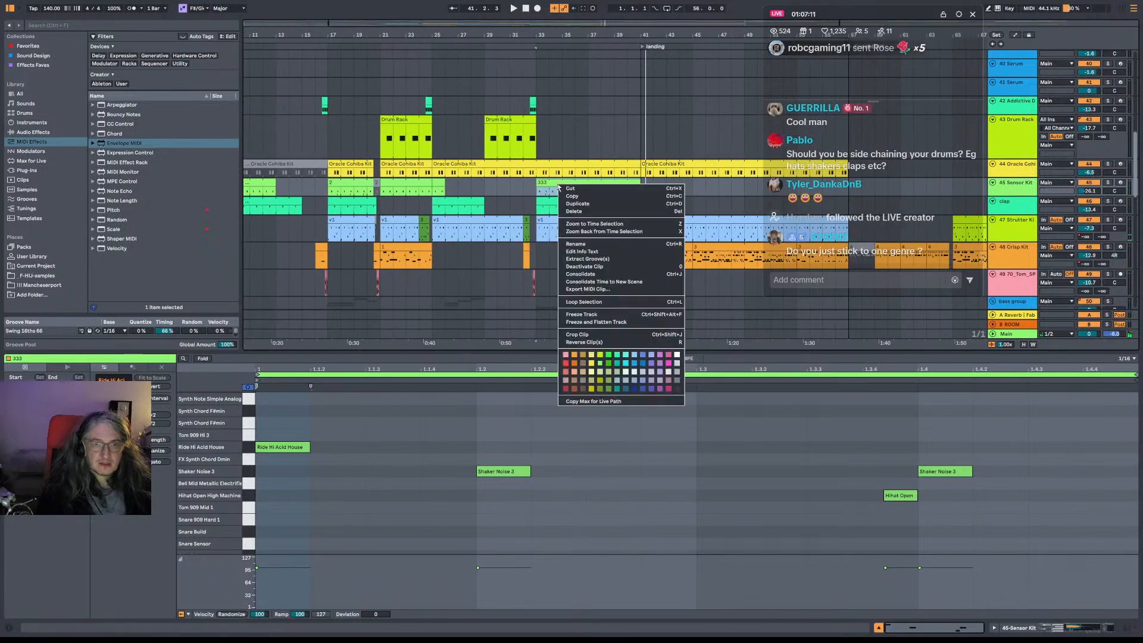
left_click(608, 376)
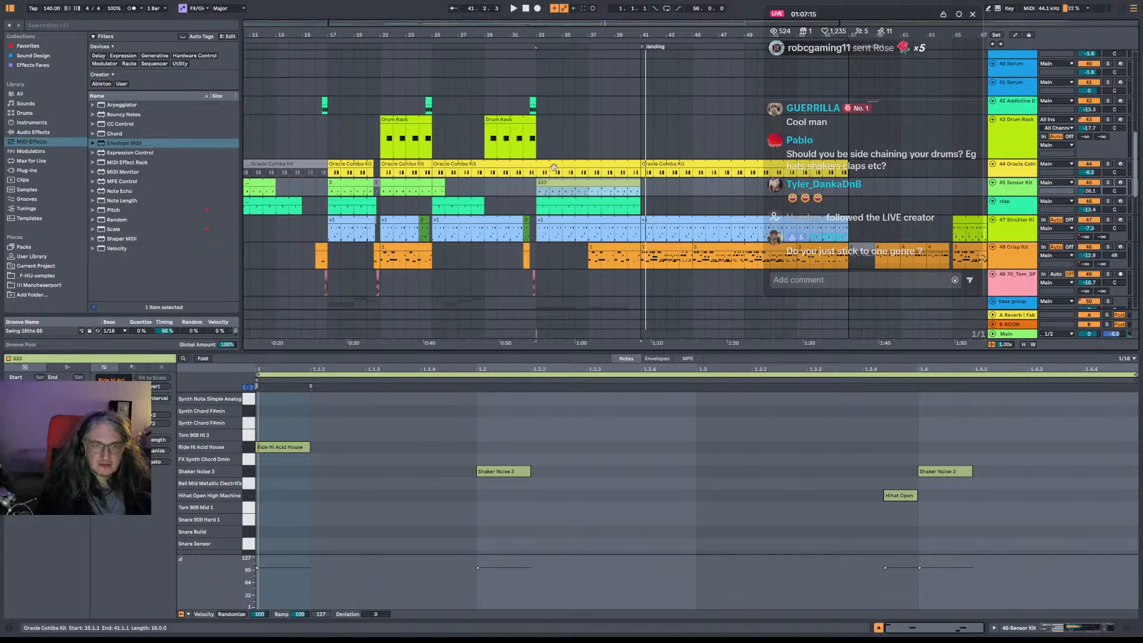
Play the arrangement from 32.1.1 and from 33.1.1 to check the drums with the new ride against the bass.
left_click(526, 191)
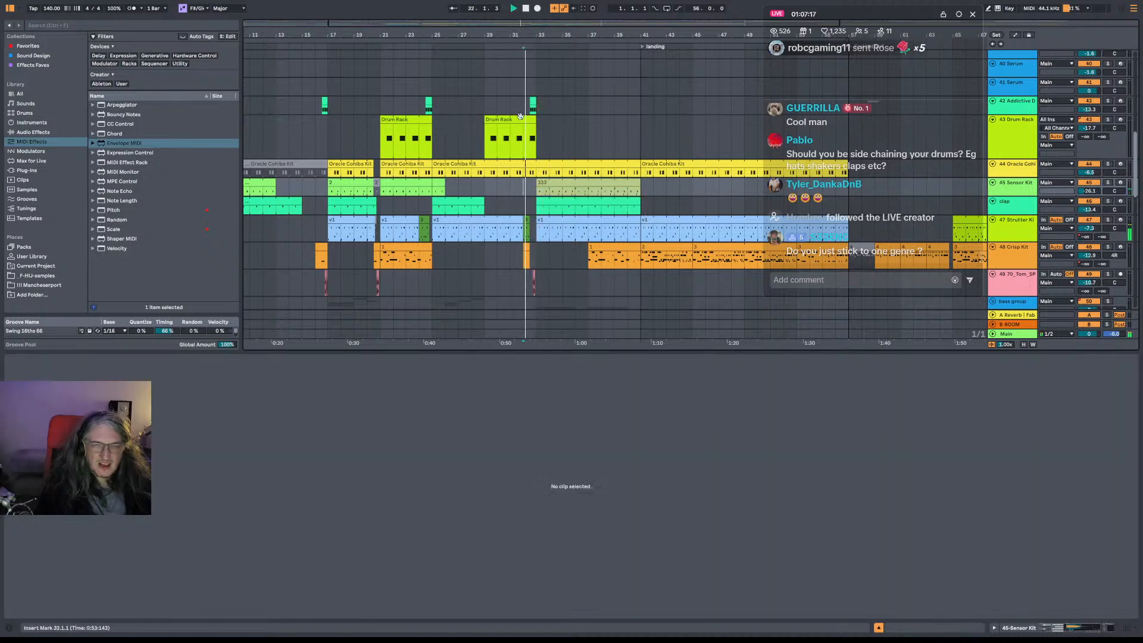
left_click_drag(530, 26, 538, 58)
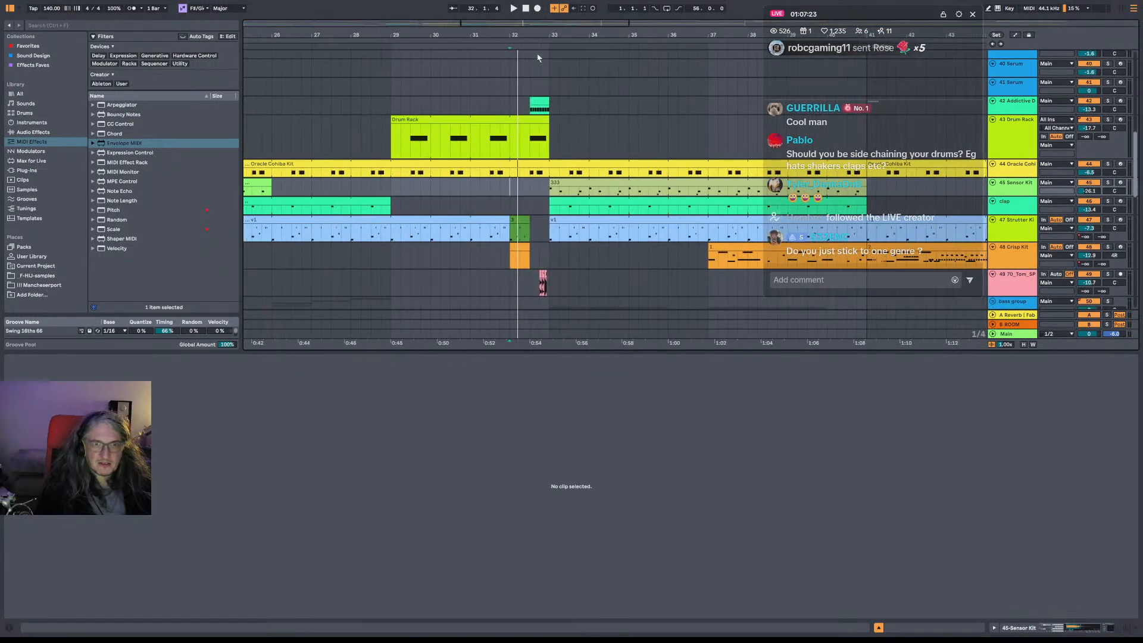
left_click(549, 191)
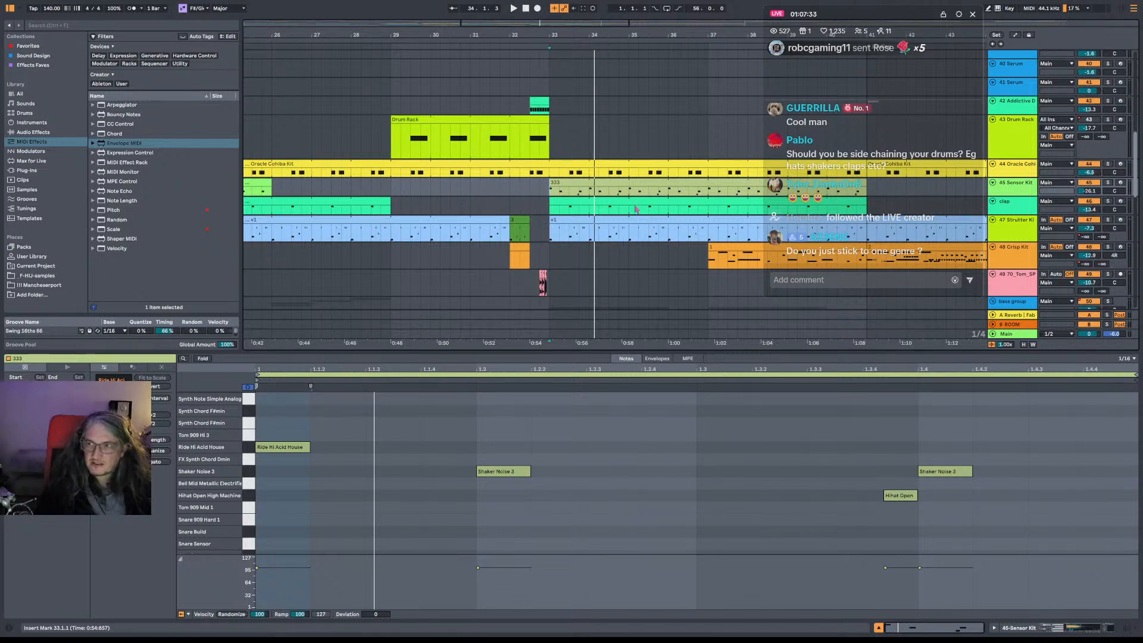
key("space")
left_click_drag(600, 30, 487, 39)
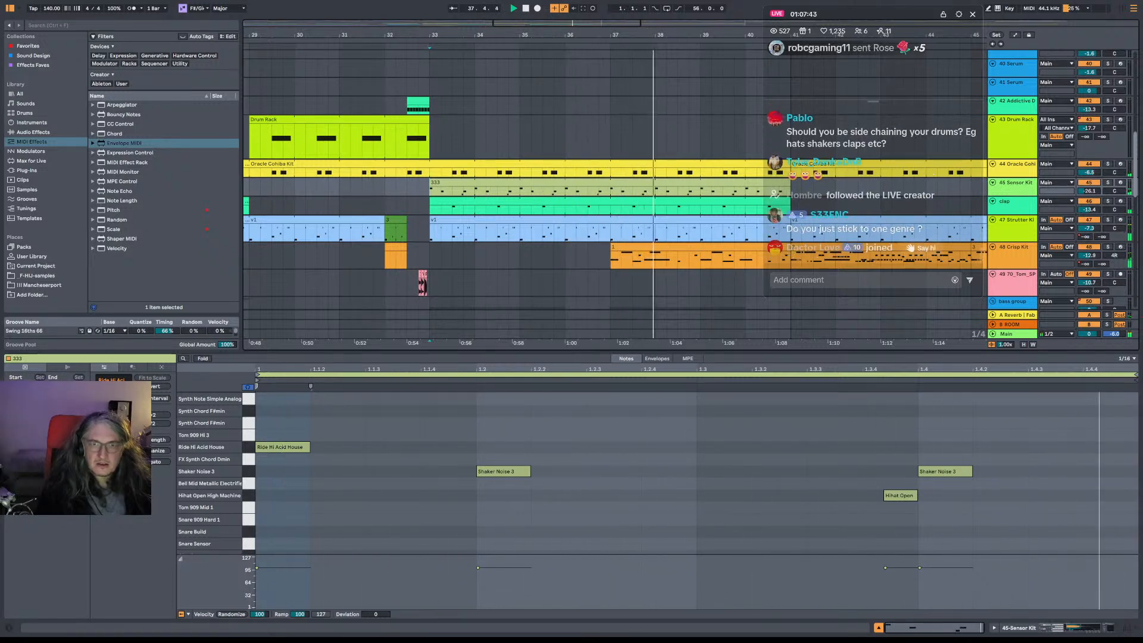
left_click_drag(676, 22, 554, 18)
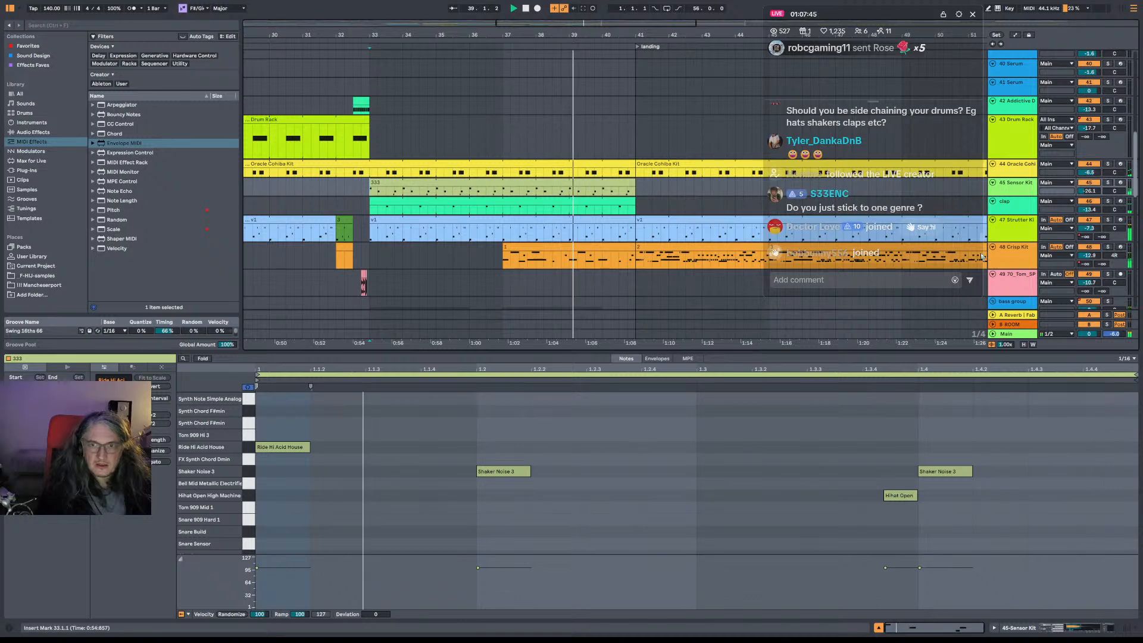
scroll(503, 247, "down", 3)
scroll(503, 247, "down", 5)
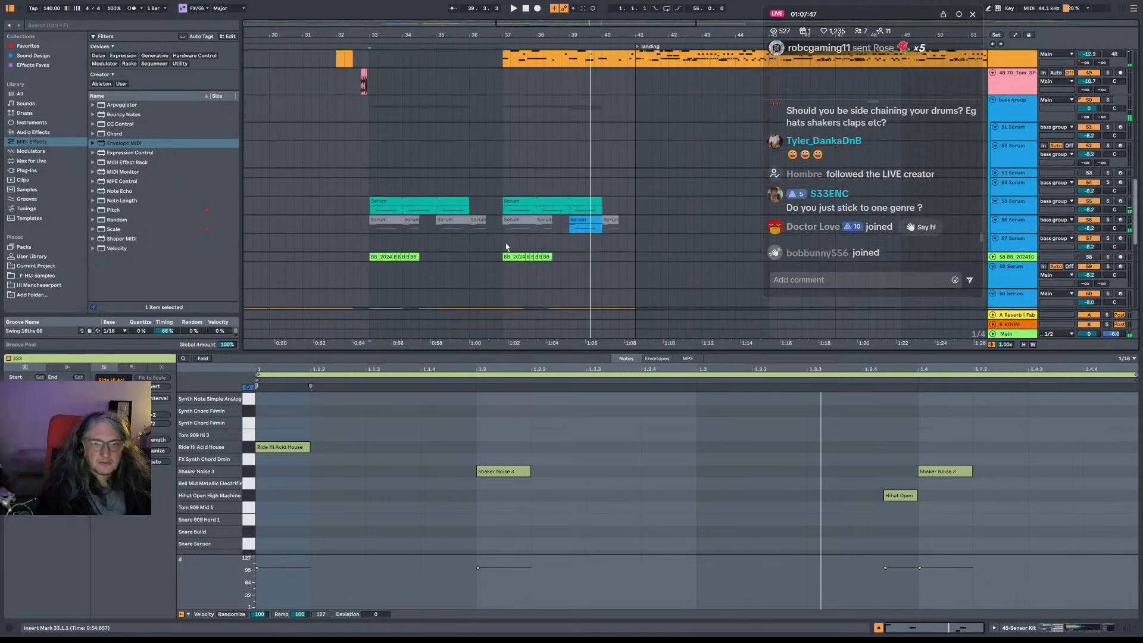
Play from 32.2.1 and shorten the SI_TS1_140_Melody_2 audio clip to end at 32.3.1.
left_click(341, 160)
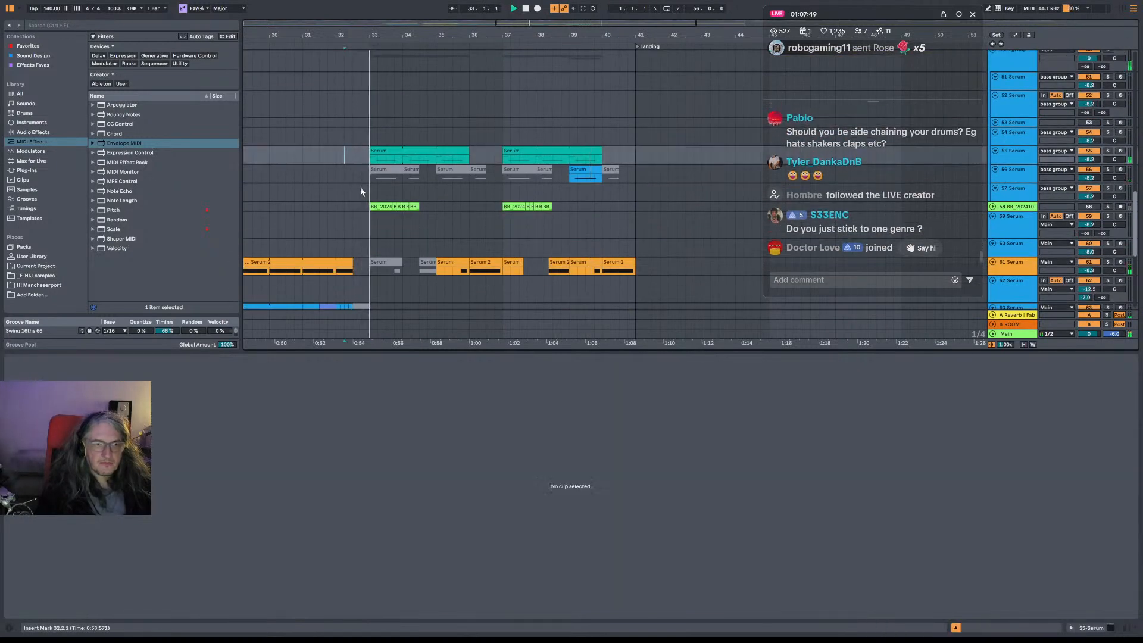
scroll(337, 191, "down", 8)
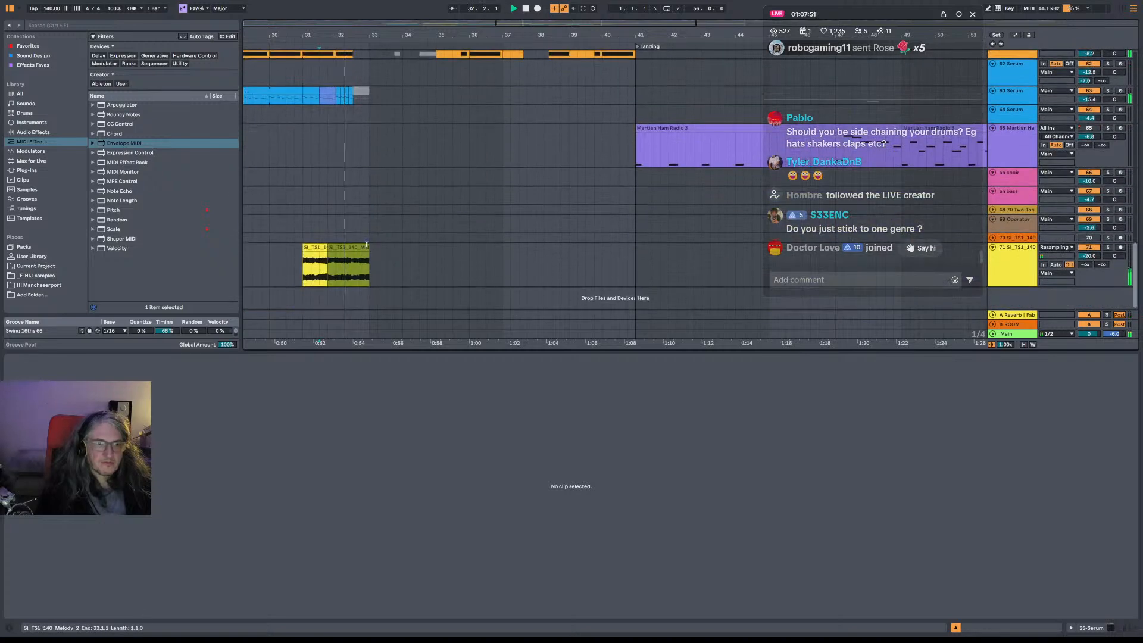
left_click_drag(367, 247, 353, 247)
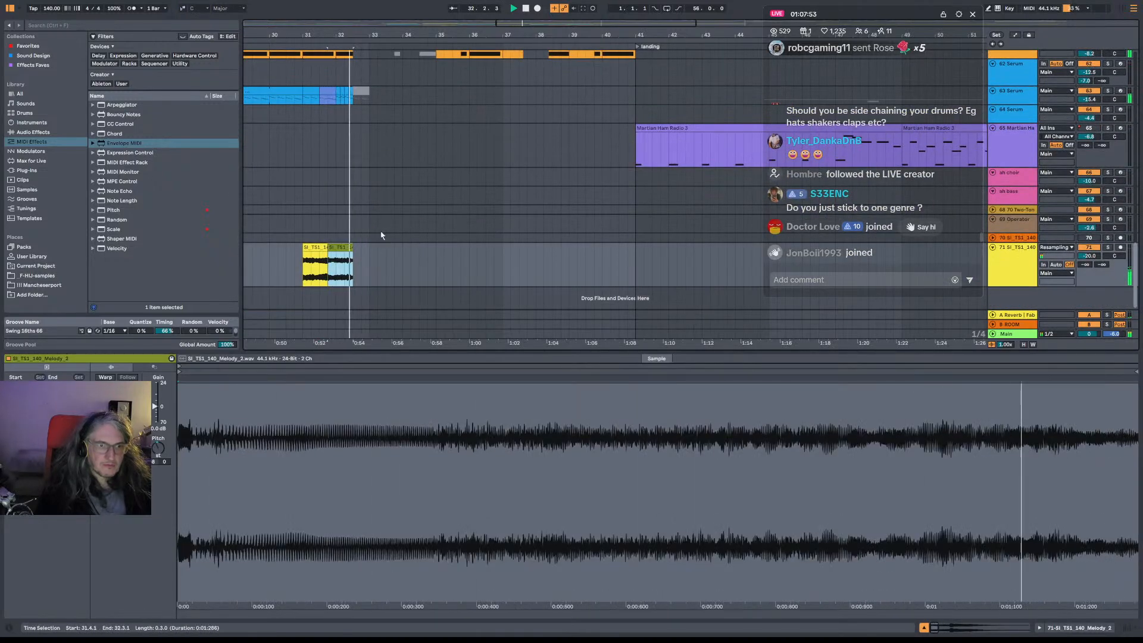
Play from bar 31 and shorten the lime green Drum Rack clip to end at 32.3.1.
scroll(384, 229, "up", 3)
scroll(384, 229, "up", 10)
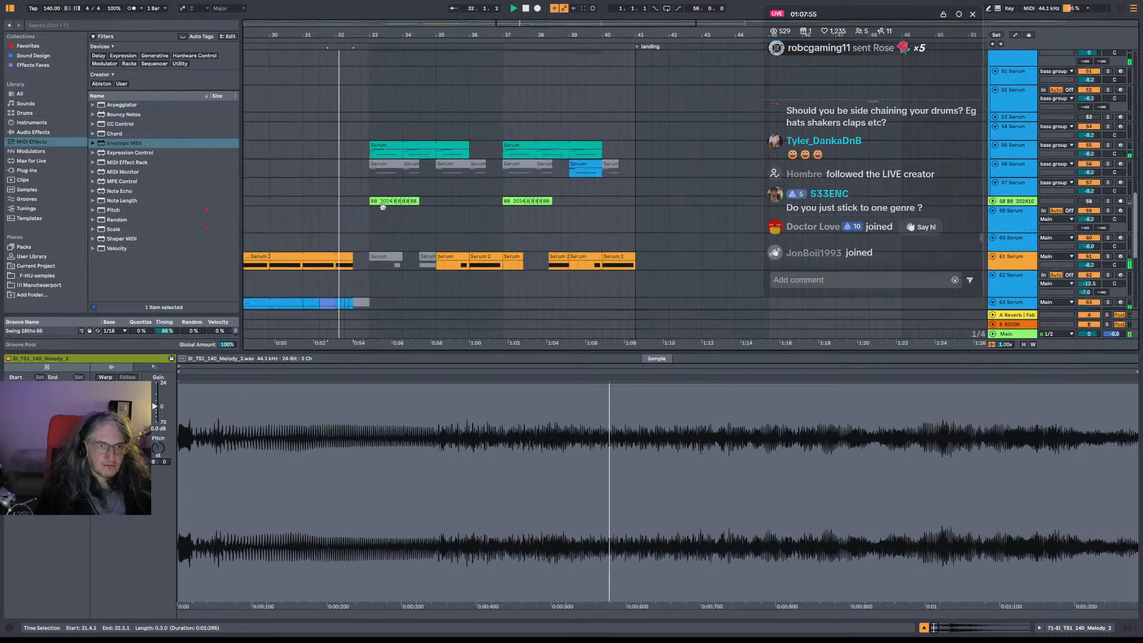
scroll(386, 194, "up", 5)
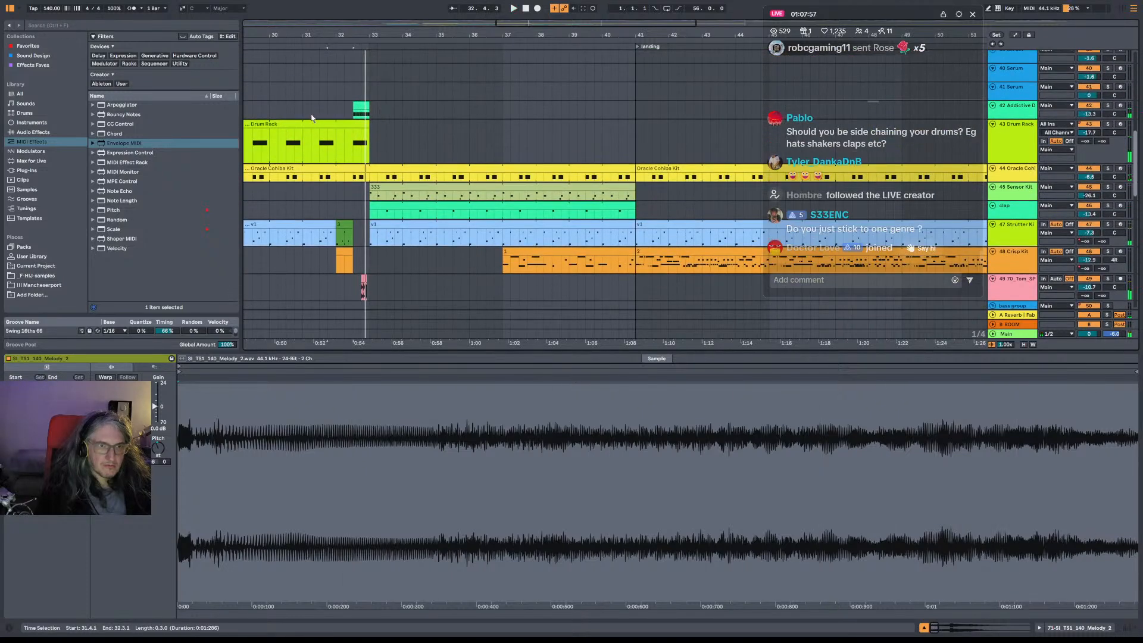
left_click(304, 114)
key("space")
left_click_drag(367, 124, 350, 124)
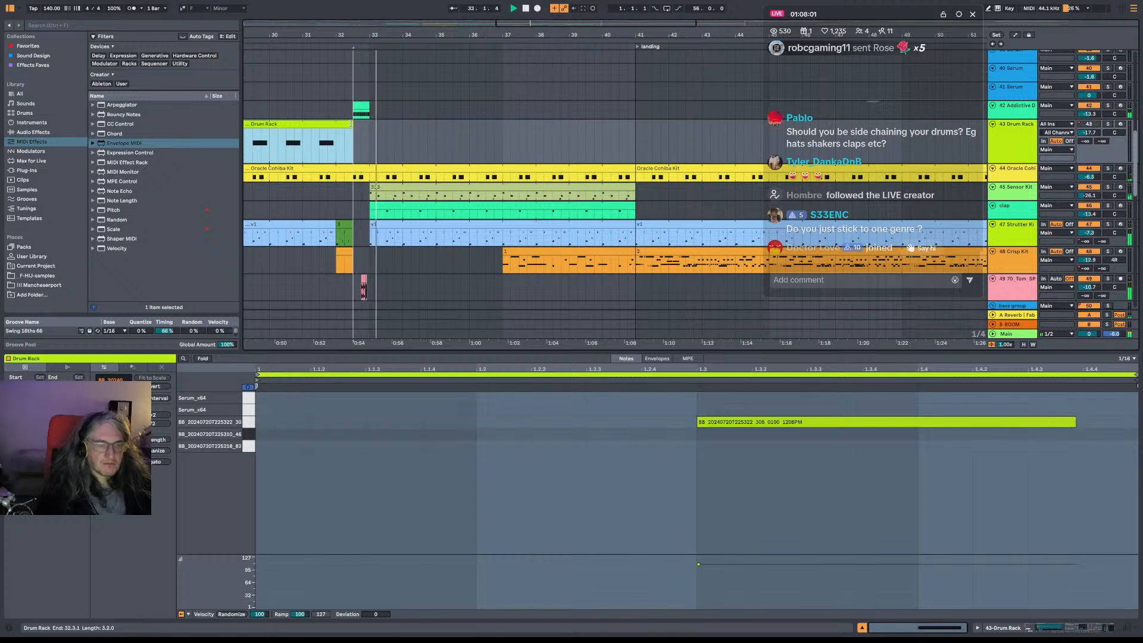
Replay the arrangement from 31.1.1 to check the shortened clips leading into bar 33.
left_click(306, 145)
key("space")
key("space")
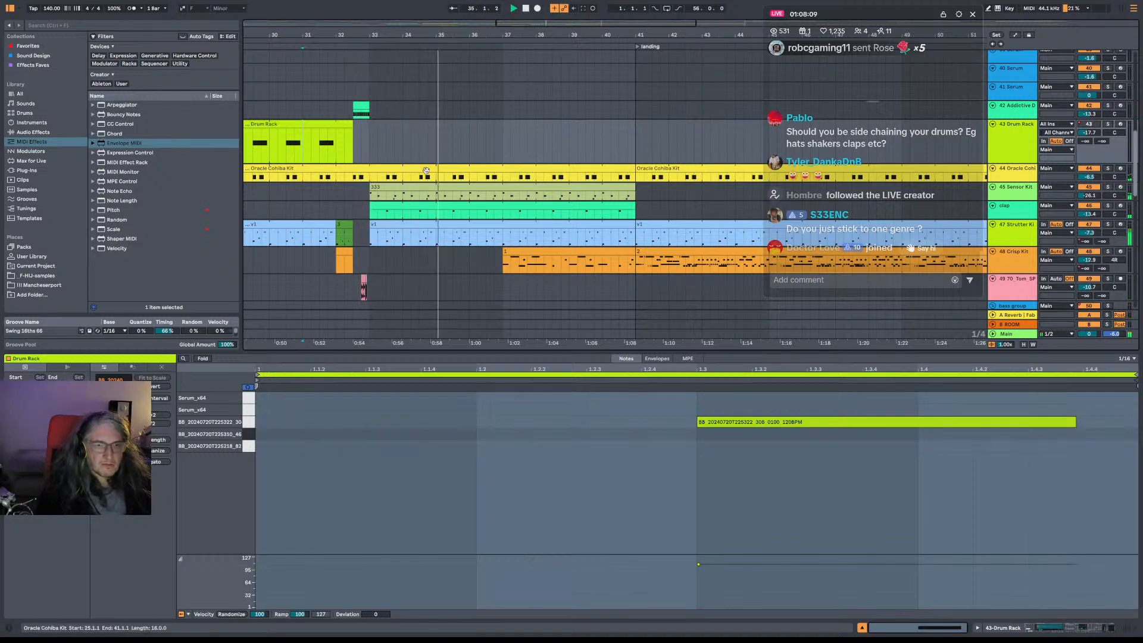
scroll(427, 173, "down", 1)
scroll(426, 174, "down", 3)
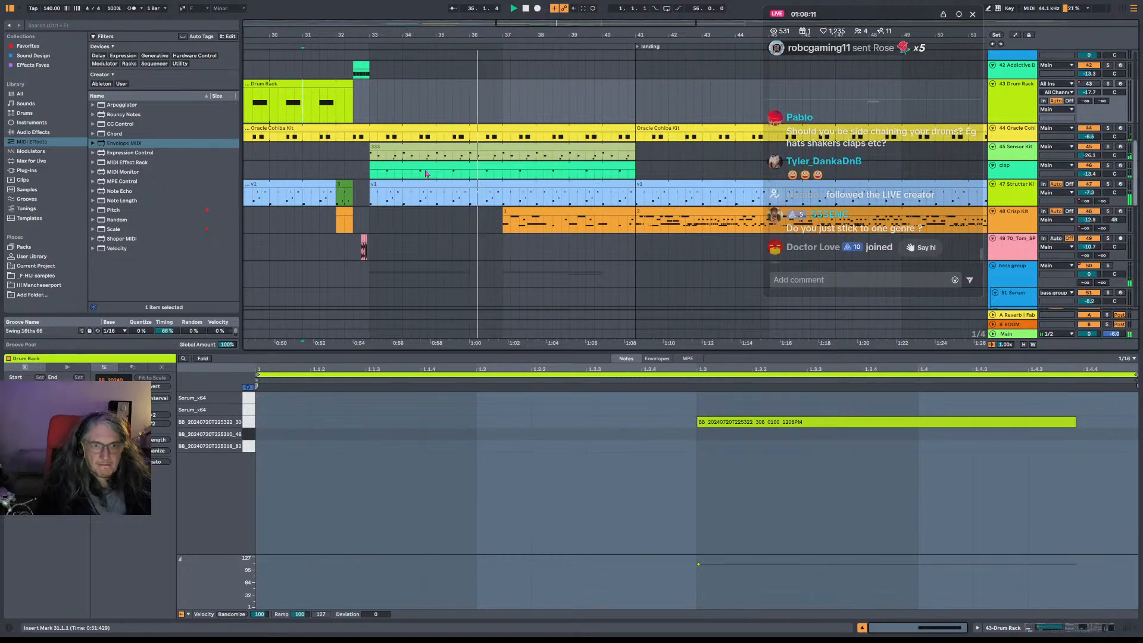
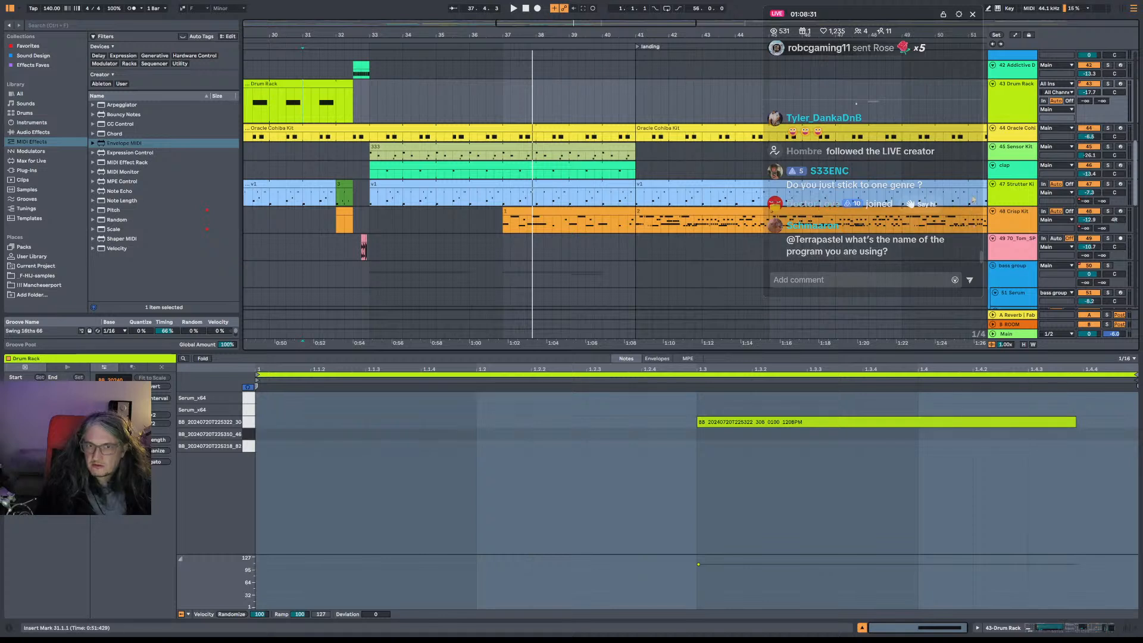
key("space")
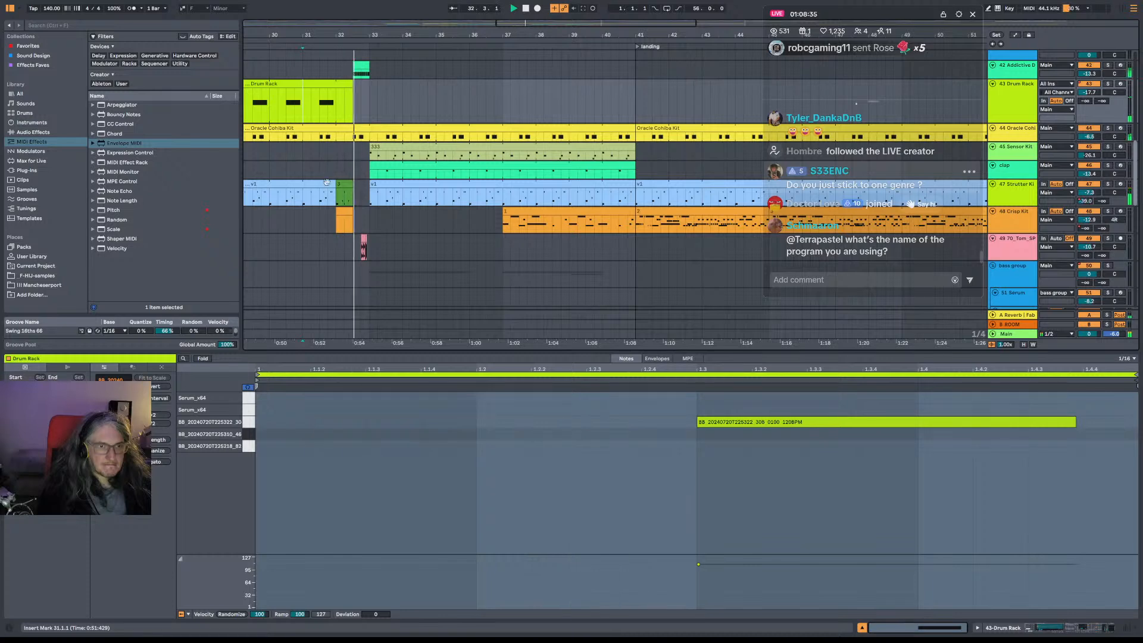
scroll(331, 171, "down", 2)
scroll(331, 179, "down", 5)
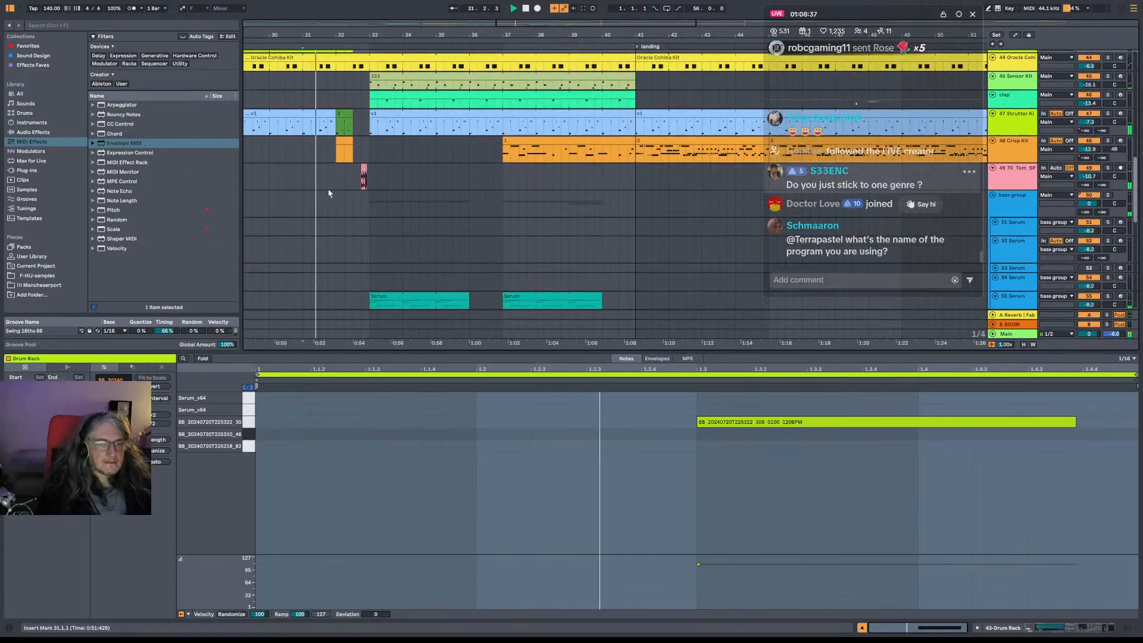
Play the arrangement from 31.1.1 and look through the Serum and audio tracks sounding before bar 33.
scroll(329, 199, "down", 1)
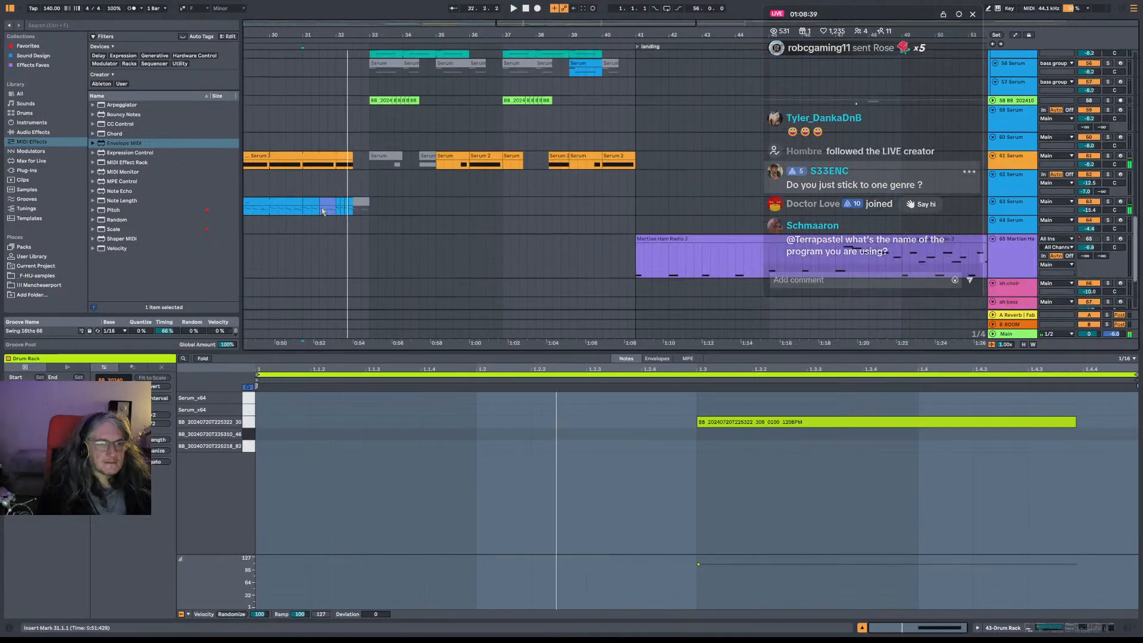
left_click(332, 196)
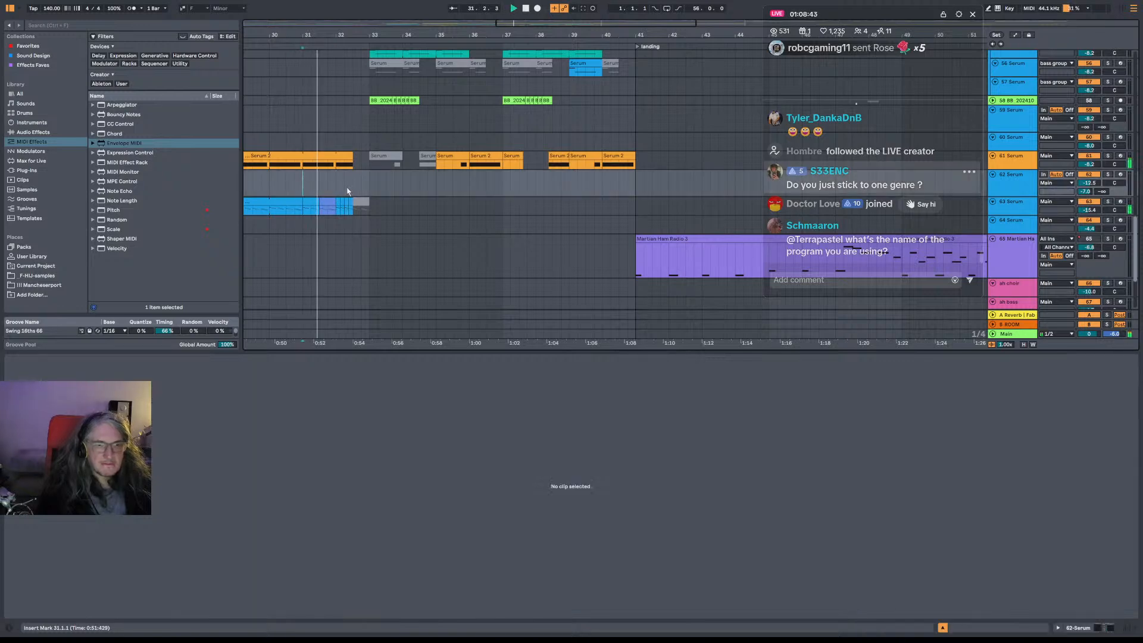
scroll(350, 191, "down", 2)
scroll(351, 191, "down", 1)
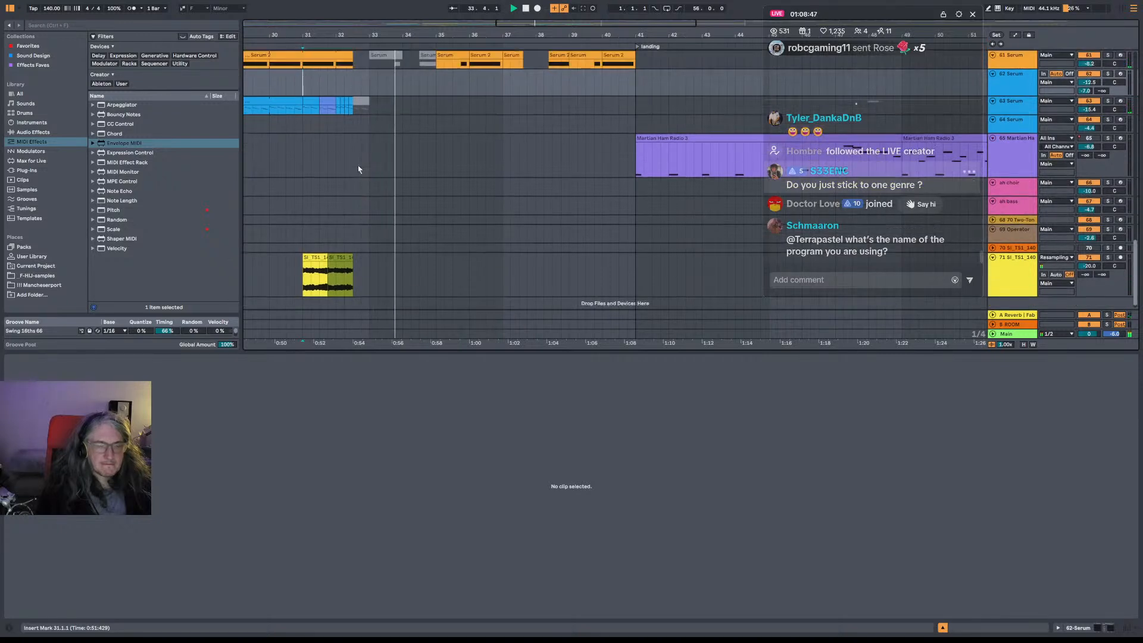
scroll(357, 170, "up", 2)
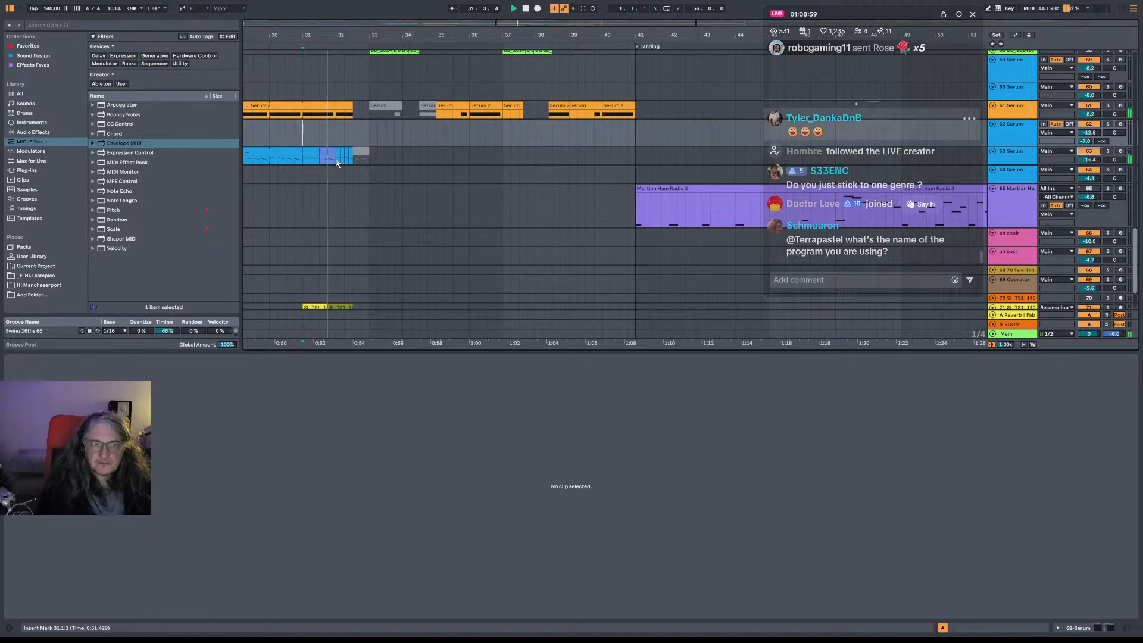
Deactivate the 63 Serum material from 32.1.1 to 32.3.1 and replay the arrangement from 31.1.1.
left_click_drag(337, 163, 355, 166)
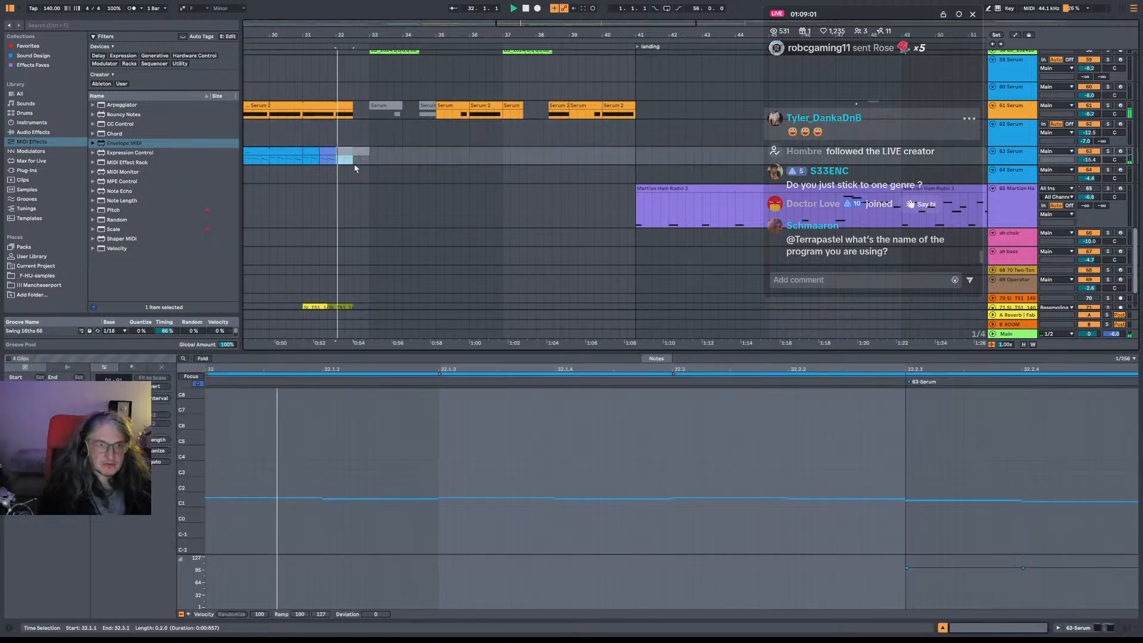
left_click(302, 139)
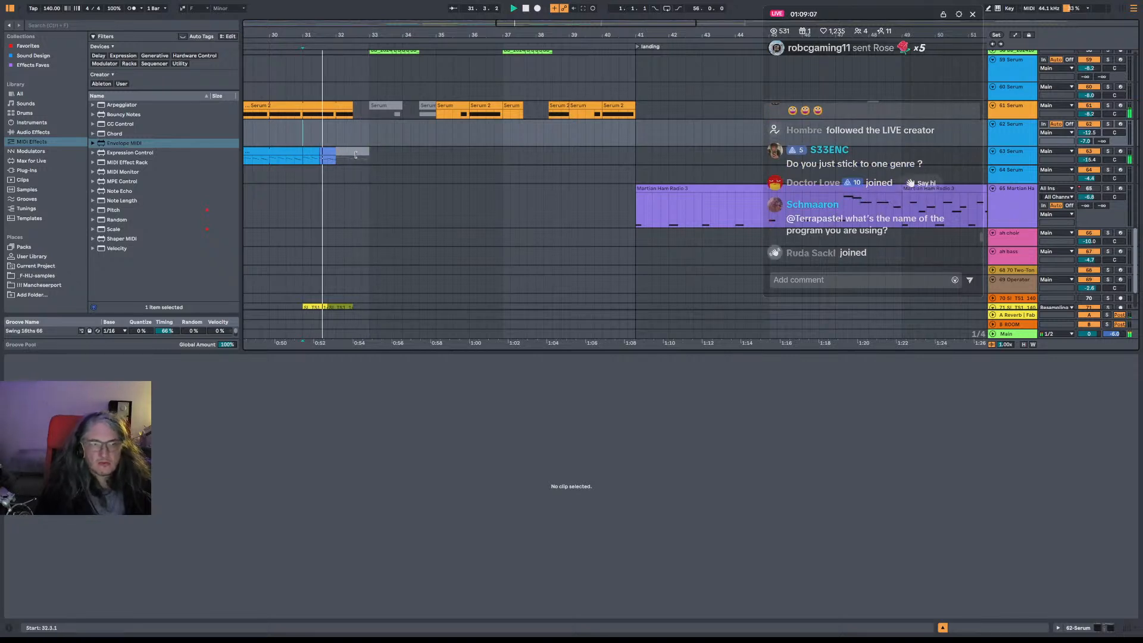
scroll(355, 155, "down", 3)
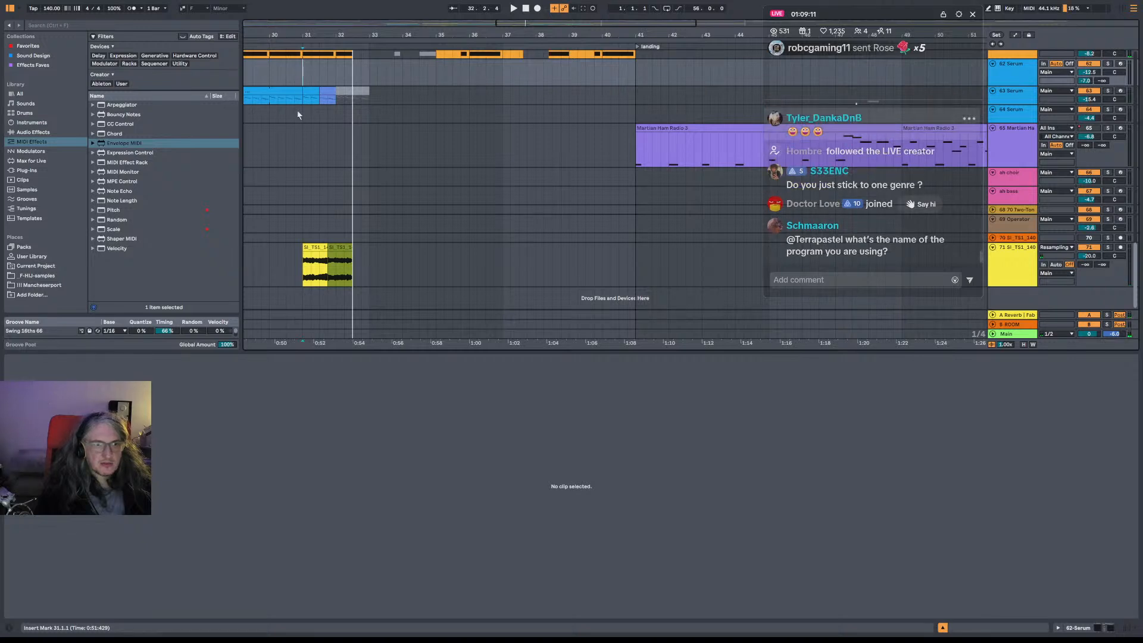
scroll(279, 89, "up", 3)
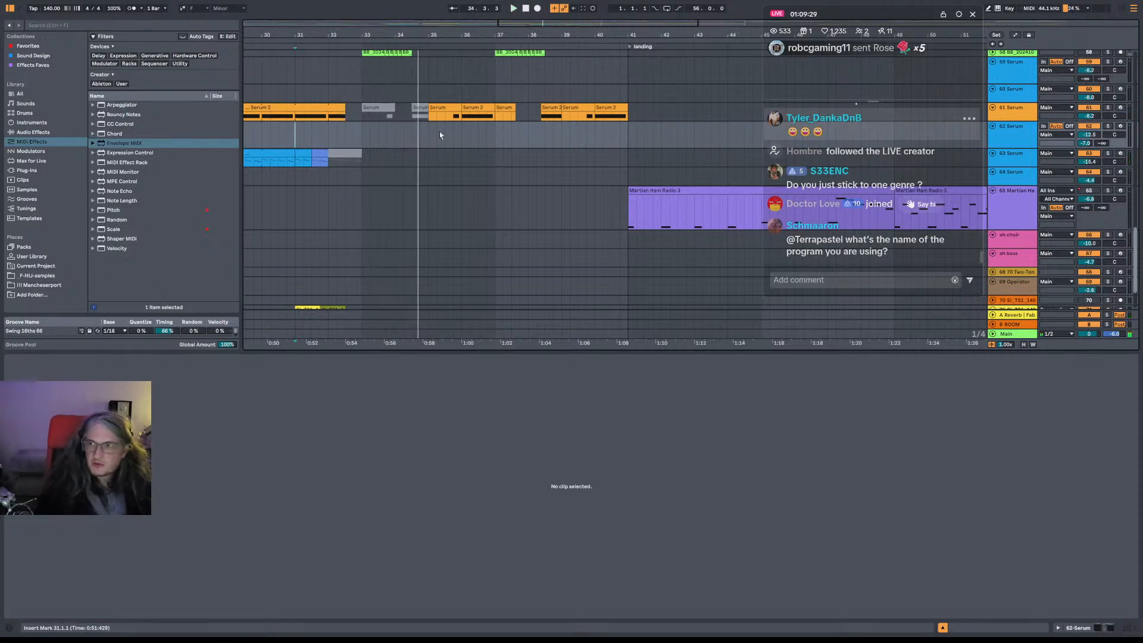
Play from 32.4.1 to check how the Serum clips run from bar 33 to bar 38.
left_click(354, 142)
key("space")
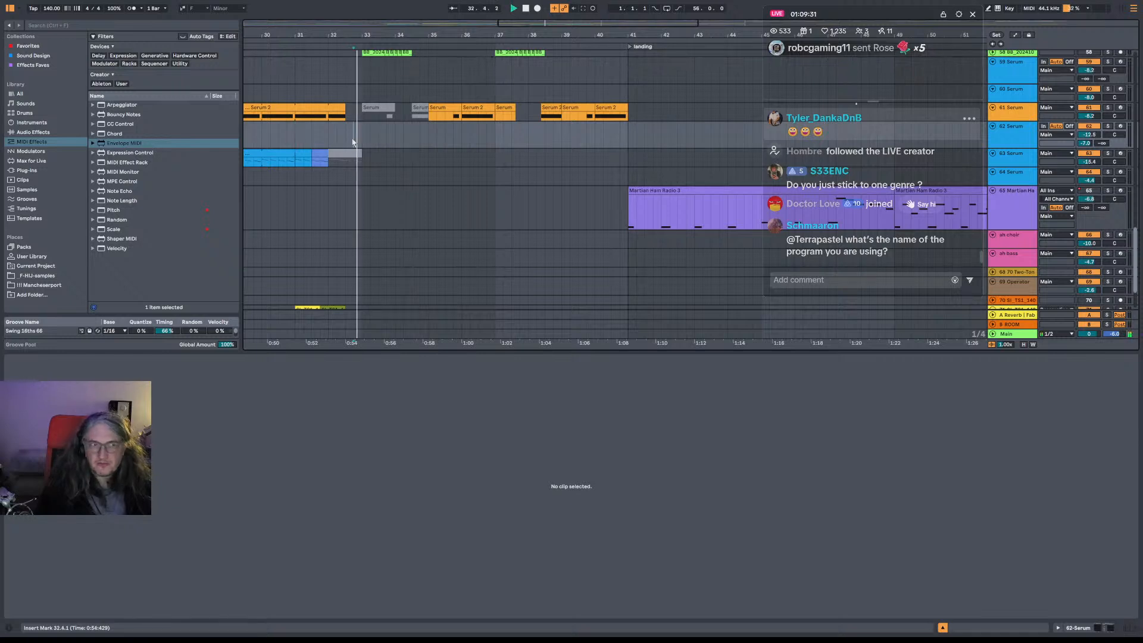
left_click(387, 40)
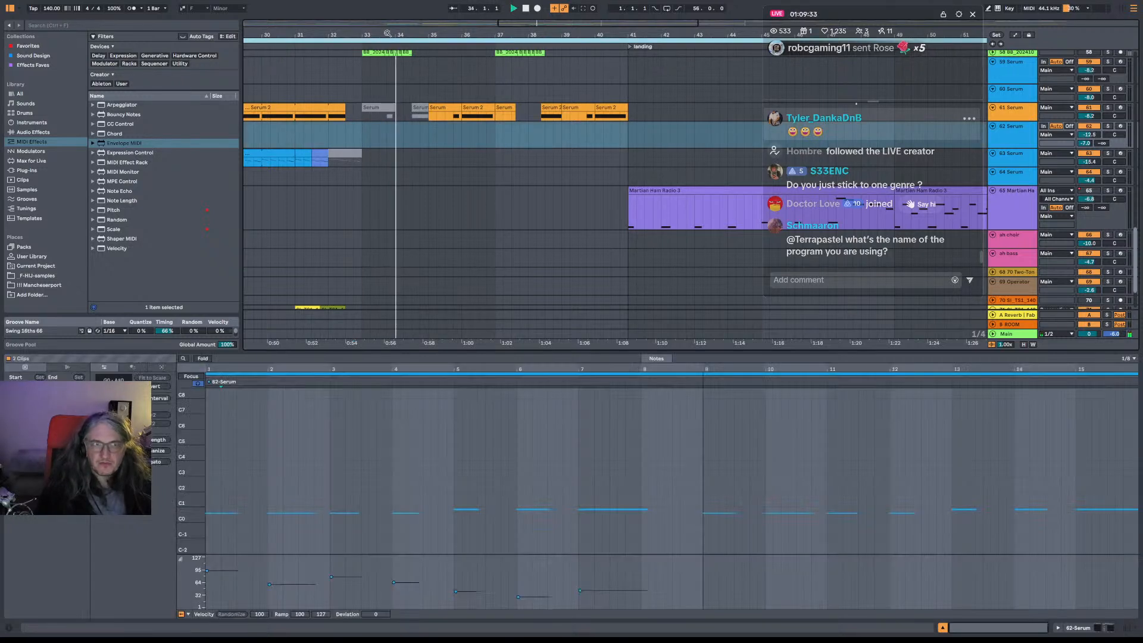
left_click_drag(388, 34, 452, 15)
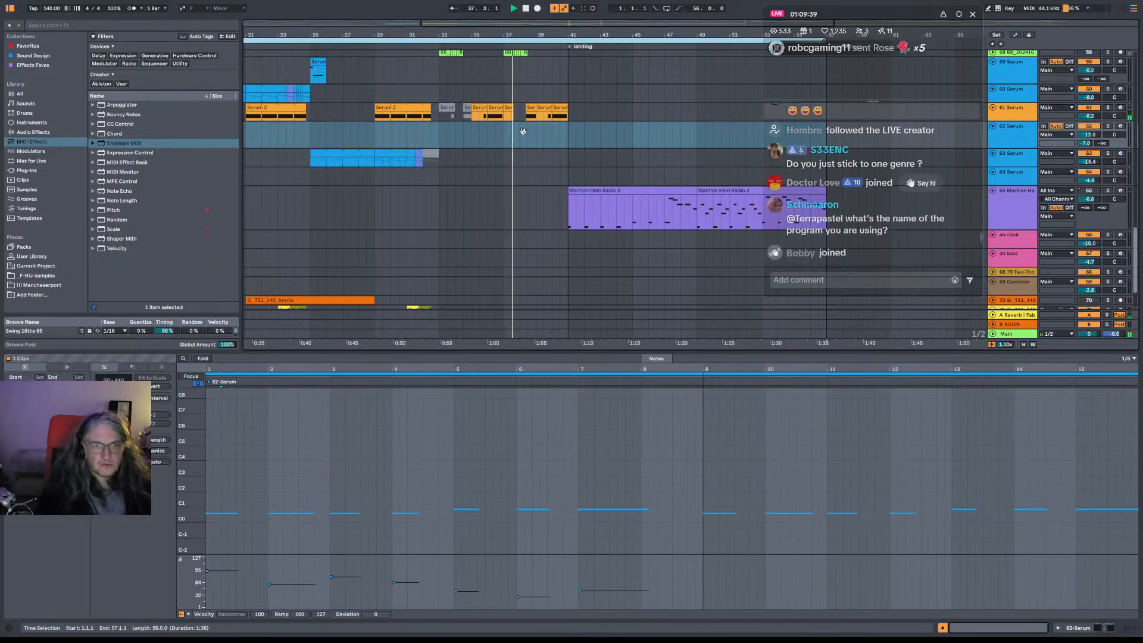
scroll(476, 119, "up", 5)
scroll(447, 77, "up", 3)
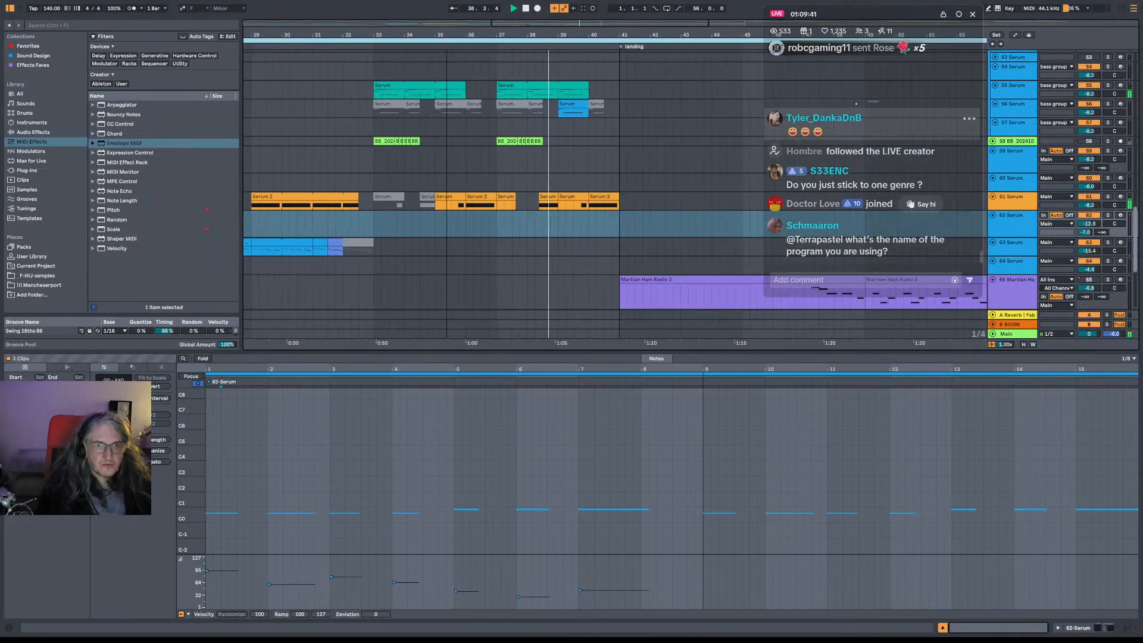
Deactivate the 61 Serum clip at 38.2.3 and the blue 56 Serum clip at 39.1.1.
left_click(544, 200)
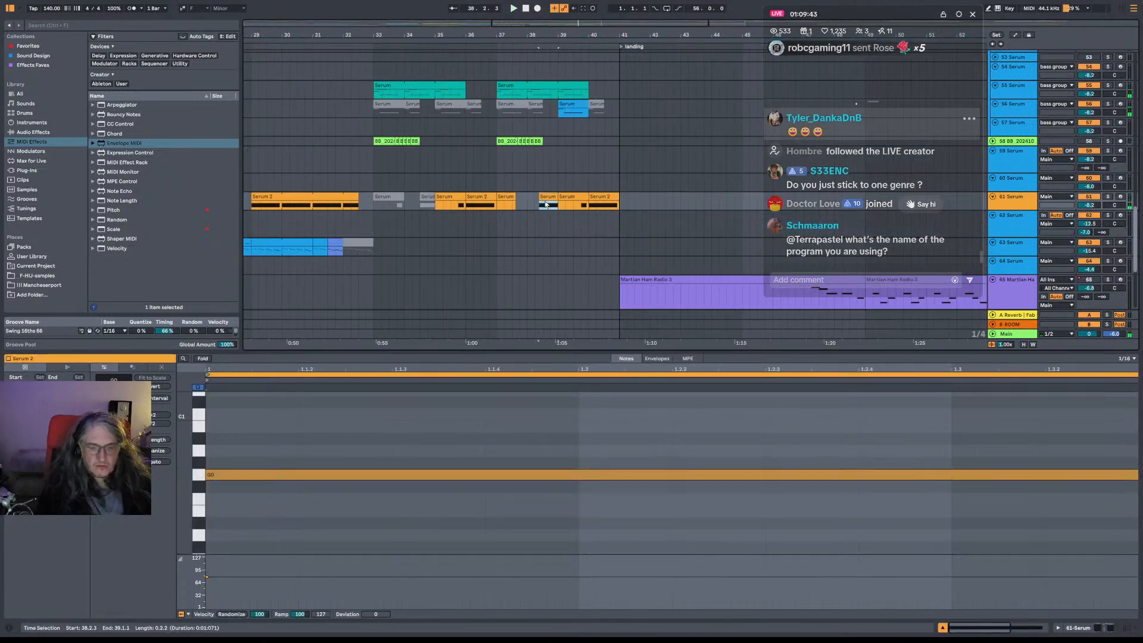
left_click(545, 95)
left_click(573, 105)
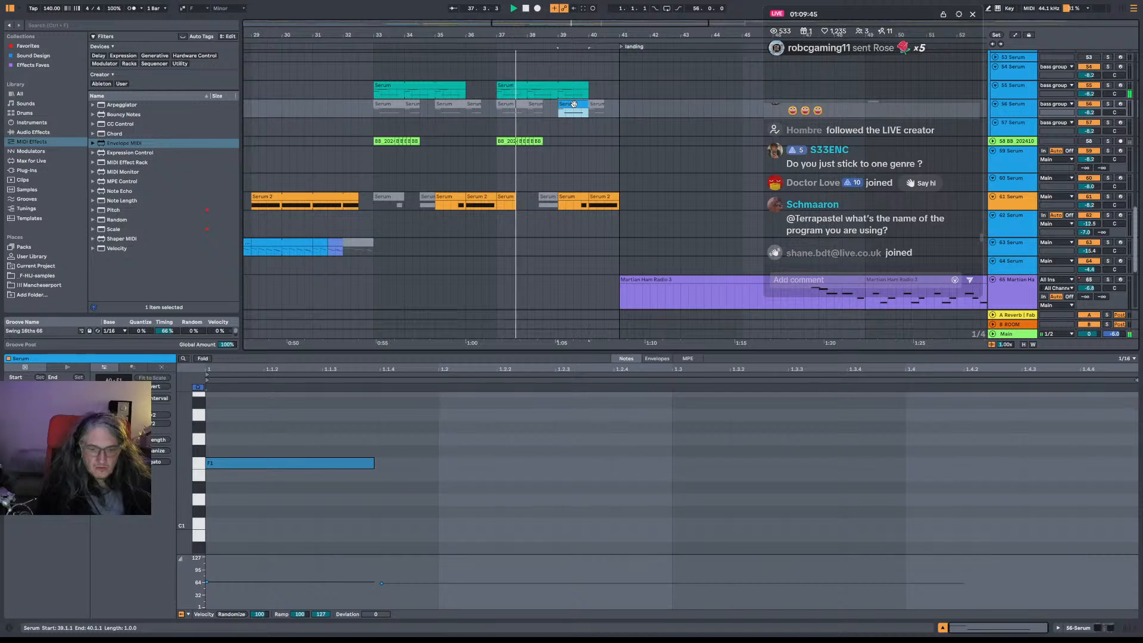
left_click(378, 127)
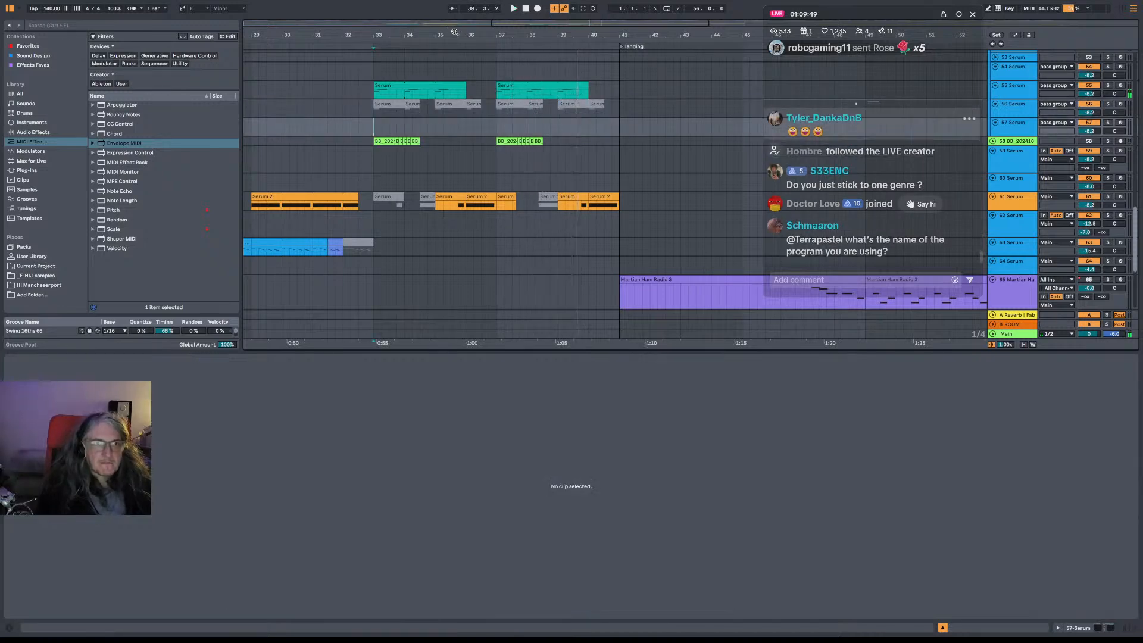
Play from 35.1.1 to compare the teal 55 Serum clip with the 61 Serum note at 35.4.1.
left_click_drag(455, 31, 455, 59)
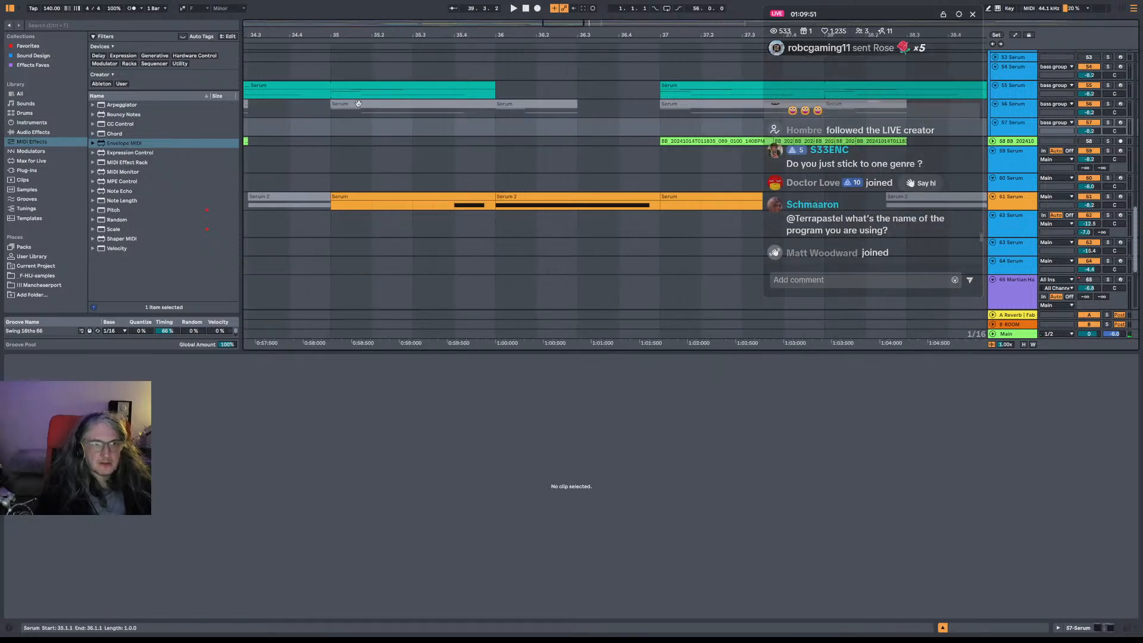
left_click(330, 96)
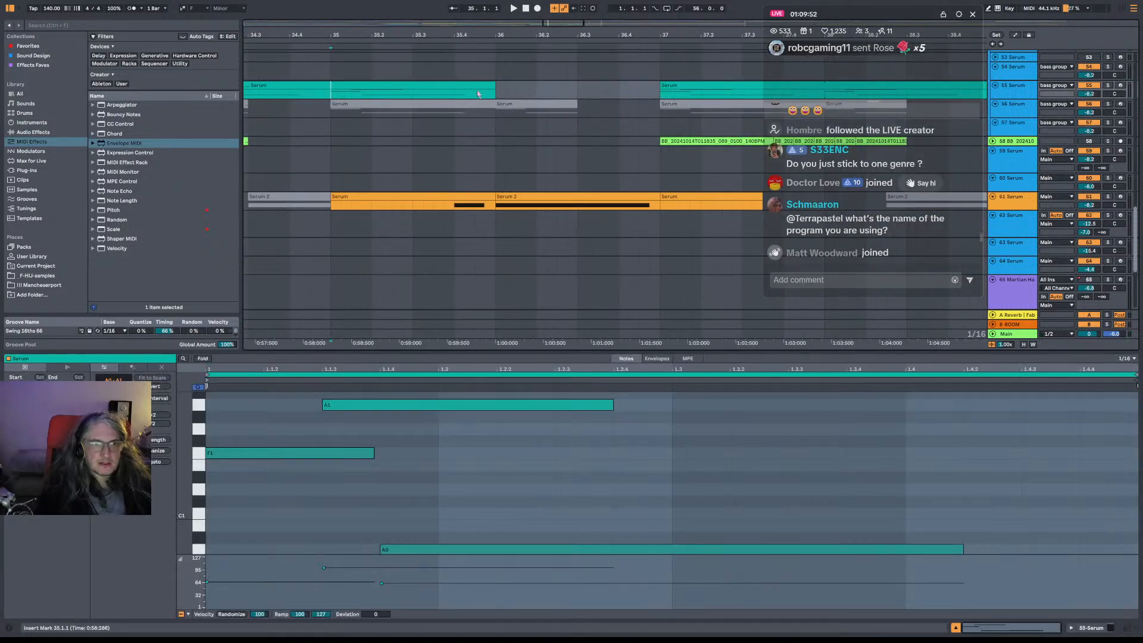
left_click(458, 208)
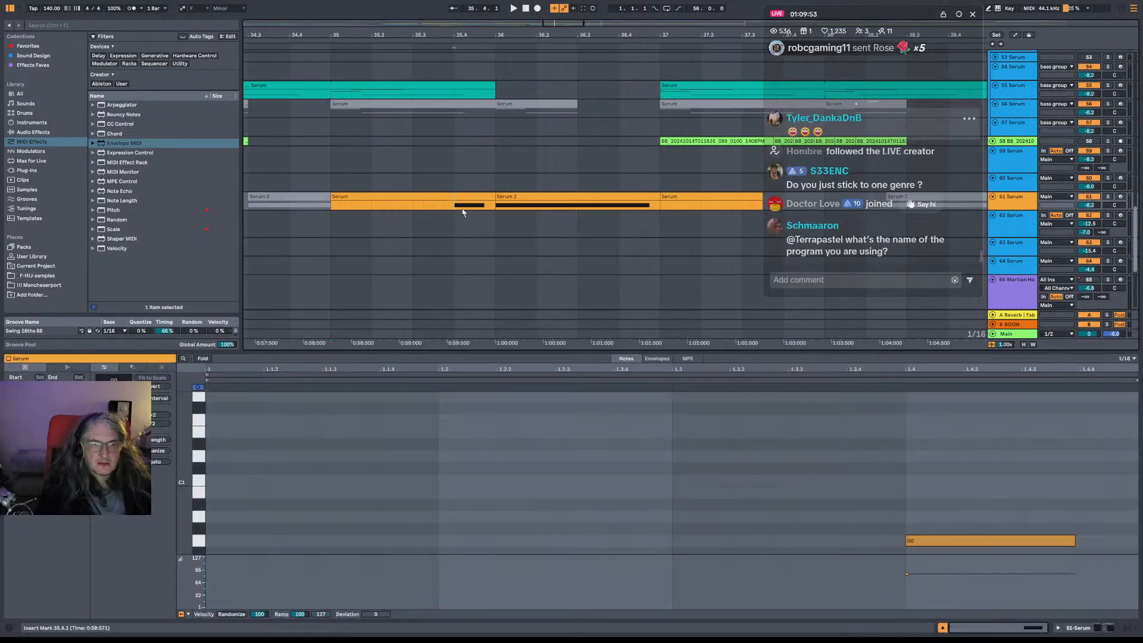
left_click(329, 88)
key("space")
key("space")
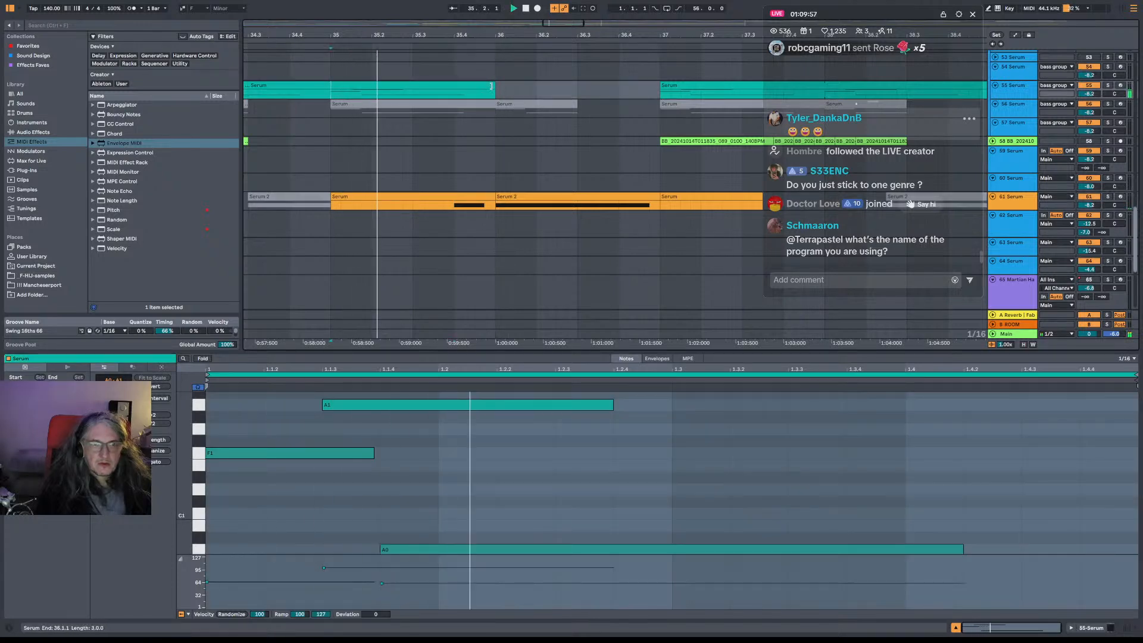
Try shortening the two teal 55 Serum clips to end at 35.4.1 and 39.4.1.
left_click_drag(490, 83, 456, 89)
scroll(669, 136, "right", 5)
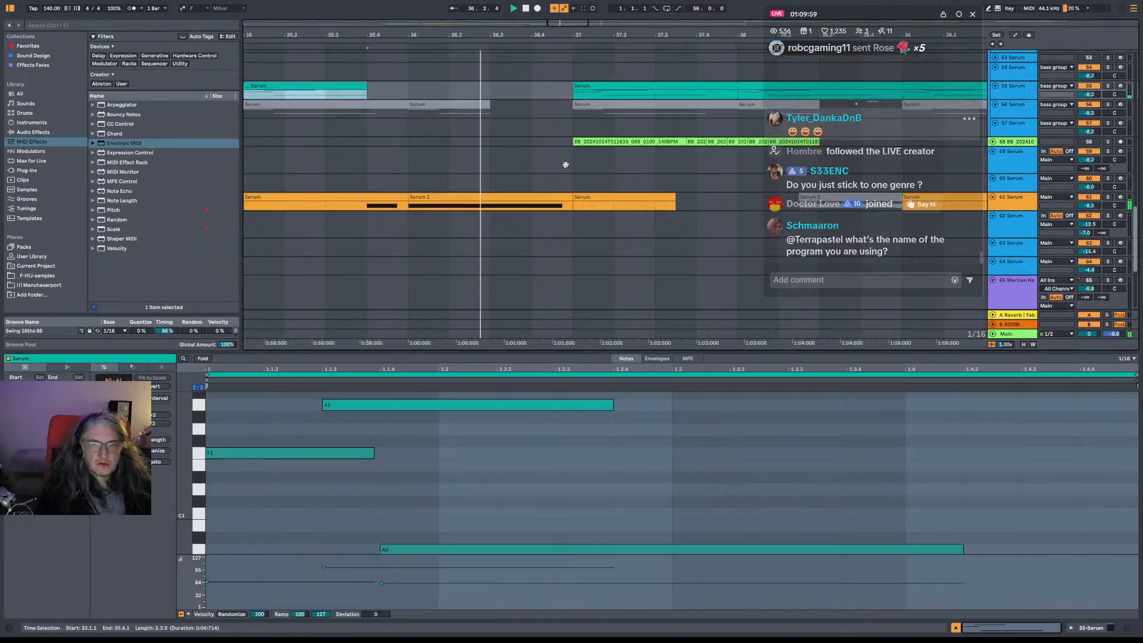
scroll(674, 138, "right", 4)
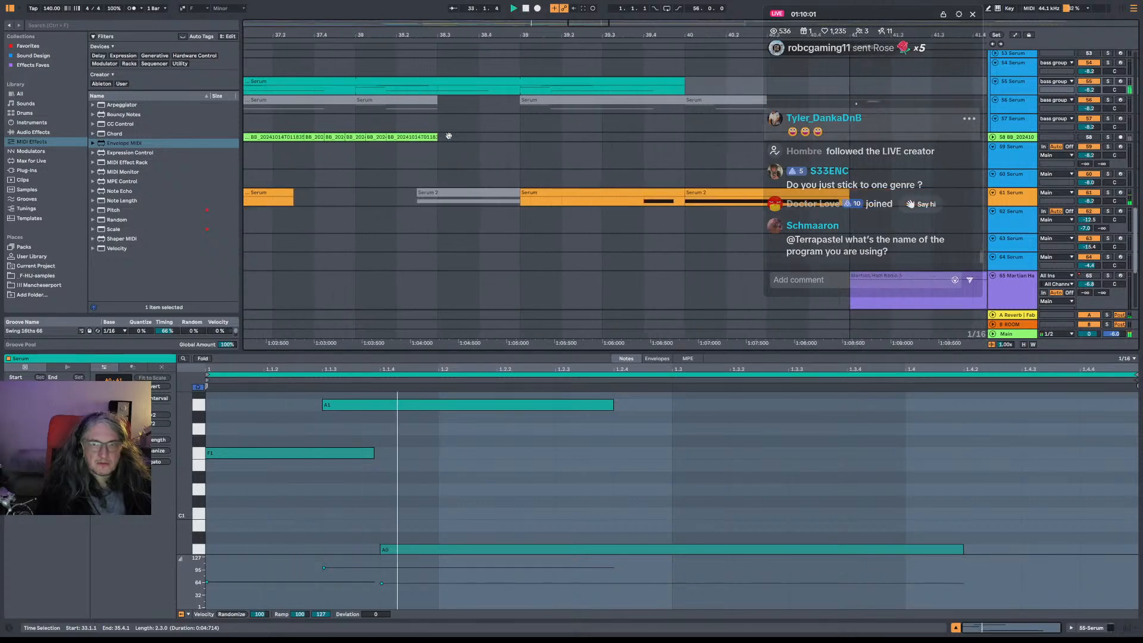
left_click_drag(590, 90, 540, 88)
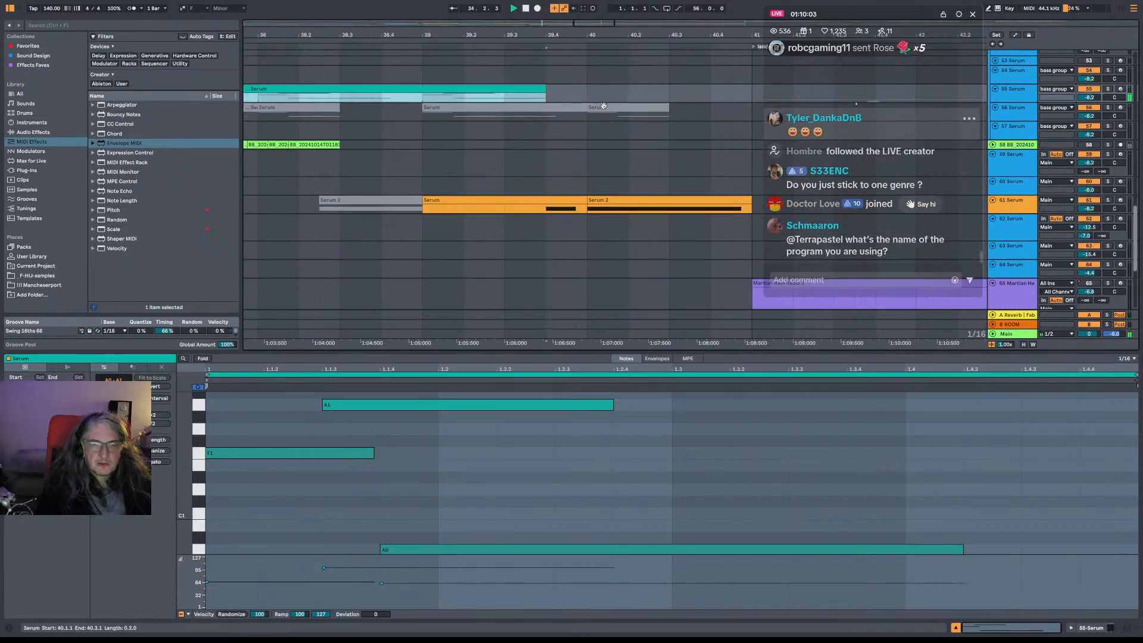
double_click(539, 91)
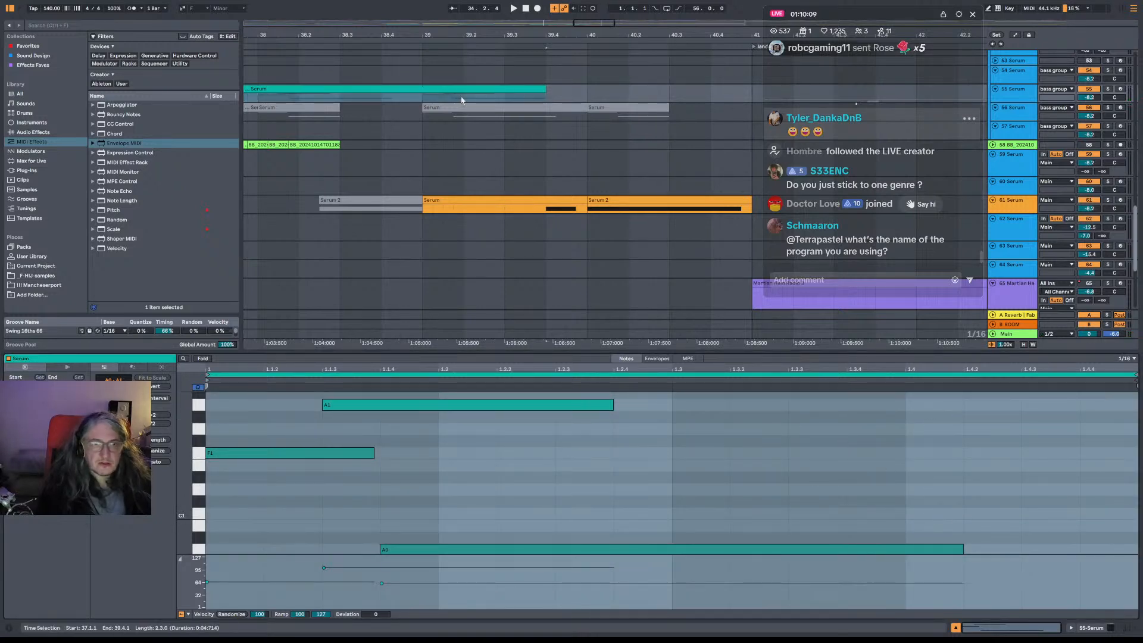
Extend the two teal 55 Serum clips back to end at 40.1.1 and 36.1.1.
left_click(428, 100)
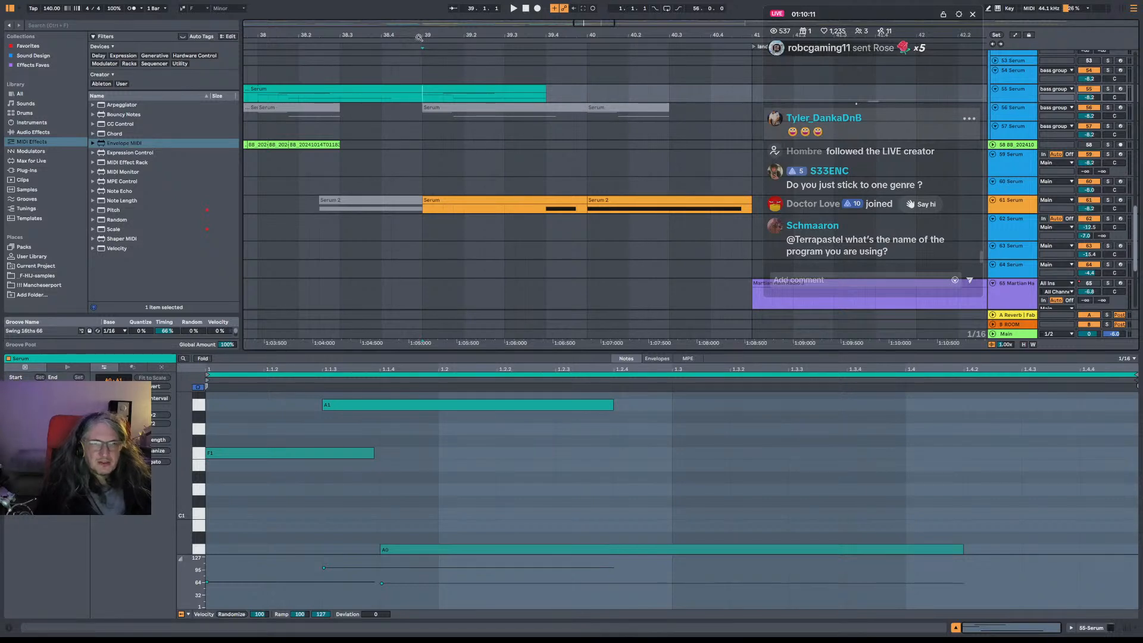
left_click_drag(419, 38, 538, 16)
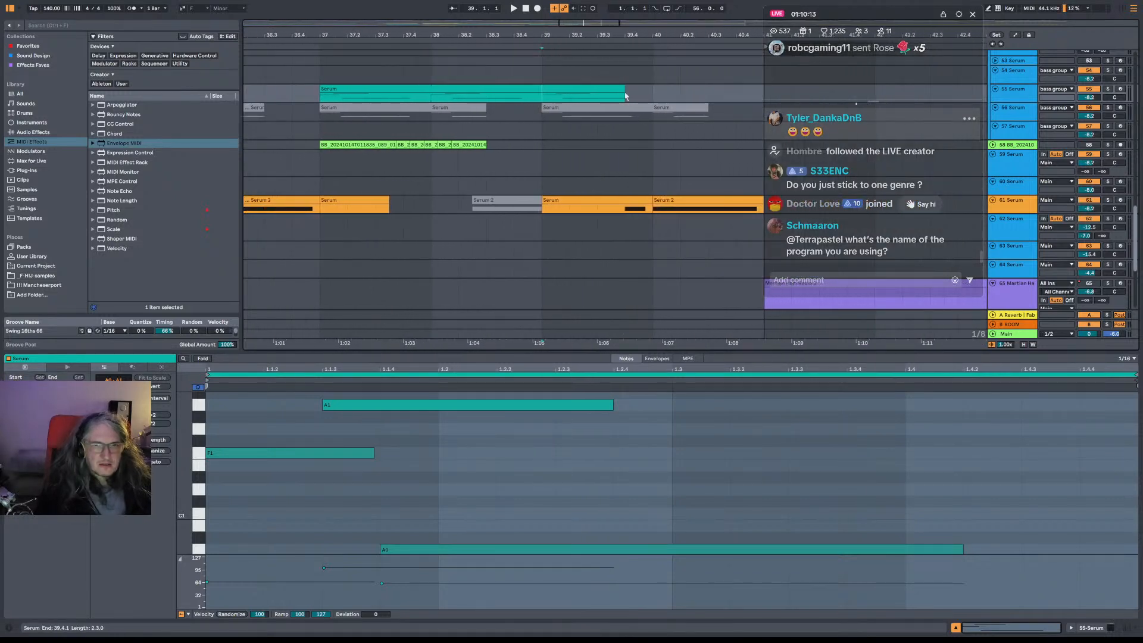
left_click_drag(621, 91, 655, 91)
key("space")
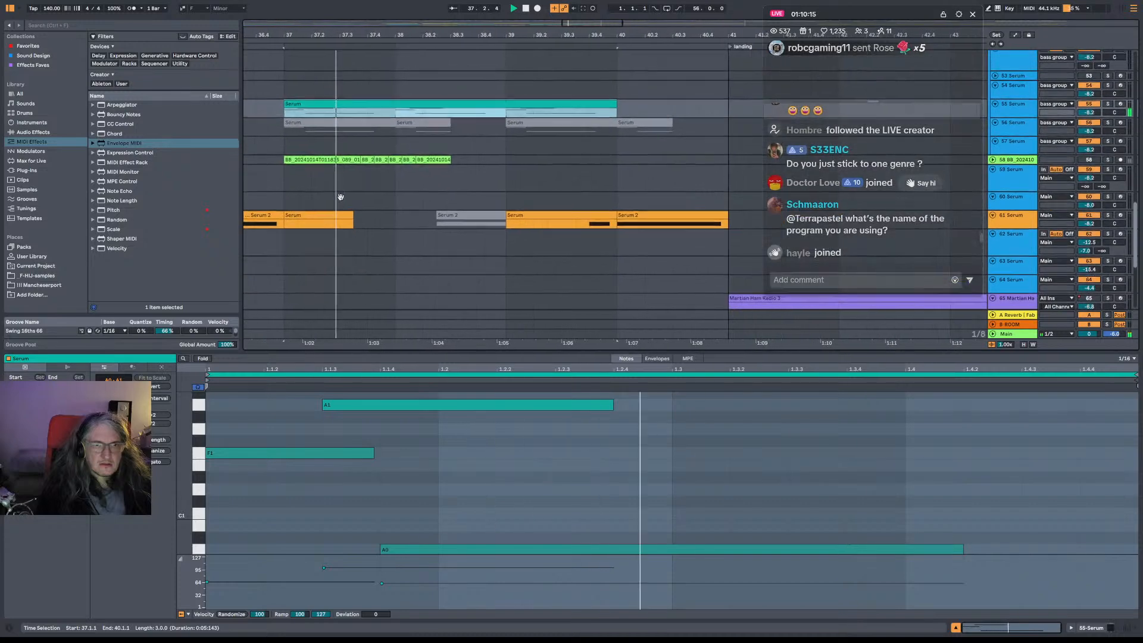
left_click_drag(279, 187, 686, 200)
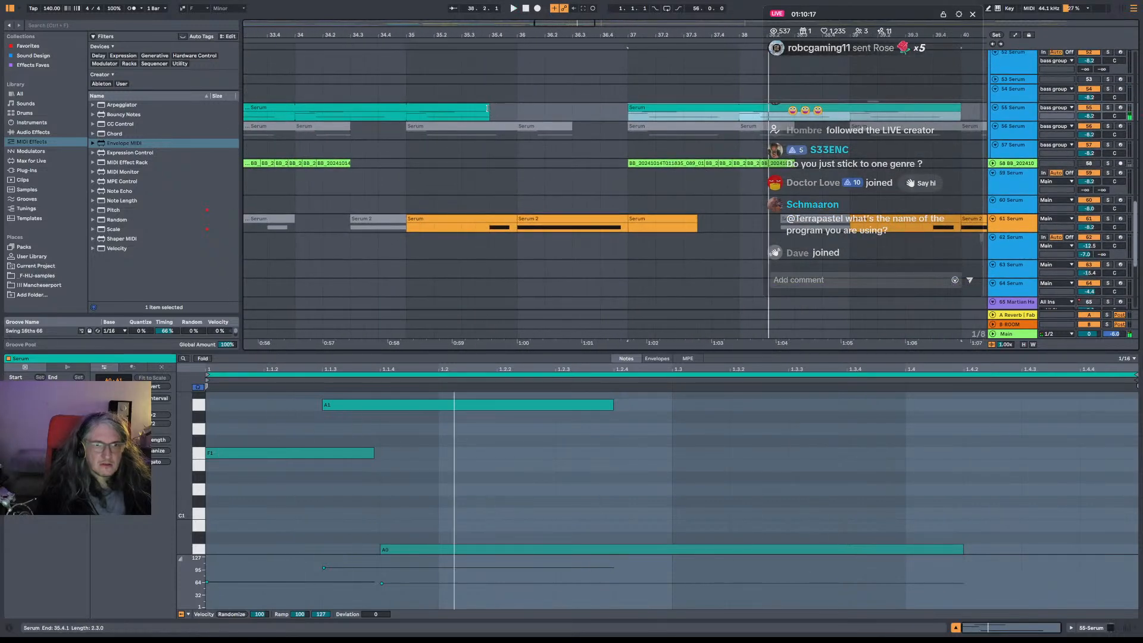
left_click_drag(487, 108, 512, 112)
Move the G0 note in the 61 Serum clip at bar 35 to 1.4.2, shorten it to end at 1.4.4, and audition it.
left_click(417, 142)
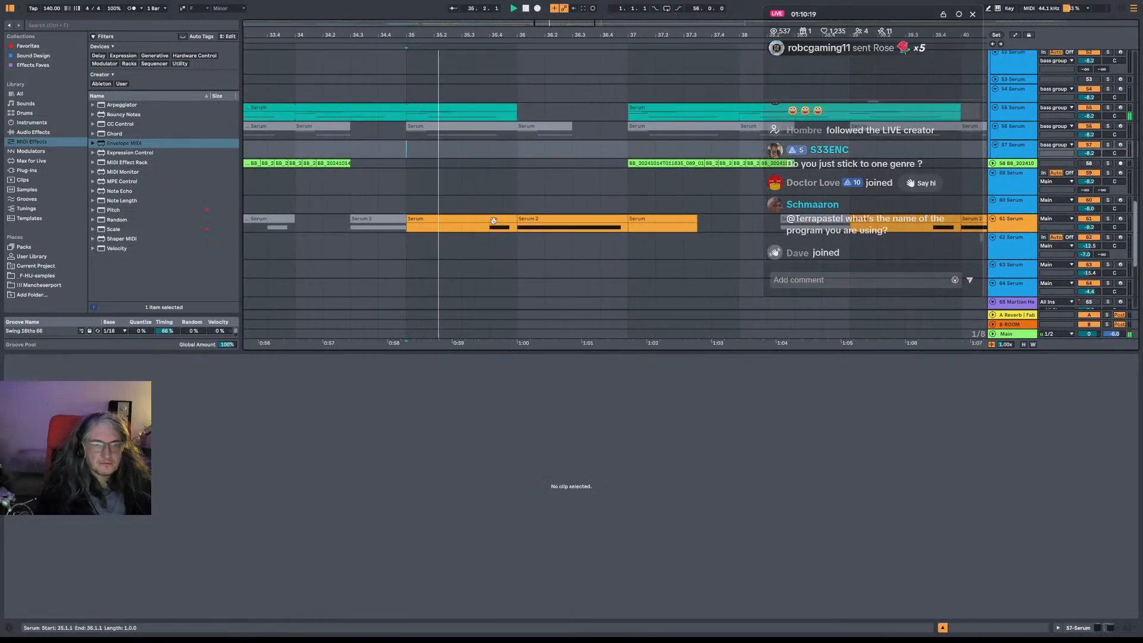
left_click(493, 221)
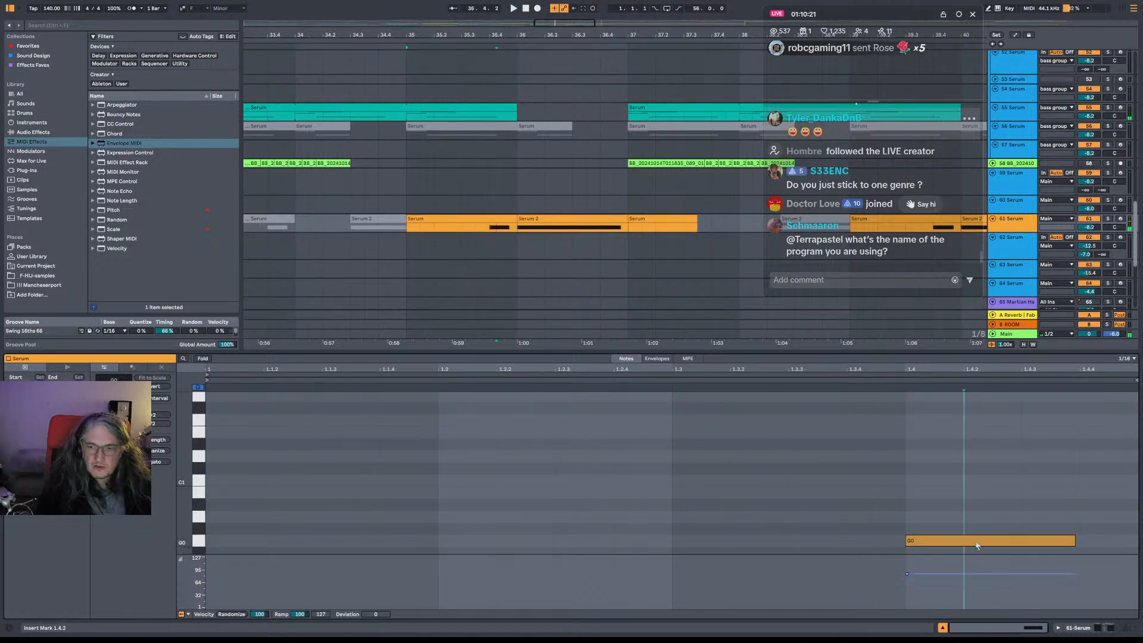
left_click_drag(977, 546, 1035, 543)
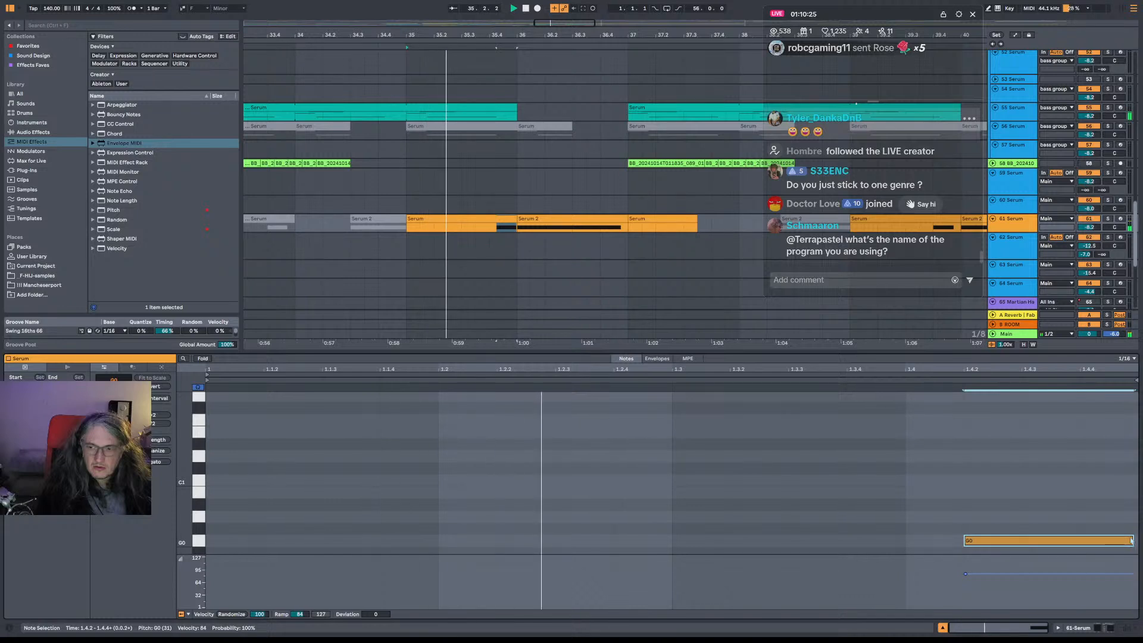
left_click_drag(1131, 541, 1080, 542)
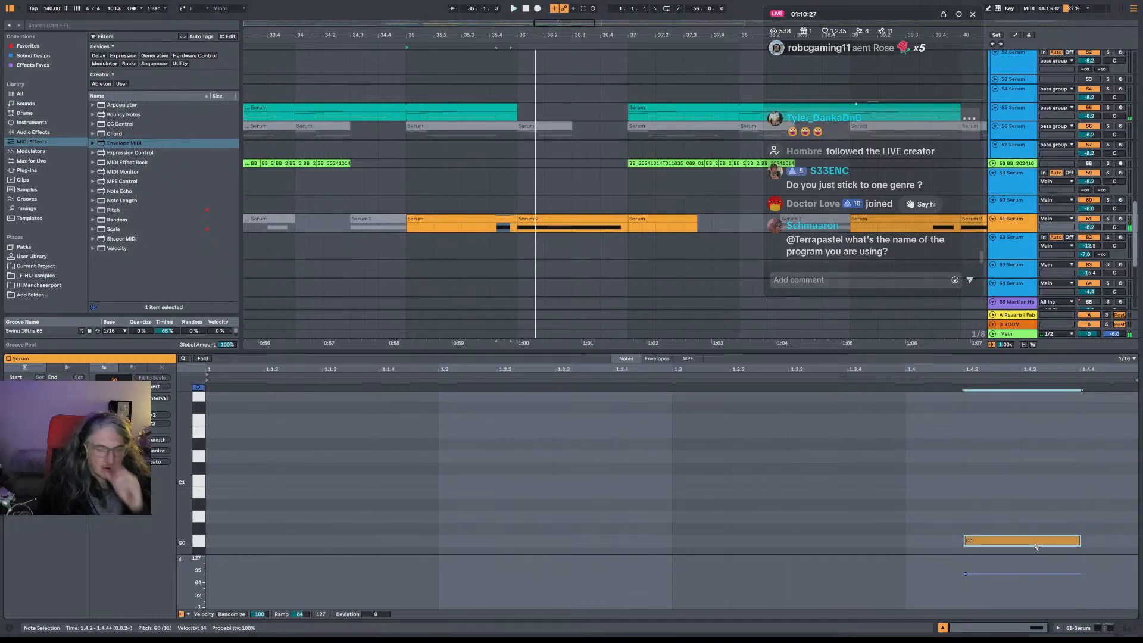
mouse_move(1039, 544)
left_mouse_down()
mouse_move(1099, 547)
mouse_move(1032, 541)
mouse_move(1060, 542)
left_mouse_up()
key("space")
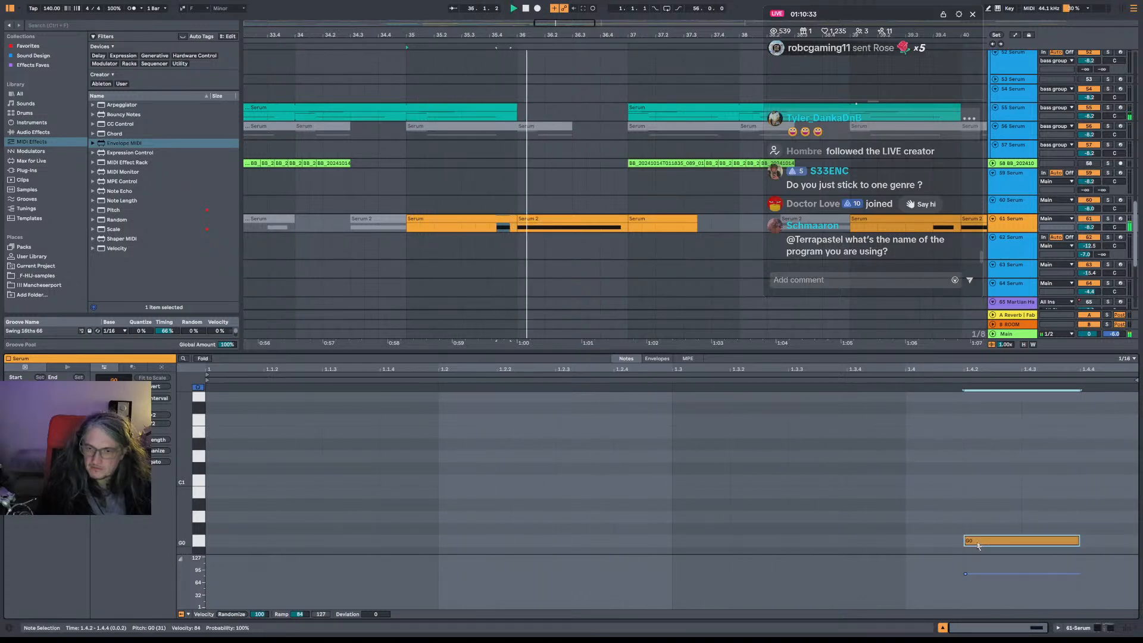
Try the G0 note slightly later than 1.4.2, then nudge it back earlier and replay.
left_click_drag(978, 545, 986, 548)
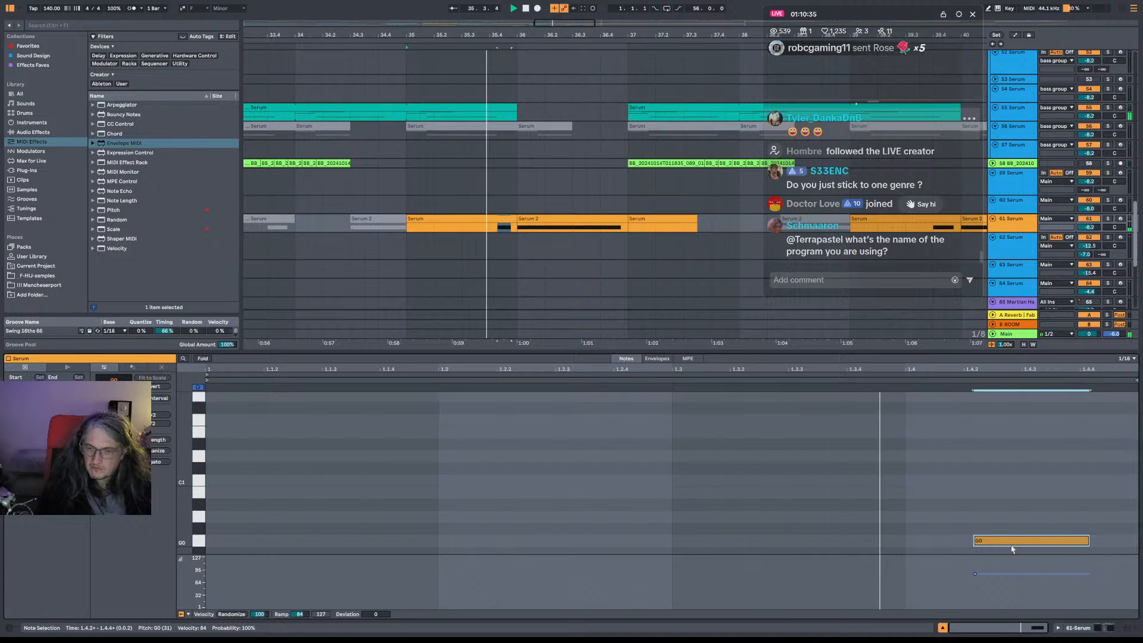
key("space")
left_click_drag(1012, 547, 1003, 548)
key("space")
Shorten the long A0 note in the teal 55 Serum clip to end just before 1.4.2.
left_click(485, 106)
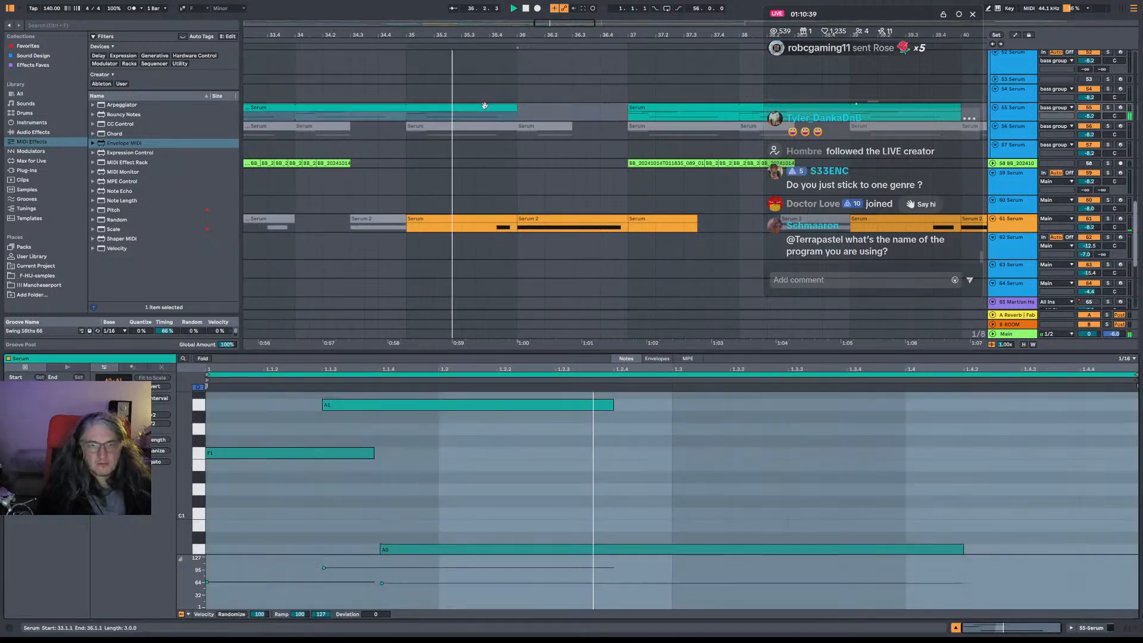
left_click_drag(963, 546, 958, 548)
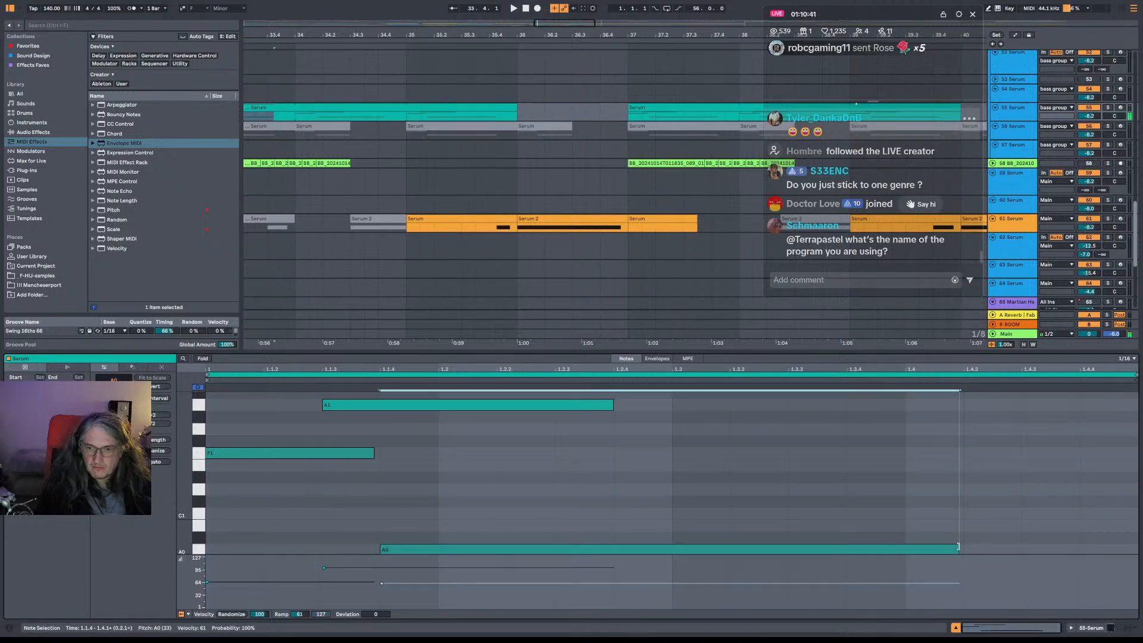
Copy the edited teal 55 Serum clips from bar 33 over the ones at bar 37 and play the result.
left_click(505, 107)
left_click_drag(276, 107, 708, 108)
key("space")
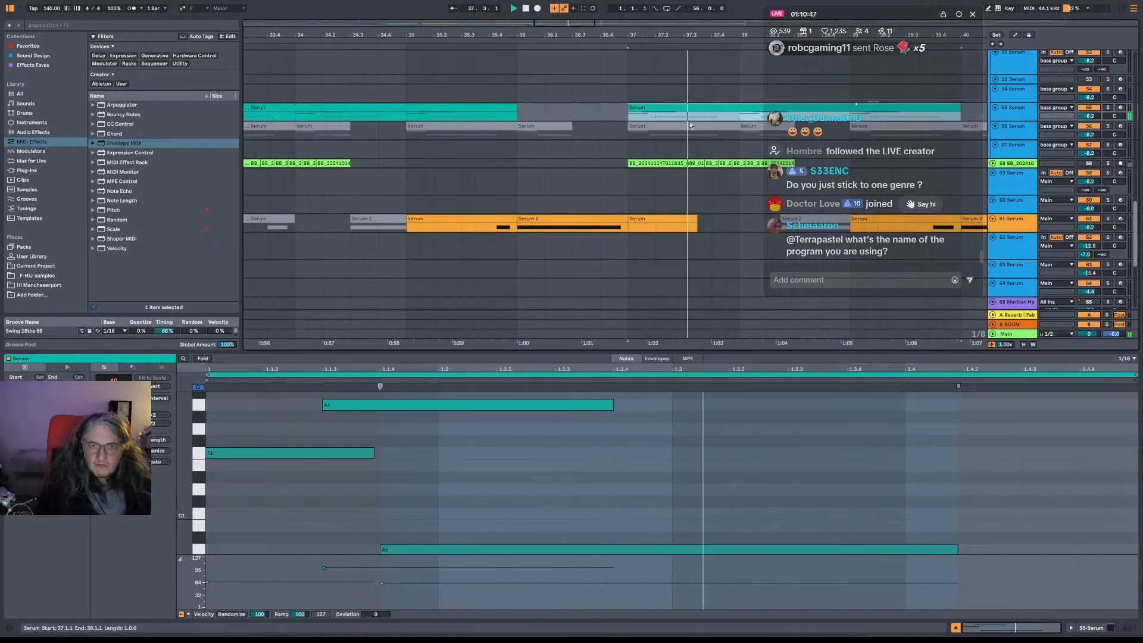
Audition the 61 Serum clip at bar 35 and copy it to 39.1.1 on the same track.
left_click(497, 222)
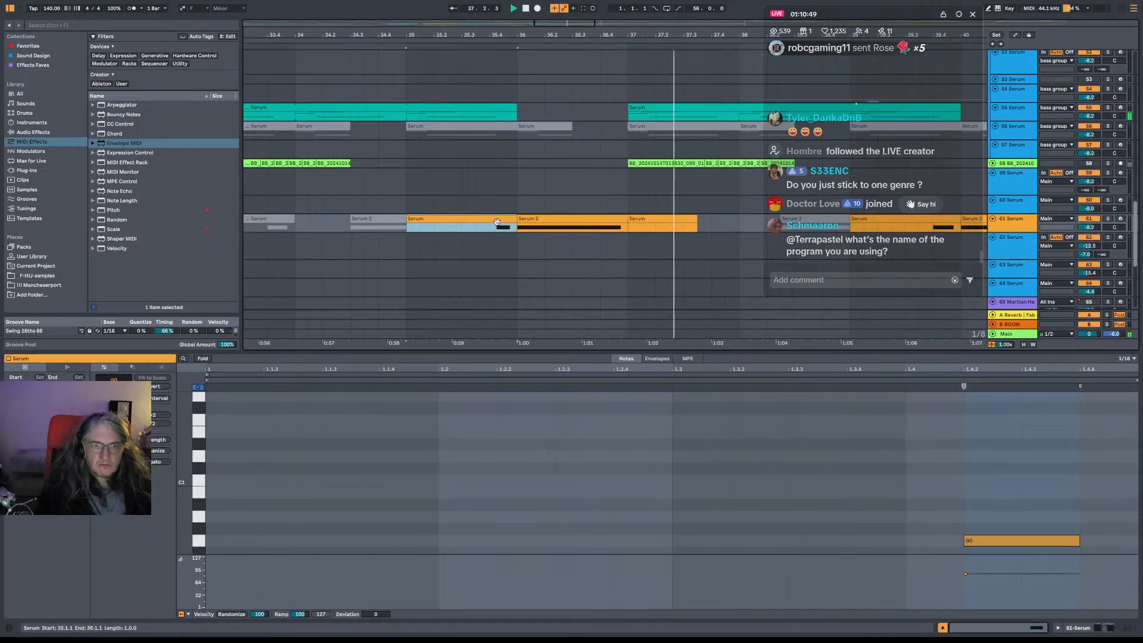
left_click(421, 439)
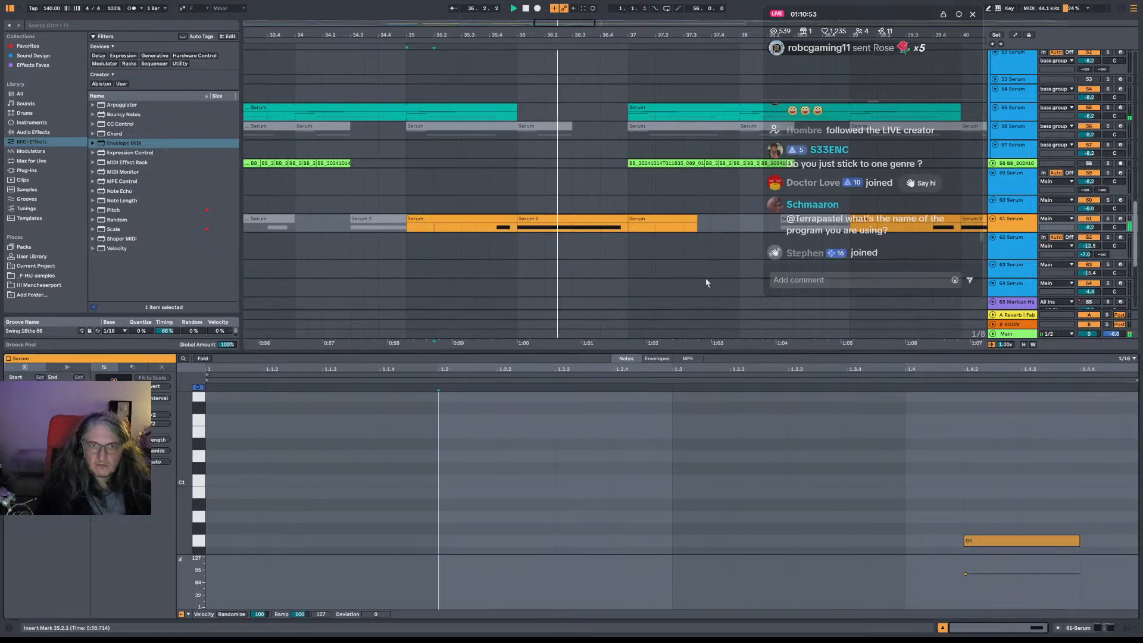
left_click_drag(628, 31, 513, 10)
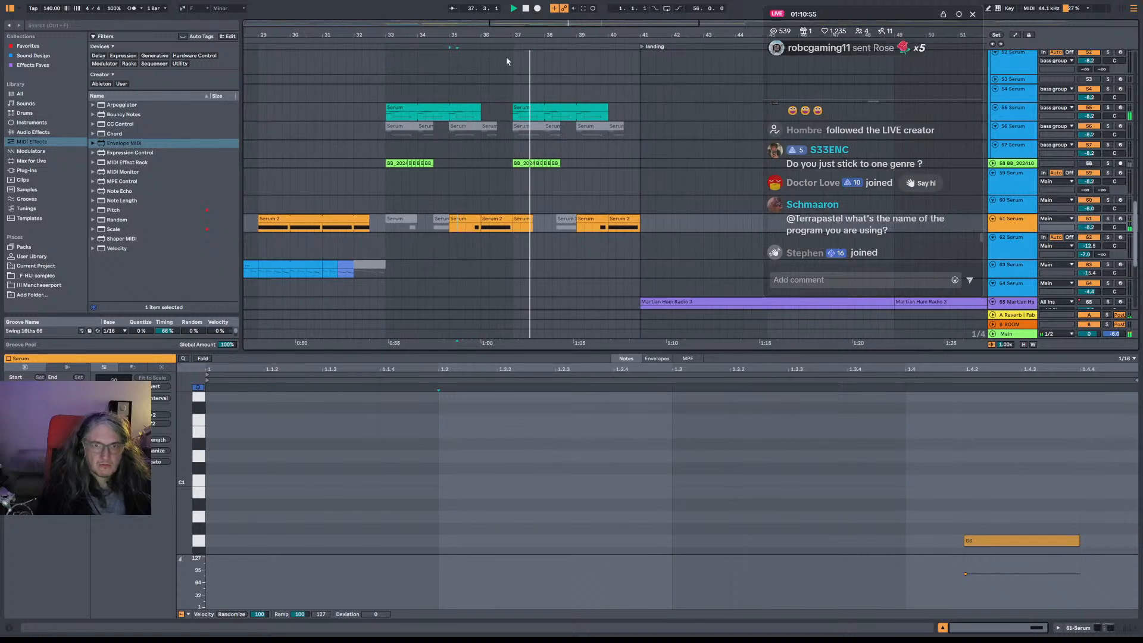
left_click(464, 221)
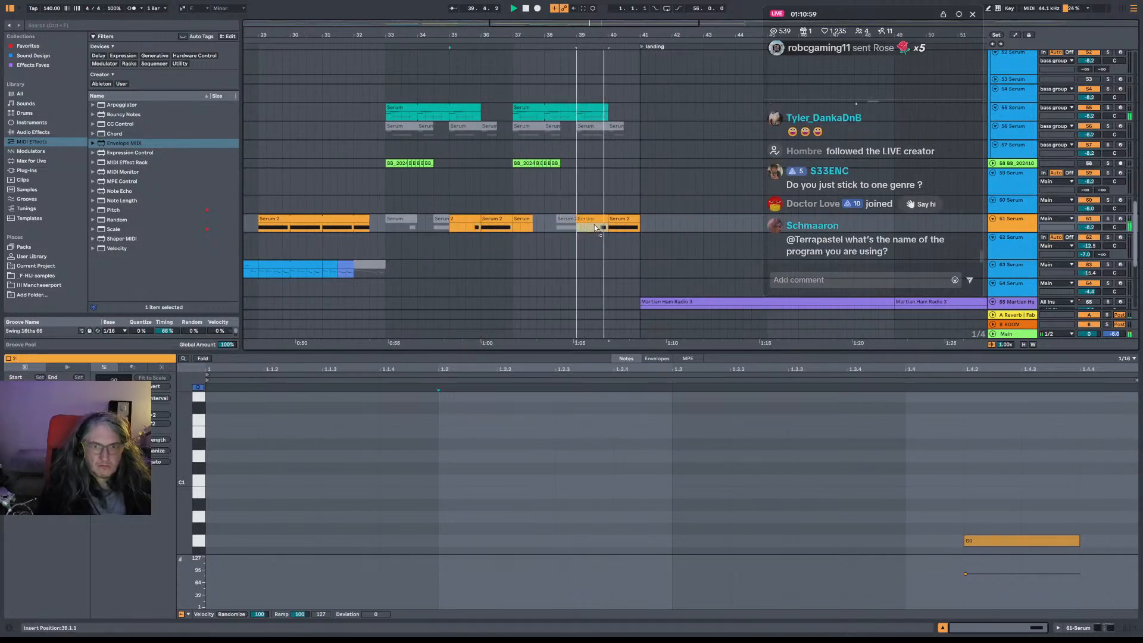
Colour the copied 61 Serum clip at bar 39 green and place a green copy over the original at bar 35.
left_click(600, 222)
right_click(593, 221)
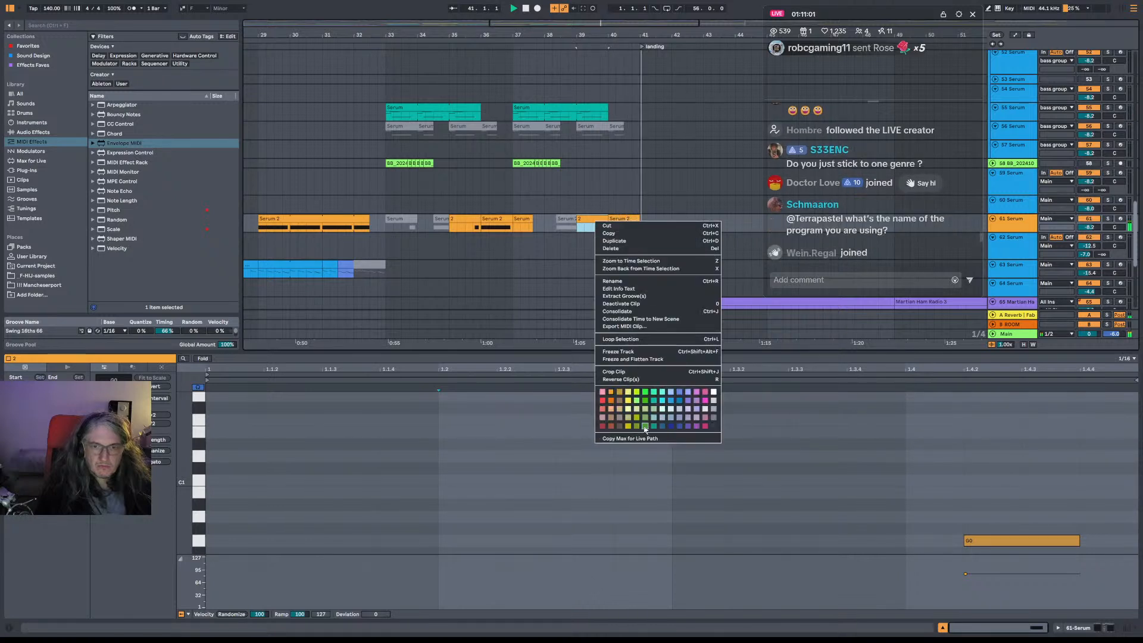
left_click(636, 419)
left_click(473, 230)
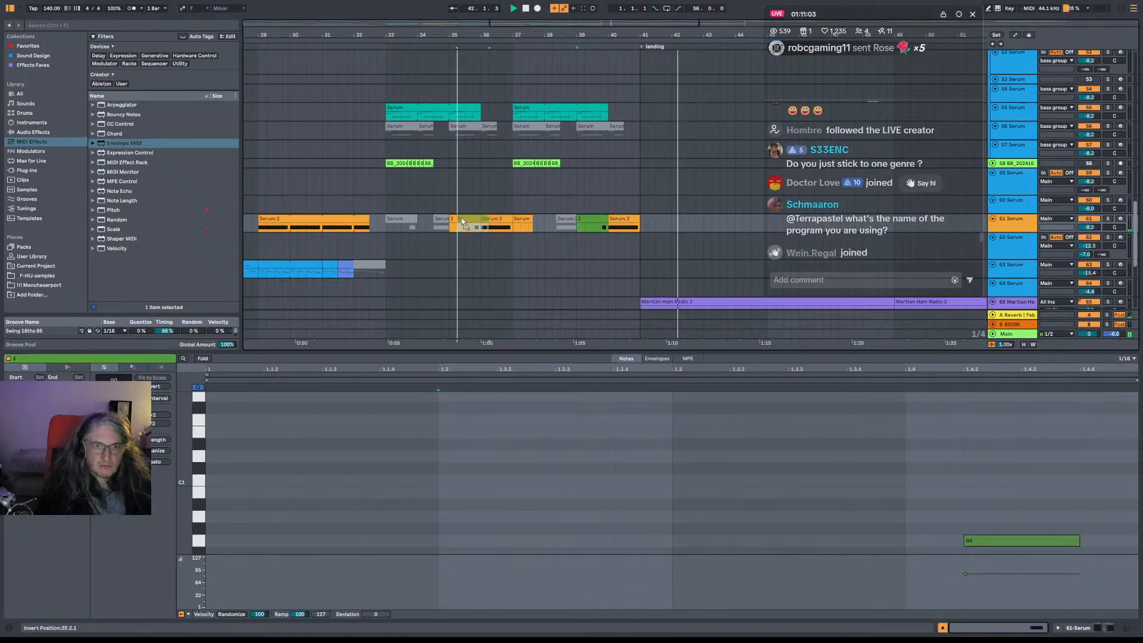
left_click(475, 231)
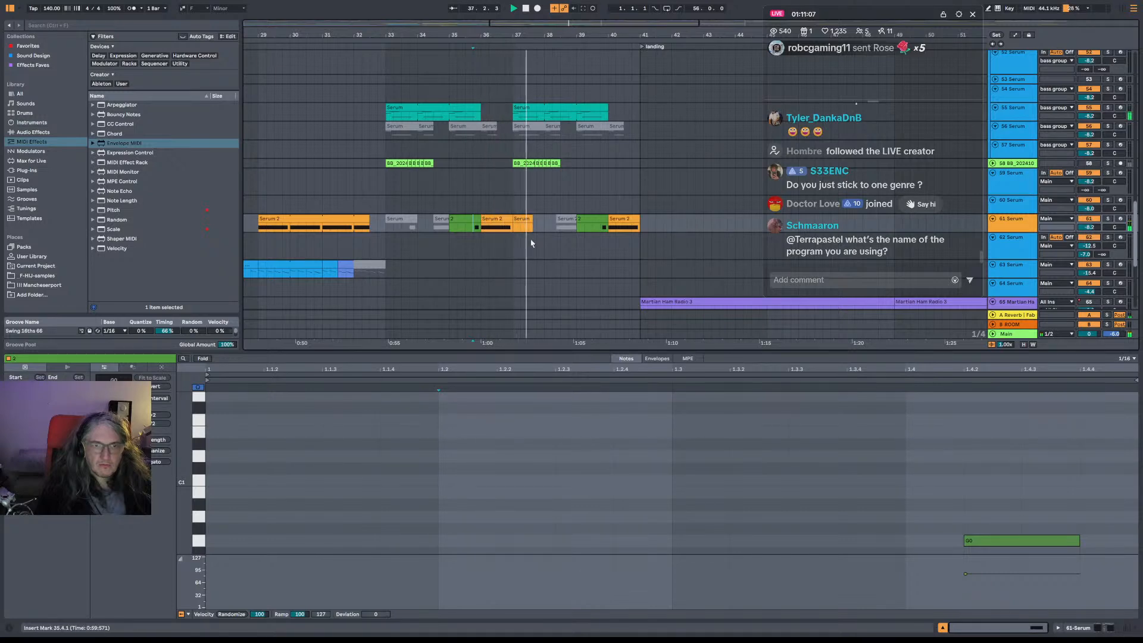
Show the device chain of the 48 Crisp Kit track.
scroll(531, 243, "up", 5)
scroll(552, 213, "up", 3)
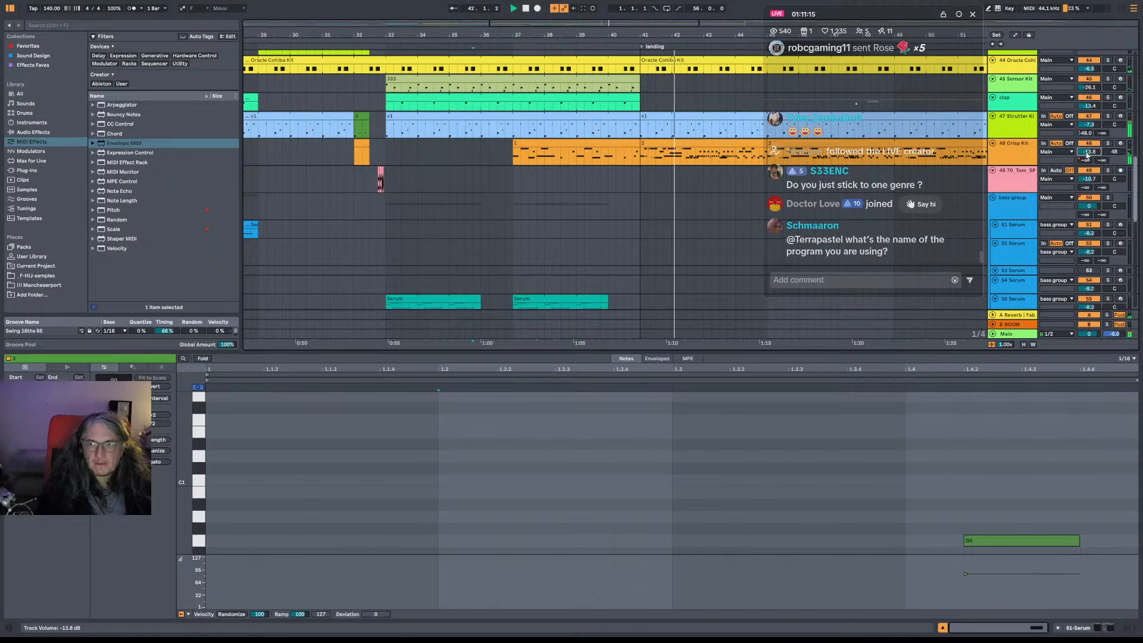
double_click(1014, 144)
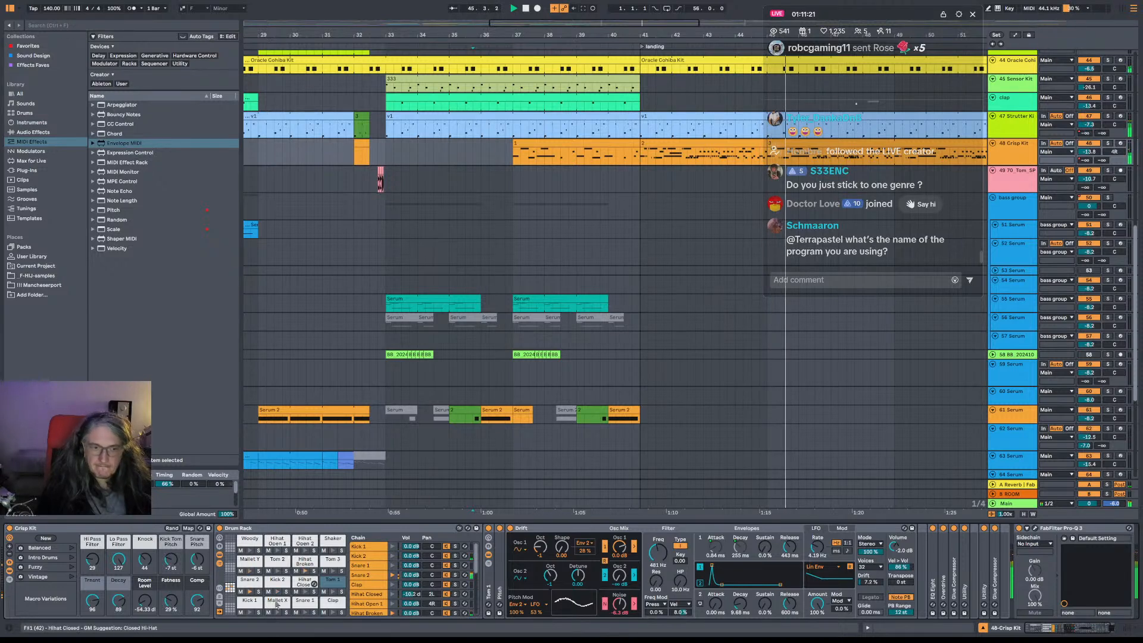
Copy the 333 clip on the 45 Sensor Kit track from bar 33 to bar 49.
left_click_drag(405, 34, 357, 18)
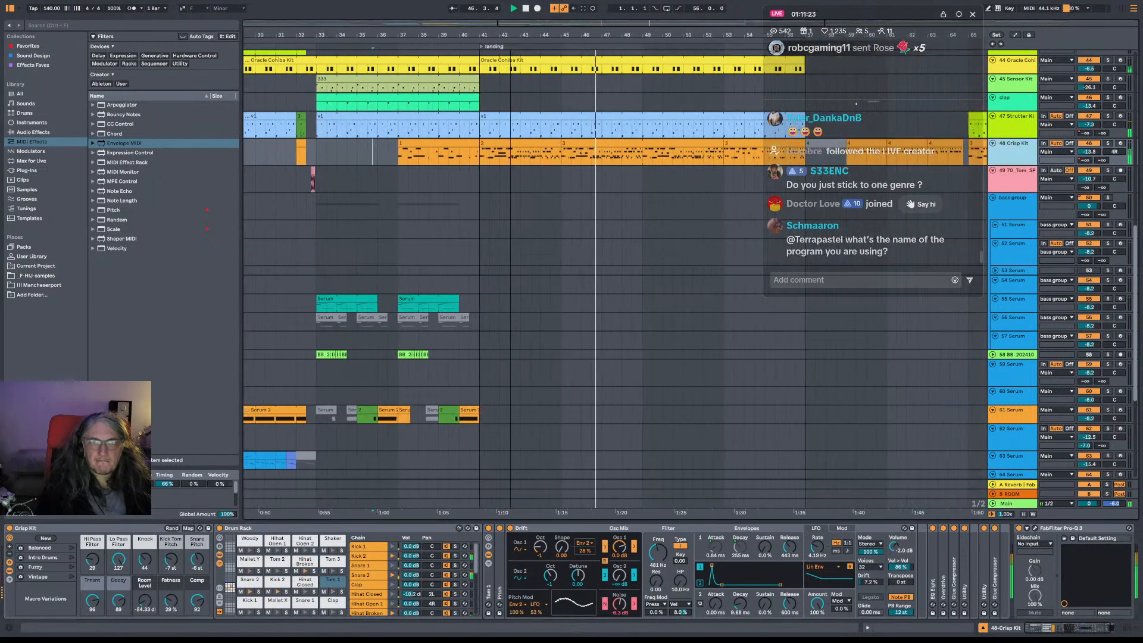
left_click_drag(539, 35, 544, 18)
scroll(550, 149, "up", 3)
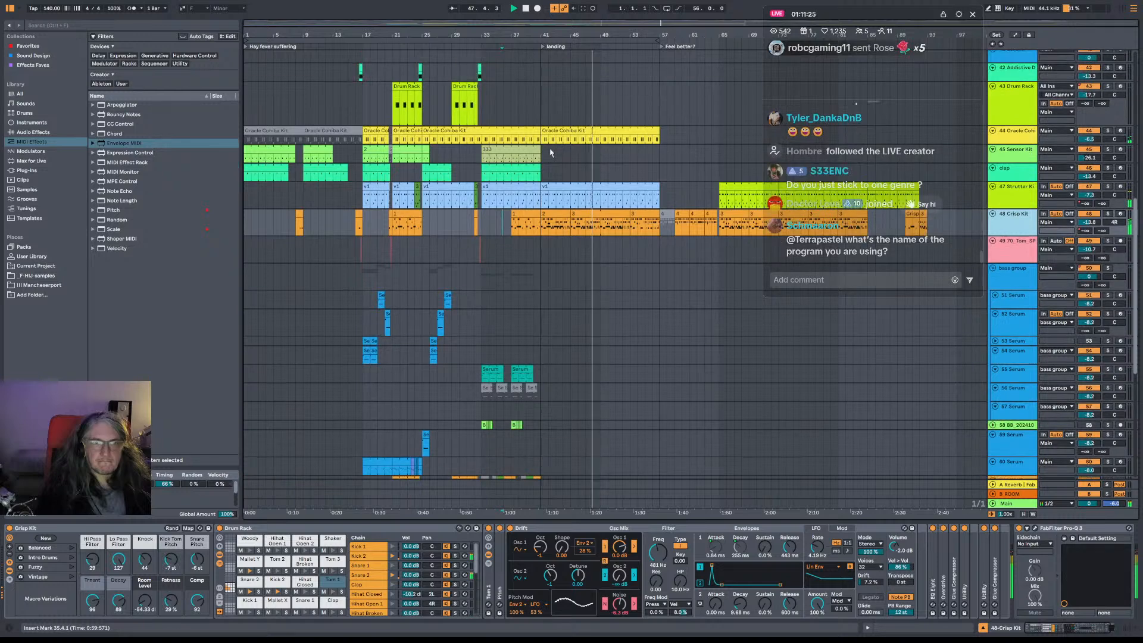
left_click_drag(532, 149, 651, 156)
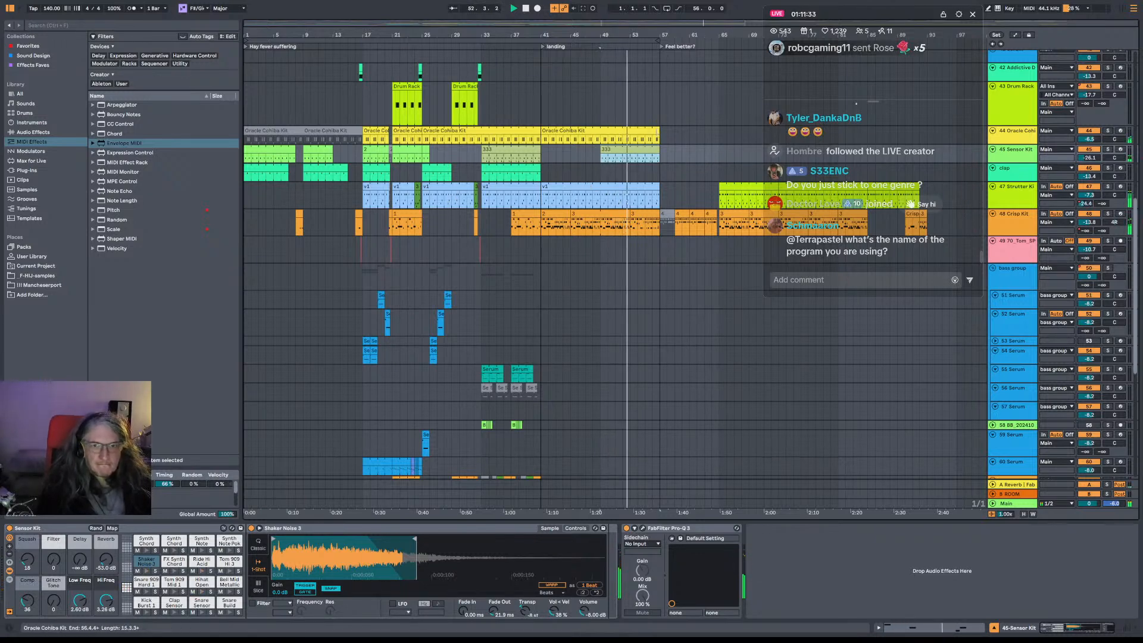
Shorten the copied Sensor Kit clip to end around bar 53 and the Strutter Kit v1 clip to end at 53.2.2.
left_click_drag(658, 149, 628, 150)
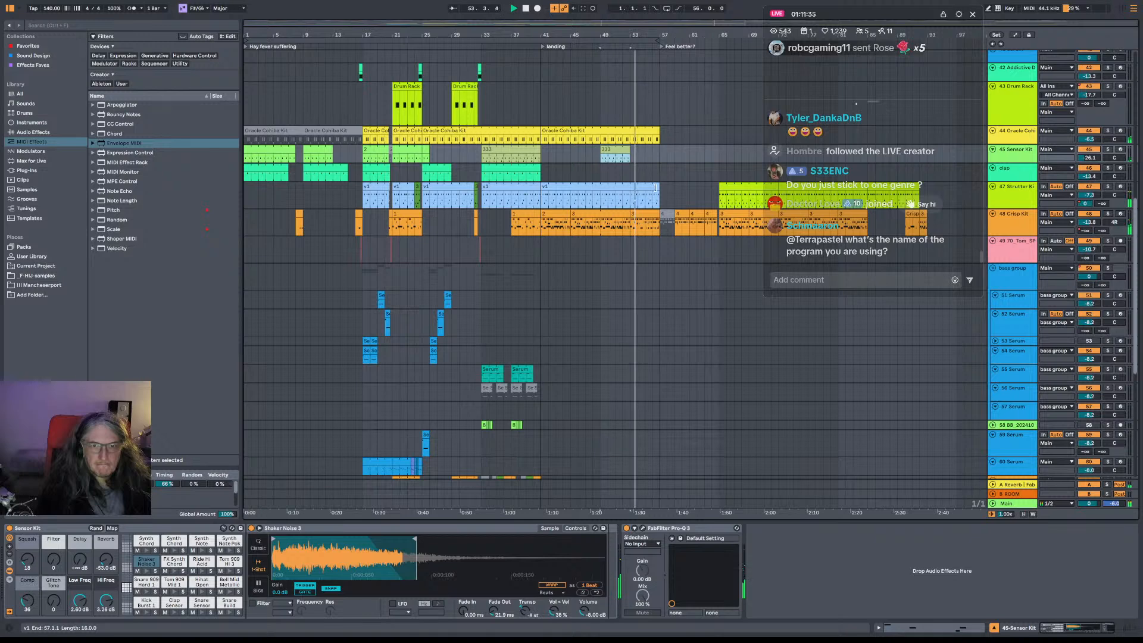
left_click_drag(656, 187, 632, 188)
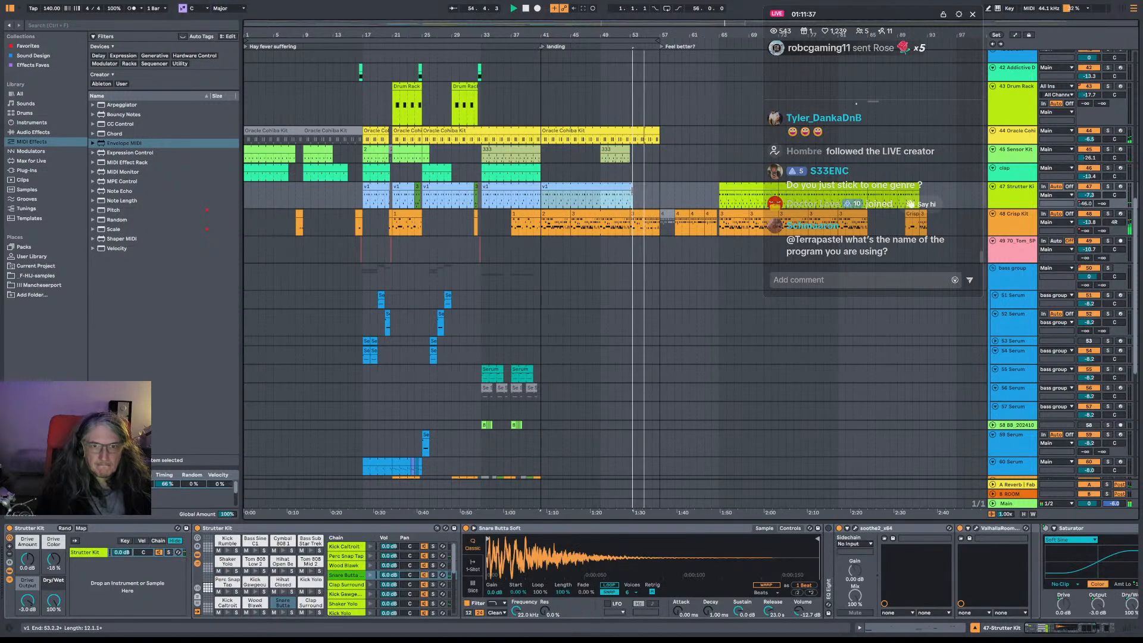
Audition the arrangement from 16.3.1 and replay the 59 Serum clip from 25.1.1.
left_click(361, 76)
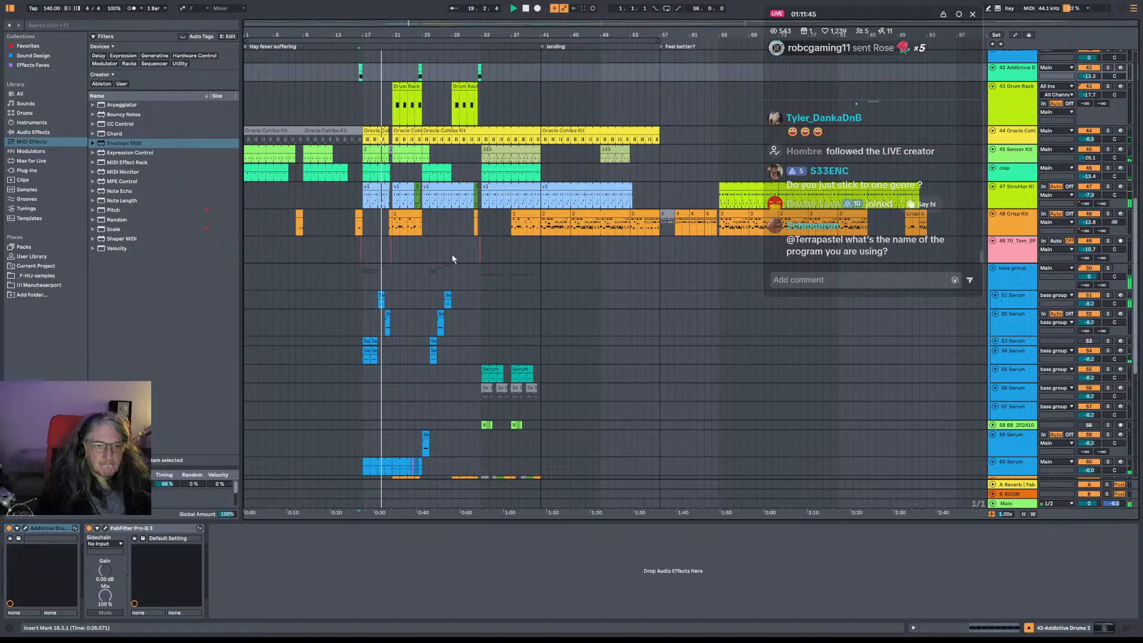
scroll(454, 256, "down", 3)
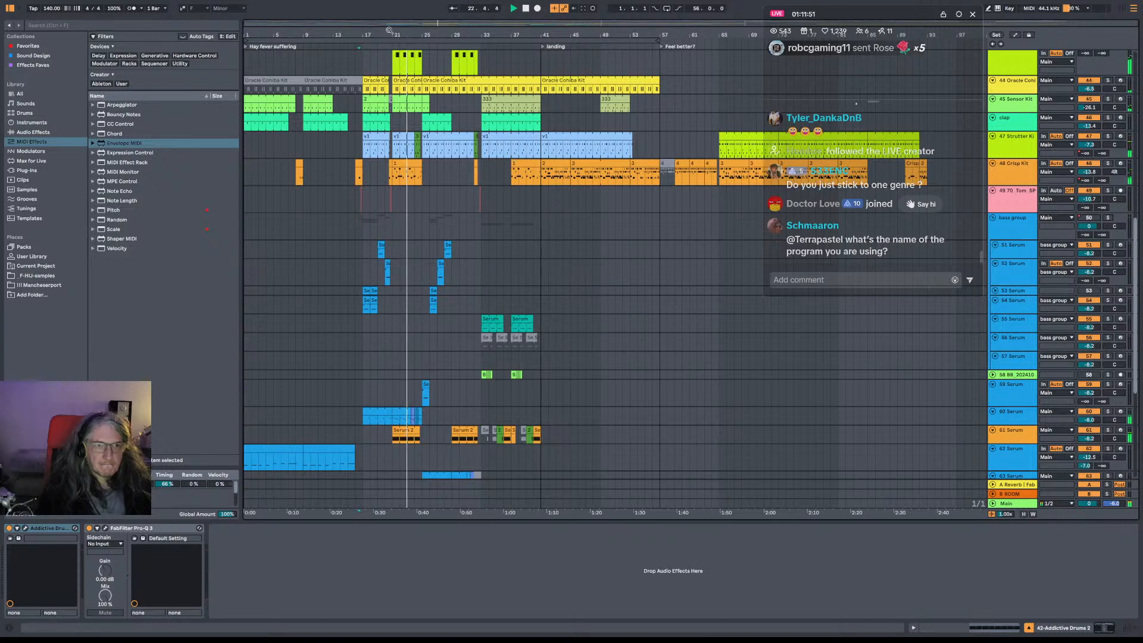
left_click_drag(388, 34, 407, 94)
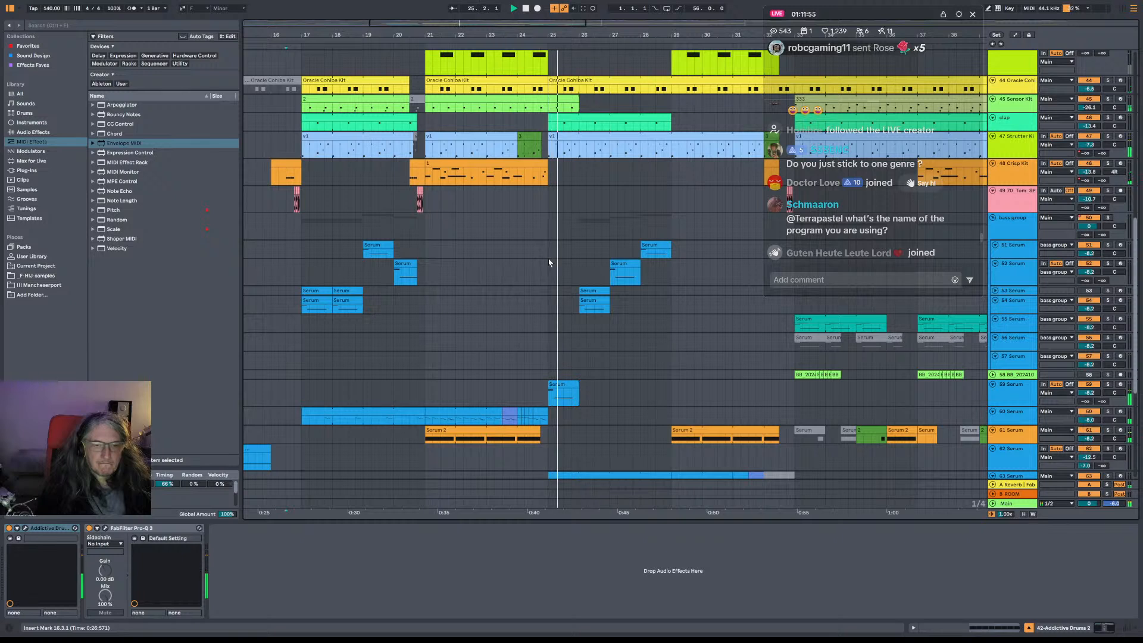
left_click(543, 401)
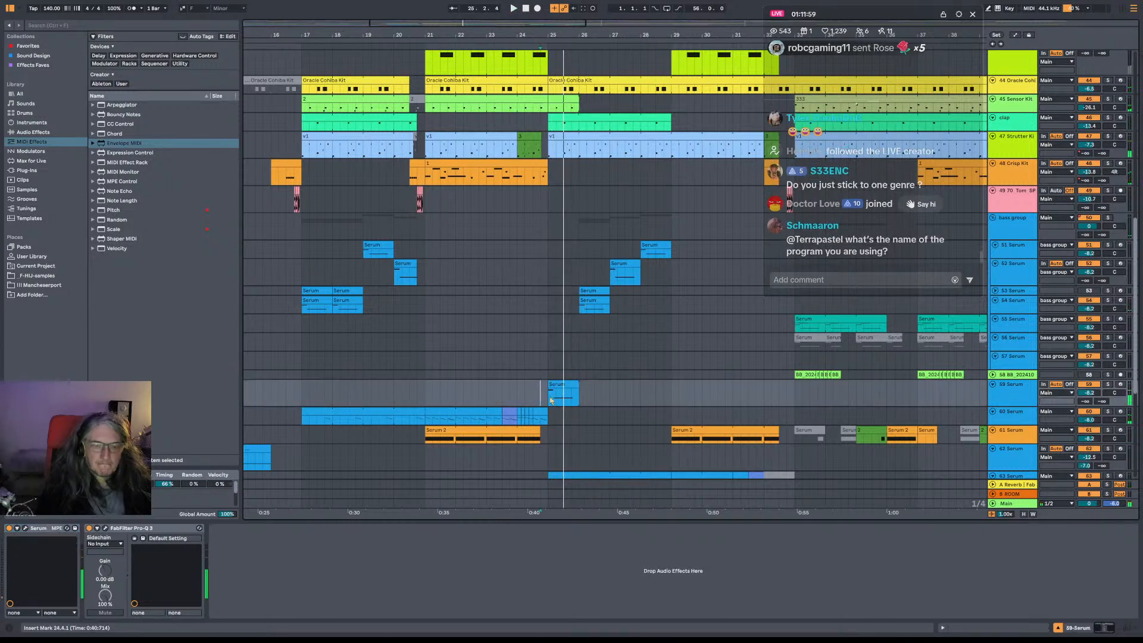
left_click(550, 401)
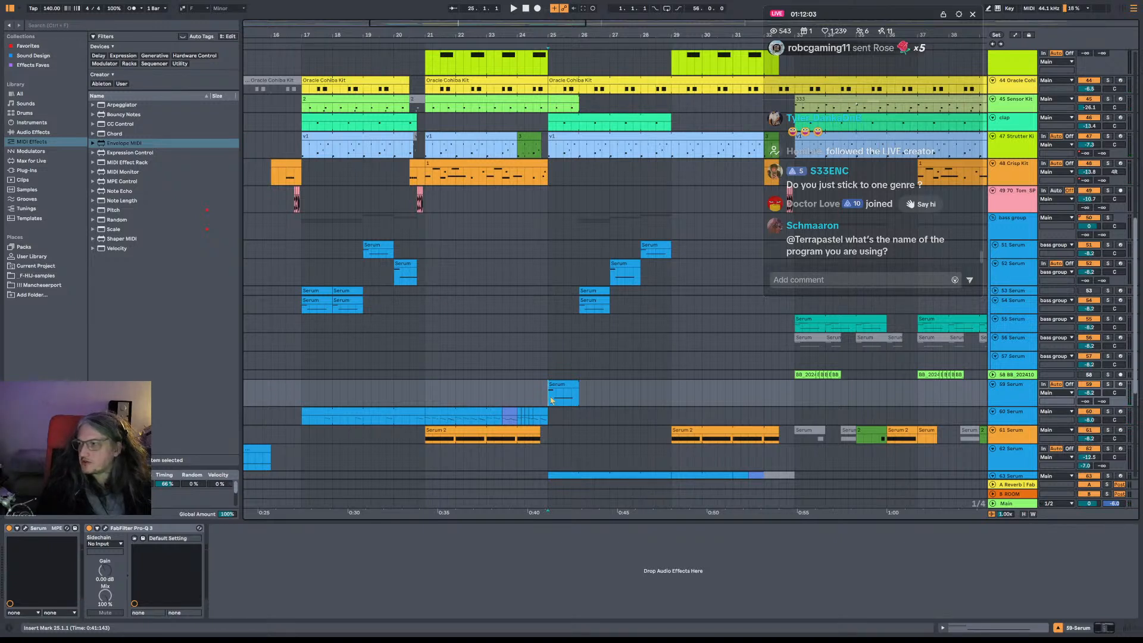
key("space")
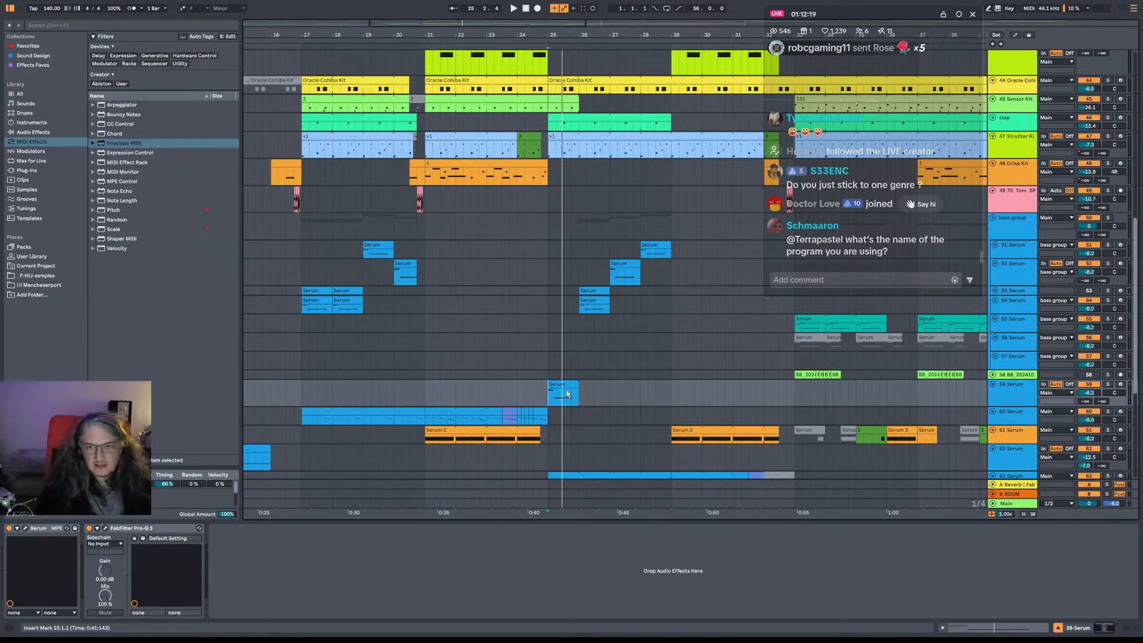
key("space")
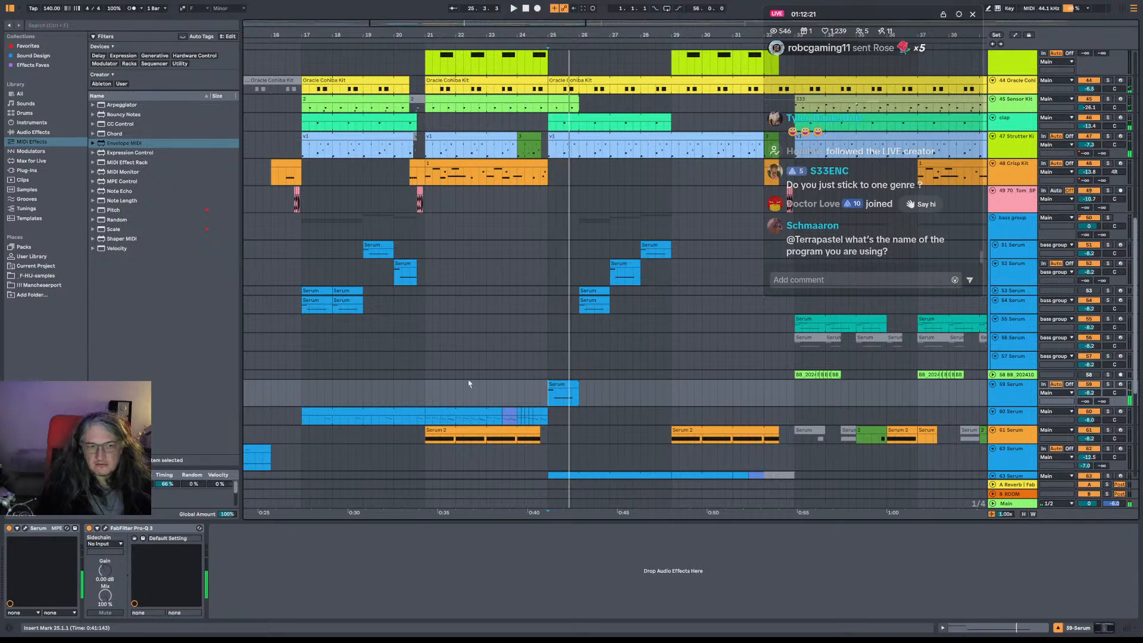
Play the 52 Serum clip from 20.1.1 and open that track's Serum plugin.
left_click(263, 305)
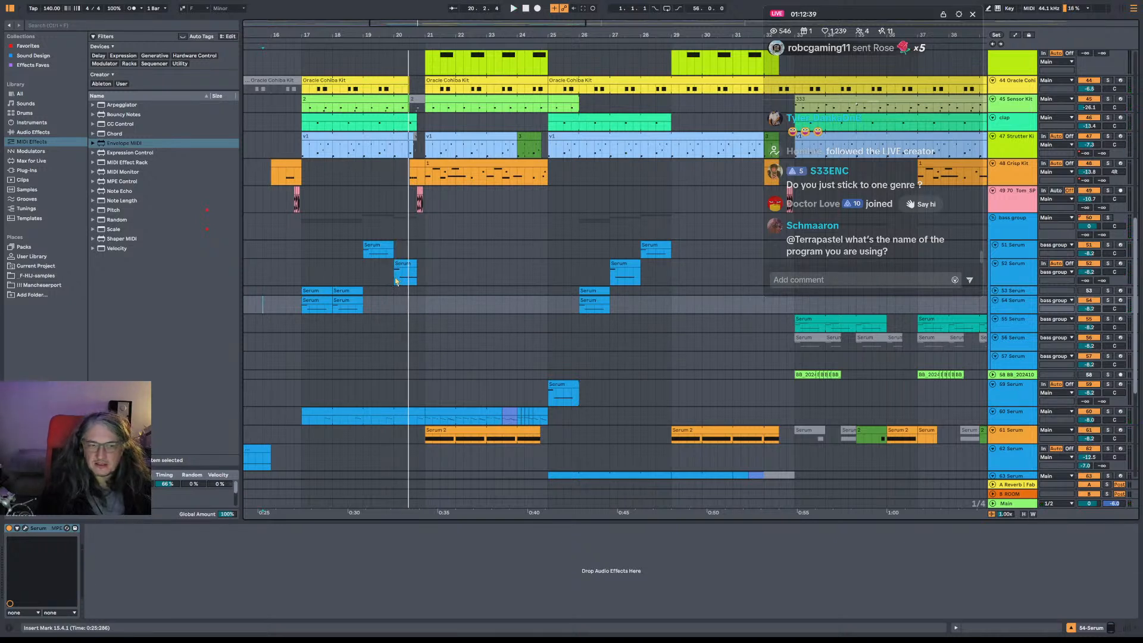
left_click(396, 282)
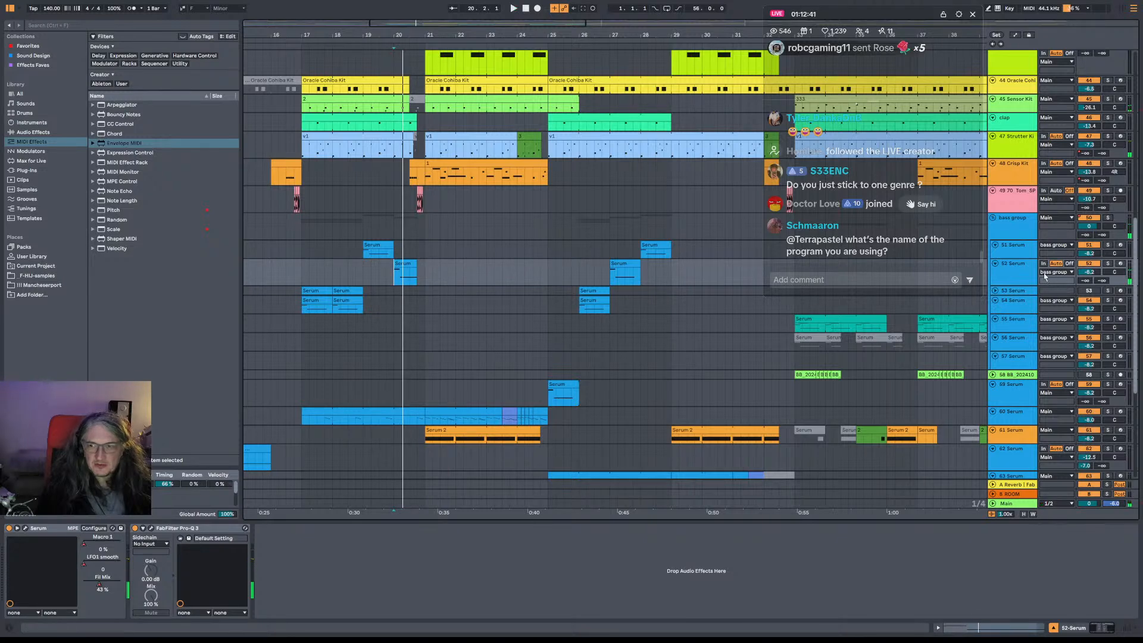
left_click(25, 528)
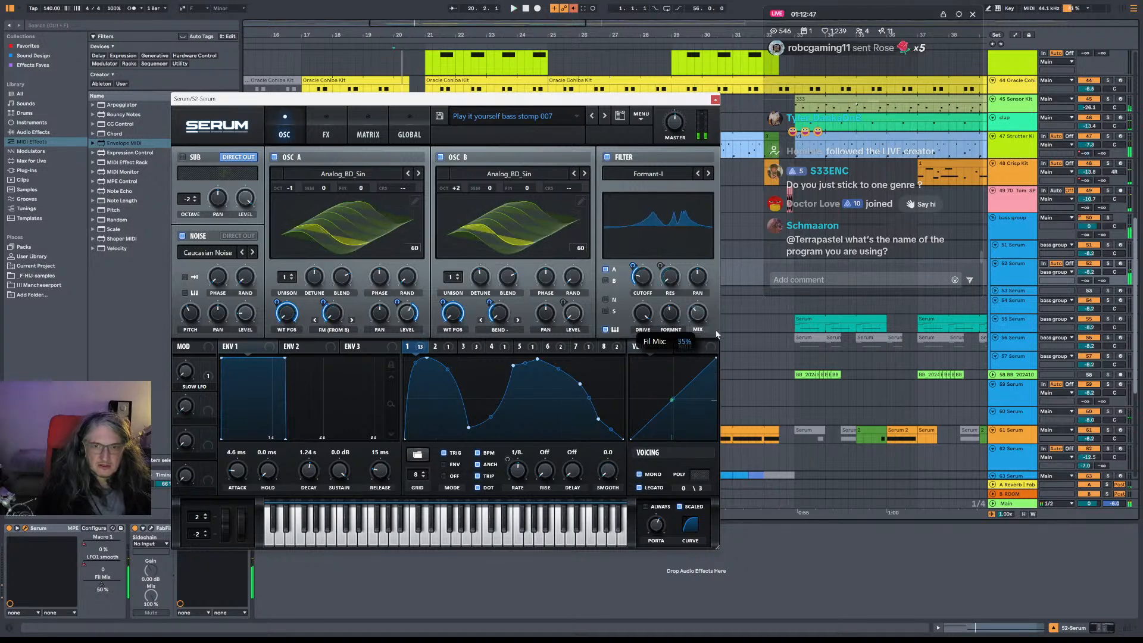
Try other octave settings for oscillator B during playback, including +4, -1 and +1.
key("space")
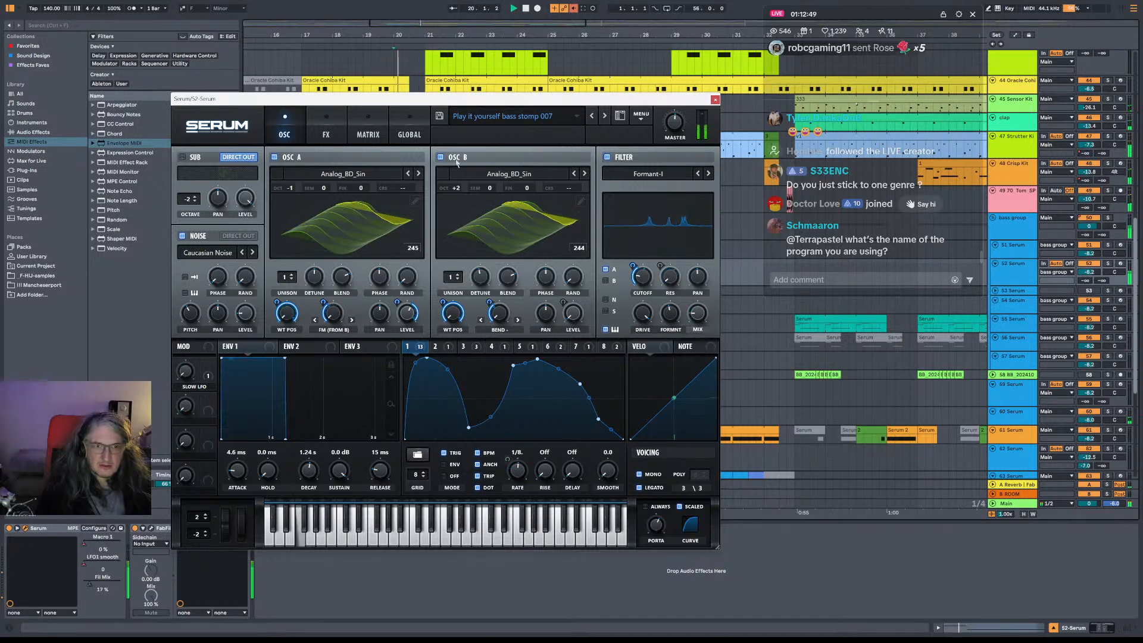
left_click_drag(457, 188, 475, 144)
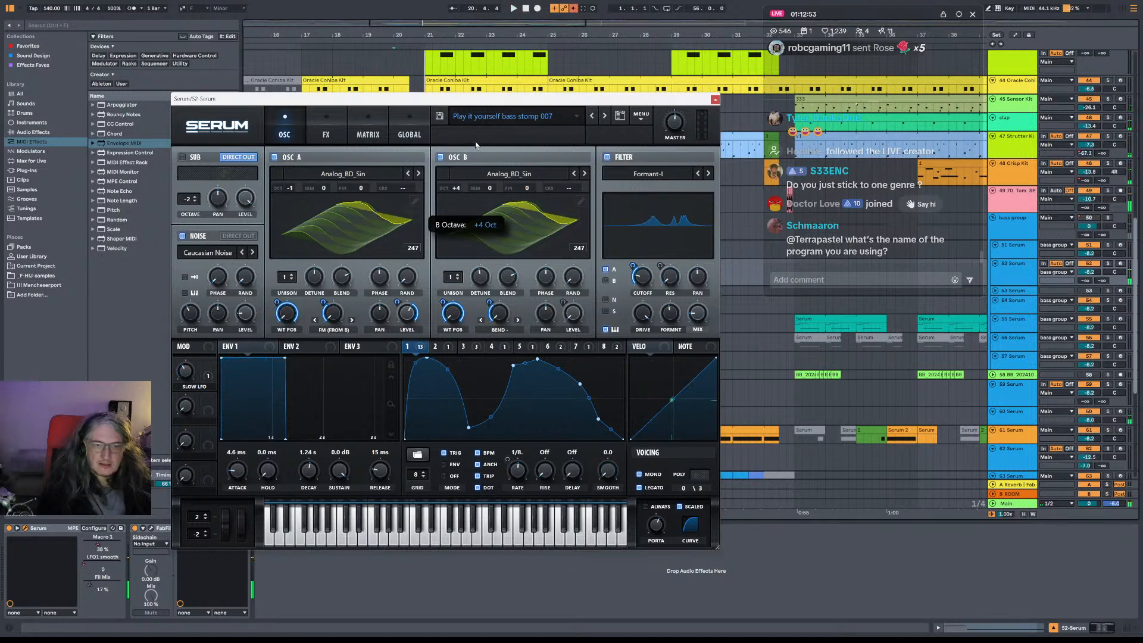
left_click_drag(471, 192, 470, 250)
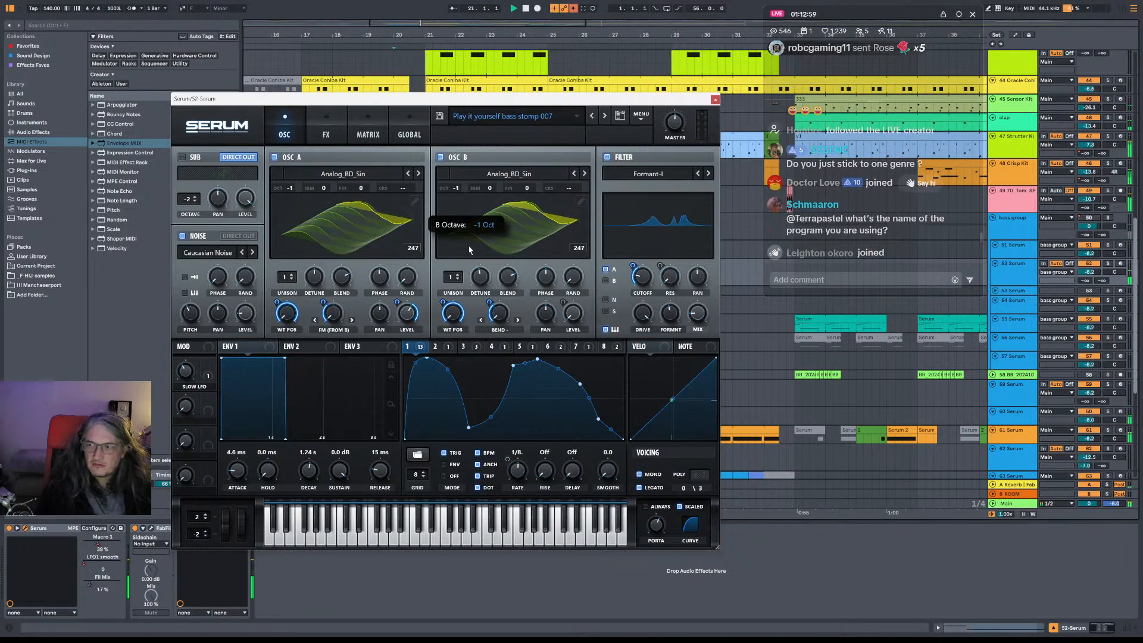
left_click_drag(470, 250, 475, 223)
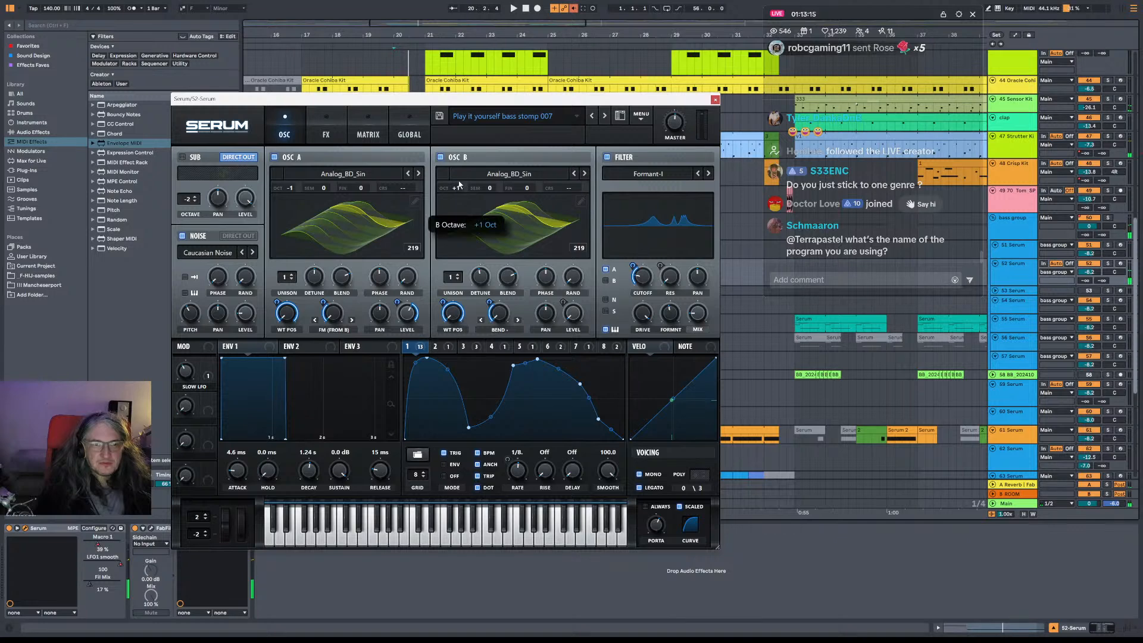
left_click_drag(459, 185, 458, 193)
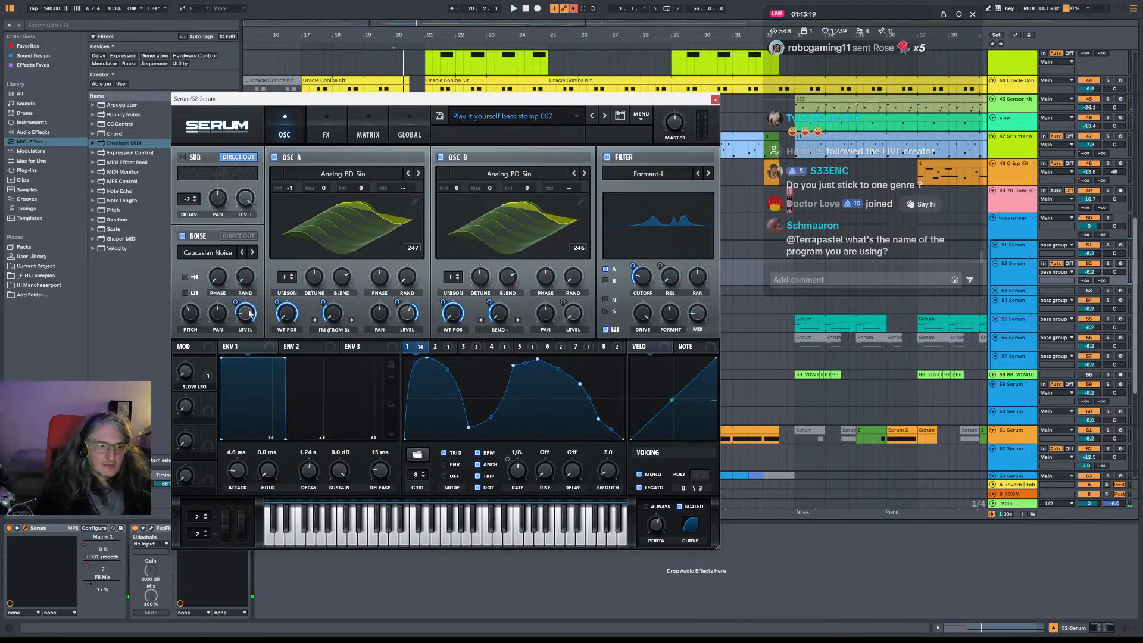
Modulate the Noise level with LFO 1 at a depth of about 18 and listen to it in playback.
mouse_move(239, 315)
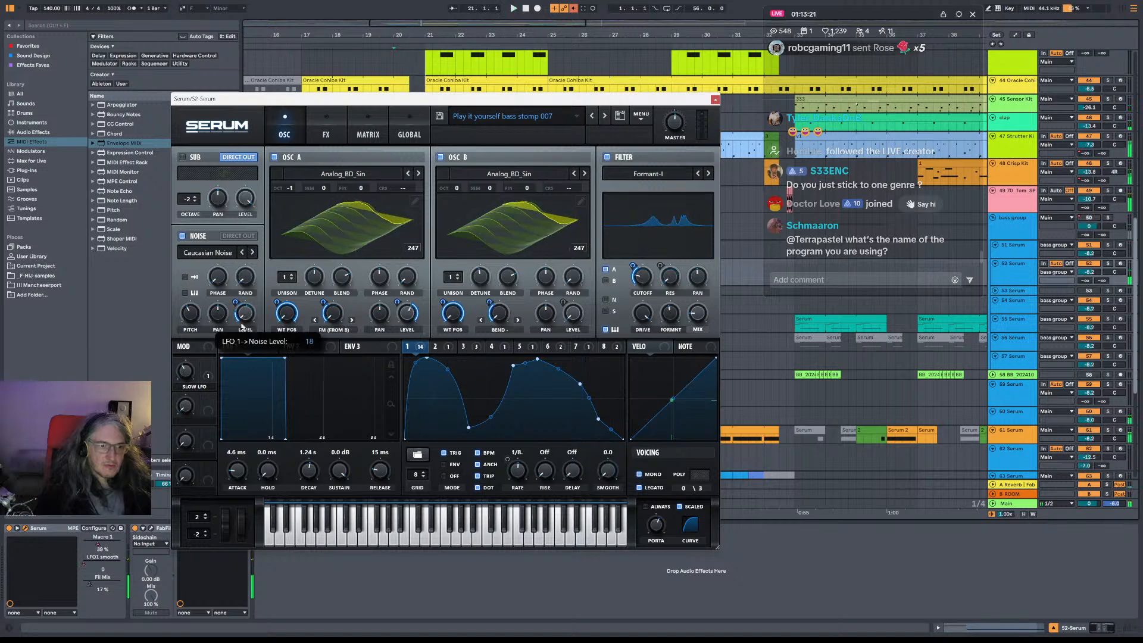
key("space")
left_click_drag(241, 324, 242, 325)
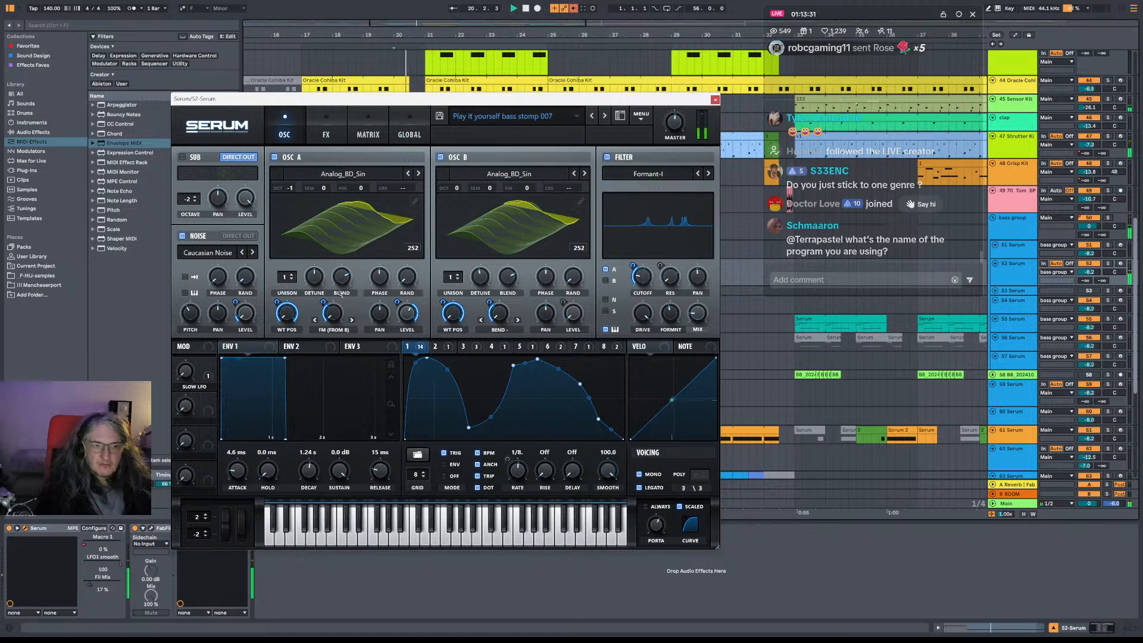
Set oscillator B's octave to +2, audition the sound and close the Serum plugin.
left_click_drag(457, 188, 462, 170)
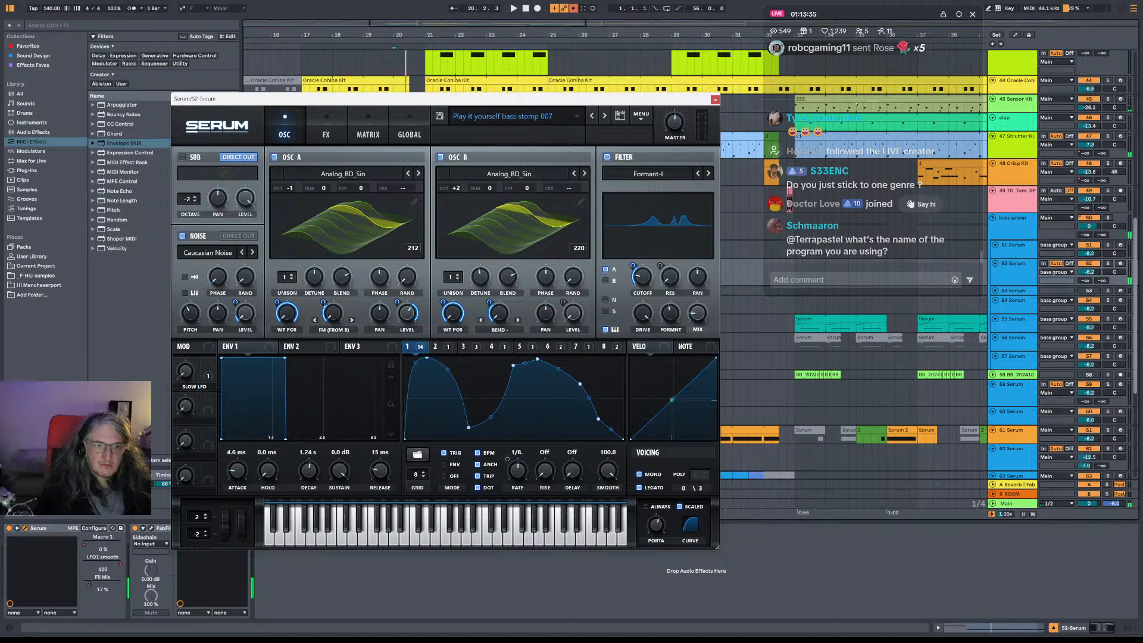
mouse_move(323, 303)
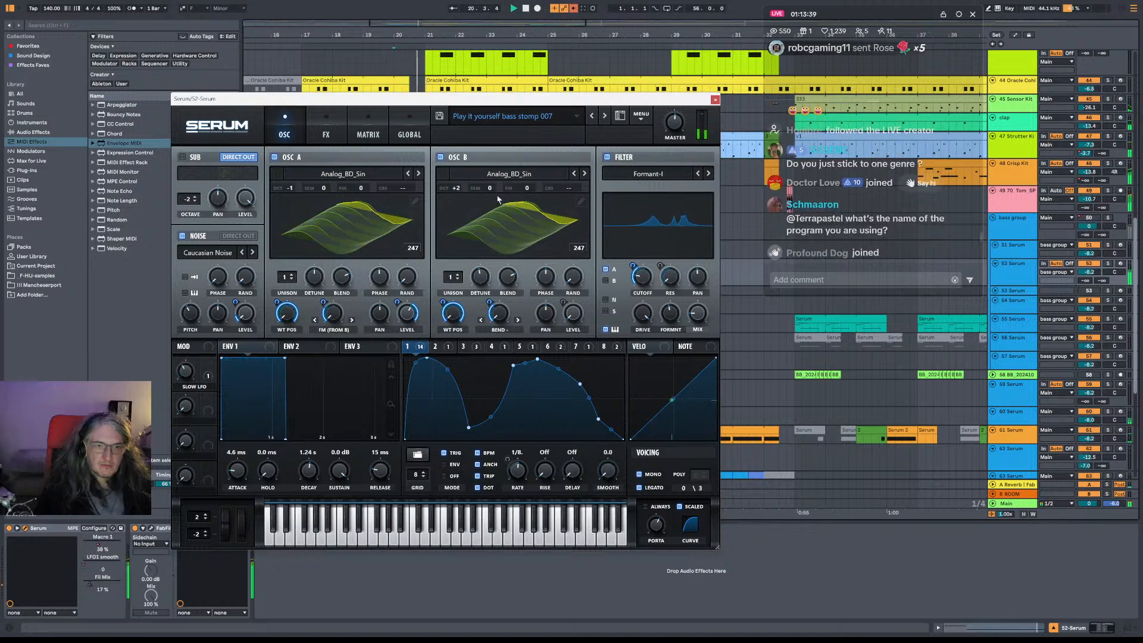
left_click(714, 100)
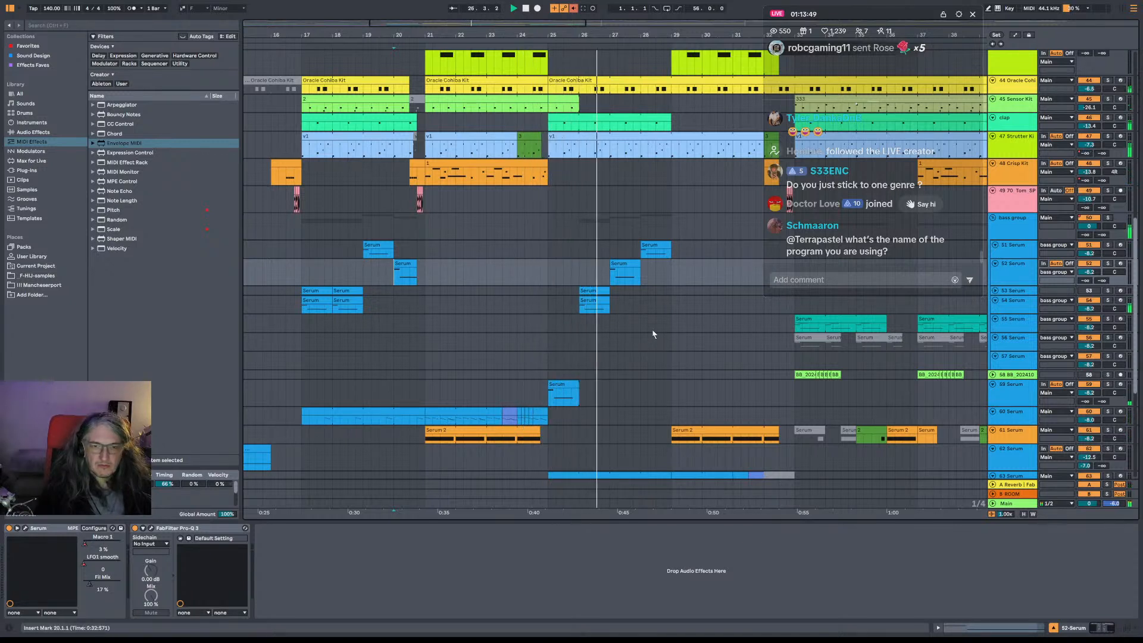
Lower the 63 Serum track's volume to -15.7 dB during playback.
scroll(595, 327, "right", 3)
scroll(595, 327, "up", 1)
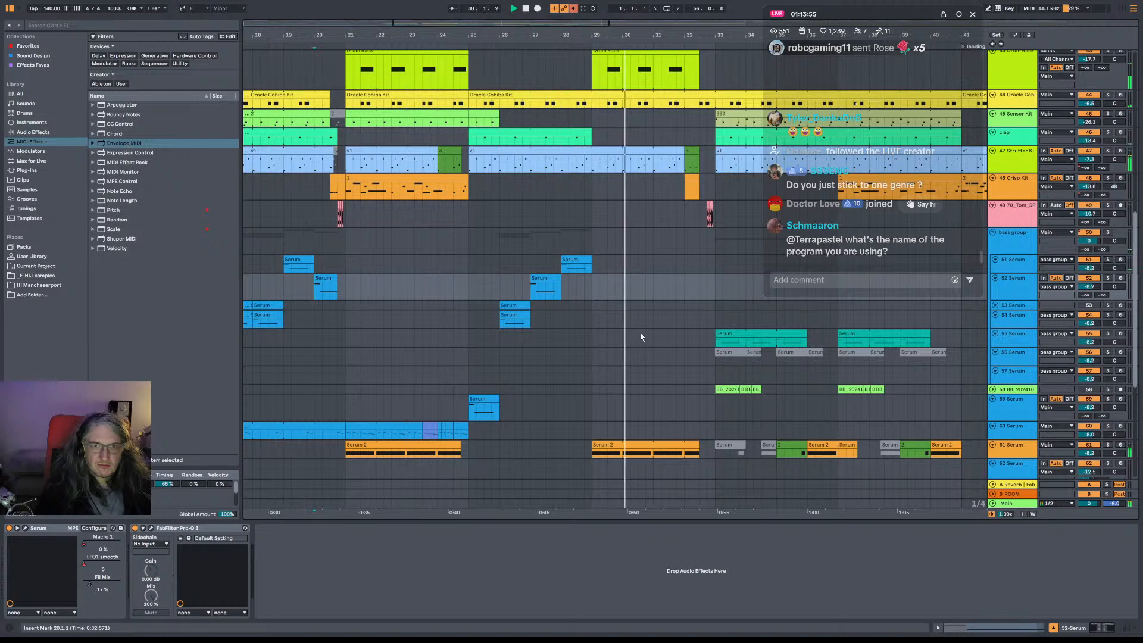
scroll(642, 338, "down", 5)
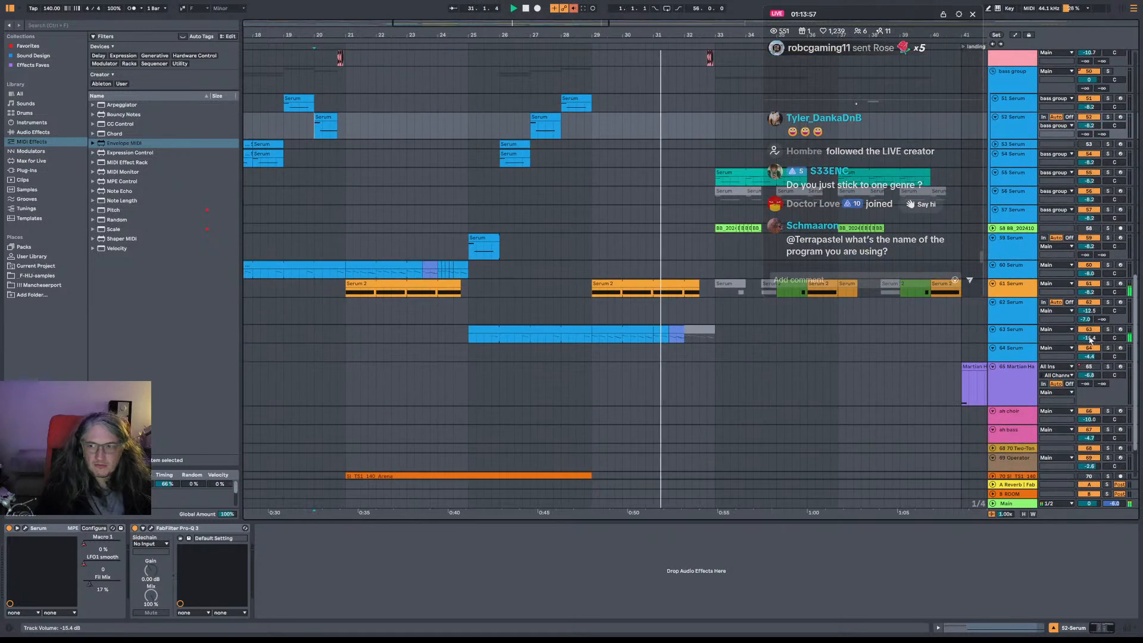
left_click_drag(1090, 339, 1090, 341)
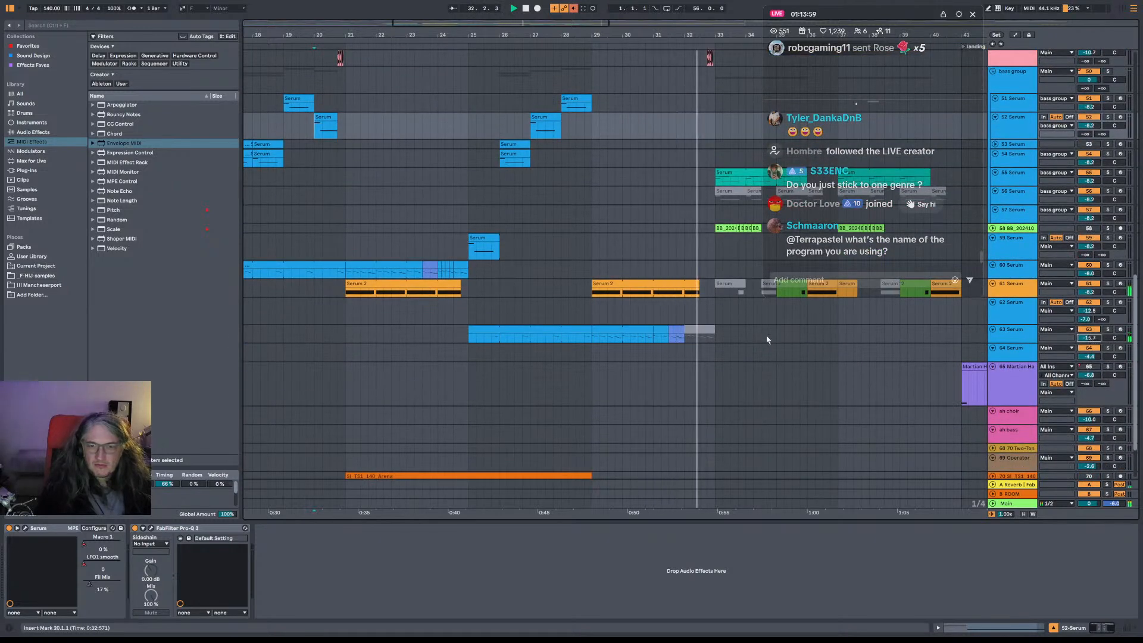
left_click_drag(767, 340, 540, 355)
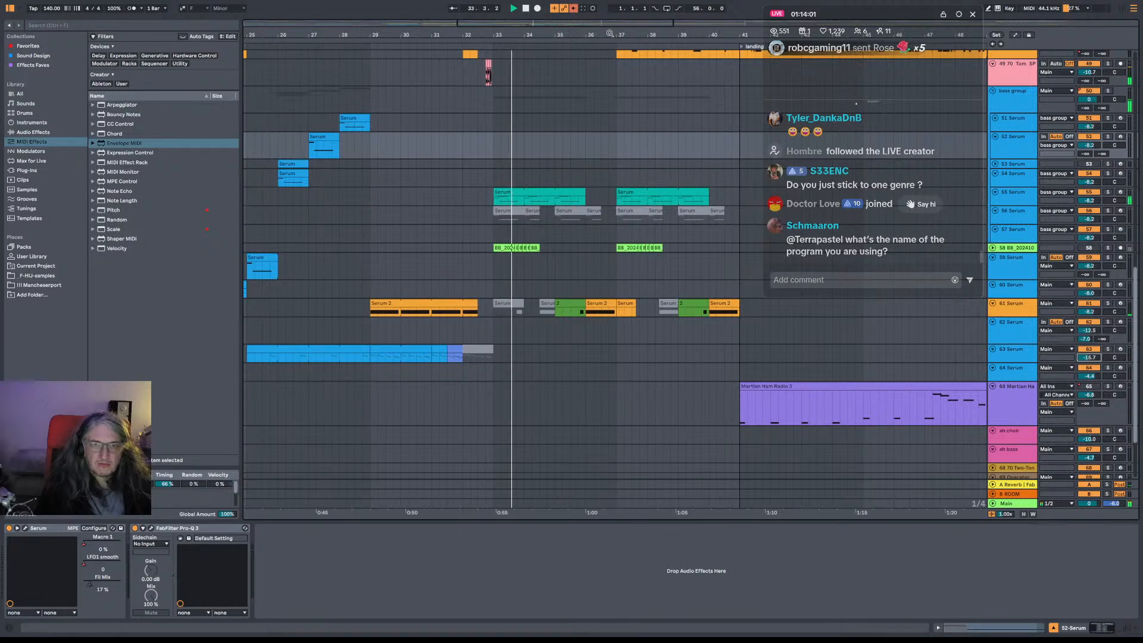
left_click_drag(610, 34, 574, 13)
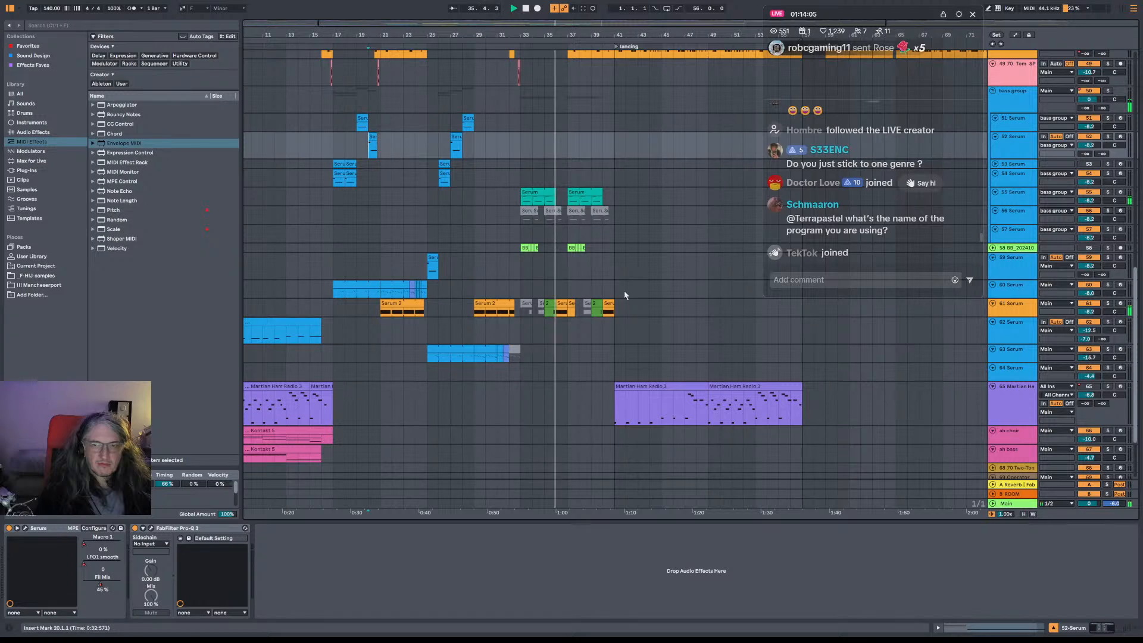
scroll(613, 344, "down", 2)
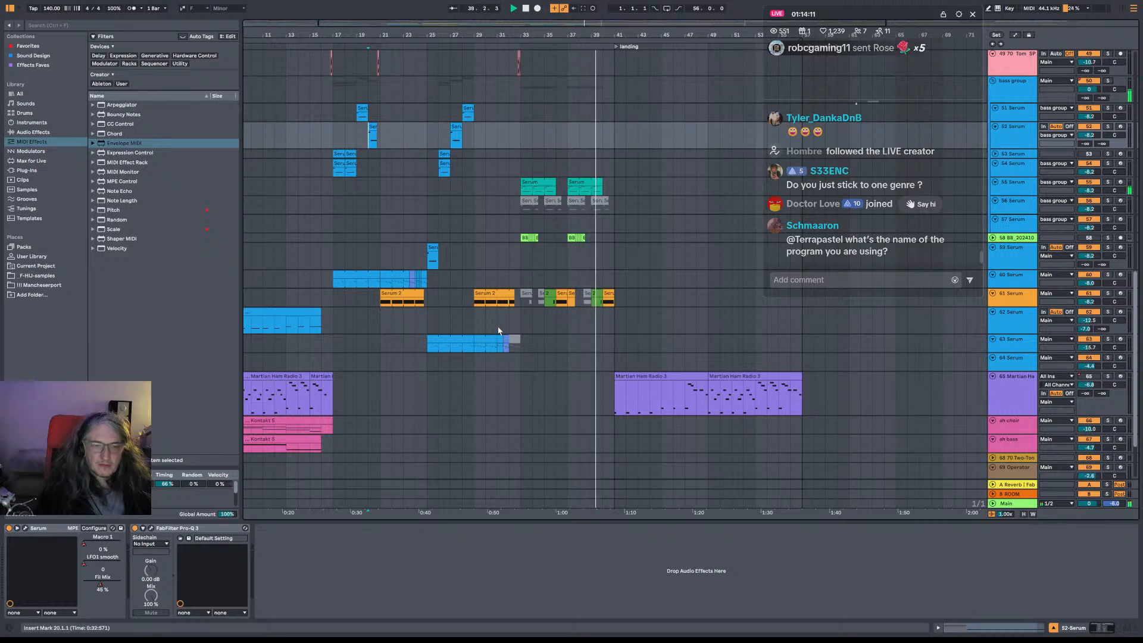
Play the arrangement from 29.1.1 and solo the 61 Serum track to hear it alone.
left_click(475, 305)
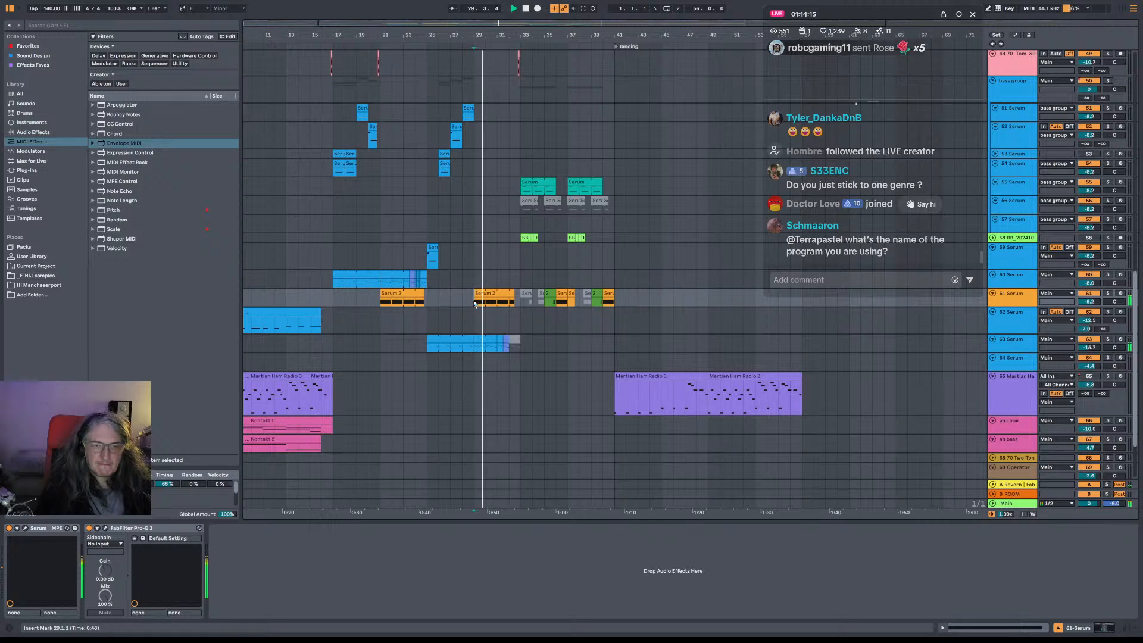
key("space")
left_click(1108, 294)
key("space")
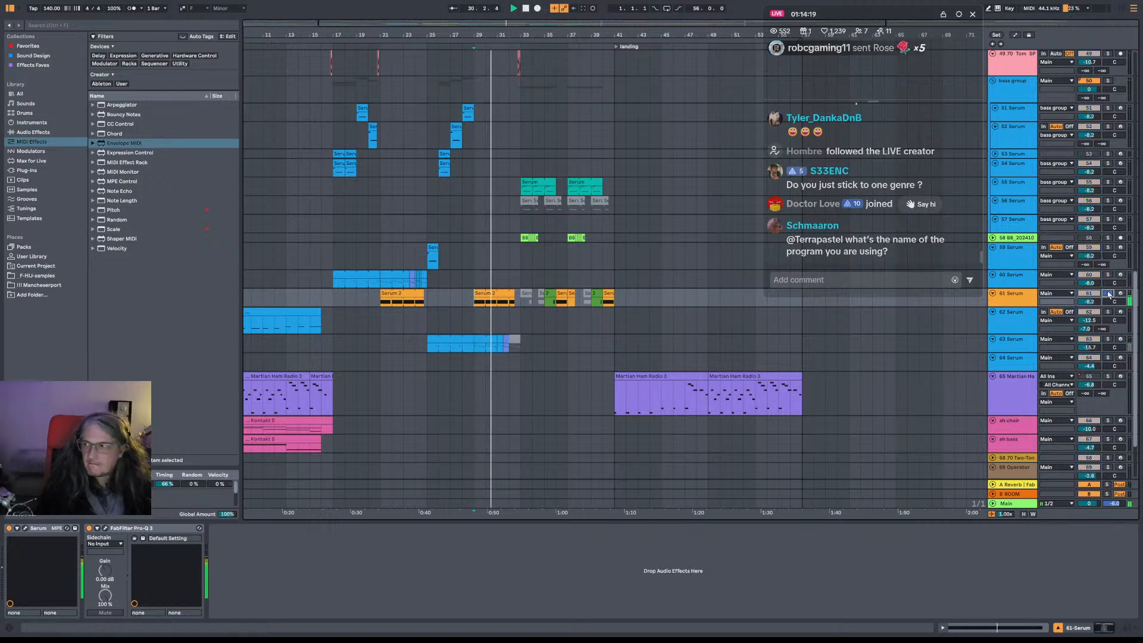
Replay the soloed 61 Serum part with the Main track's VISION 4X analyser open and move its window clear of the mixer.
left_click(1025, 504)
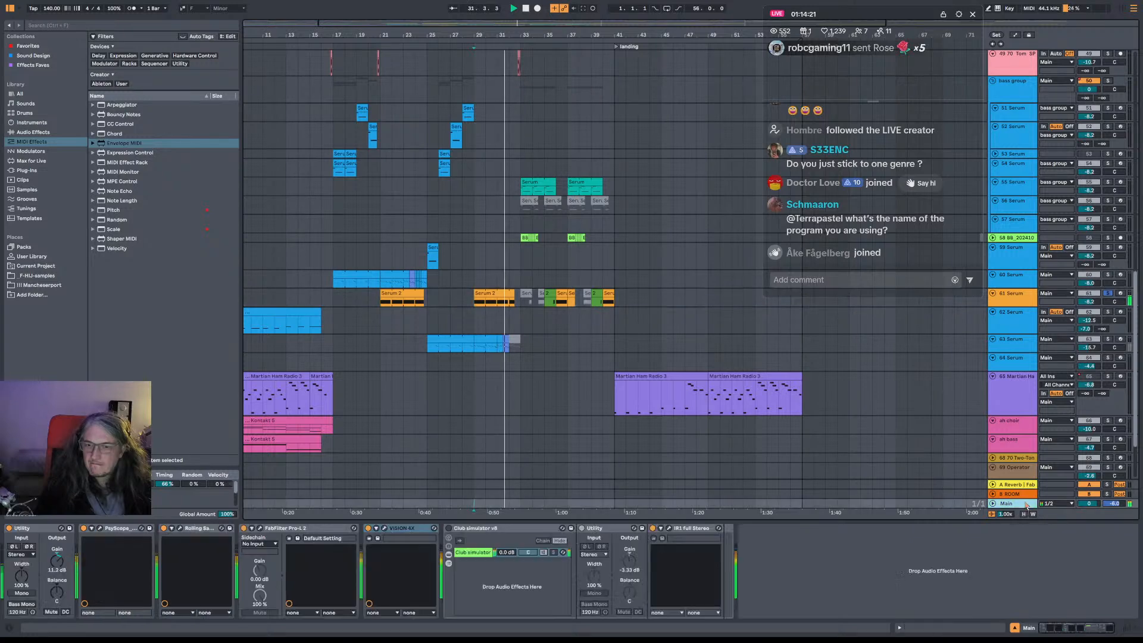
key("space")
key("space")
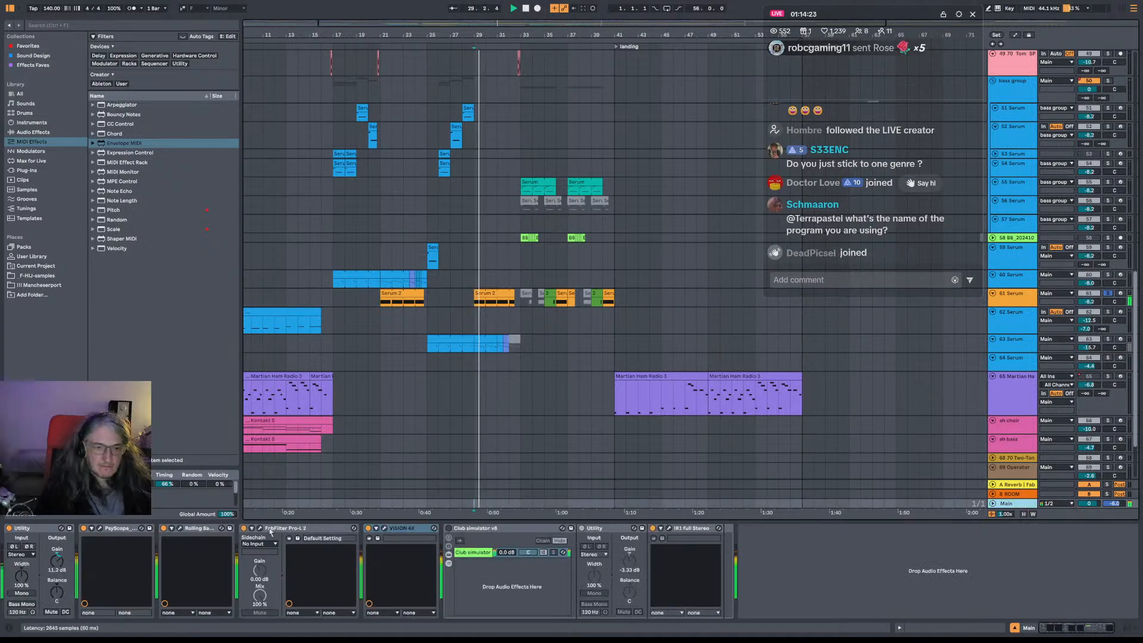
left_click(384, 529)
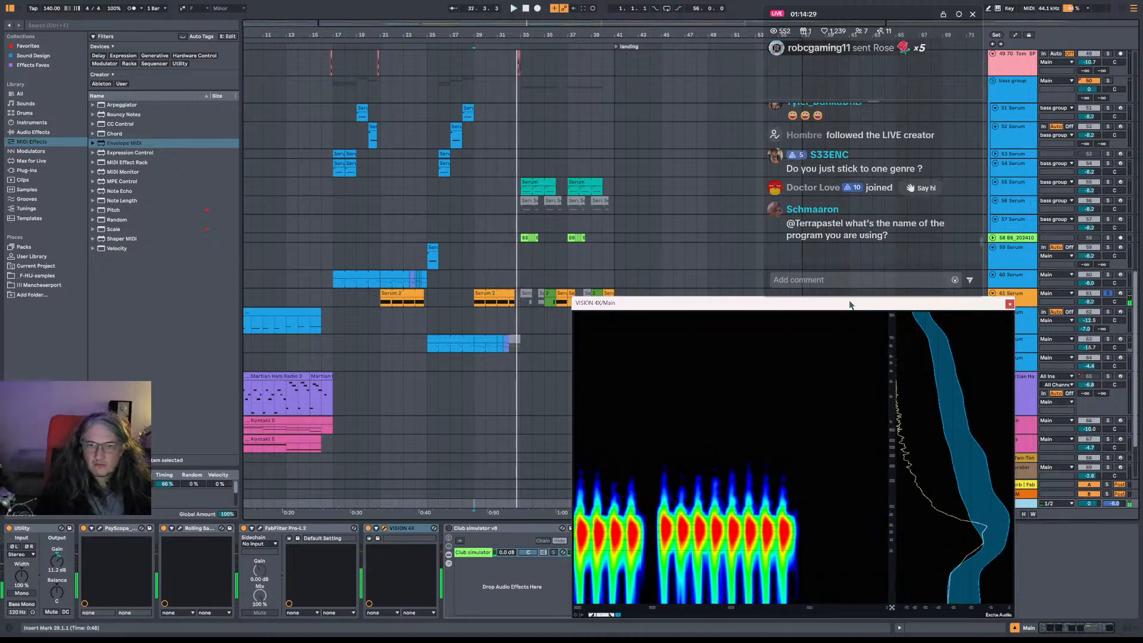
left_click_drag(850, 305, 515, 63)
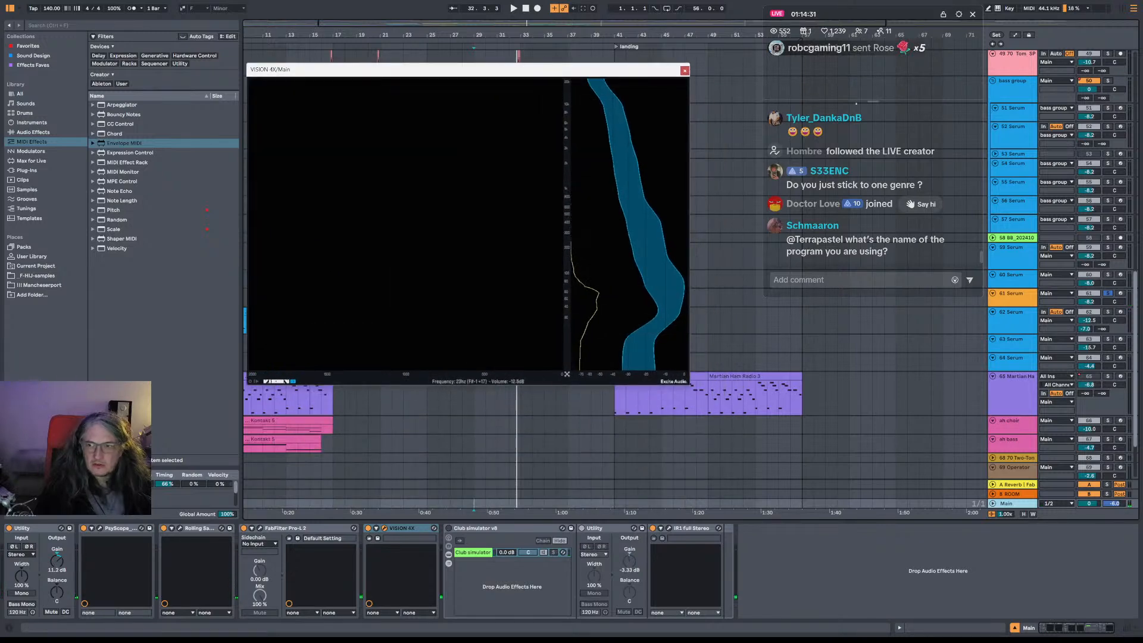
Unsolo the 61 Serum track, examine the full mix in VISION 4X during playback and close the analyser.
left_click(1108, 294)
key("space")
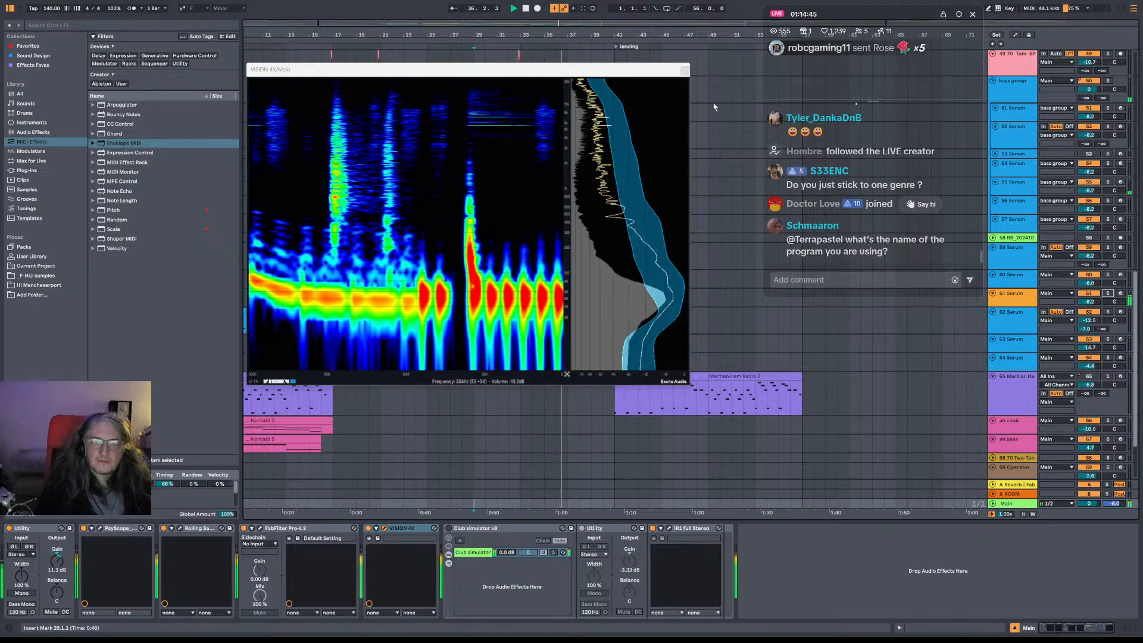
left_click(685, 70)
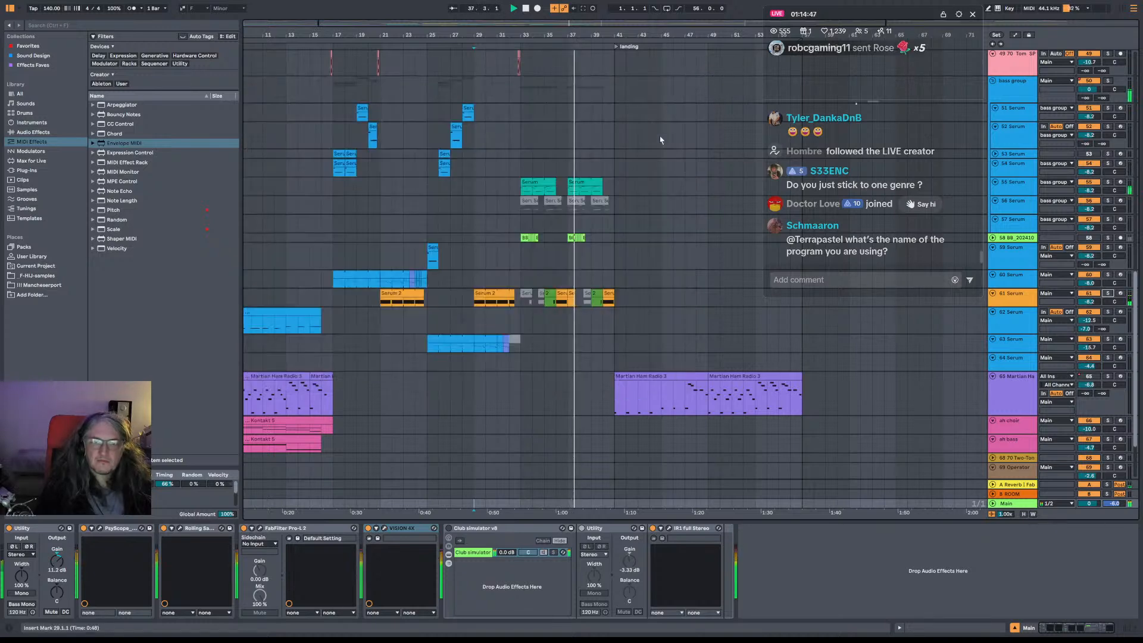
Play the 55 Serum clip from 33.1.1, inspect that track's Serum plugin and close it.
left_click(523, 185)
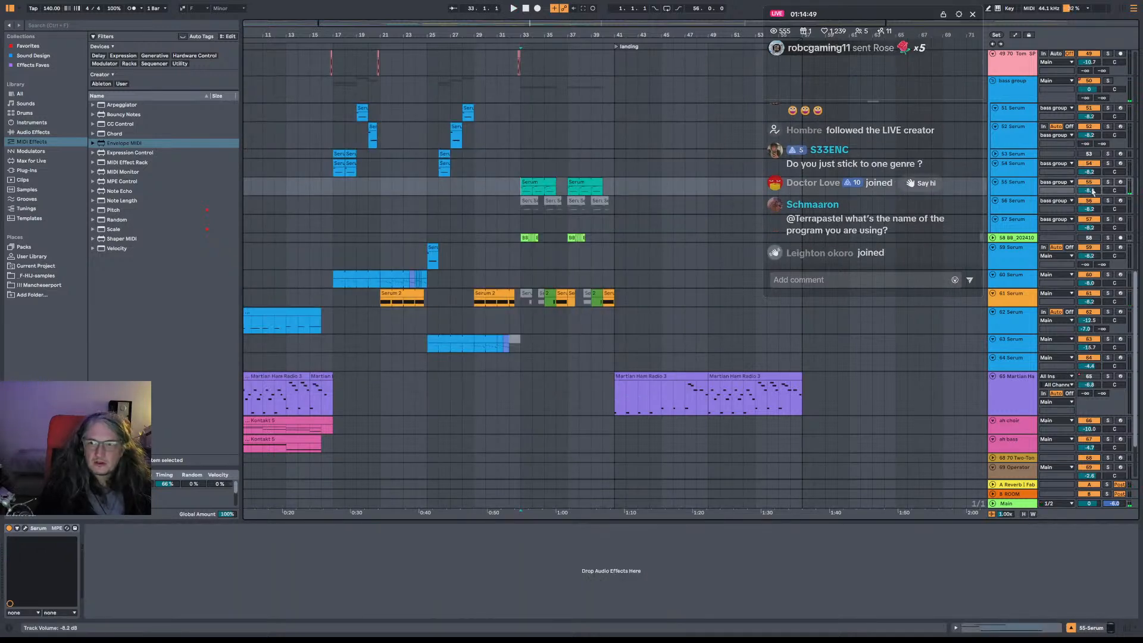
left_click(24, 528)
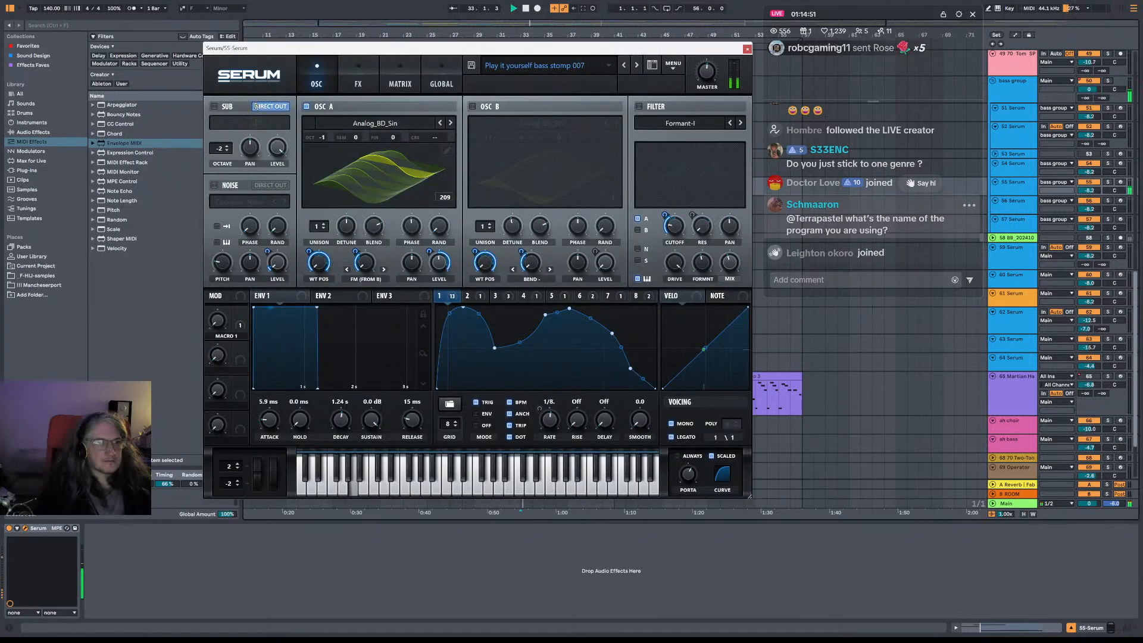
key("space")
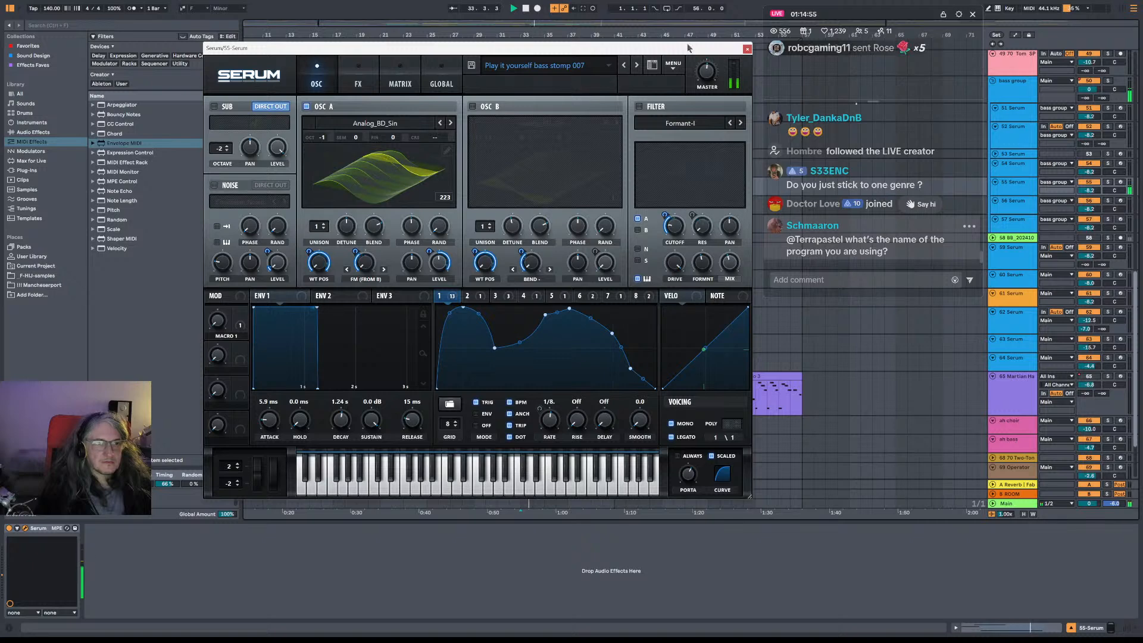
left_click(748, 49)
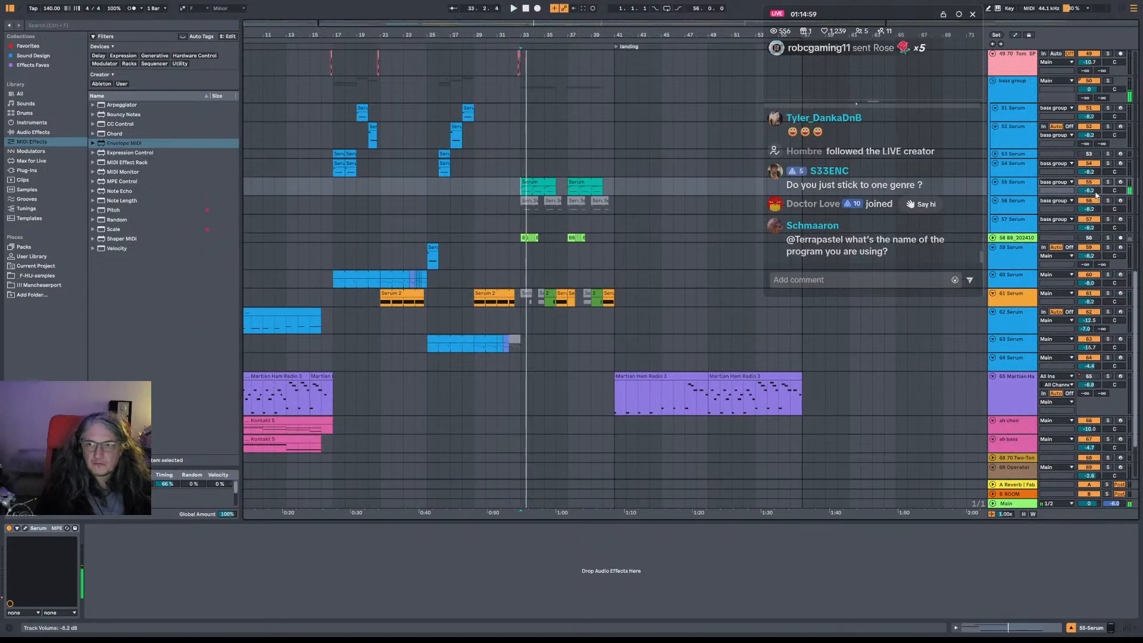
Reopen VISION 4X on the Main track, examine the spectrum of the section from bar 33 and close it.
left_click(1013, 504)
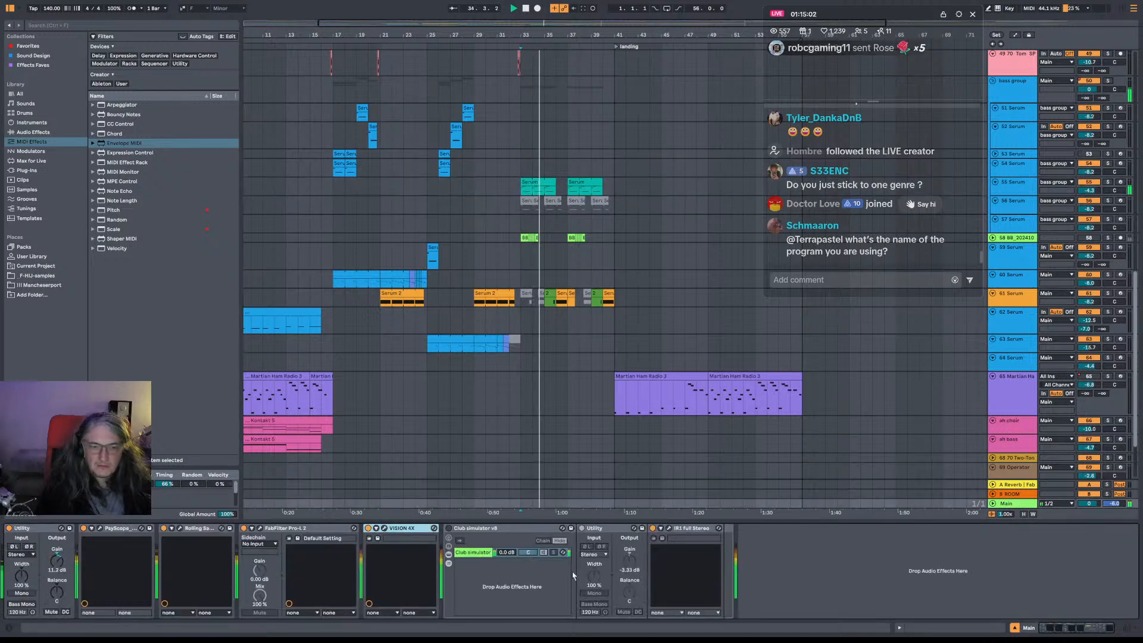
left_click(385, 529)
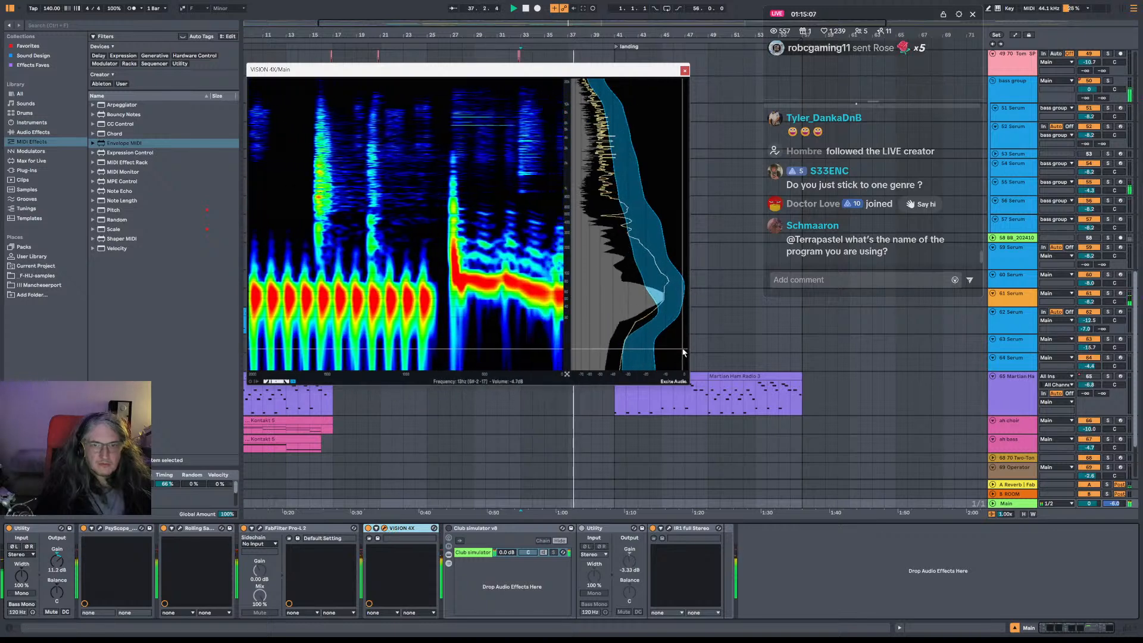
left_click(684, 70)
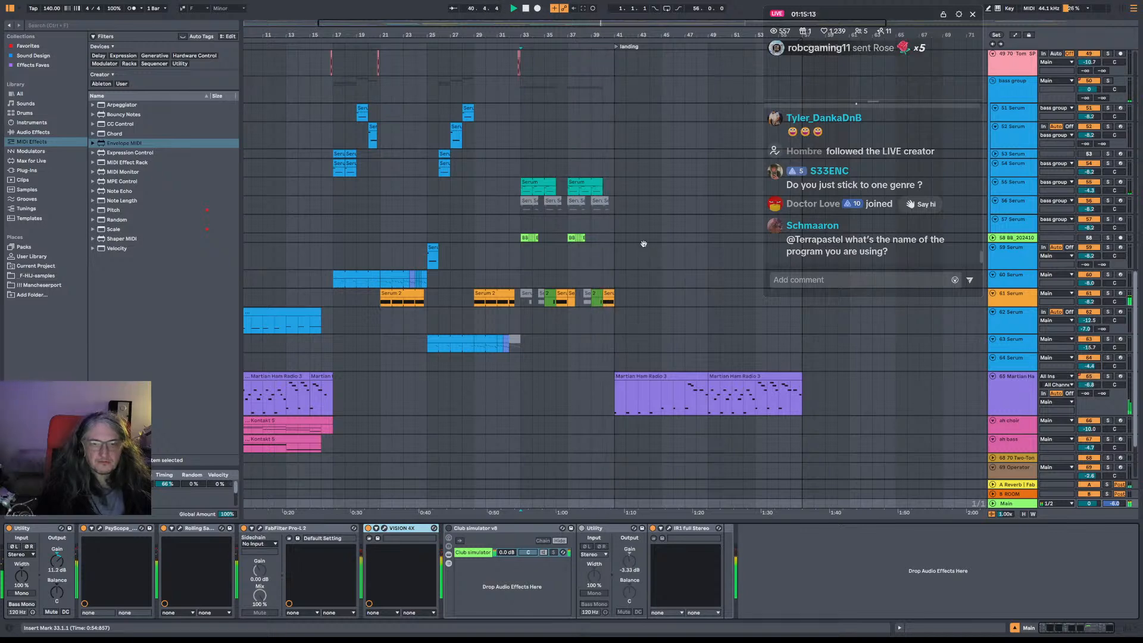
Review the arrangement's sections by selecting bars 33–41, 41–49, 17–49 and 25–33 on the 59 Serum track.
scroll(638, 248, "down", 1)
scroll(638, 247, "left", 1)
left_click_drag(594, 30, 589, 9)
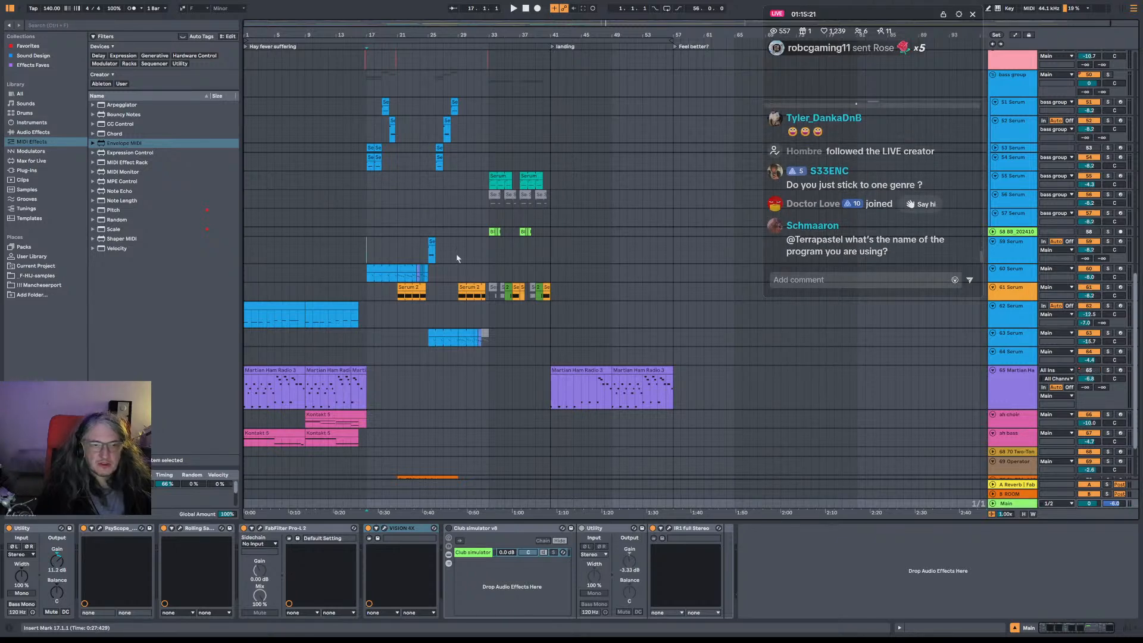
left_click(543, 262)
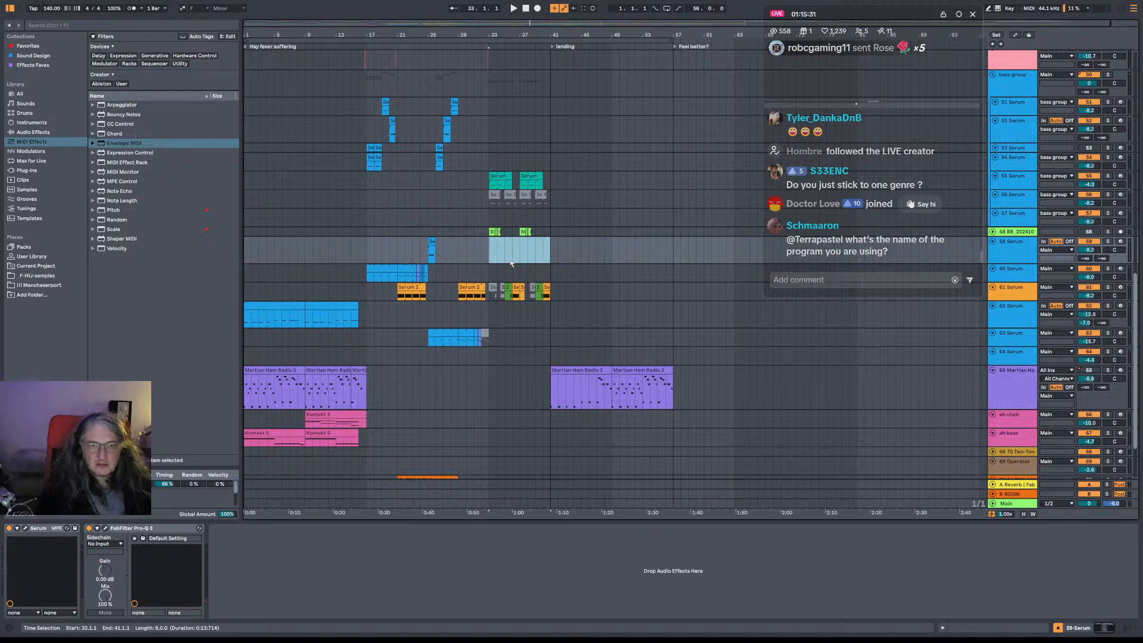
left_click_drag(550, 260, 611, 259)
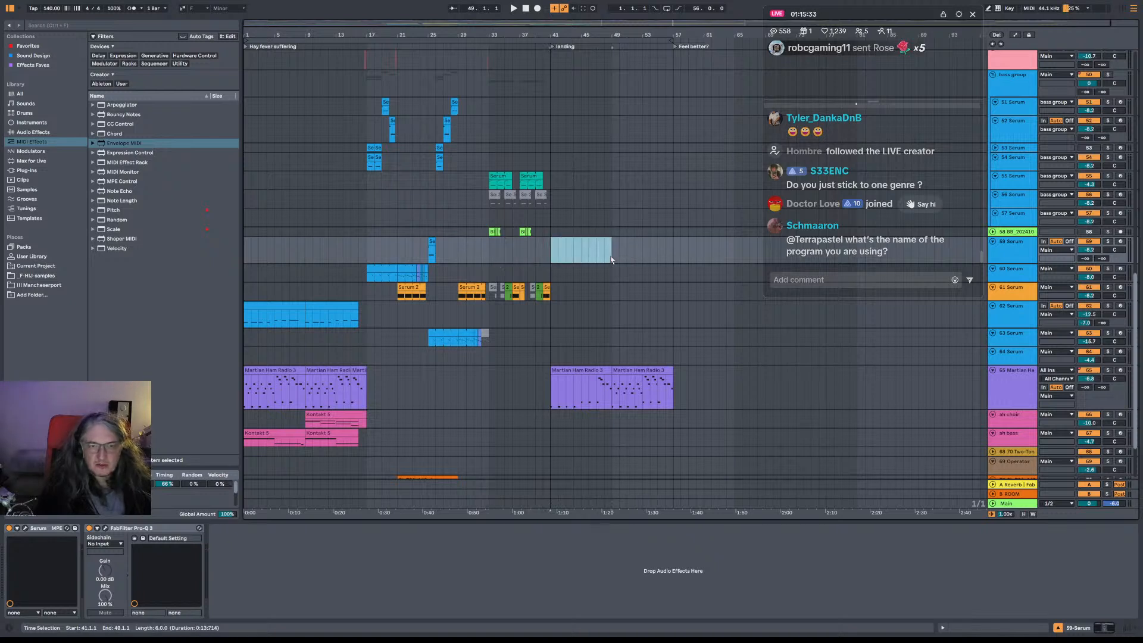
left_click_drag(490, 258, 545, 260)
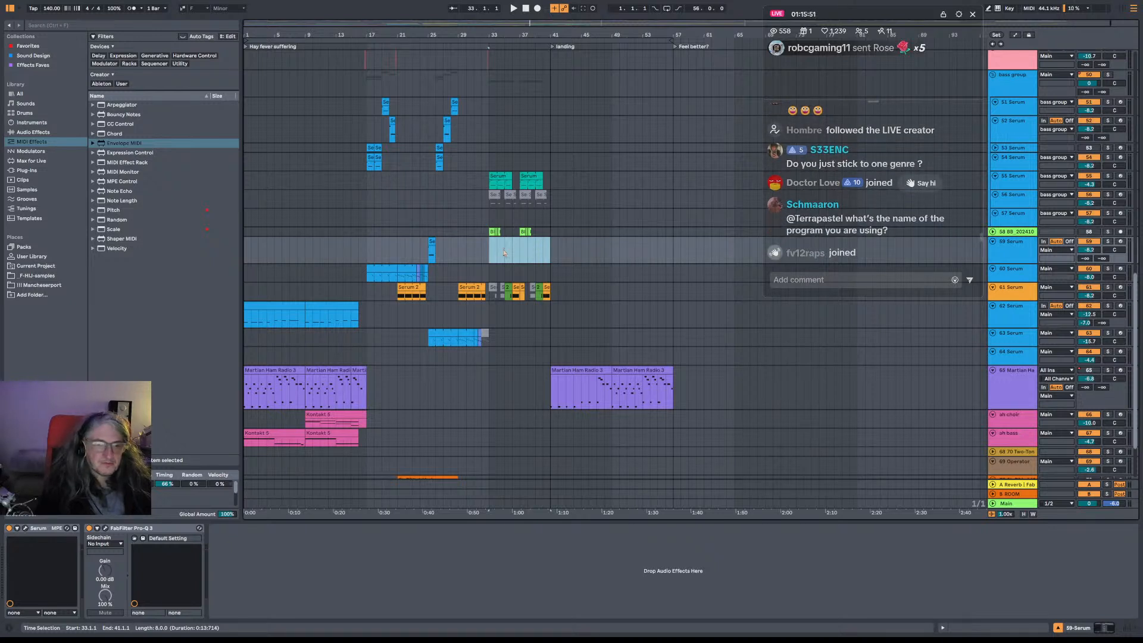
left_click_drag(491, 256, 550, 264)
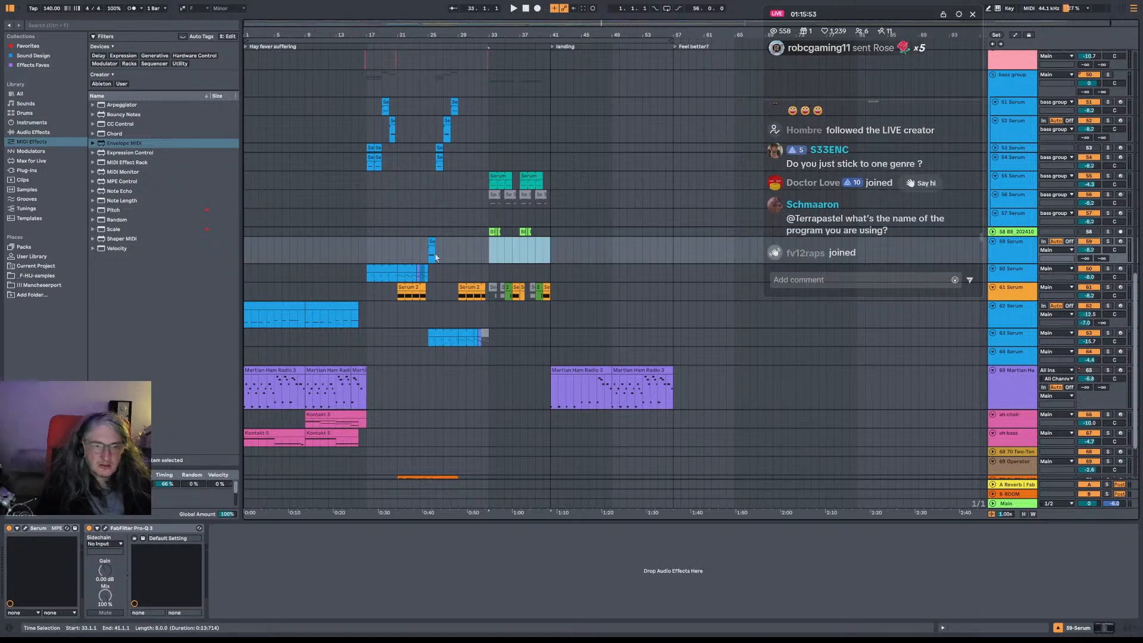
left_click_drag(369, 255, 595, 255)
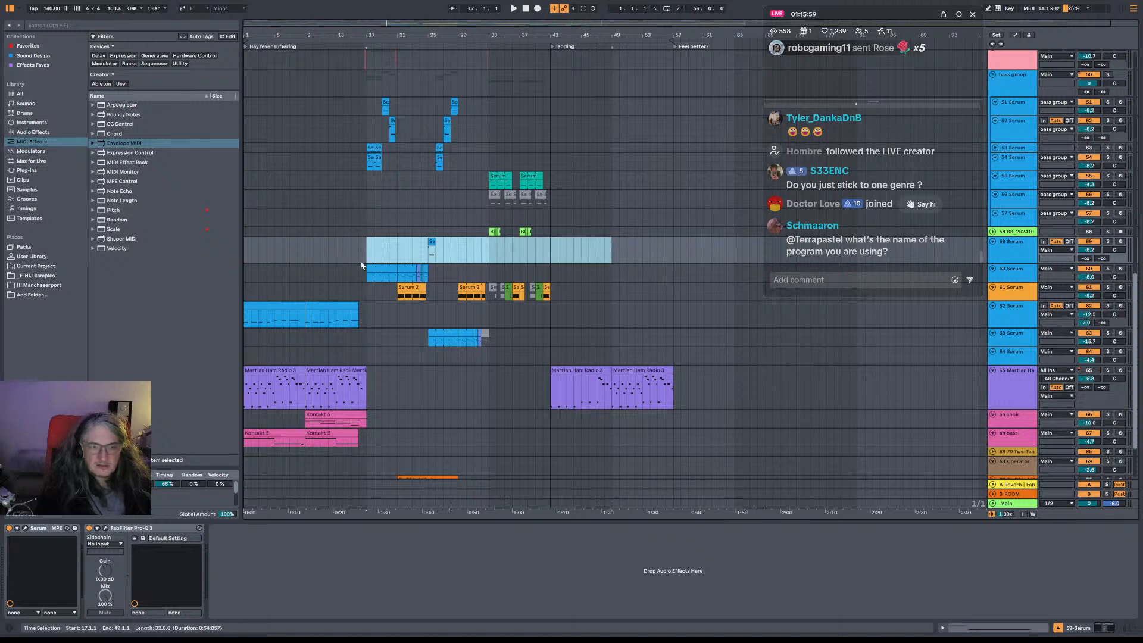
left_click_drag(360, 261, 490, 262)
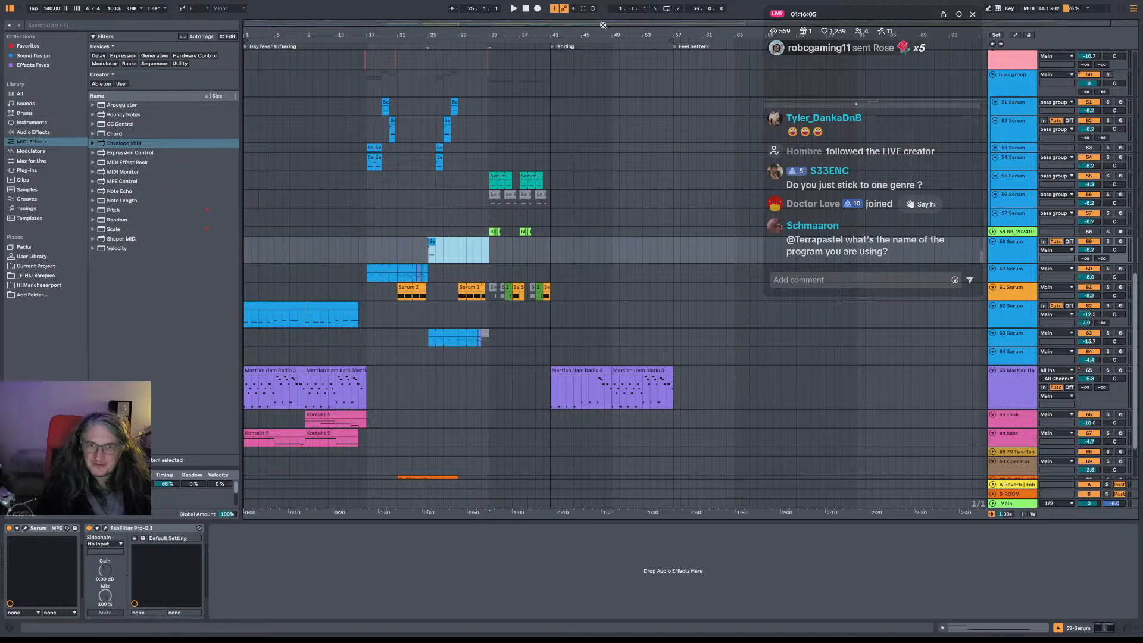
left_click_drag(558, 36, 558, 30)
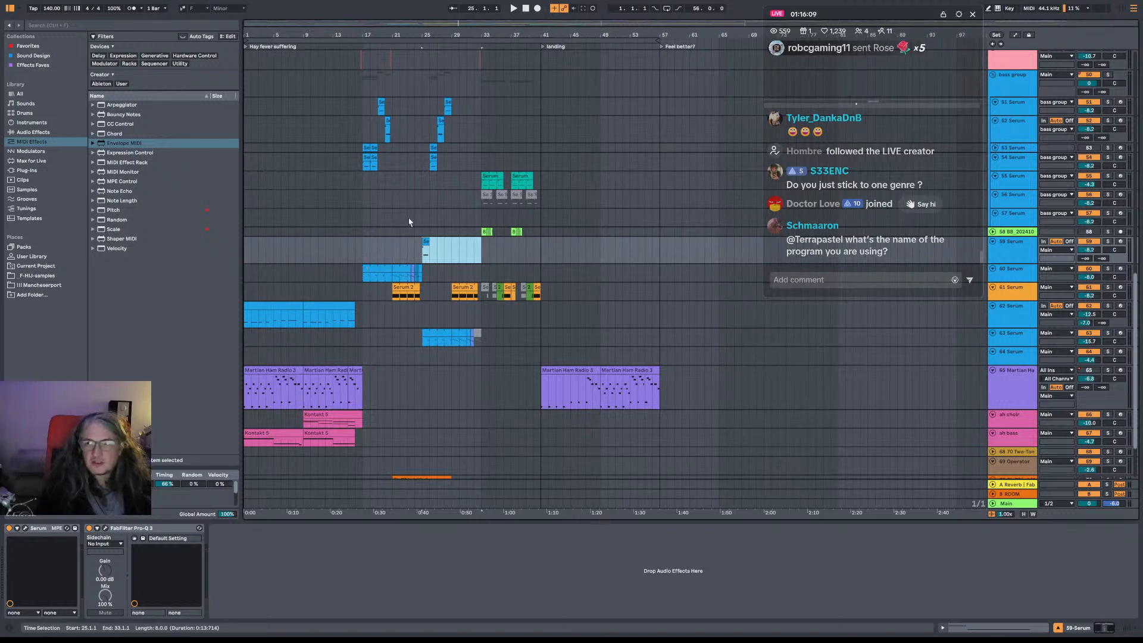
Play the arrangement from 16.1.1 and listen to the bass parts through bar 28.
left_click(348, 254)
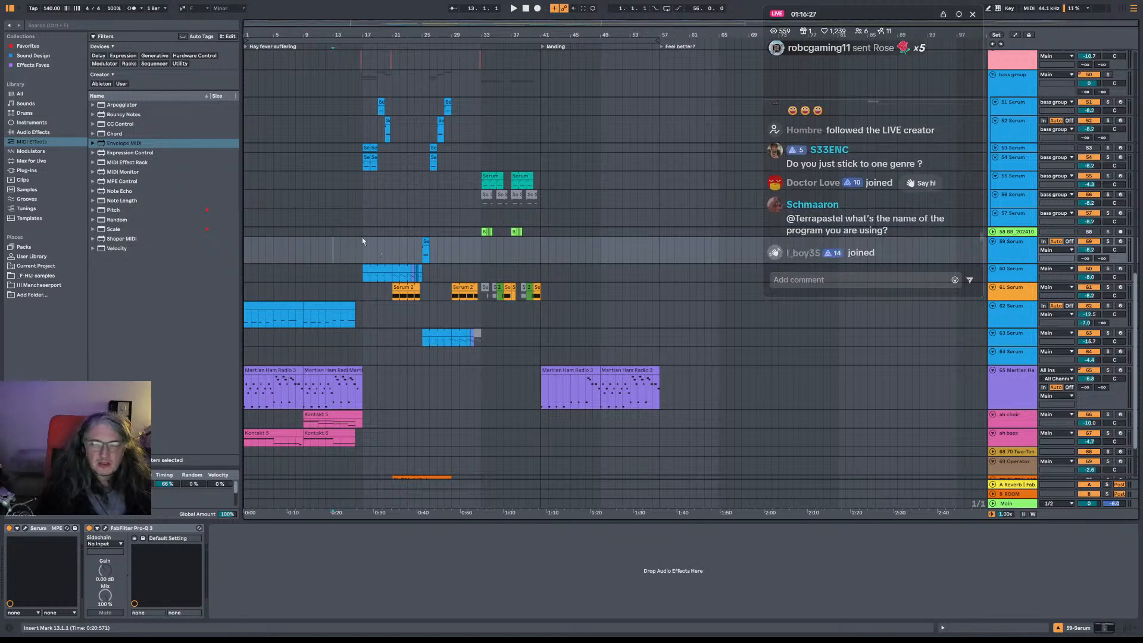
key("space")
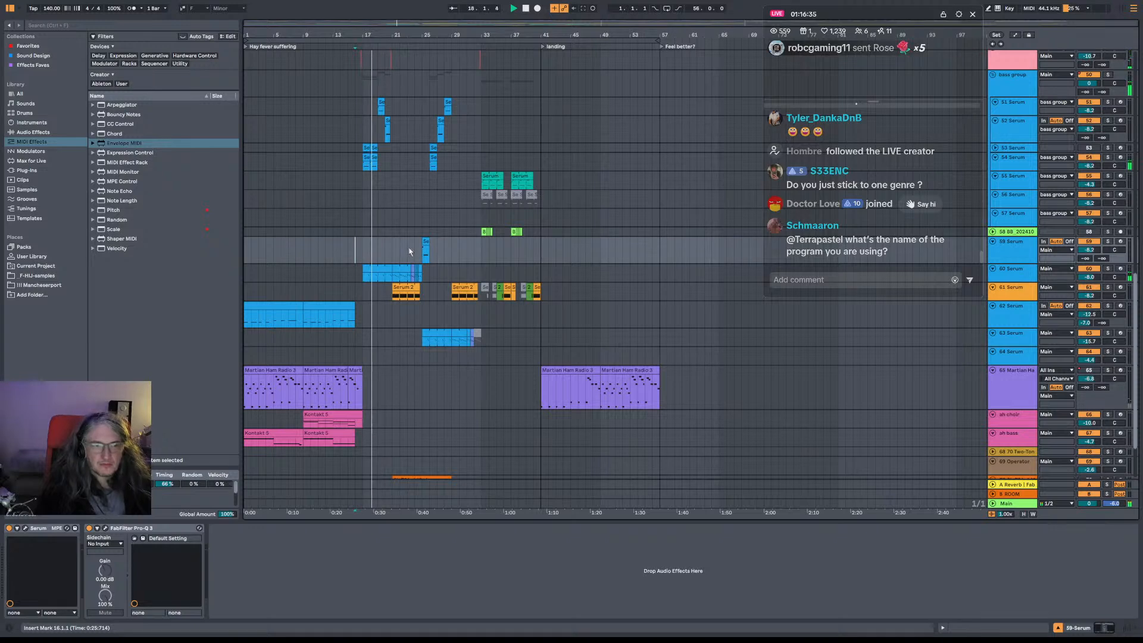
left_click_drag(379, 35, 375, 119)
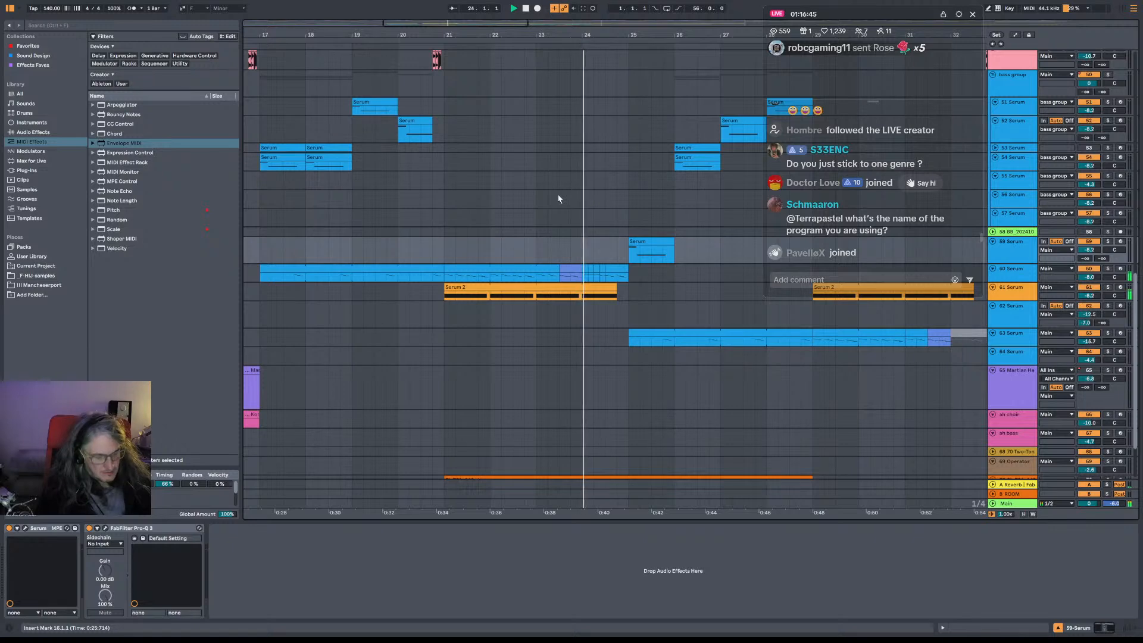
left_click_drag(674, 200, 500, 171)
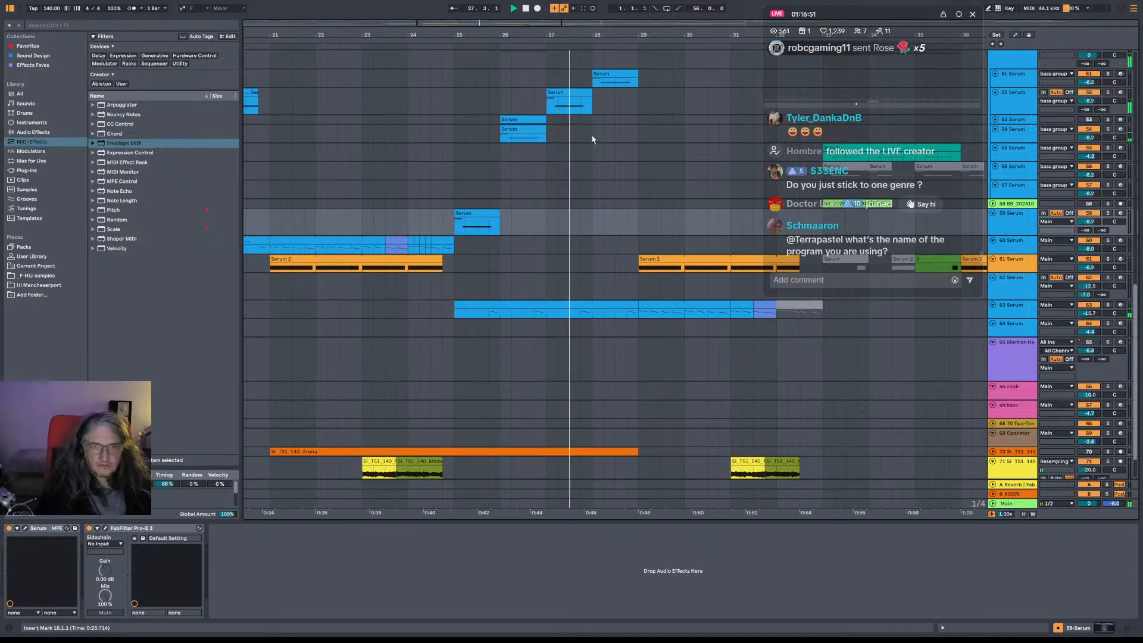
scroll(655, 149, "up", 5)
scroll(655, 149, "left", 5)
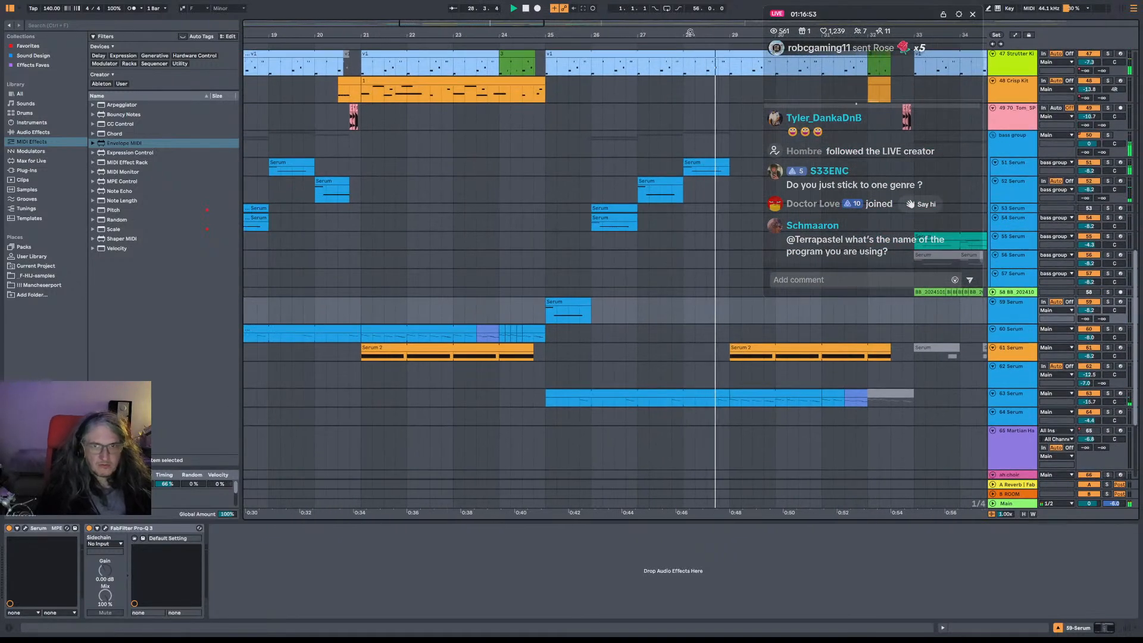
Move the bar 27 clip from the 52 Serum track to the 55 Serum track and play it from 26.3.1.
left_click_drag(693, 35, 552, 31)
key("space")
left_click_drag(539, 178, 531, 240)
left_click(491, 246)
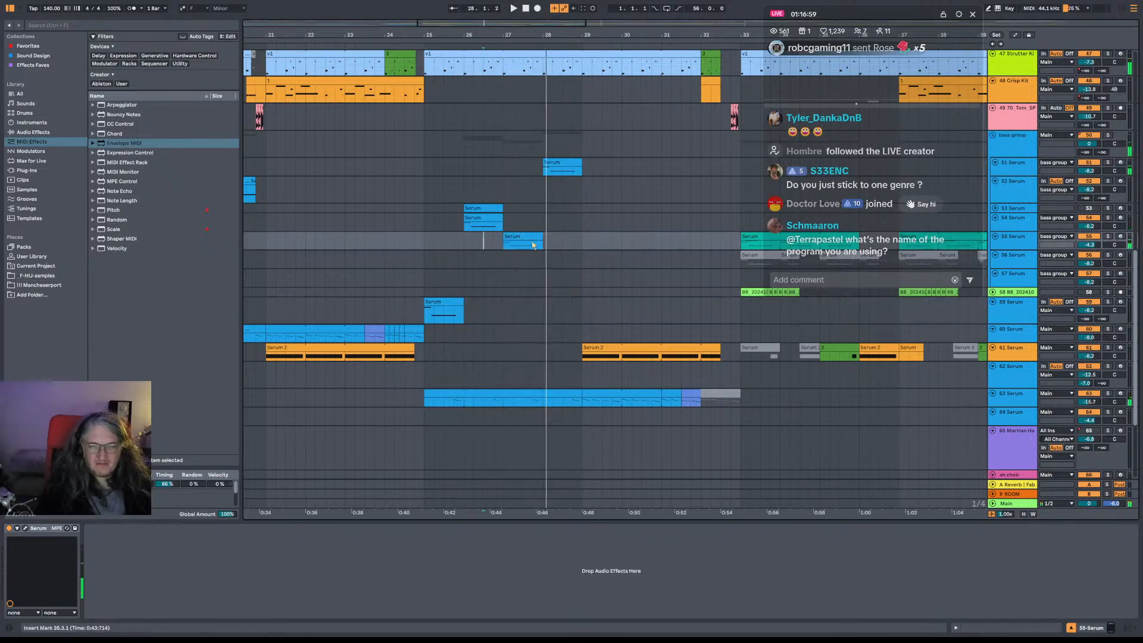
Undo the bar 27 clip's move to the 55 Serum track and play the arrangement from 27.1.1.
key("ctrl+z")
left_click(505, 203)
key("space")
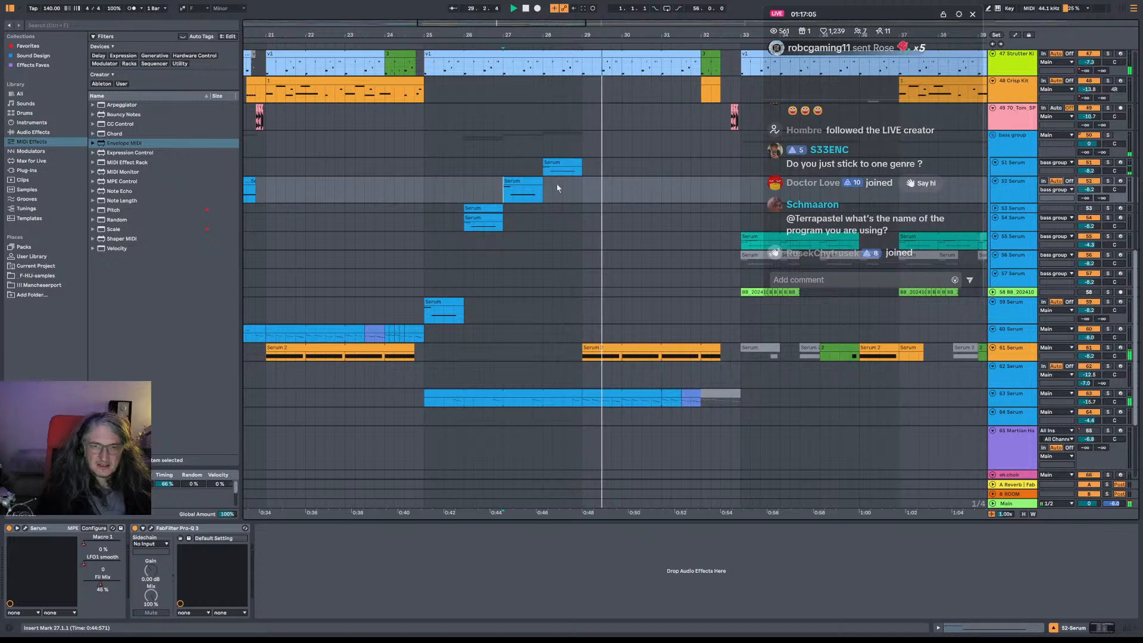
left_click_drag(657, 36, 523, 16)
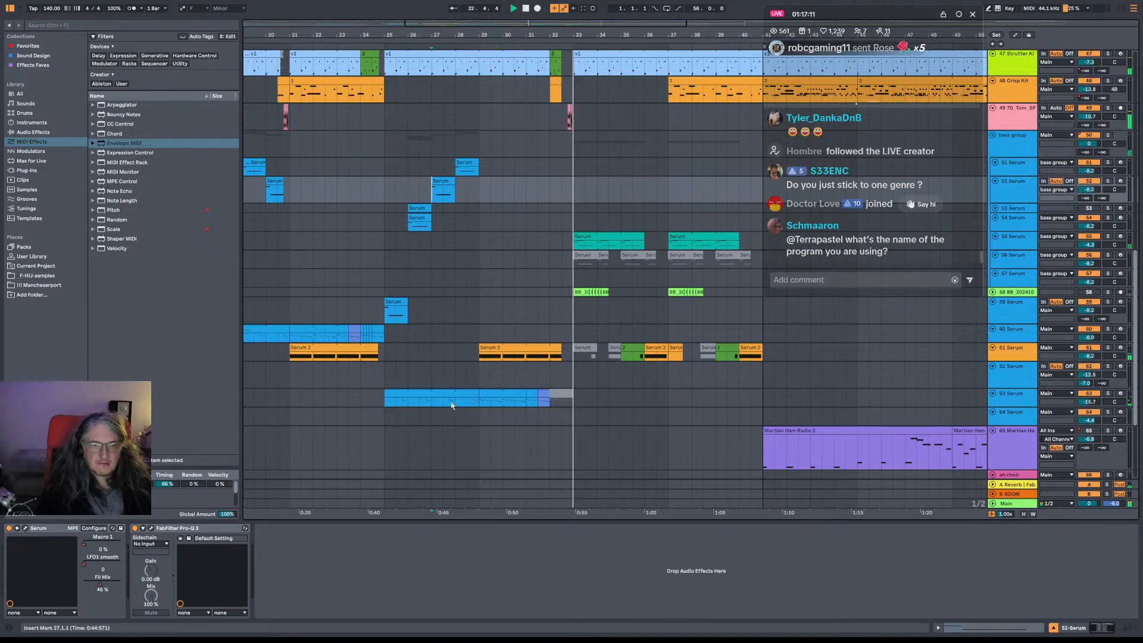
Try a copy of the 63 Serum clip at bars 33–37, listen to it, and undo the copy.
left_click_drag(449, 396, 643, 396)
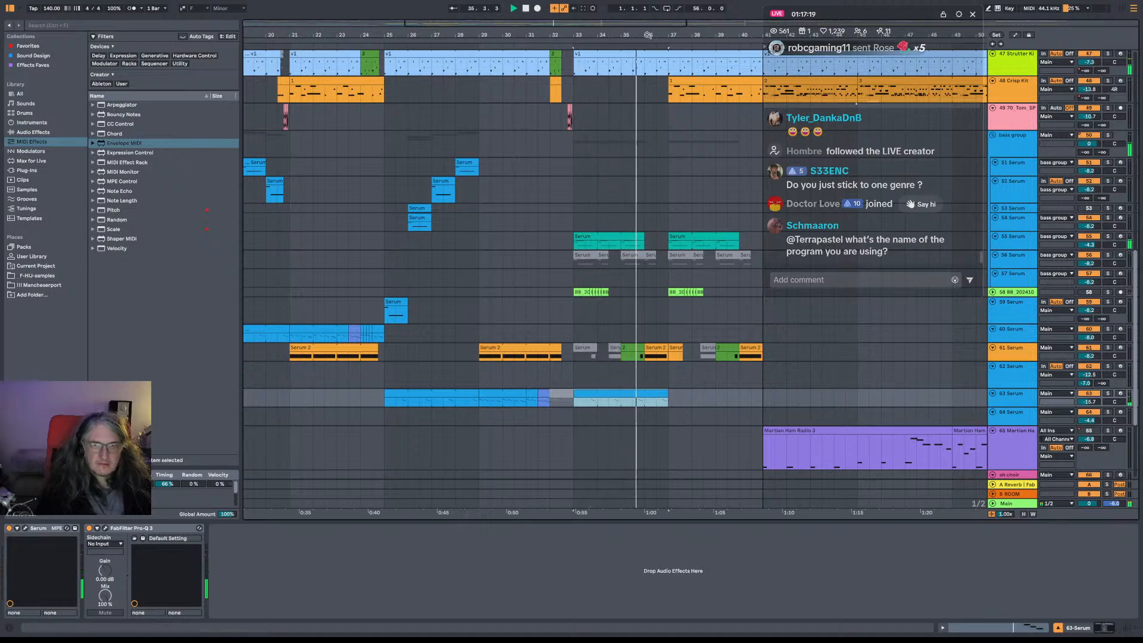
mouse_move(647, 35)
left_mouse_down()
mouse_move(646, 113)
mouse_move(638, 39)
mouse_move(601, 32)
mouse_move(605, 20)
left_mouse_up()
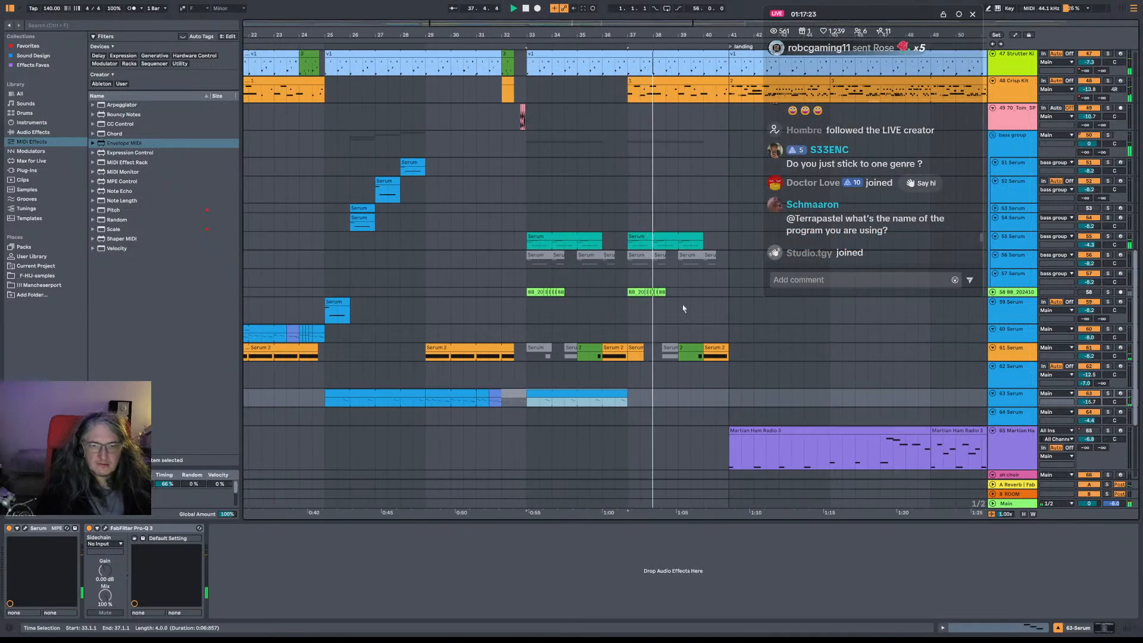
key("ctrl+z")
Play from bar 25 and compare the section with the 63 Serum clip at bars 25–29 deactivated and active.
left_click_drag(497, 351, 555, 354)
key("space")
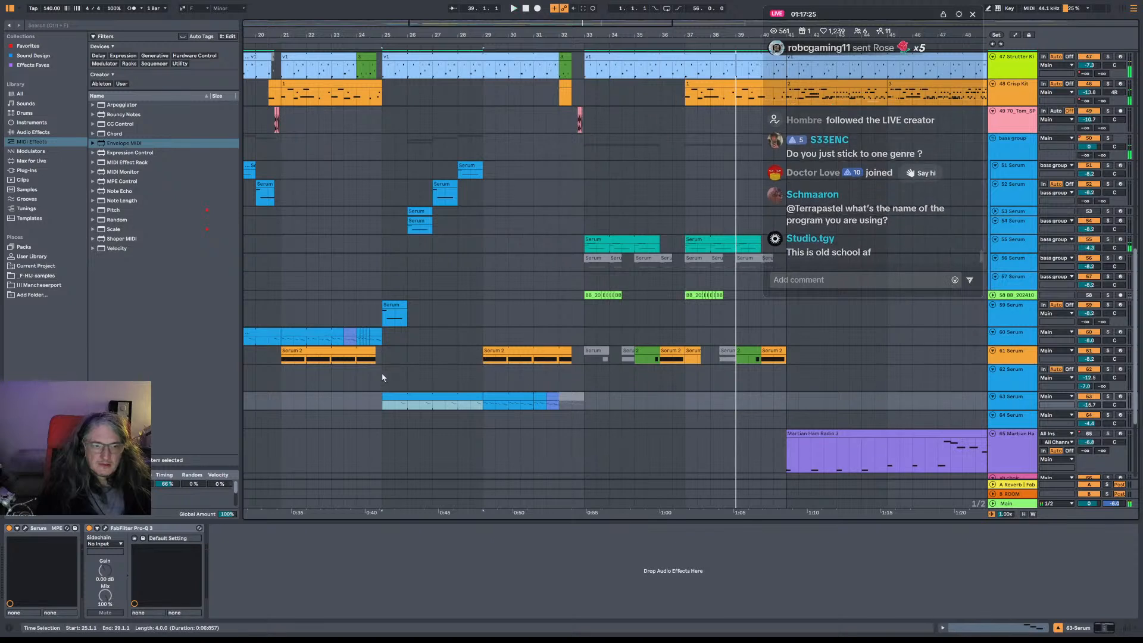
left_click(383, 384)
key("space")
left_click(404, 396)
key("0")
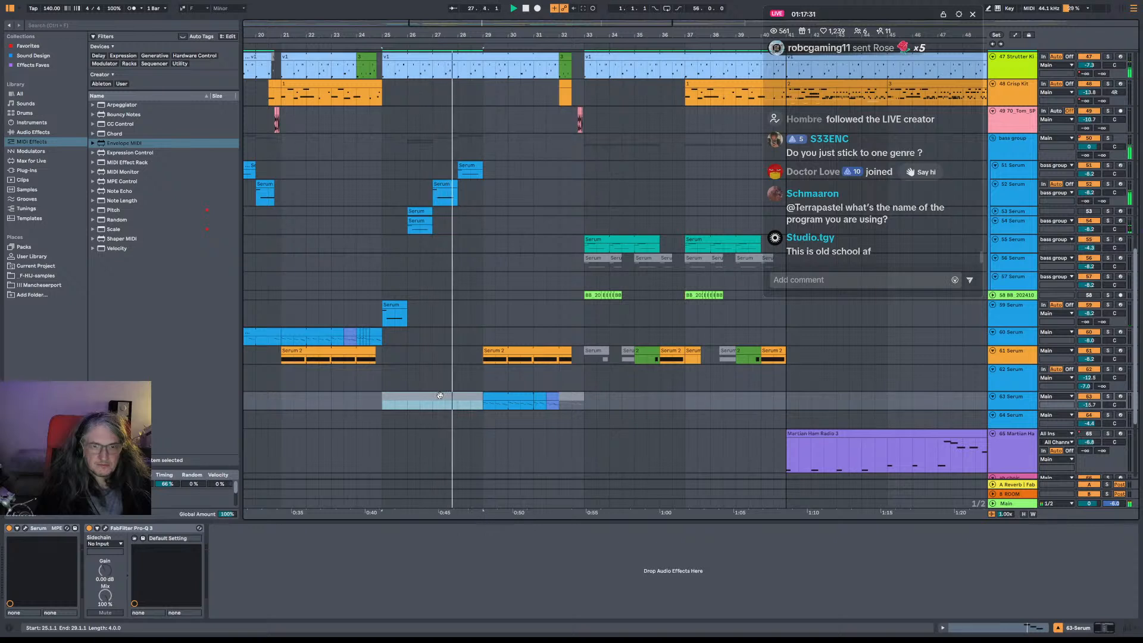
key("0")
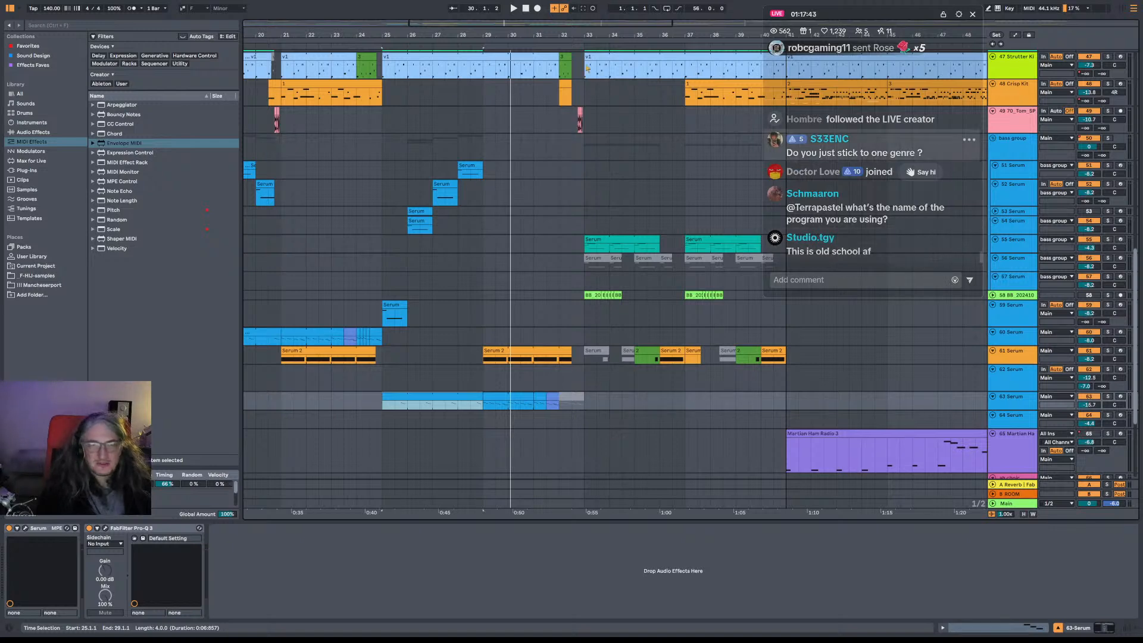
Play the arrangement from 16.1.1 and from 17.1.1 to listen to the first bass clips.
left_click_drag(575, 38, 628, 3)
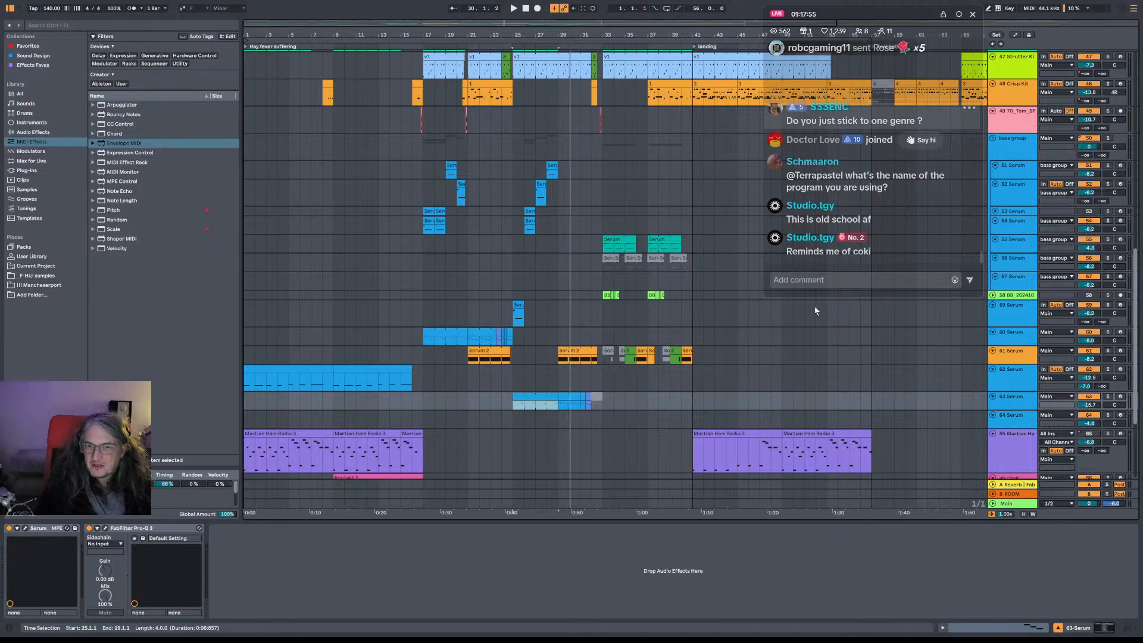
left_click(421, 317)
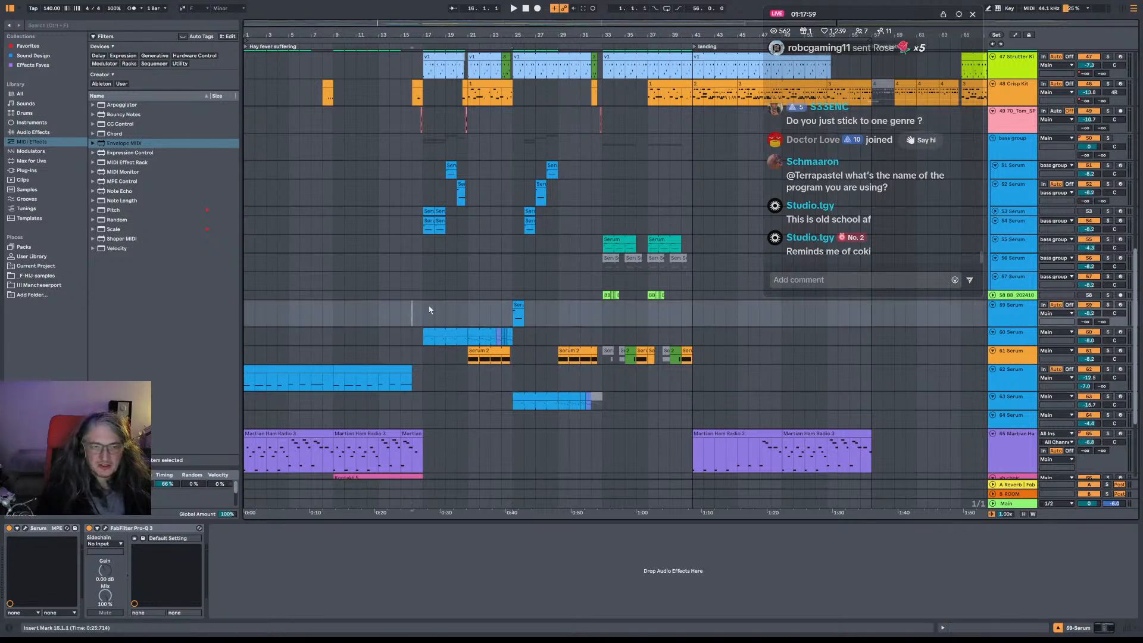
key("space")
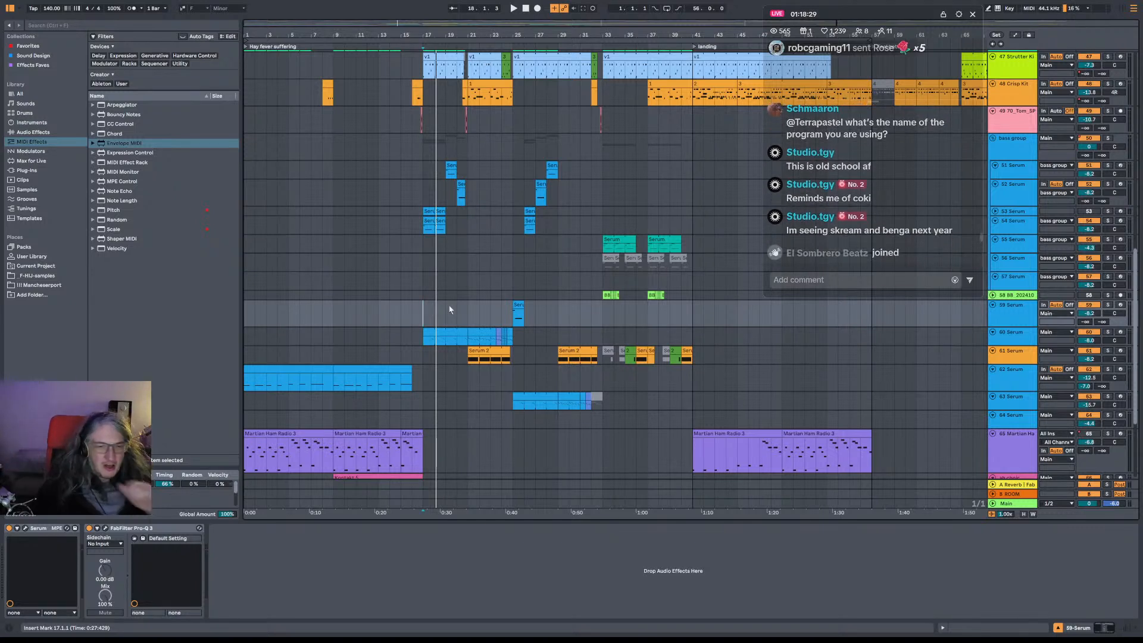
key("space")
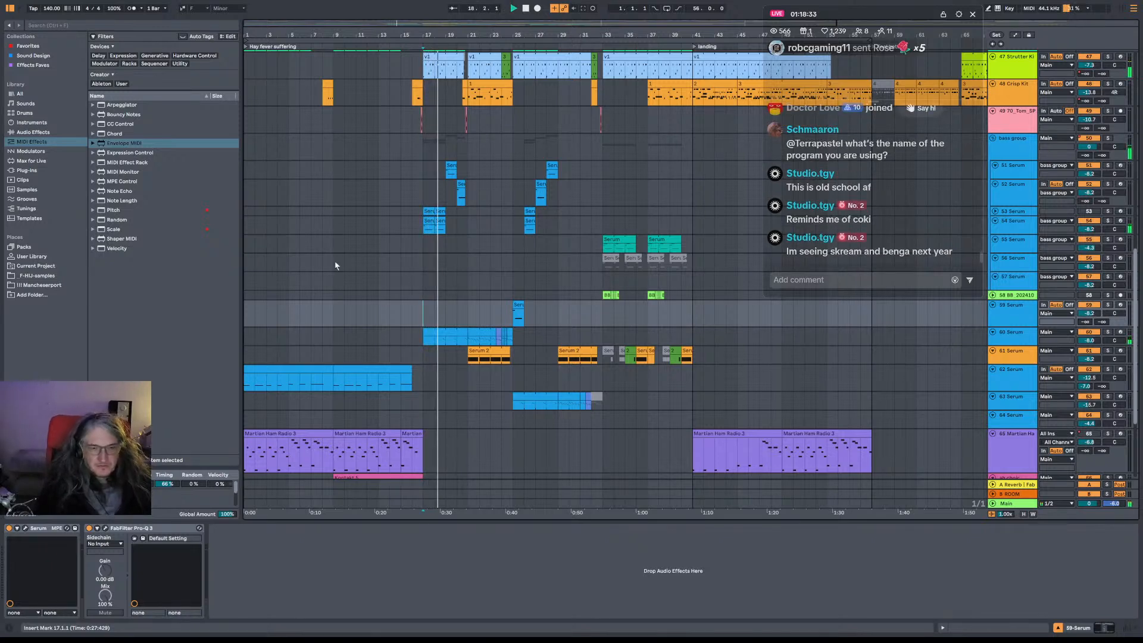
left_click_drag(424, 35, 424, 131)
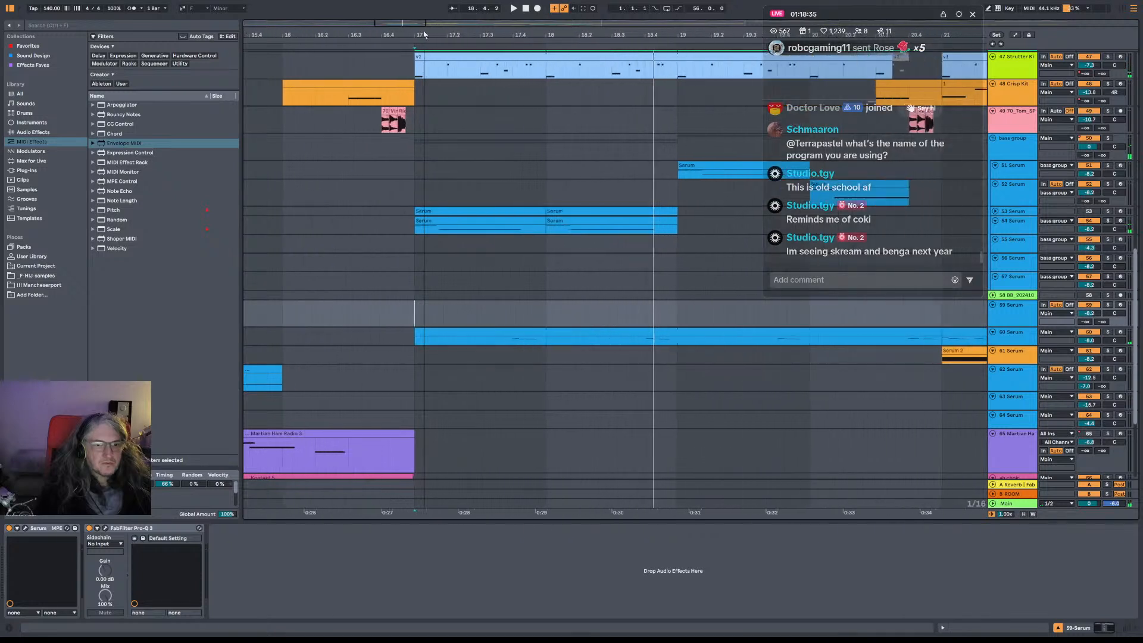
key("space")
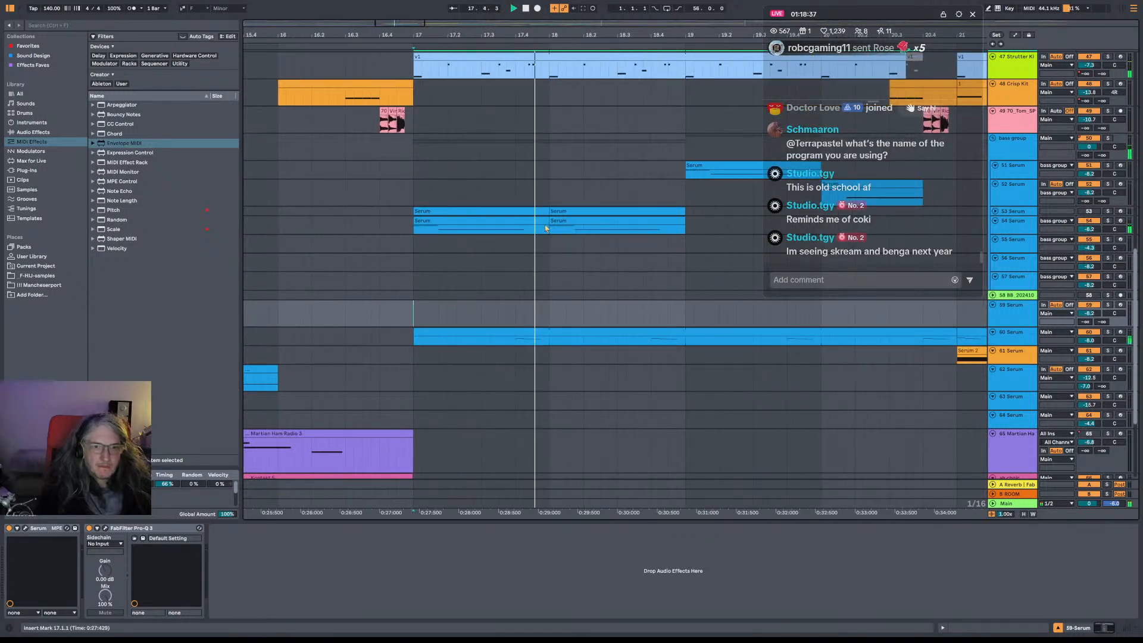
Try ending the bar 17 clip on the 54 Serum track at 17.4.1, play it, and restore the clip's full length.
left_click_drag(548, 227, 517, 226)
left_click(416, 231)
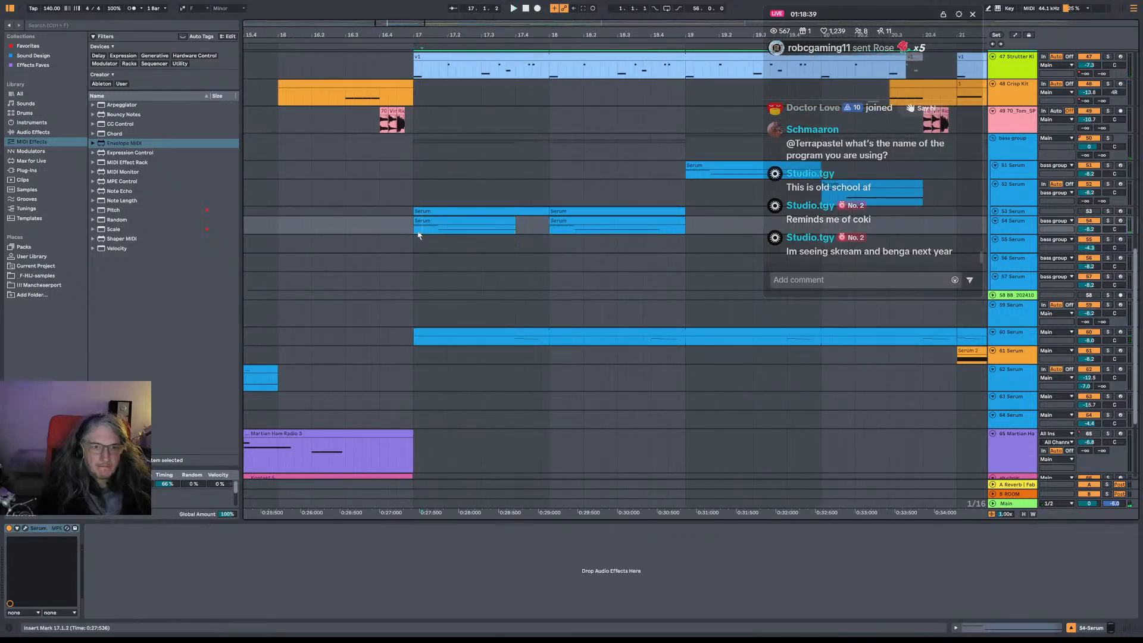
key("space")
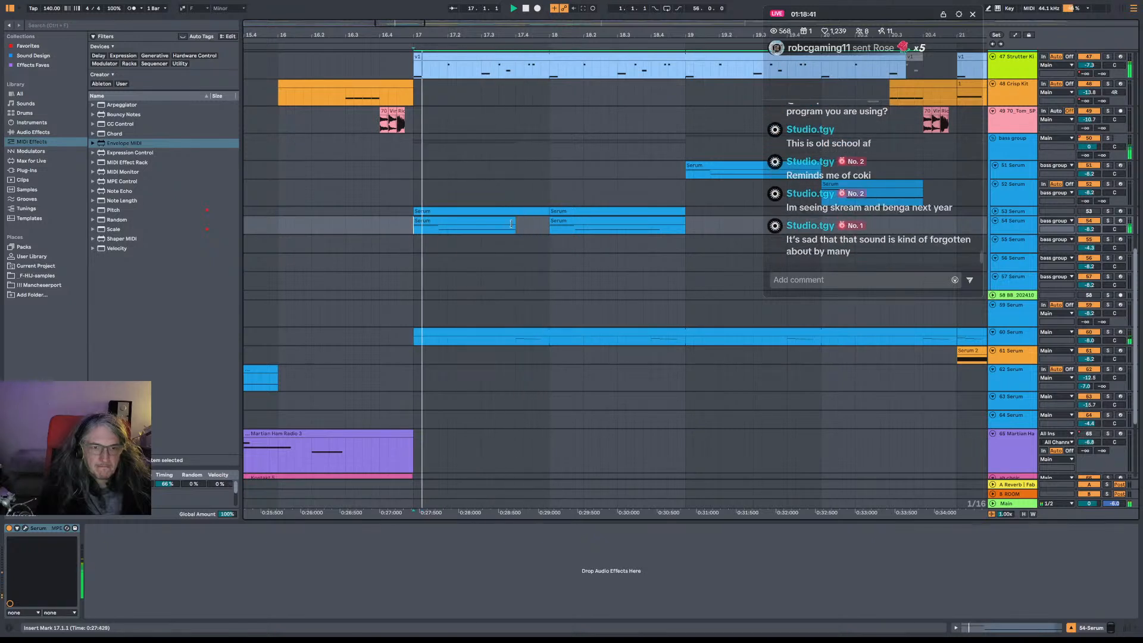
mouse_move(682, 224)
left_mouse_down()
mouse_move(643, 226)
mouse_move(685, 228)
left_mouse_up()
key("space")
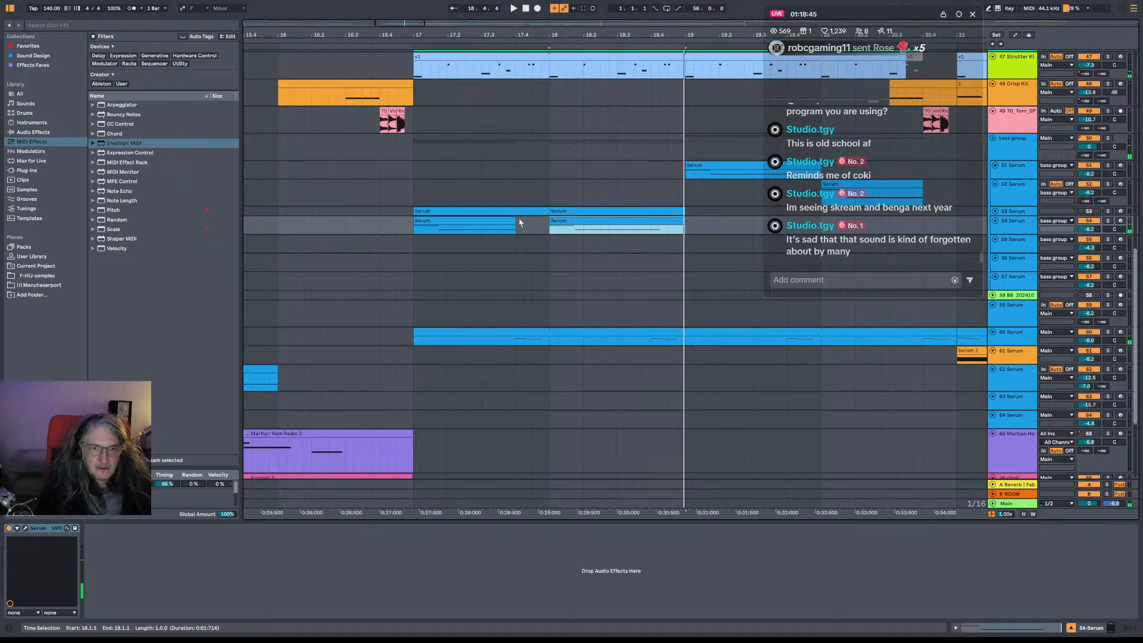
left_click_drag(517, 224, 550, 223)
Shorten the A0 note in the bar 17 clip on 54 Serum to end just before 1.4, and loop the clip to 19.1.1.
double_click(539, 223)
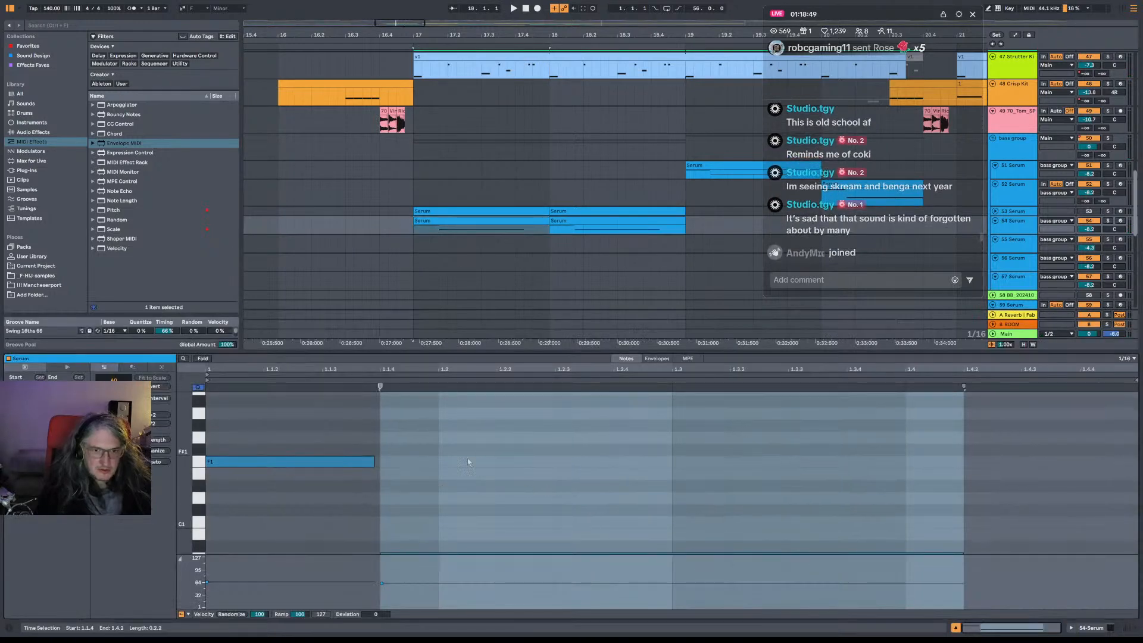
scroll(468, 462, "down", 3)
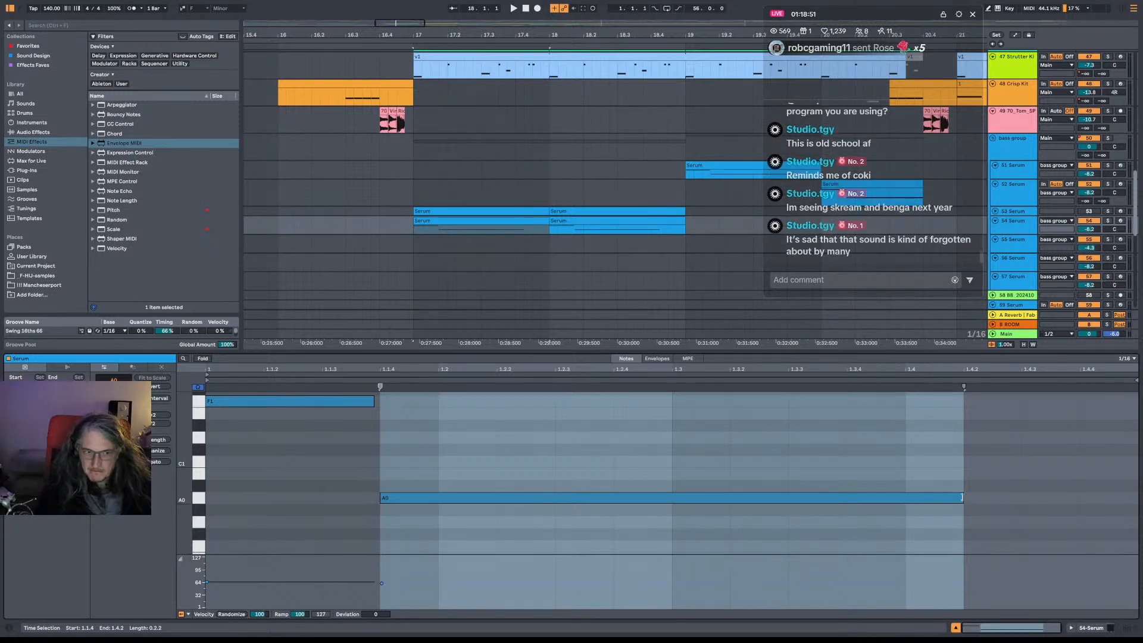
left_click_drag(965, 501, 894, 497)
key("space")
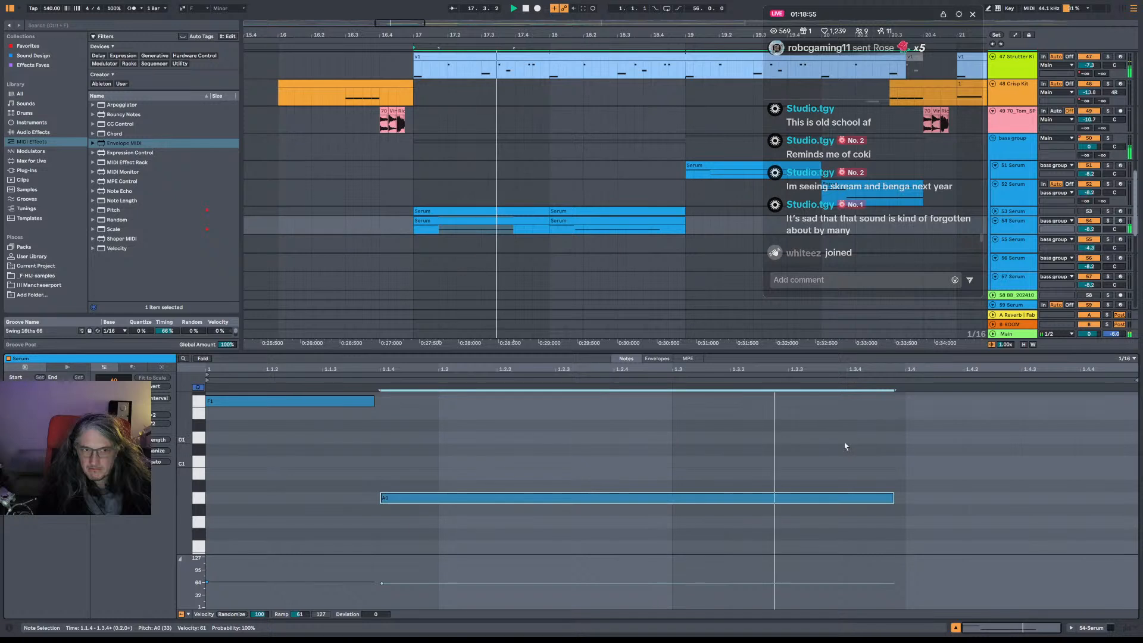
right_click(702, 375)
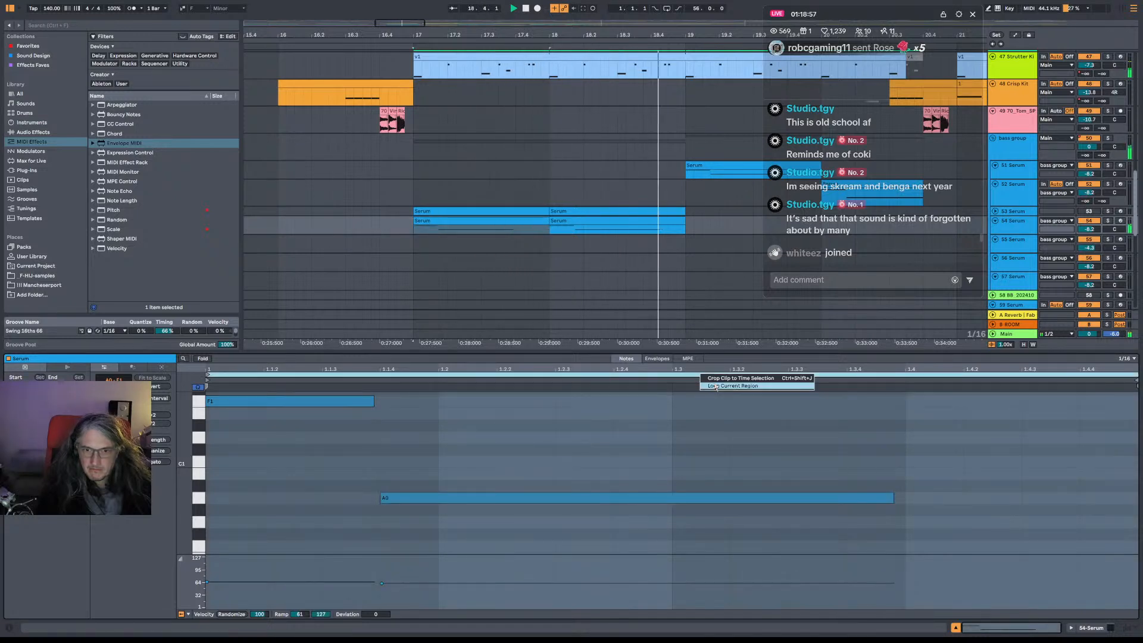
left_click(716, 386)
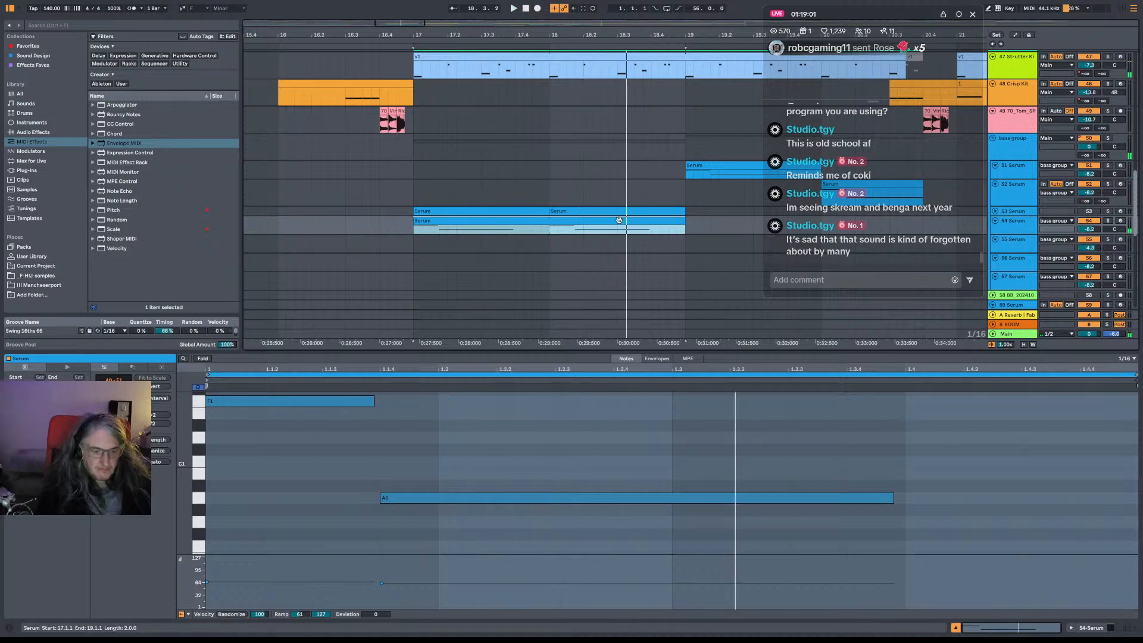
Rename the looped clip on the 54 Serum track "short end", colour it dark blue and play it.
type("short end")
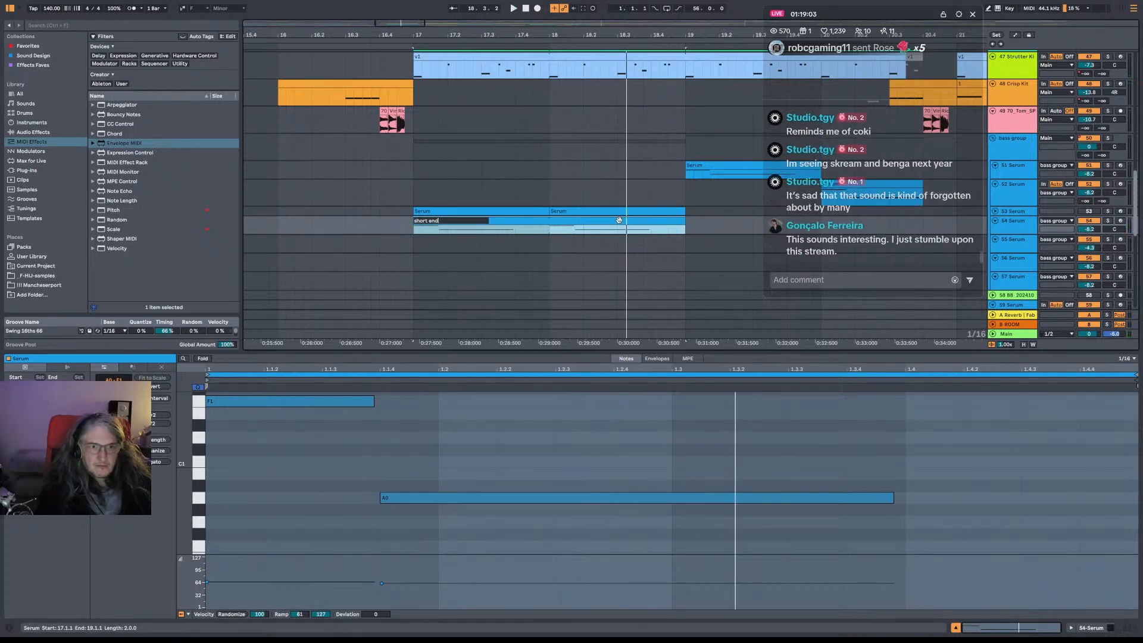
key("Return")
right_click(625, 230)
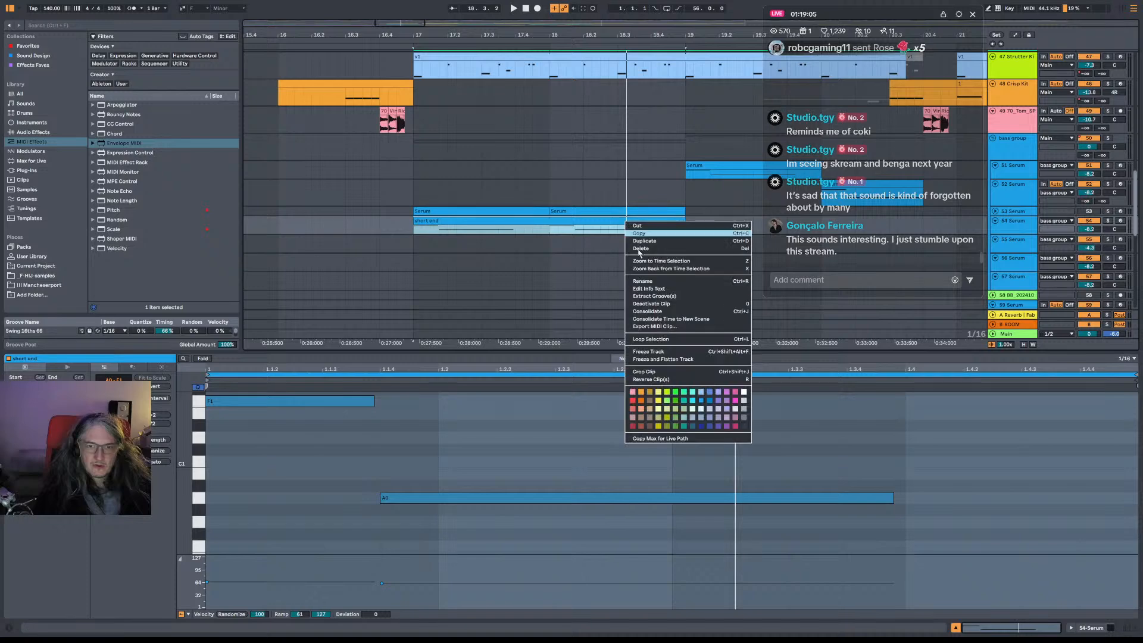
left_click(694, 427)
key("space")
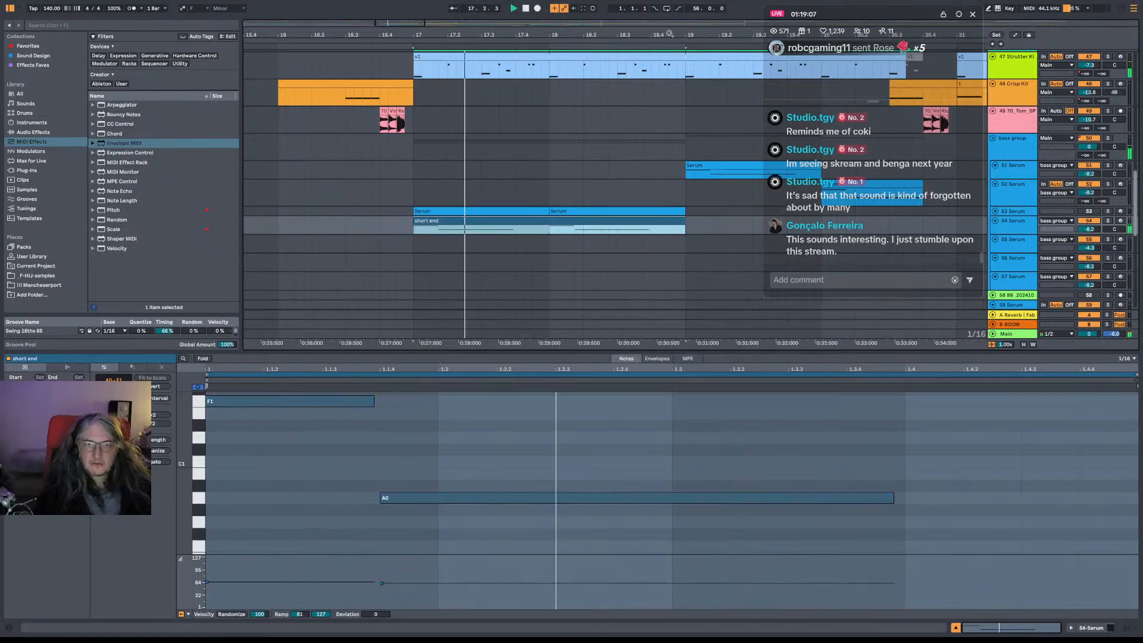
Replace the bar 19 clip on the 51 Serum track with a copy of one bar of the "short end" clip.
left_click_drag(667, 35, 487, 24)
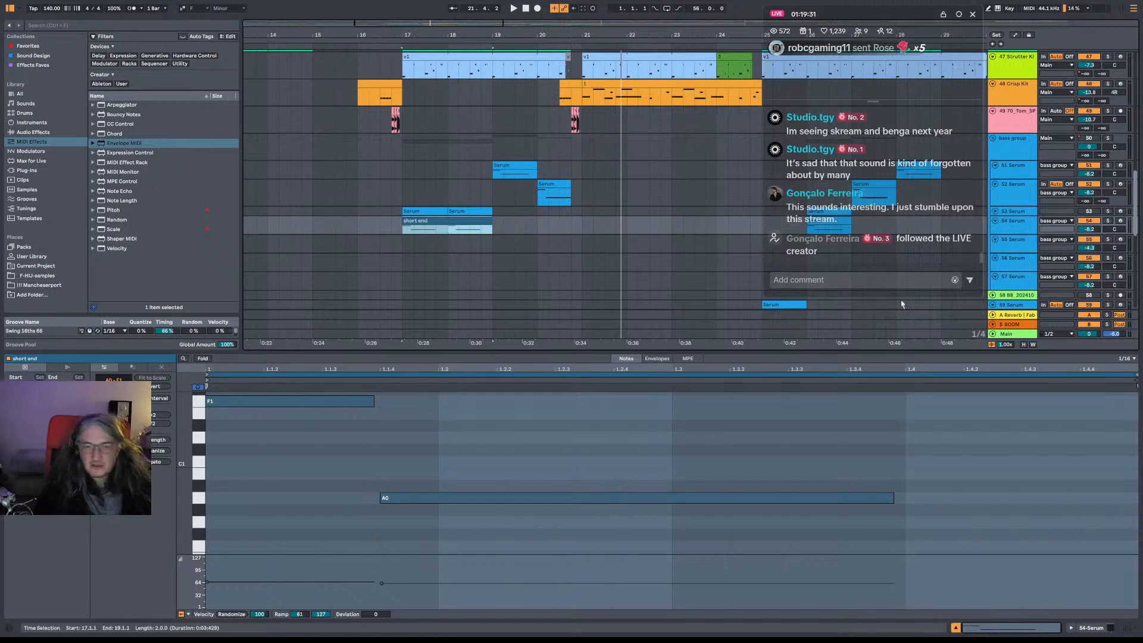
key("space")
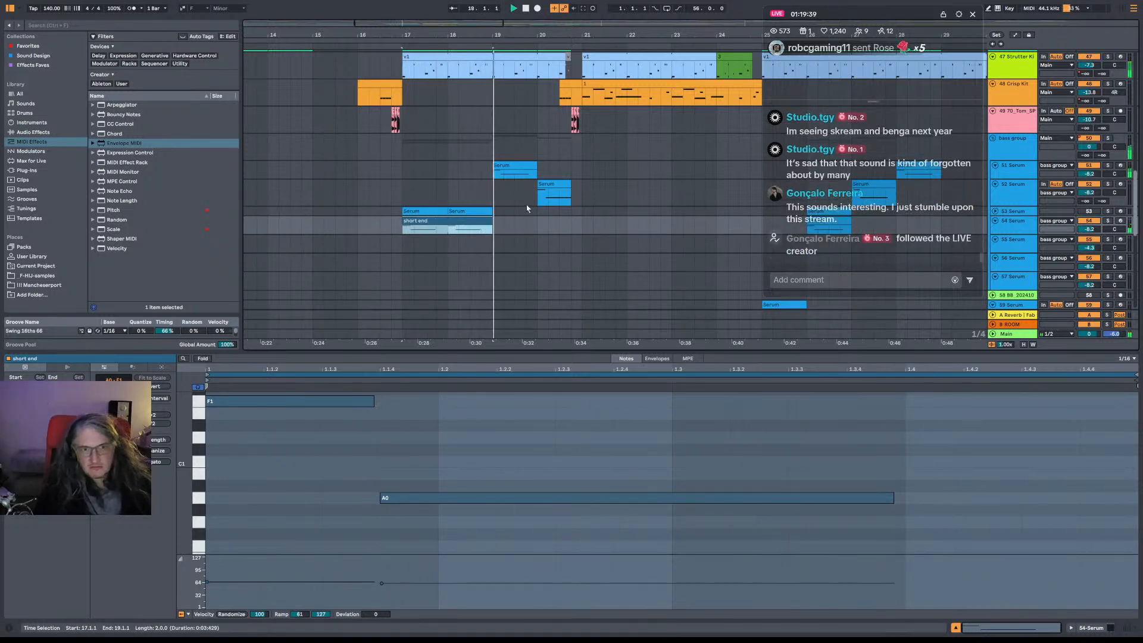
left_click(521, 167)
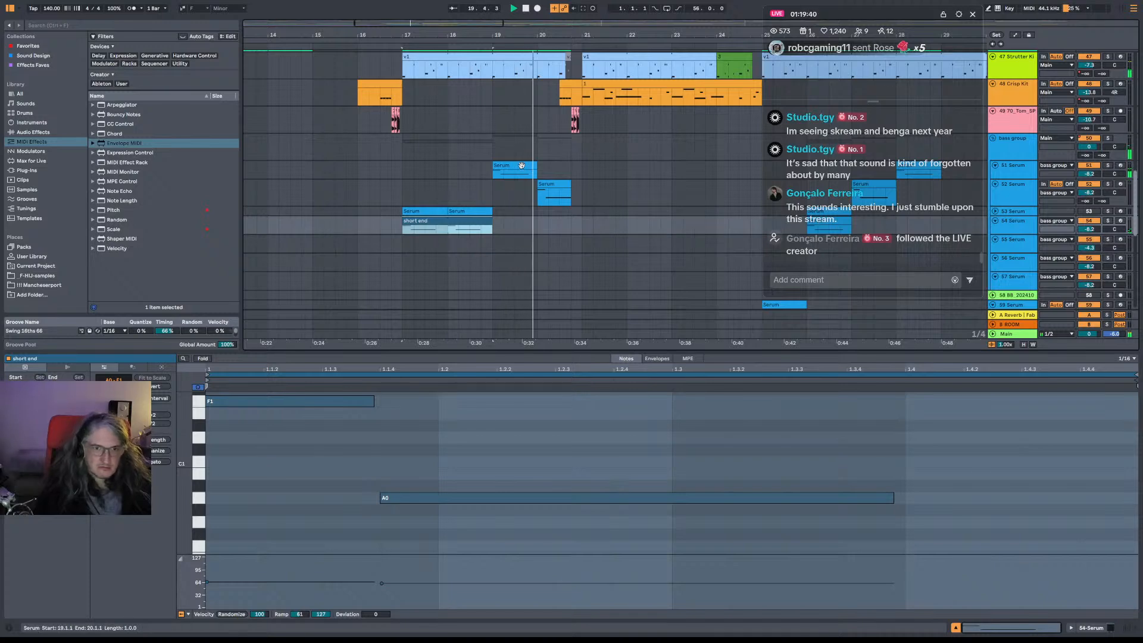
left_click(466, 222)
left_click_drag(472, 222, 519, 171)
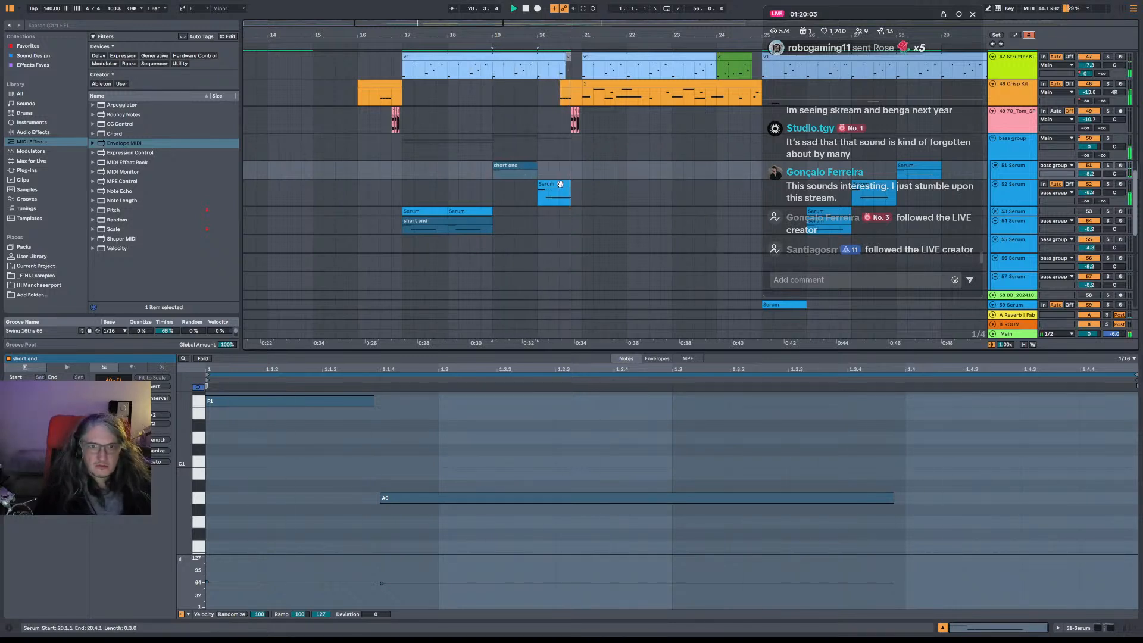
Play the tom fill before bar 21 from 20.3.1, 20.4.1 and 20.1.1 to check the transition.
left_click(563, 119)
key("space")
key("space")
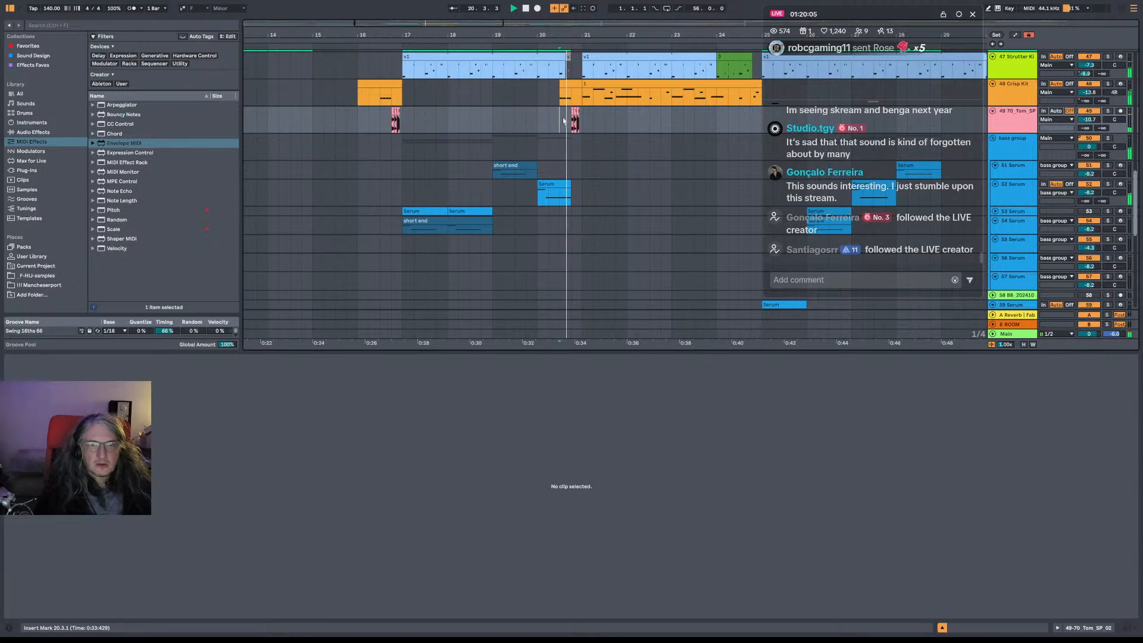
left_click(567, 124)
key("space")
key("space")
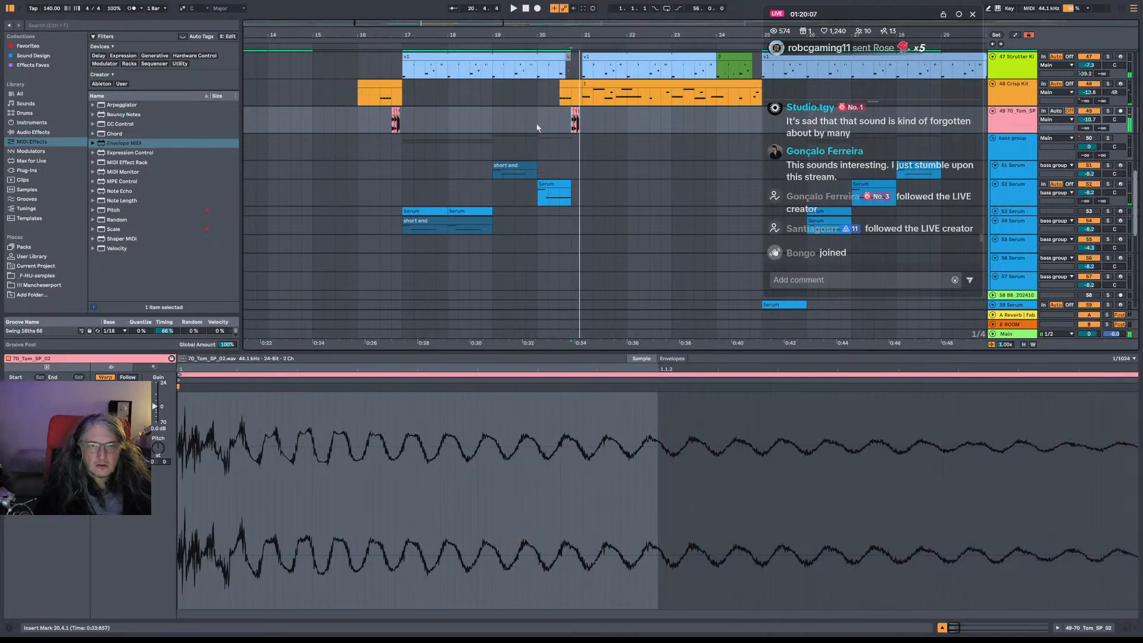
left_click(538, 119)
Try ending the first 60 Serum clip at 20.4.1, and restore its end to 21.1.1.
scroll(583, 161, "down", 6)
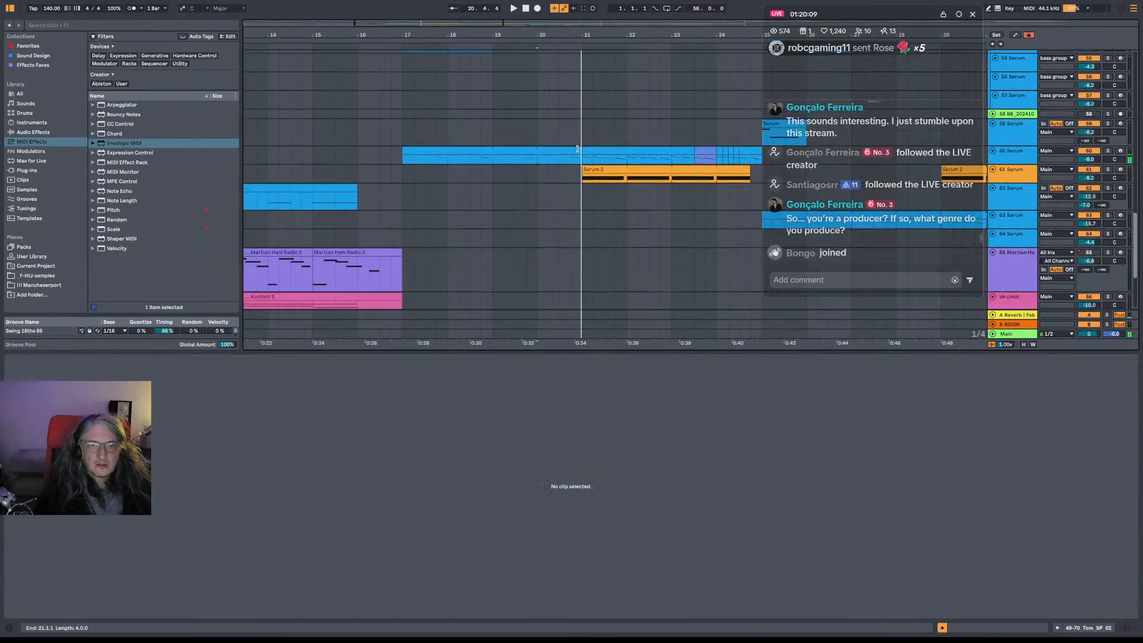
left_click(566, 149)
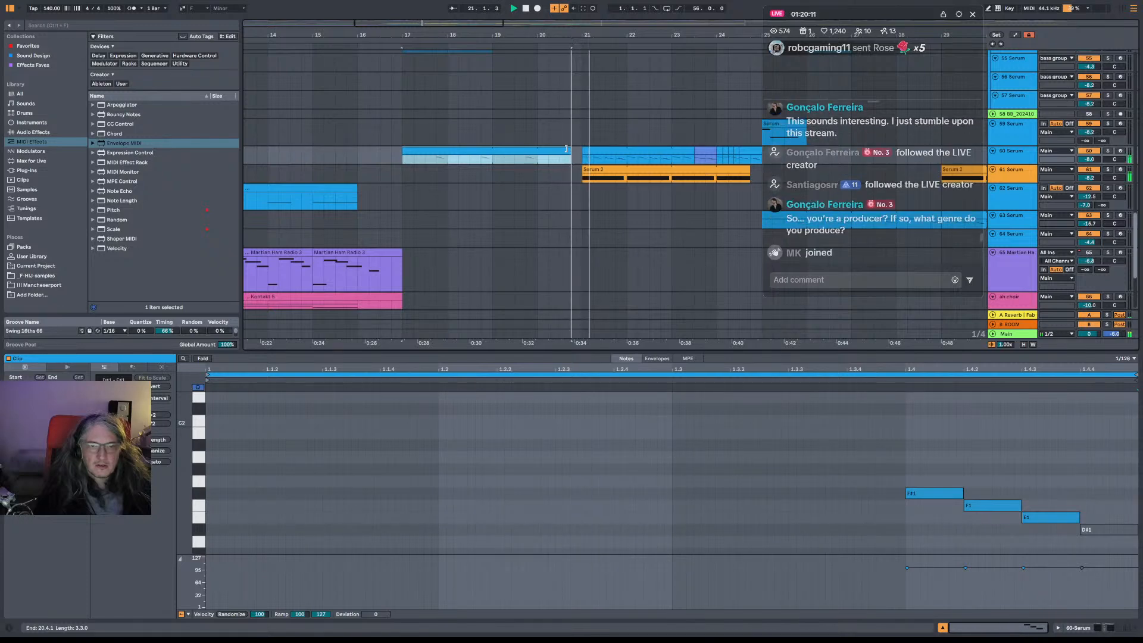
left_click_drag(566, 149, 583, 151)
Try moving the three tom clips before bar 21 slightly later, just past 20.4.1.
scroll(583, 151, "up", 6)
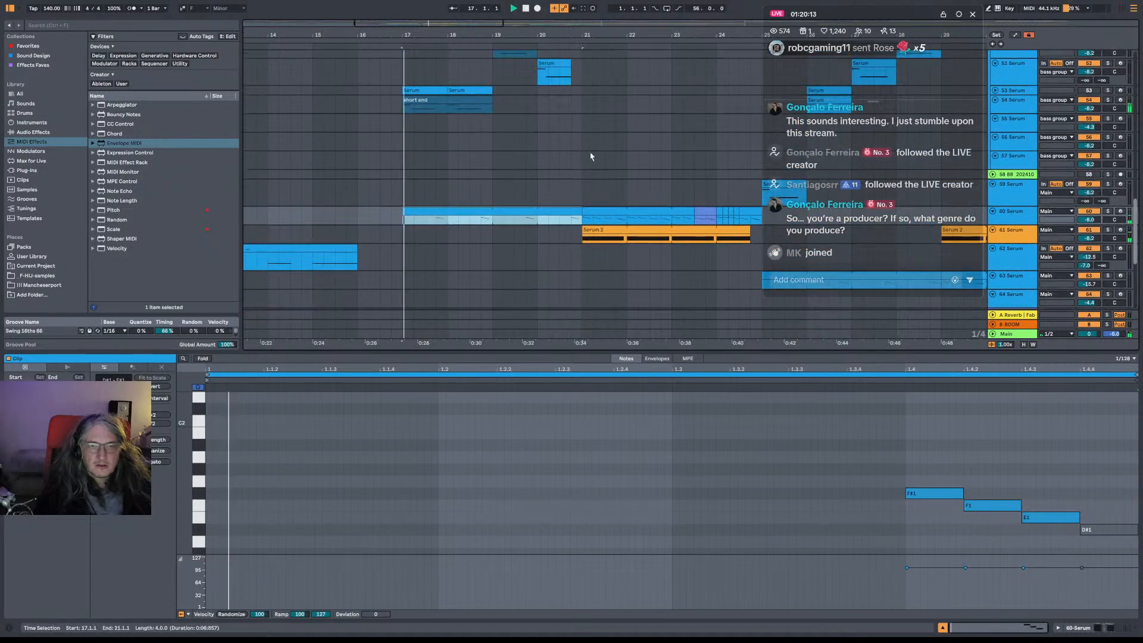
left_click_drag(585, 34, 585, 84)
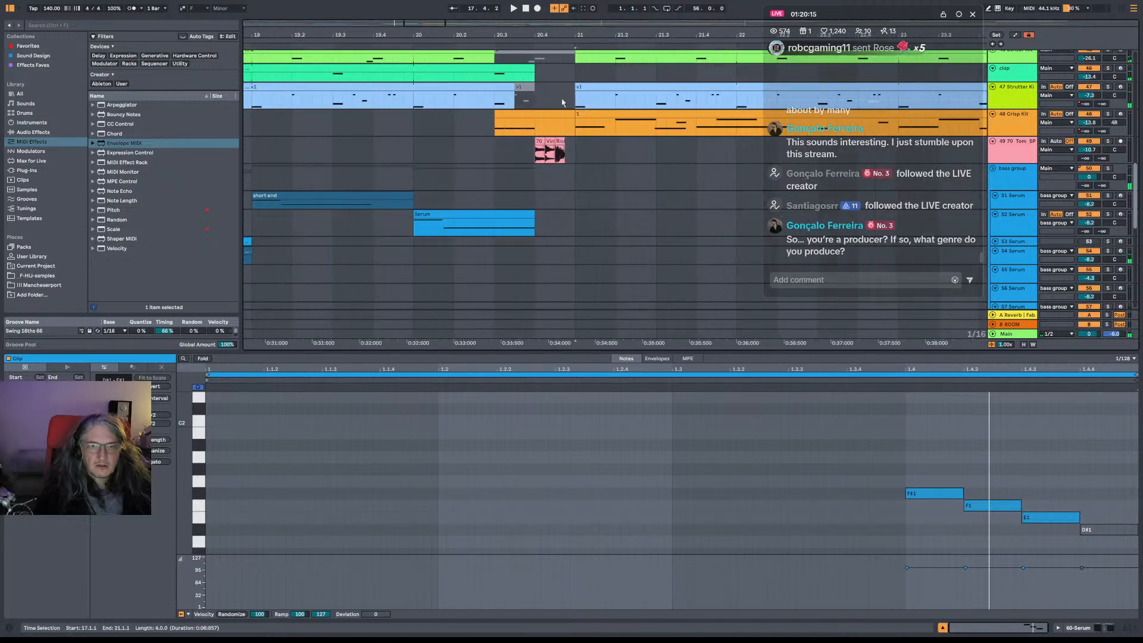
left_click(498, 154)
left_click(541, 143)
left_click(560, 143, "shift")
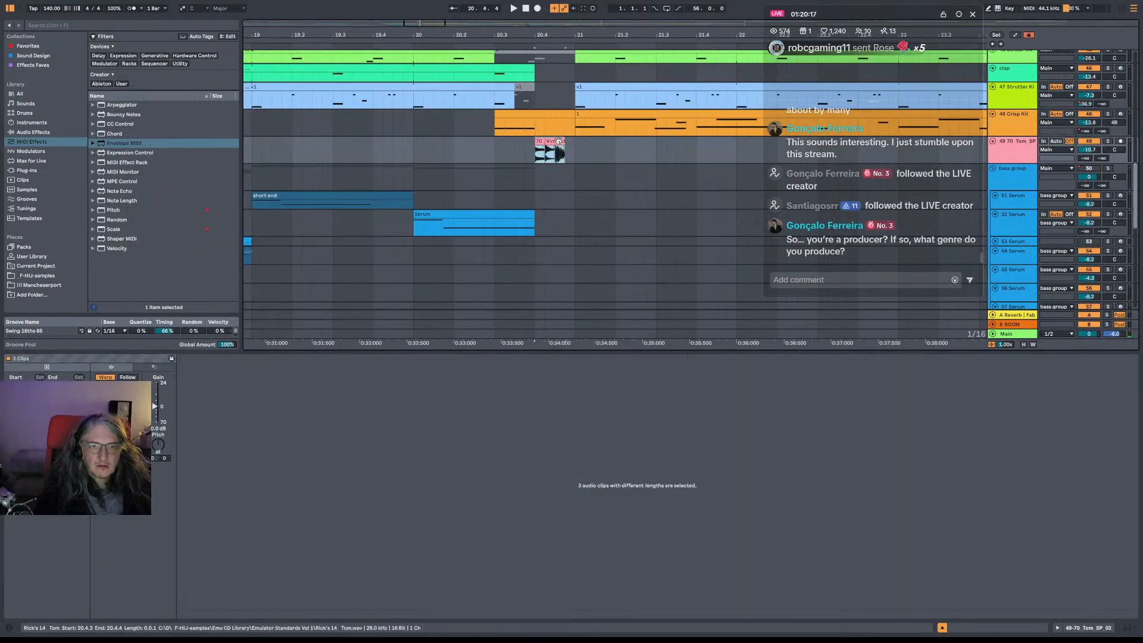
left_click_drag(539, 142, 548, 146)
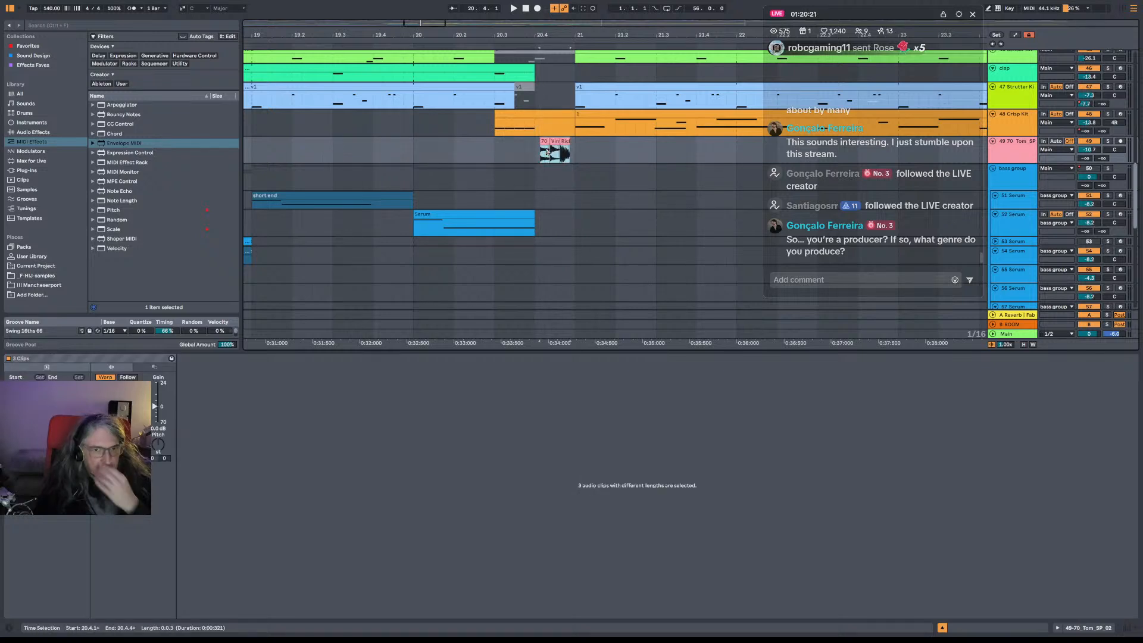
Play the shifted tom fill from 20.1.1, 19.4.2 and 19.4.1, and undo its move.
left_click(410, 157)
key("space")
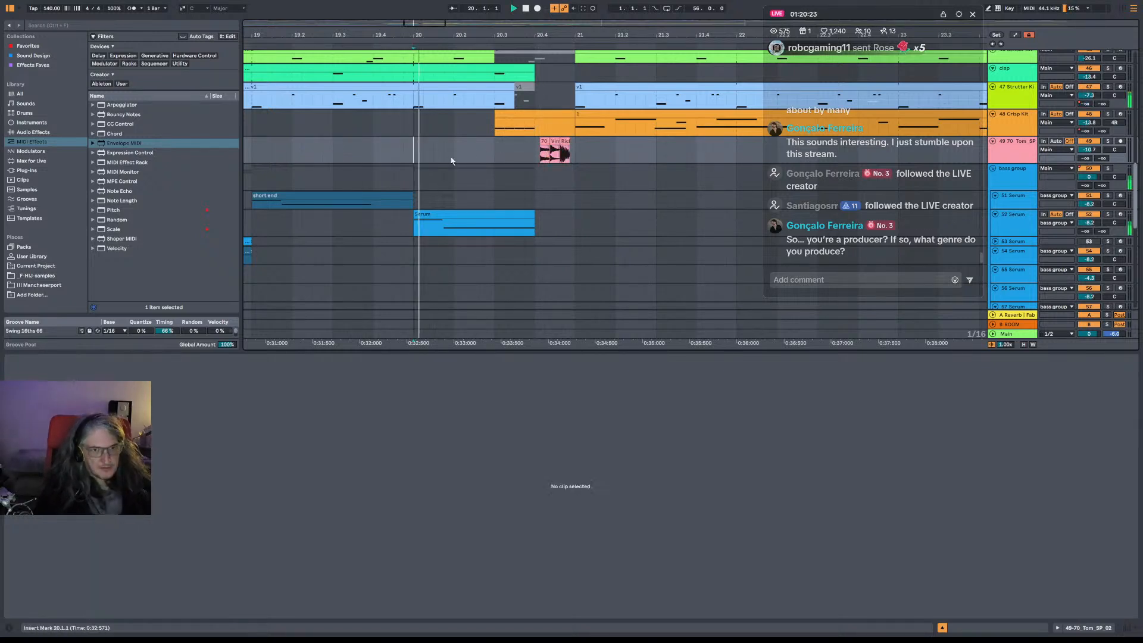
left_click(385, 147)
key("space")
key("space")
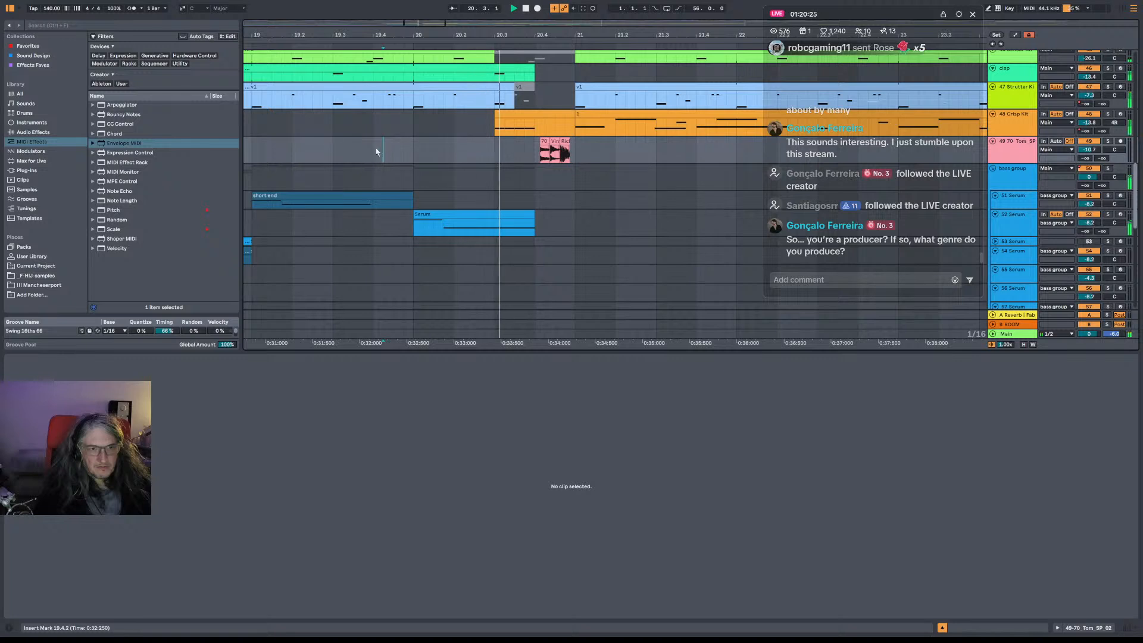
left_click(378, 150)
key("space")
key("space")
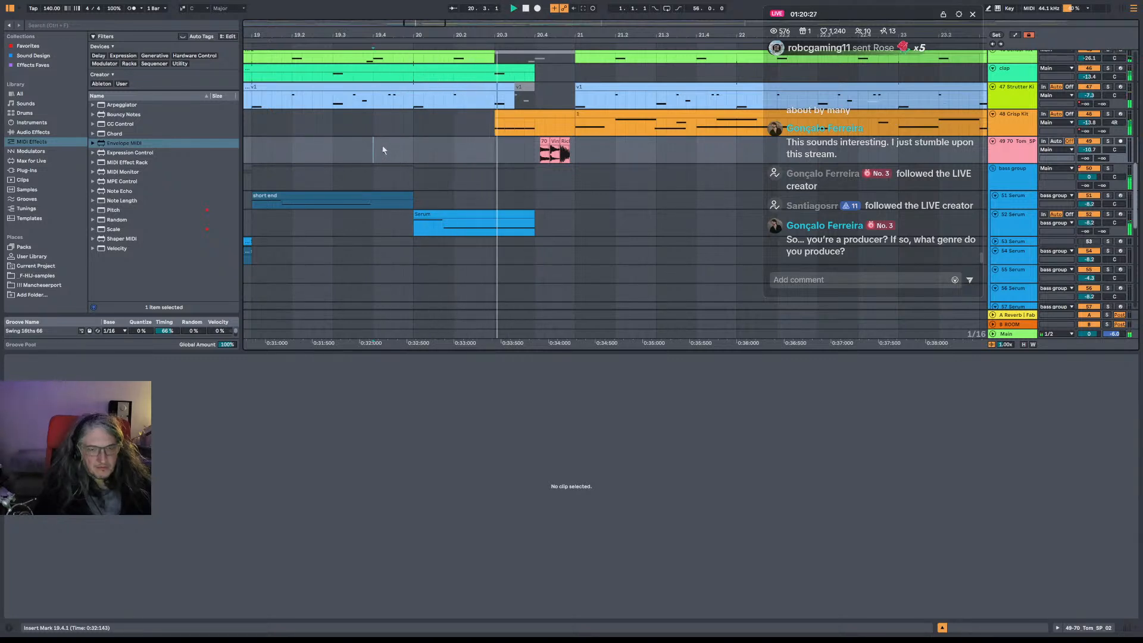
key("ctrl+z")
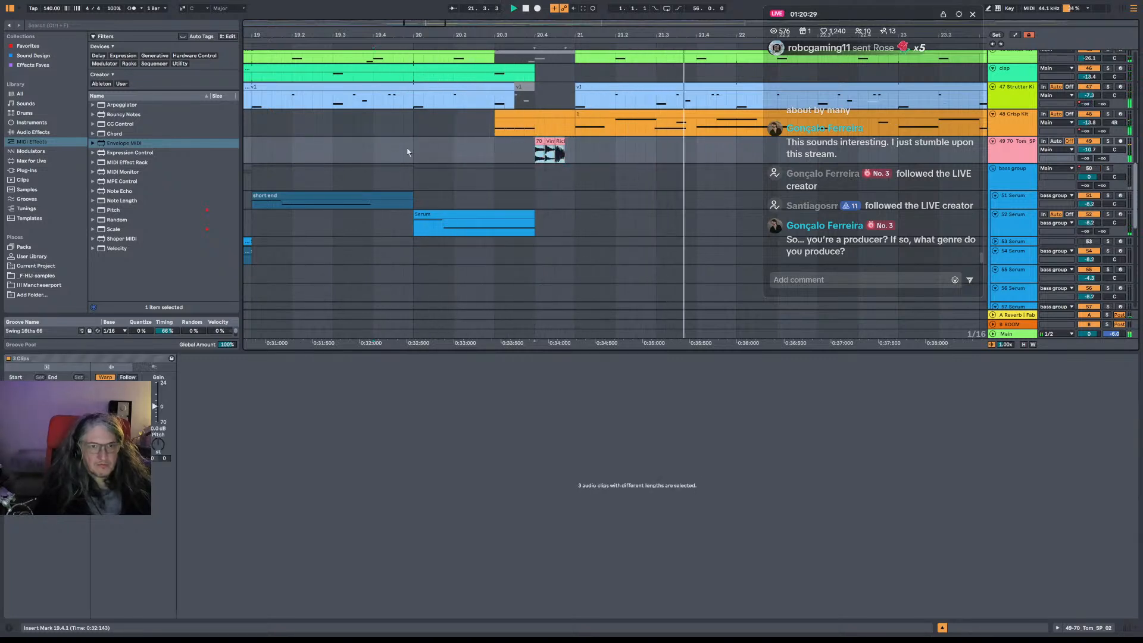
Play the transition into bar 21 from 19.4.1 with the tom fill at its original position.
left_click(375, 152)
key("space")
key("space")
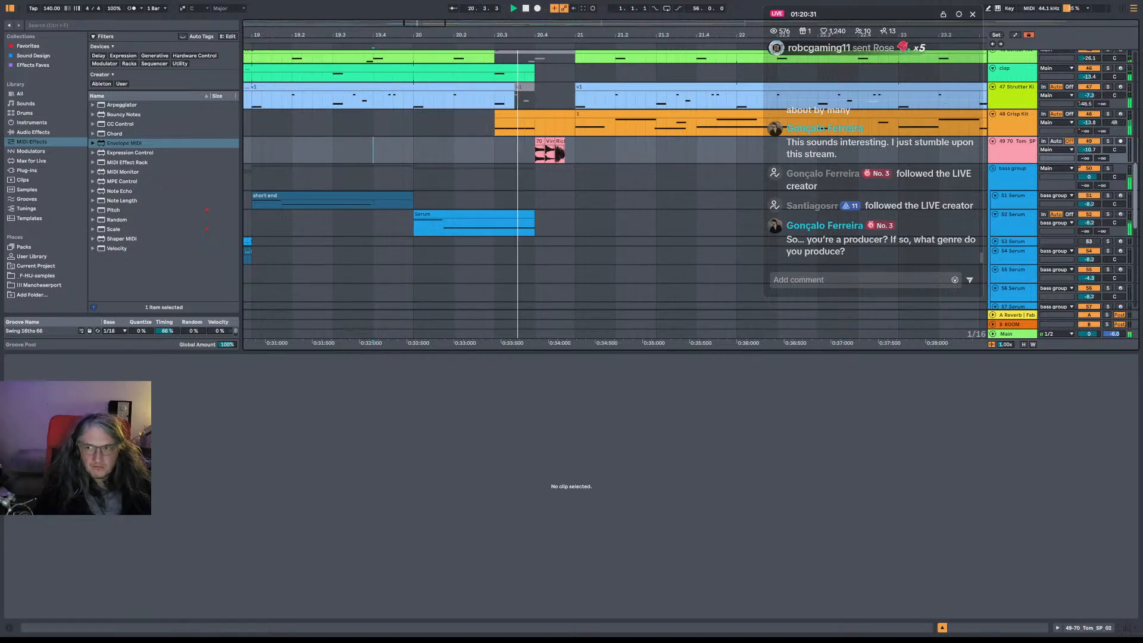
key("space")
key("space")
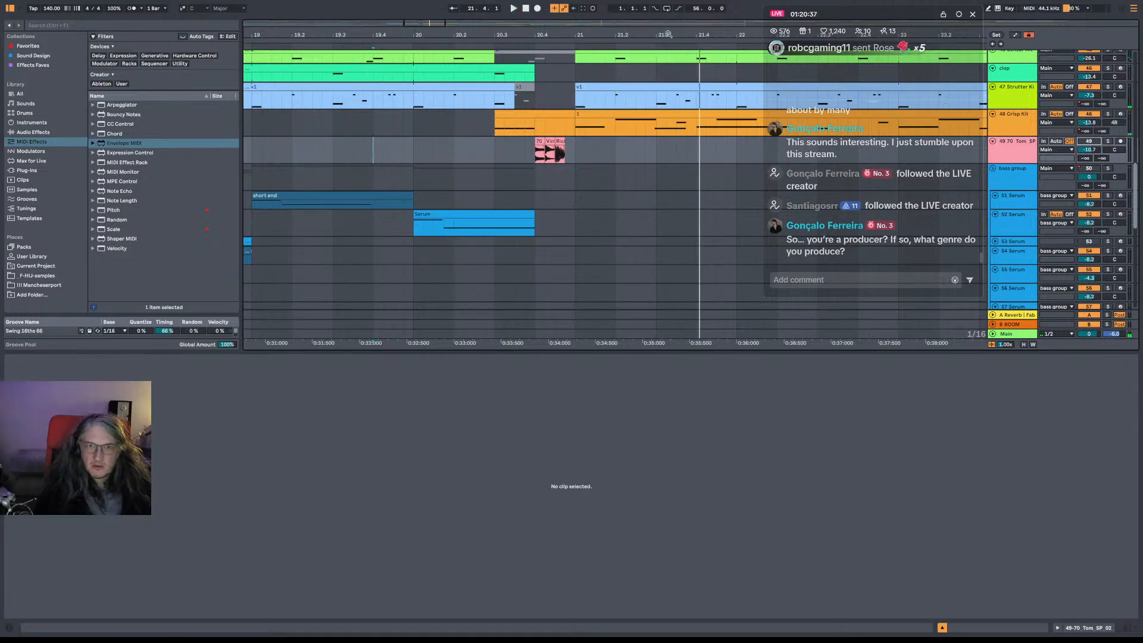
Deactivate the three tom clips before bar 21 by selecting 20.3.1 to 21.3.1 on the tom track.
left_click_drag(669, 35, 555, 4)
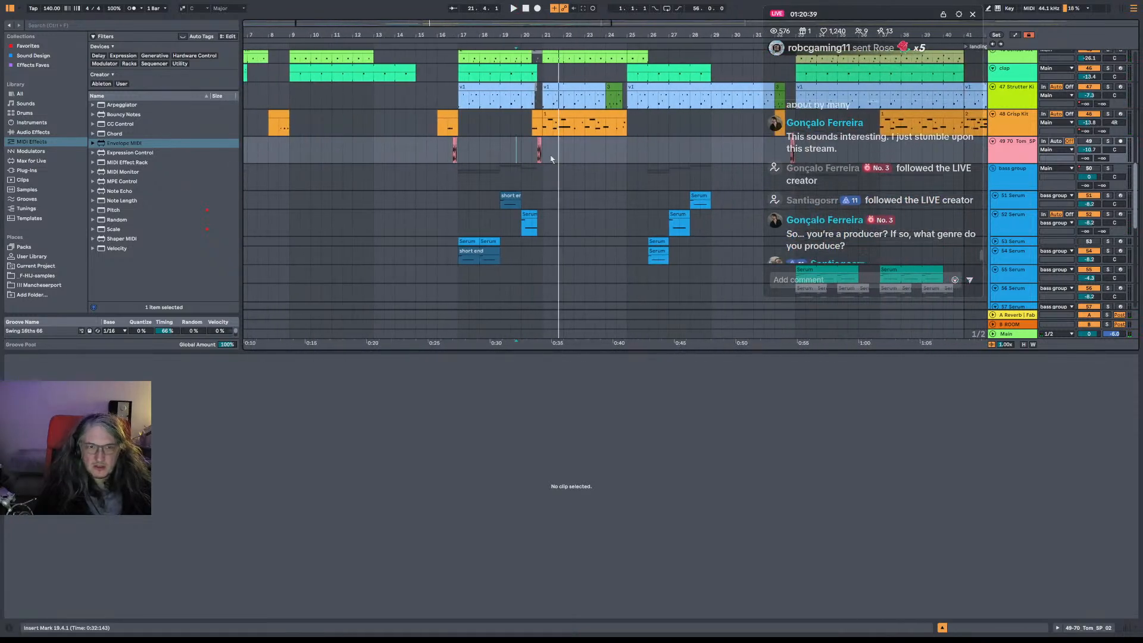
left_click_drag(553, 157, 533, 154)
key("0")
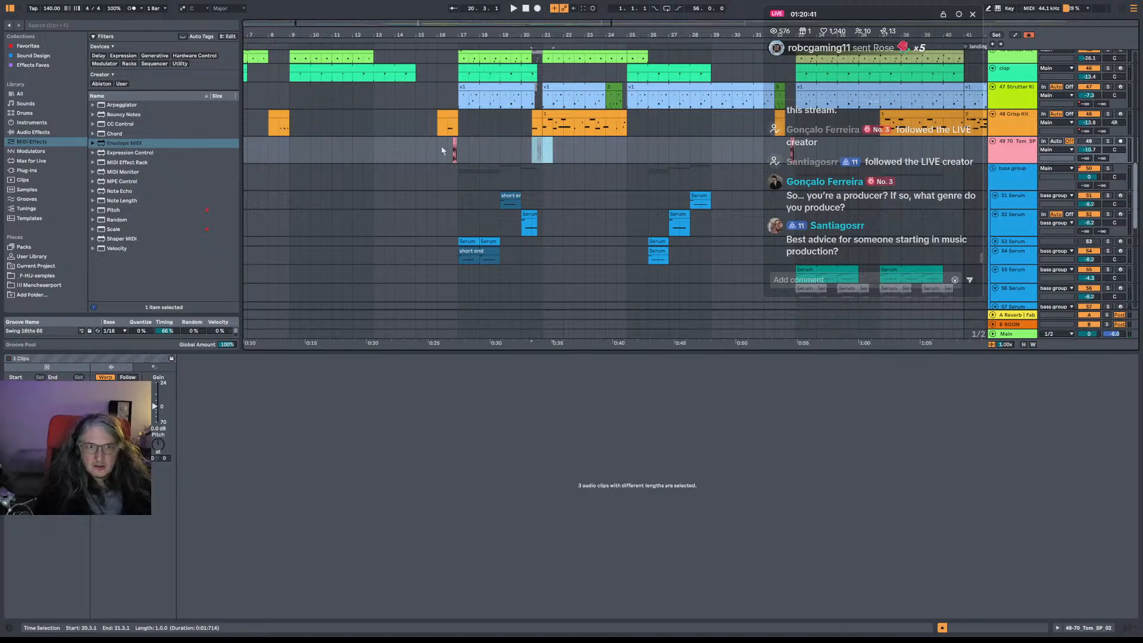
Examine the notes of the 48 Crisp Kit fill clip in bar 16, just before bar 17.
left_click(449, 152)
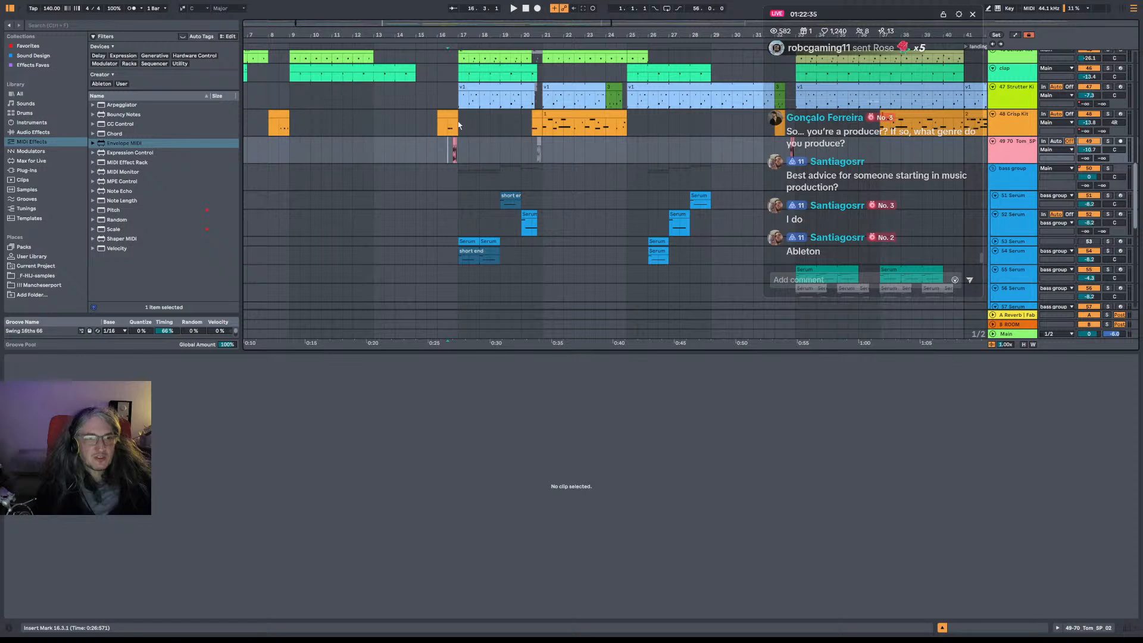
left_click_drag(456, 36, 454, 62)
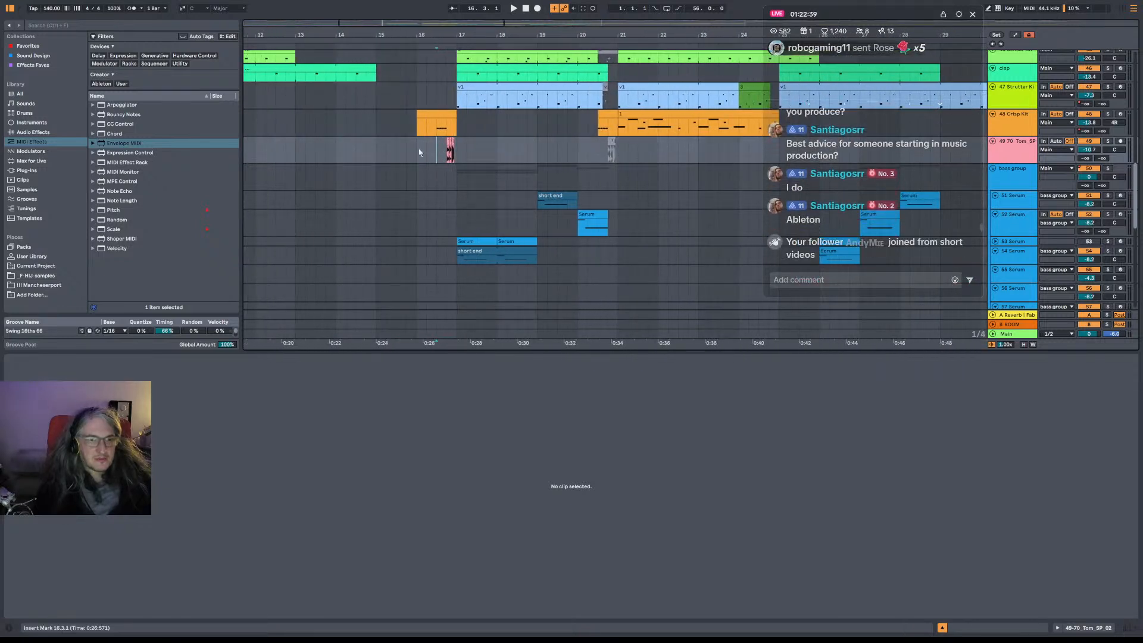
left_click(418, 153)
left_click_drag(418, 129, 435, 150)
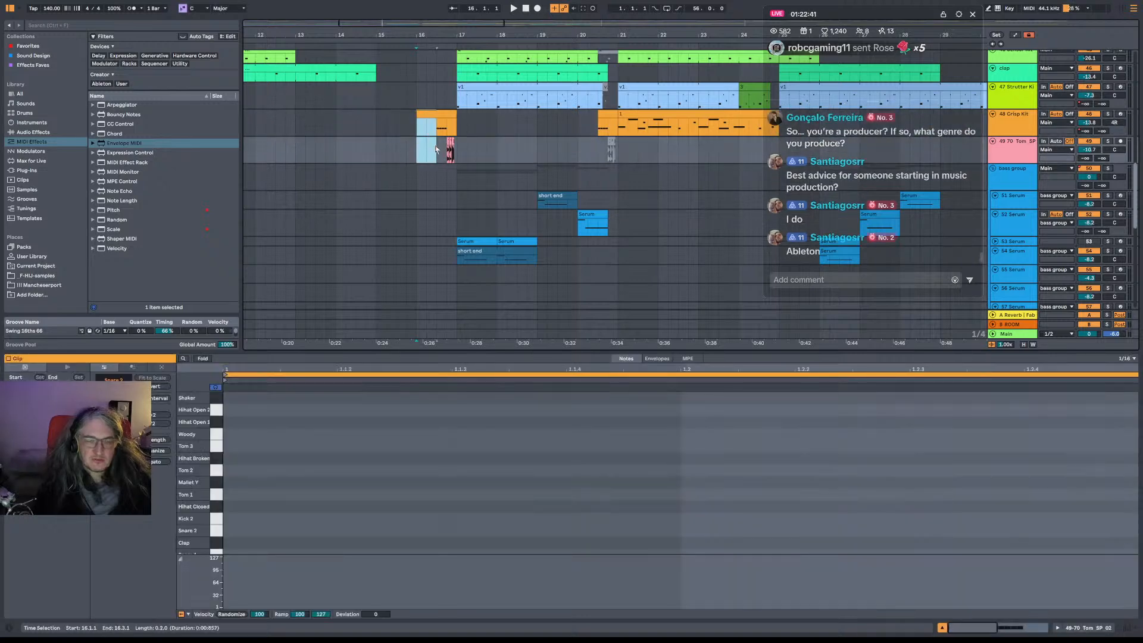
left_click(436, 128)
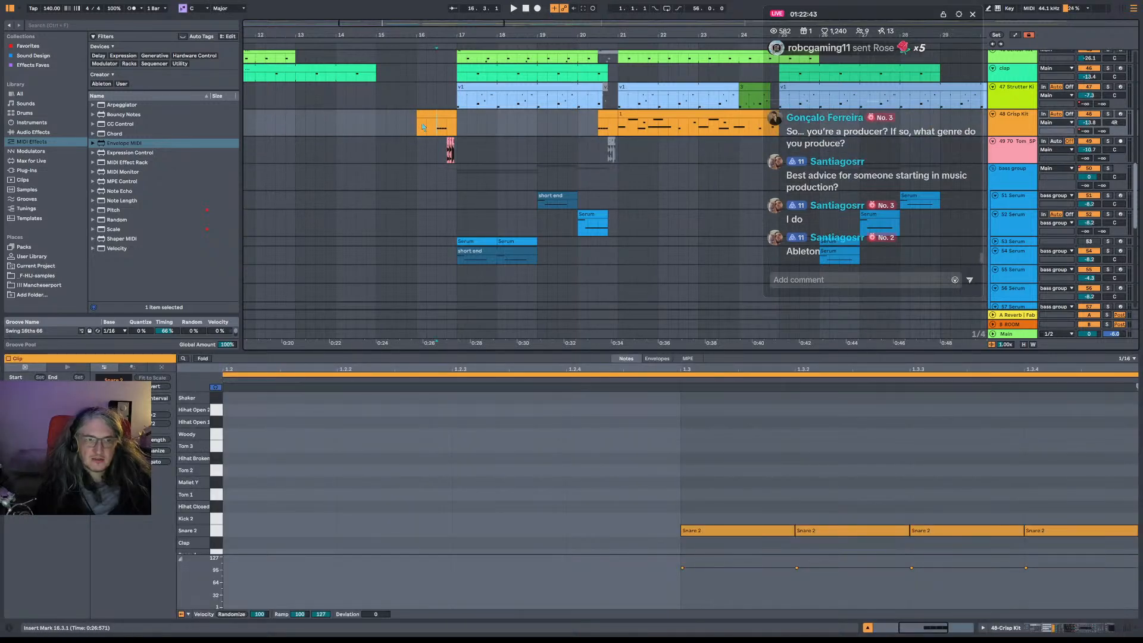
left_click(419, 126)
left_click_drag(471, 33, 469, 20)
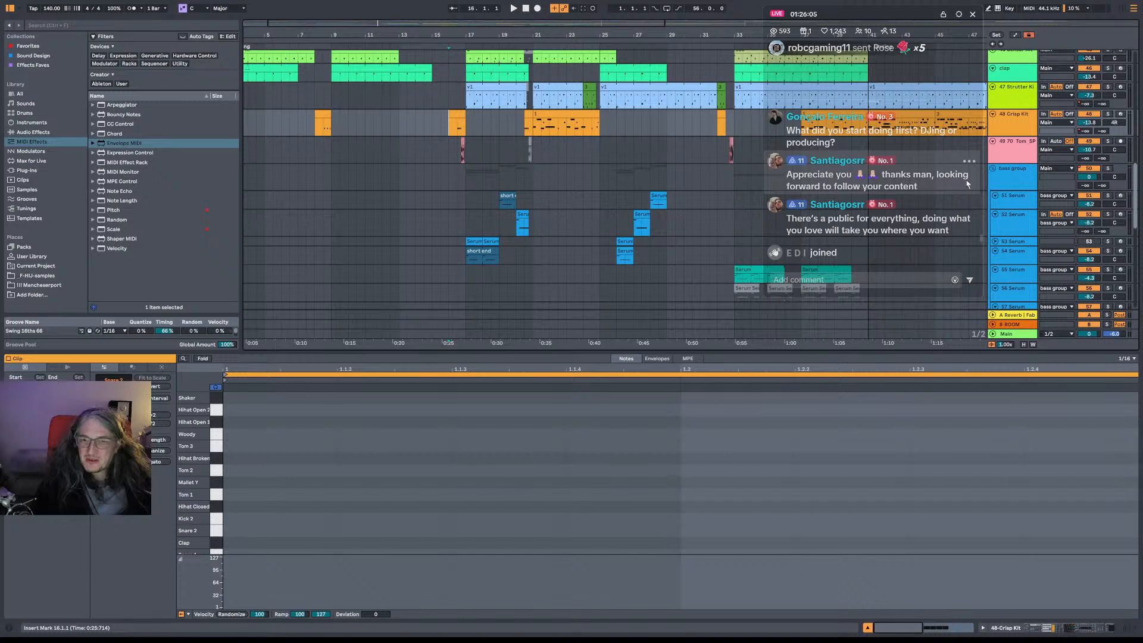
scroll(954, 188, "up", 1)
scroll(954, 188, "up", 2)
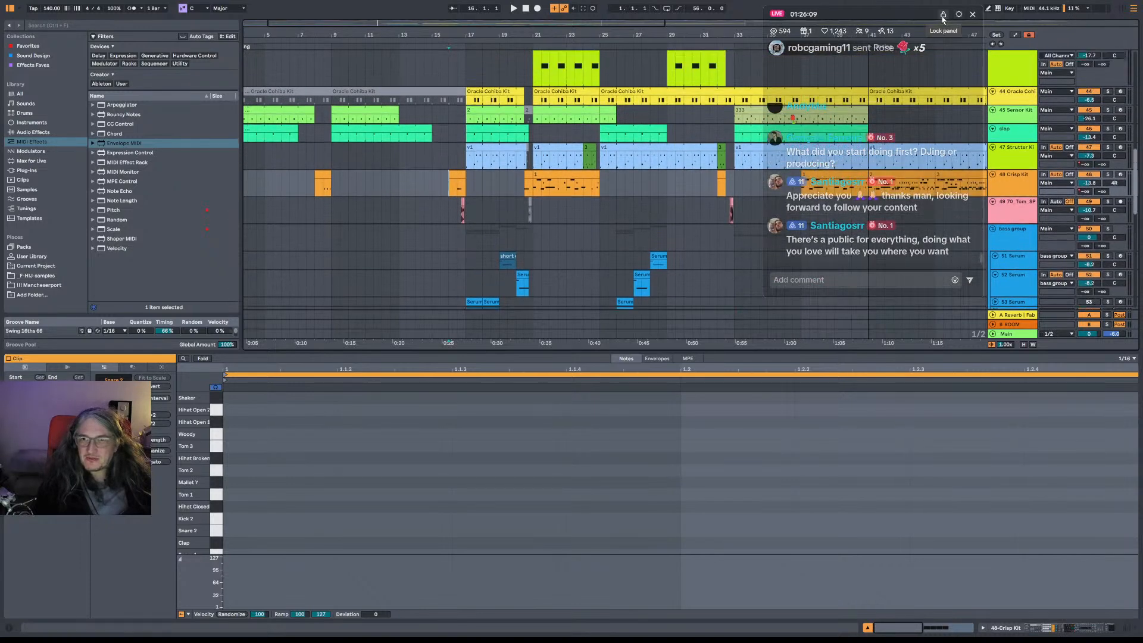
scroll(691, 179, "down", 3)
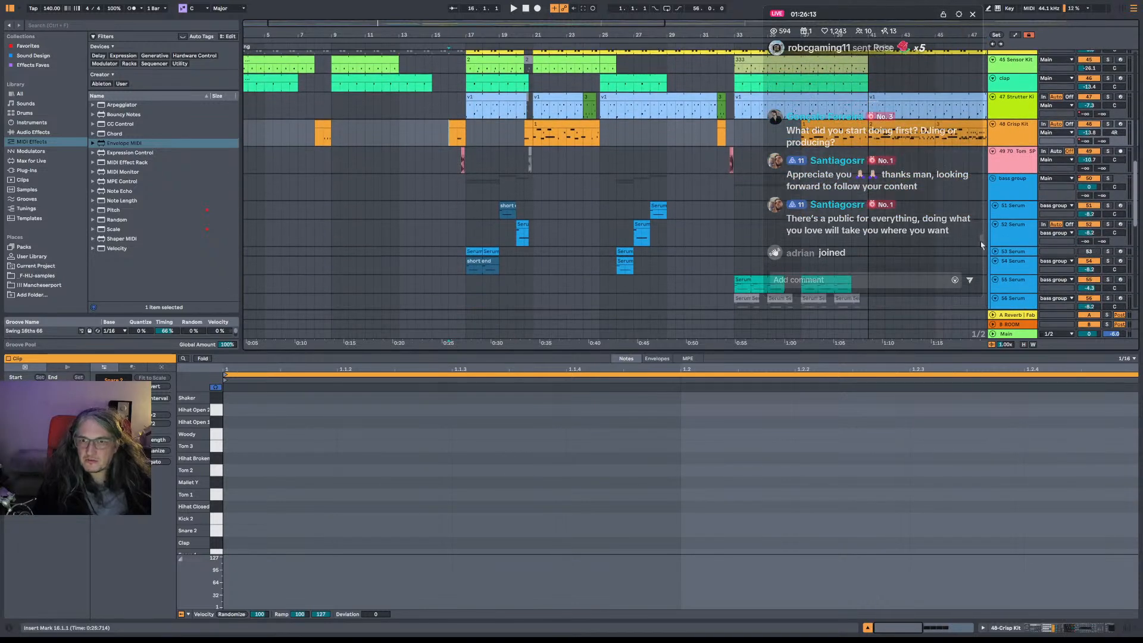
left_click_drag(984, 244, 981, 252)
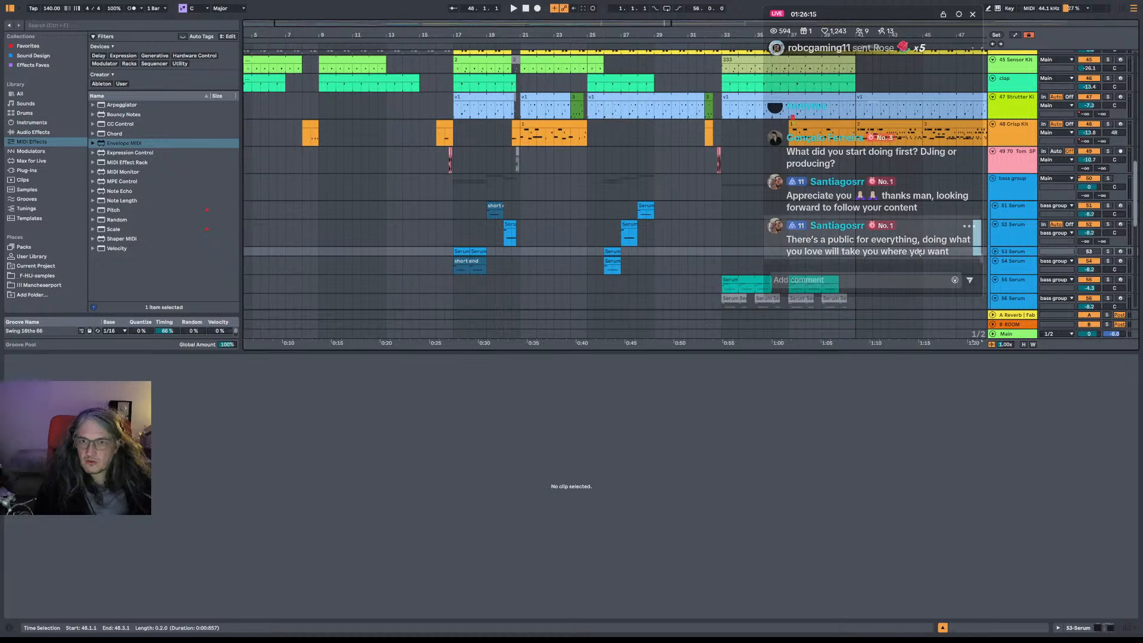
scroll(909, 238, "down", 2)
scroll(907, 236, "up", 2)
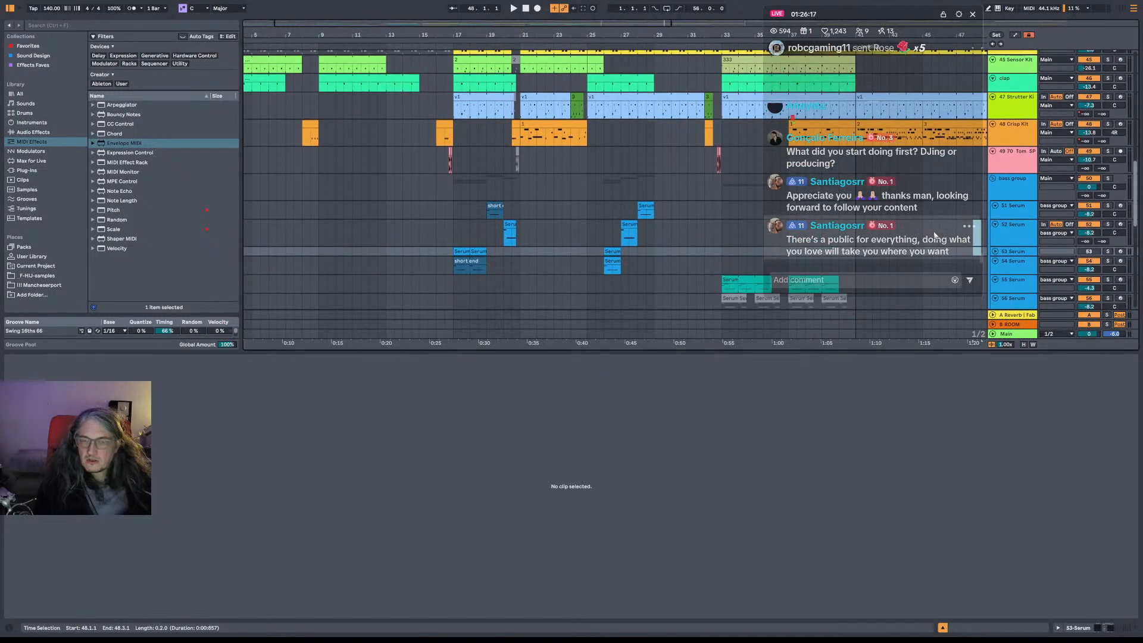
scroll(934, 235, "down", 1)
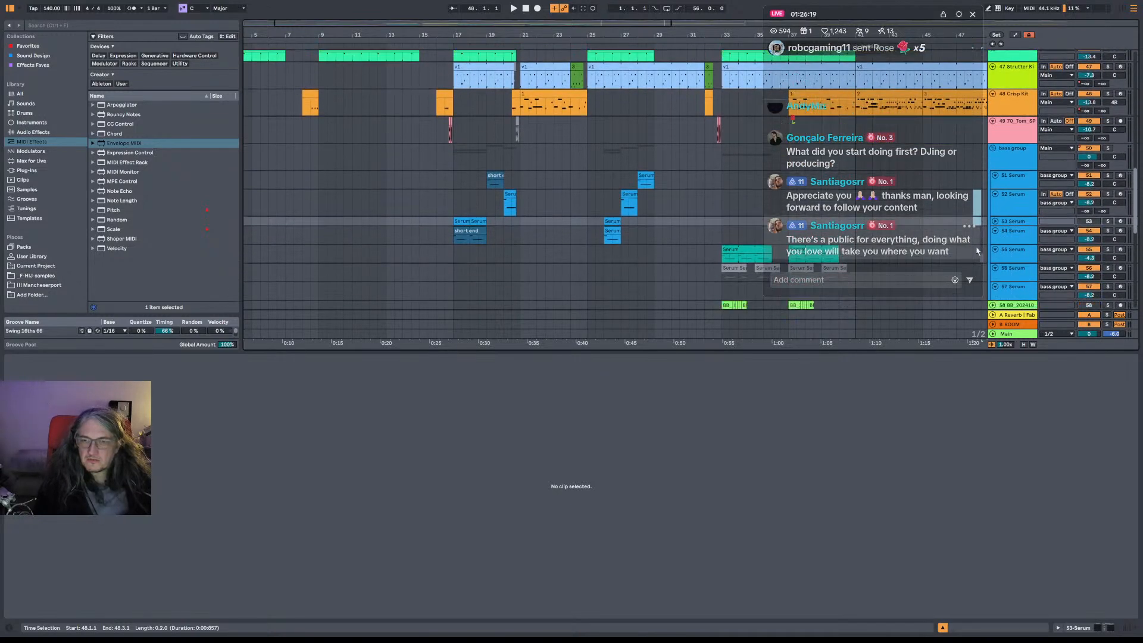
left_click_drag(982, 254, 983, 272)
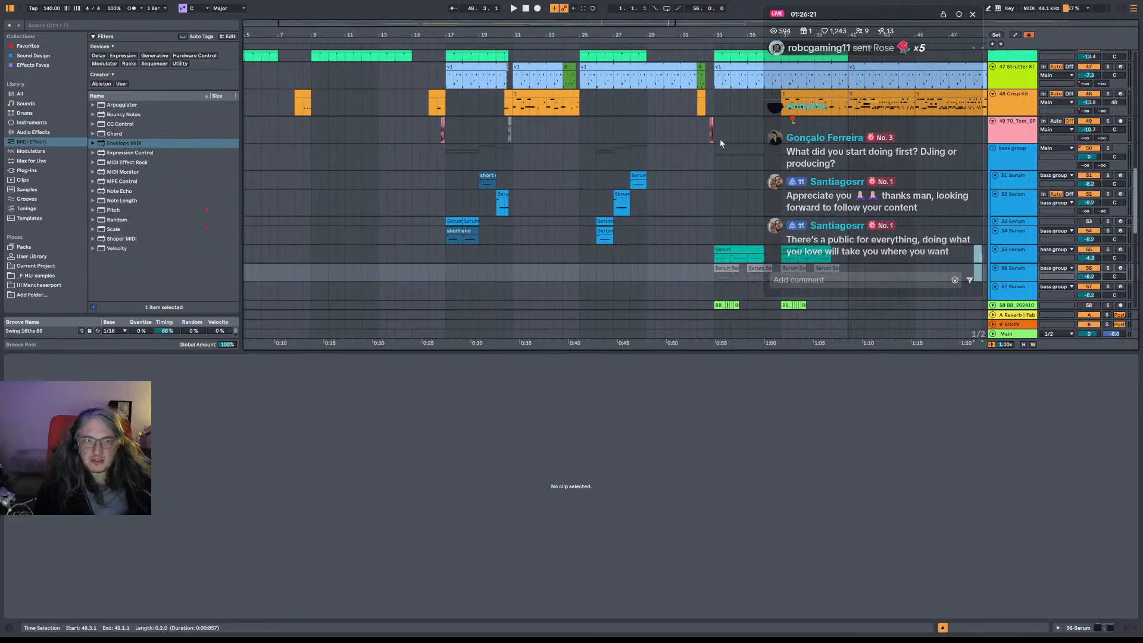
left_click(519, 232)
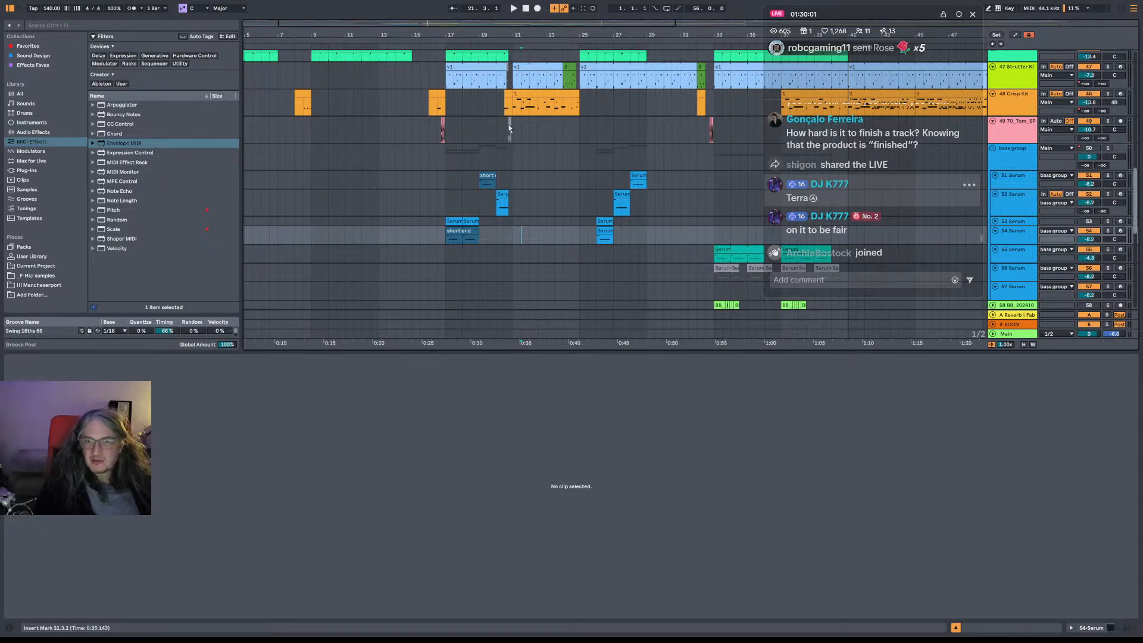
scroll(852, 226, "up", 1)
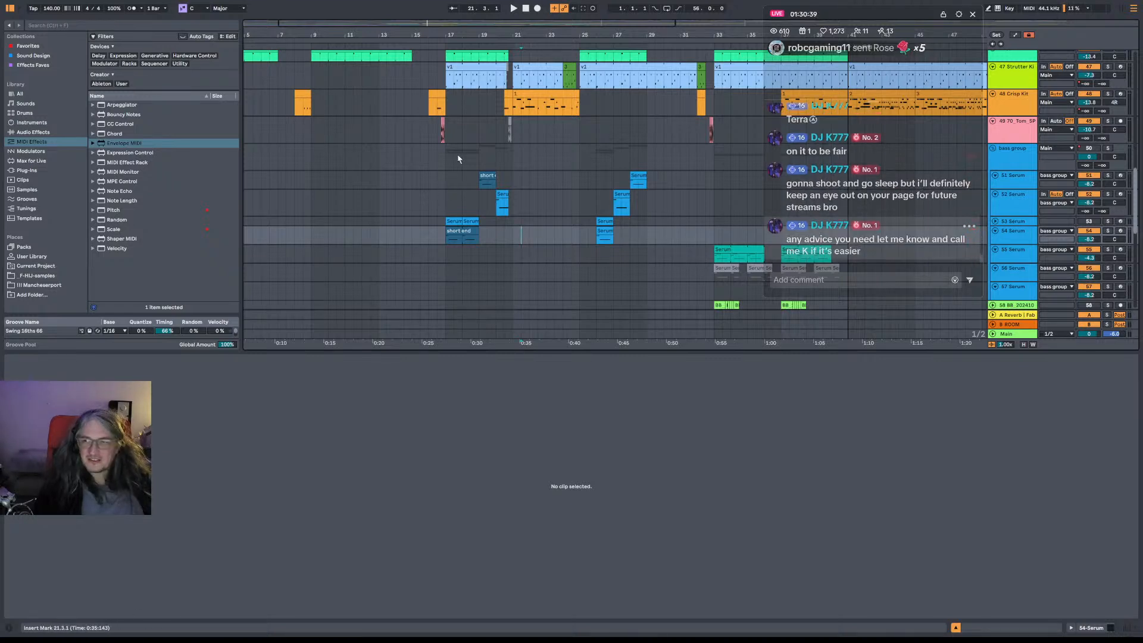
Play the arrangement from 16.1.1 through the bass section that starts at bar 17.
scroll(458, 159, "up", 2)
scroll(470, 119, "left", 1)
left_click_drag(486, 34, 485, 18)
left_click(457, 186)
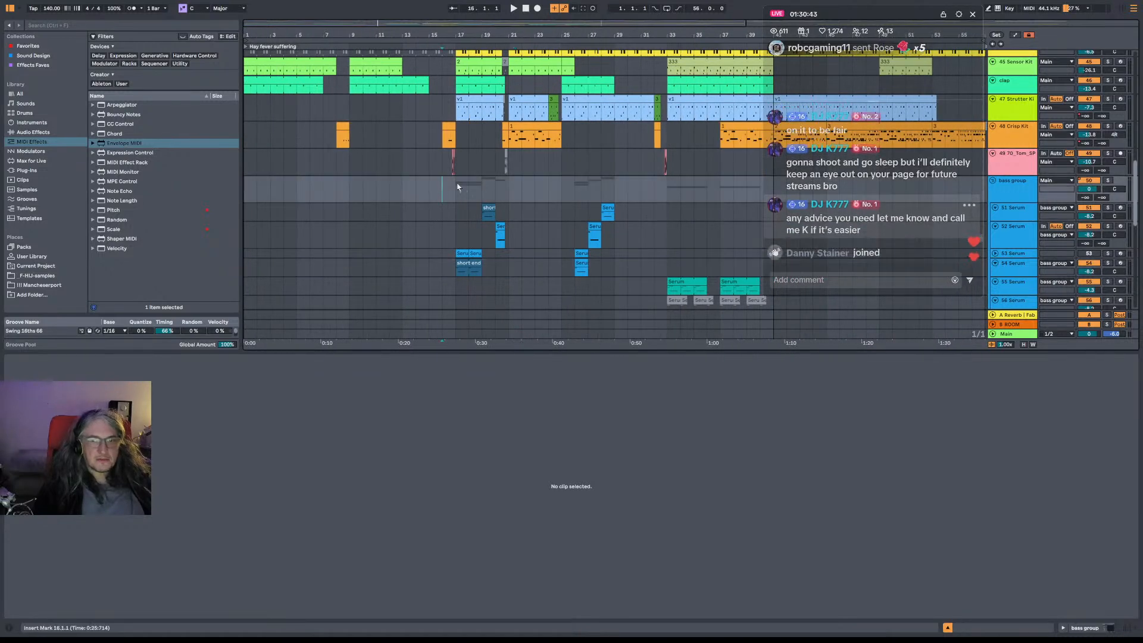
key("space")
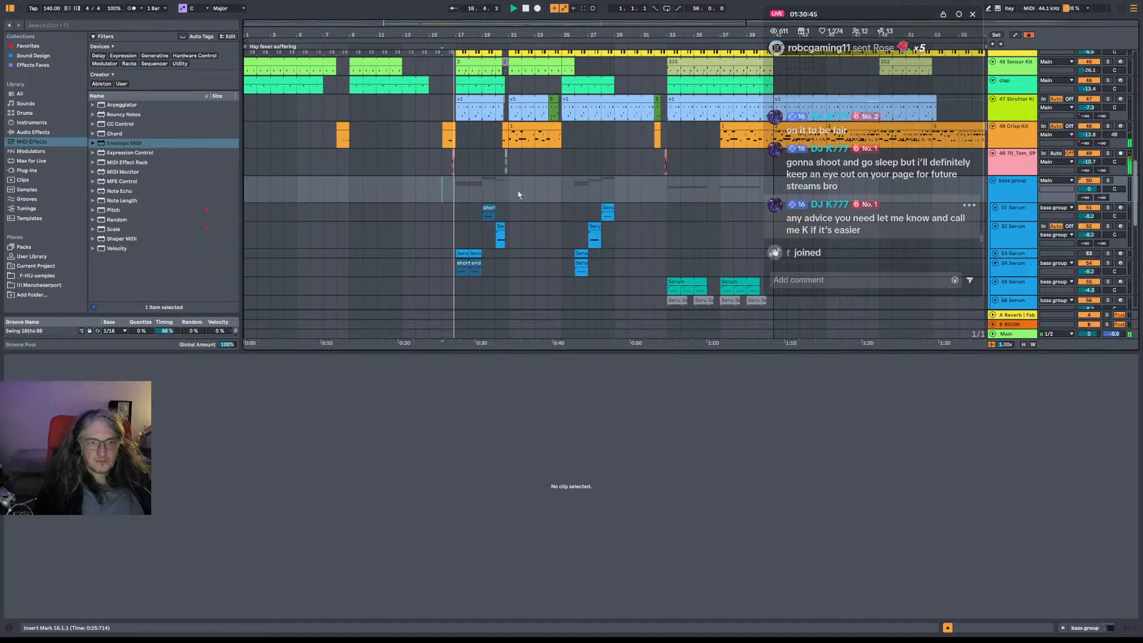
left_click_drag(478, 35, 478, 67)
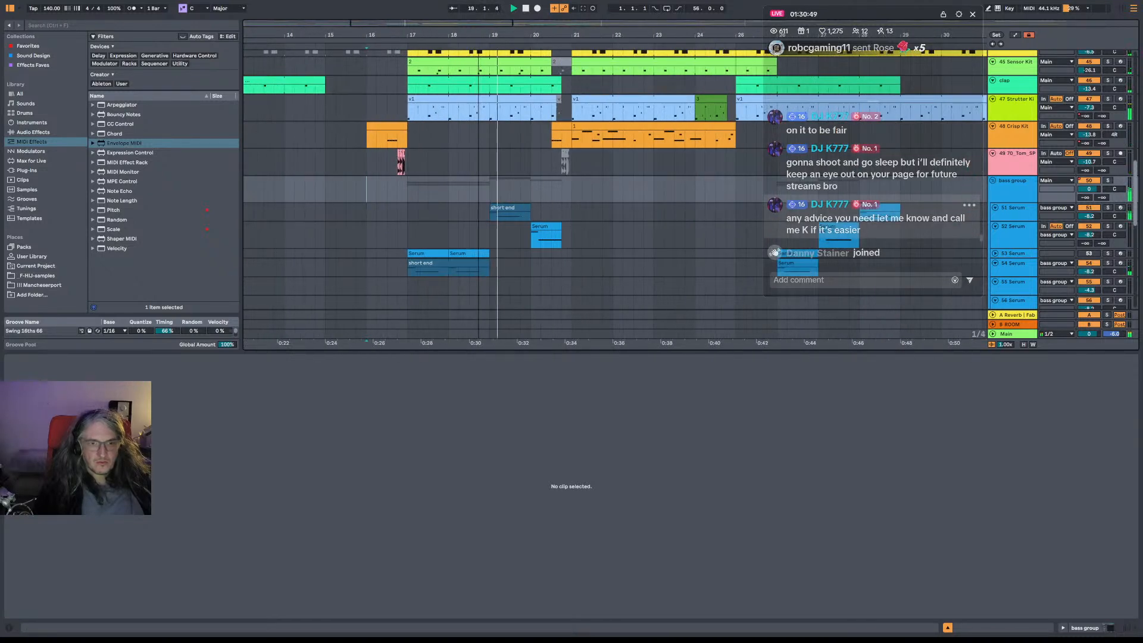
Shorten the A0 note in the "short end" clip at bar 17 on the 54 Serum track to end at 1.3.1.
left_click(413, 272)
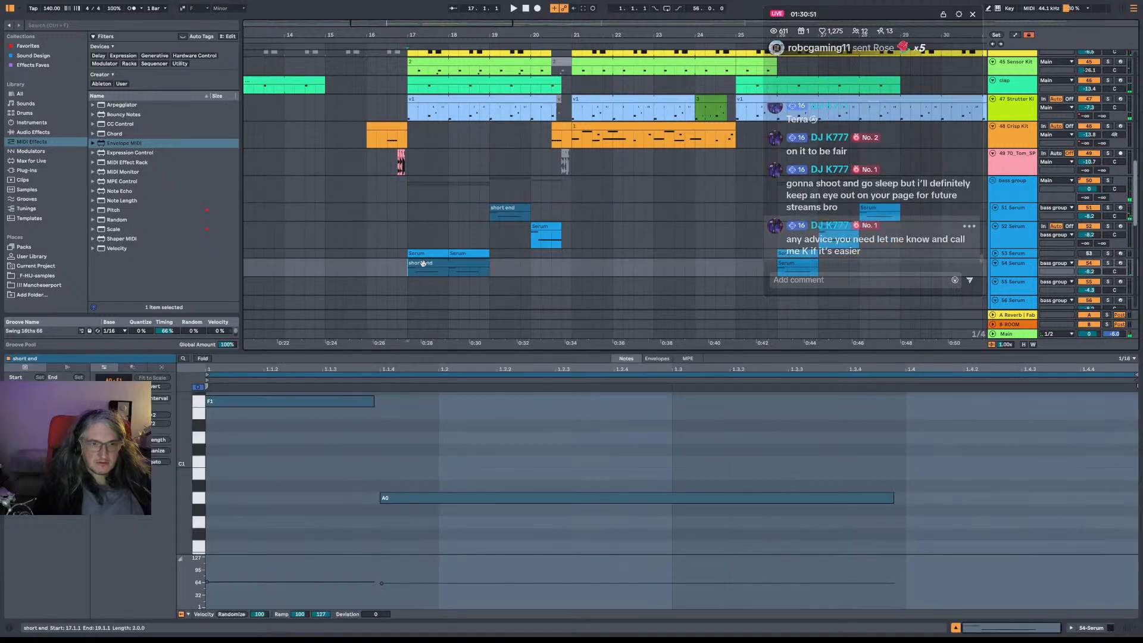
double_click(425, 261)
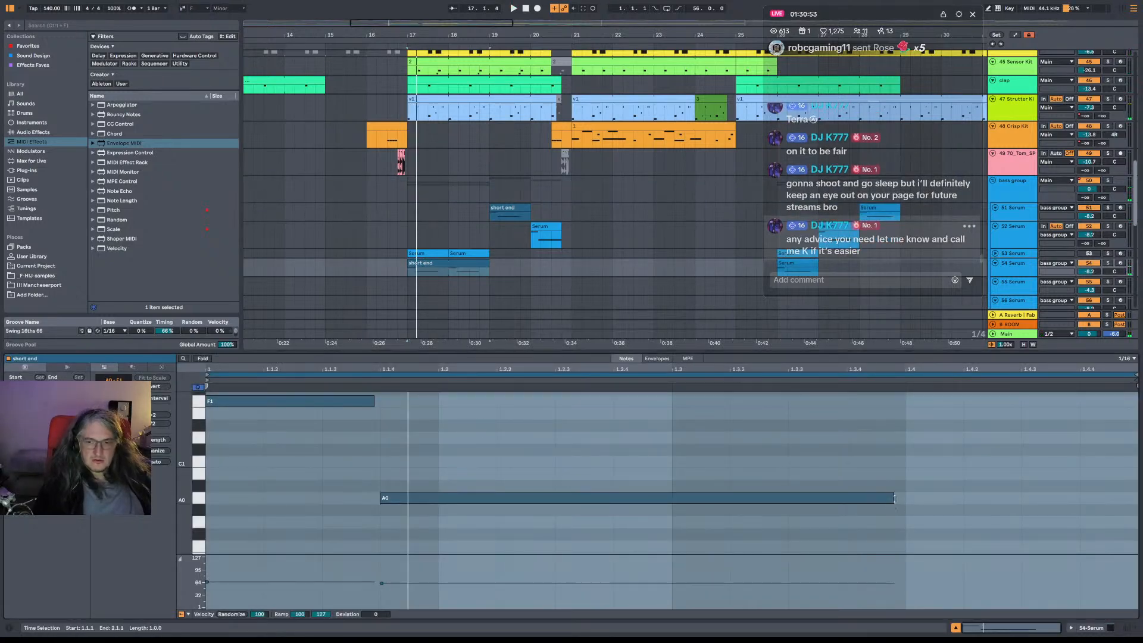
left_click_drag(892, 498, 672, 497)
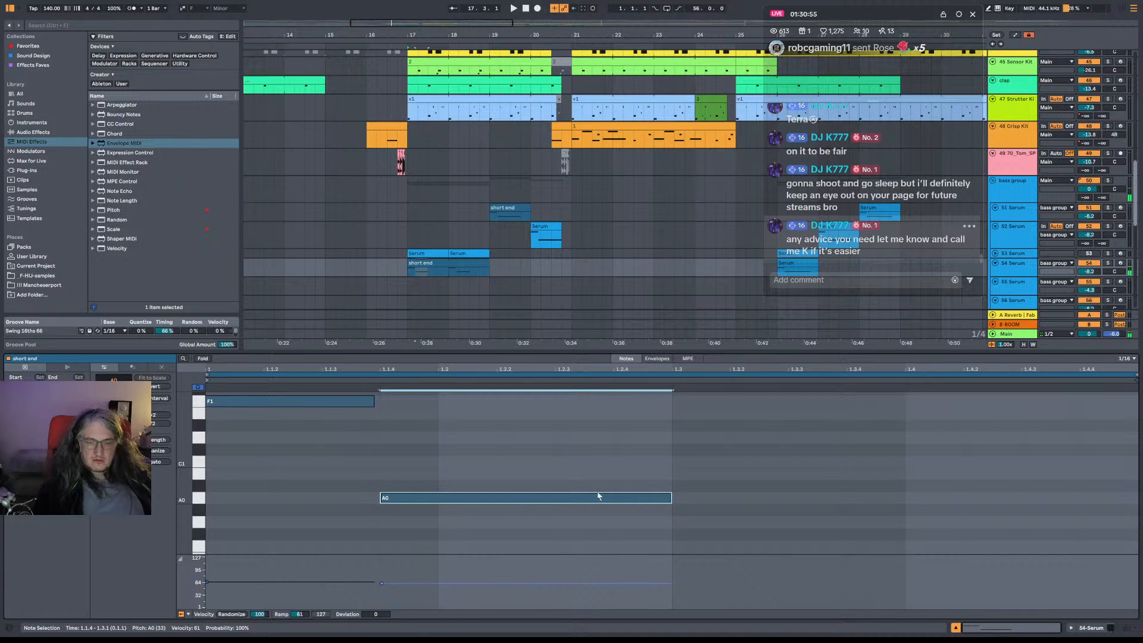
Copy the shortened A0 note to 1.3.2 in the "short end" clip and play the result.
left_click_drag(600, 490, 847, 393)
left_click_drag(453, 500, 805, 503)
key("space")
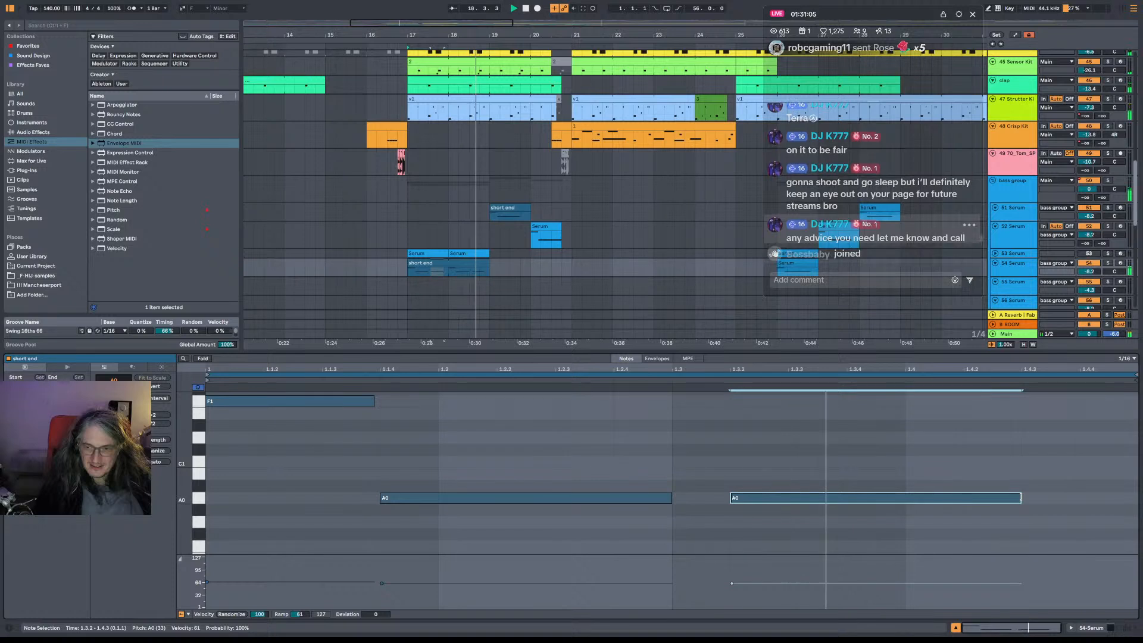
End the copied note at 1.4.1 and lower its pitch to G0.
left_click_drag(1020, 498, 903, 502)
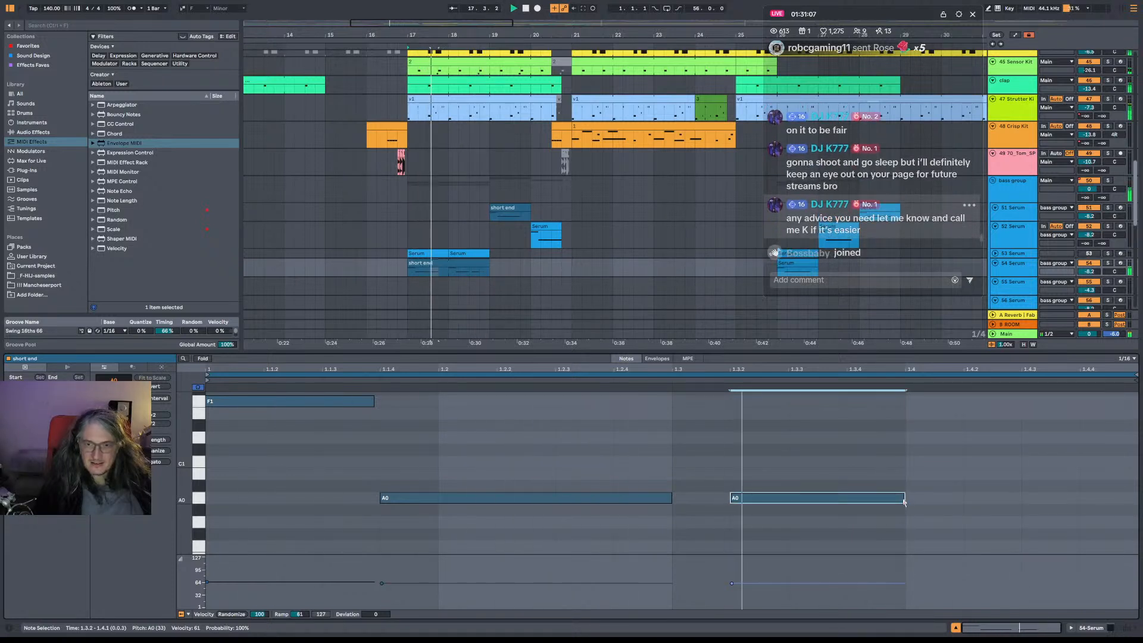
left_click_drag(799, 502, 797, 523)
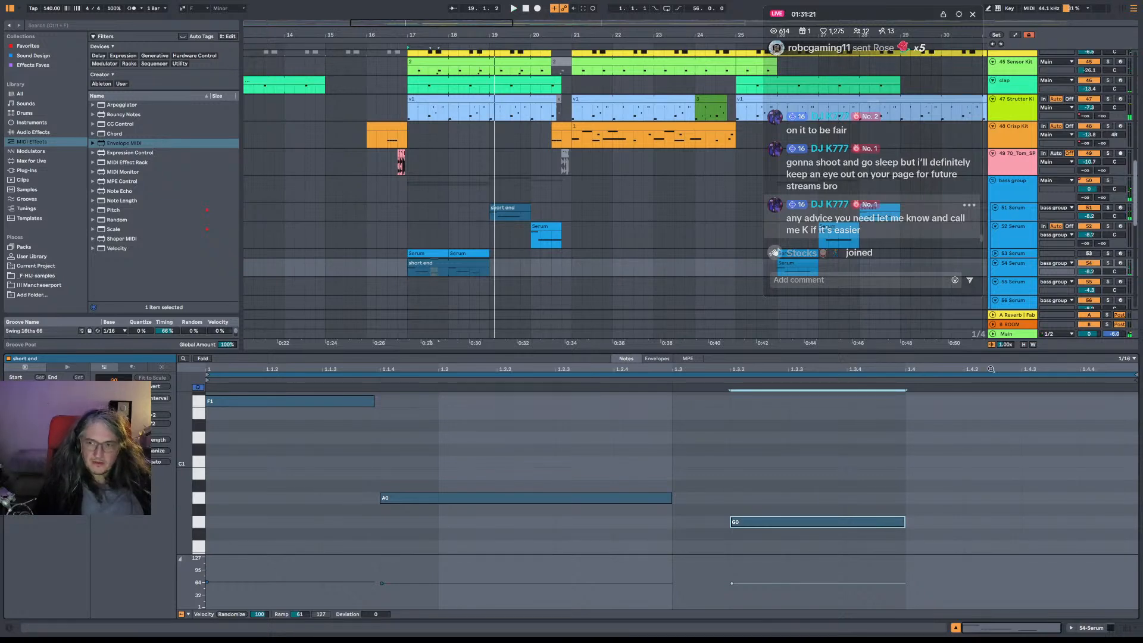
Show the Main track's devices, toggle the Club simulator rack and play the bass section at bar 17.
left_click(1010, 336)
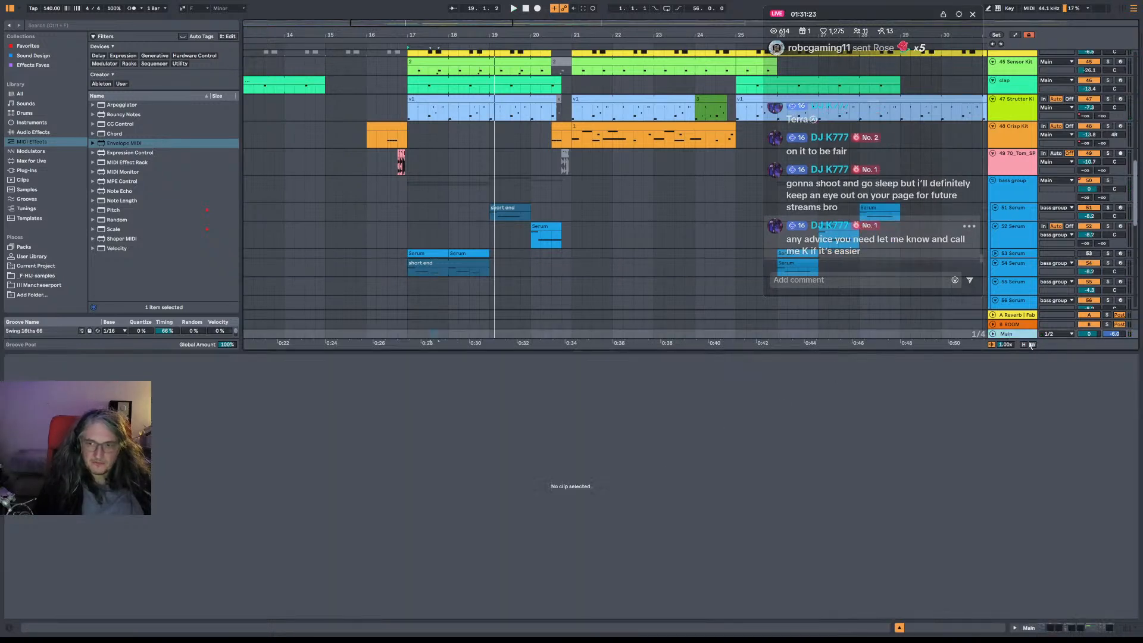
key("shift+Tab")
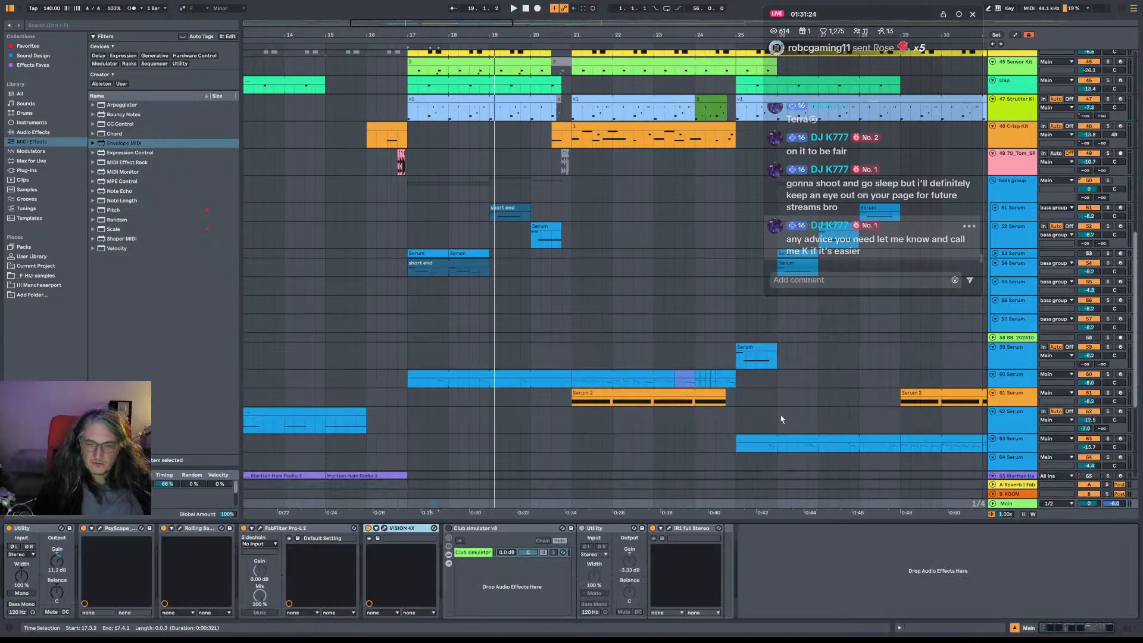
left_click(449, 528)
key("space")
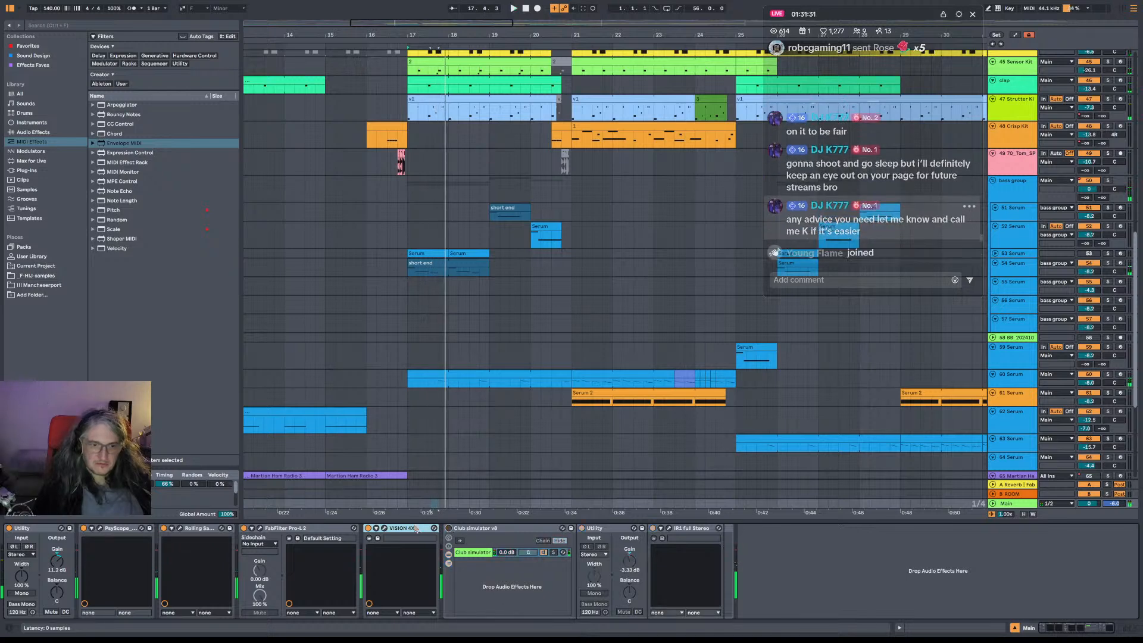
Undo the recent note edits in the "short end" clip at bar 17 on the 54 Serum track.
left_click(430, 263)
double_click(430, 263)
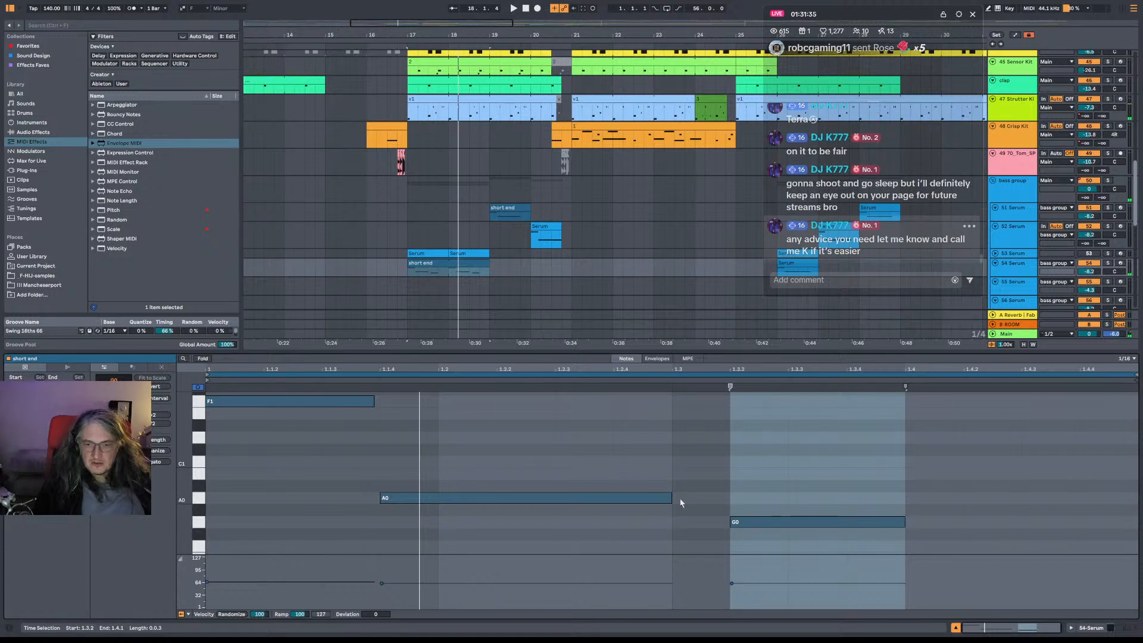
key("ctrl+z")
key("ctrl+z")
key("ctrl+z")
key("ctrl+z")
key("ctrl+z")
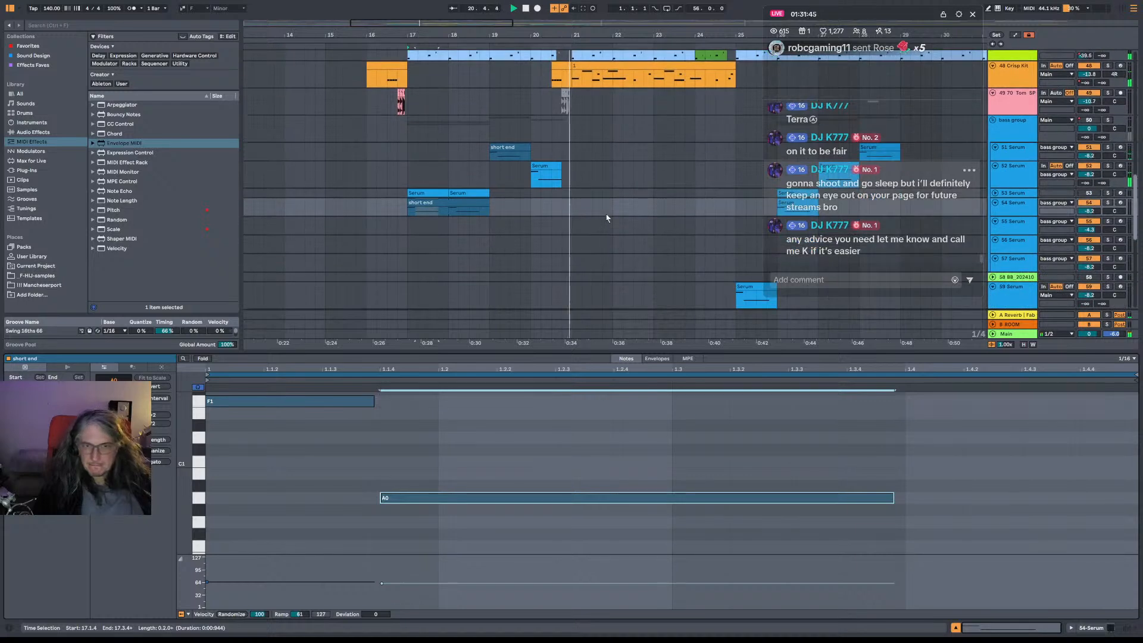
Switch the 60 Serum track off and back on during playback to check its part around bar 24.
scroll(605, 213, "down", 5)
scroll(586, 187, "down", 2)
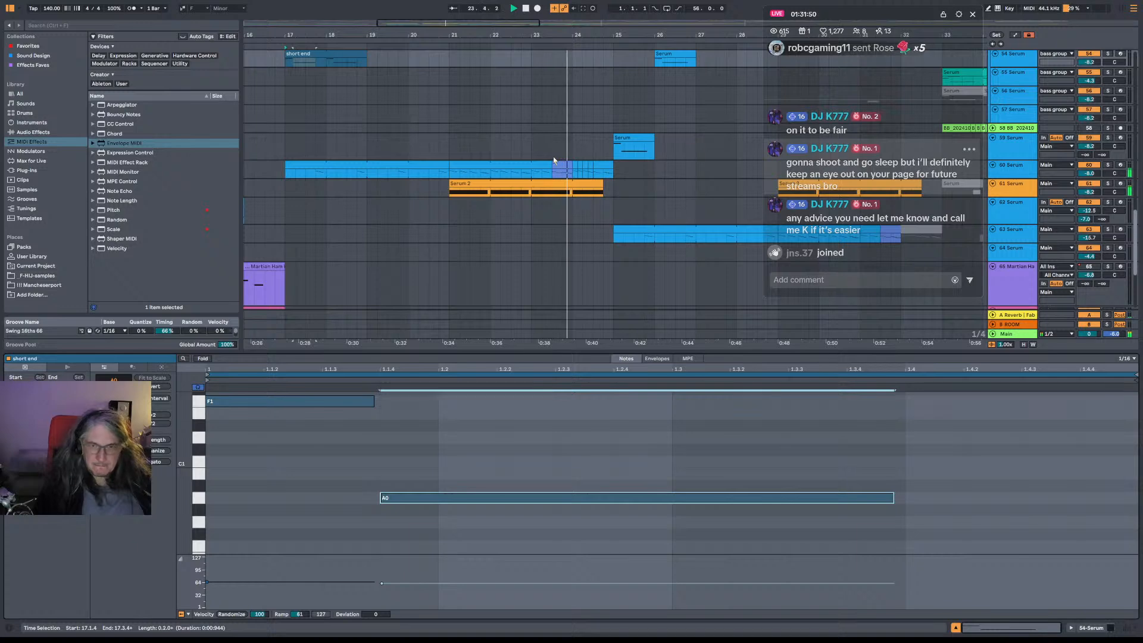
left_click(1091, 166)
left_click(1093, 167)
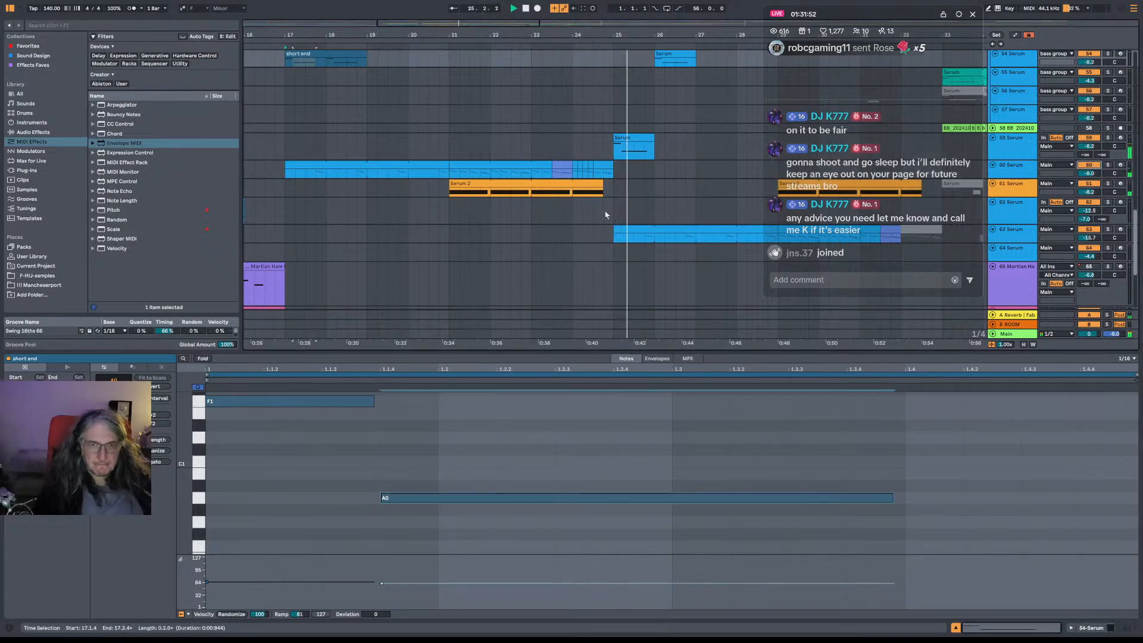
Inspect the short 60 Serum clips in bar 24 and play the passage from 24.1.1 into bar 25.
left_click(574, 174)
key("space")
key("space")
left_click(608, 163)
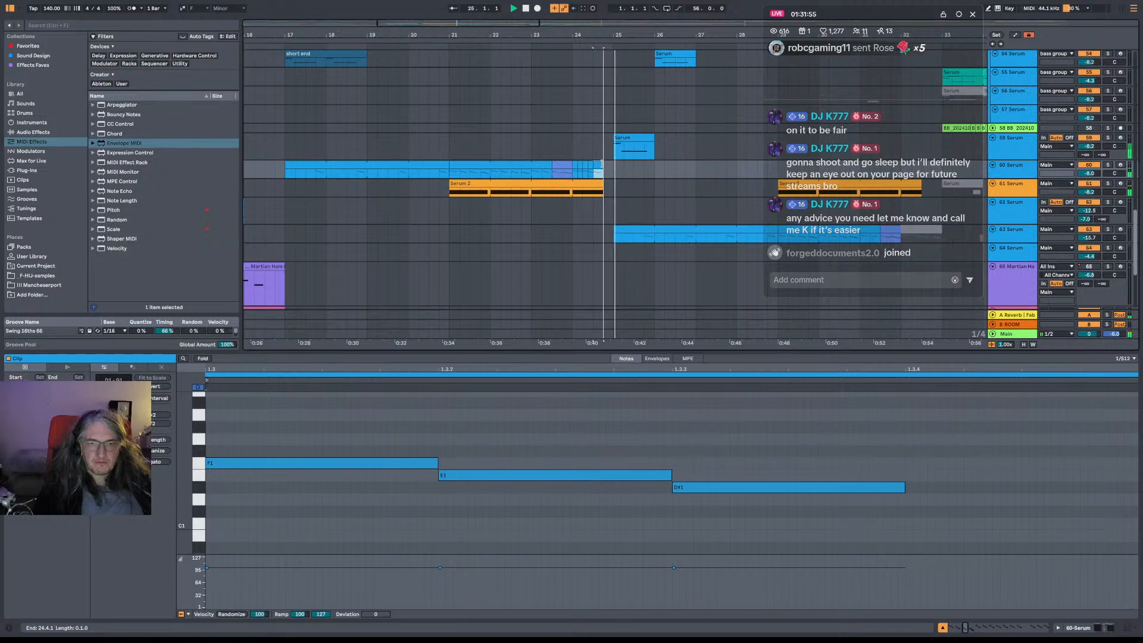
left_click(593, 167)
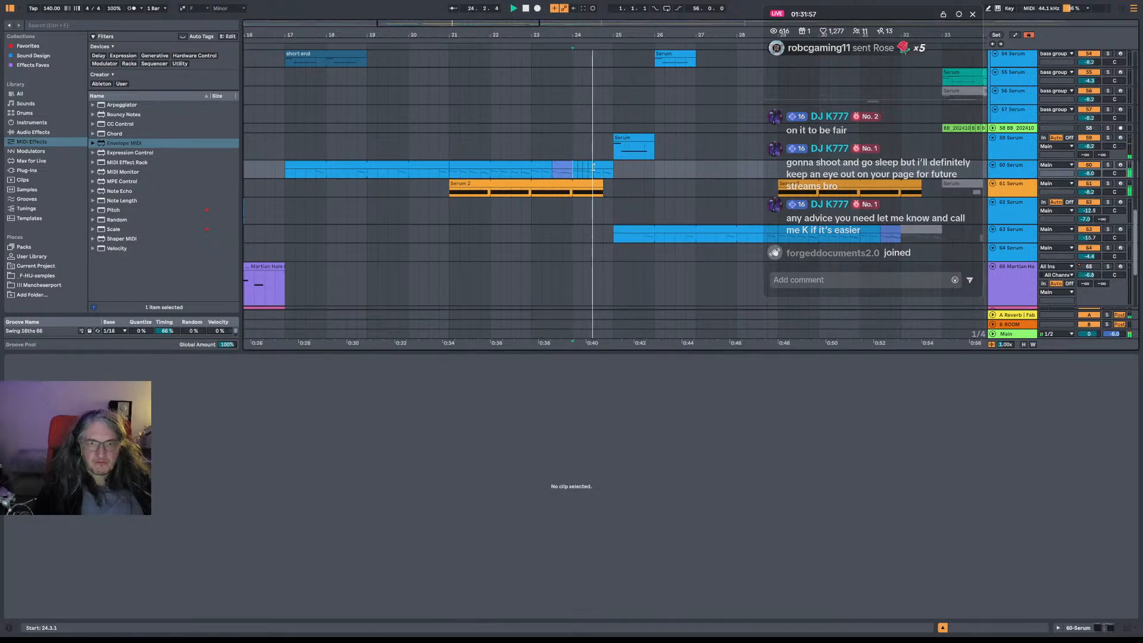
left_click(593, 167)
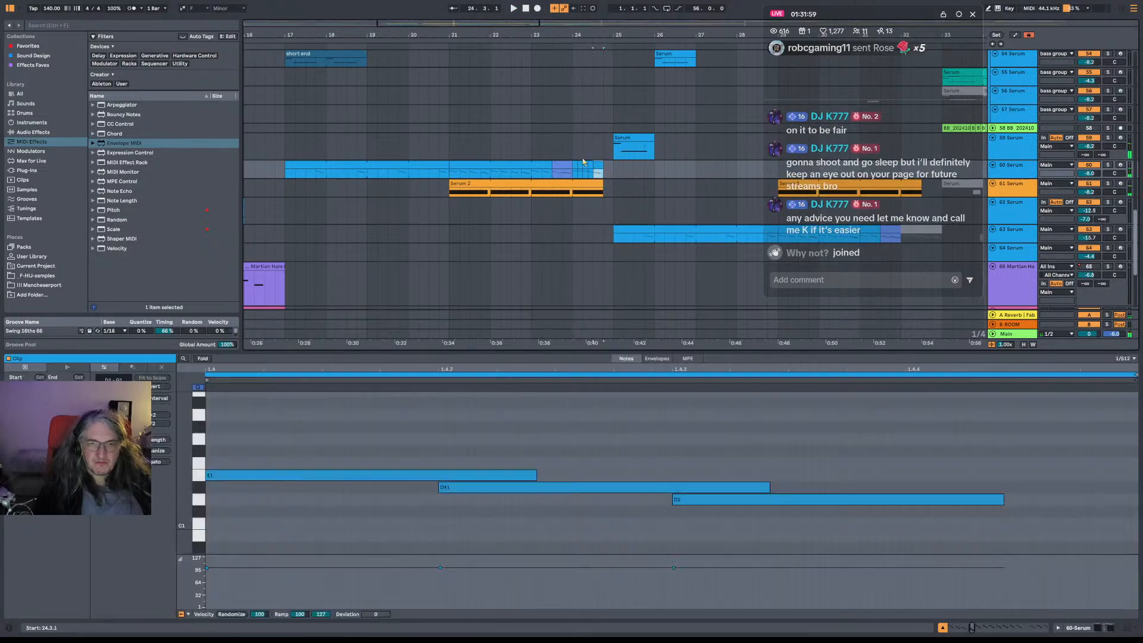
left_click(573, 158)
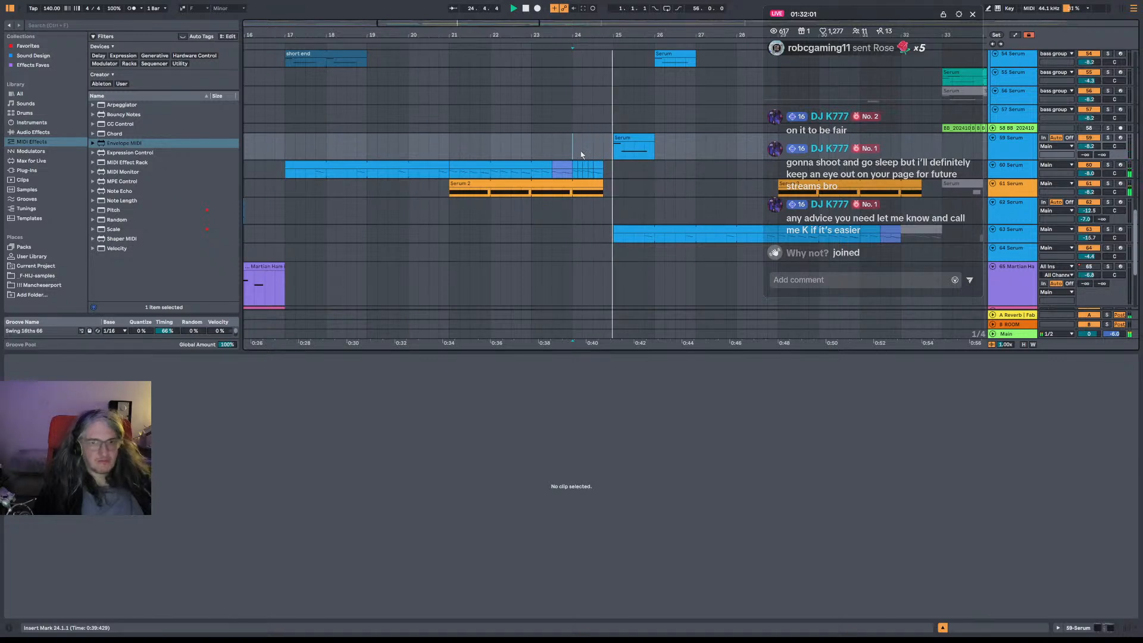
key("space")
key("space")
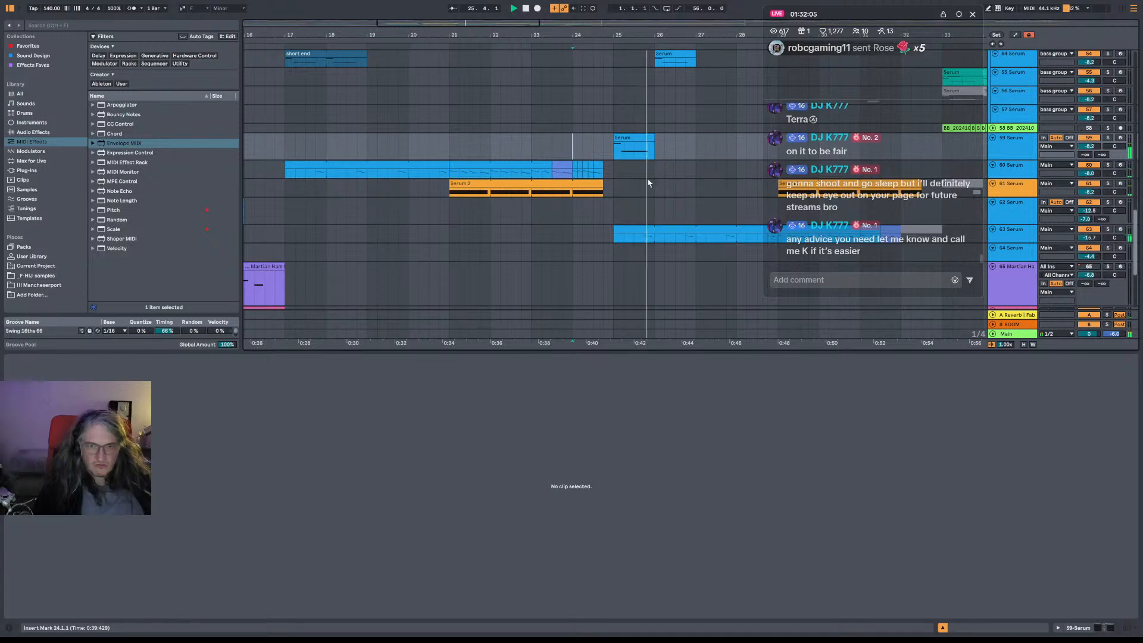
Place a copied one-bar Serum clip at bar 27 on the 59 Serum track and deactivate the 52 Serum clip there.
scroll(649, 183, "right", 5)
scroll(649, 183, "up", 3)
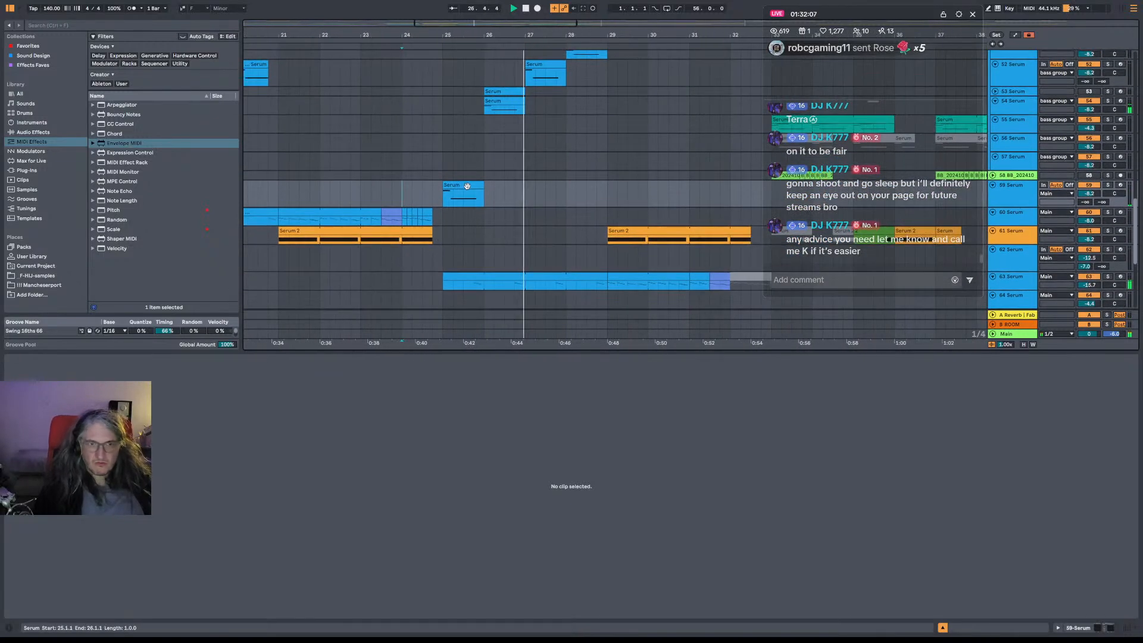
key("space")
left_click_drag(505, 189, 512, 214)
left_click(409, 228)
left_click(429, 214)
key("space")
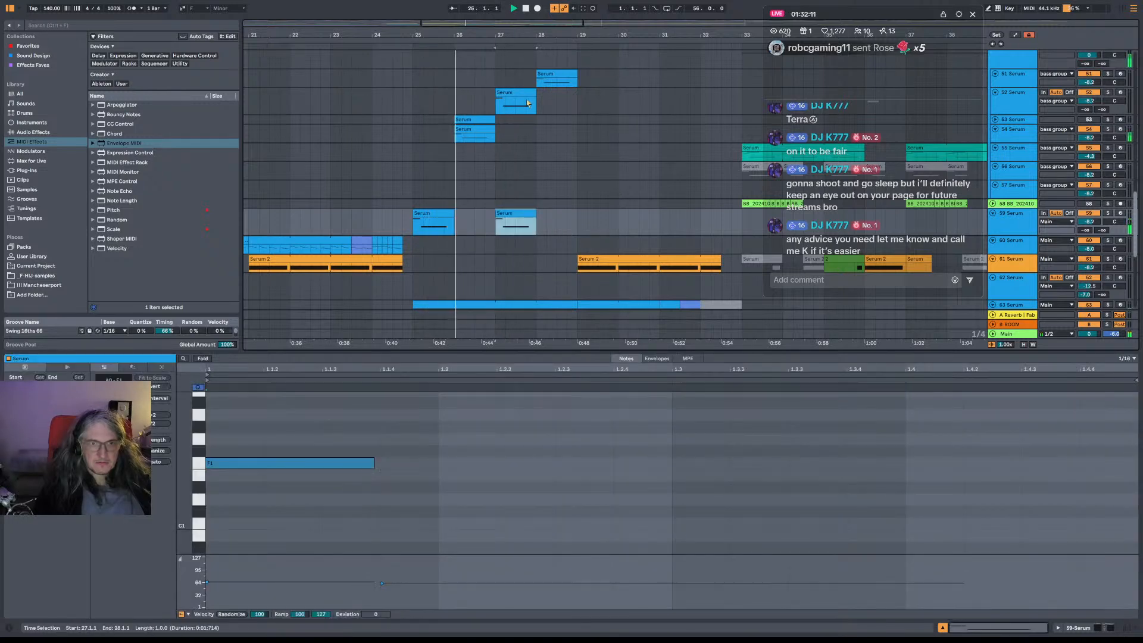
left_click(527, 103)
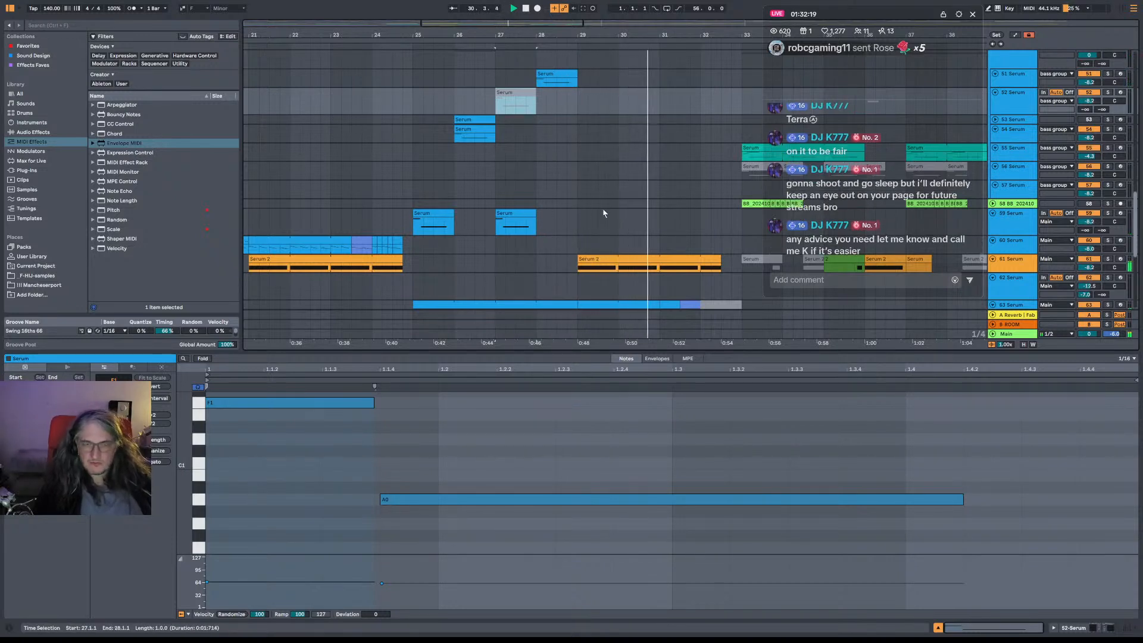
Play on through bar 36 and deactivate the 55 Serum clip at bar 37.
scroll(456, 154, "down", 3)
scroll(455, 154, "right", 5)
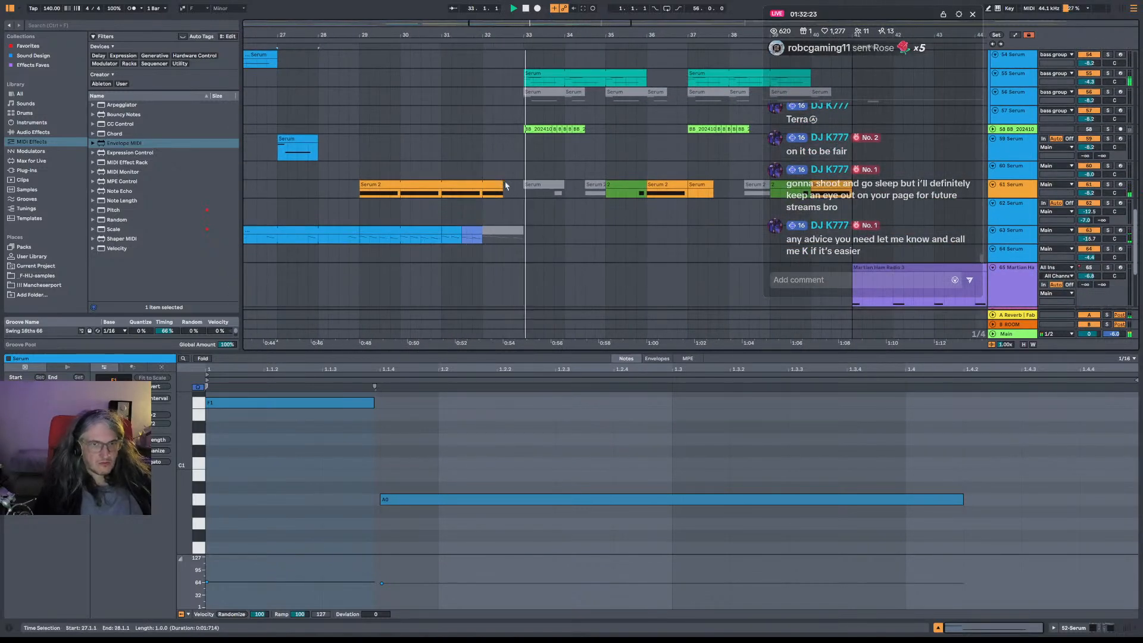
scroll(627, 200, "up", 3)
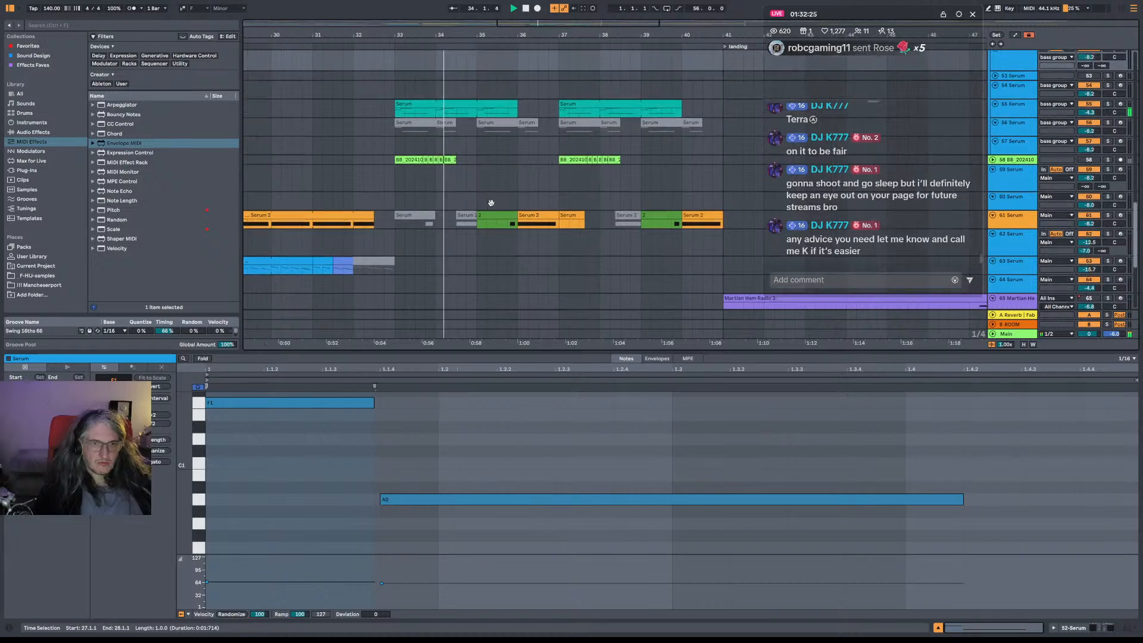
scroll(610, 222, "down", 5)
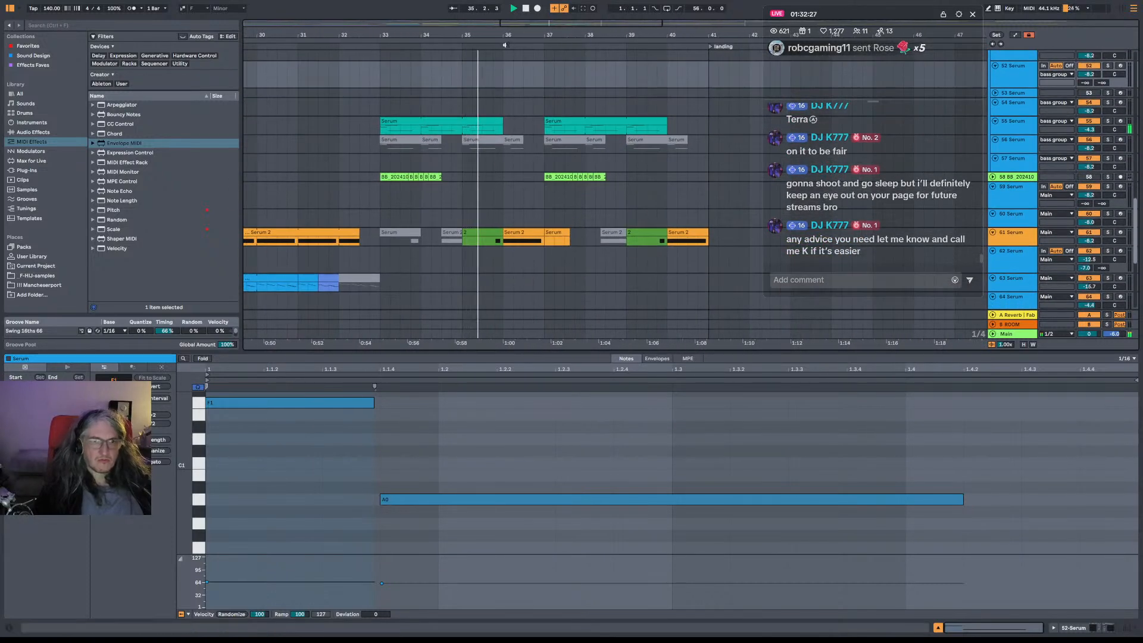
scroll(534, 131, "down", 5)
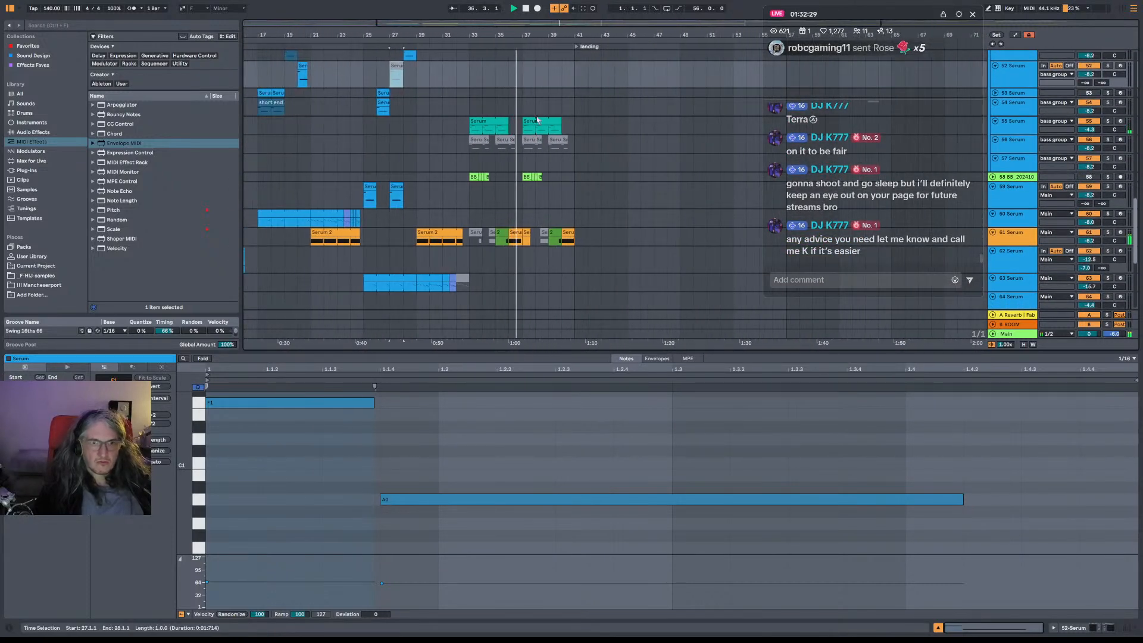
left_click(536, 119)
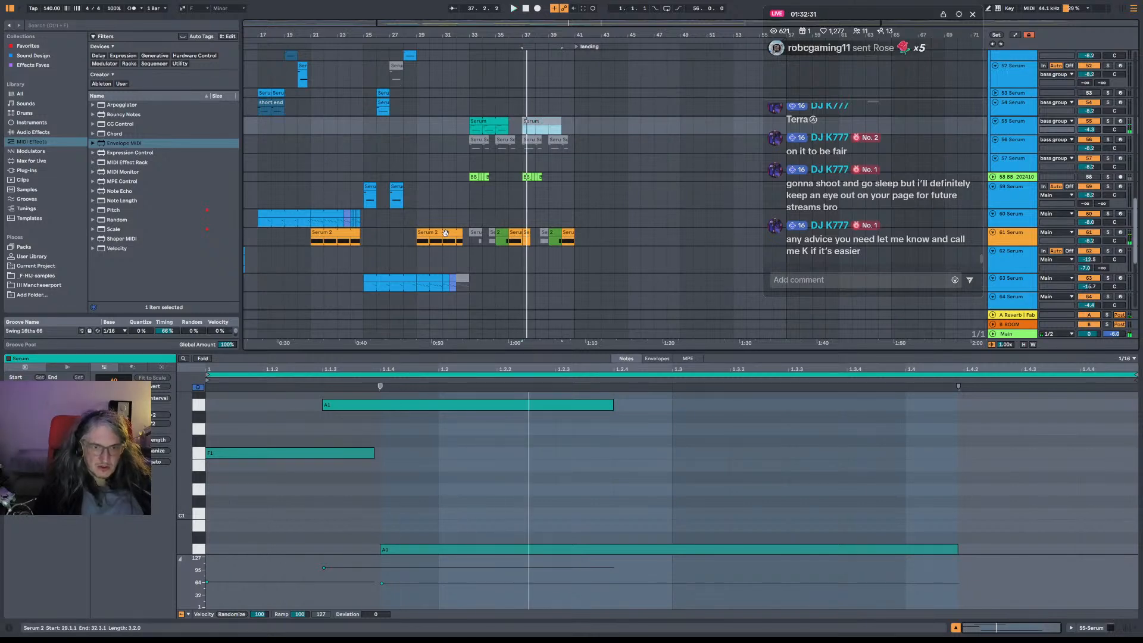
Copy the Serum 2 clip at bar 29 on the 61 Serum track to bar 37.
left_click(445, 233)
left_click_drag(445, 233, 550, 237)
left_click(515, 222)
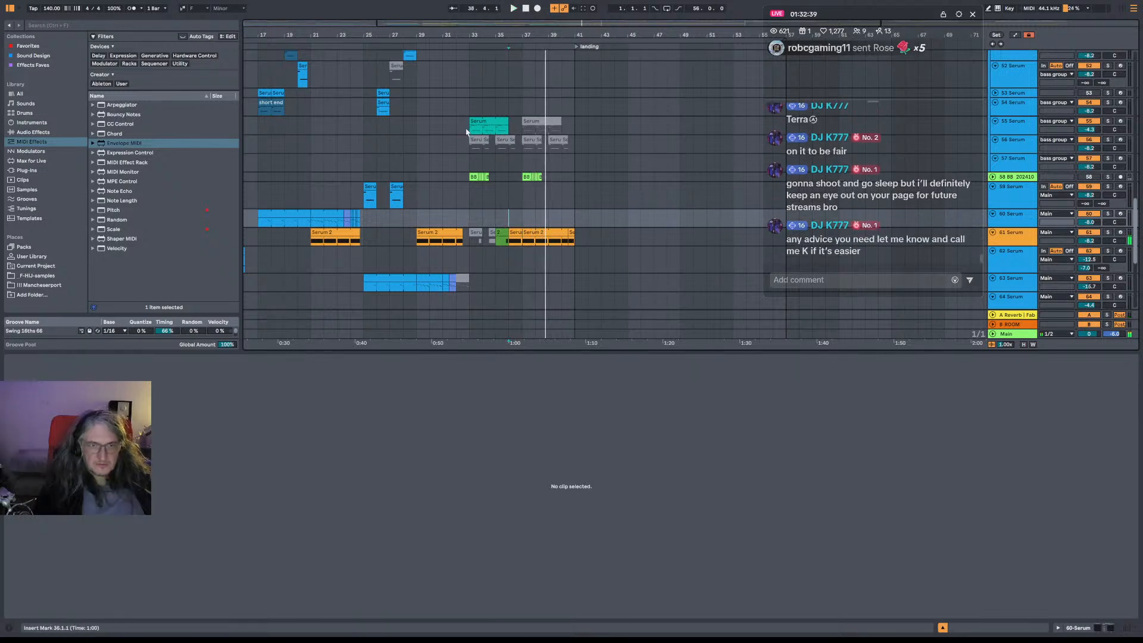
Copy the two-bar 63 Serum clip at bar 29 to bar 37 and isolate that copy on a duplicate of the track.
left_click(427, 279)
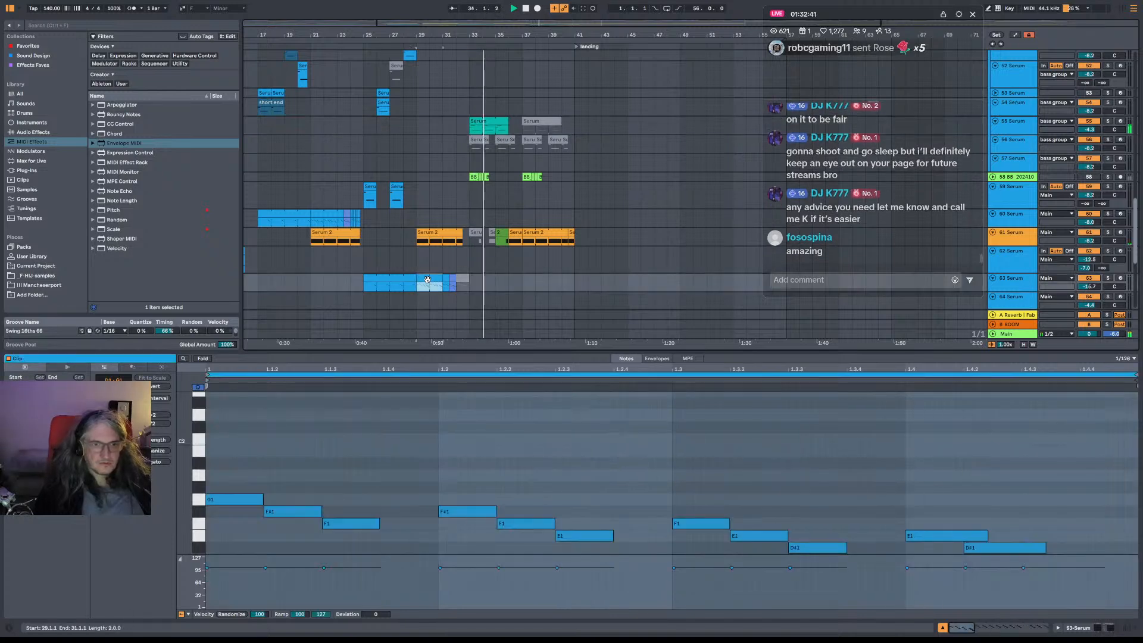
left_click_drag(427, 280, 536, 285)
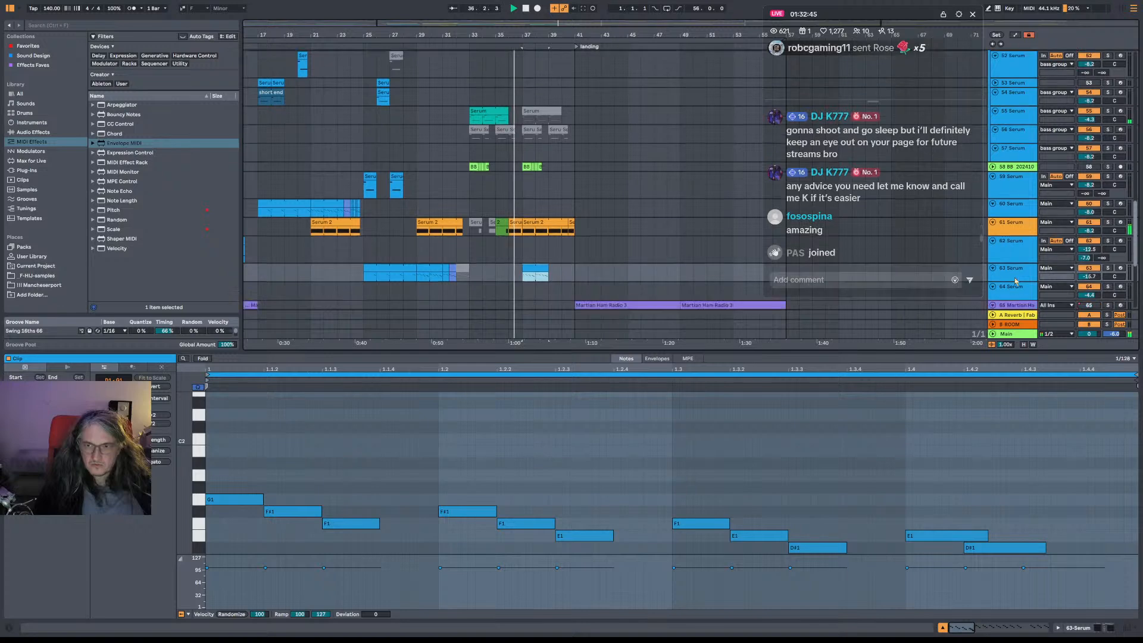
scroll(595, 279, "down", 3)
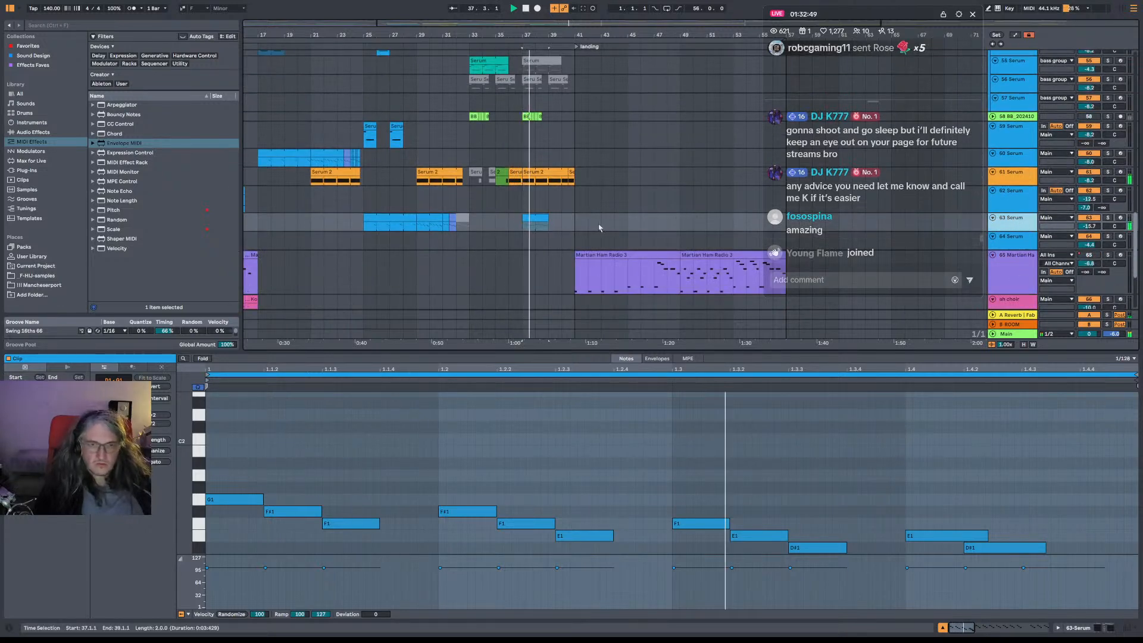
key("ctrl+d")
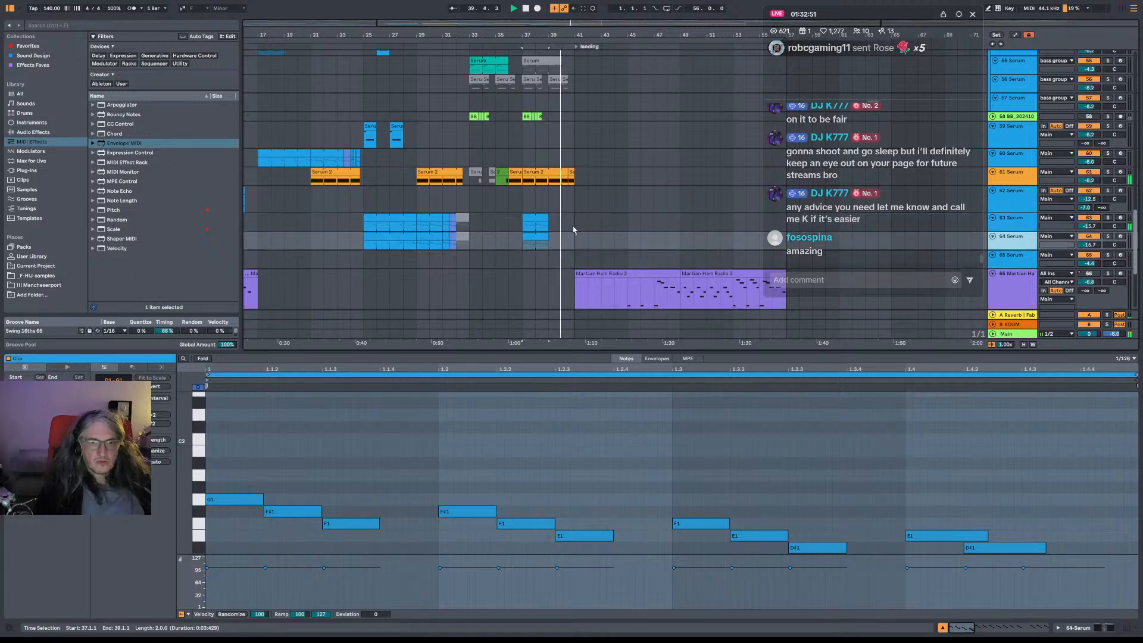
left_click_drag(496, 219, 450, 268)
key("Delete")
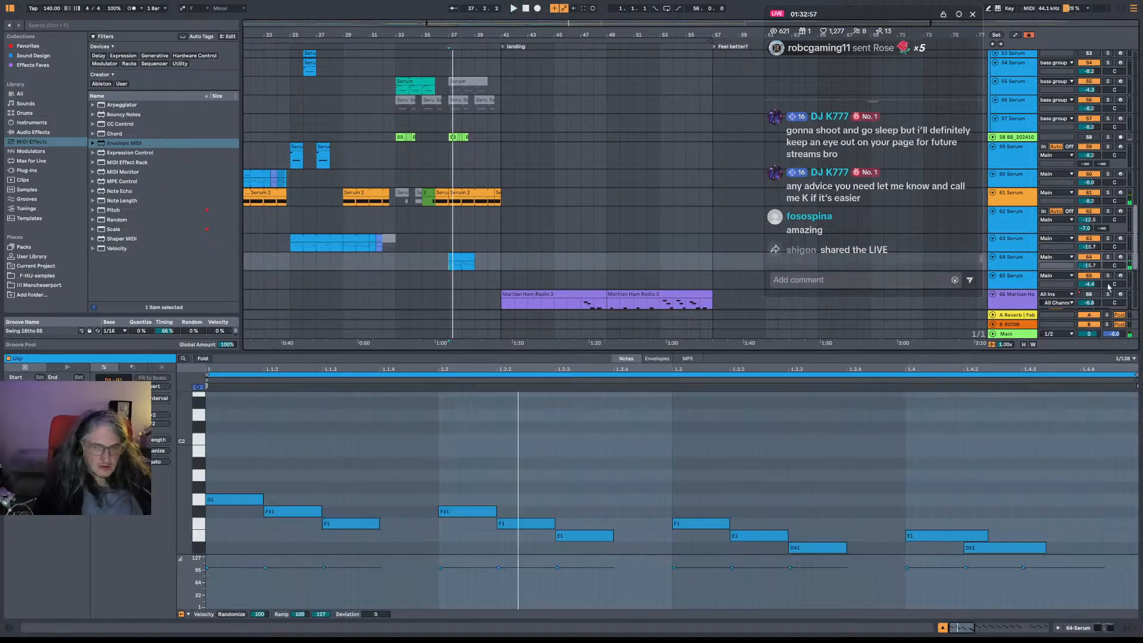
Open the Serum instrument on the 64 Serum track and compare its sound with OSC B and OSC A bypassed.
double_click(1010, 266)
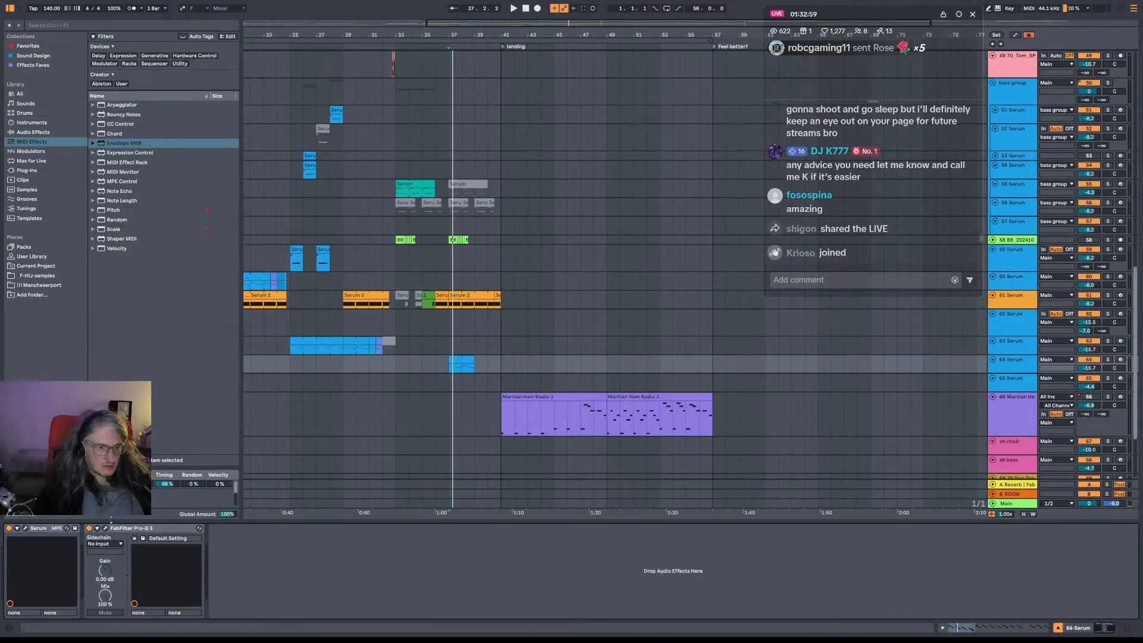
left_click(25, 529)
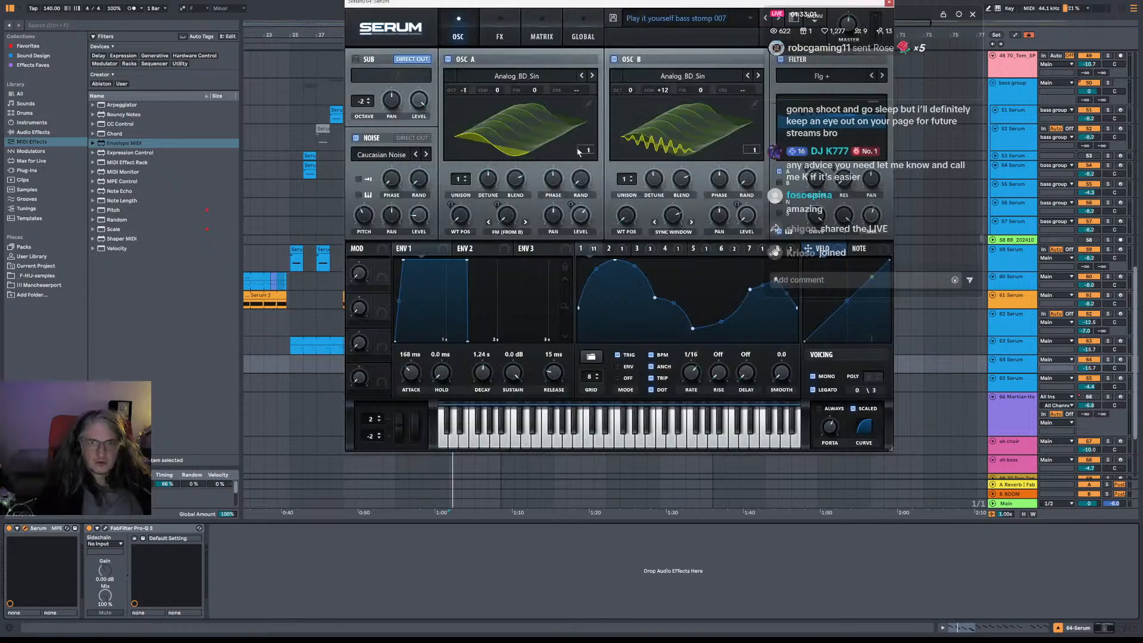
left_click(614, 59)
left_click(614, 59)
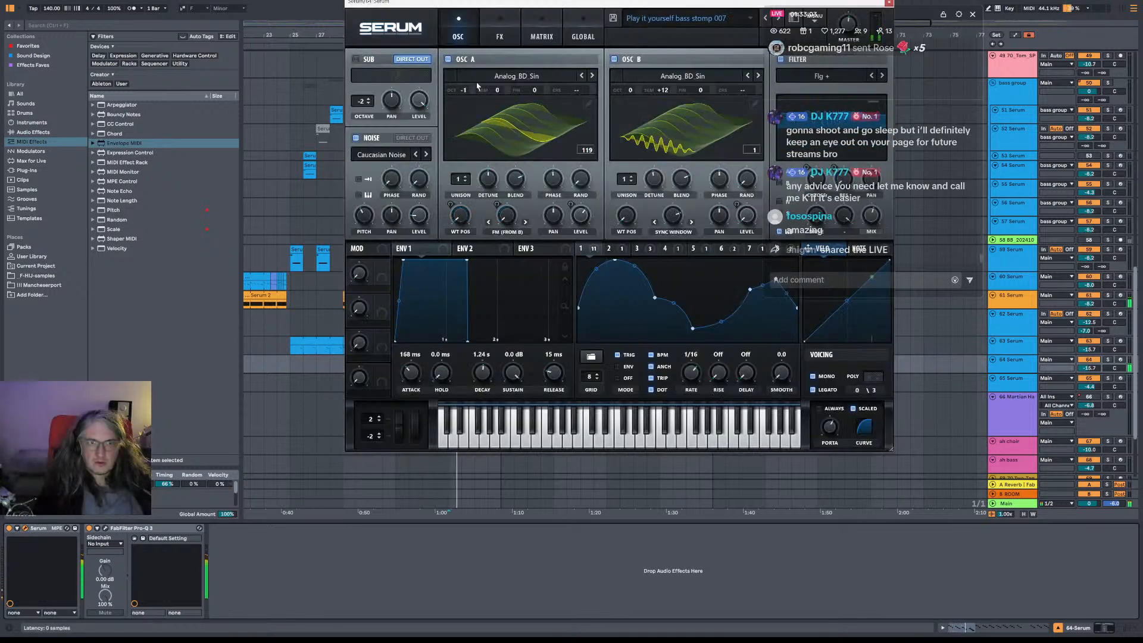
left_click(448, 59)
left_click(448, 59)
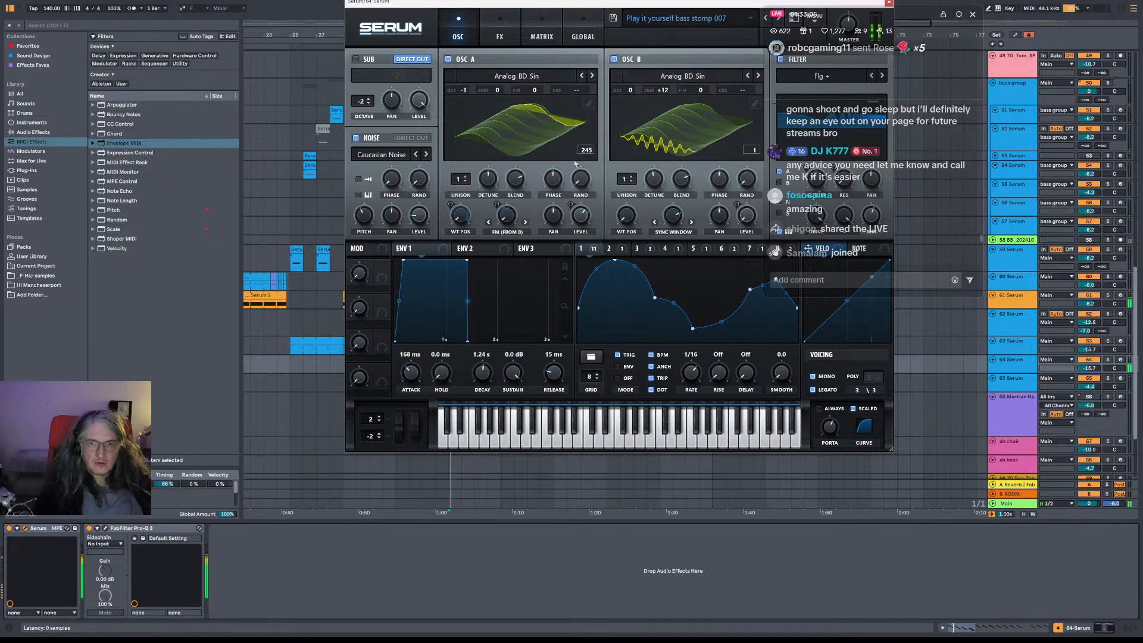
Compare the 64 Serum patch with and without its noise oscillator and its filter.
left_click(356, 139)
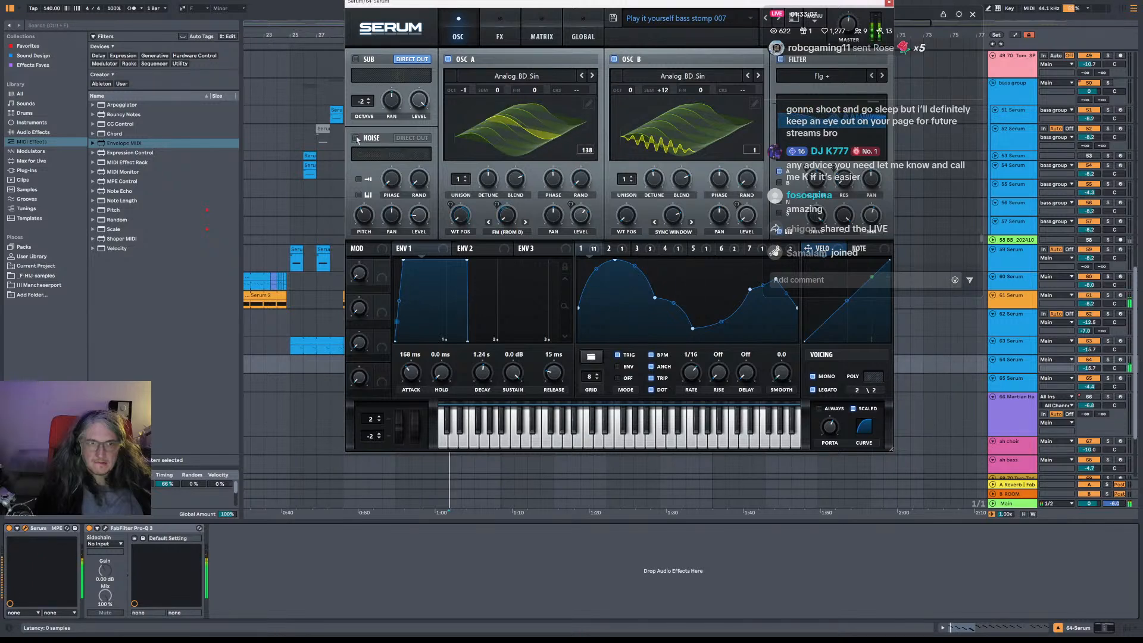
left_click(356, 138)
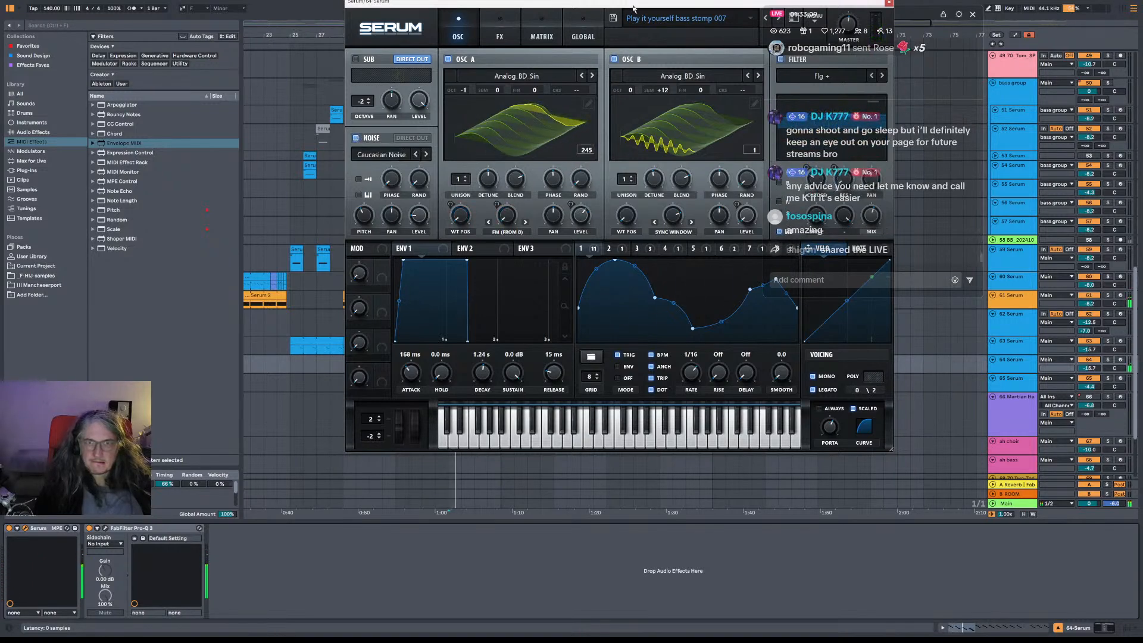
left_click_drag(684, 44, 482, 39)
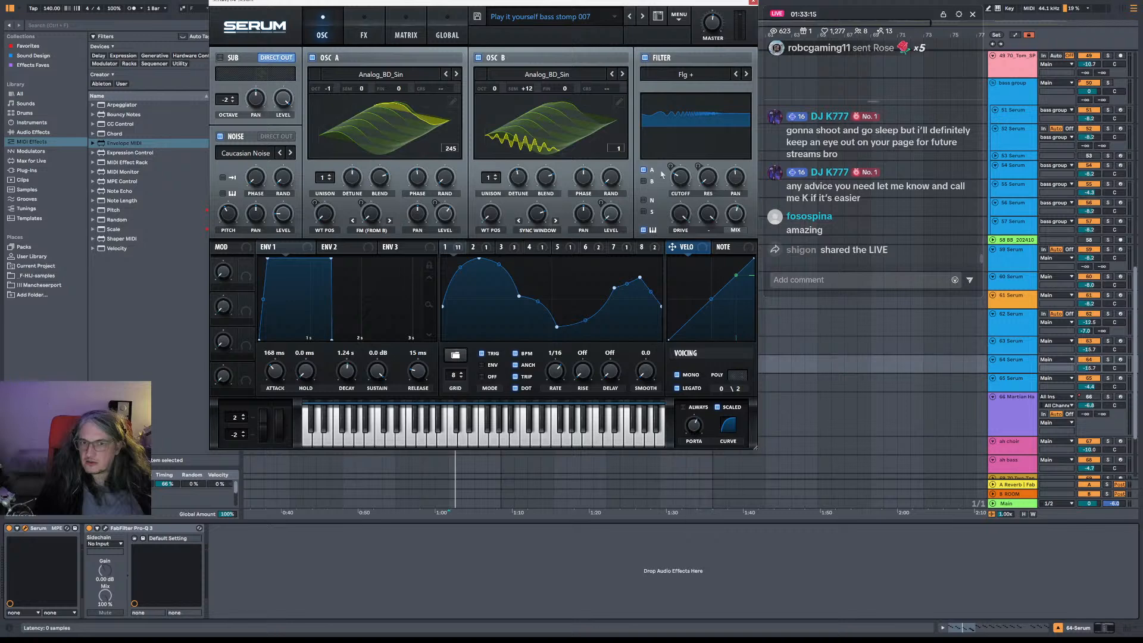
left_click(646, 58)
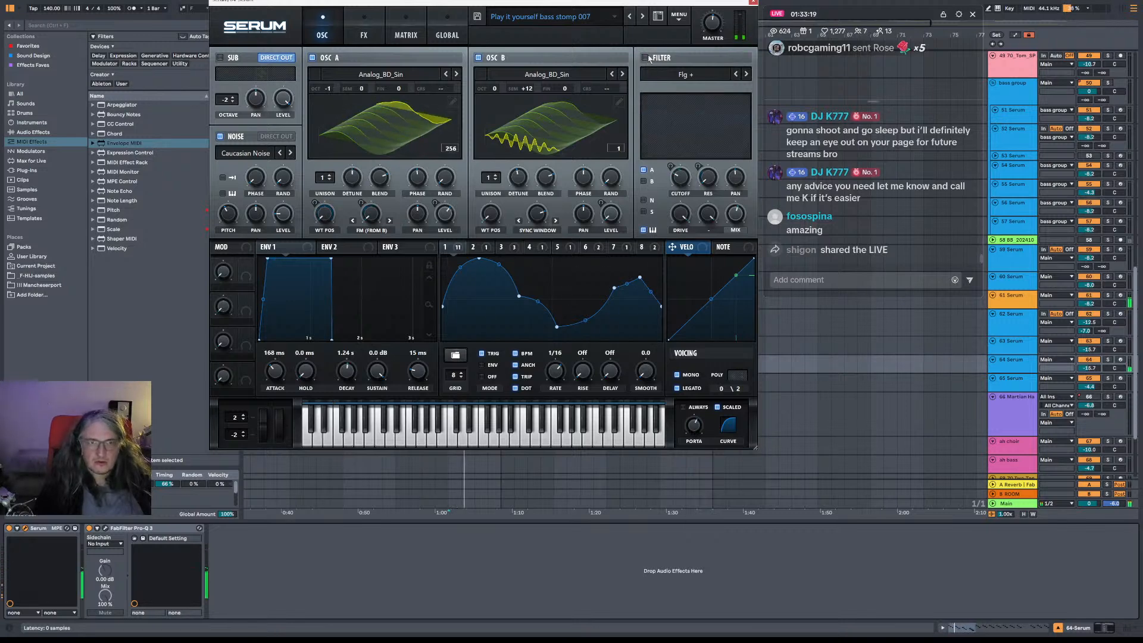
left_click(647, 58)
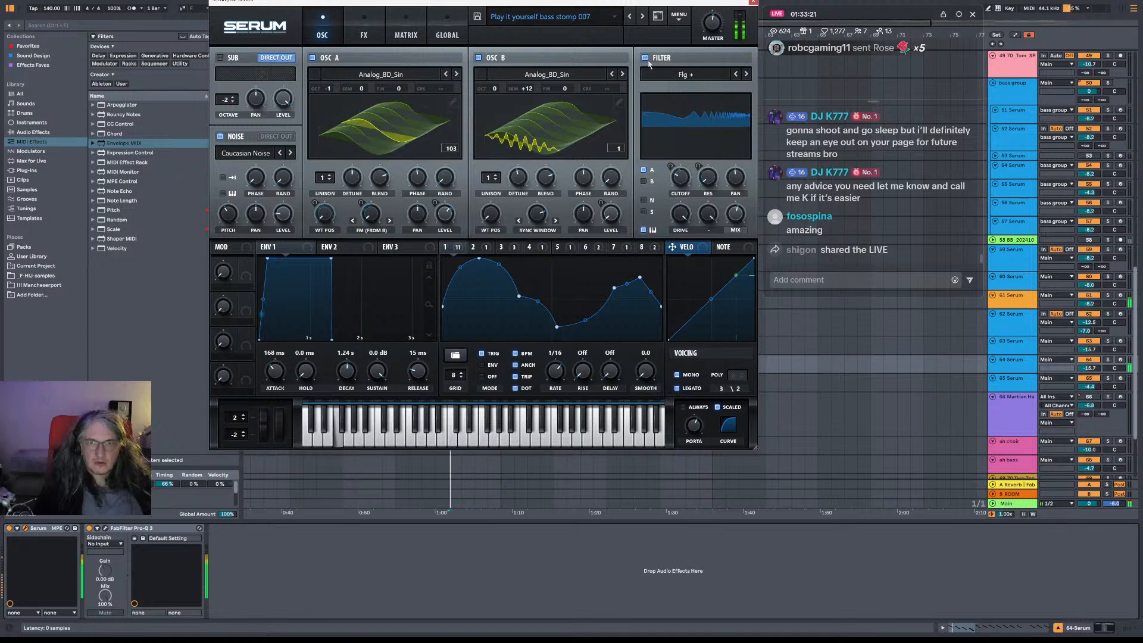
Change the 64 Serum patch's filter type to Flg - and lower OSC B's warp to about 2.64%.
left_click(746, 74)
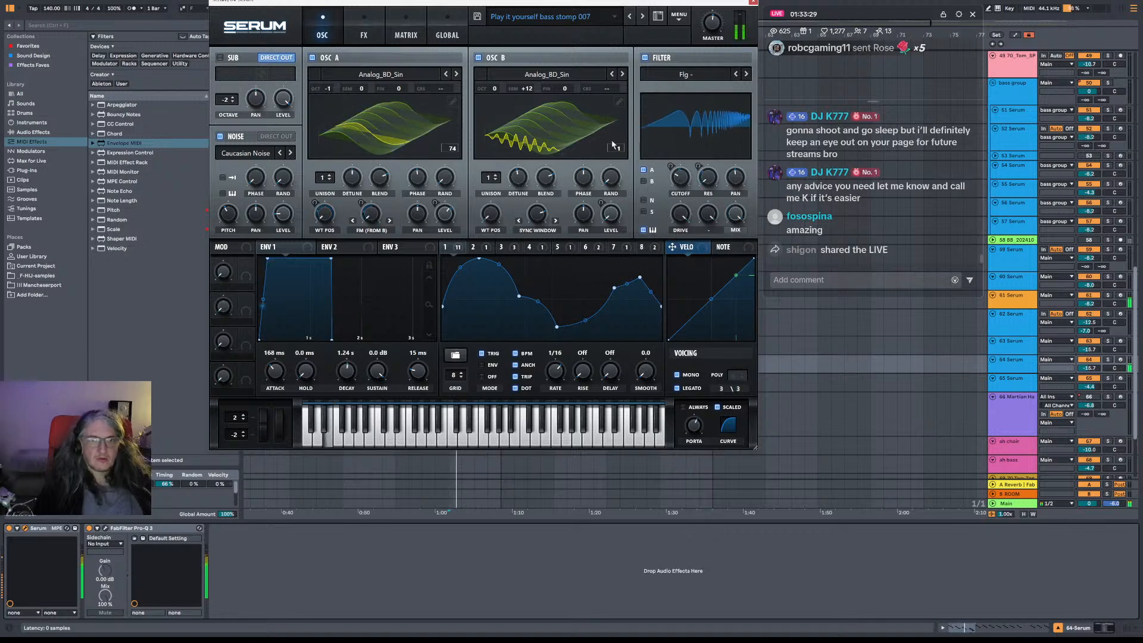
left_click_drag(538, 215, 546, 239)
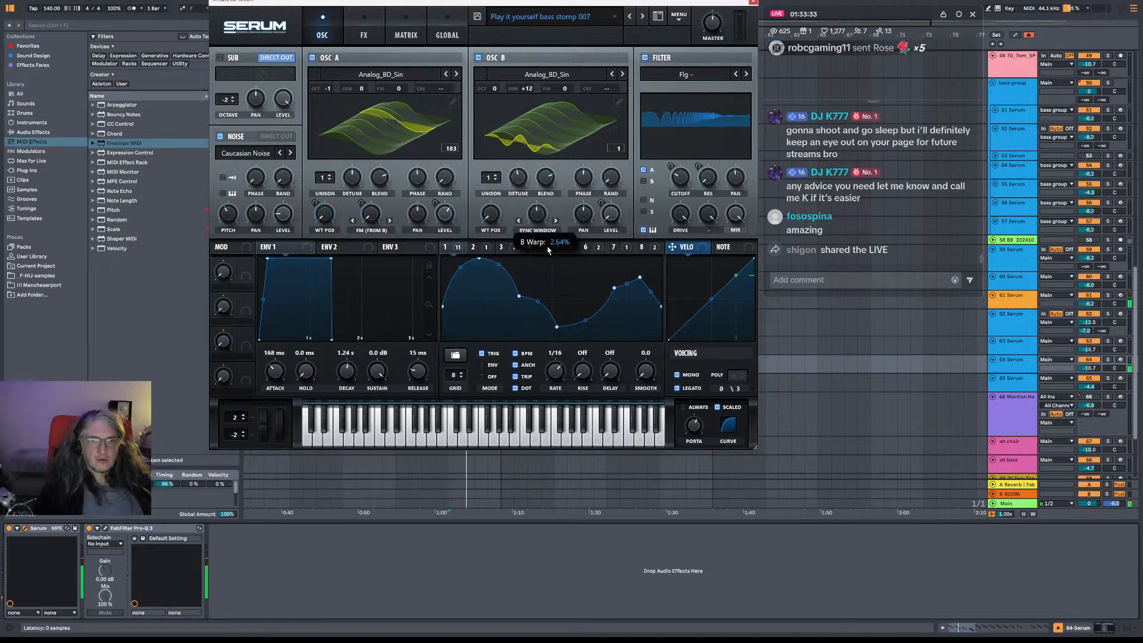
Set LFO 1's modulation amount on OSC A's warp to 20 and close the Serum window.
left_click(451, 247)
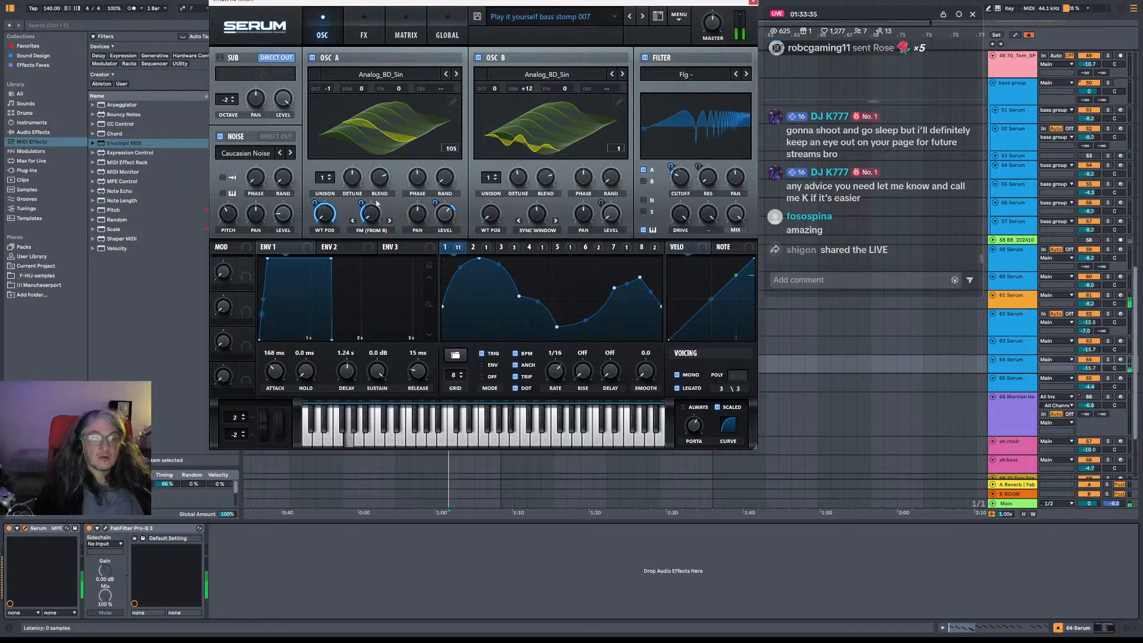
left_click_drag(361, 204, 364, 214)
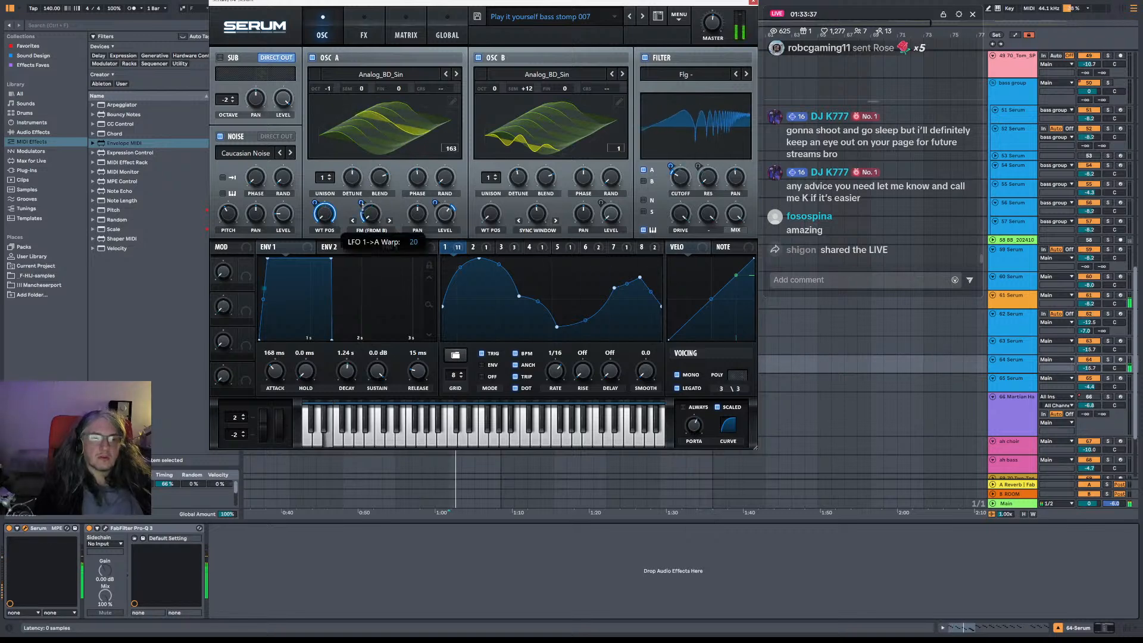
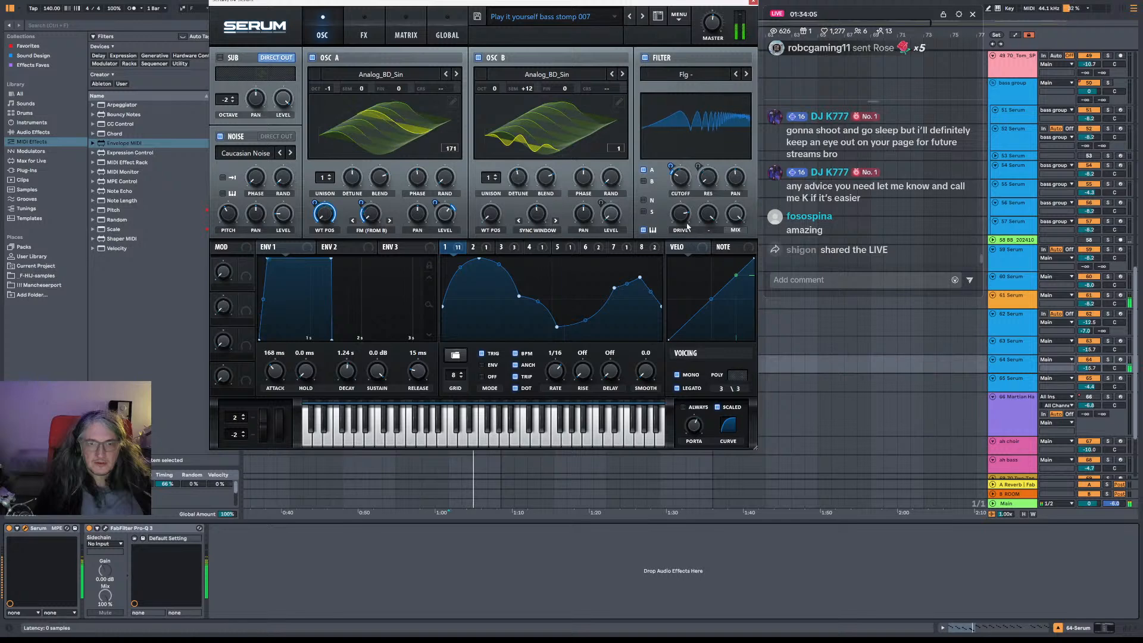
left_click(751, 5)
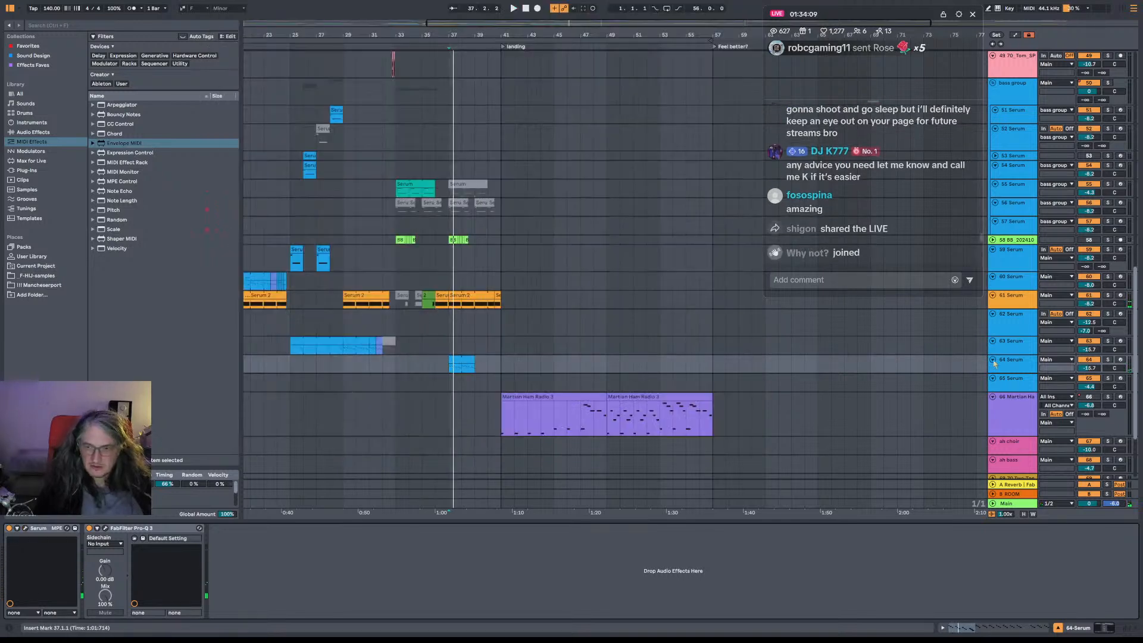
Rename the 64 Serum track as muted and extend its clip at bar 37 to bar 40.
left_click(1015, 364)
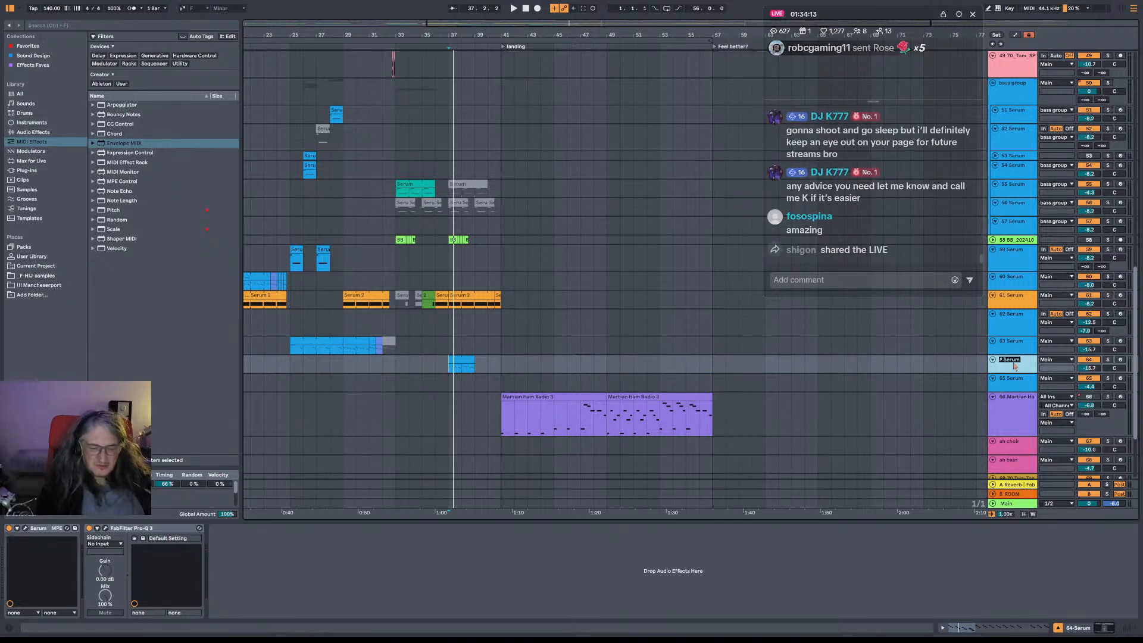
type("muted")
key("space")
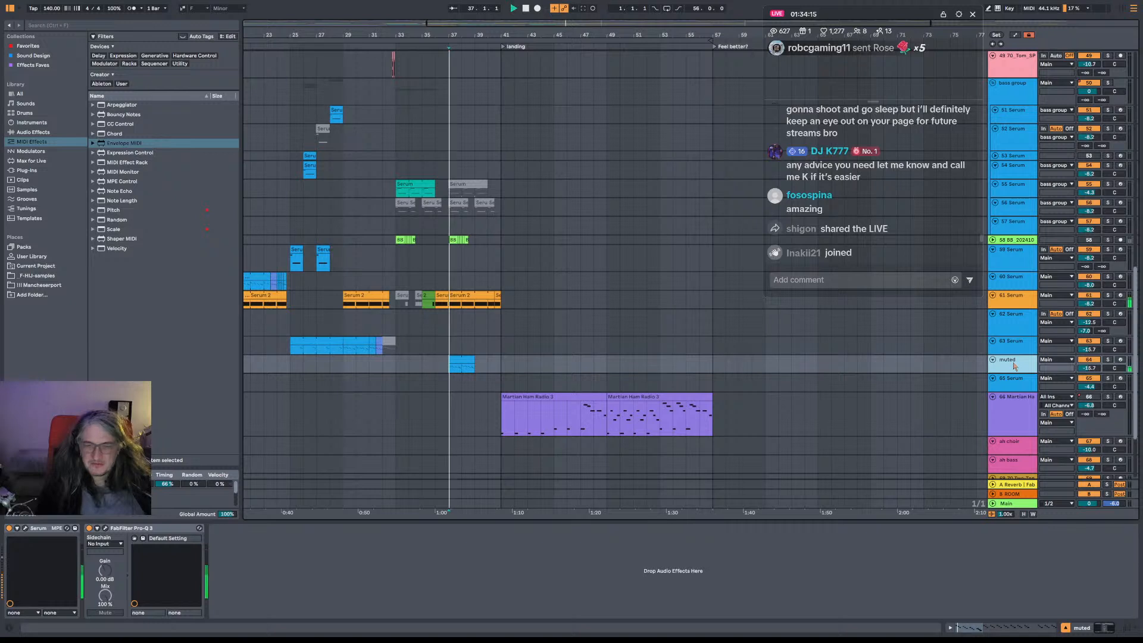
mouse_move(471, 359)
left_mouse_down()
mouse_move(498, 360)
mouse_move(488, 359)
left_mouse_up()
key("space")
Copy the ending of the 63 Serum phrase at bar 32 to bar 40 on the muted track, activate the copy and play it.
left_click(376, 340)
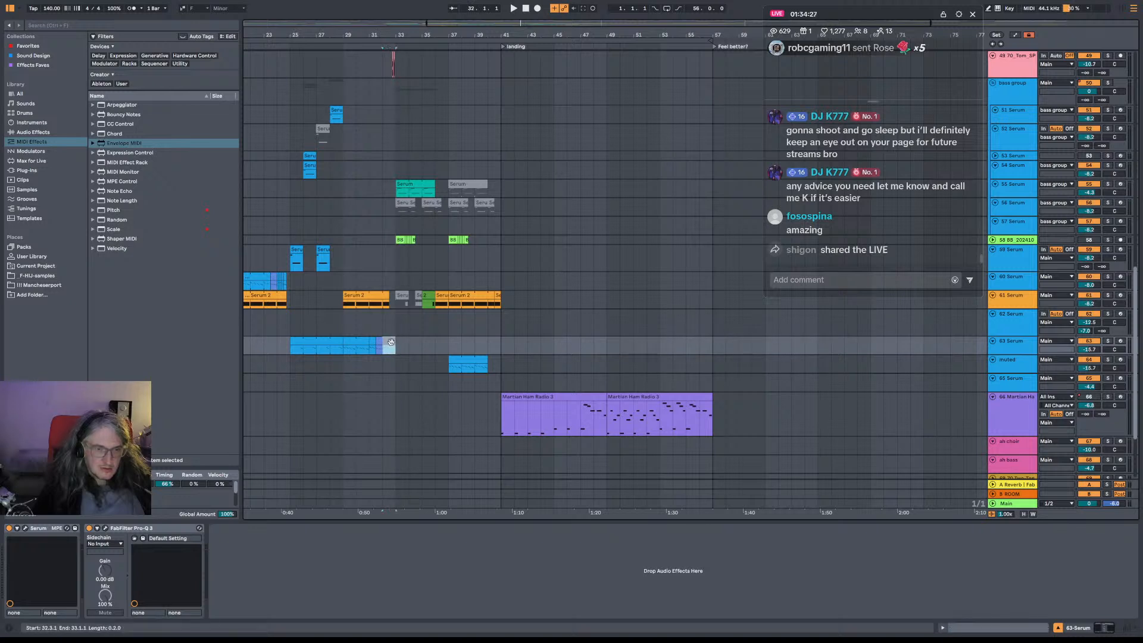
left_click_drag(391, 342, 498, 363)
key("0")
key("space")
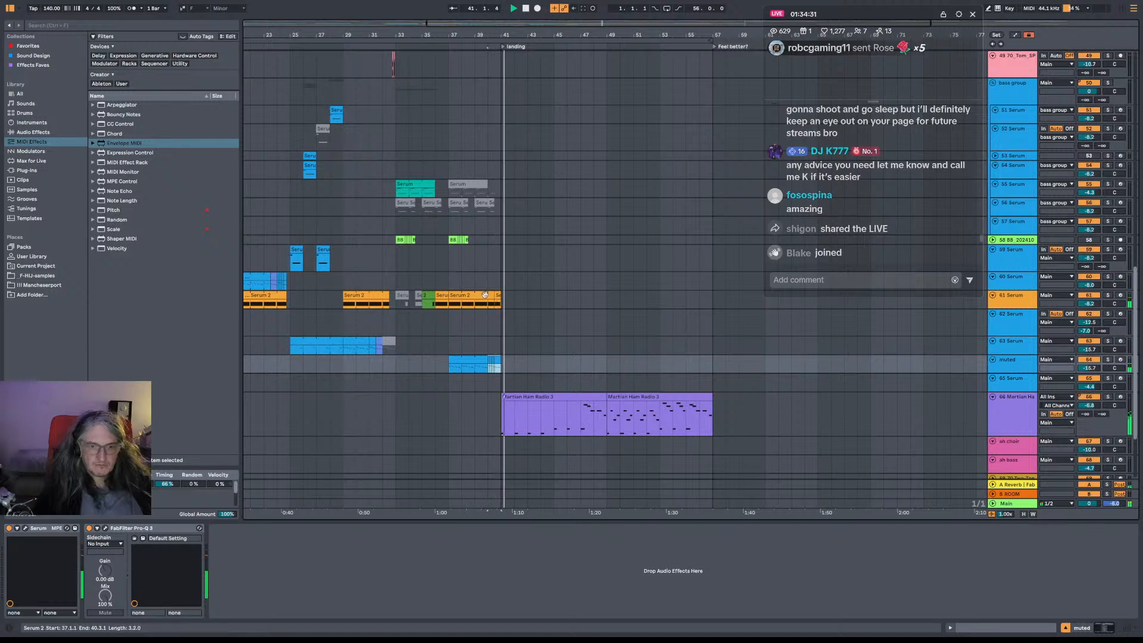
key("space")
key("space")
Duplicate the time range from bar 33 to bar 41 across all tracks, directly after the original.
left_click_drag(493, 294, 637, 296)
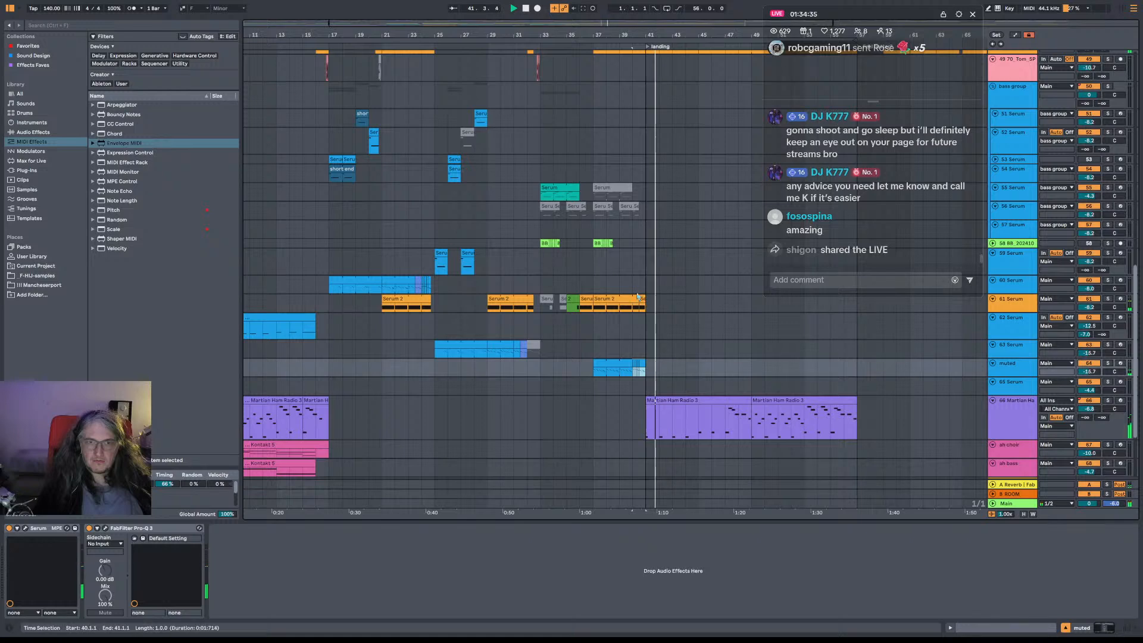
left_click_drag(675, 279, 592, 312)
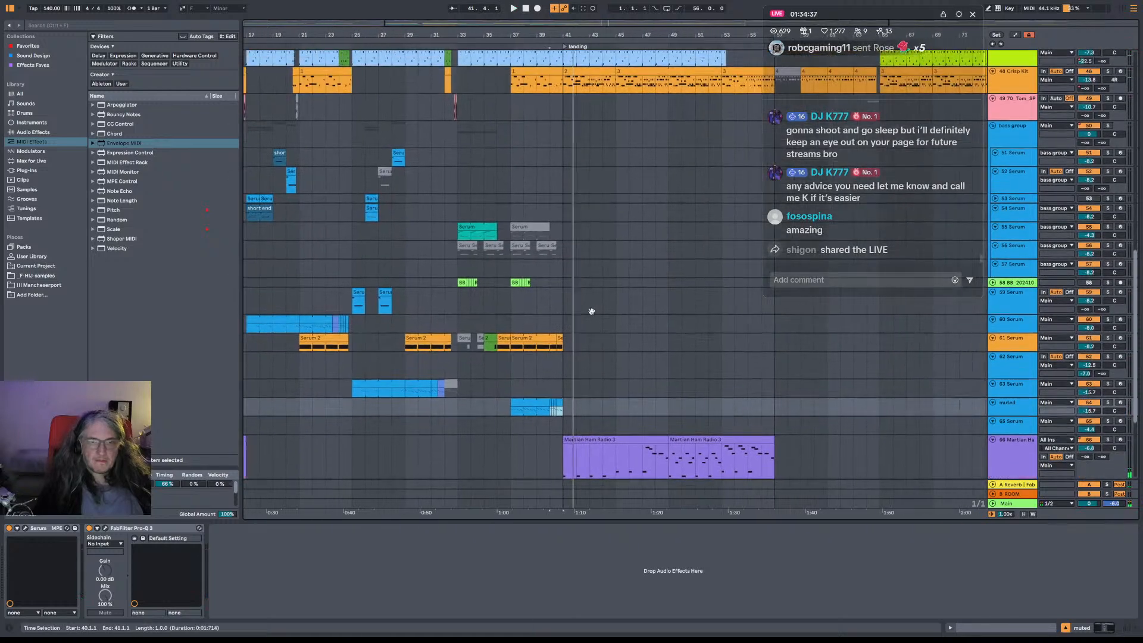
left_click(440, 216)
key("space")
left_click_drag(457, 216, 562, 215)
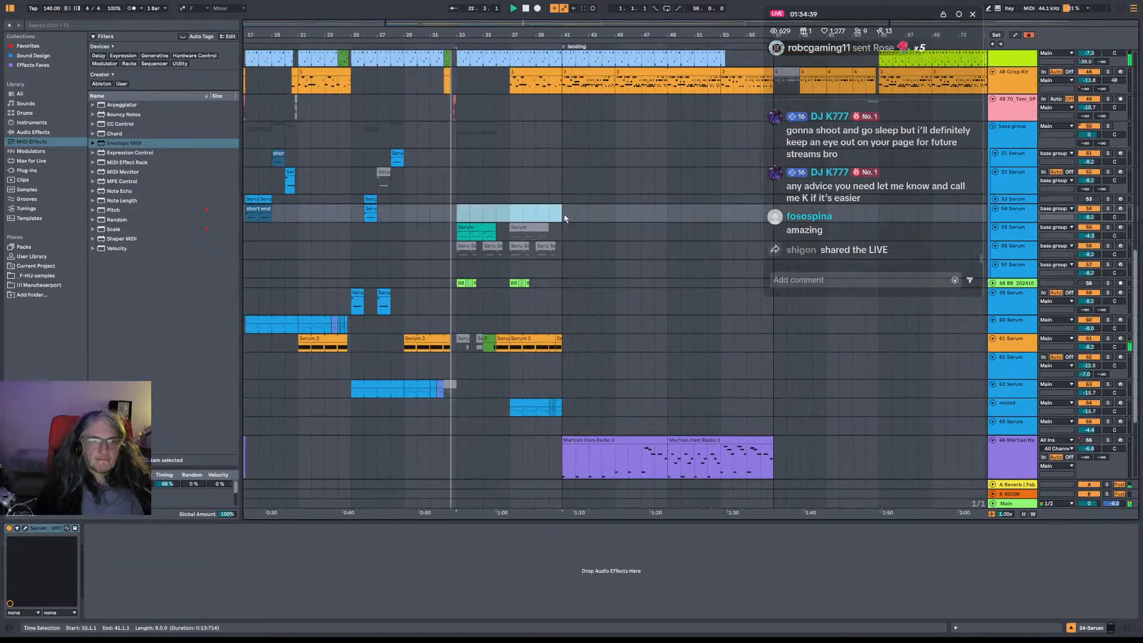
key("ctrl+shift+d")
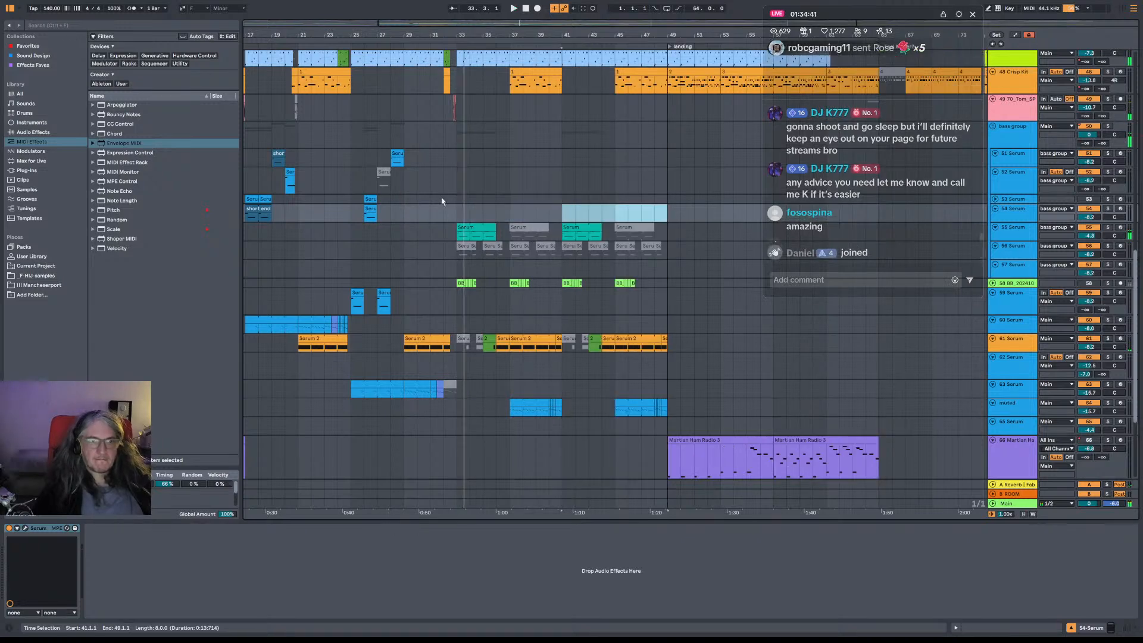
Duplicate the eight-bar Addictive Drums 2 section ending at bar 33 twice, repeating its bar 32 fill at bars 40 and 48.
left_click(447, 199)
scroll(480, 189, "up", 2)
scroll(480, 188, "up", 5)
scroll(480, 188, "left", 4)
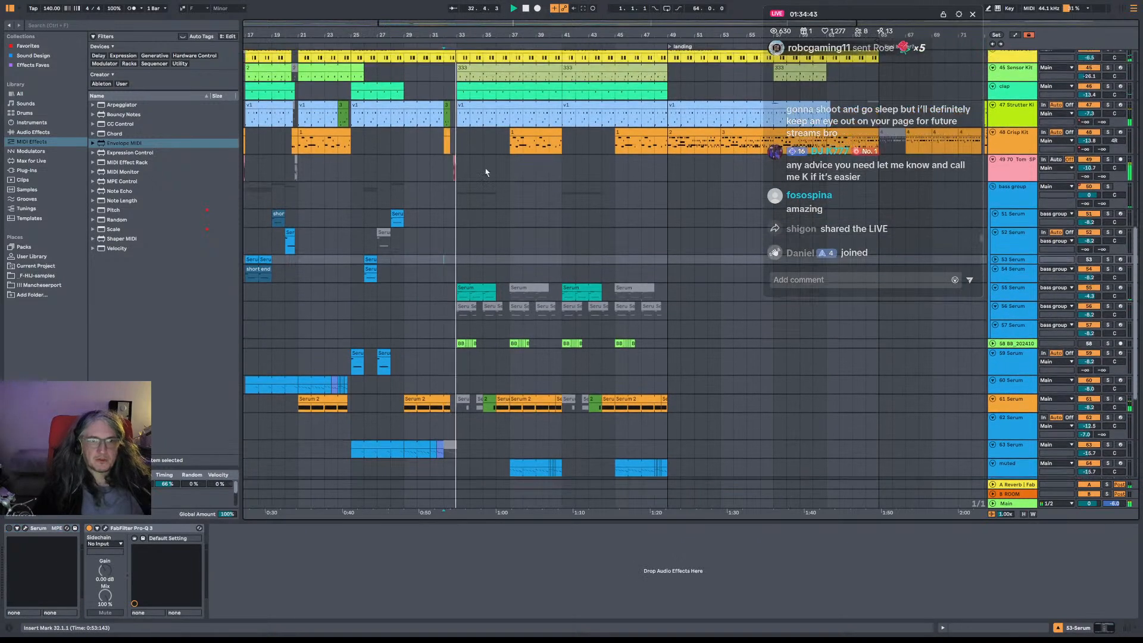
scroll(588, 199, "up", 3)
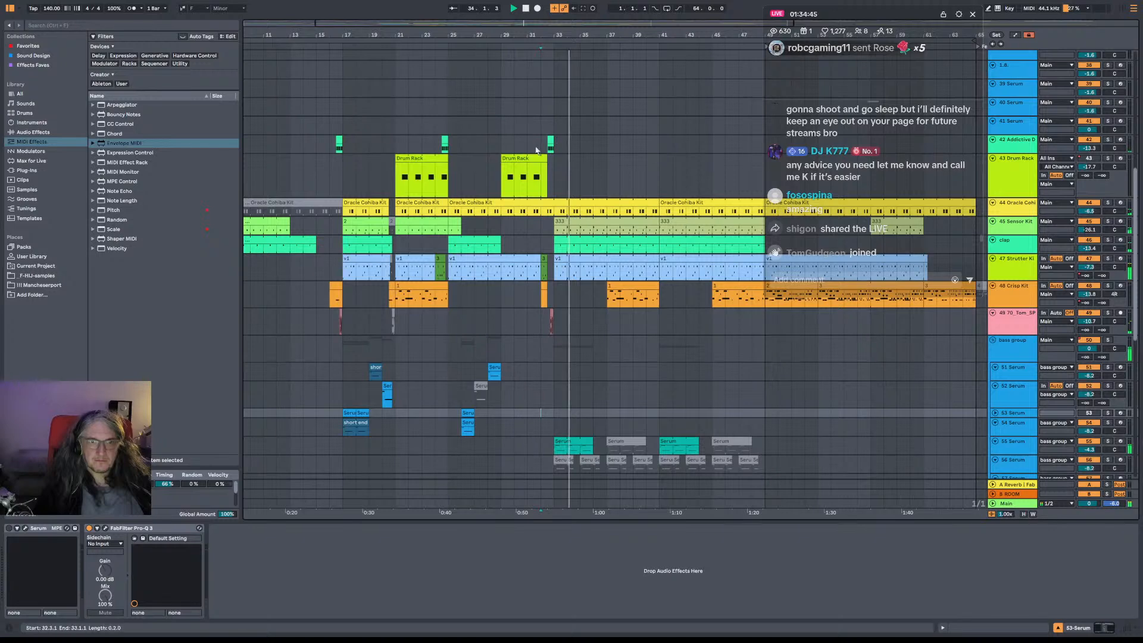
left_click_drag(447, 145, 414, 103)
key("ctrl+d")
key("ctrl+d")
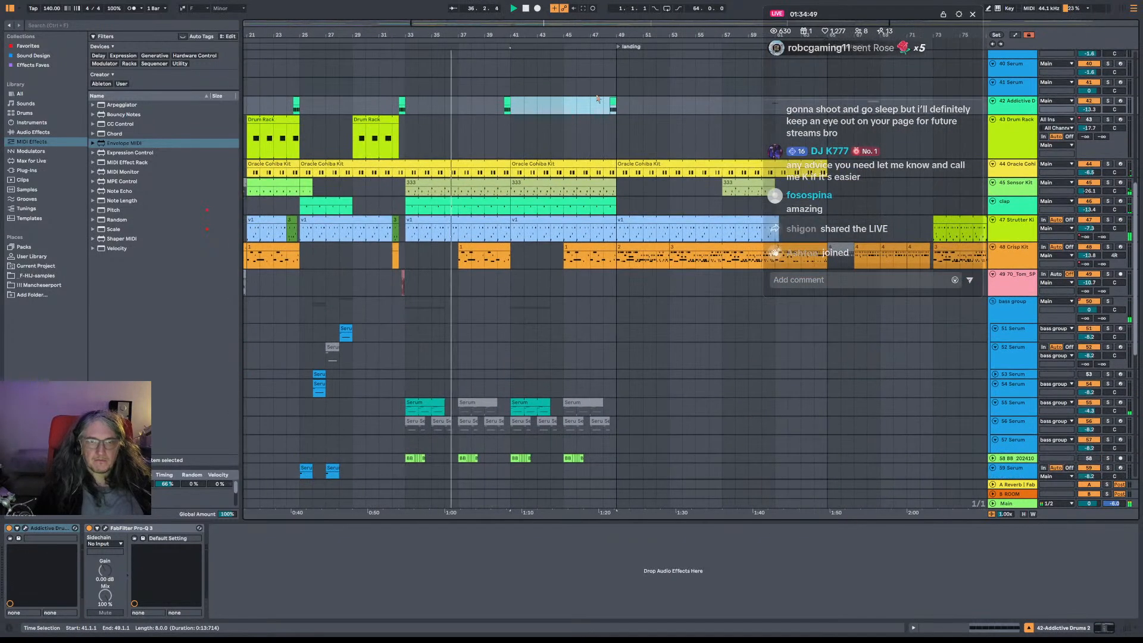
Delete the Addictive Drums 2 fill at bar 48 and extend the Crisp Kit clip at bar 45 back to bar 41.
left_click_drag(604, 110, 630, 112)
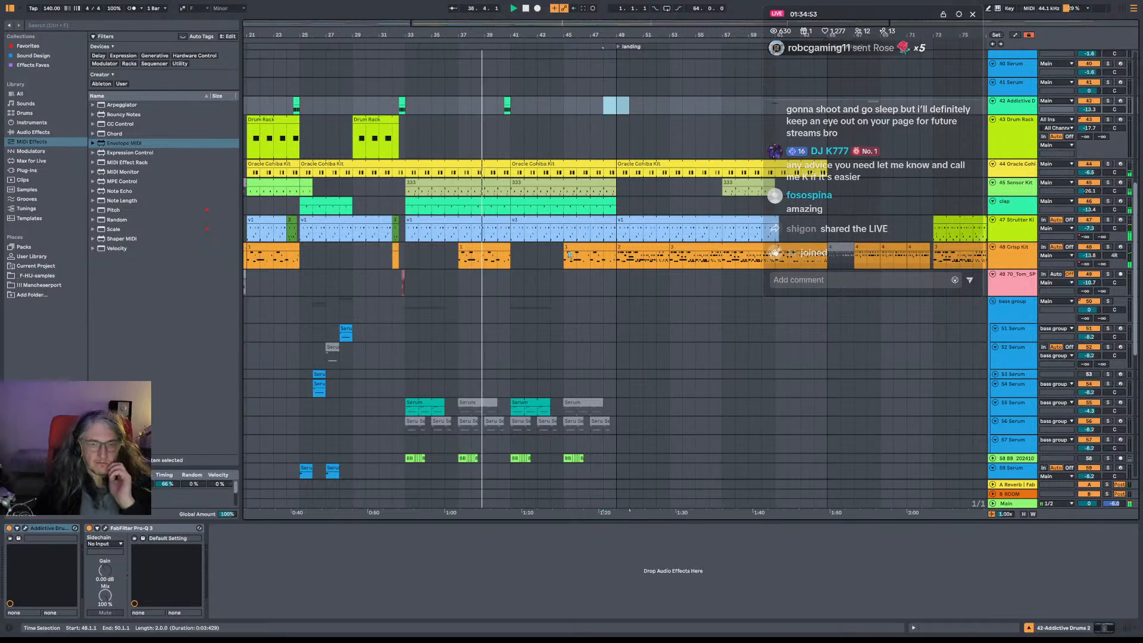
left_click_drag(565, 246, 511, 246)
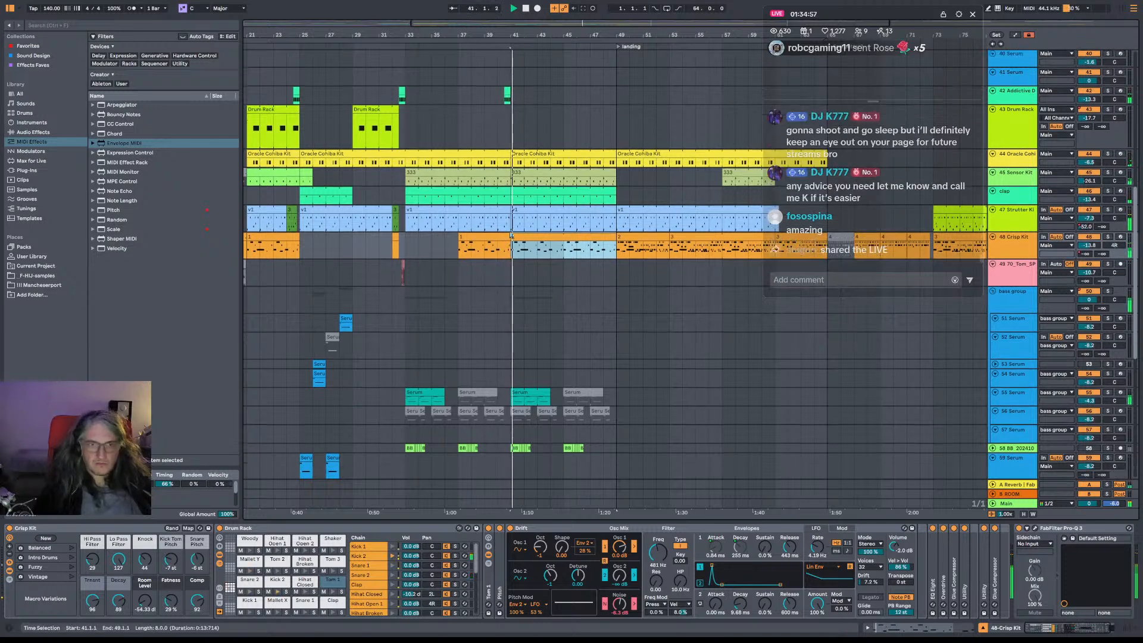
Deactivate the bar 48 clip on the muted track and extend the 61 Serum clip starting at bar 45 to bar 49.
scroll(512, 237, "down", 5)
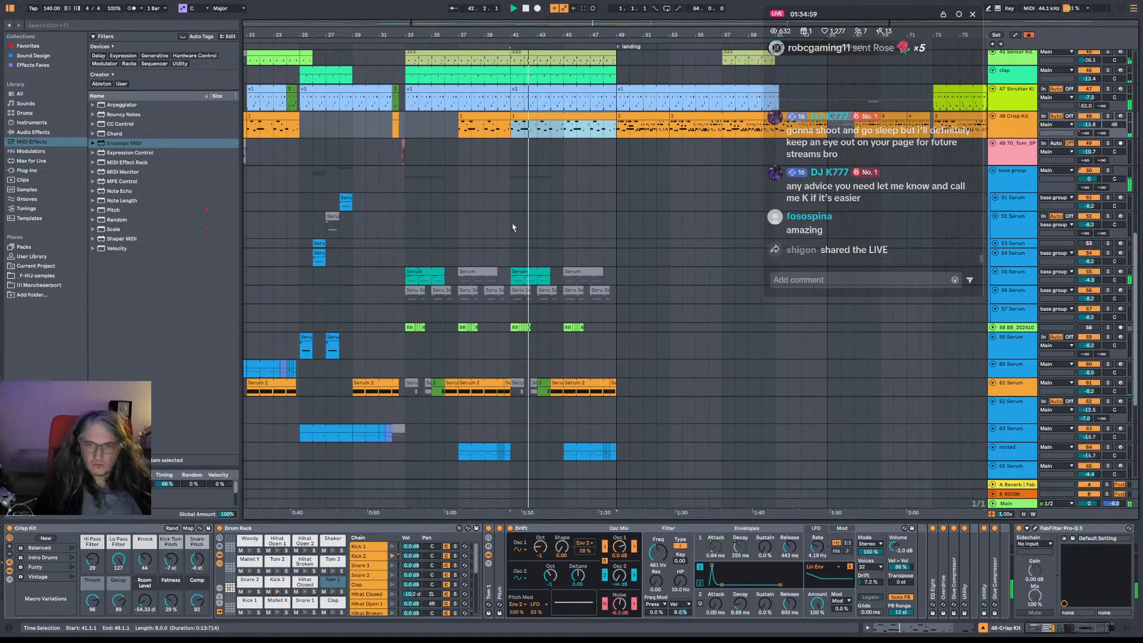
scroll(510, 218, "down", 2)
scroll(510, 219, "down", 4)
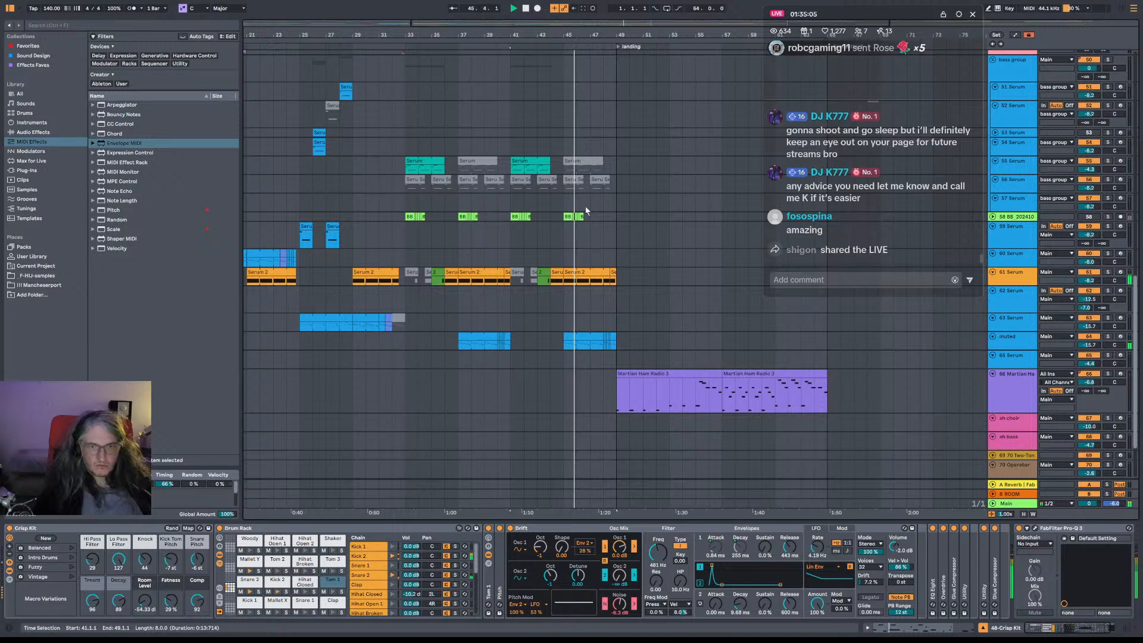
left_click(607, 343)
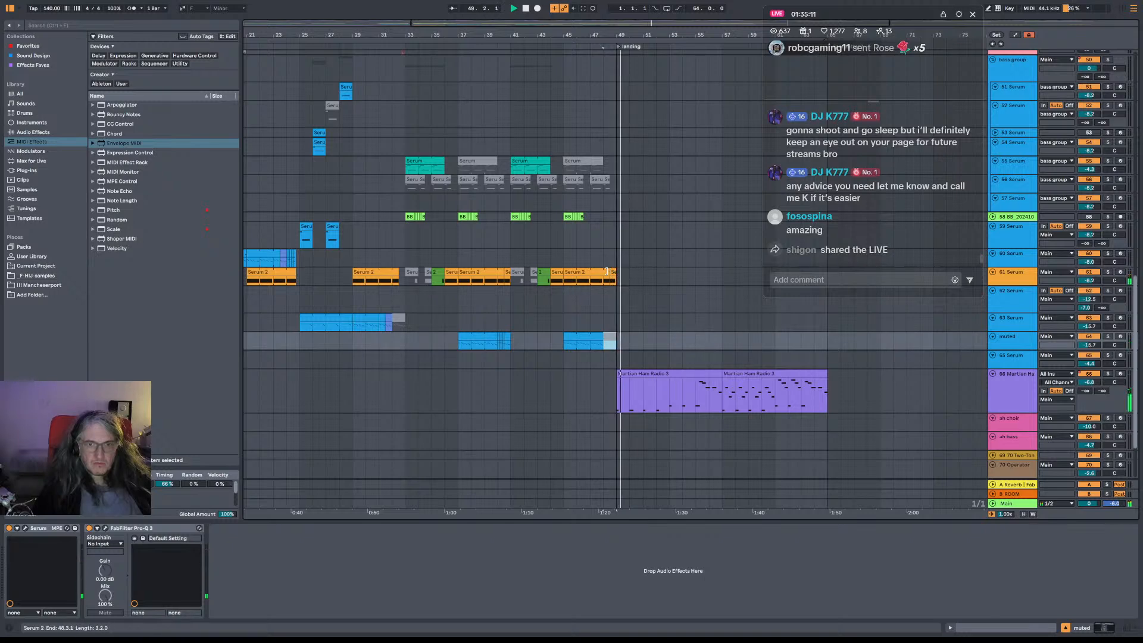
left_click_drag(617, 275, 564, 275)
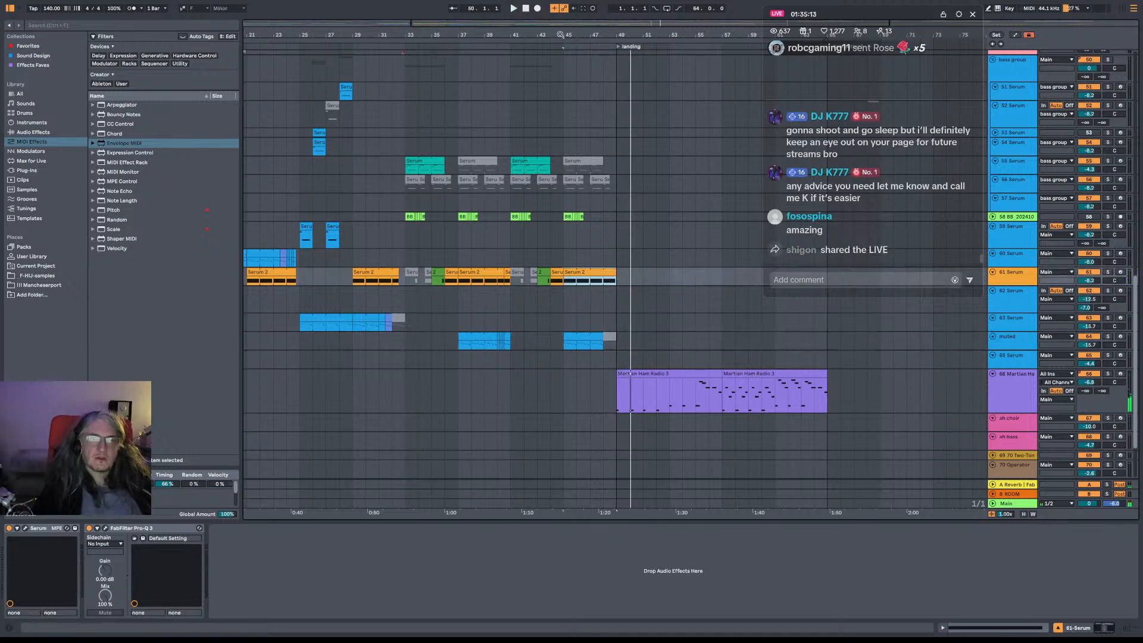
Move the playback start to bar 1 of the arrangement.
left_click_drag(561, 35, 553, 13)
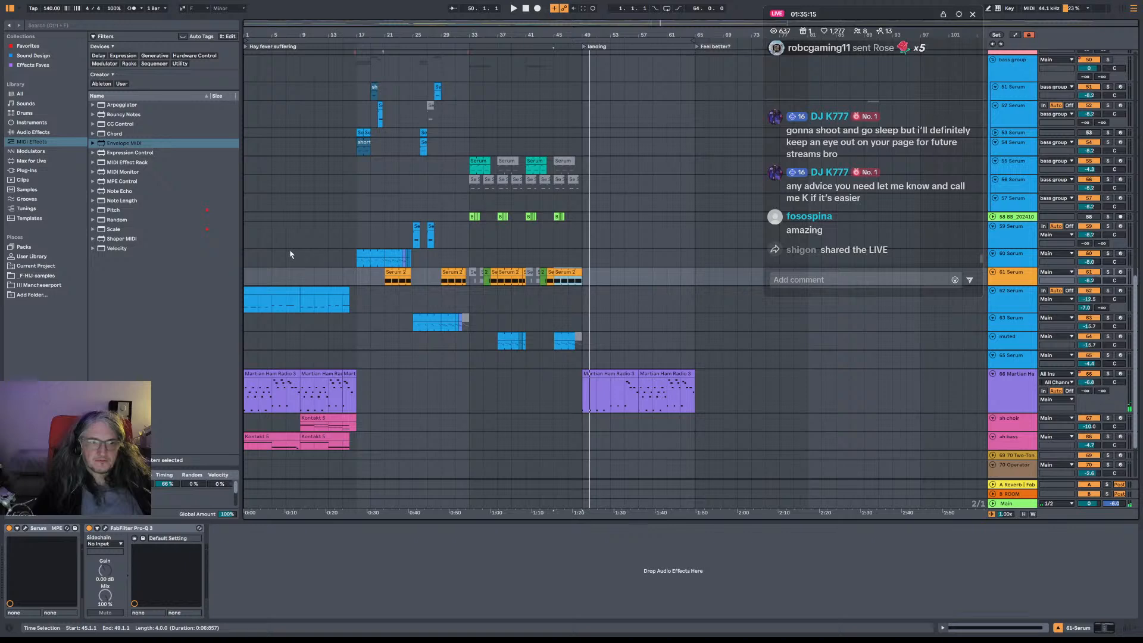
left_click(250, 255)
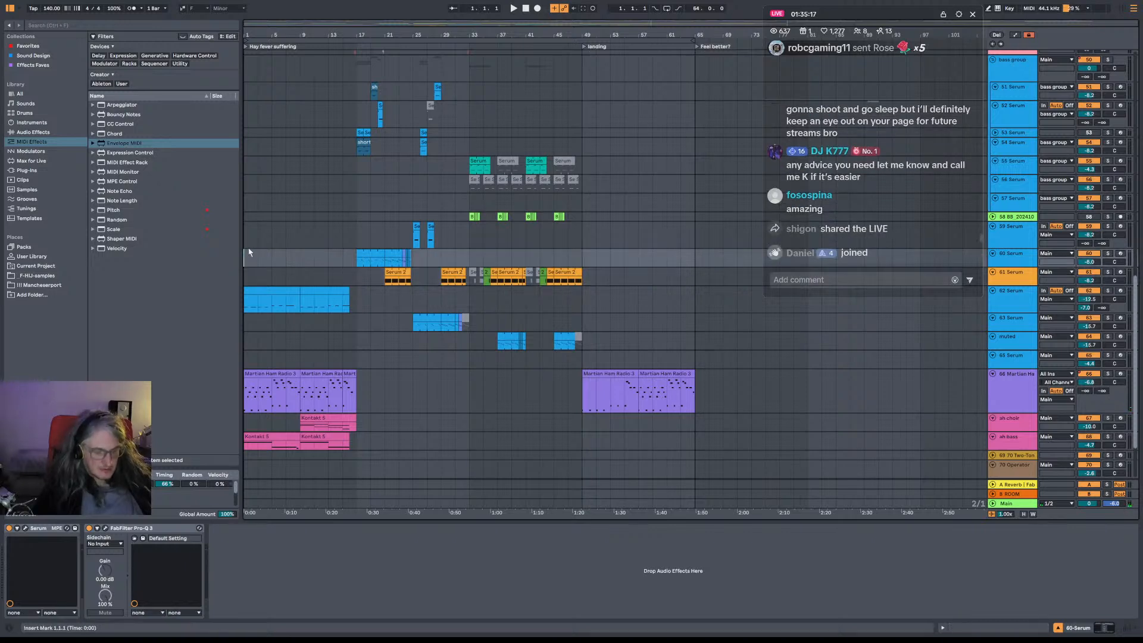
Save the Live Set with Save As in the Log Paragon Project folder.
key("ctrl+shift+s")
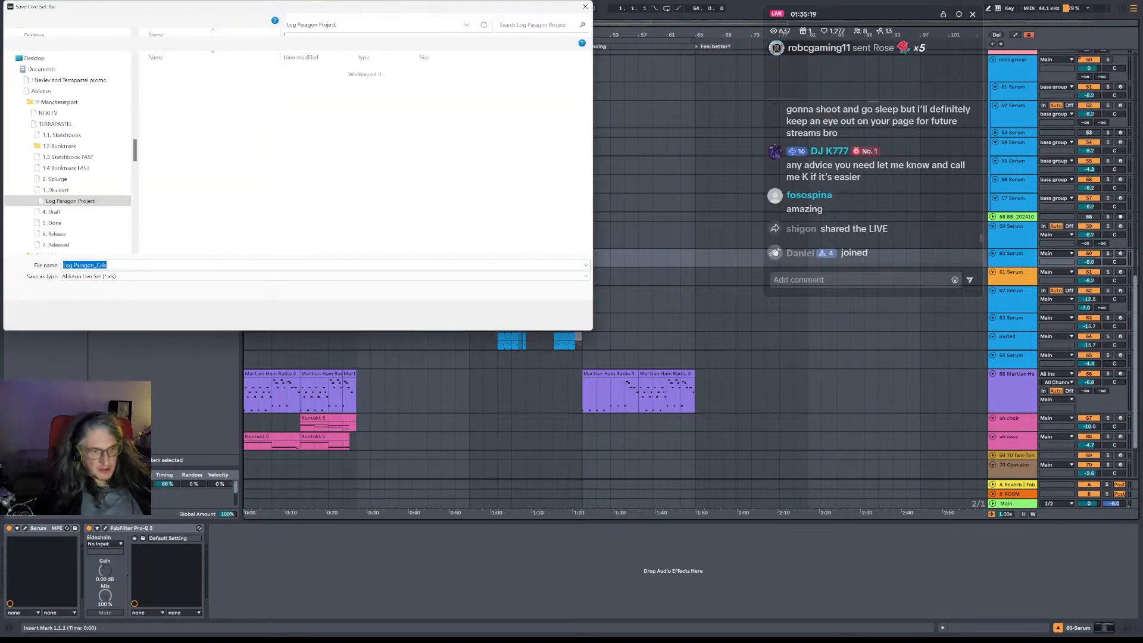
key("Return")
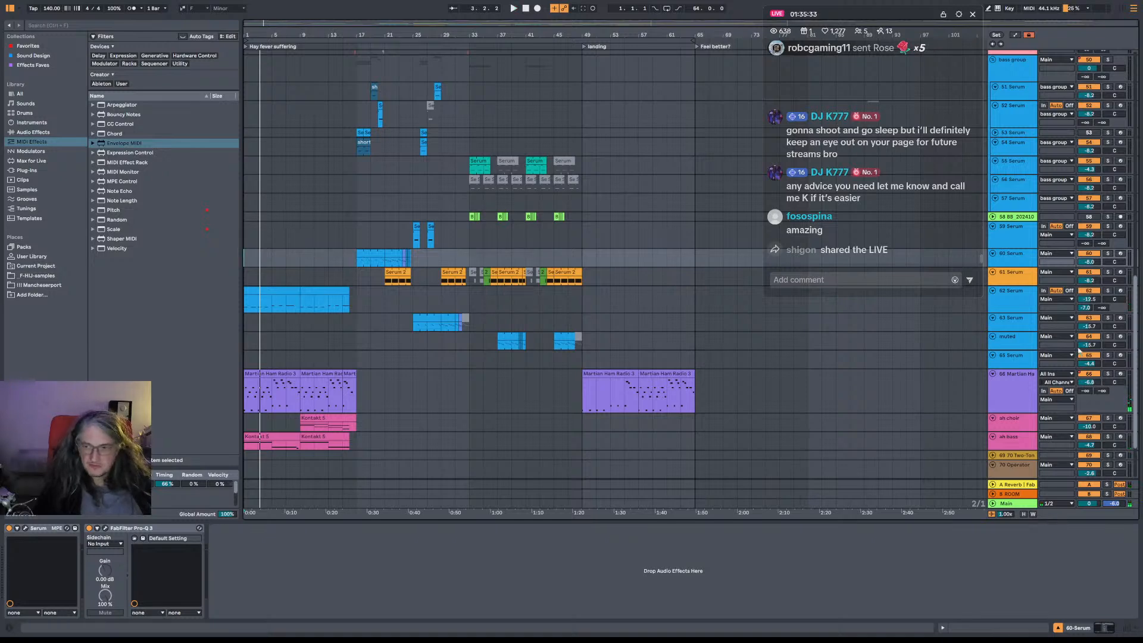
Listen to the Martian Ham Radio track in the intro, and restart playback from bar 1.
left_click(1108, 378)
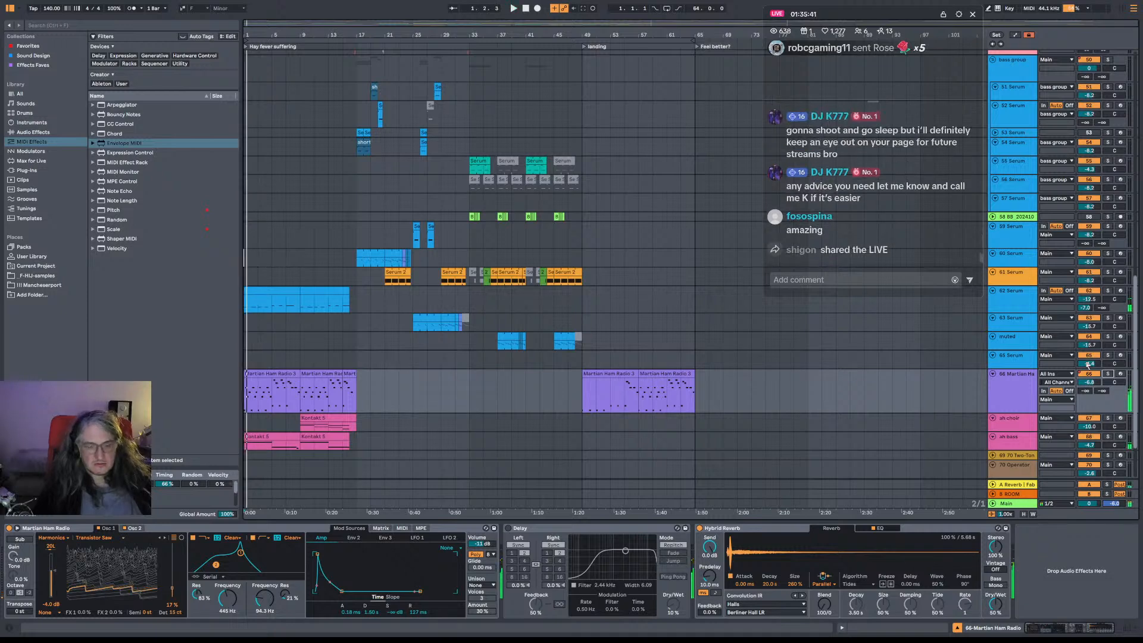
left_click(1024, 408)
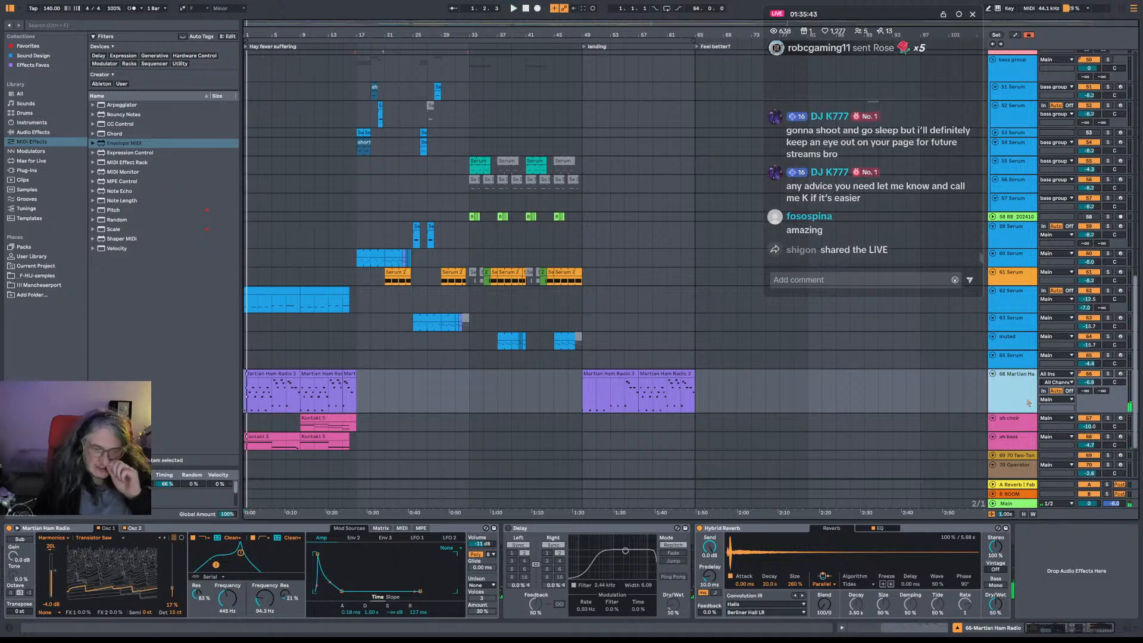
key("space")
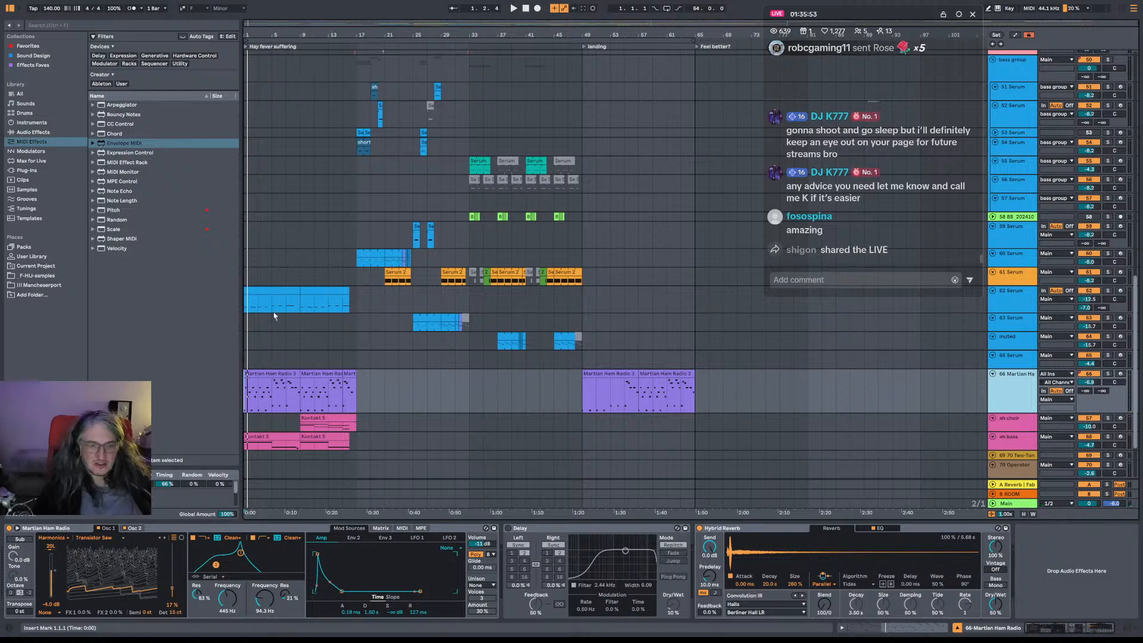
left_click(244, 366)
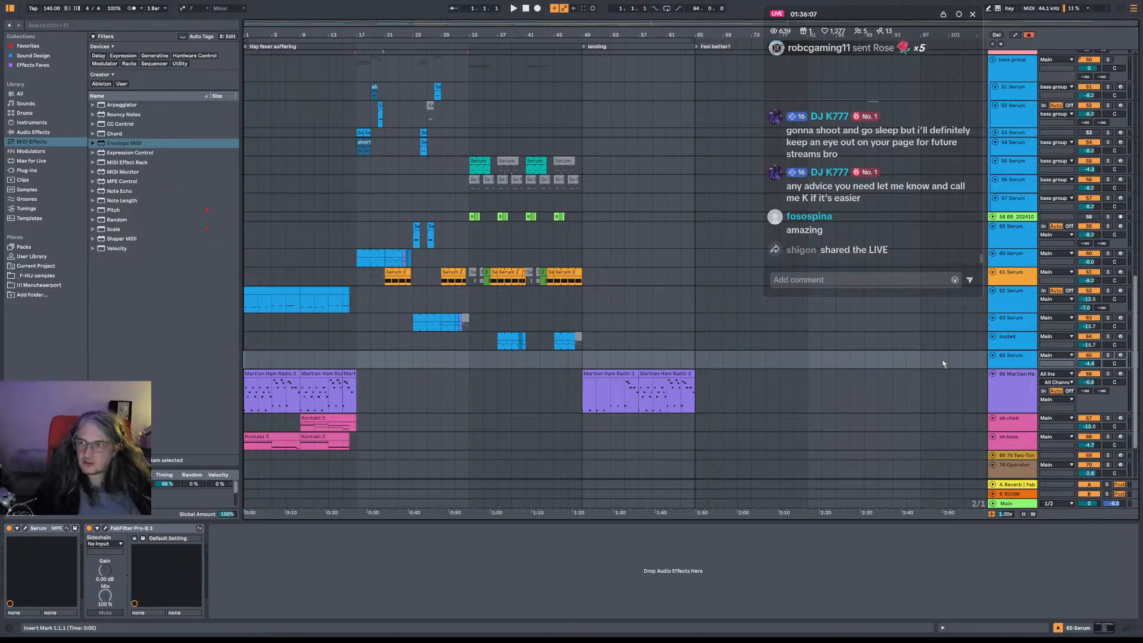
key("space")
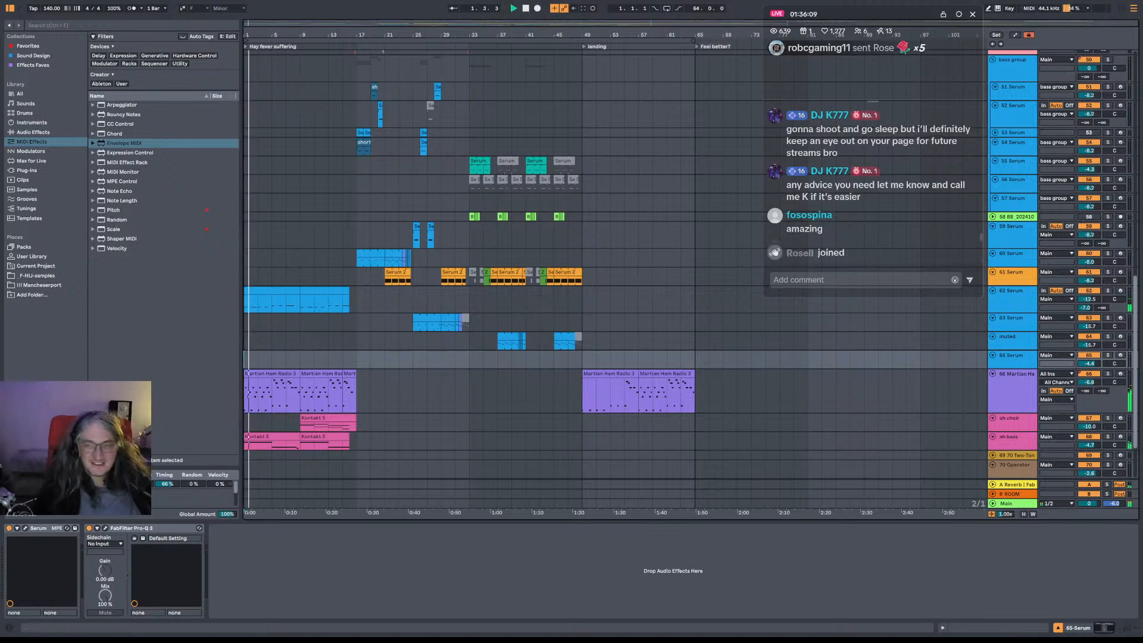
Disable the EQ and Distortion effects in the Serum instrument on track 62 while the intro plays.
left_click(1108, 291)
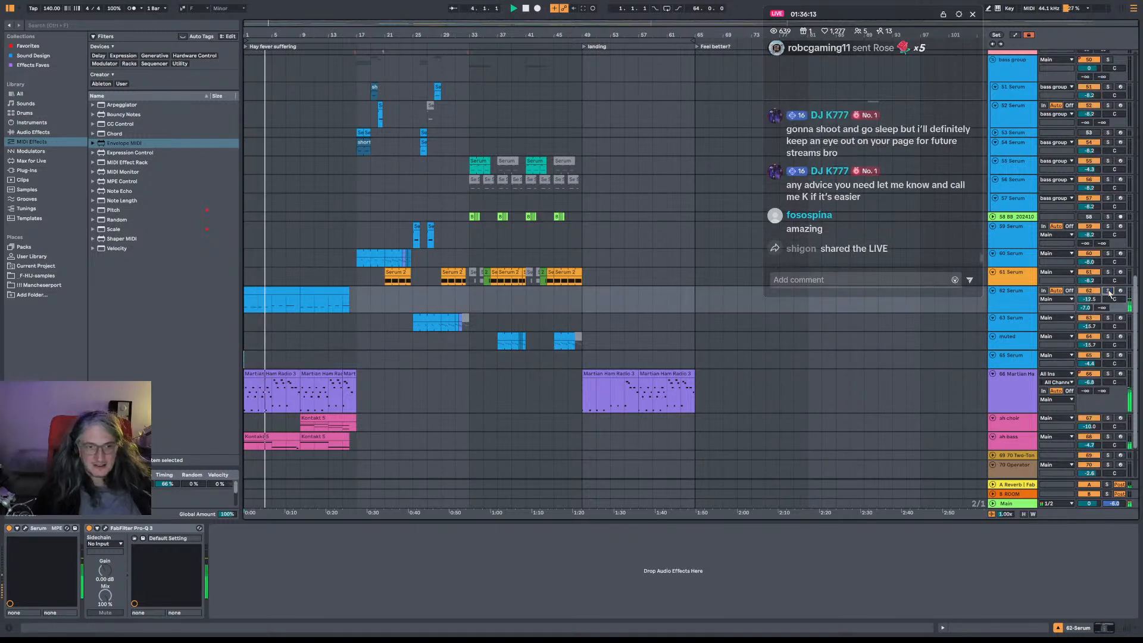
left_click(1020, 307)
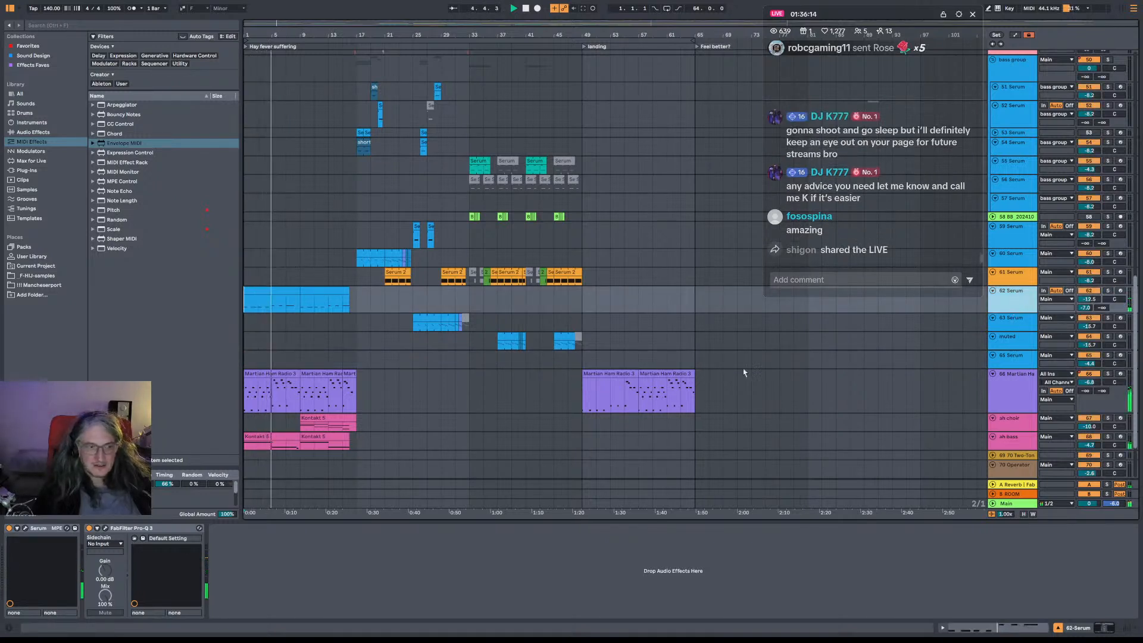
left_click(26, 528)
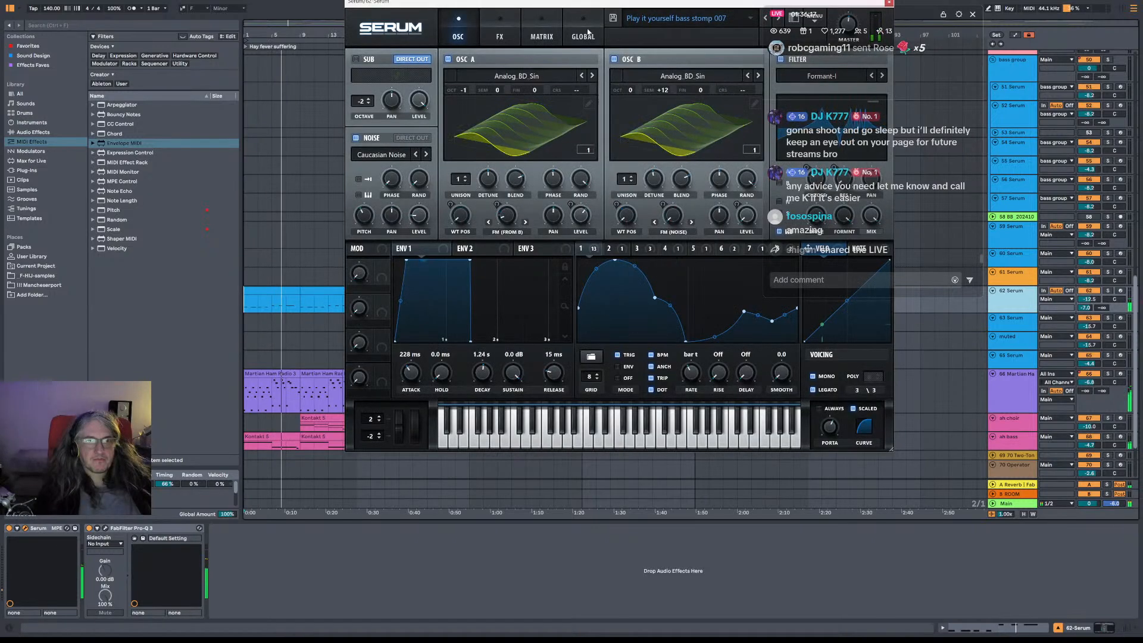
left_click(583, 33)
left_click(546, 32)
left_click(499, 33)
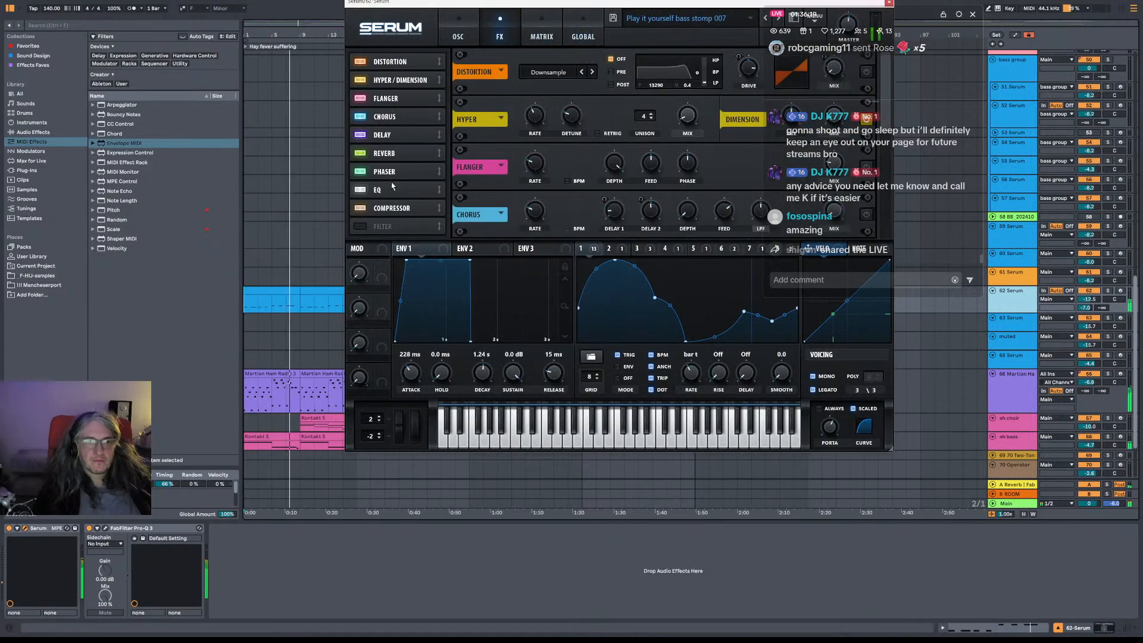
left_click(360, 190)
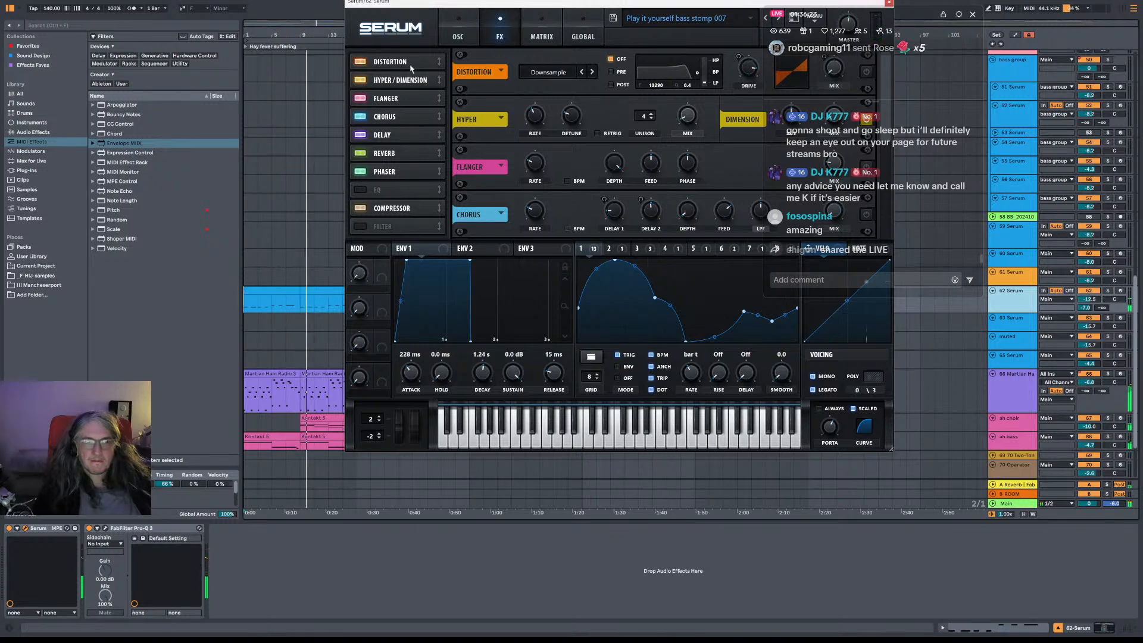
left_click(360, 61)
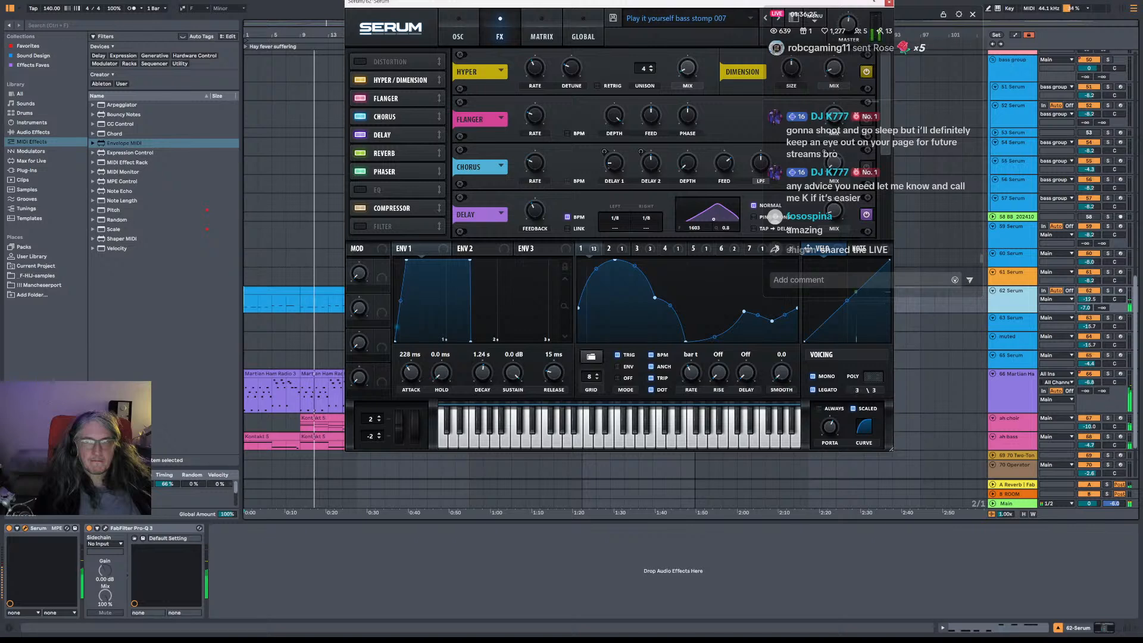
left_click(891, 3)
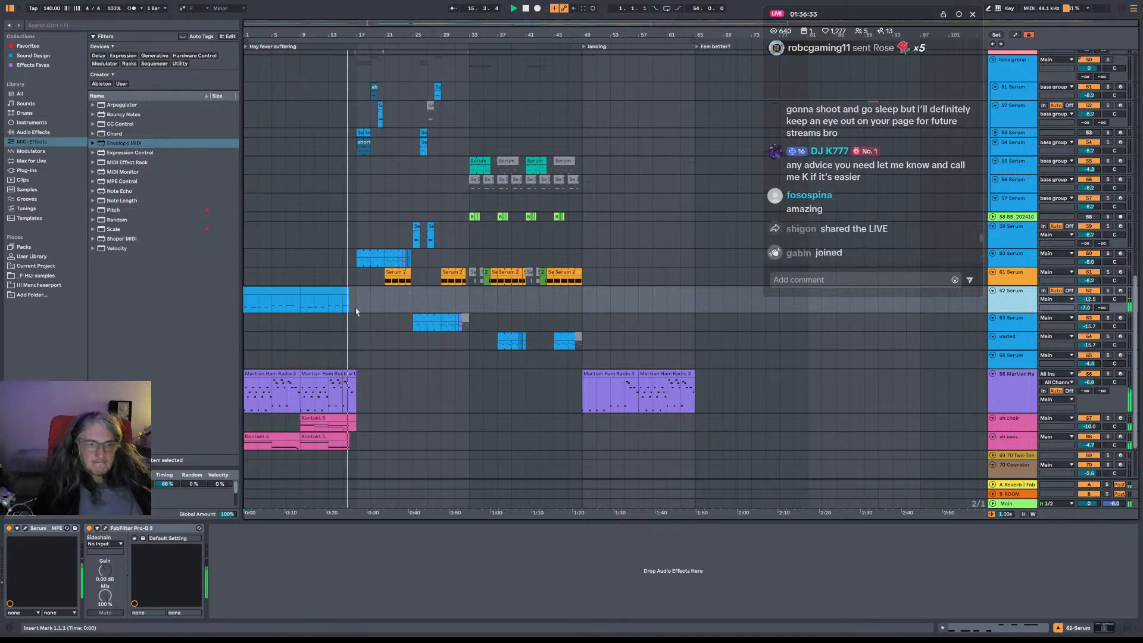
Replay the intro from bar 13 and shorten the last Serum clip on track 62 to end at bar 15.
left_click(329, 309)
key("space")
key("space")
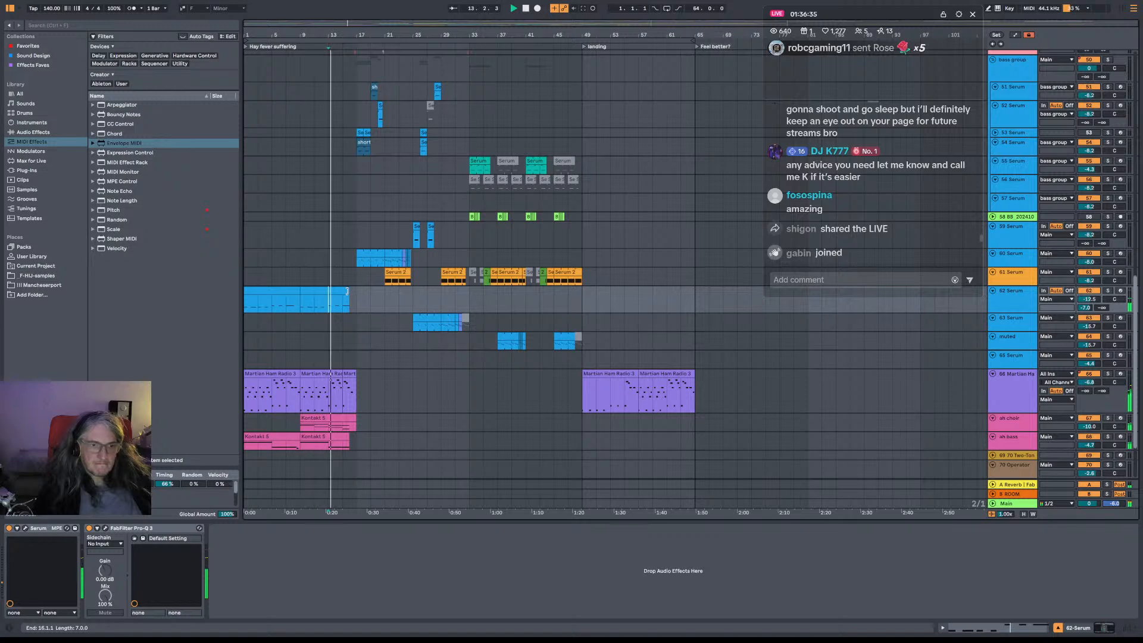
left_click_drag(349, 292, 341, 291)
Try deactivating the short Martian Ham Radio clip from bar 15 to bar 17, and reactivate it.
left_click(350, 374)
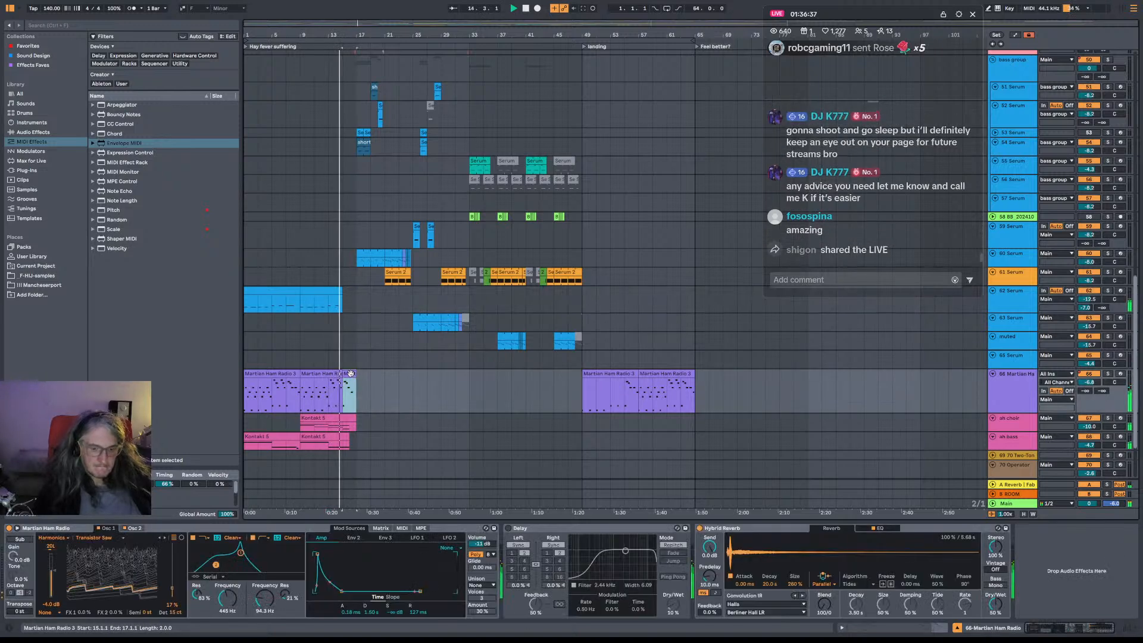
key("0")
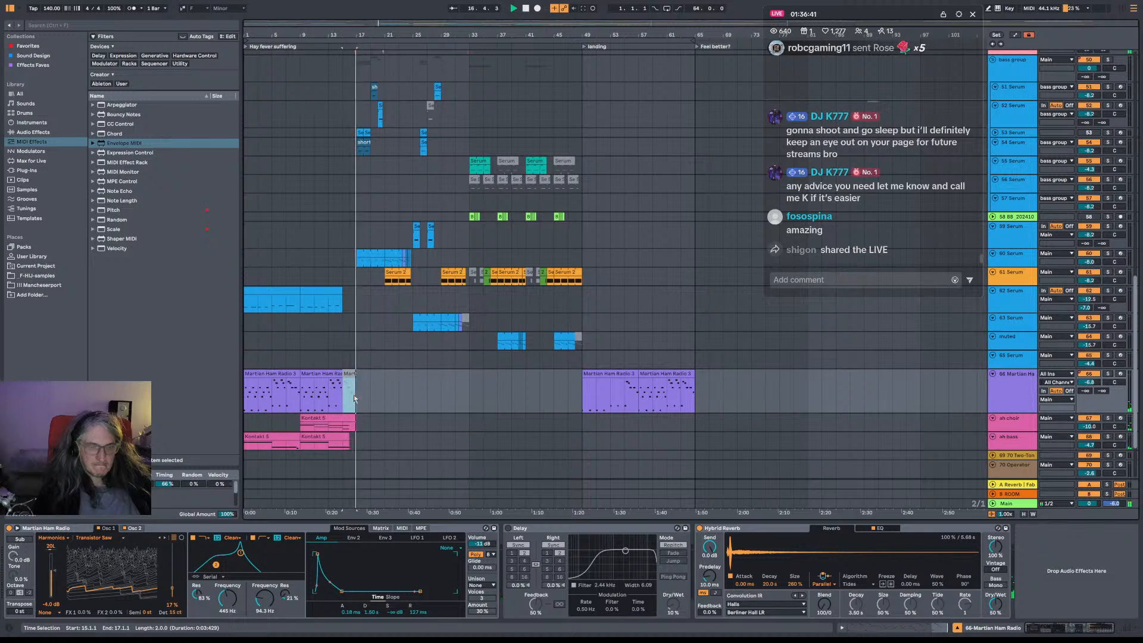
key("0")
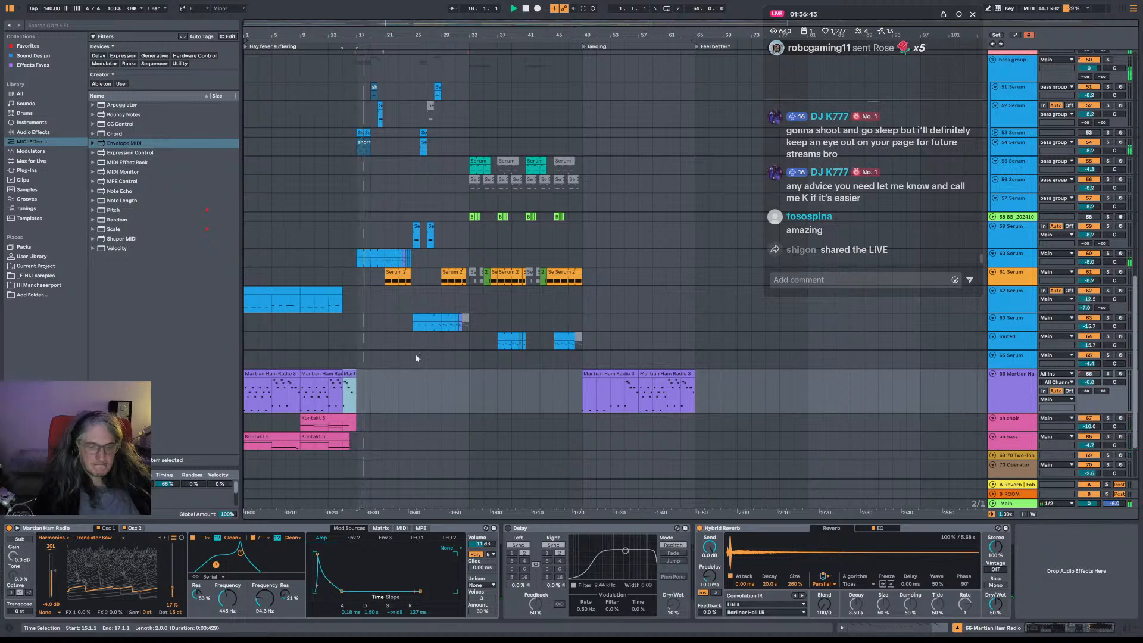
Examine the drum, tom and bass clips between bars 9 and 17, playing the transition into bar 17.
left_click(246, 260)
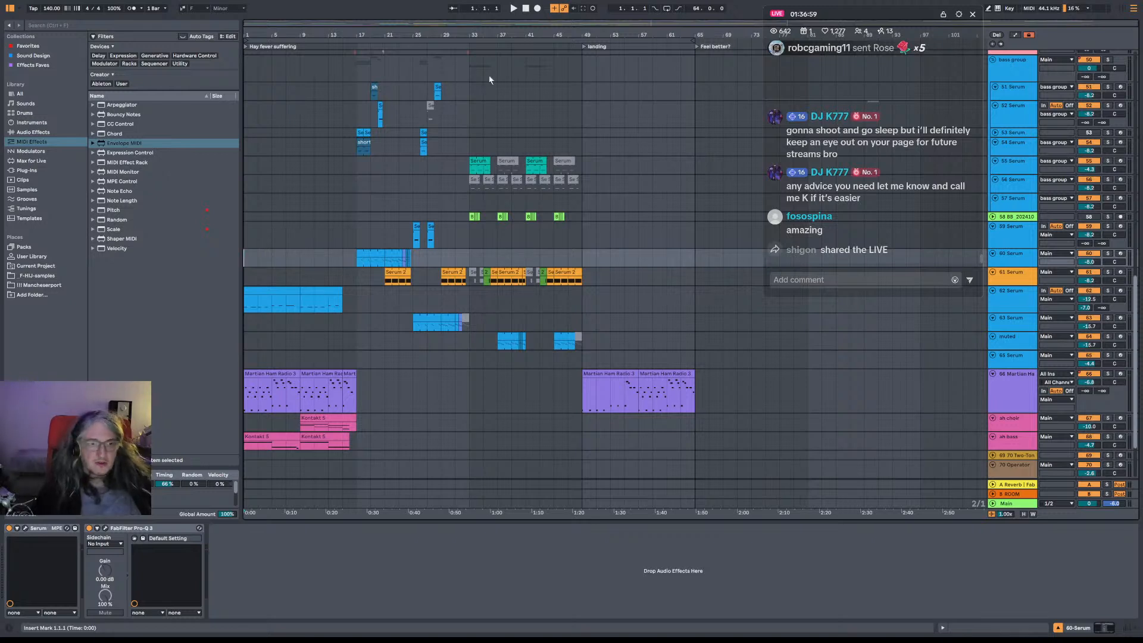
scroll(368, 102, "up", 5, "ctrl")
scroll(367, 101, "up", 3)
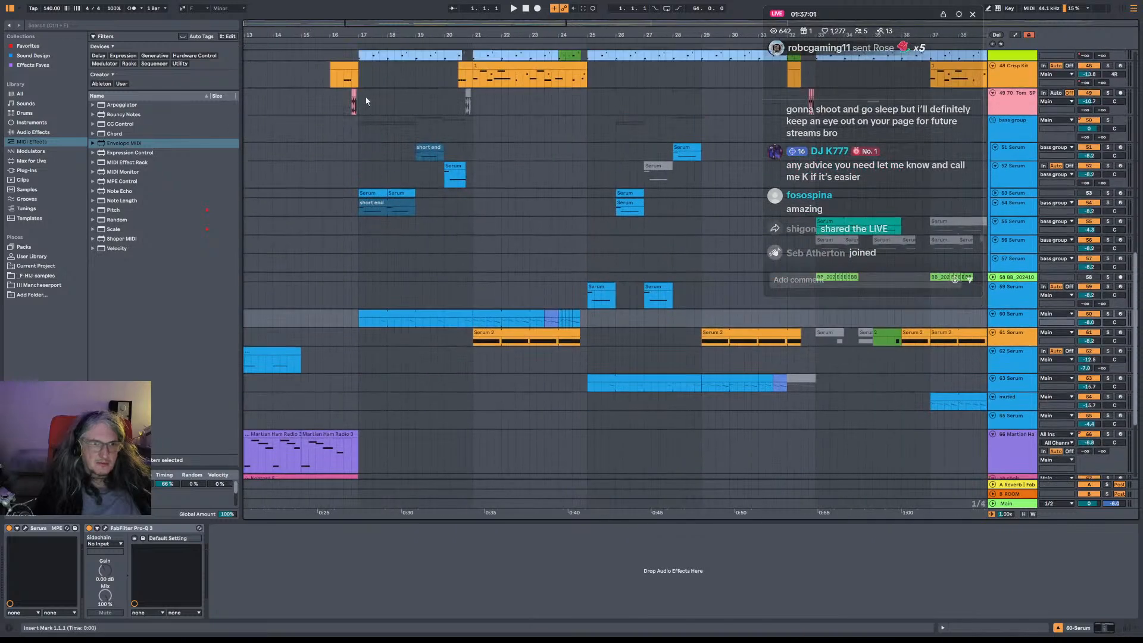
scroll(366, 101, "up", 2)
left_click(355, 146)
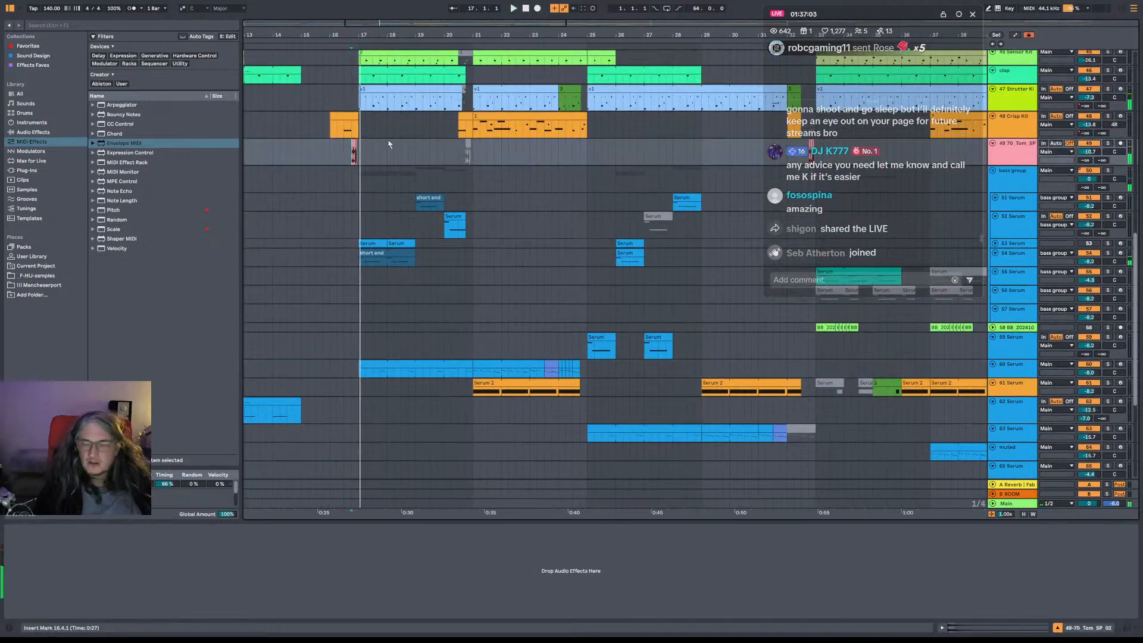
scroll(349, 135, "down", 3, "ctrl")
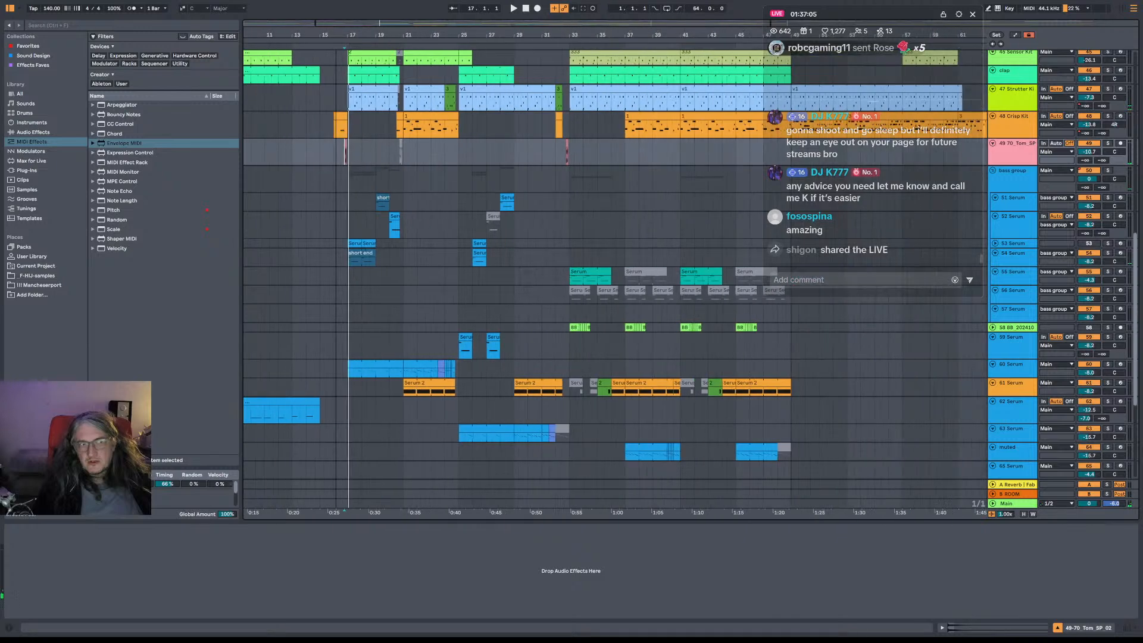
left_click(331, 153)
left_click_drag(331, 153, 454, 151, "ctrl+alt")
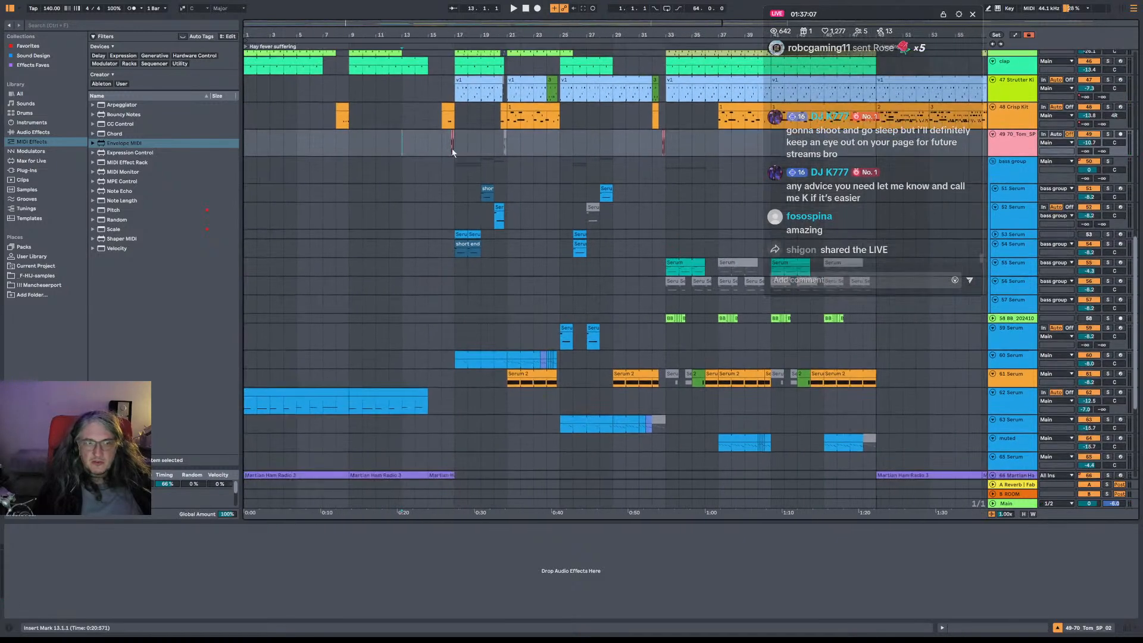
left_click(351, 149)
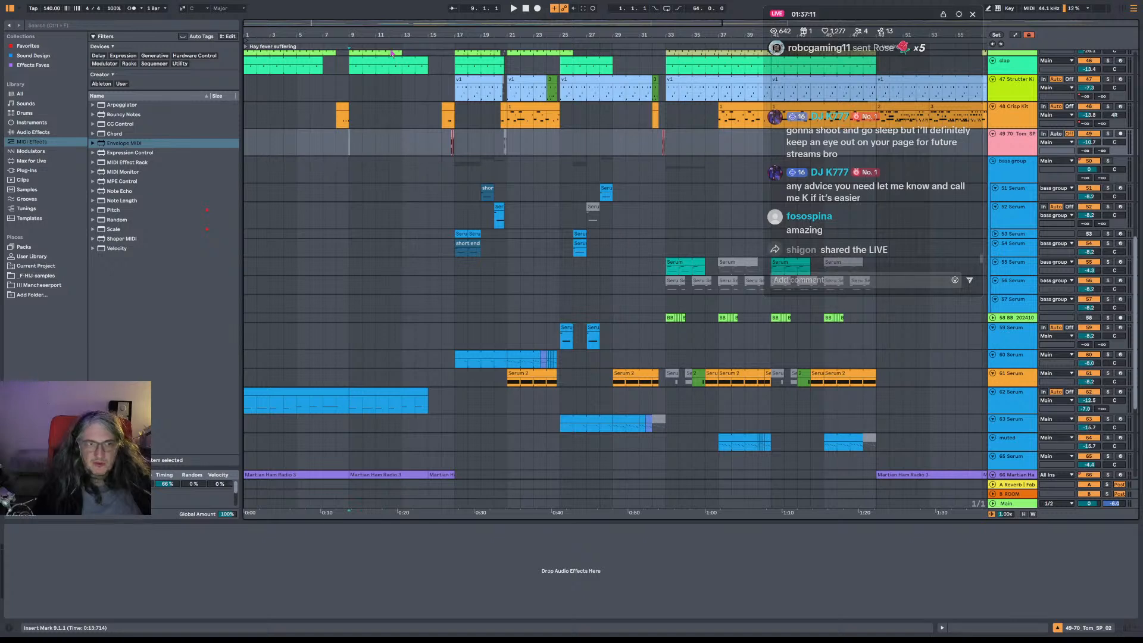
left_click_drag(390, 38, 389, 32)
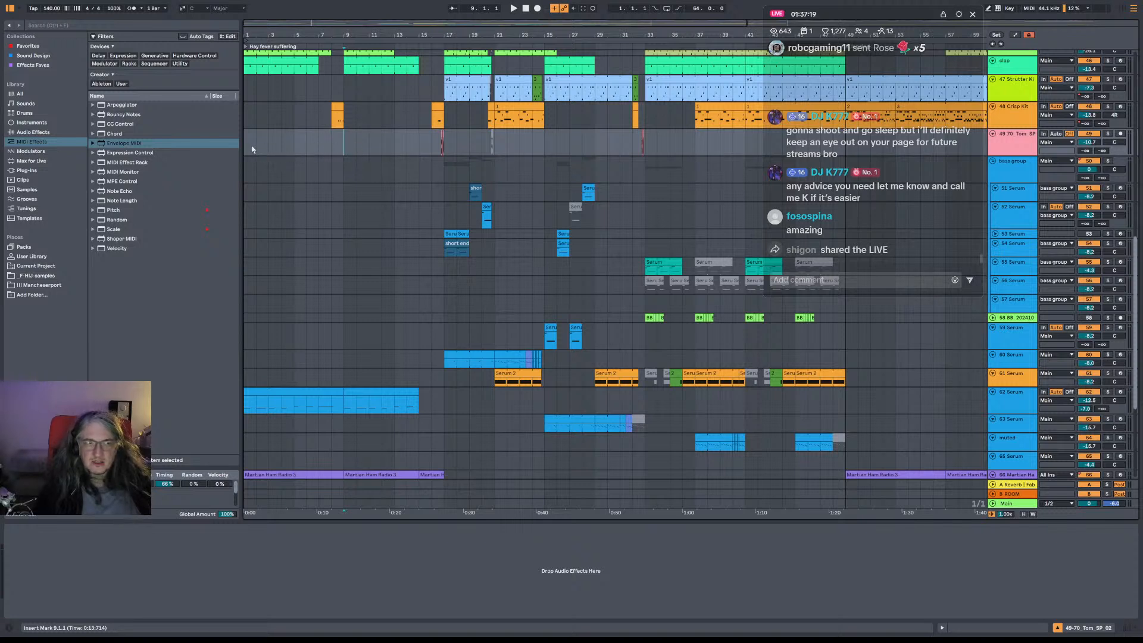
Play the intro and trim the start of the first choir clip to bar 3.
key("space")
scroll(344, 214, "down", 6)
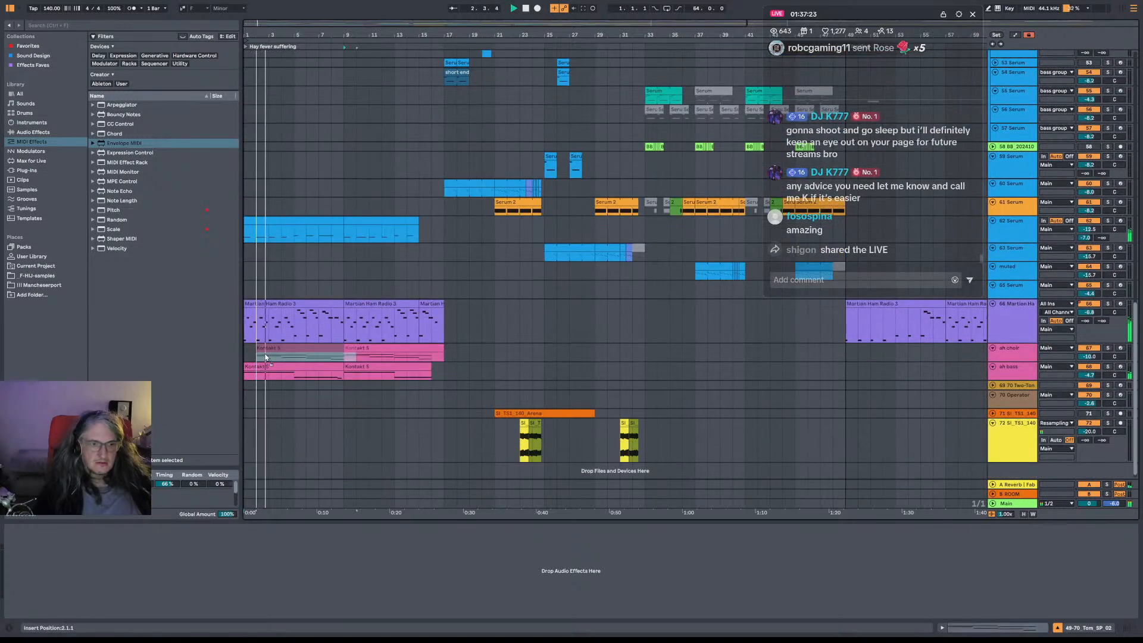
left_click(252, 355)
left_click_drag(245, 354, 270, 350)
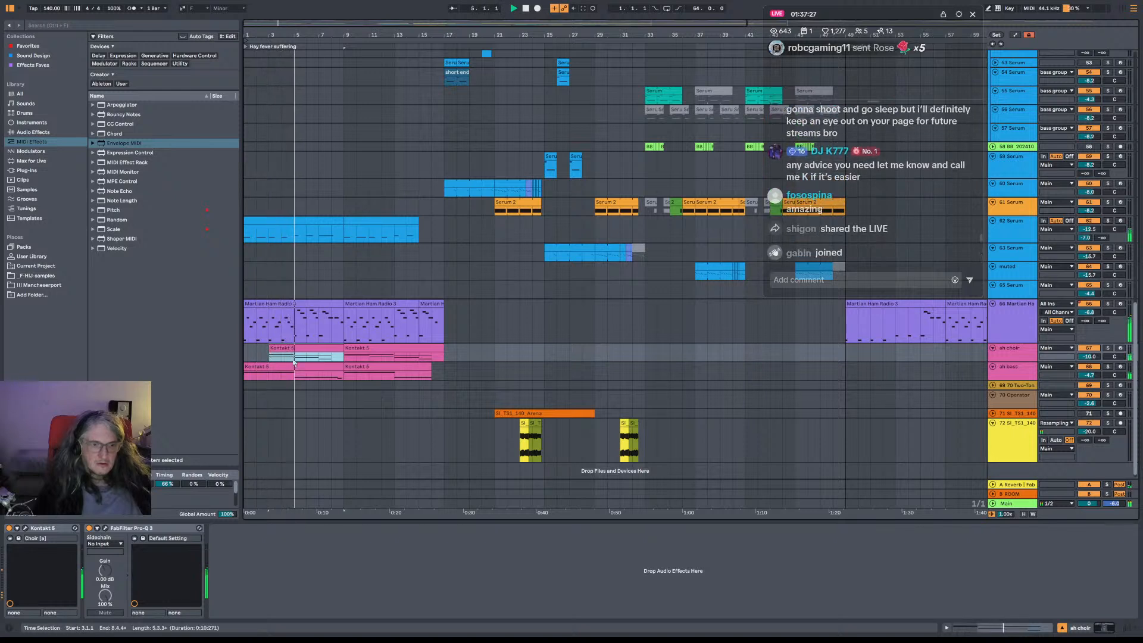
left_click(428, 350)
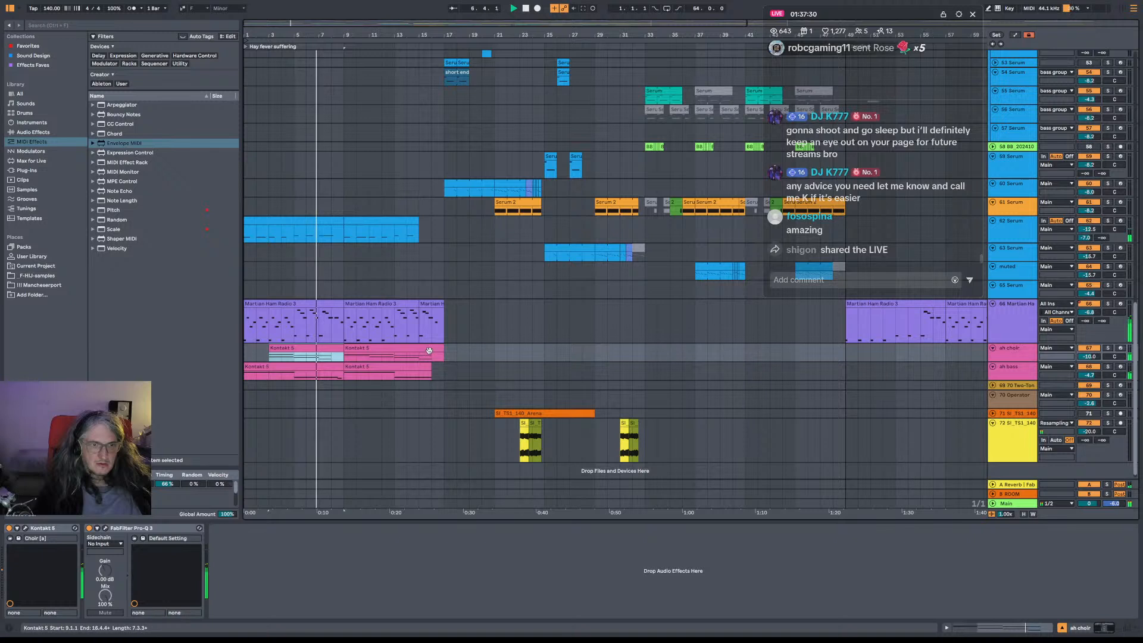
Shorten the second Serum clip on track 62 so that it ends at 13.3.3.
left_click(400, 222)
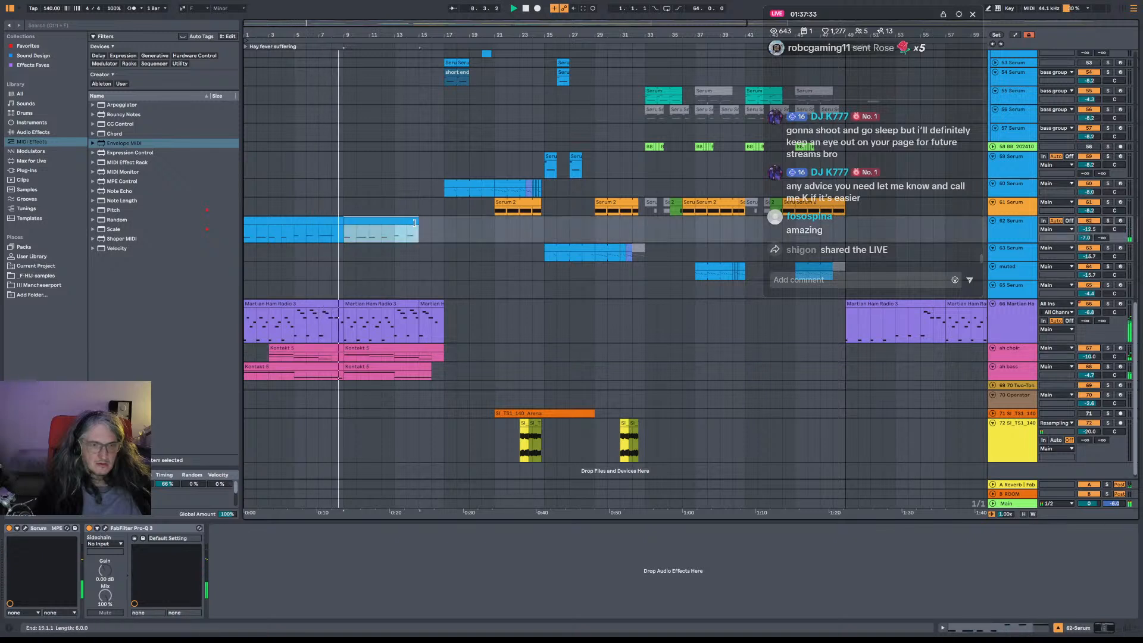
mouse_move(417, 222)
left_mouse_down()
mouse_move(350, 222)
mouse_move(419, 224)
mouse_move(403, 224)
left_mouse_up()
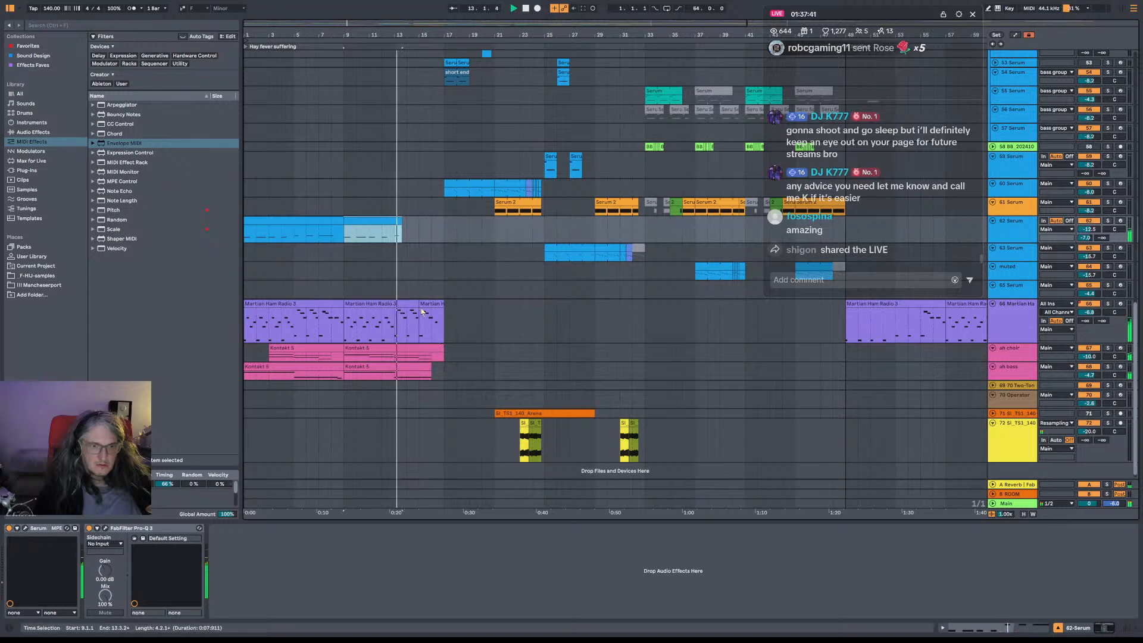
mouse_move(418, 303)
left_mouse_down()
mouse_move(409, 302)
mouse_move(419, 303)
left_mouse_up()
Replay the end of the intro from bar 13, toggling track activators to compare the Martian Ham Radio and choir parts.
left_click(395, 322)
key("space")
key("space")
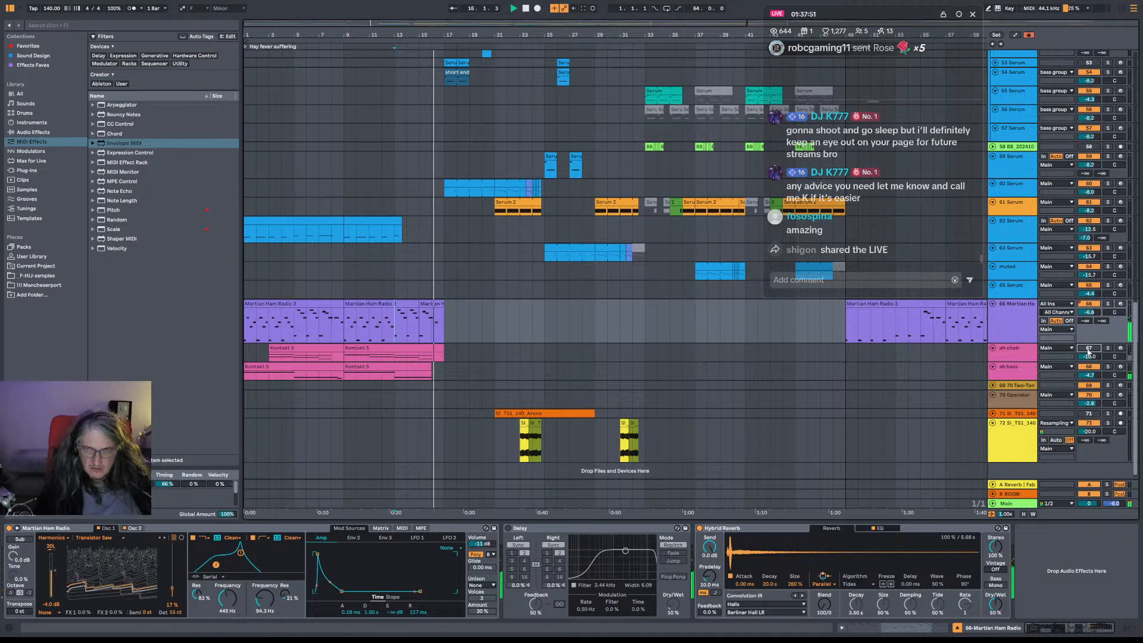
left_click(1088, 349)
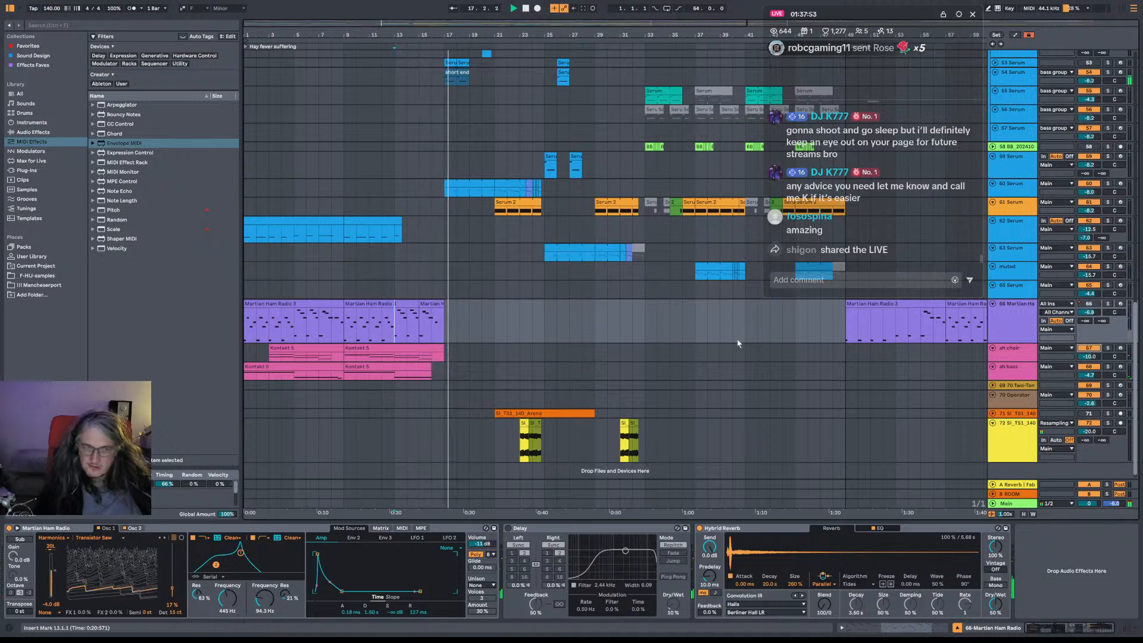
key("space")
key("space")
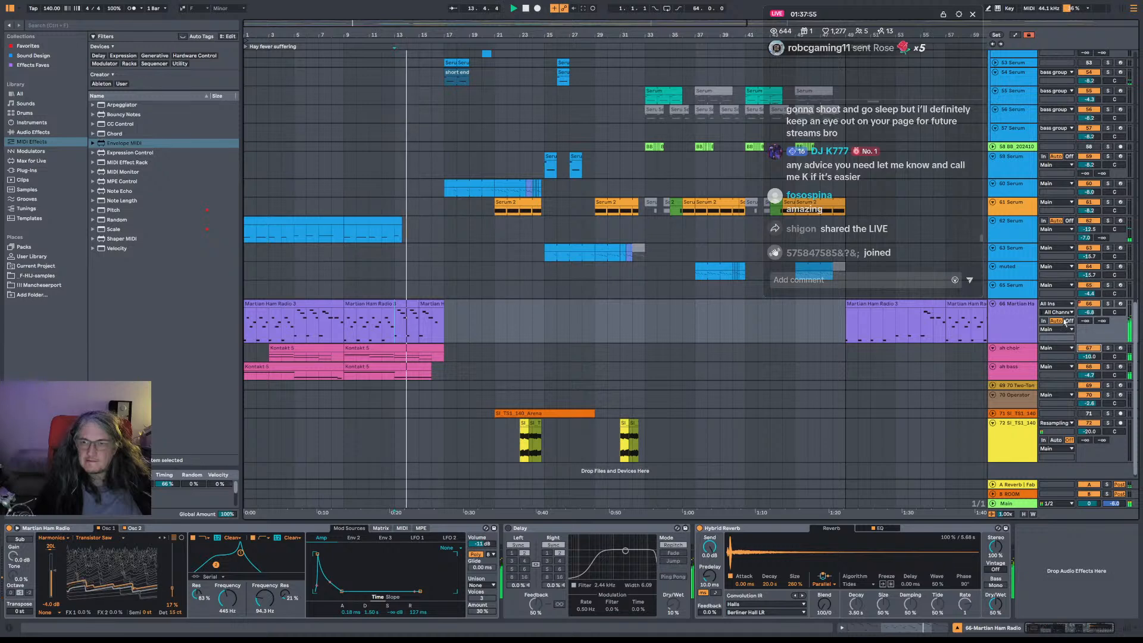
left_click(1025, 324)
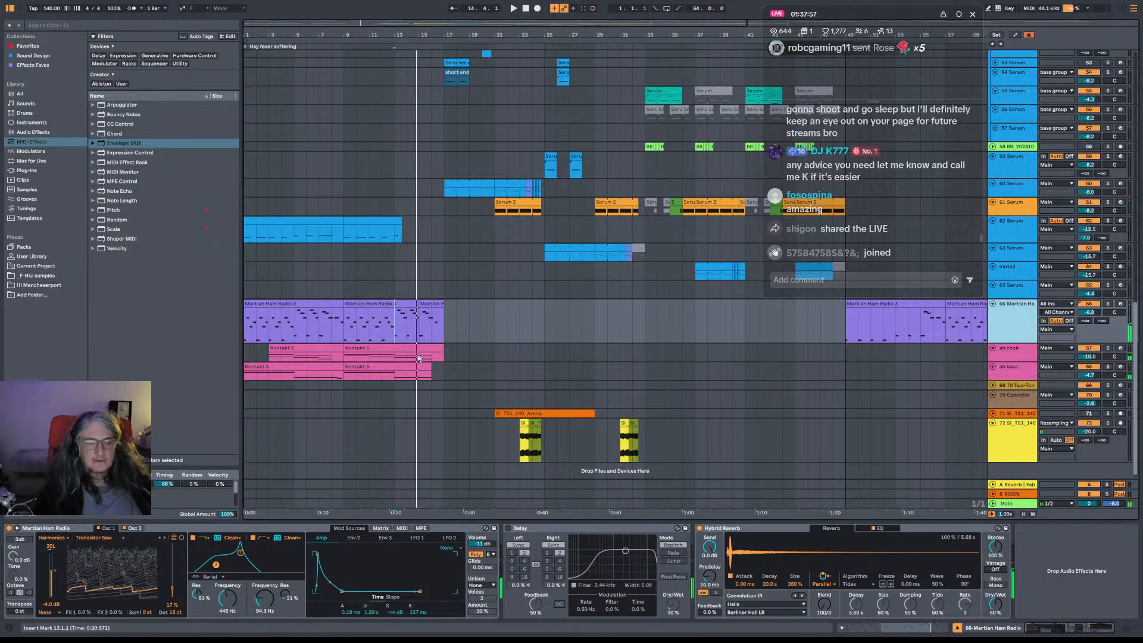
key("space")
key("space")
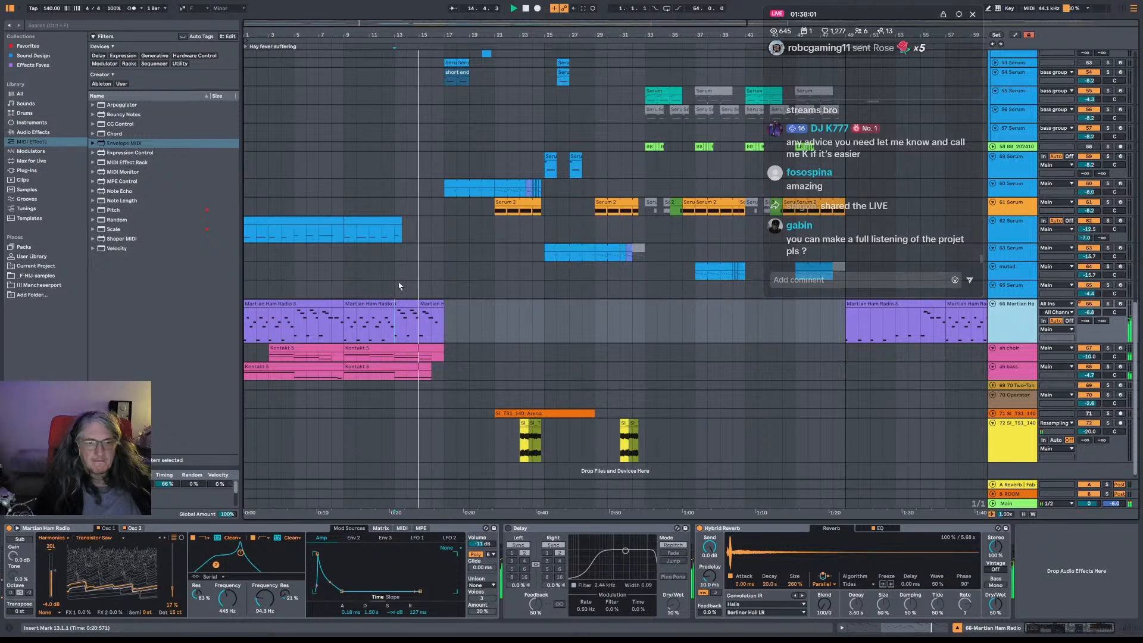
Deactivate the choir and bass clip sections from bar 15 up to bar 17 and play the transition from bar 13.
left_click_drag(443, 358, 420, 373)
key("space")
left_click(395, 332)
key("space")
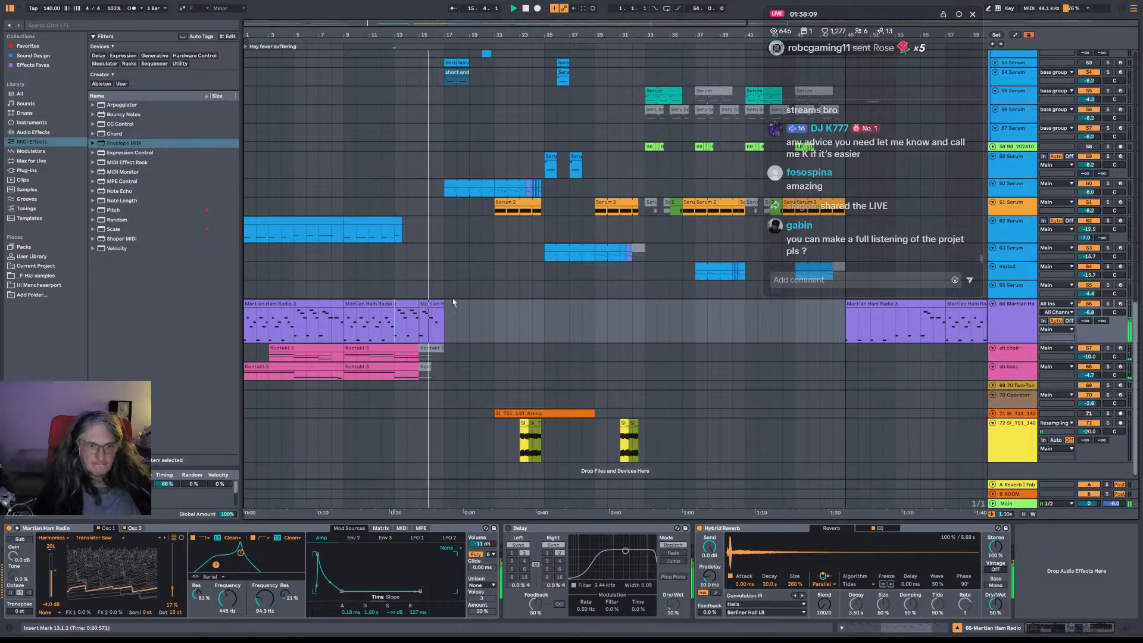
scroll(453, 298, "up", 4)
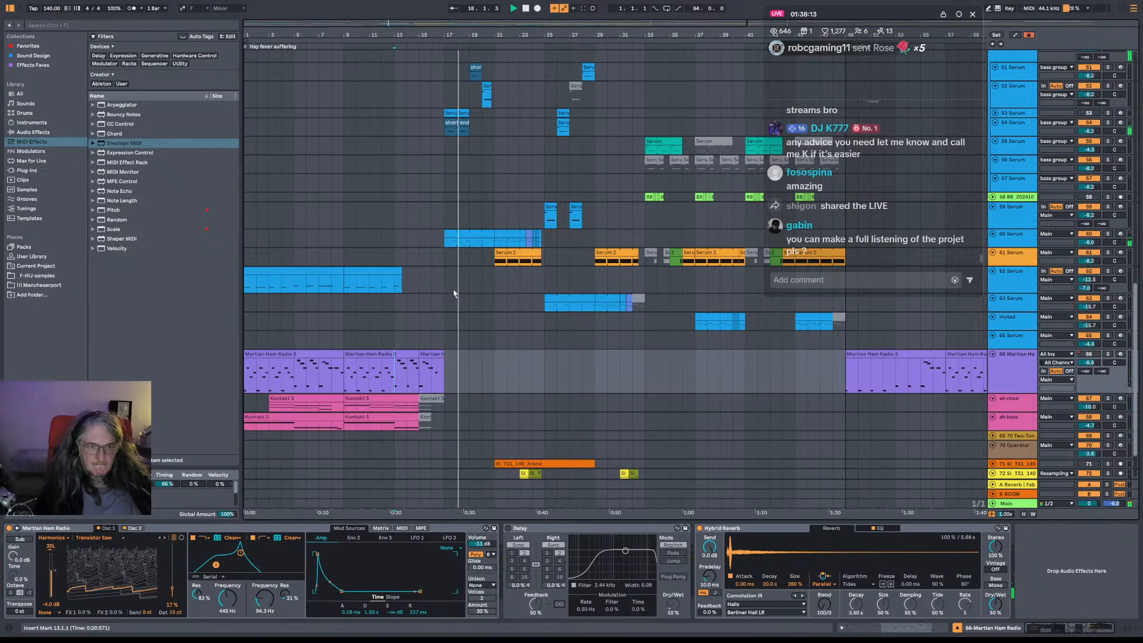
scroll(453, 294, "up", 5)
scroll(455, 293, "up", 12)
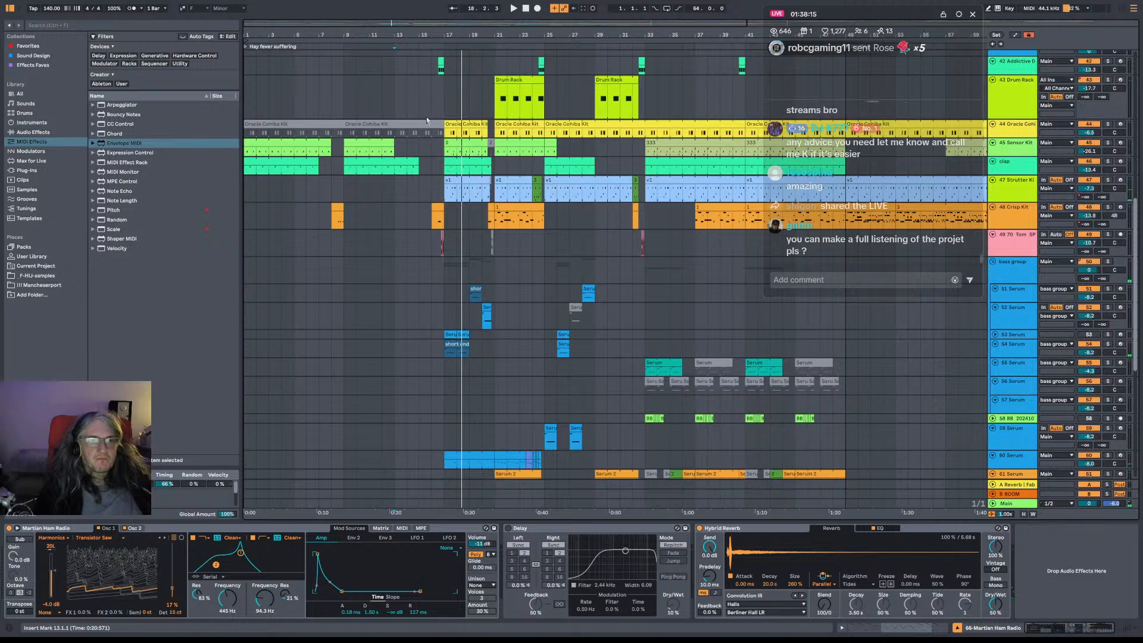
key("space")
Insert a MIDI track below the Tom track 49 and load Serum onto it from the favorites.
left_click_drag(430, 35, 427, 70)
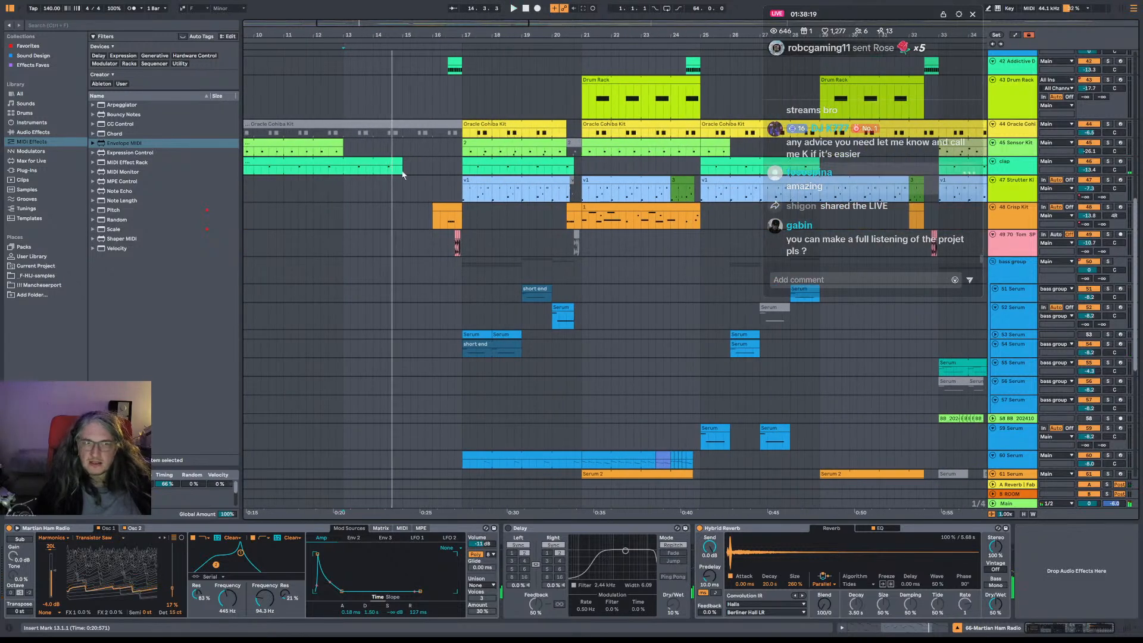
left_click(1021, 254)
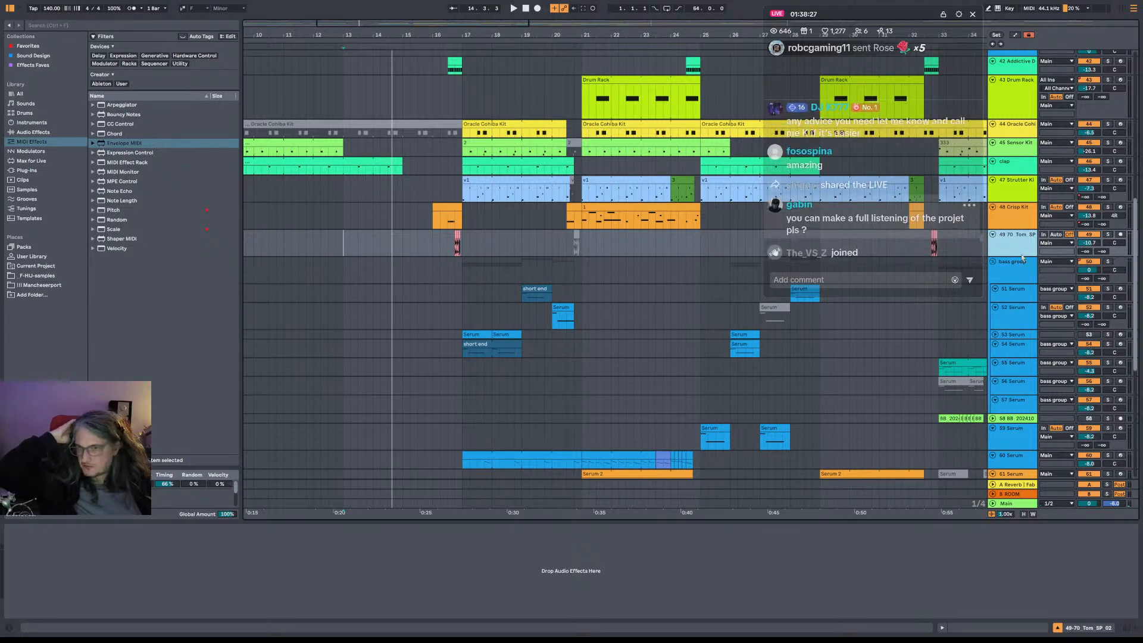
key("ctrl+shift+t")
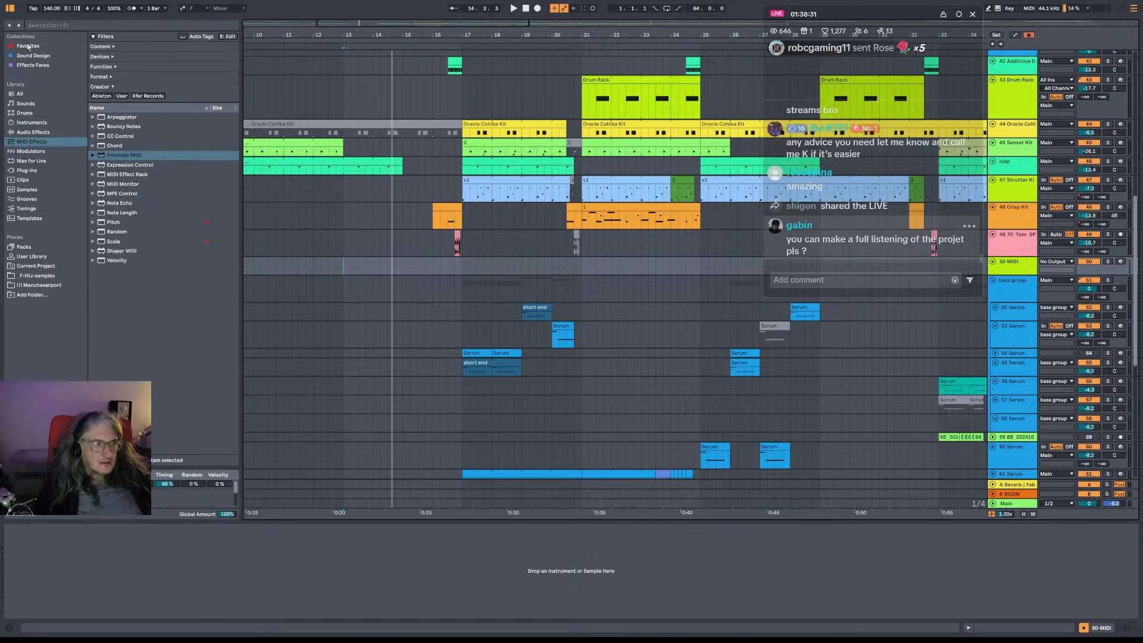
left_click(28, 46)
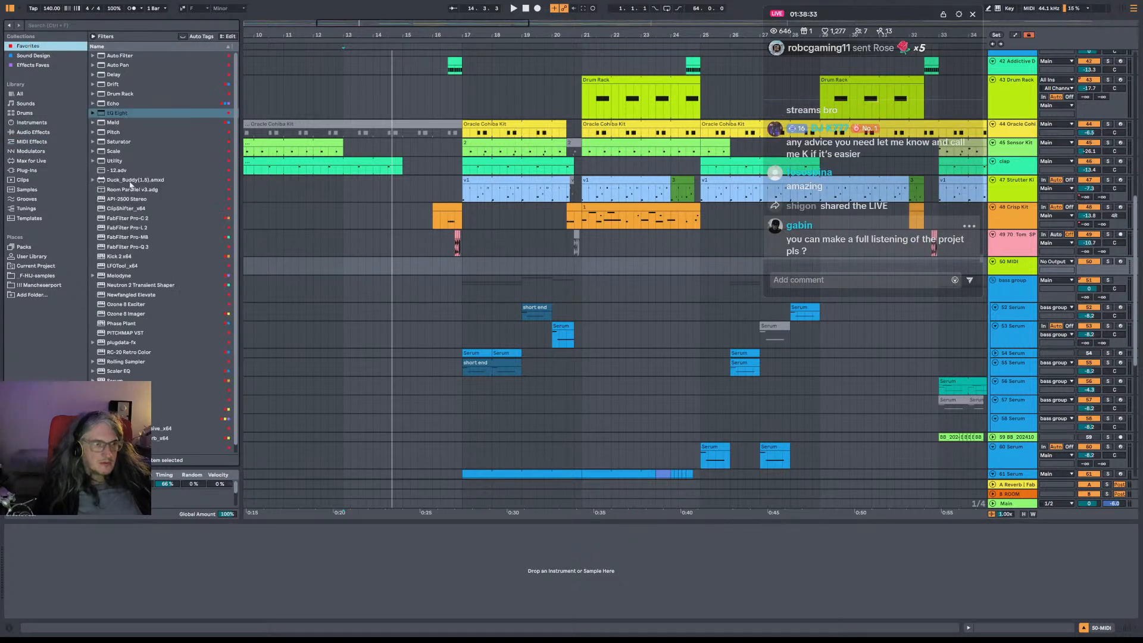
left_click(119, 380)
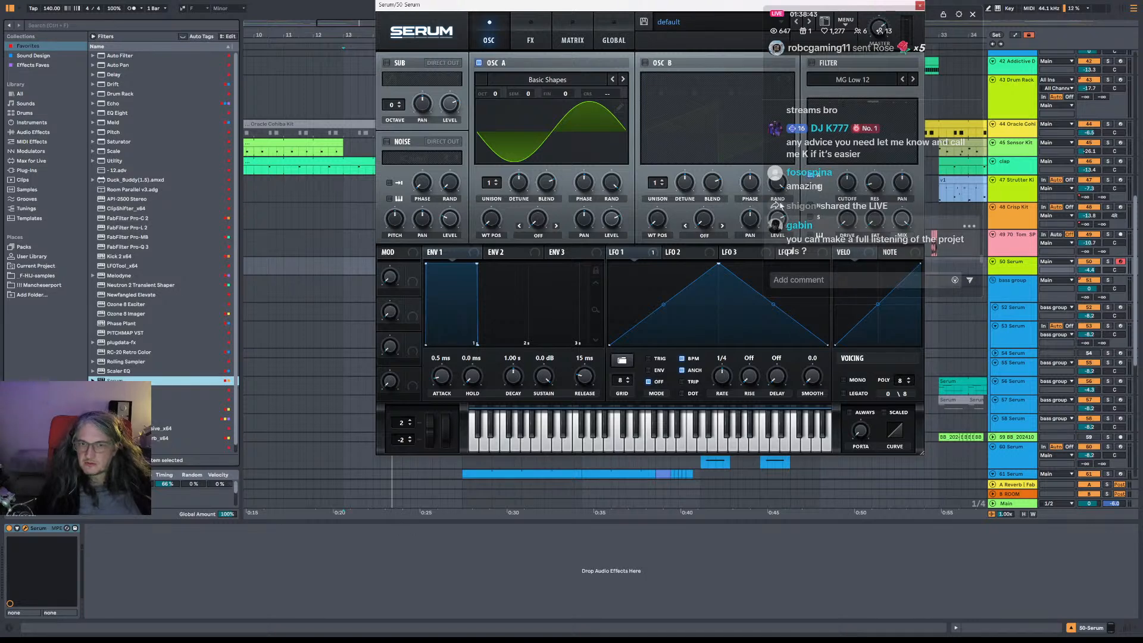
Play the end of the intro from bar 12 with the new Serum instrument's window out of the way.
left_click_drag(734, 13, 838, 7)
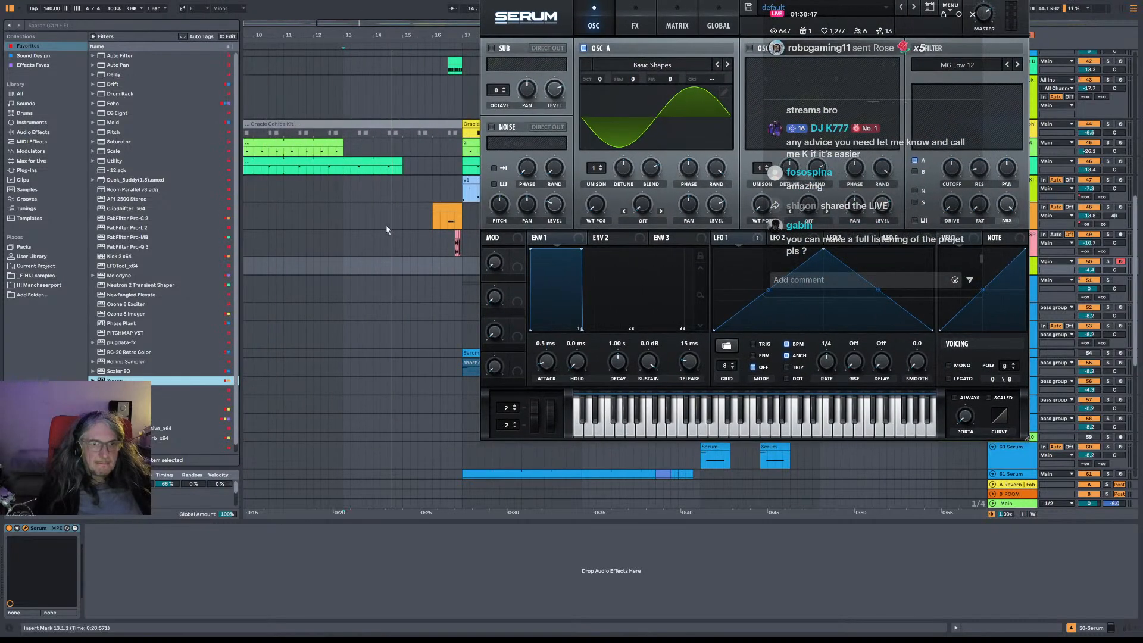
left_click(400, 249)
left_click(316, 251)
key("space")
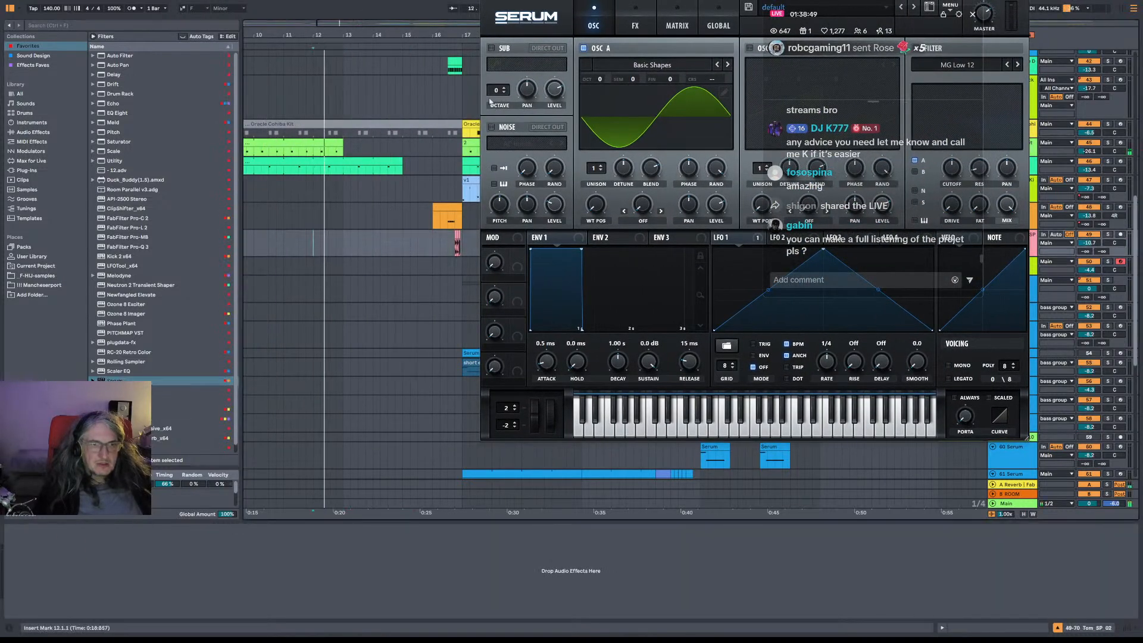
key("minus")
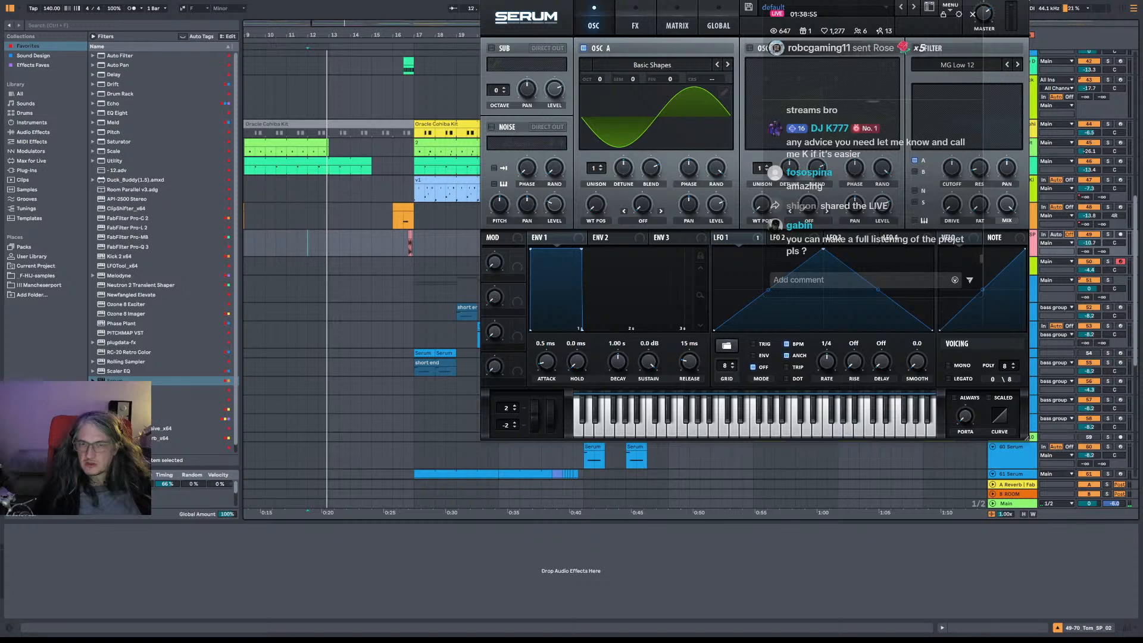
key("space")
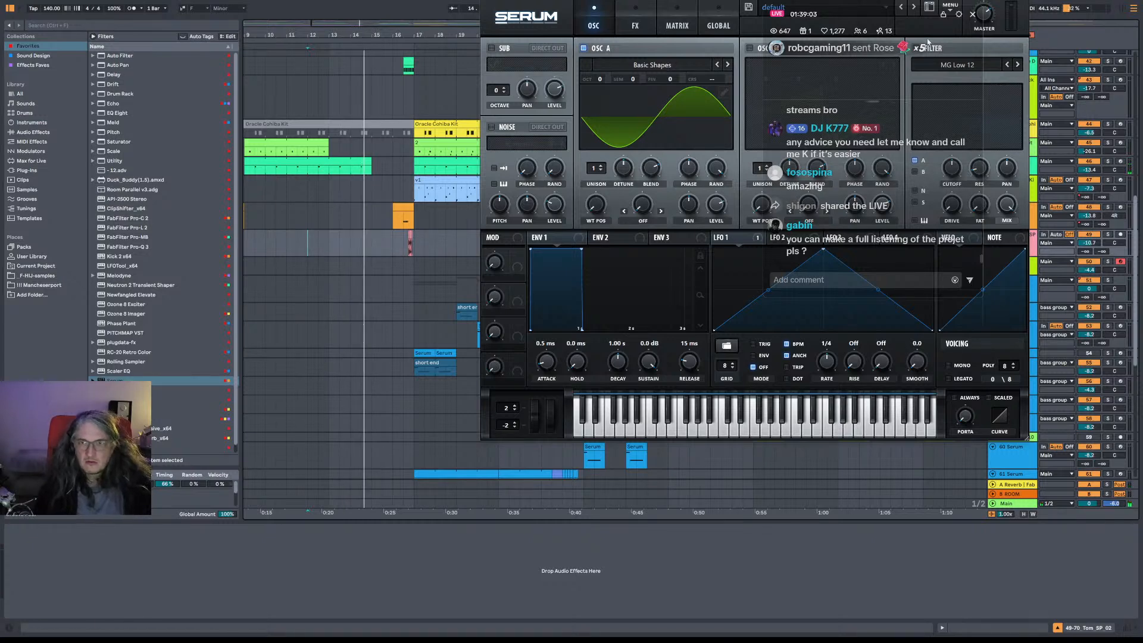
Select the new Serum track 50 and audition its default sound over the intro from bar 12.
left_click_drag(860, 1, 662, 271)
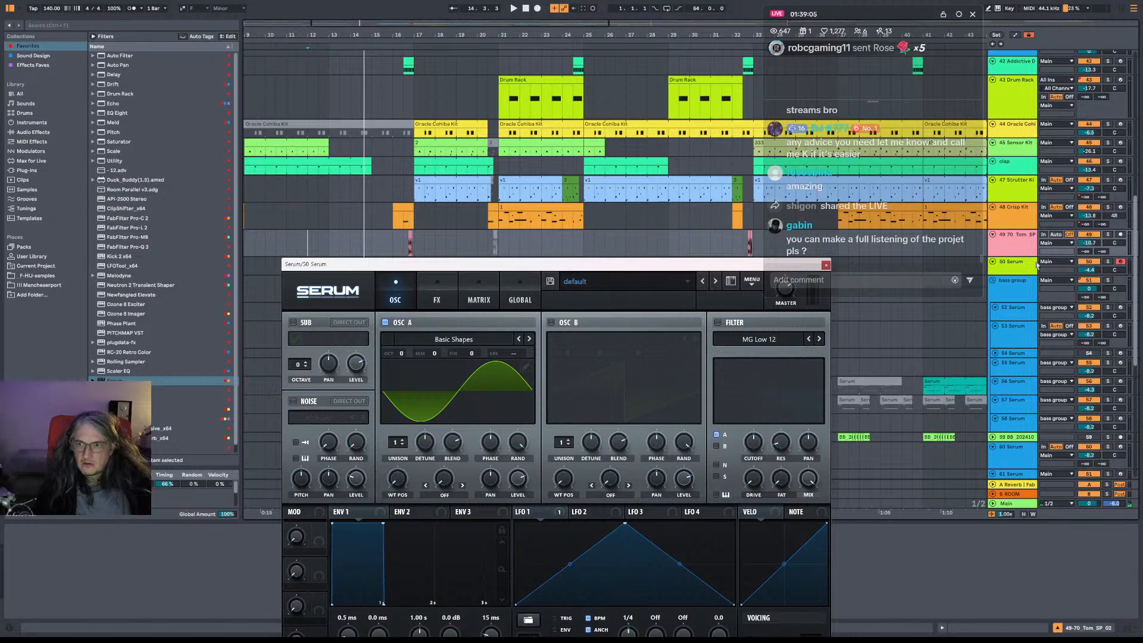
left_click(1005, 273)
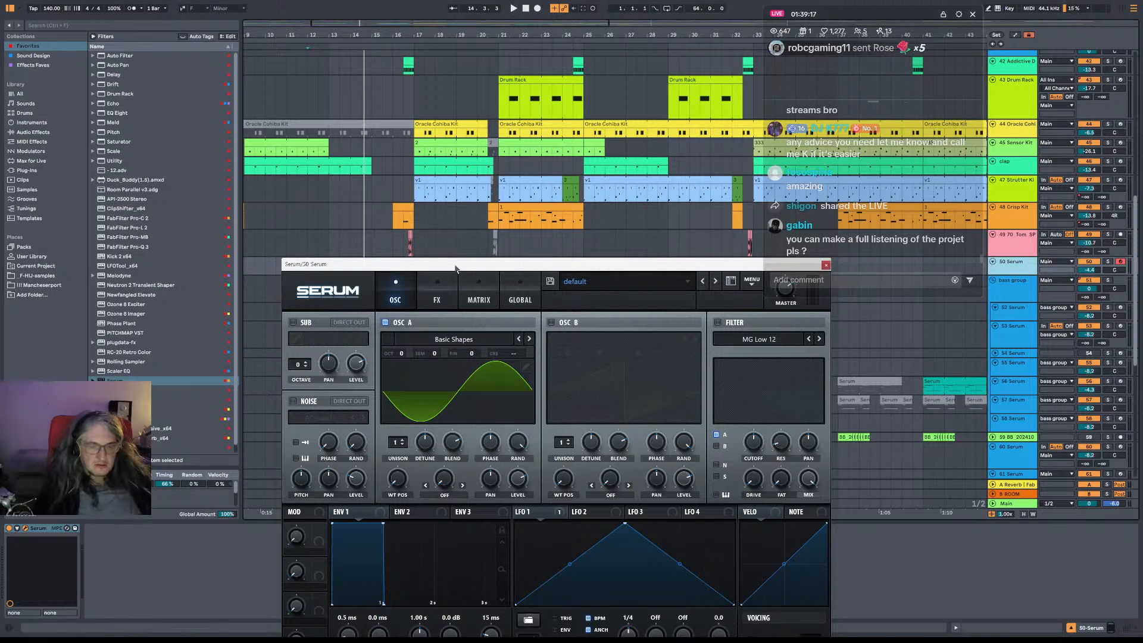
left_click_drag(459, 266, 544, 302)
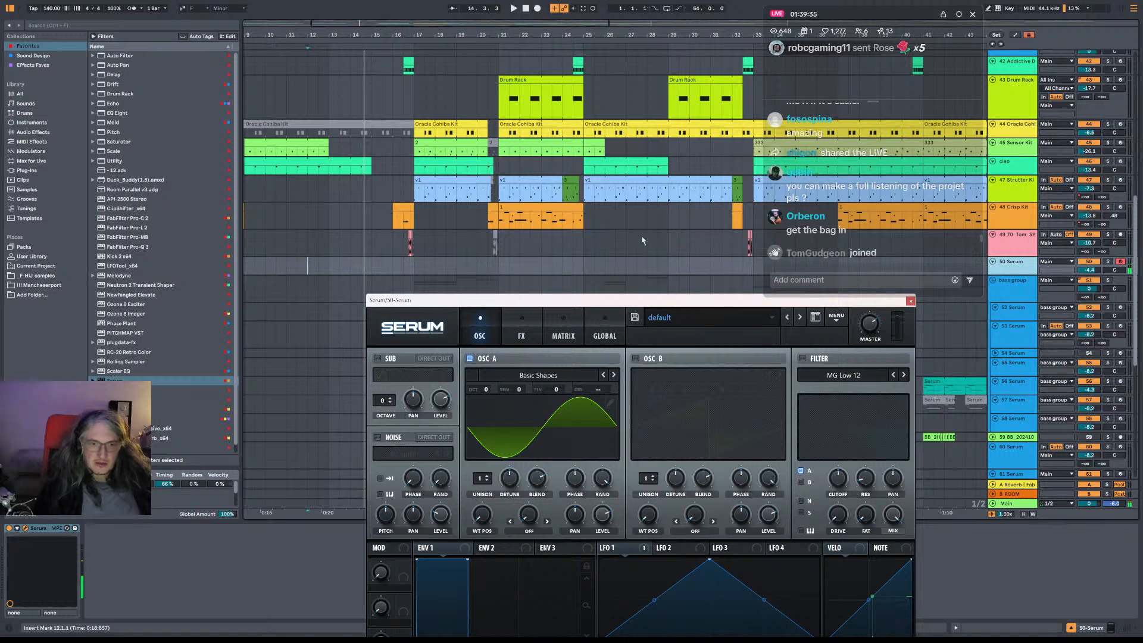
left_click_drag(571, 302, 575, 143)
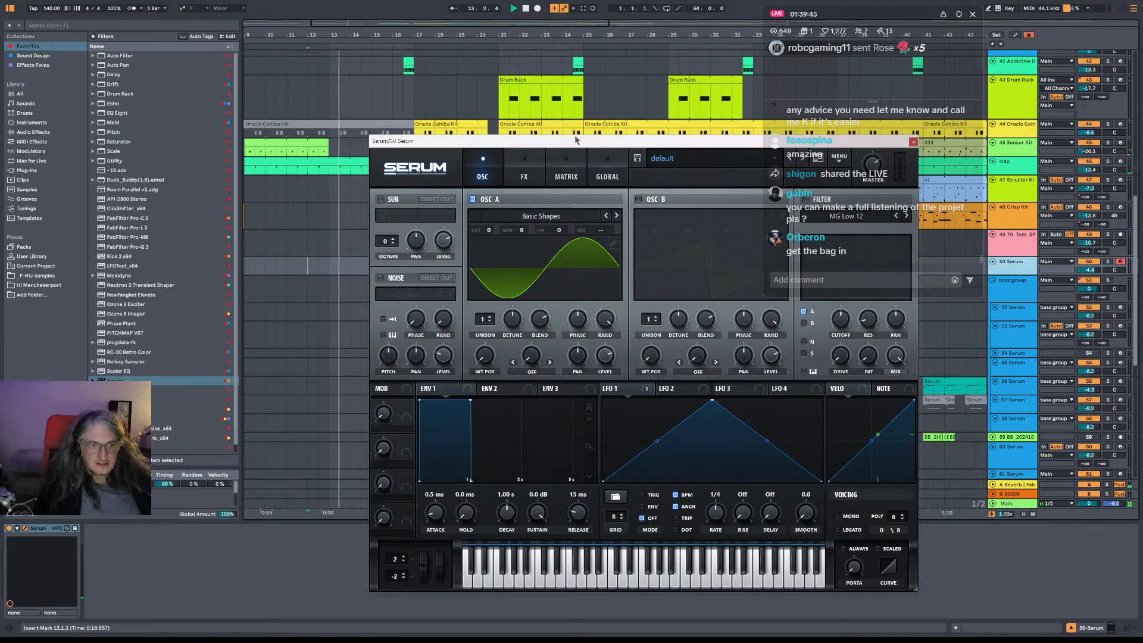
left_click_drag(566, 140, 494, 154)
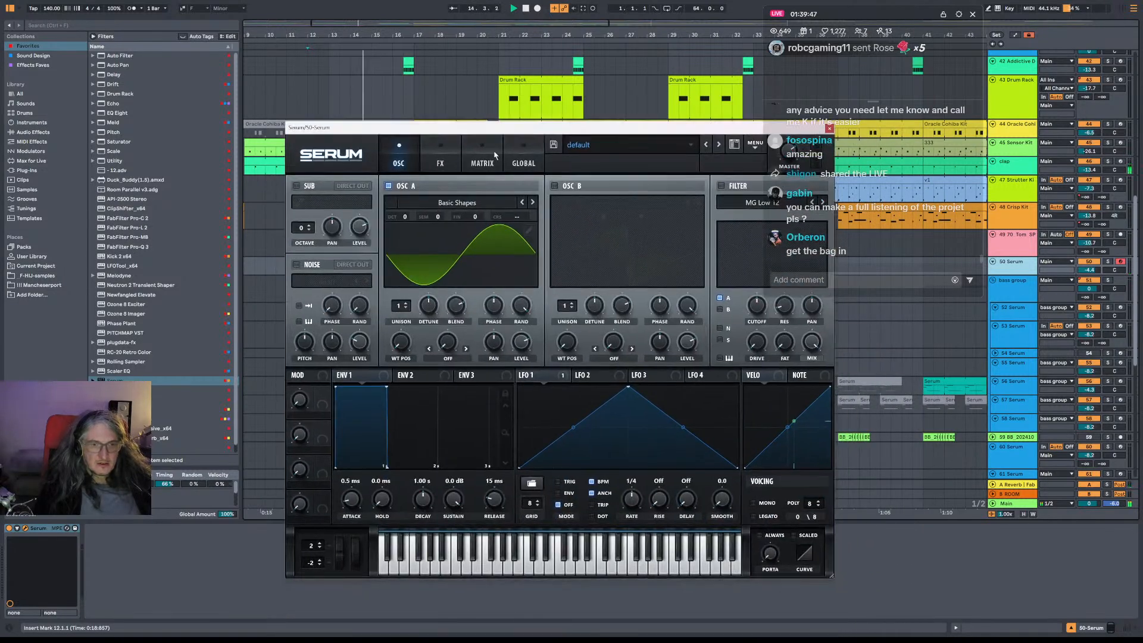
Check Serum's preset categories, then play the arrangement from the middle of bar 15 into the drop.
left_click(603, 144)
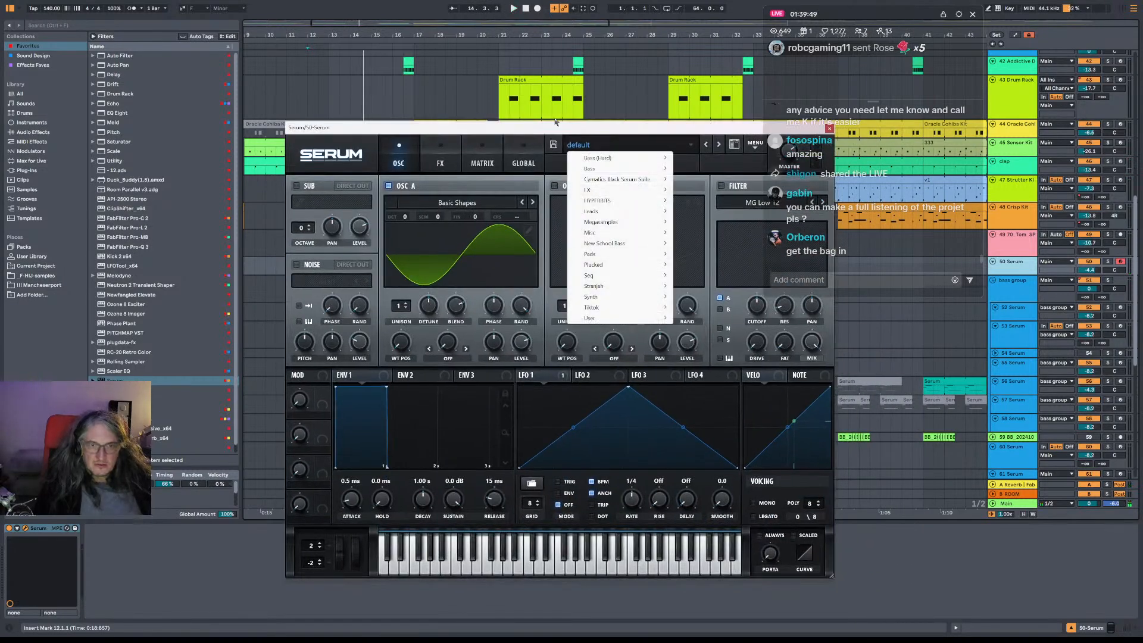
left_click(488, 102)
left_click(444, 105)
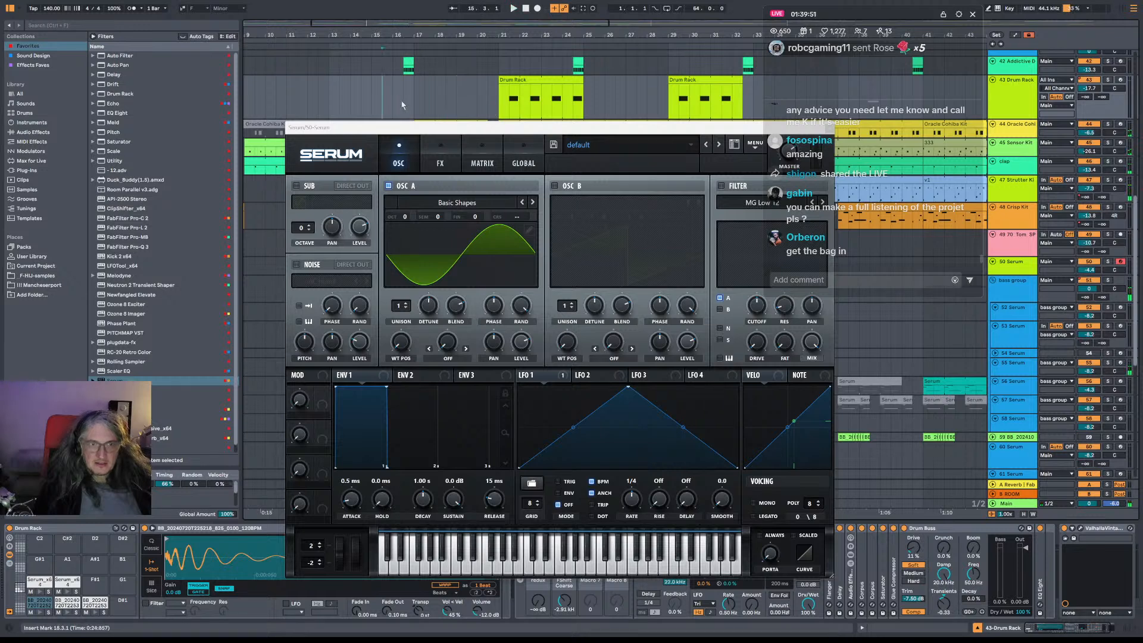
key("space")
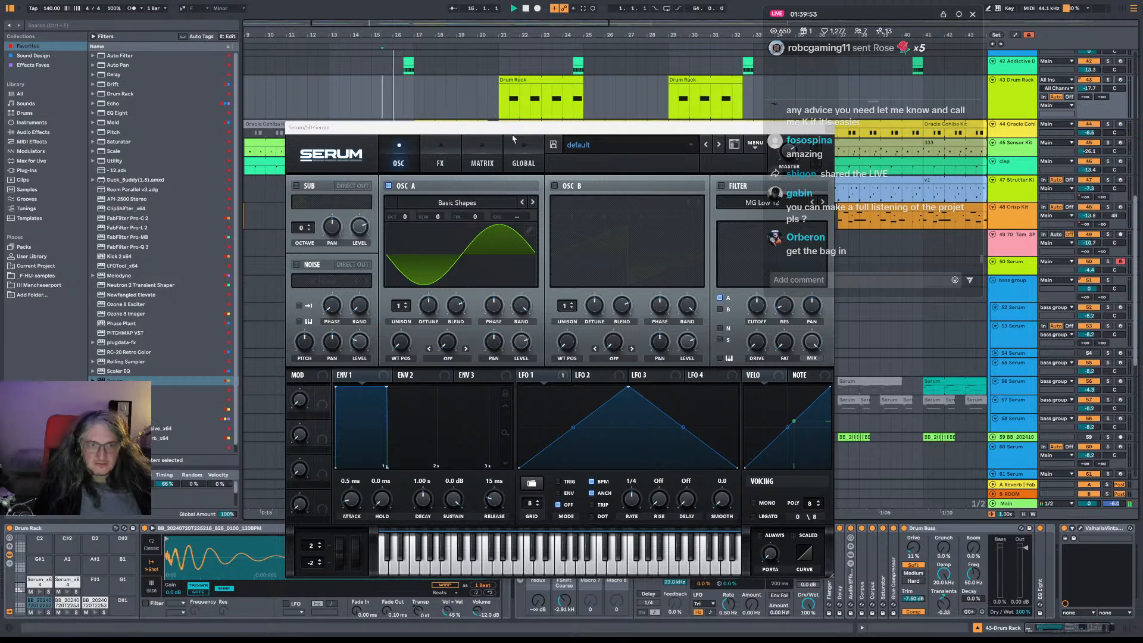
left_click_drag(513, 127, 502, 85)
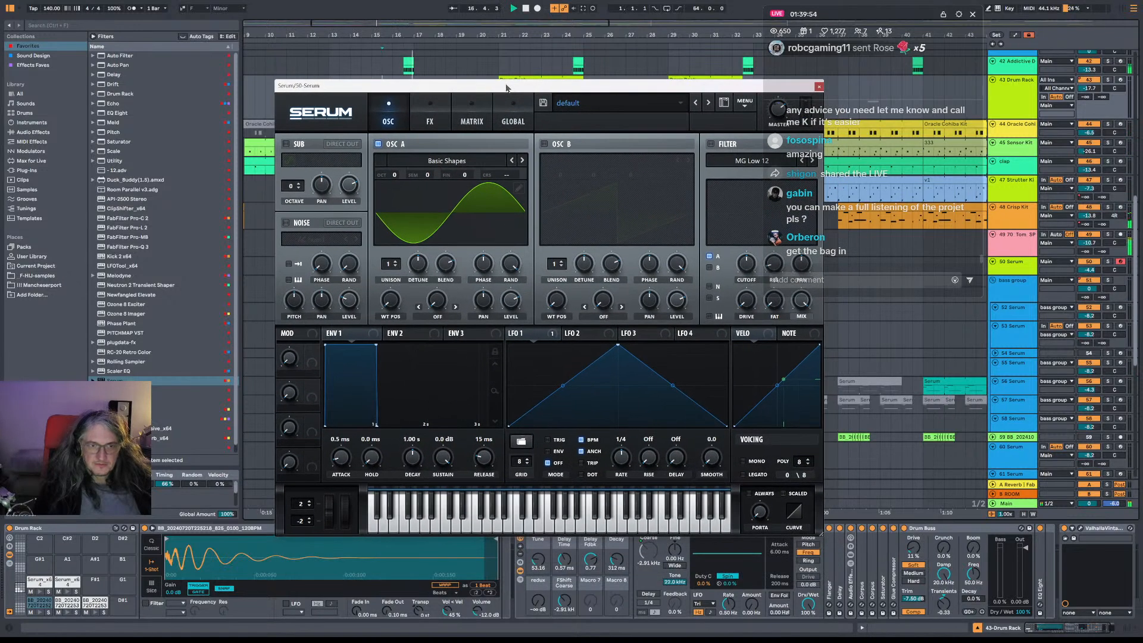
Set oscillator A to the sawtooth frame of the Basic Shapes wavetable and its octave to +2.
left_click(609, 107)
left_click(447, 161)
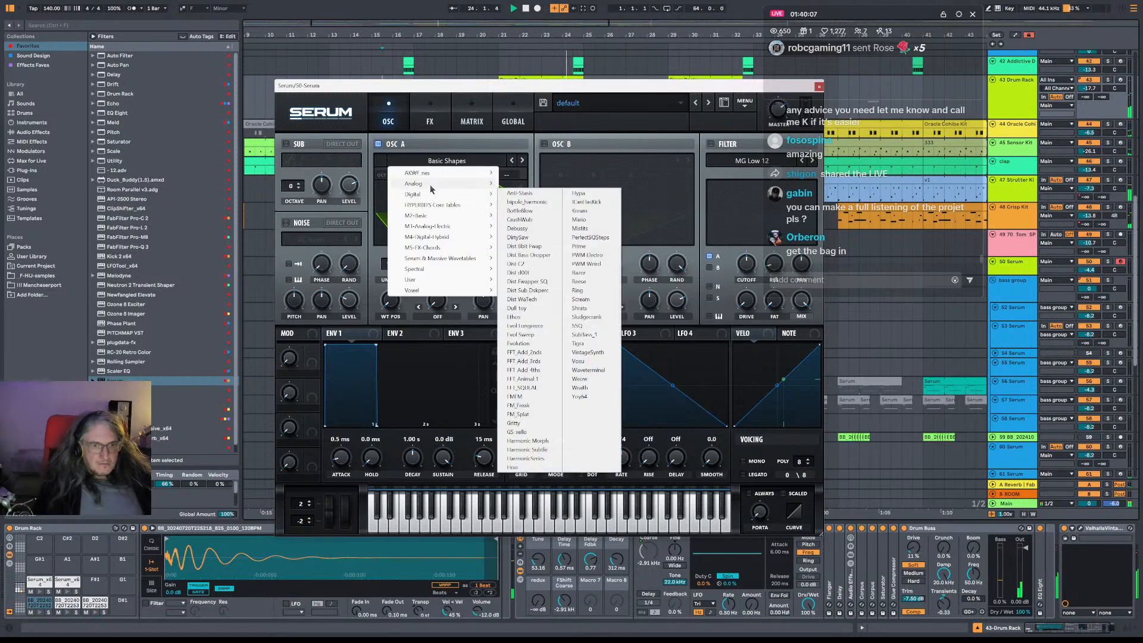
mouse_move(417, 184)
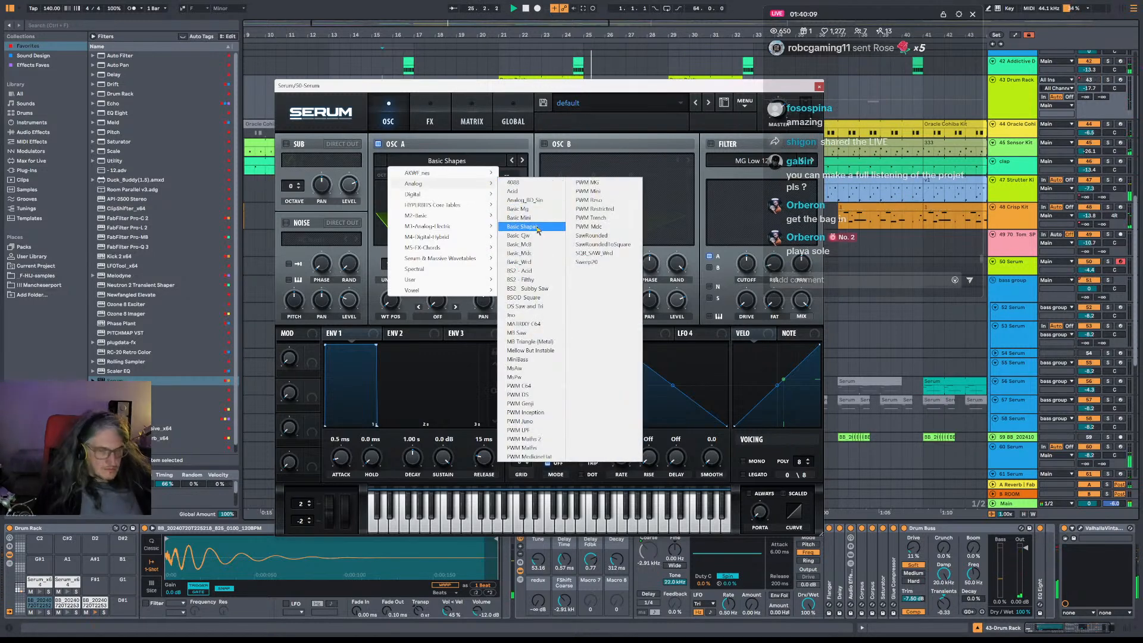
left_click(523, 227)
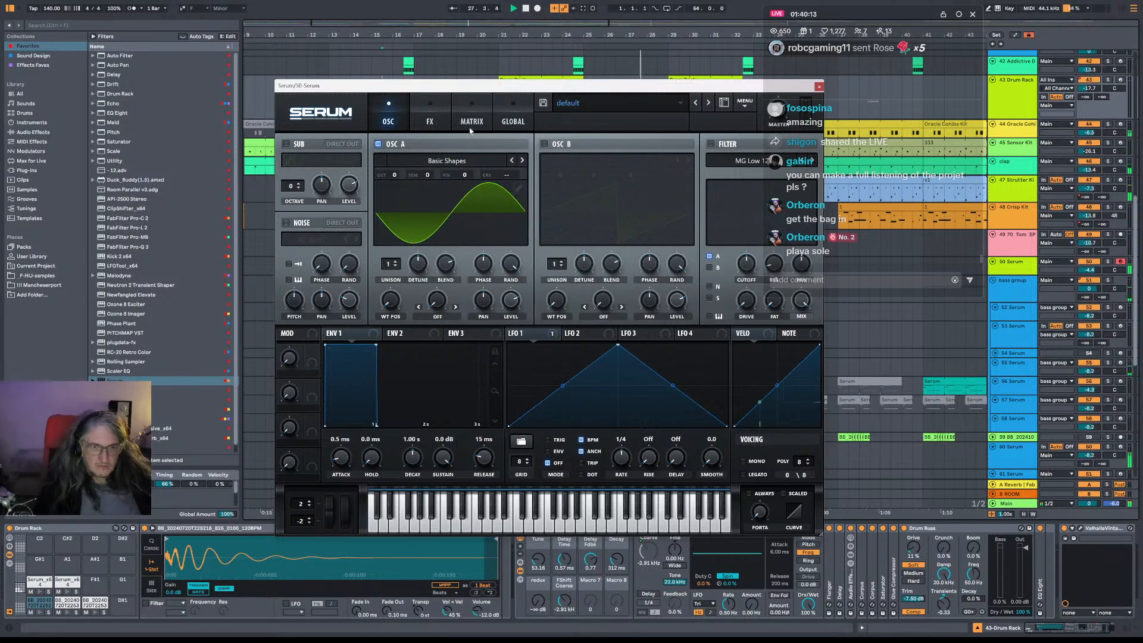
left_click(485, 162)
left_click(456, 212)
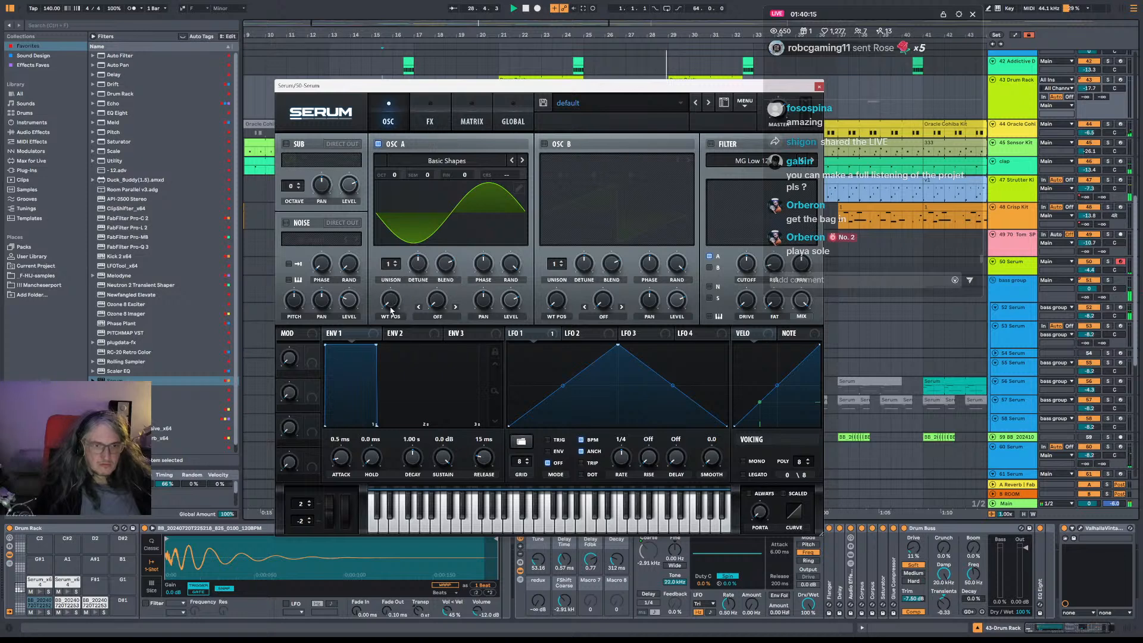
left_click_drag(392, 310, 391, 298)
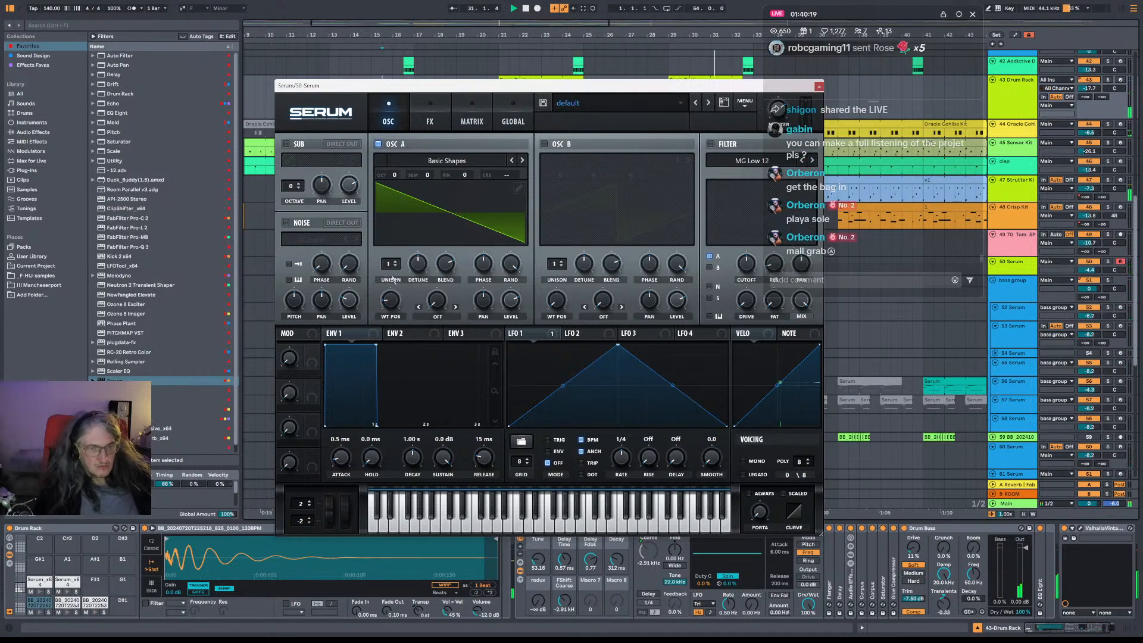
left_click_drag(385, 172, 386, 161)
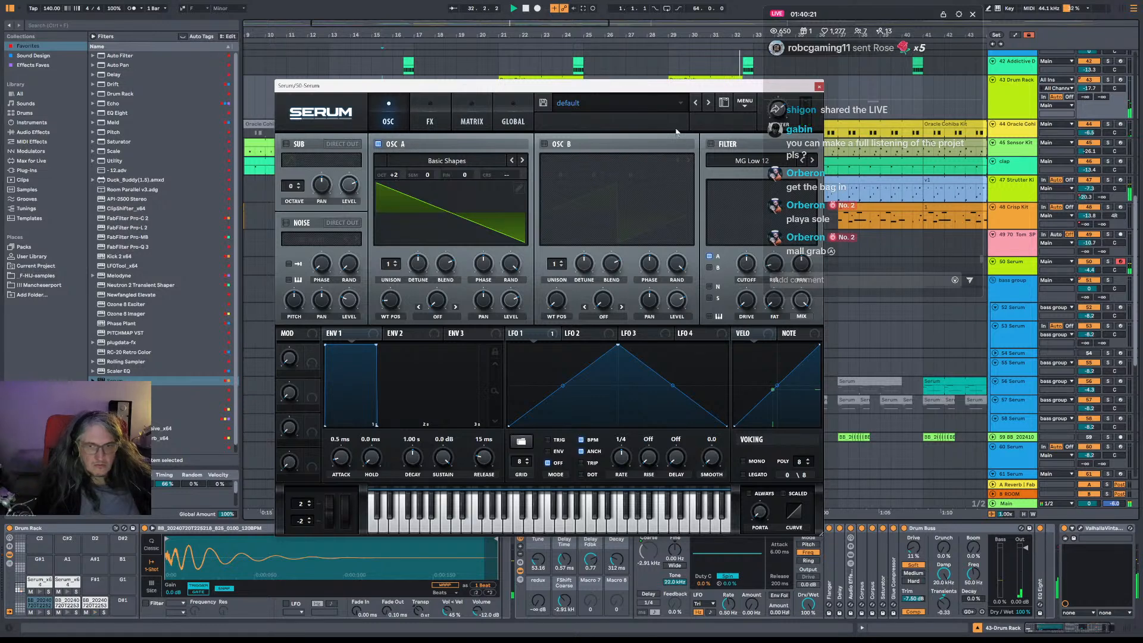
Set the modulation amount from LFO 1 to master tuning to 23 in Serum's matrix.
left_click_drag(743, 90, 706, 93)
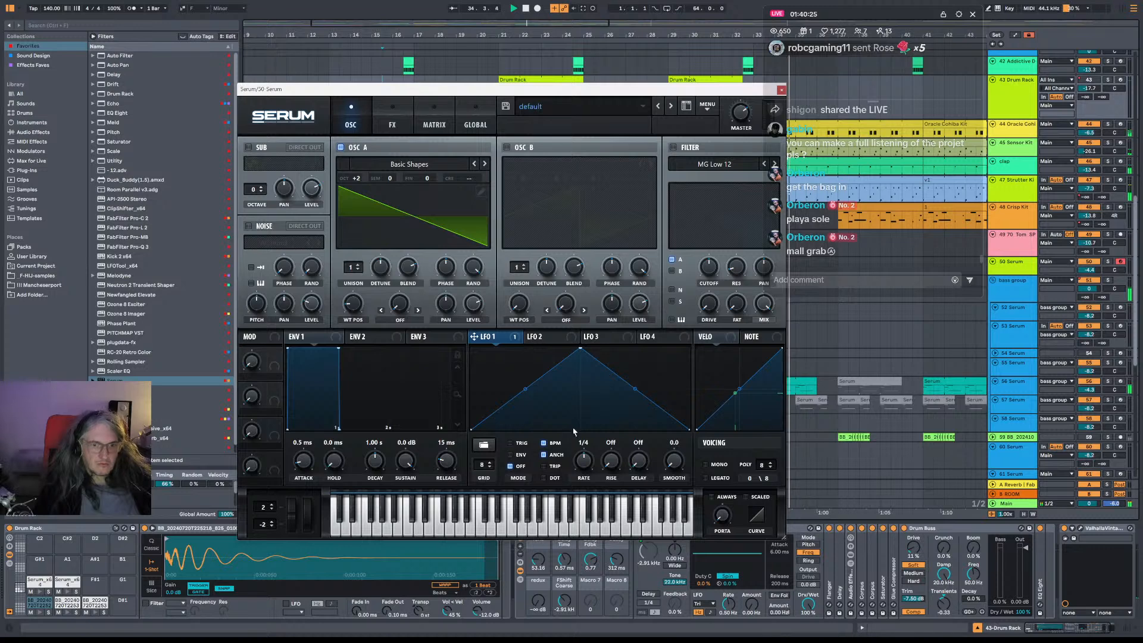
left_click(392, 122)
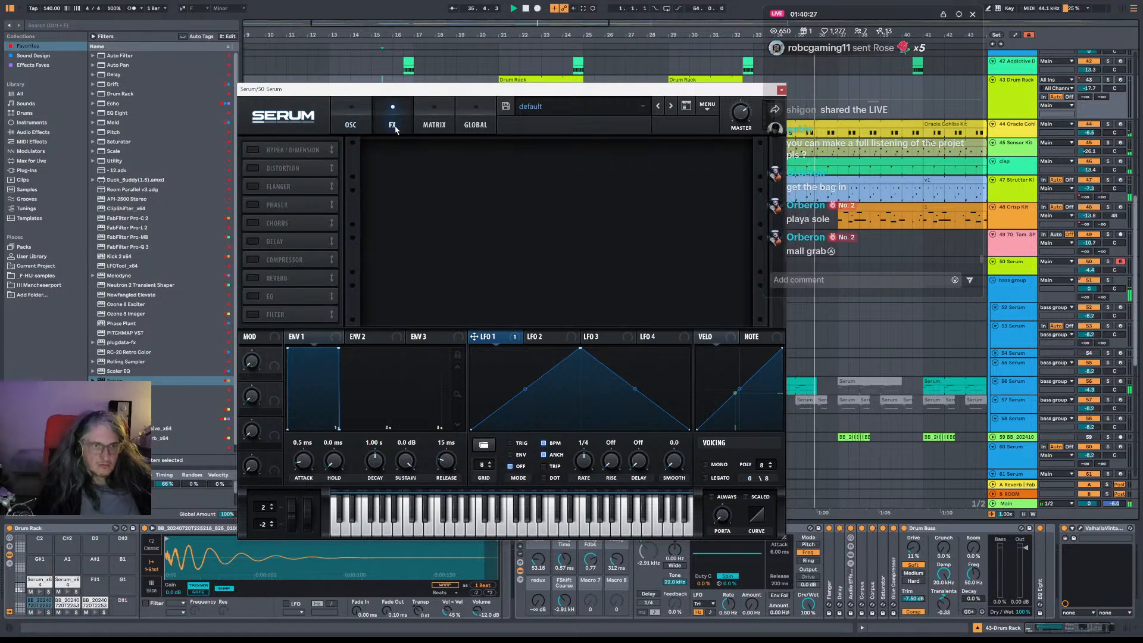
left_click(434, 122)
left_click_drag(377, 164, 387, 170)
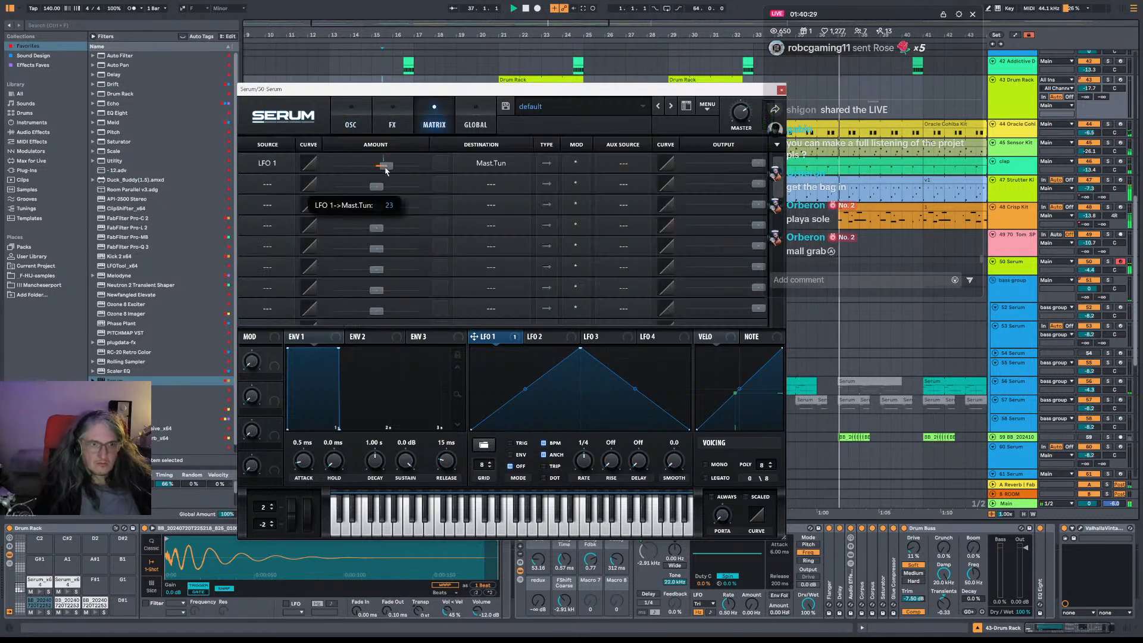
left_click_drag(739, 113, 738, 146)
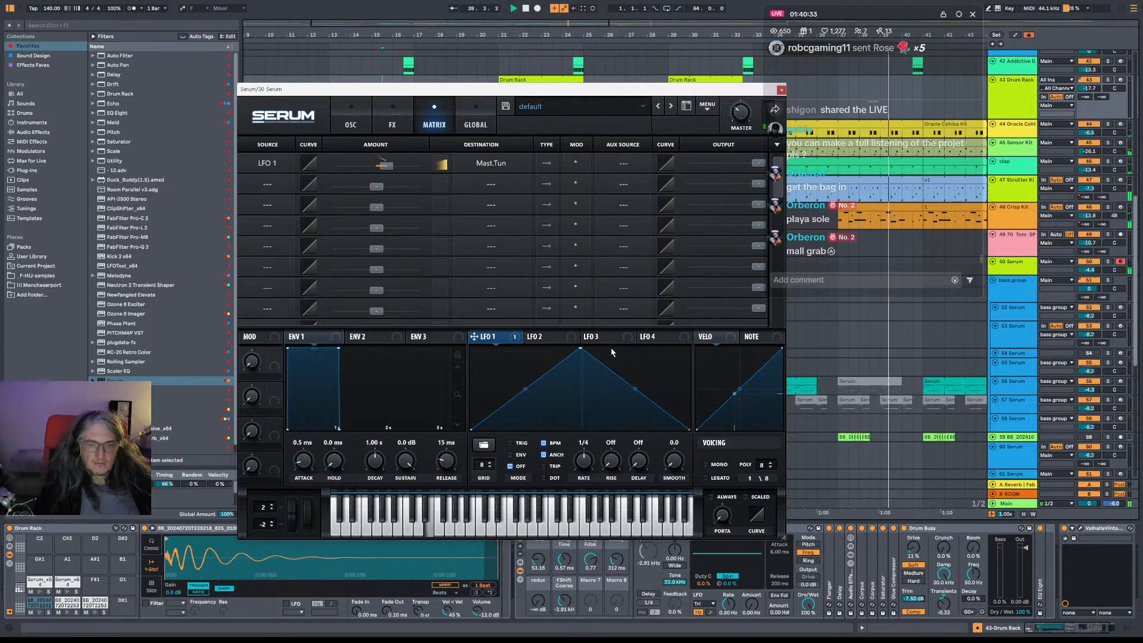
Shape LFO 1 as a long rising ramp with a rate of 4 bars and the TRIG mode.
left_click_drag(580, 349, 680, 349)
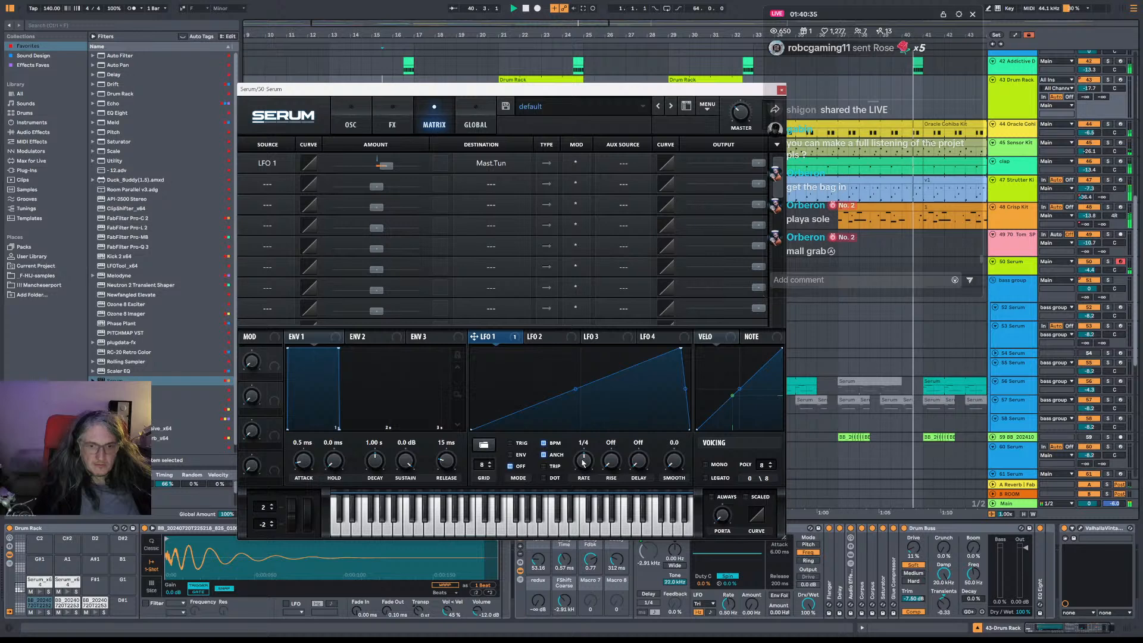
mouse_move(584, 460)
left_mouse_down()
mouse_move(584, 480)
mouse_move(588, 467)
left_mouse_up()
left_click(511, 443)
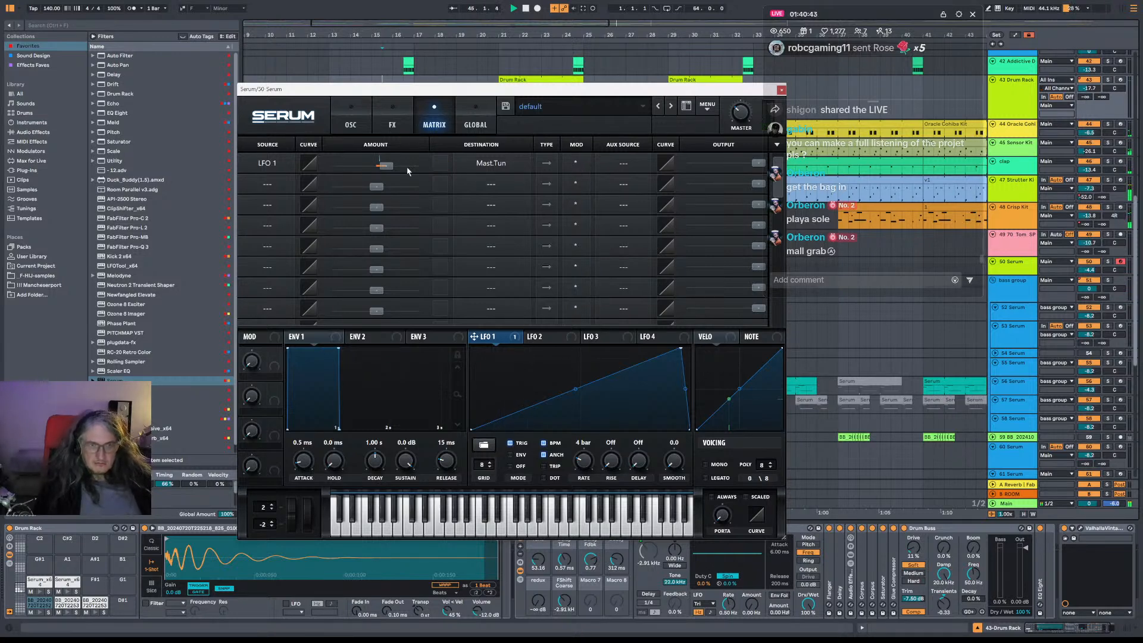
Copy oscillator A with its modulation to oscillator B, and set oscillator B's tuning to +5 semitones.
left_click(350, 124)
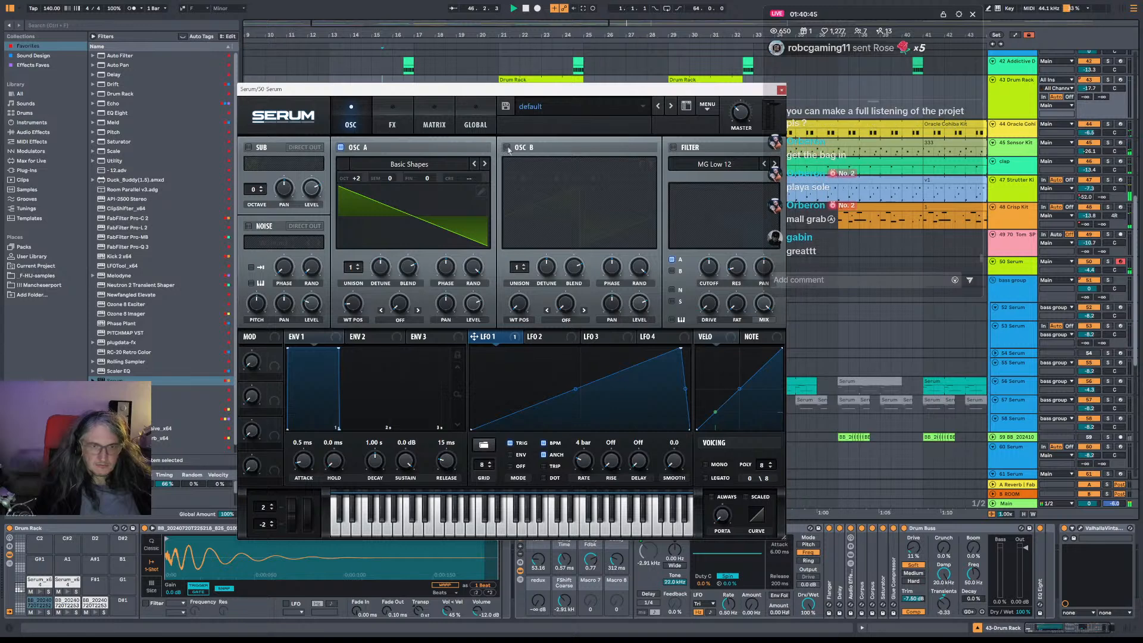
left_click(707, 107)
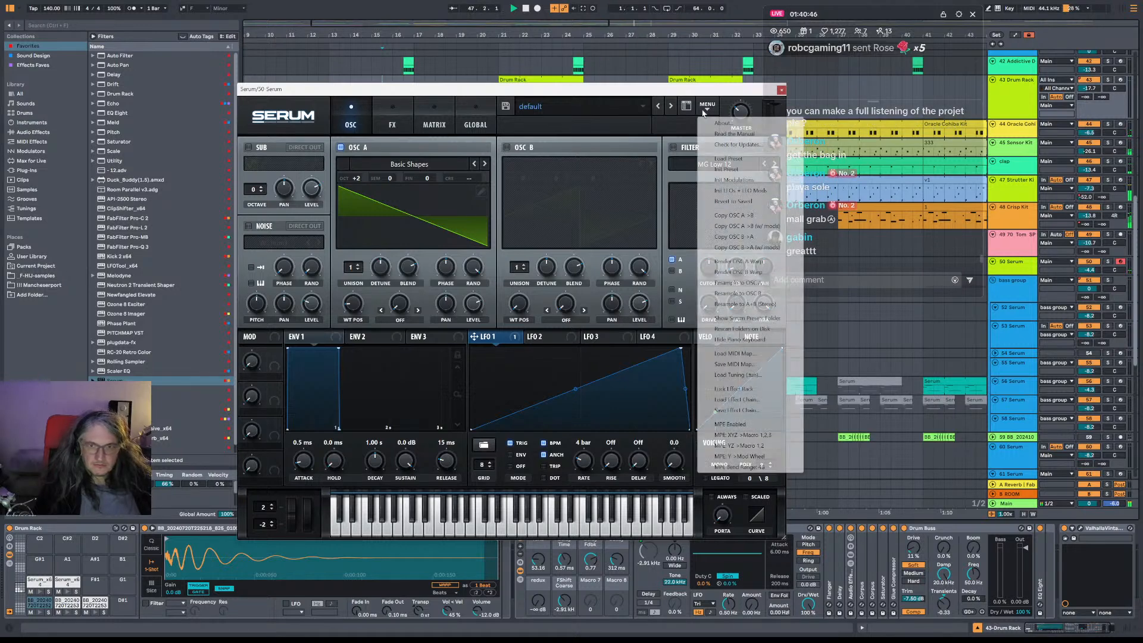
left_click(759, 226)
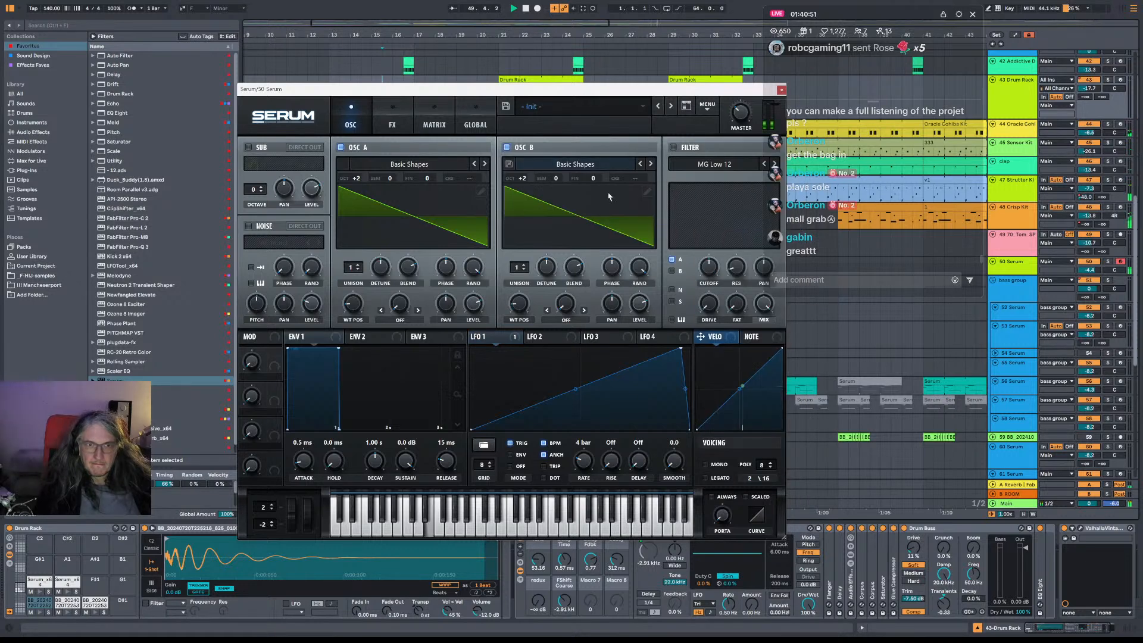
left_click_drag(525, 178, 560, 111)
left_click_drag(558, 181, 560, 214)
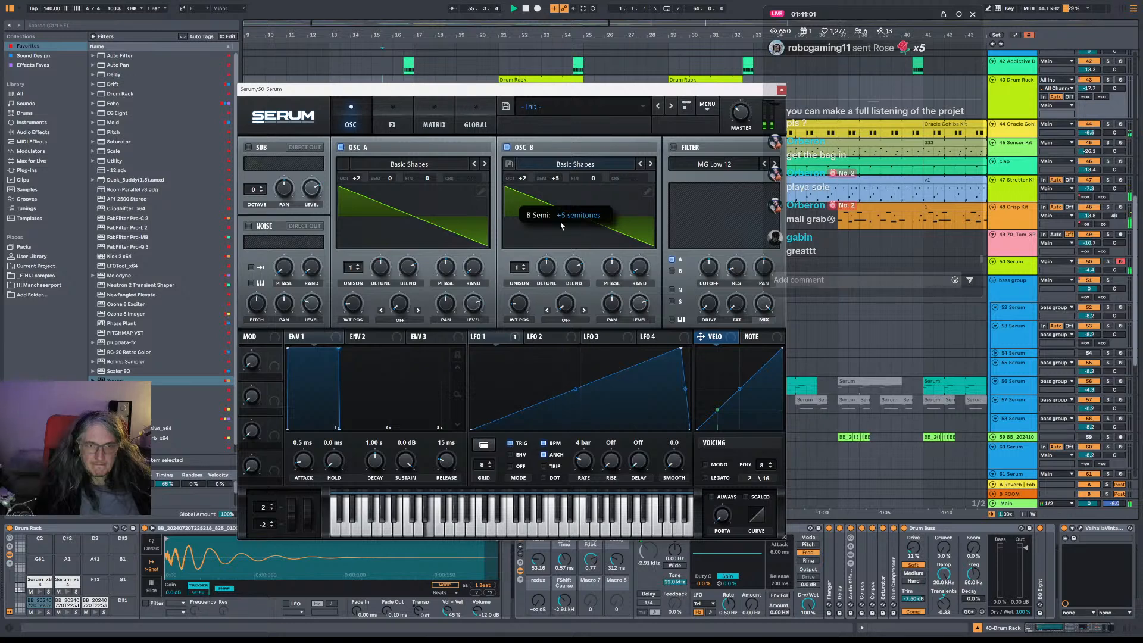
Close the Serum window and play the arrangement from bar 12 on the Serum track.
left_click_drag(723, 91, 720, 302)
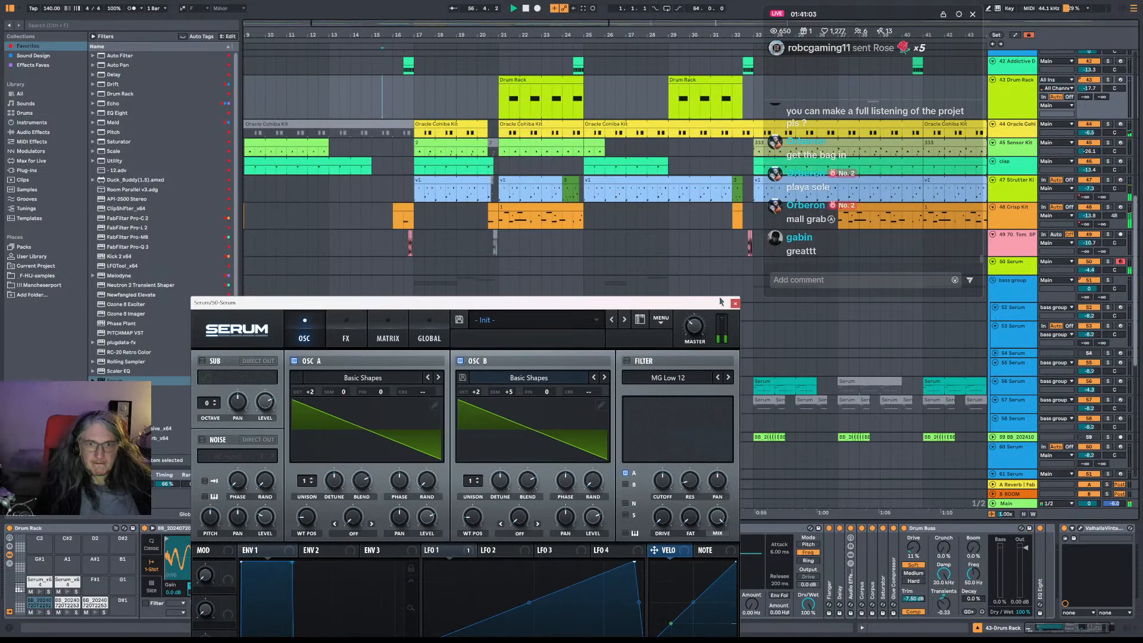
left_click(734, 304)
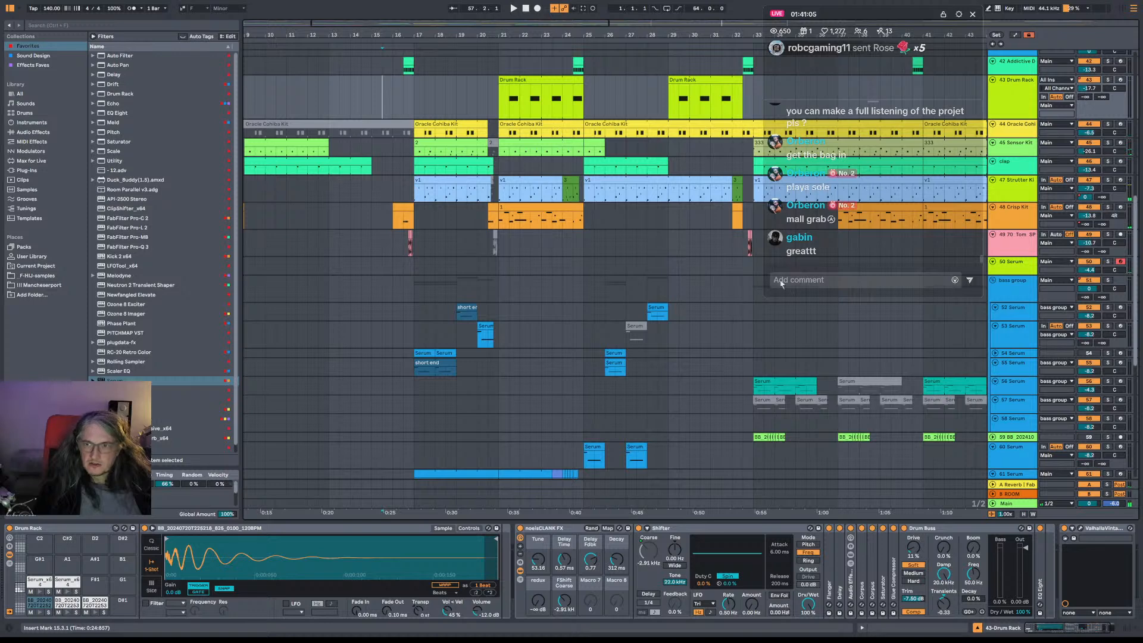
left_click(312, 274)
key("space")
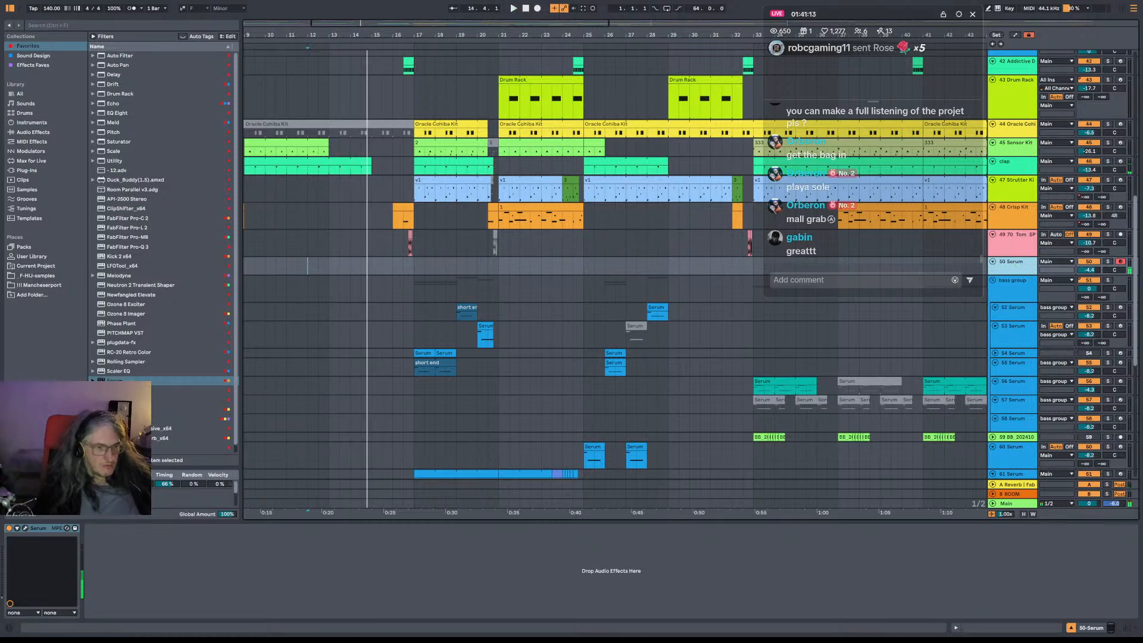
Reopen Serum, lower the peak of the LFO 1 ramp, and adjust oscillator B's level during playback.
left_click(26, 529)
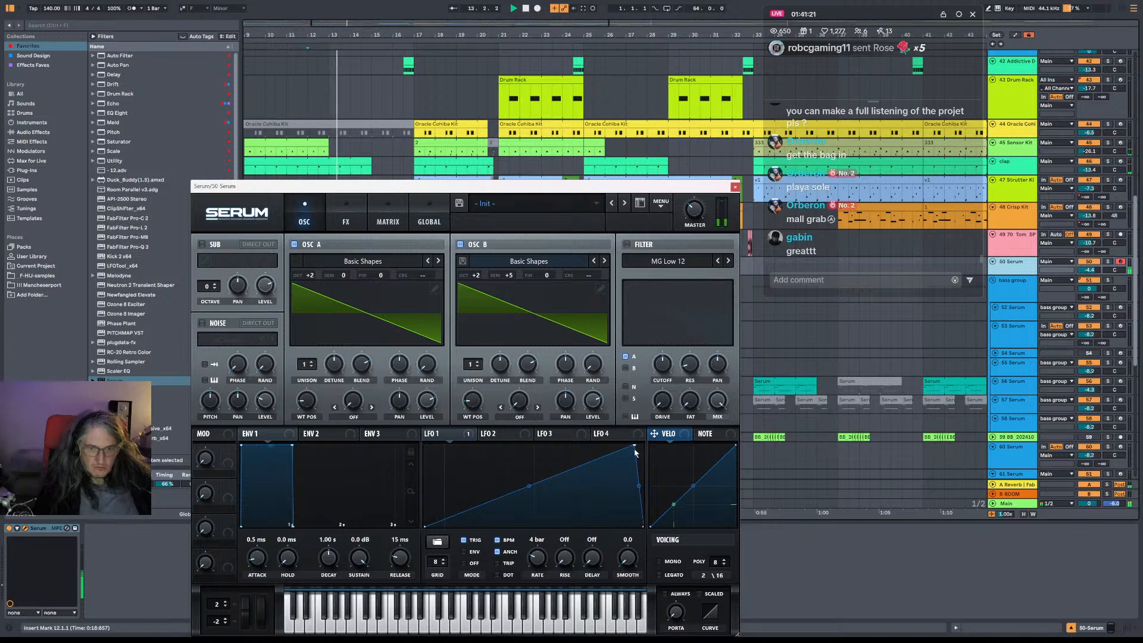
left_click_drag(635, 445, 636, 478)
key("space")
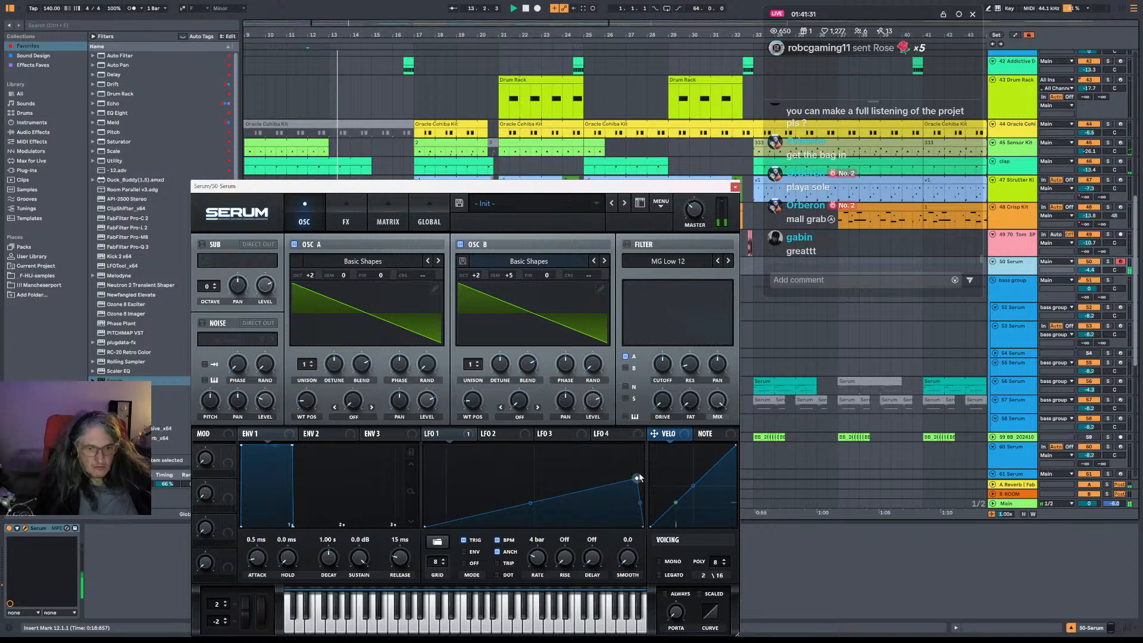
mouse_move(592, 418)
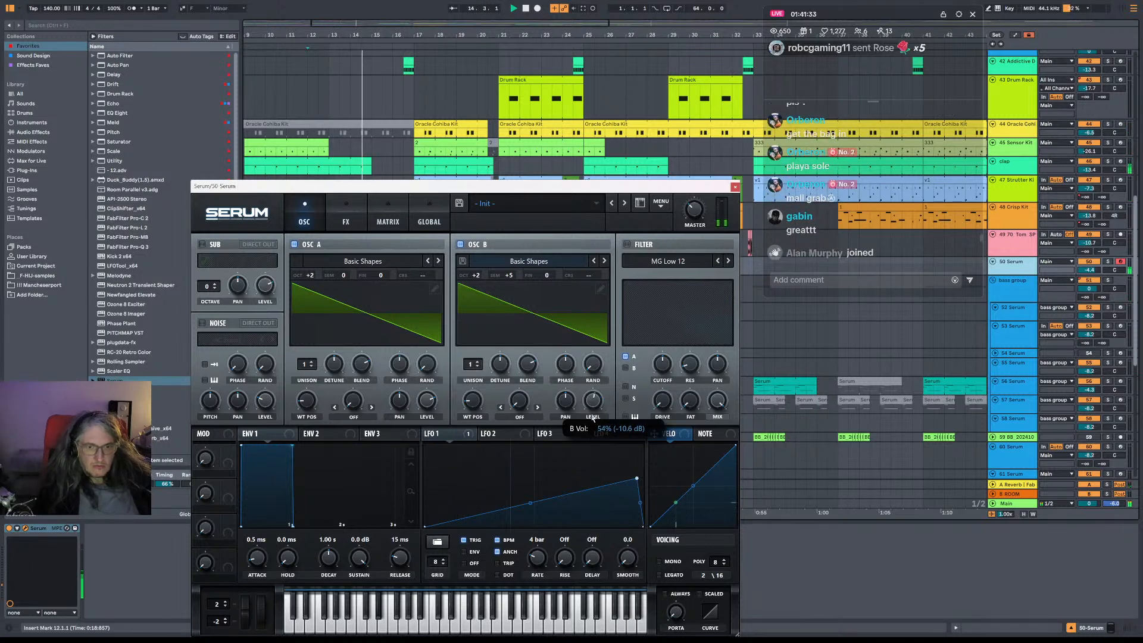
left_click_drag(592, 420, 593, 404)
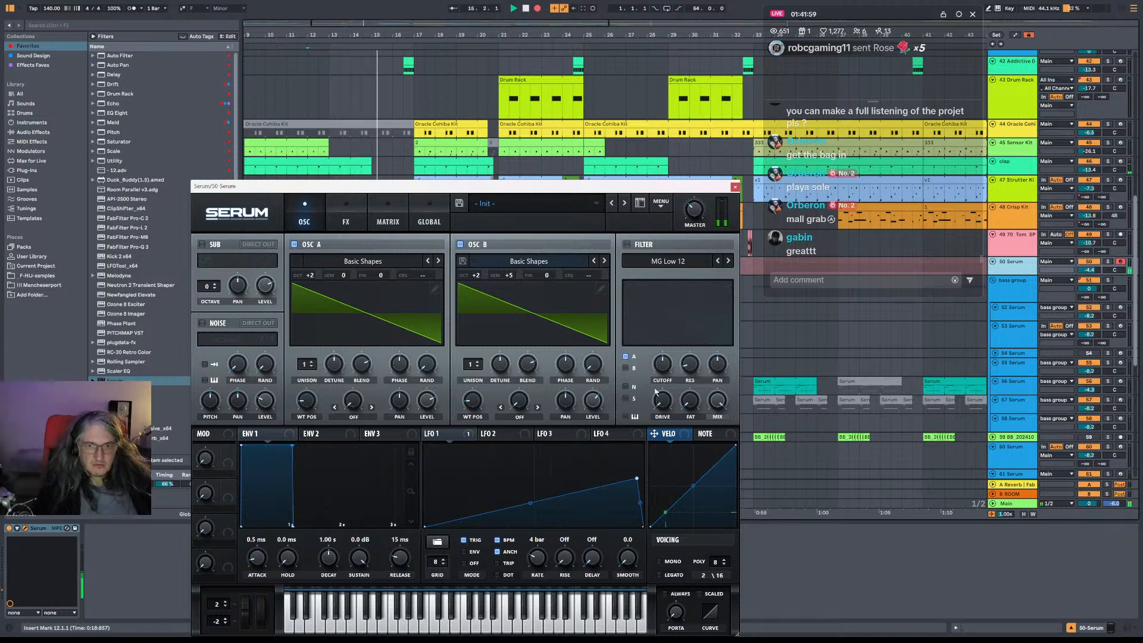
Stop recording on the Serum track, open the recorded clip and align its D#2 note to start at 2.1.1.
left_click(735, 187)
left_click(340, 273)
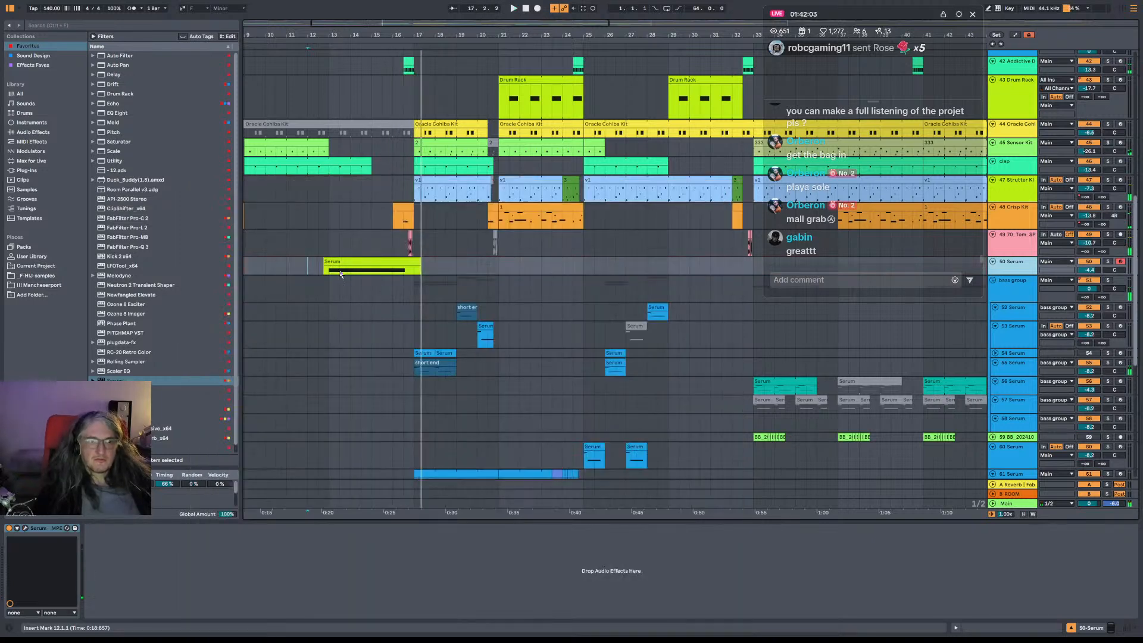
key("space")
double_click(348, 263)
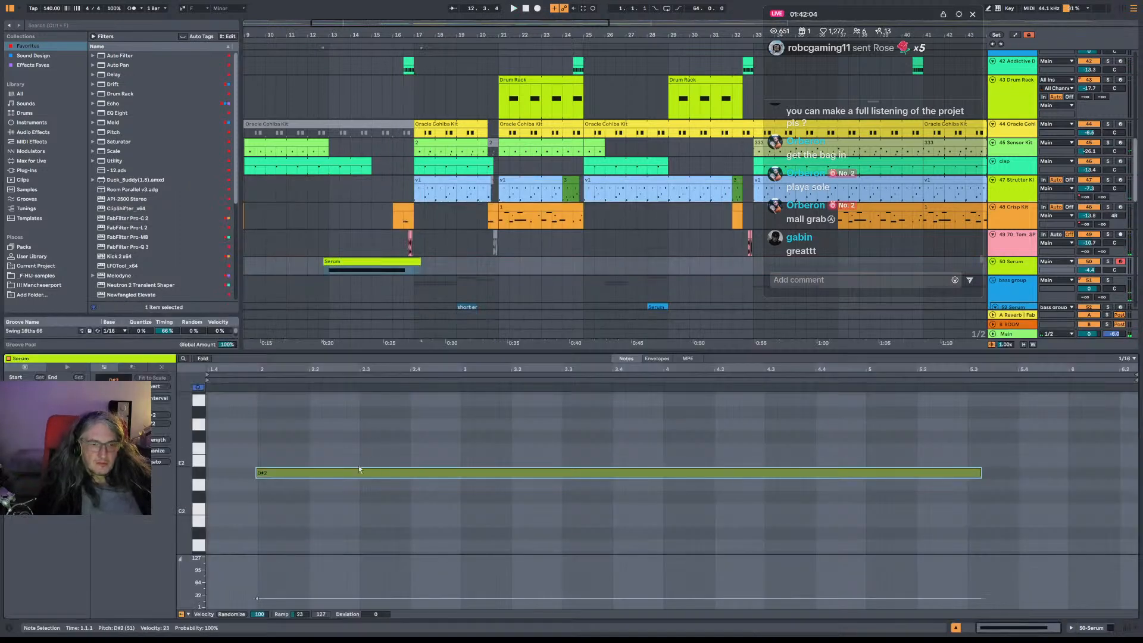
left_click(288, 468)
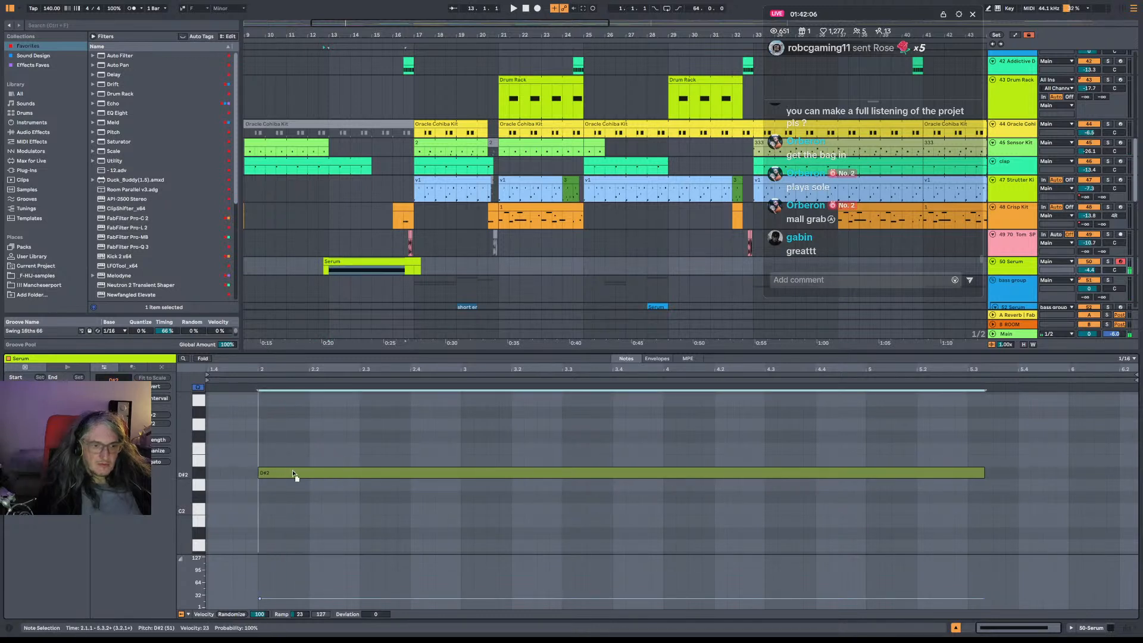
Trim the recorded Serum clip so that it runs from bar 13 to bar 17.
left_click(328, 261)
left_click_drag(328, 260, 331, 261)
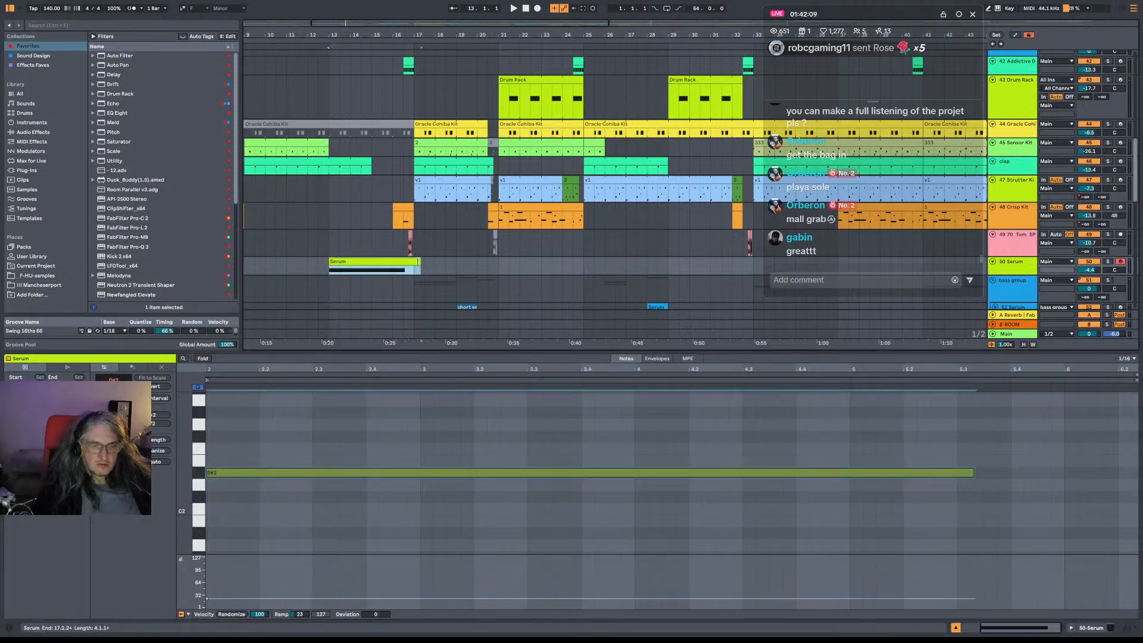
left_click_drag(420, 265, 413, 265)
left_click(394, 273)
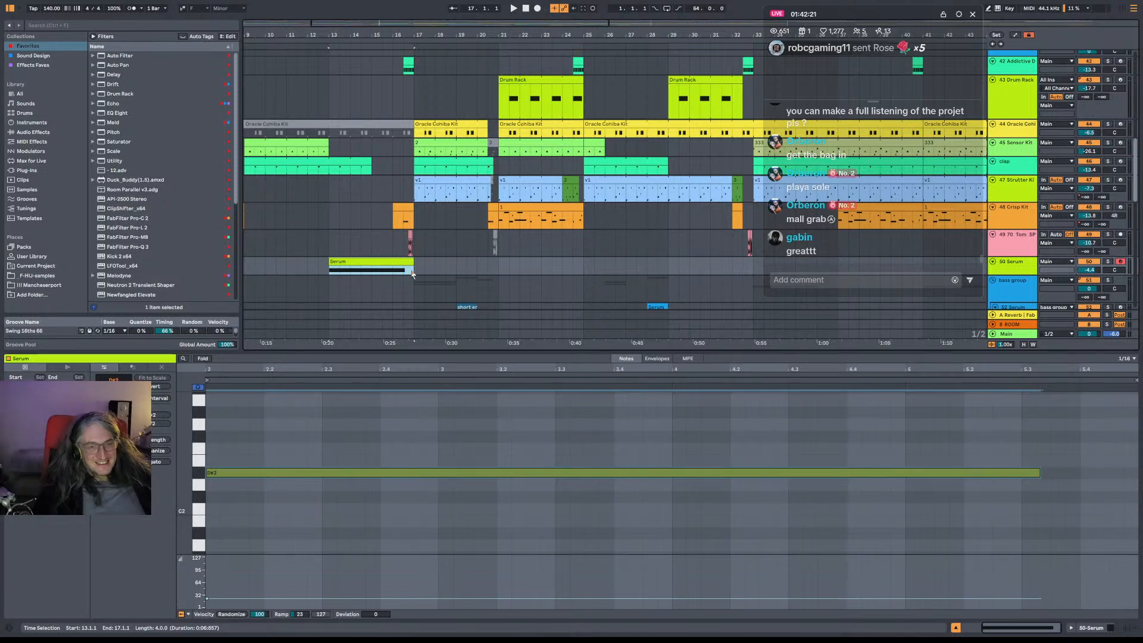
Rename the Serum track as 2 saw riser and lower its volume to -11.7 dB during playback.
left_click(309, 266)
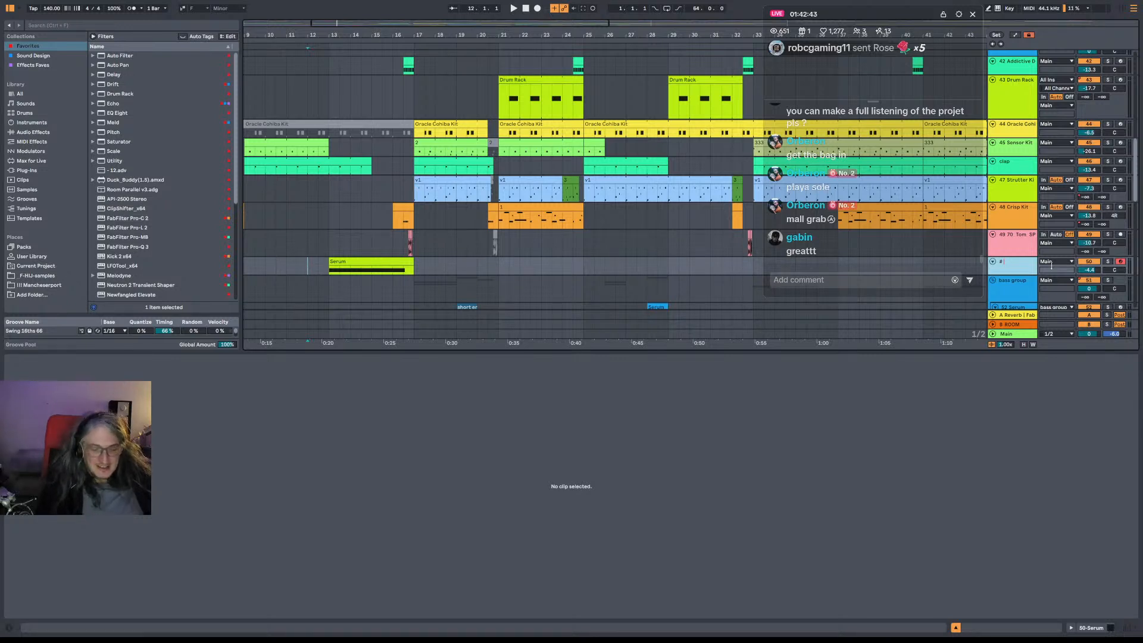
type("2 saw riser")
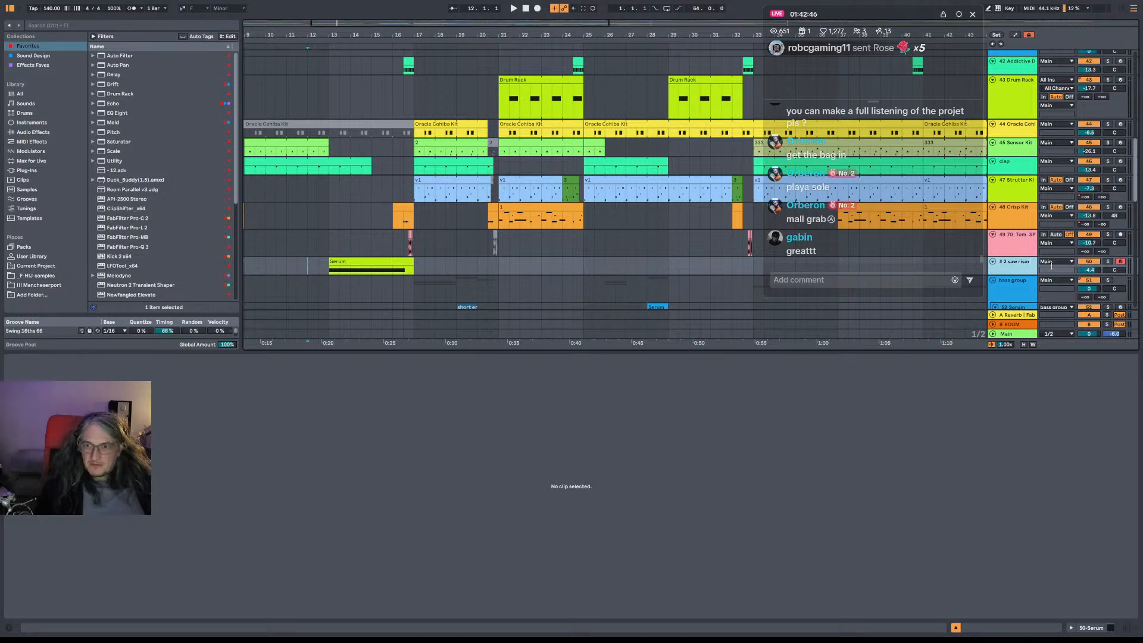
key("Return")
key("space")
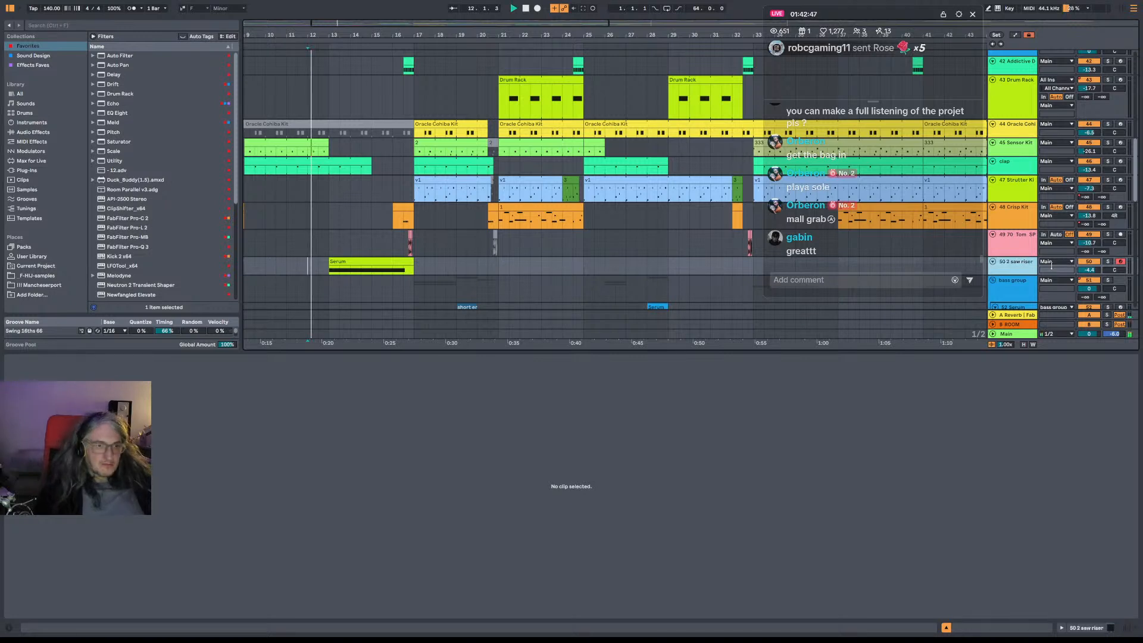
left_click_drag(1089, 270, 1089, 298)
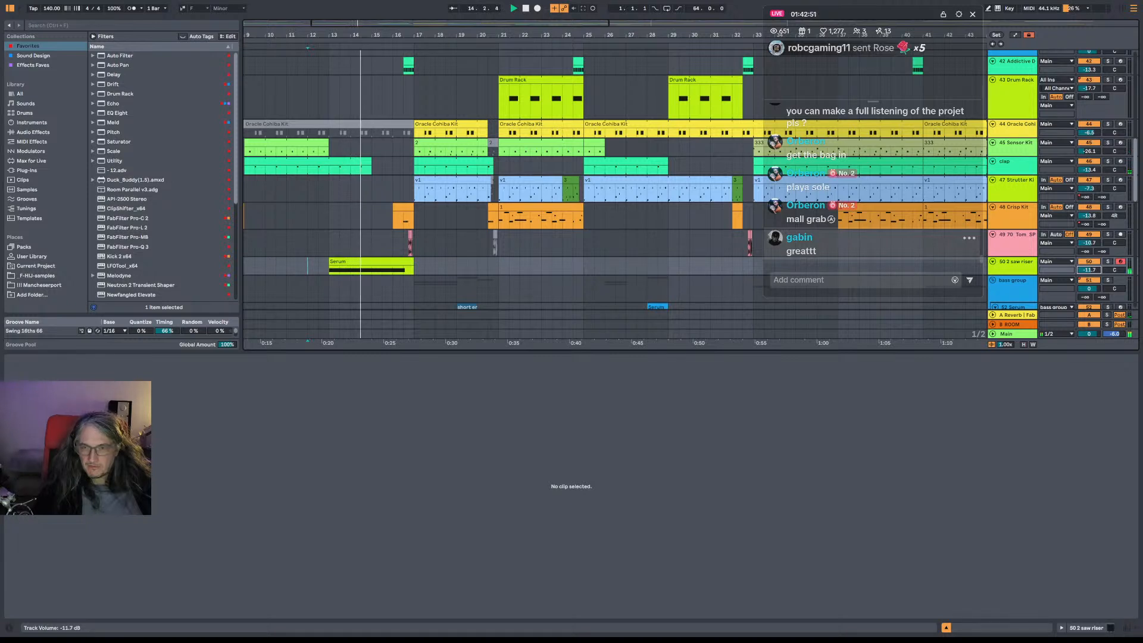
key("space")
Raise the long note in the riser clip to G2 and further to A2, playing each pitch.
left_click(406, 262)
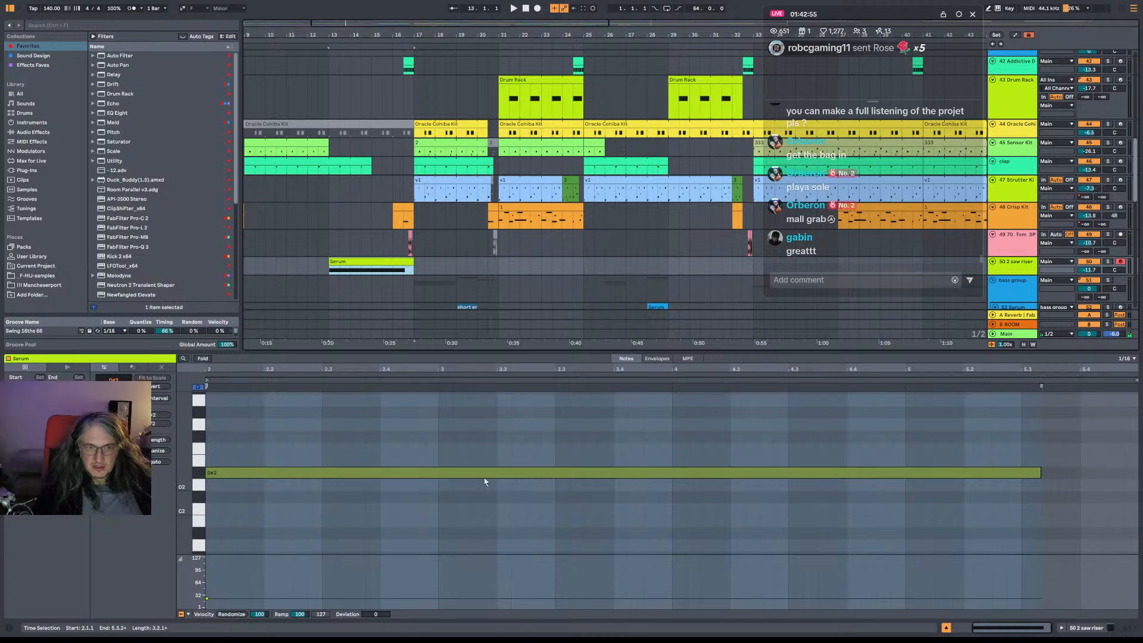
left_click_drag(364, 476, 370, 428)
key("space")
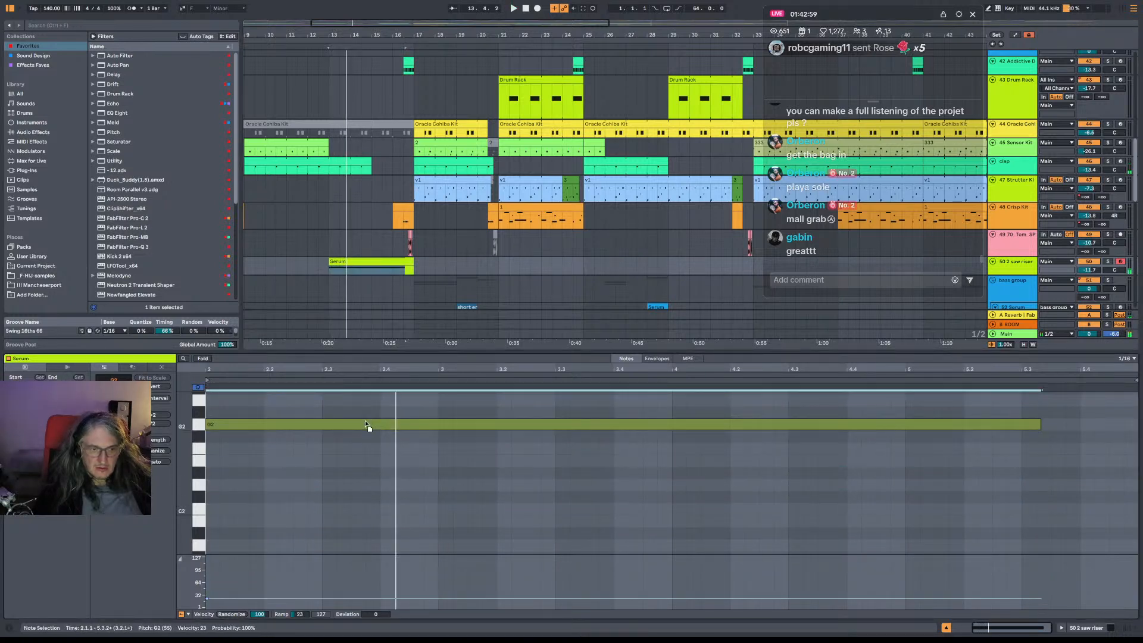
key("space")
scroll(396, 453, "up", 1)
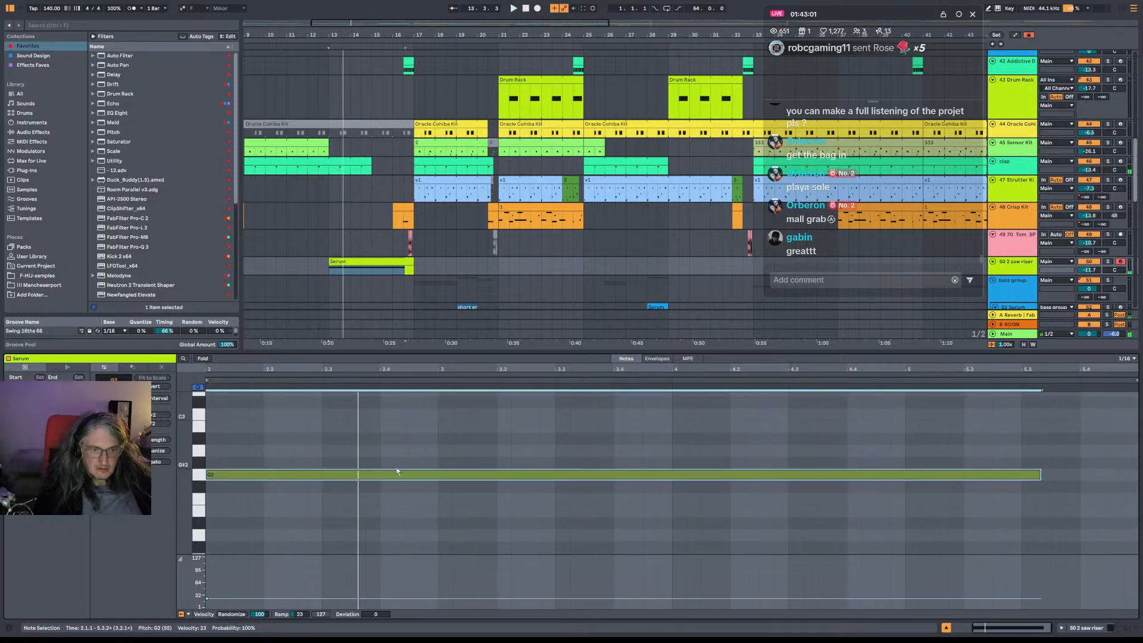
left_click(396, 467)
left_click_drag(397, 472, 400, 451)
key("space")
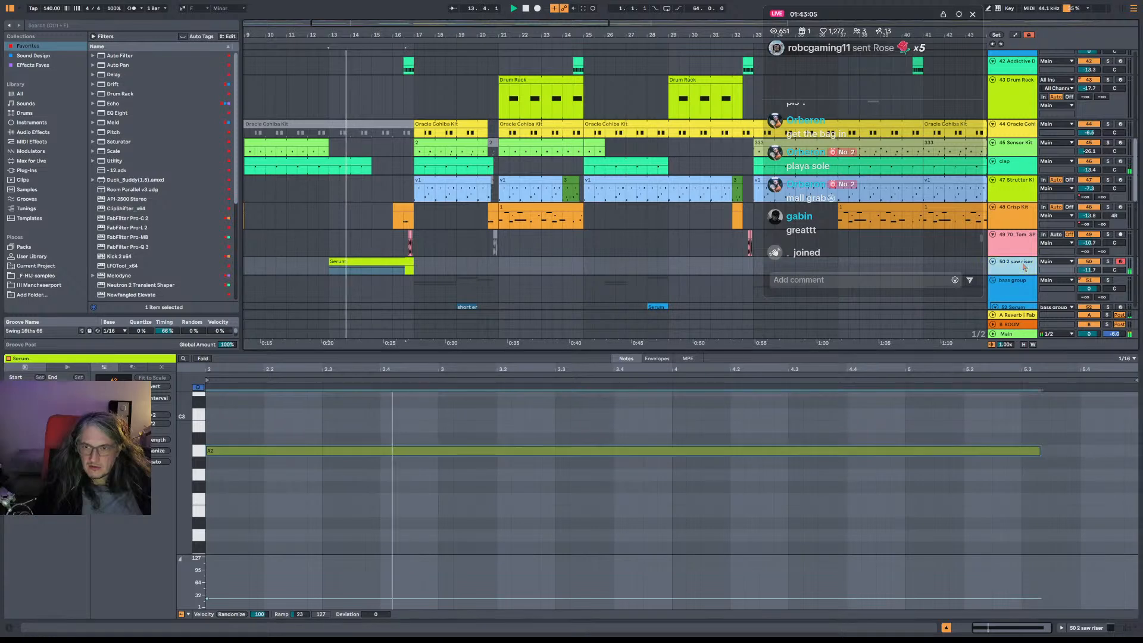
Reopen the riser's Serum, lower LFO 1's peak further and shift it slightly earlier, then replay the riser.
key("shift+Tab")
left_click(25, 528)
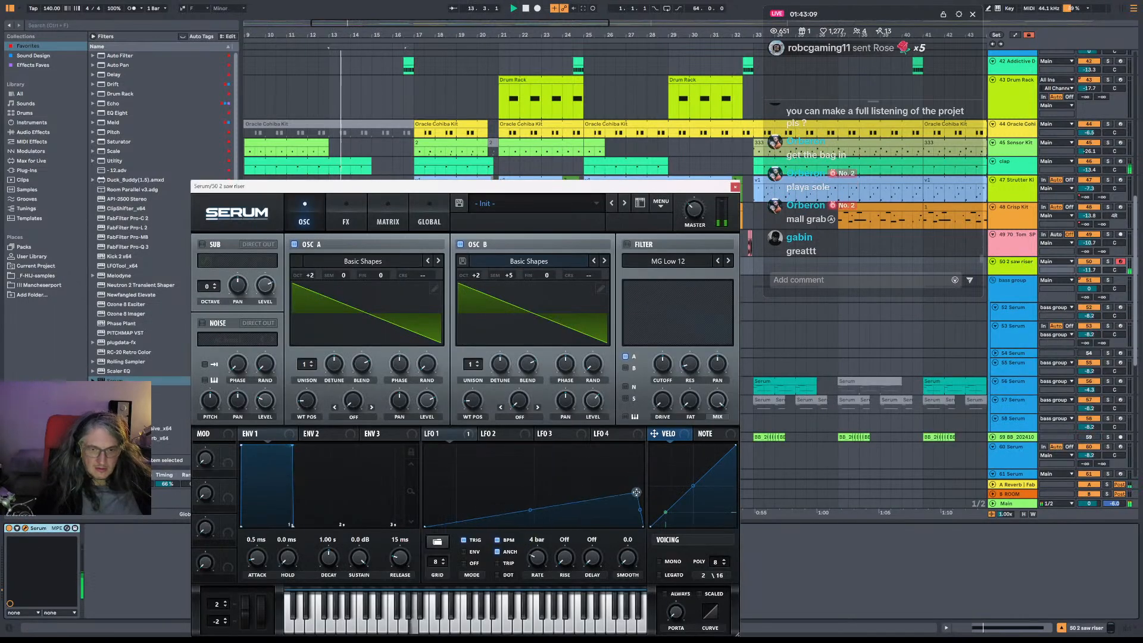
left_click_drag(636, 493, 612, 497)
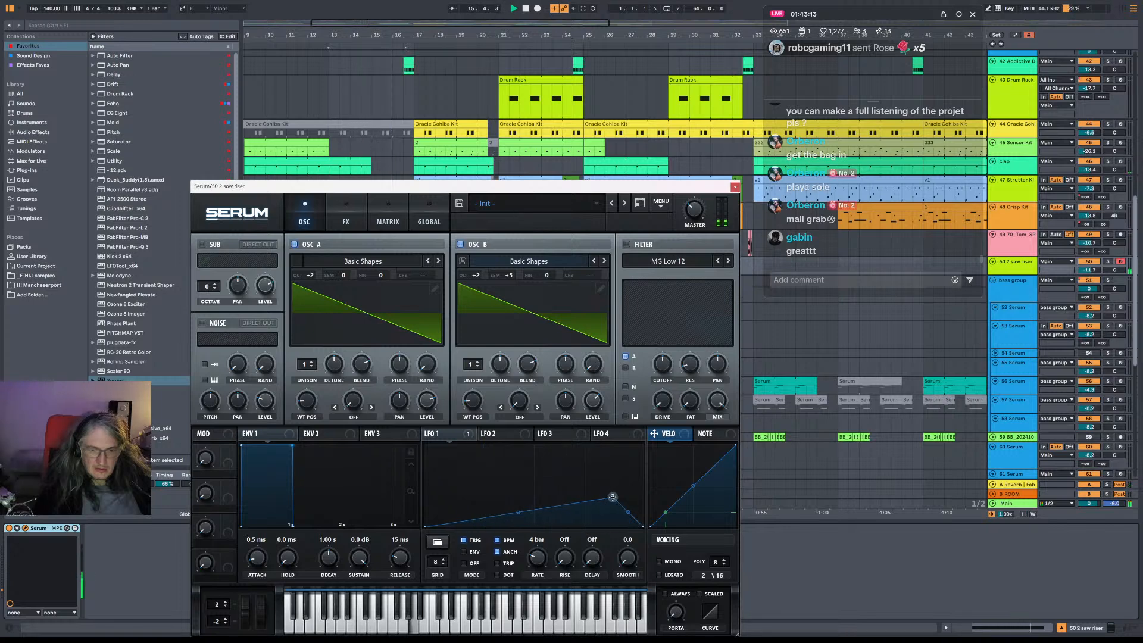
left_click_drag(612, 497, 631, 494)
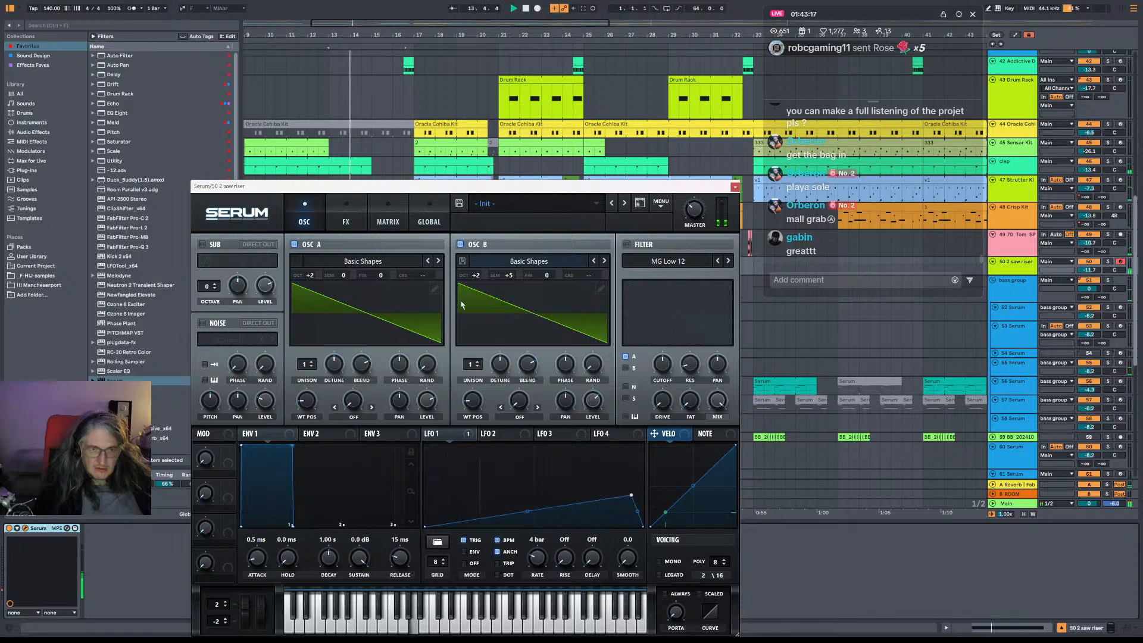
mouse_move(312, 276)
left_mouse_down()
mouse_move(316, 290)
mouse_move(316, 279)
left_mouse_up()
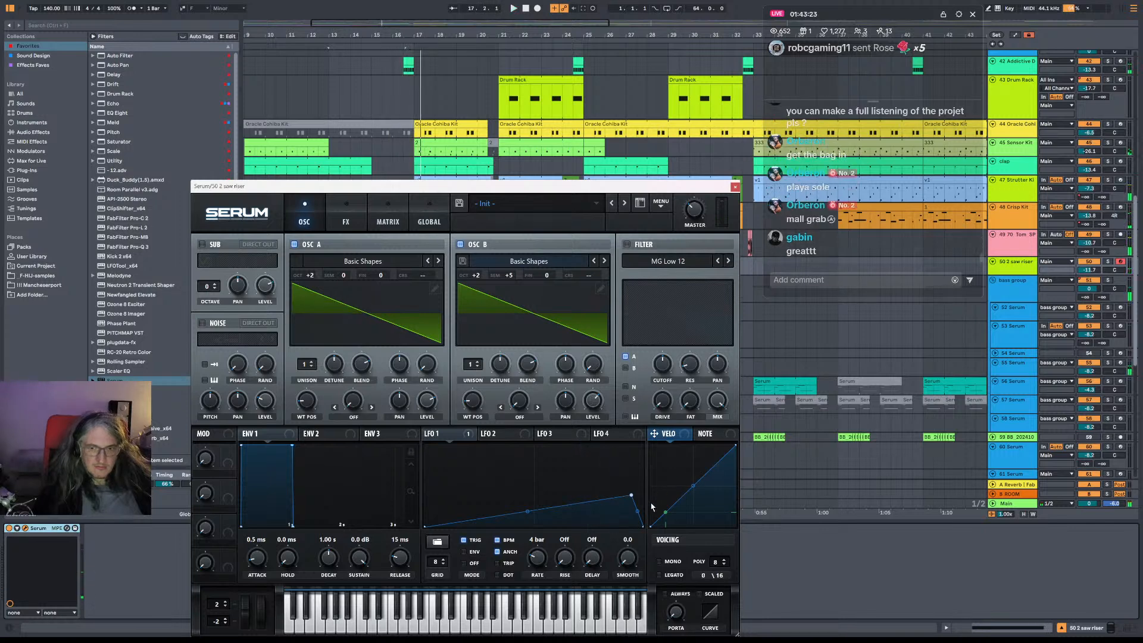
key("space")
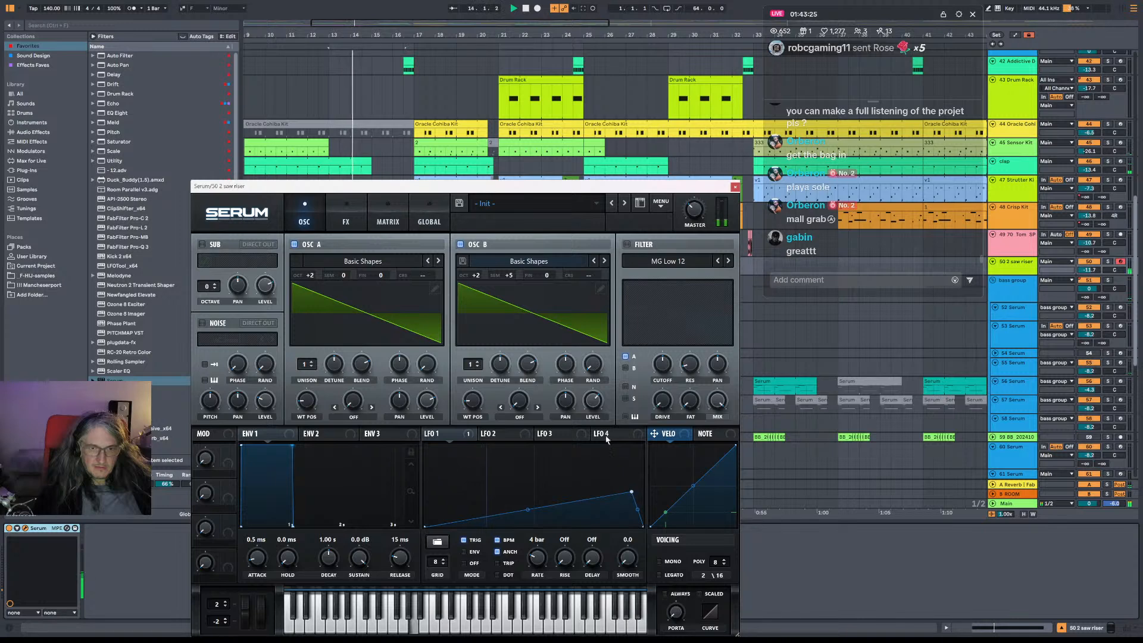
Enable Serum's reverb effect in Plate mode and adjust its mix and low cut while the riser plays.
left_click(348, 216)
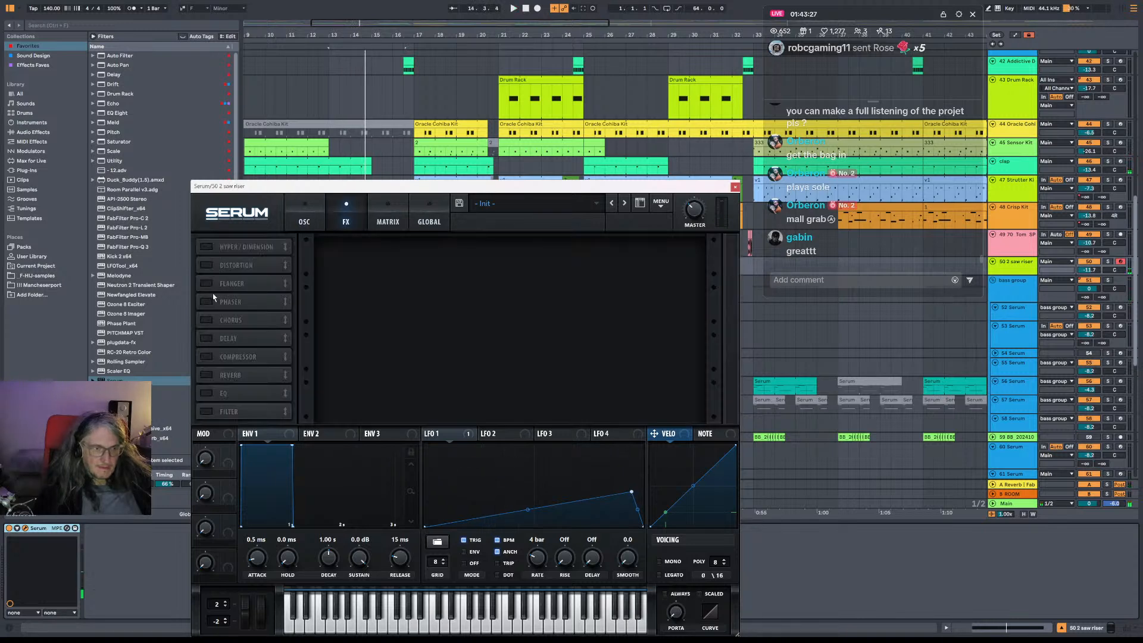
left_click(206, 375)
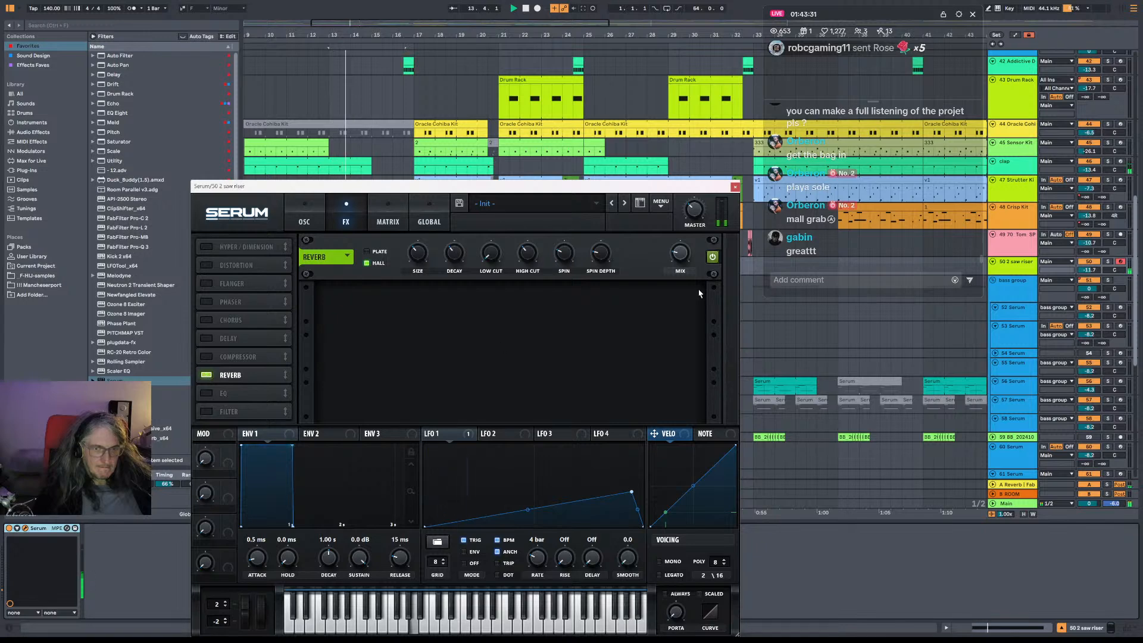
left_click_drag(683, 256, 687, 233)
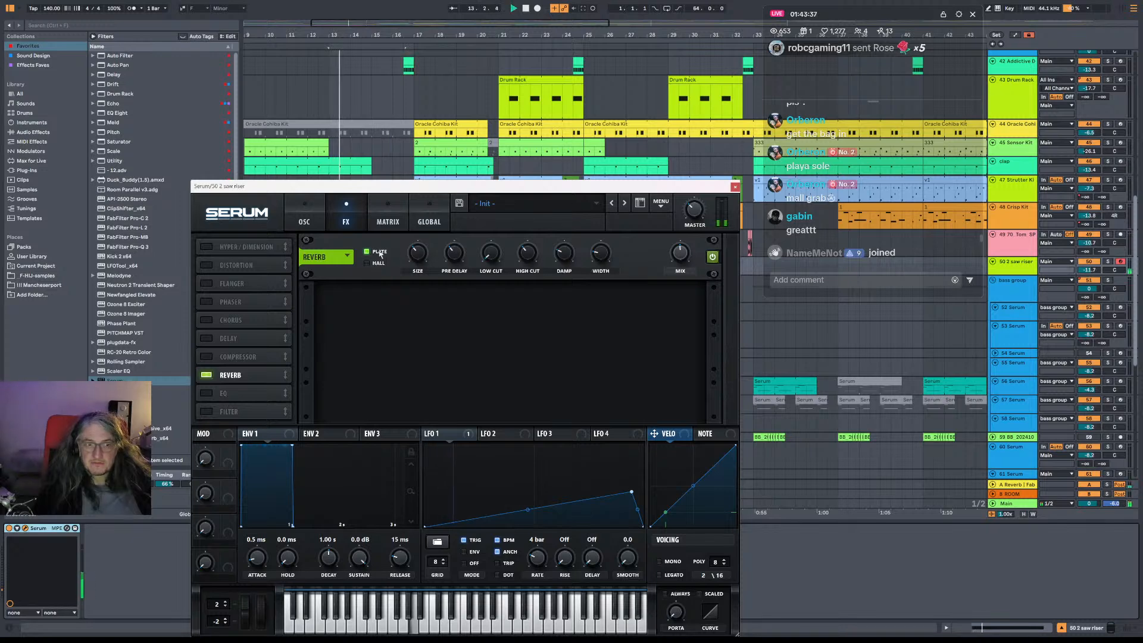
left_click(380, 264)
left_click_drag(492, 257, 498, 237)
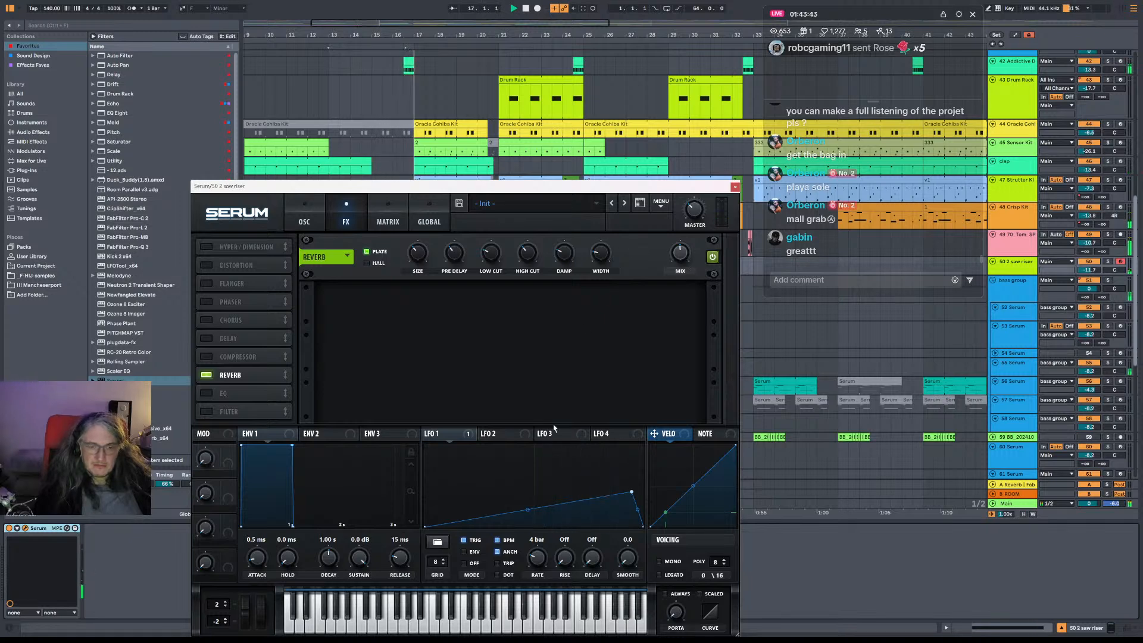
Reshape LFO 2 to hold full level until a steep drop near the end, matching LFO 1's peak position, and set its rate to 4 bars.
left_click(501, 436)
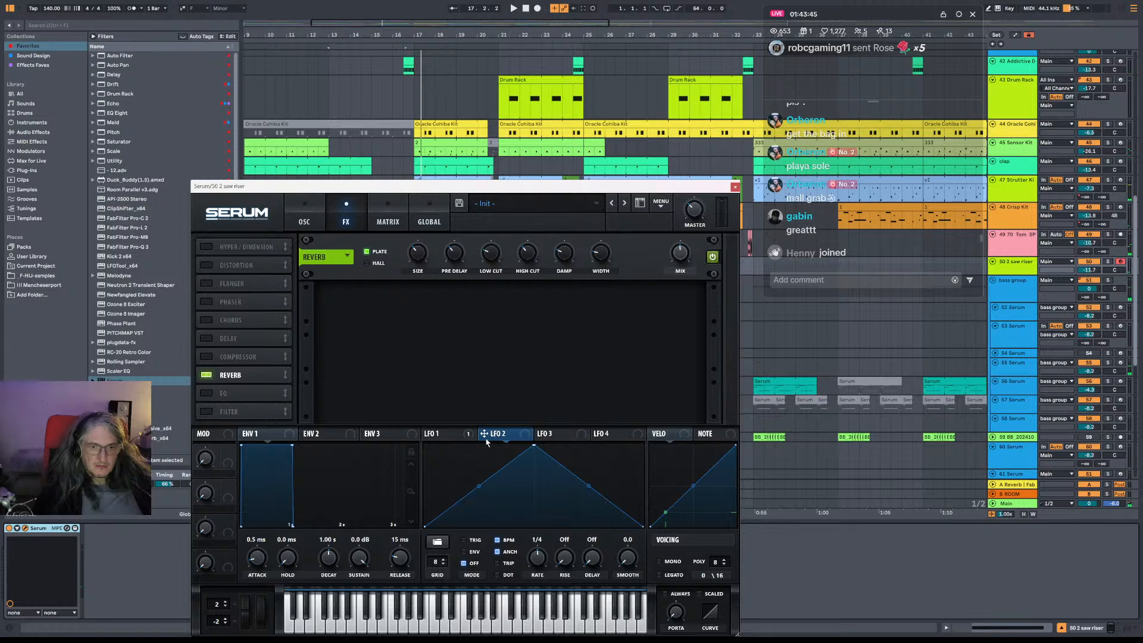
left_click_drag(534, 446, 425, 446)
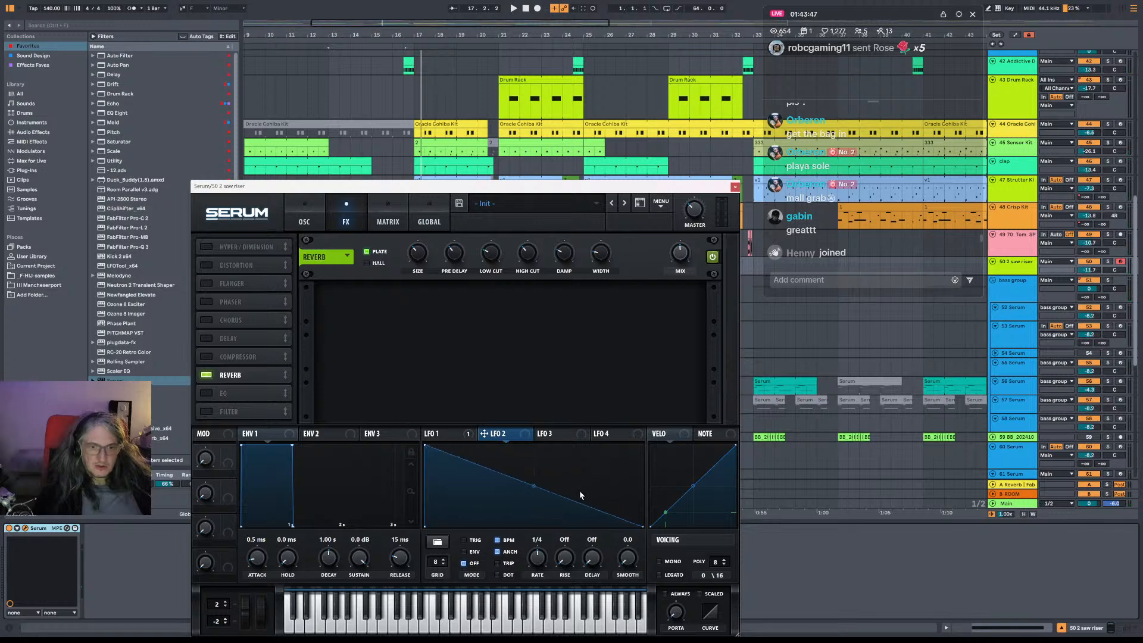
double_click(591, 510)
left_click_drag(591, 510, 632, 445)
left_click(448, 434)
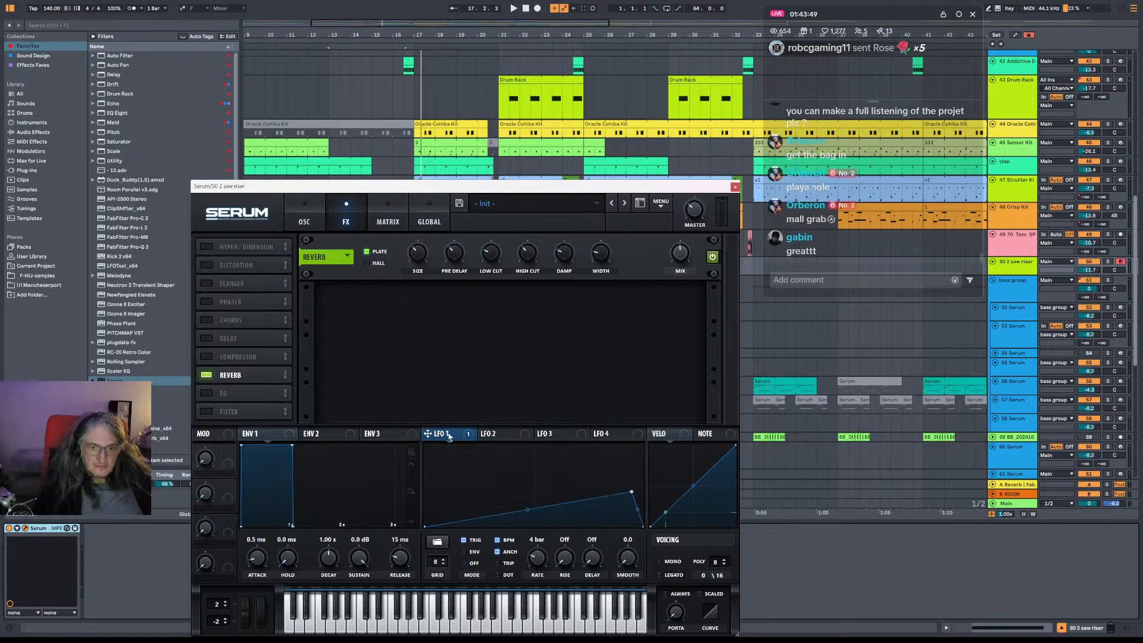
left_click(489, 435)
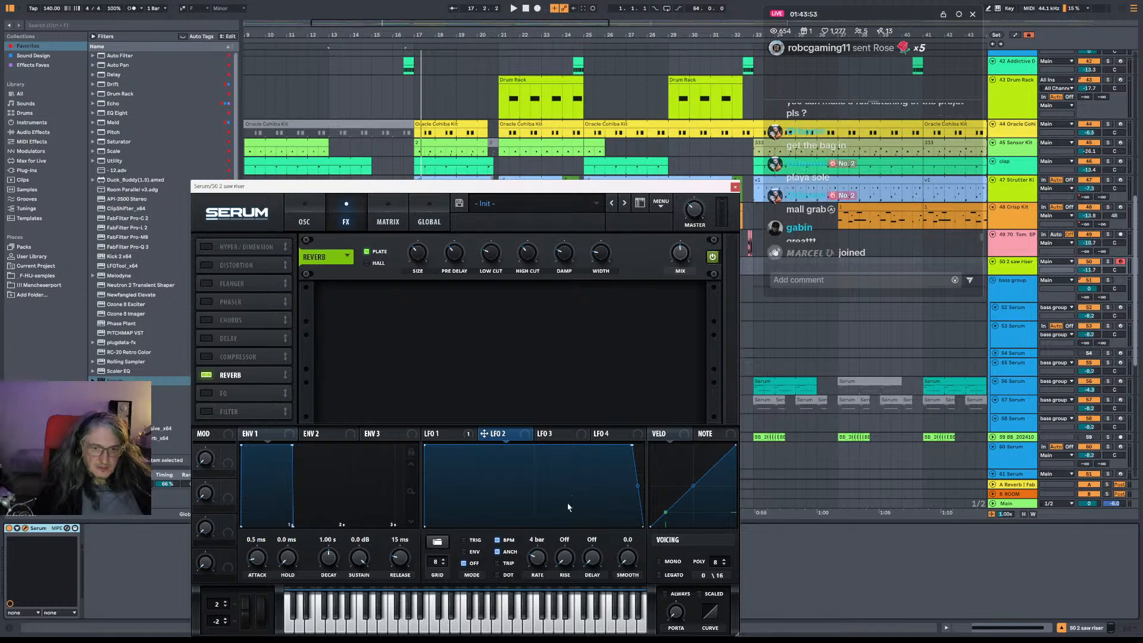
Assign LFO 2 to the reverb's mix, lower the base mix to 0%, and play the riser.
left_click_drag(677, 262, 678, 258)
left_click_drag(678, 256, 677, 332)
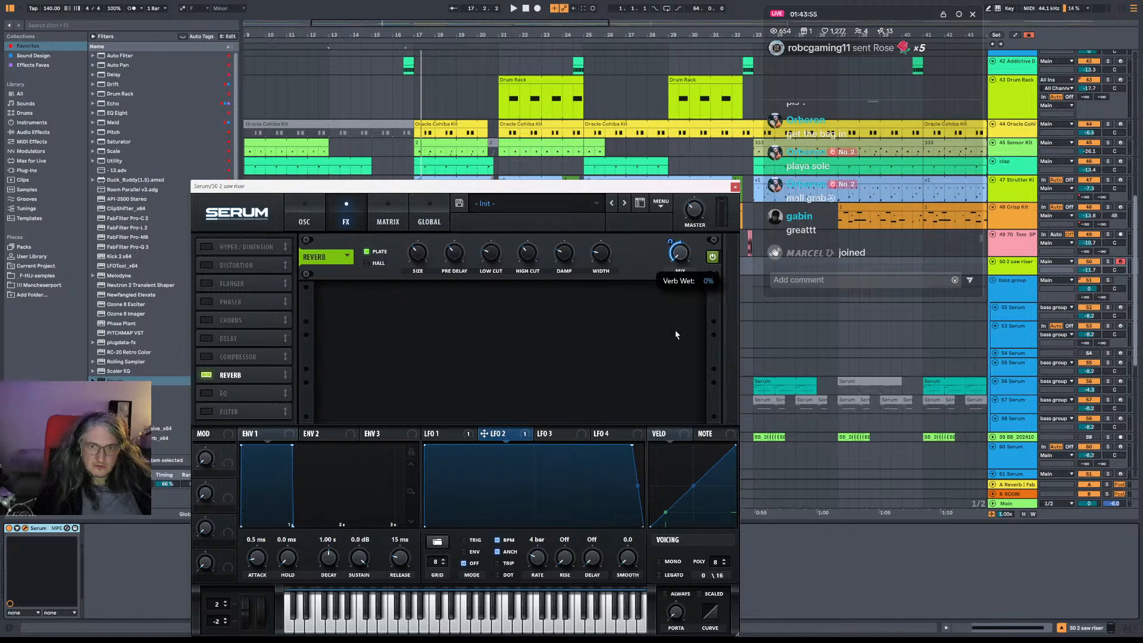
key("space")
left_click_drag(671, 241, 670, 241)
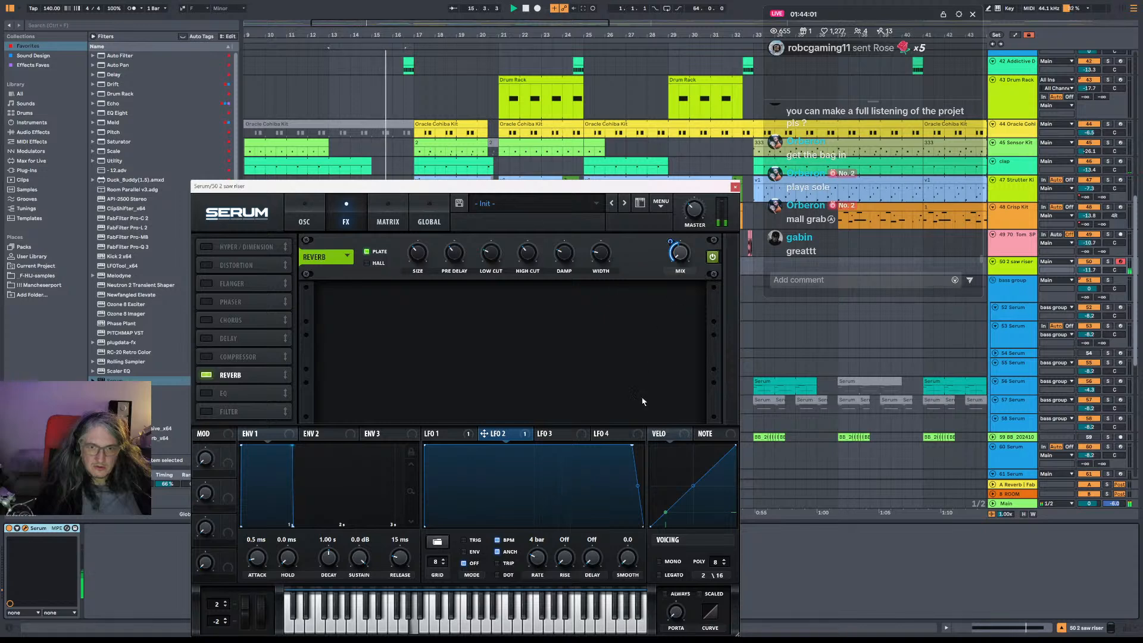
Move LFO 2's final drop slightly earlier, bend its falling curve, replay the riser and close Serum.
left_click_drag(639, 516, 627, 540)
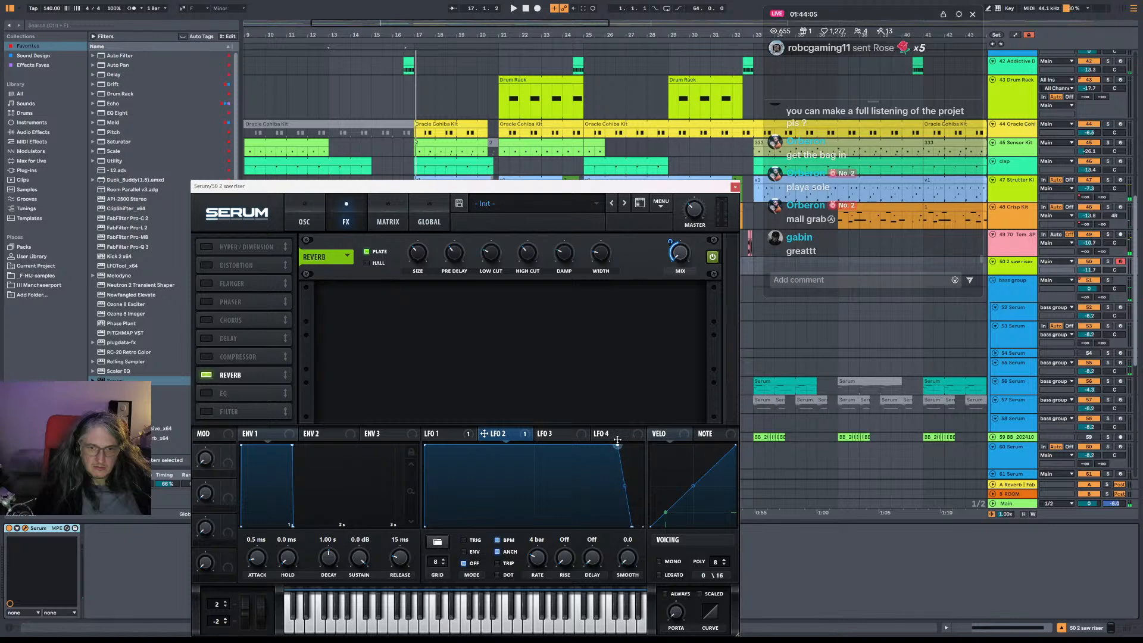
left_click_drag(624, 503, 624, 535)
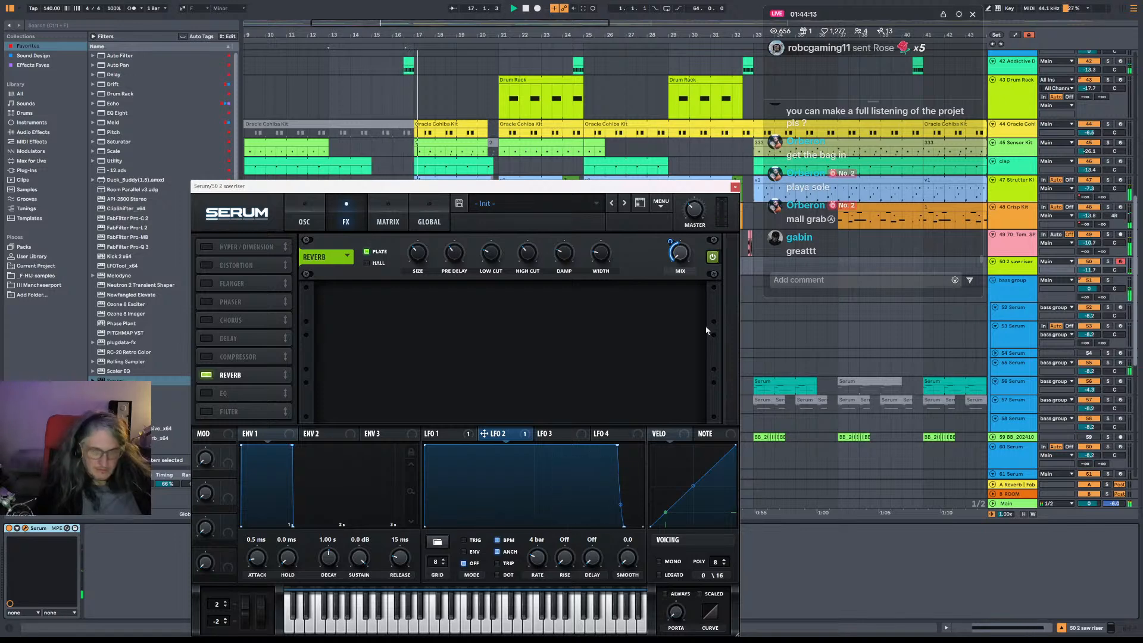
left_click(735, 187)
key("space")
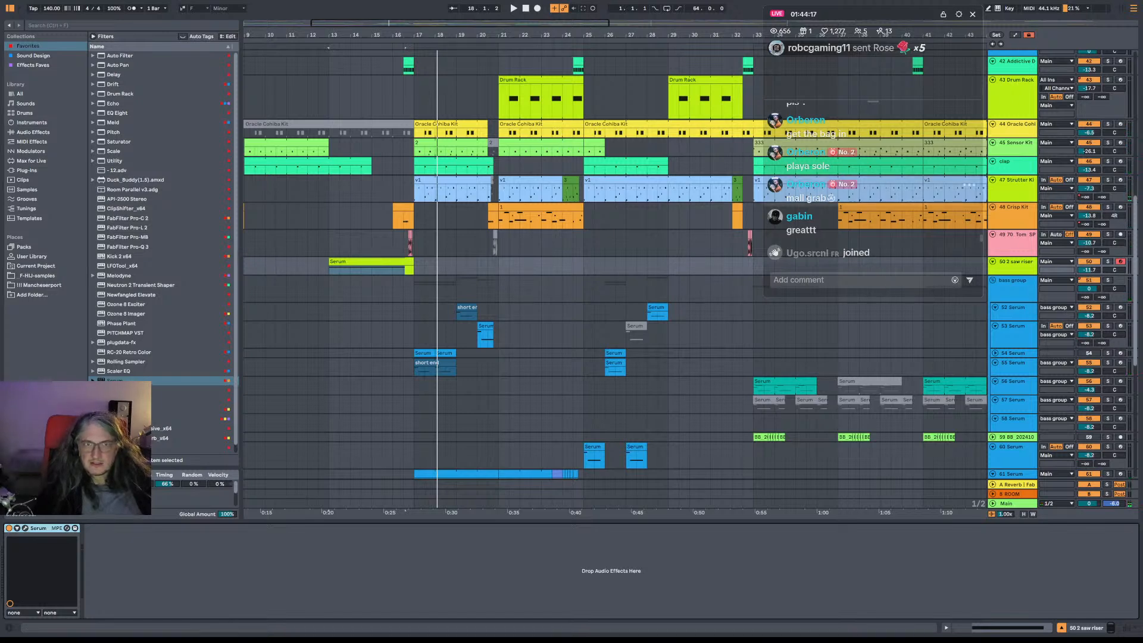
Play the arrangement from shortly before the riser clip and lower the 2 saw riser track's volume to -14.8 dB.
left_click_drag(411, 23, 411, 6)
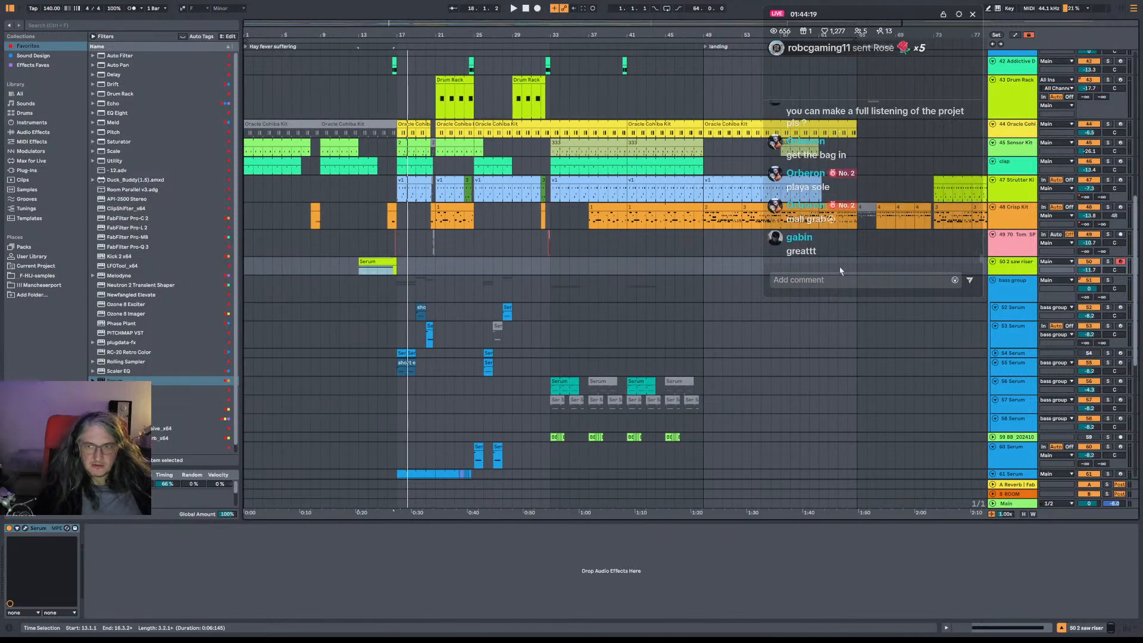
left_click(339, 267)
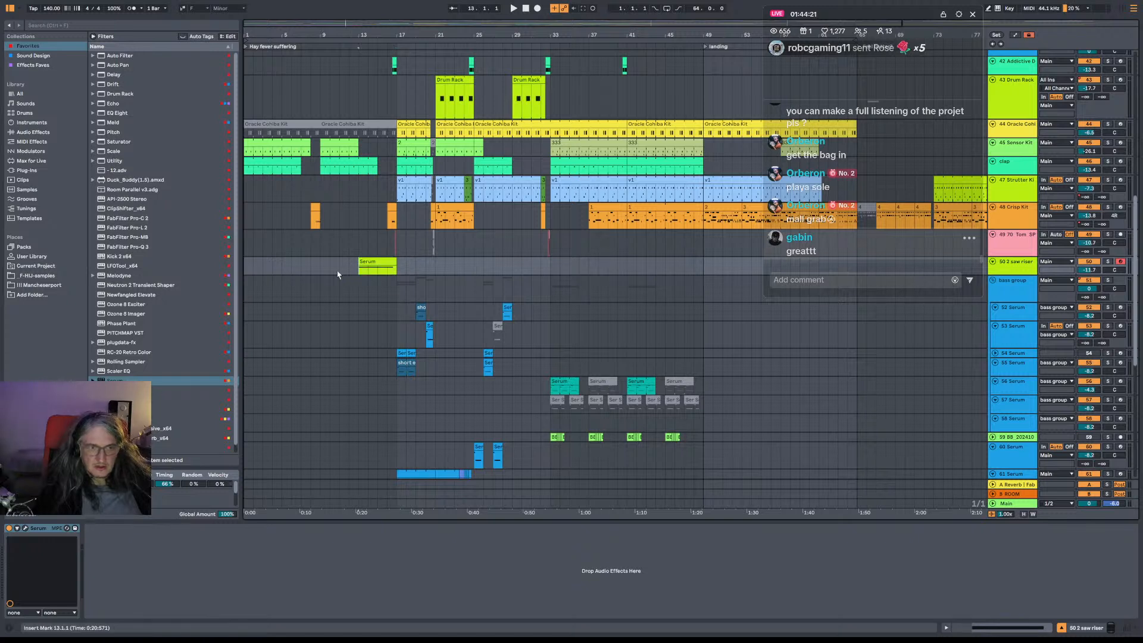
key("space")
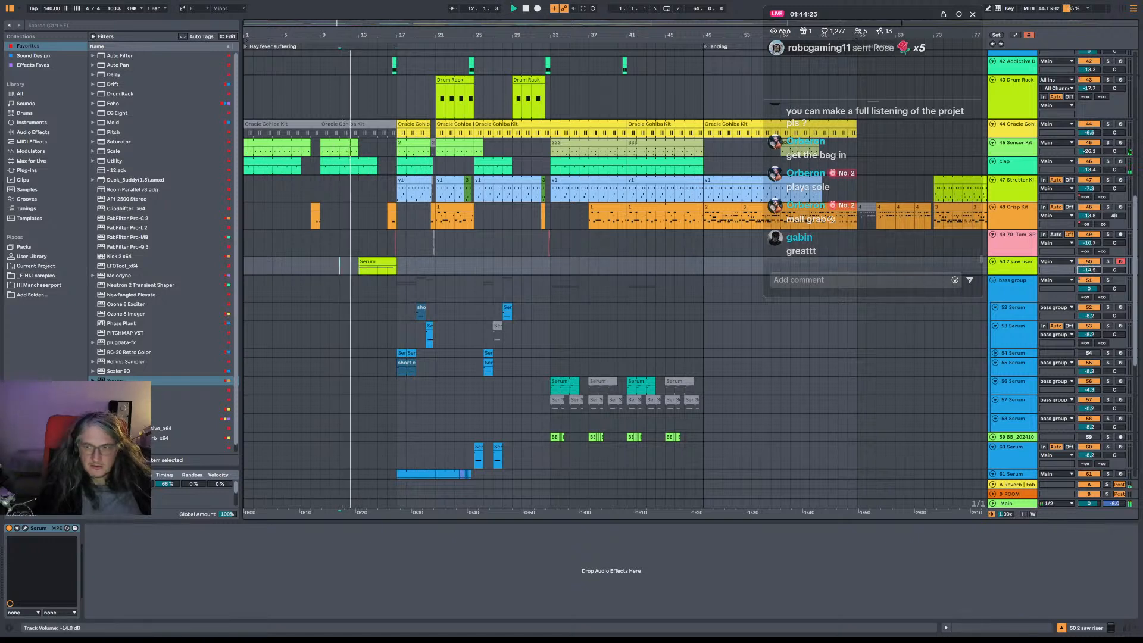
Replay the riser's lead-in from bar 12 and review the drum, bass and melody tracks around it.
left_click(357, 166)
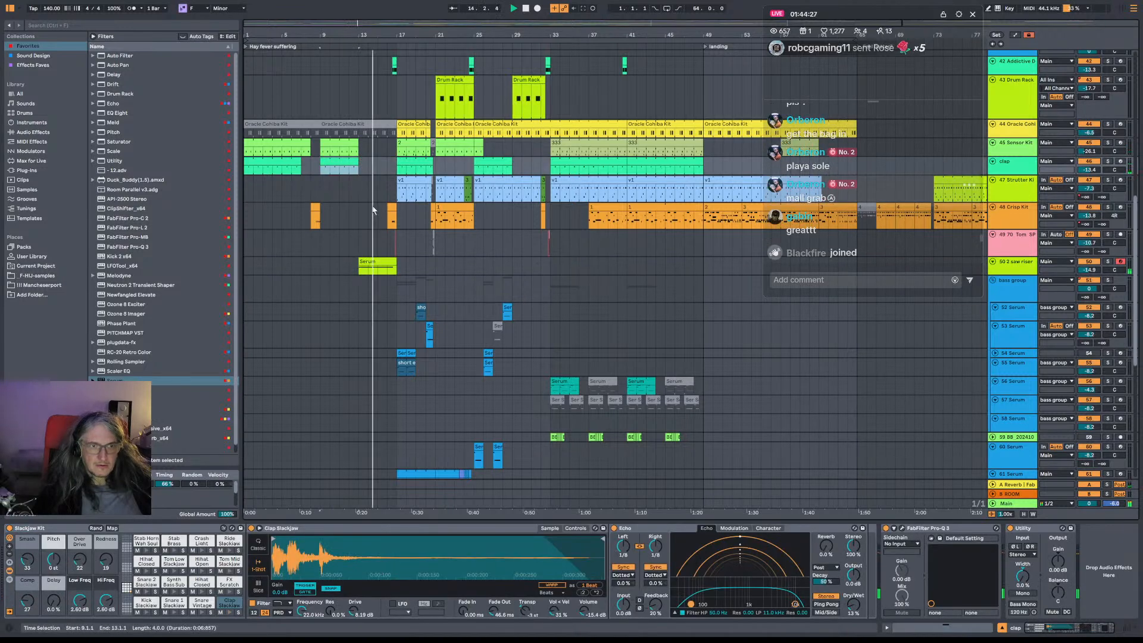
scroll(371, 205, "down", 6)
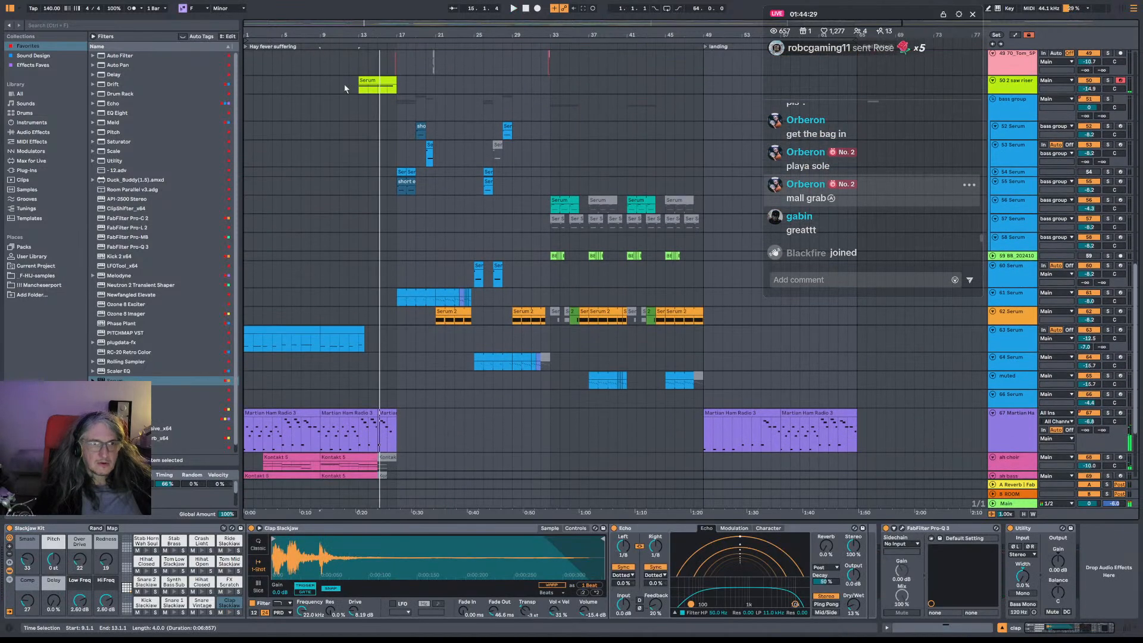
left_click(346, 88)
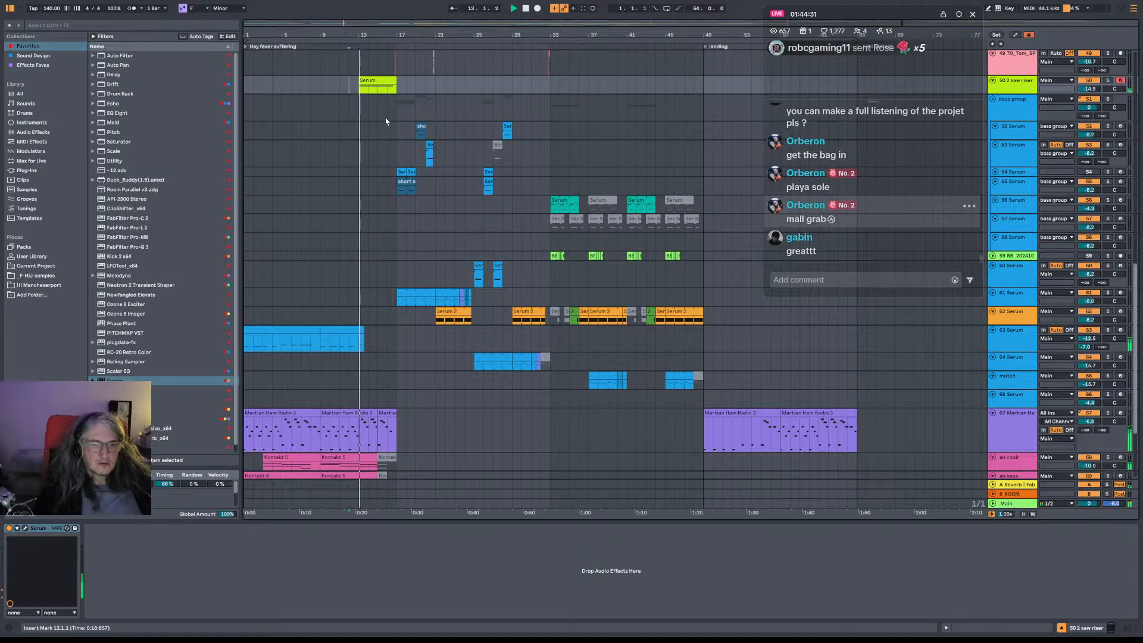
scroll(386, 118, "up", 2)
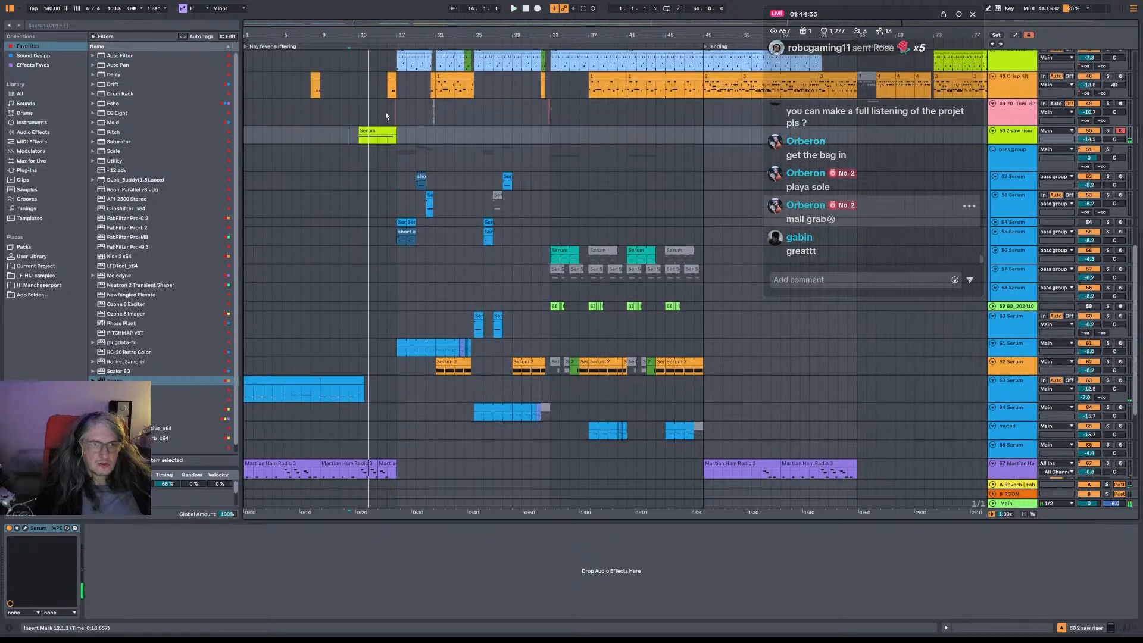
scroll(387, 115, "up", 5)
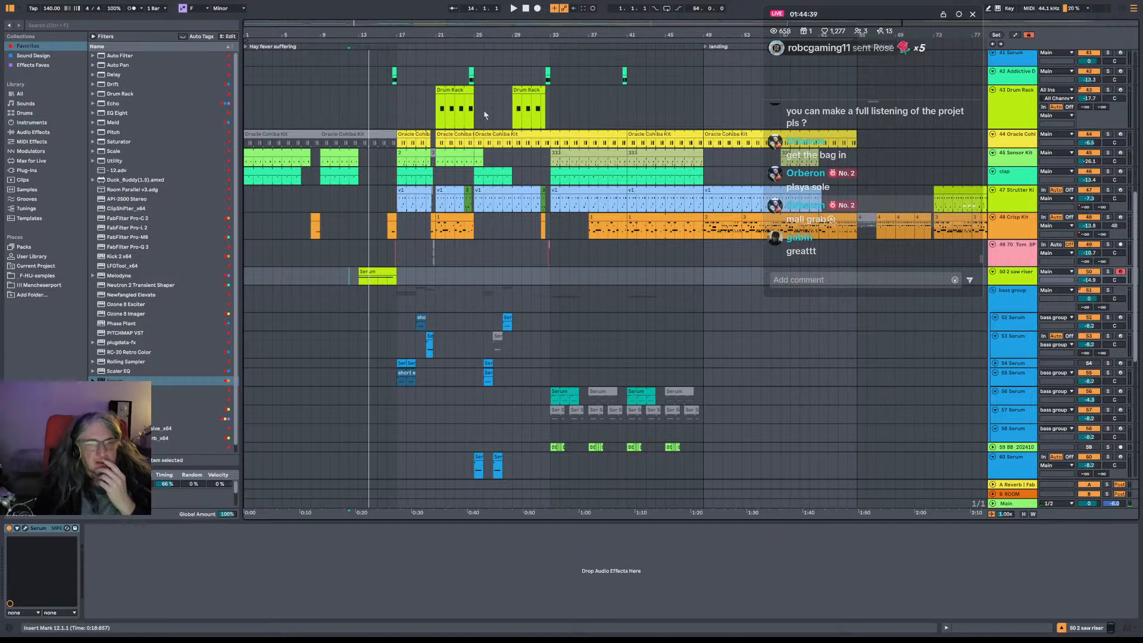
Arm the Oracle Cohiba Kit track, create an empty MIDI clip from bar 13 to bar 15 and open it for editing.
left_click(1010, 81)
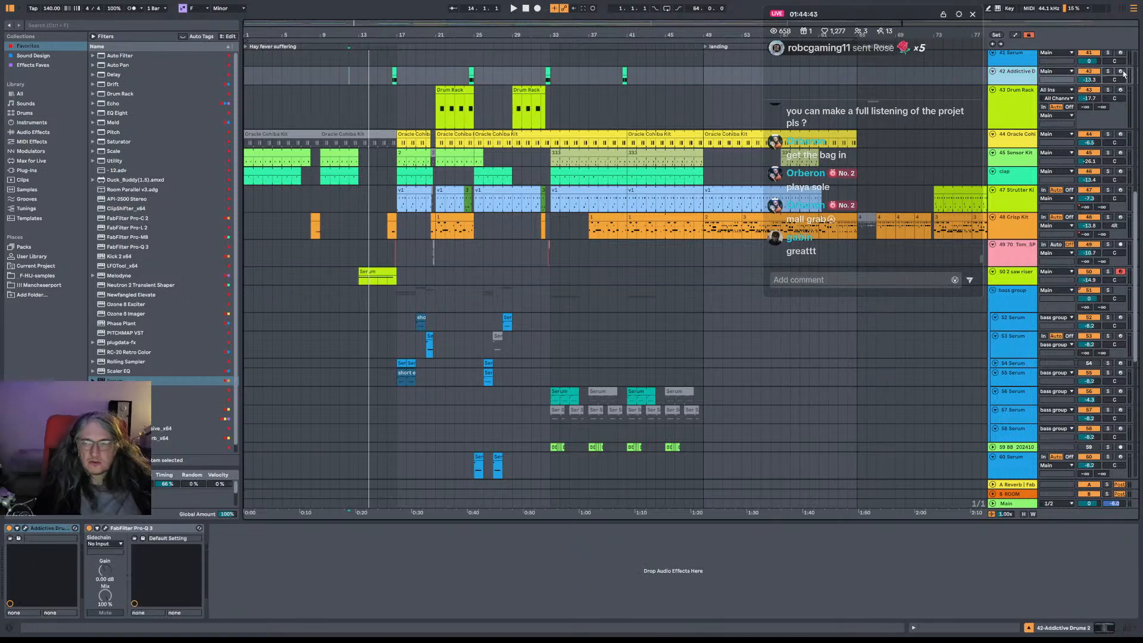
left_click(1120, 136)
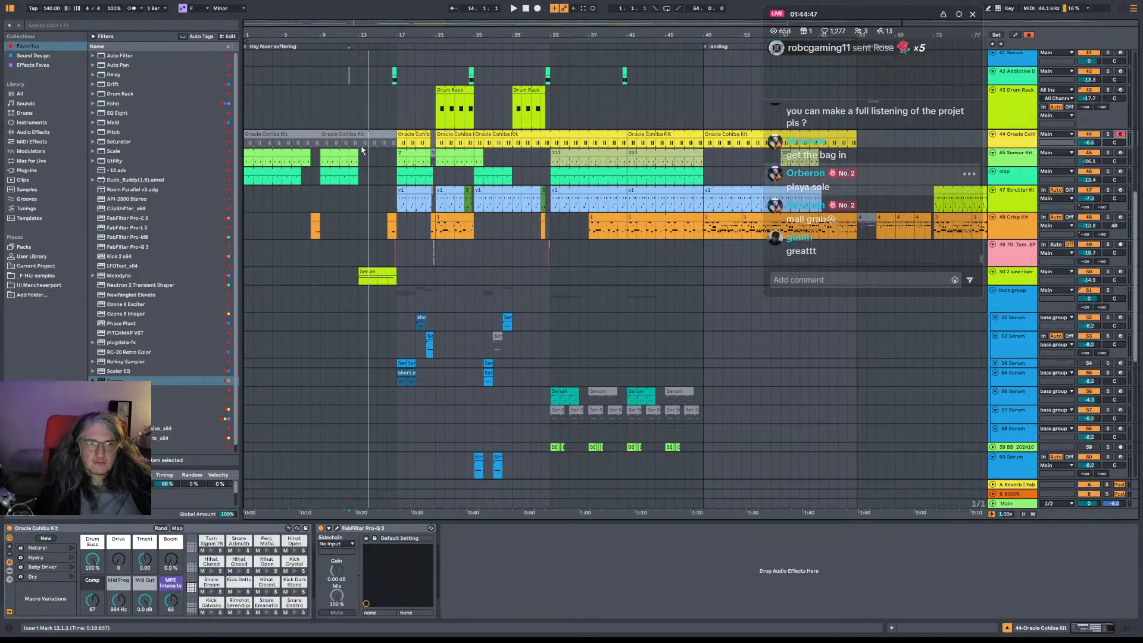
left_click_drag(361, 147, 374, 144)
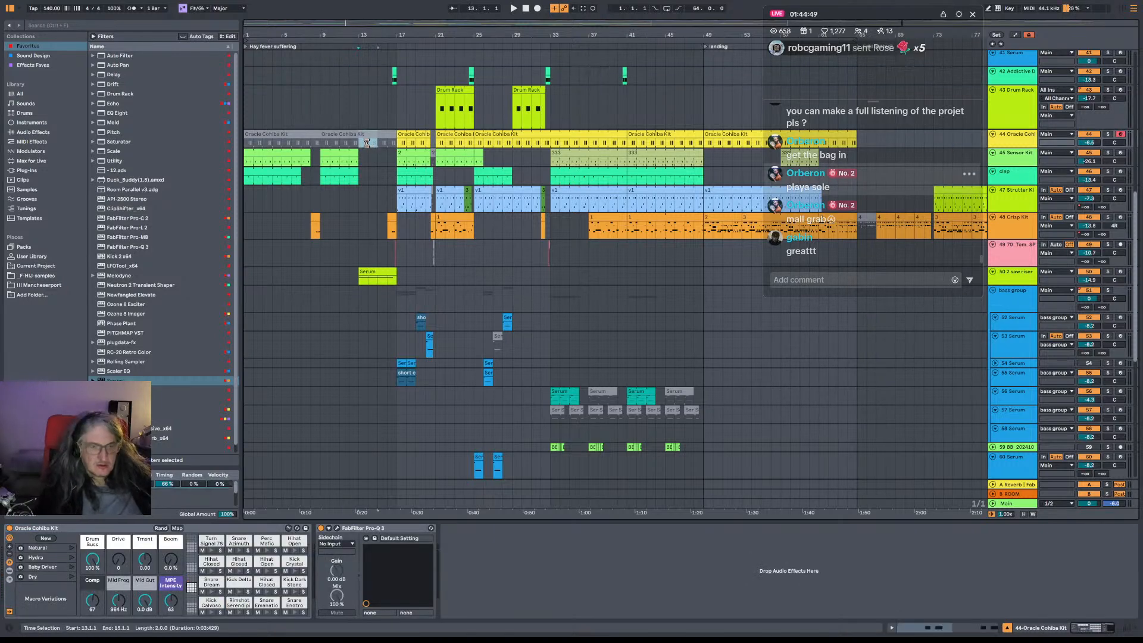
key("ctrl+e")
double_click(365, 133)
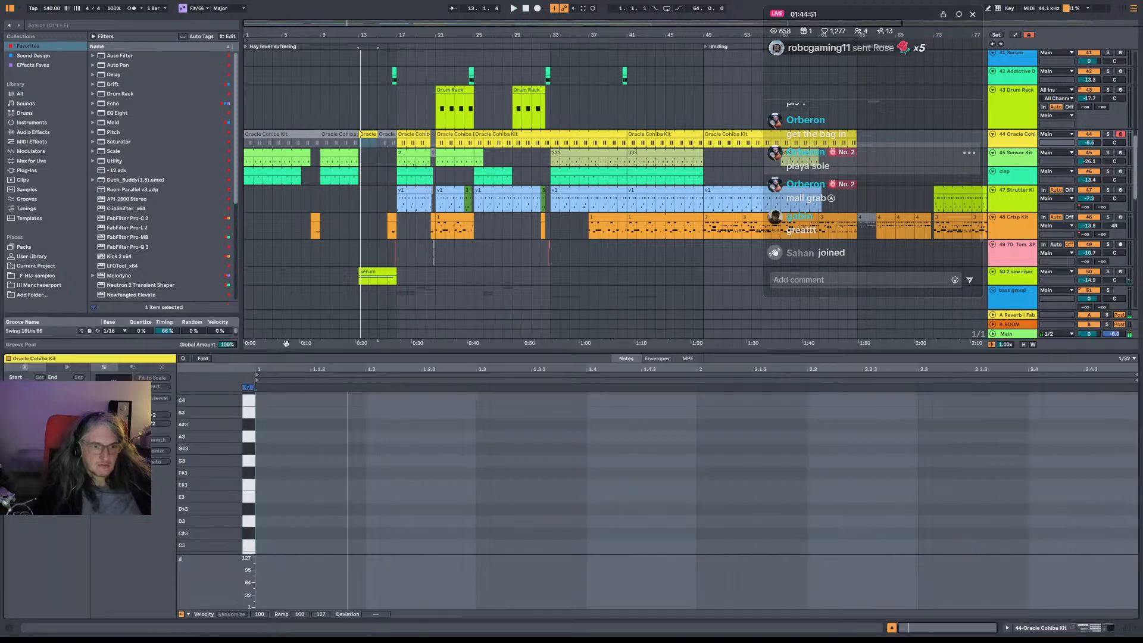
Audition the Oracle Cohiba Kit's sounds, from its percussion and kicks down to the snares and rimshot.
scroll(244, 477, "down", 5)
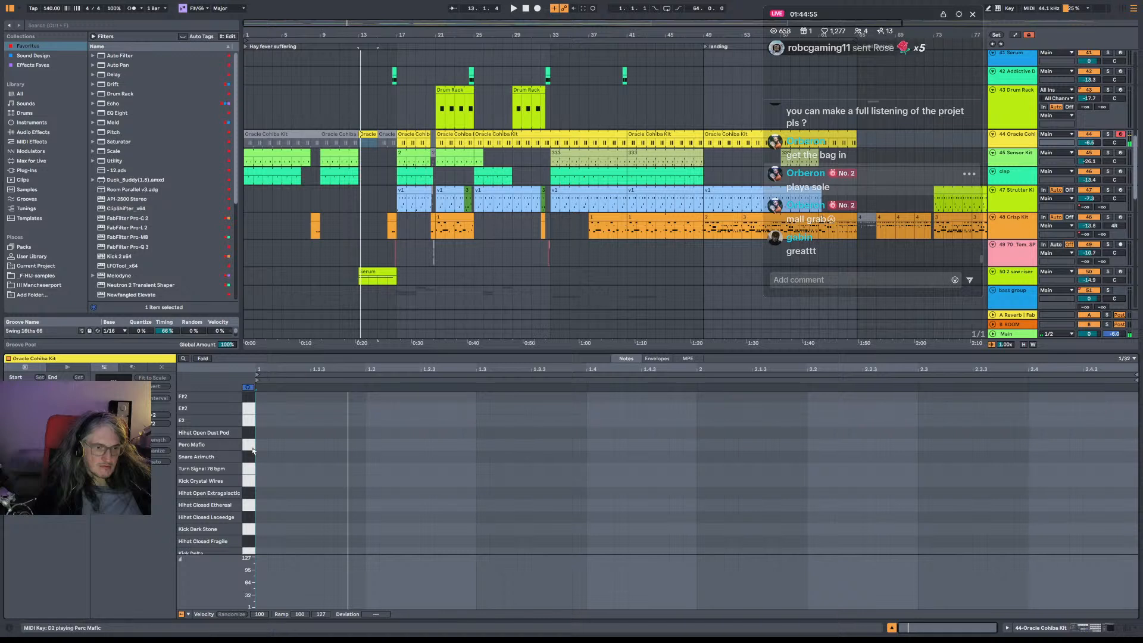
scroll(251, 448, "down", 3)
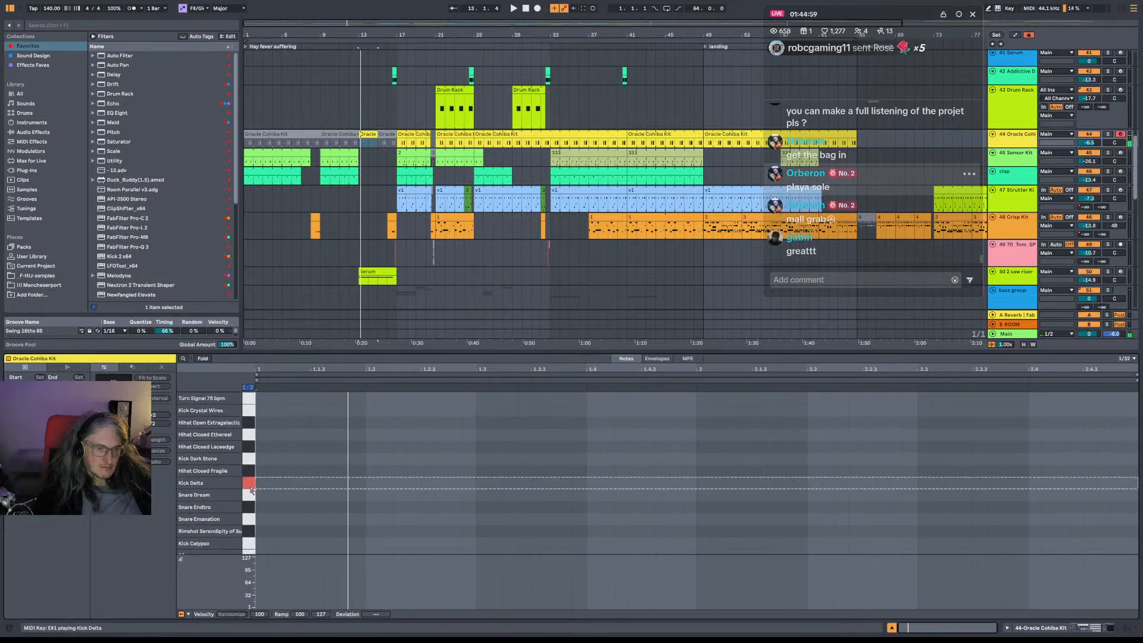
scroll(251, 493, "down", 2)
left_click(248, 470)
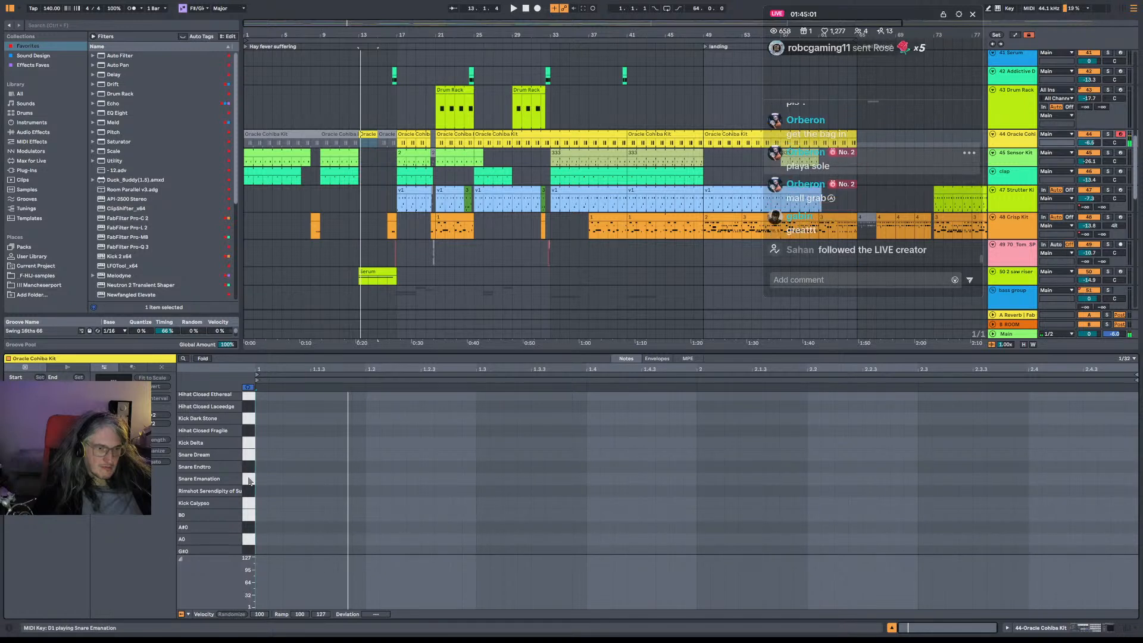
left_click(250, 504)
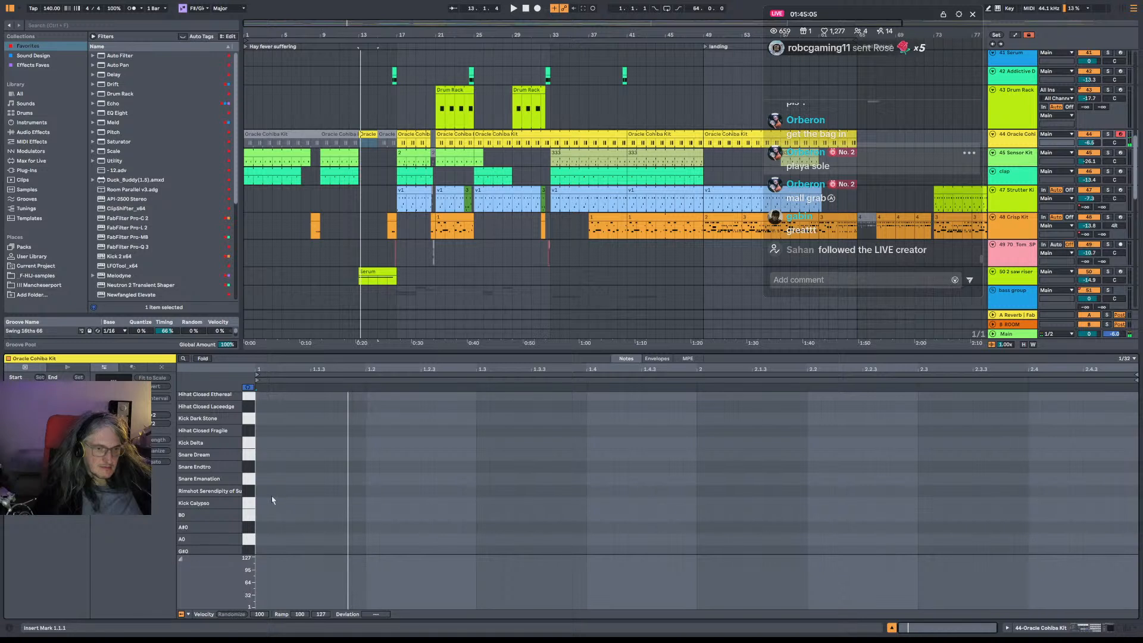
Add a Rimshot Serendipity note at the clip's start, play it, and lengthen it to a sixteenth.
double_click(275, 493)
key("space")
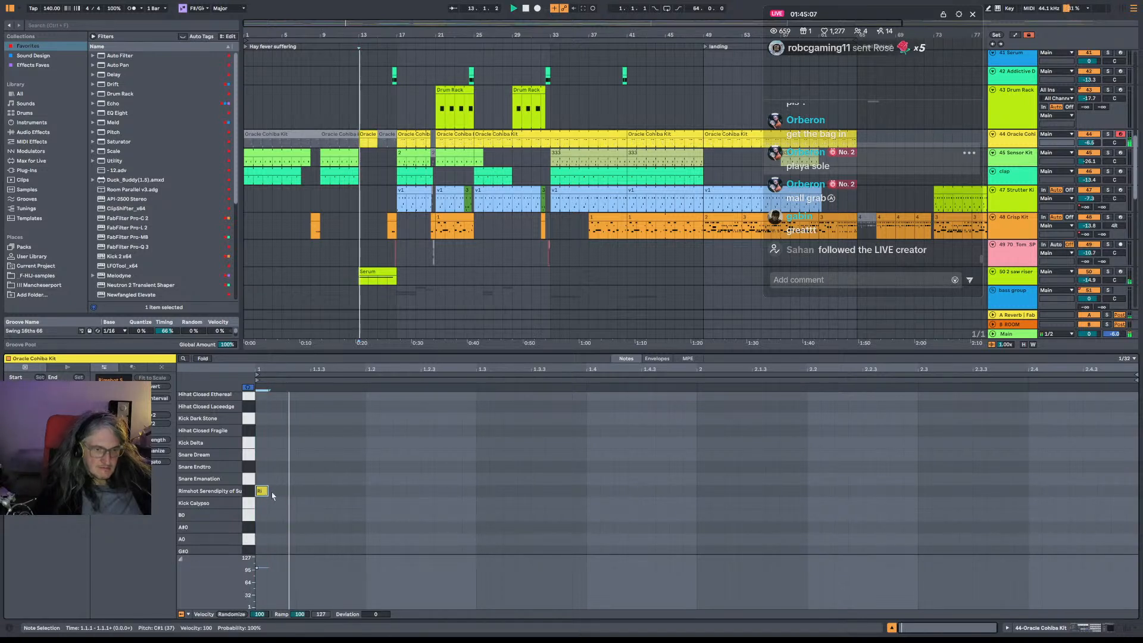
key("space")
left_click_drag(268, 491, 281, 495)
Duplicate the rimshot note four times in a row, play the pattern, and delete the second and fourth notes.
key("ctrl+d")
key("ctrl+d")
key("ctrl+d")
key("ctrl+d")
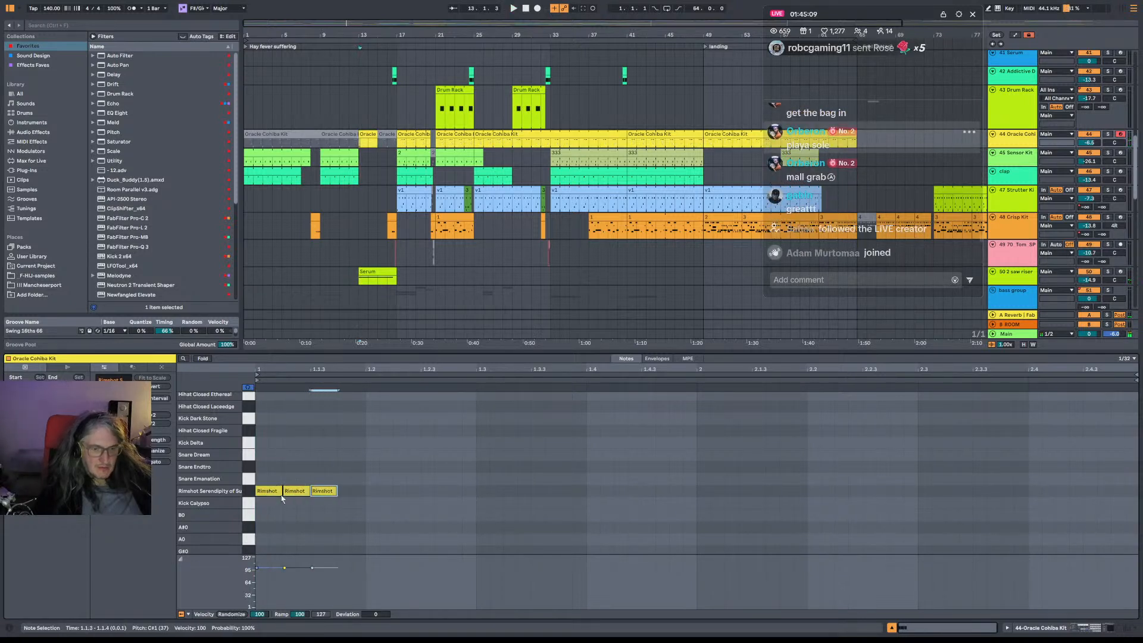
key("space")
double_click(298, 492)
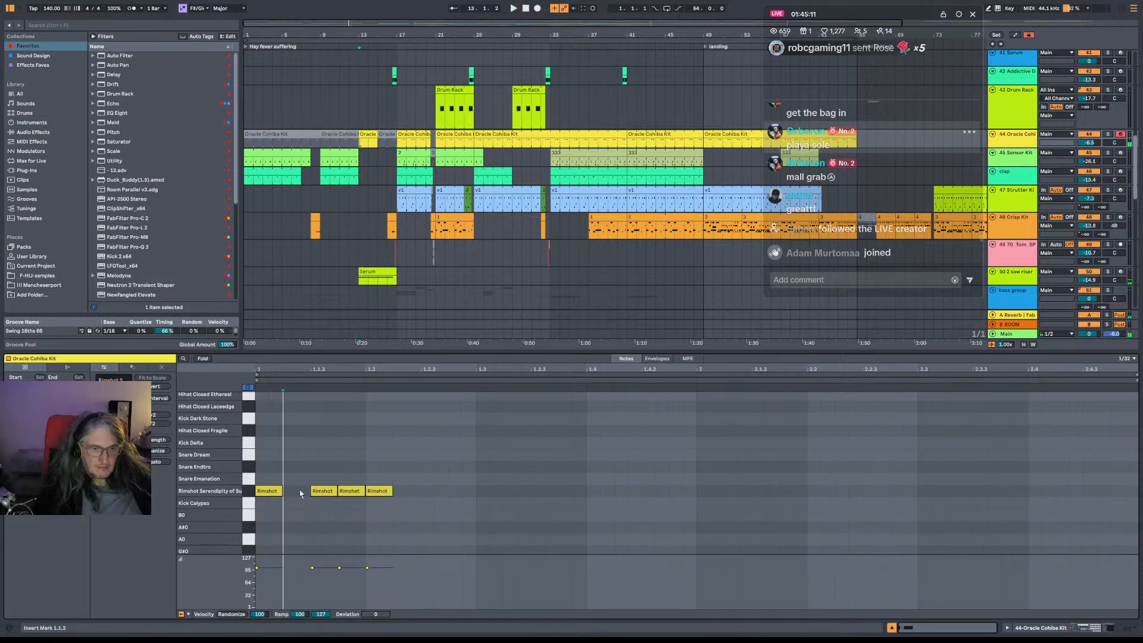
double_click(349, 492)
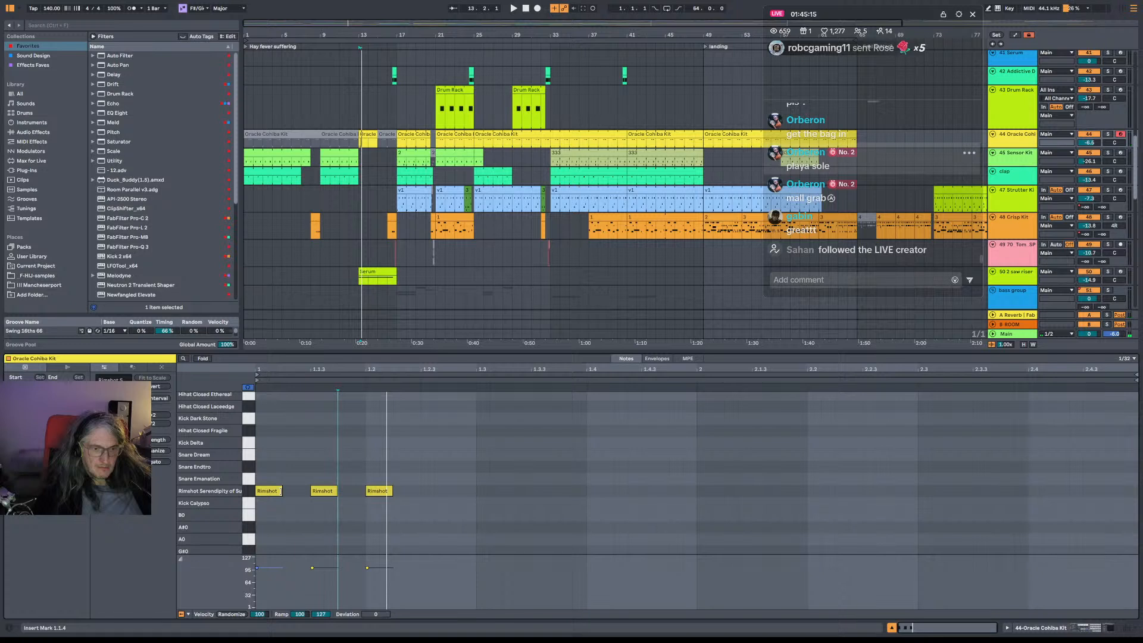
Lengthen the first rimshot note to an eighth, duplicate it into a row of ten notes, and play the pattern.
left_click_drag(281, 492, 310, 492)
key("ctrl+d")
key("ctrl+d")
key("ctrl+d")
key("ctrl+d")
key("ctrl+d")
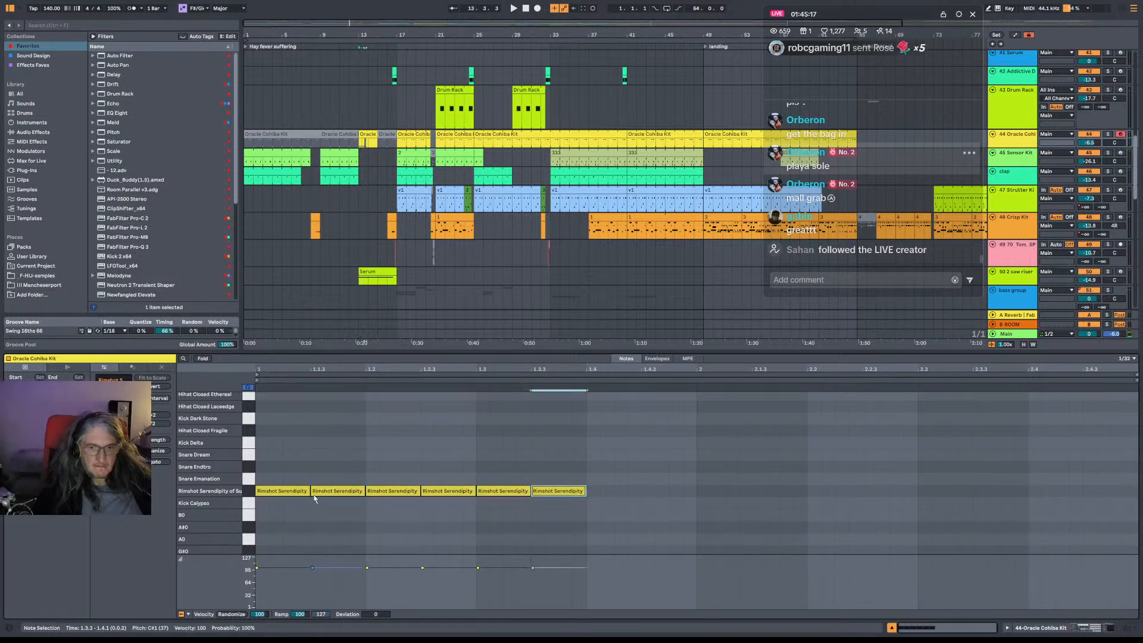
key("ctrl+d")
key("ctrl+d")
key("ctrl+d")
key("ctrl+d")
key("space")
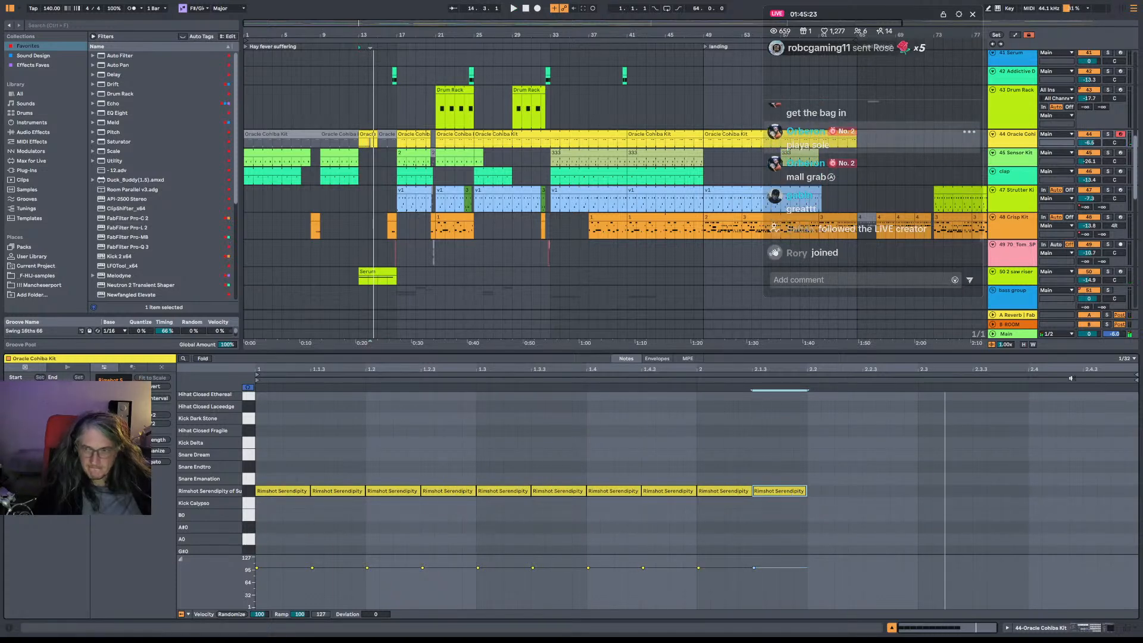
Shorten the rimshot clip's loop to end right after the tenth note, replay from bar 13, and hide the note editor.
right_click(1107, 380)
left_click(1107, 387)
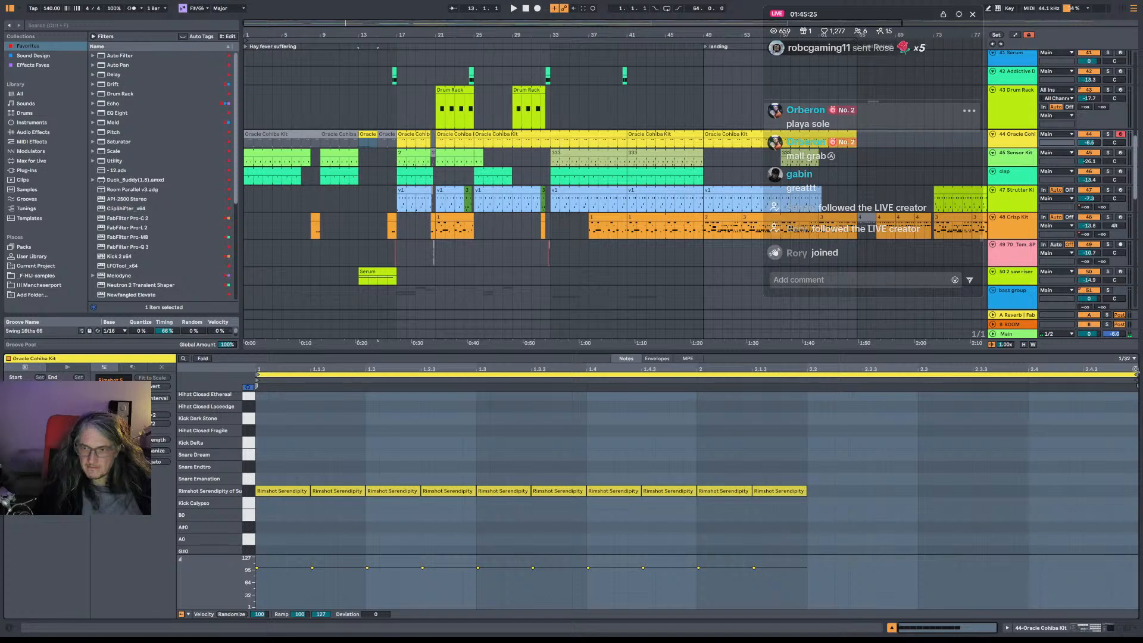
left_click_drag(1133, 374, 805, 373)
scroll(720, 231, "down", 2)
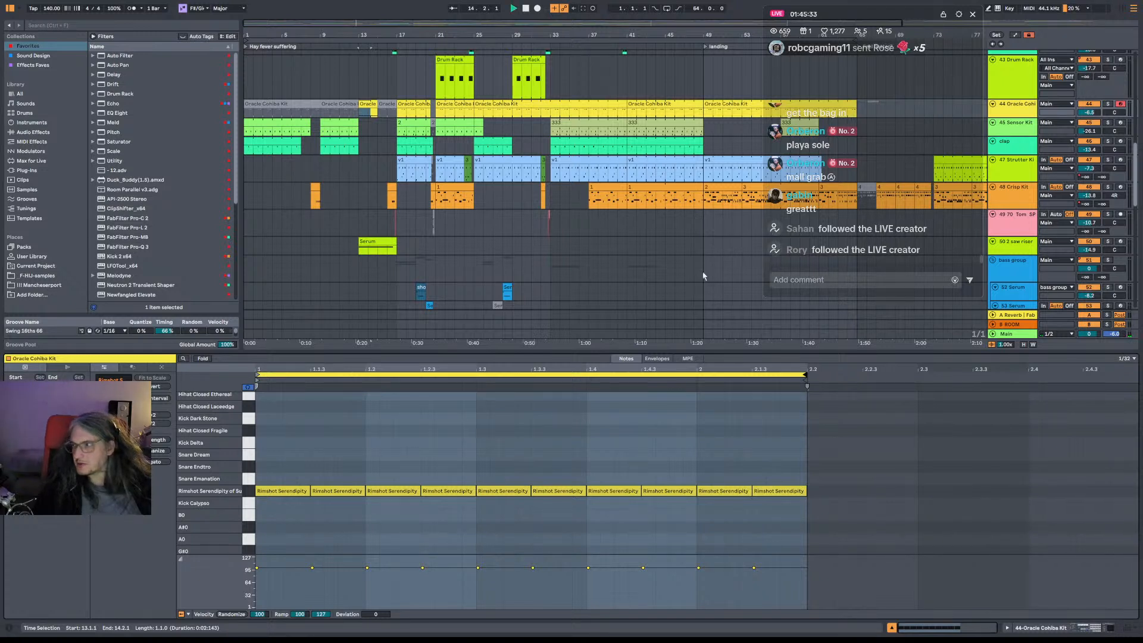
key("space")
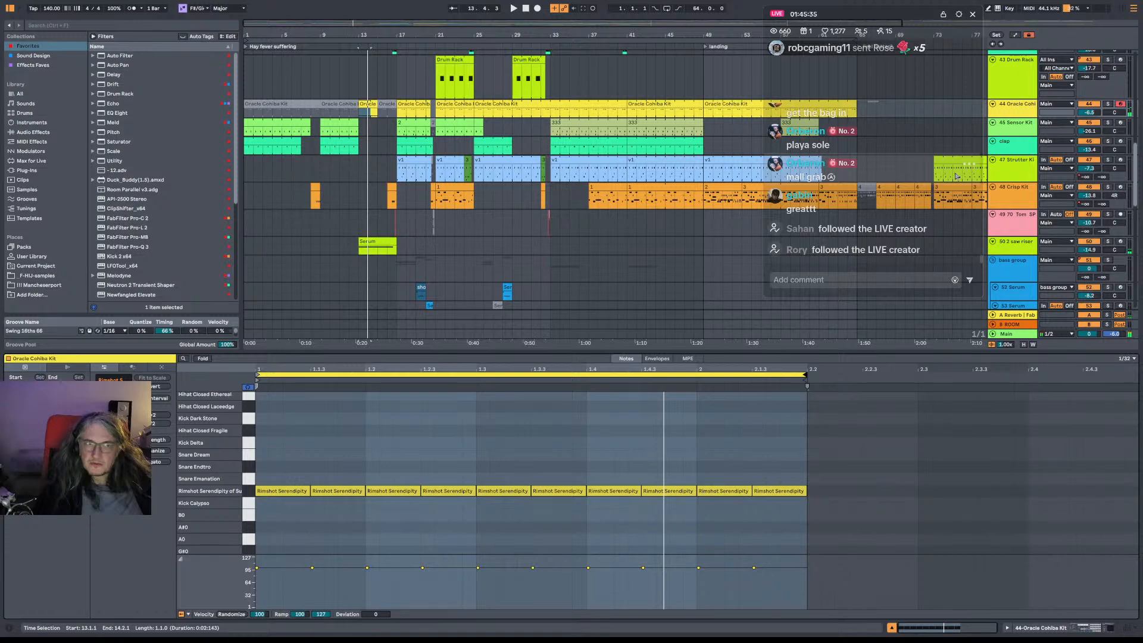
key("space")
key("shift+Tab")
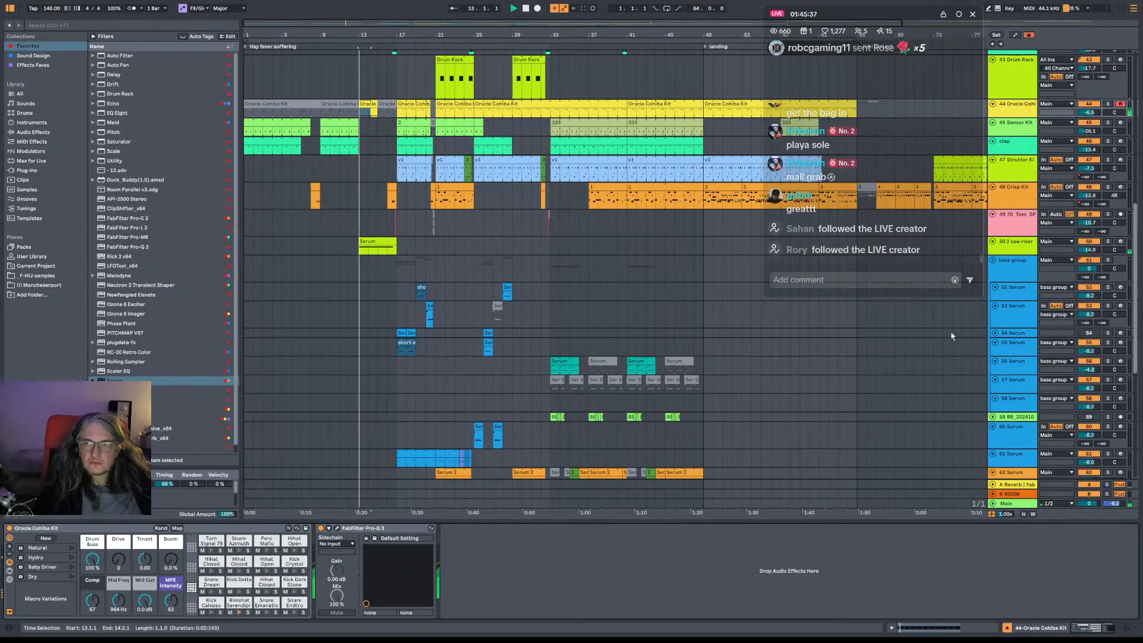
Play the build-up, add a Utility after Pro-Q 3 on the Oracle Cohiba Kit track, and show its Gain automation.
key("space")
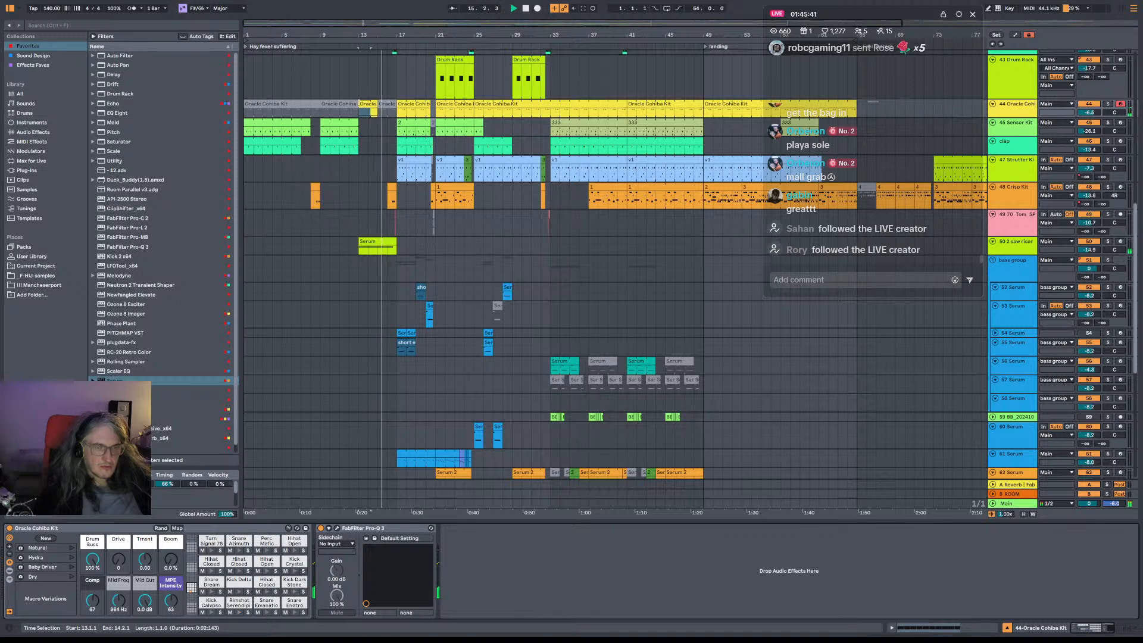
key("space")
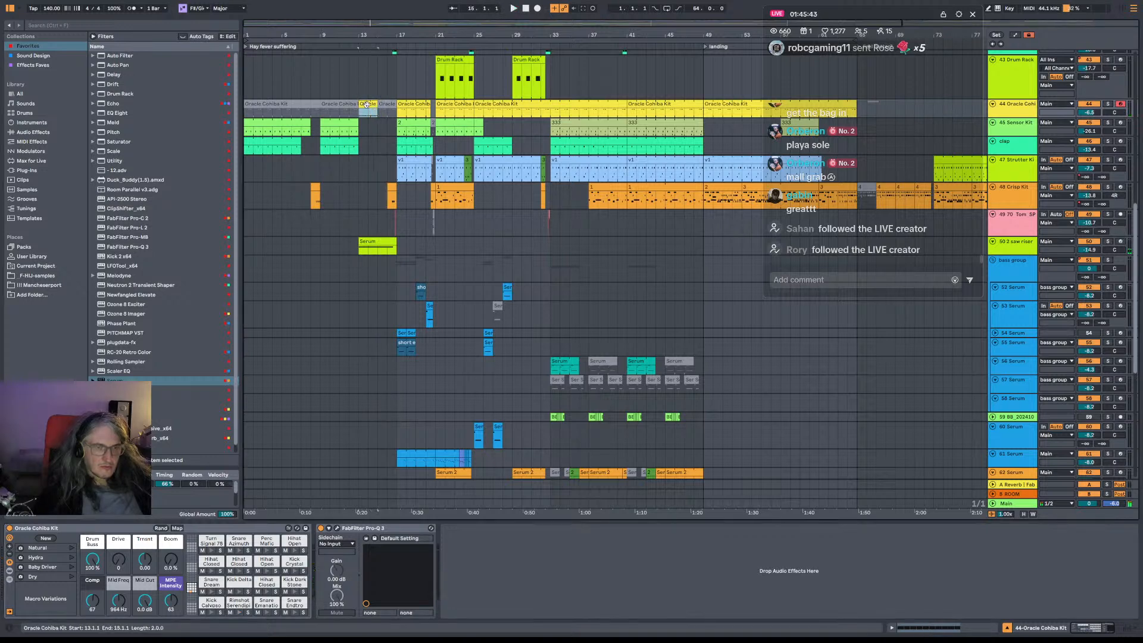
right_click(500, 604)
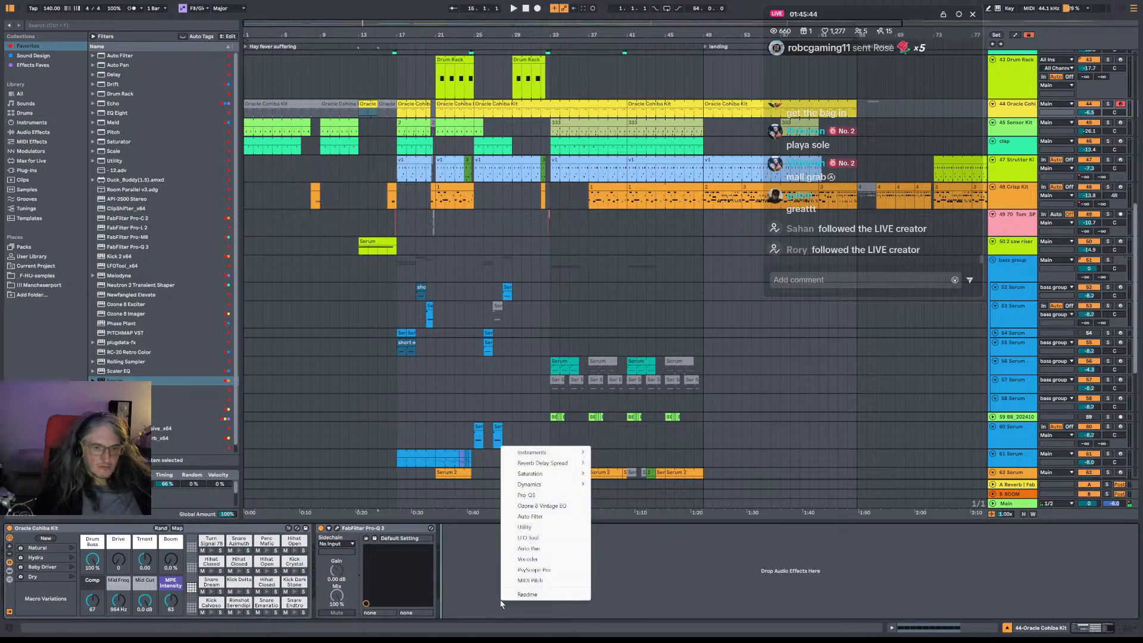
left_click(537, 527)
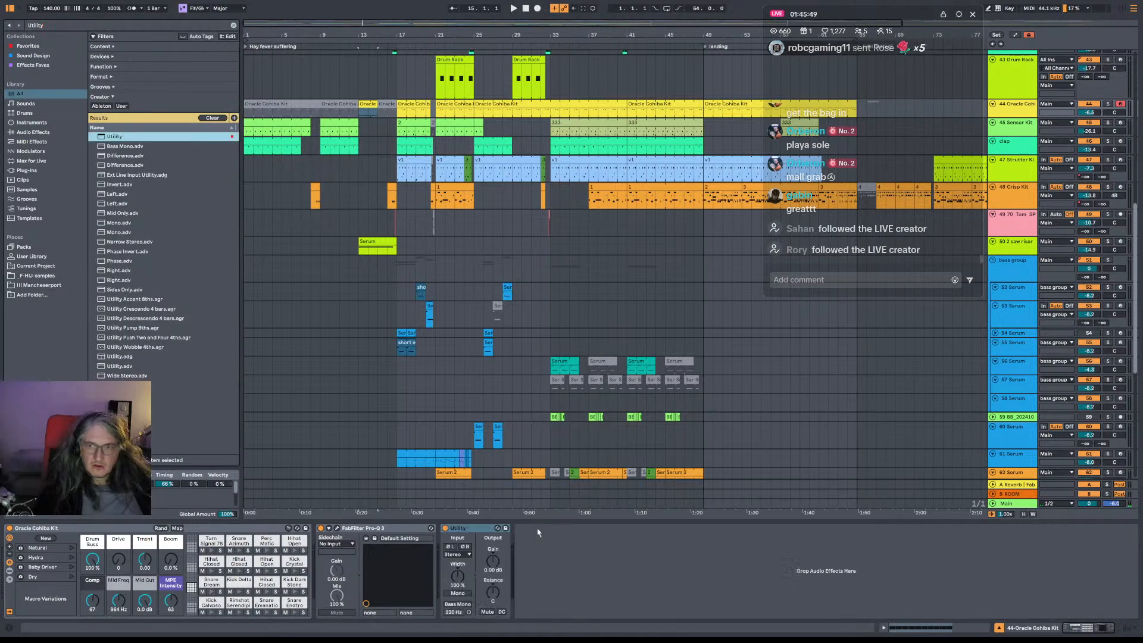
right_click(494, 562)
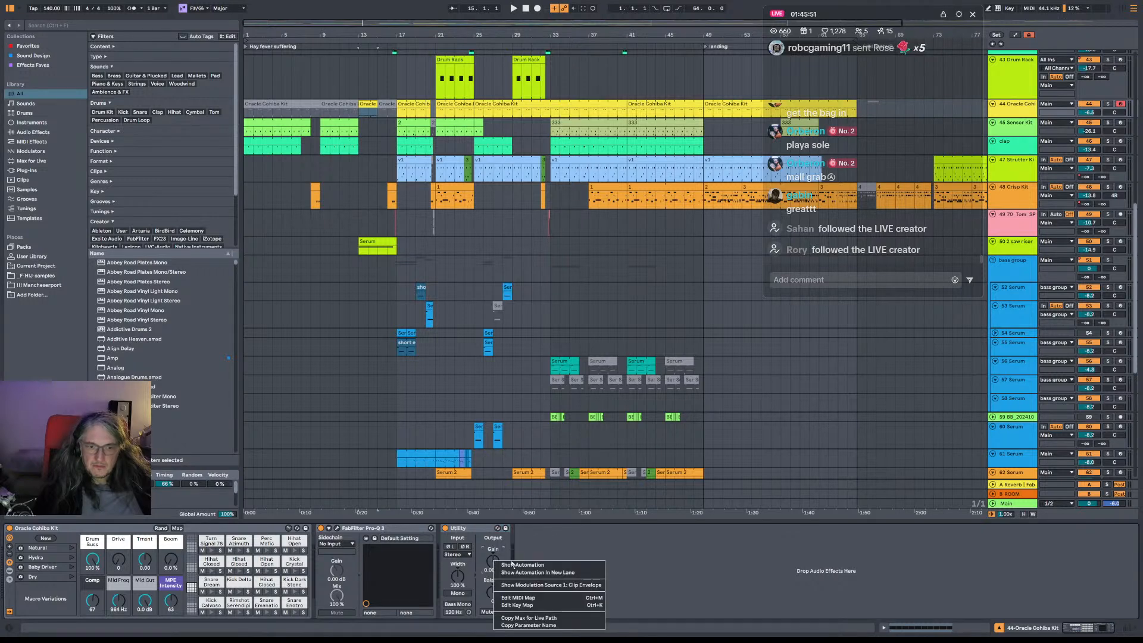
left_click(524, 568)
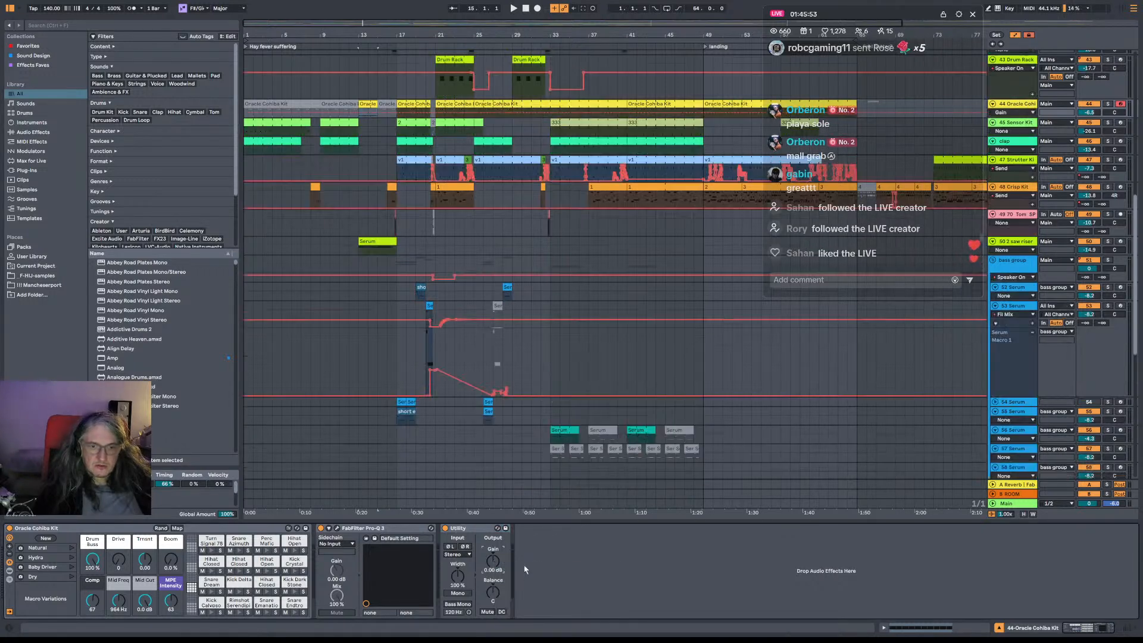
Draw a Utility Gain fade from 0 dB at bar 13 to about -36 dB at bar 15, playing it back.
left_click(360, 106)
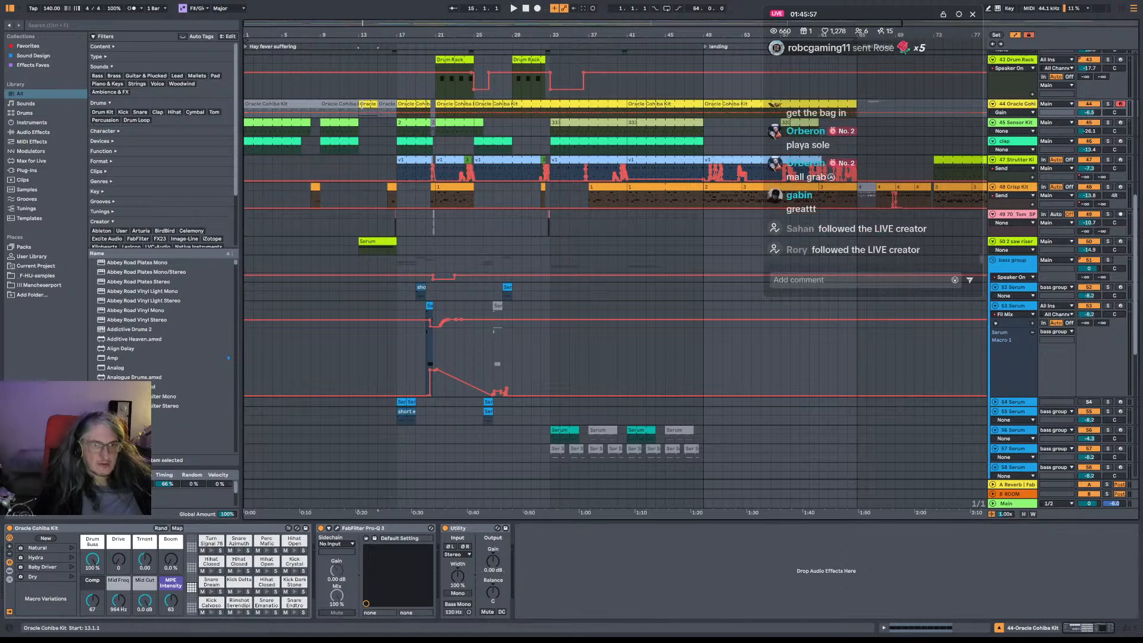
scroll(361, 105, "down", 2)
key("z")
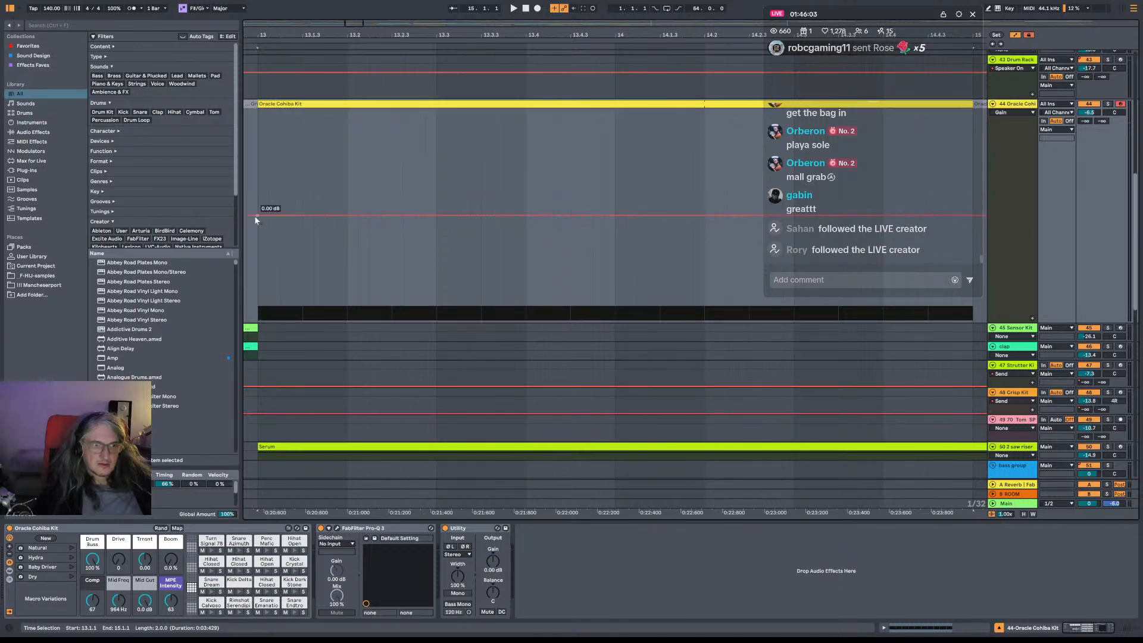
left_click(255, 216)
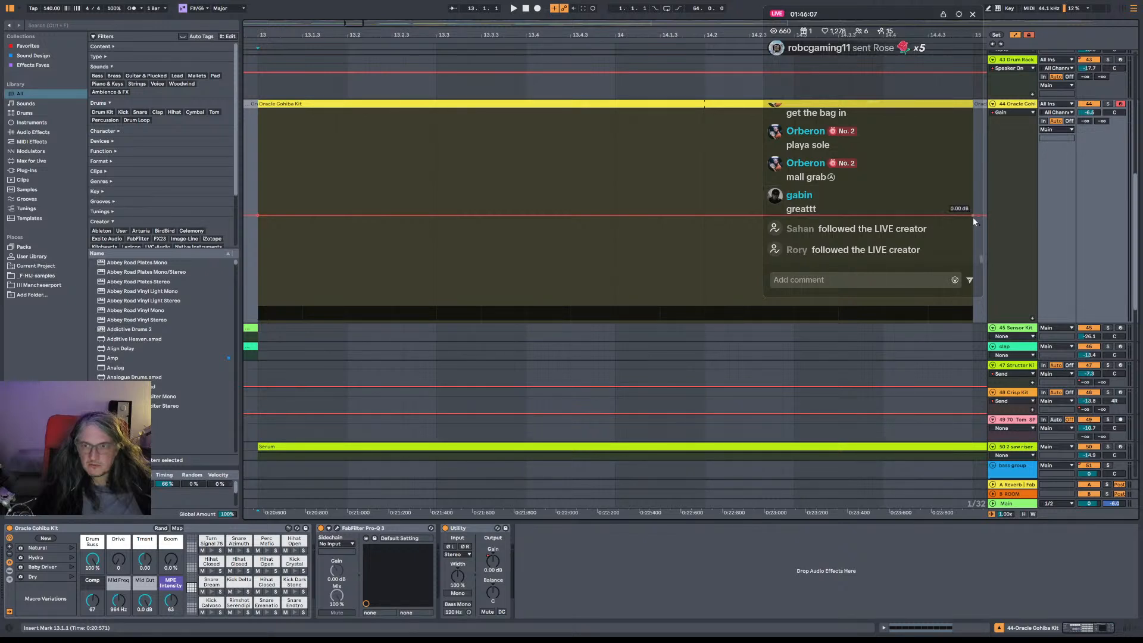
left_click_drag(973, 217, 973, 298)
key("space")
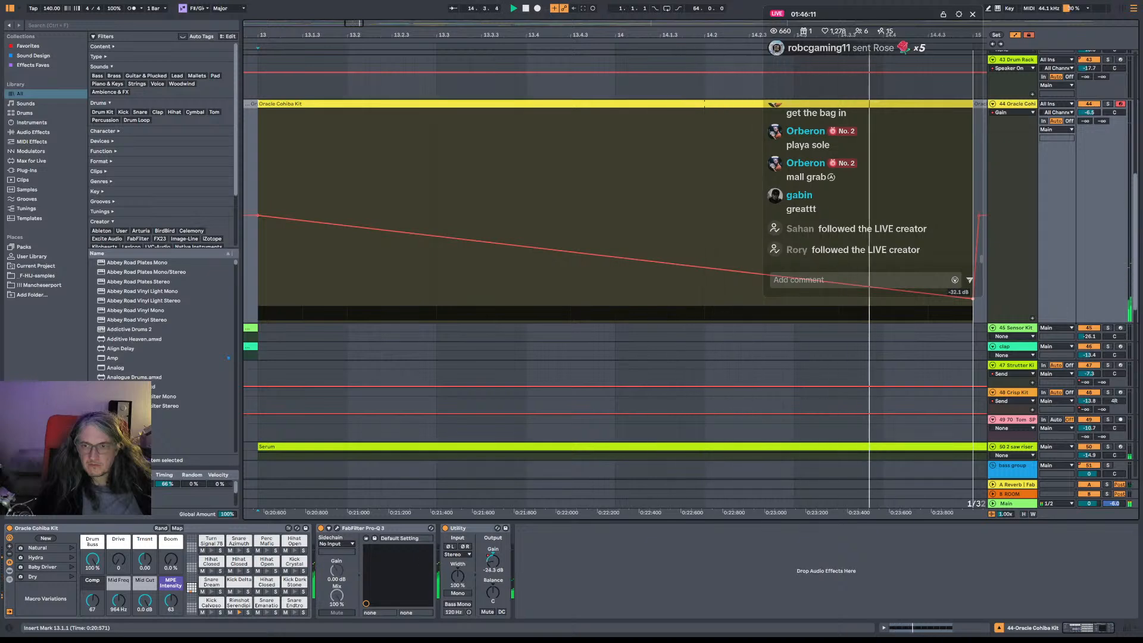
left_click_drag(973, 298, 973, 303)
Extend the rimshot clip's end to 15.1.3 and hold the low gain level up to that point before playing the ending.
left_click_drag(740, 34, 445, 13)
mouse_move(556, 105)
left_mouse_down()
mouse_move(598, 113)
mouse_move(576, 113)
left_mouse_up()
left_click_drag(553, 208, 575, 211)
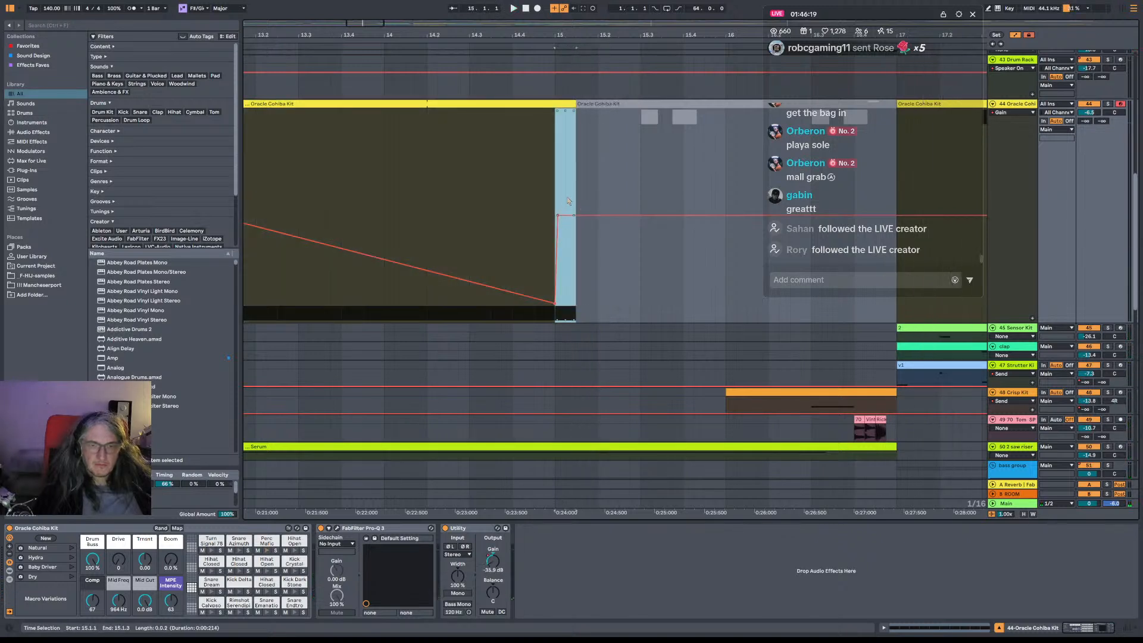
key("Right")
key("Right")
left_click(546, 201)
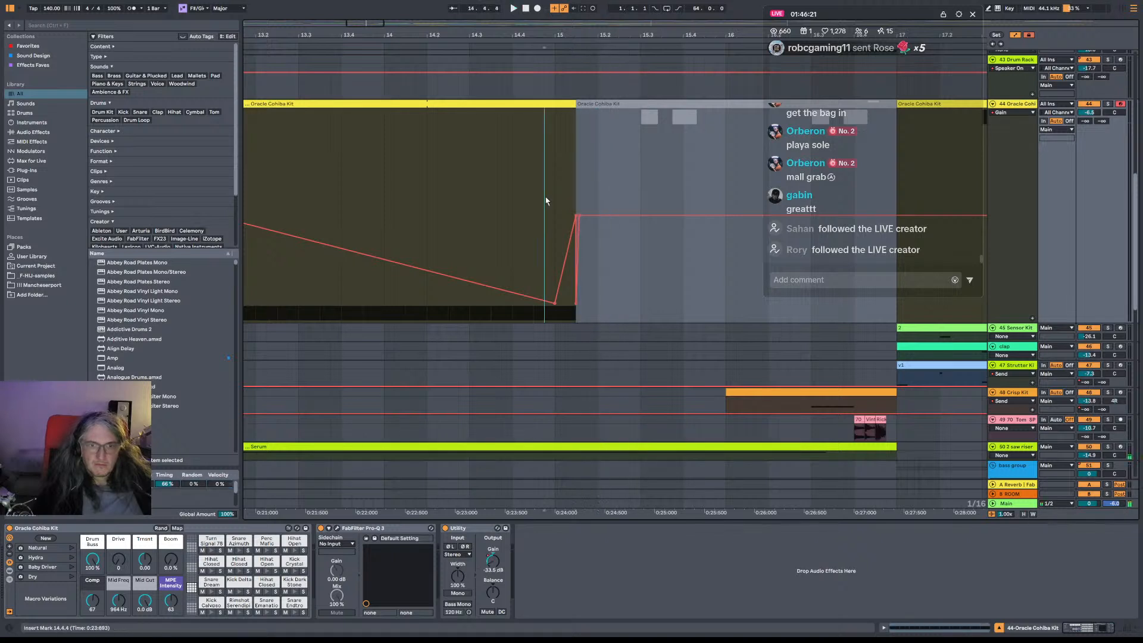
left_click(575, 216)
left_click(484, 205)
key("space")
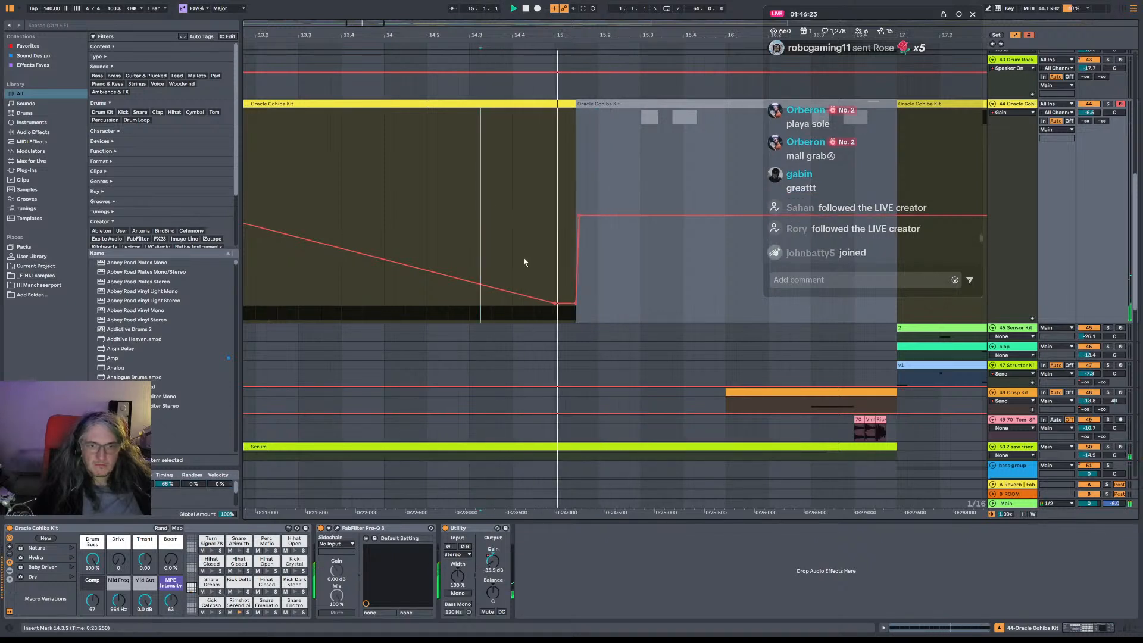
Lower the gain point at the clip's end to the minimum and play the fade from just before bar 13.
key("space")
left_click_drag(576, 304, 576, 323)
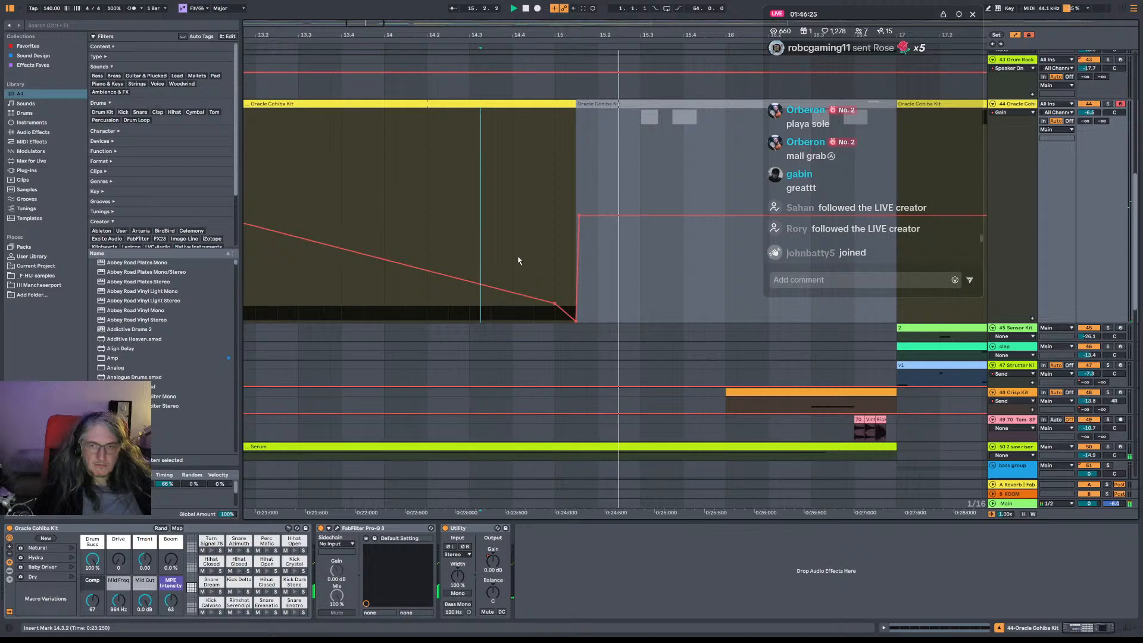
scroll(584, 241, "left", 4)
left_click(431, 205)
key("space")
key("space")
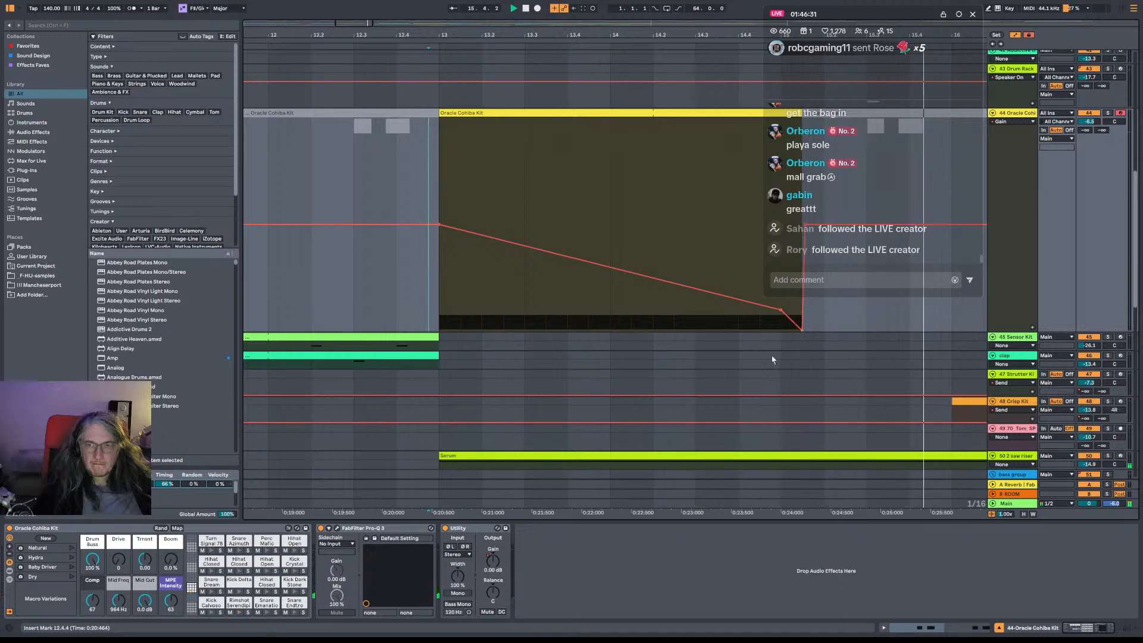
Hide the automation lanes and replay the rimshot build-up from bar 13 in the wider arrangement.
left_click(1016, 35)
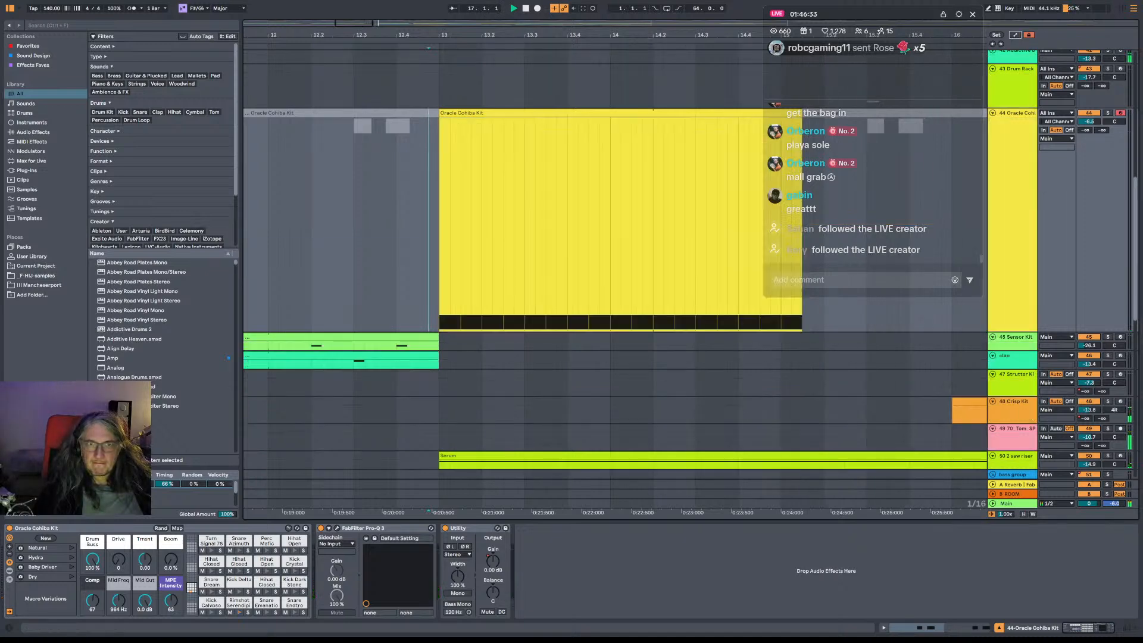
left_click_drag(643, 35, 435, 4)
key("space")
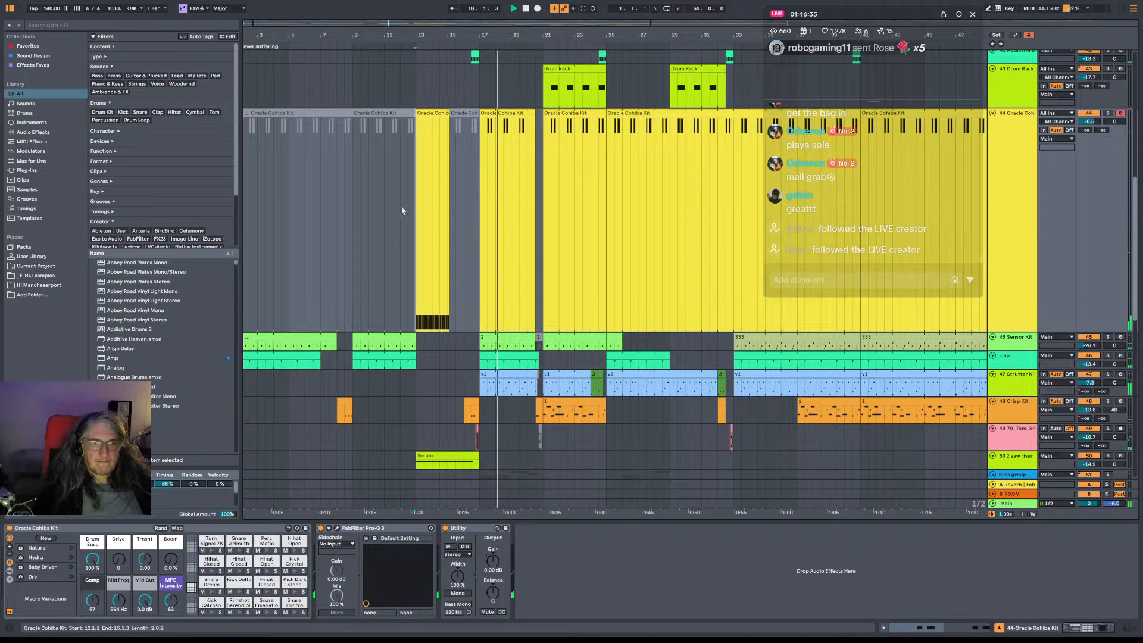
left_click(411, 257)
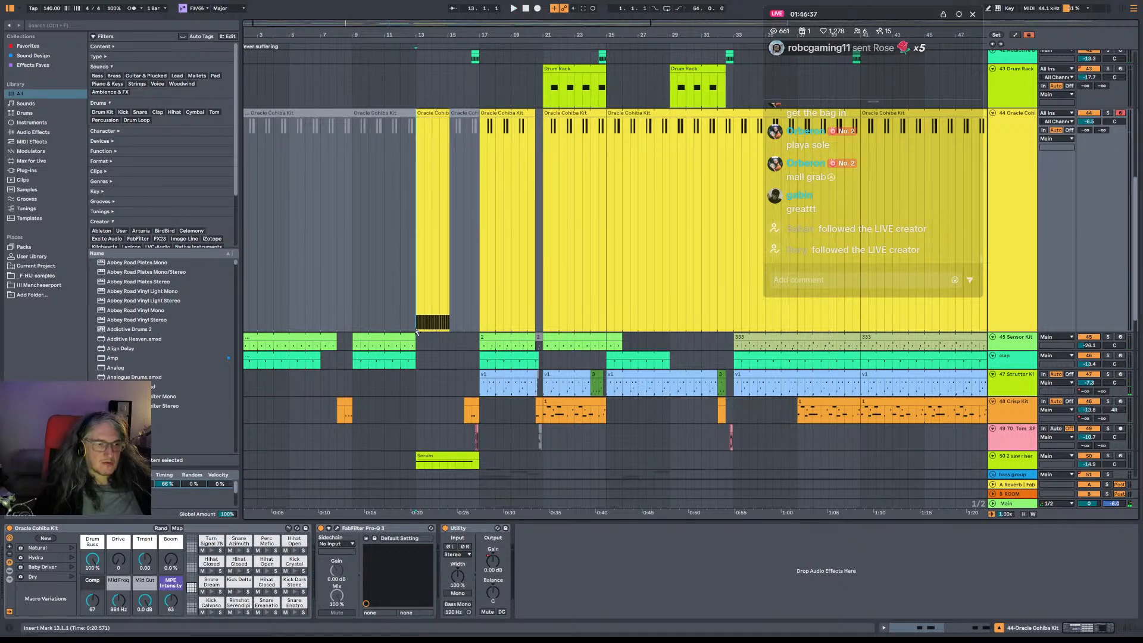
key("space")
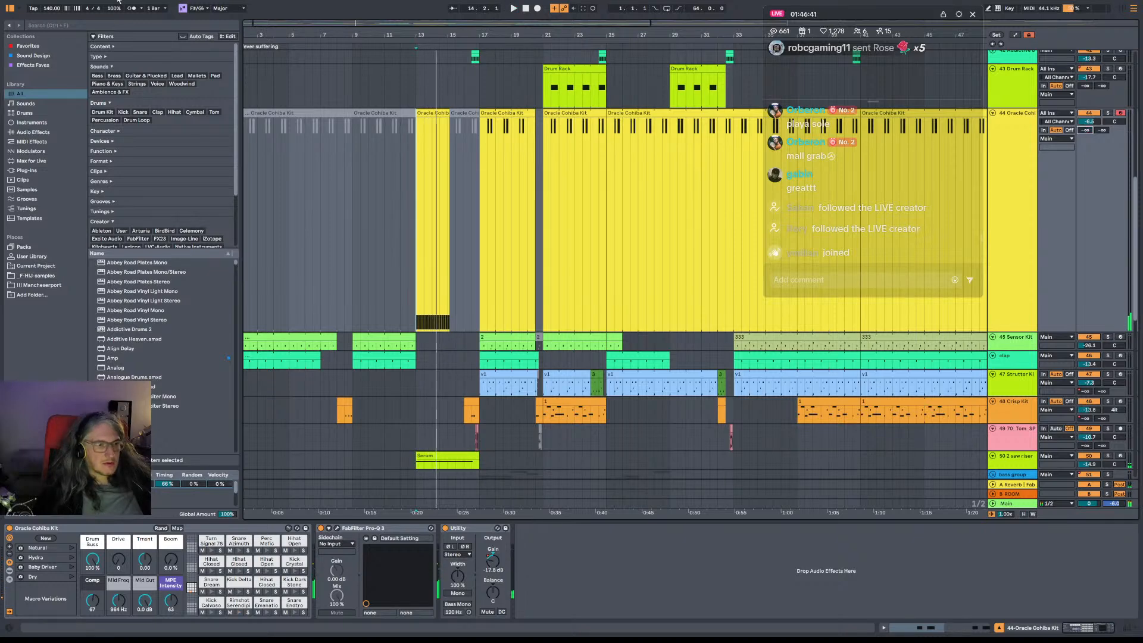
Add ValhallaPlate from the Favorites collection after Utility on the Oracle Cohiba Kit track.
left_click(46, 49)
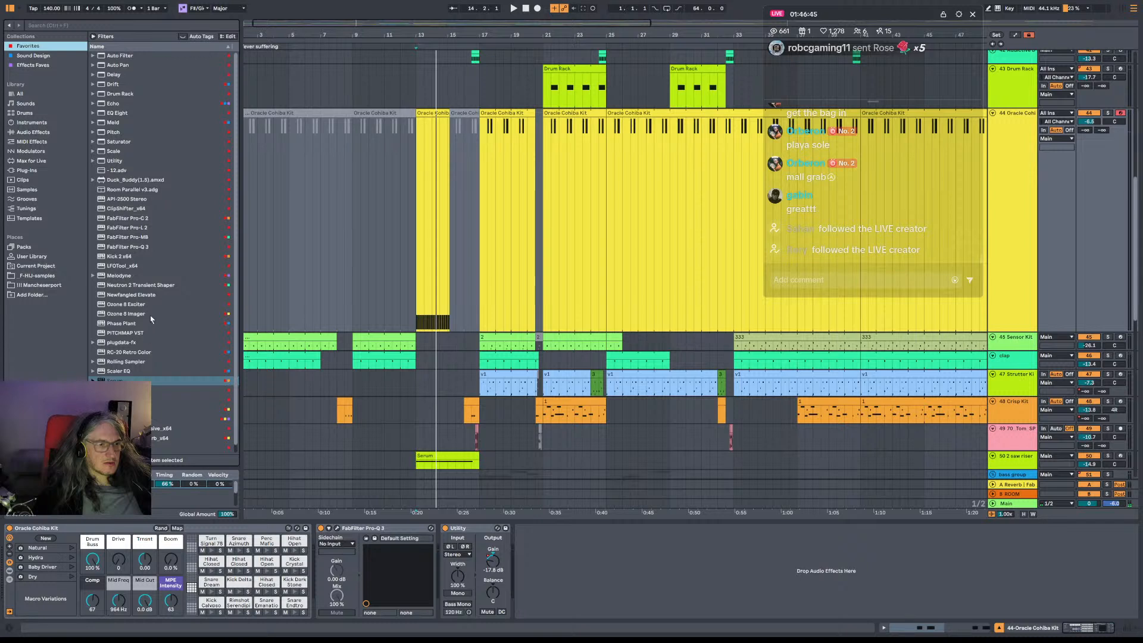
scroll(151, 320, "down", 1)
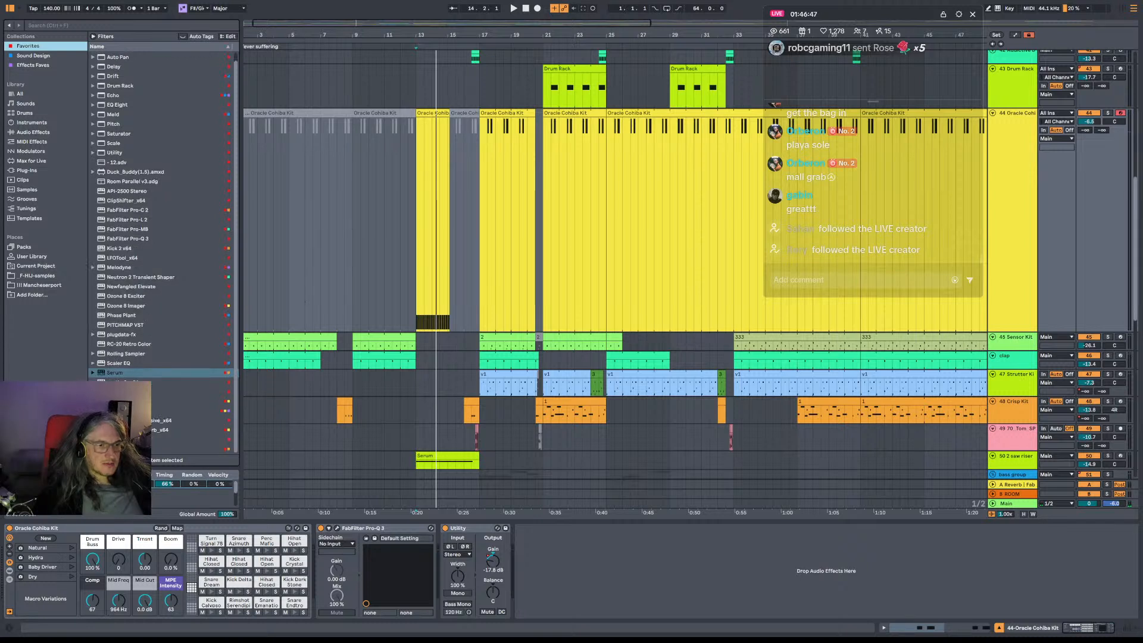
scroll(126, 409, "up", 1)
left_click(126, 410)
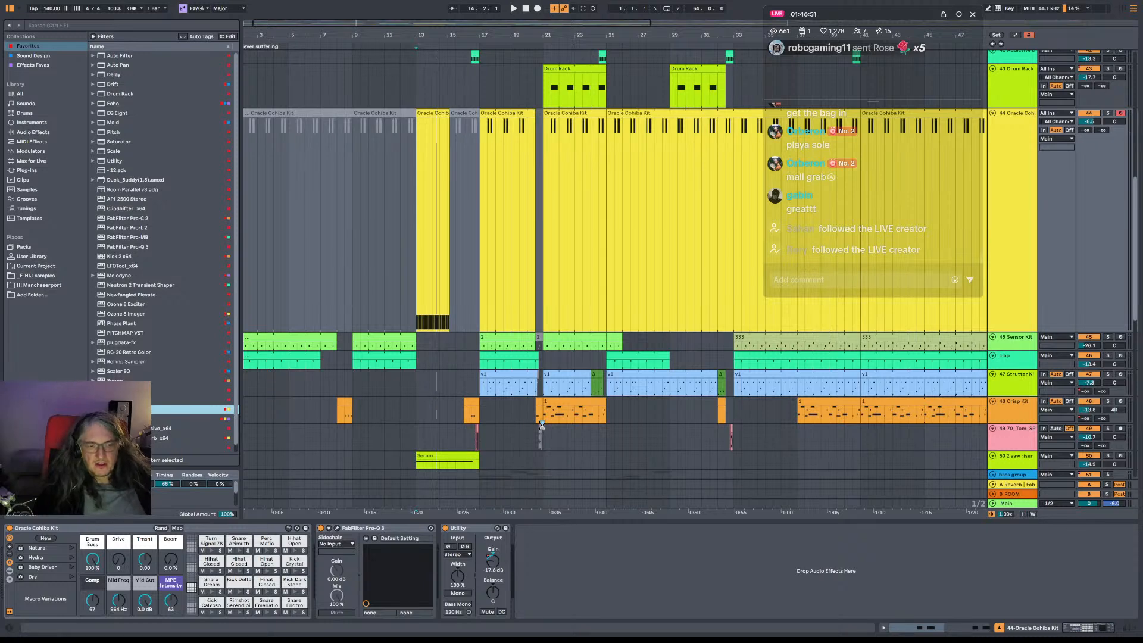
double_click(128, 409)
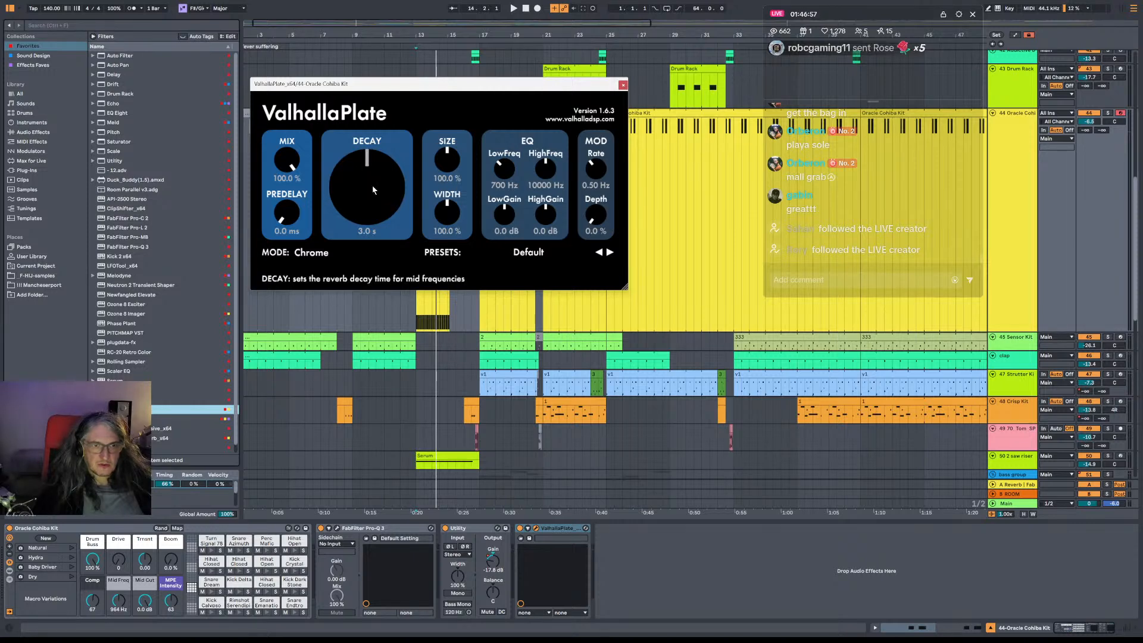
Set ValhallaPlate's decay to 2.0 s, size to 72%, width to 0% and mix to 0% while auditioning the build-up.
key("space")
left_click_drag(372, 185, 374, 194)
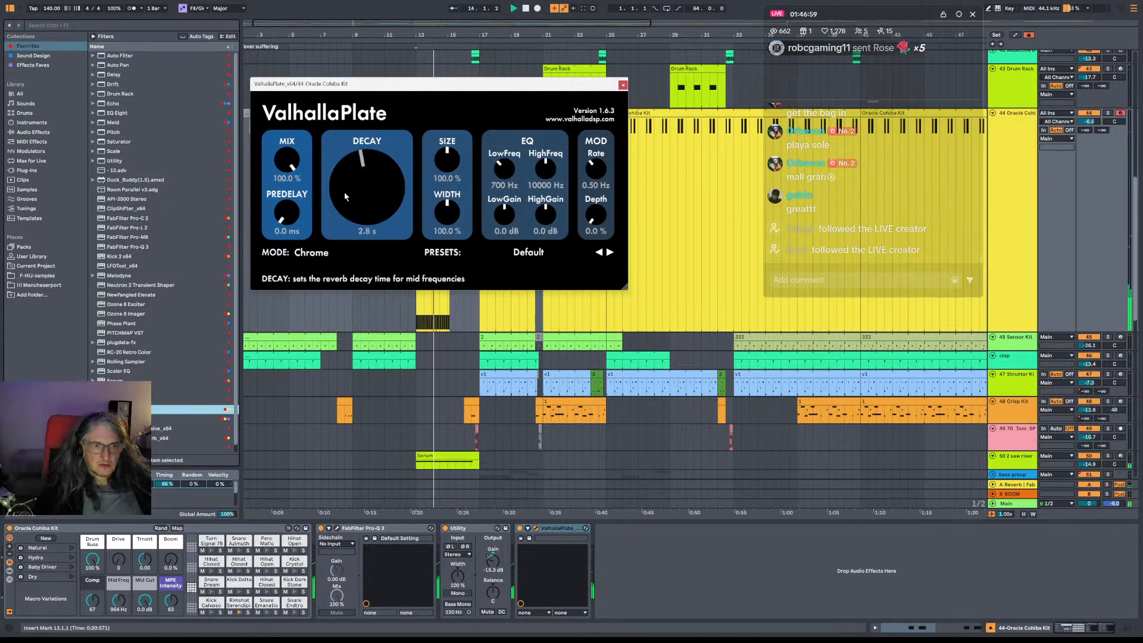
key("space")
key("space")
left_click_drag(291, 162, 296, 332)
left_click_drag(307, 247, 370, 211)
key("space")
left_click_drag(450, 158, 454, 175)
left_click_drag(450, 211, 454, 267)
left_click_drag(290, 160, 294, 224)
Record ValhallaPlate mix automation from bar 13, raising it to 68% over the rimshots and dropping it back to 0%.
key("space")
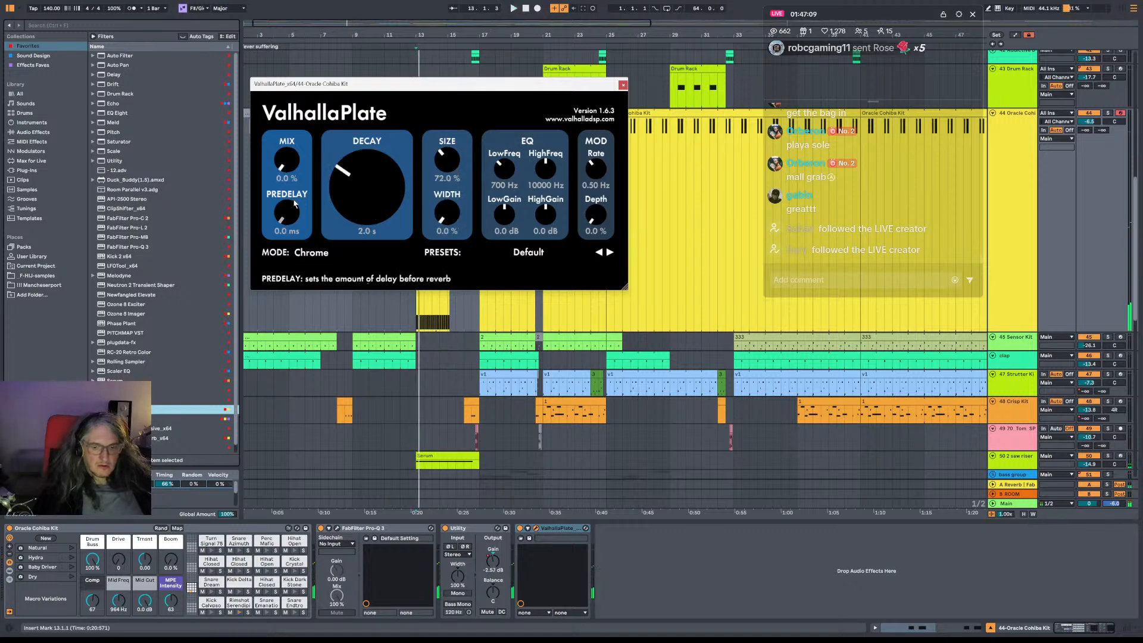
left_click_drag(306, 172, 310, 86)
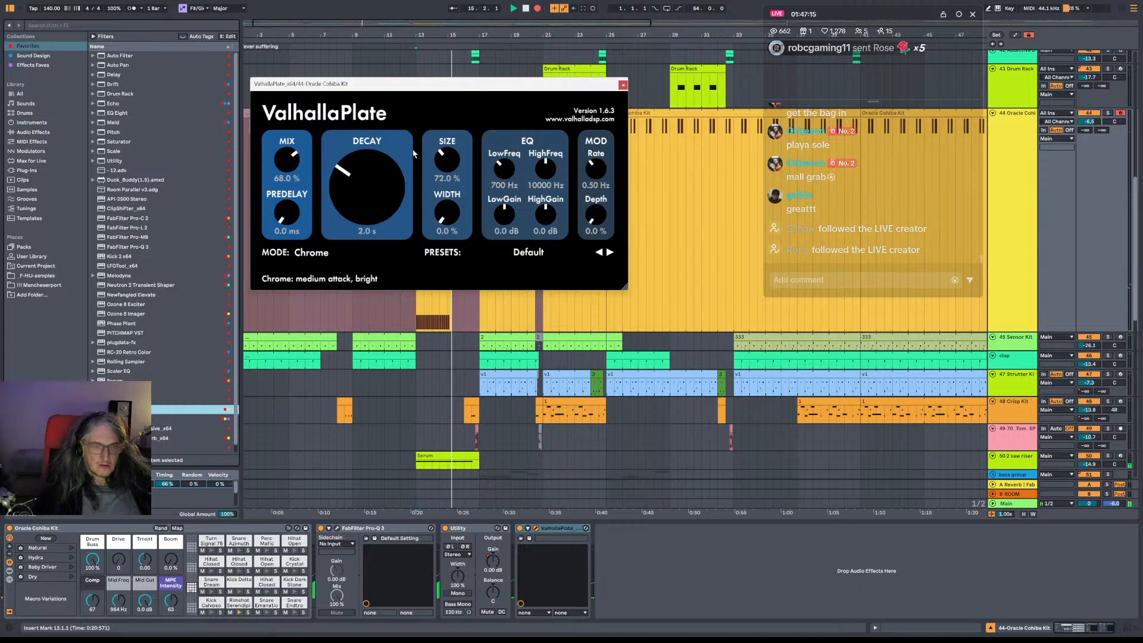
left_click_drag(288, 161, 280, 446)
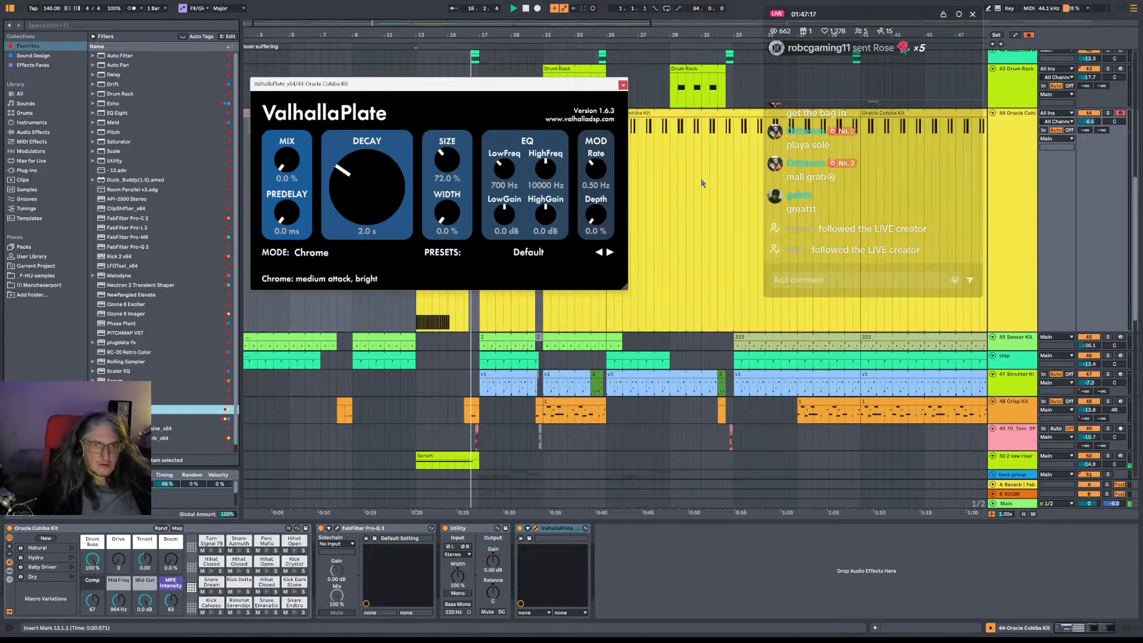
Replay the recorded reverb sweep, close the ValhallaPlate window, and bypass the Utility device.
key("space")
key("space")
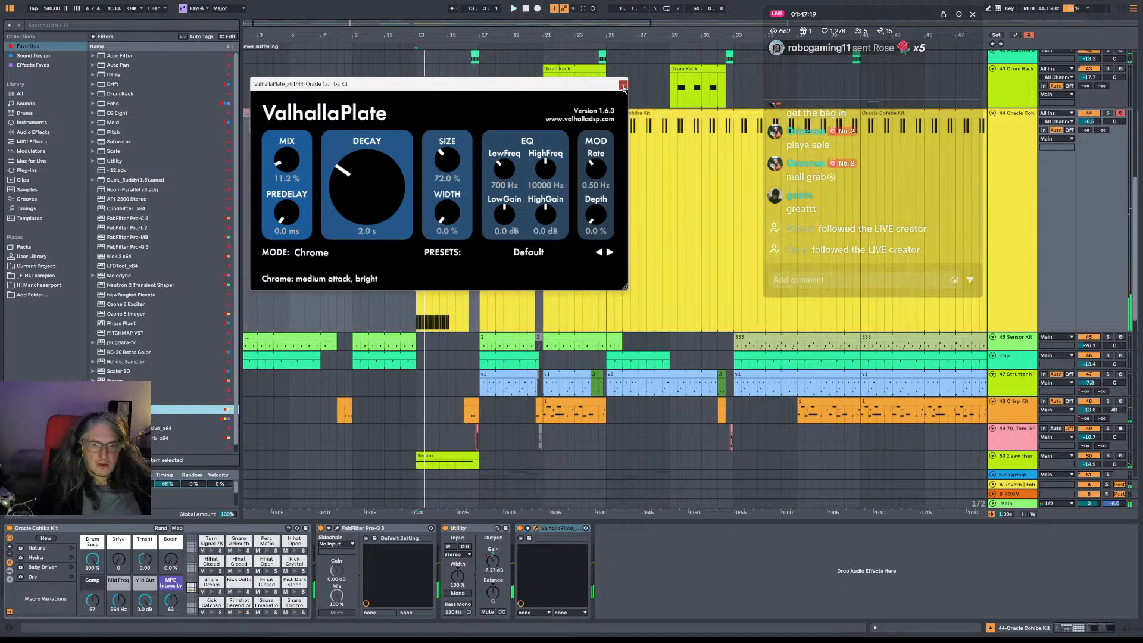
left_click(622, 86)
left_click(446, 529)
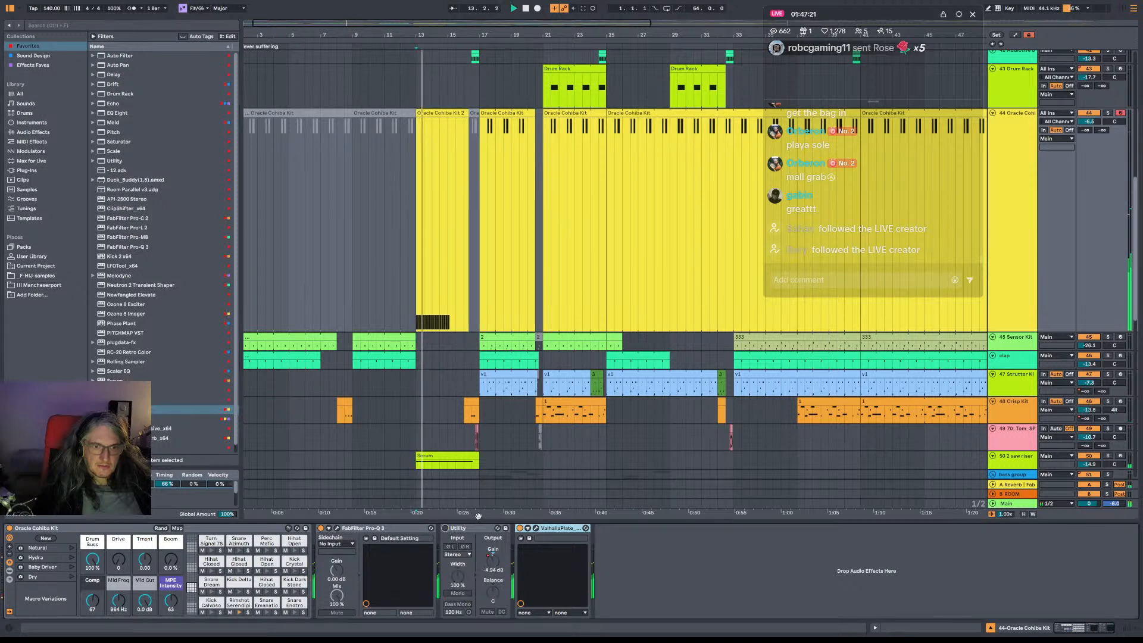
Reopen ValhallaPlate, step through the Steel and Cobalt modes, choose Brass, and play the build-up.
left_click(537, 529)
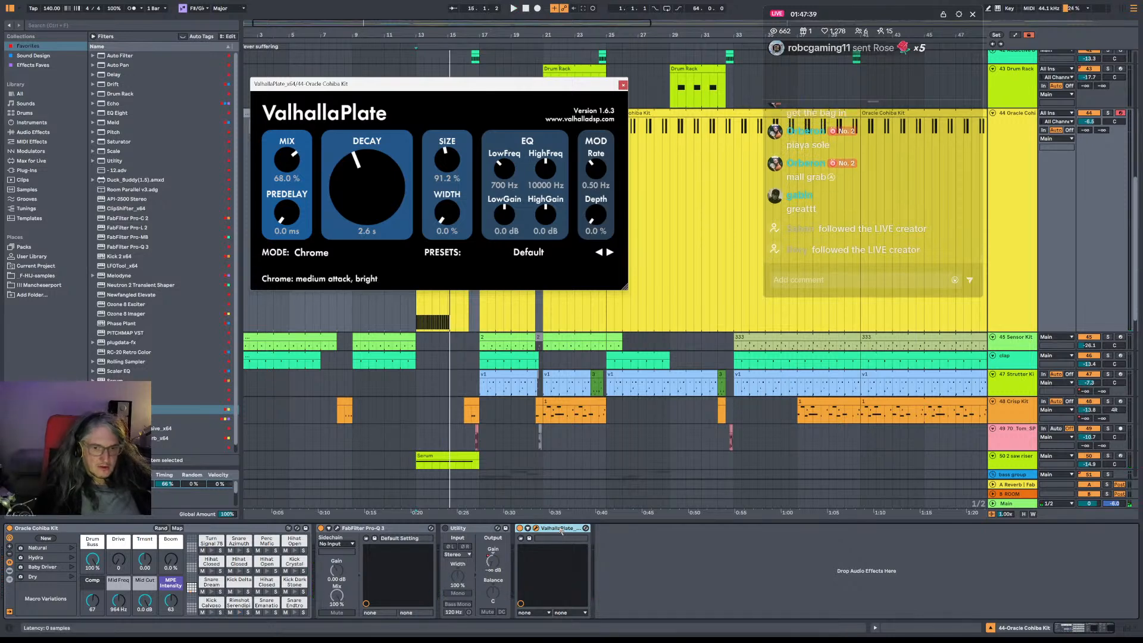
left_click(324, 254)
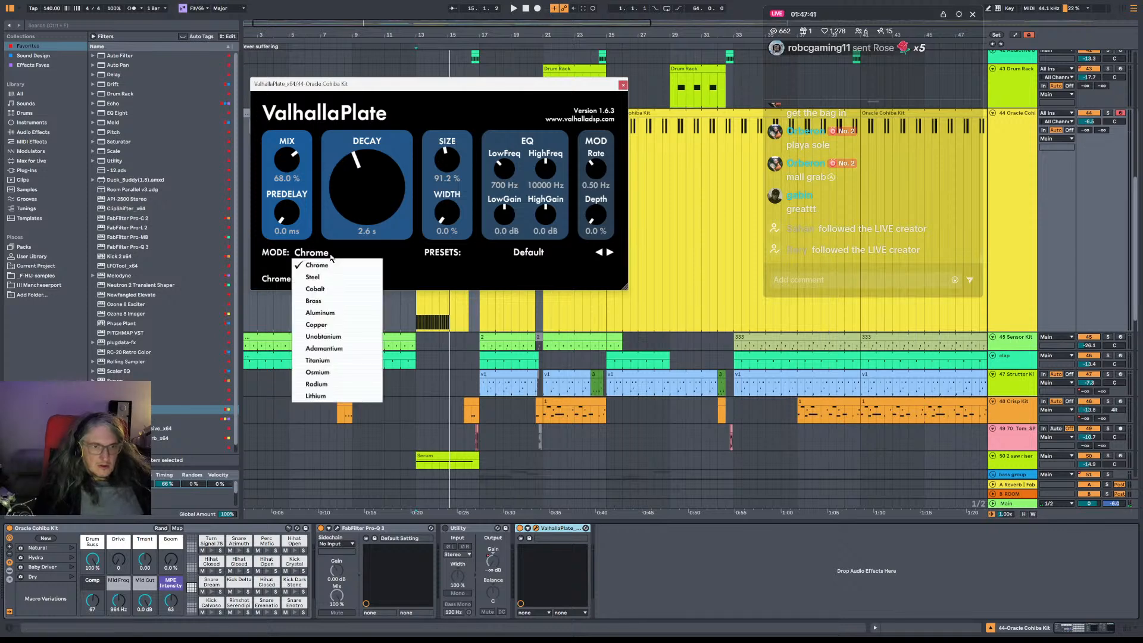
left_click(325, 255)
left_click(324, 254)
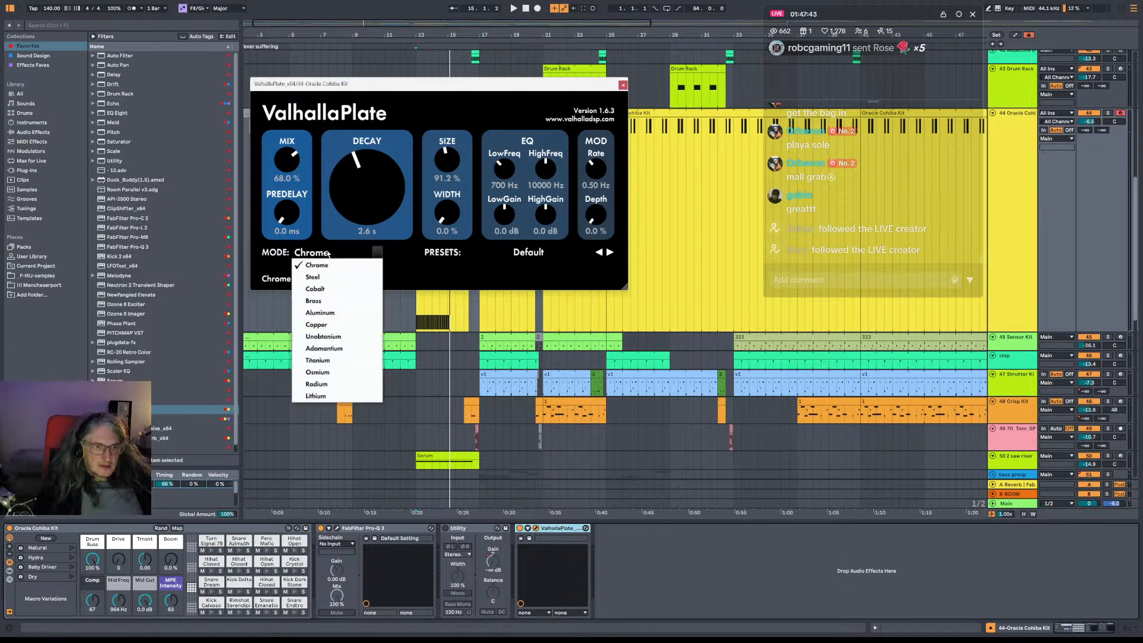
left_click(316, 284)
left_click(320, 251)
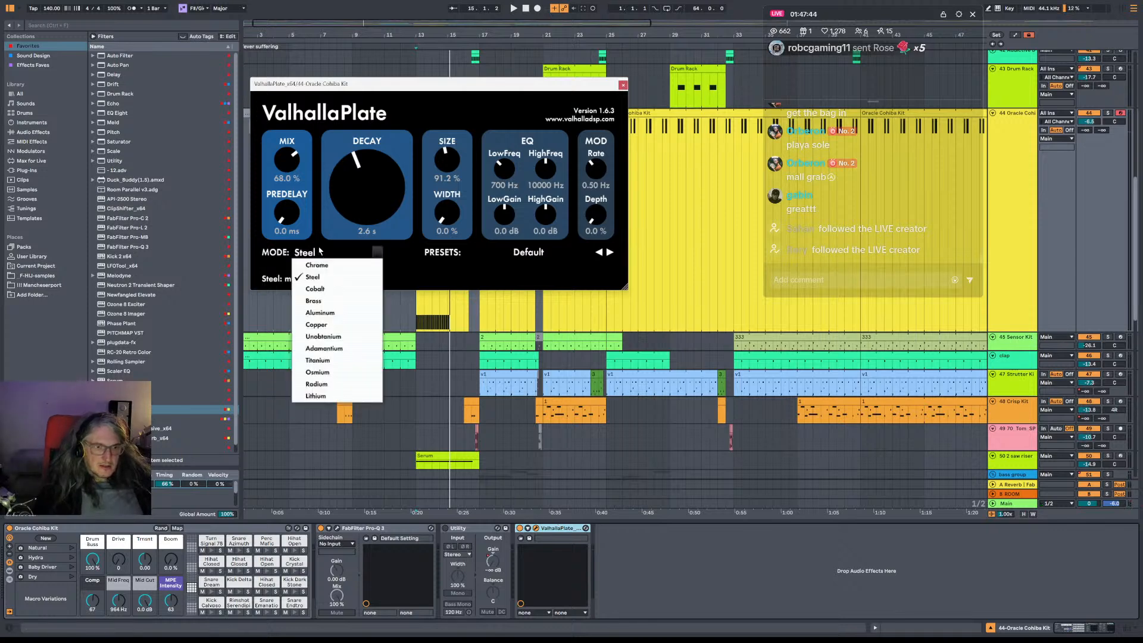
left_click(315, 289)
left_click(319, 253)
left_click(321, 268)
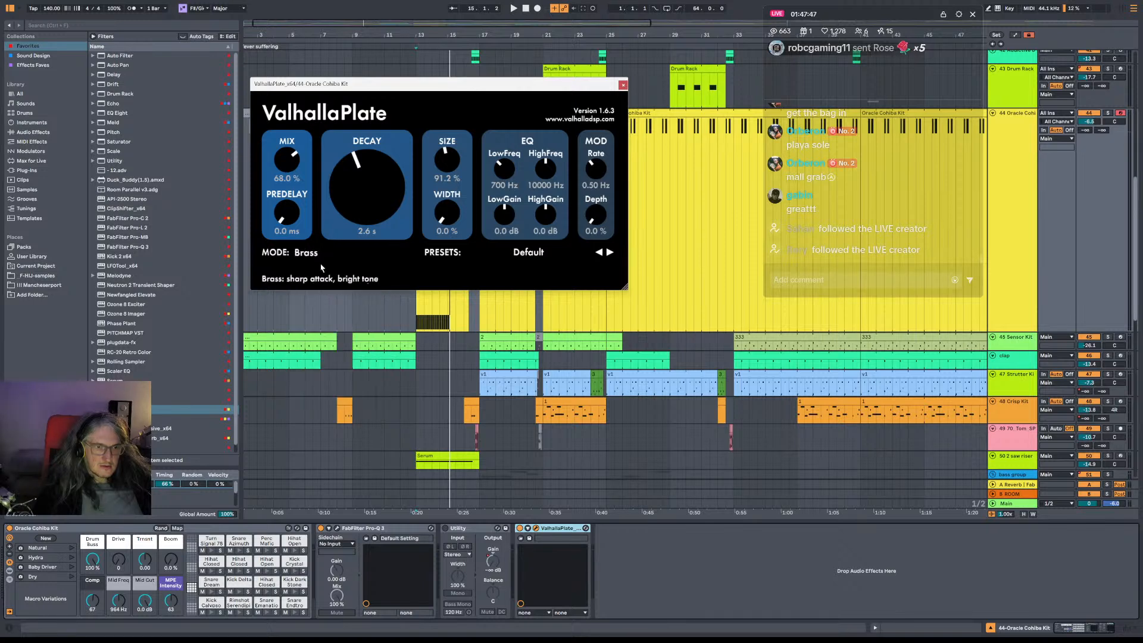
key("space")
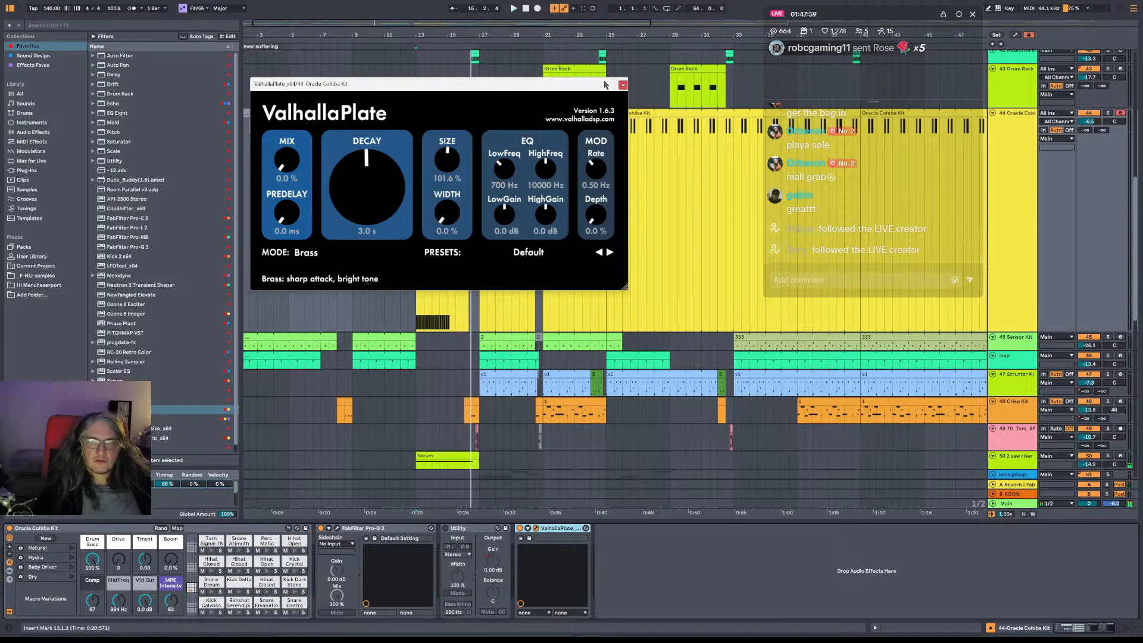
Close ValhallaPlate, show the arrangement automation, and add a lane for each automated envelope on the Oracle Cohiba Kit track.
left_click(623, 85)
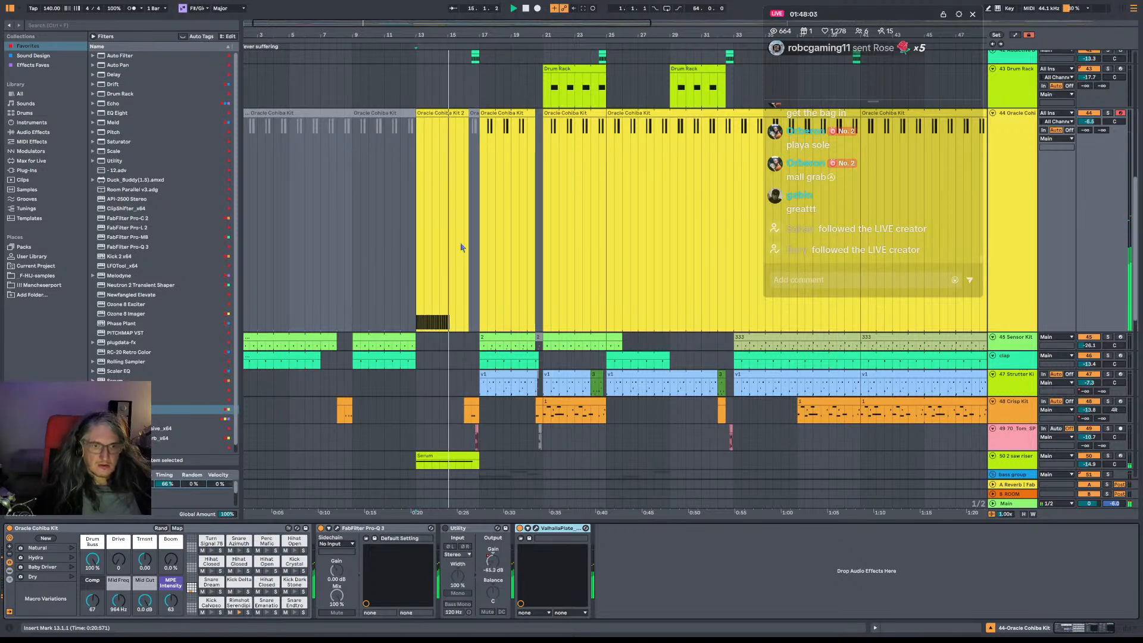
key("a")
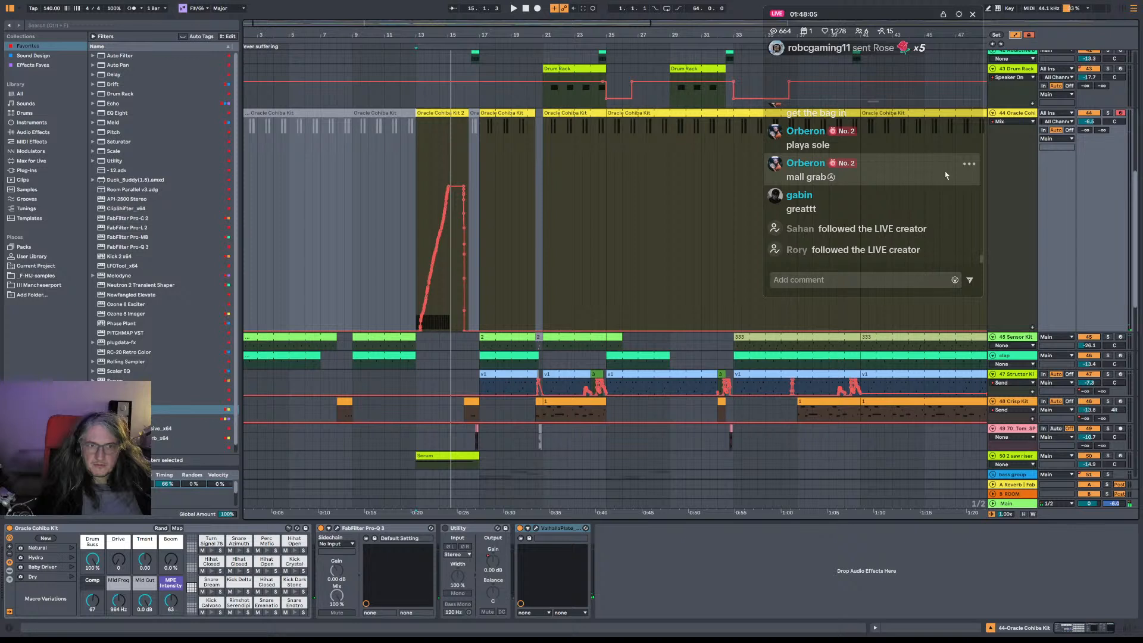
right_click(1026, 171)
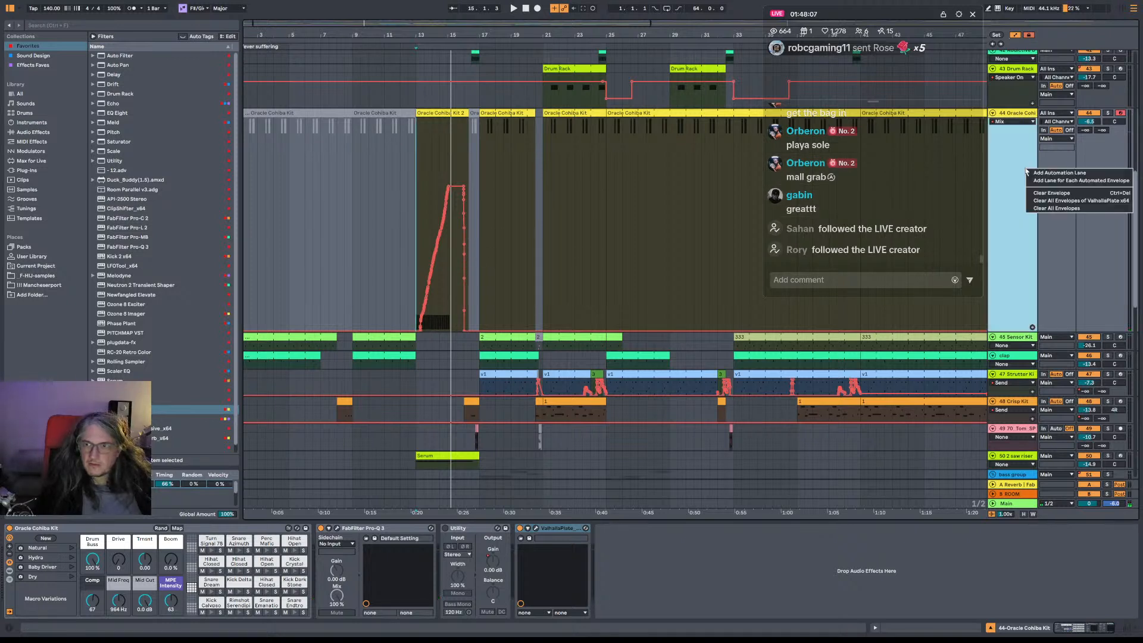
left_click(1066, 180)
scroll(595, 321, "down", 2)
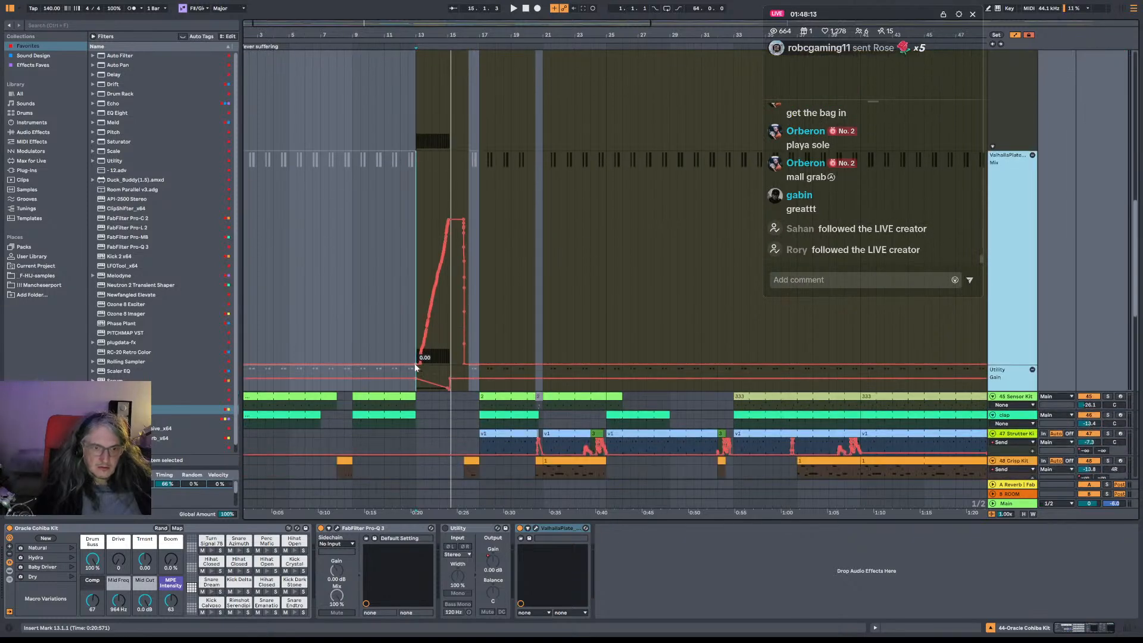
Start the ValhallaPlate mix rise slightly before bar 13 and simplify the recorded envelope up to about bar 16.
left_click(392, 362)
left_click_drag(392, 364, 408, 363)
key("space")
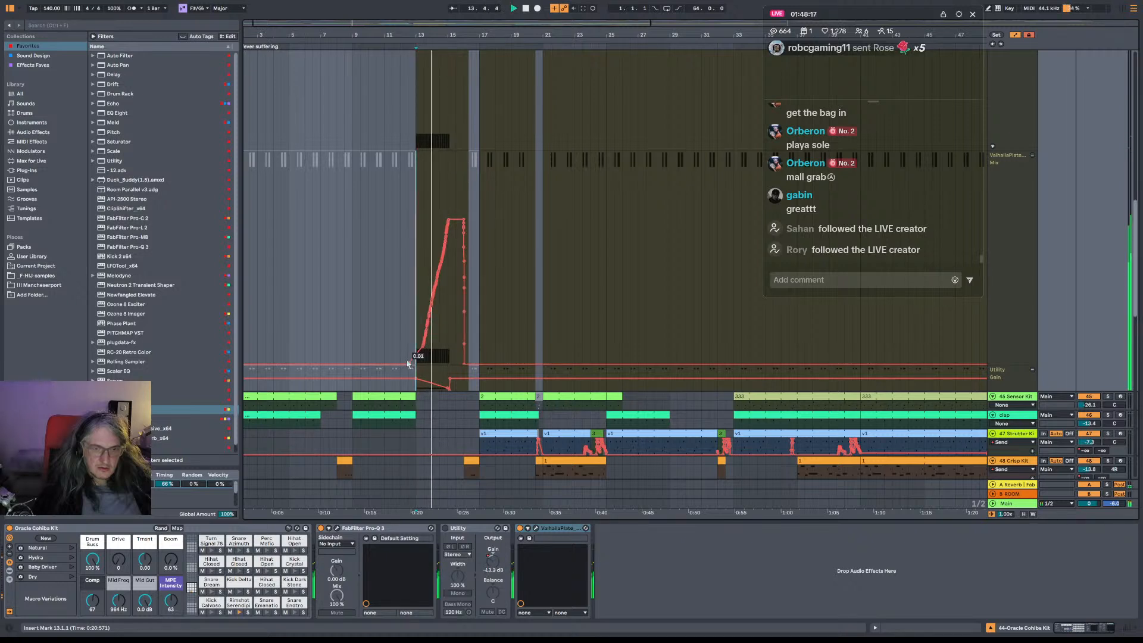
left_click_drag(400, 306, 469, 308)
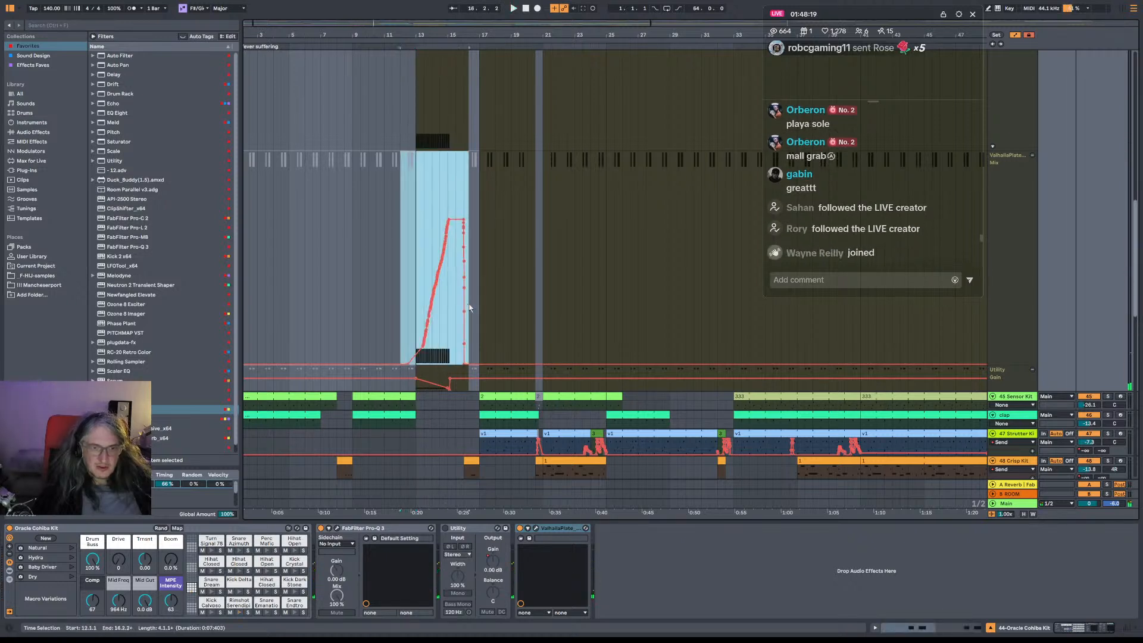
right_click(450, 228)
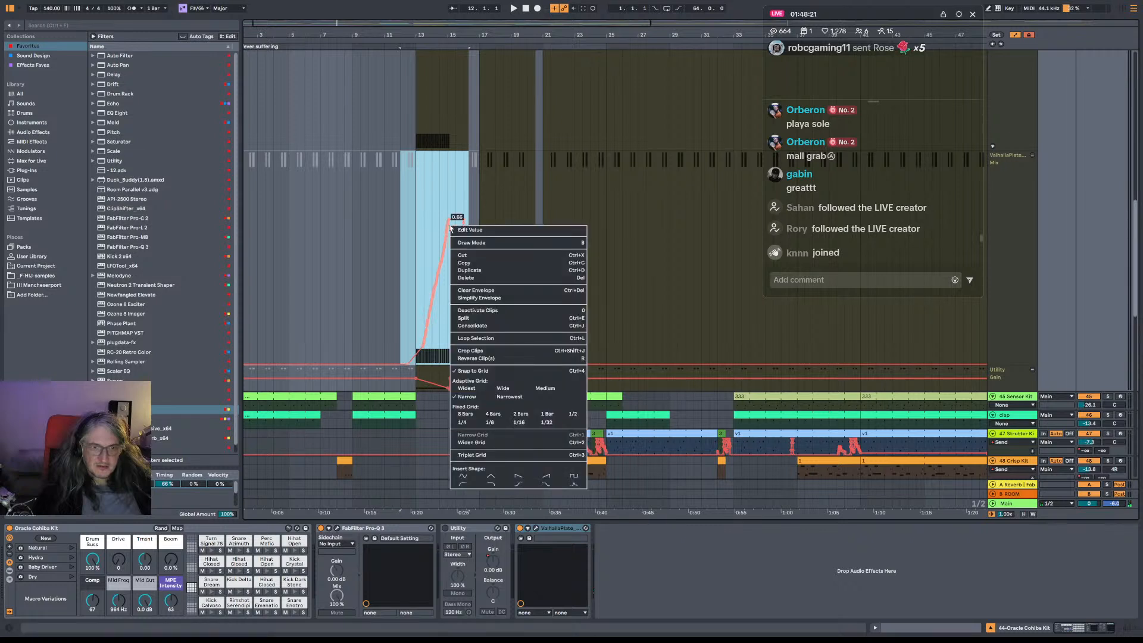
left_click(489, 299)
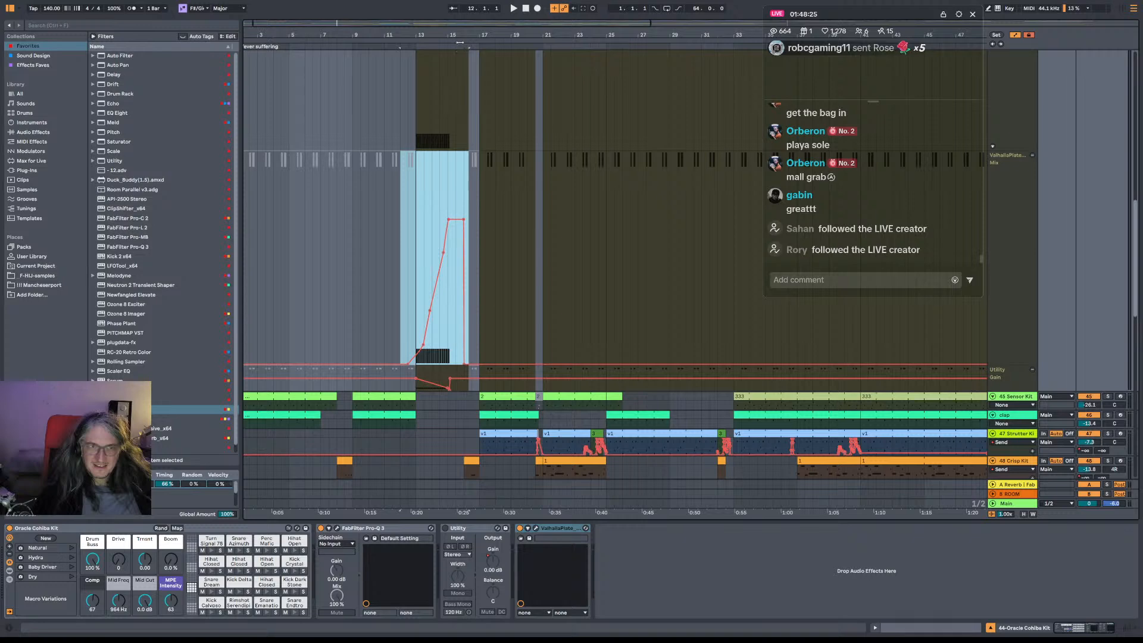
Smooth the foot of the mix ramp with a 0.02 point before bar 13, and raise its end before bar 16 to 0.76.
key("ctrl+a")
left_click_drag(446, 34, 446, 95)
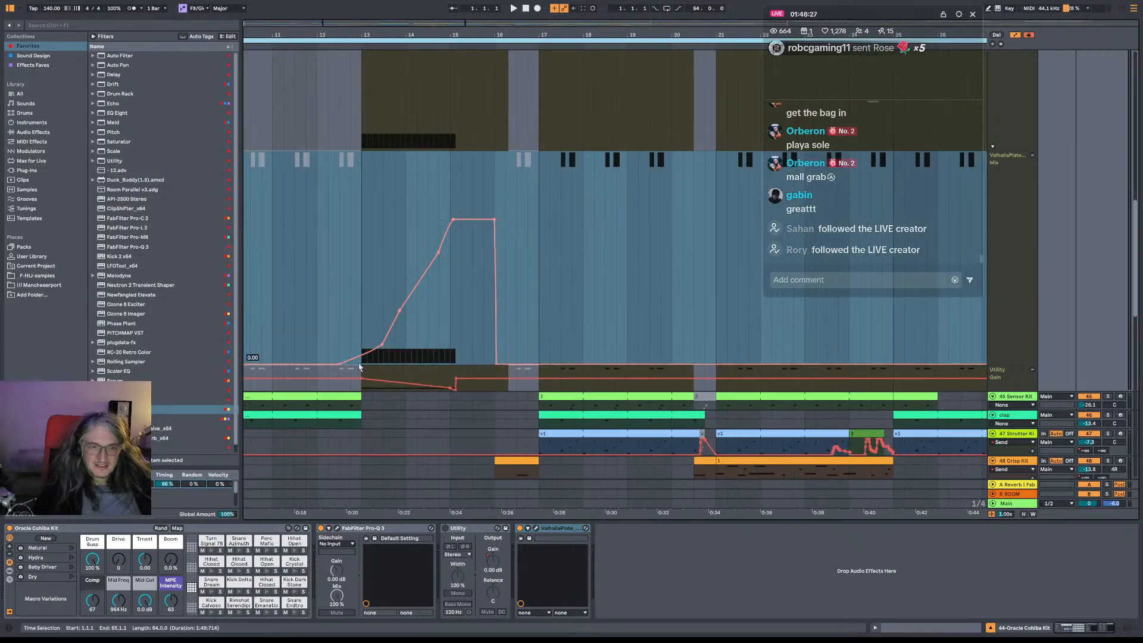
left_click(357, 359)
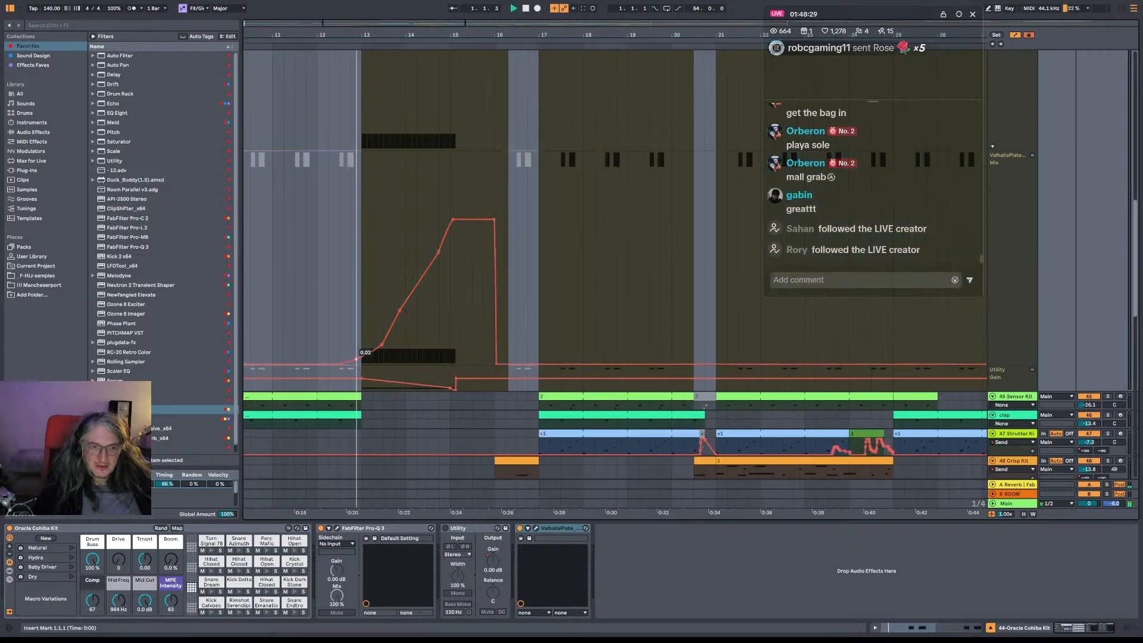
key("space")
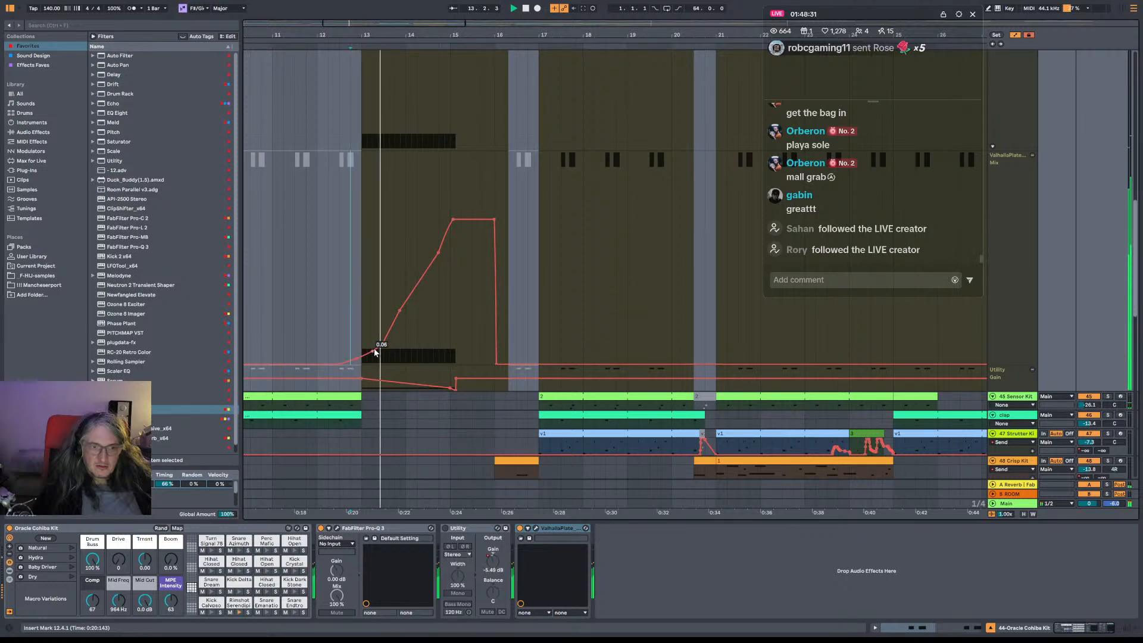
left_click(381, 347)
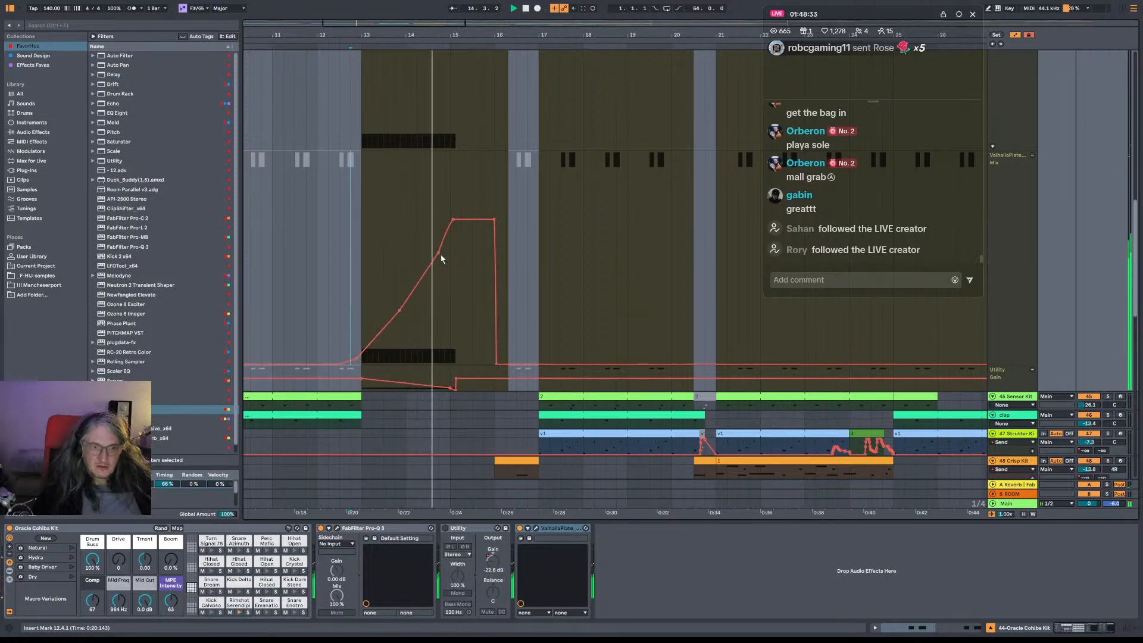
left_click_drag(453, 220, 494, 202)
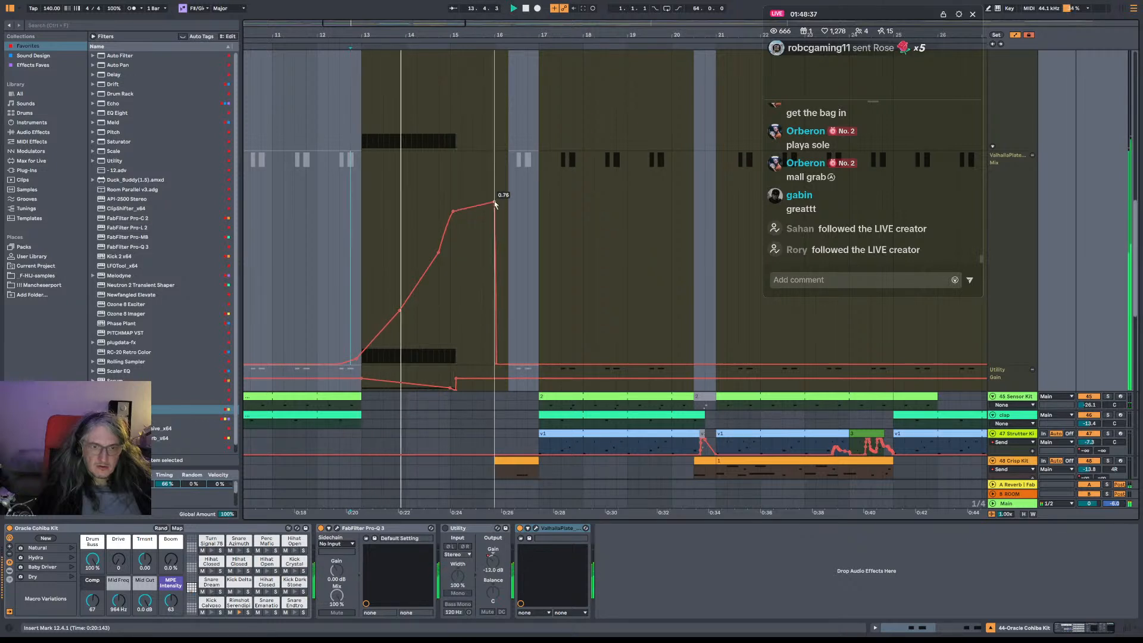
Set ValhallaPlate's decay to 4.1 s and its size to 148% while the build-up plays, and close the plug-in.
left_click(536, 528)
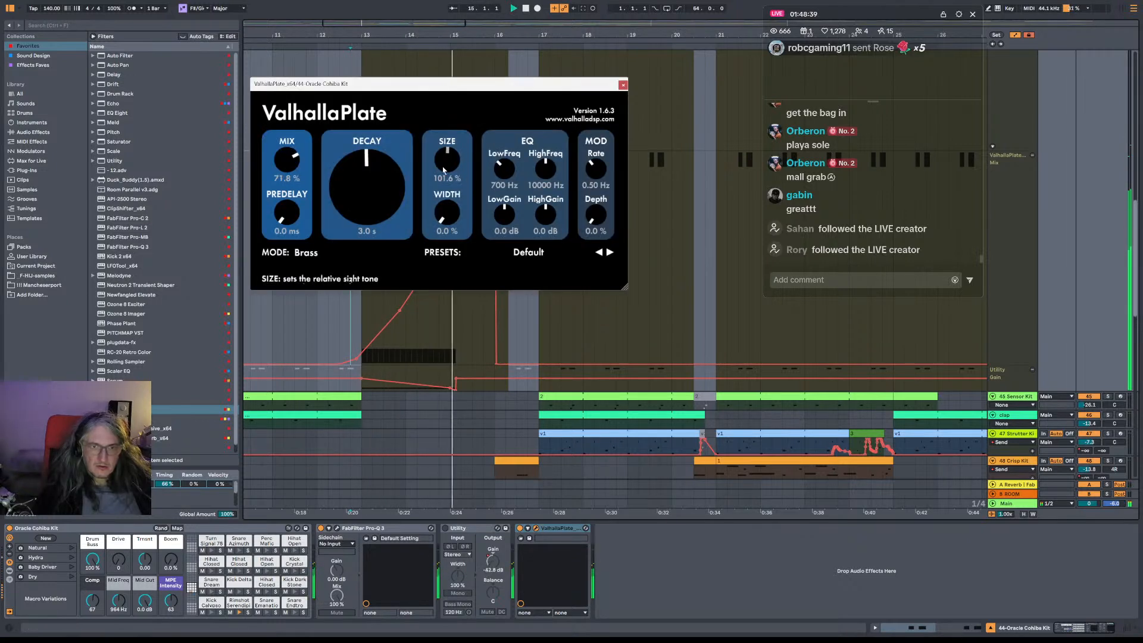
left_click_drag(356, 211, 357, 198)
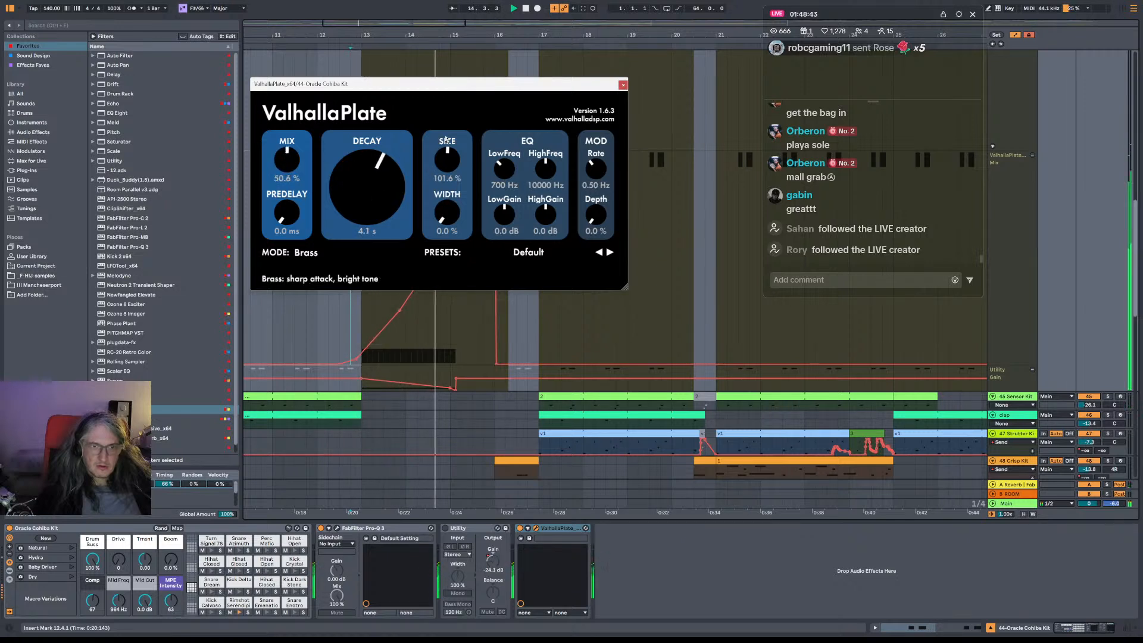
left_click_drag(453, 164, 454, 138)
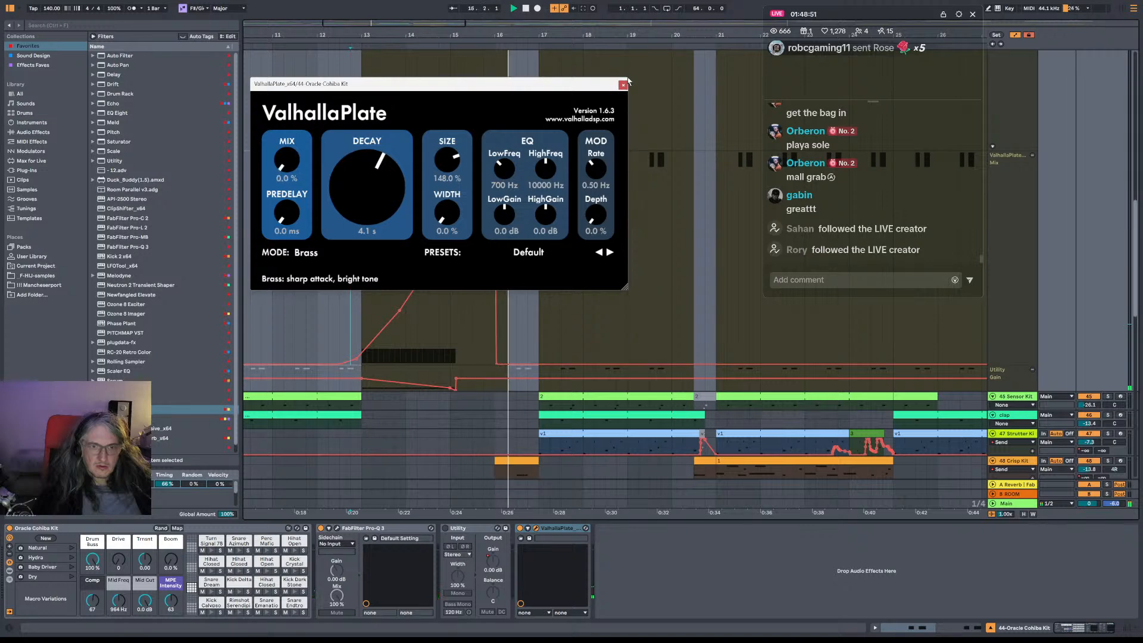
left_click(624, 83)
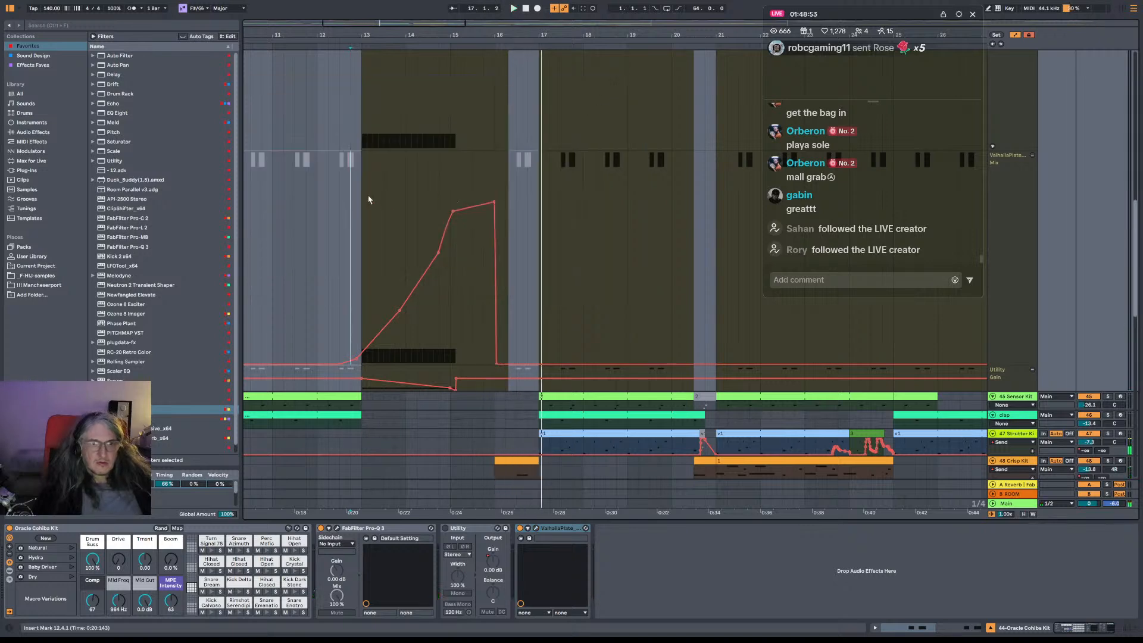
Play from bar 13 and shorten the Serum clip on the saw riser track to end at bar 16.
left_click(369, 199)
scroll(381, 239, "down", 5)
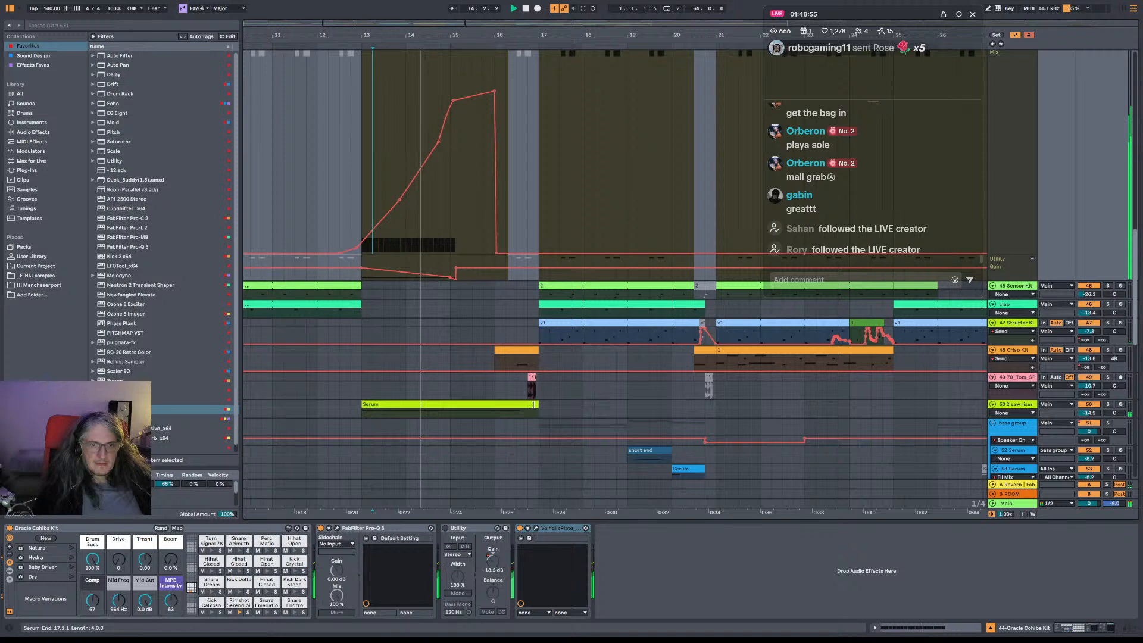
left_click_drag(535, 404, 496, 404)
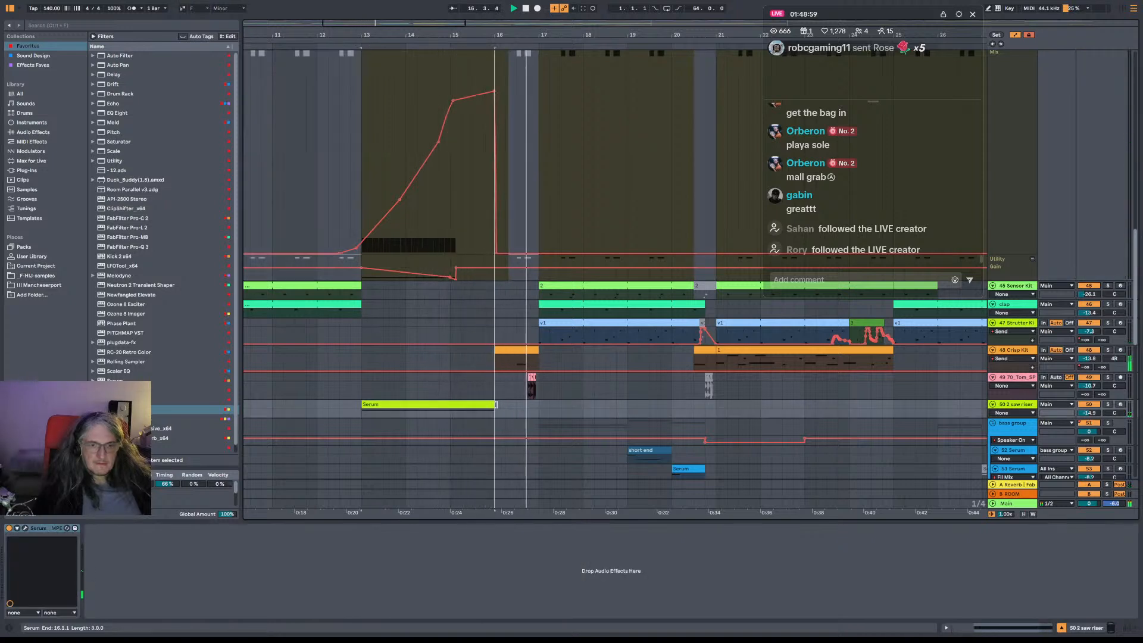
Open Serum on the saw riser track, move LFO 2's closing drop earlier, and check LFO 1 and the reverb effect.
left_click(66, 529)
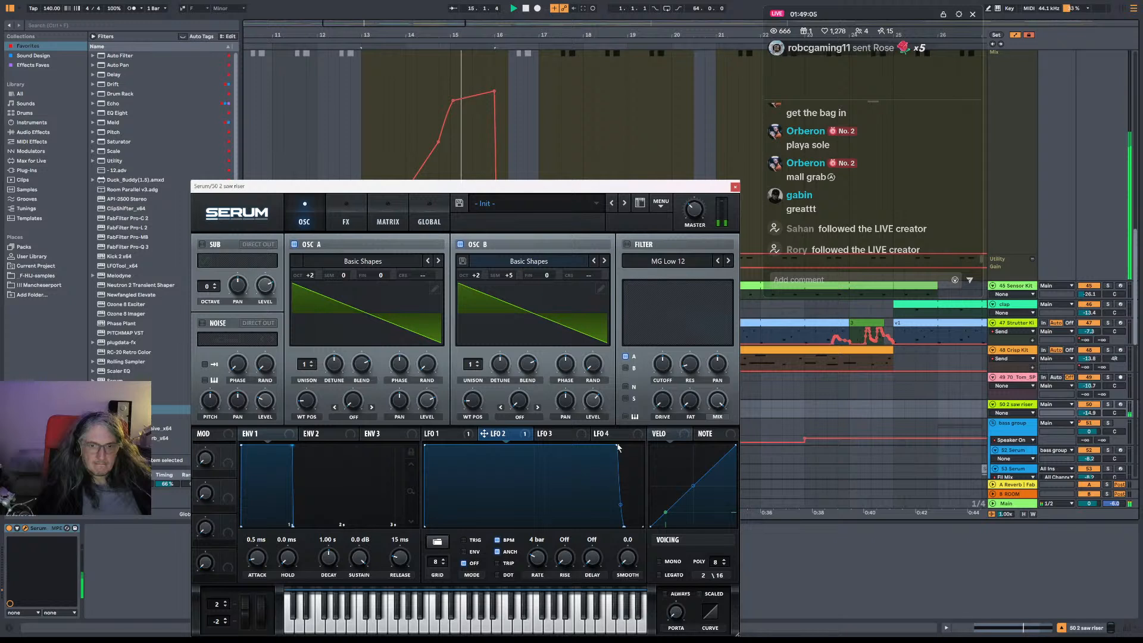
left_click_drag(618, 448, 596, 444)
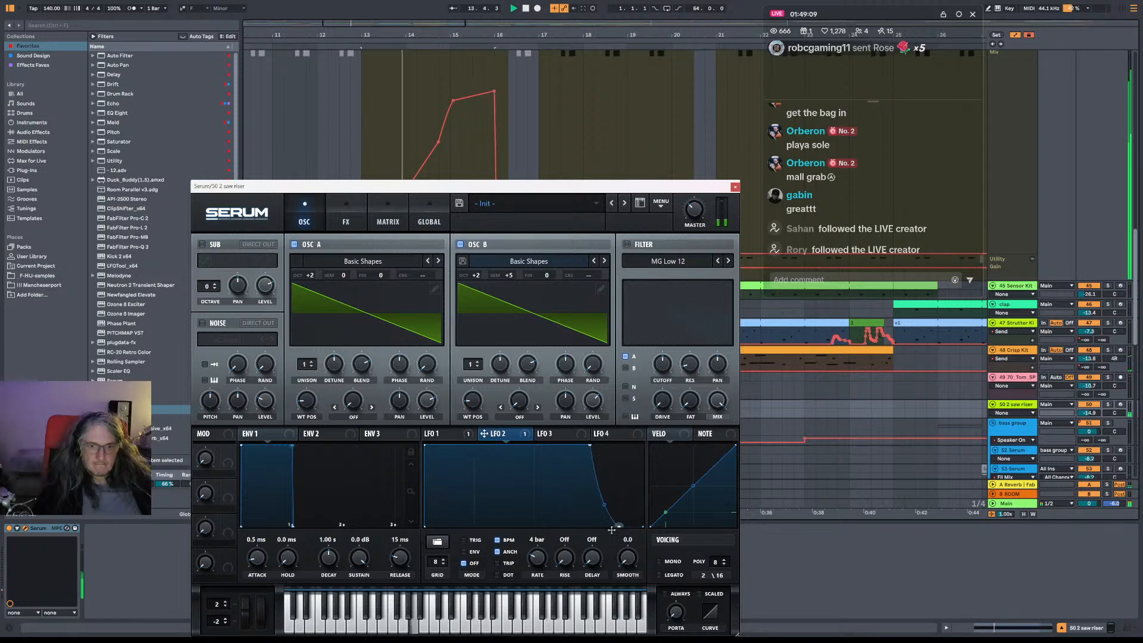
left_click_drag(618, 527, 596, 533)
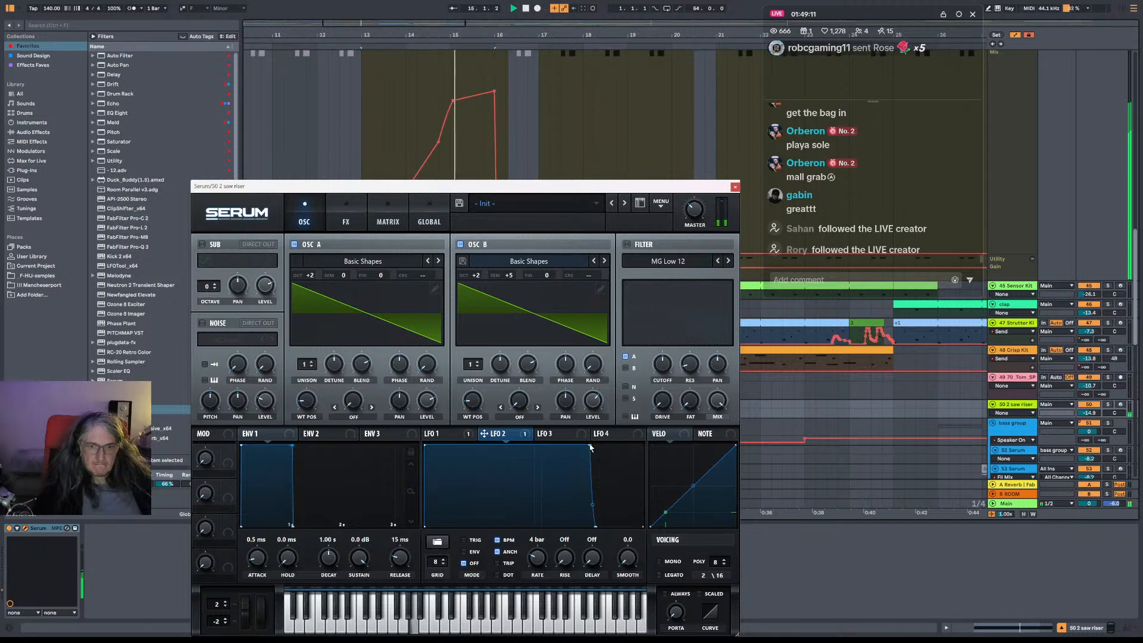
left_click(441, 434)
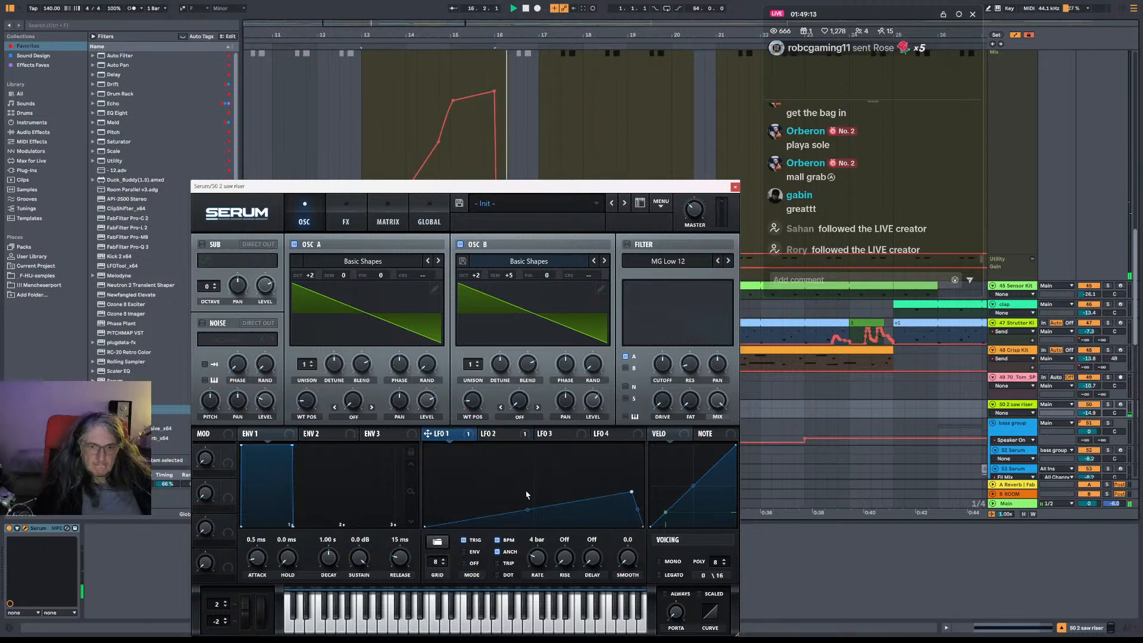
left_click(506, 435)
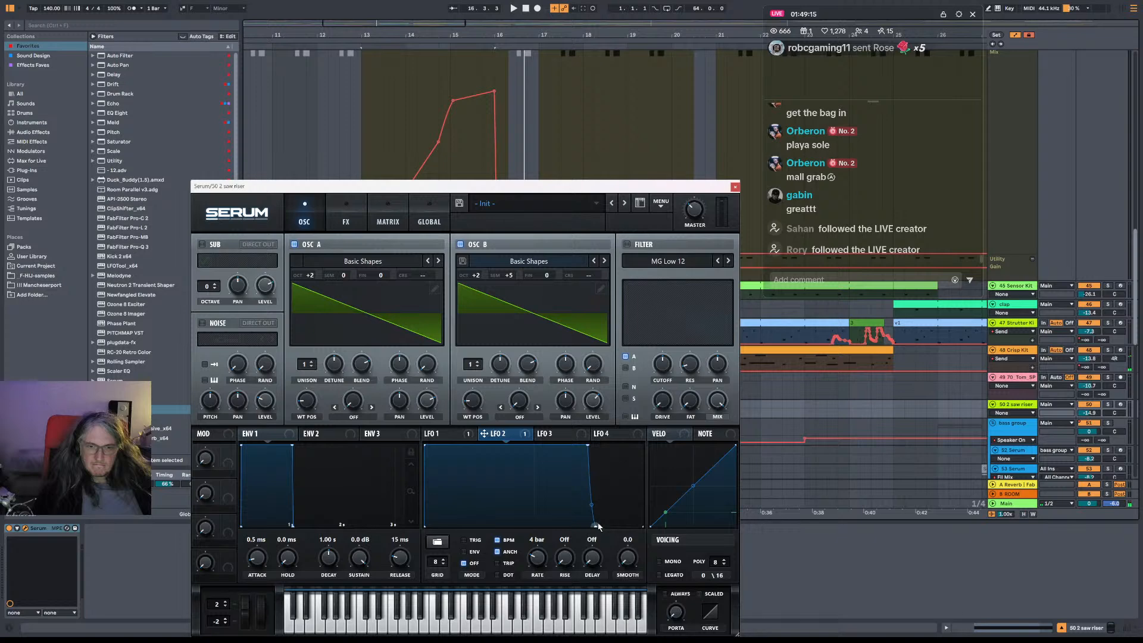
left_click(348, 220)
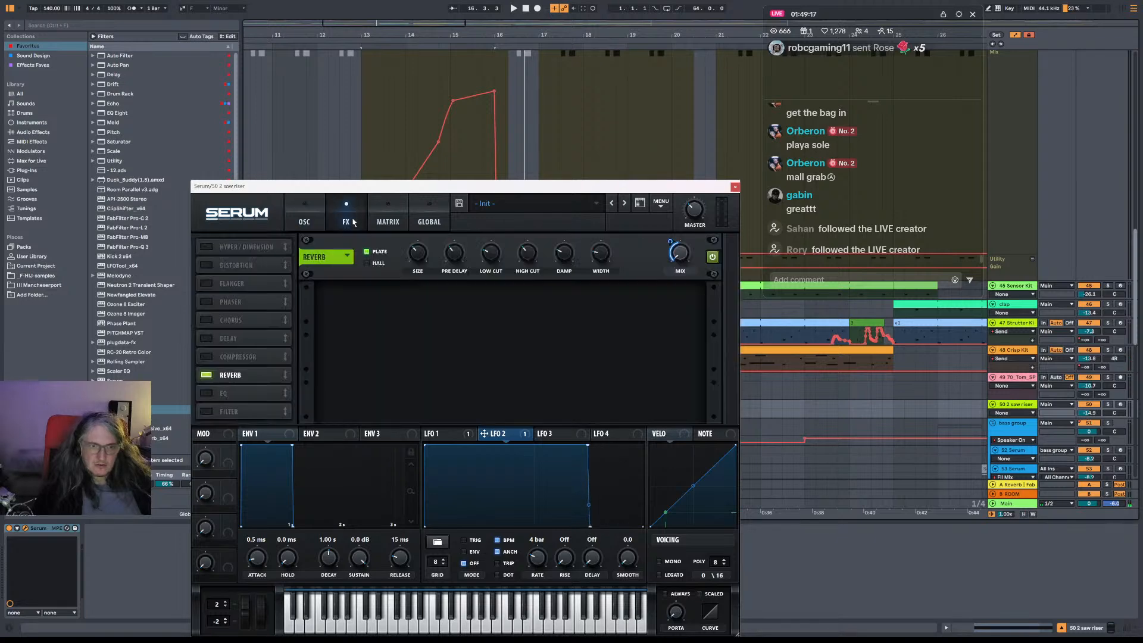
left_click(304, 219)
key("space")
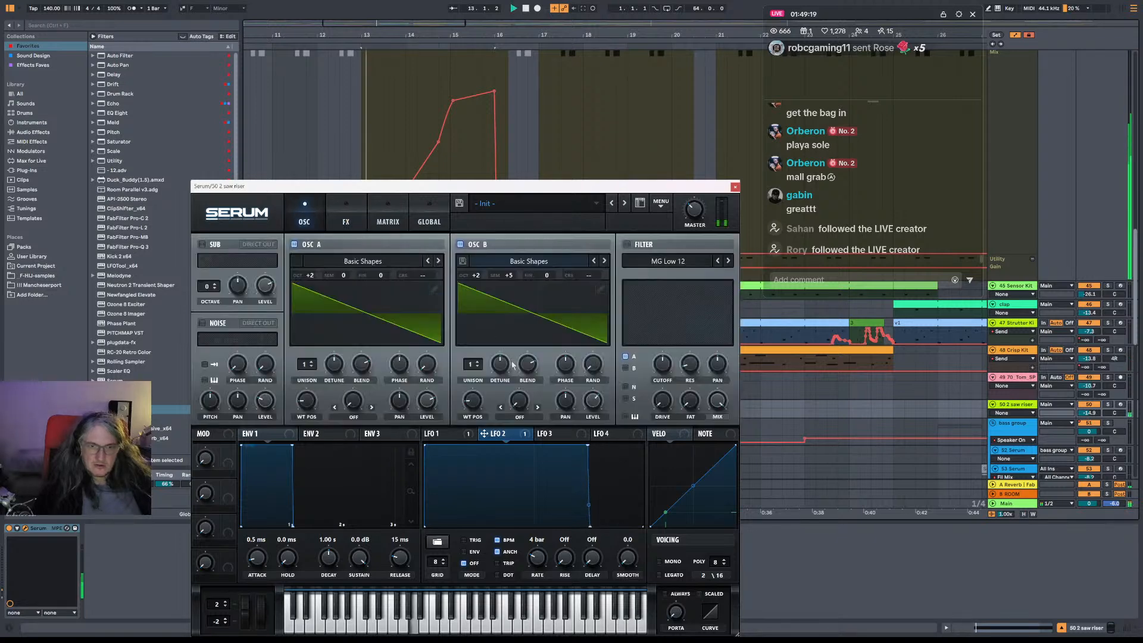
Move the LFO 1 peak earlier to line up with LFO 2's drop, replay the riser, and close Serum.
left_click(450, 435)
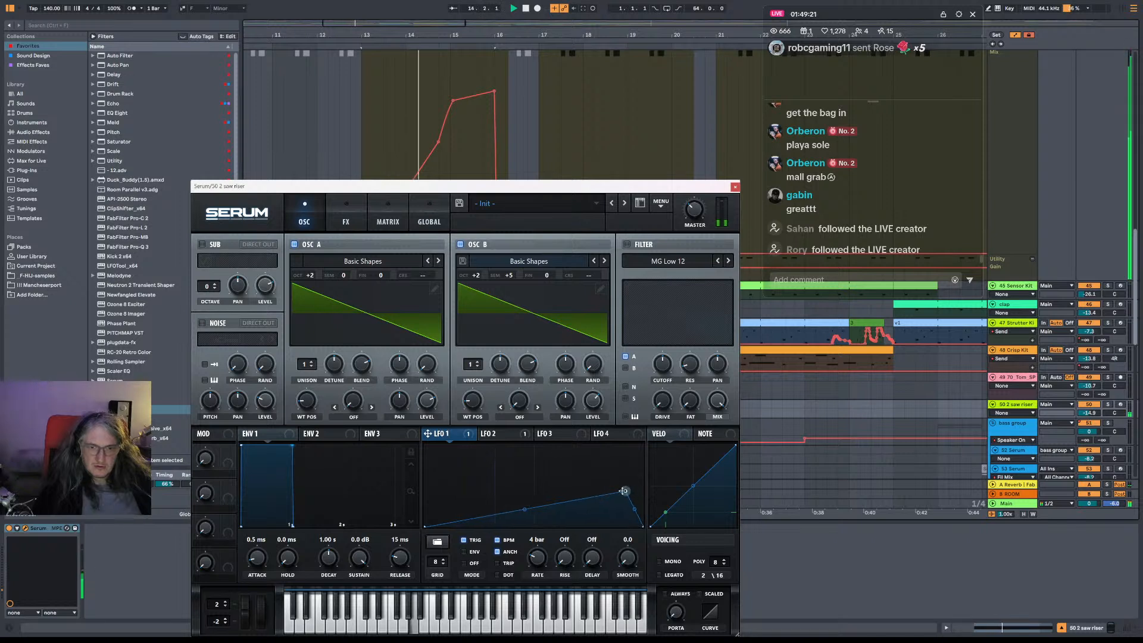
left_click_drag(606, 491, 594, 492)
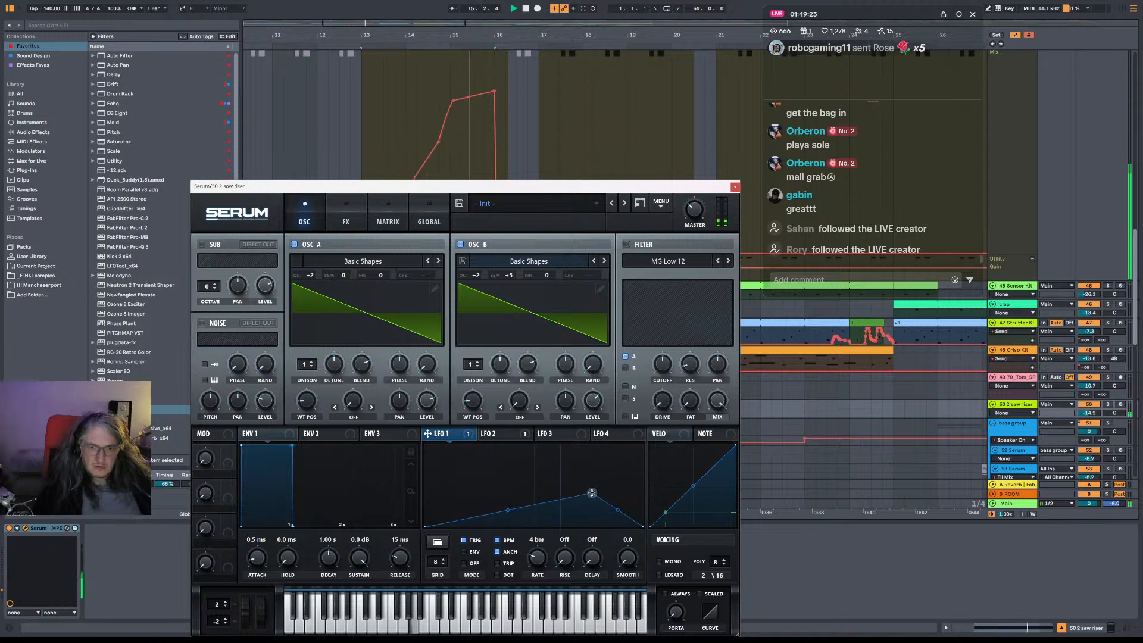
key("space")
key("space")
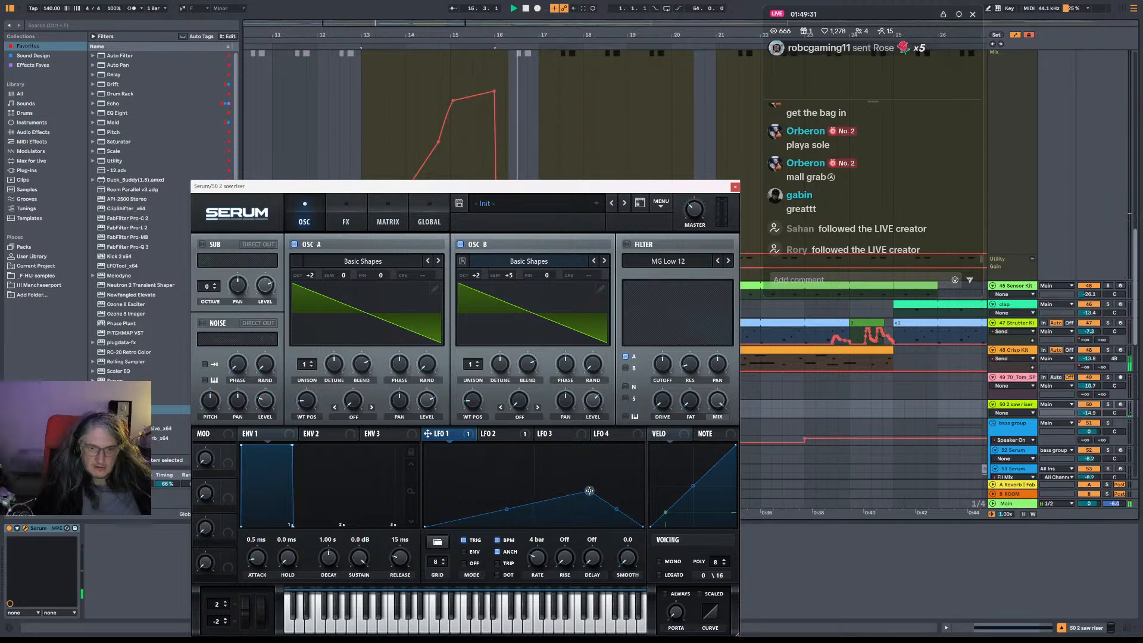
left_click(735, 186)
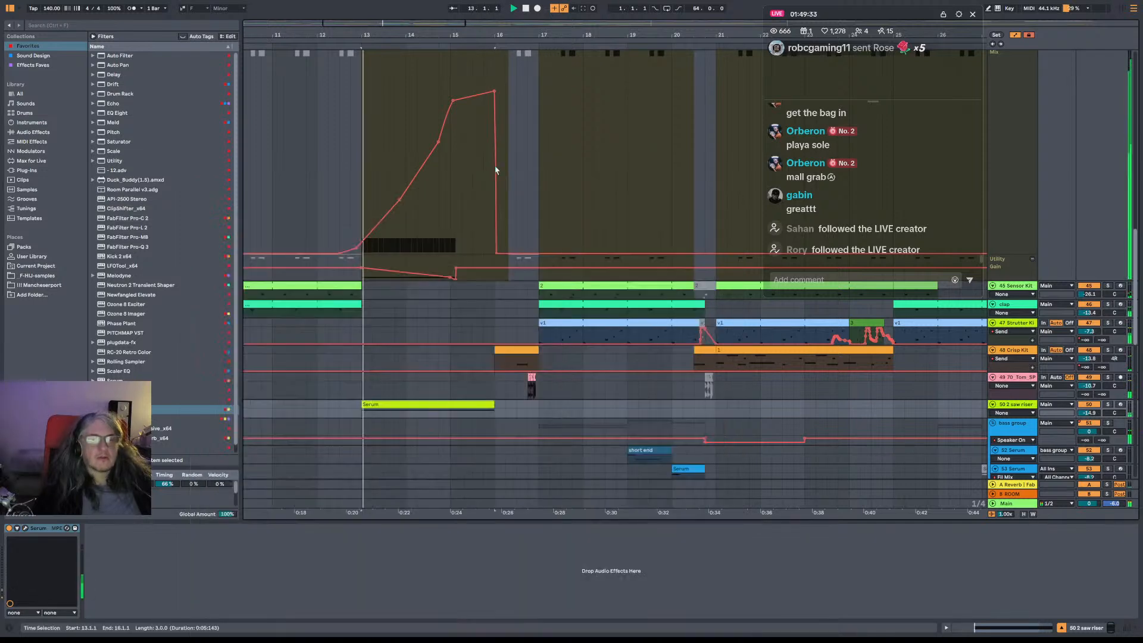
Audition the build-up into bar 17 and again from bar 15, examining which tracks play around bar 16.
scroll(427, 253, "down", 3)
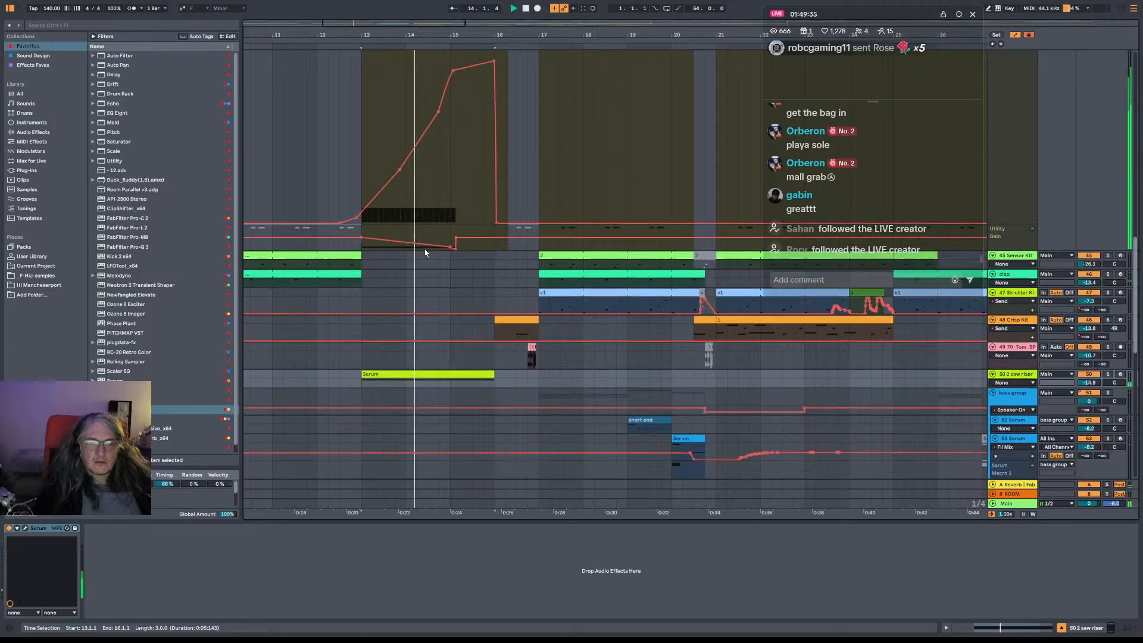
scroll(476, 179, "up", 4)
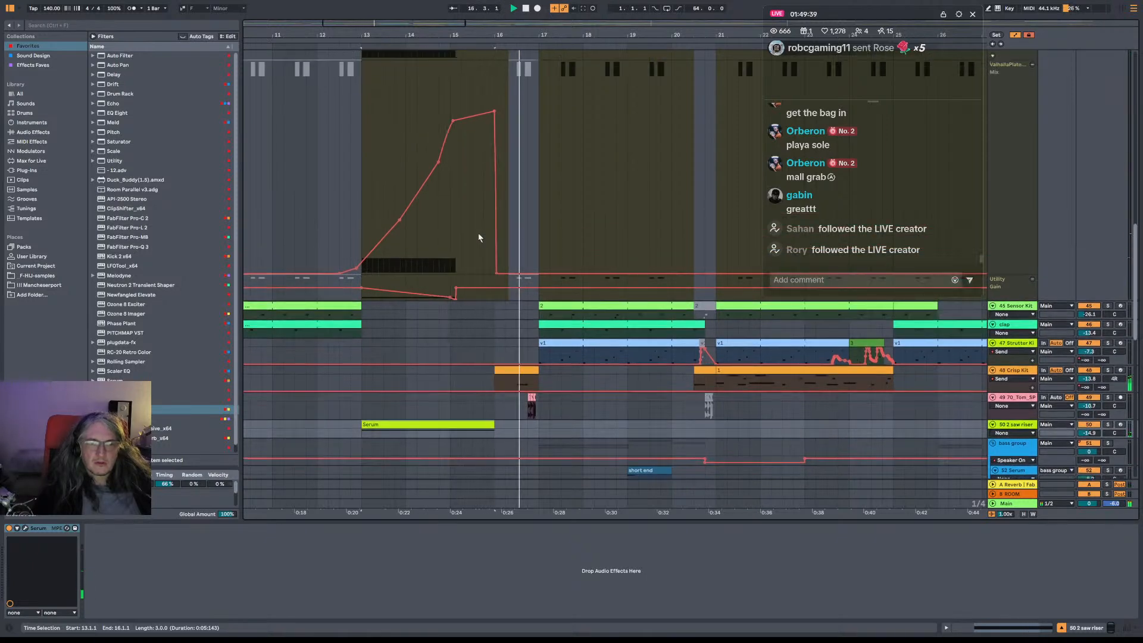
scroll(481, 236, "up", 3)
scroll(481, 233, "up", 10)
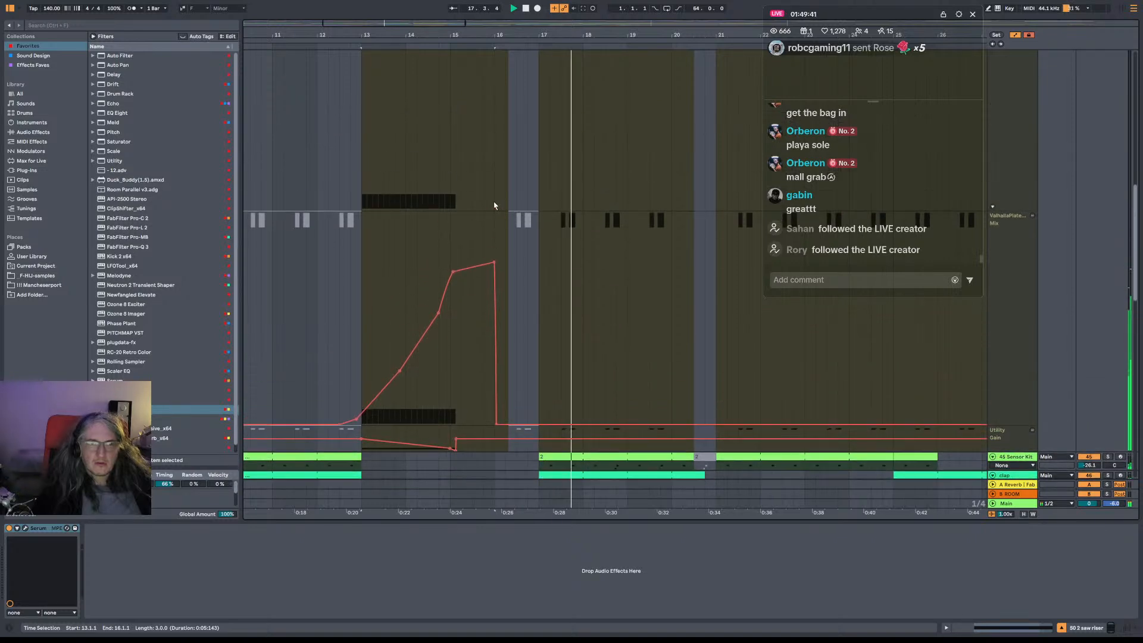
left_click(450, 184)
scroll(476, 250, "down", 15)
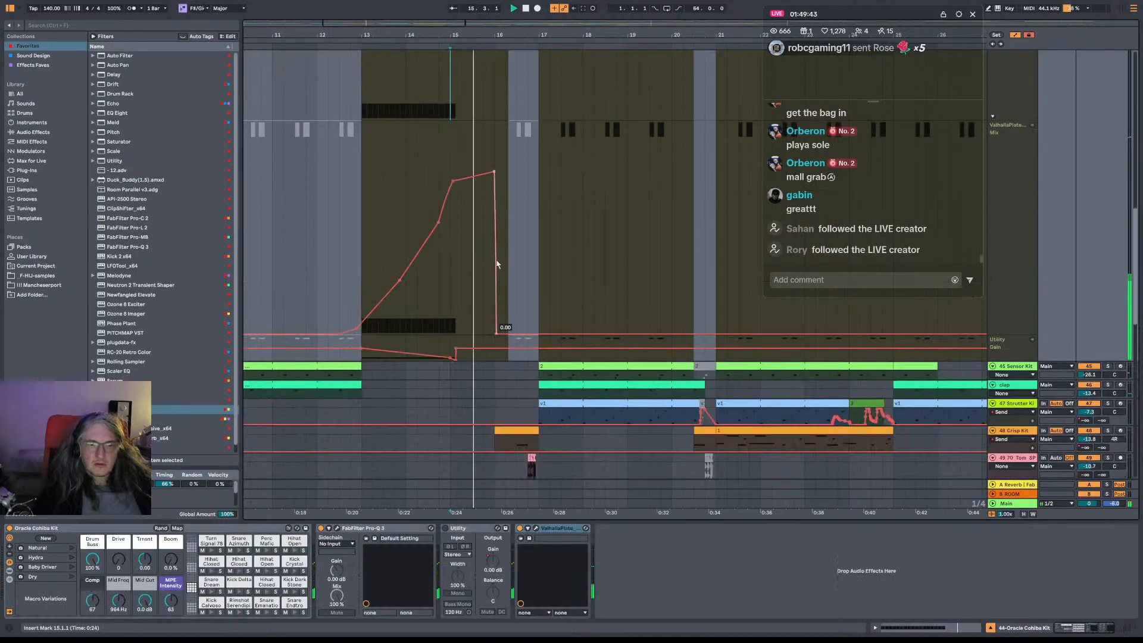
scroll(502, 306, "down", 15)
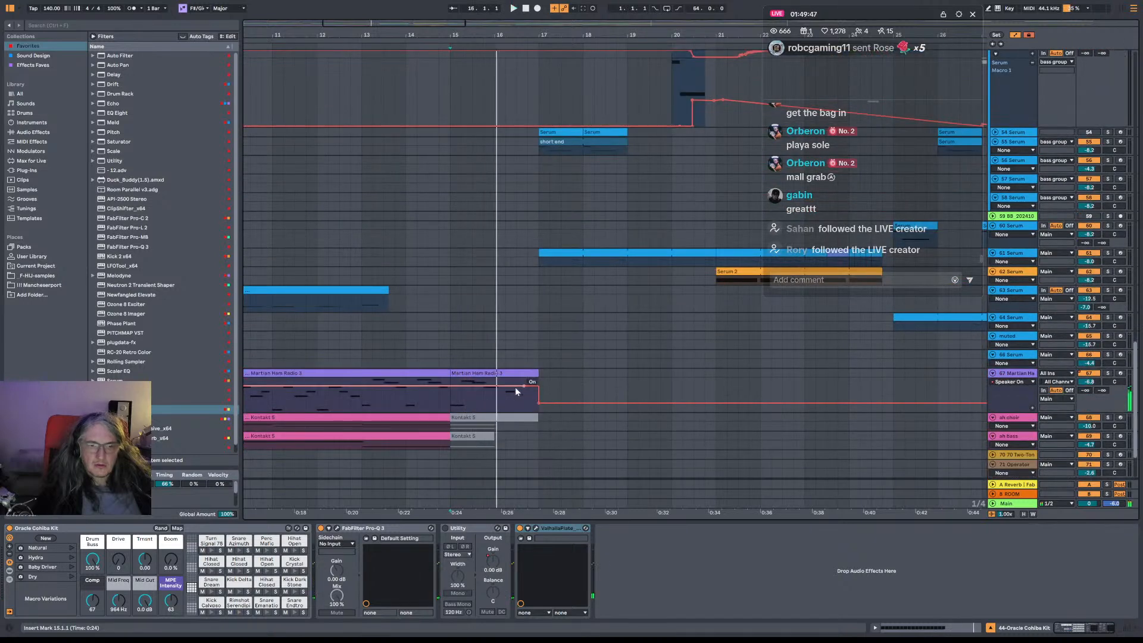
Try ending the Martian Ham Radio track's Speaker On automation at bar 16 and midway through bar 16, replaying from bar 15.
left_click(494, 387)
key("space")
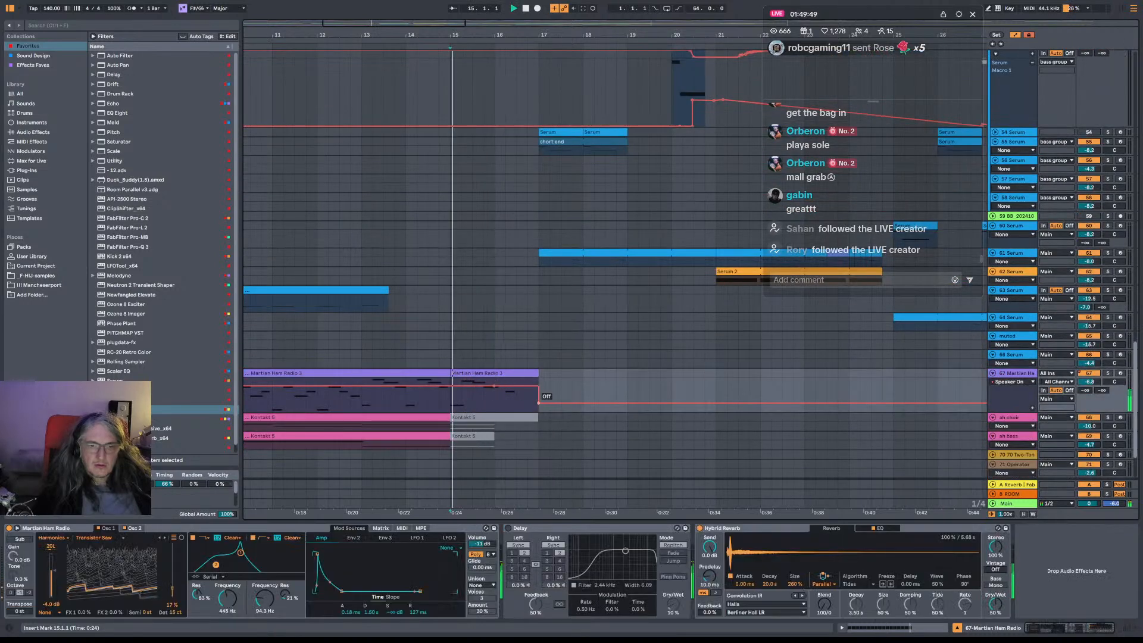
left_click_drag(538, 403, 494, 403)
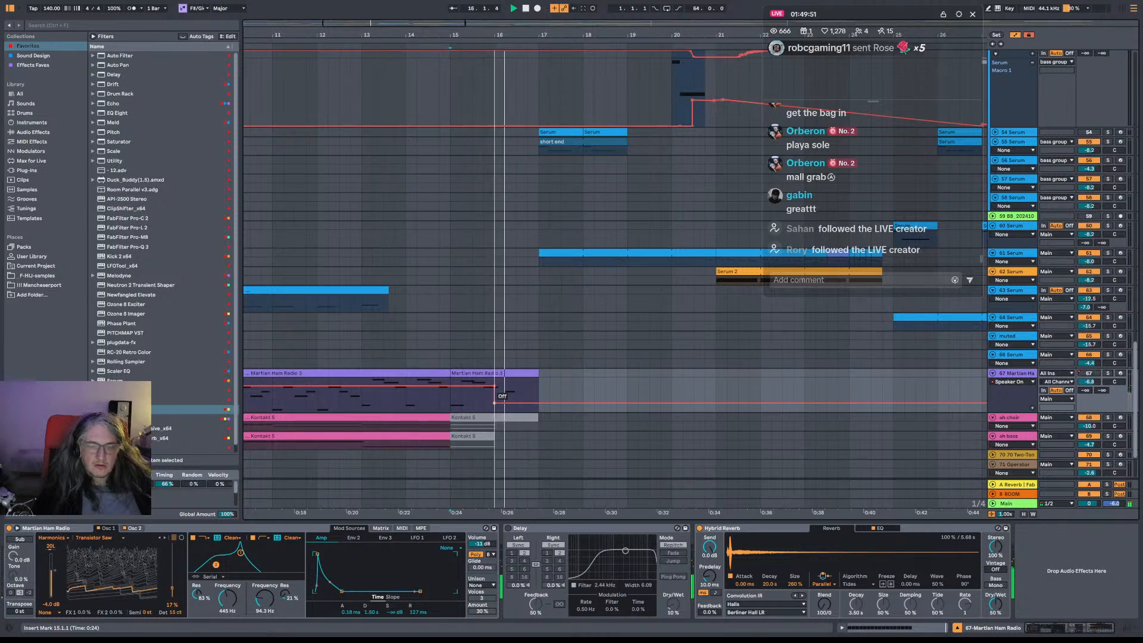
left_click(452, 406)
key("space")
key("space")
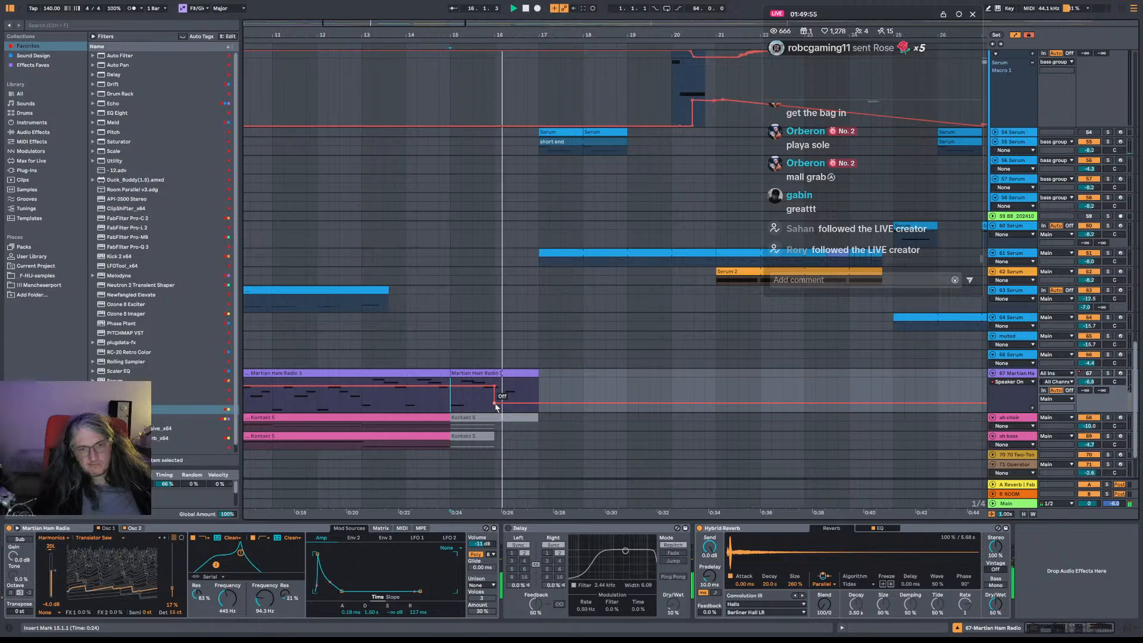
left_click_drag(494, 403, 516, 403)
key("space")
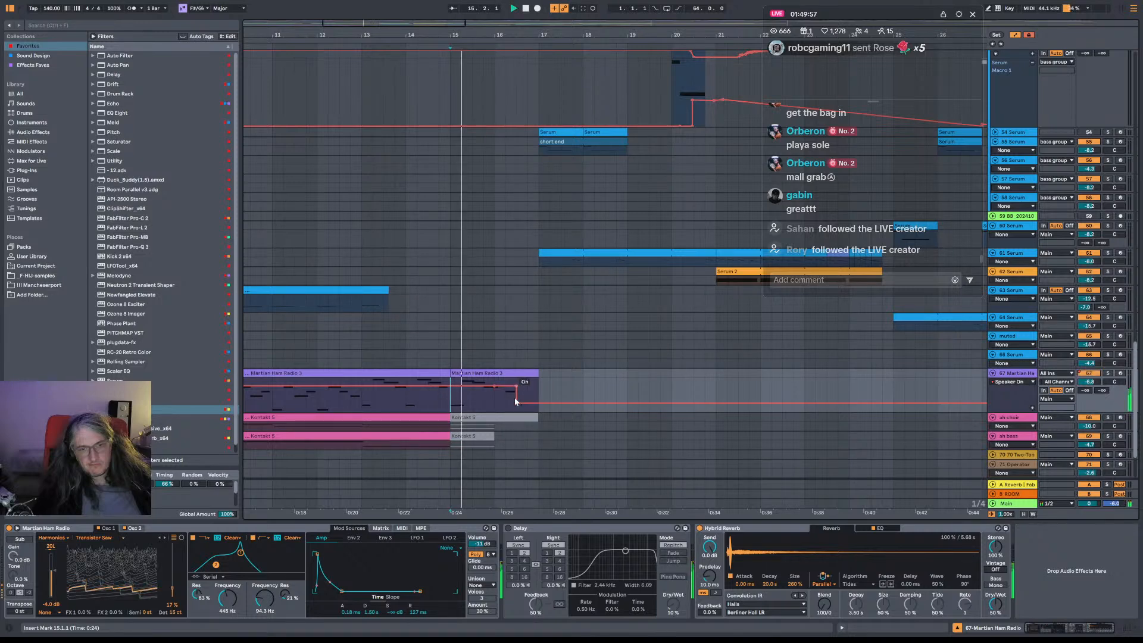
key("space")
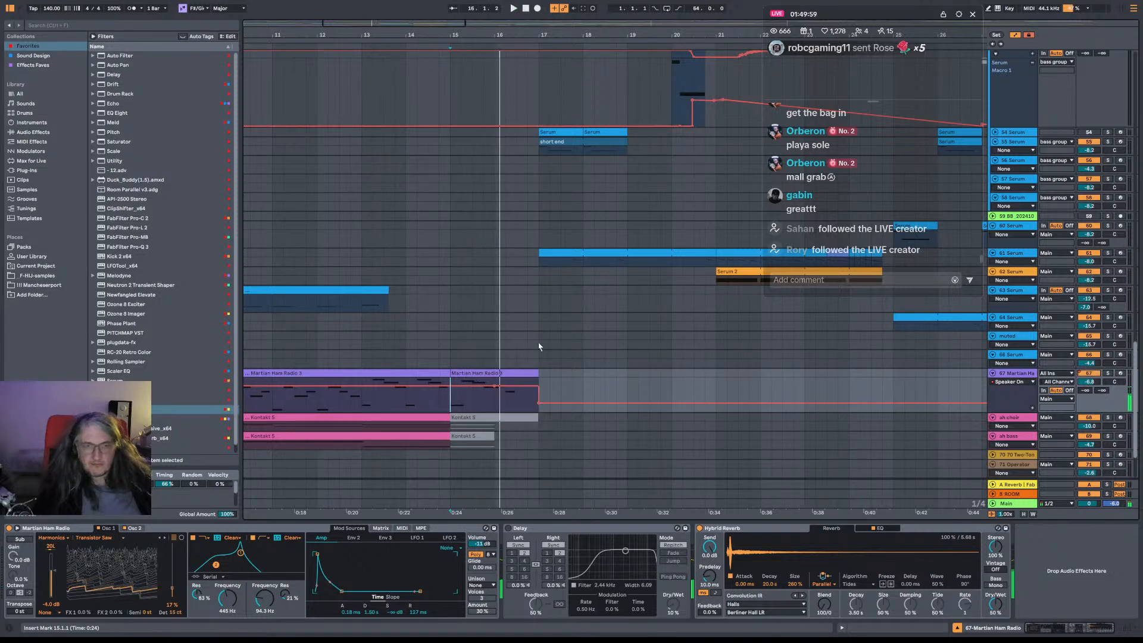
Play the passage leading into bar 17 and examine the drum tracks around the Oracle Cohiba Kit.
scroll(539, 333, "up", 10)
scroll(544, 319, "up", 10)
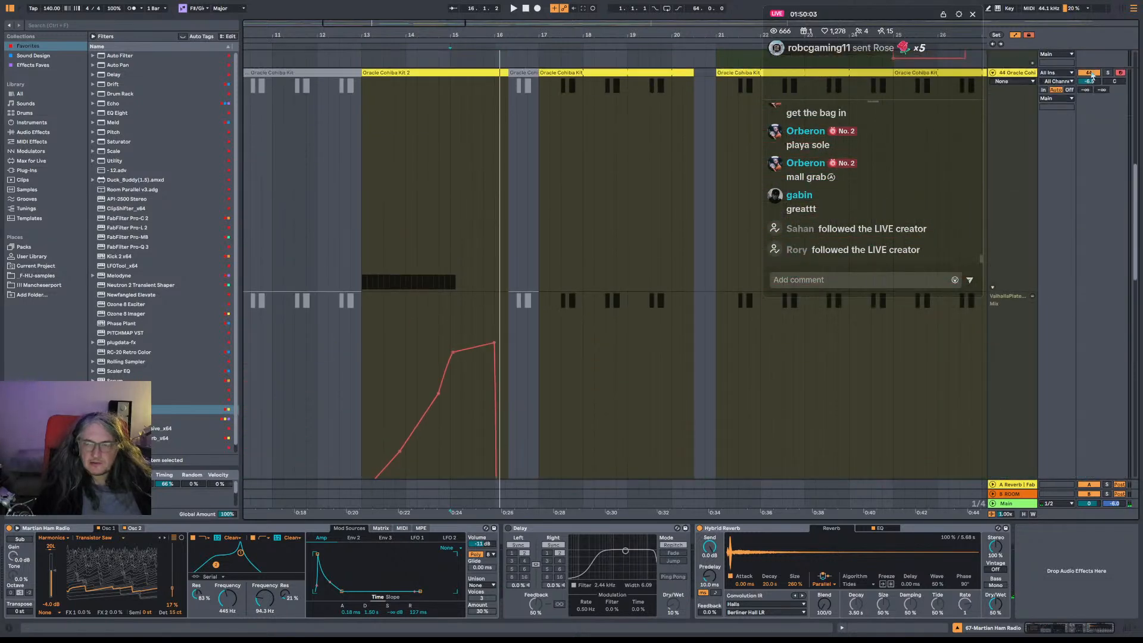
scroll(576, 213, "up", 5)
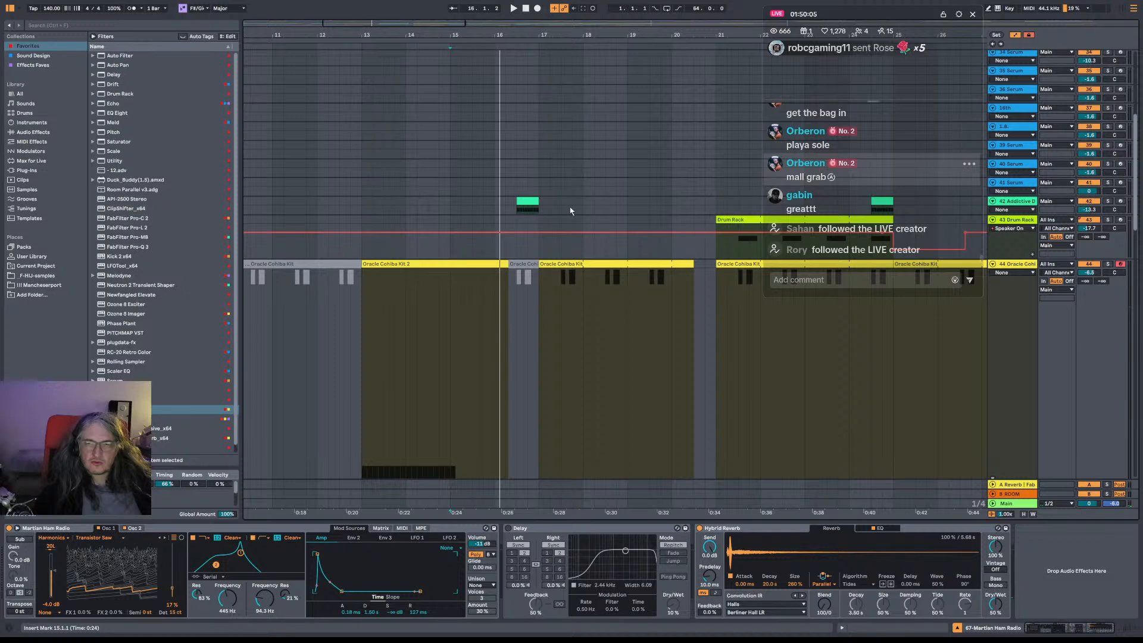
scroll(570, 210, "up", 1)
key("space")
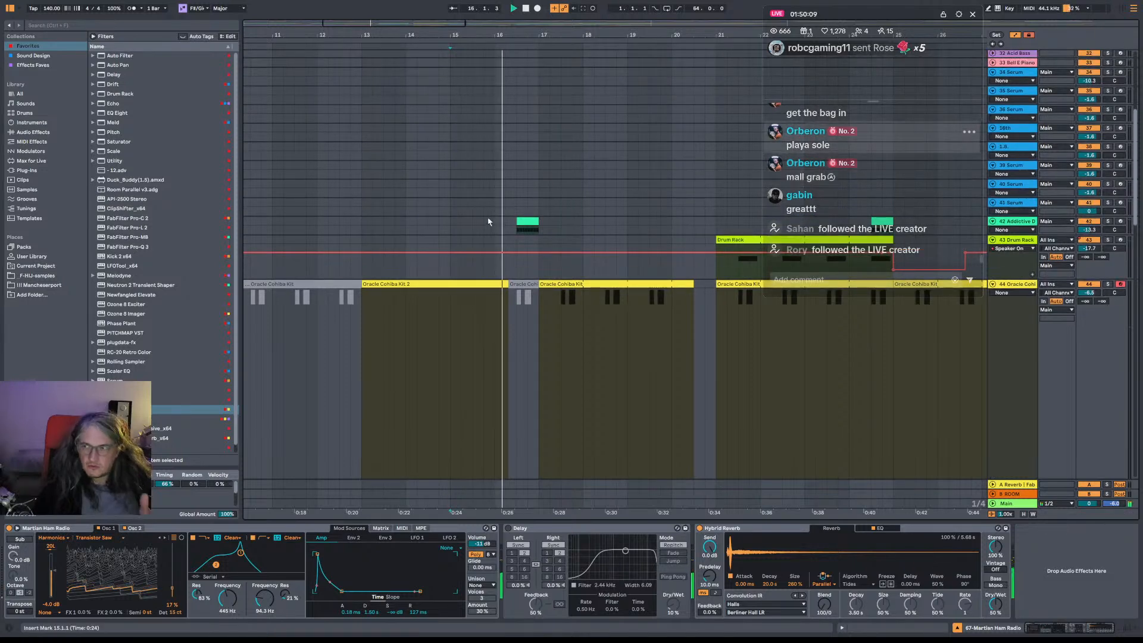
key("space")
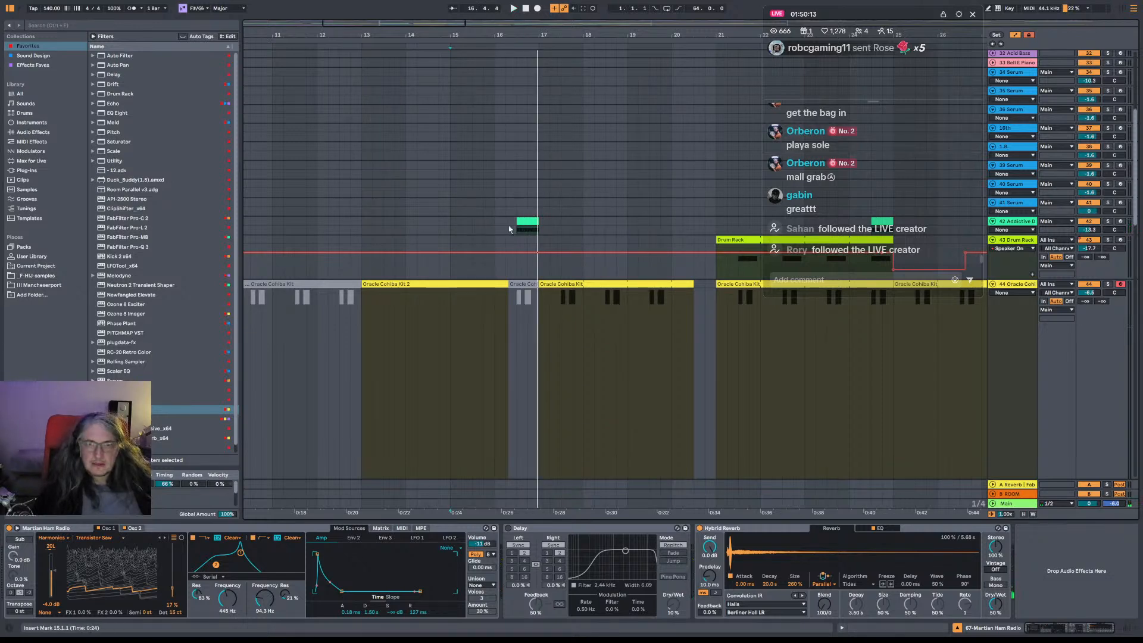
scroll(487, 237, "down", 3)
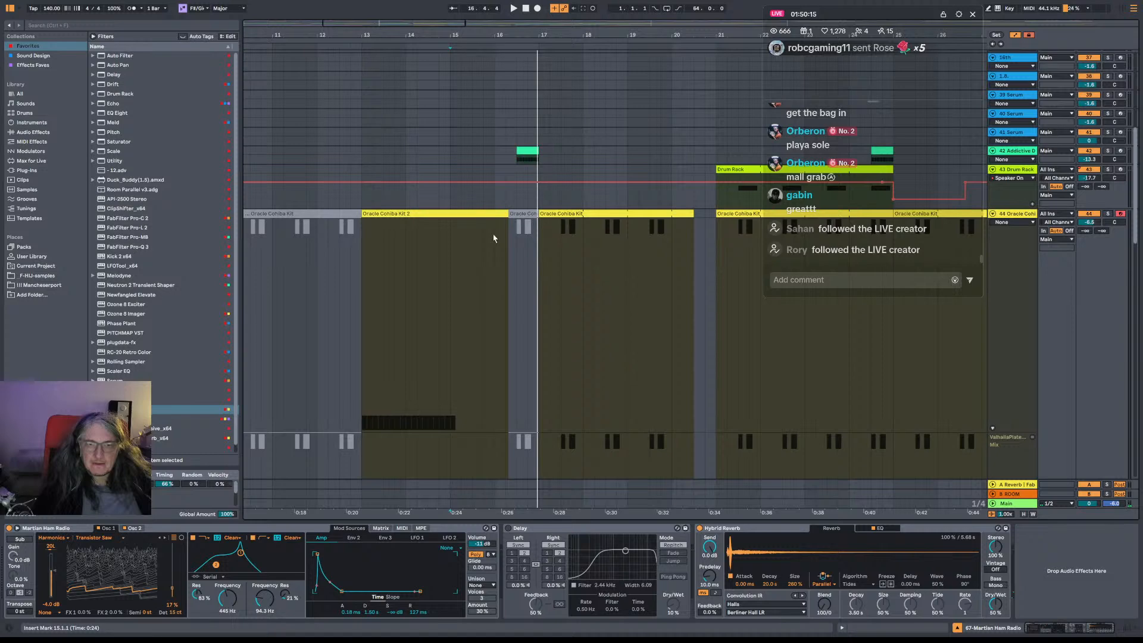
Hide the automation display and reduce the Oracle Cohiba Kit track's height, replaying from bar 15 into bar 17.
left_click(1015, 35)
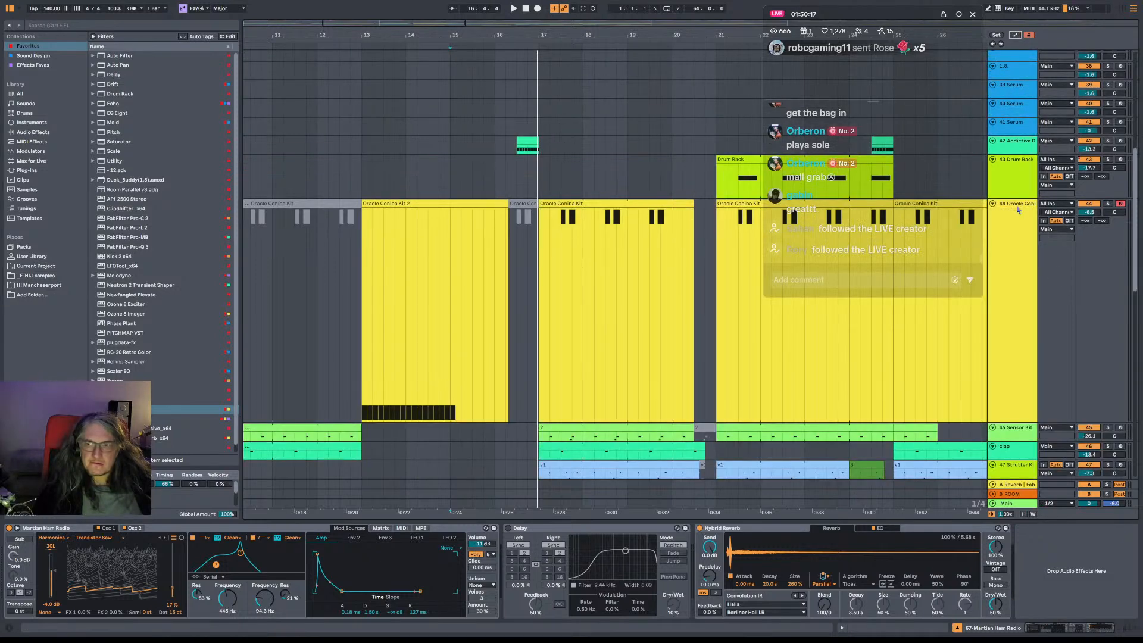
left_click(996, 204)
key("space")
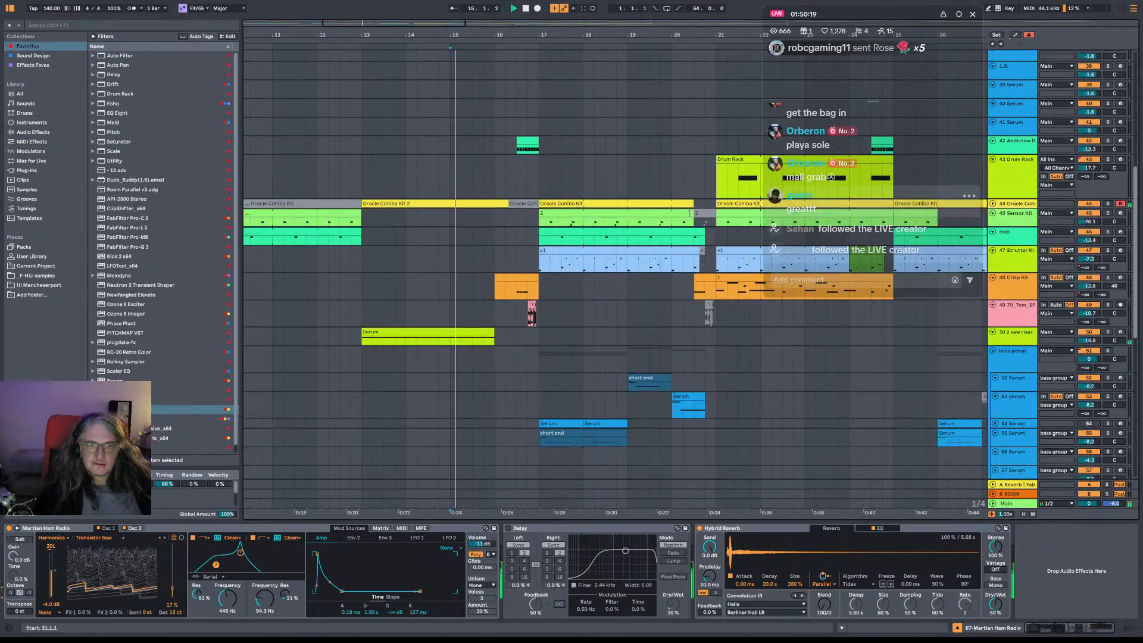
left_click(1015, 205)
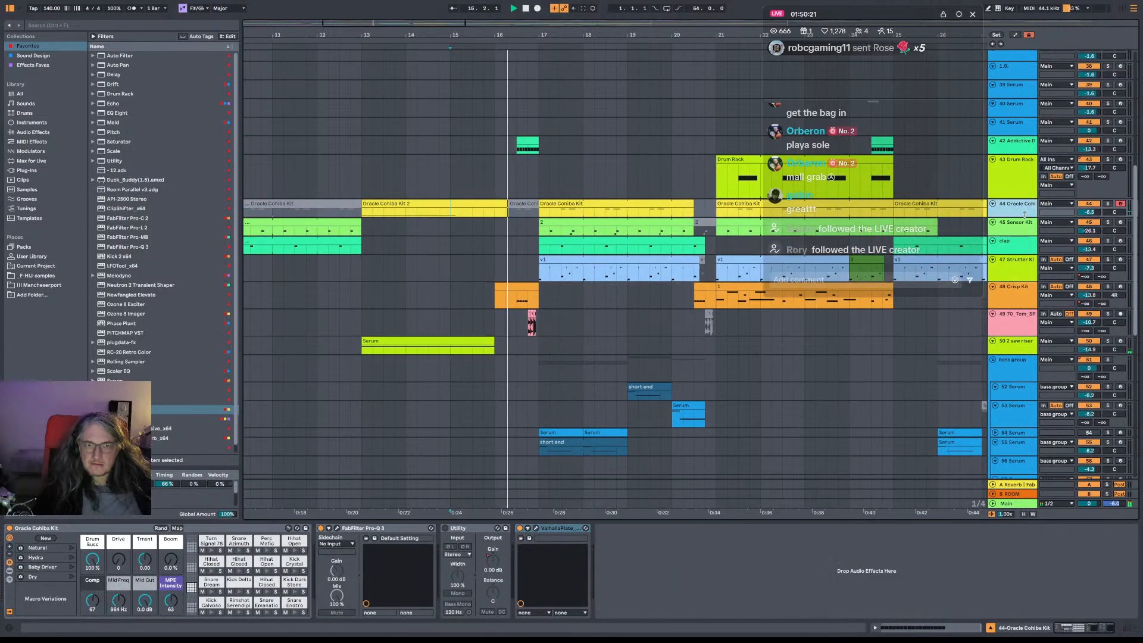
scroll(465, 376, "down", 3)
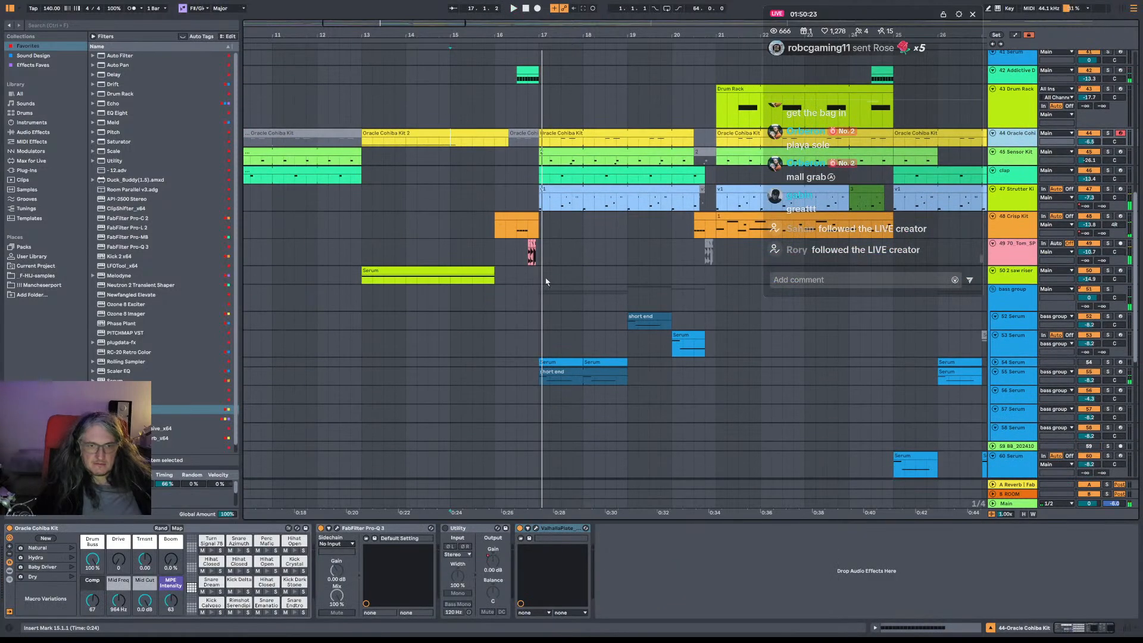
Place a 70_Tom_SP_02 hit at bar 16 on the tom track and extend the clip to beat 16.3.
left_click(504, 249)
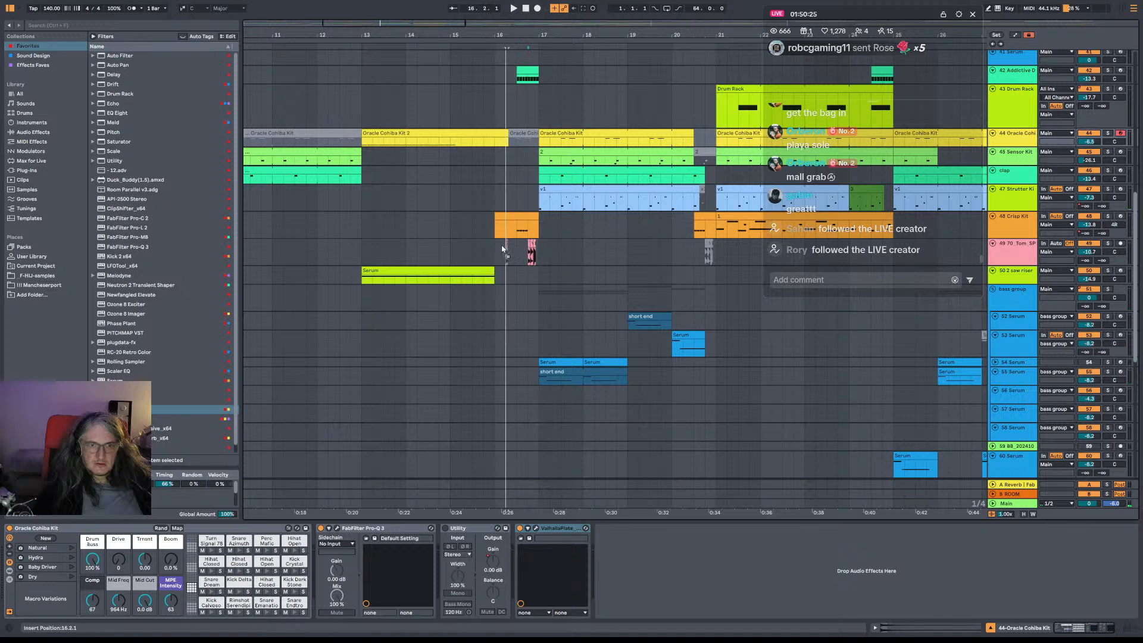
left_click(473, 249)
key("space")
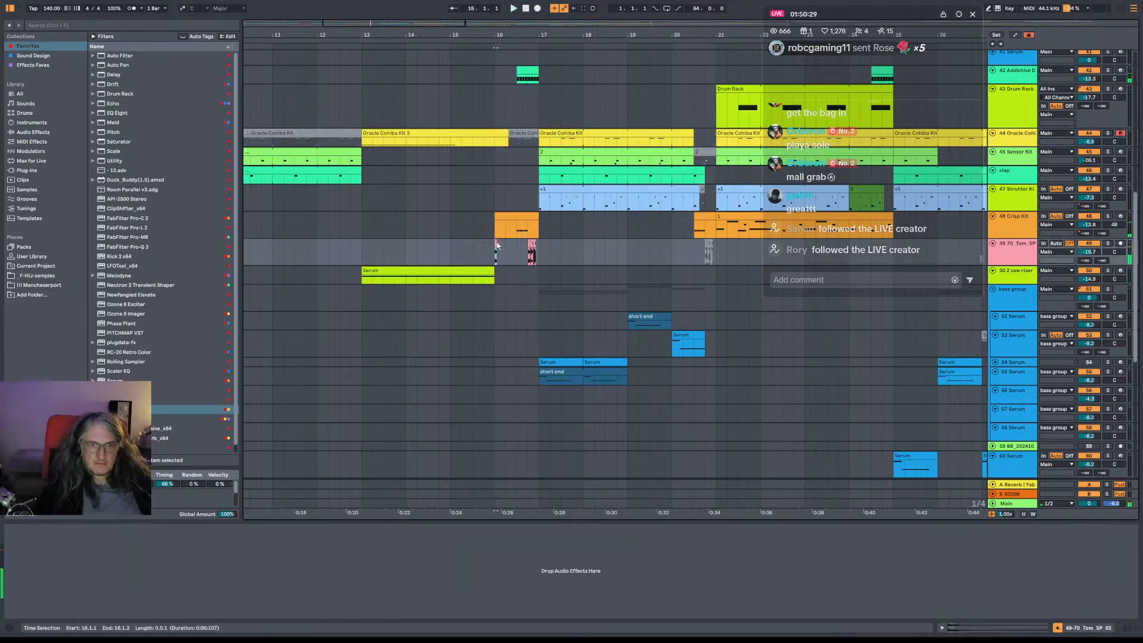
left_click_drag(500, 35, 501, 54)
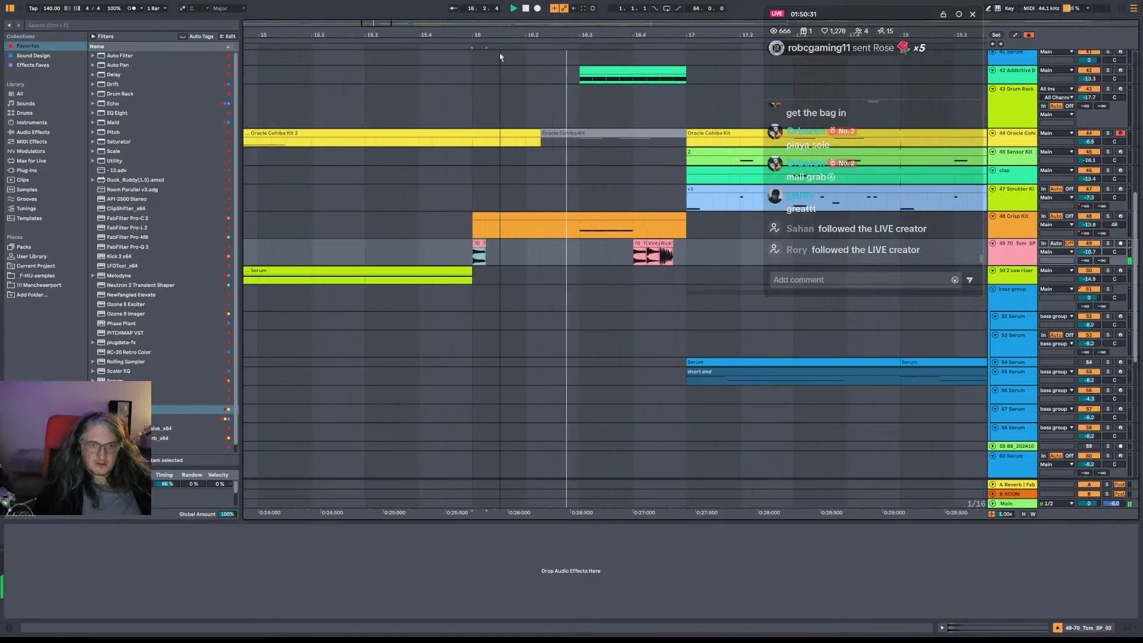
left_click_drag(511, 247, 579, 246)
Turn off warping for the bar 16 tom clip and replay the transition into the drop.
left_click(380, 253)
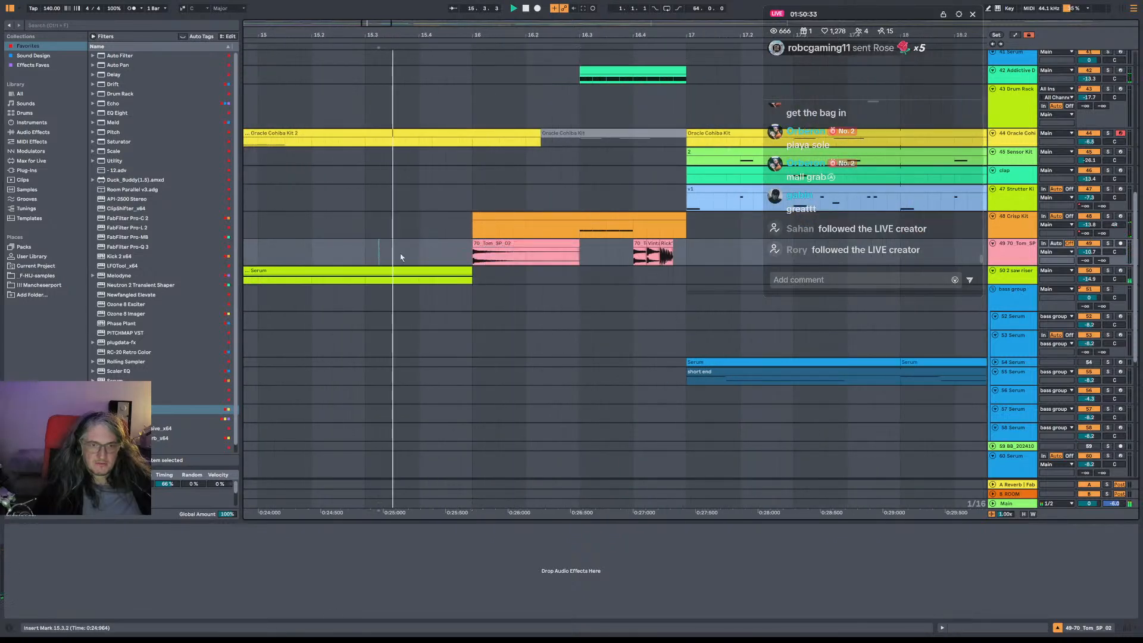
key("space")
double_click(554, 250)
key("space")
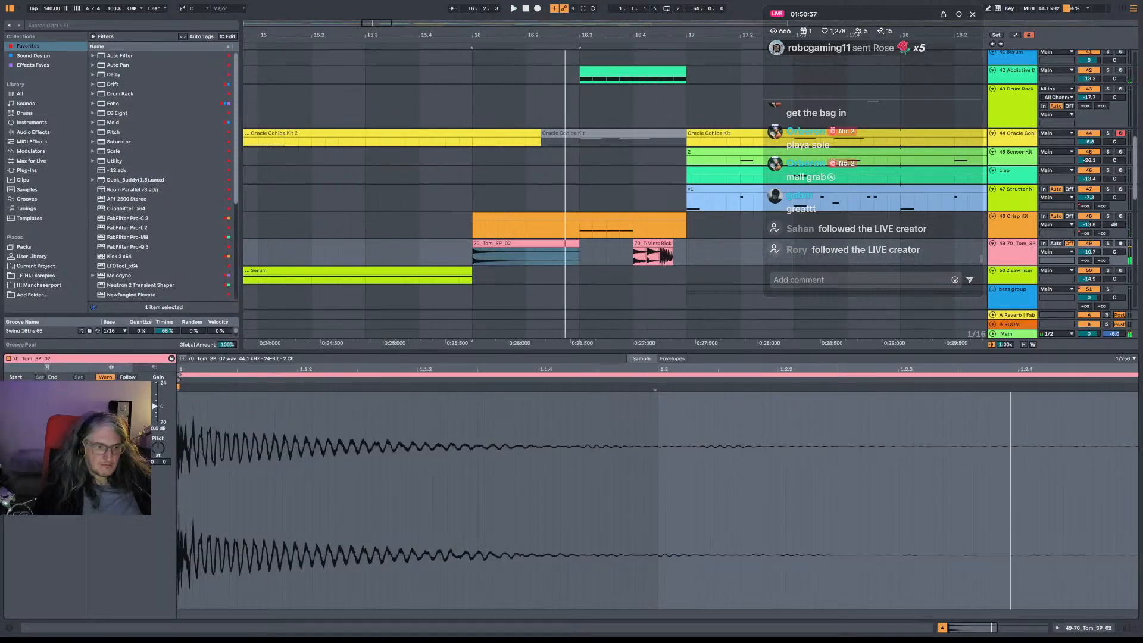
key("space")
left_click(106, 377)
key("space")
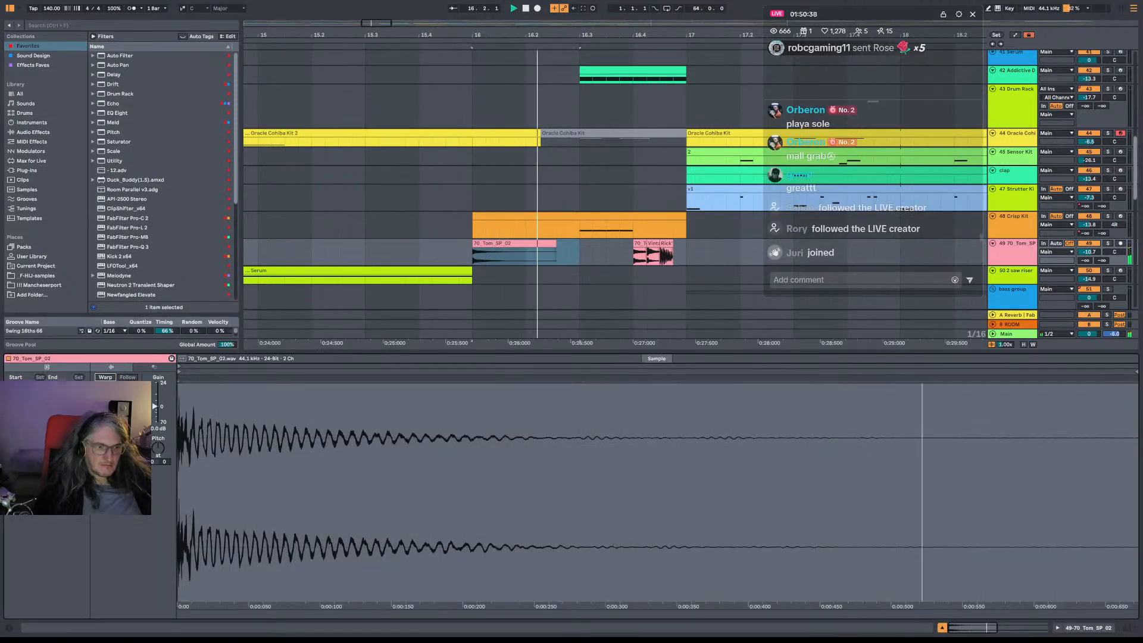
left_click(411, 255)
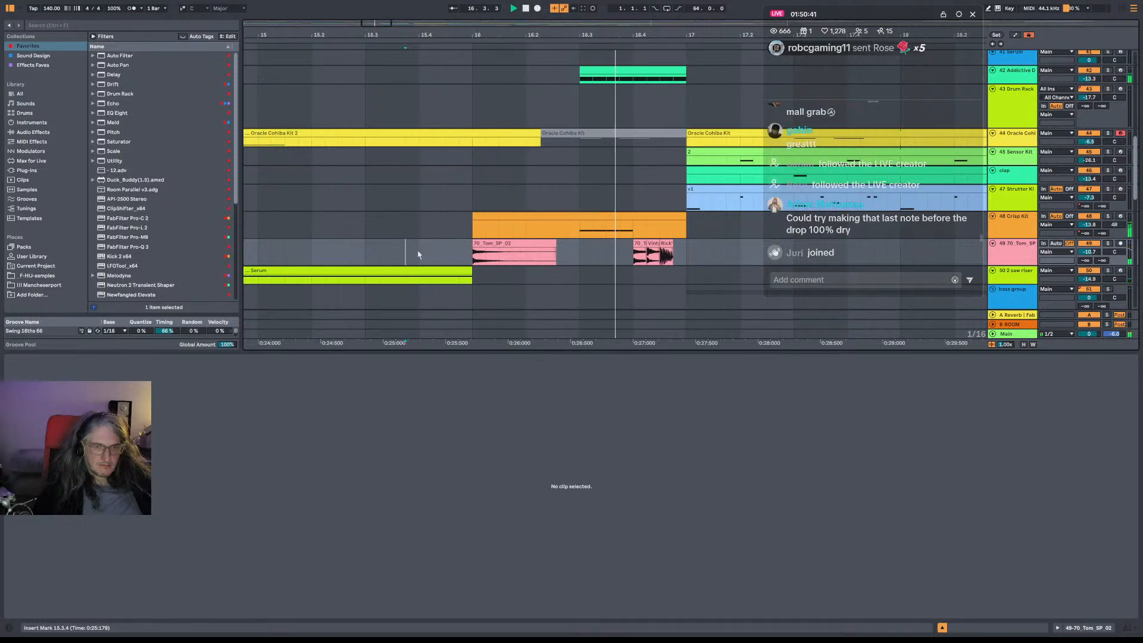
key("space")
key("space")
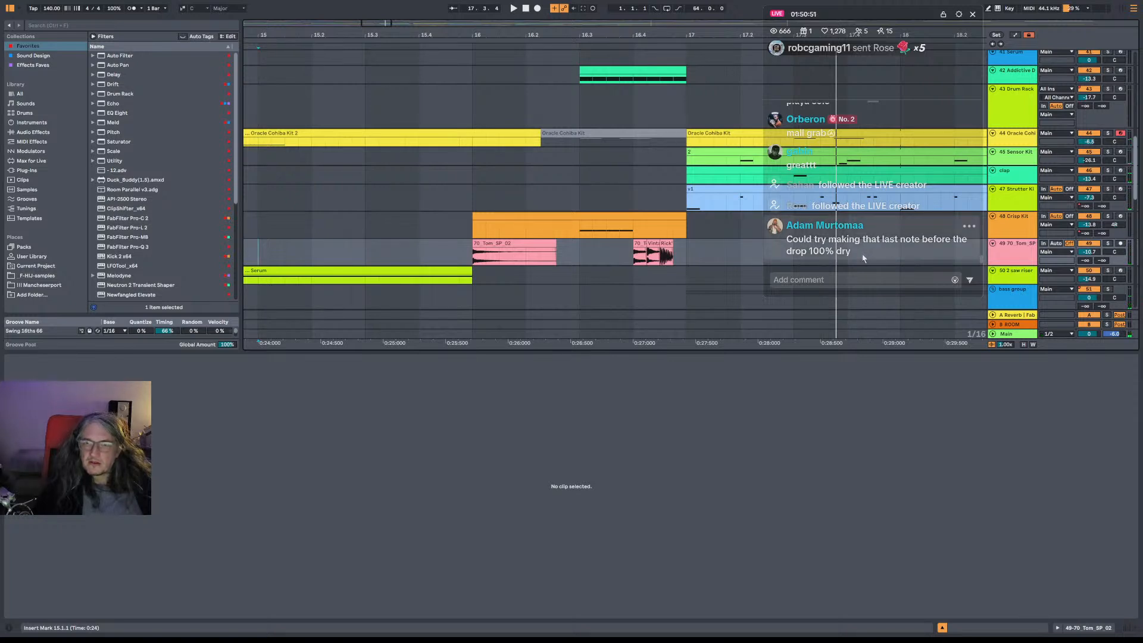
Solo the Addictive Drums 2, Crisp Kit and tom tracks in turn to audition the fill before bar 17.
left_click(1107, 70)
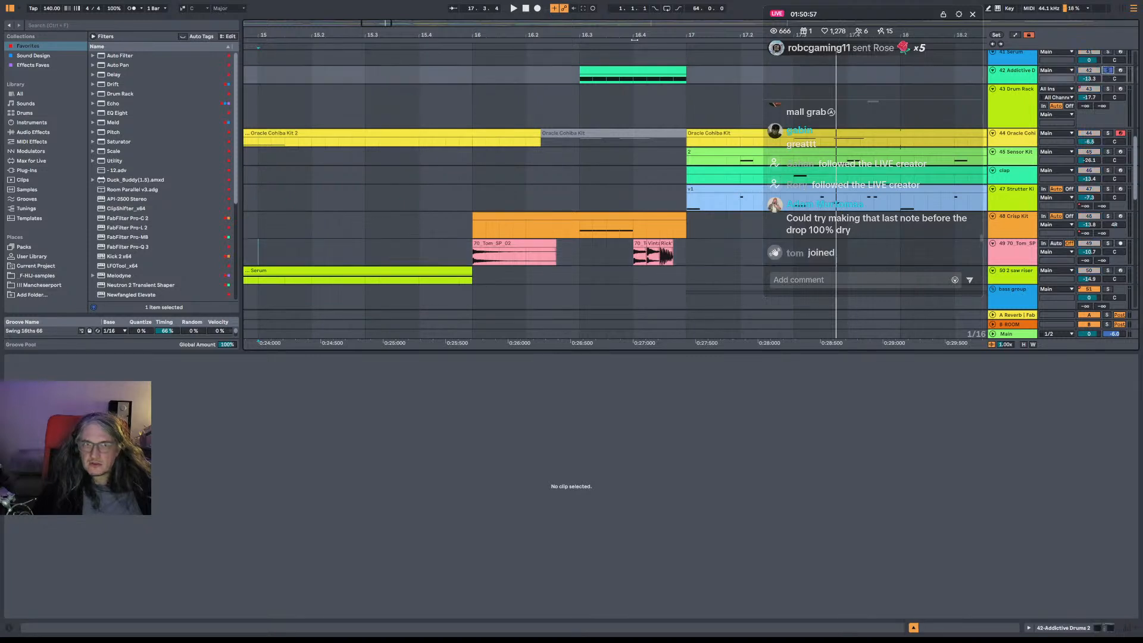
left_click(581, 85)
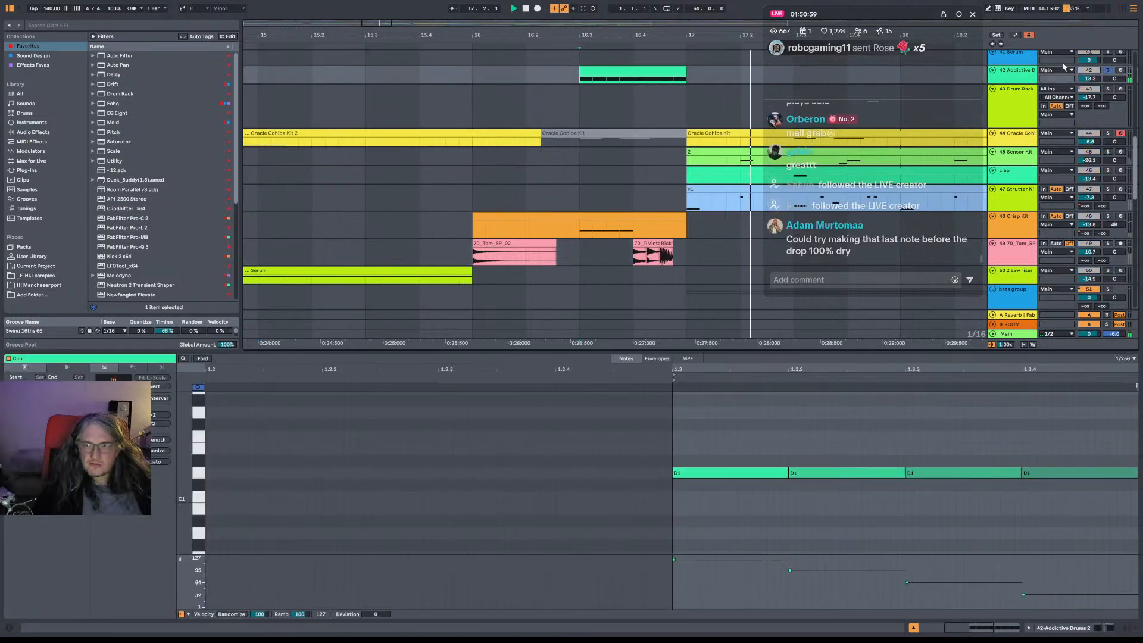
left_click(1109, 217)
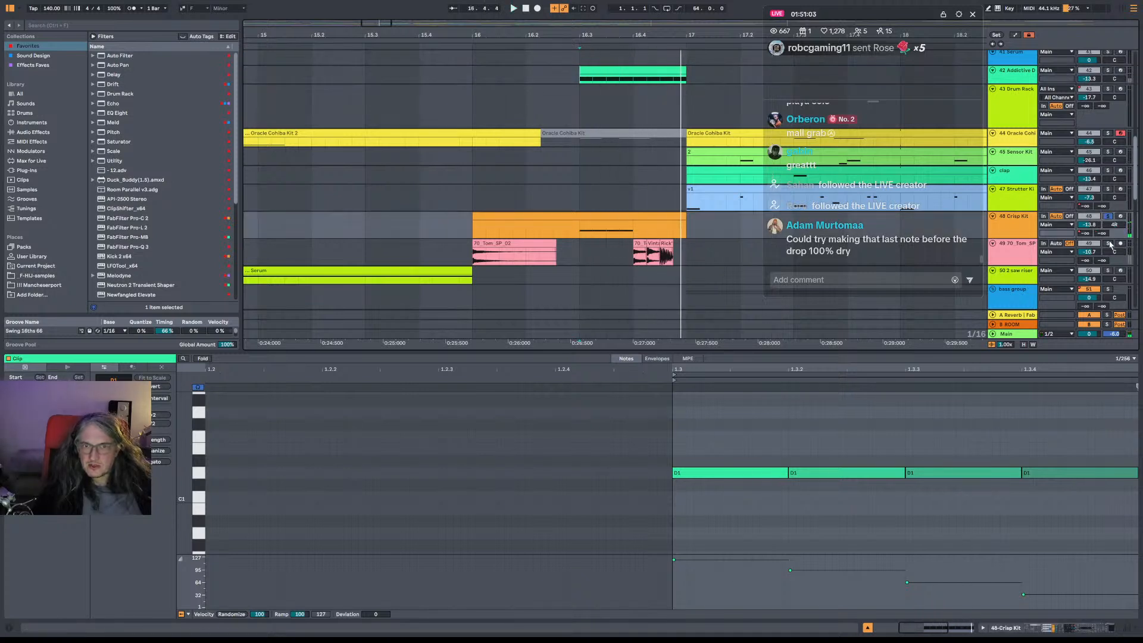
left_click(1108, 243)
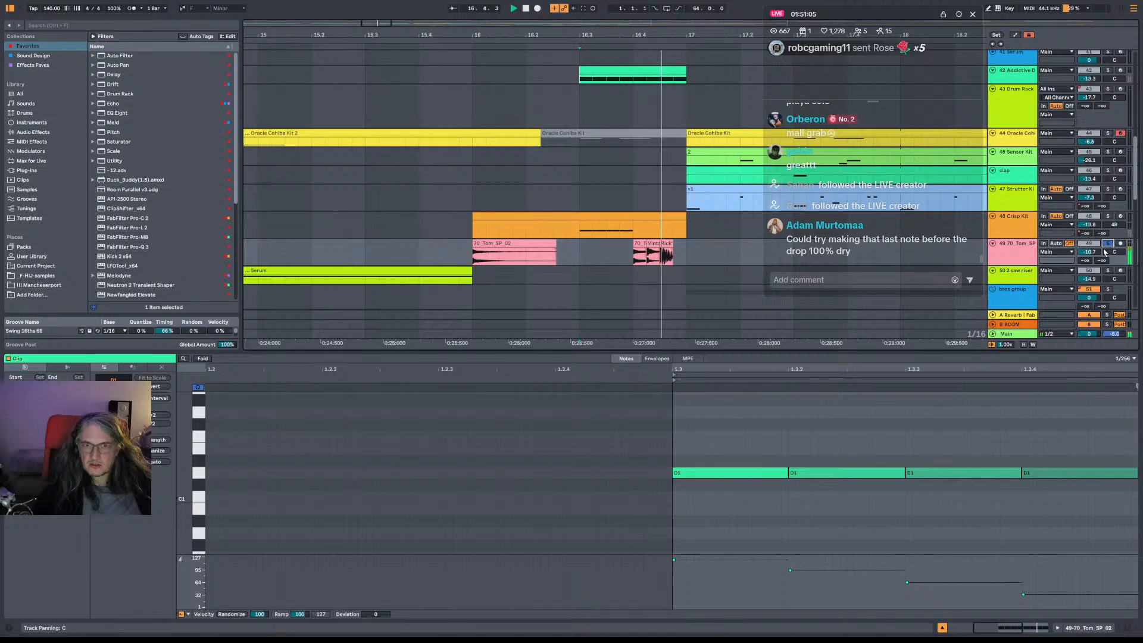
Play the Martian Ham Radio synth from bar 16 and compare its ending with Hybrid Reverb bypassed and active.
scroll(670, 250, "down", 5)
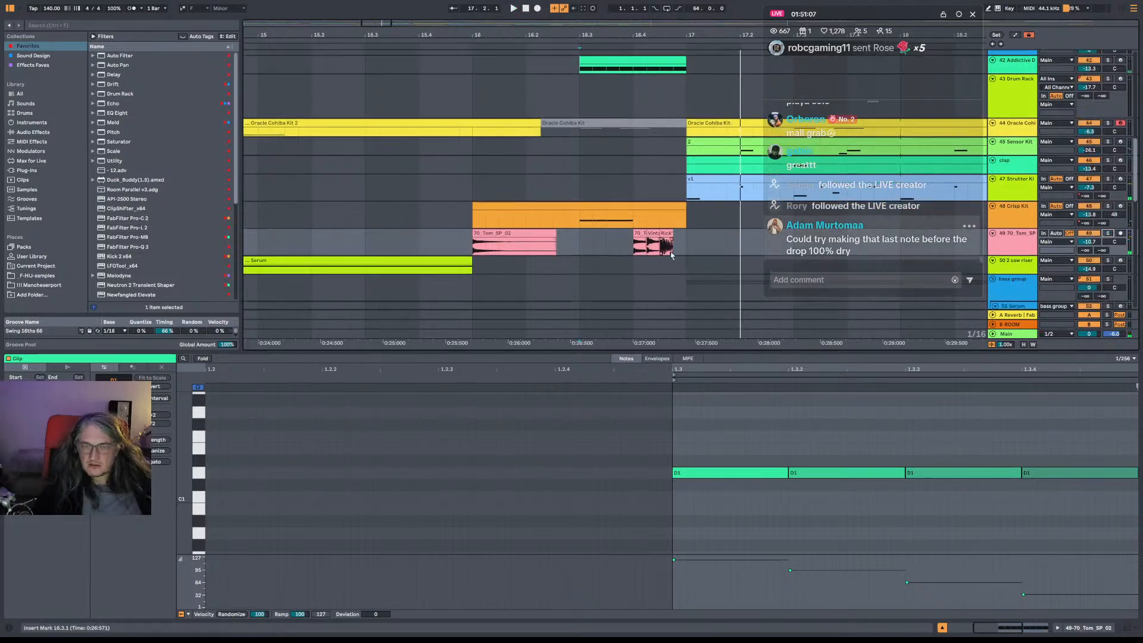
scroll(672, 145, "down", 15)
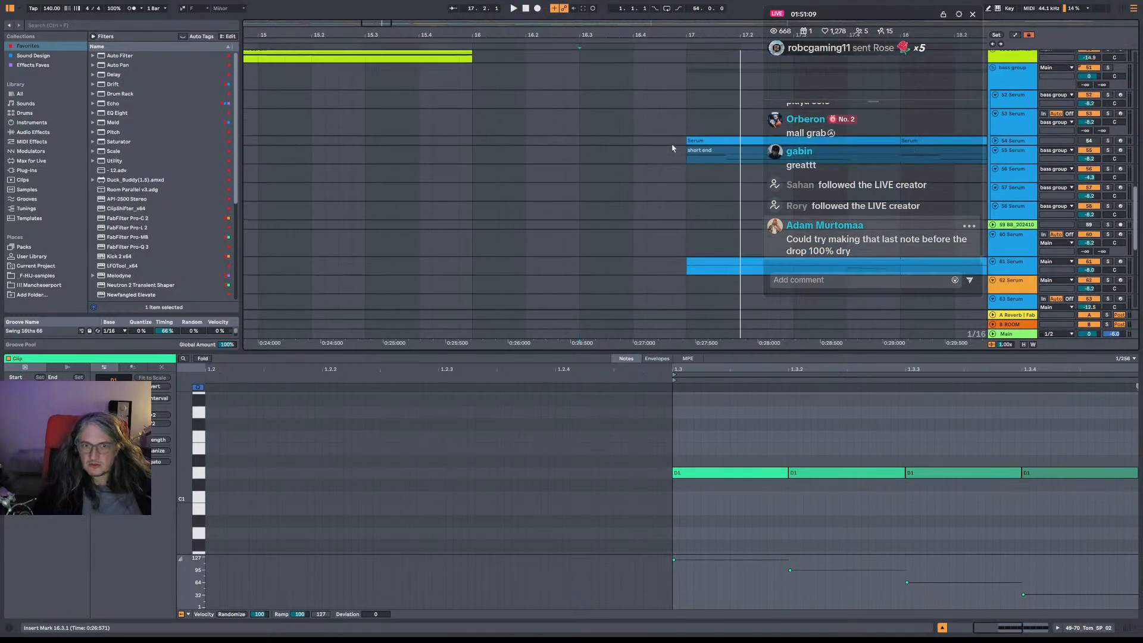
left_click(460, 146)
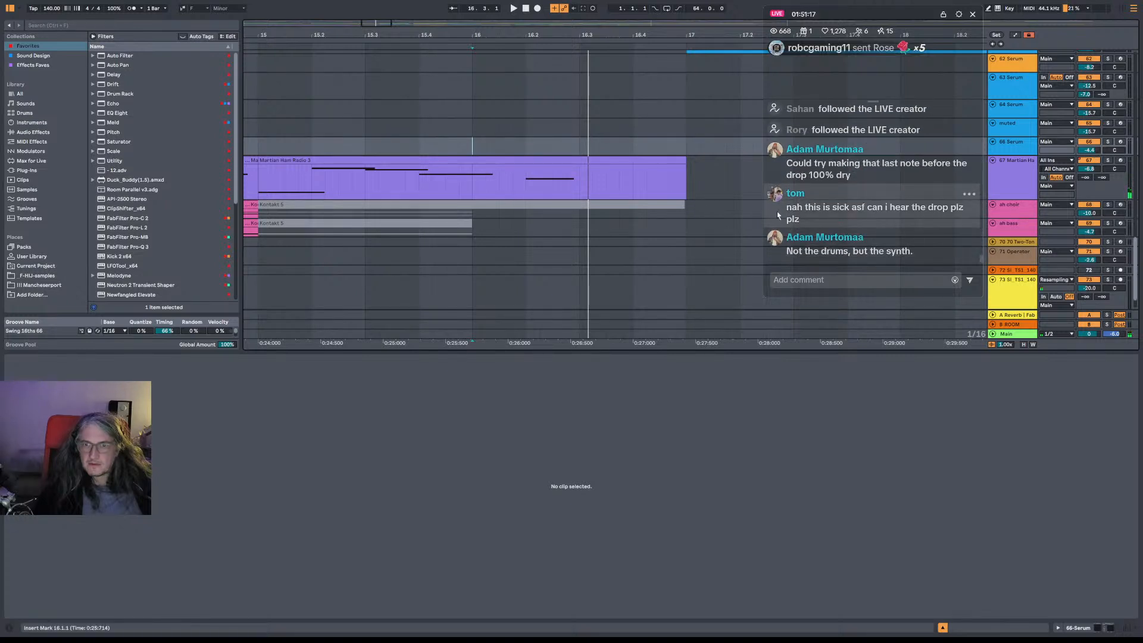
key("space")
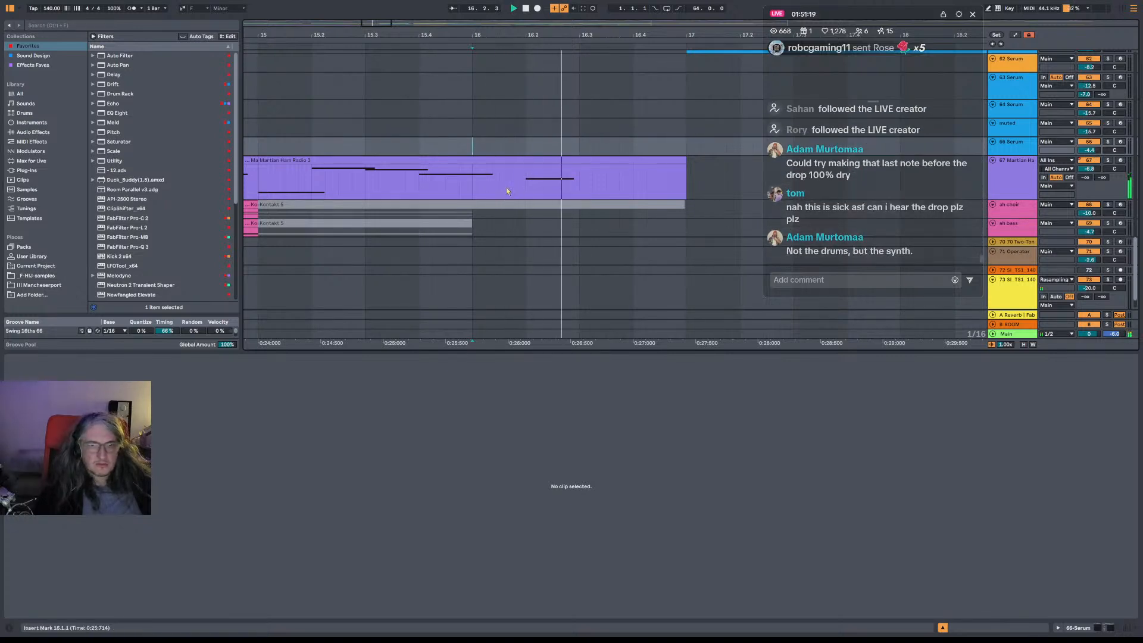
left_click(1010, 174)
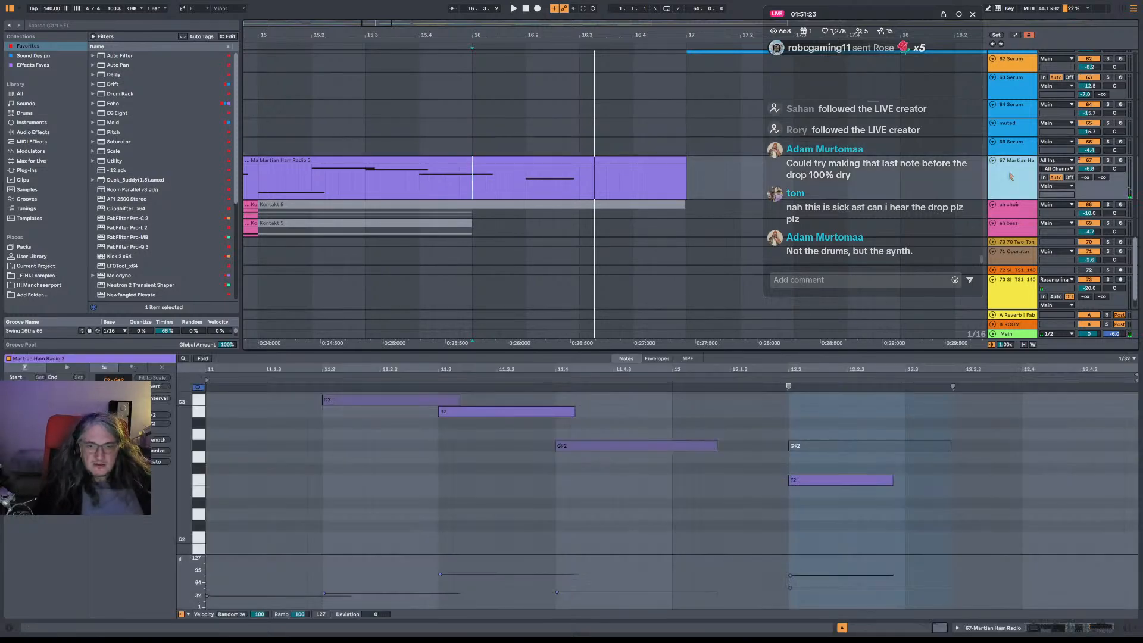
left_click(1014, 177)
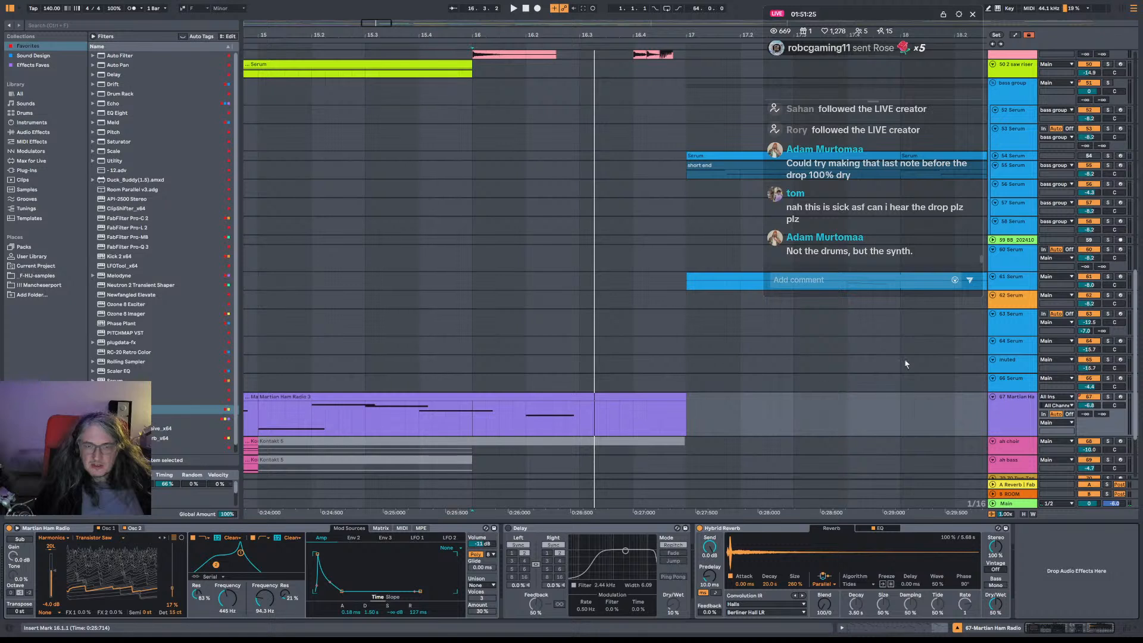
left_click(1016, 416)
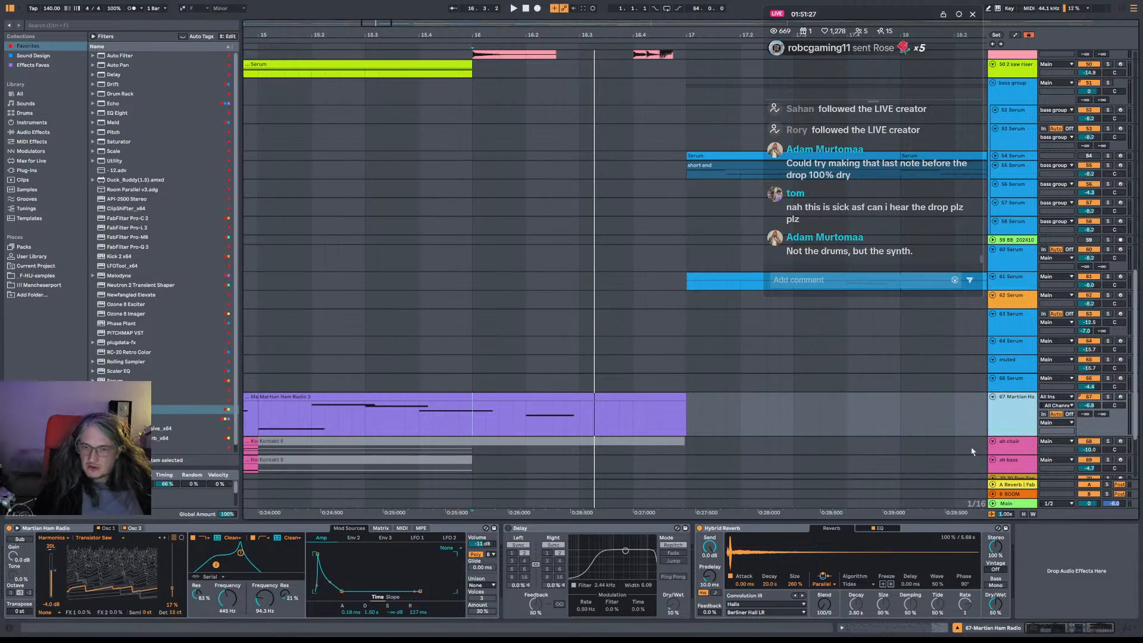
left_click(701, 530)
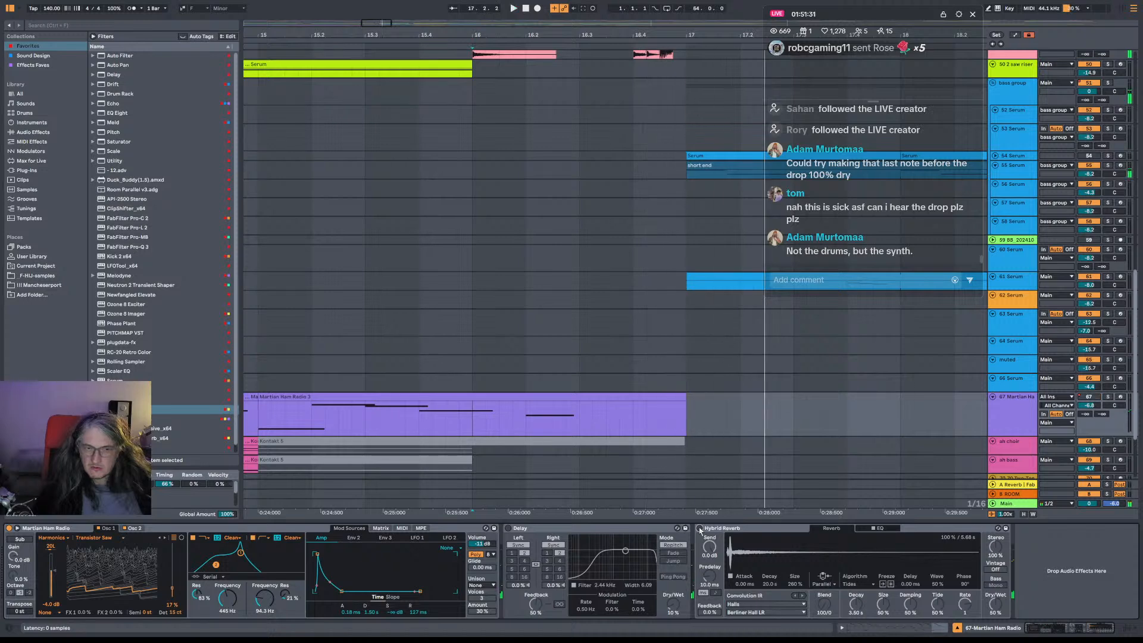
left_click(701, 530)
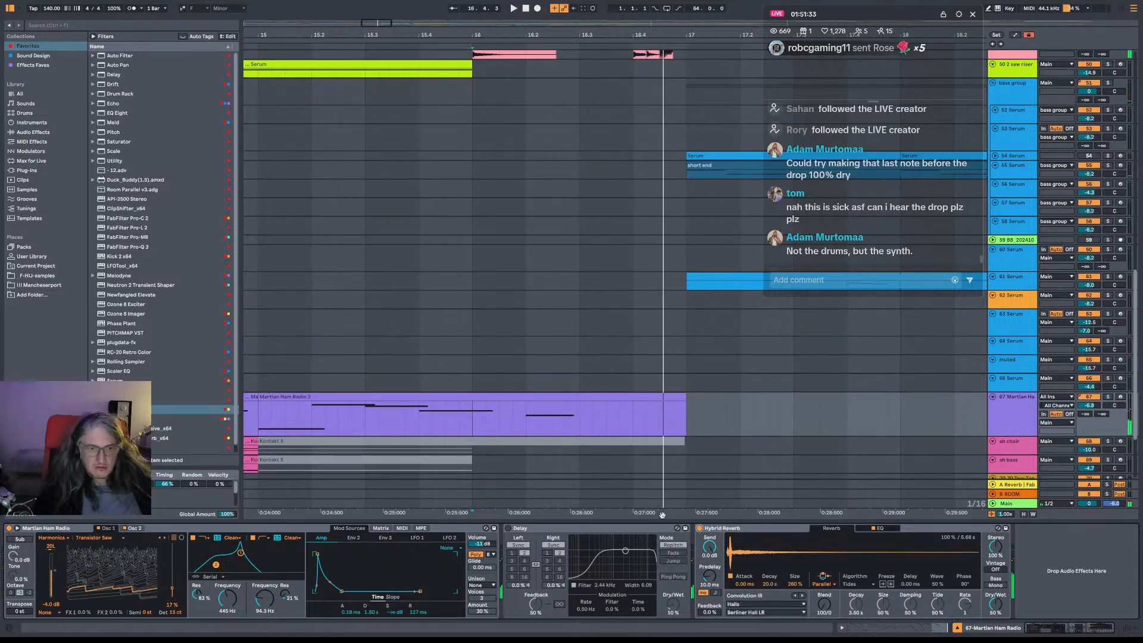
Play the synth from bar 15 with Hybrid Reverb bypassed and active, and show its Dry/Wet automation in a new lane.
left_click(307, 394)
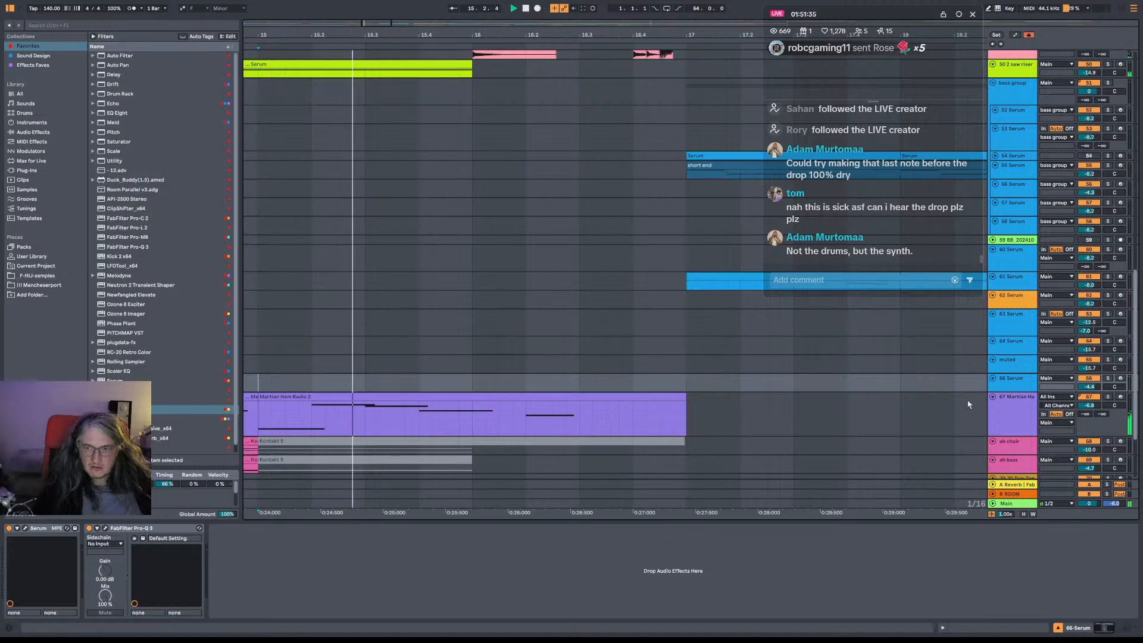
left_click(1010, 409)
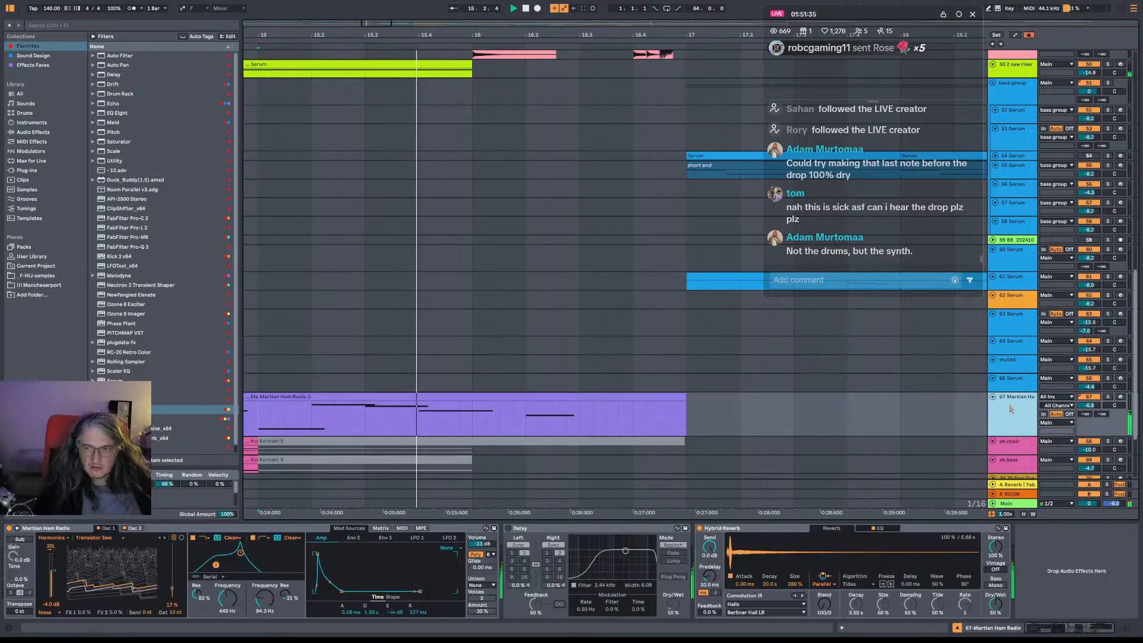
left_click(700, 529)
left_click(699, 528)
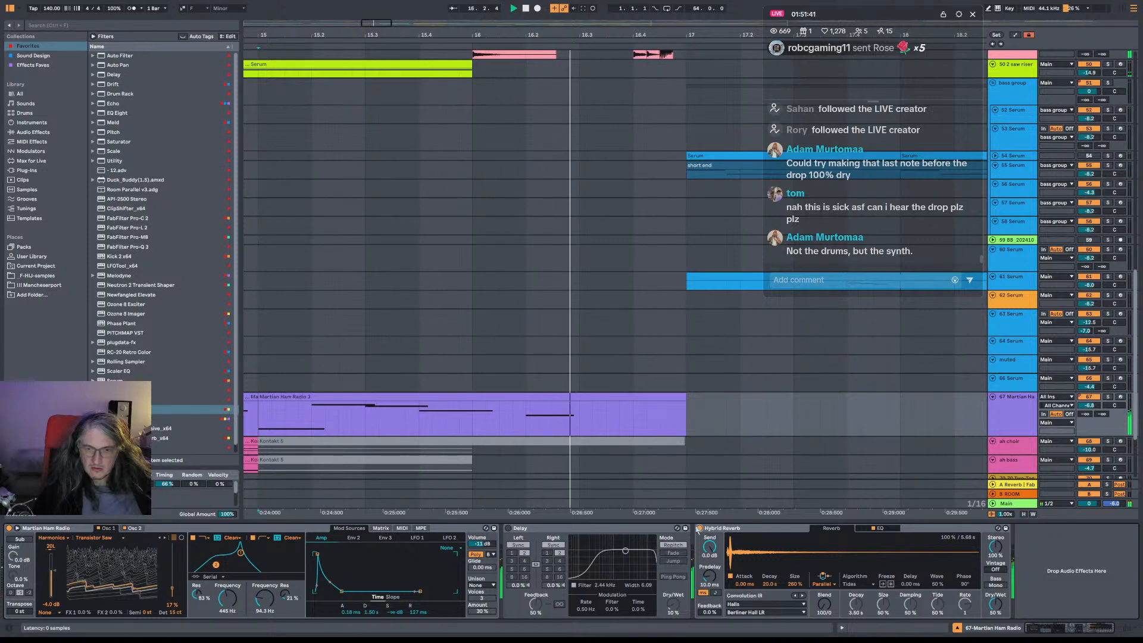
left_click(700, 529)
right_click(994, 604)
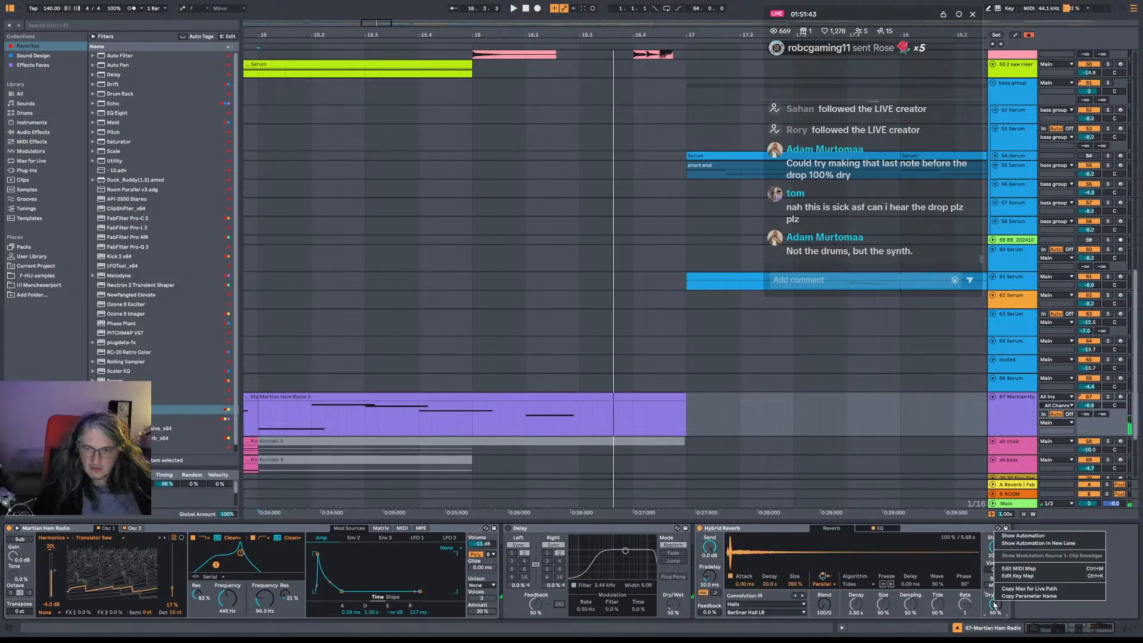
left_click(1043, 544)
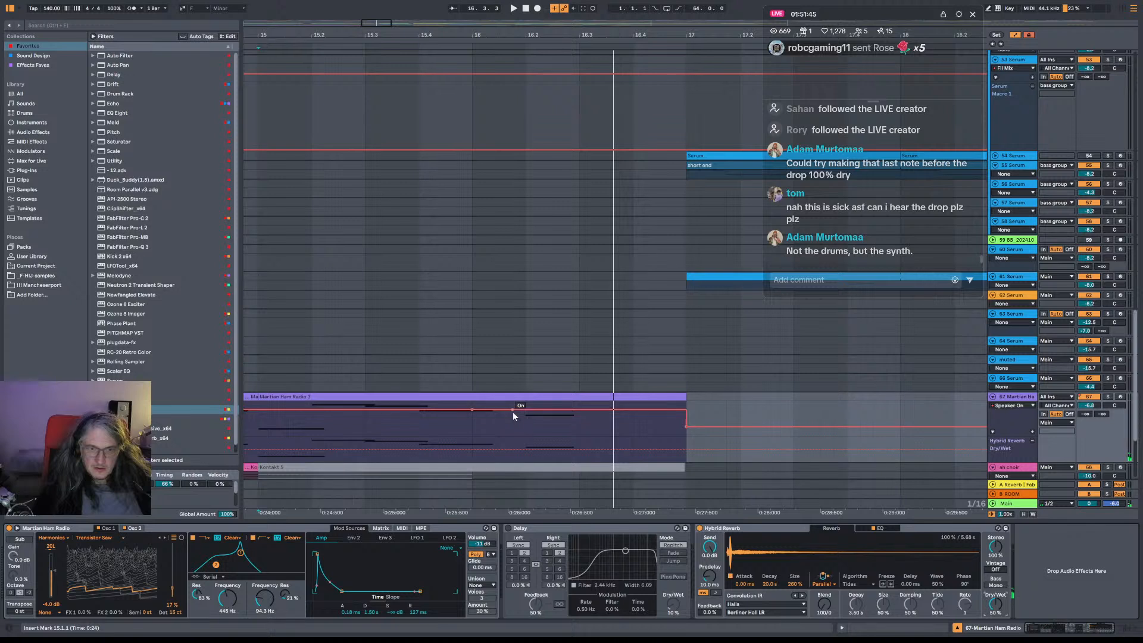
Try automating the Martian Ham Radio track's Speaker On to off from beat 16.2 and play the result.
left_click_drag(515, 409, 525, 427)
key("space")
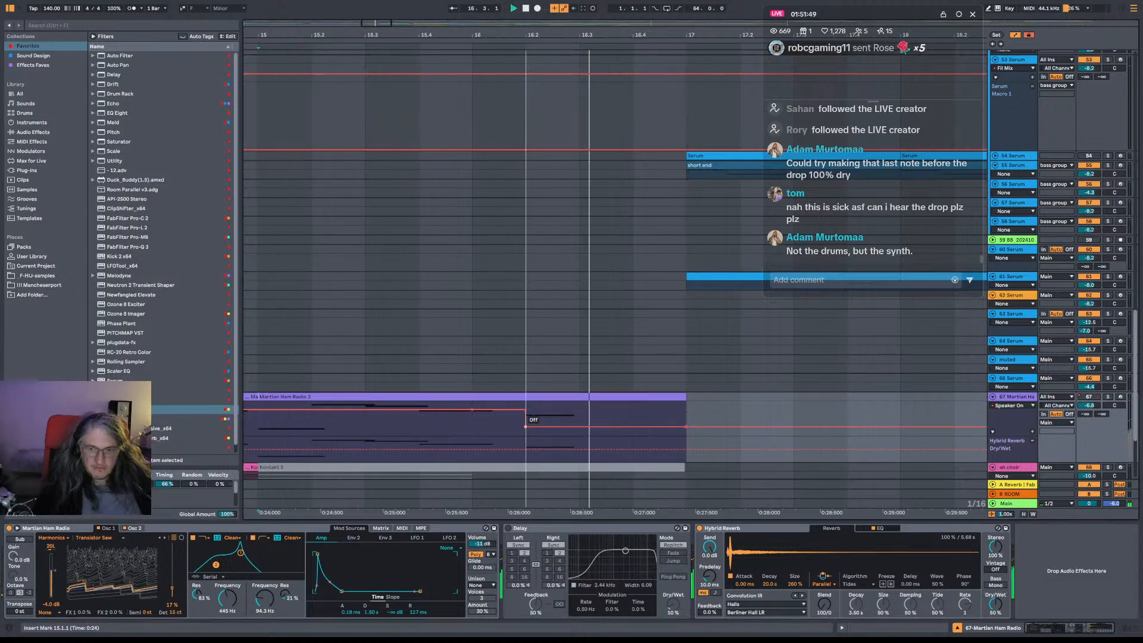
left_click(527, 427)
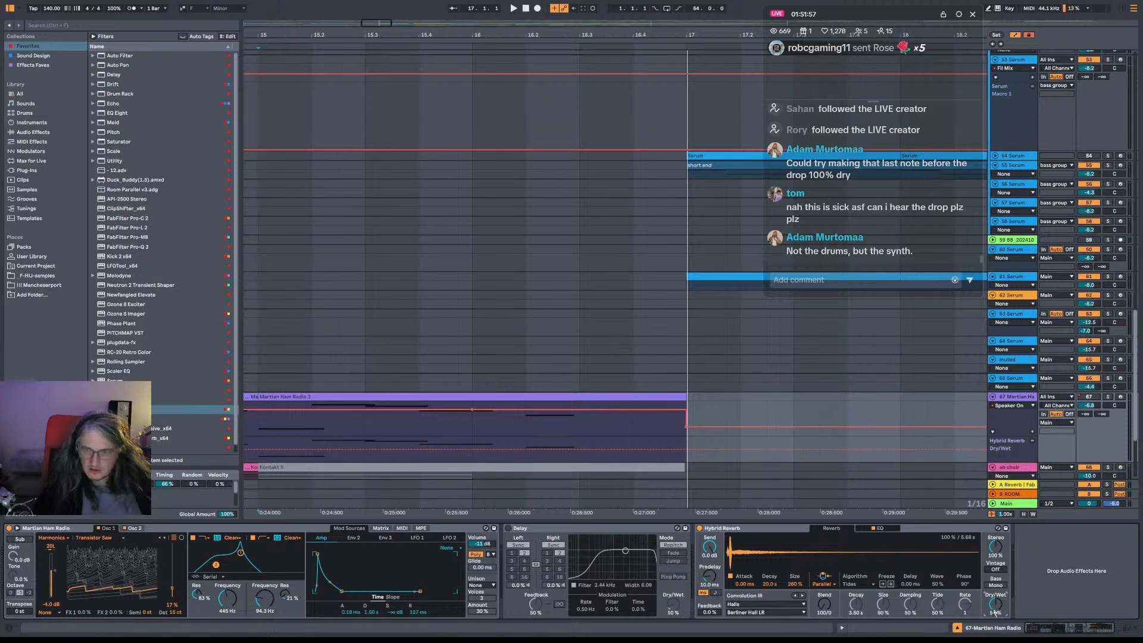
Automate Hybrid Reverb's Dry/Wet down to 0% at beat 16.2, hold it until 17.4, return to 50% at bar 18, and play it.
left_click(897, 449)
left_click_drag(659, 450, 525, 462)
key("ctrl+z")
left_click(498, 449)
key("space")
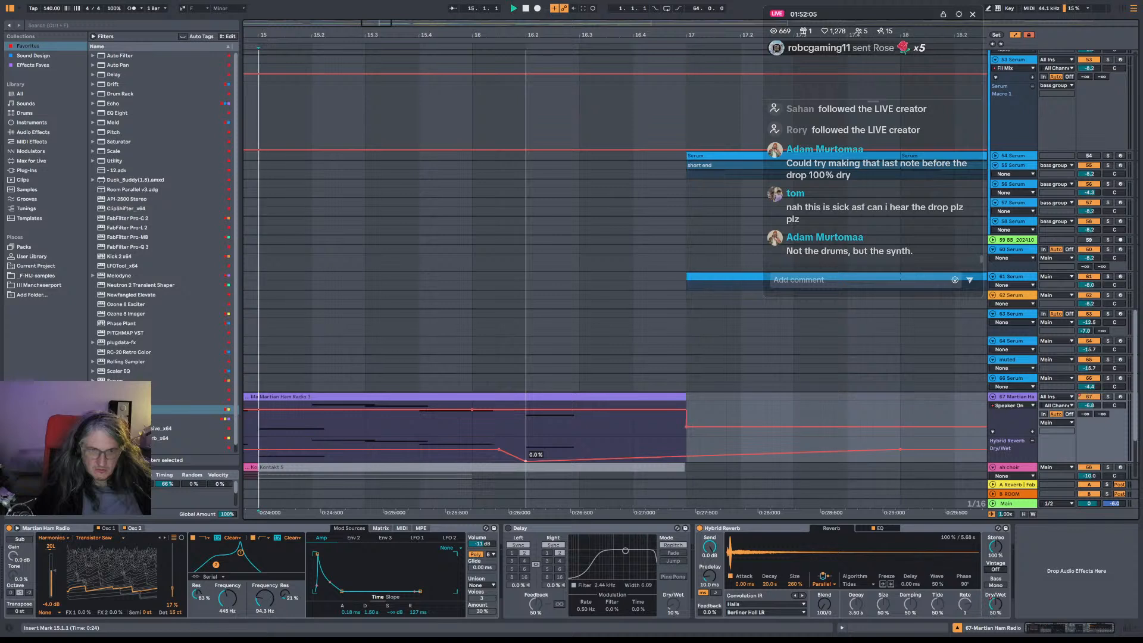
left_click_drag(688, 456, 847, 460)
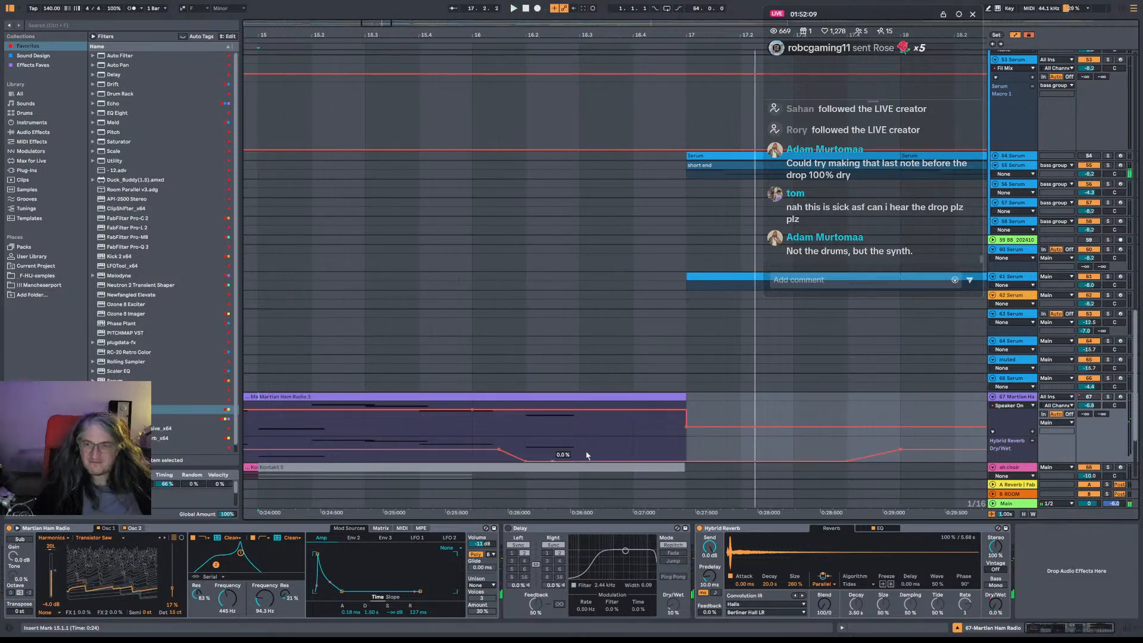
key("space")
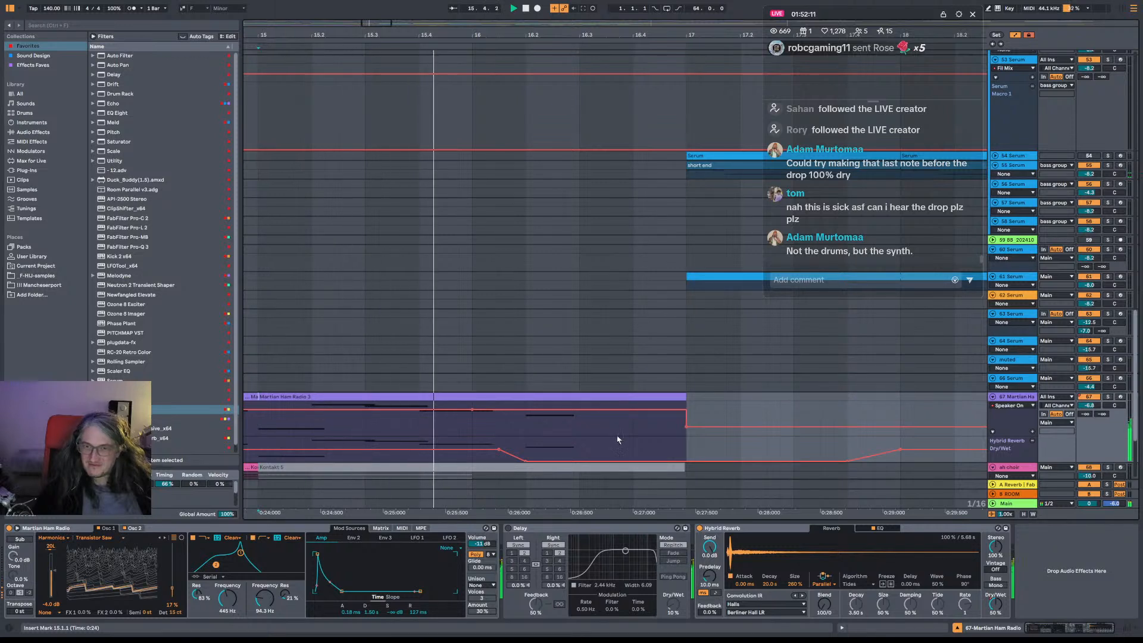
key("space")
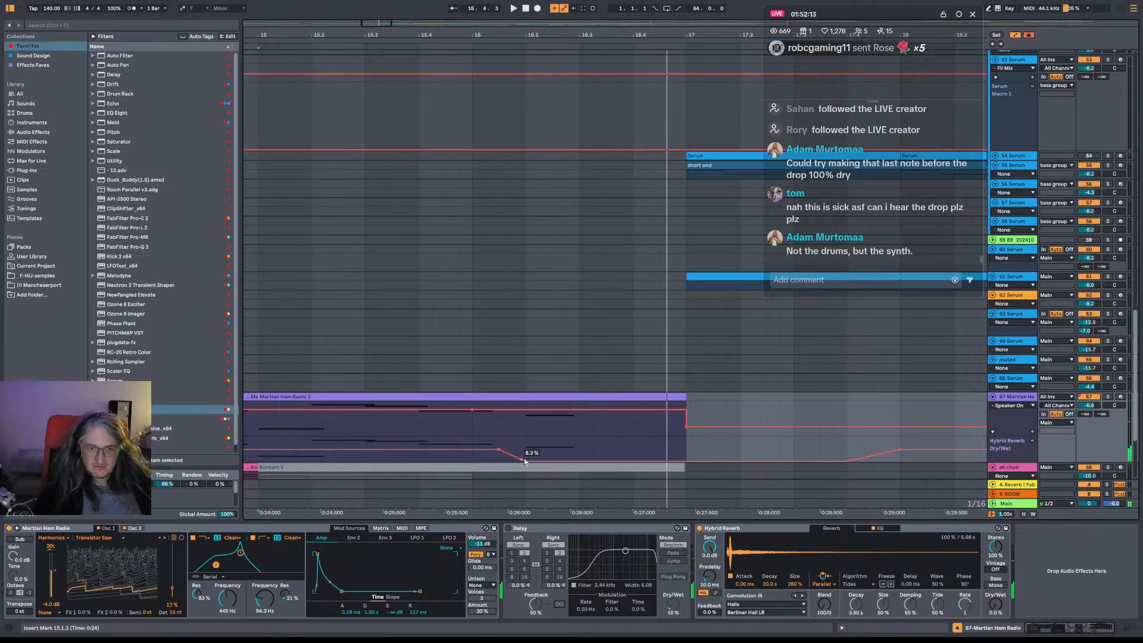
Shift the Dry/Wet ramp to start at beat 16.2 and reach 0% at beat 16.3, replay it, and hide the automation.
left_click_drag(526, 461, 580, 461)
key("space")
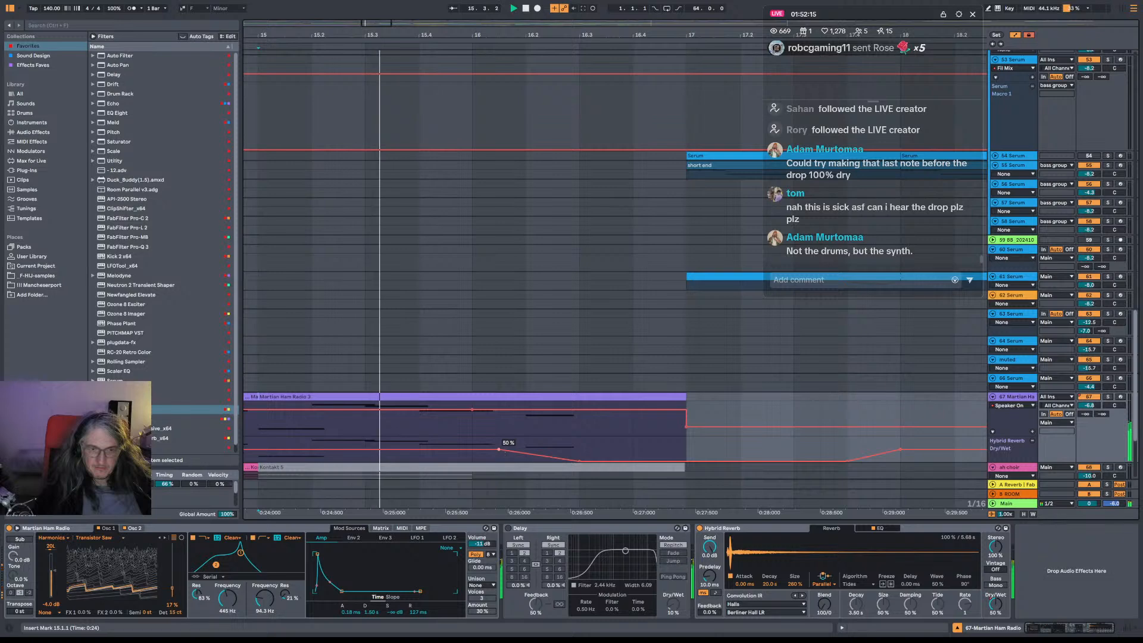
left_click_drag(499, 449, 525, 449)
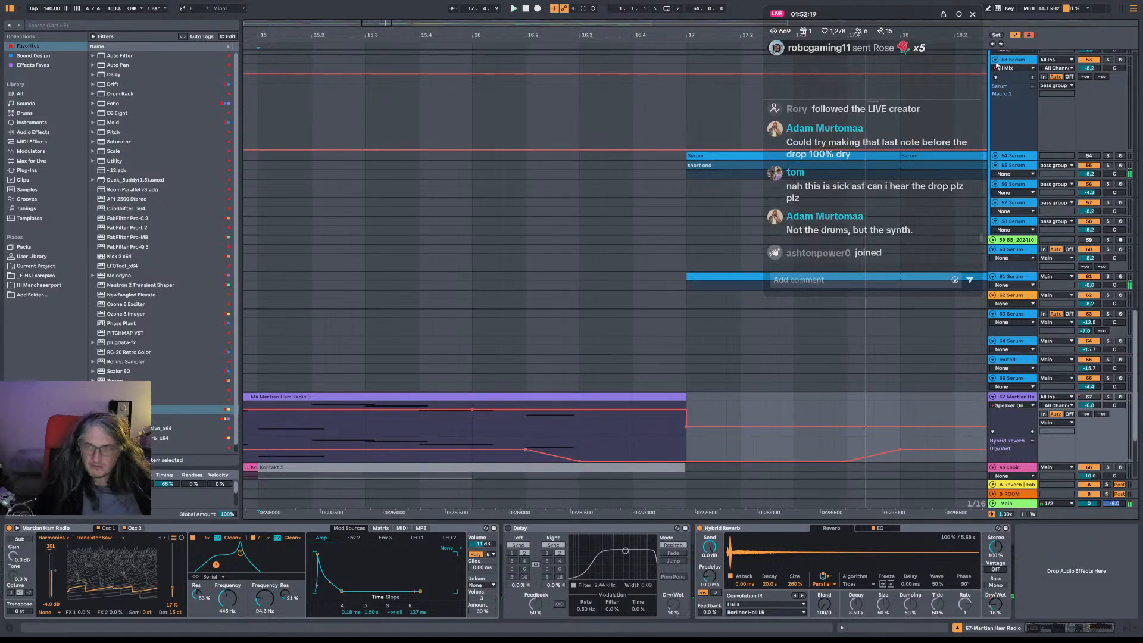
left_click(1014, 36)
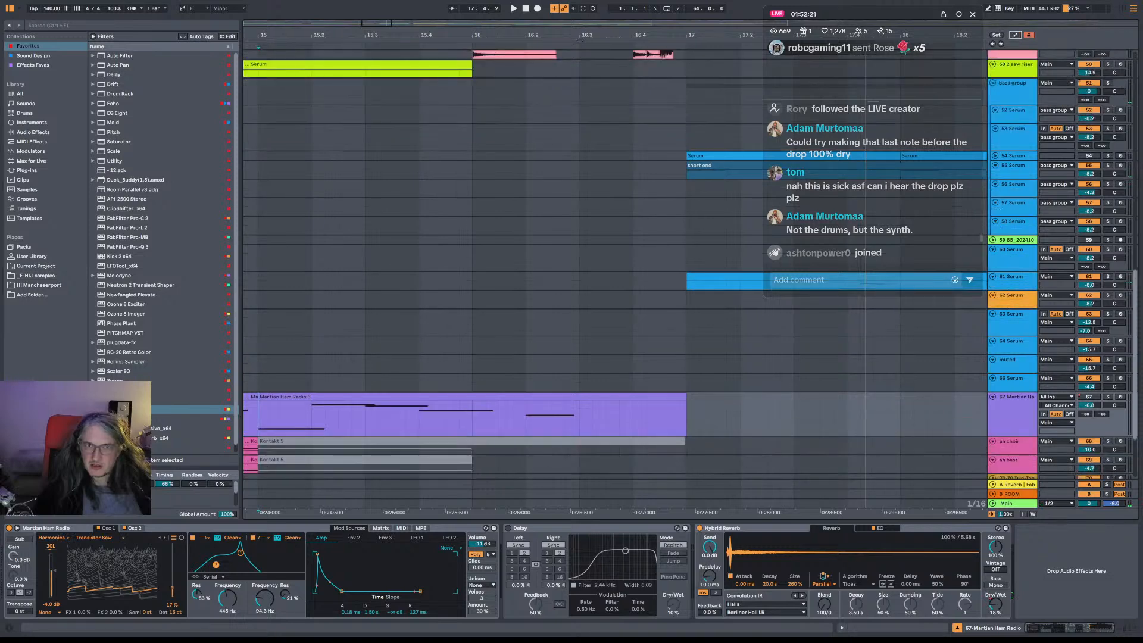
key("space")
Shorten the bar 16 tom clip to end at beat 16.2 and replay the fill into the drop.
left_click_drag(582, 34, 408, 7)
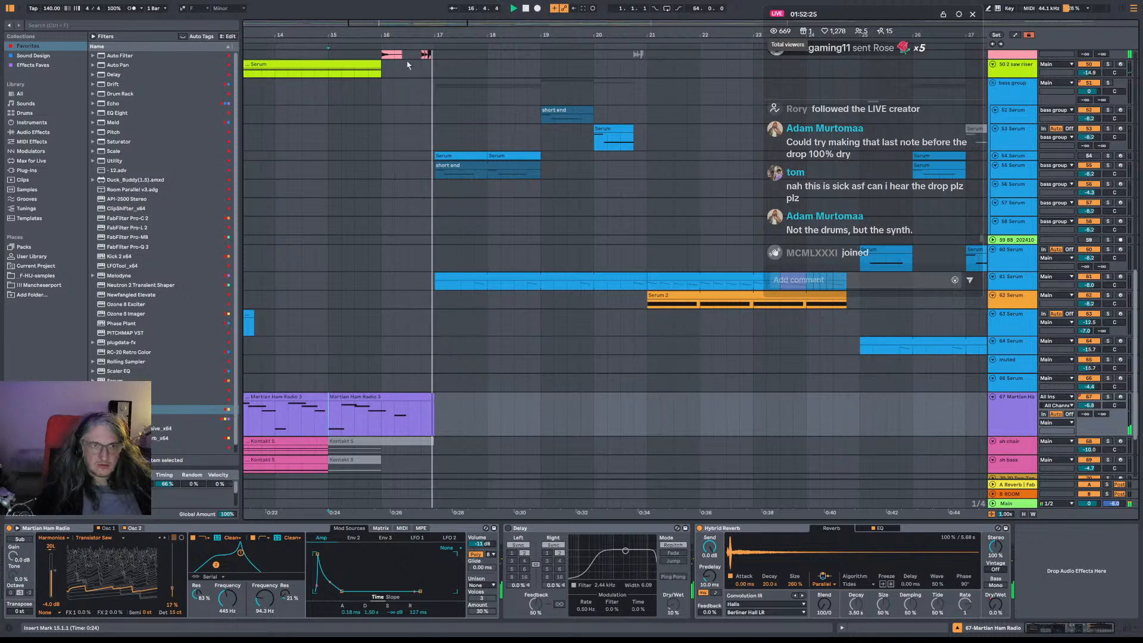
left_click_drag(399, 35, 398, 48)
scroll(397, 152, "up", 3)
key("space")
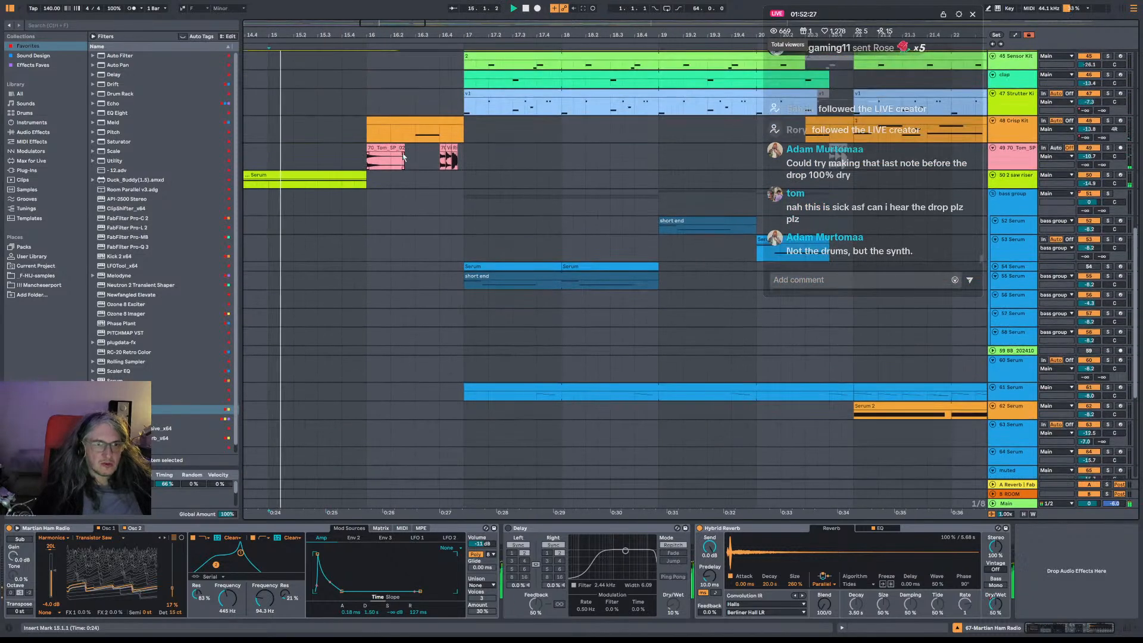
left_click(389, 149)
left_click_drag(389, 148, 389, 149)
scroll(388, 170, "up", 4)
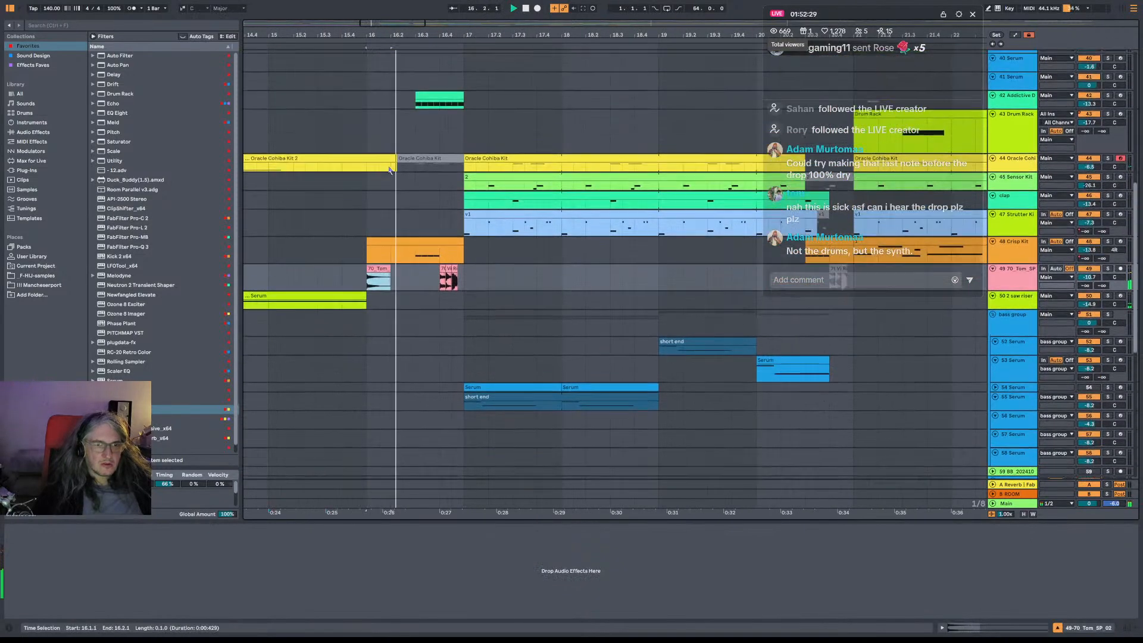
key("space")
key("space")
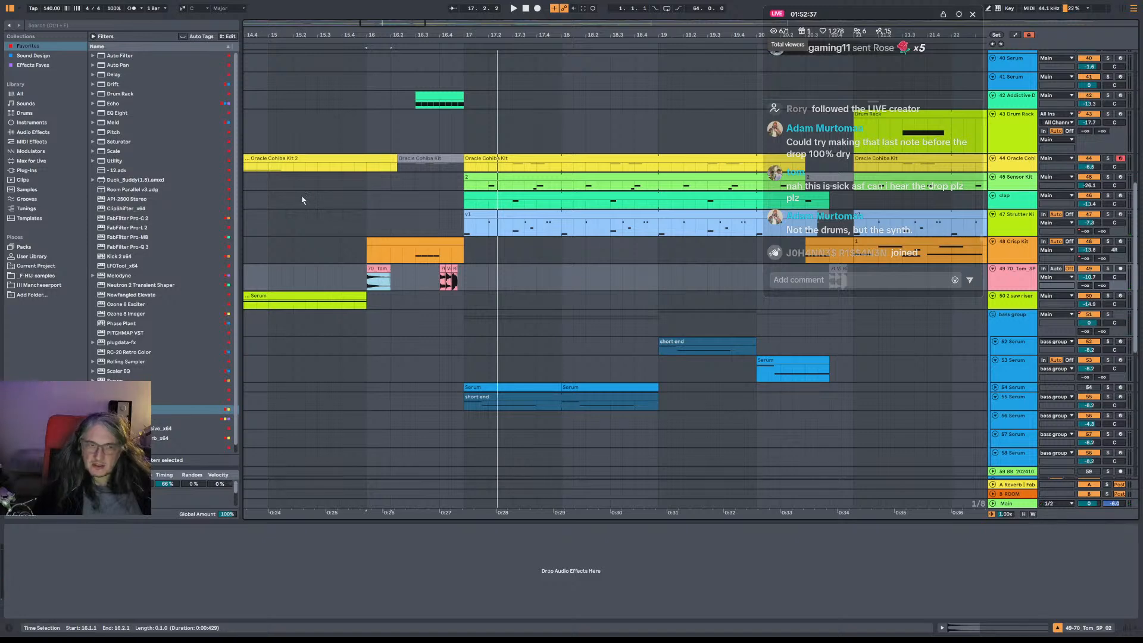
key("space")
left_click(271, 198)
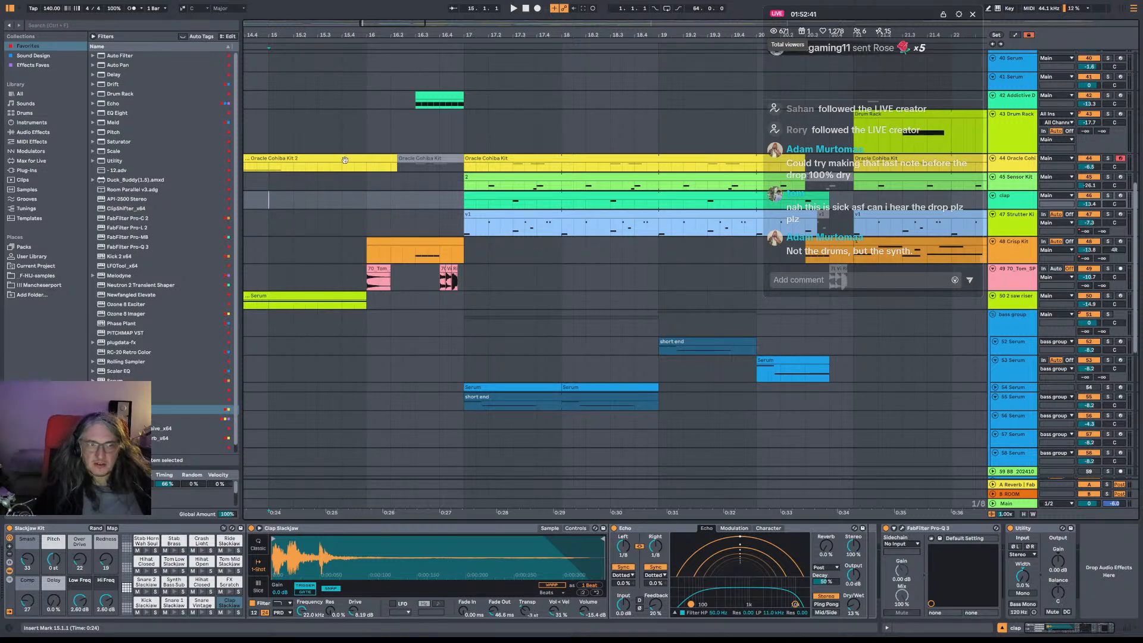
Play the arrangement from bar 13 through the build-up and drop, following the bass and synth tracks past bar 33.
left_click_drag(350, 37, 375, 14)
key("space")
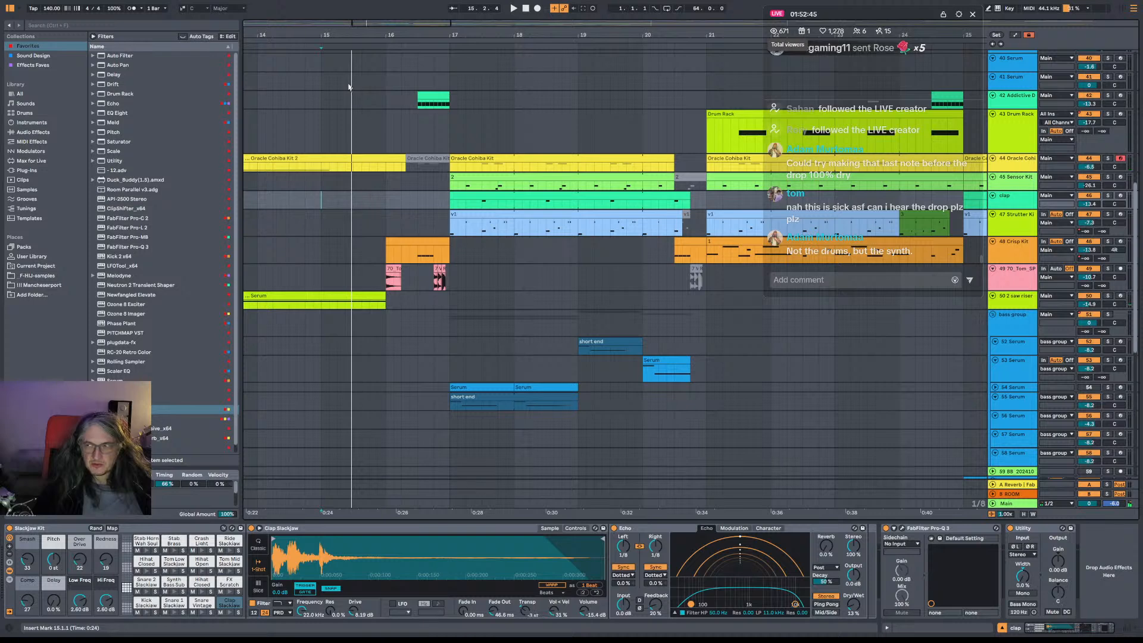
left_click_drag(367, 113, 525, 125)
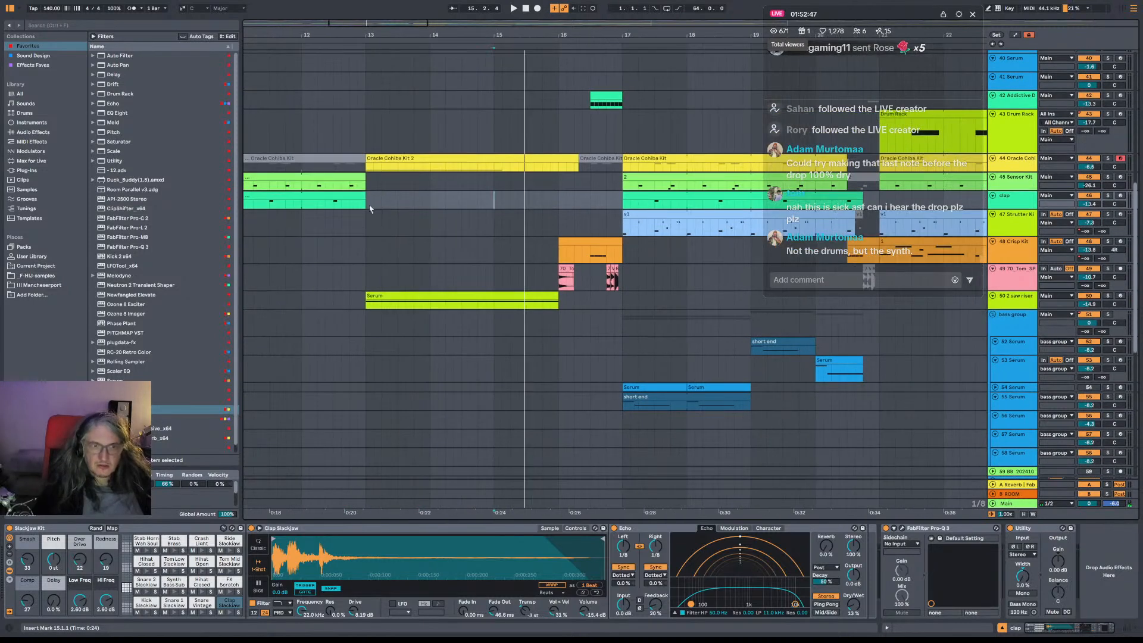
left_click_drag(369, 209, 617, 203)
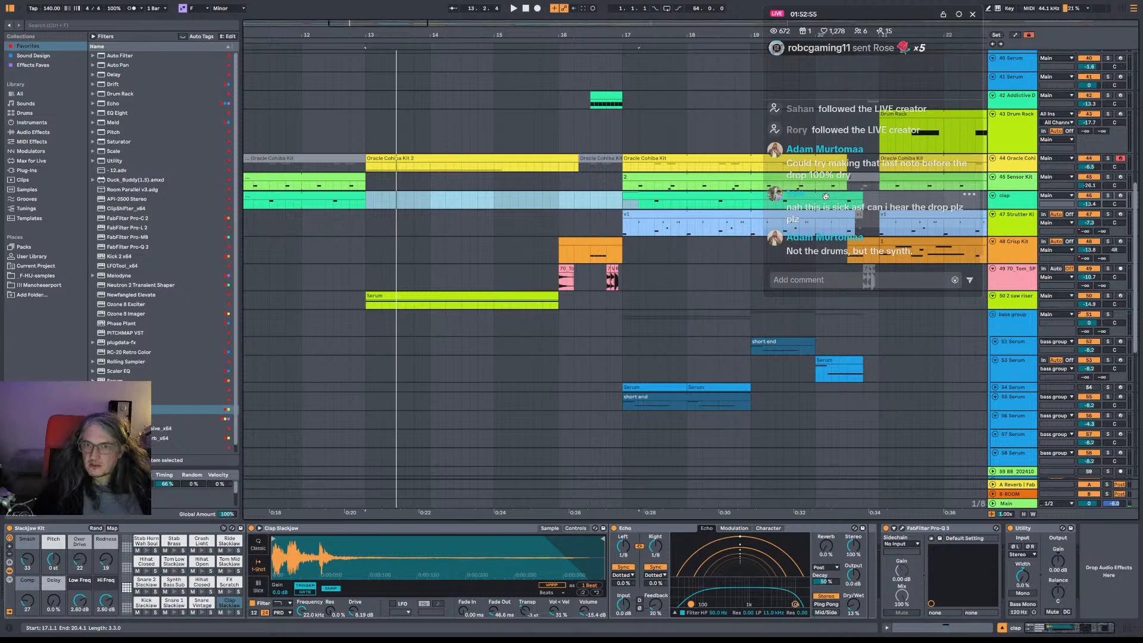
key("space")
key("space")
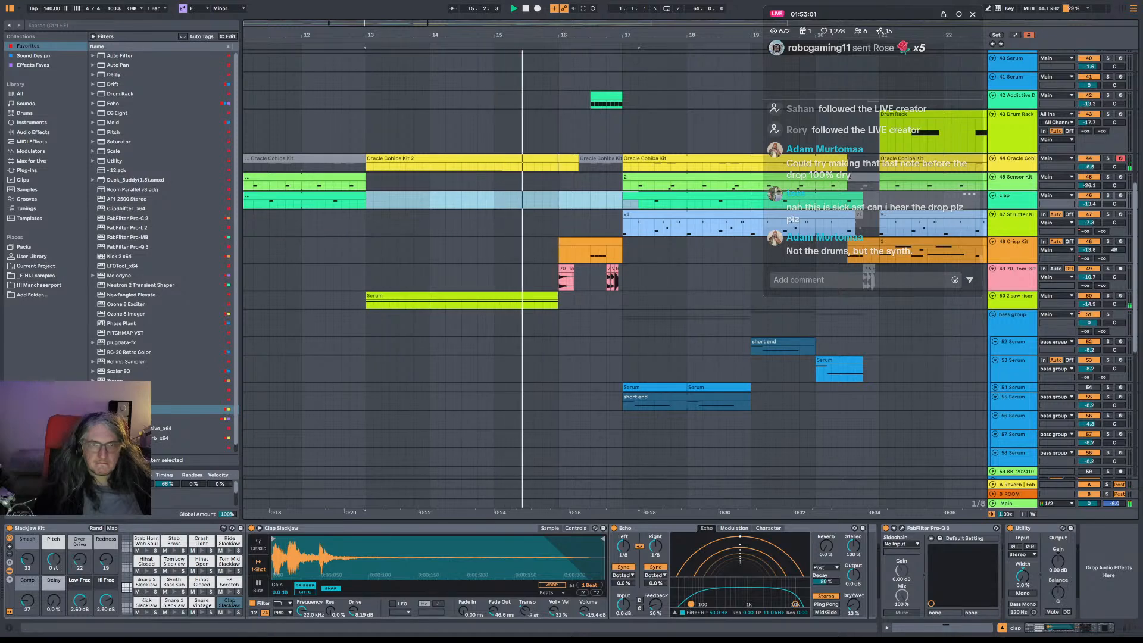
left_click_drag(462, 35, 463, 14)
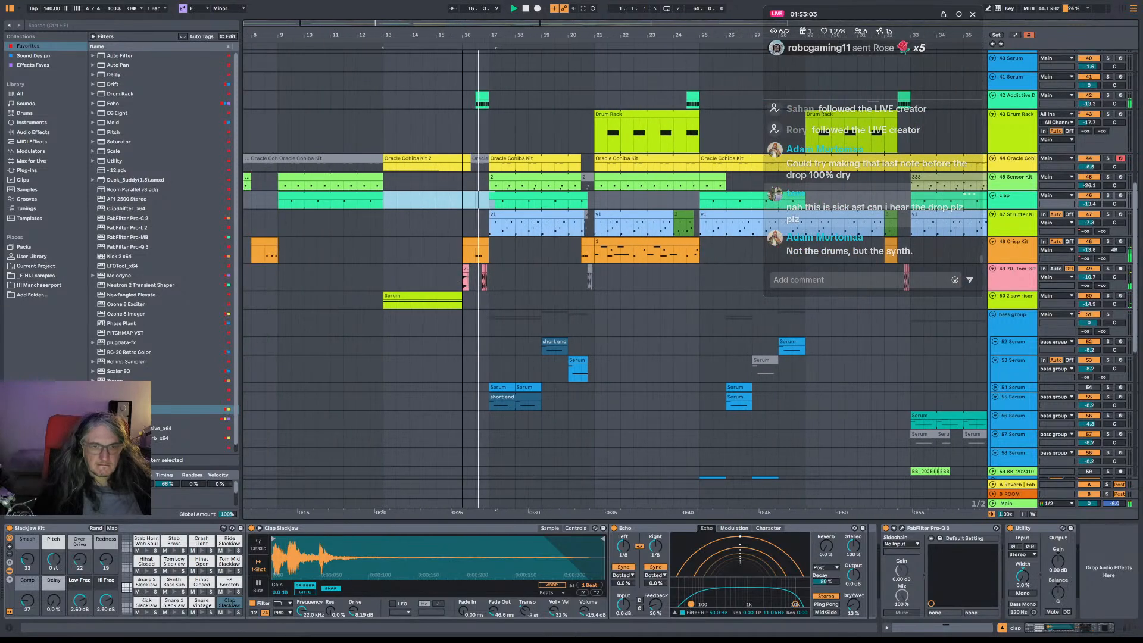
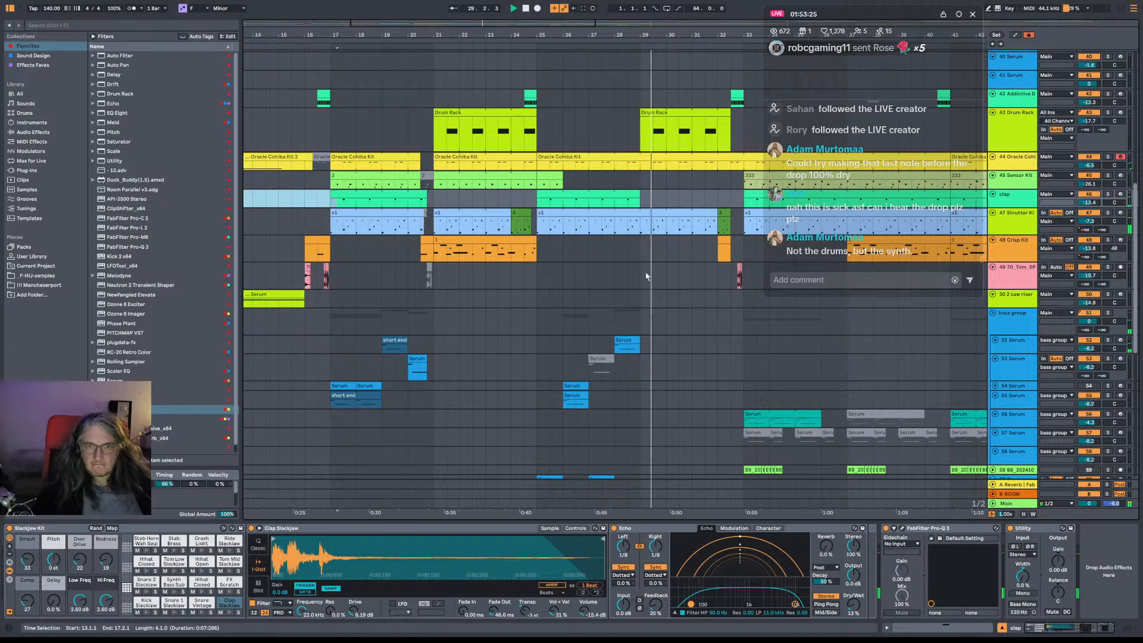
scroll(647, 250, "down", 5)
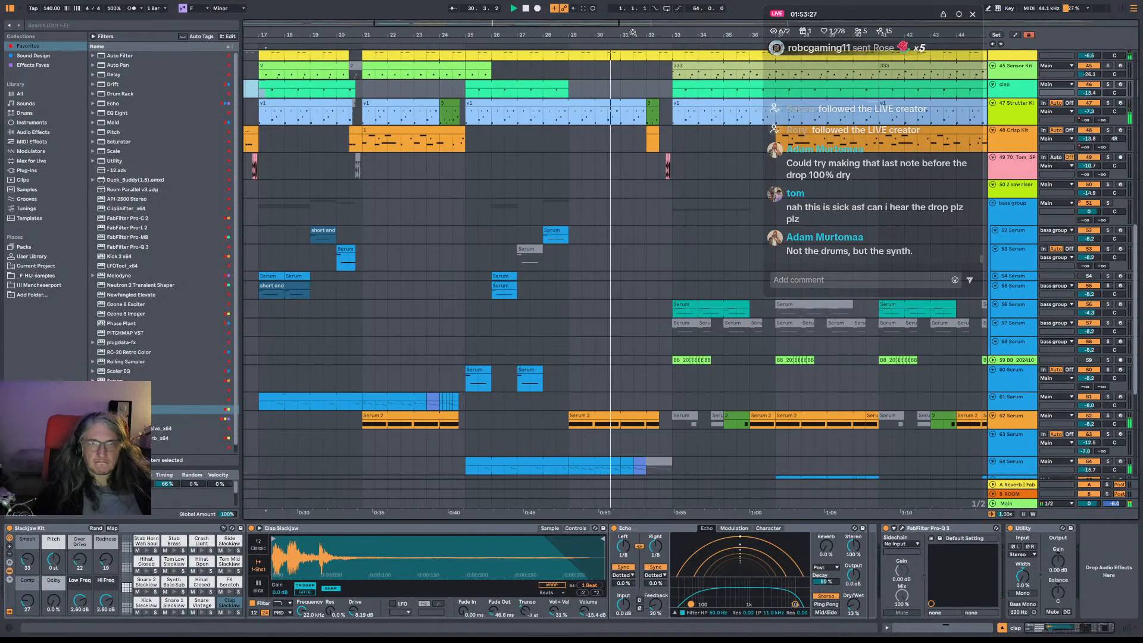
left_click_drag(633, 33, 548, 8)
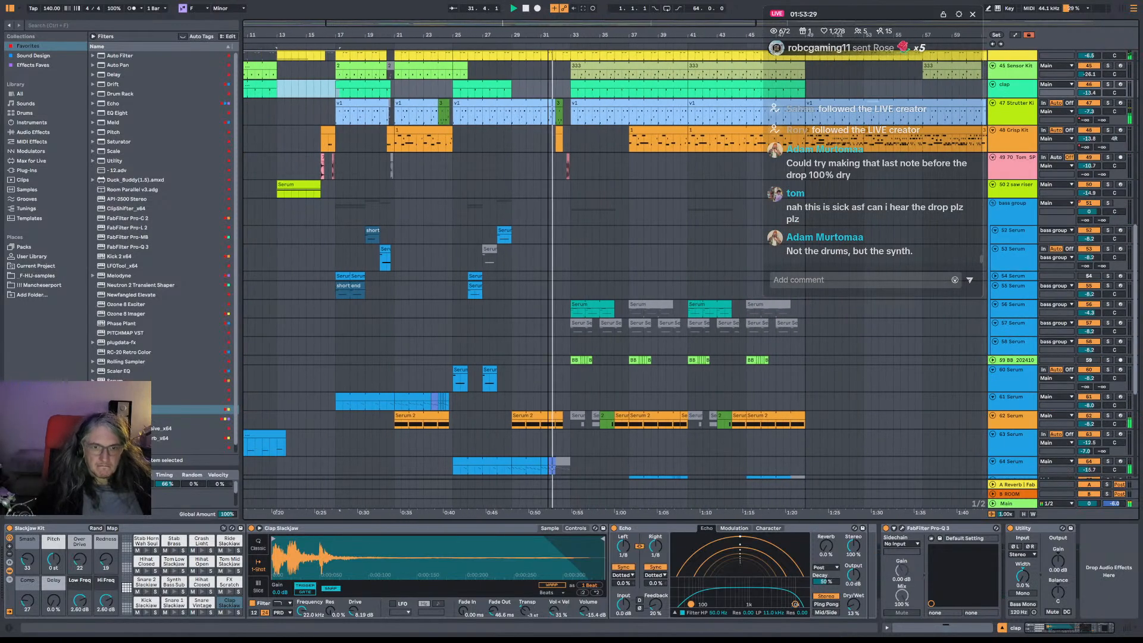
scroll(605, 309, "down", 2)
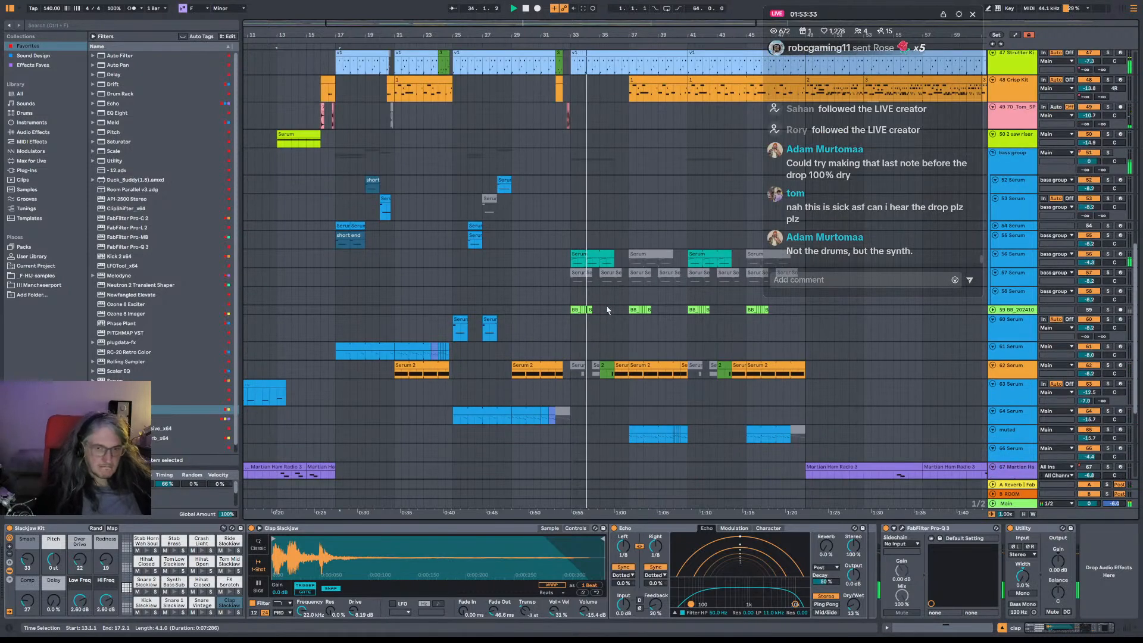
scroll(612, 318, "down", 4)
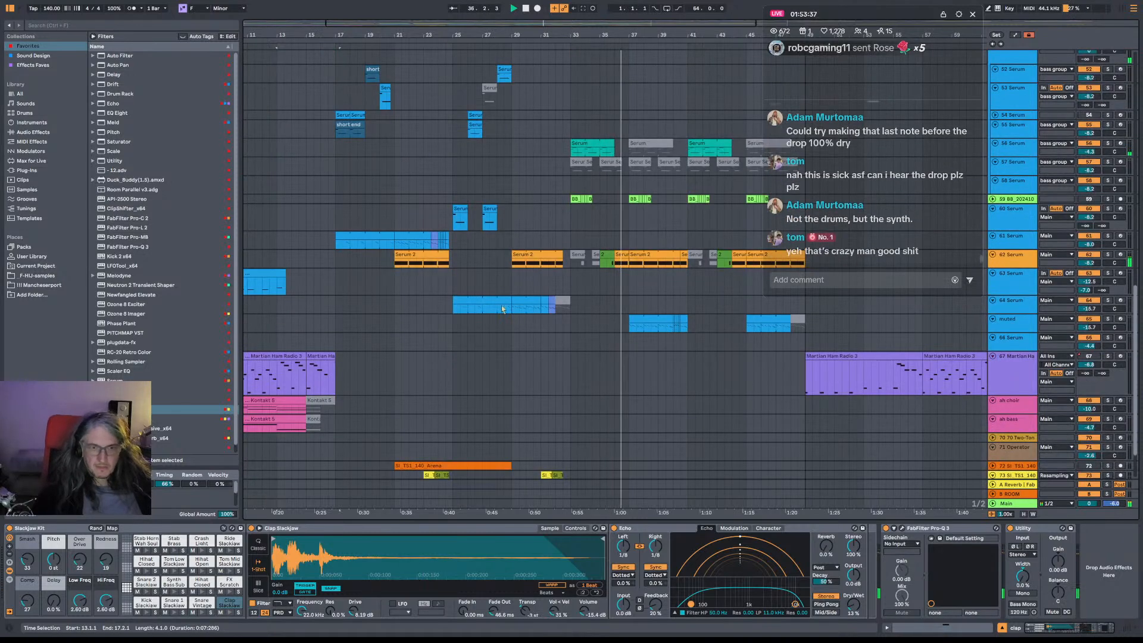
Copy the 64 Serum clip at bar 25 to bar 33 on the muted track and play from bar 33.
left_click_drag(492, 302, 609, 329)
left_click(571, 308)
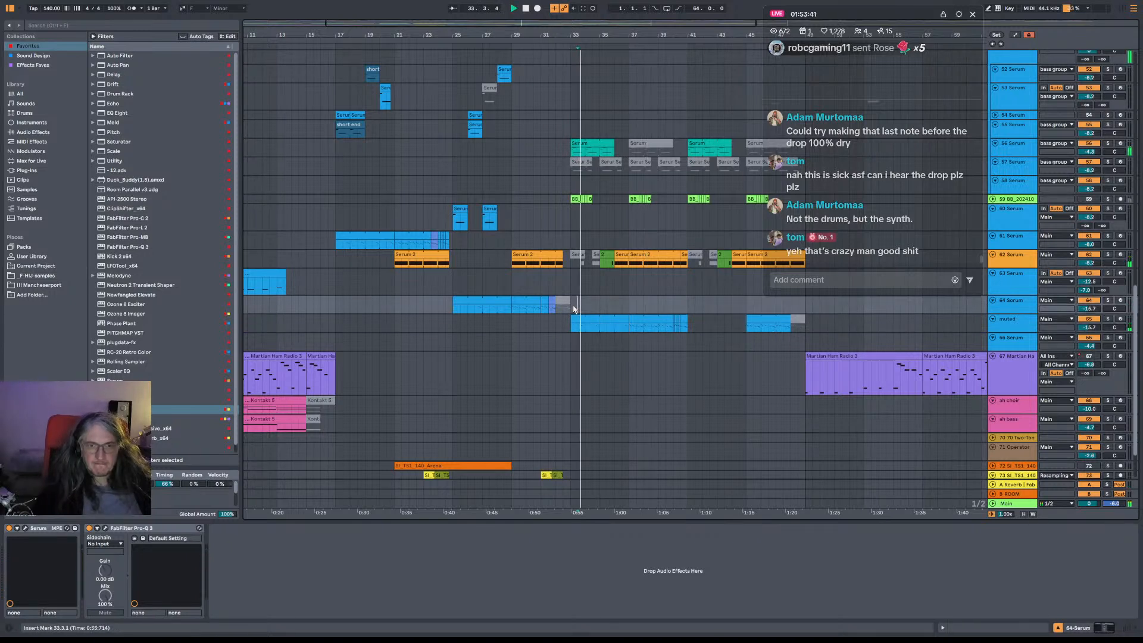
key("space")
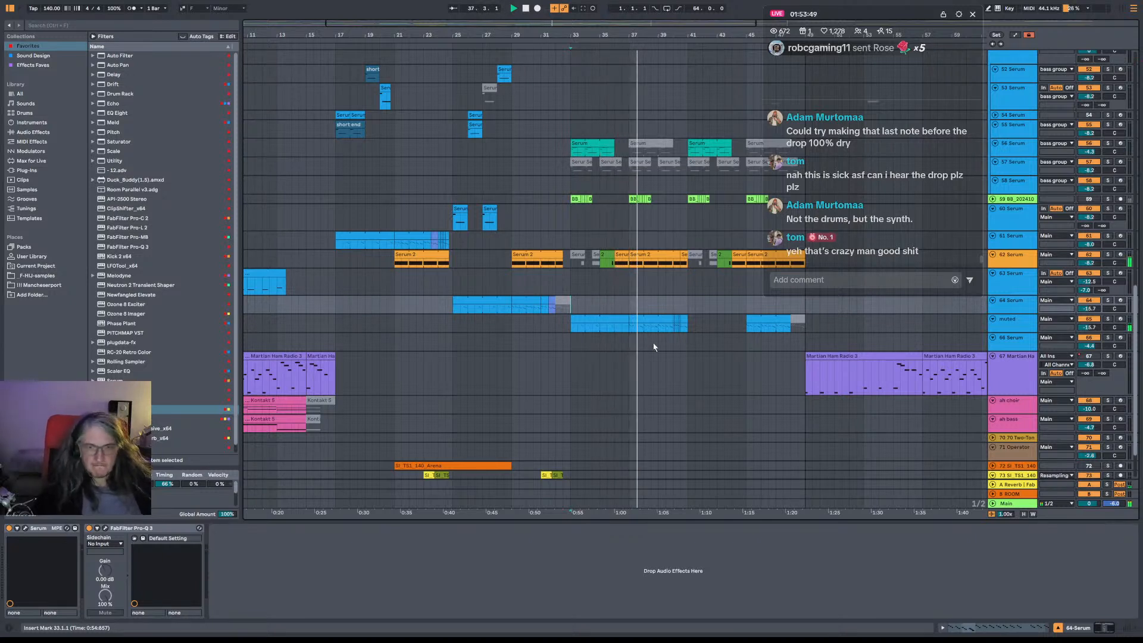
Duplicate bars 21 to 33 of the 73 SI_TS1_140 track to bar 33, stop playback, and save the set.
scroll(673, 344, "up", 6)
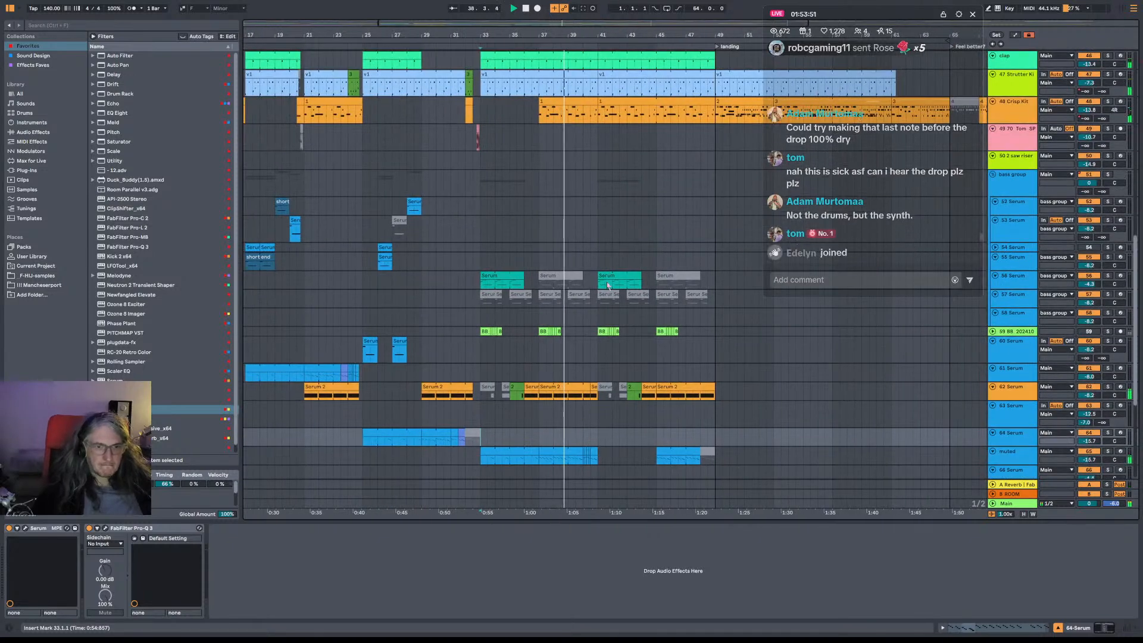
scroll(605, 307, "down", 8)
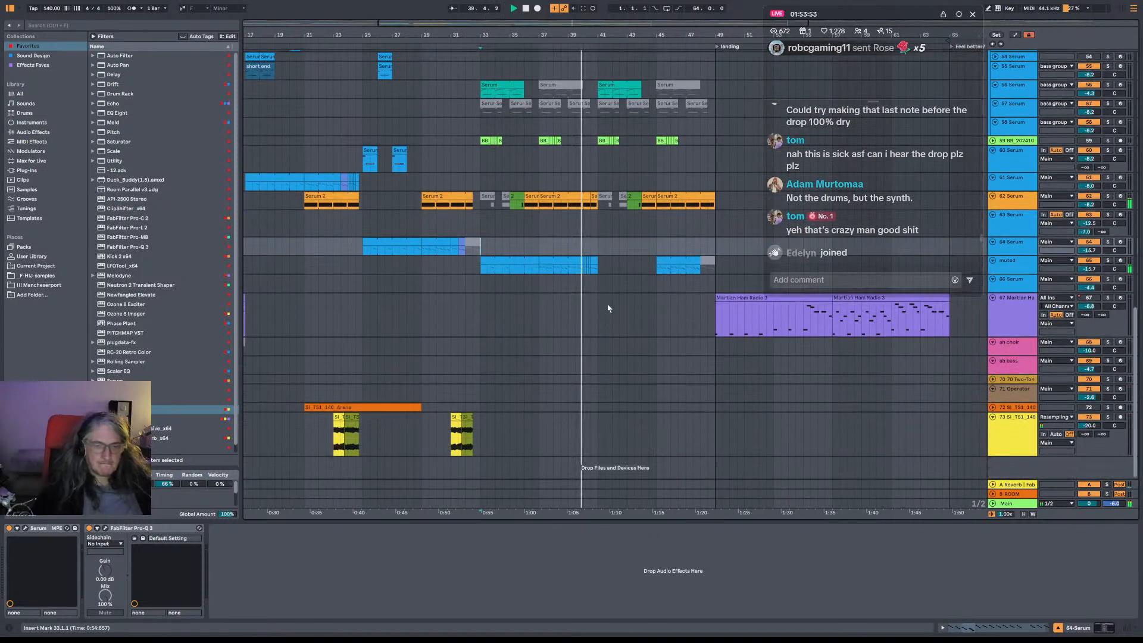
left_click_drag(310, 450, 481, 439)
key("ctrl+d")
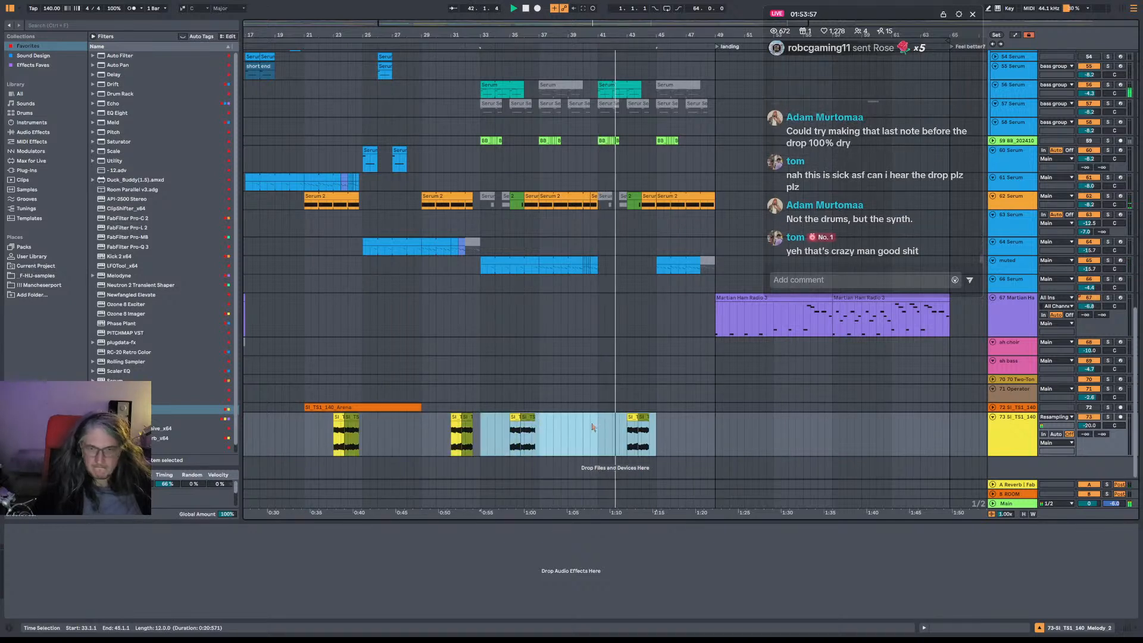
key("space")
key("ctrl+s")
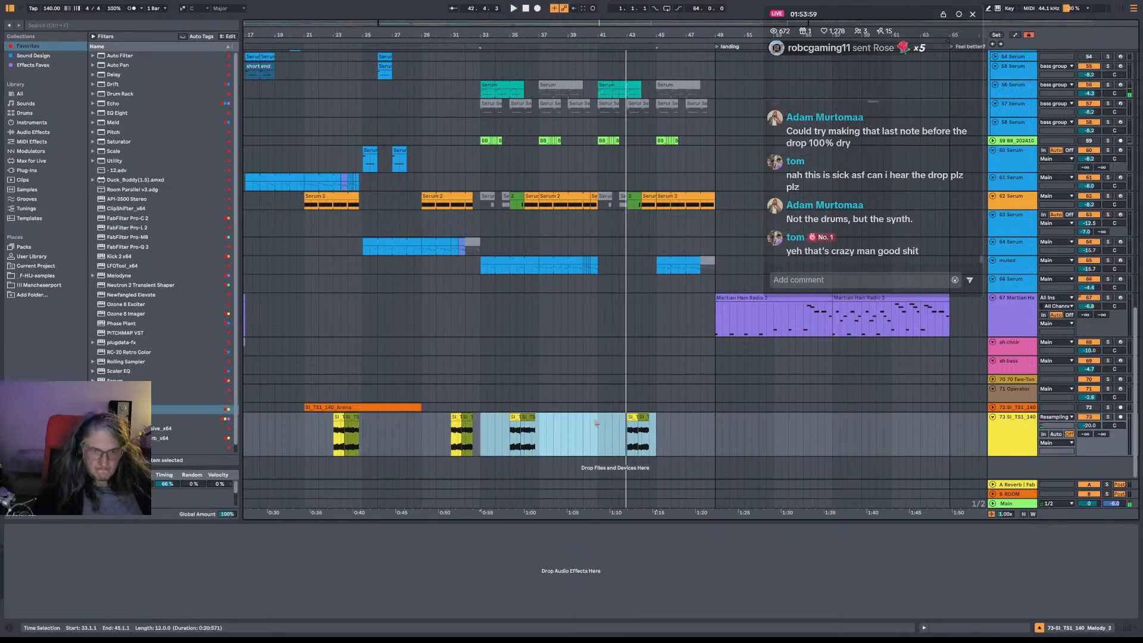
Undo the last duplication on the 73 SI_TS1_140 track and duplicate bars 17 to 33 to bar 33 instead.
key("space")
key("ctrl+z")
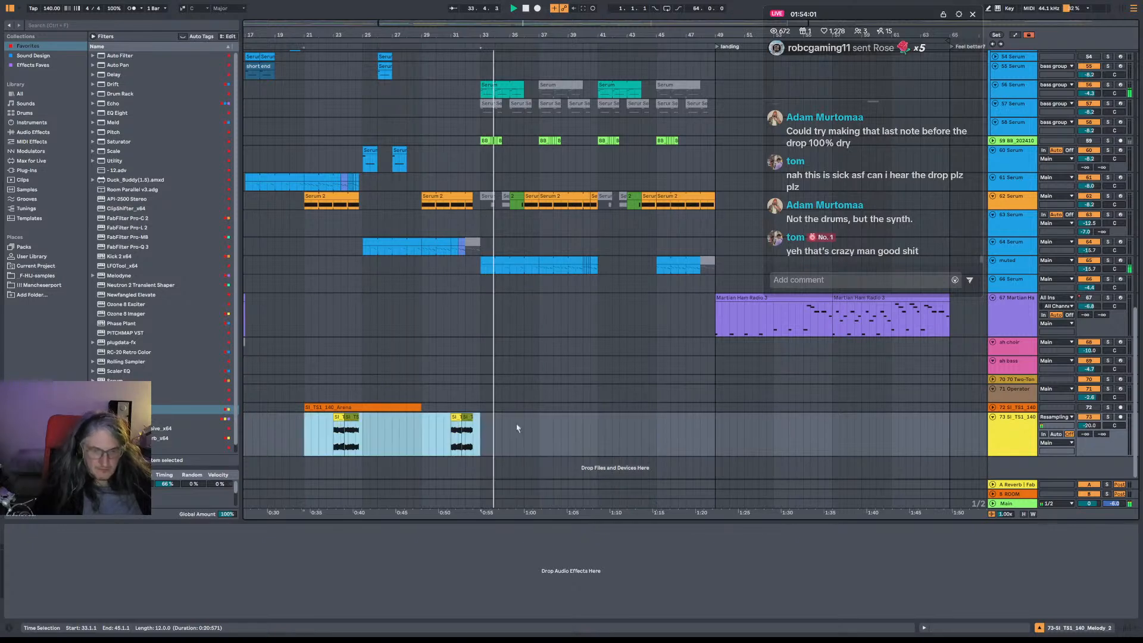
left_click(532, 433, "shift")
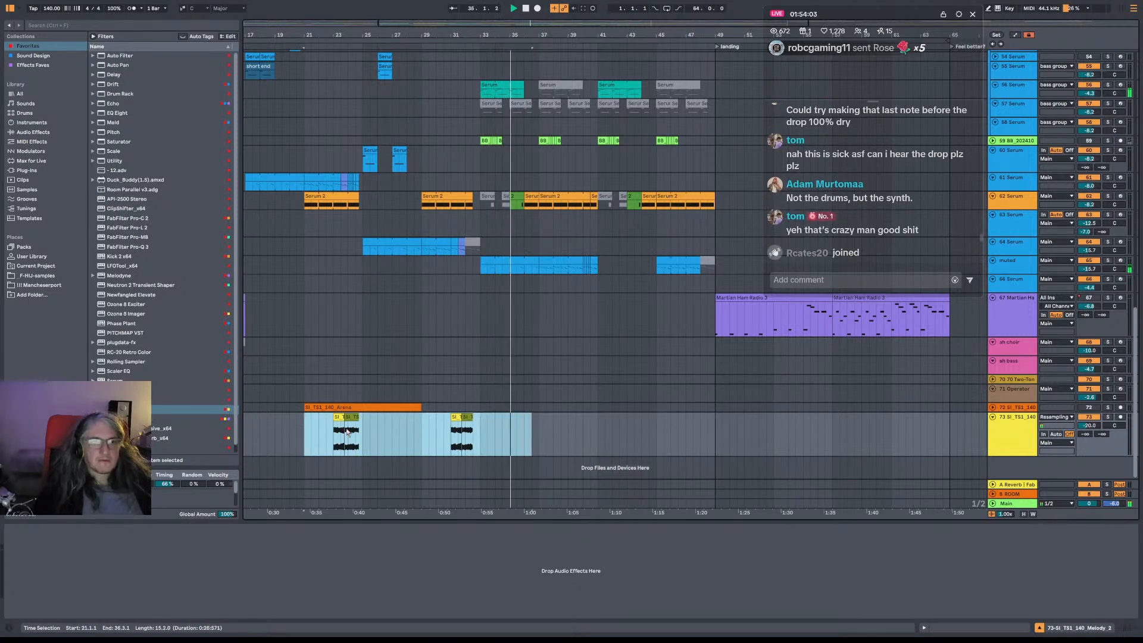
scroll(357, 431, "left", 5)
left_click_drag(358, 429, 599, 451)
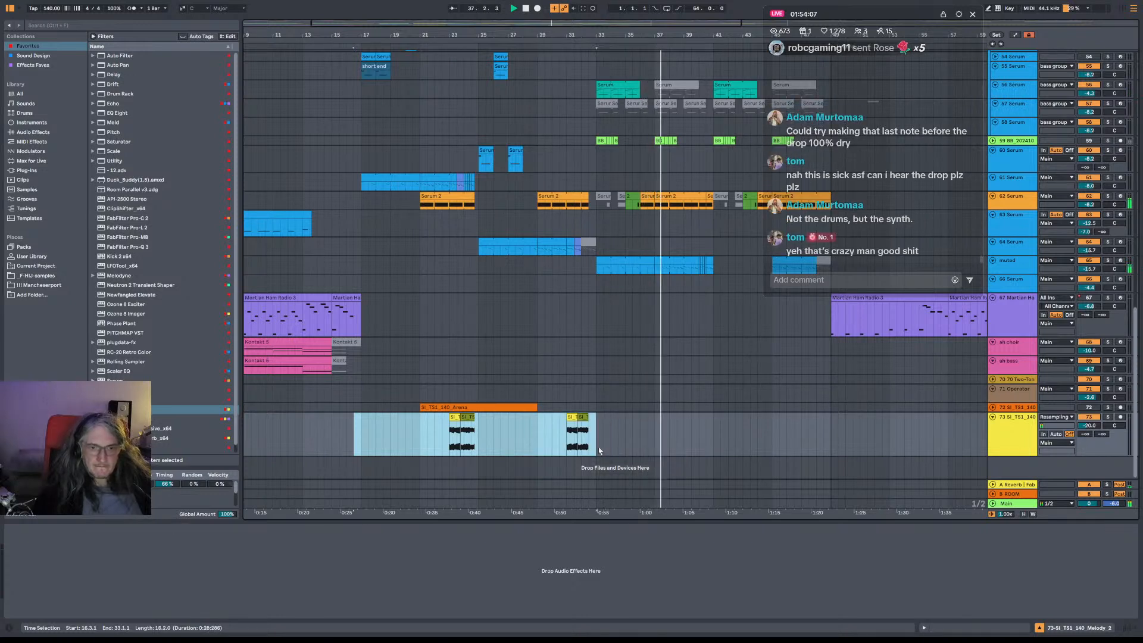
key("ctrl+d")
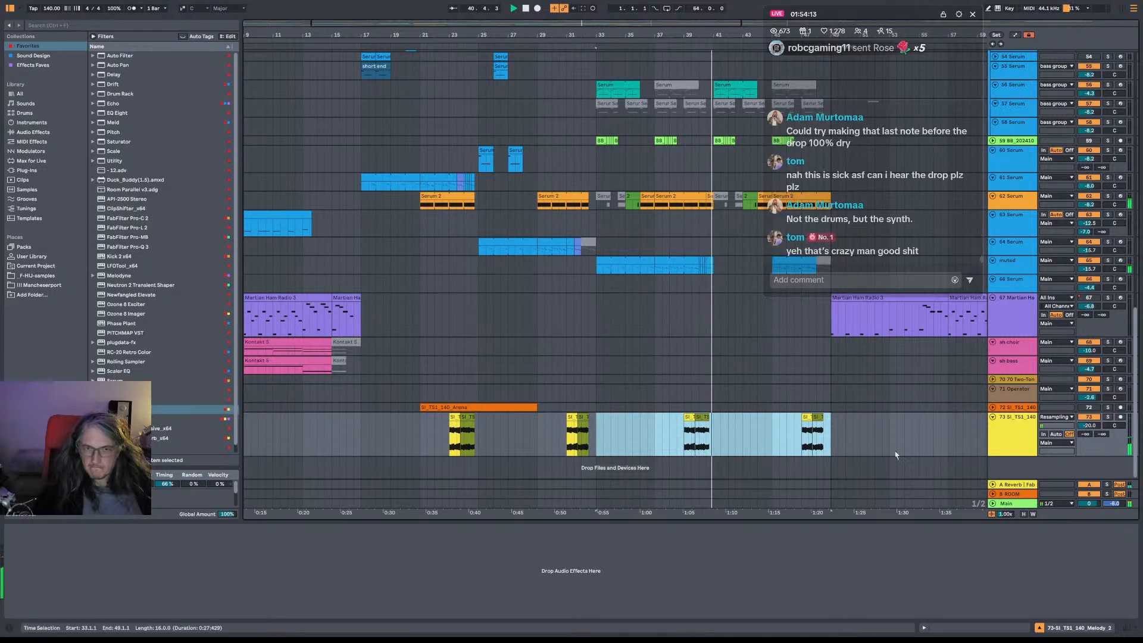
Play on past bar 49 and extend the last clip on the 73 SI_TS1_140 track to end at bar 49.
scroll(626, 338, "right", 5)
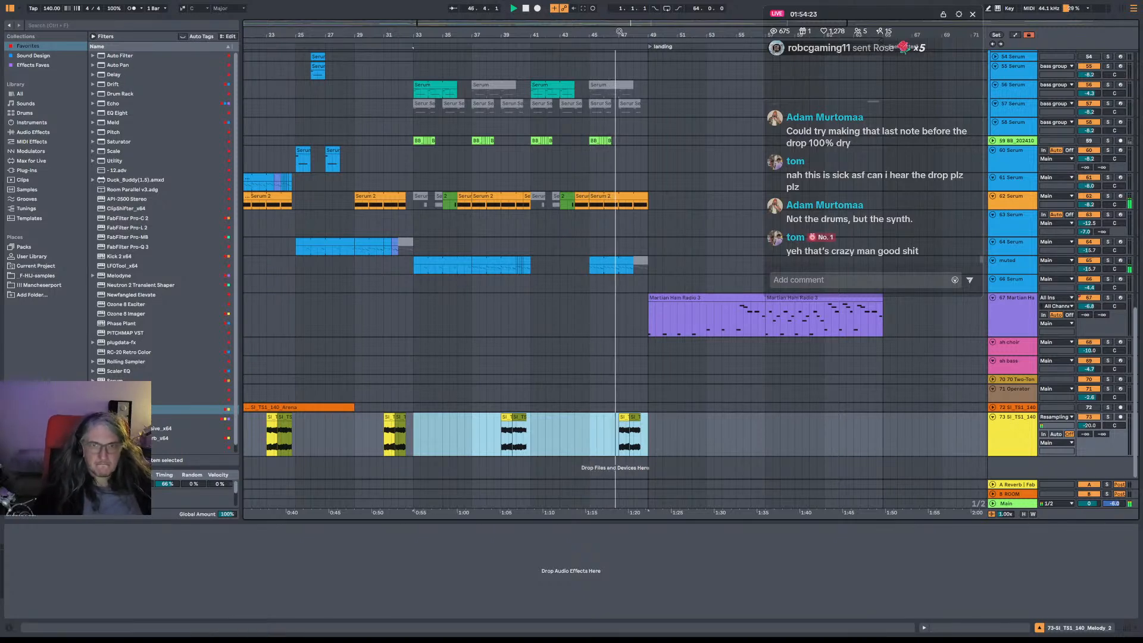
left_click_drag(631, 35, 631, 12)
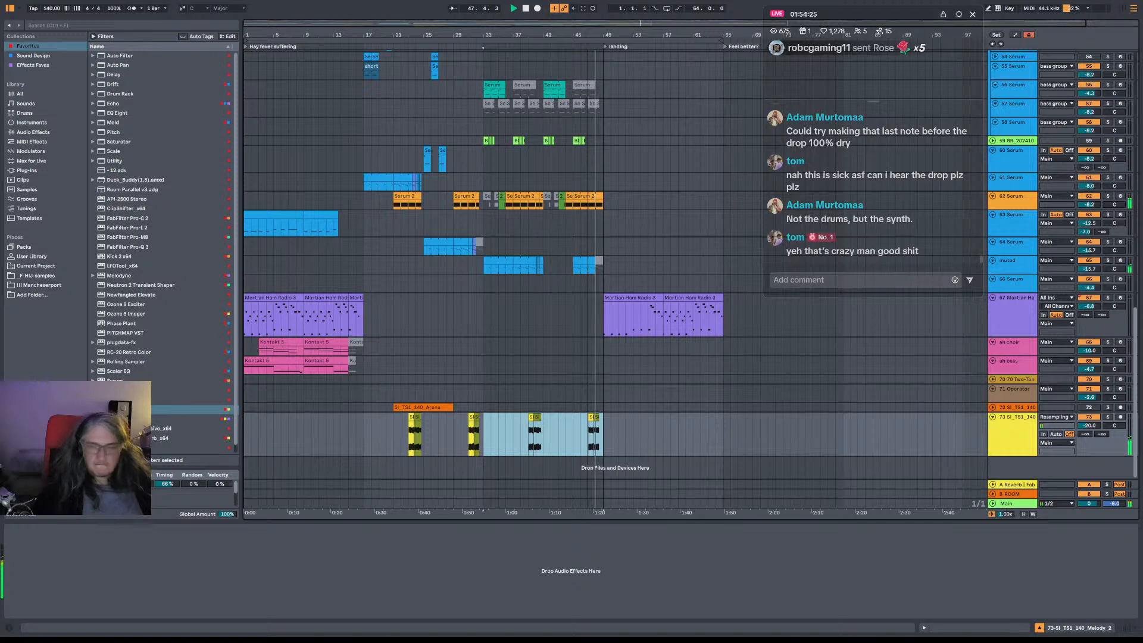
left_click(596, 417)
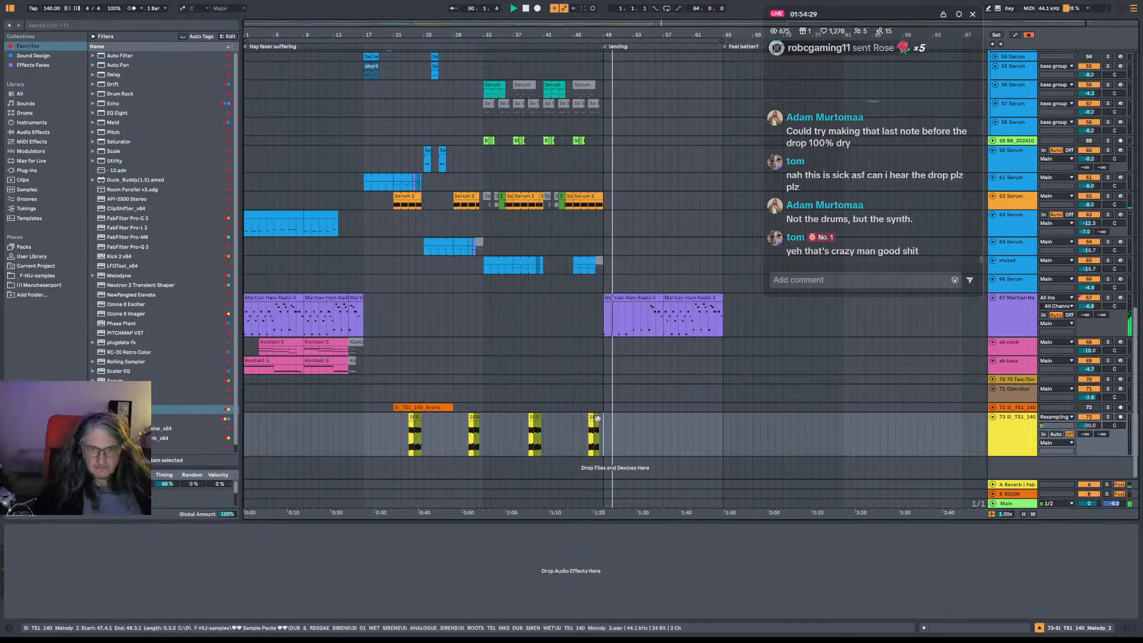
left_click(597, 418)
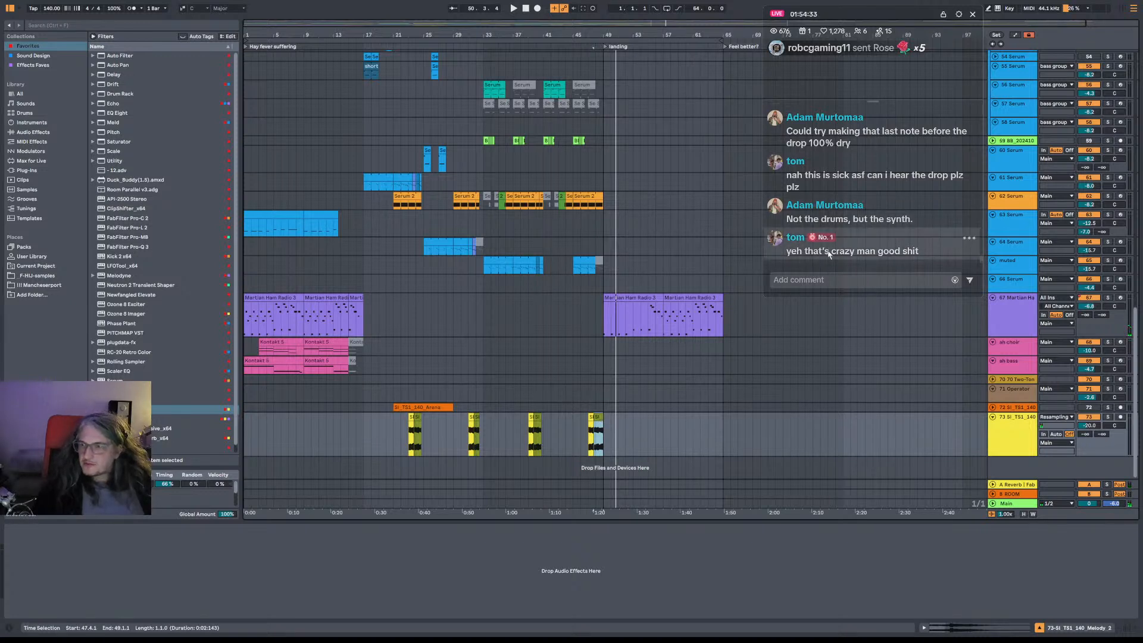
key("space")
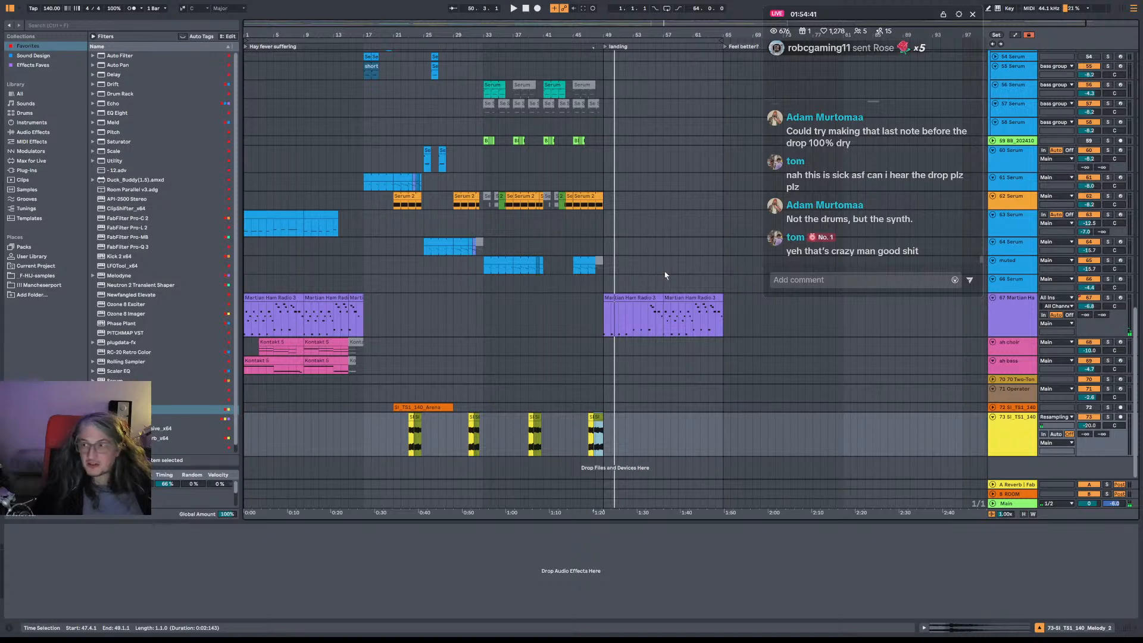
Play the arrangement from bar 1 and briefly solo the 67 Martian Ham Radio track.
left_click_drag(470, 33, 465, 32)
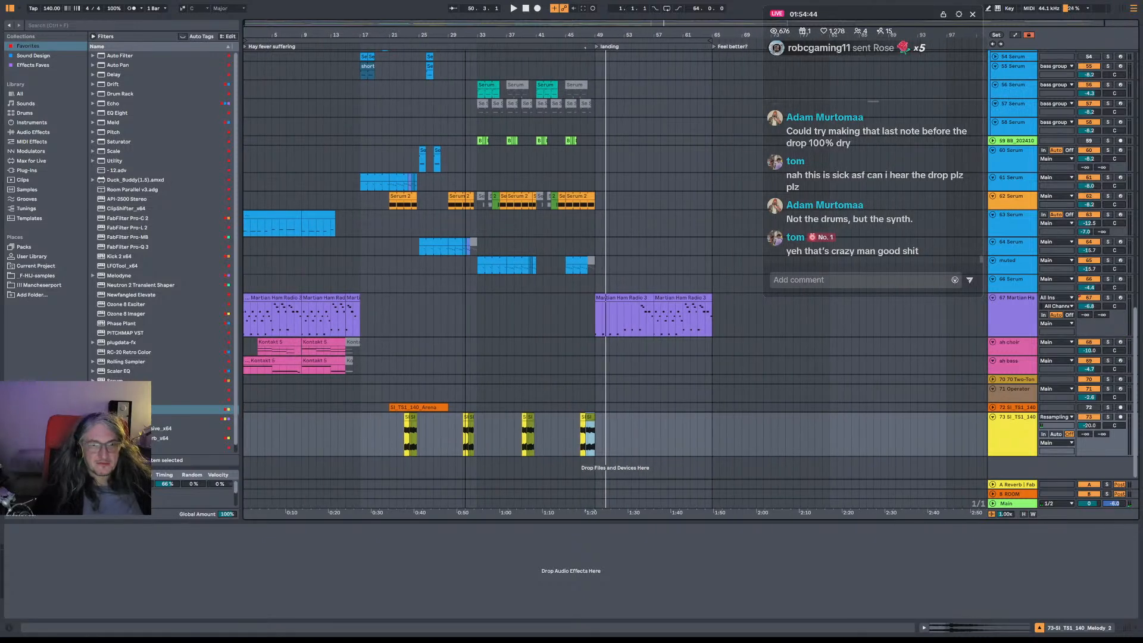
left_click(247, 80)
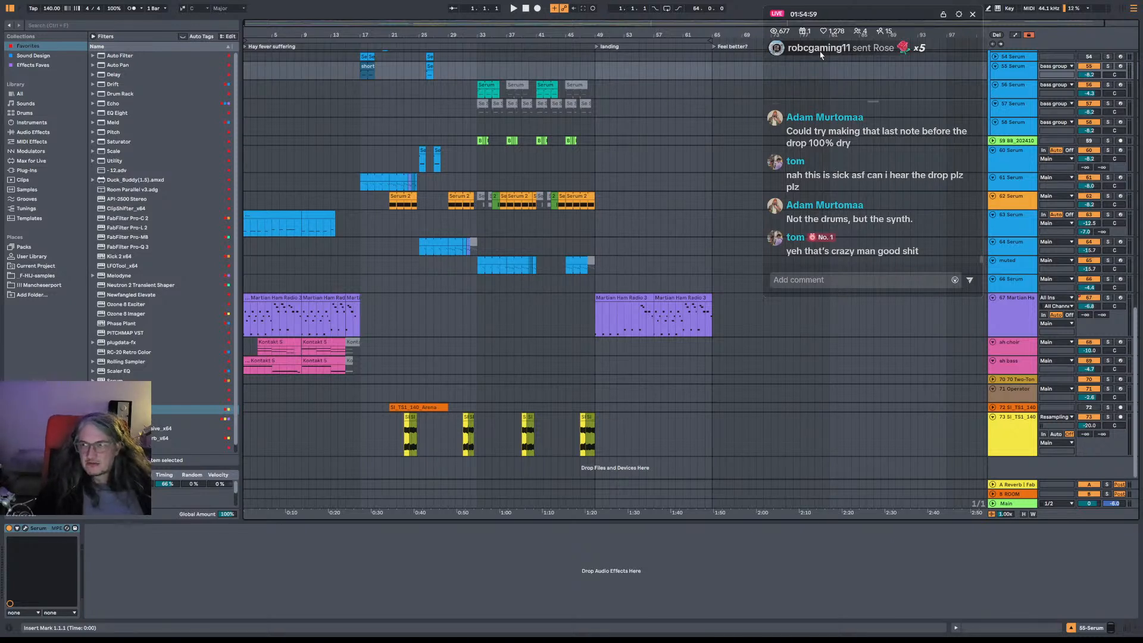
left_click(248, 96)
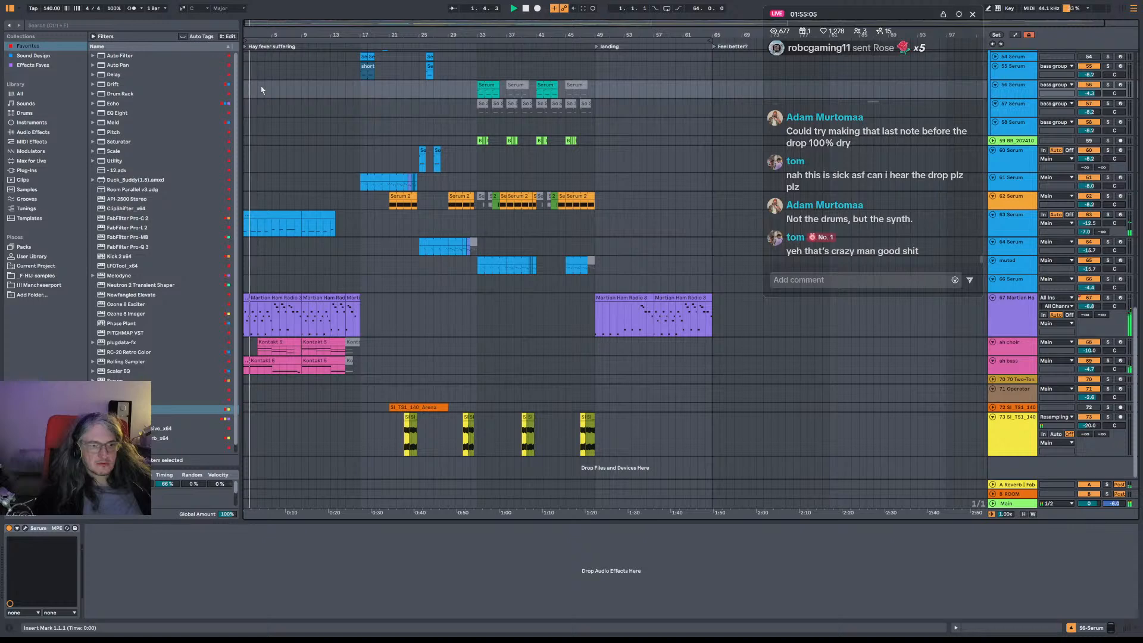
left_click(1111, 300)
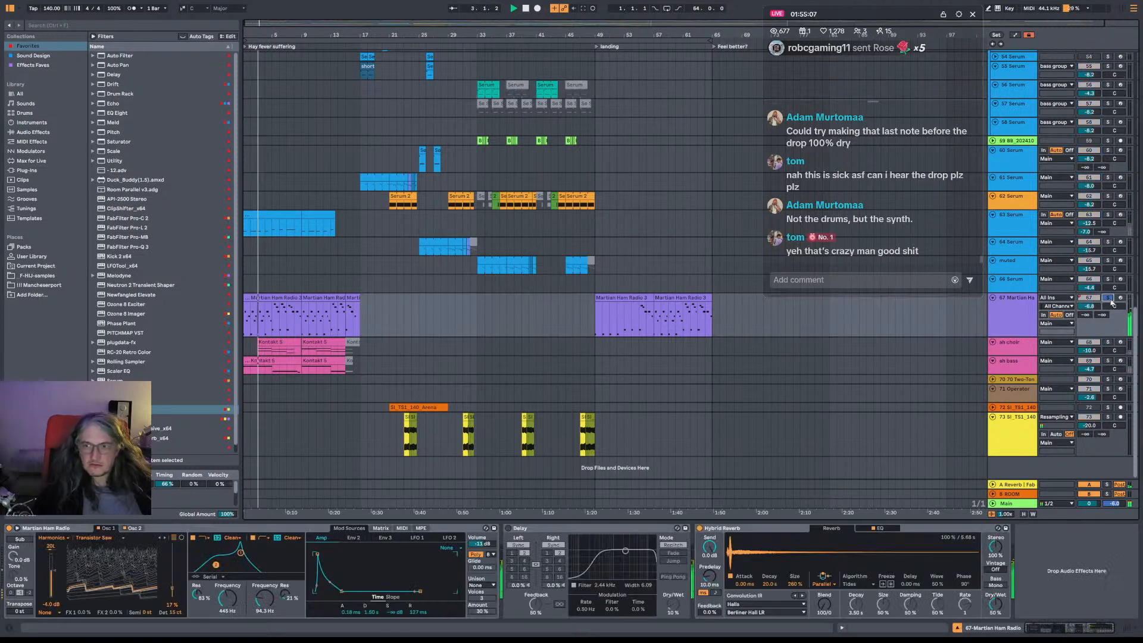
left_click(1109, 300)
Raise the low-cut frequency in the Martian Ham Radio track's Hybrid Reverb EQ to 135 Hz and collapse the Delay device.
left_click(1025, 317)
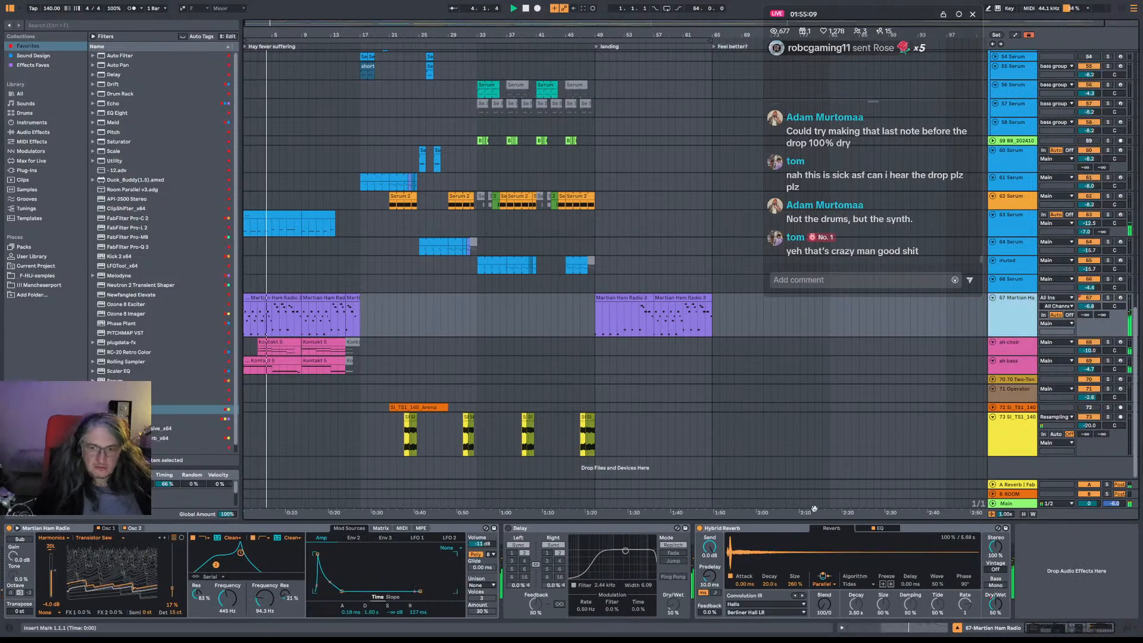
left_click(879, 528)
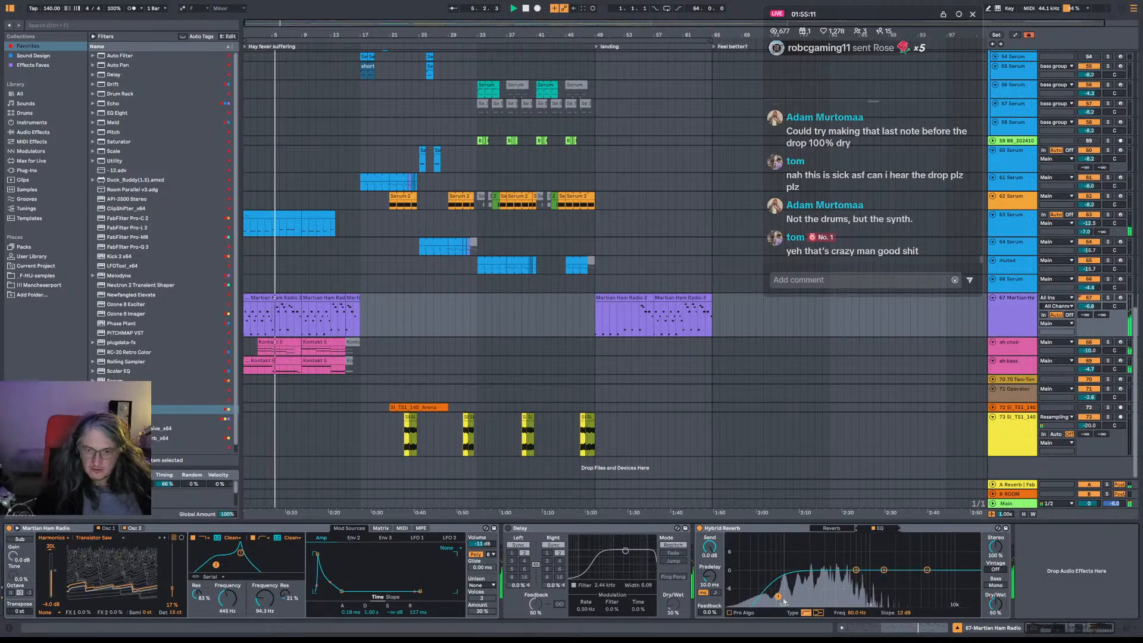
left_click_drag(780, 597, 796, 597)
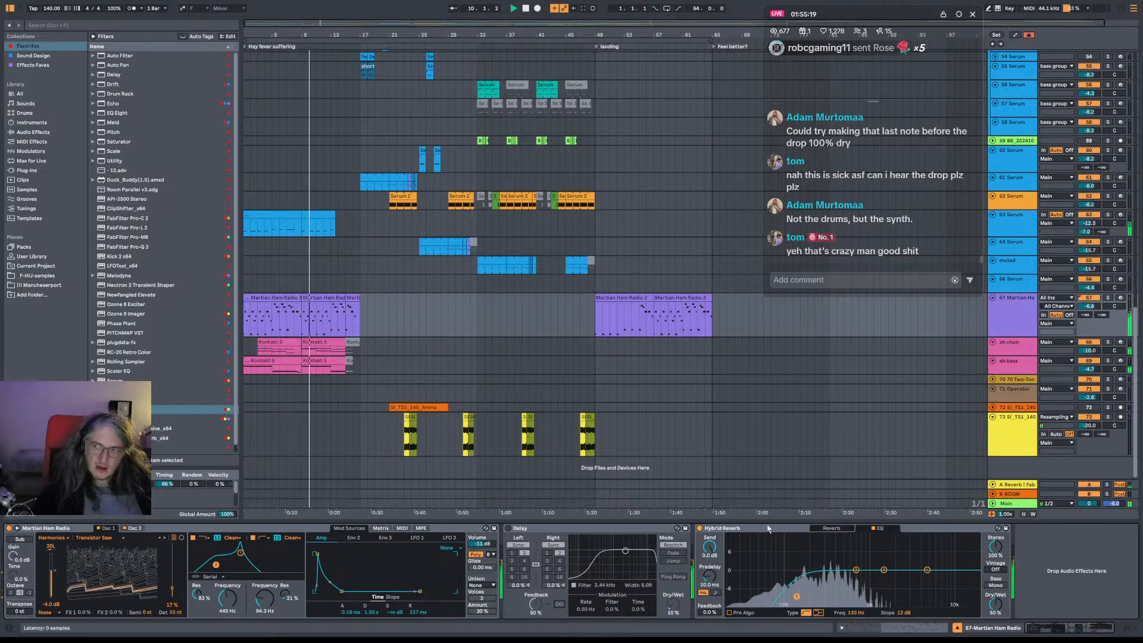
double_click(542, 532)
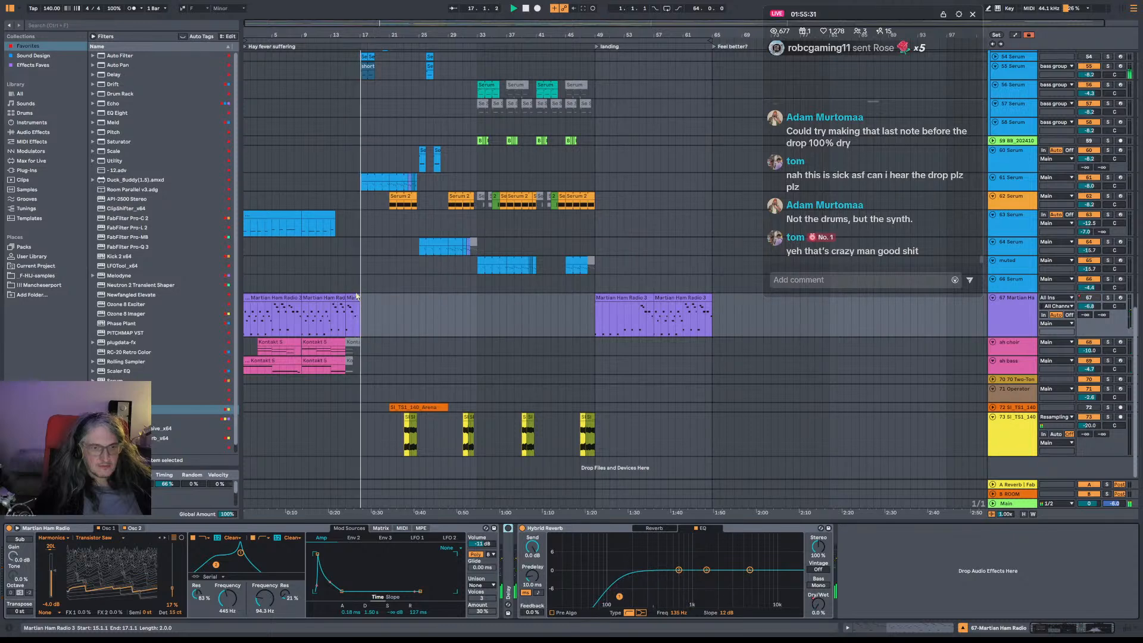
Replay the intro's build-up from bar 12, and again from bar 8, with the drum tracks in view.
scroll(327, 285, "up", 8)
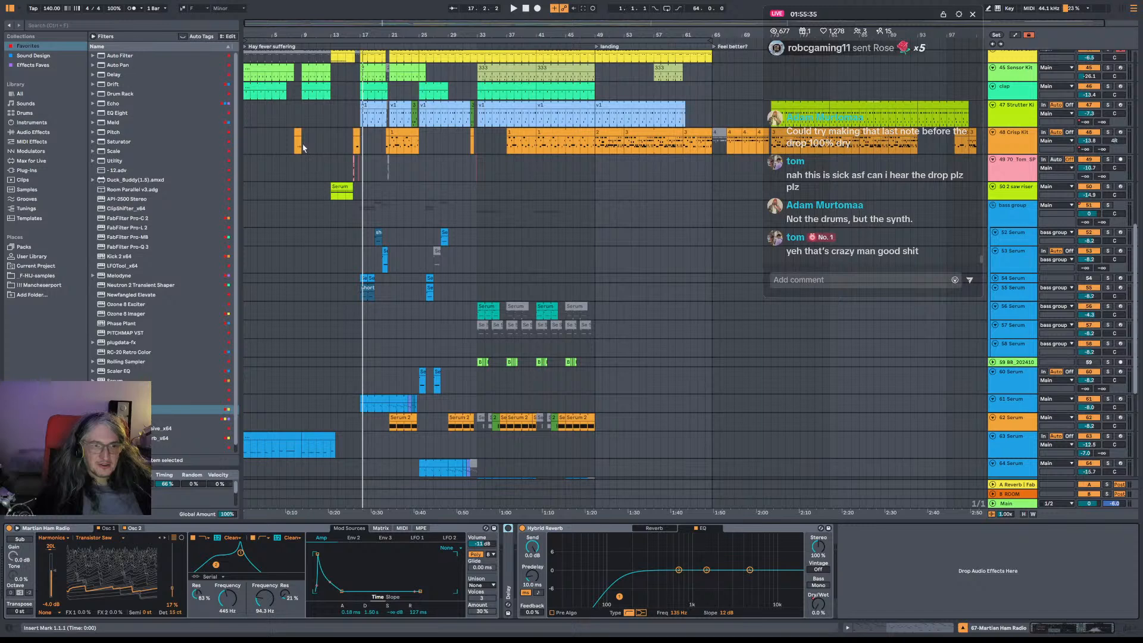
left_click_drag(302, 148, 328, 148)
left_click(332, 178)
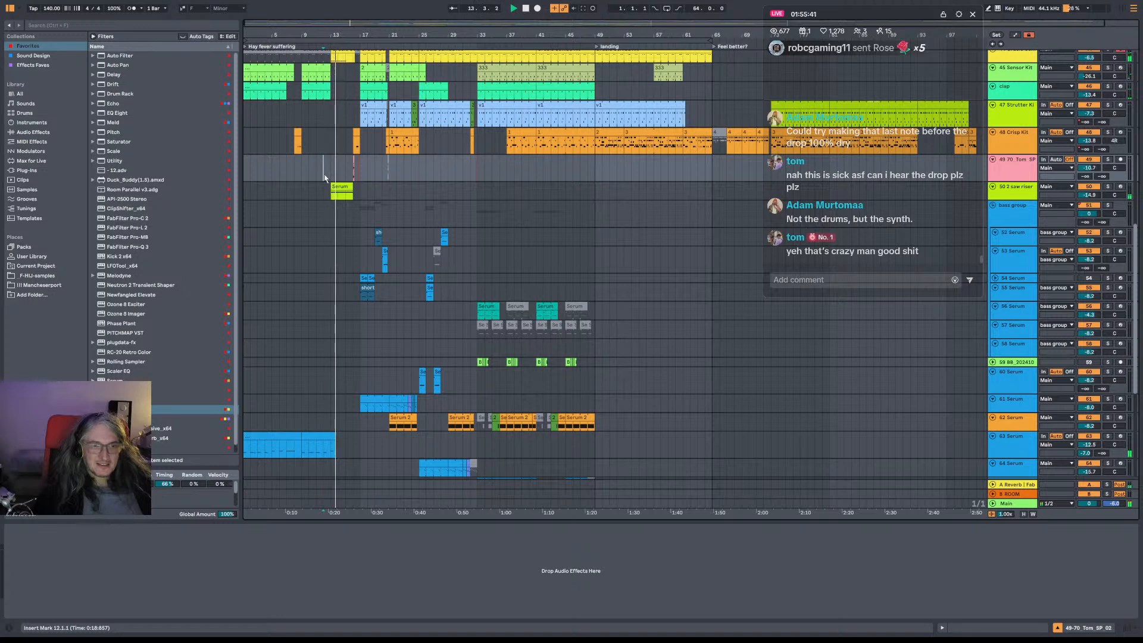
scroll(308, 145, "up", 2)
left_click(301, 175)
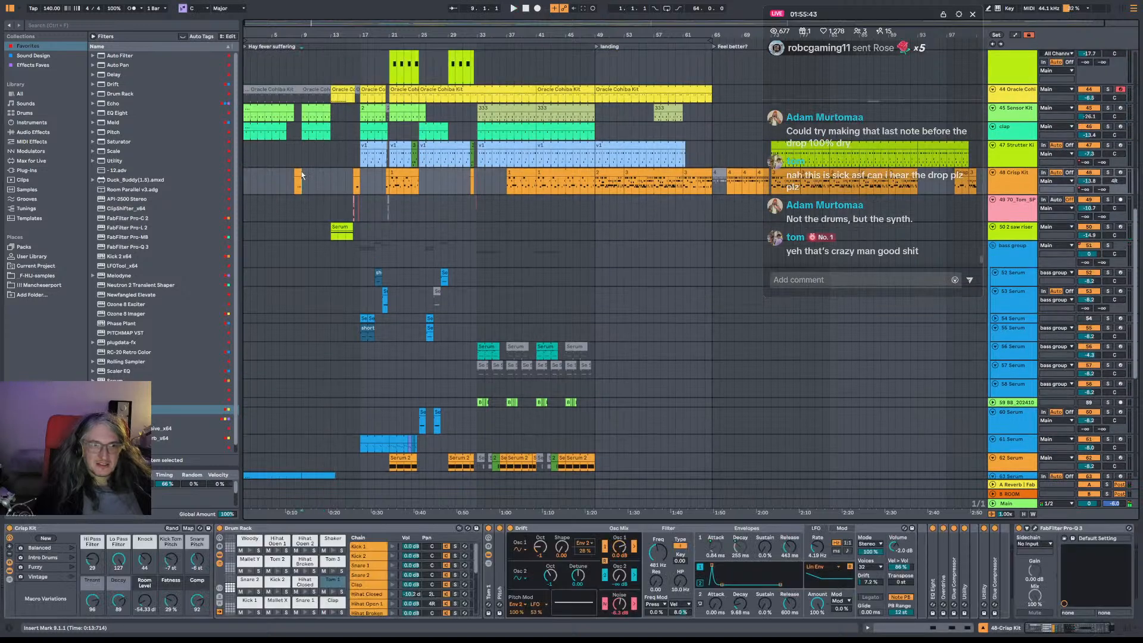
left_click(297, 158)
key("space")
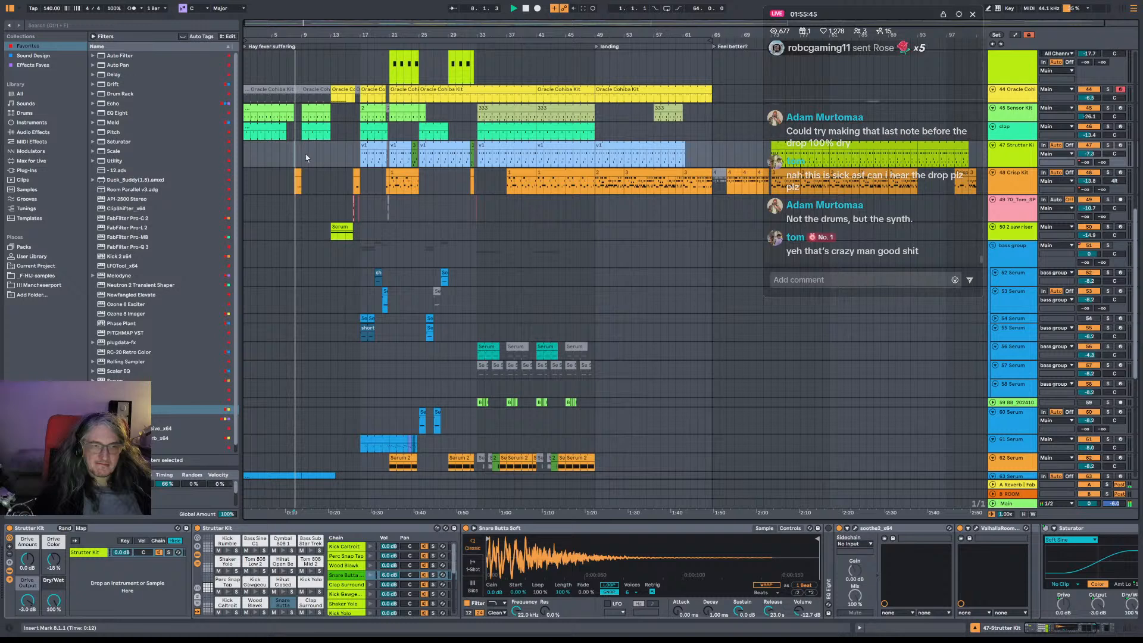
Try deactivating the Sensor Kit and clap clips in bars 9 to 13 and the 63 Serum notes from bar 9 to 13.3.2.
left_click_drag(333, 91, 333, 137)
left_click(287, 132)
key("space")
scroll(304, 195, "down", 5)
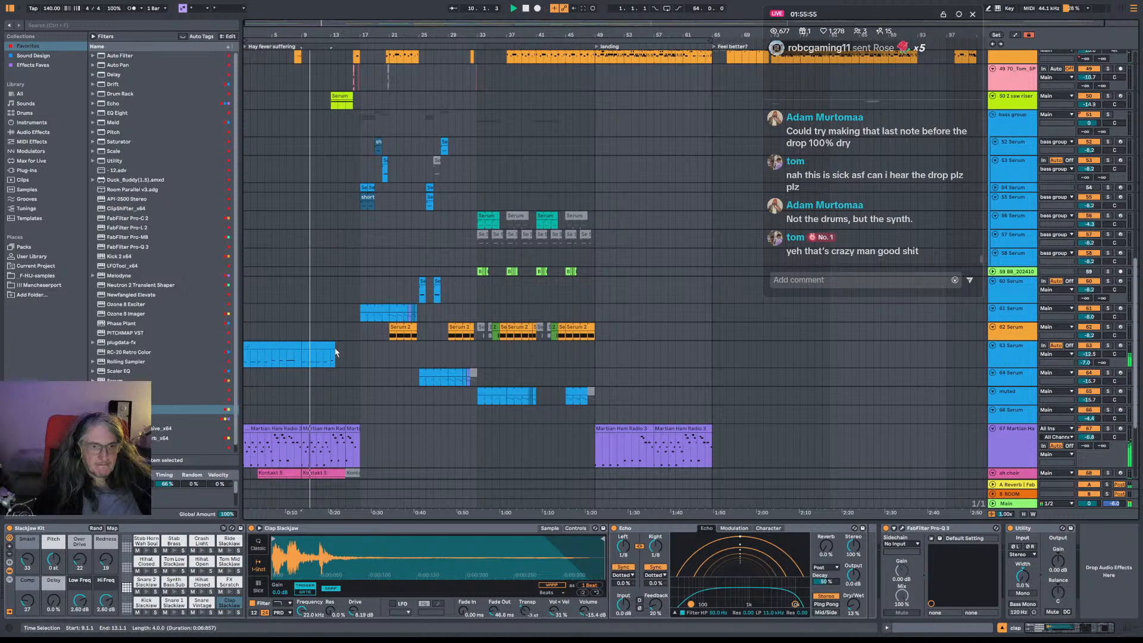
left_click_drag(302, 355, 333, 347)
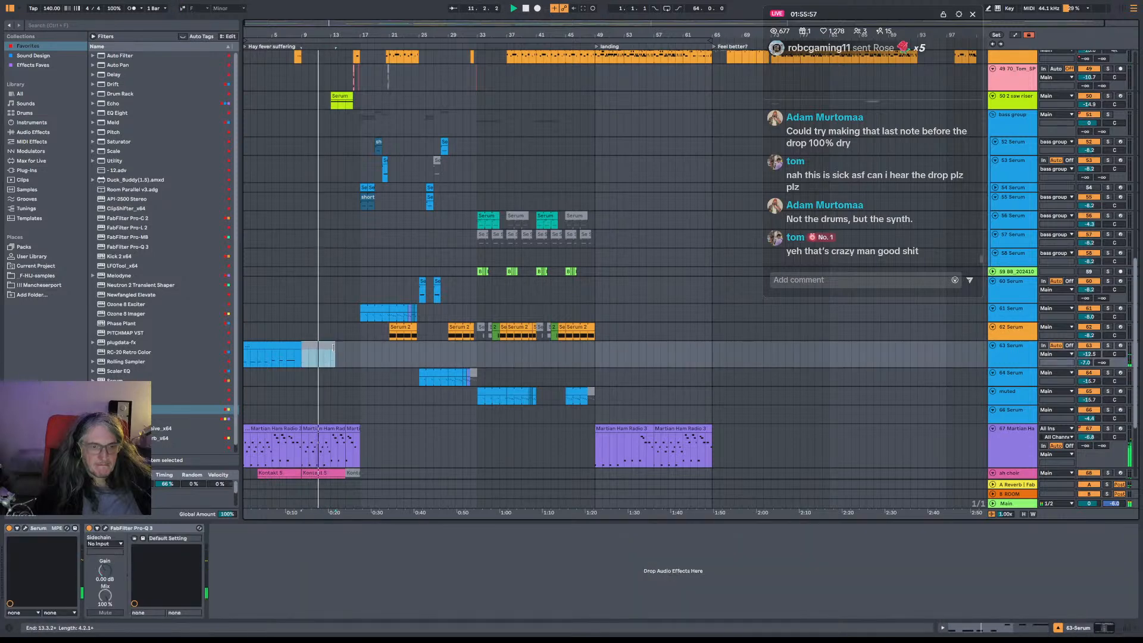
scroll(340, 347, "down", 2)
Reactivate the Sensor Kit and clap clips in bars 9 to 13 while playback continues.
scroll(340, 346, "up", 6)
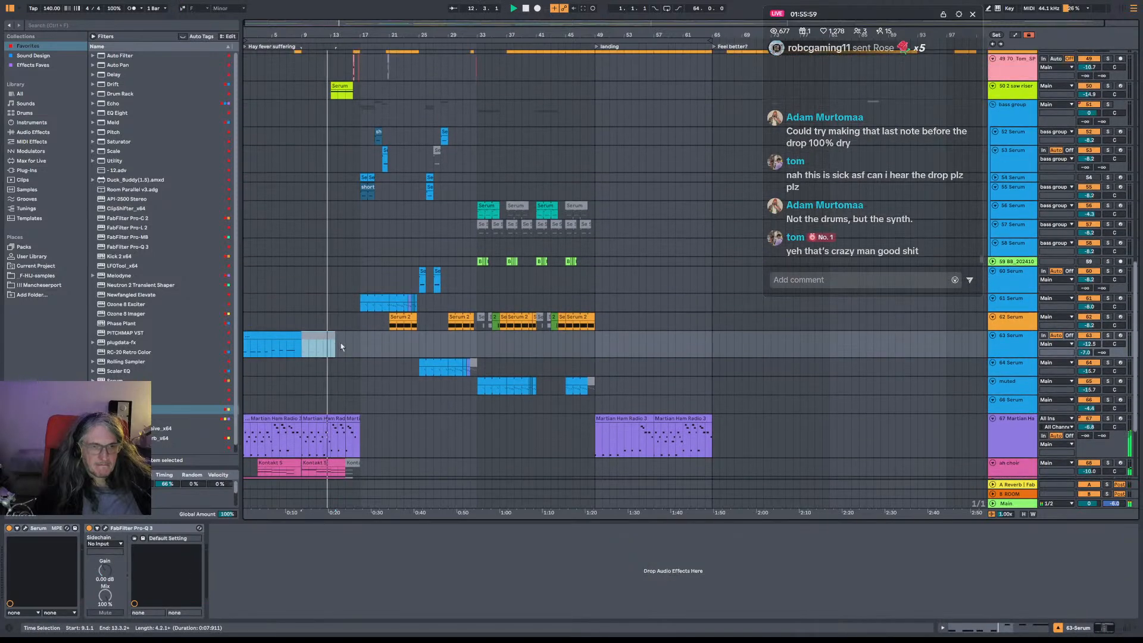
scroll(342, 345, "down", 1)
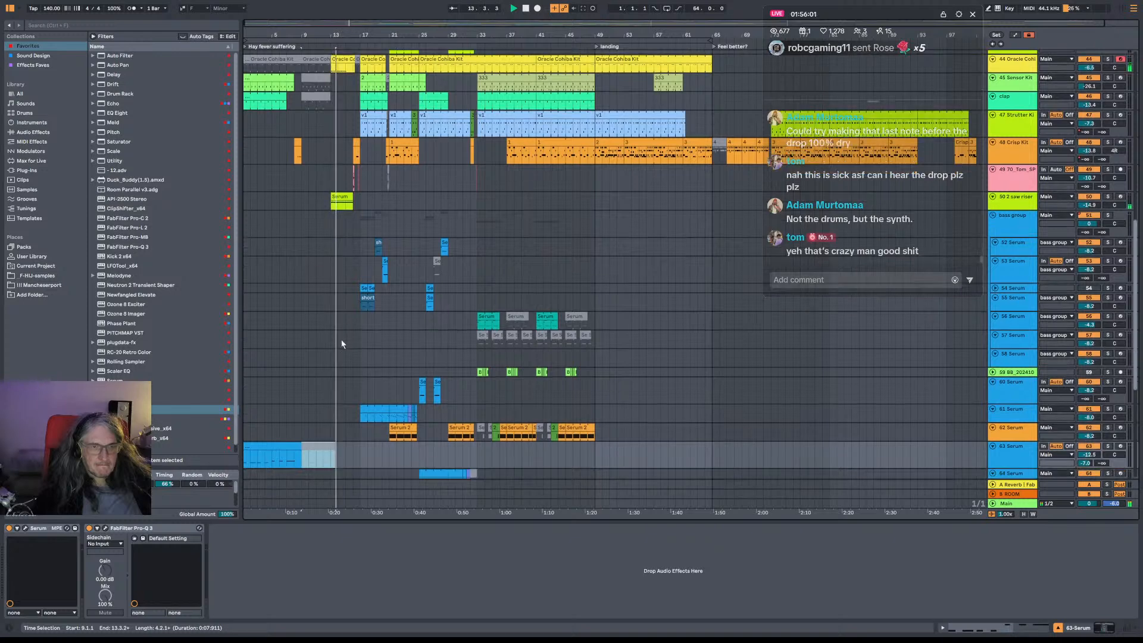
scroll(341, 340, "up", 2)
key("0")
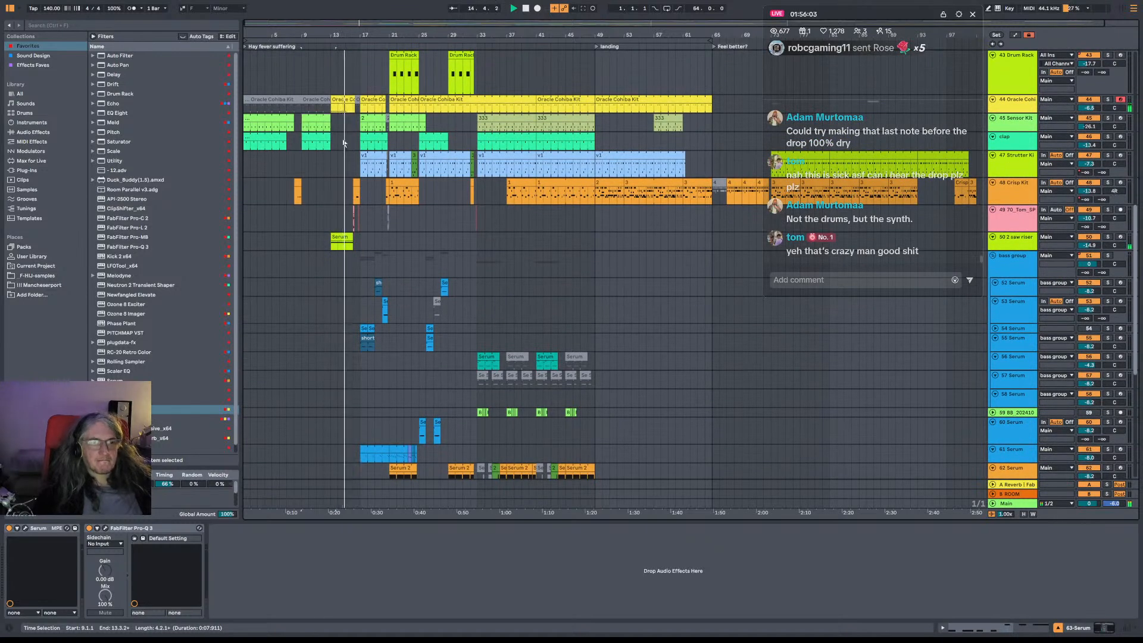
Listen through the drop and past bar 33, following the drum, bass and synth tracks to about bar 43.
left_click(343, 141)
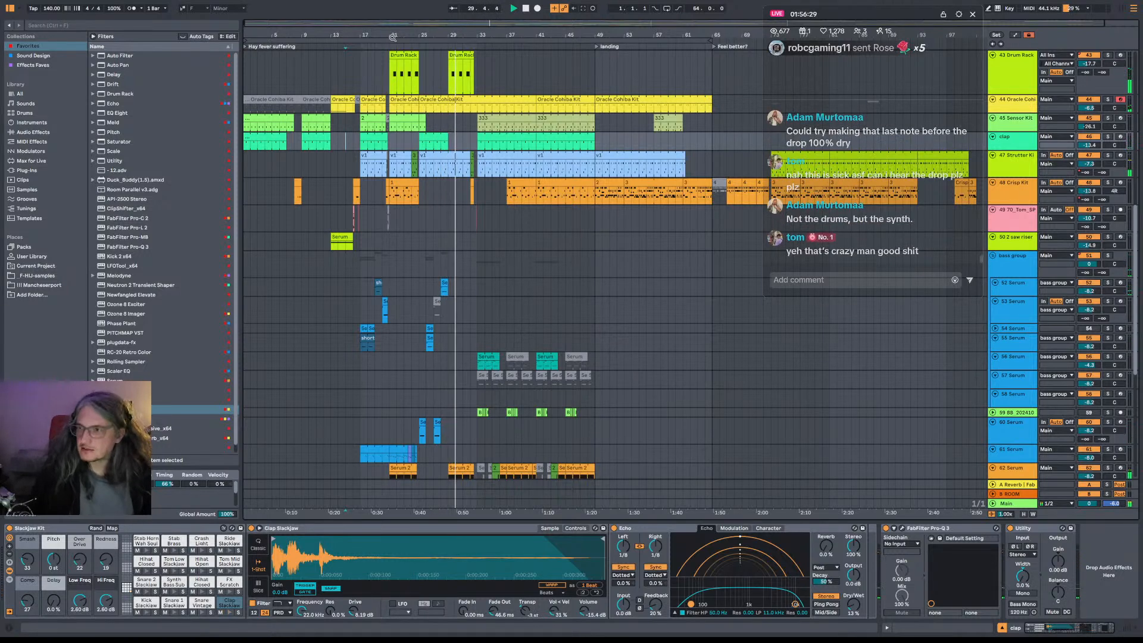
left_click_drag(460, 35, 460, 69)
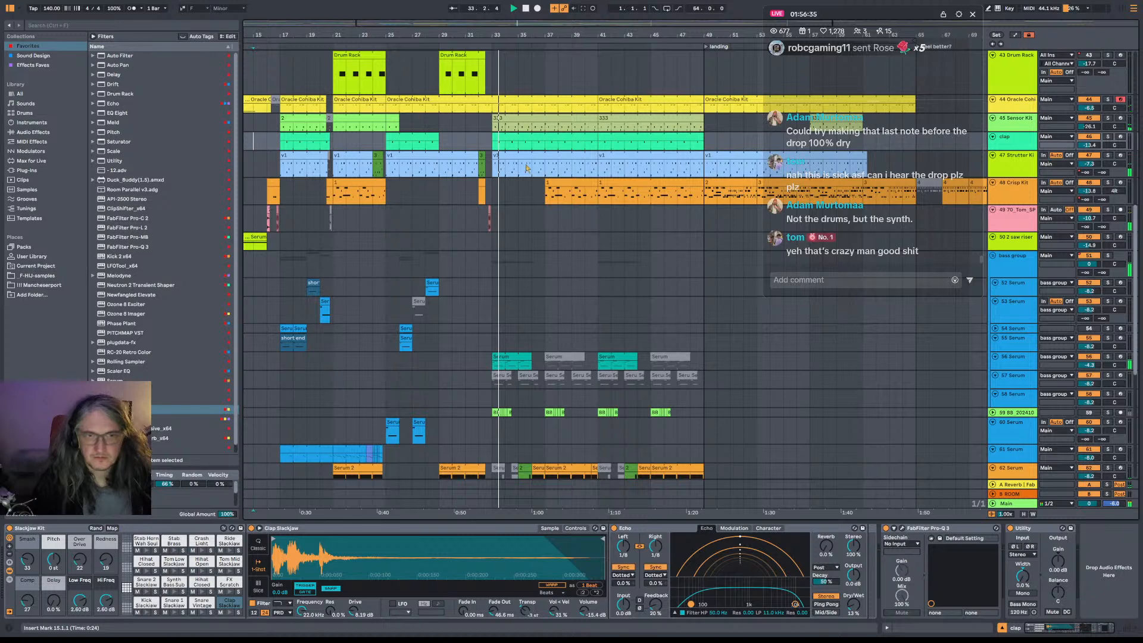
scroll(529, 169, "down", 5)
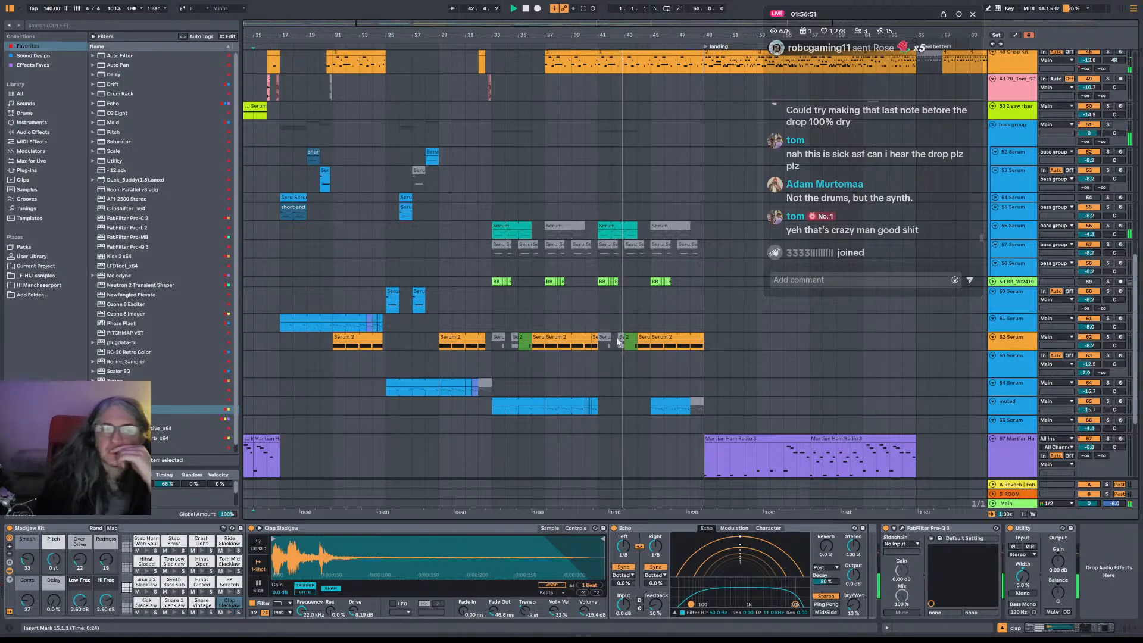
scroll(627, 321, "up", 5)
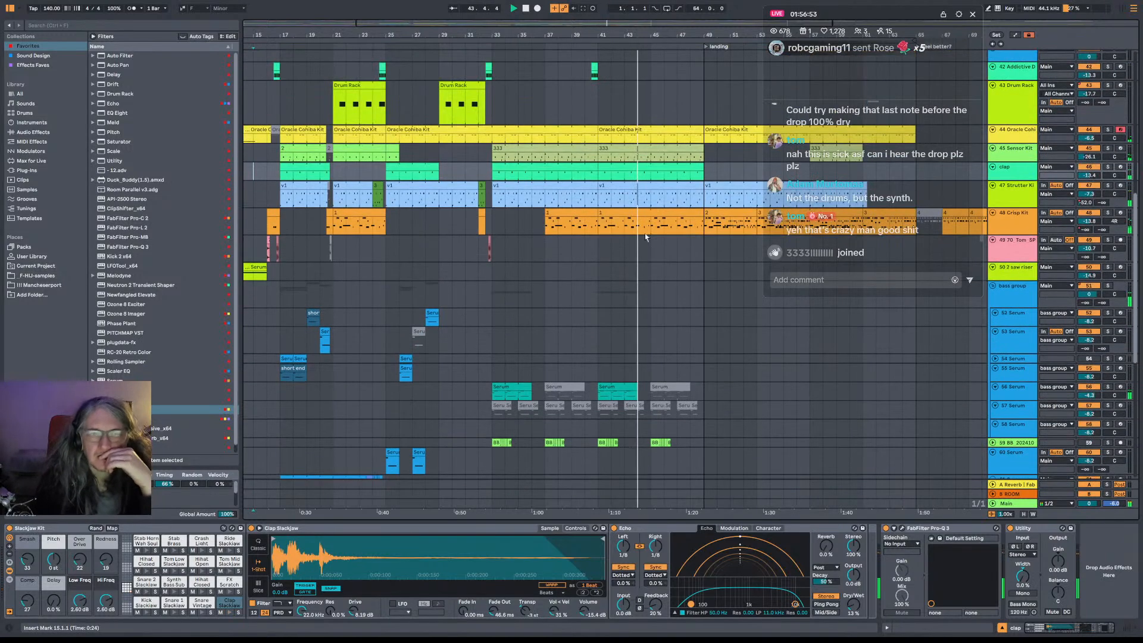
Deactivate the Crisp Kit clip in bars 41 to 45, listen to the end of the section, and stop playback.
left_click_drag(651, 231, 606, 229)
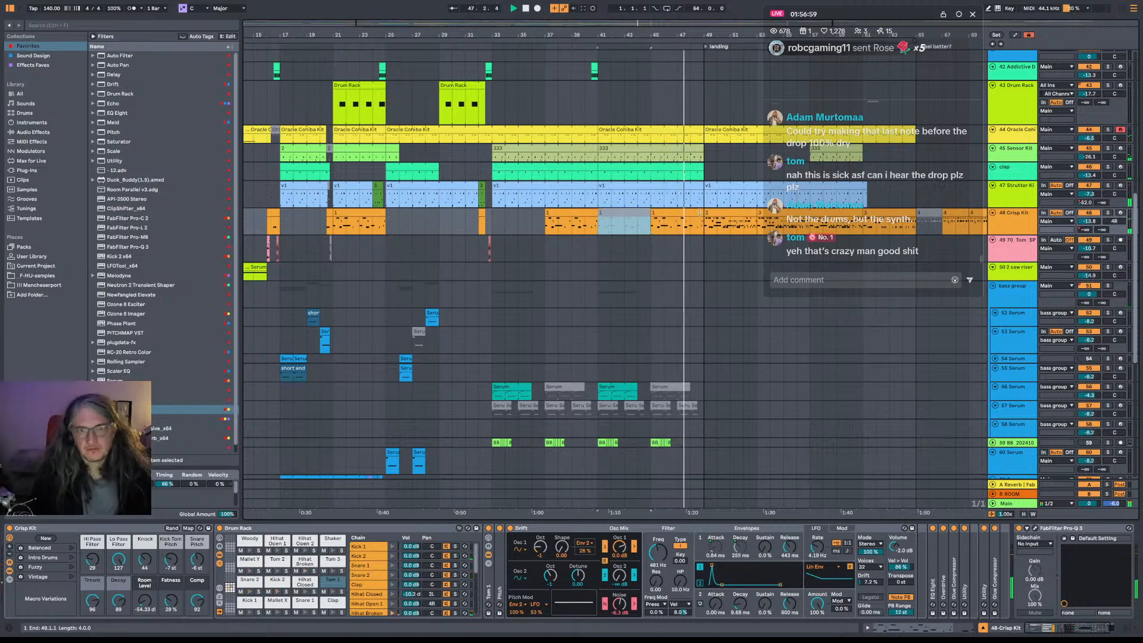
scroll(443, 314, "left", 2)
scroll(443, 314, "down", 1)
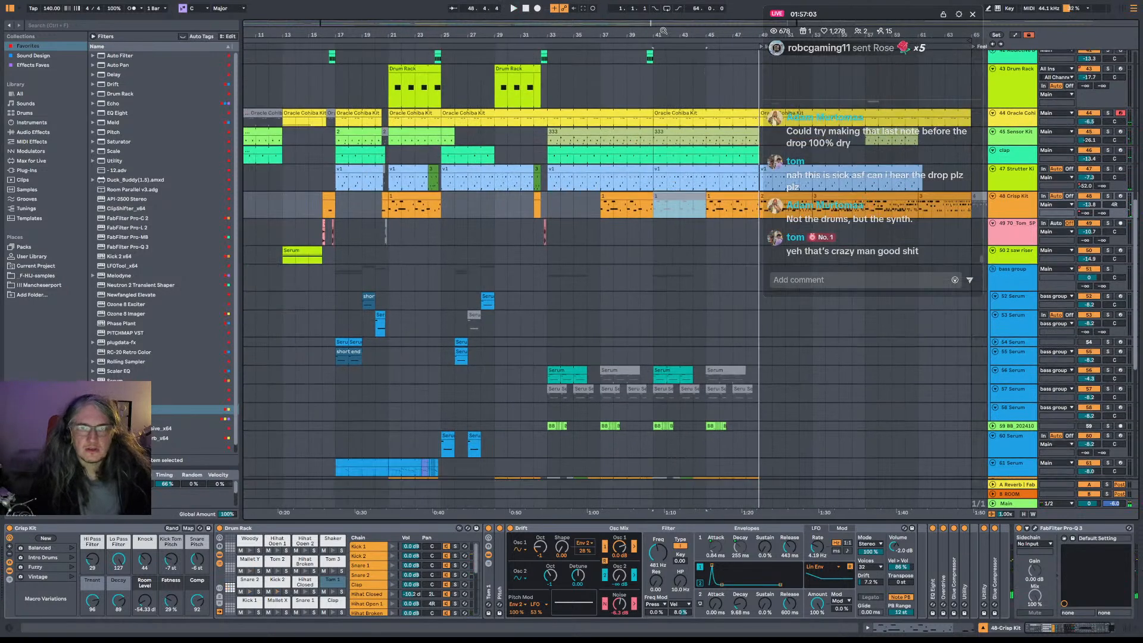
Select bars 1 to 65 across all tracks and save the set.
key("w")
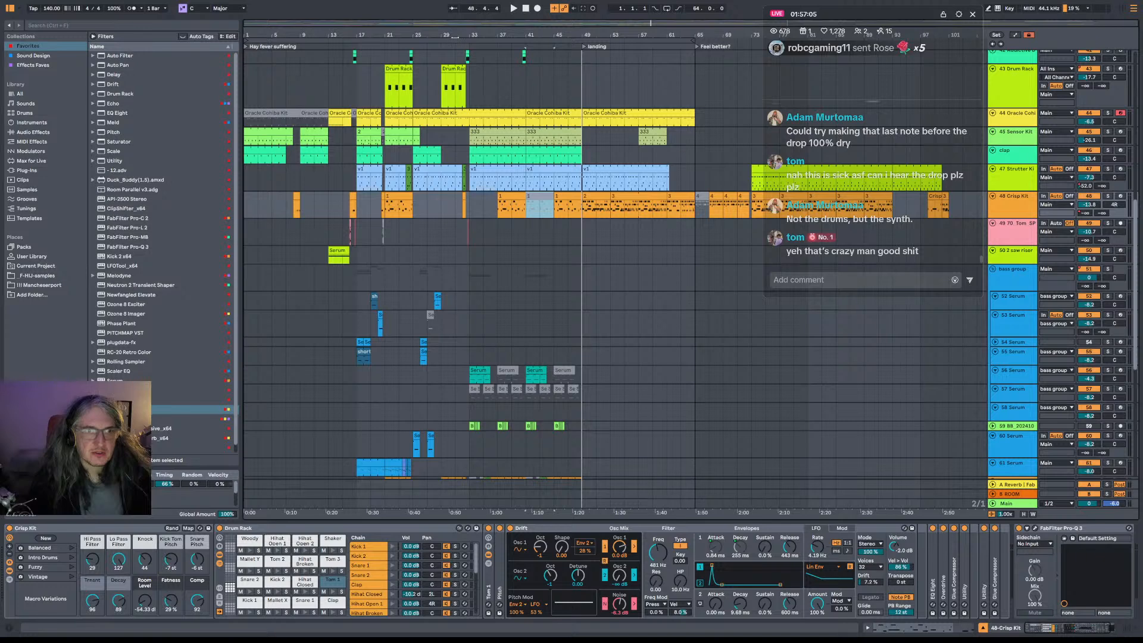
key("ctrl+a")
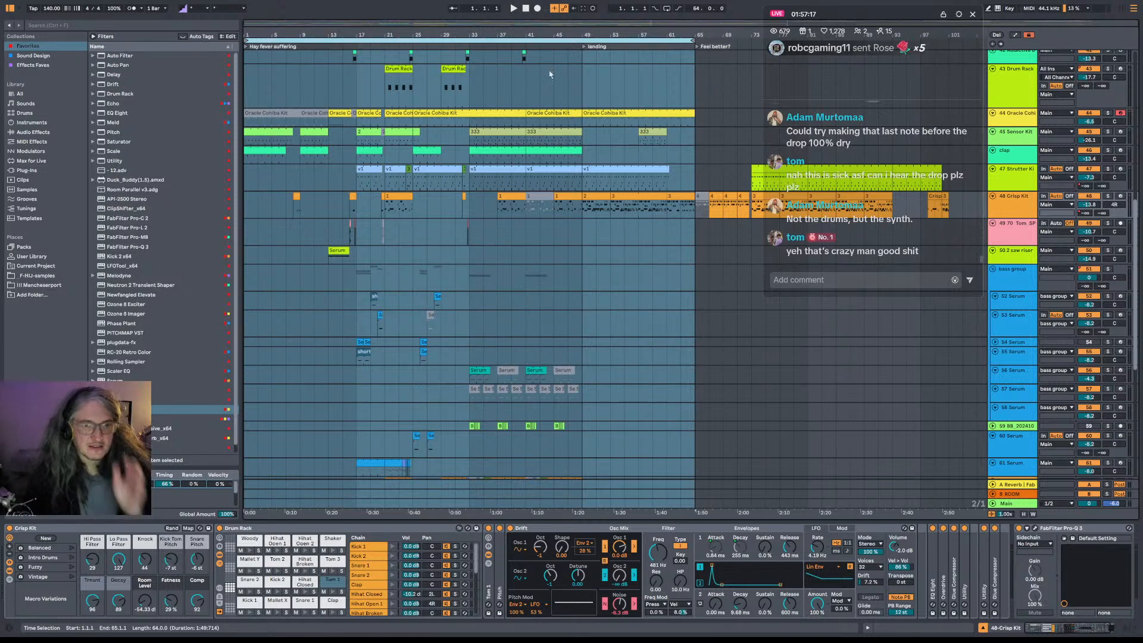
key("ctrl+shift+s")
key("Return")
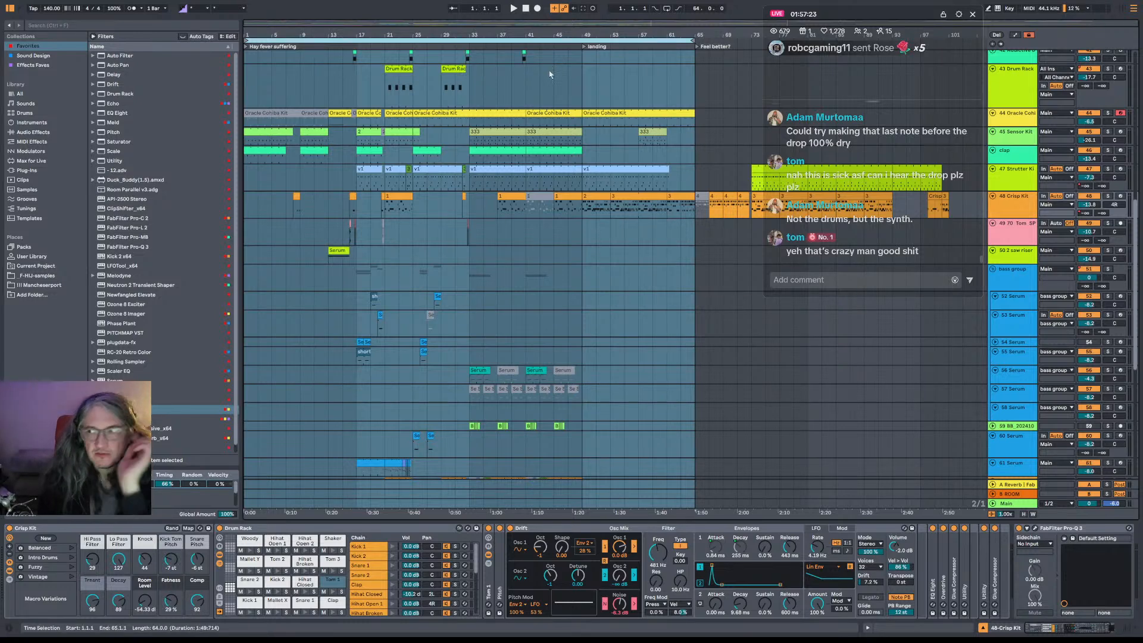
left_click_drag(360, 241, 637, 225)
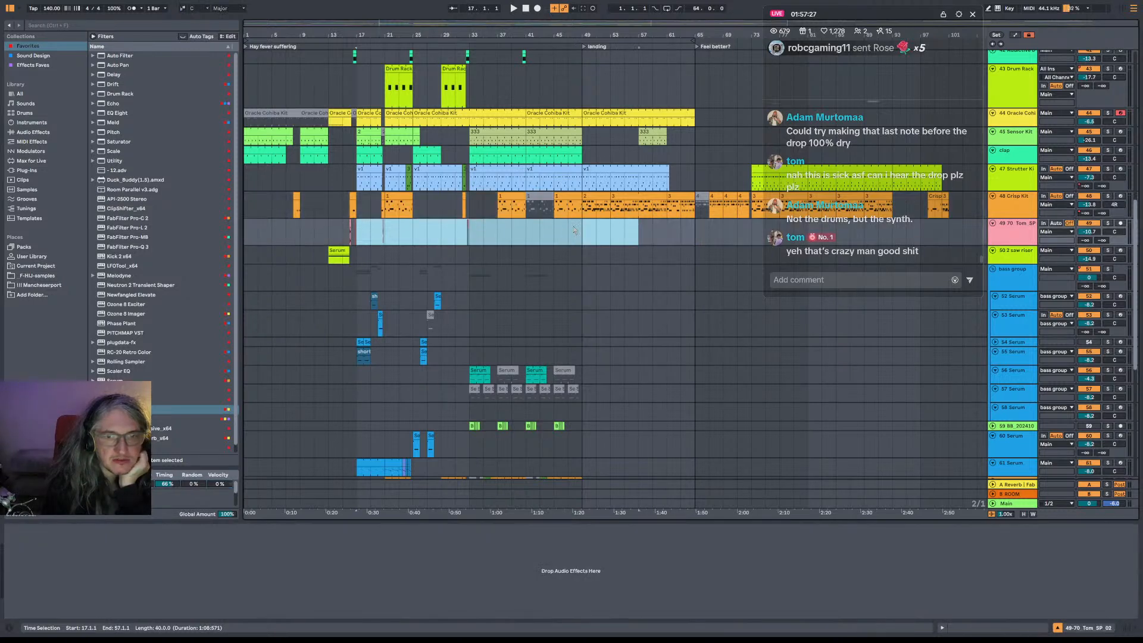
scroll(606, 402, "down", 5)
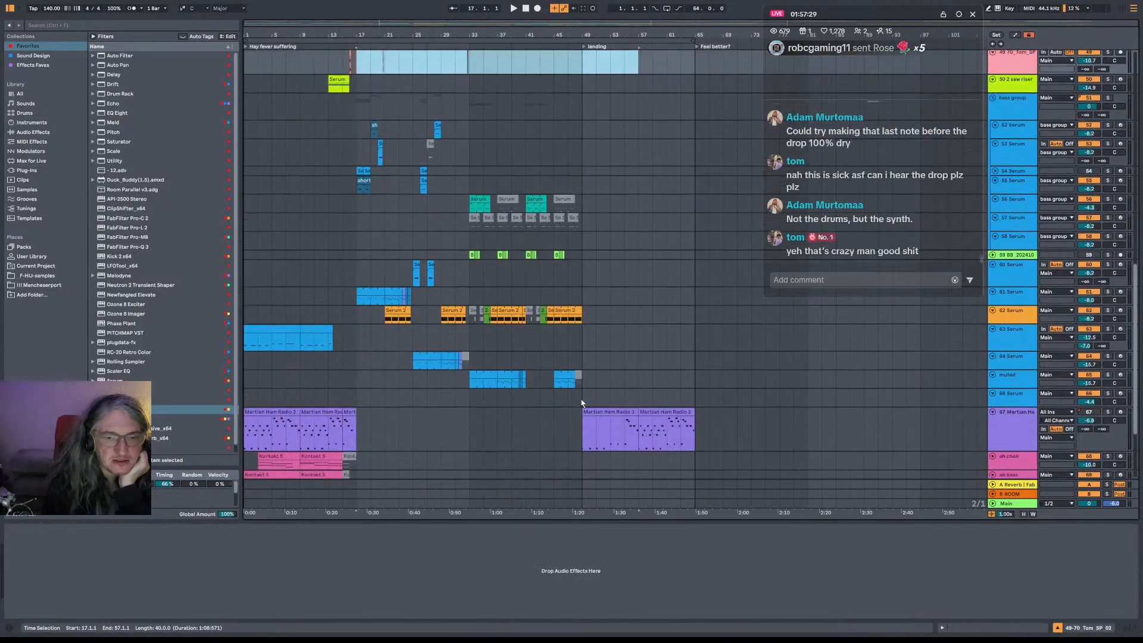
left_click(582, 398)
left_click_drag(583, 435, 637, 400)
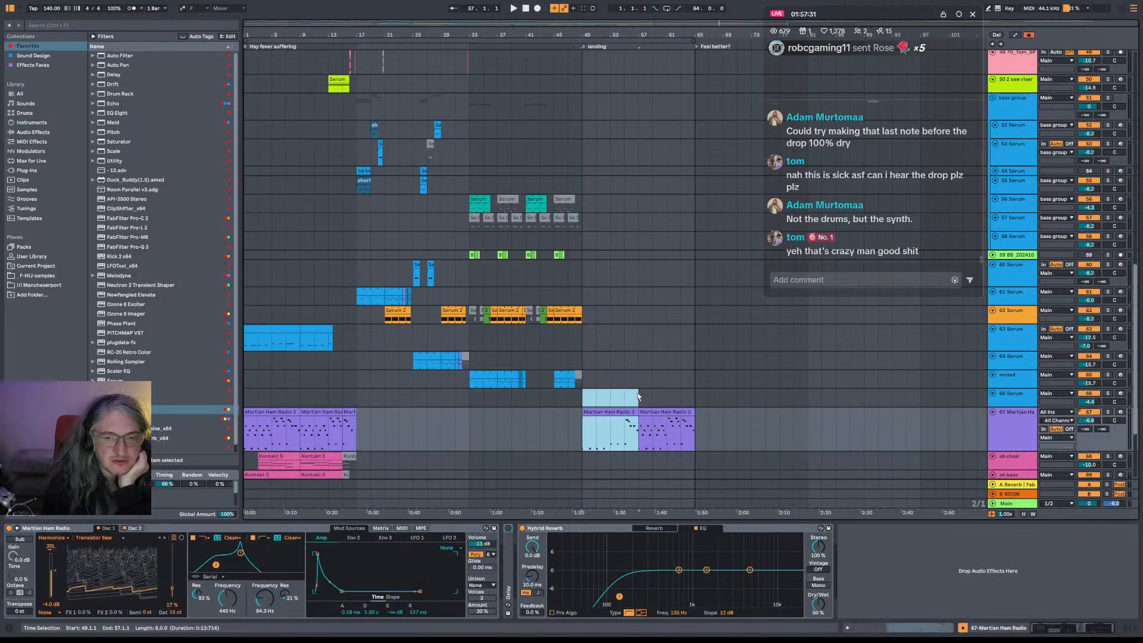
left_click_drag(585, 430, 694, 355)
left_click_drag(299, 288, 356, 240)
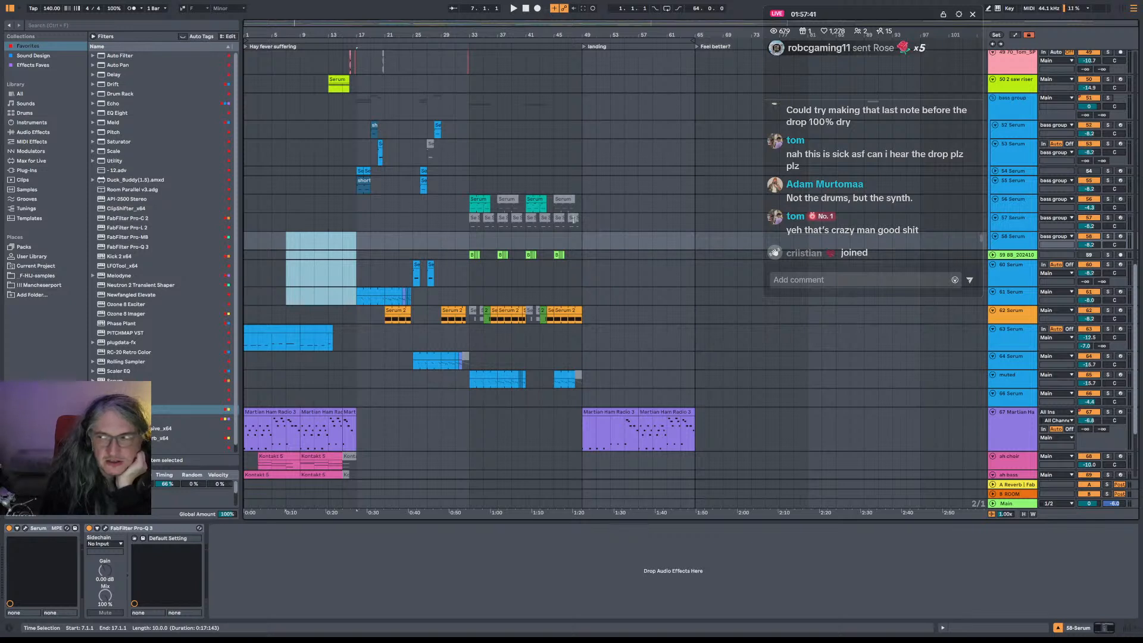
Export bars 1 to 65 of the Main track as an MP3 into the Log Paragon Project folder under 3. Discover.
left_click(599, 41)
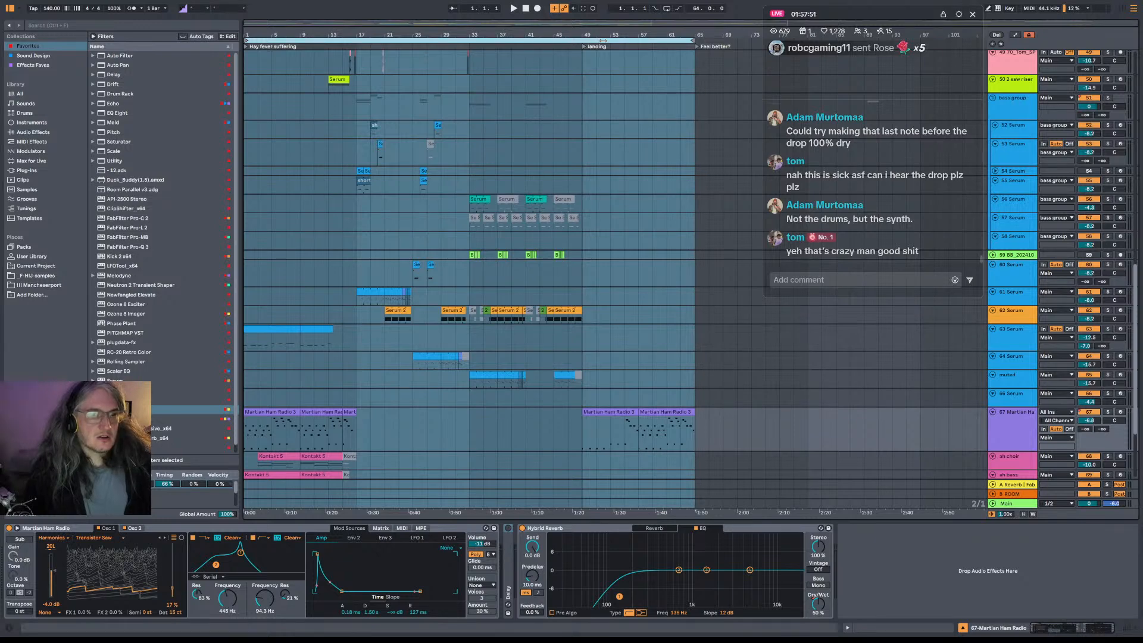
key("ctrl+shift+r")
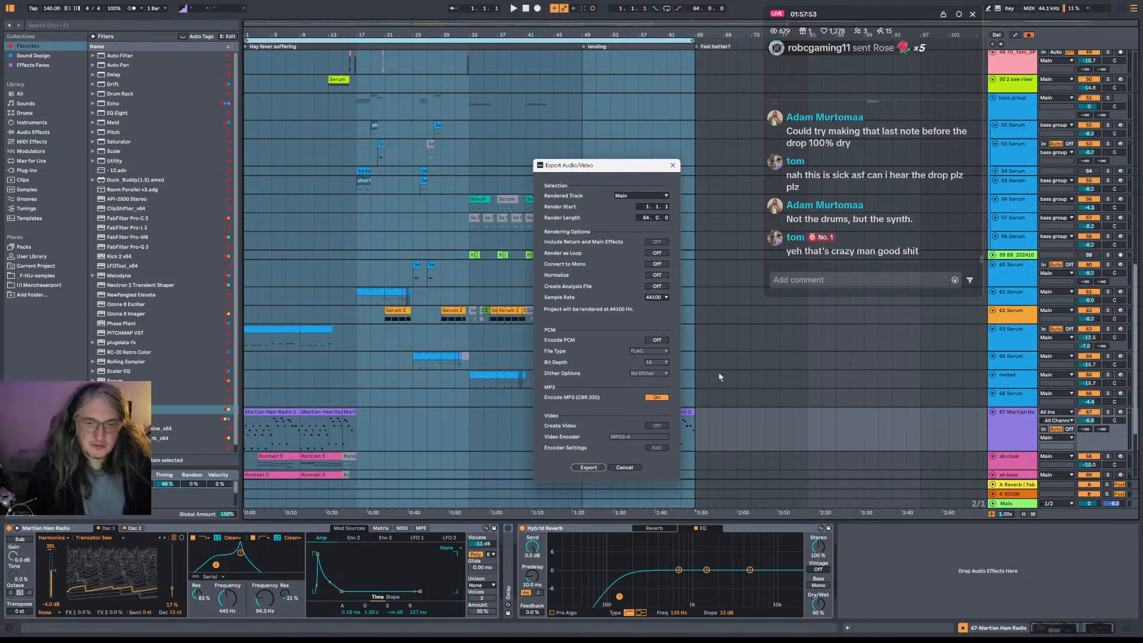
left_click(588, 466)
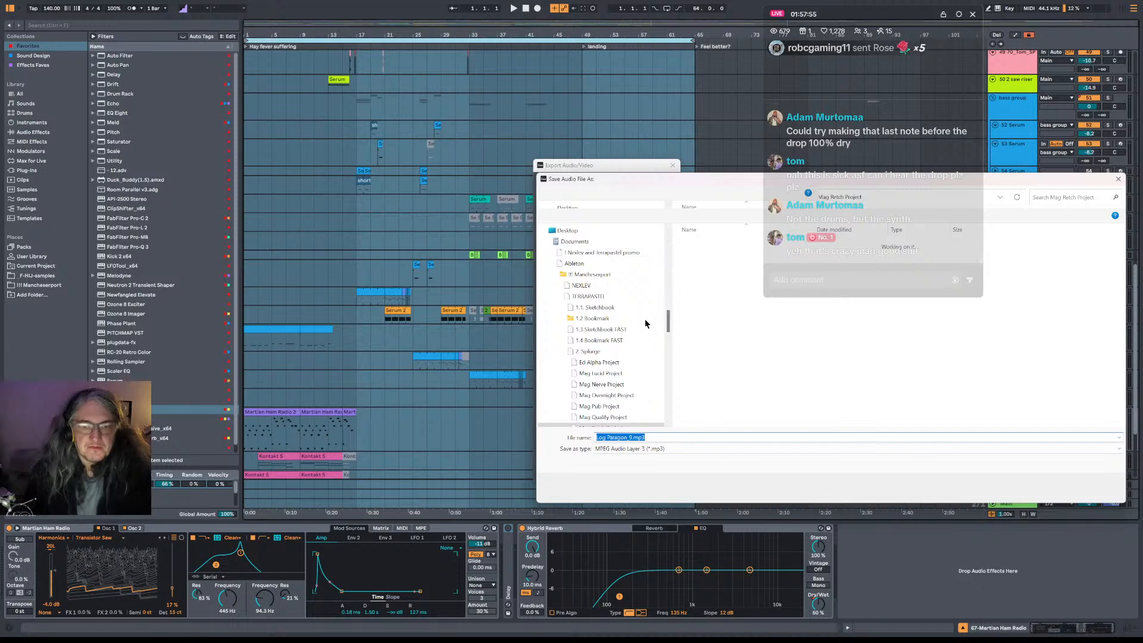
scroll(632, 370, "down", 4)
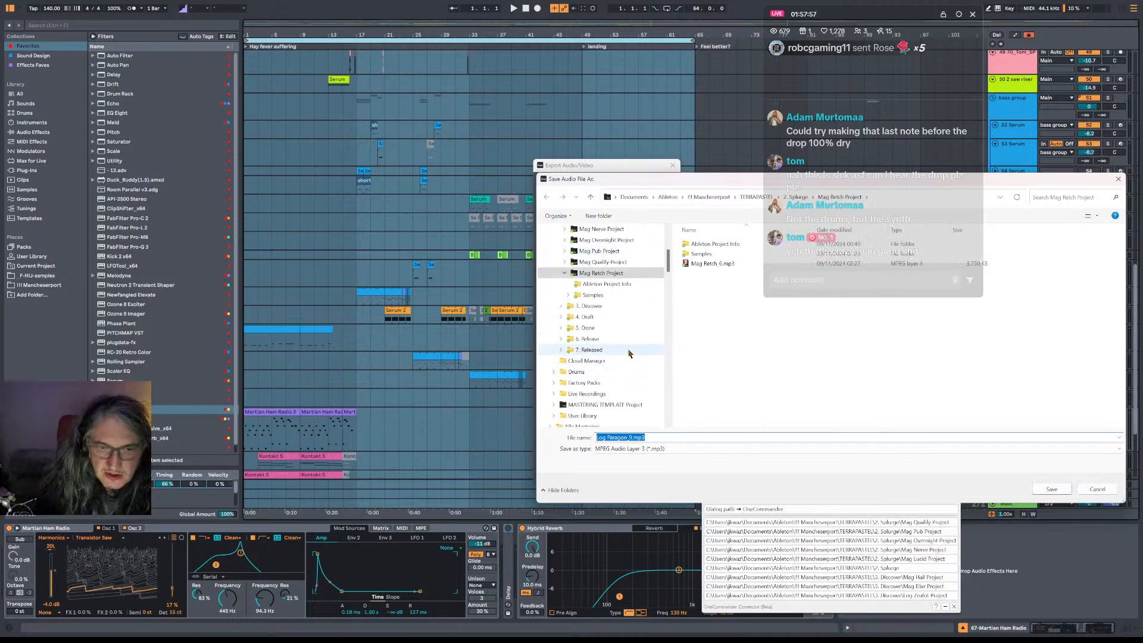
scroll(629, 341, "up", 1)
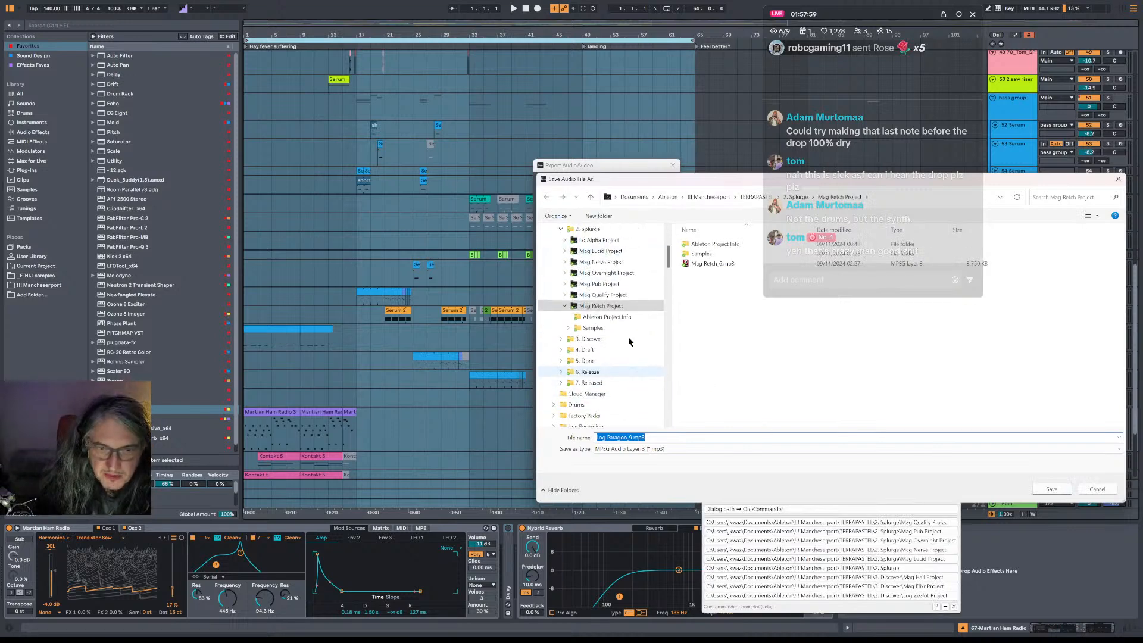
left_click(593, 338)
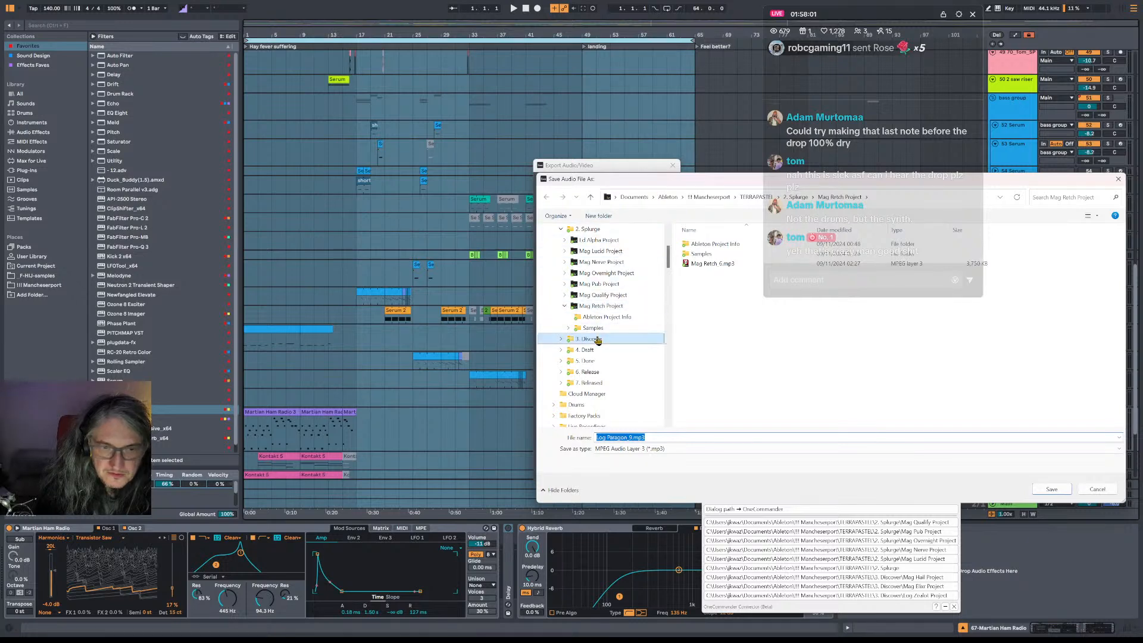
double_click(732, 267)
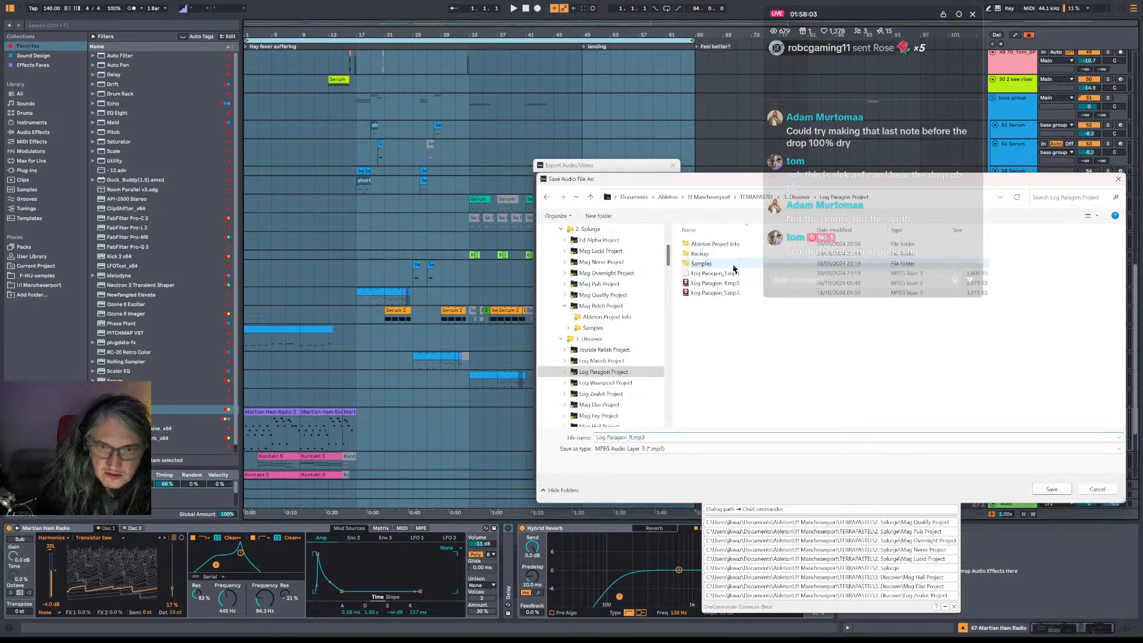
left_click(1049, 490)
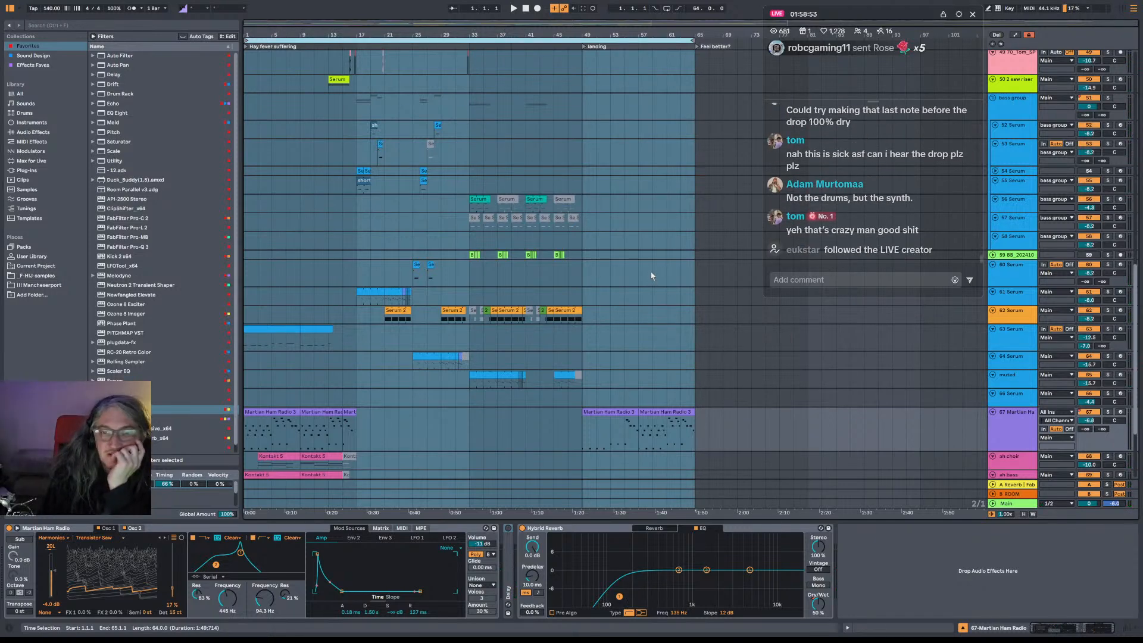
scroll(650, 277, "up", 5)
scroll(651, 273, "up", 5)
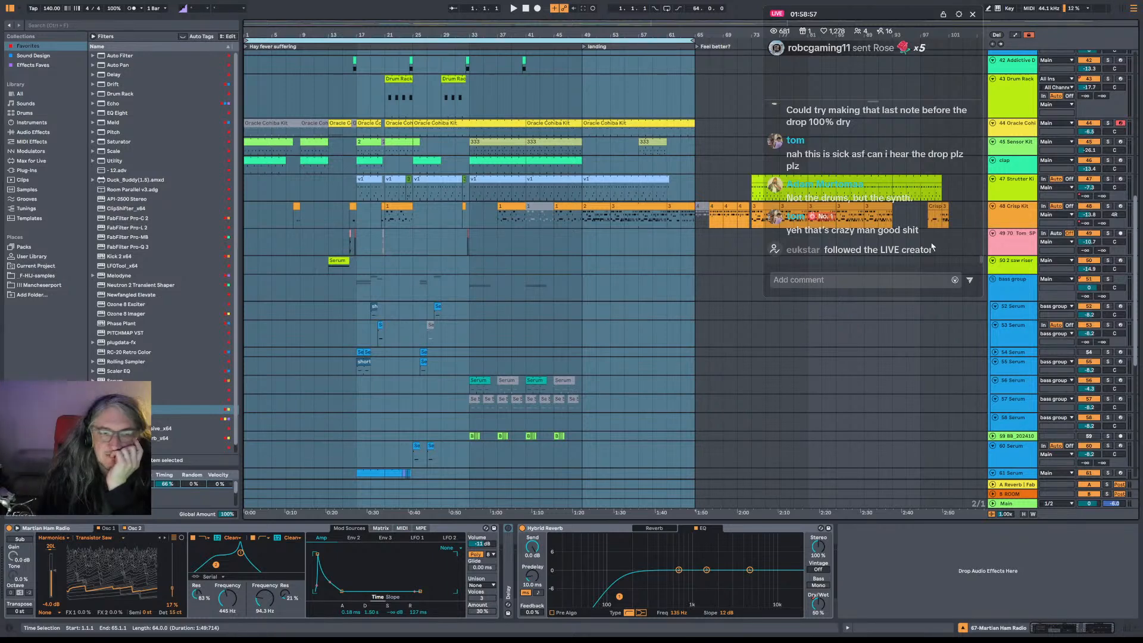
scroll(362, 254, "down", 3)
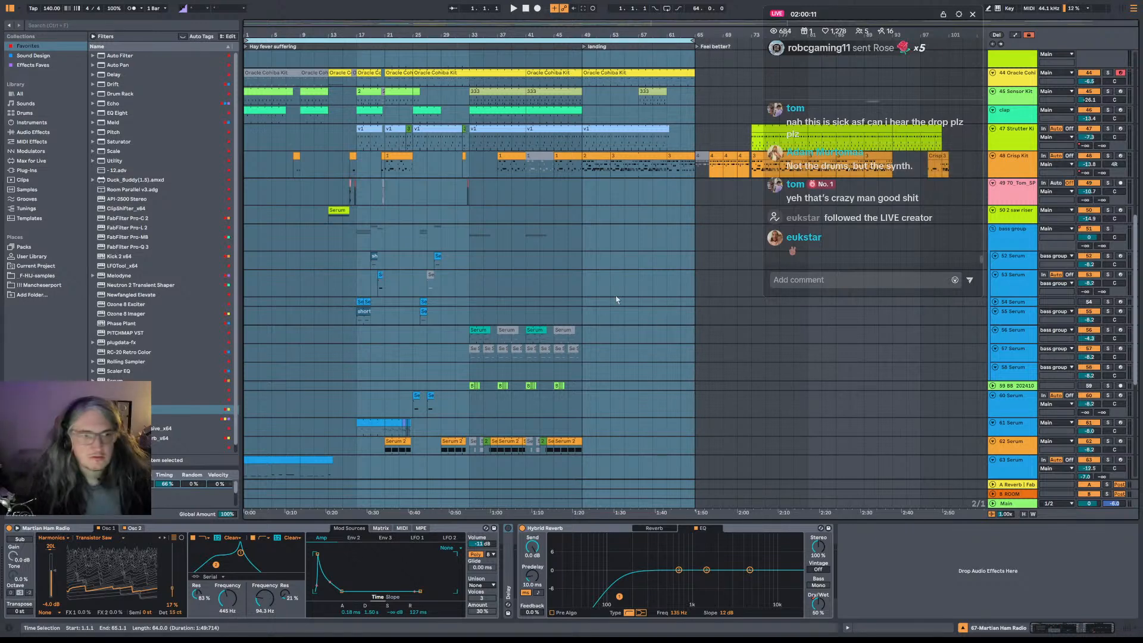
scroll(534, 274, "up", 1)
scroll(533, 274, "up", 2)
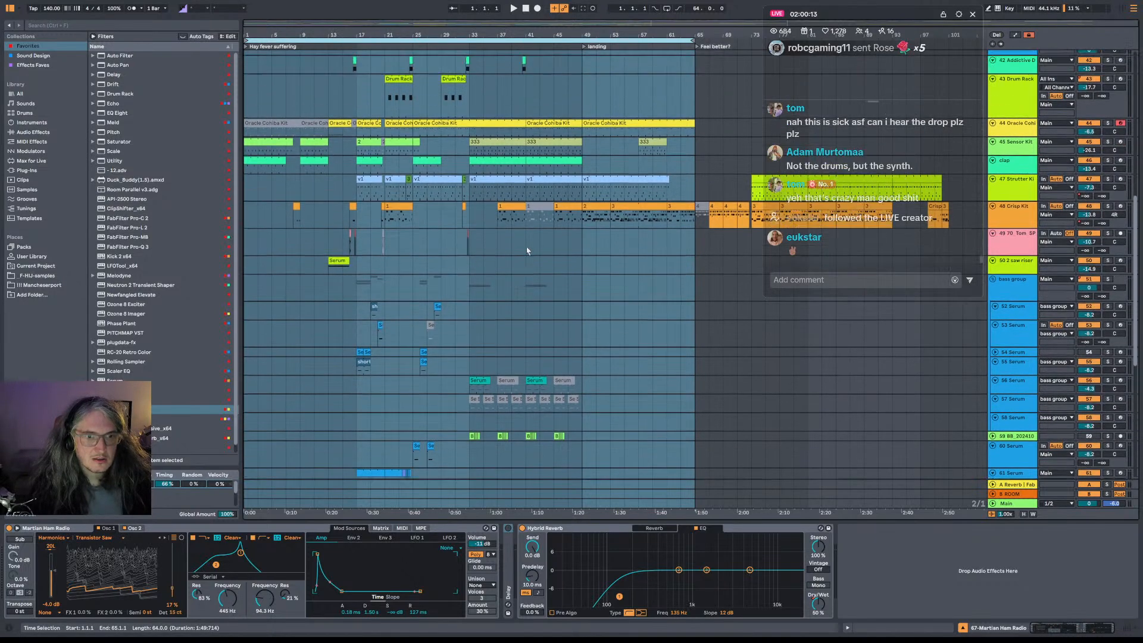
scroll(578, 275, "down", 6)
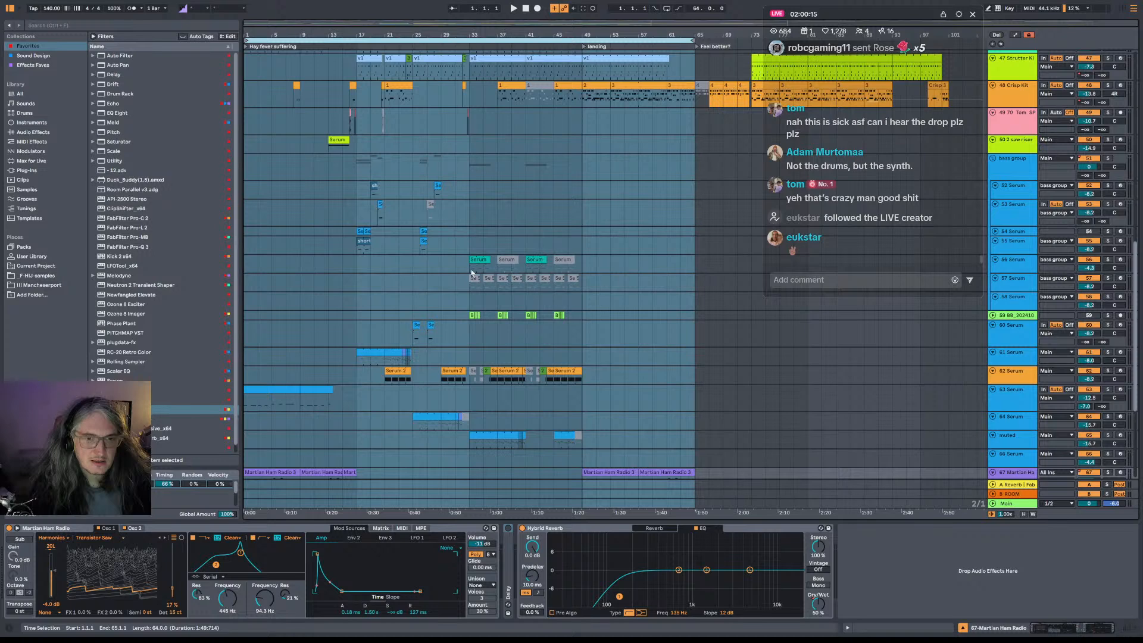
scroll(471, 304, "down", 1)
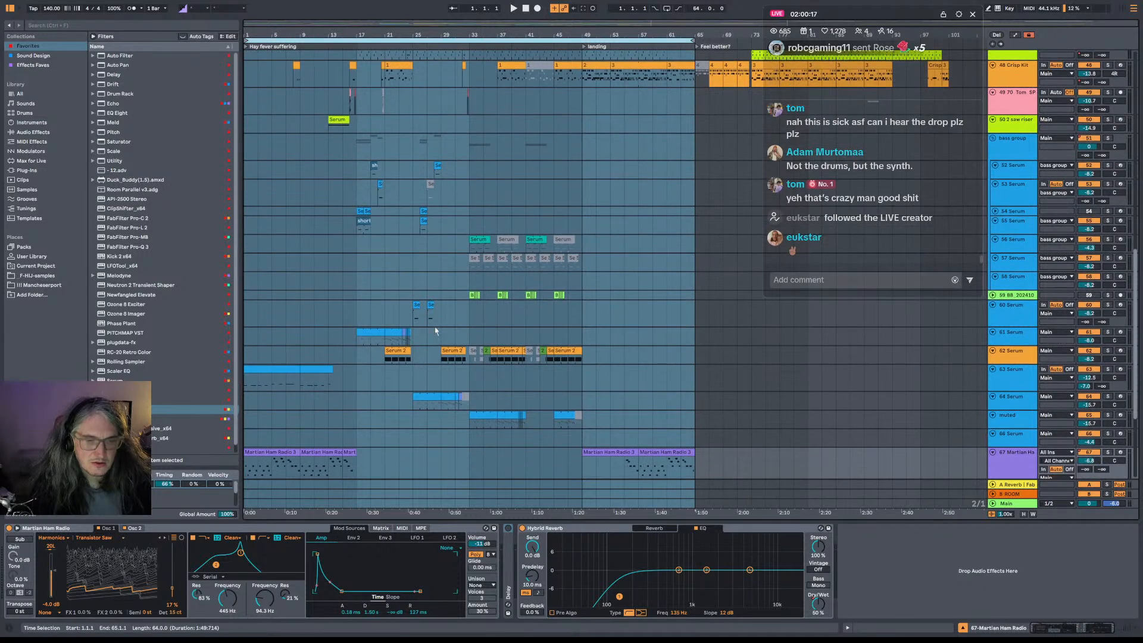
Audition the arrangement briefly from bar 25 and again from bar 33, and look over the synth and drum tracks.
left_click(415, 321)
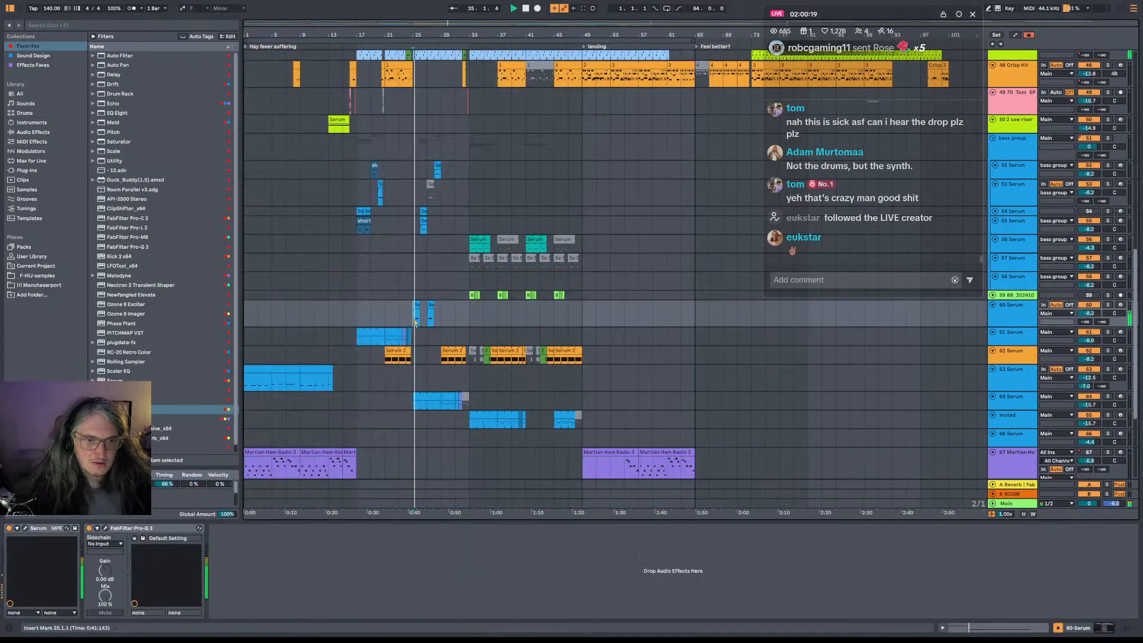
scroll(474, 409, "down", 2)
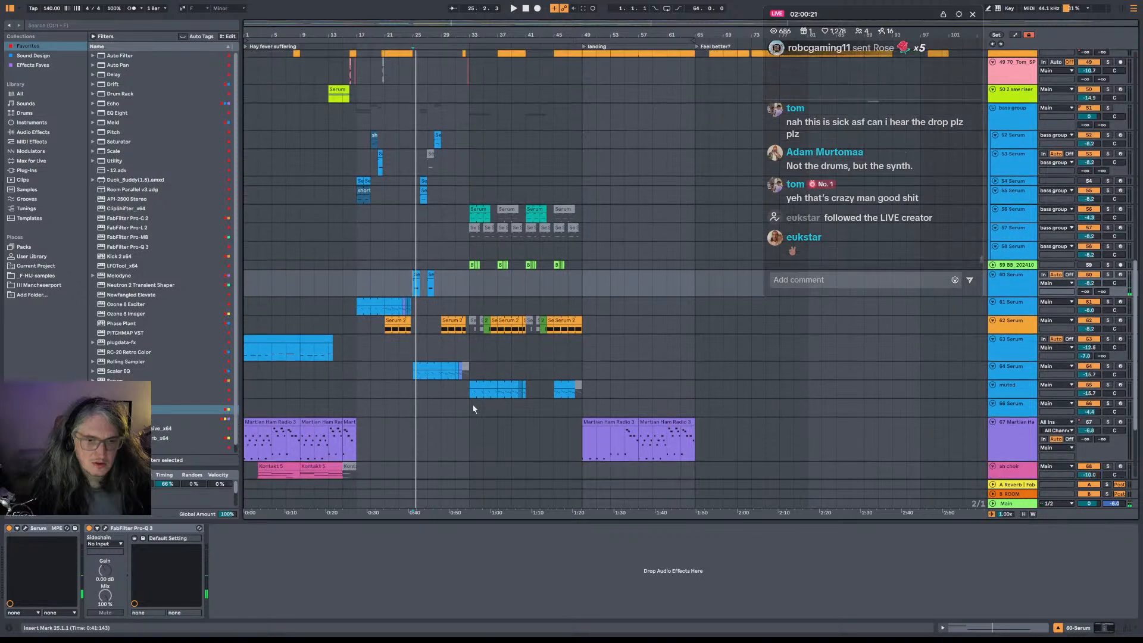
left_click(471, 396)
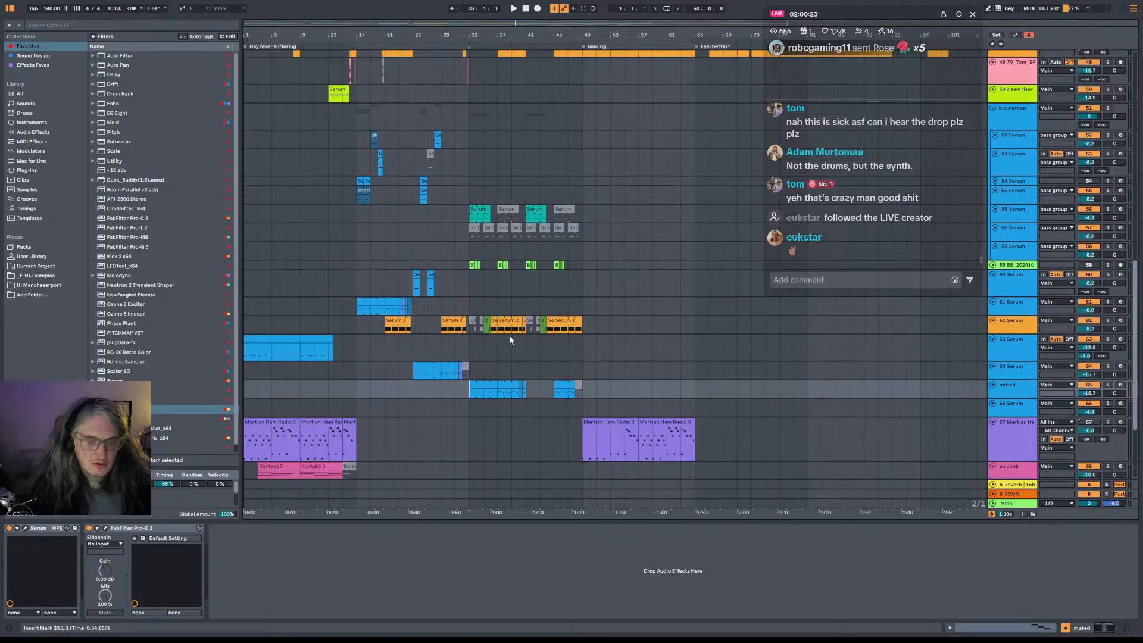
key("space")
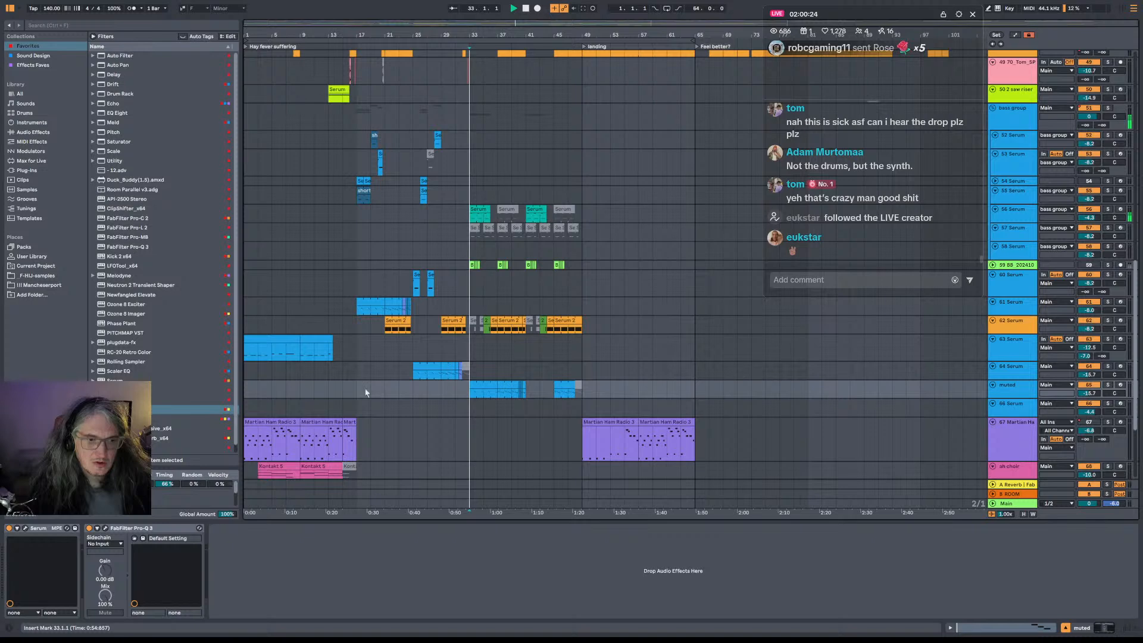
scroll(306, 362, "down", 5)
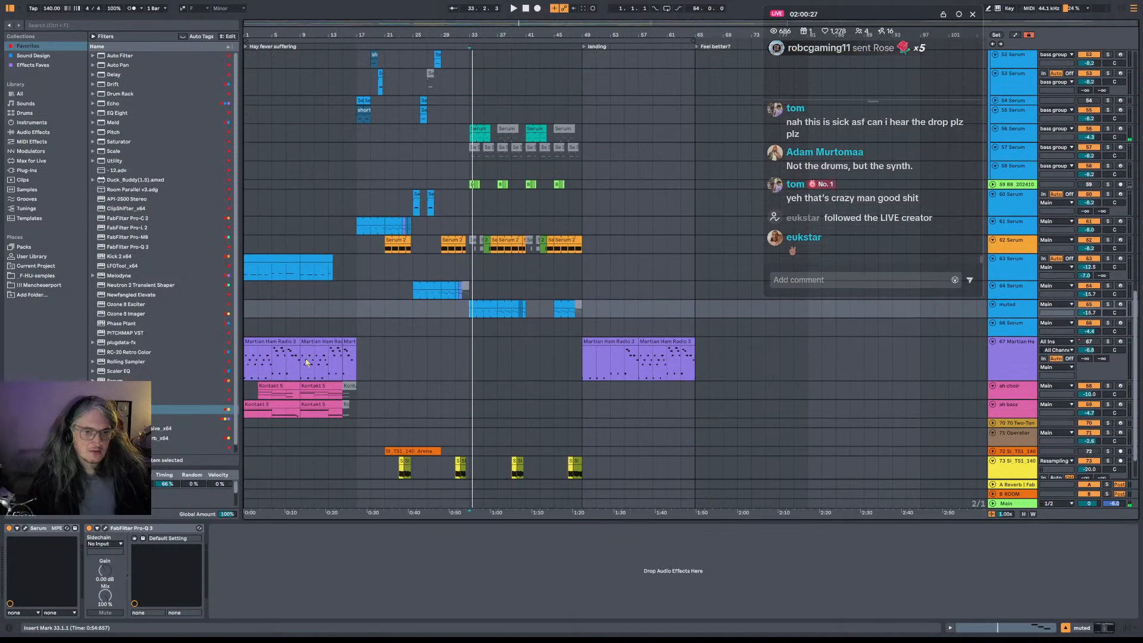
scroll(306, 362, "up", 15)
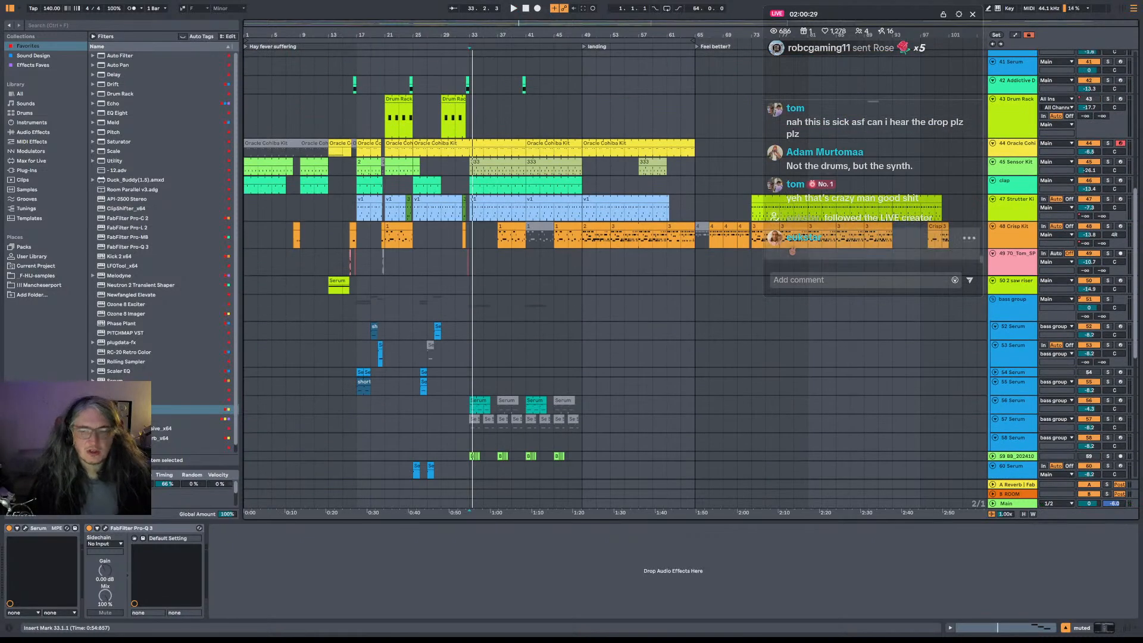